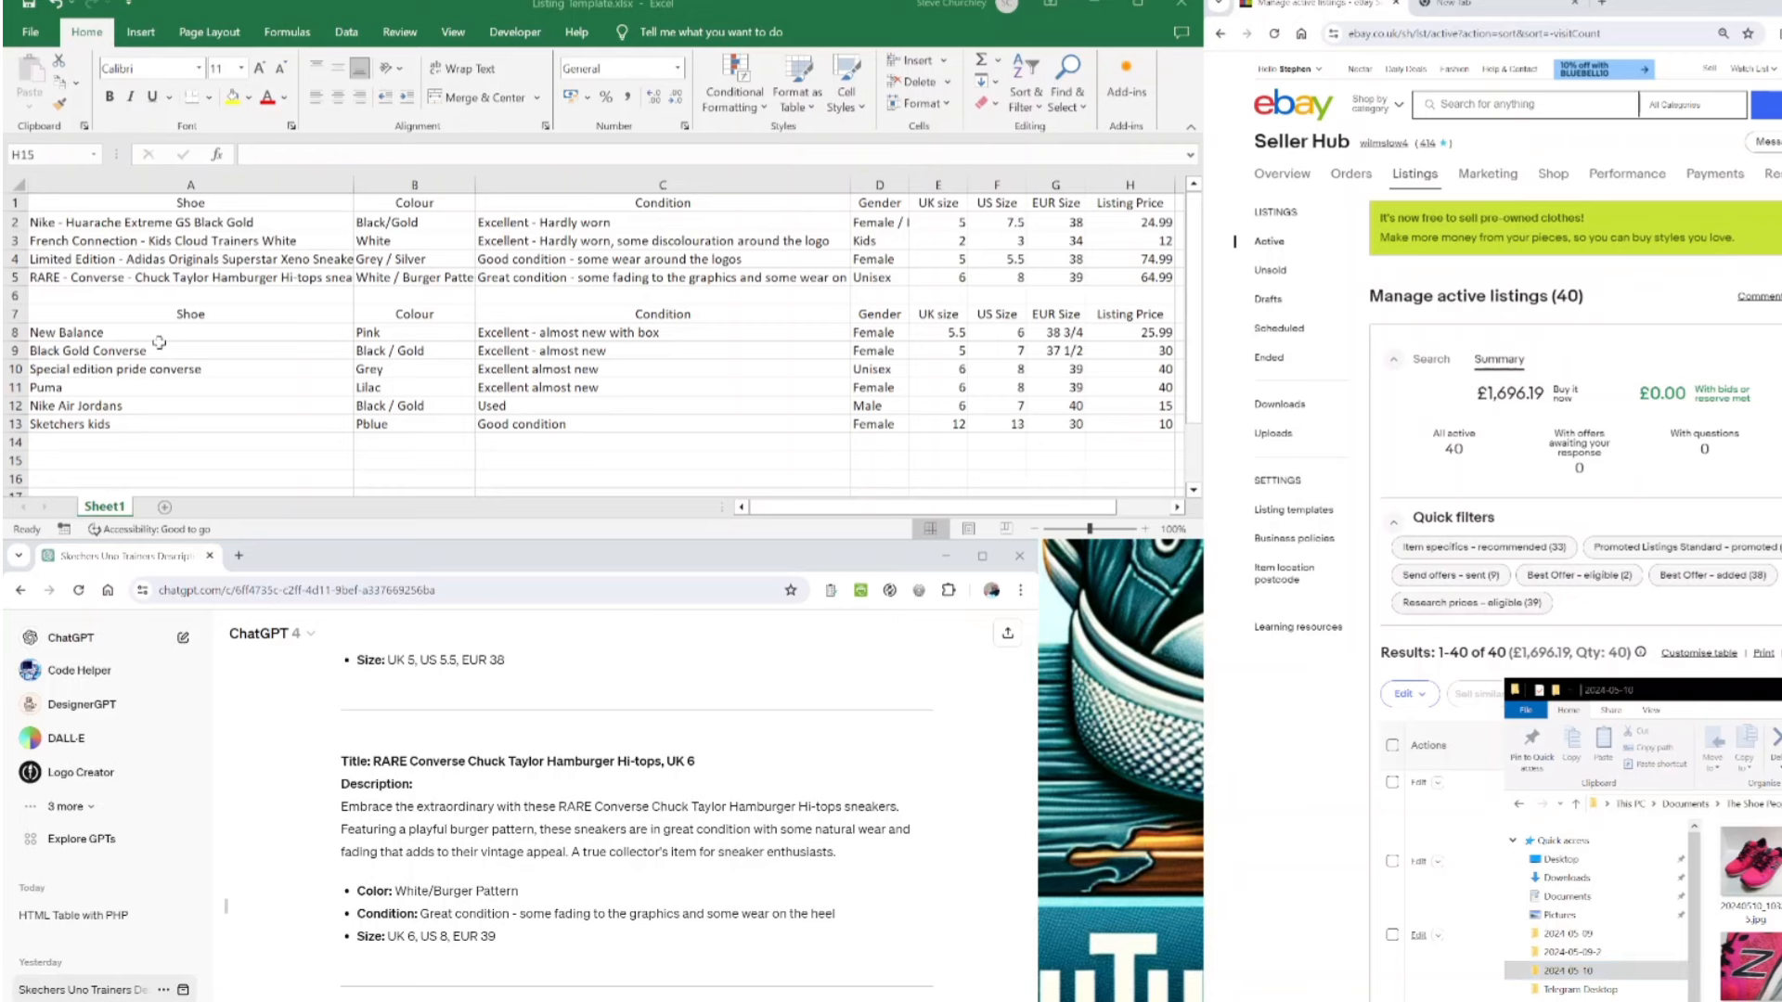
pyautogui.click(253, 336)
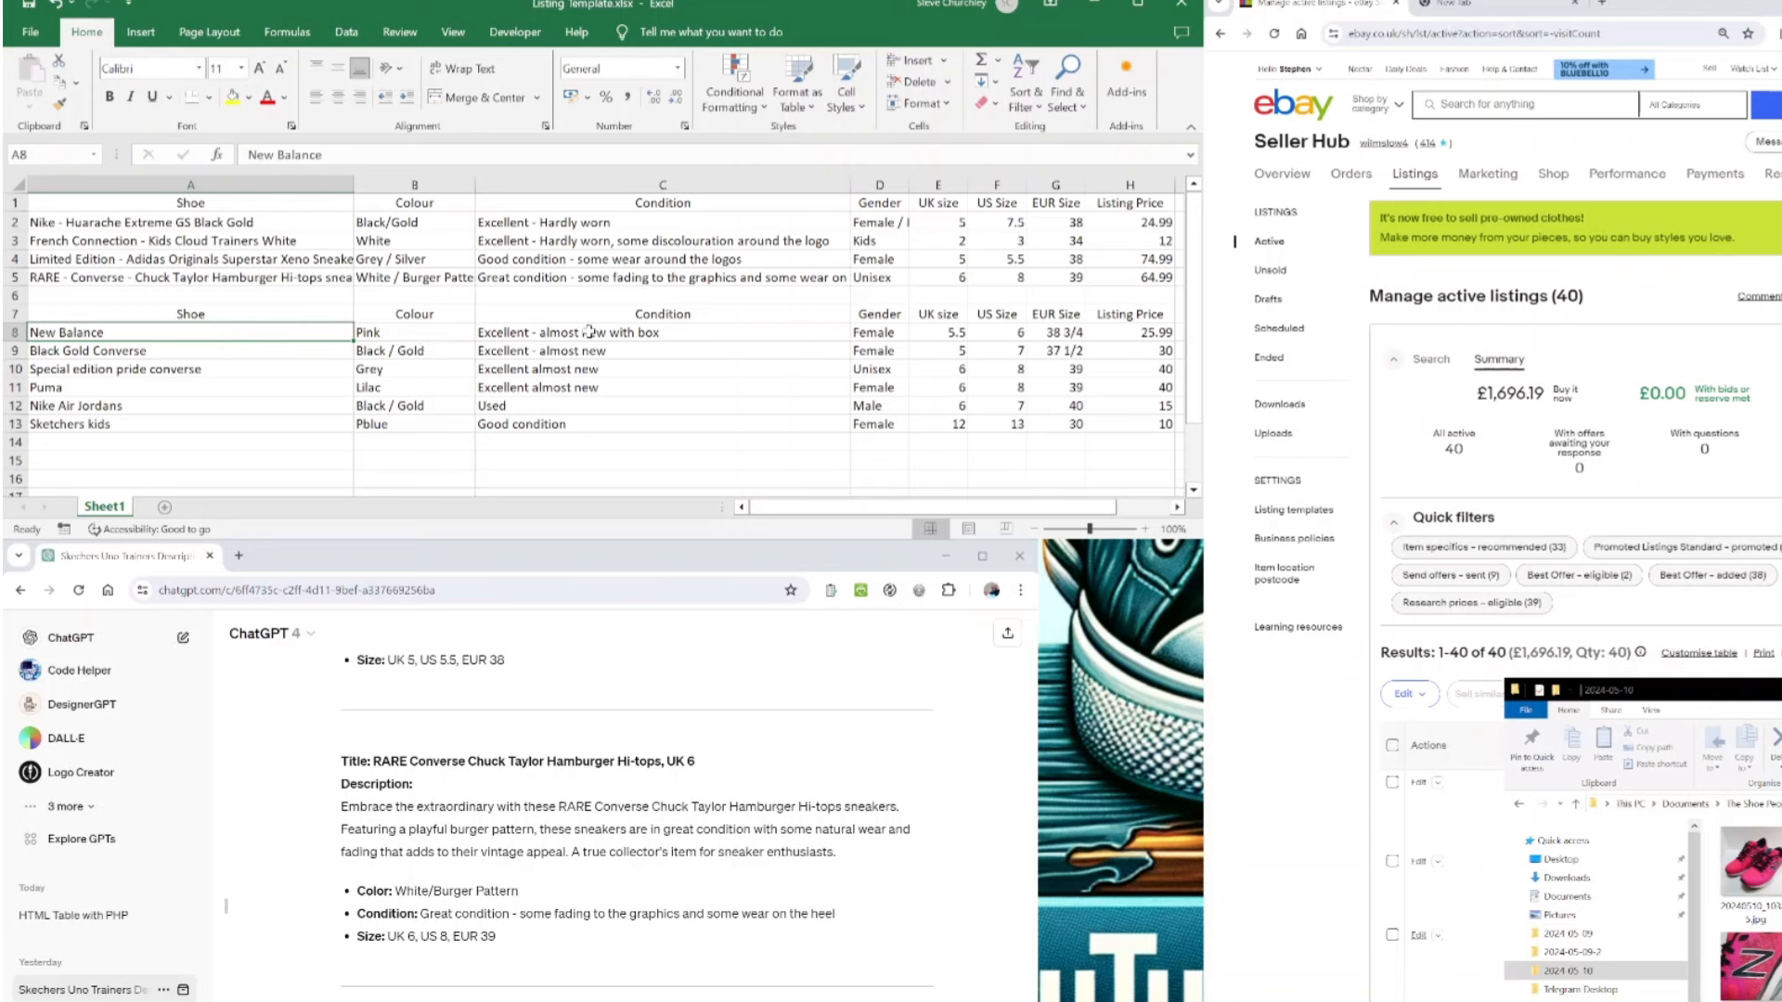
pyautogui.click(889, 336)
pyautogui.click(955, 333)
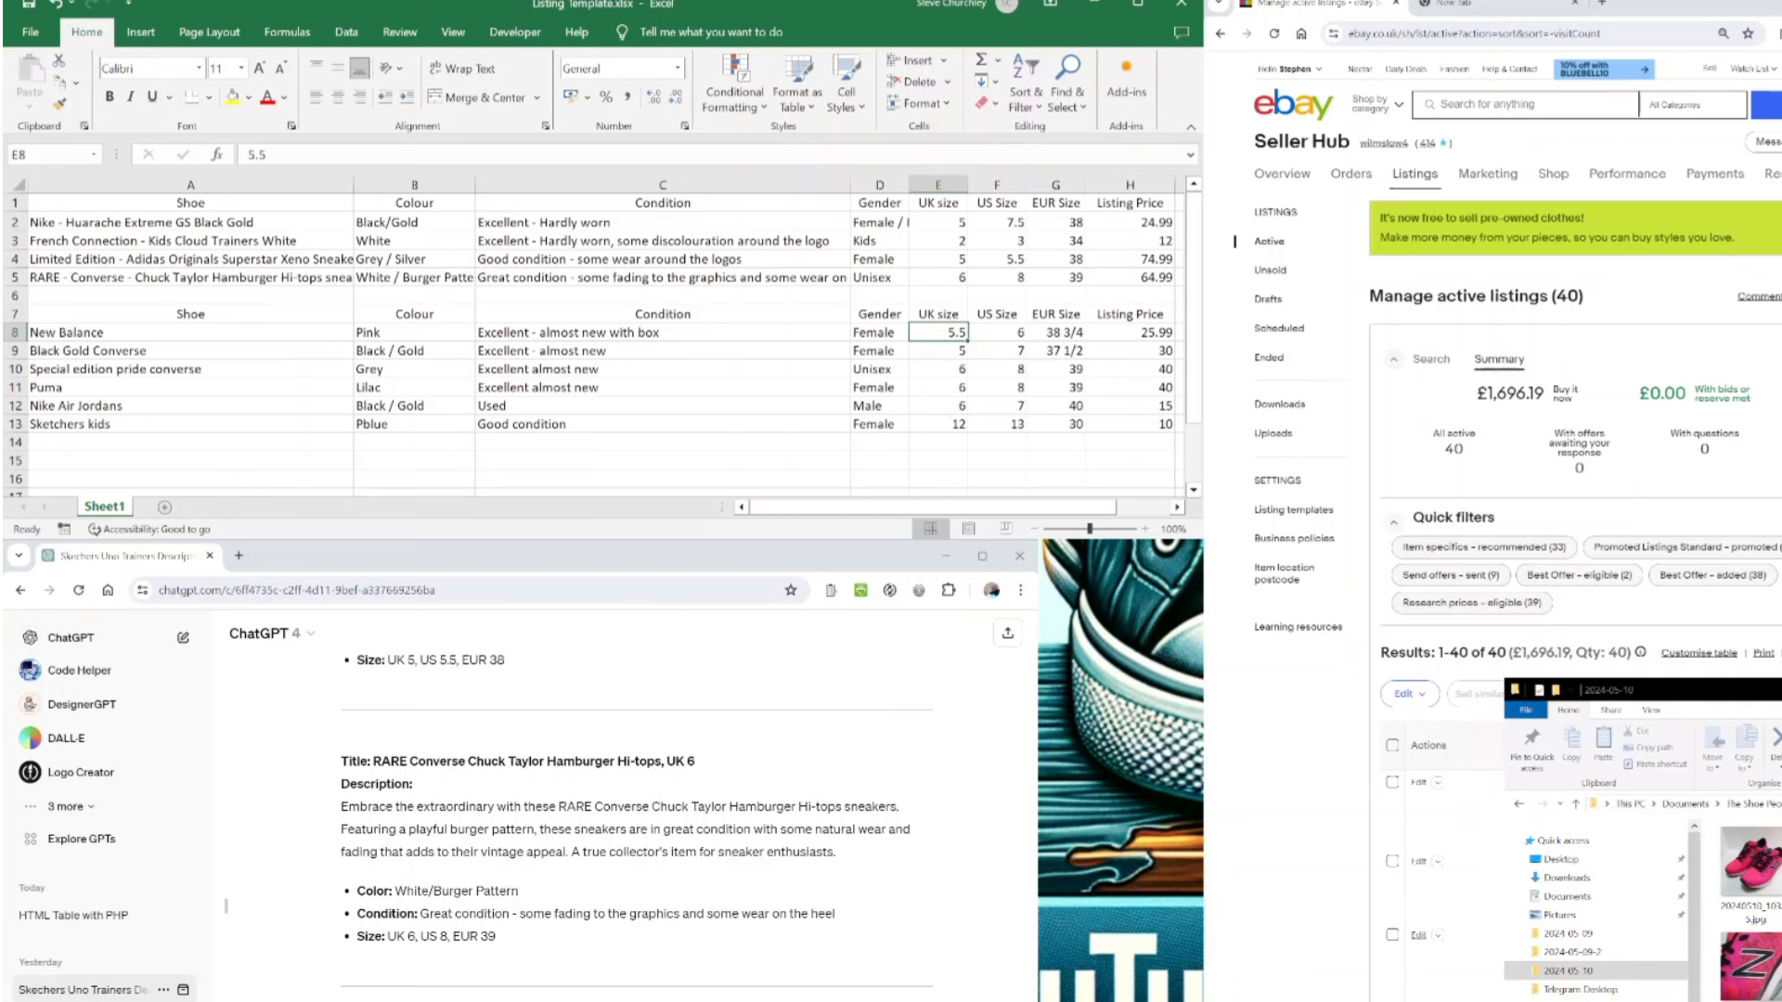
# - Start a new multiple-listings draft for trainers from the eBay Seller Hub listings area
pyautogui.moveTo(1414, 175)
pyautogui.click(1424, 204)
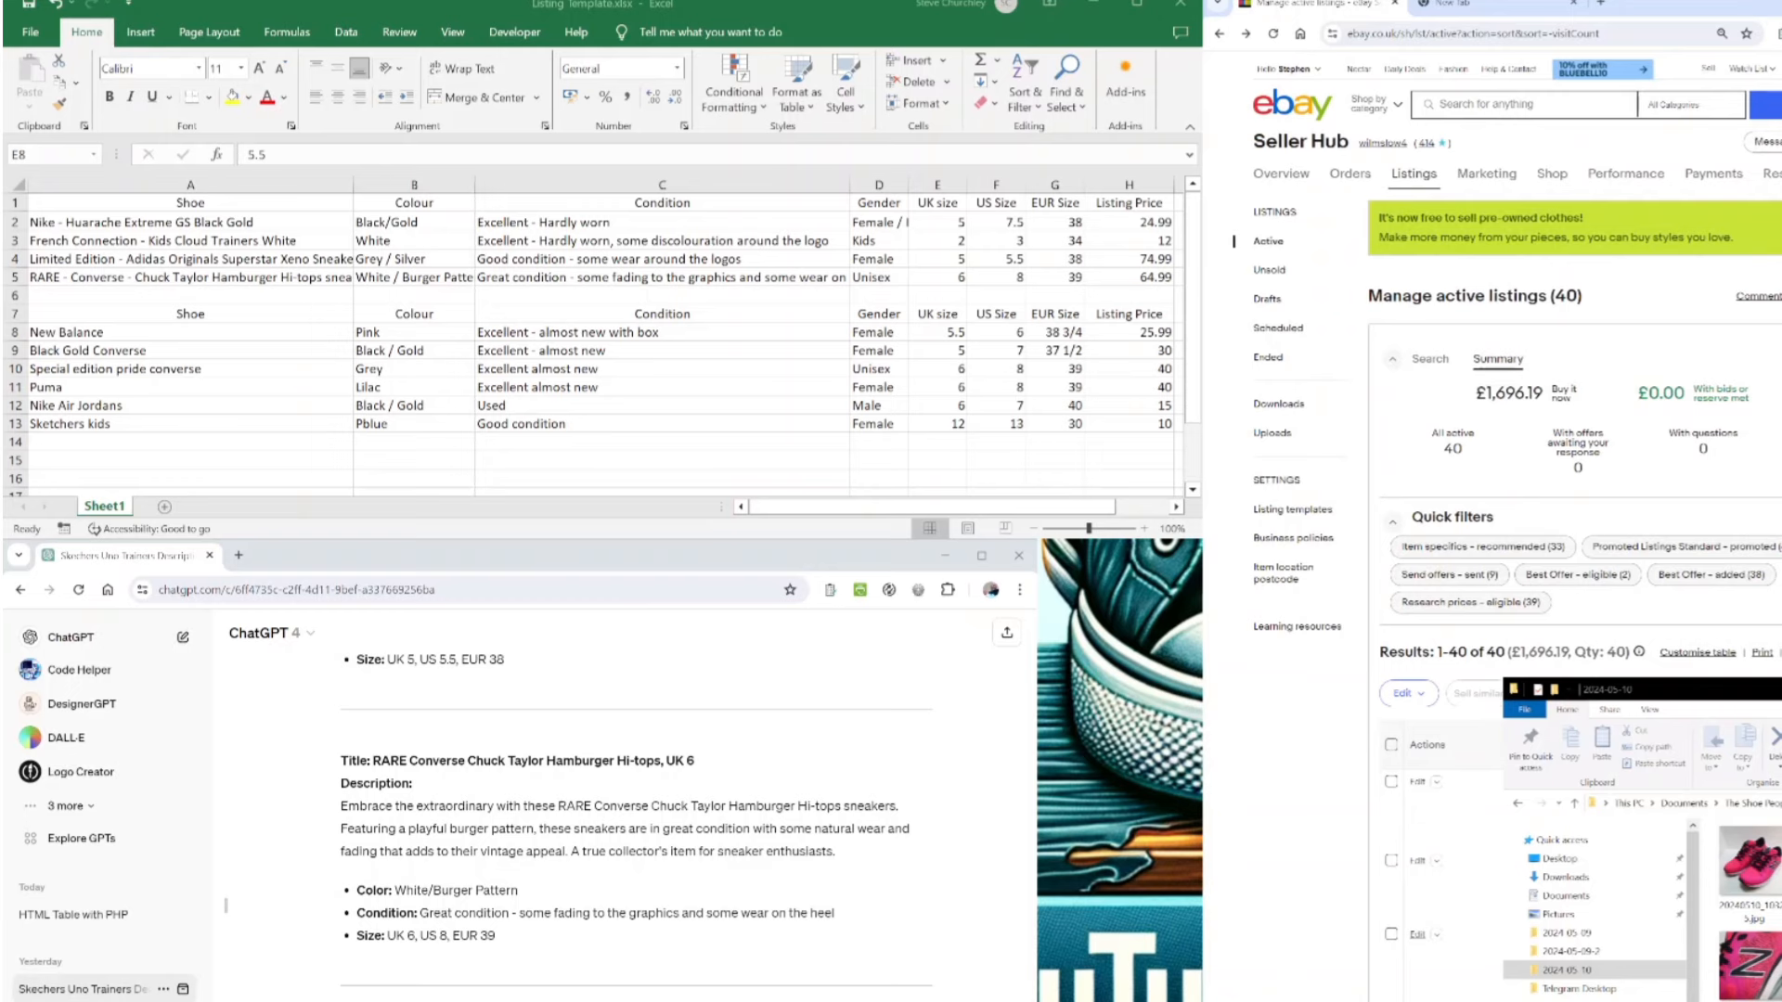
pyautogui.scroll(-5, 1504, 464)
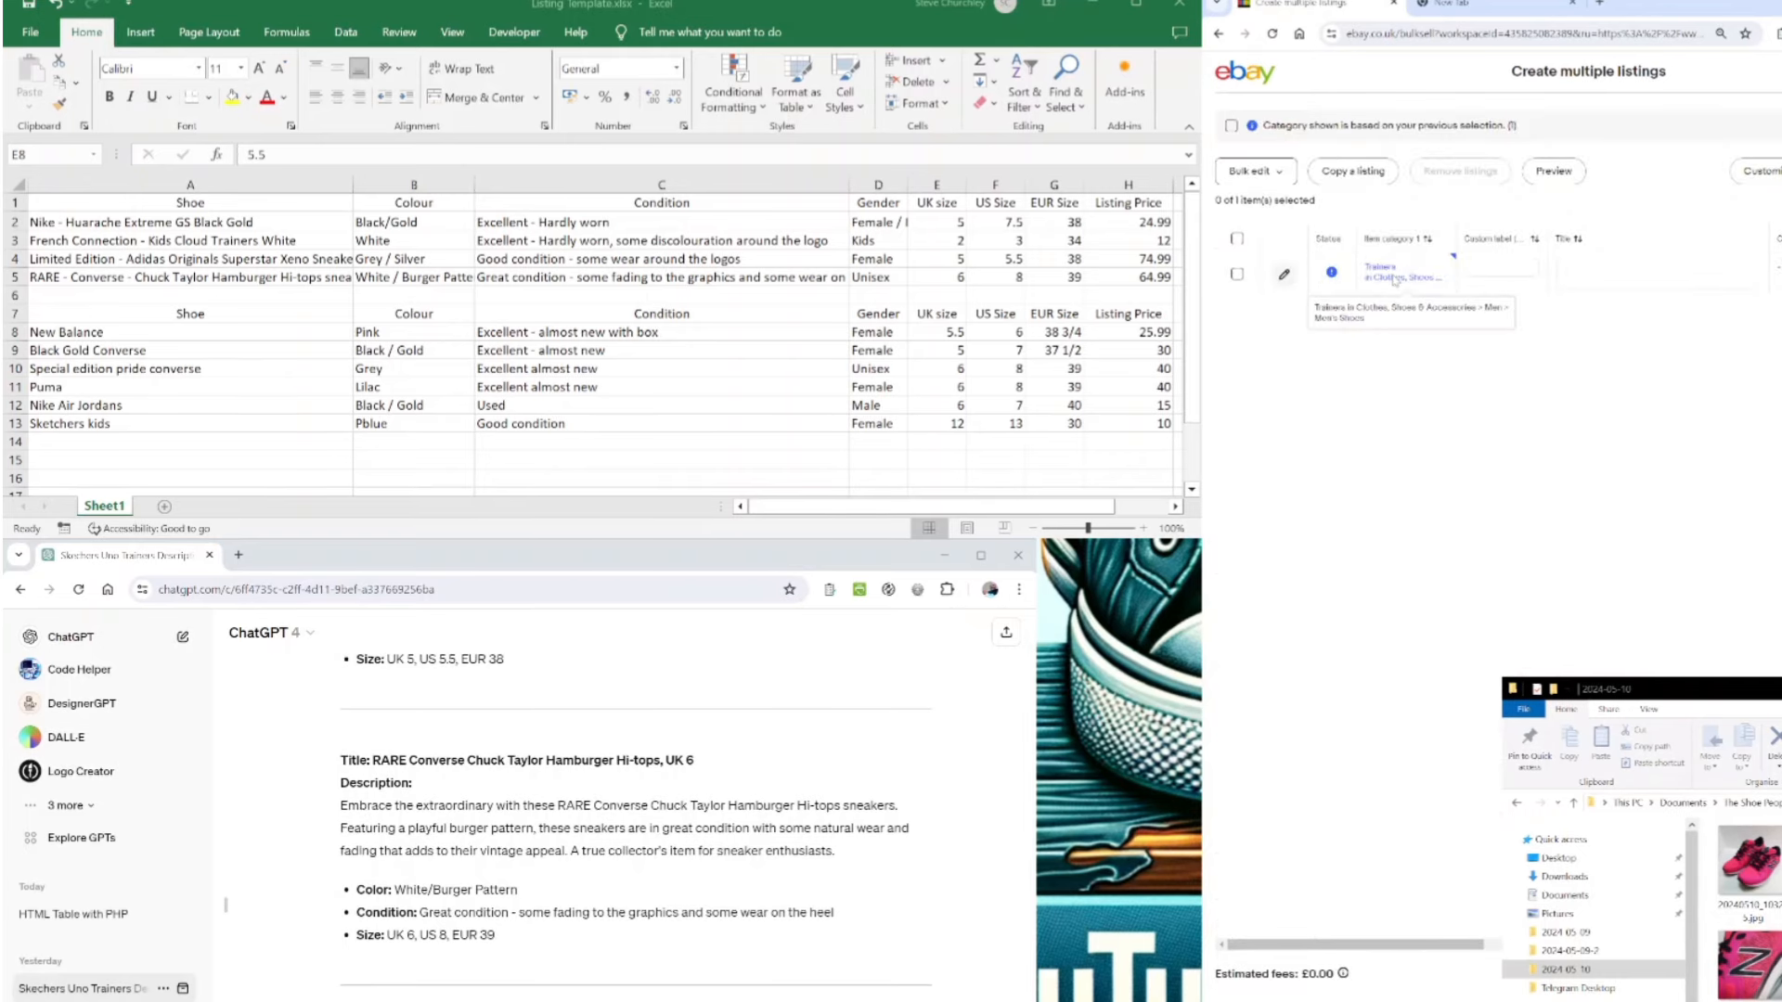
# - Change the draft listing's first category to Clothes, Shoes & Accessories > Women > Women's Shoes > Trainers, leaving the second category empty
pyautogui.click(1395, 278)
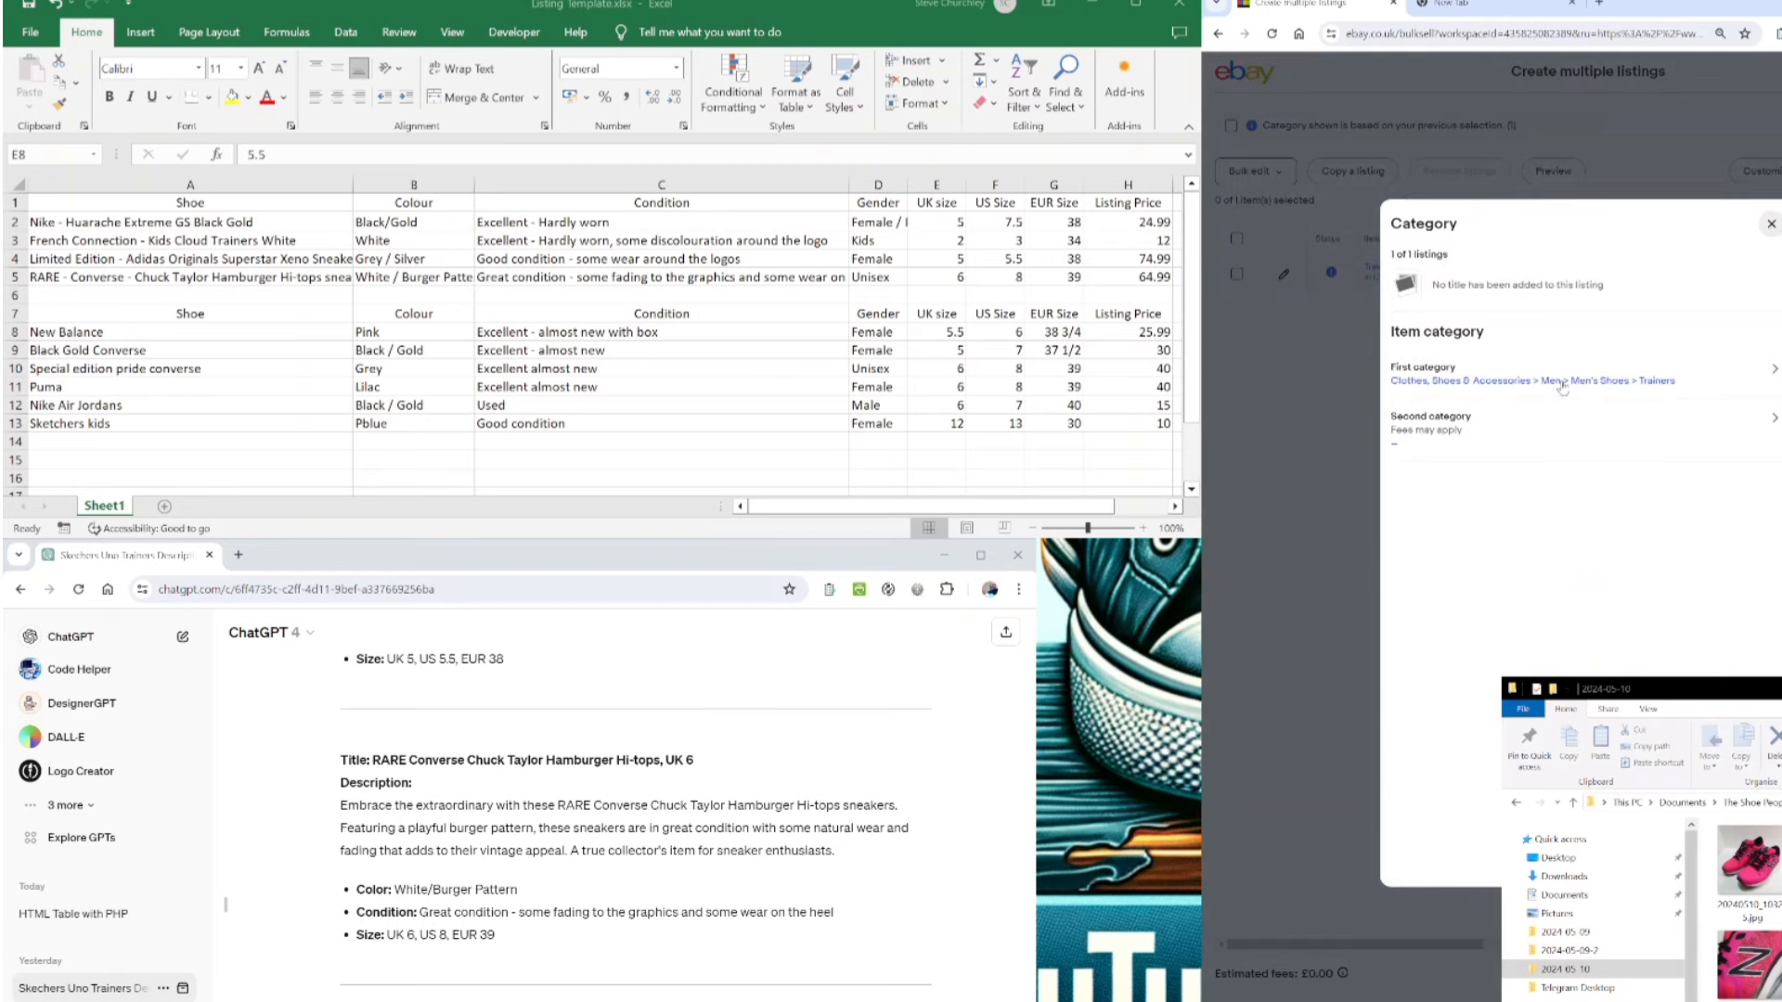
pyautogui.click(1577, 388)
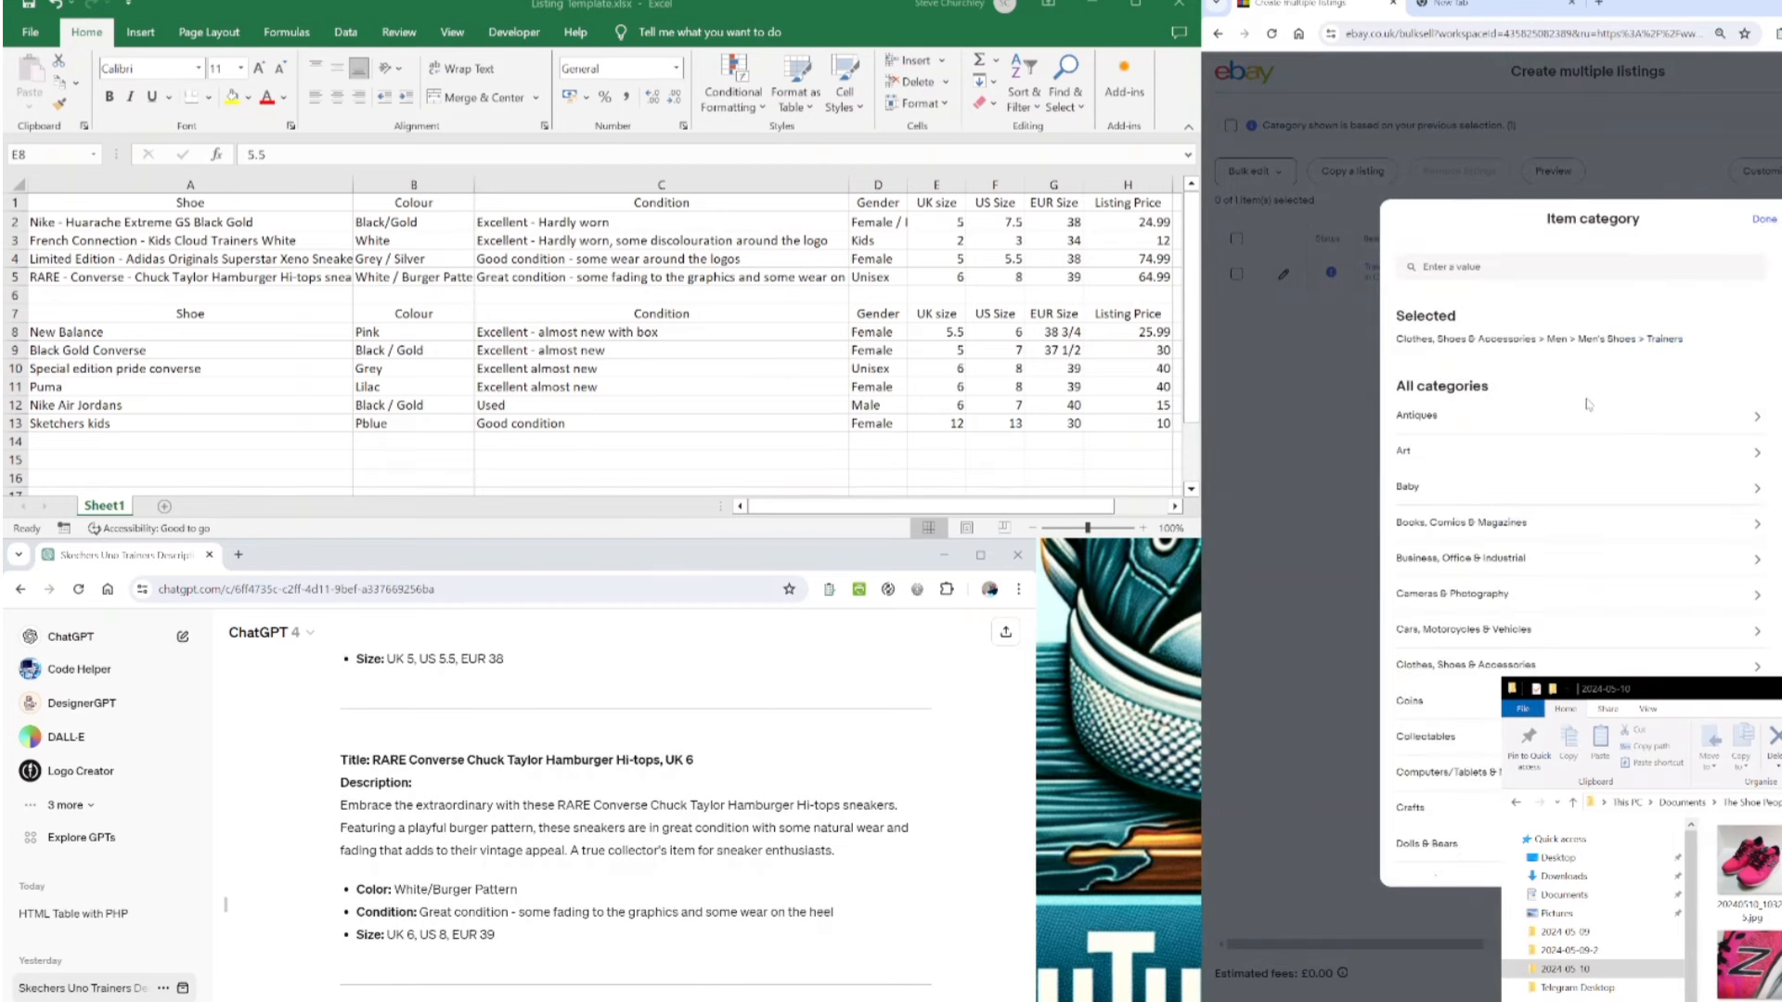
pyautogui.click(1496, 667)
pyautogui.click(1473, 456)
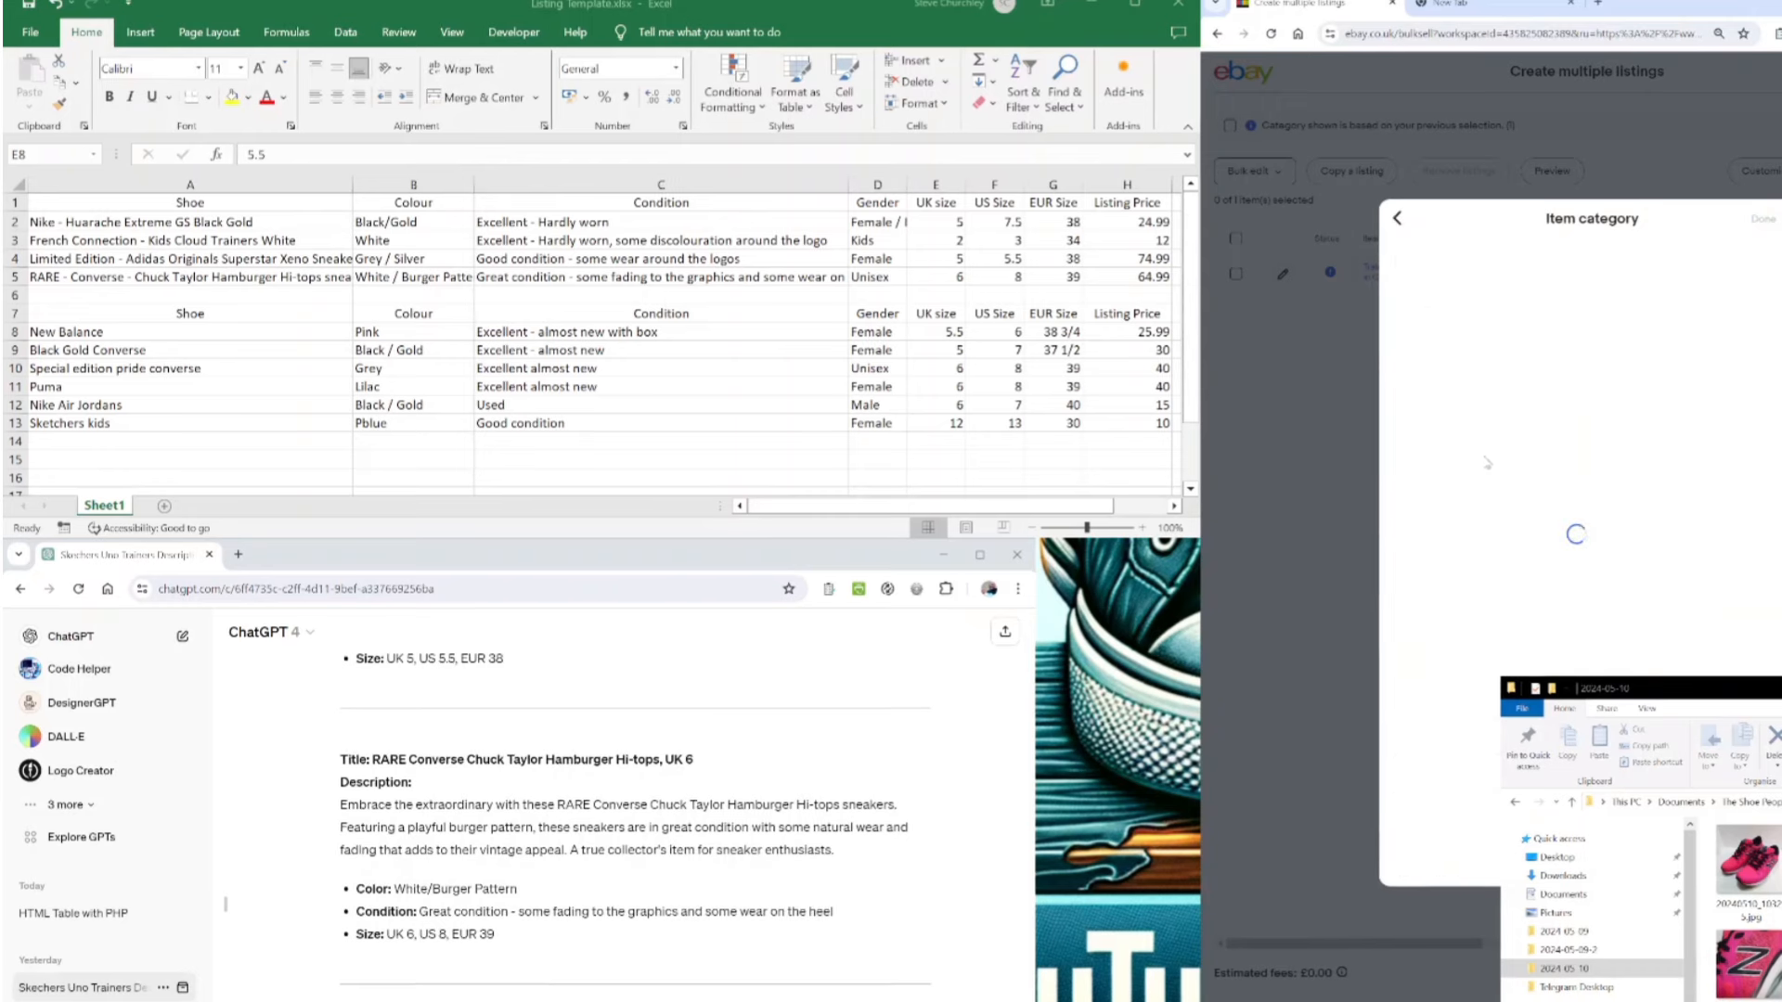
pyautogui.click(1475, 423)
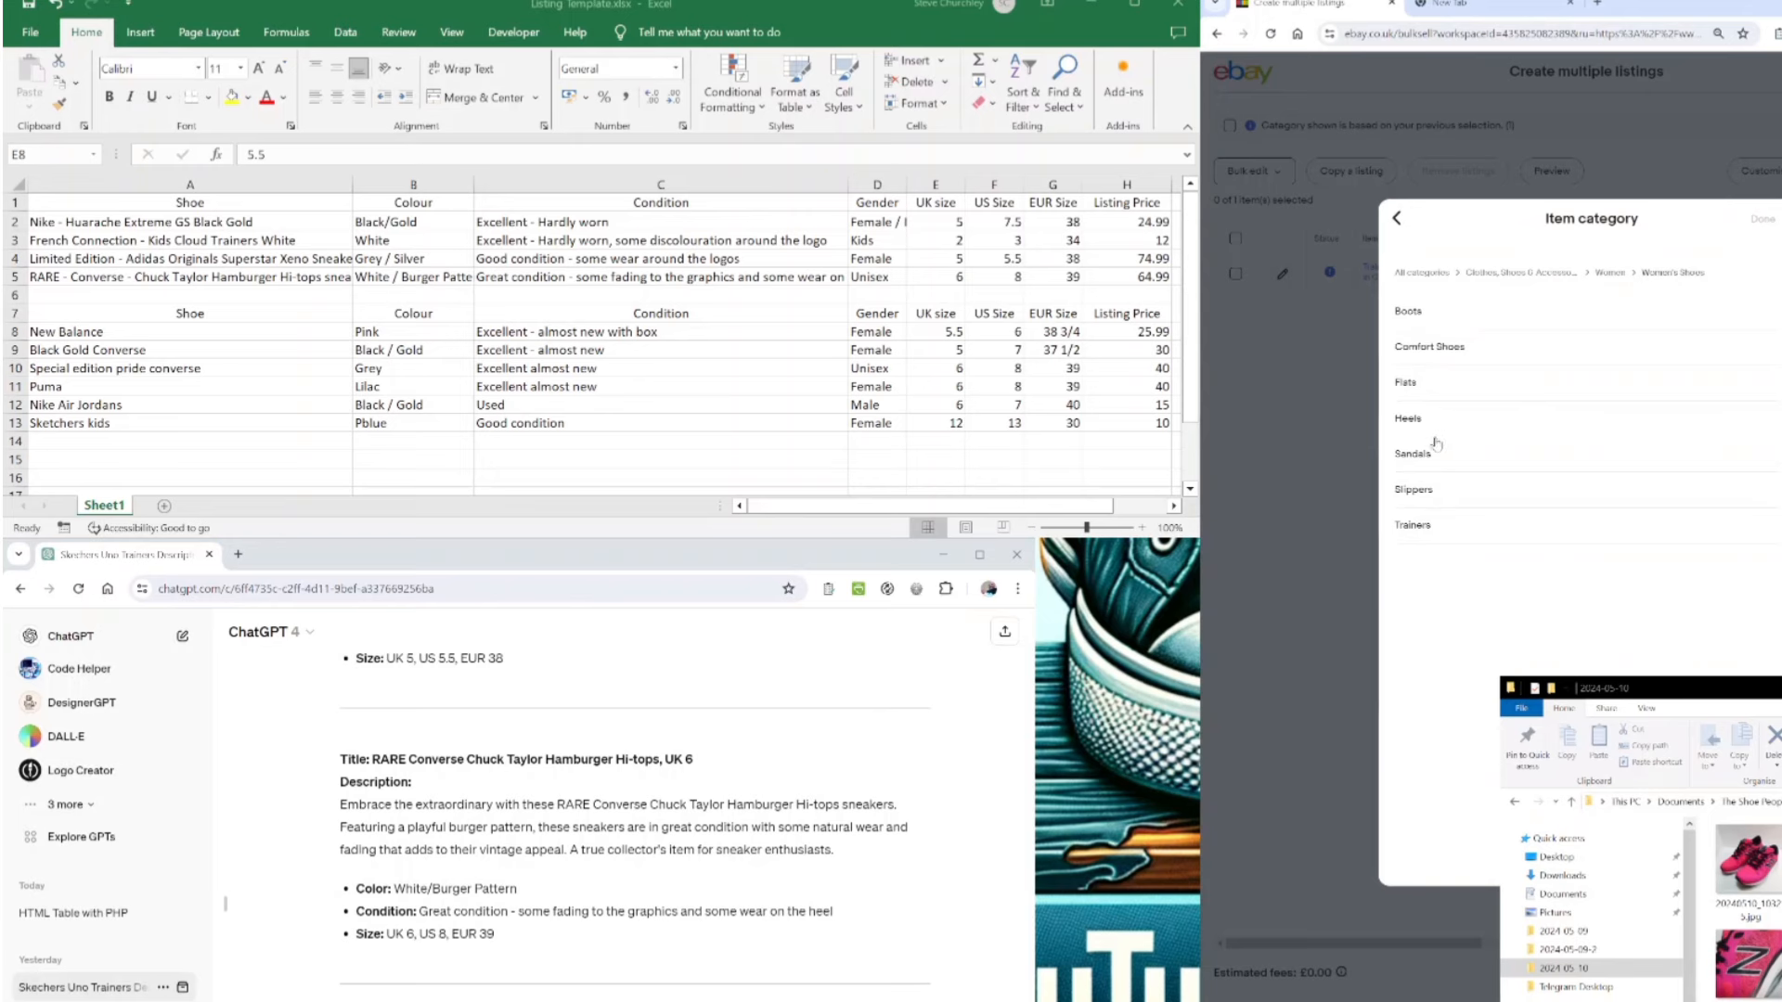
pyautogui.click(1432, 530)
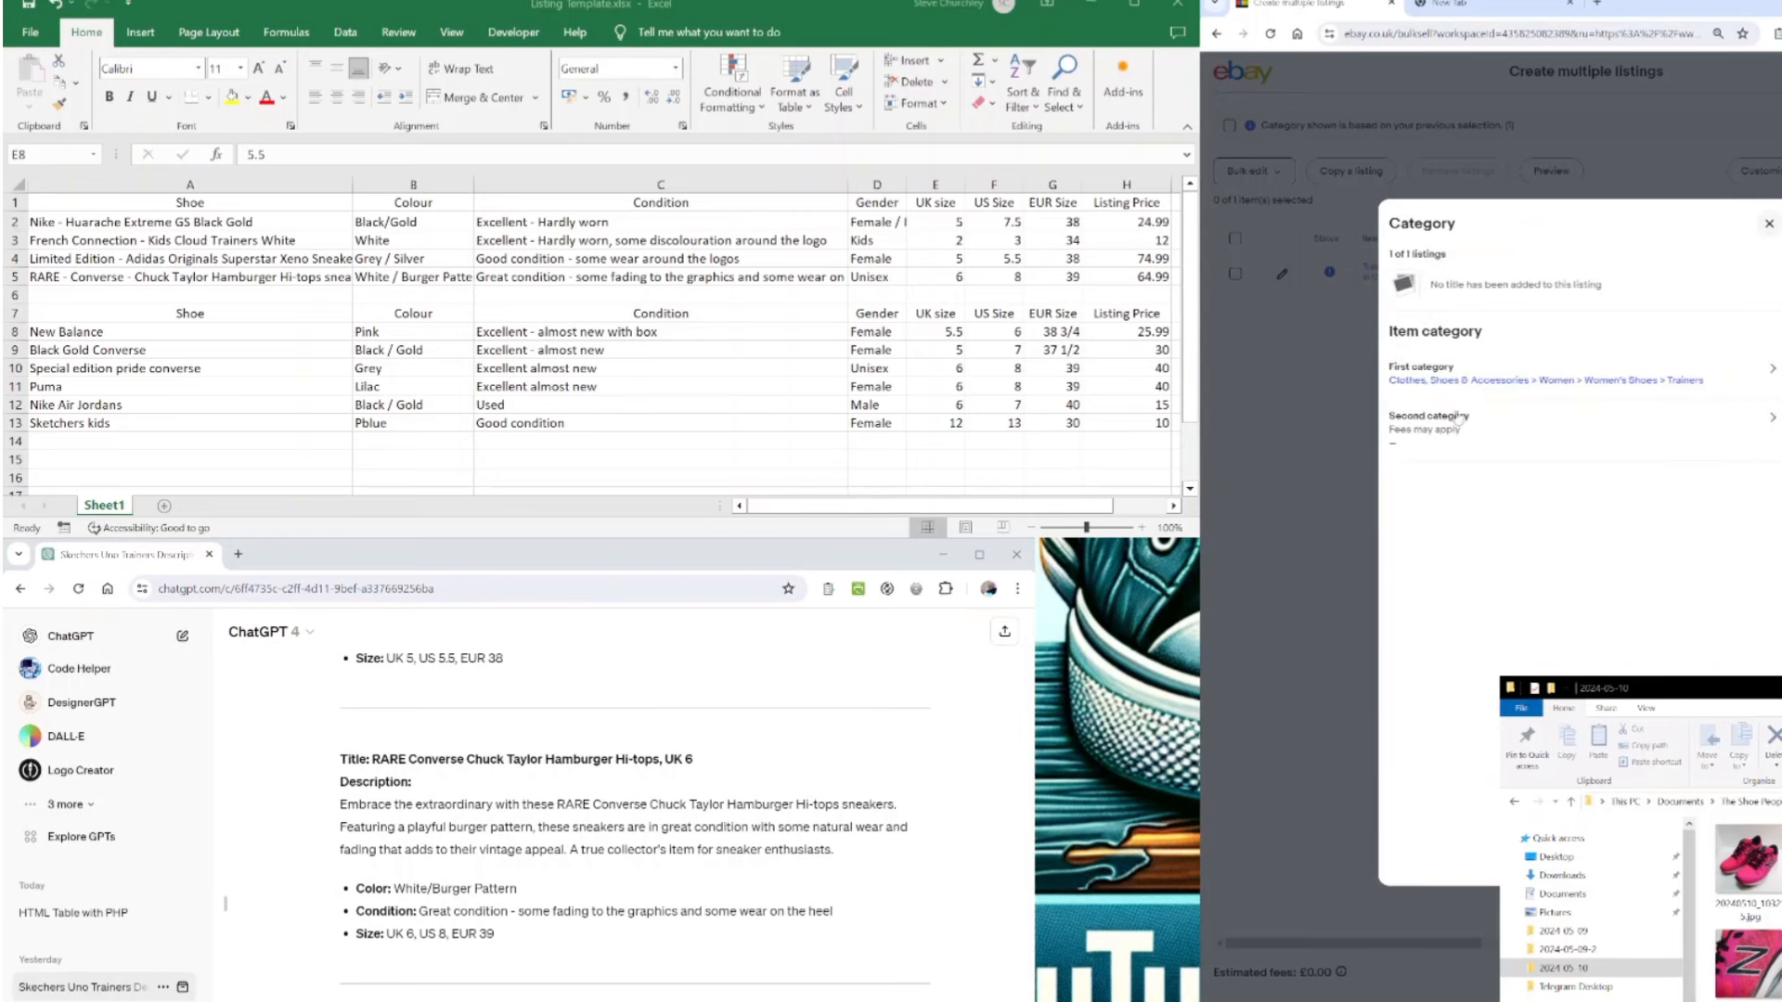
pyautogui.click(1432, 450)
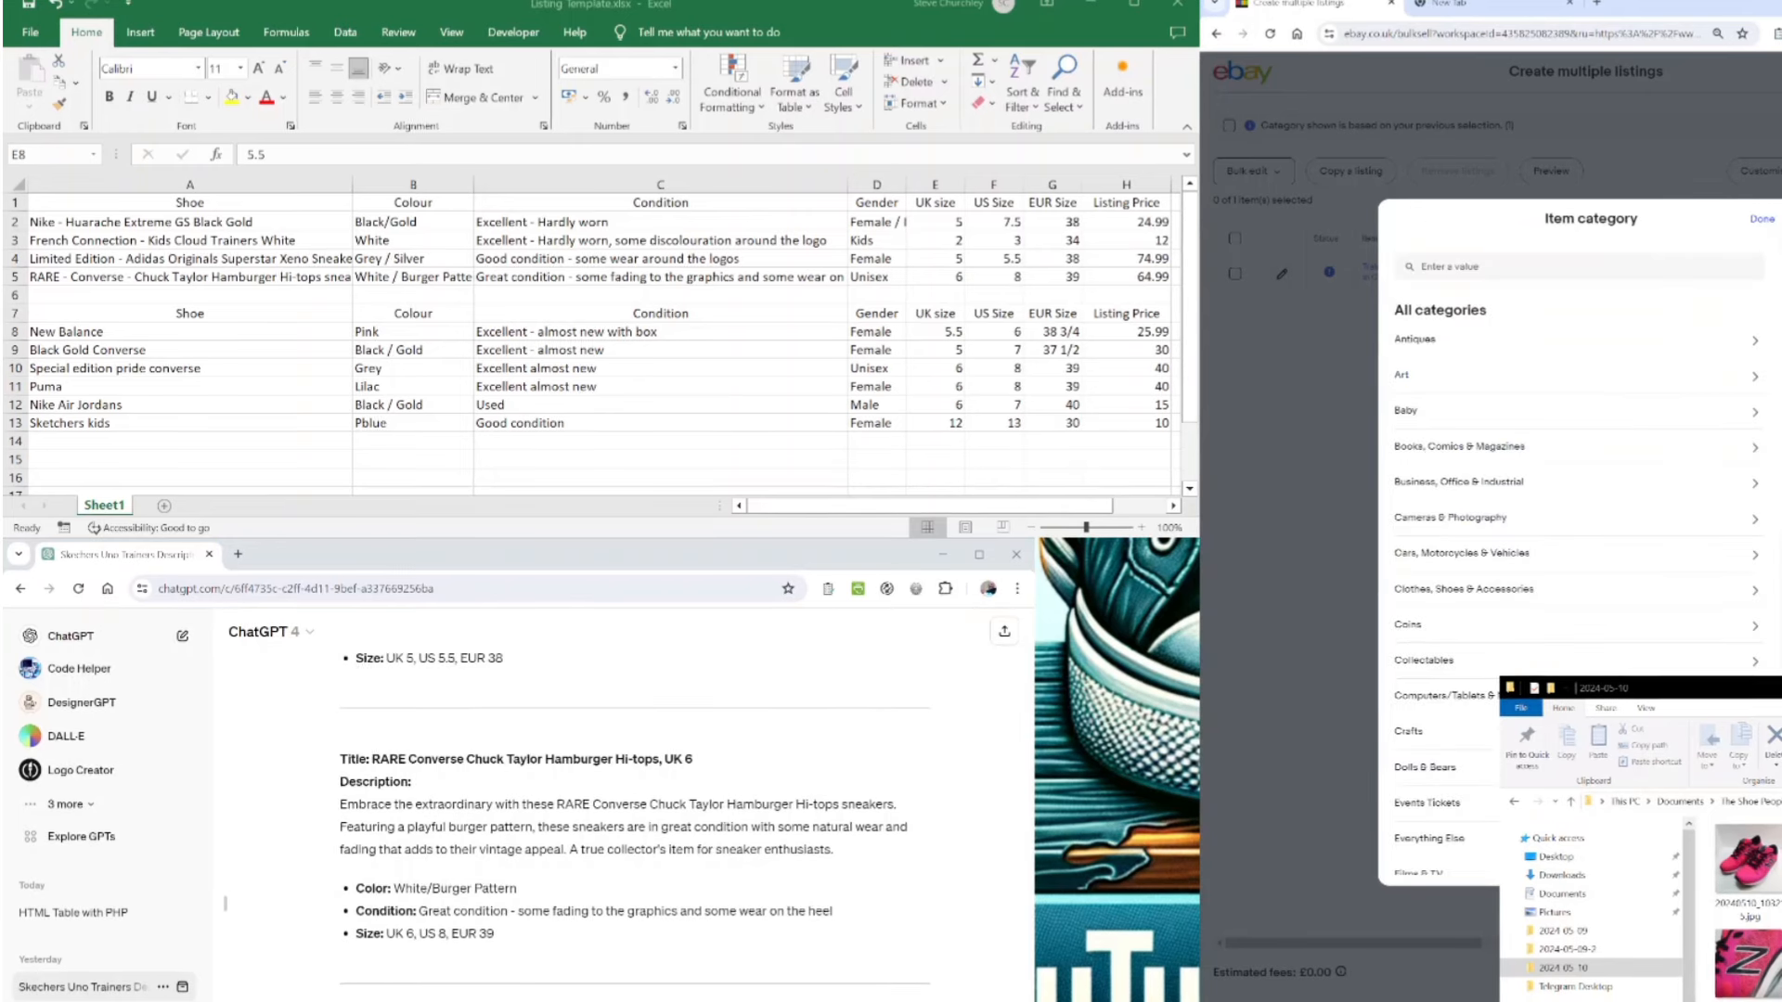
pyautogui.click(1761, 220)
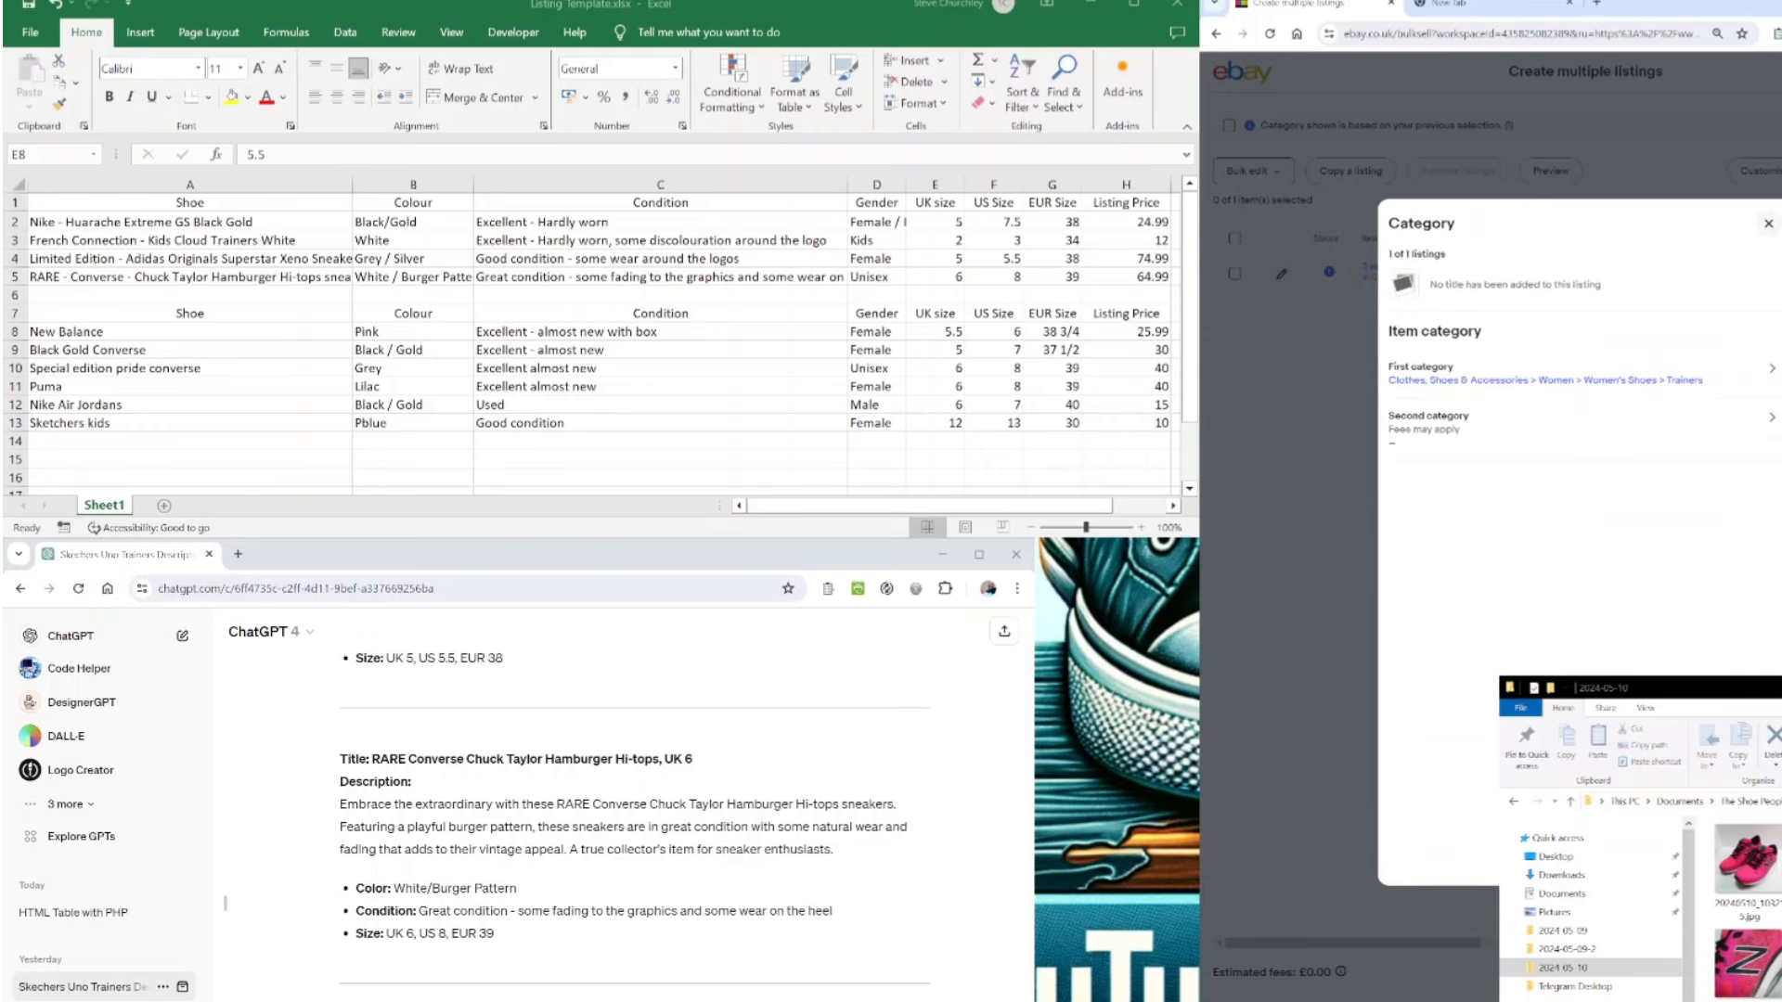
pyautogui.click(1584, 854)
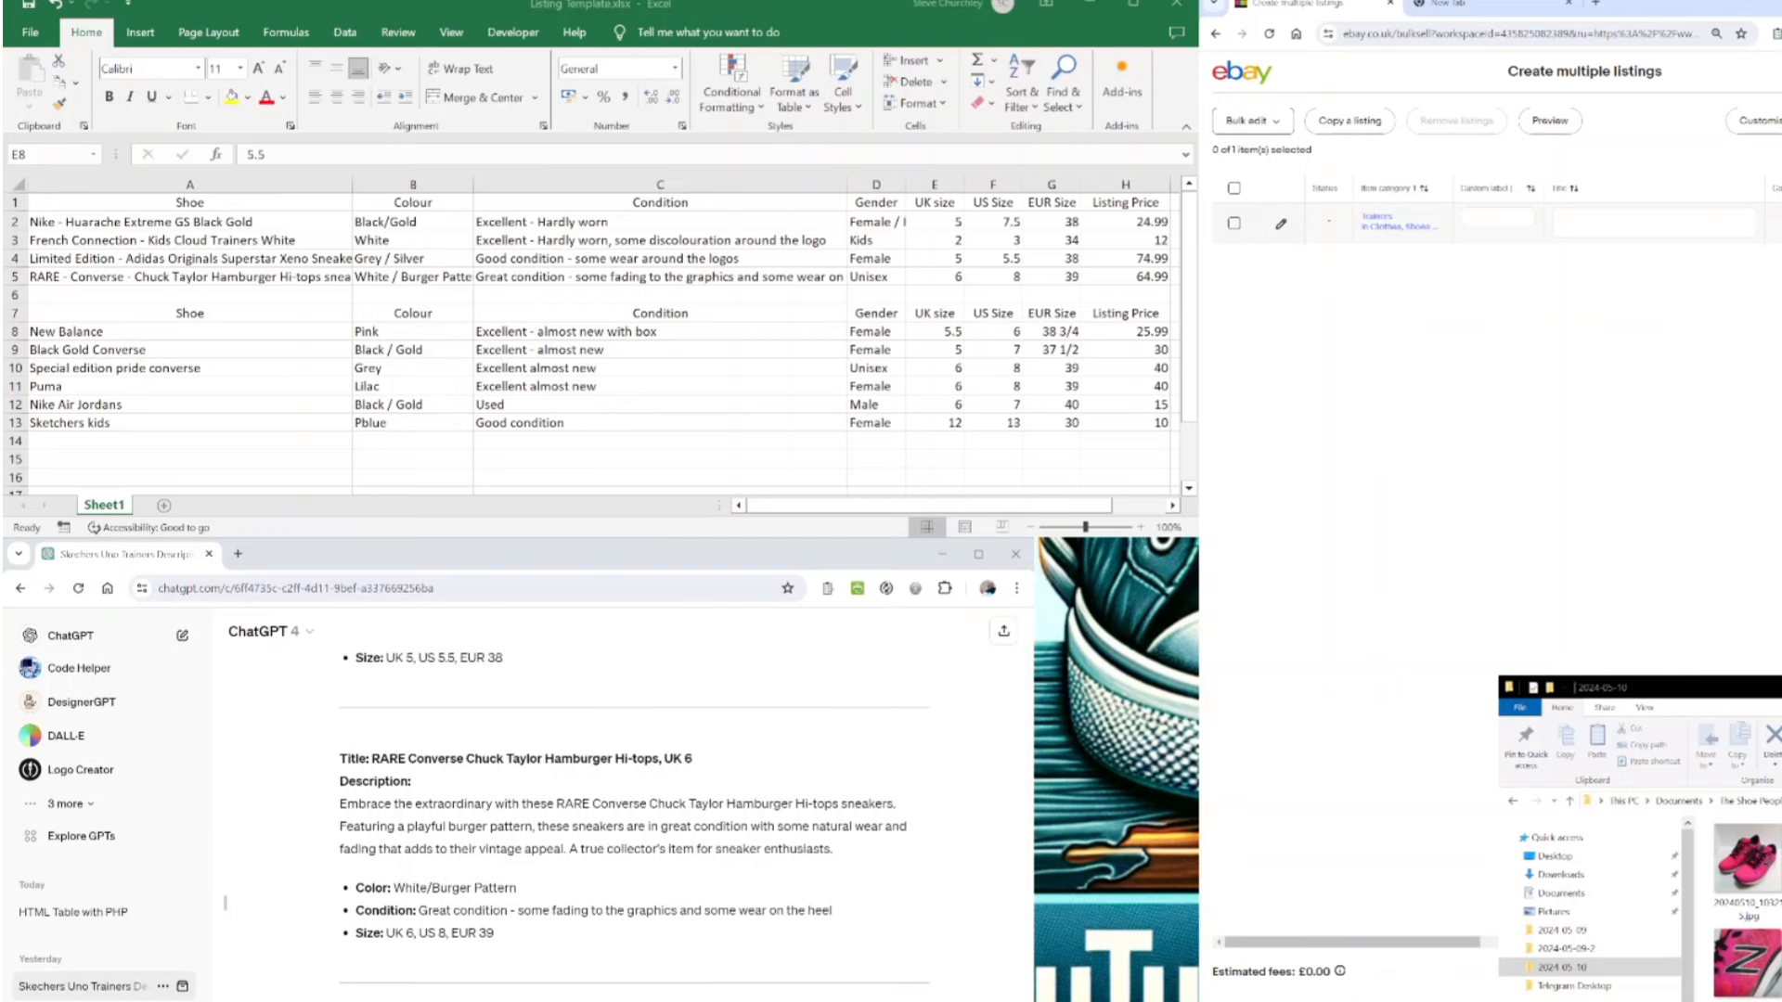
# - Select the women's trainers draft listing and create 5 copies of it
pyautogui.click(1234, 224)
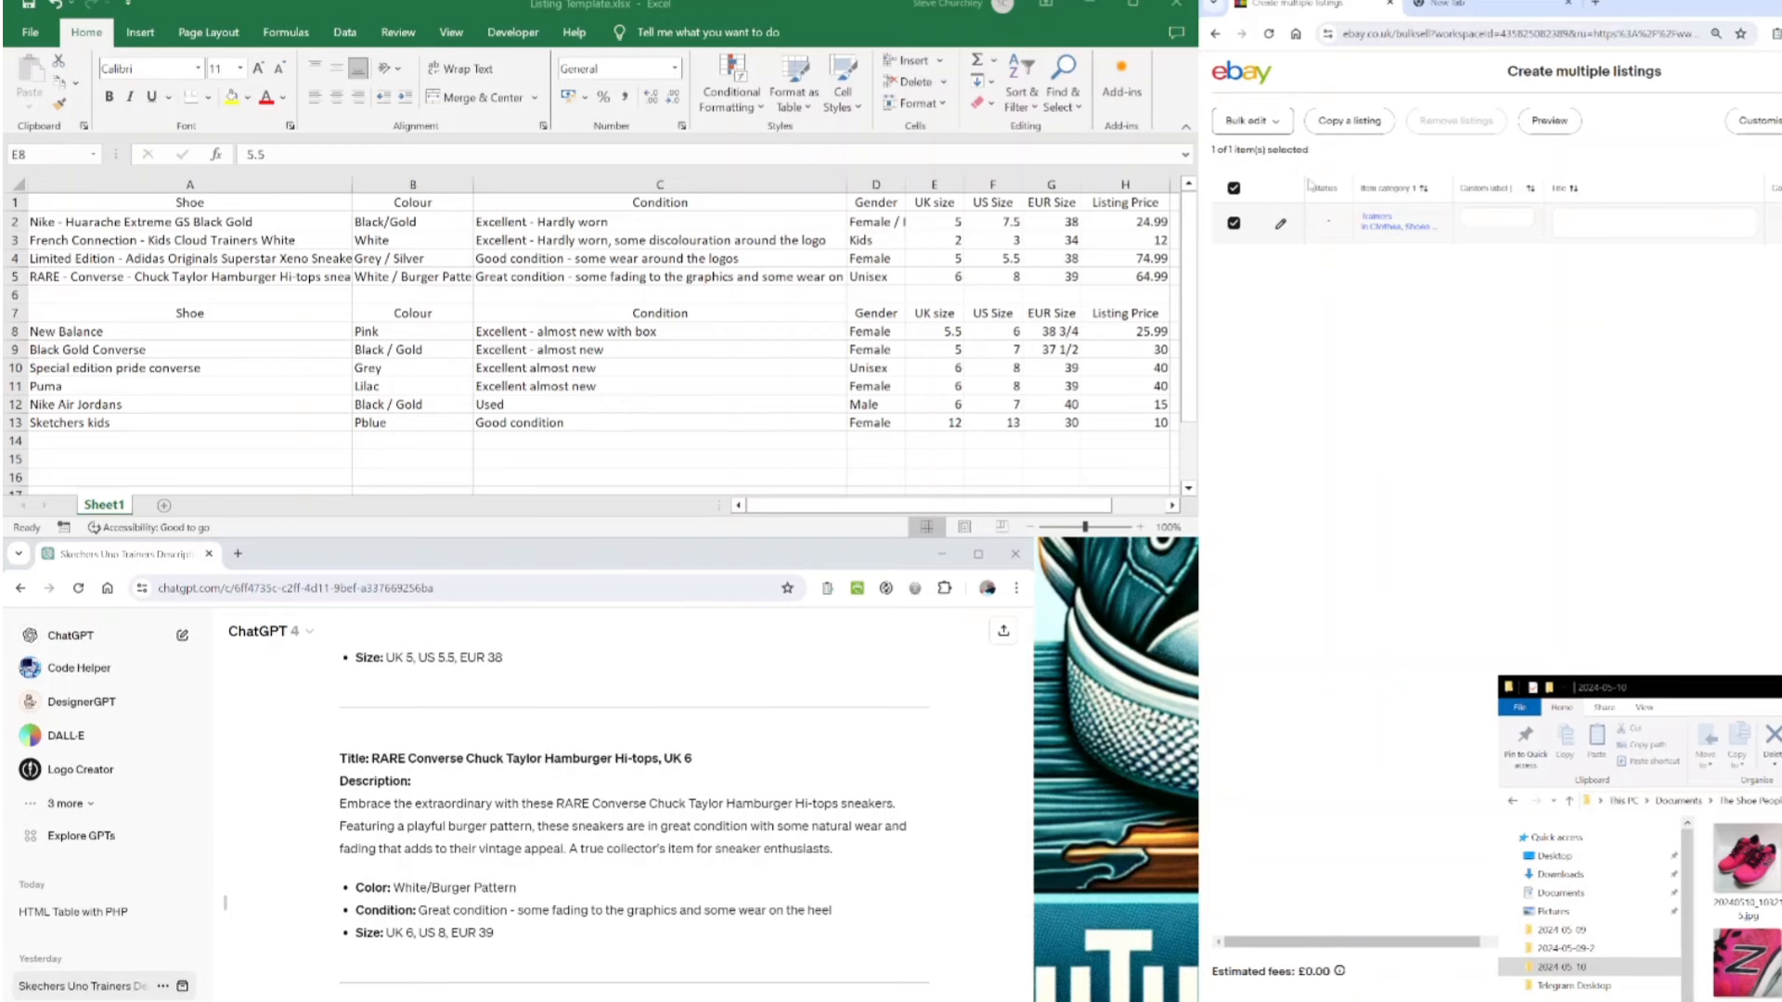
pyautogui.click(1368, 125)
pyautogui.click(1559, 578)
pyautogui.write('5')
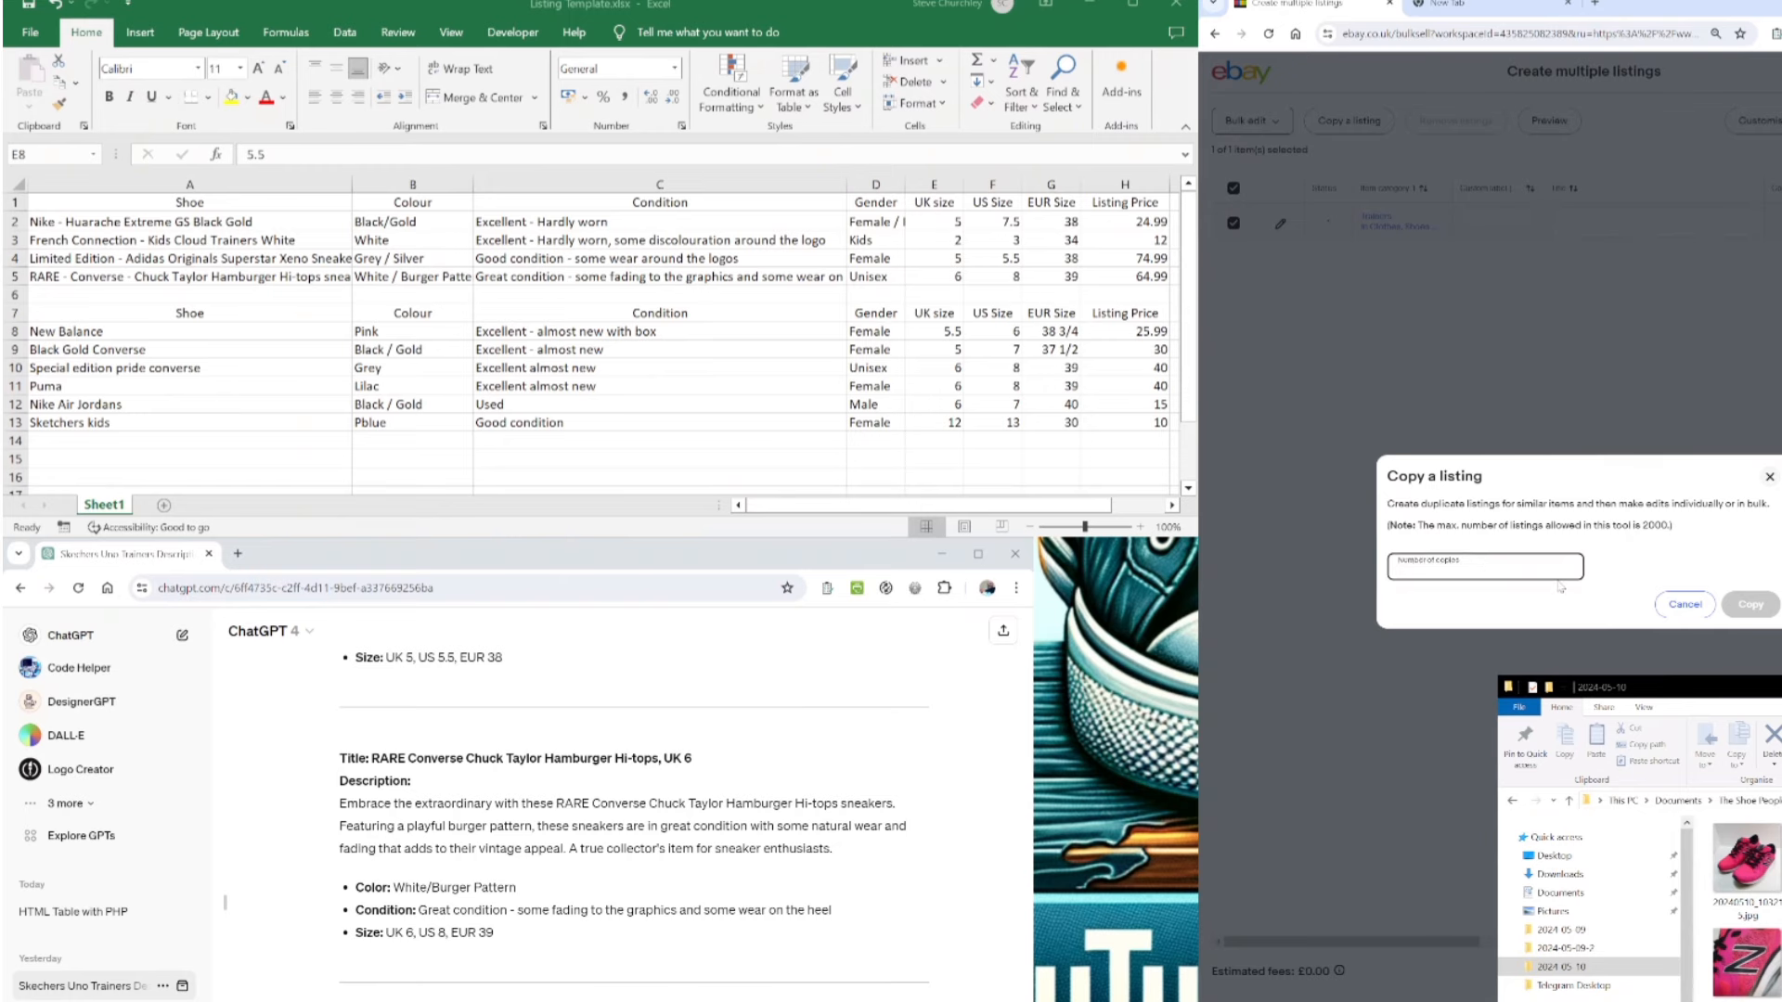
pyautogui.click(1752, 604)
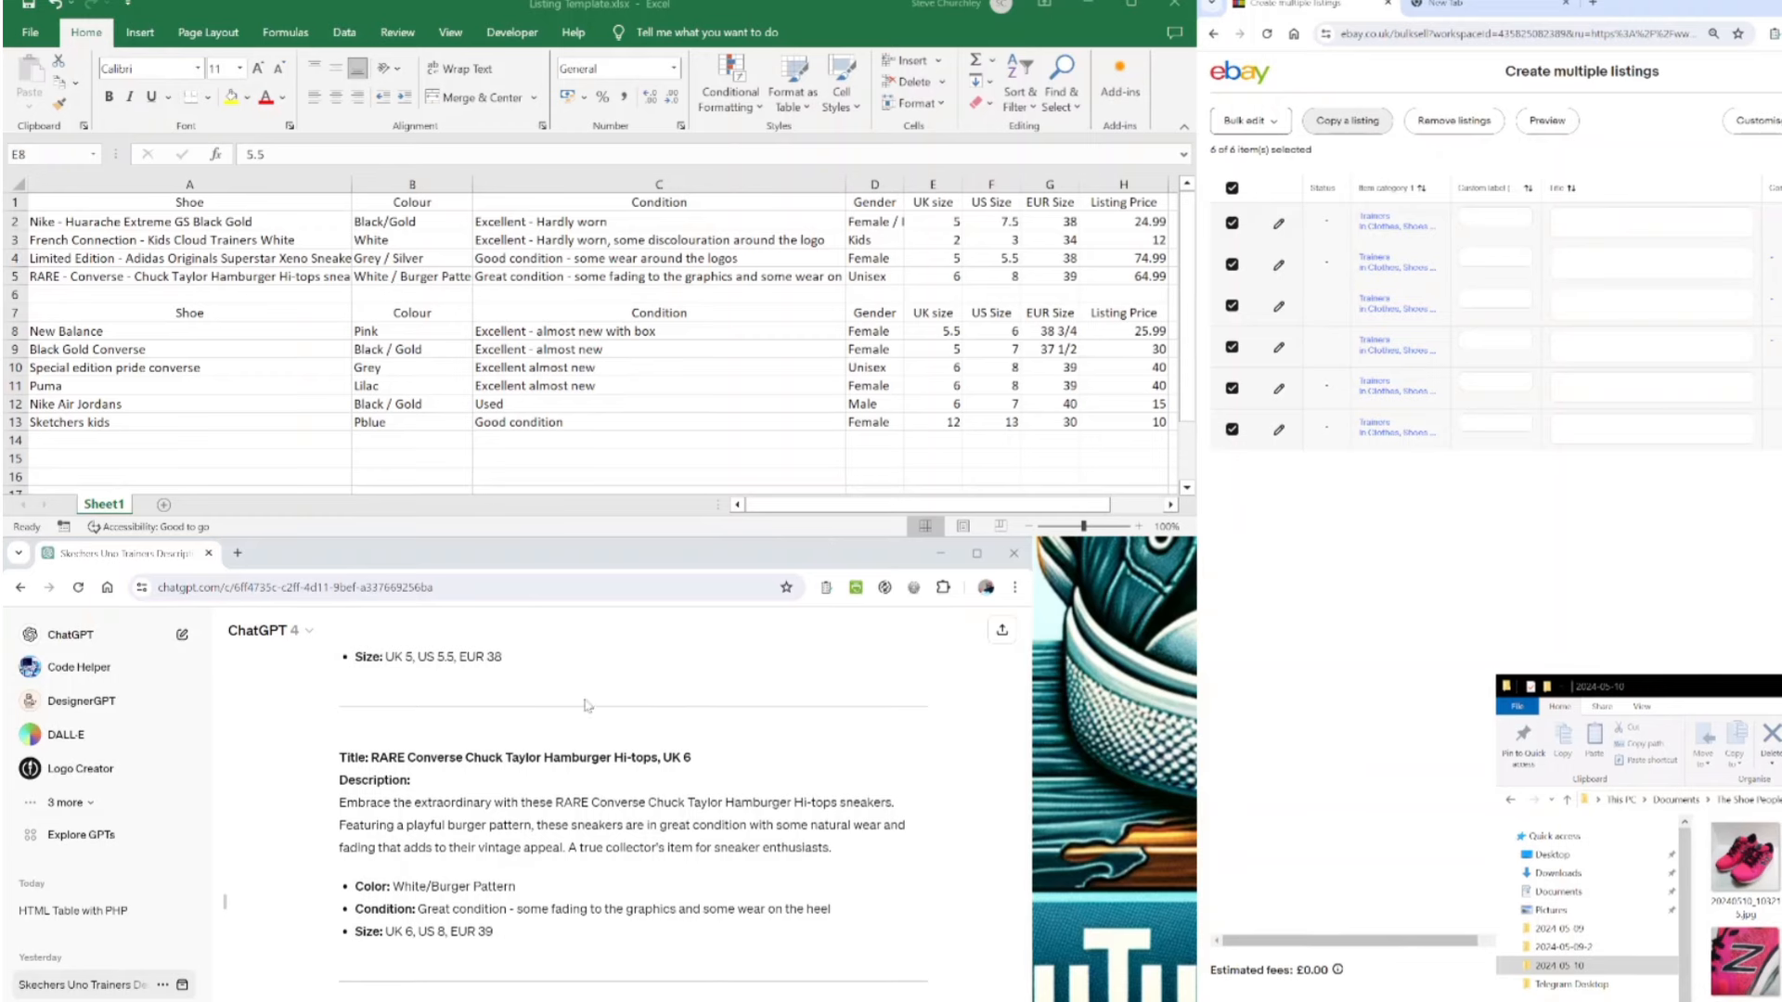
pyautogui.scroll(2, 585, 705)
pyautogui.scroll(-2, 585, 706)
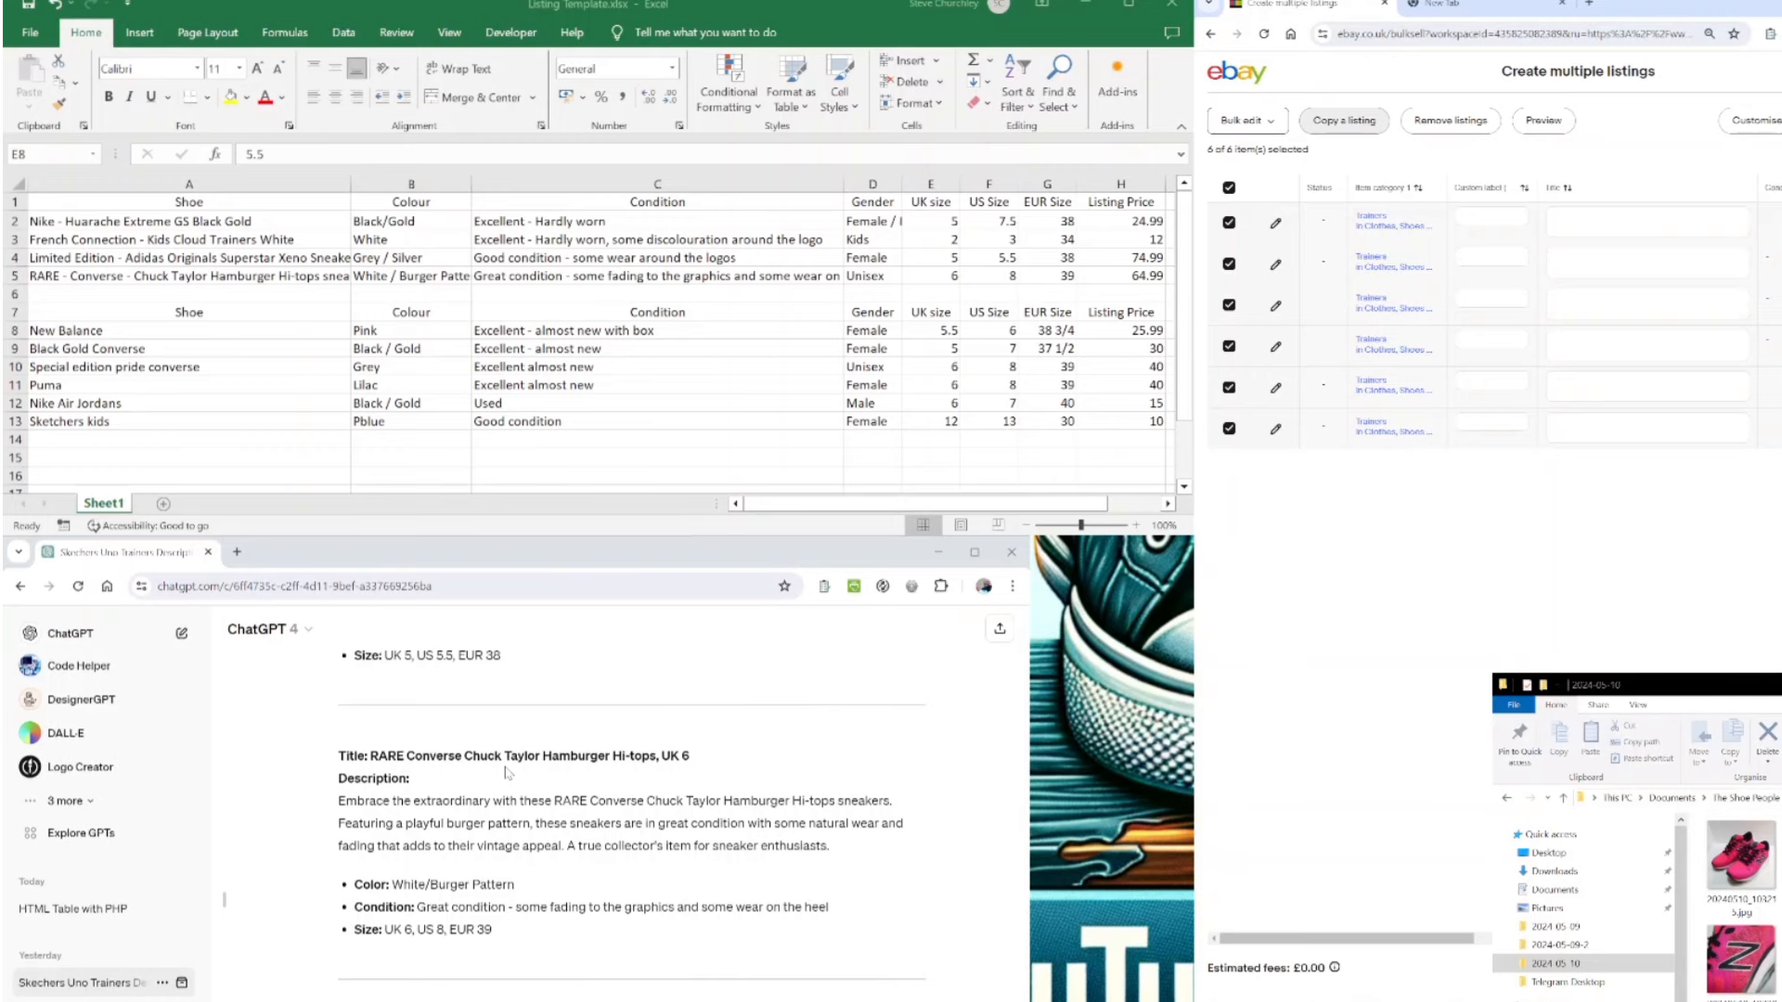
pyautogui.click(905, 503)
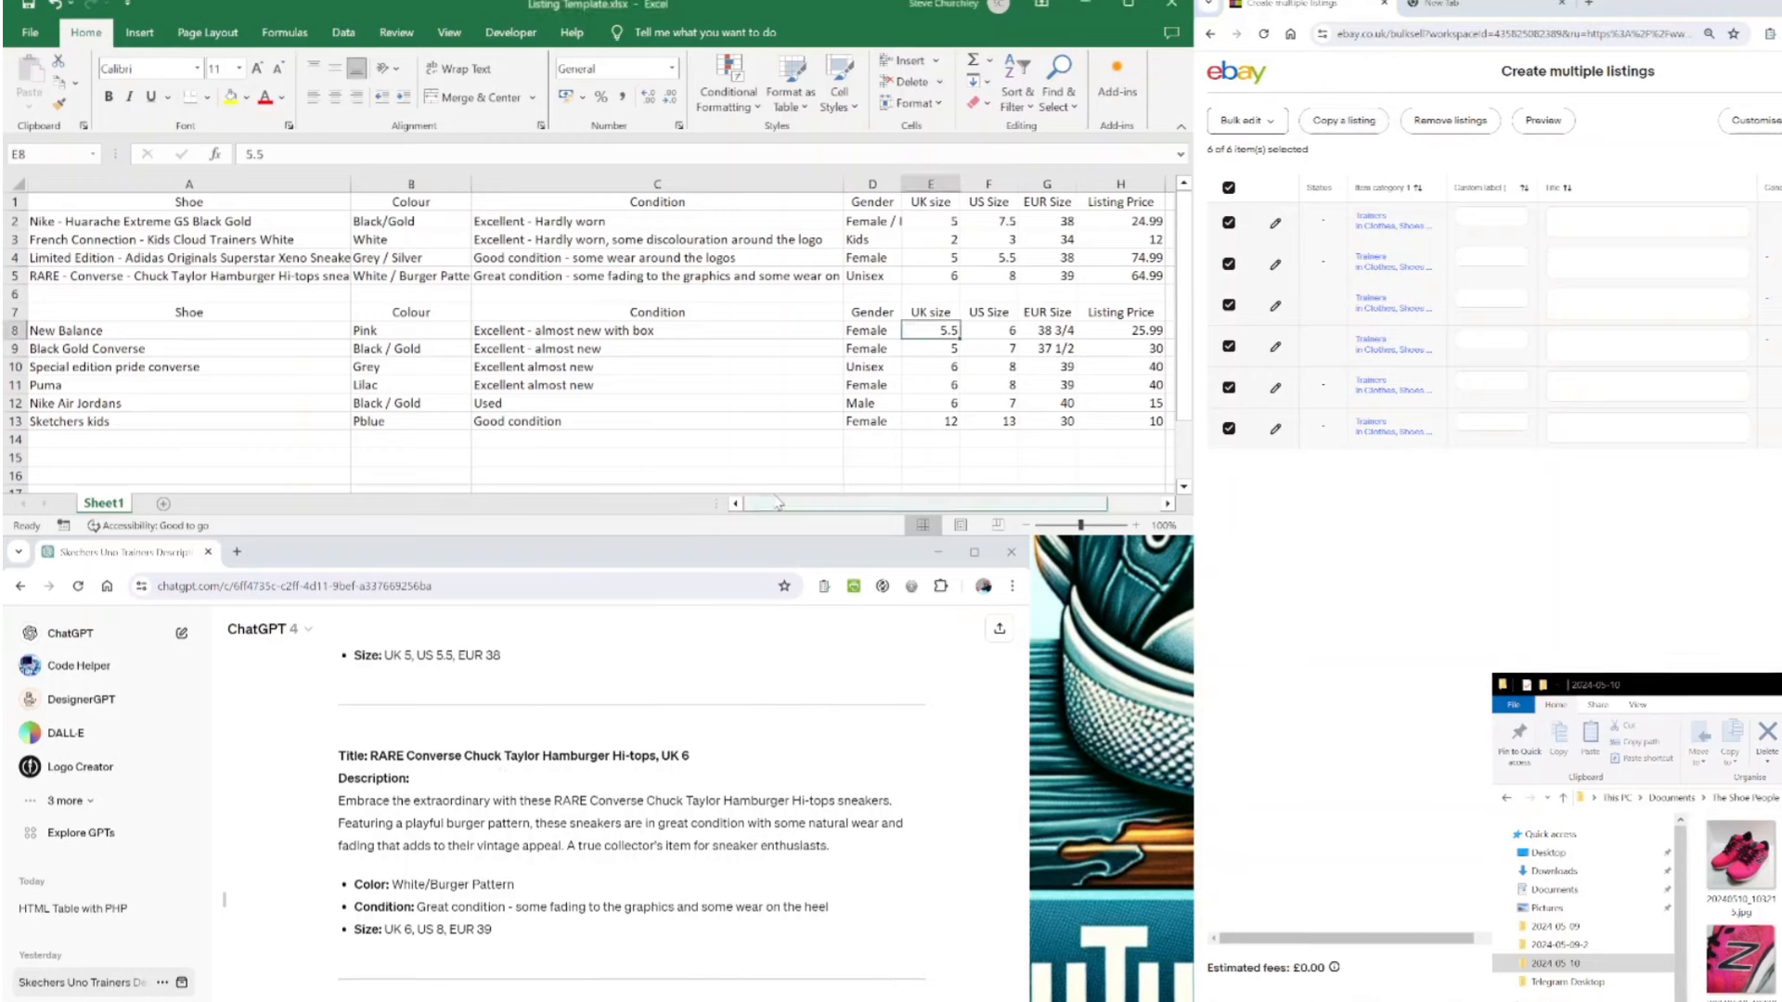
pyautogui.moveTo(1074, 425); pyautogui.dragTo(174, 321)
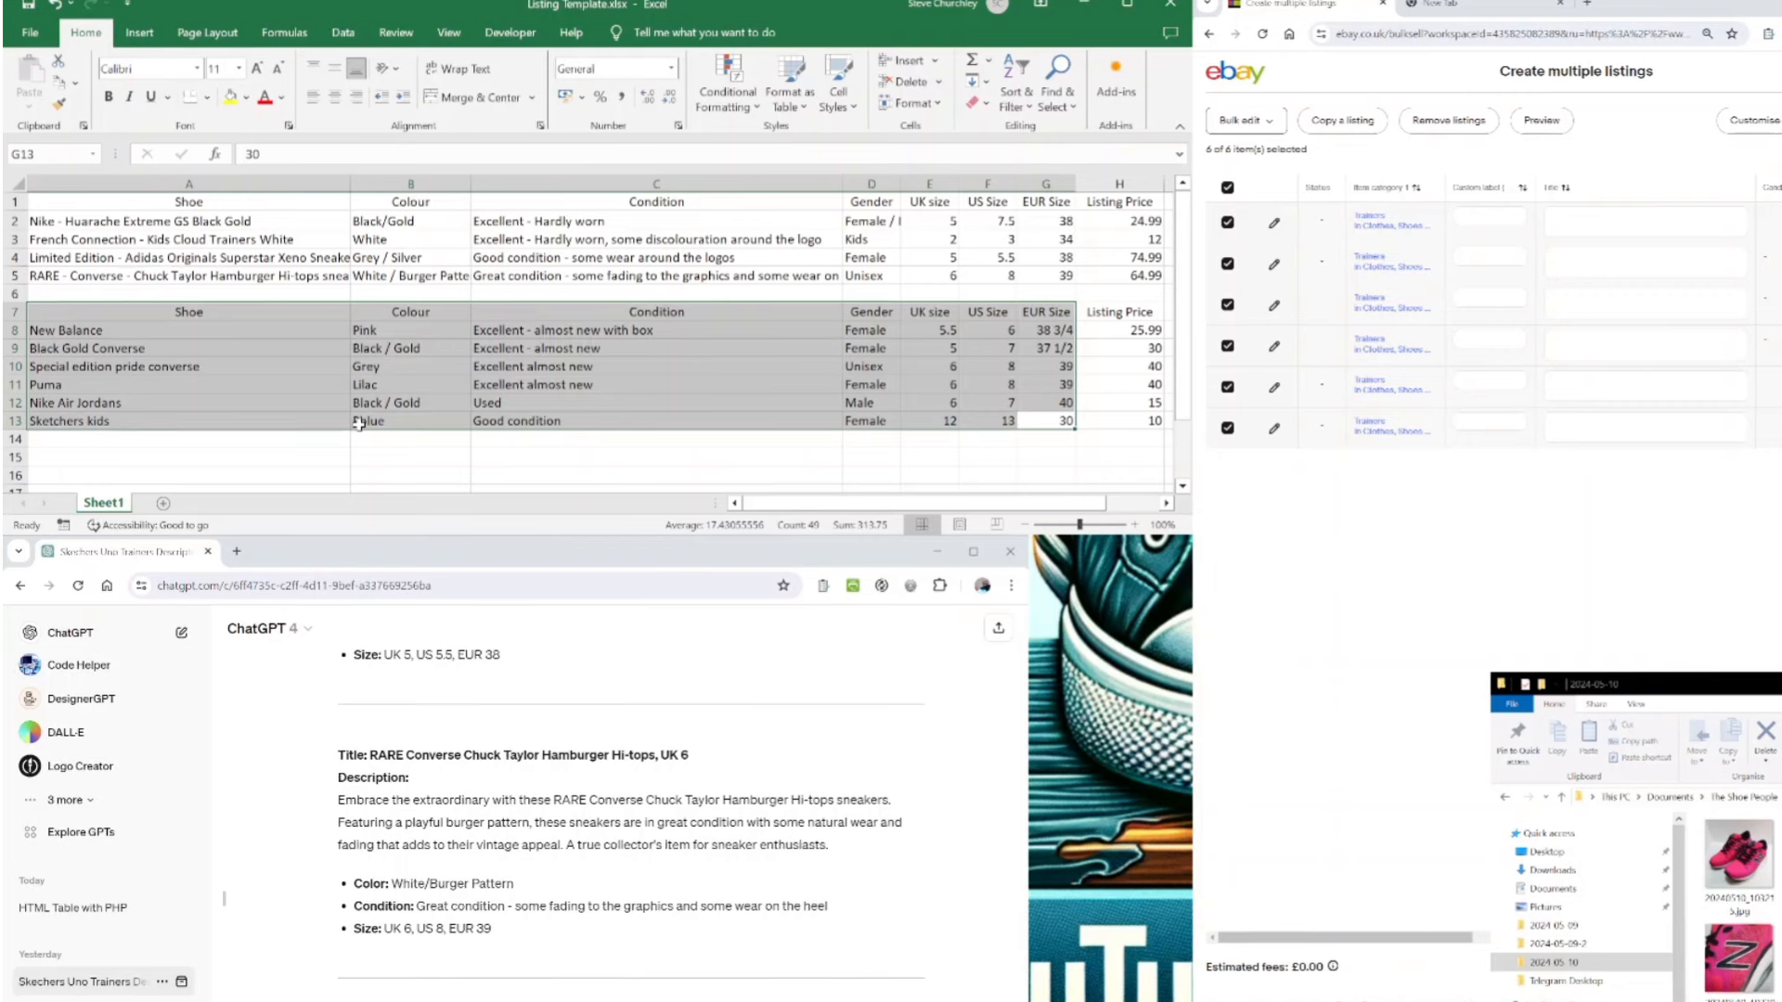
pyautogui.click(892, 454)
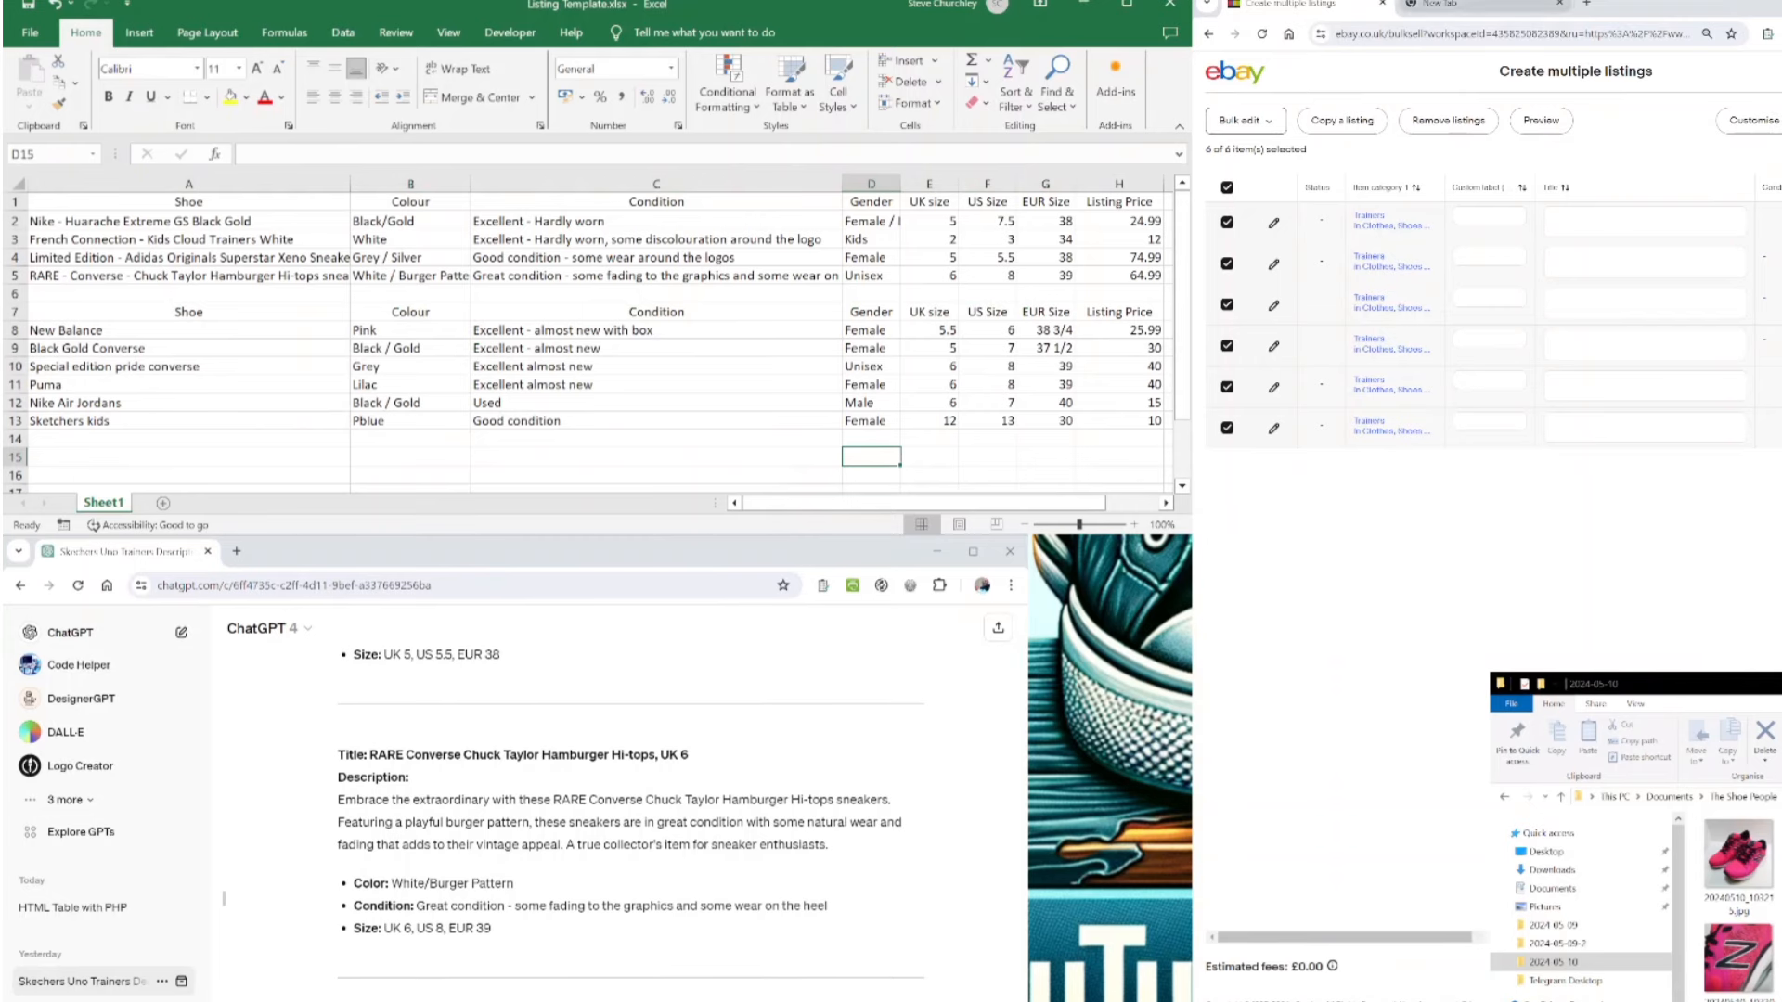
# - Run a Google Lens image search with the first pink New Balance photo from the 2024-05-10 folder
pyautogui.click(1443, 5)
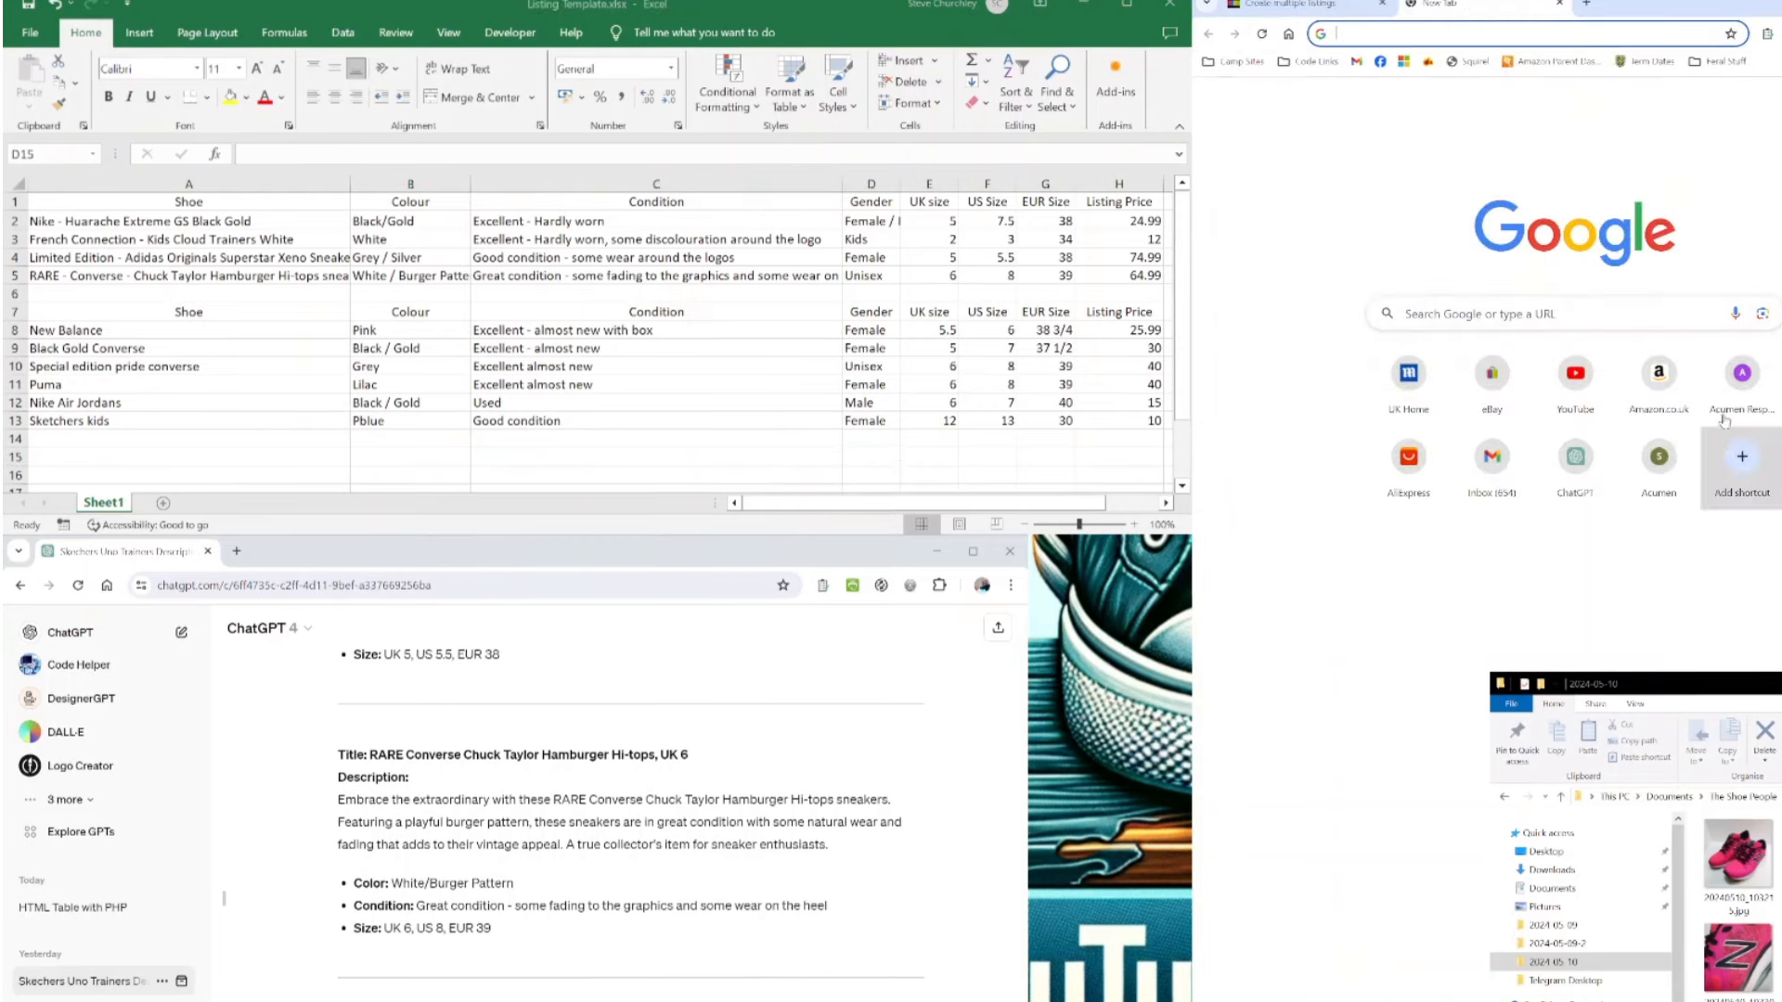
pyautogui.click(1762, 314)
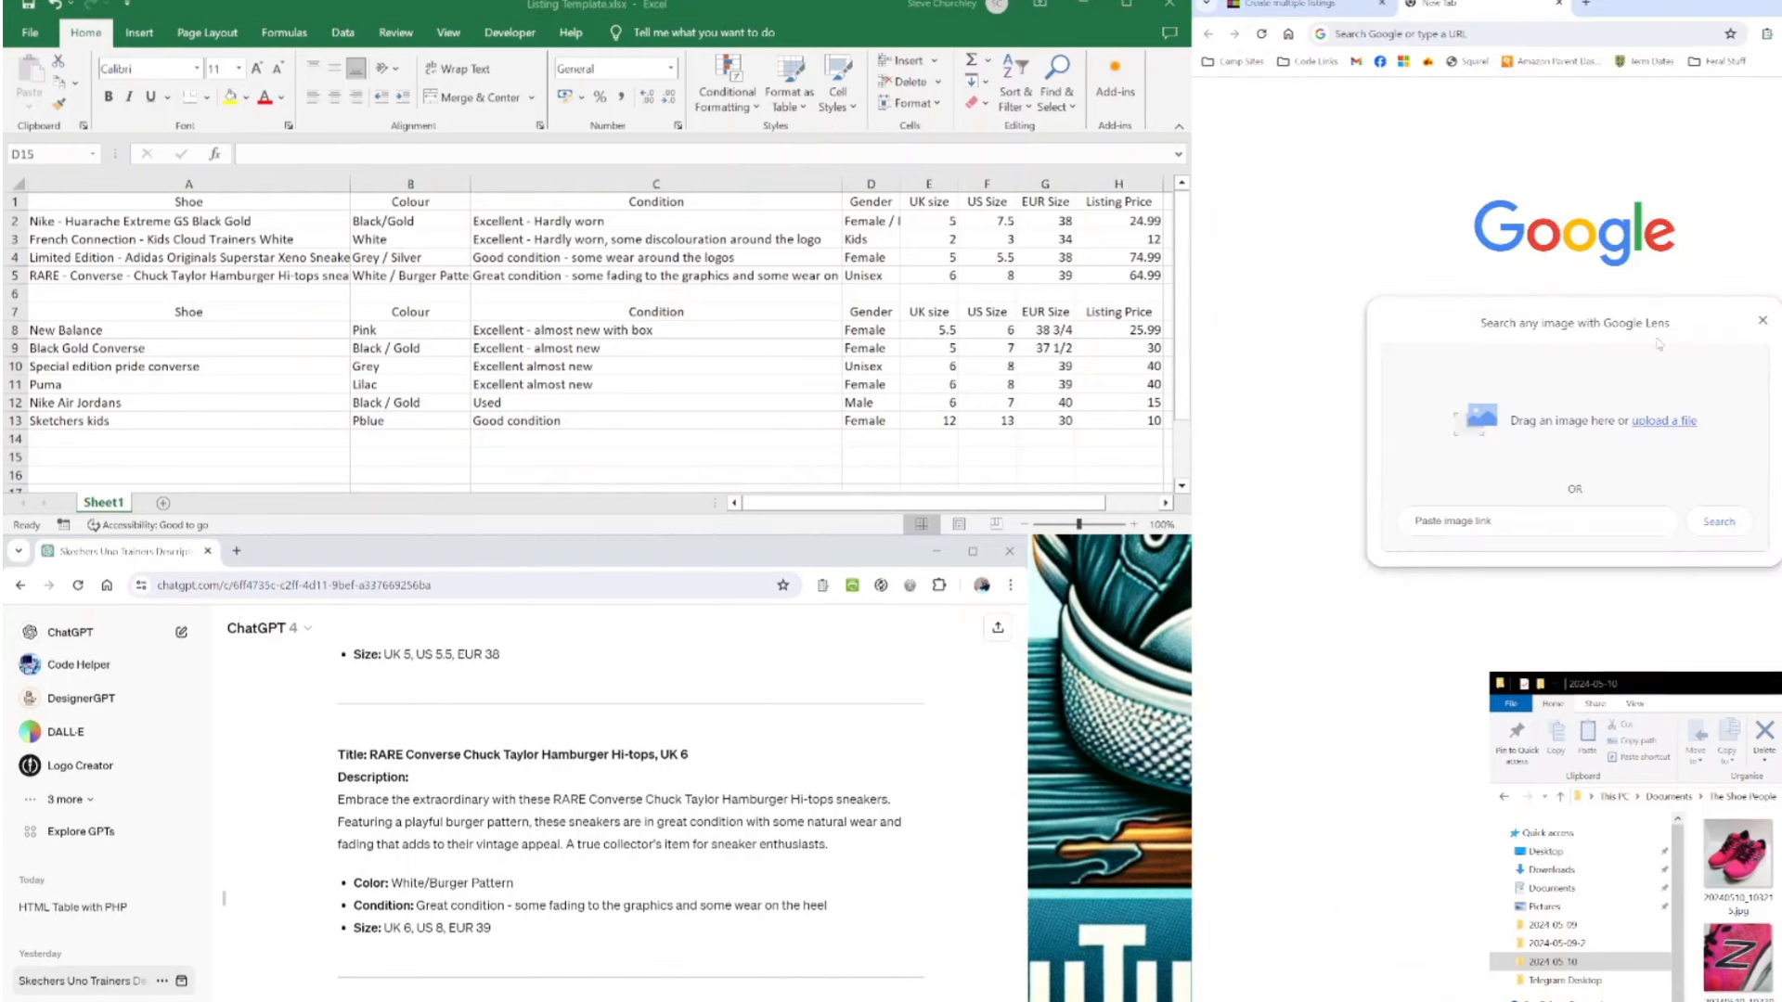
pyautogui.click(1762, 320)
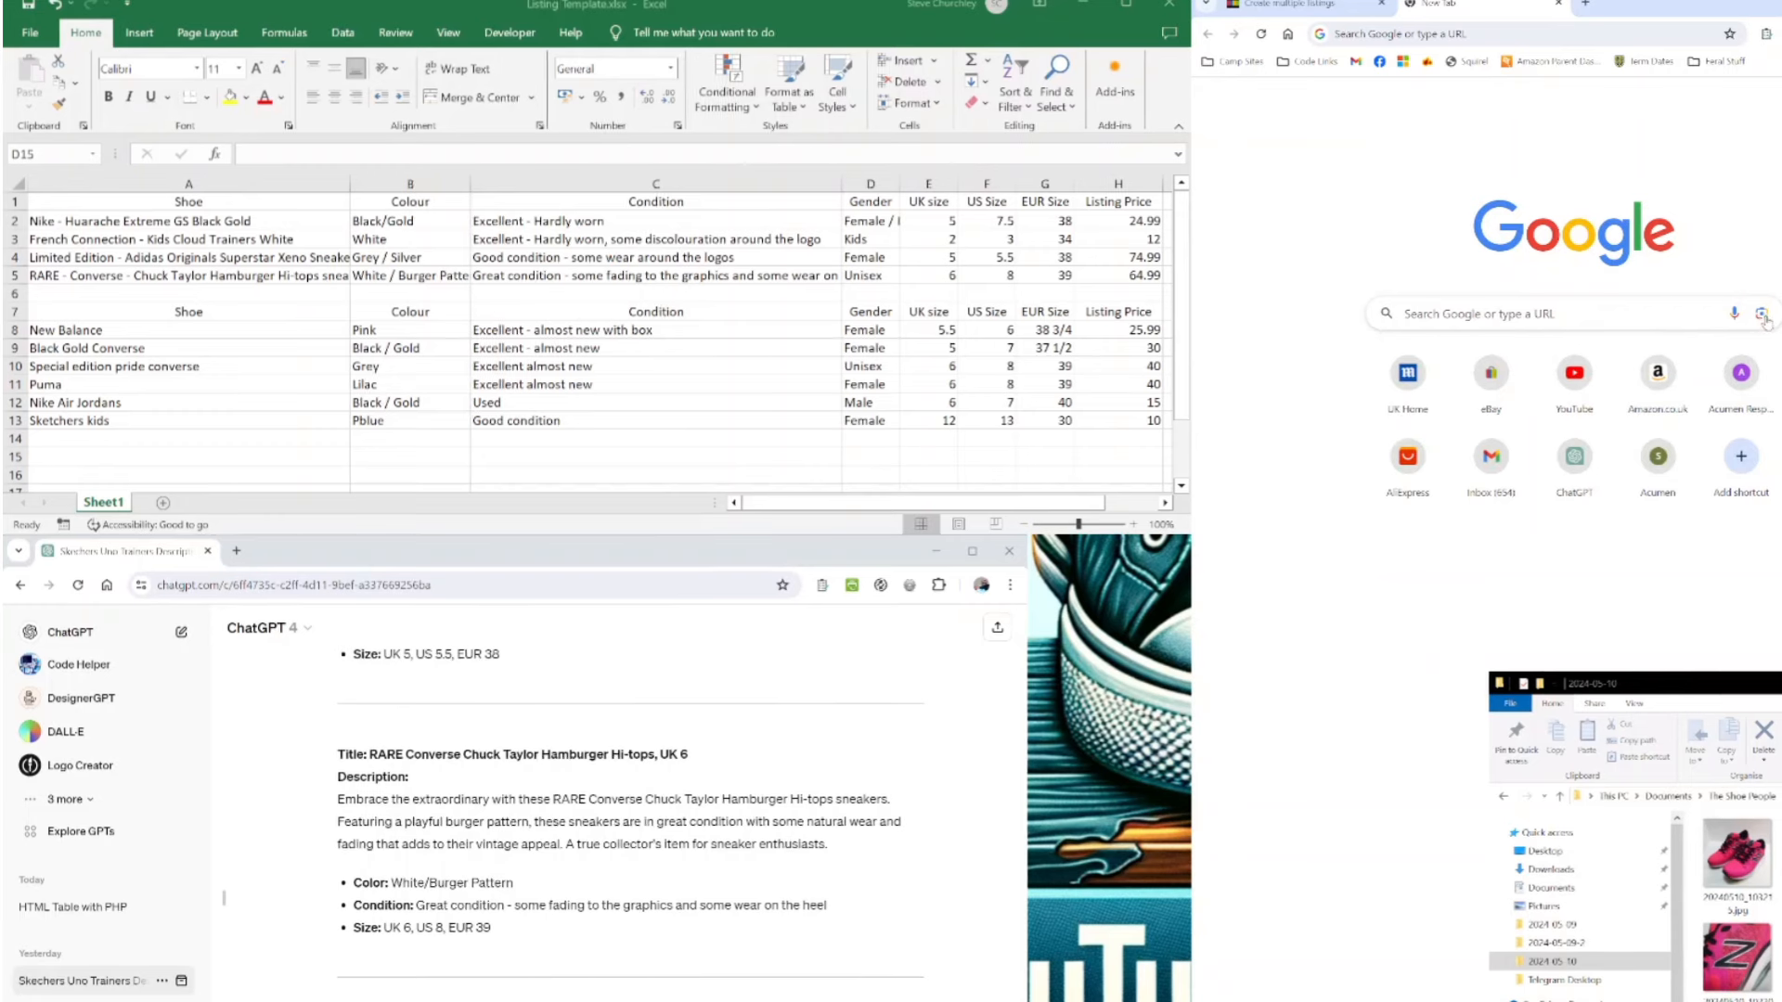
pyautogui.click(1762, 316)
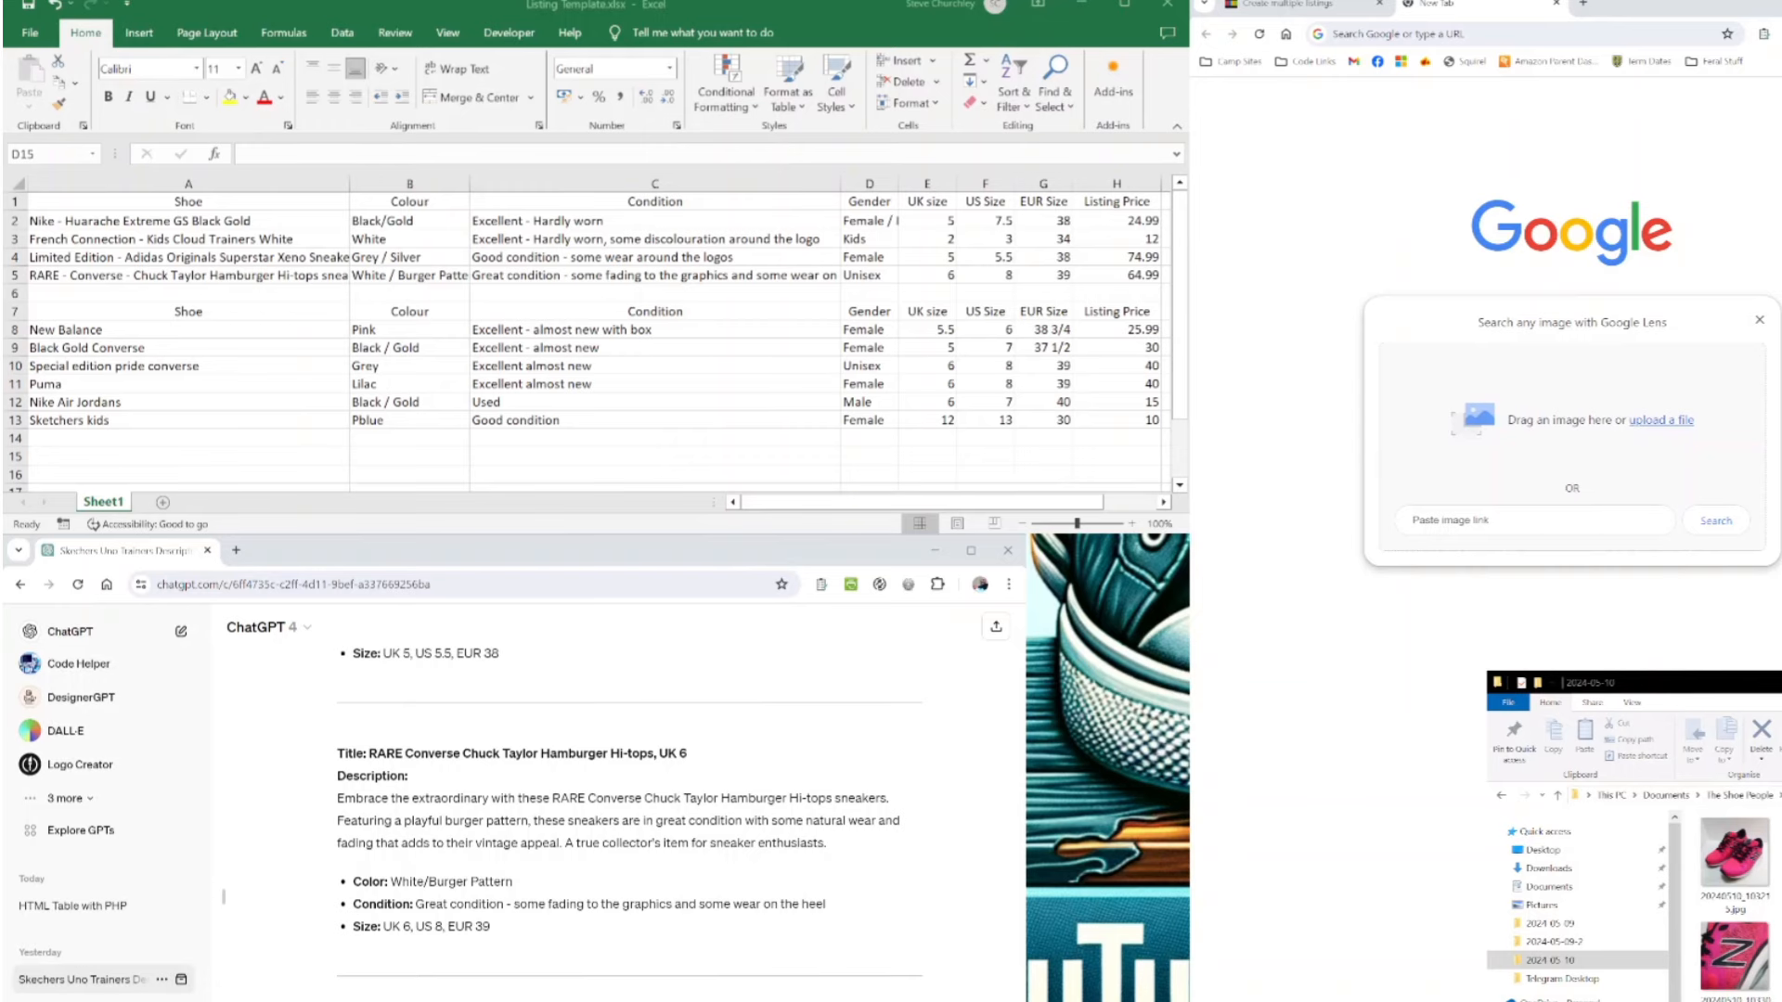
pyautogui.moveTo(1734, 852); pyautogui.dragTo(1489, 386)
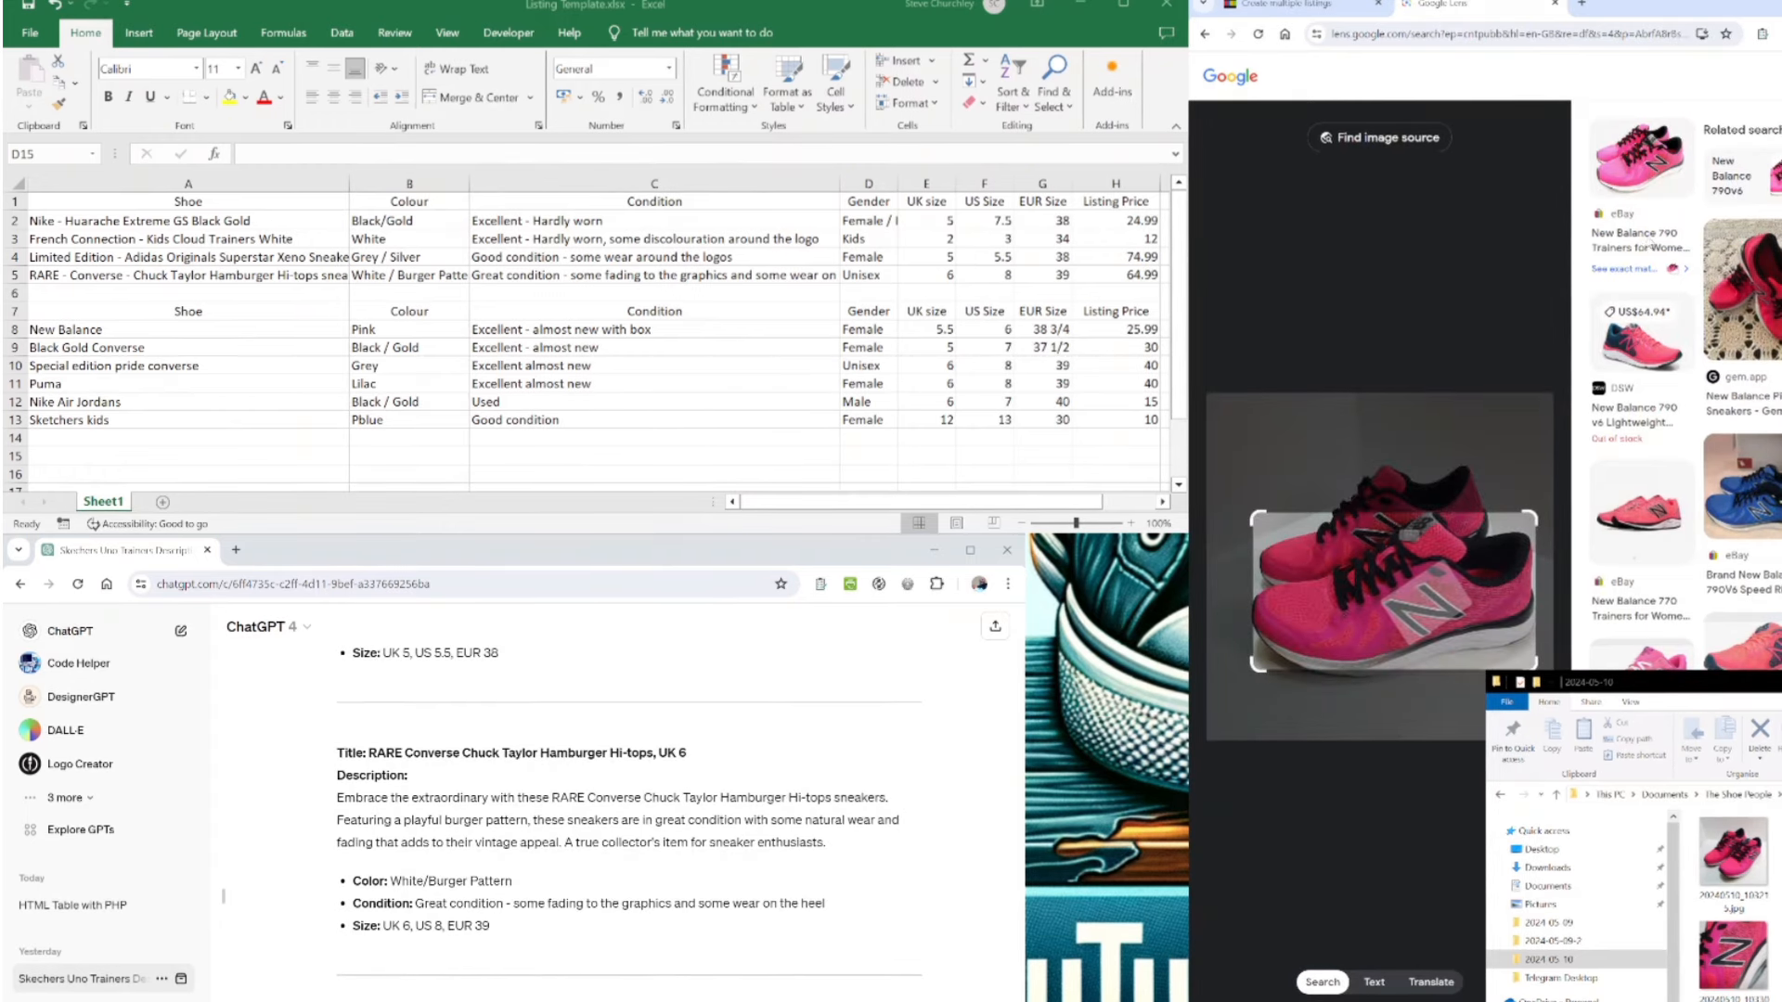
# - Check the exact image matches and the eBay page for New Balance 790 women's trainers, returning to the Lens results
pyautogui.click(1622, 269)
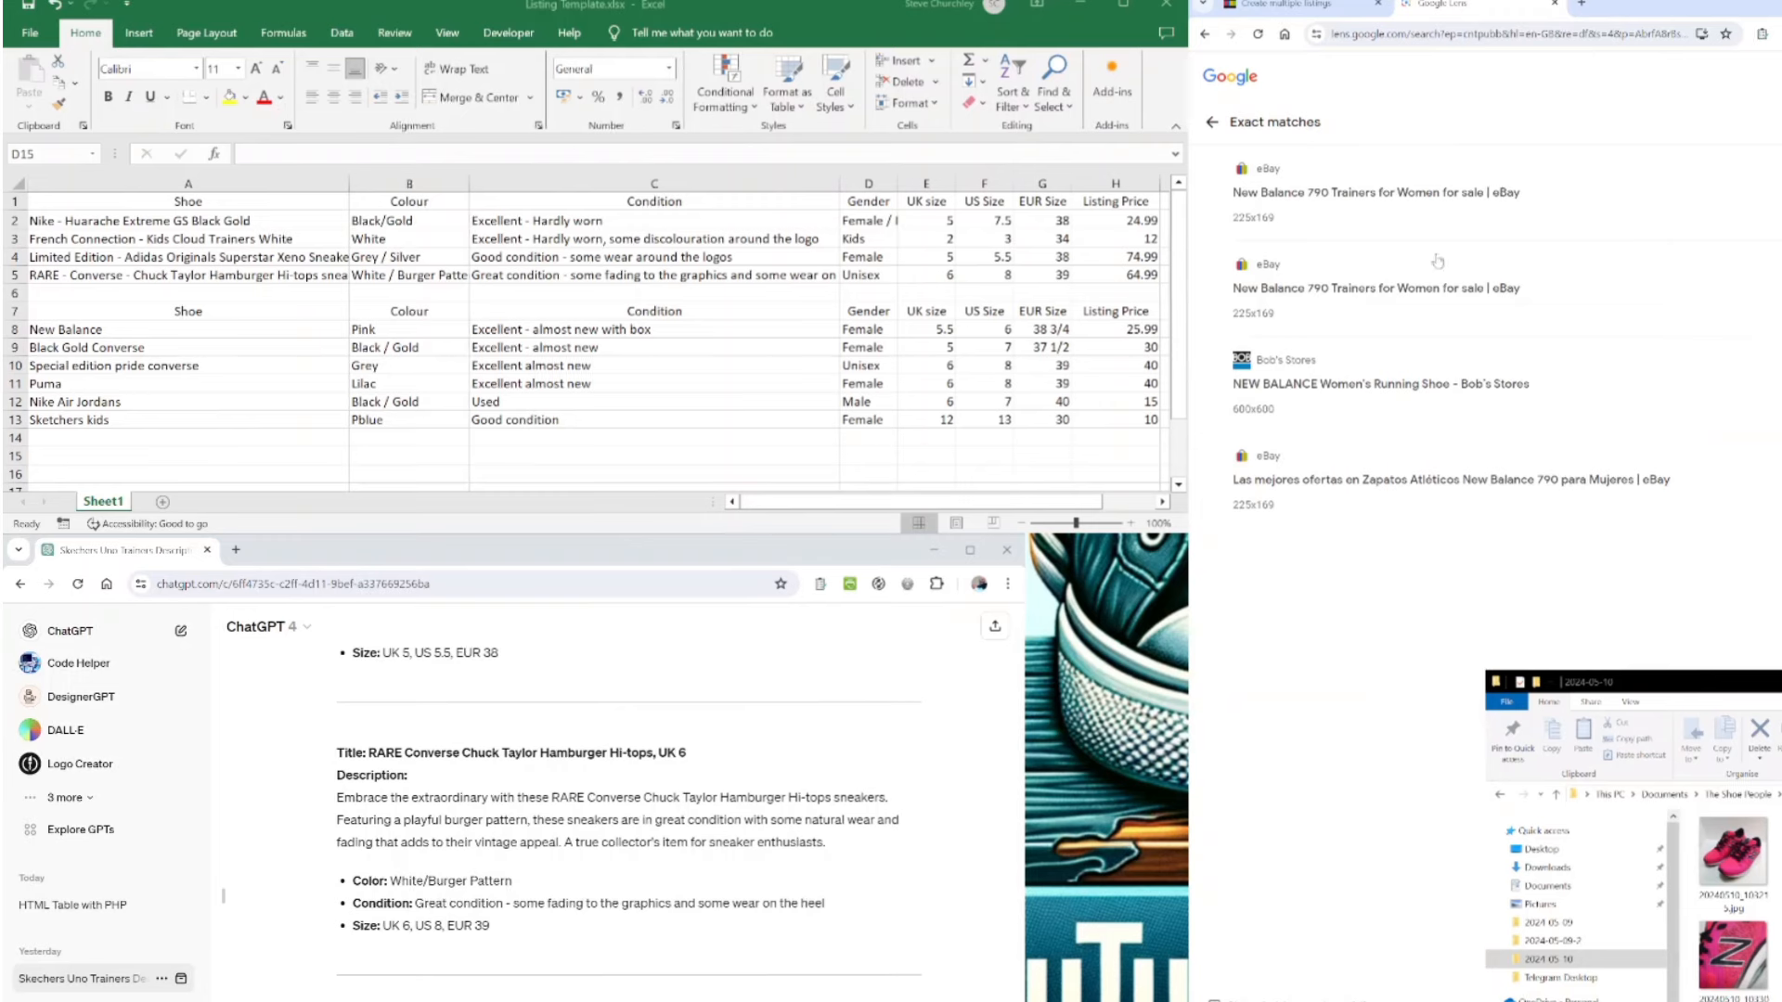
pyautogui.click(1498, 244)
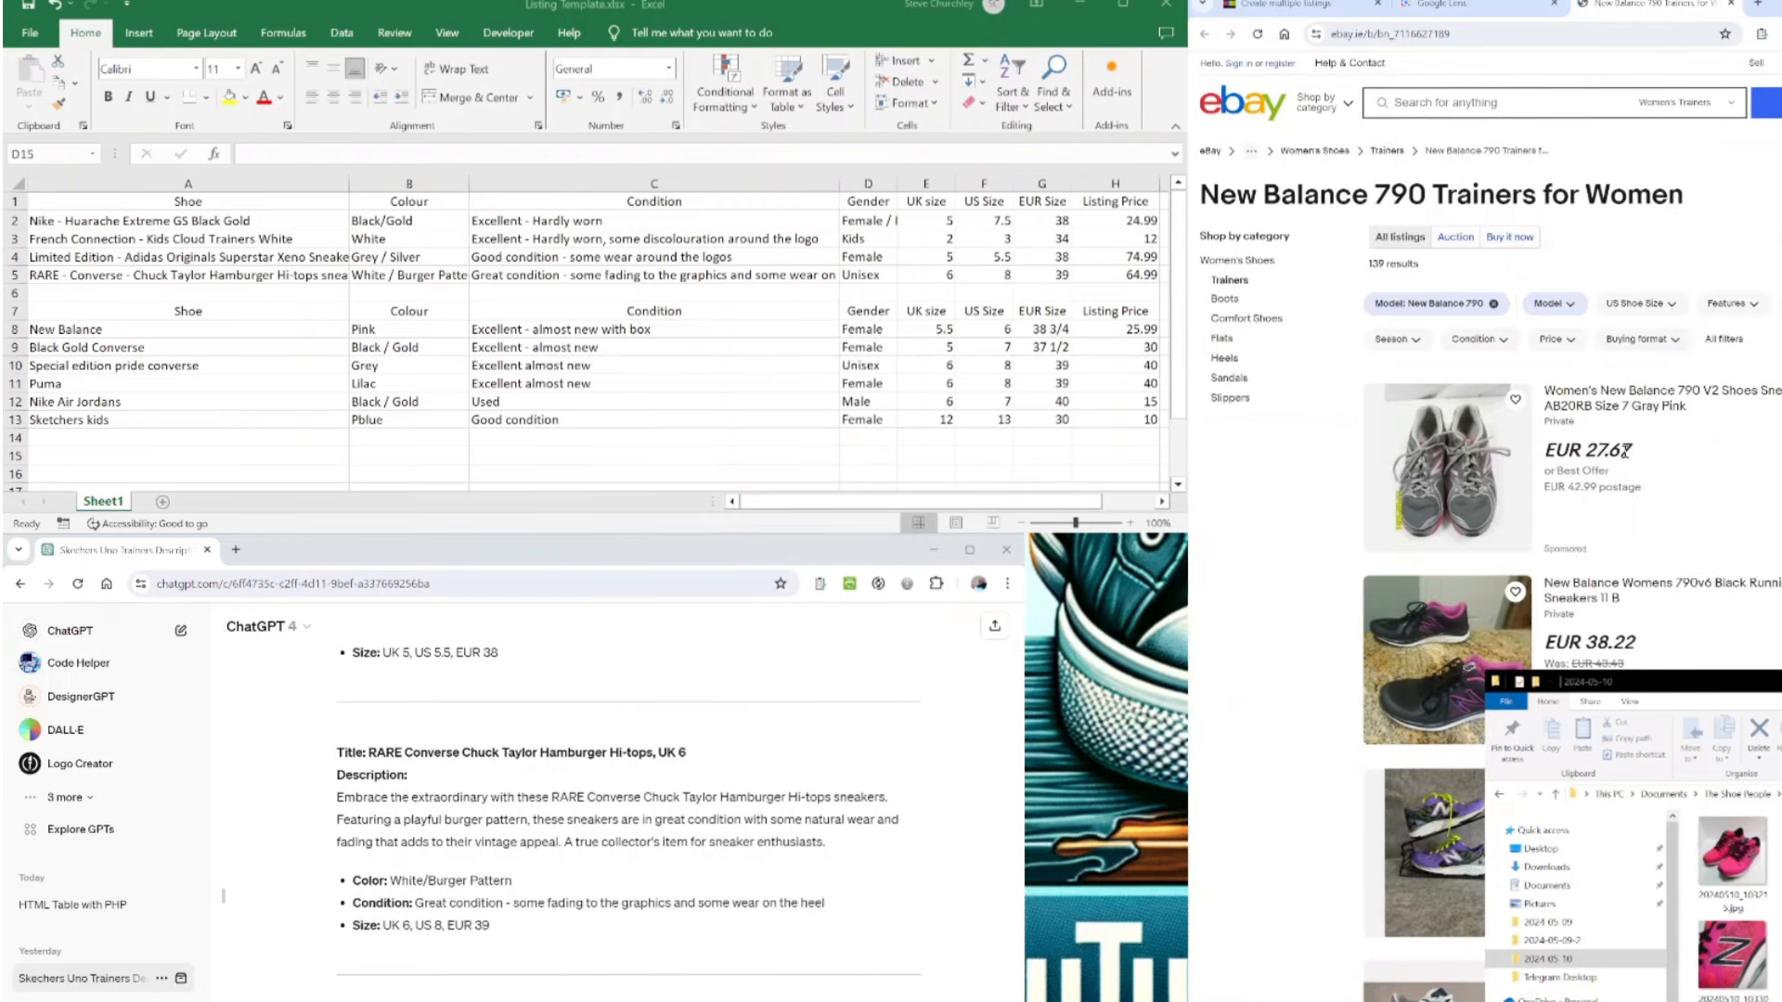
pyautogui.click(1460, 4)
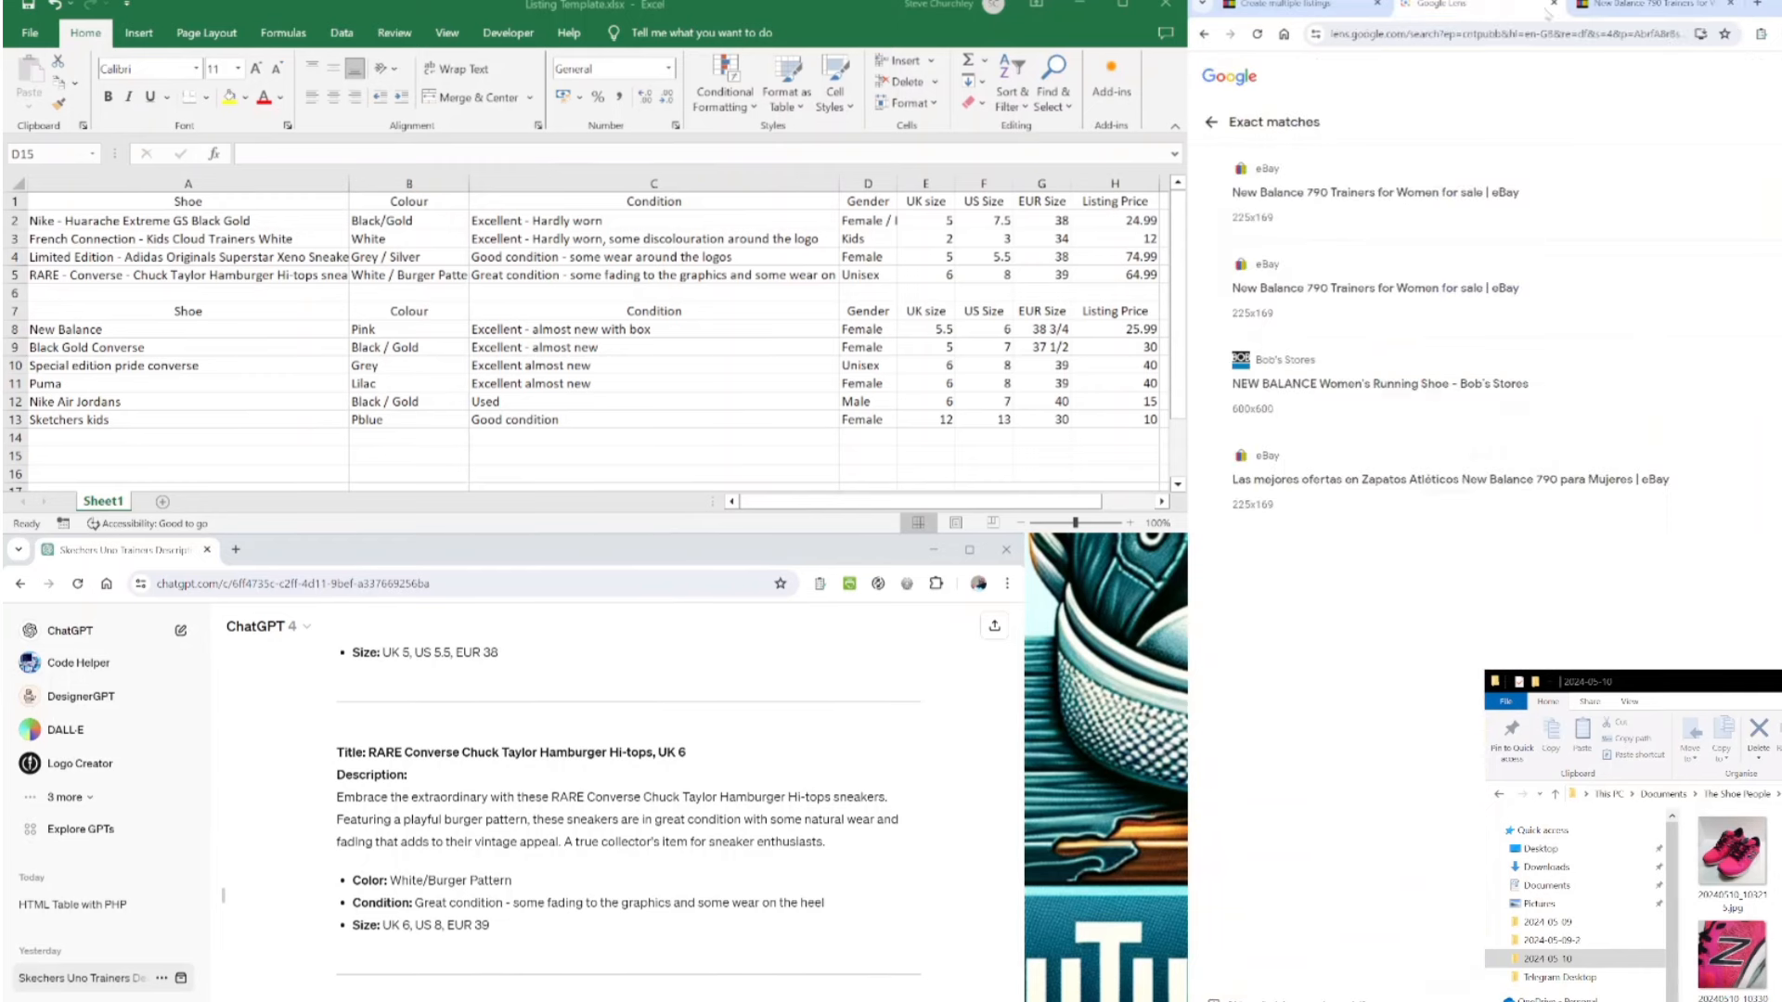
pyautogui.click(1211, 122)
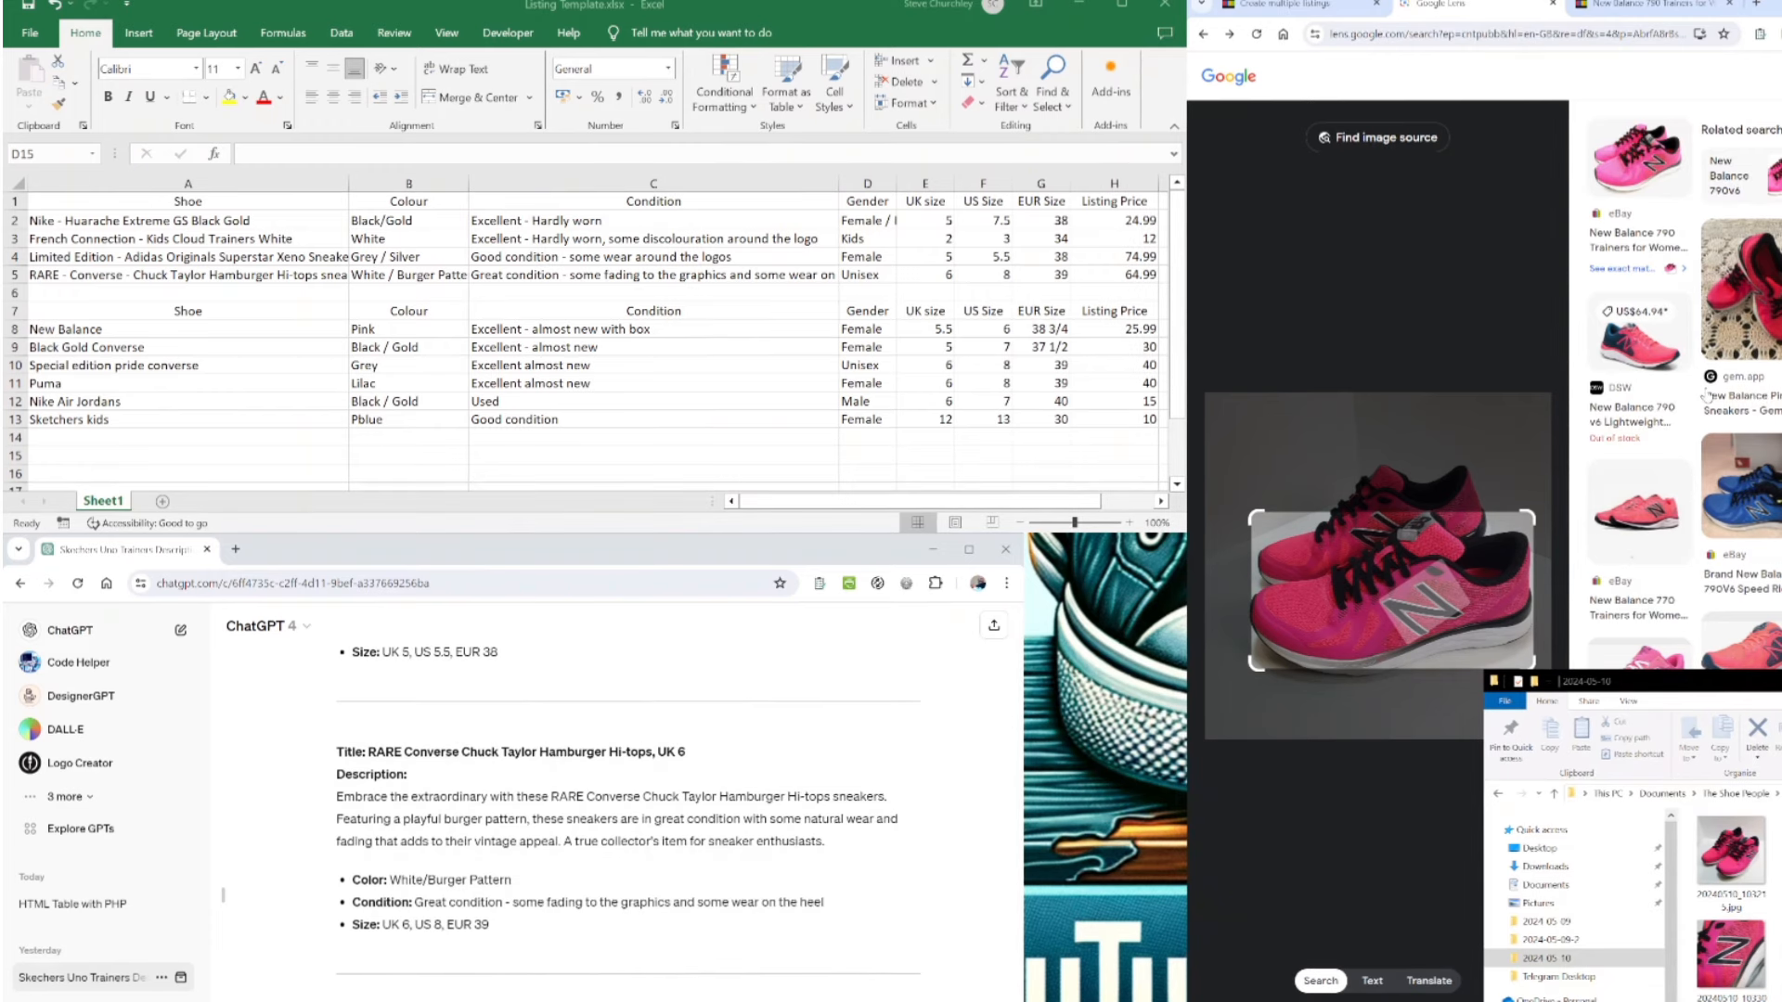
# - Replace the shoe name in cell A8 with the DSW result's product title, "New Balance 790 V6 Lightweight Running Shoe - Women's", and return to the Lens results
pyautogui.click(1656, 358)
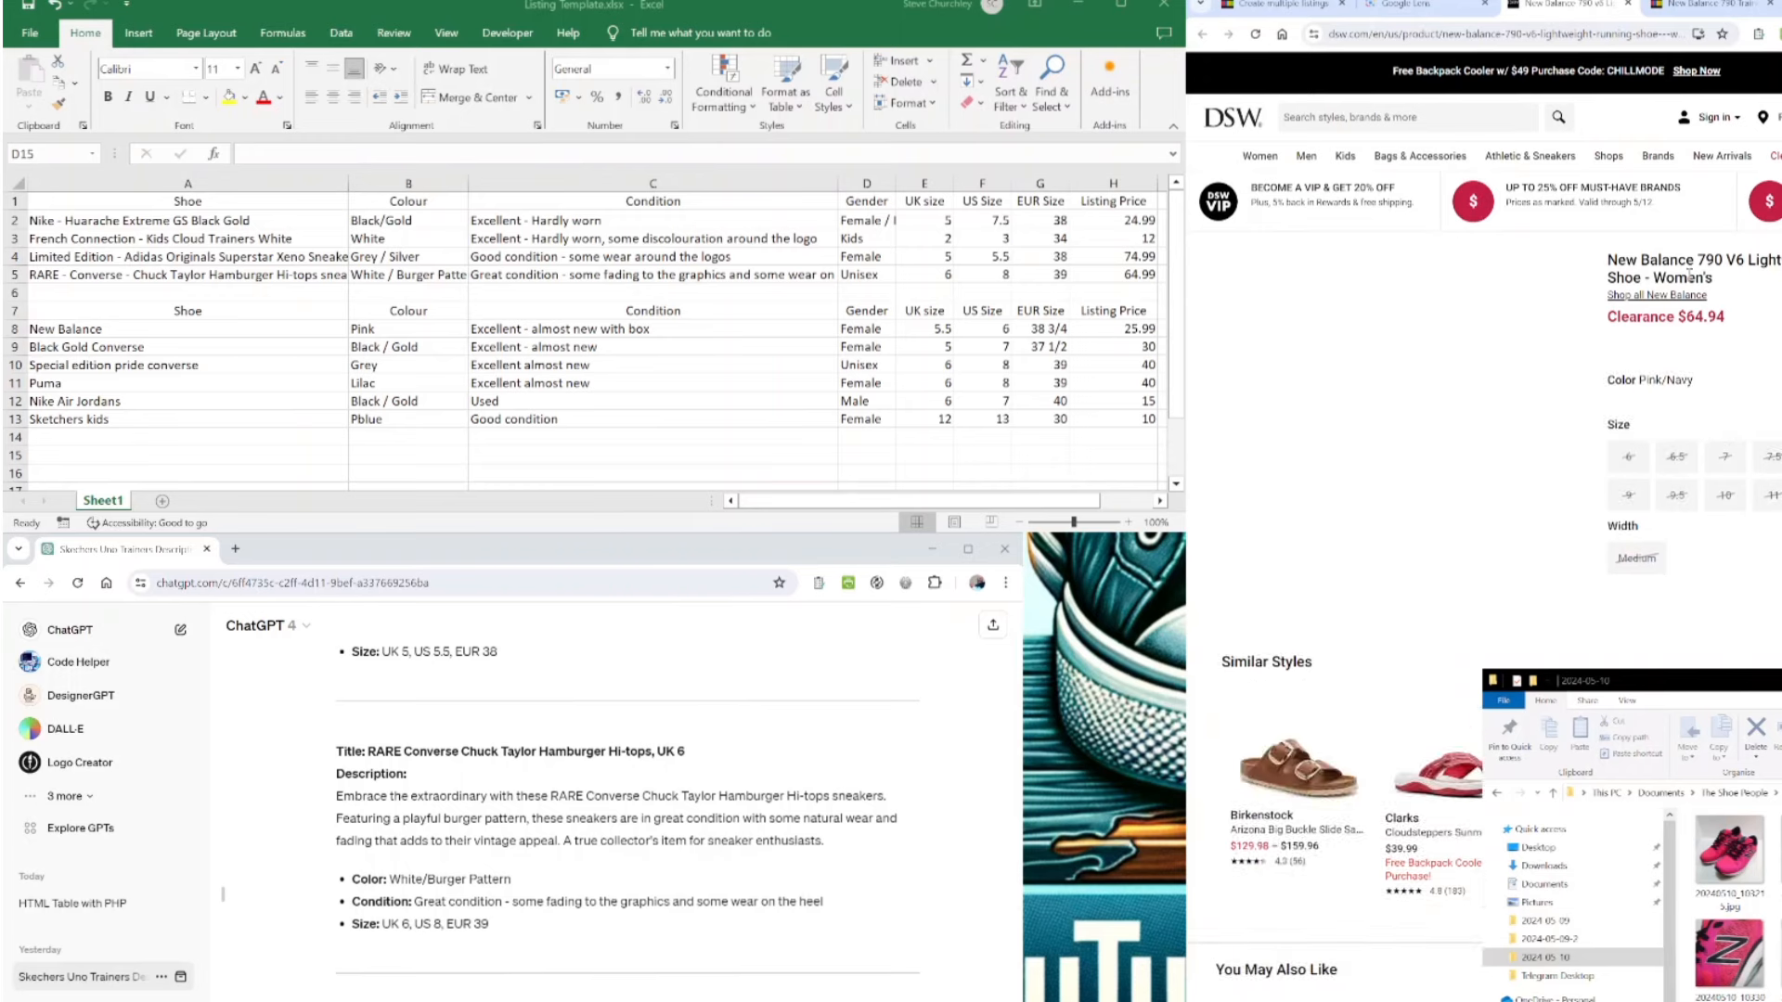
pyautogui.moveTo(1718, 287); pyautogui.dragTo(1610, 269)
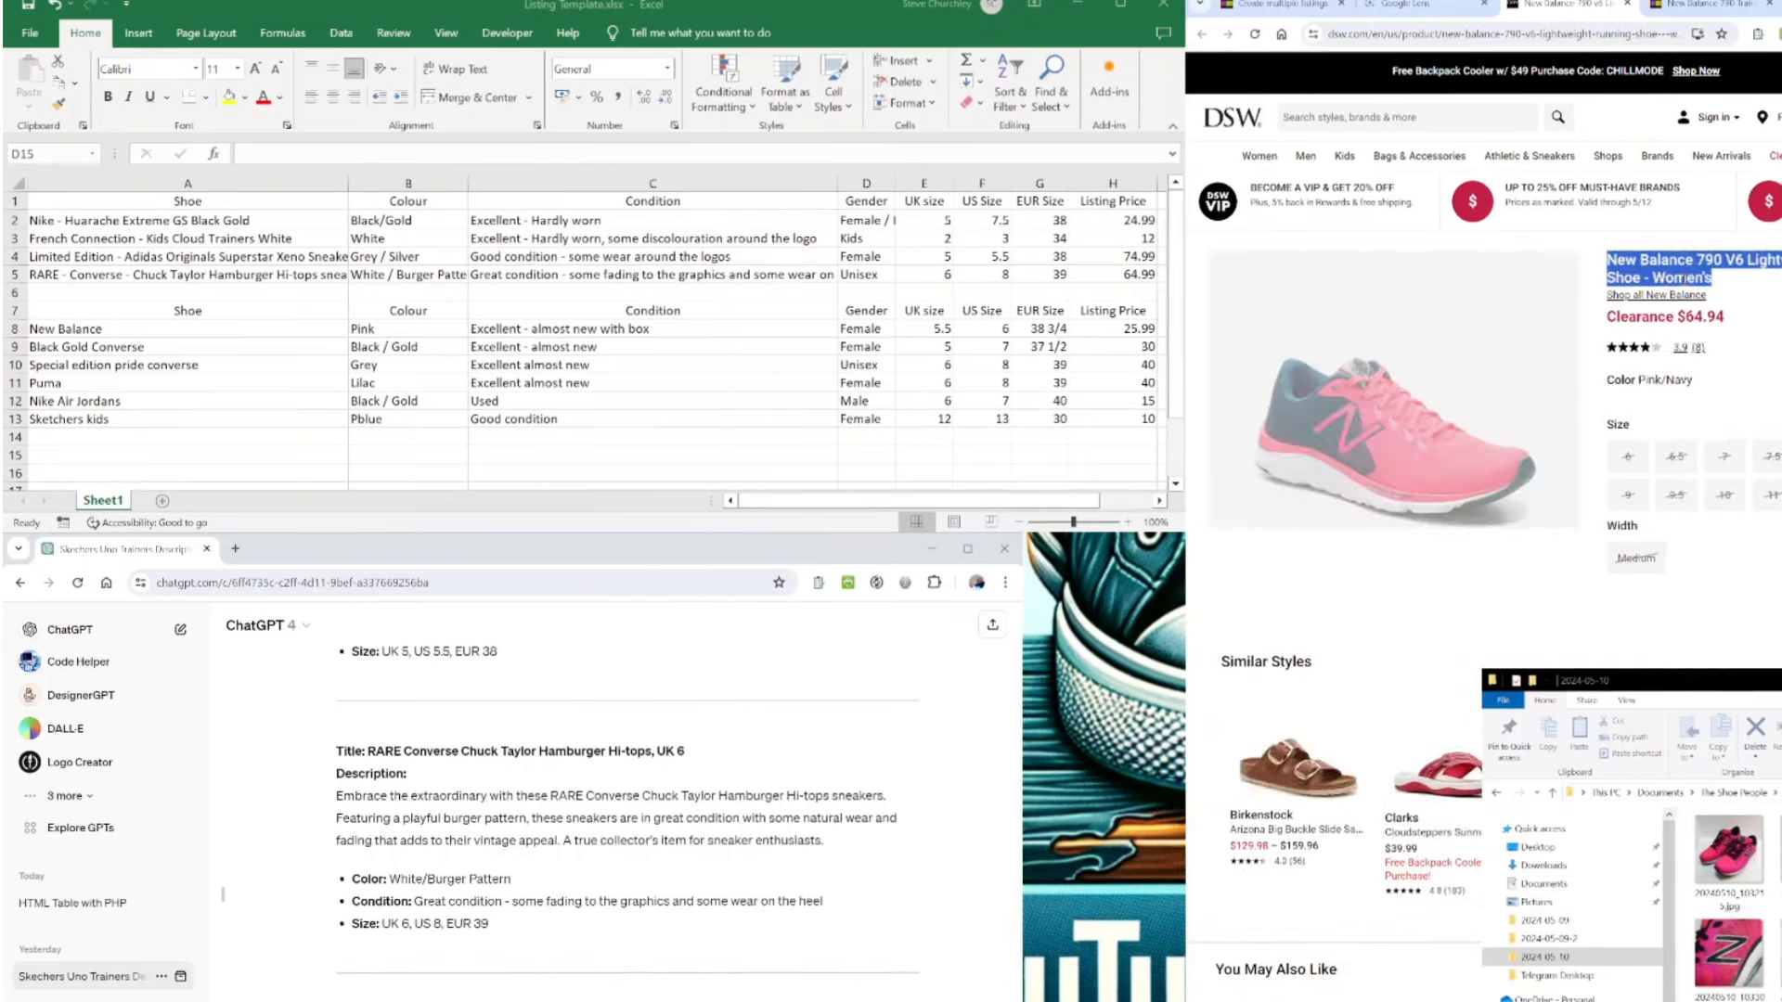
pyautogui.click(160, 329)
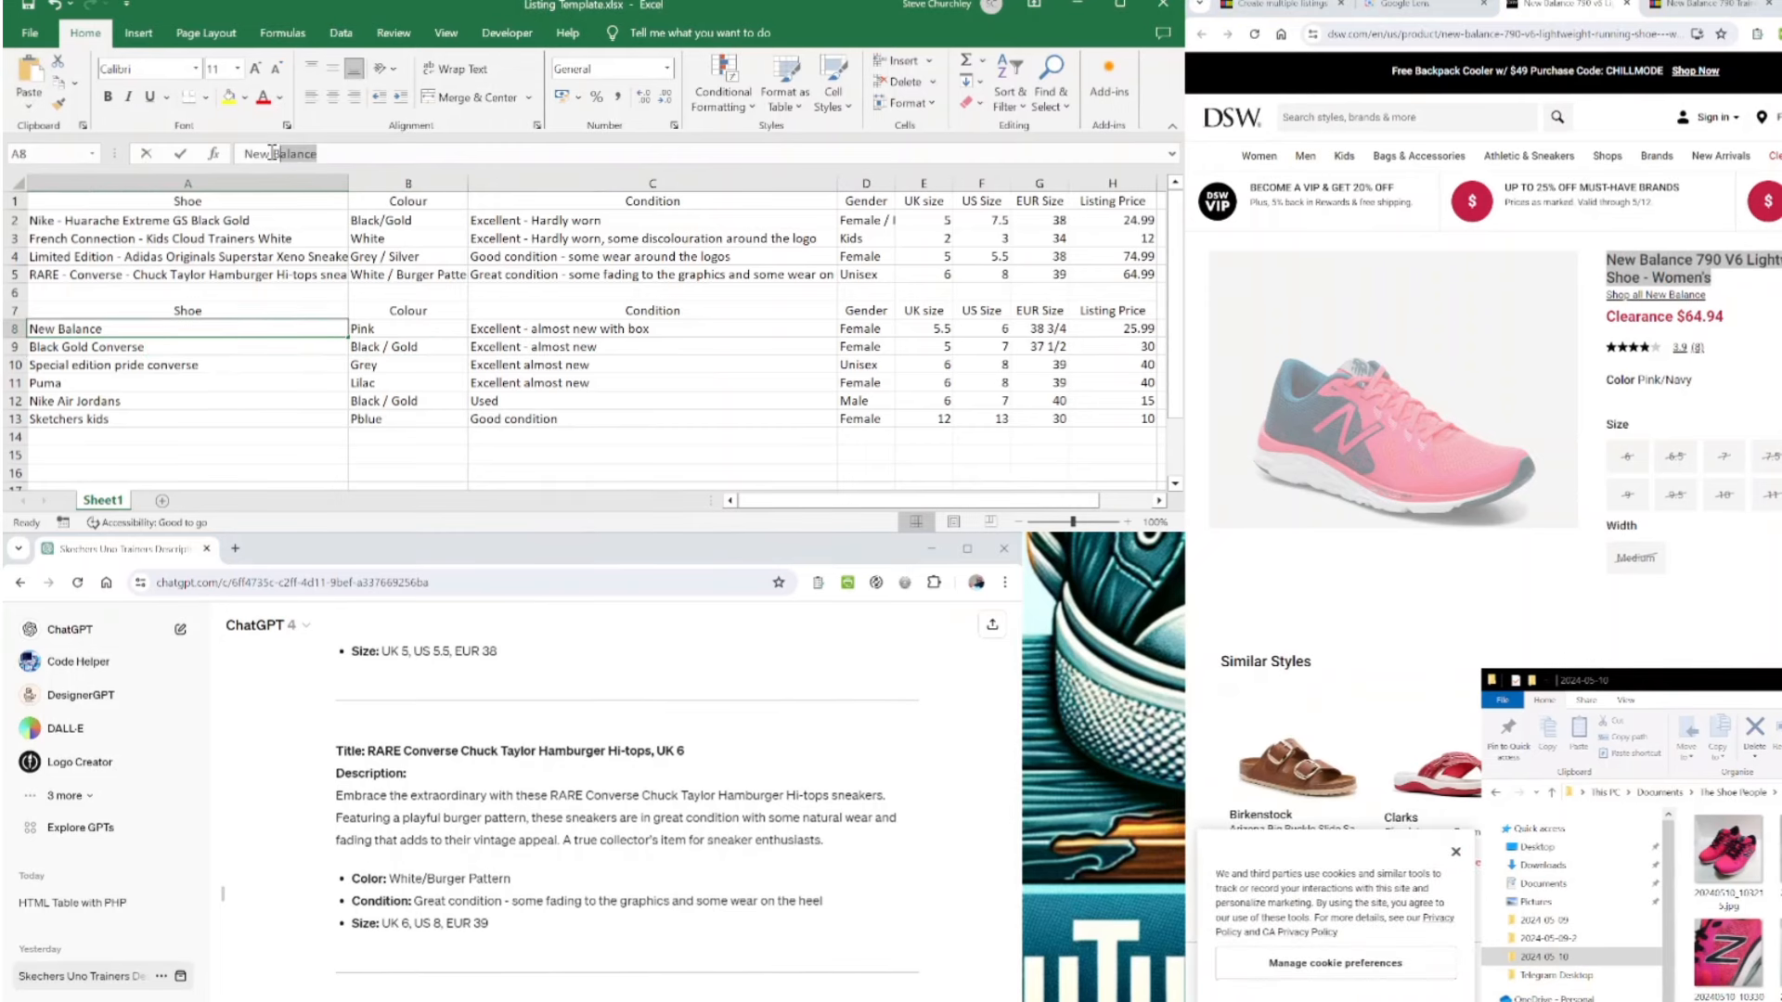
pyautogui.moveTo(346, 153); pyautogui.dragTo(245, 156)
pyautogui.hotkey('ctrl', 'v')
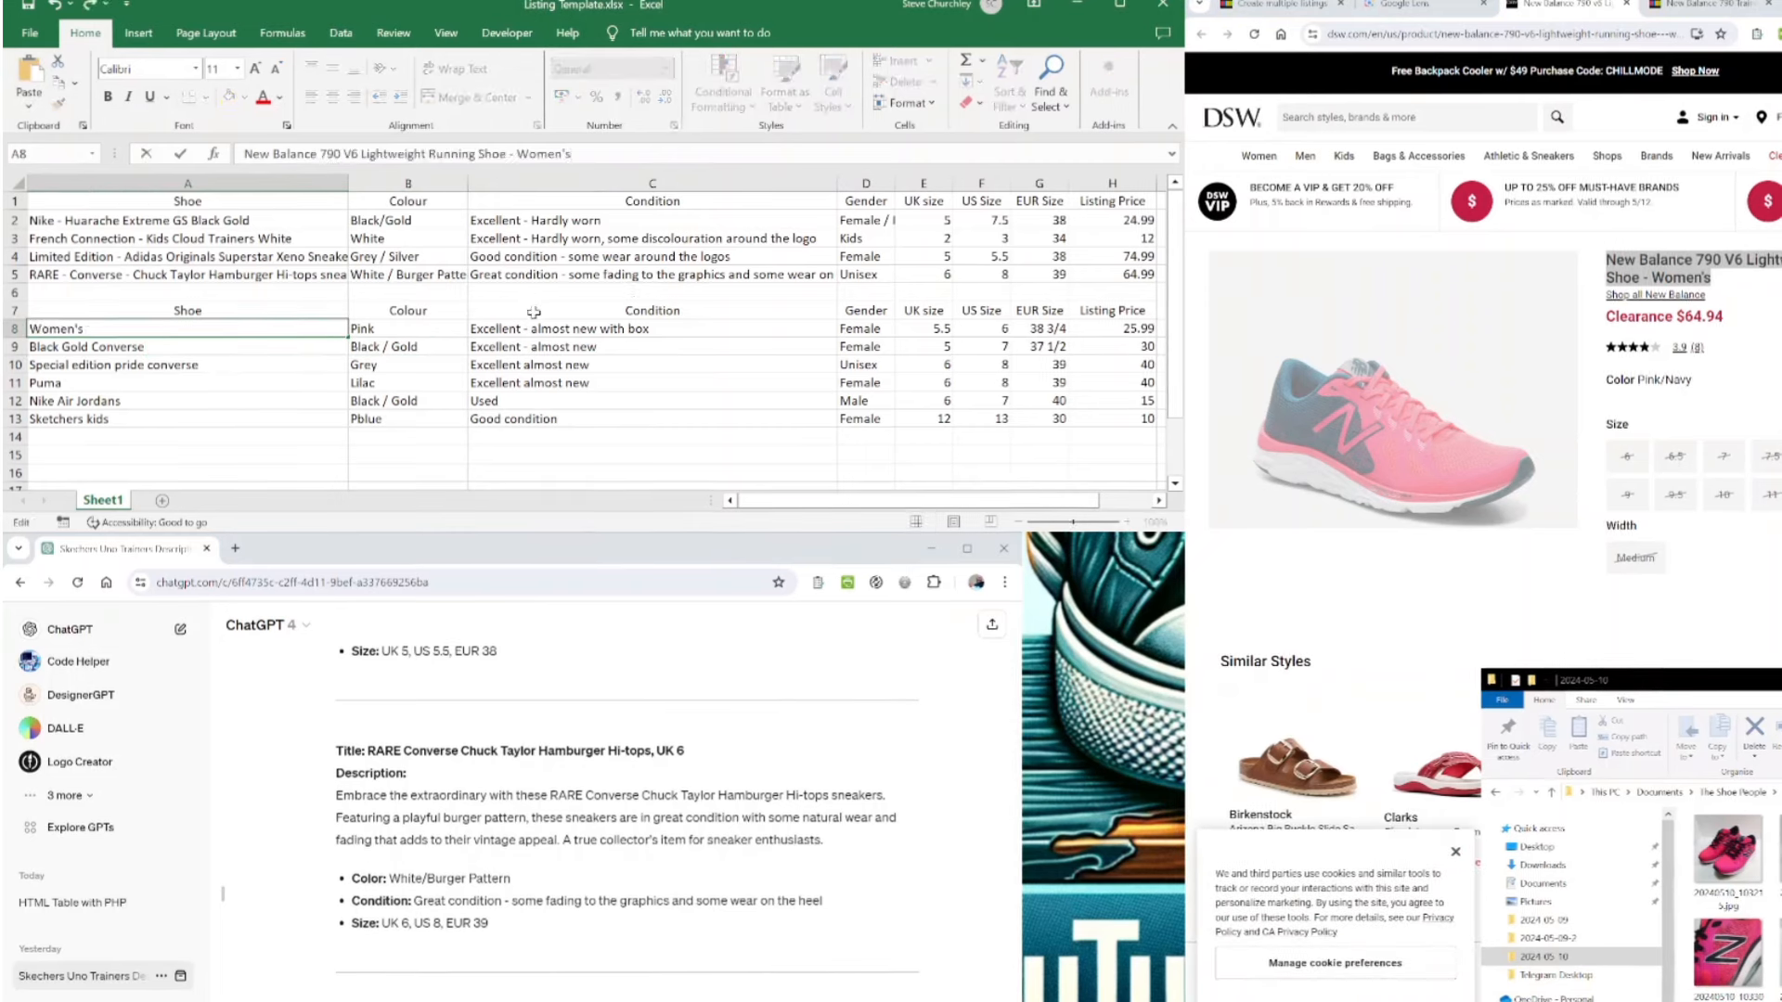
pyautogui.press('Return')
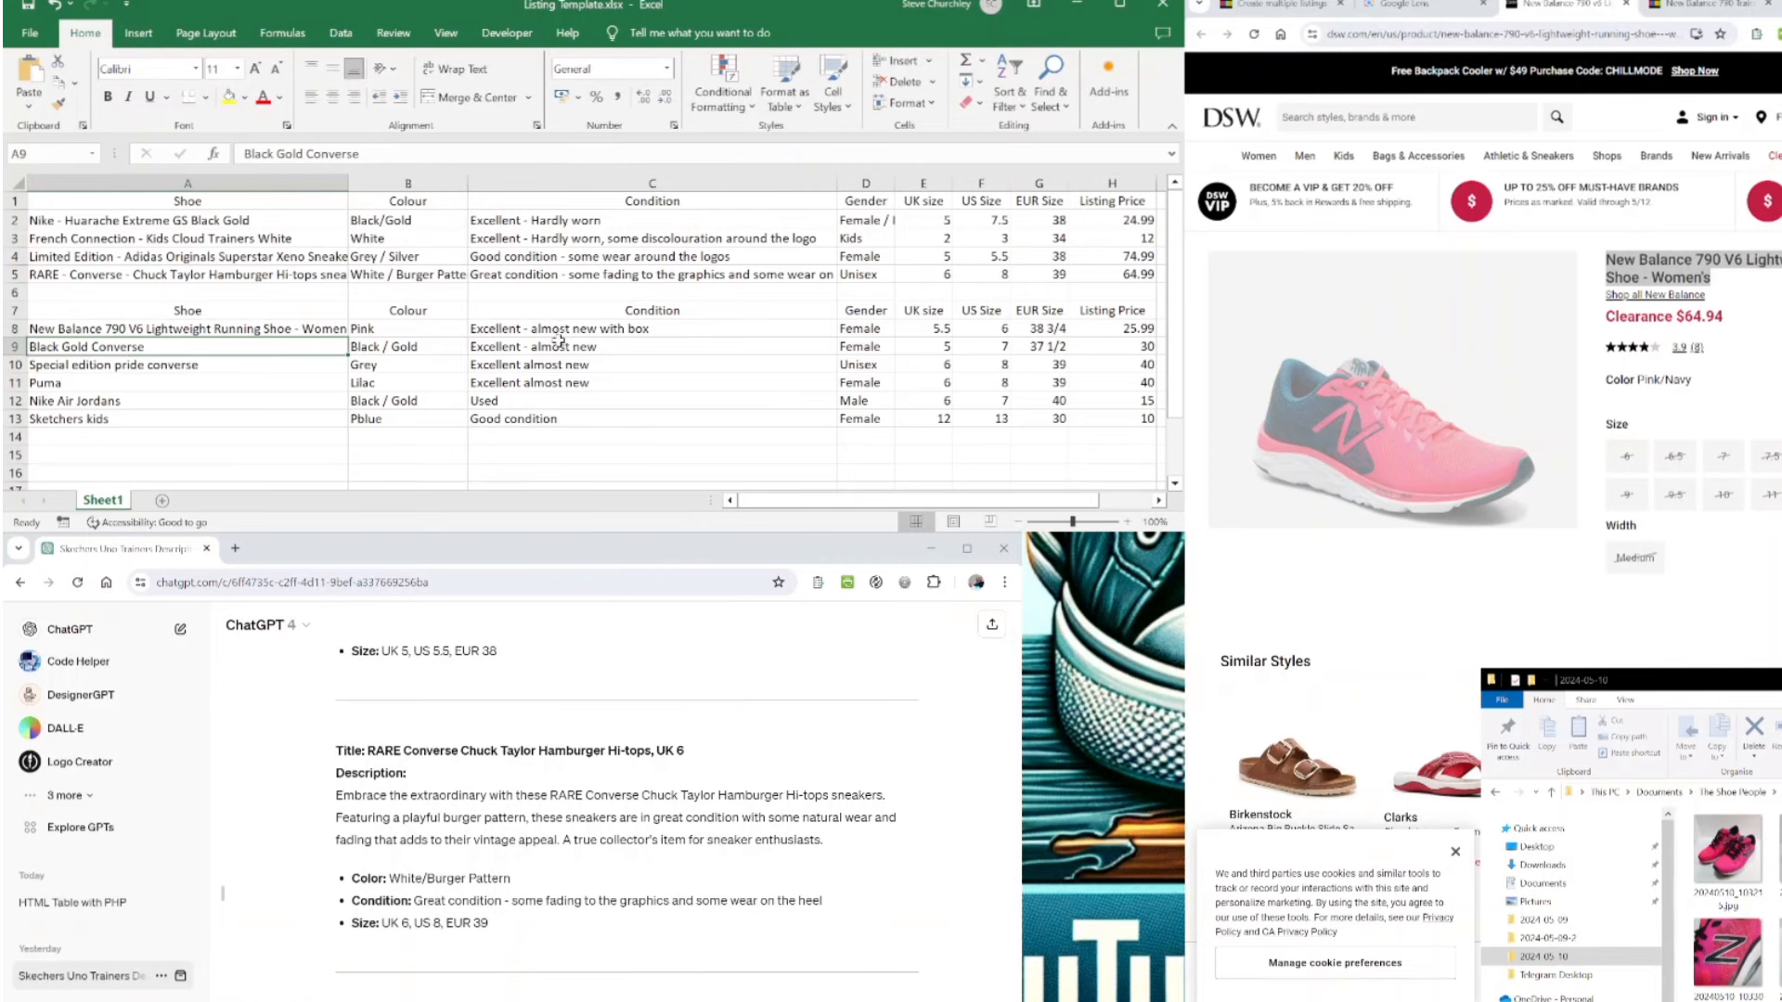
pyautogui.press('Up')
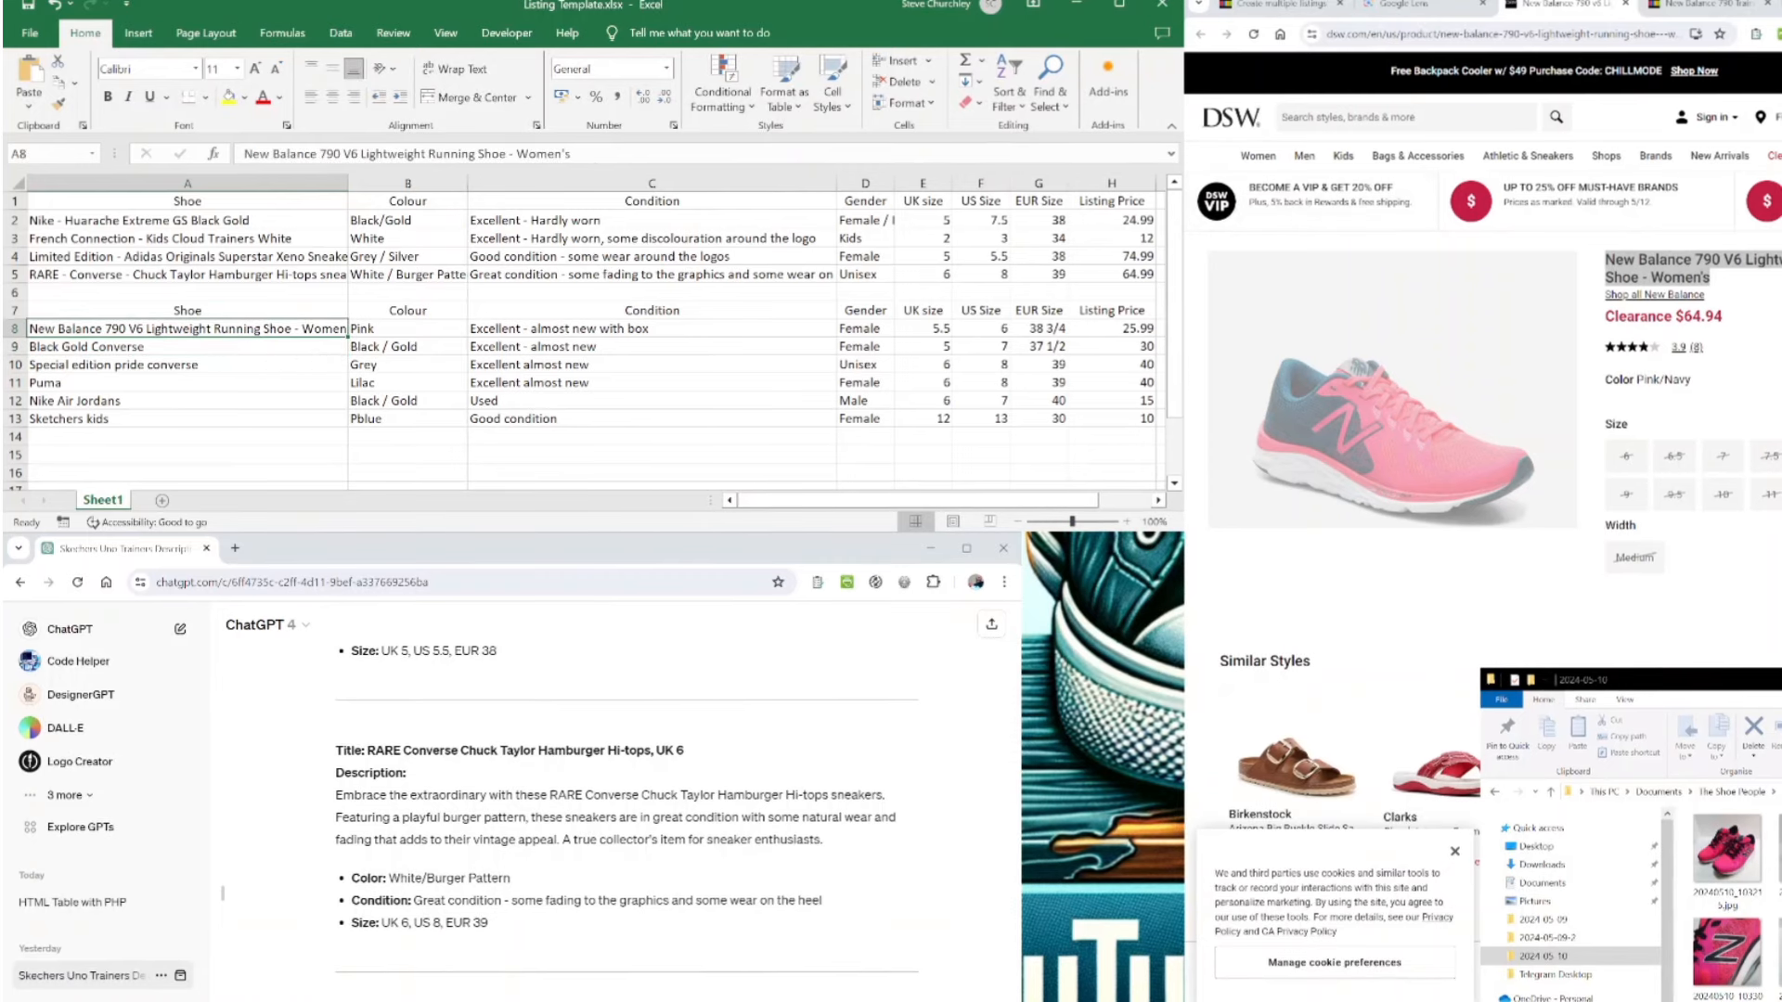
pyautogui.click(1406, 5)
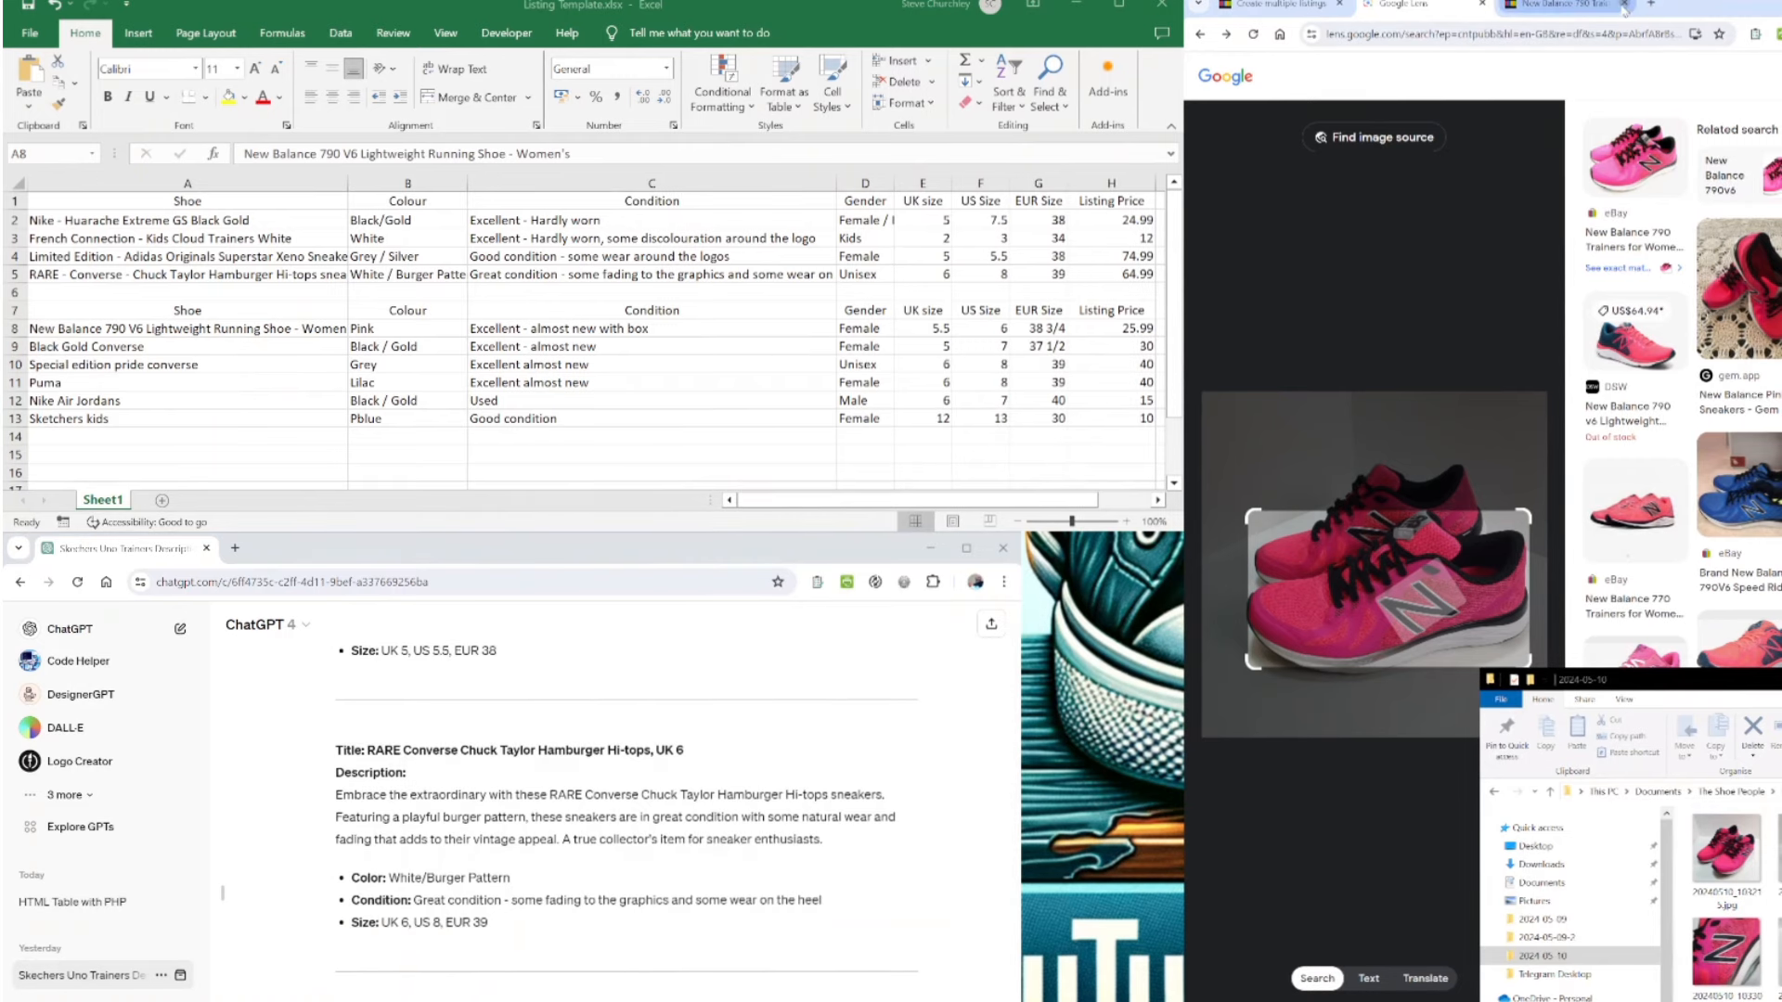
# - Close the New Balance product page and run a Google Lens image search with the black and gold Converse photo
pyautogui.click(1624, 4)
pyautogui.click(1204, 37)
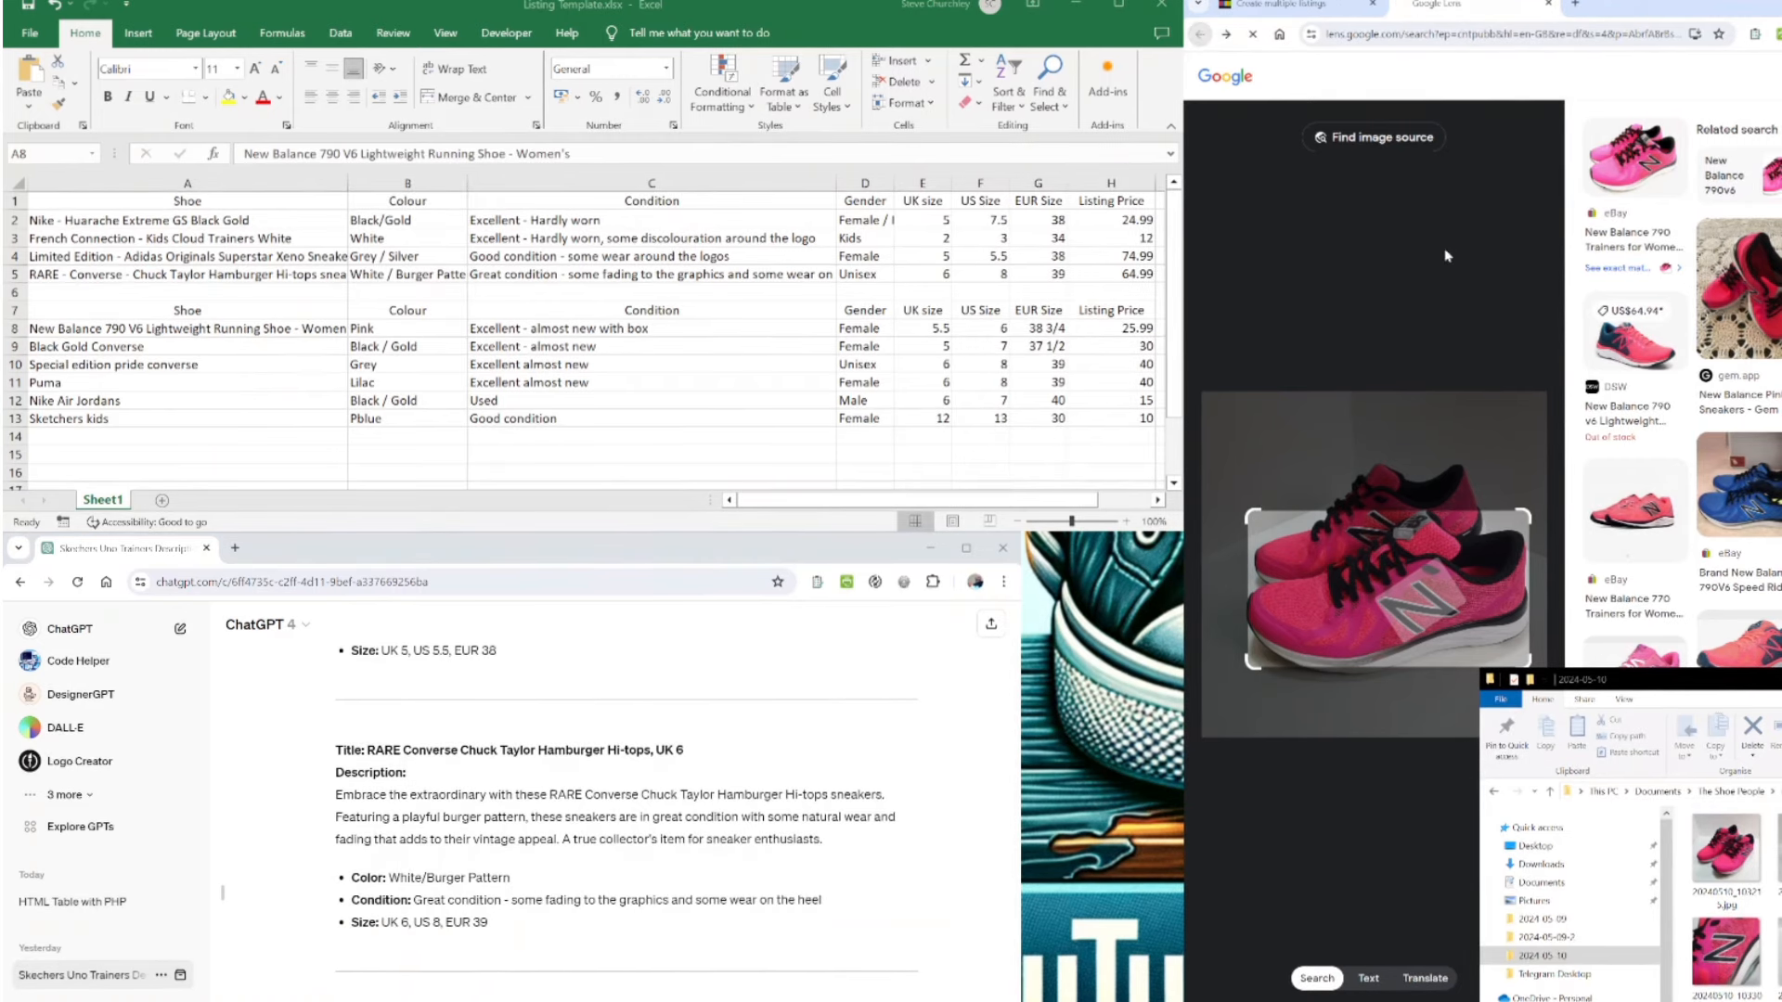
pyautogui.click(1750, 316)
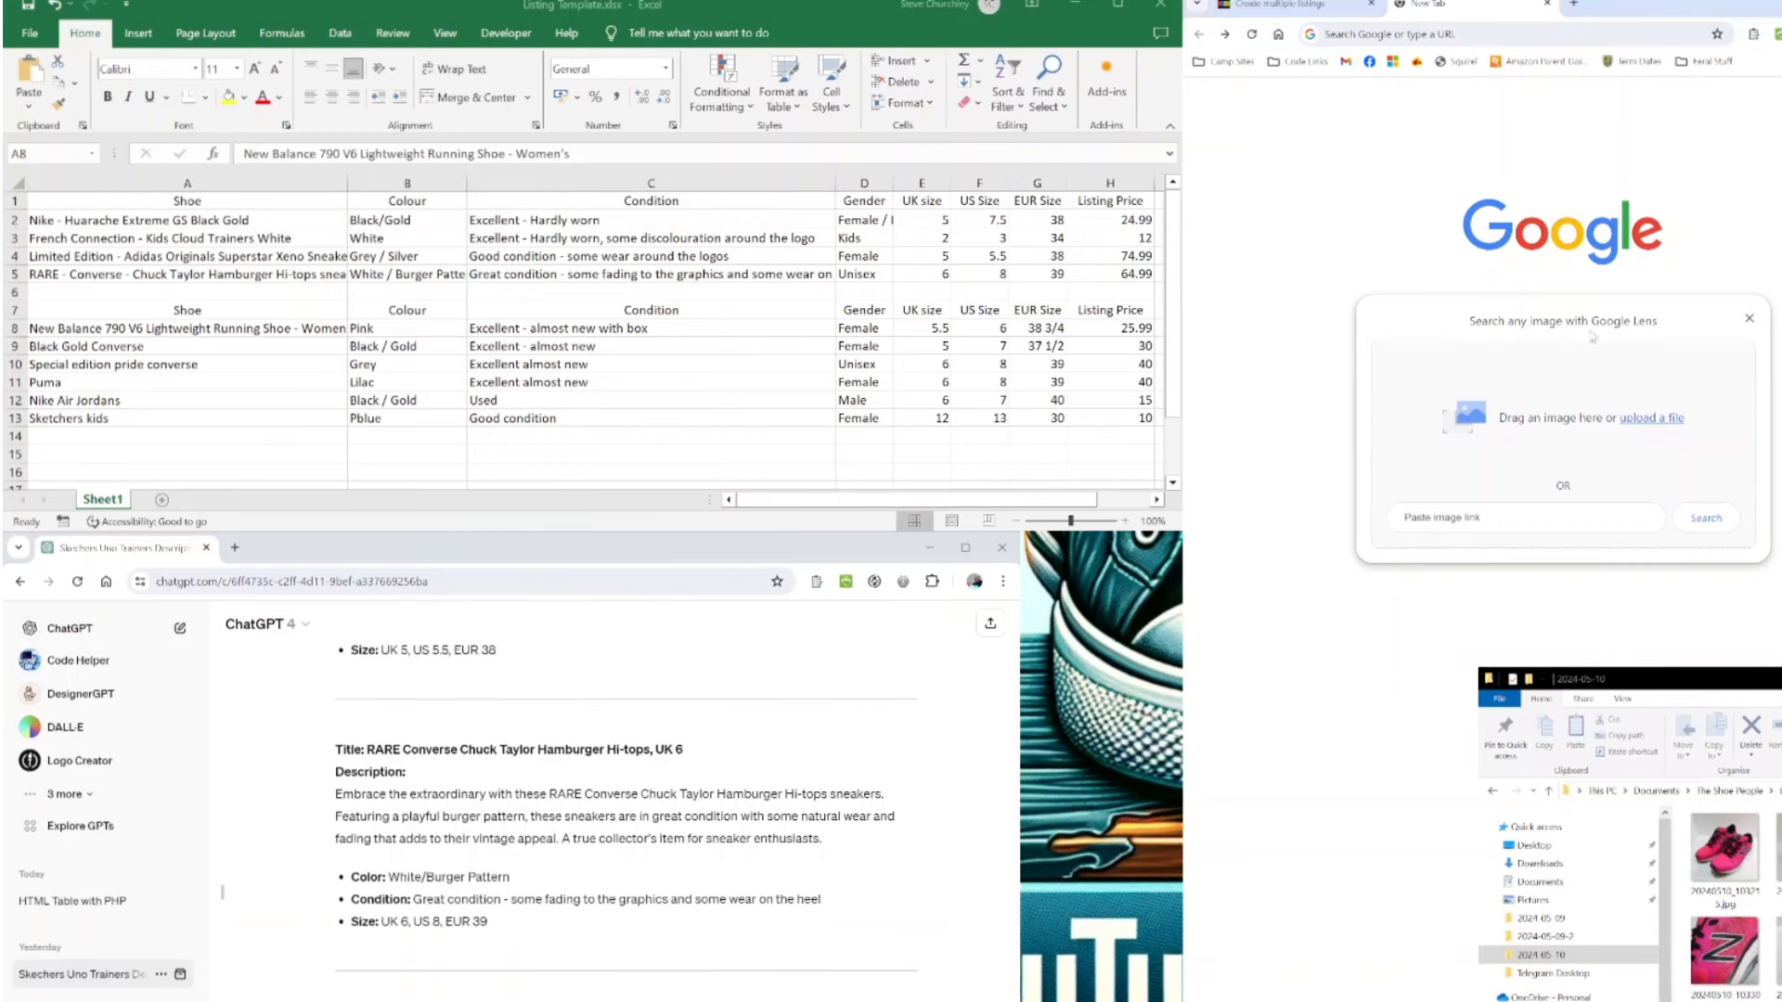
pyautogui.moveTo(1591, 336); pyautogui.dragTo(1551, 454)
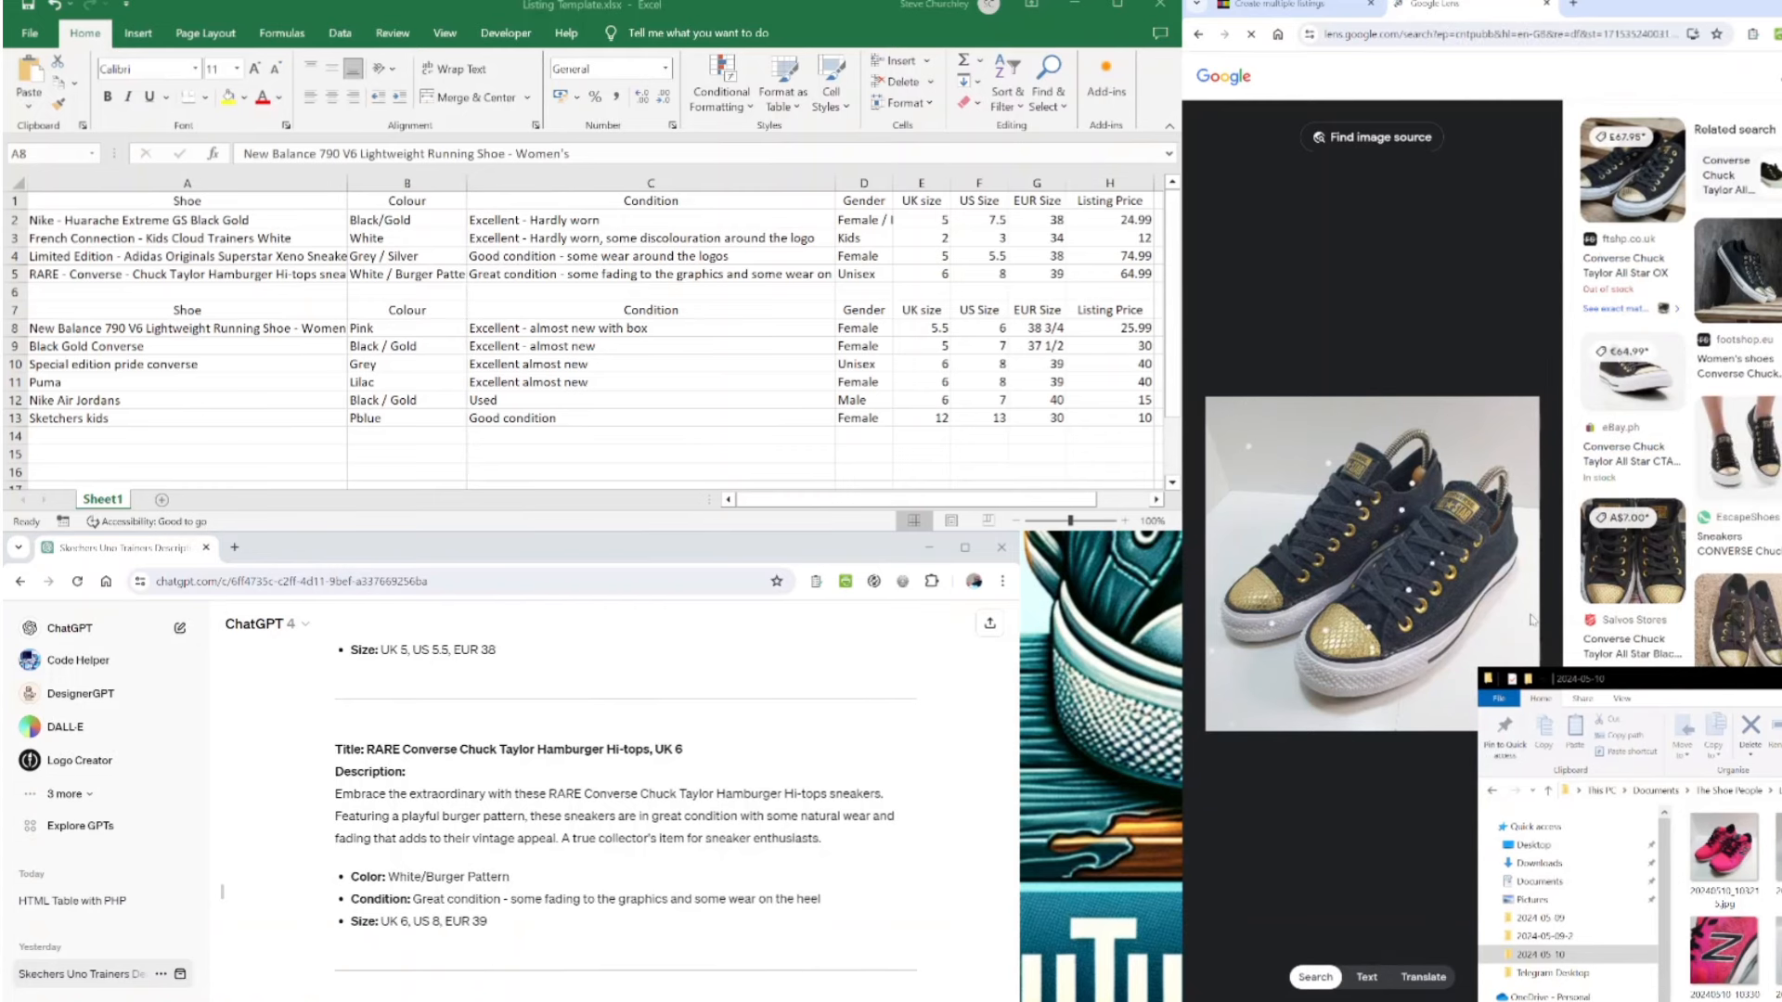
# - Replace the shoe name in cell A9 with the Footshop exact match's product title, "CONVERSE CHUCK TAYLOR ALL STAR OX"
pyautogui.click(1644, 305)
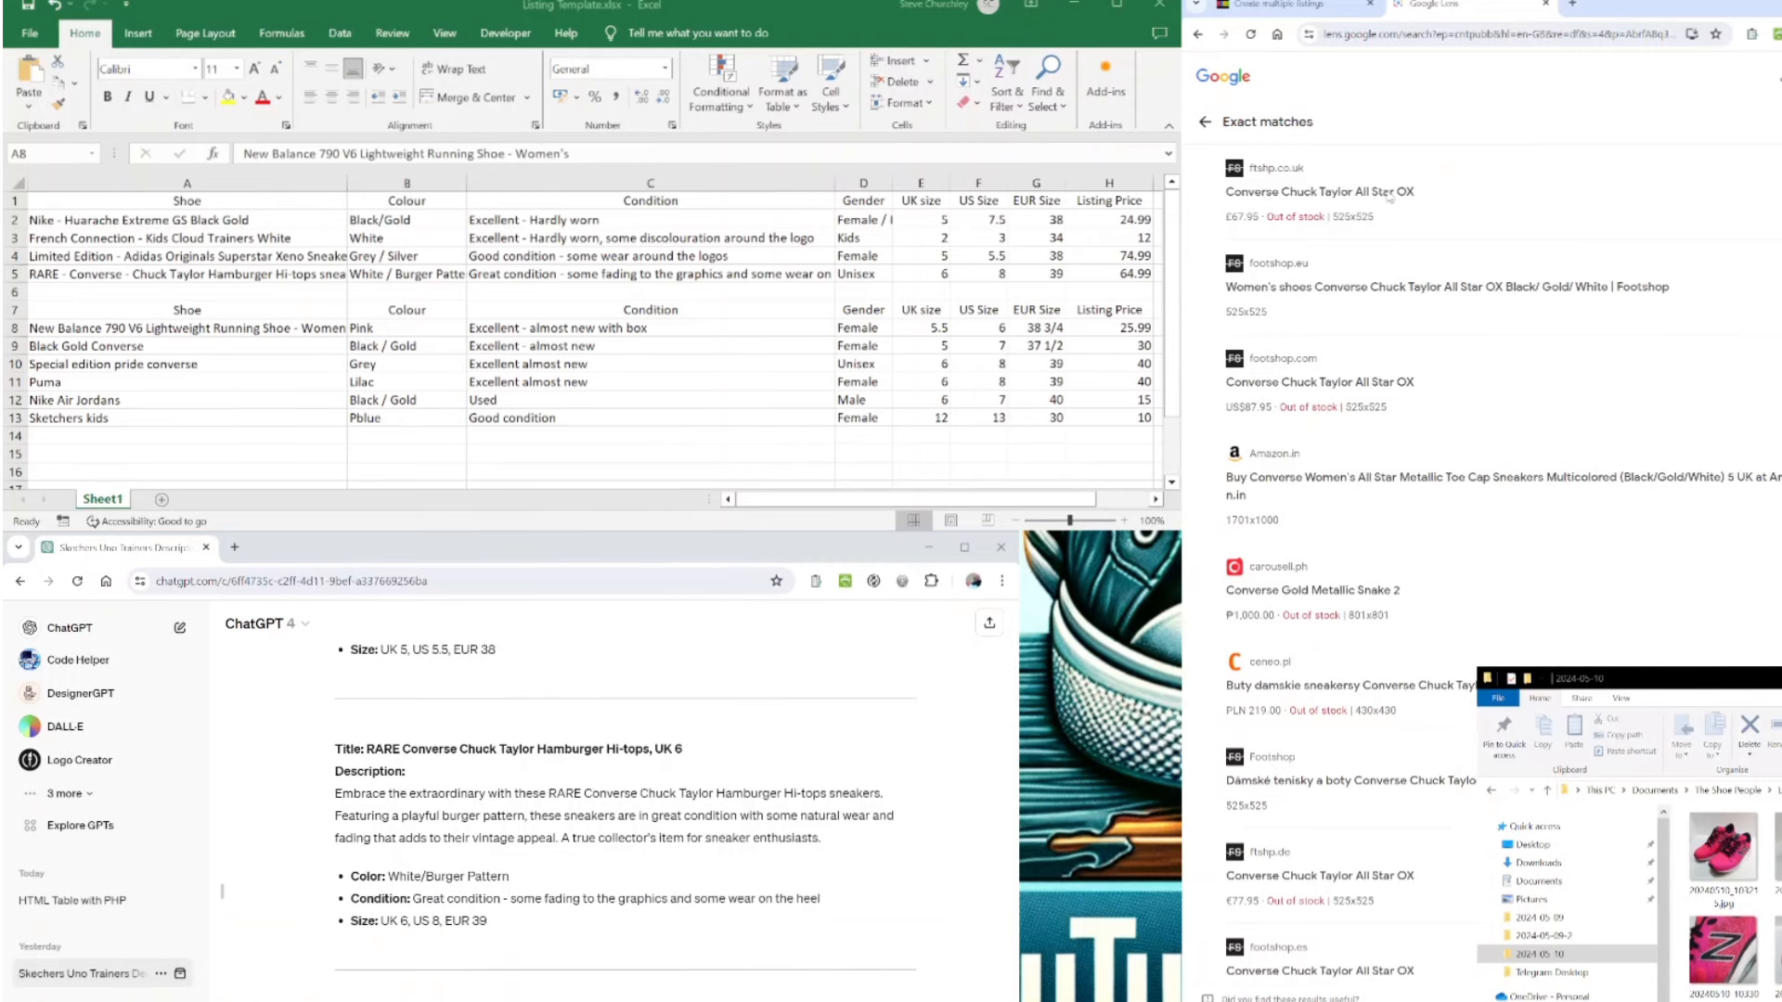
pyautogui.click(1389, 192)
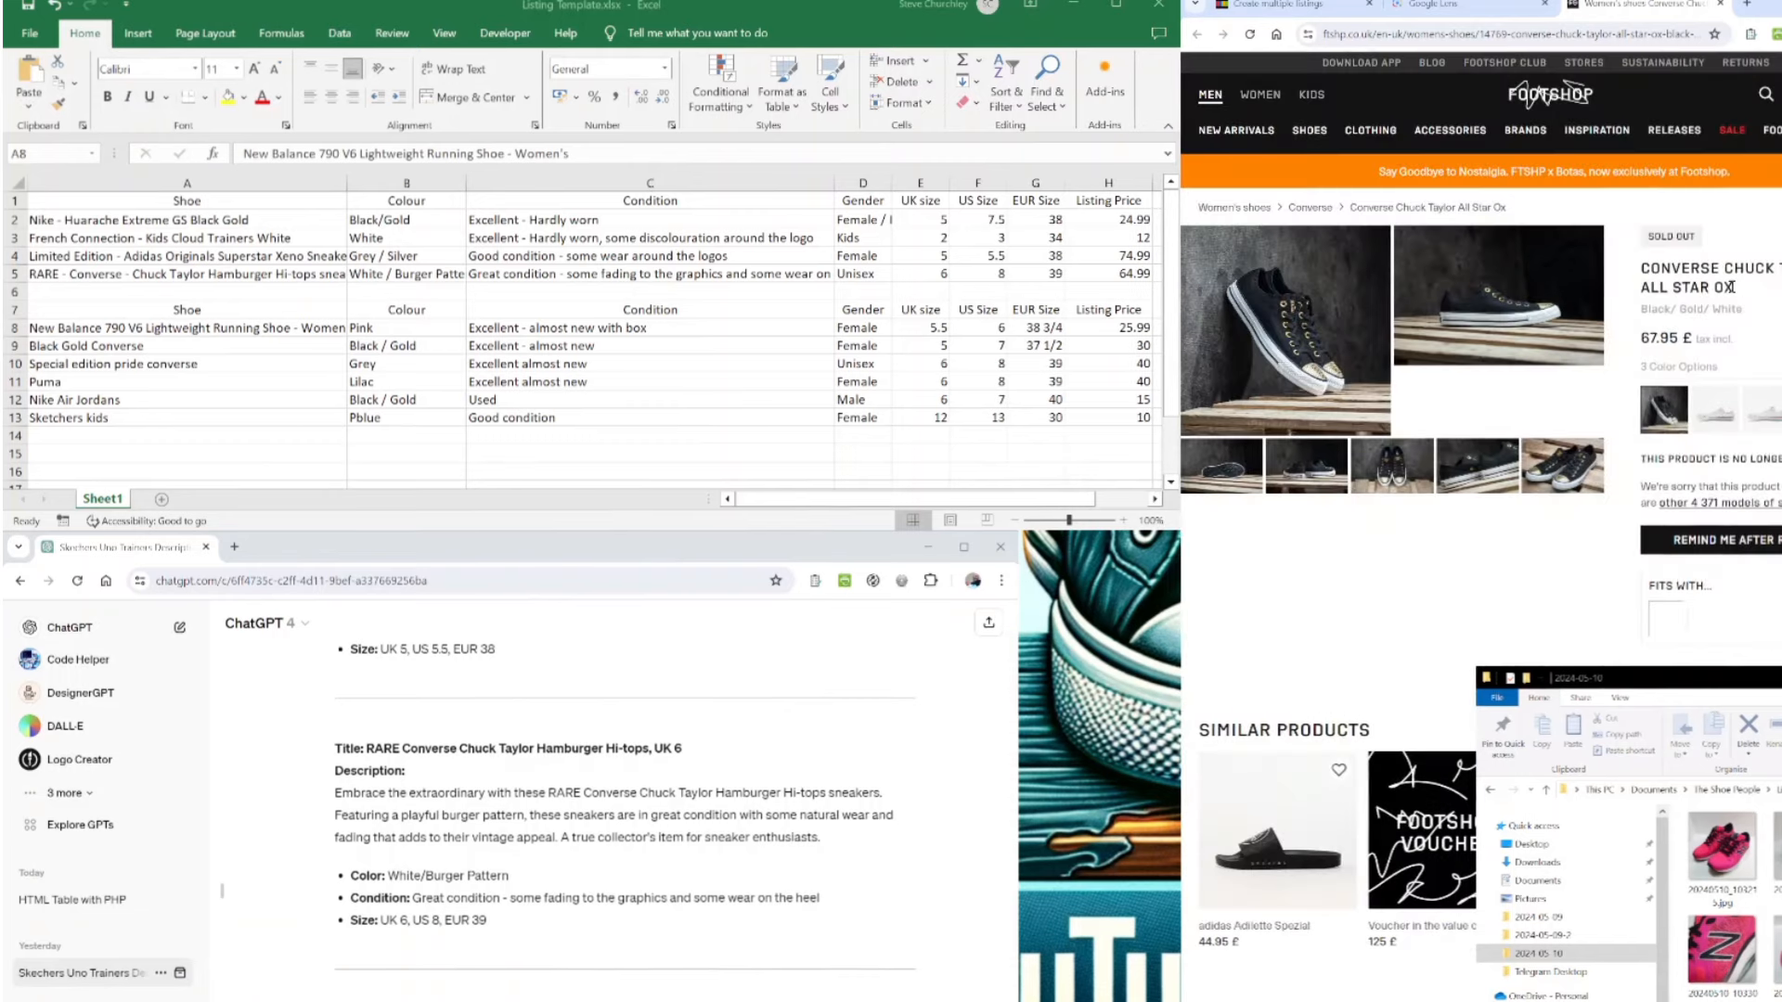
pyautogui.tripleClick(1731, 288)
pyautogui.hotkey('ctrl', 'c')
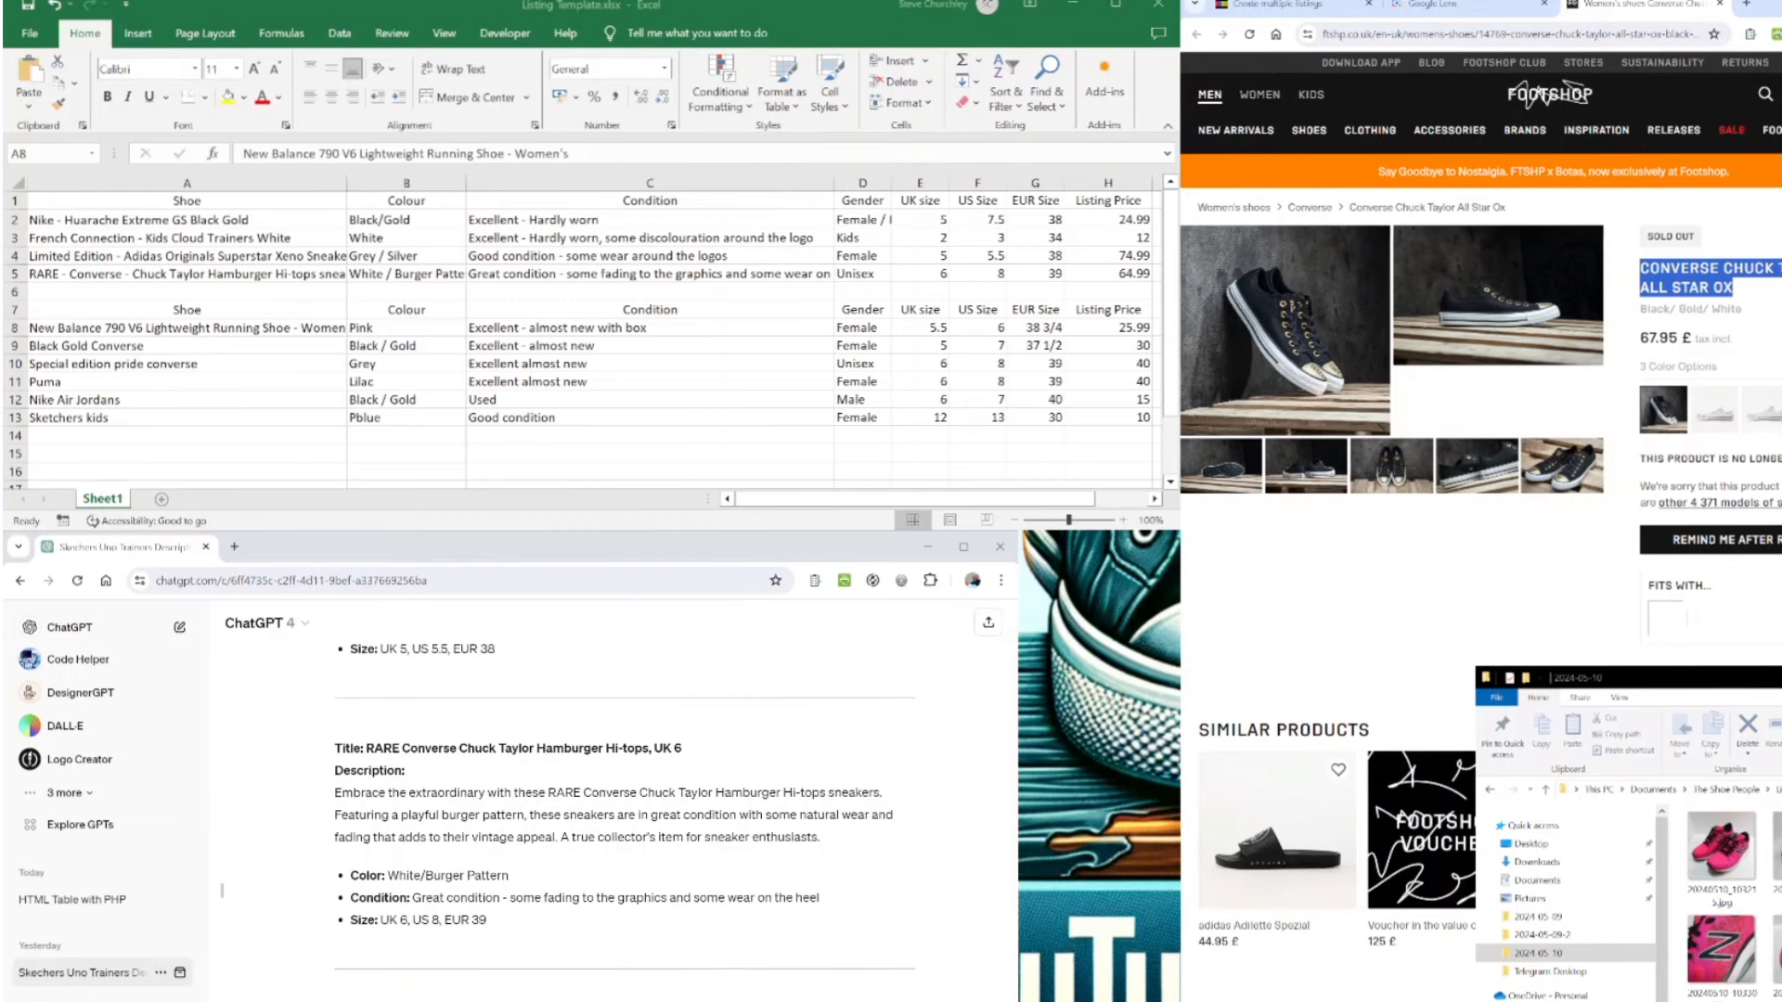
pyautogui.click(116, 345)
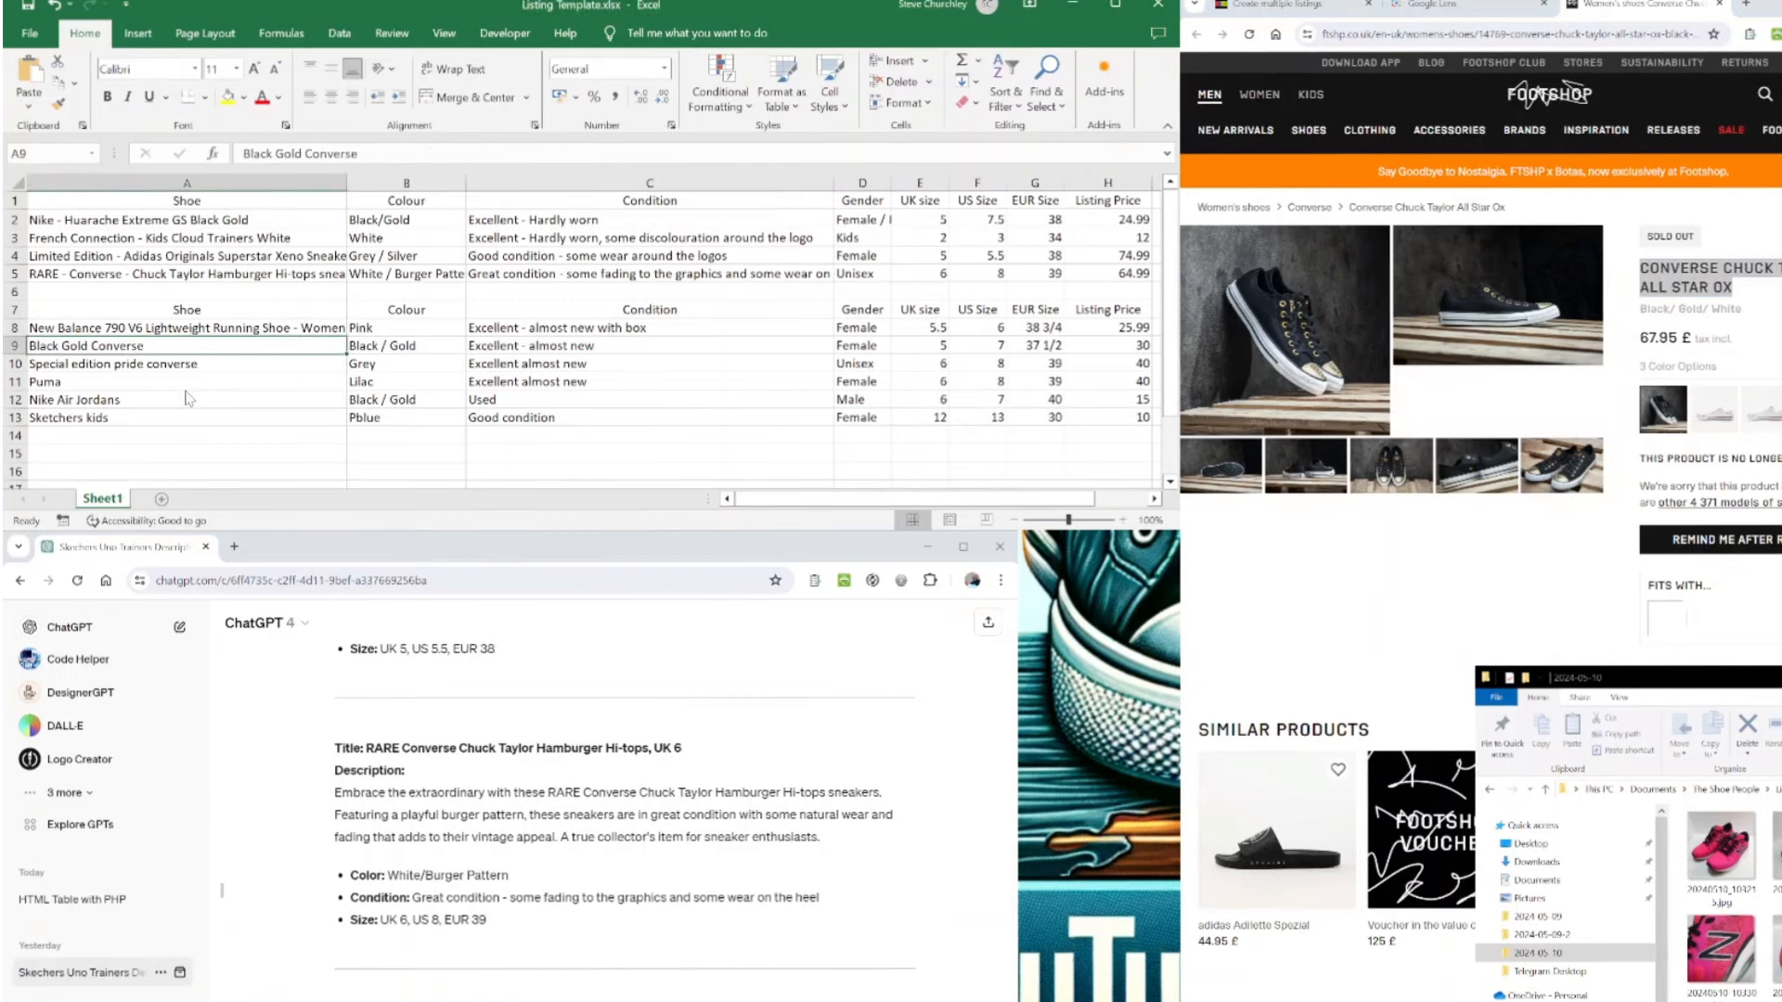
pyautogui.hotkey('ctrl', 'v')
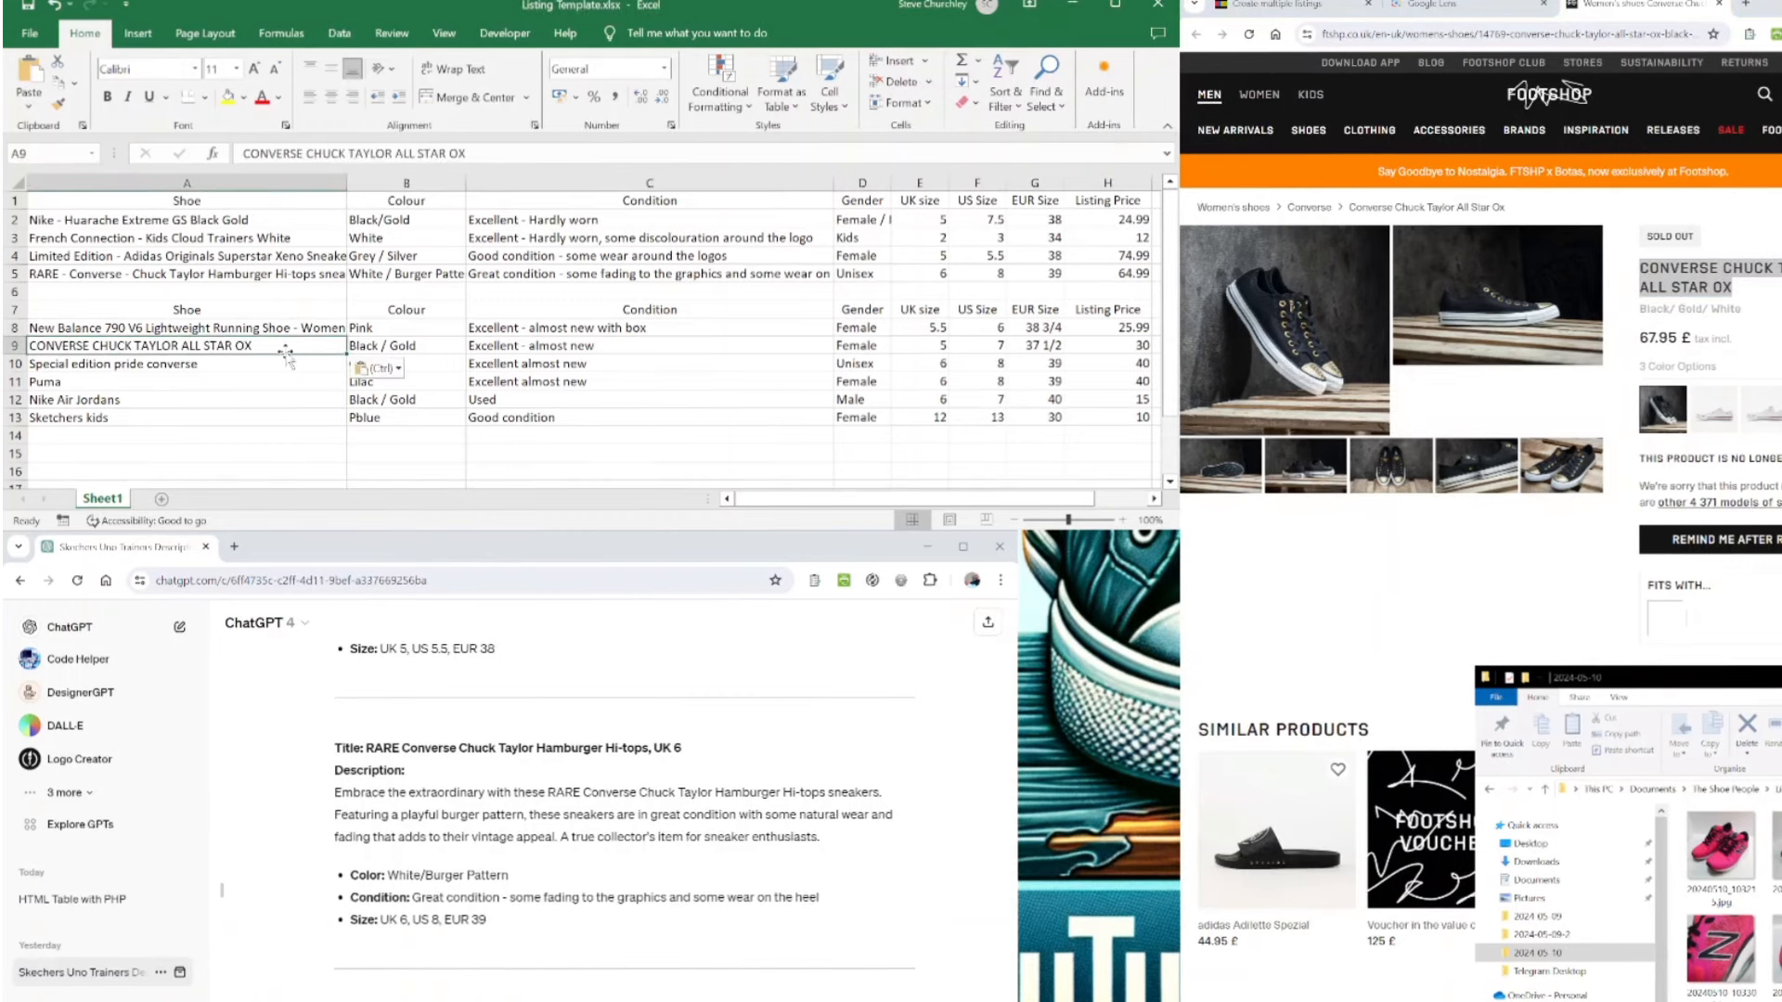
pyautogui.press('Return')
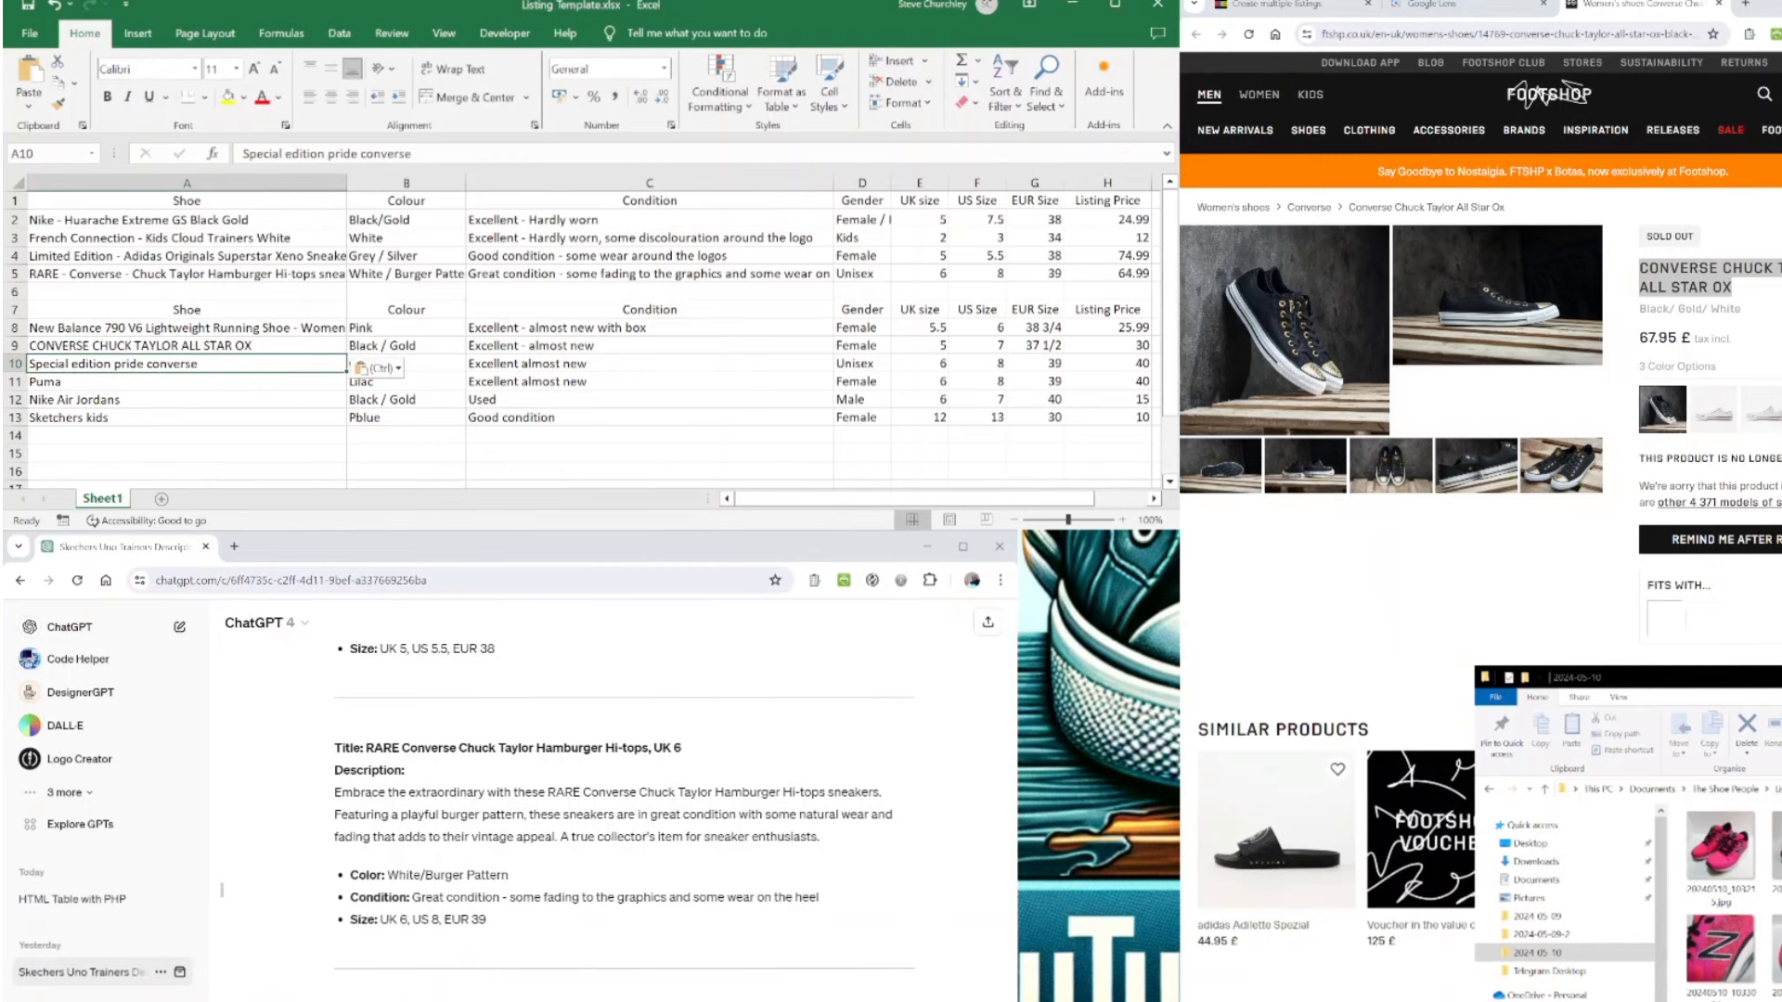
# - Close the Footshop page and run a Google Lens image search with the grey high-top Converse photo
pyautogui.click(1717, 3)
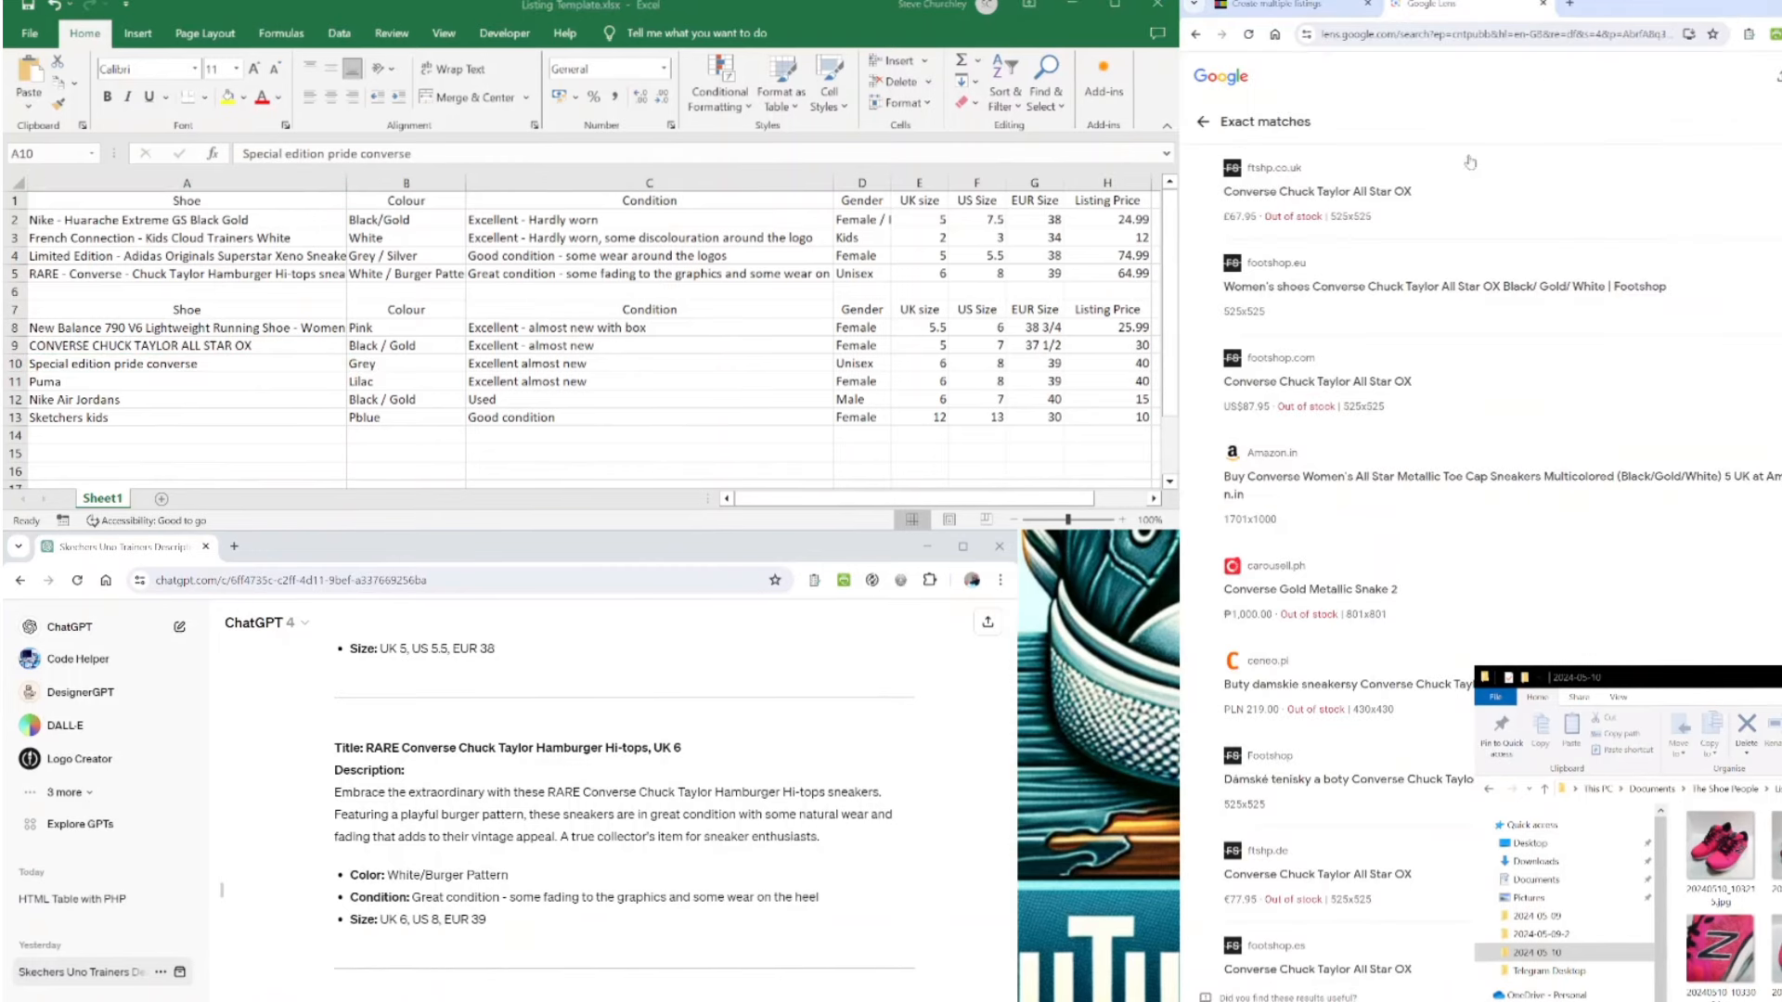
pyautogui.click(1196, 35)
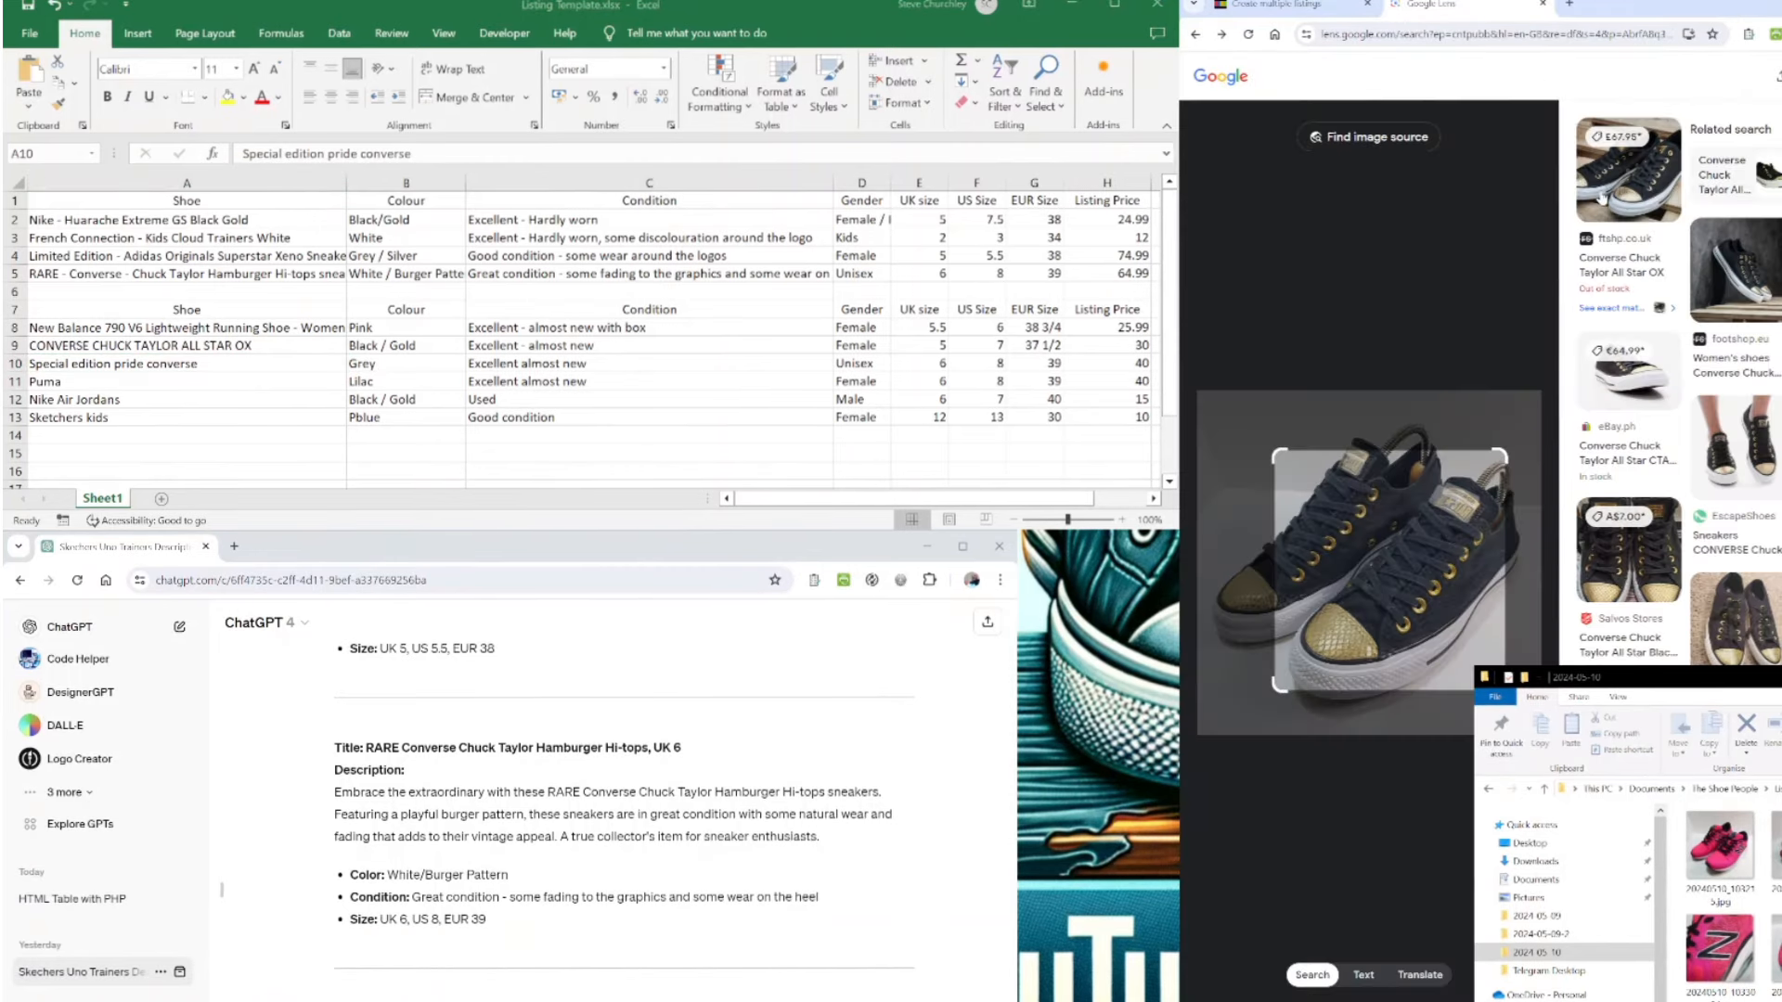
pyautogui.click(1219, 35)
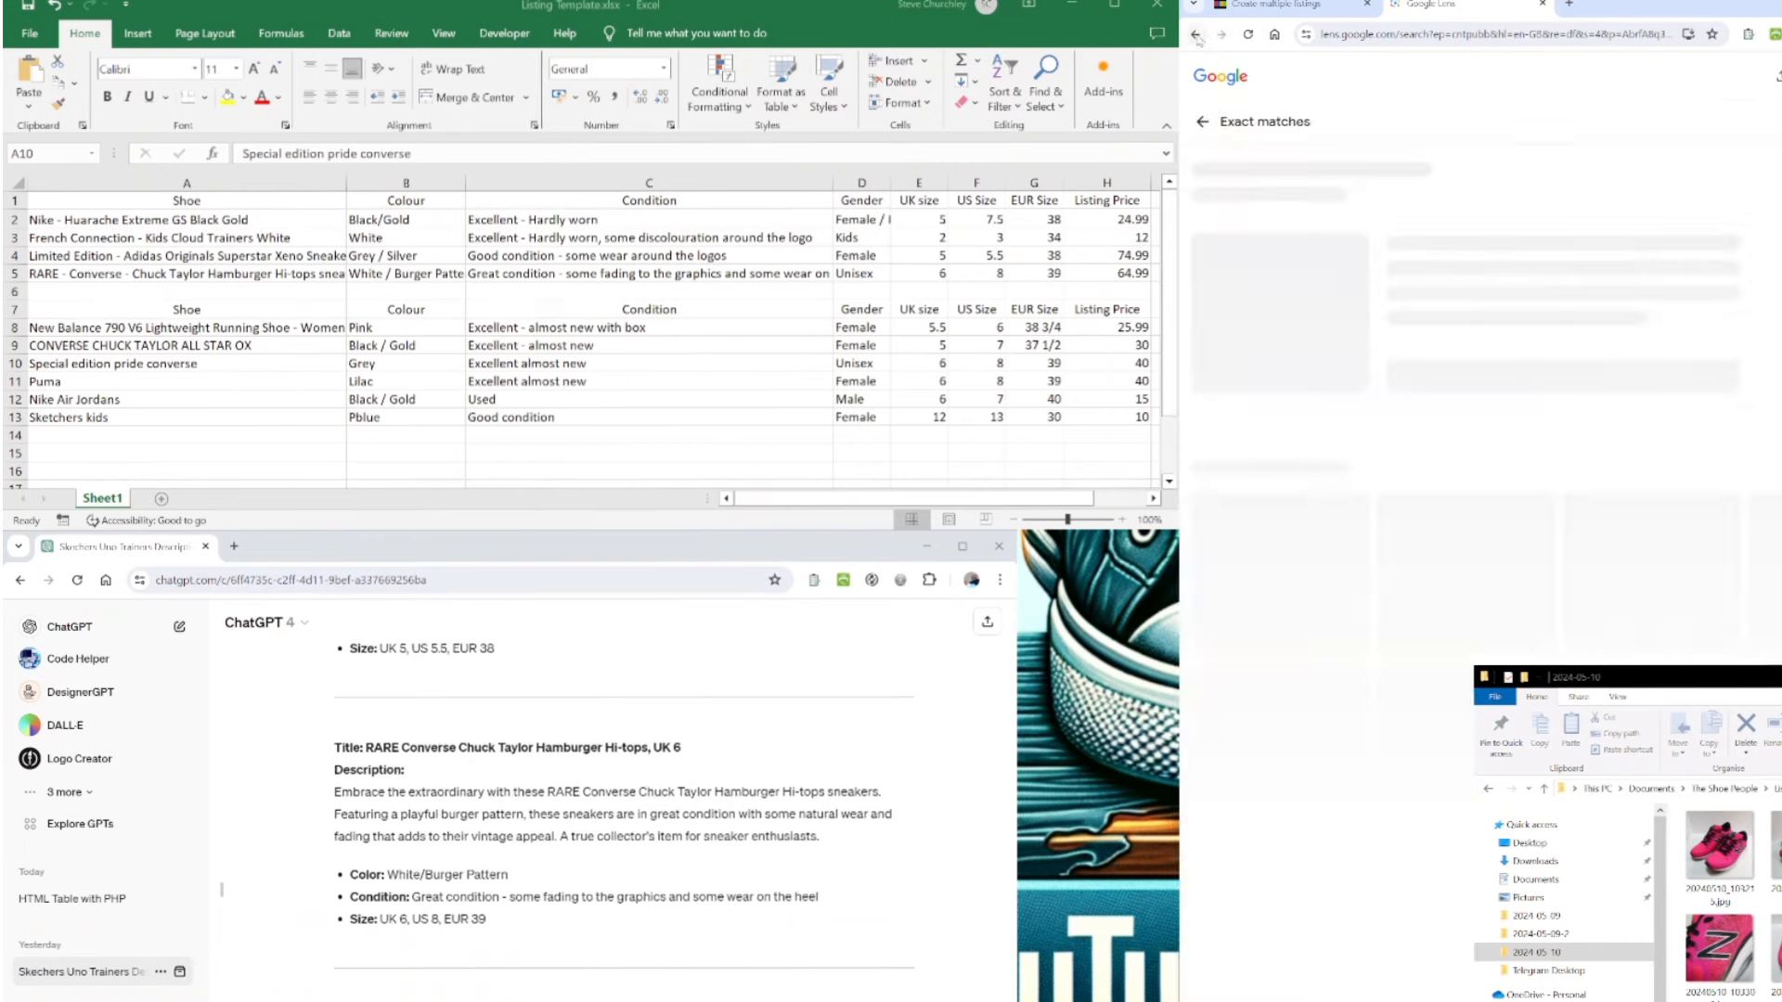
pyautogui.click(1196, 36)
pyautogui.click(1197, 35)
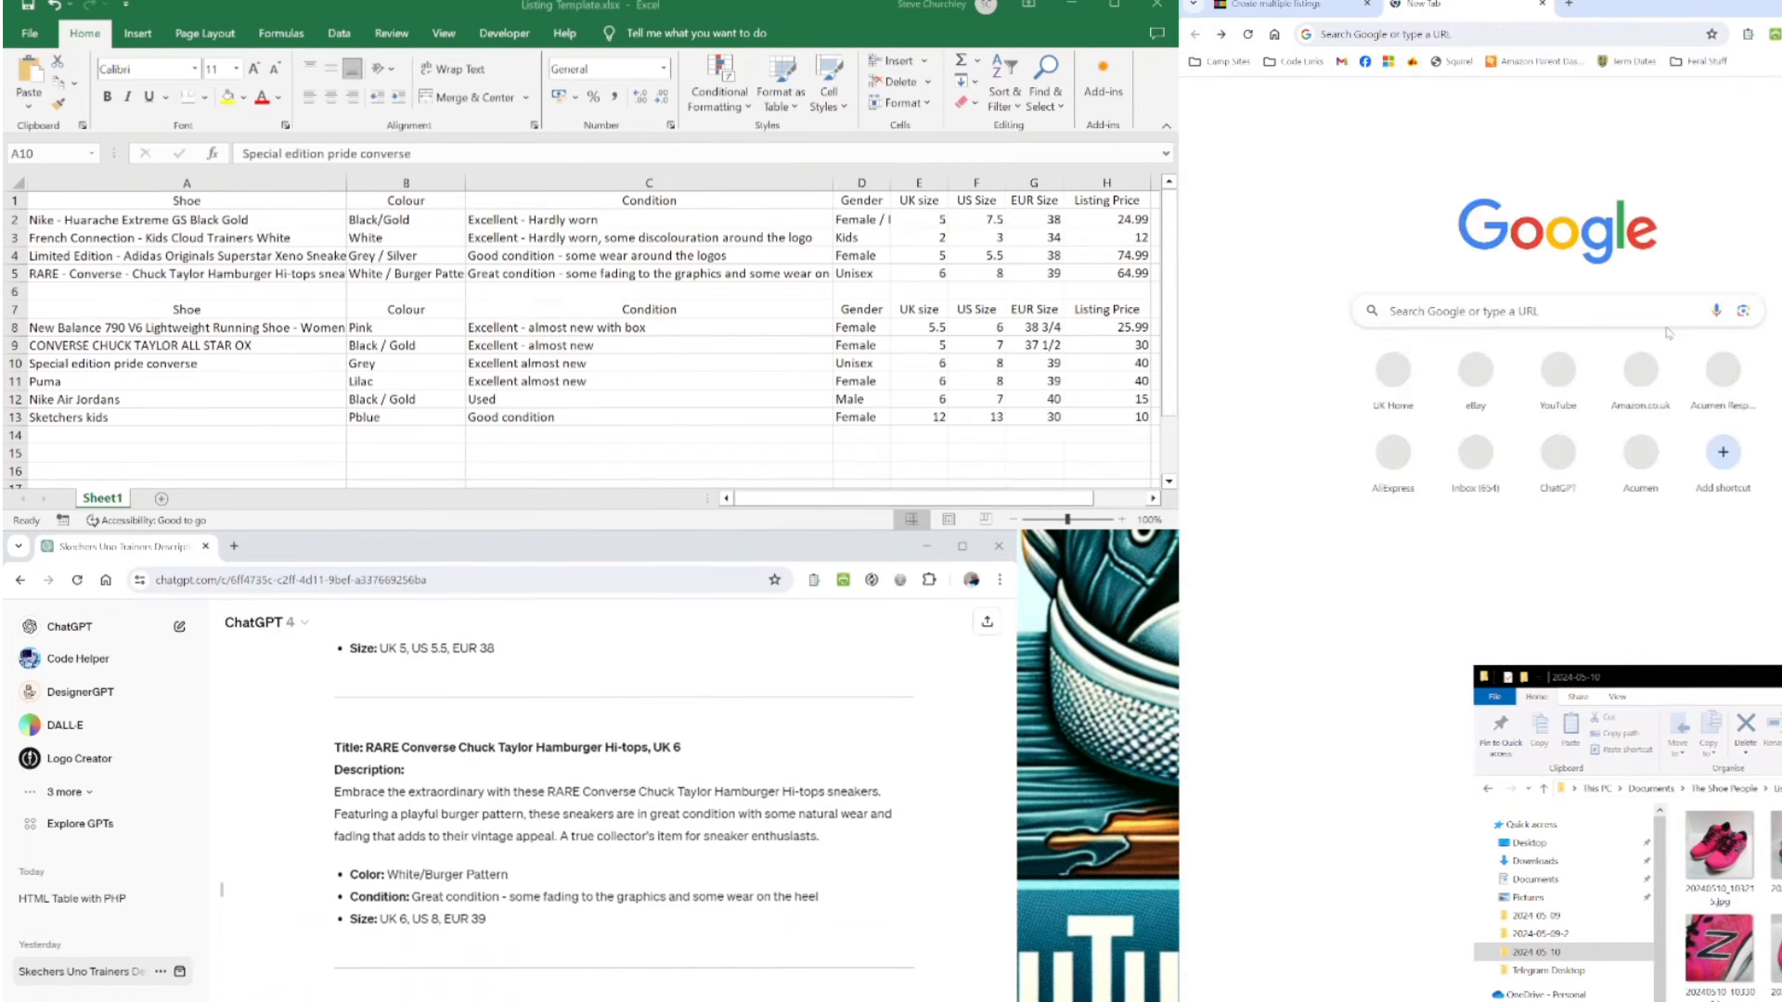
pyautogui.click(1741, 314)
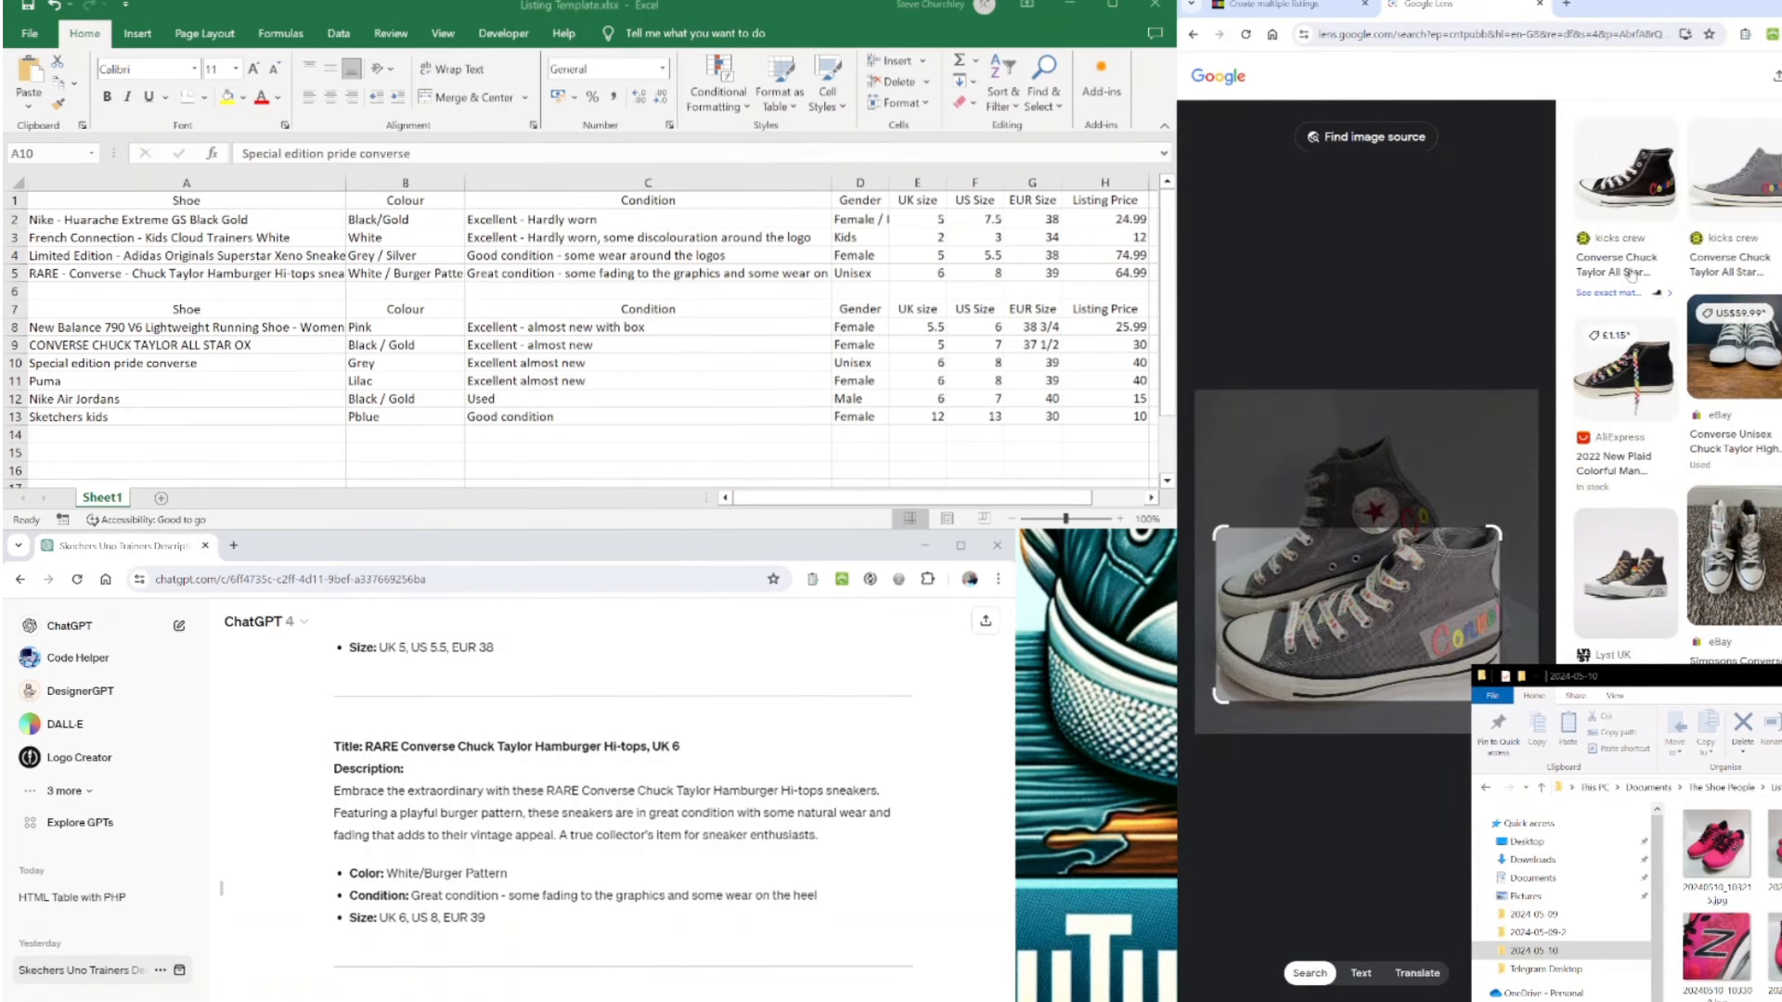
# - Replace the shoe name in cell A10 with the Kicks Crew title, "Converse Chuck Taylor All Star Rainbow High Top 'Gray White' 165555C"
pyautogui.click(1720, 266)
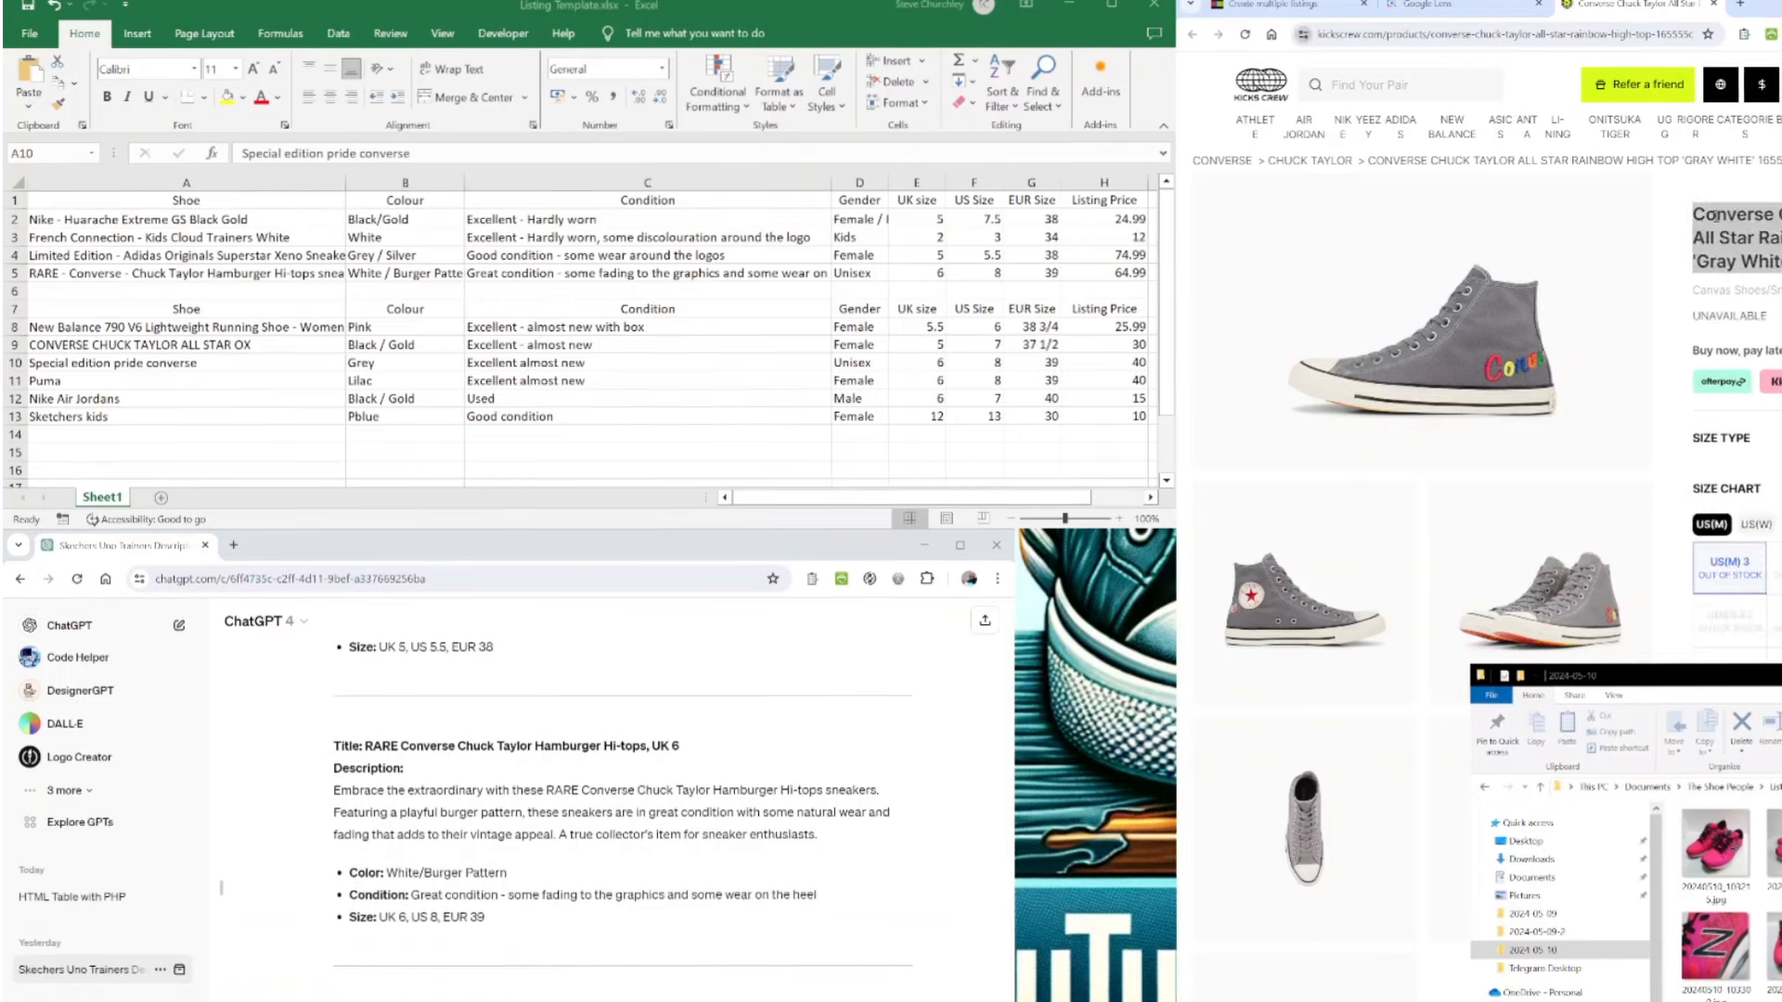
pyautogui.tripleClick(1761, 230)
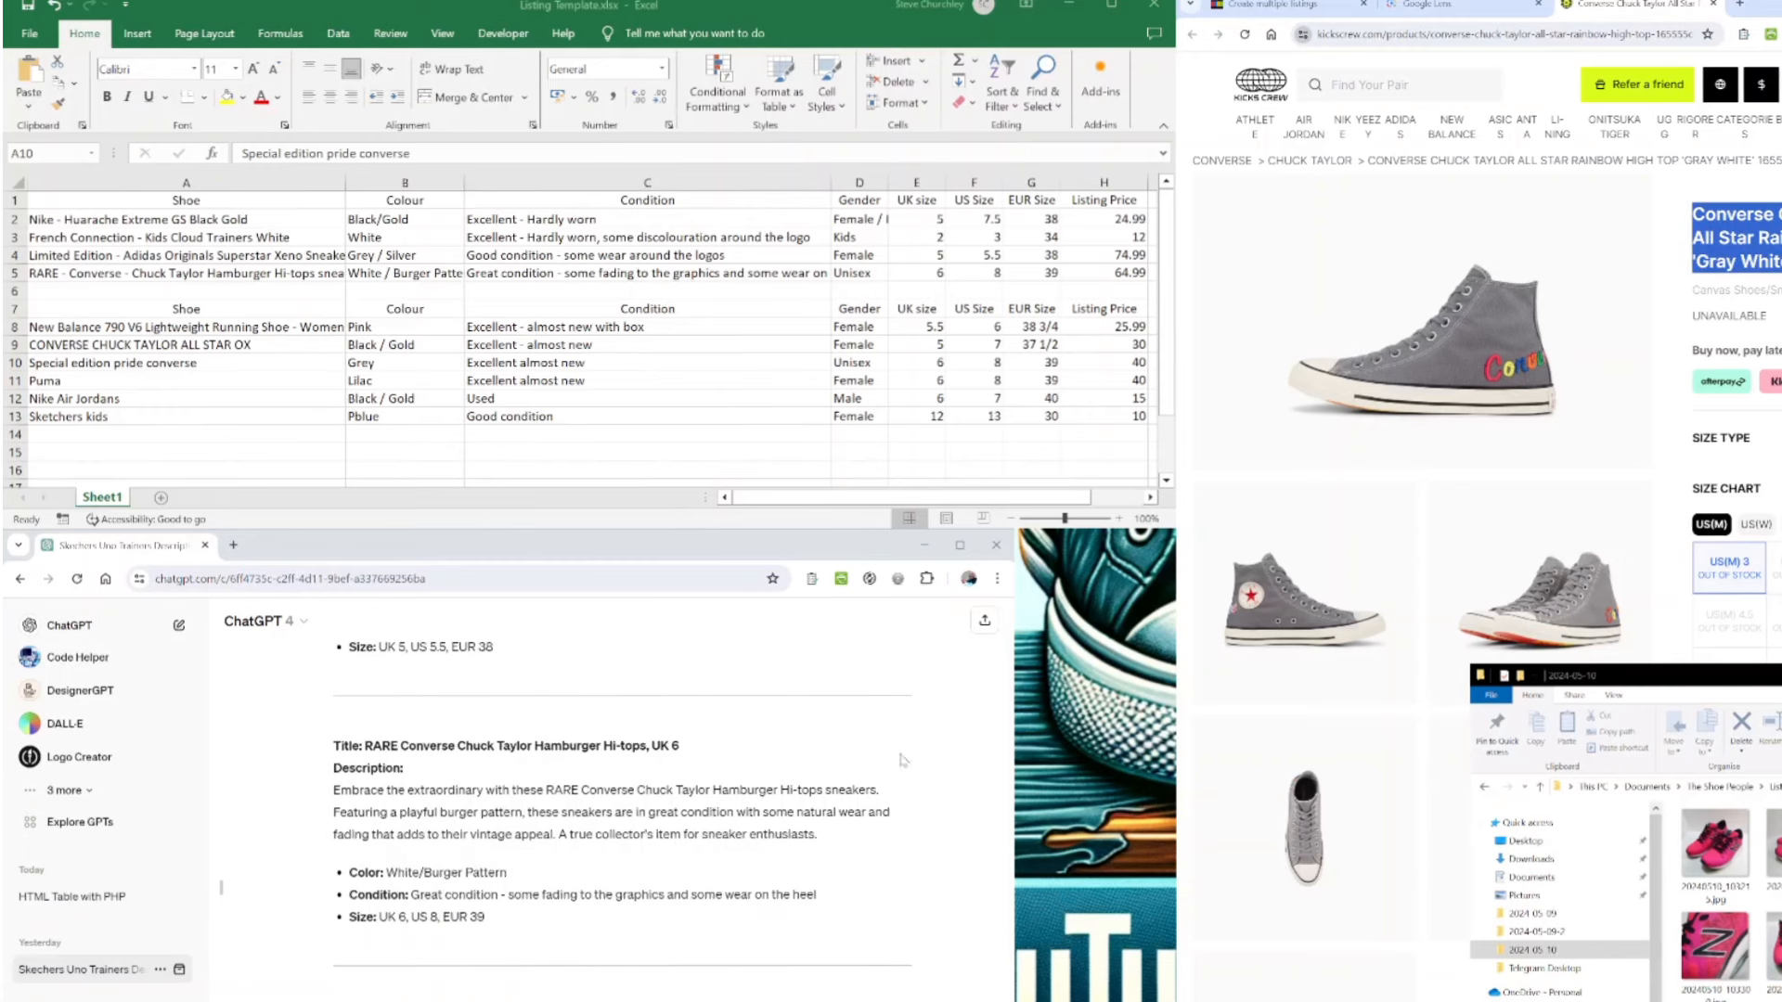
pyautogui.click(149, 367)
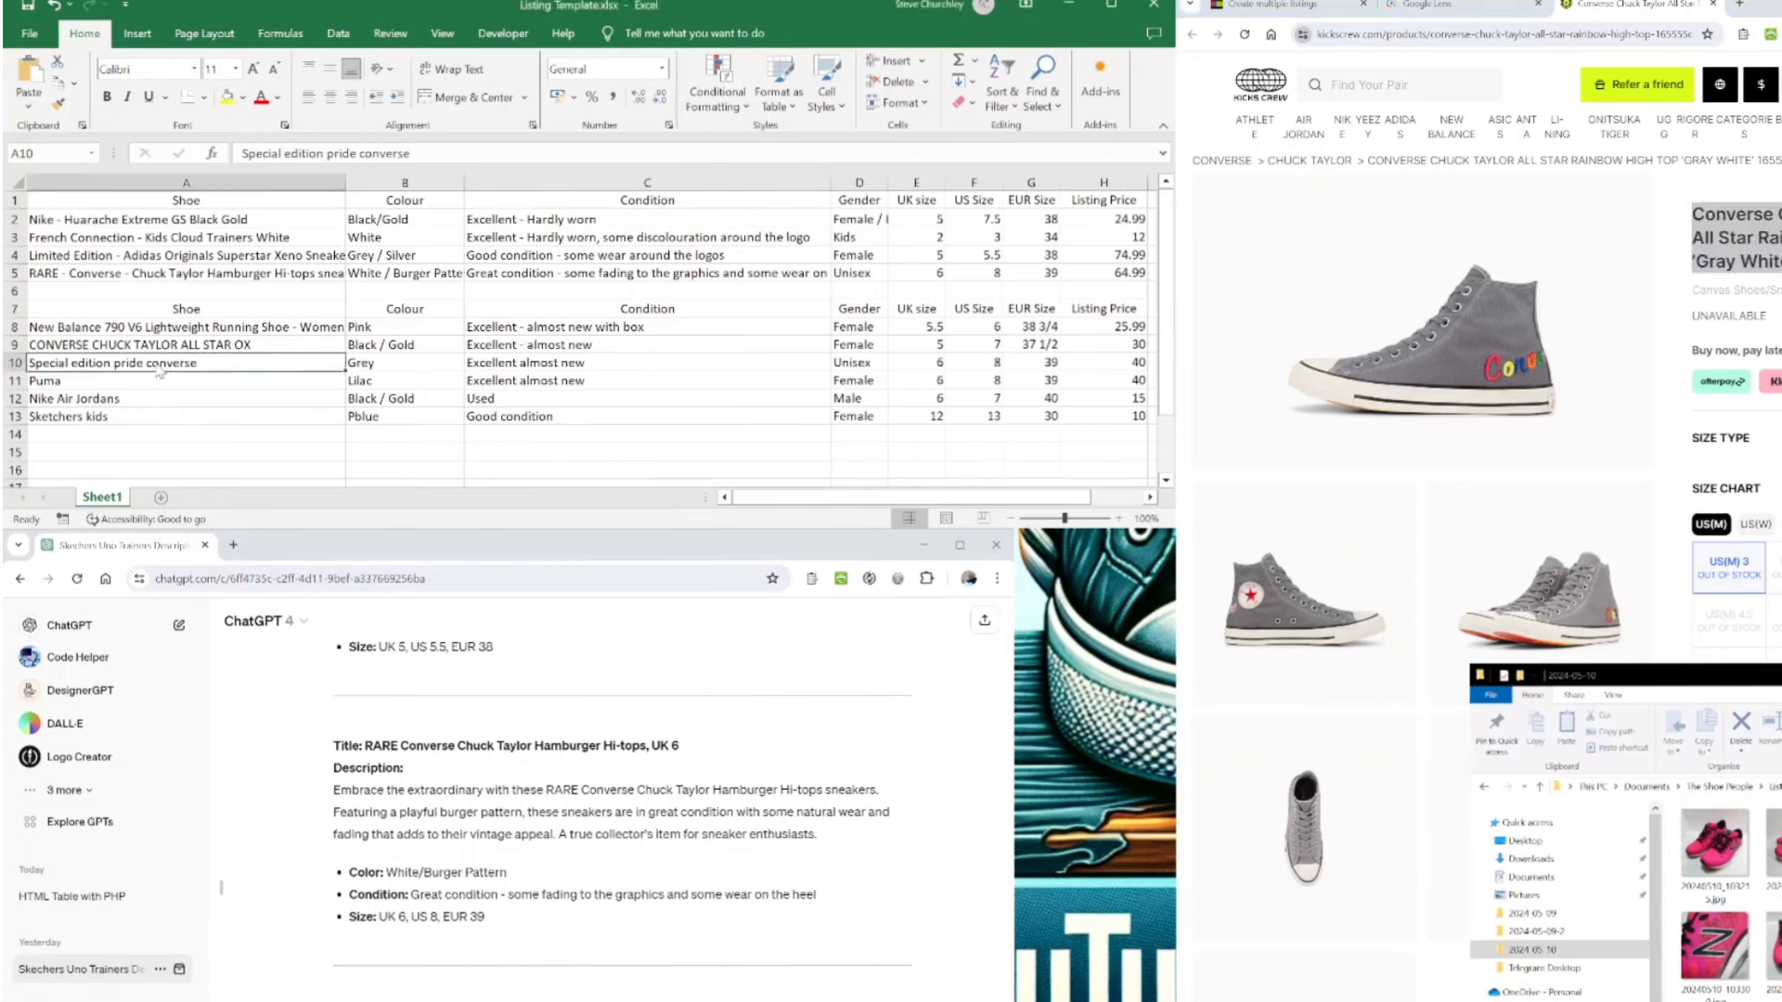
pyautogui.write("Converse Chuck Taylor All Star Rainbow High Top 'Gray White' 165555C")
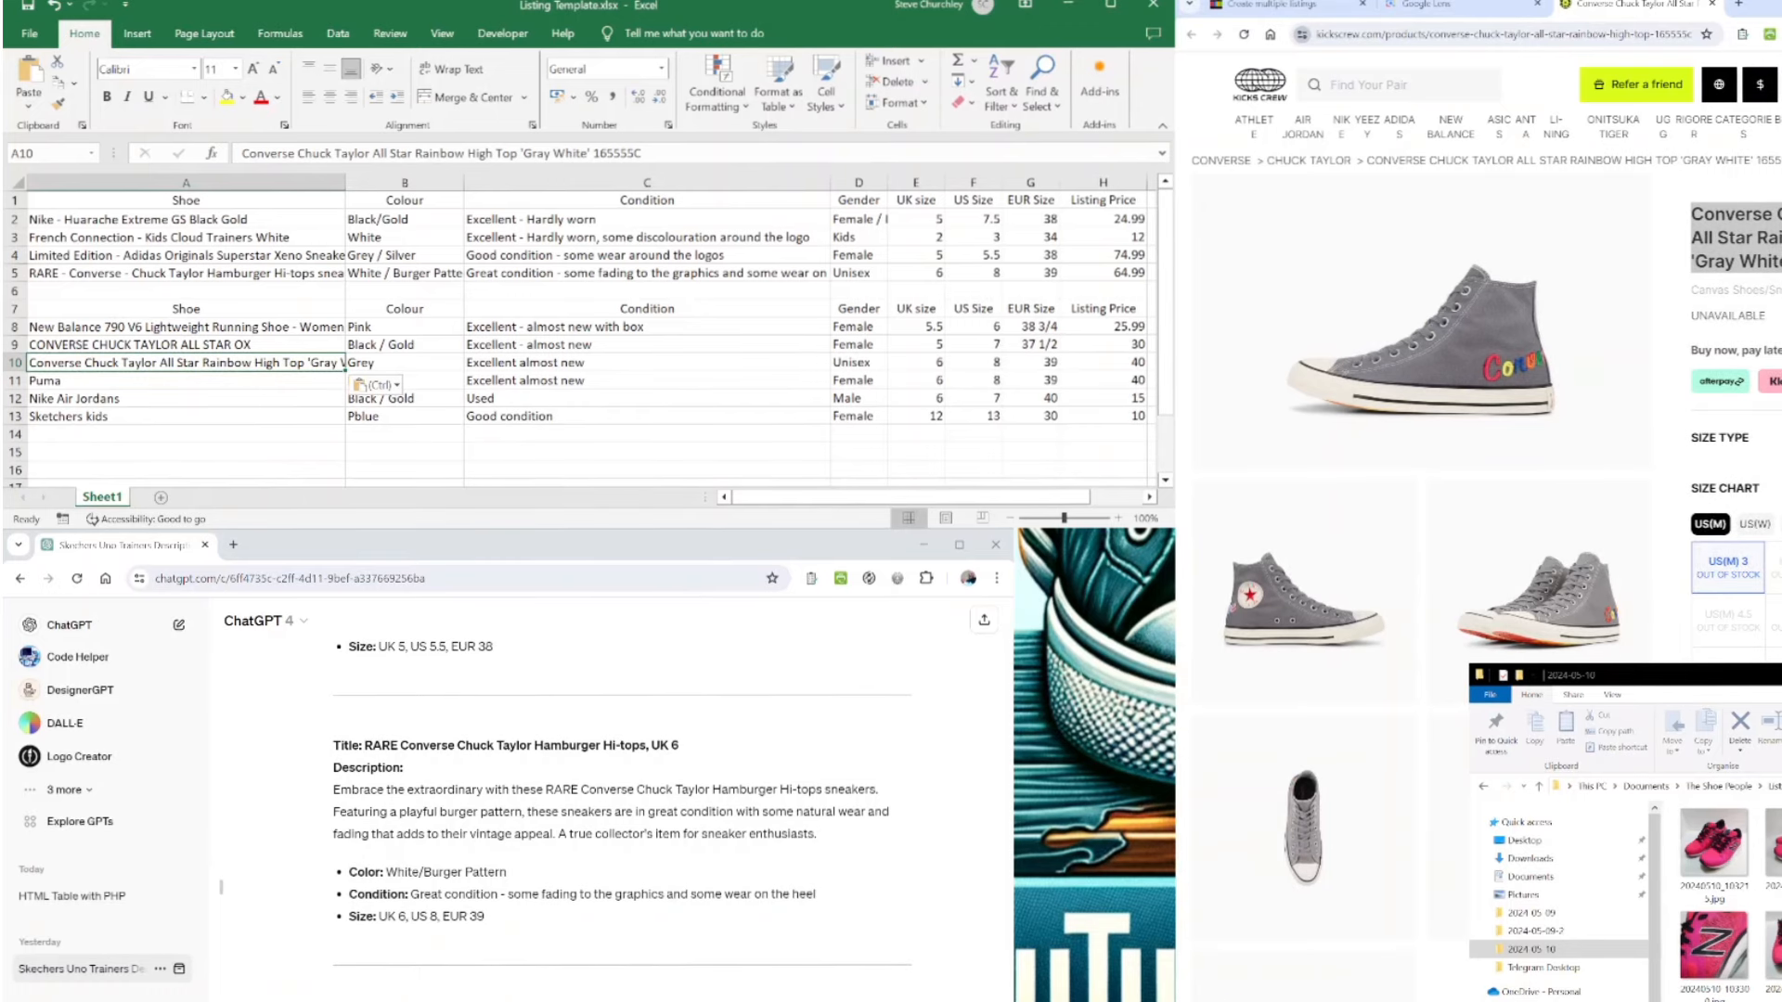
pyautogui.click(1754, 316)
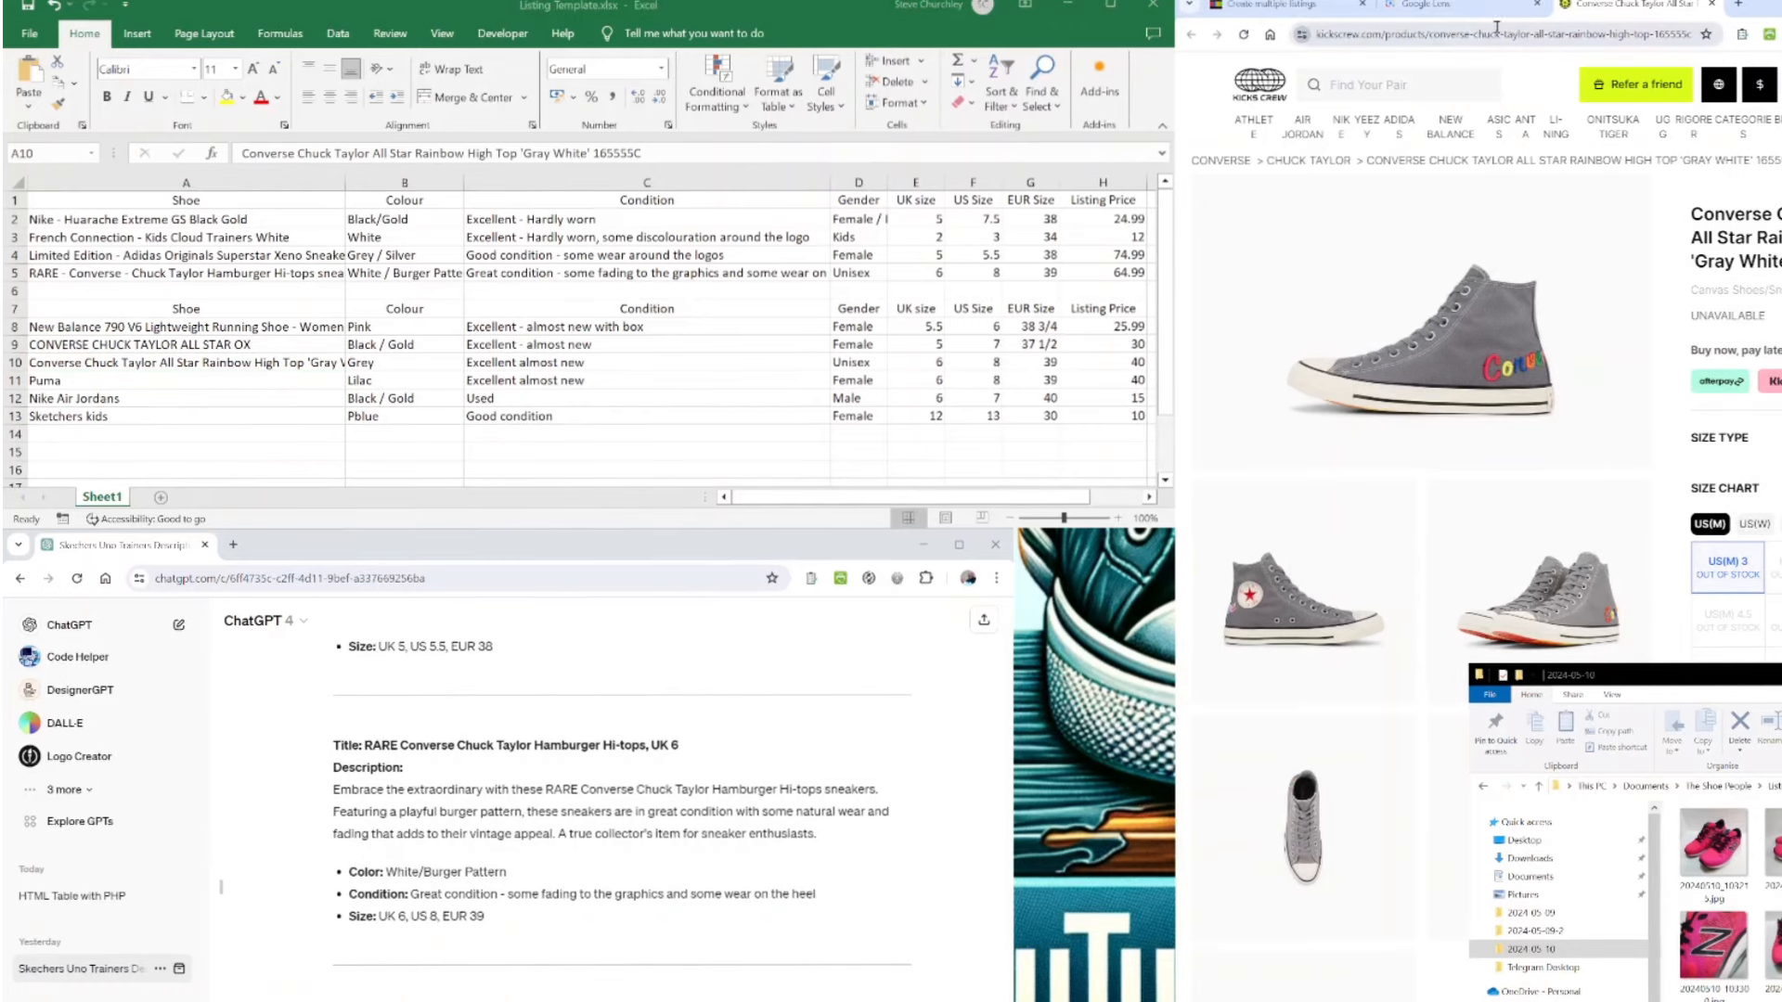
# - Return to the Lens results and run a new Google Lens image search with the lilac Puma photo
pyautogui.click(1415, 6)
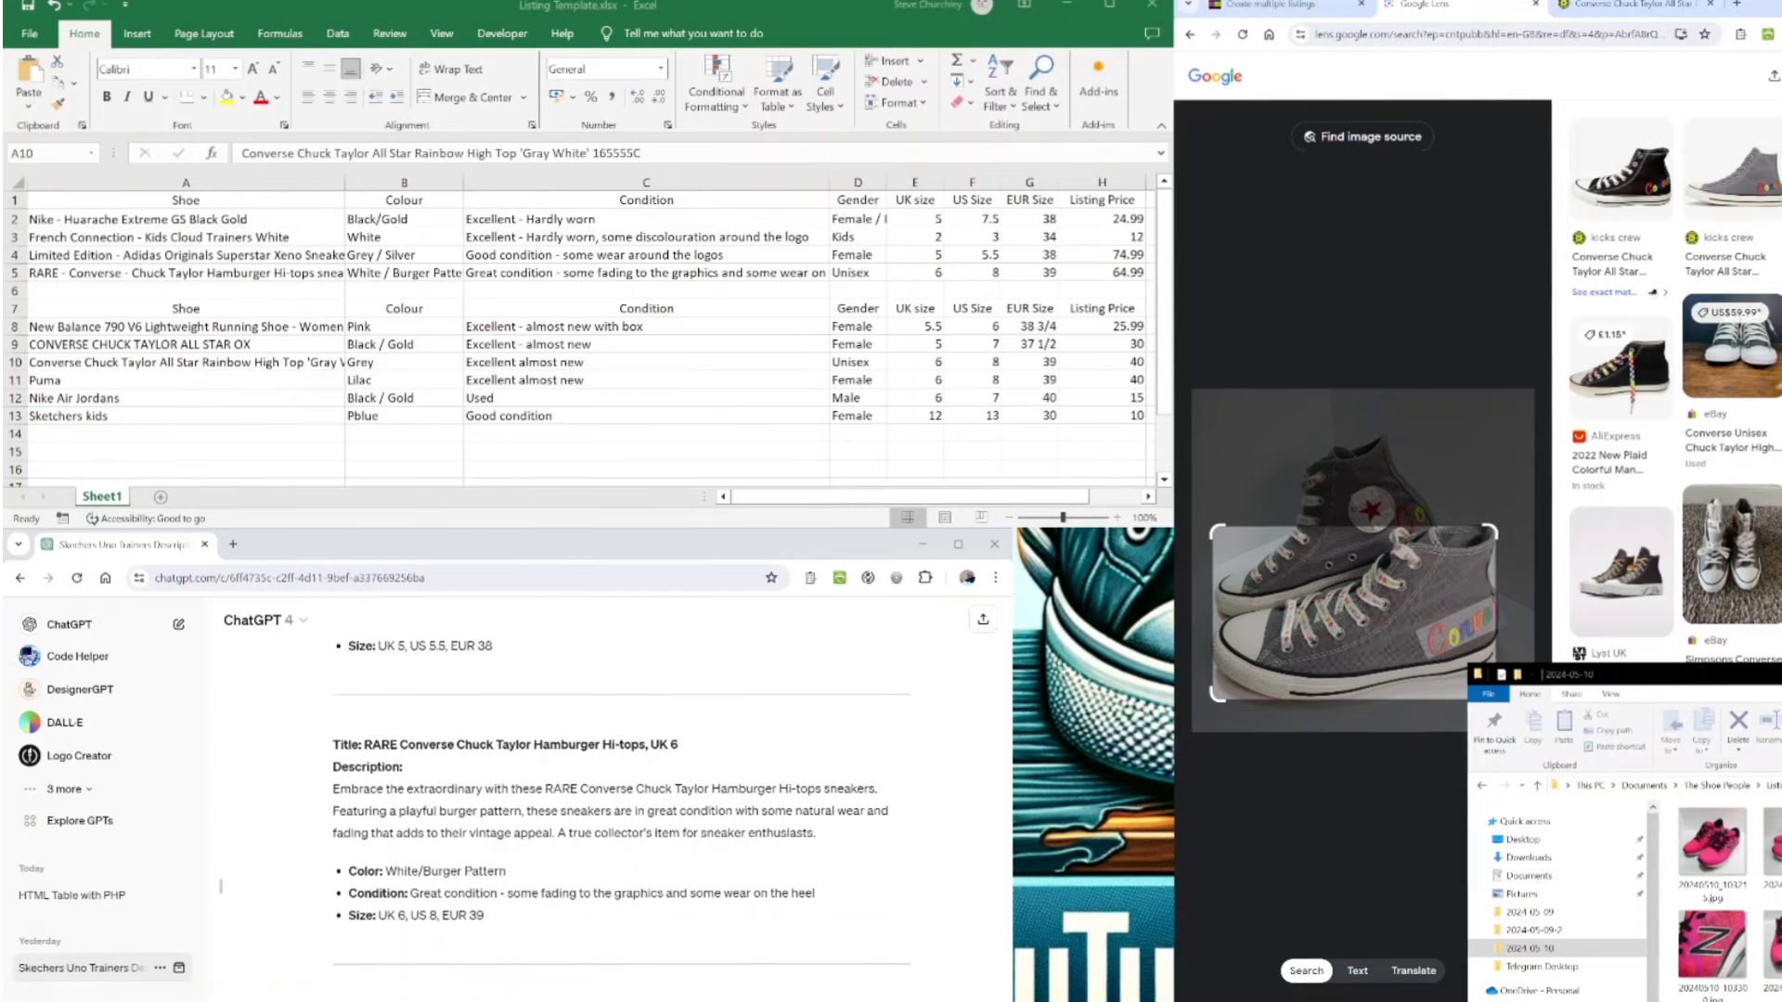
pyautogui.scroll(-6, 1776, 548)
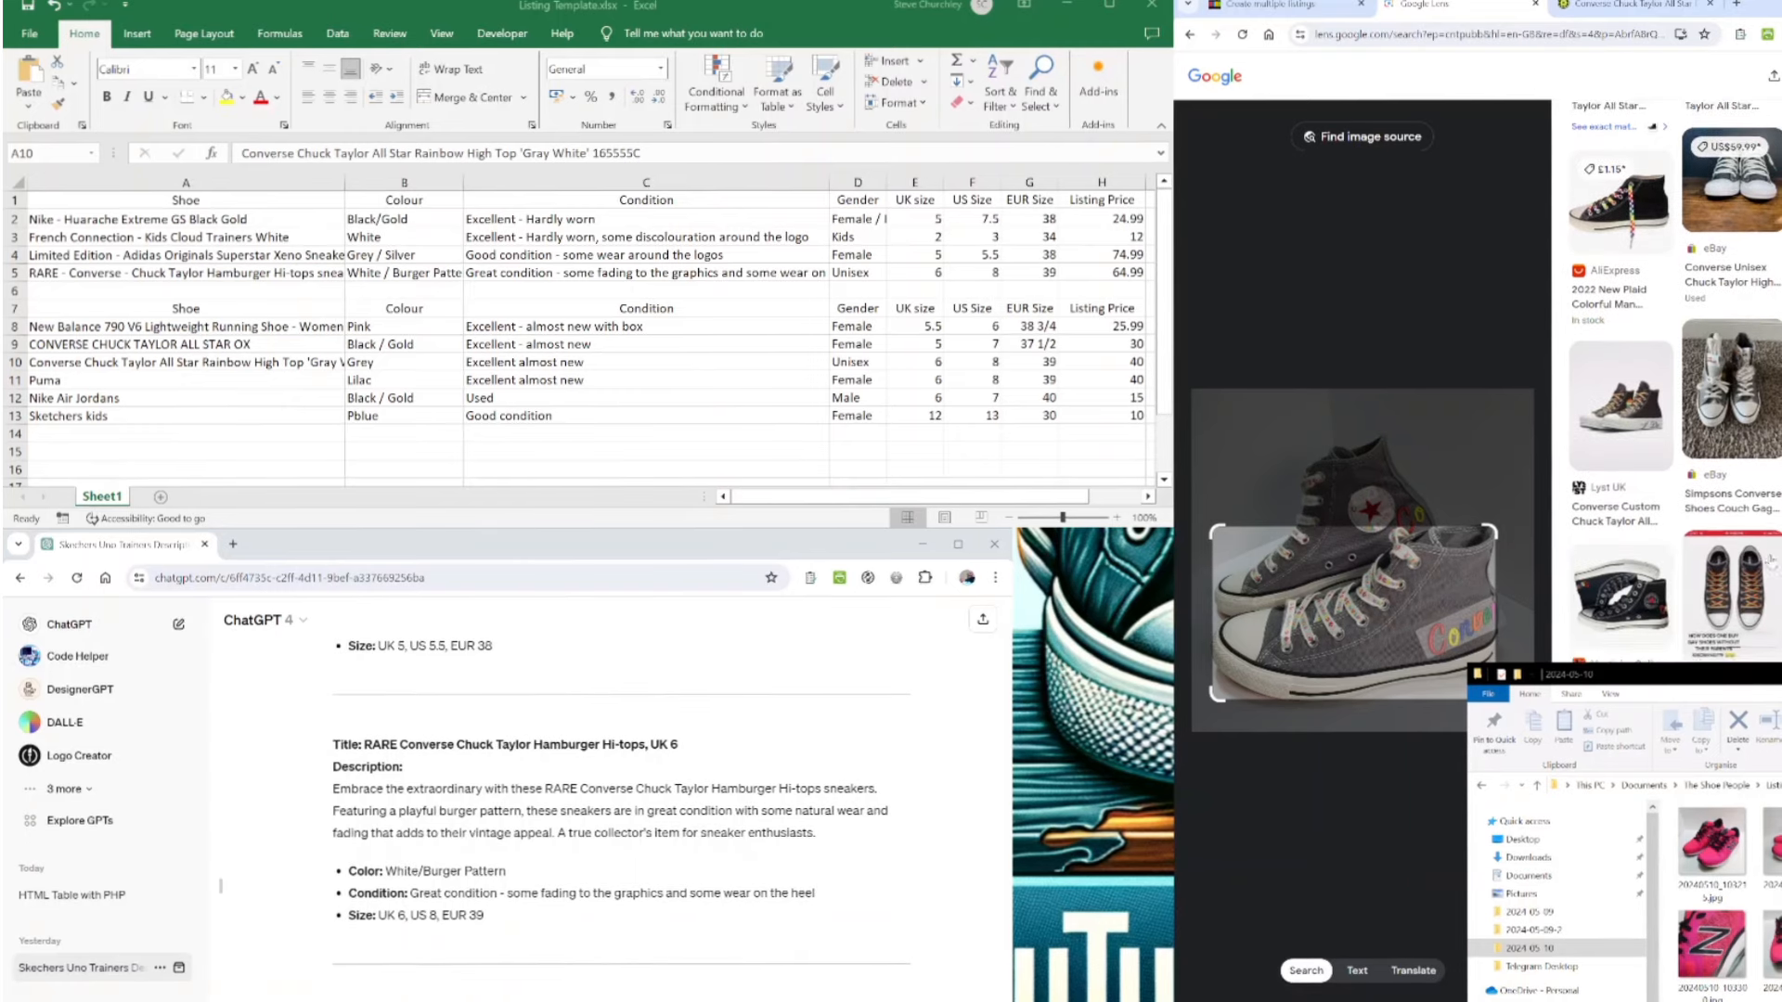
pyautogui.scroll(6, 1770, 562)
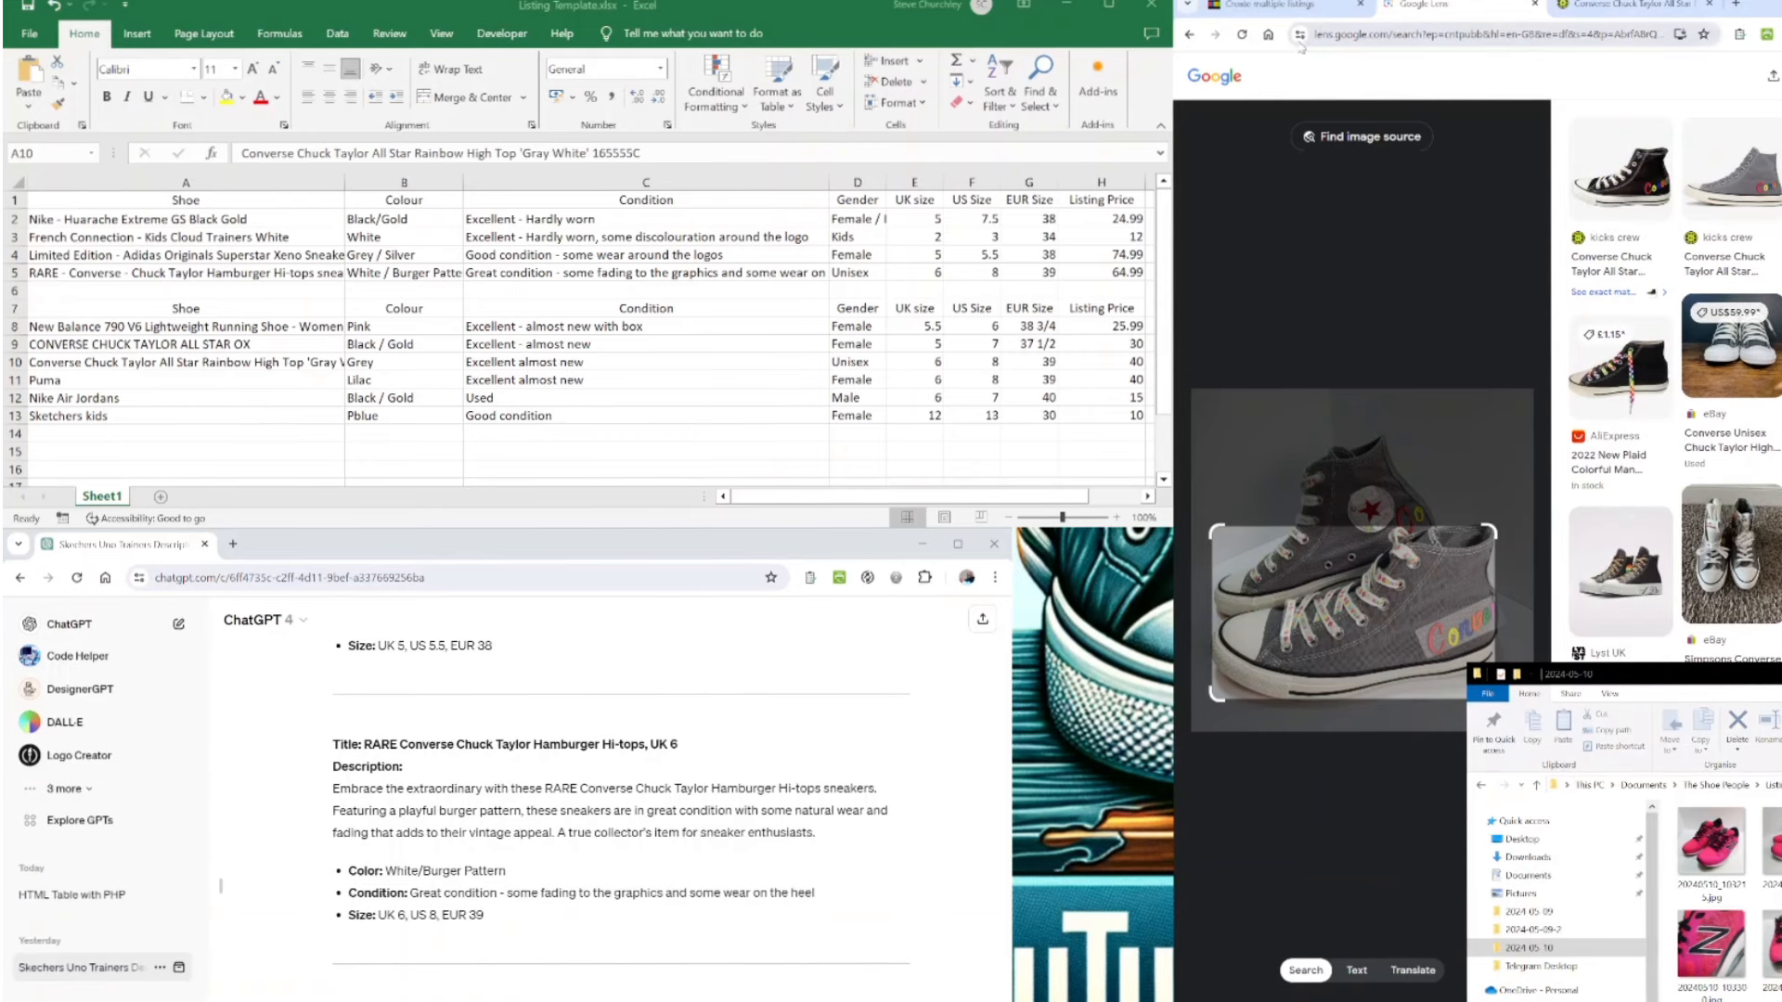
pyautogui.click(1188, 34)
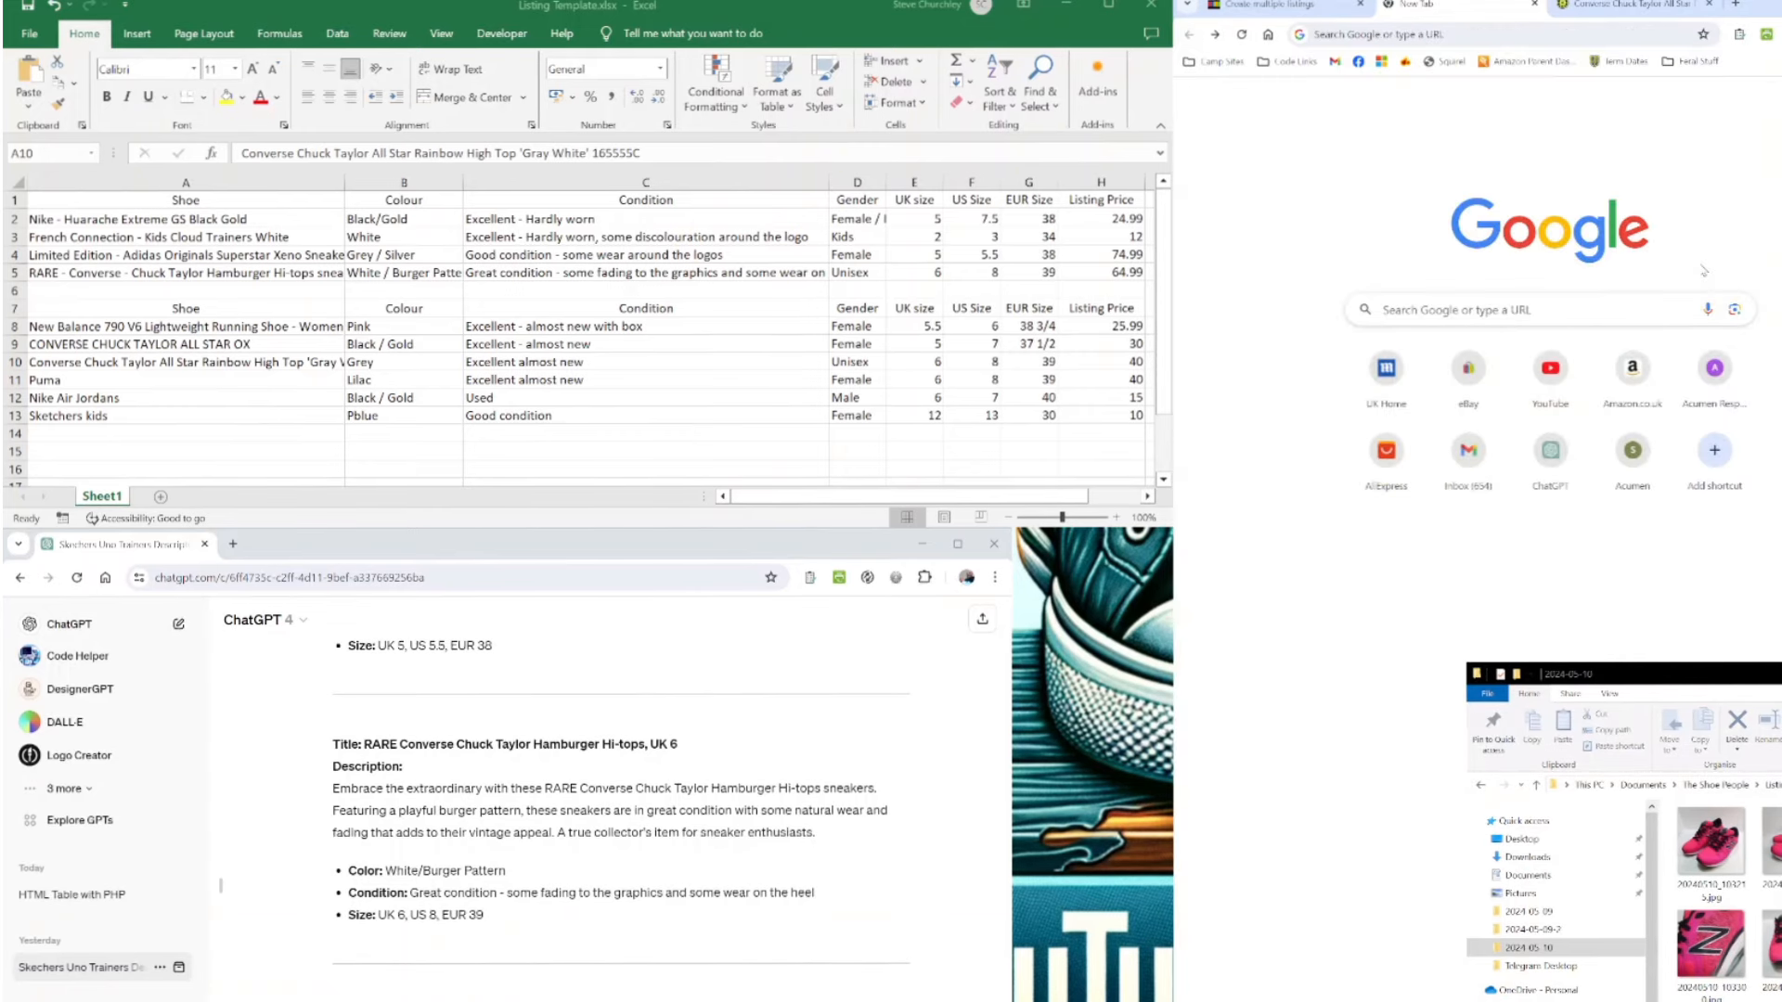
pyautogui.click(1734, 310)
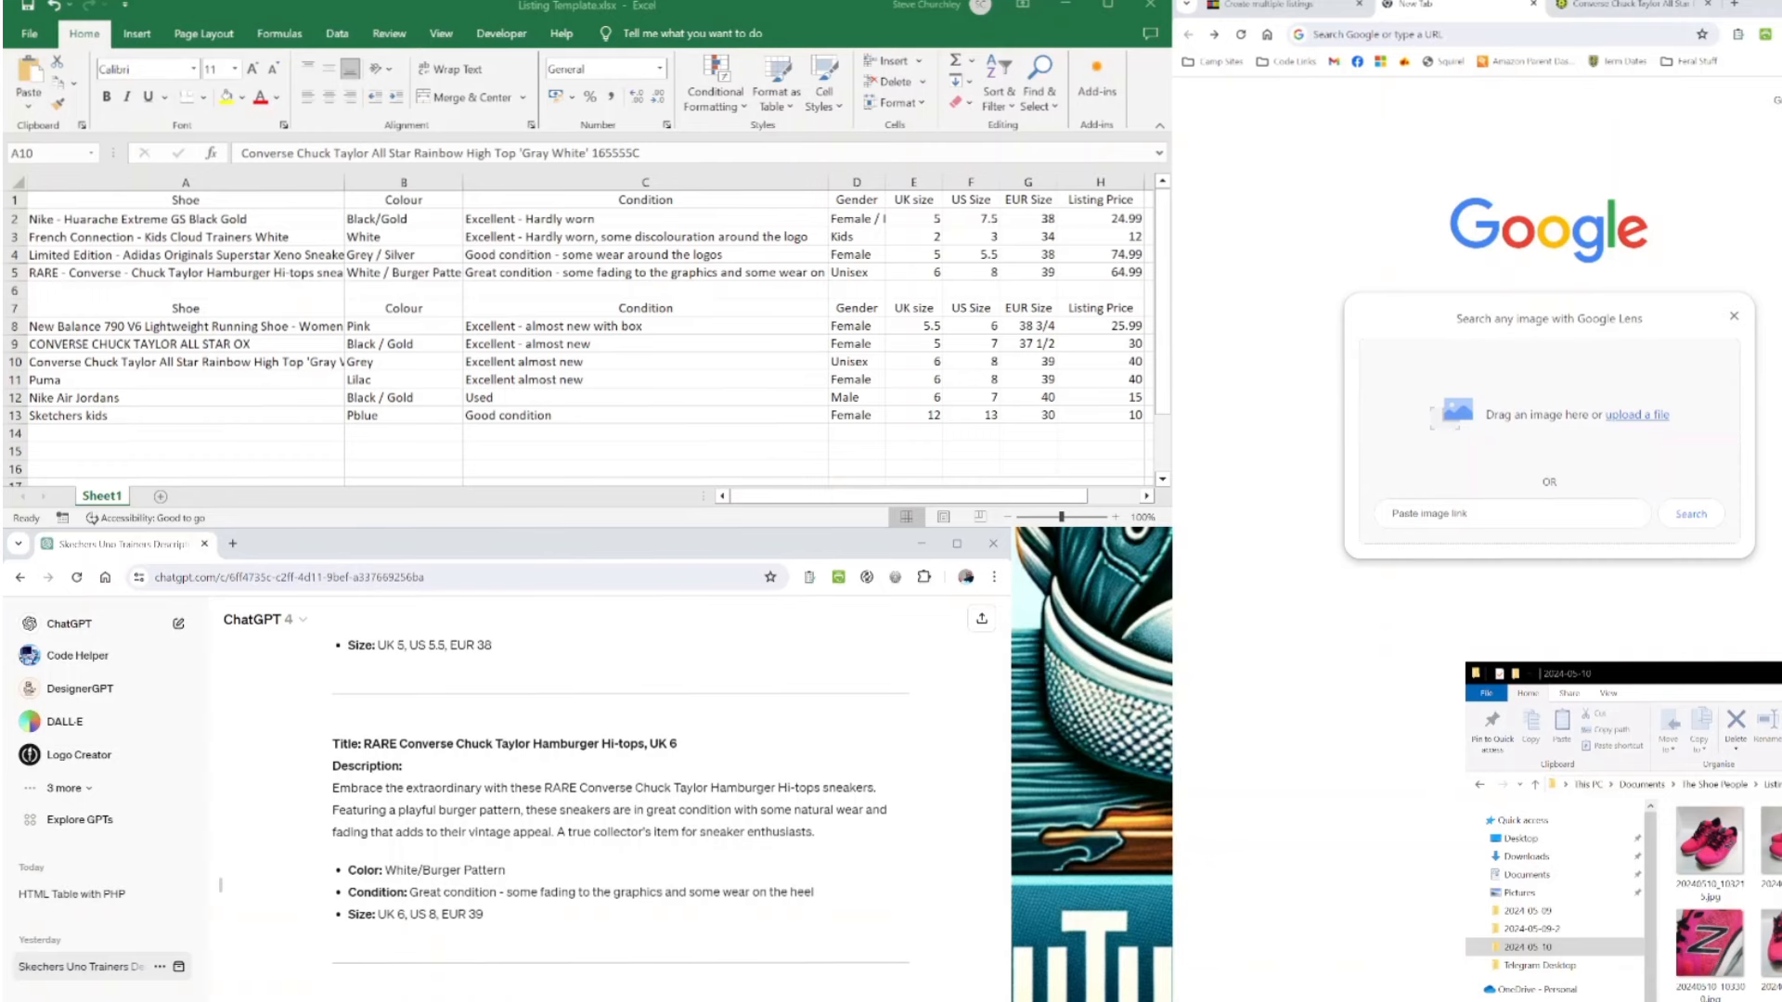
pyautogui.moveTo(1742, 432); pyautogui.dragTo(1661, 471)
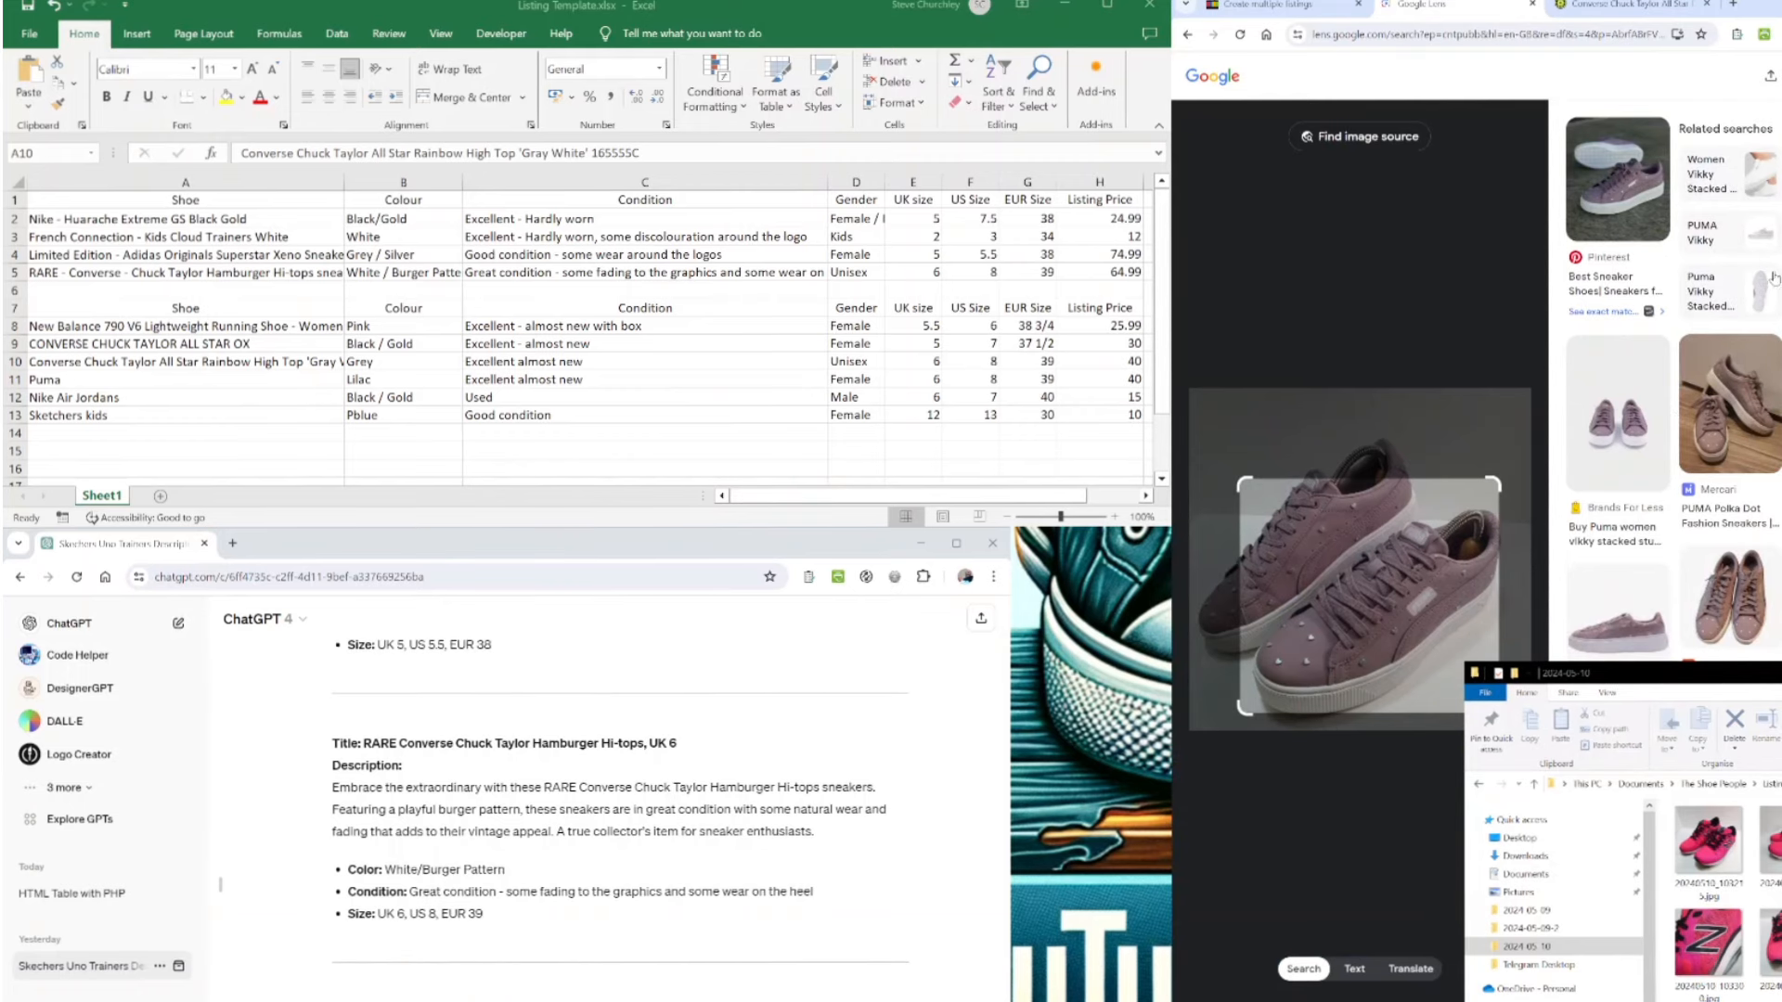
# - Replace the shoe name in cell A11 with the Amazon match's product title, "PUMA Vikky Stacked Studs"
pyautogui.click(1573, 388)
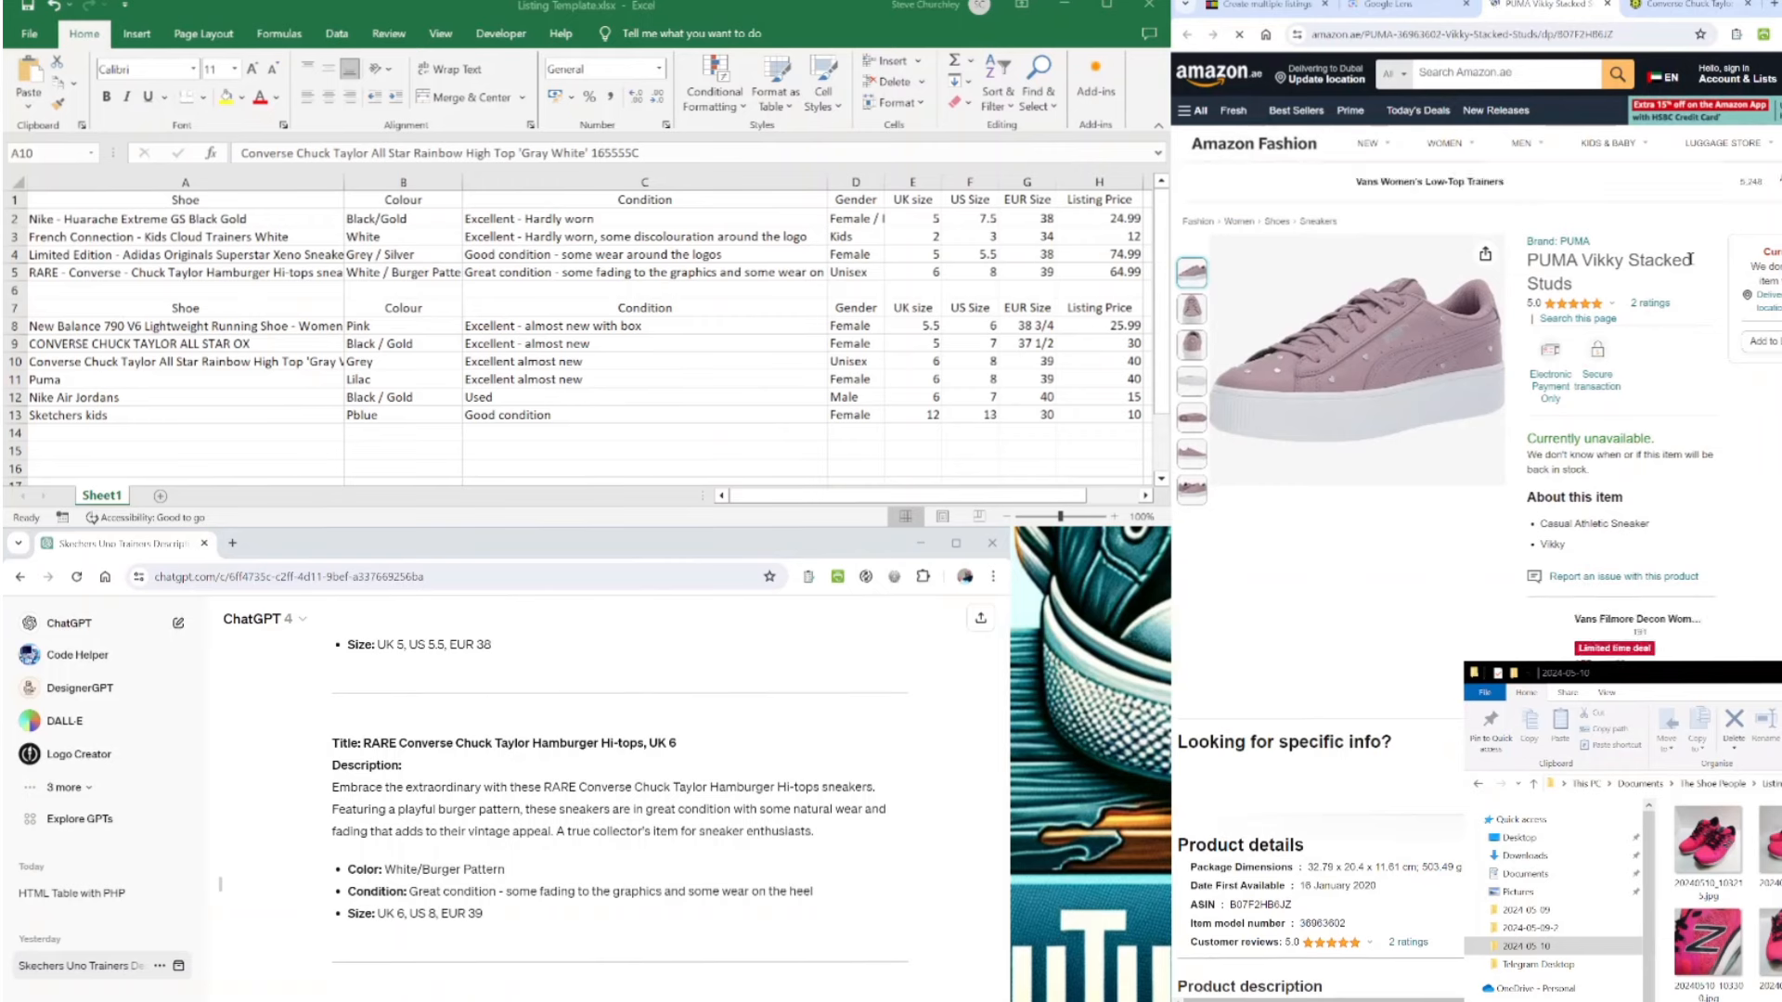
pyautogui.moveTo(1571, 283); pyautogui.dragTo(1531, 265)
pyautogui.hotkey('ctrl', 'c')
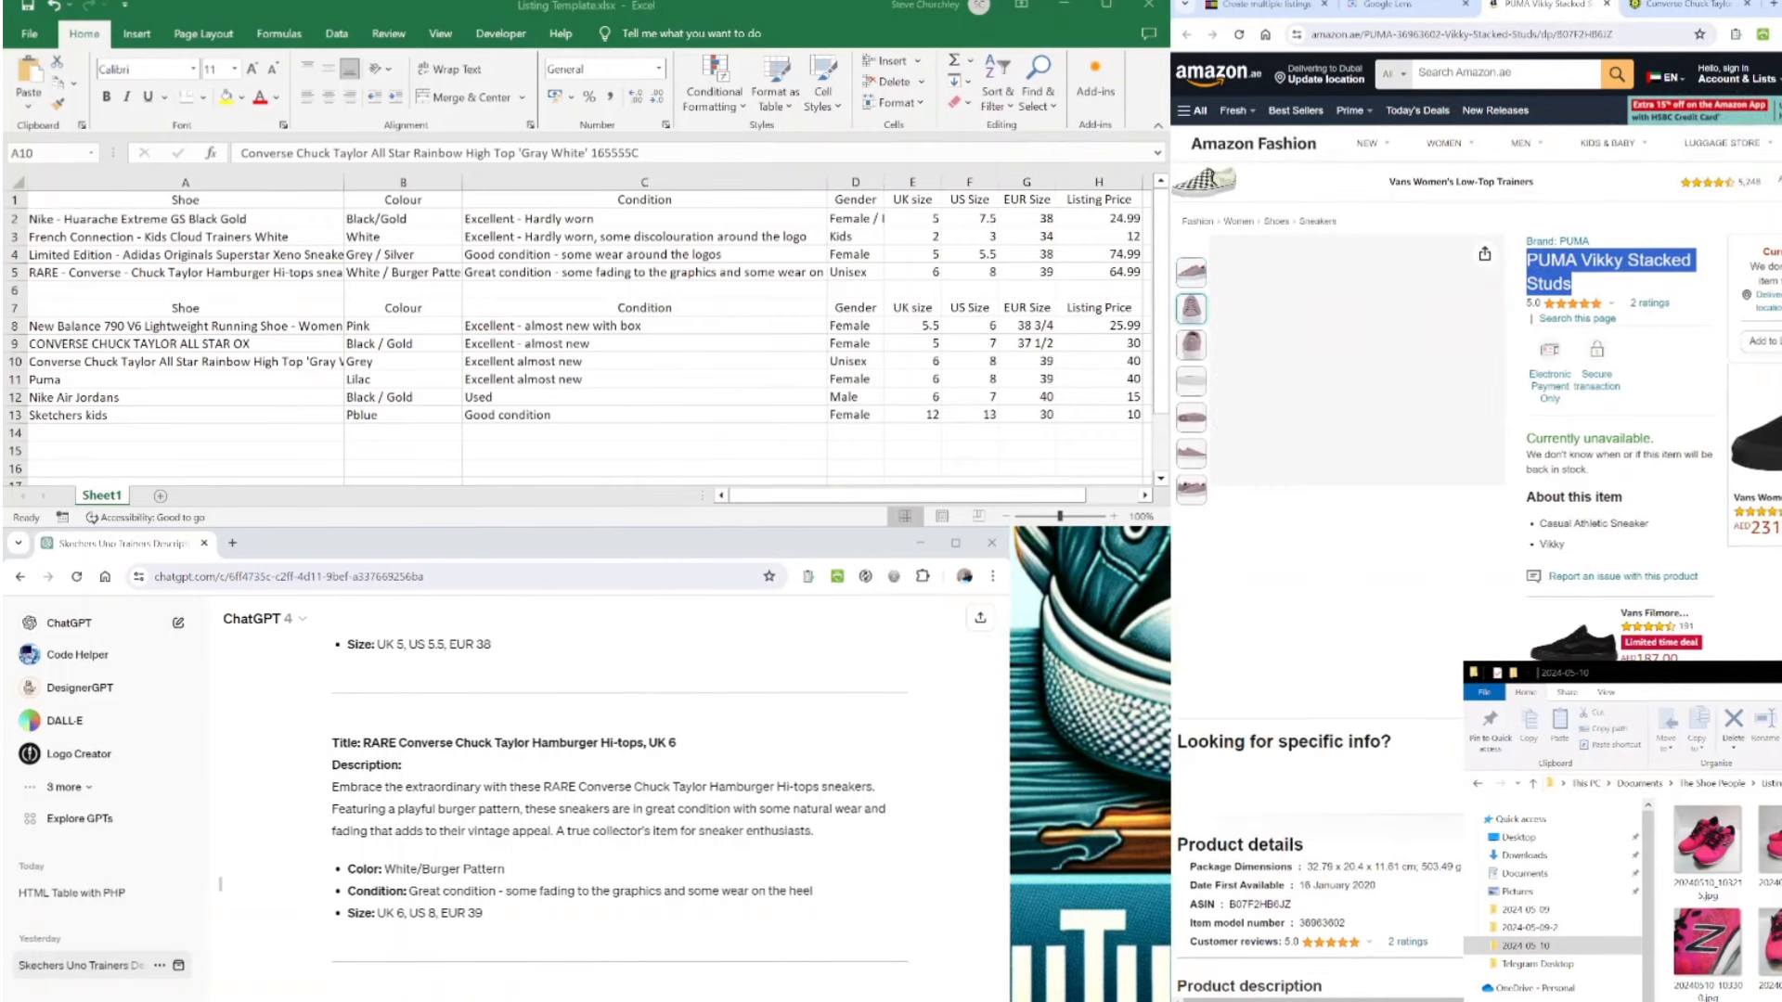
pyautogui.click(133, 378)
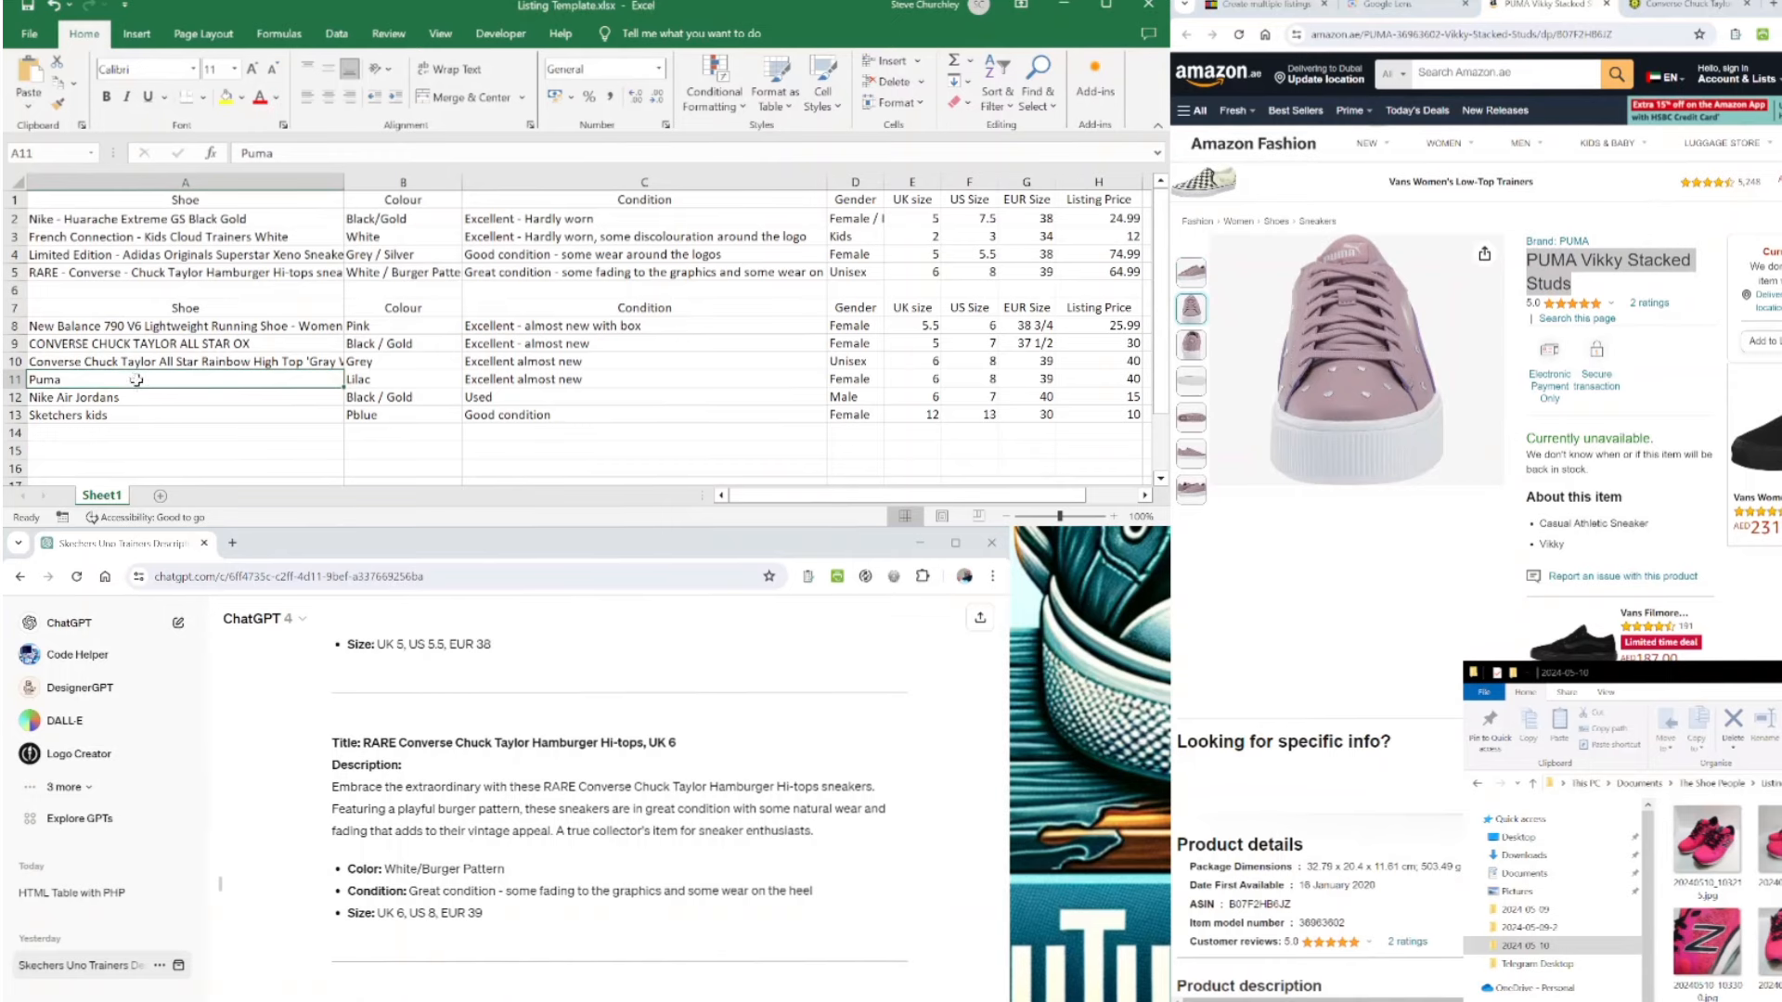
pyautogui.hotkey('ctrl', 'v')
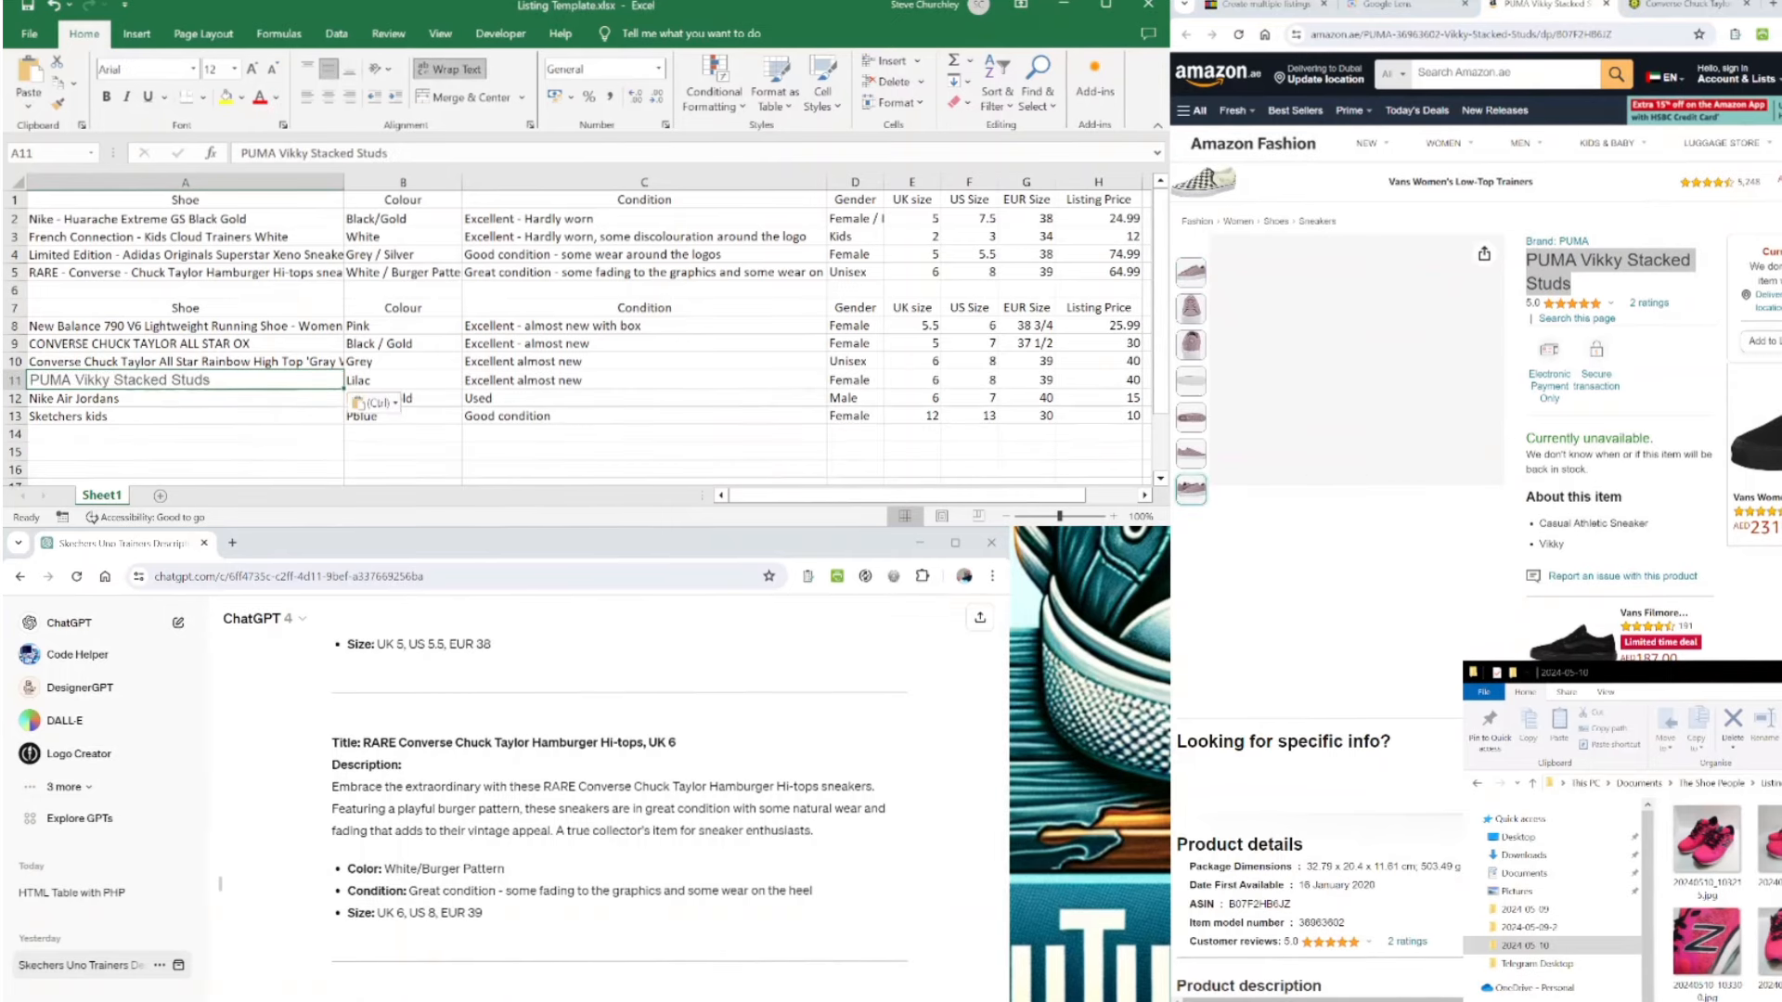
pyautogui.press('Return')
# - Check the Puma shoe's details on its Amazon page and the colour name on the Brands For Less page from the Lens results
pyautogui.scroll(-3, 1345, 446)
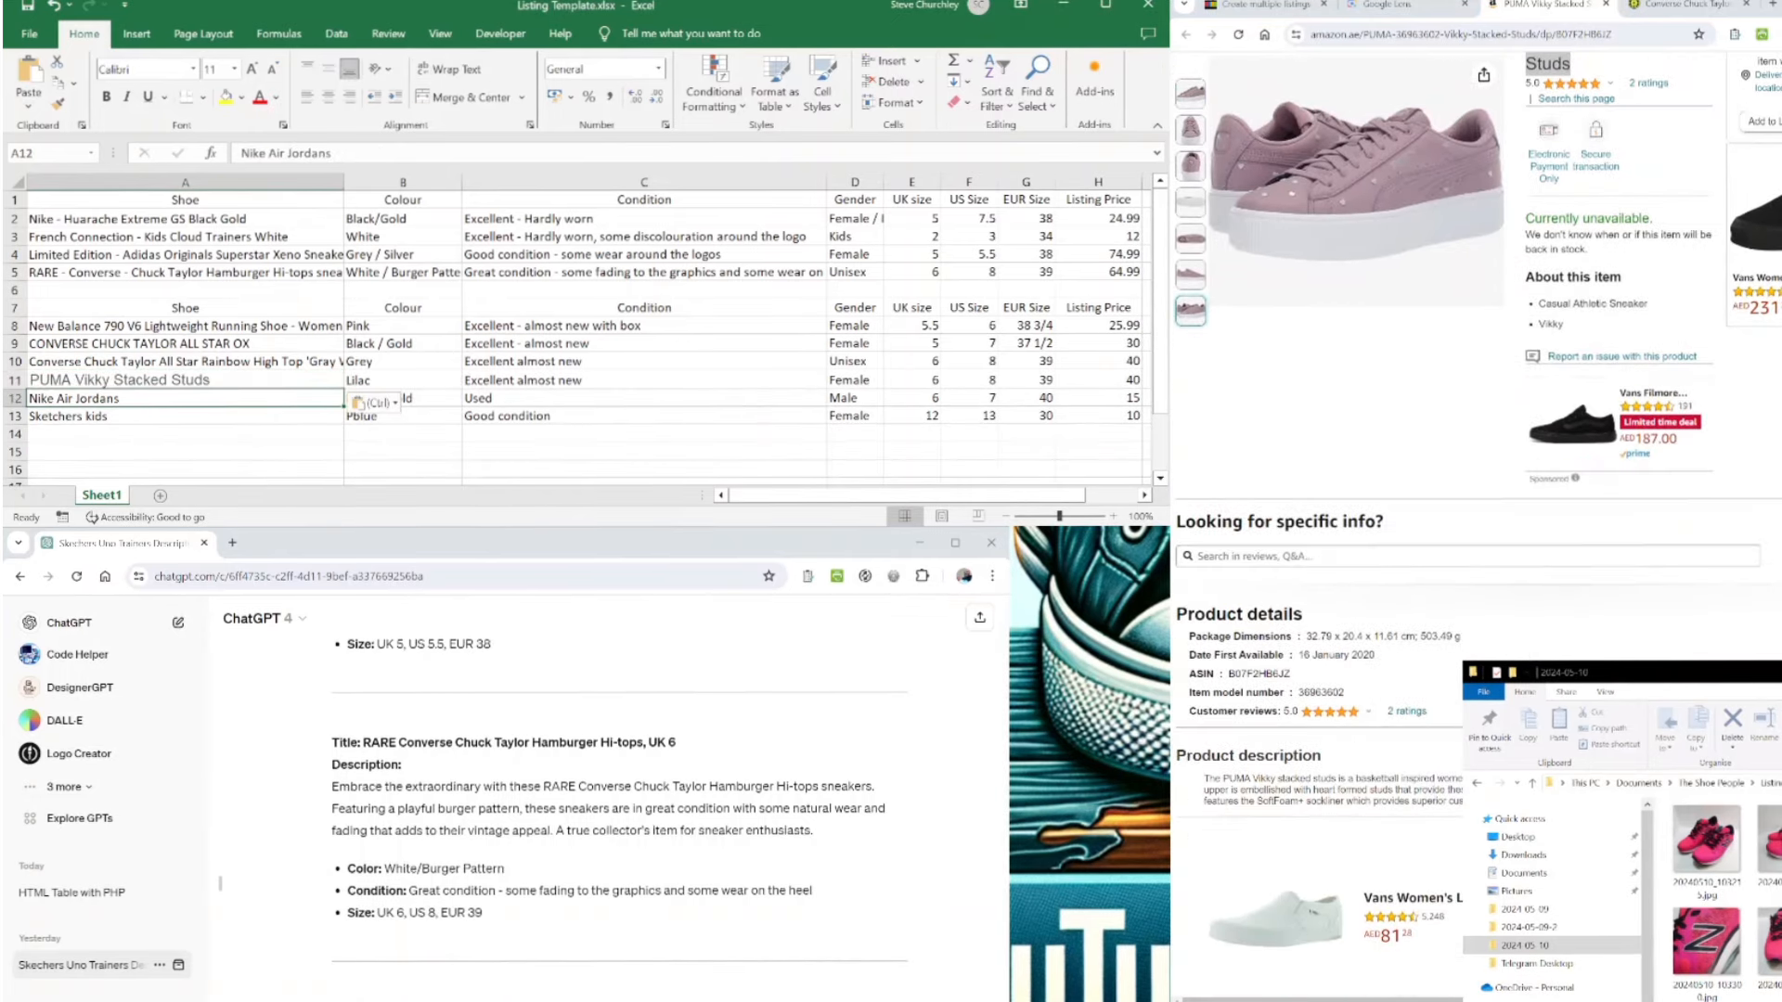
pyautogui.scroll(-6, 1475, 520)
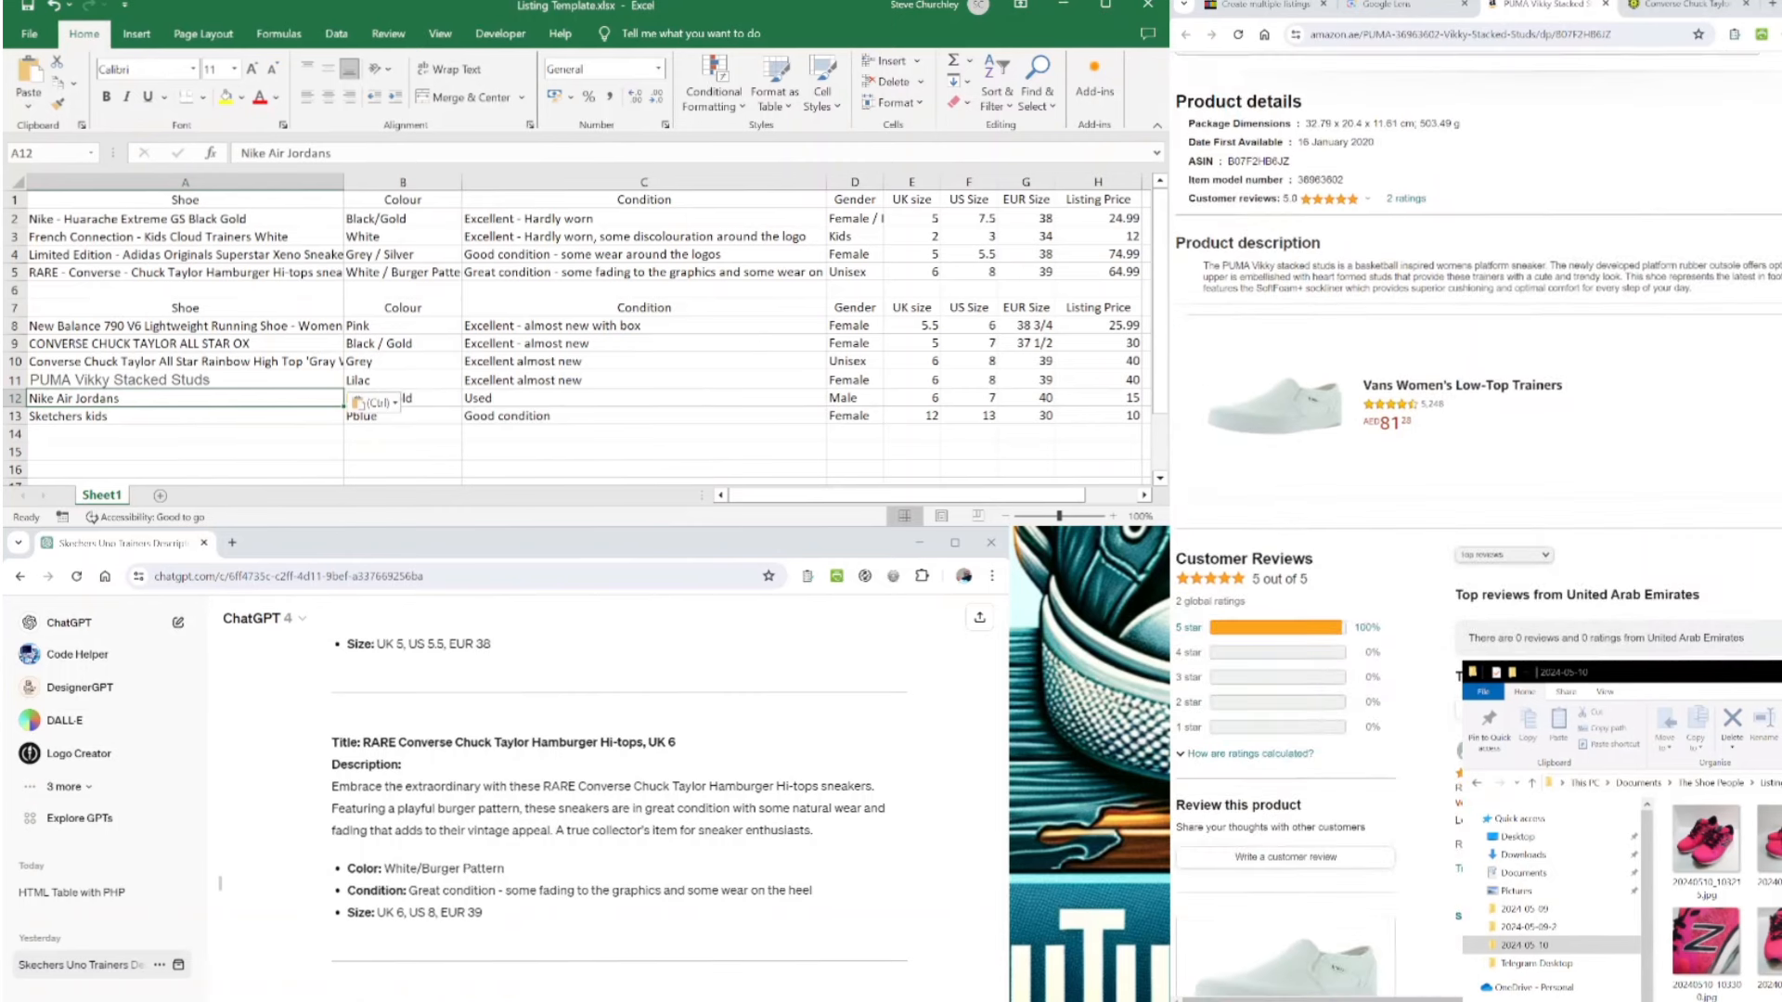
pyautogui.scroll(8, 1476, 520)
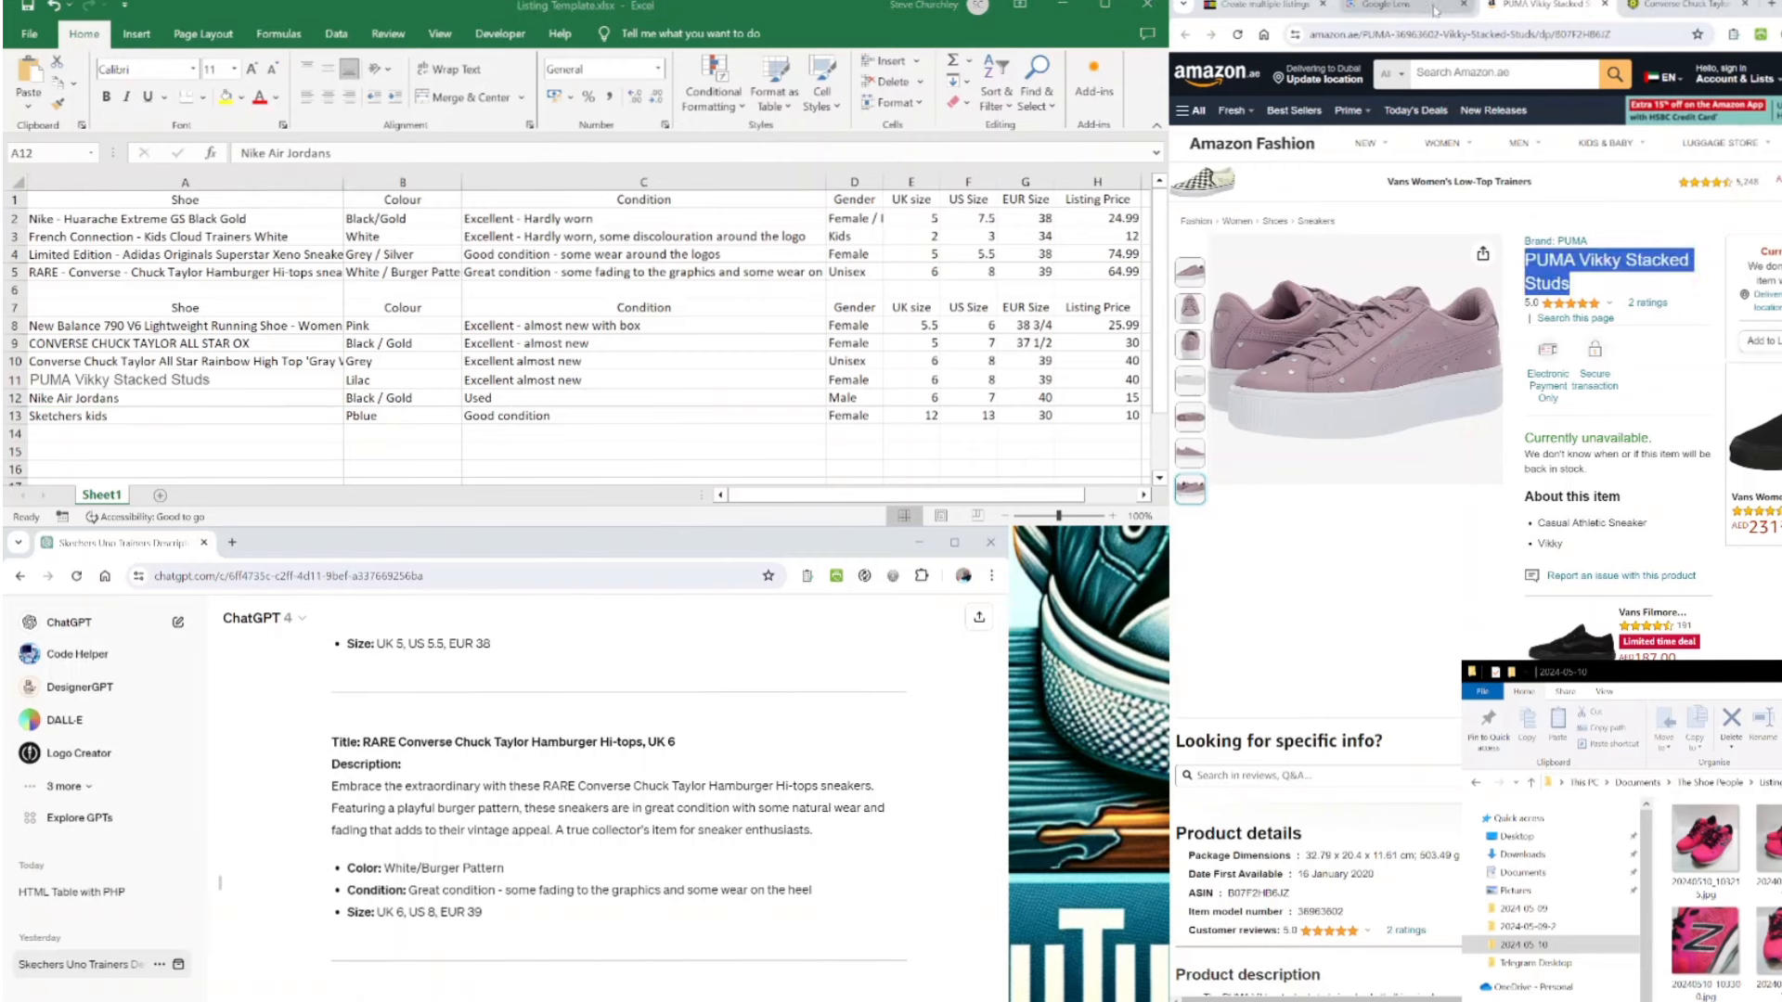
pyautogui.click(1387, 4)
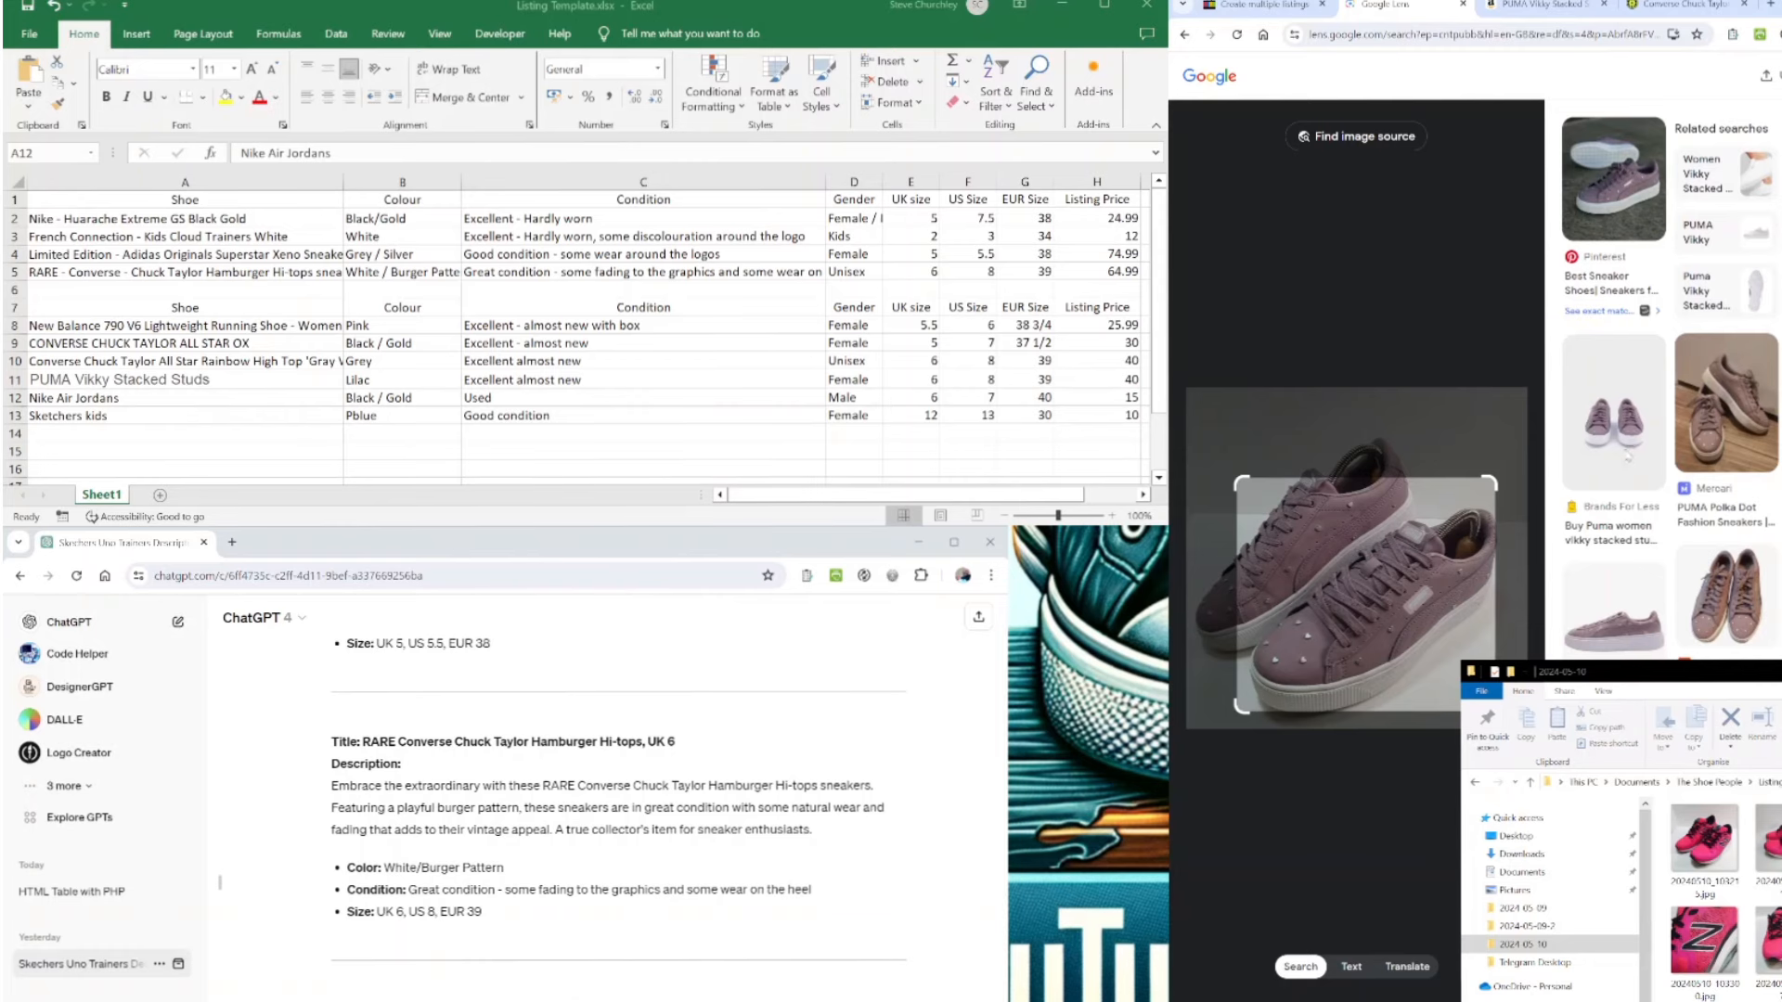
pyautogui.click(1627, 458)
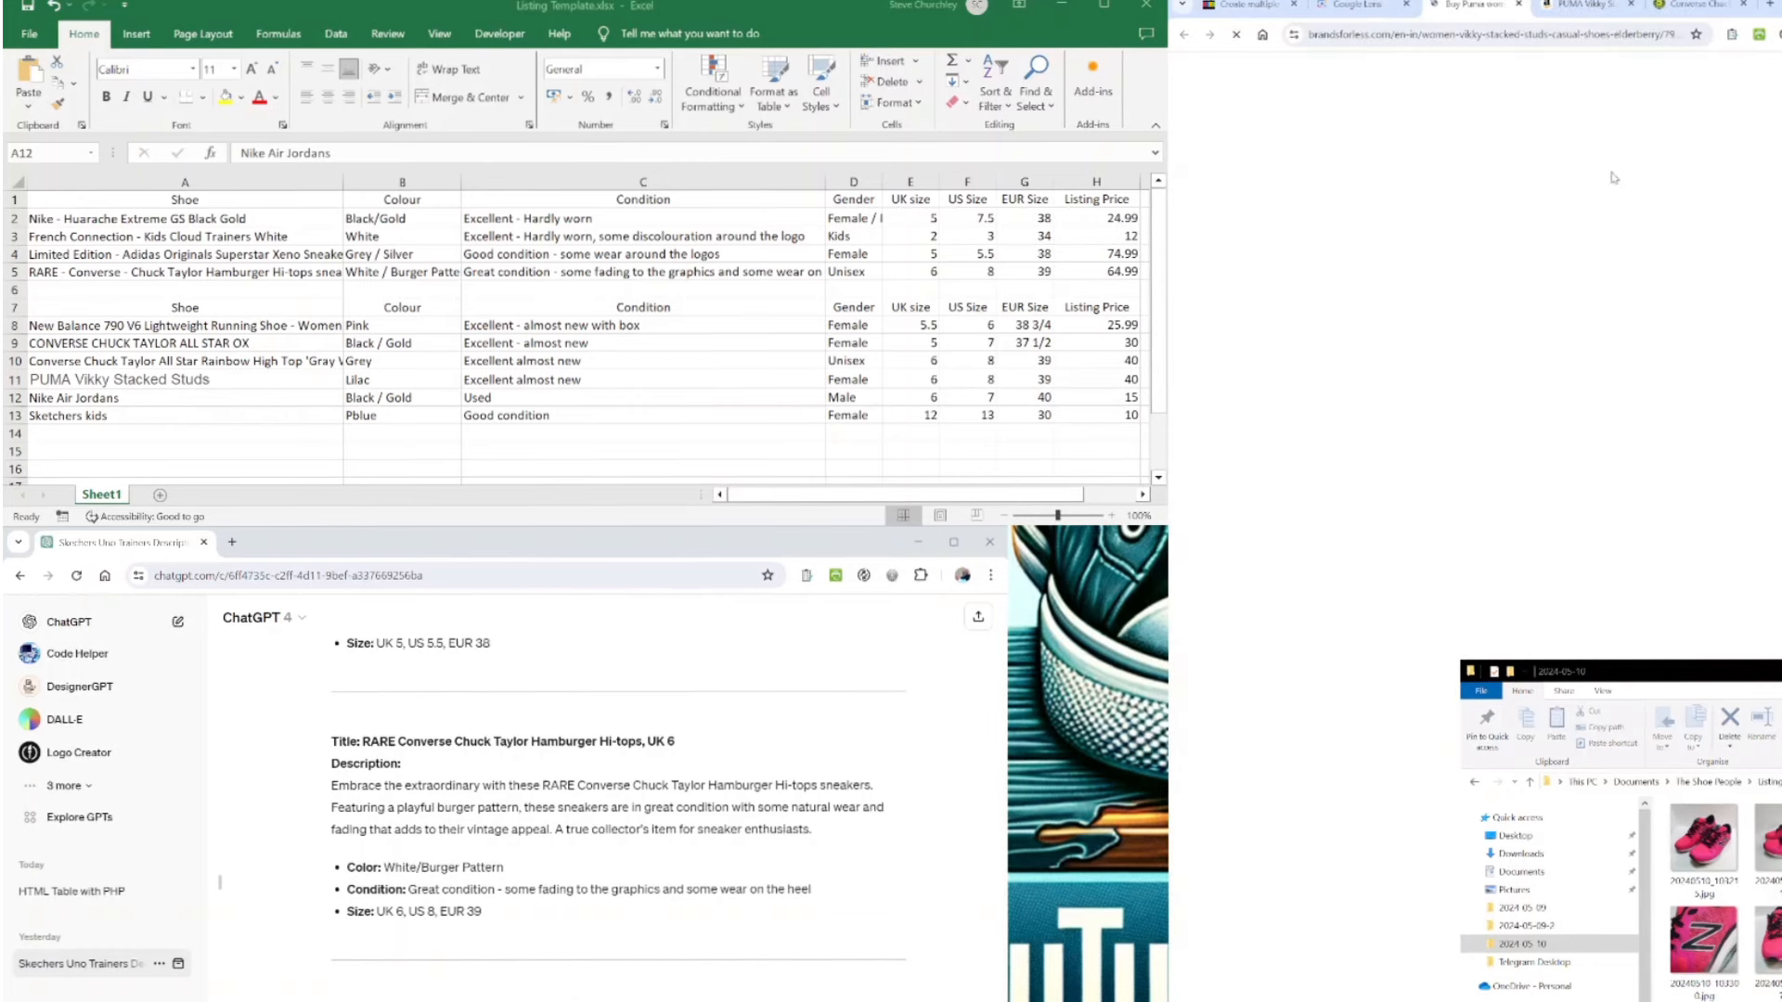
pyautogui.moveTo(1660, 34); pyautogui.dragTo(1620, 34)
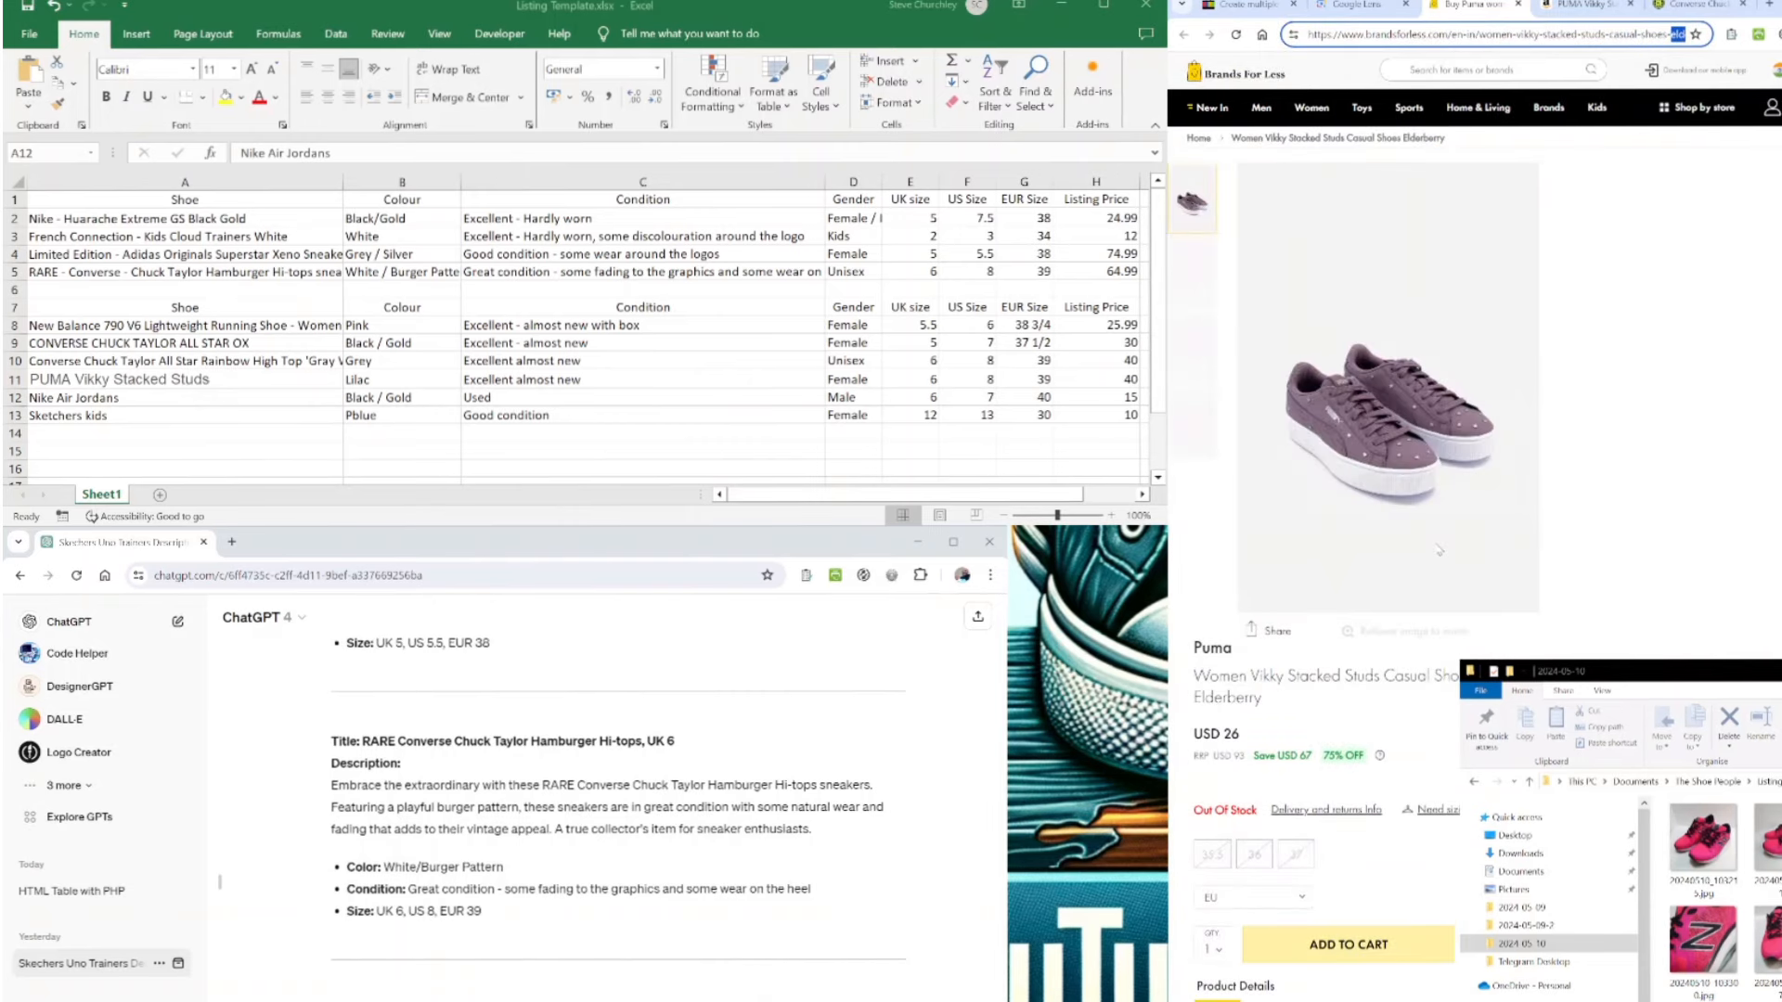
# - Replace the colour in cell B11 with the Brands For Less colour name, "Elderberry", keeping the cell's own text formatting
pyautogui.moveTo(1263, 699); pyautogui.dragTo(1195, 702)
pyautogui.hotkey('ctrl', 'c')
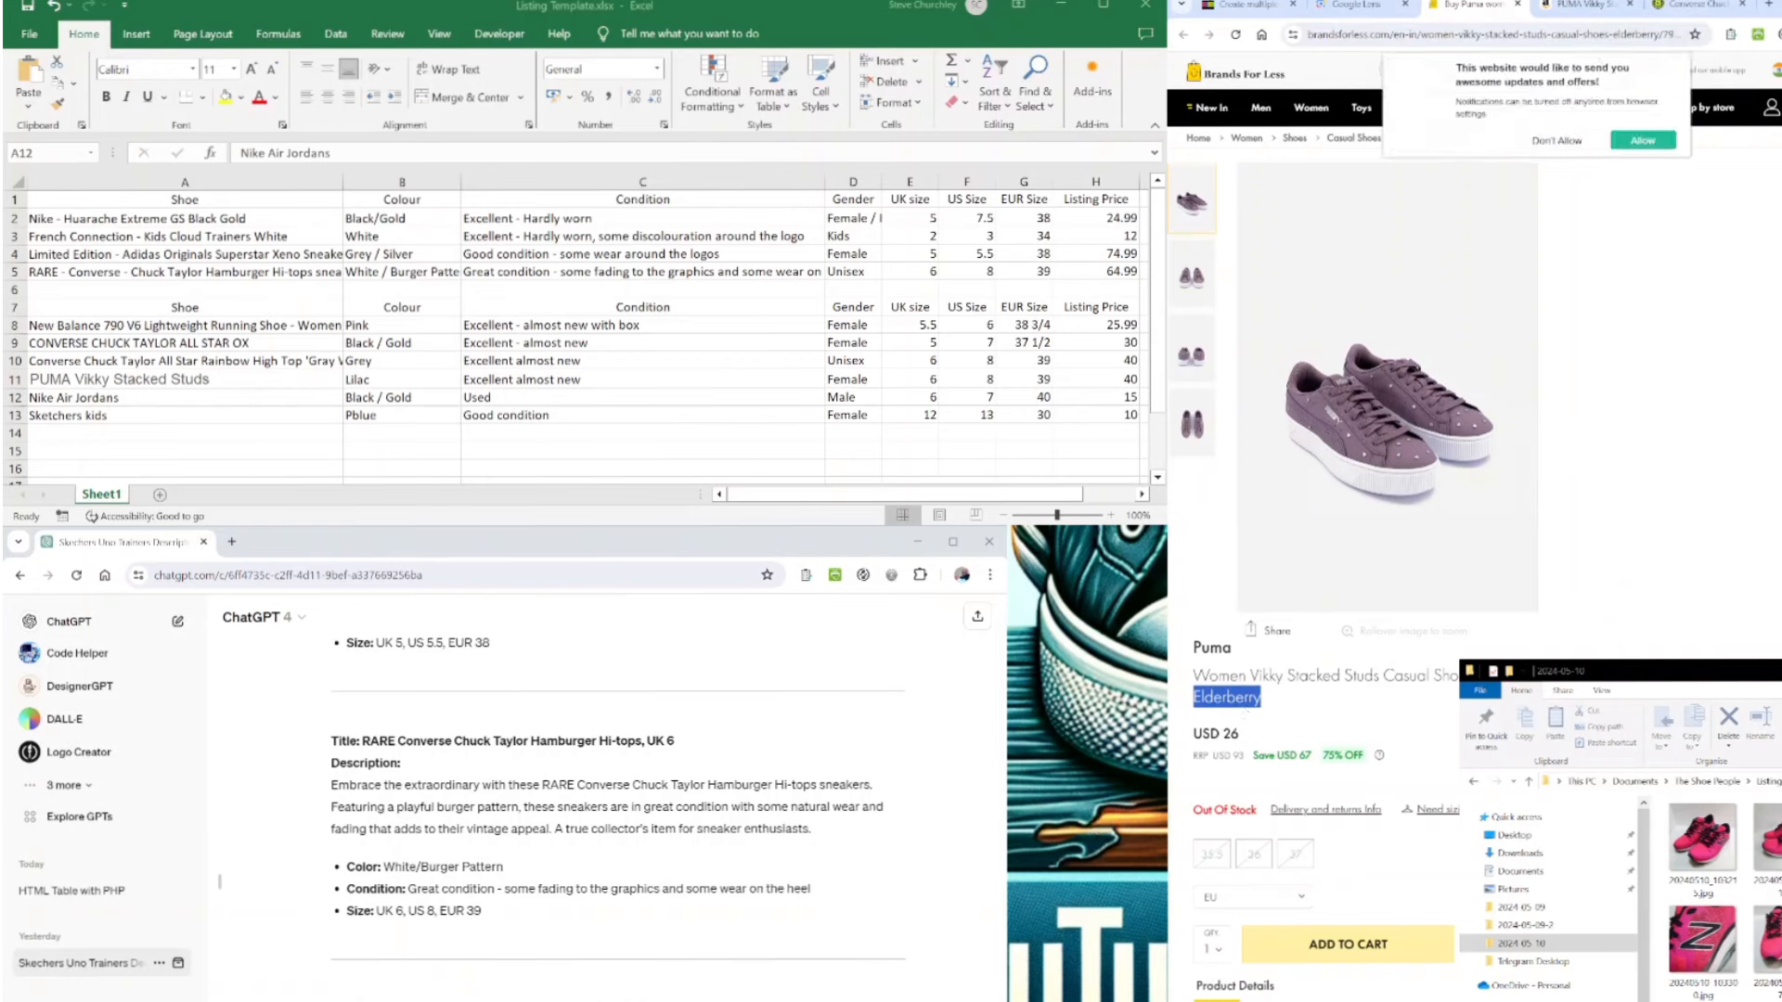
pyautogui.click(382, 380)
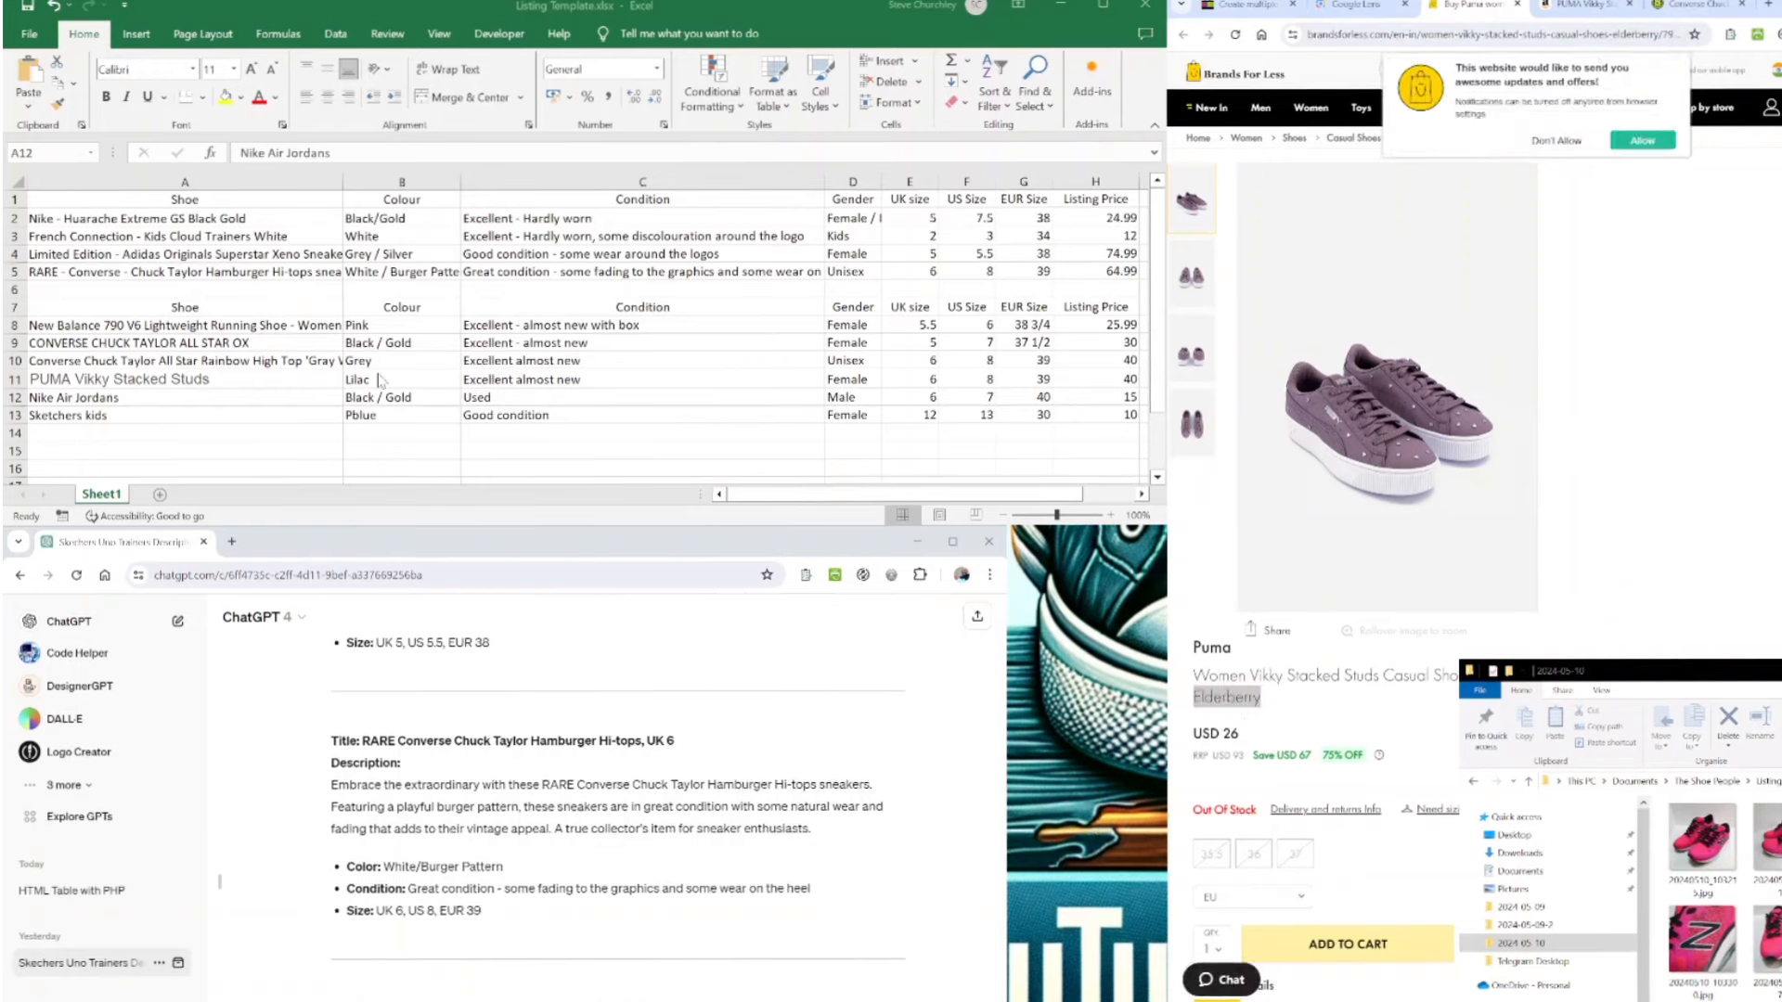
pyautogui.click(381, 379)
pyautogui.hotkey('ctrl', 'v')
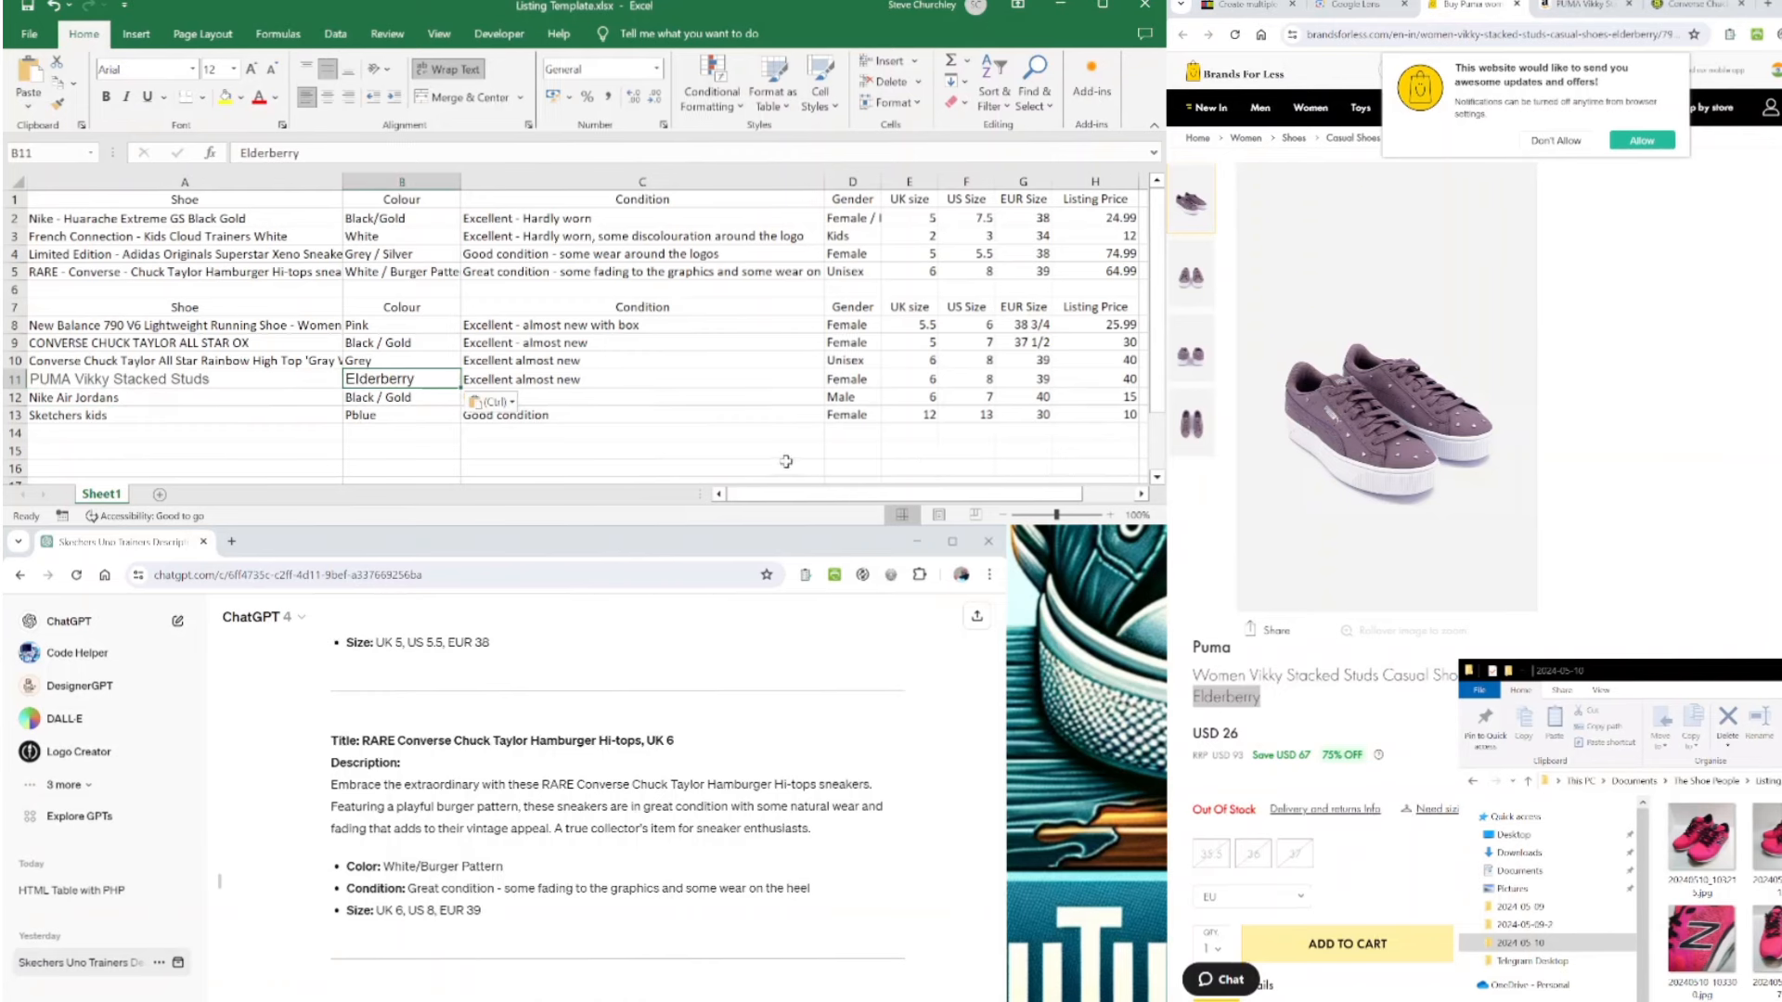
pyautogui.hotkey('ctrl', 'z')
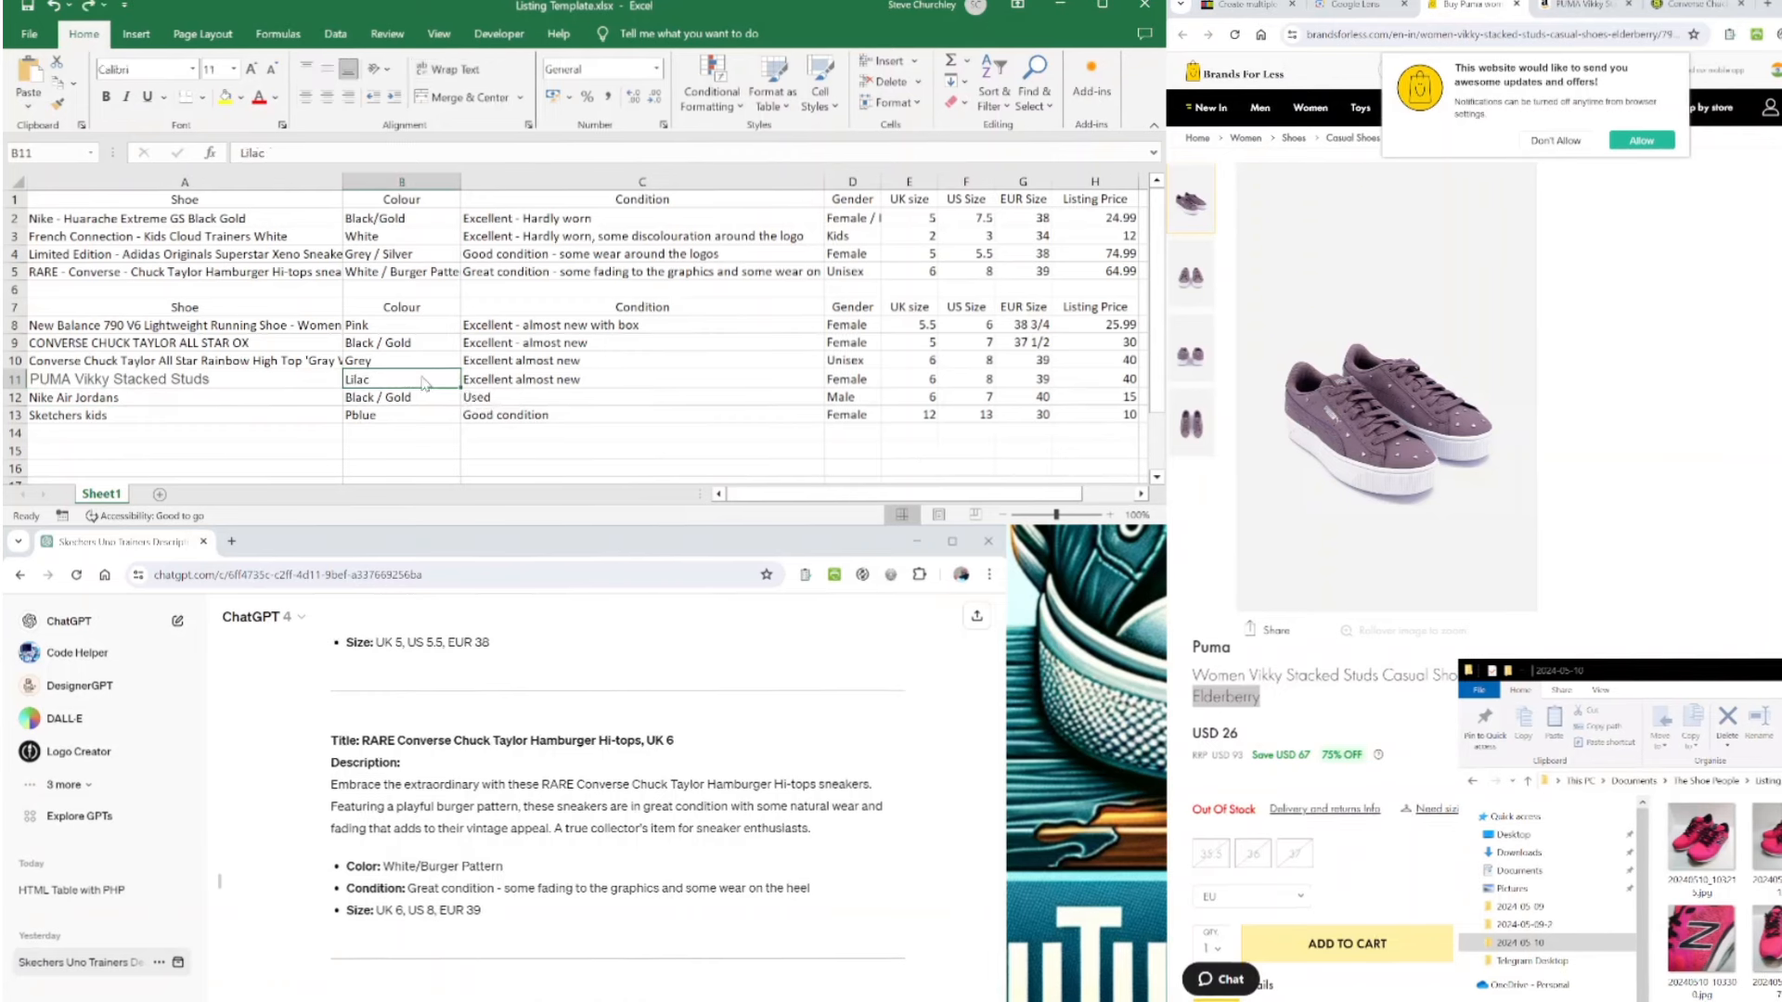
pyautogui.hotkey('ctrl', 'v')
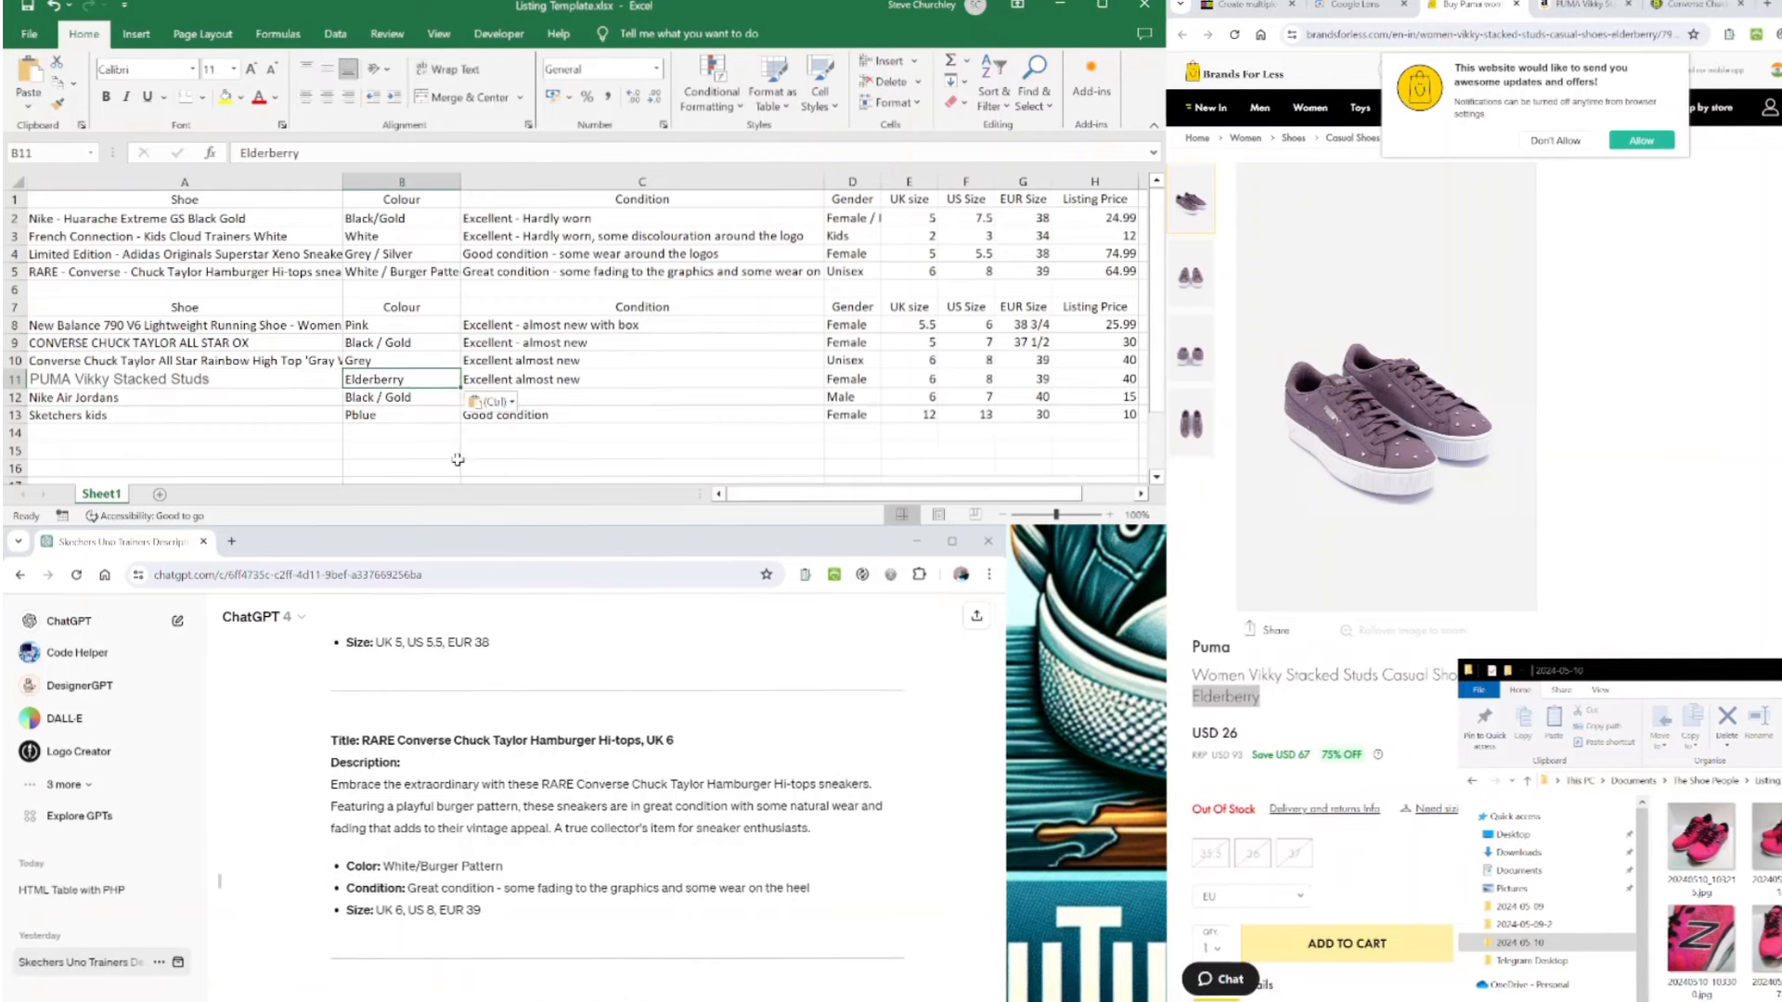
# - Return to the Lens results and run a new Google Lens image search with the black Nike Air Jordan photo
pyautogui.click(1631, 204)
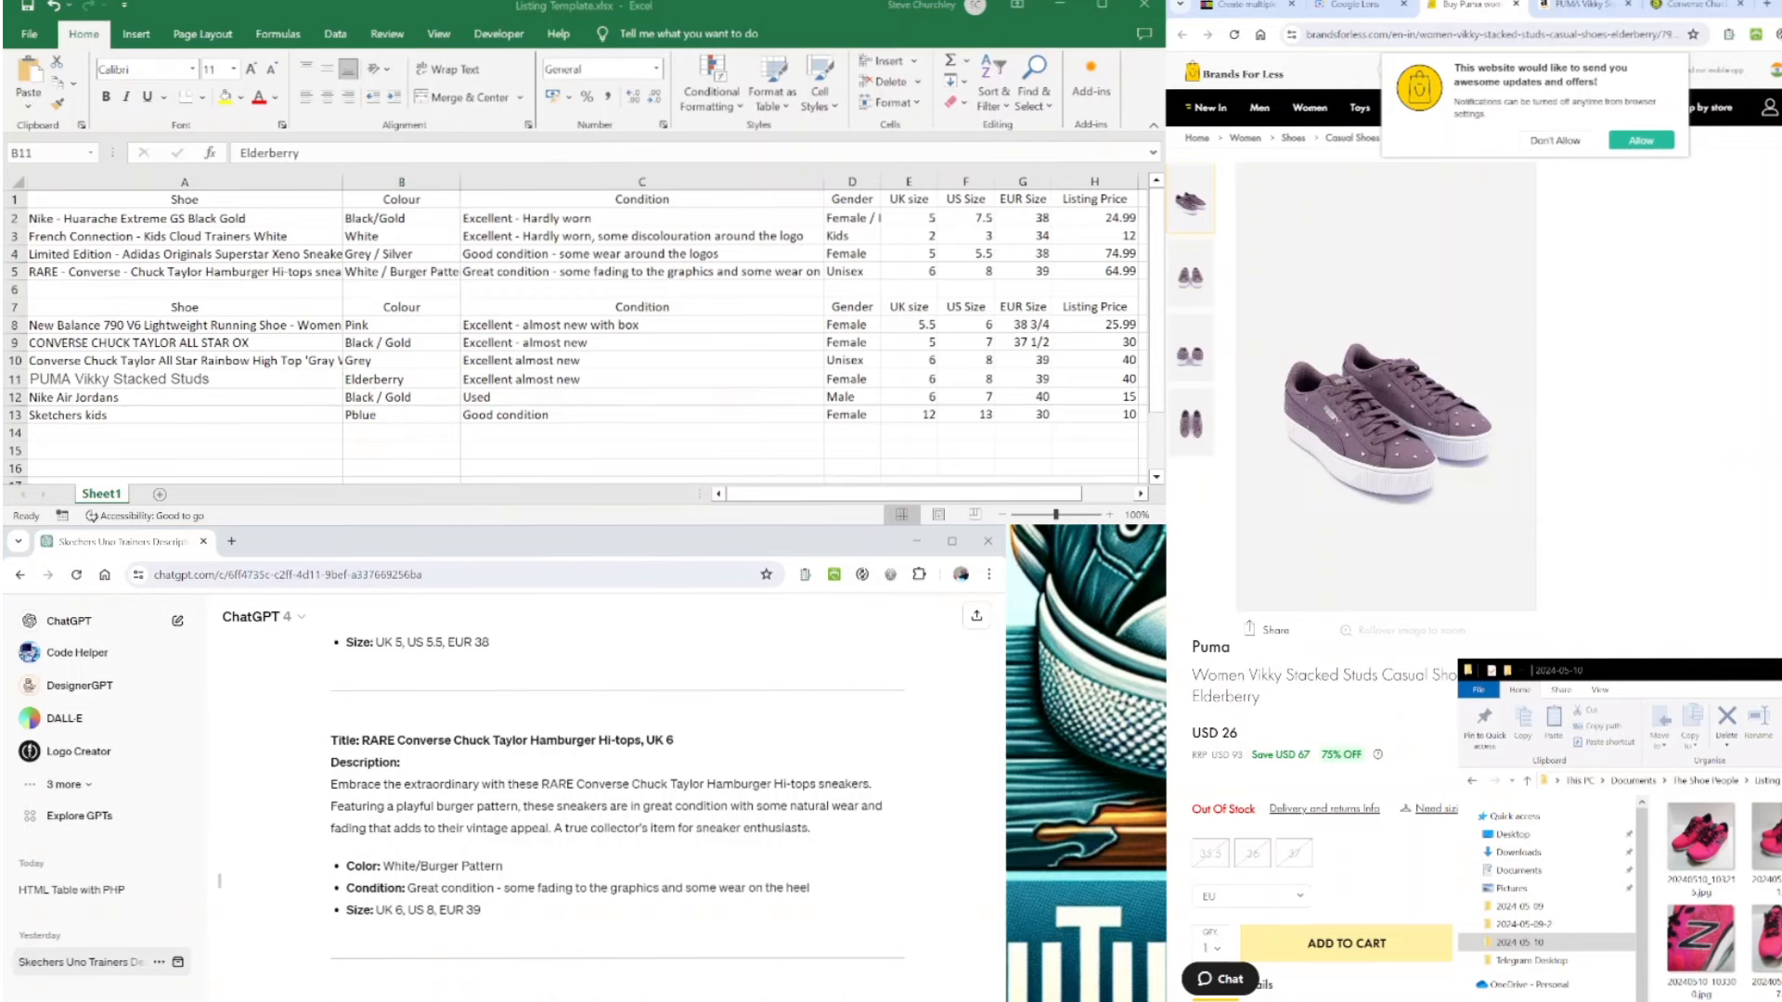
pyautogui.click(1356, 5)
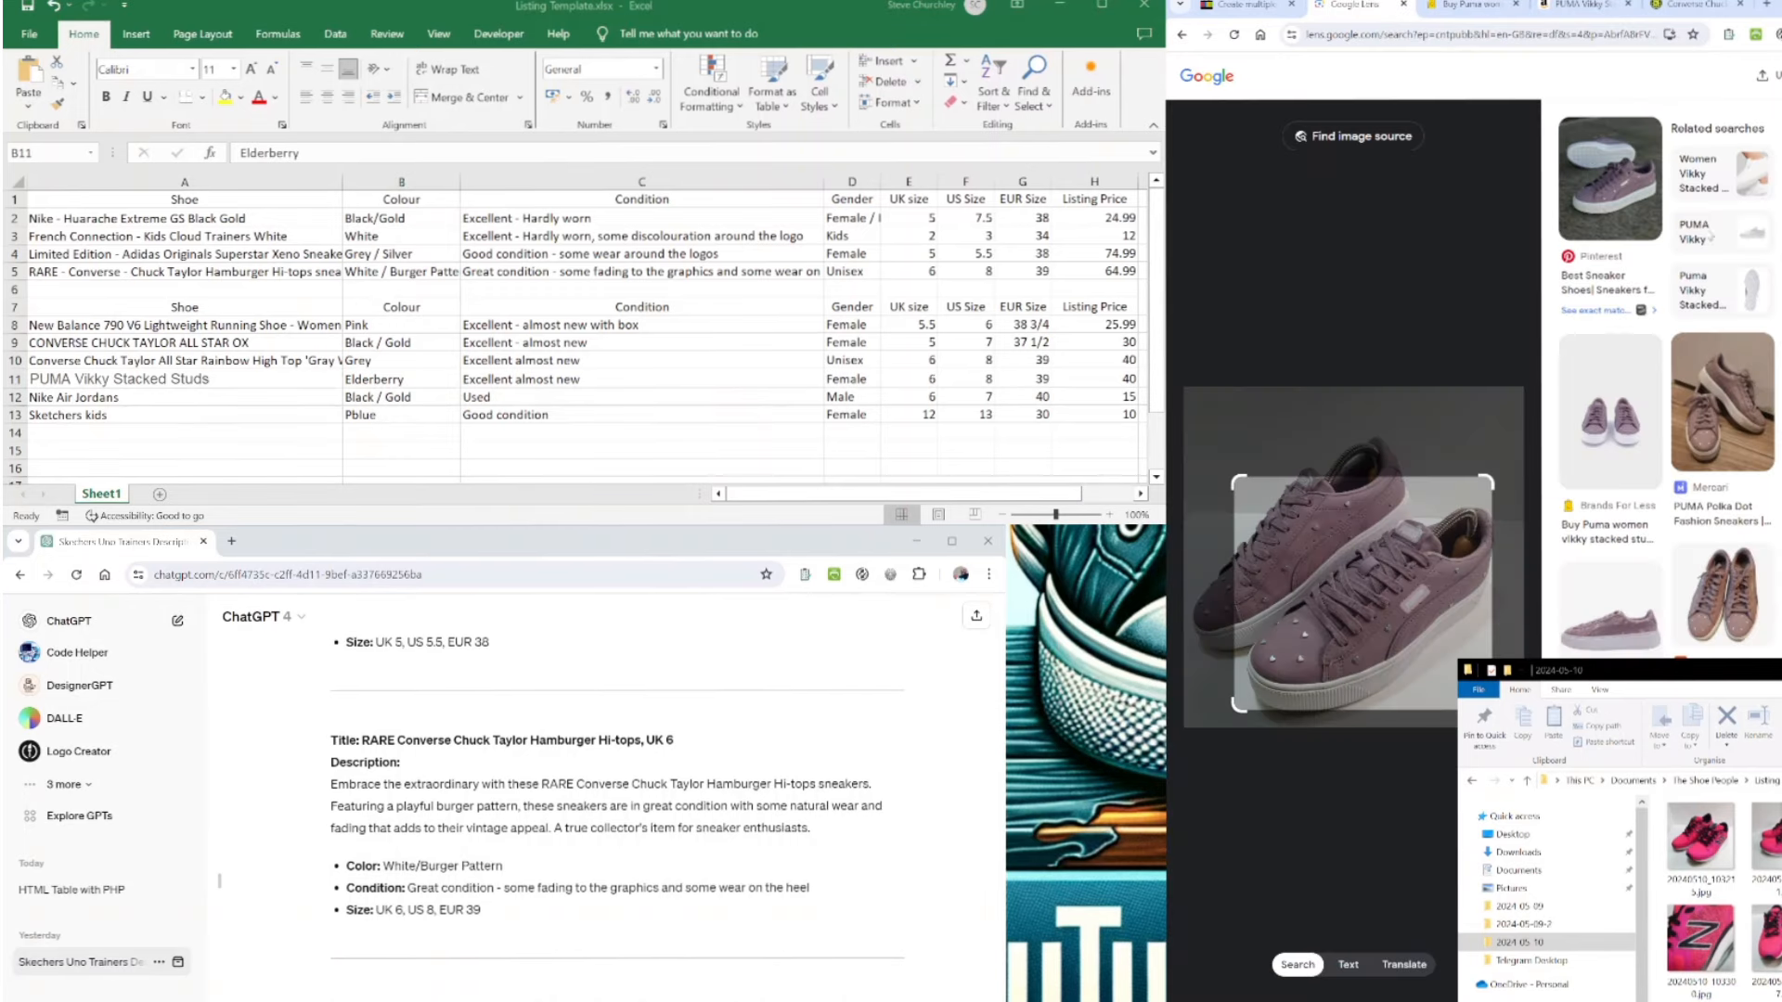
pyautogui.click(1181, 34)
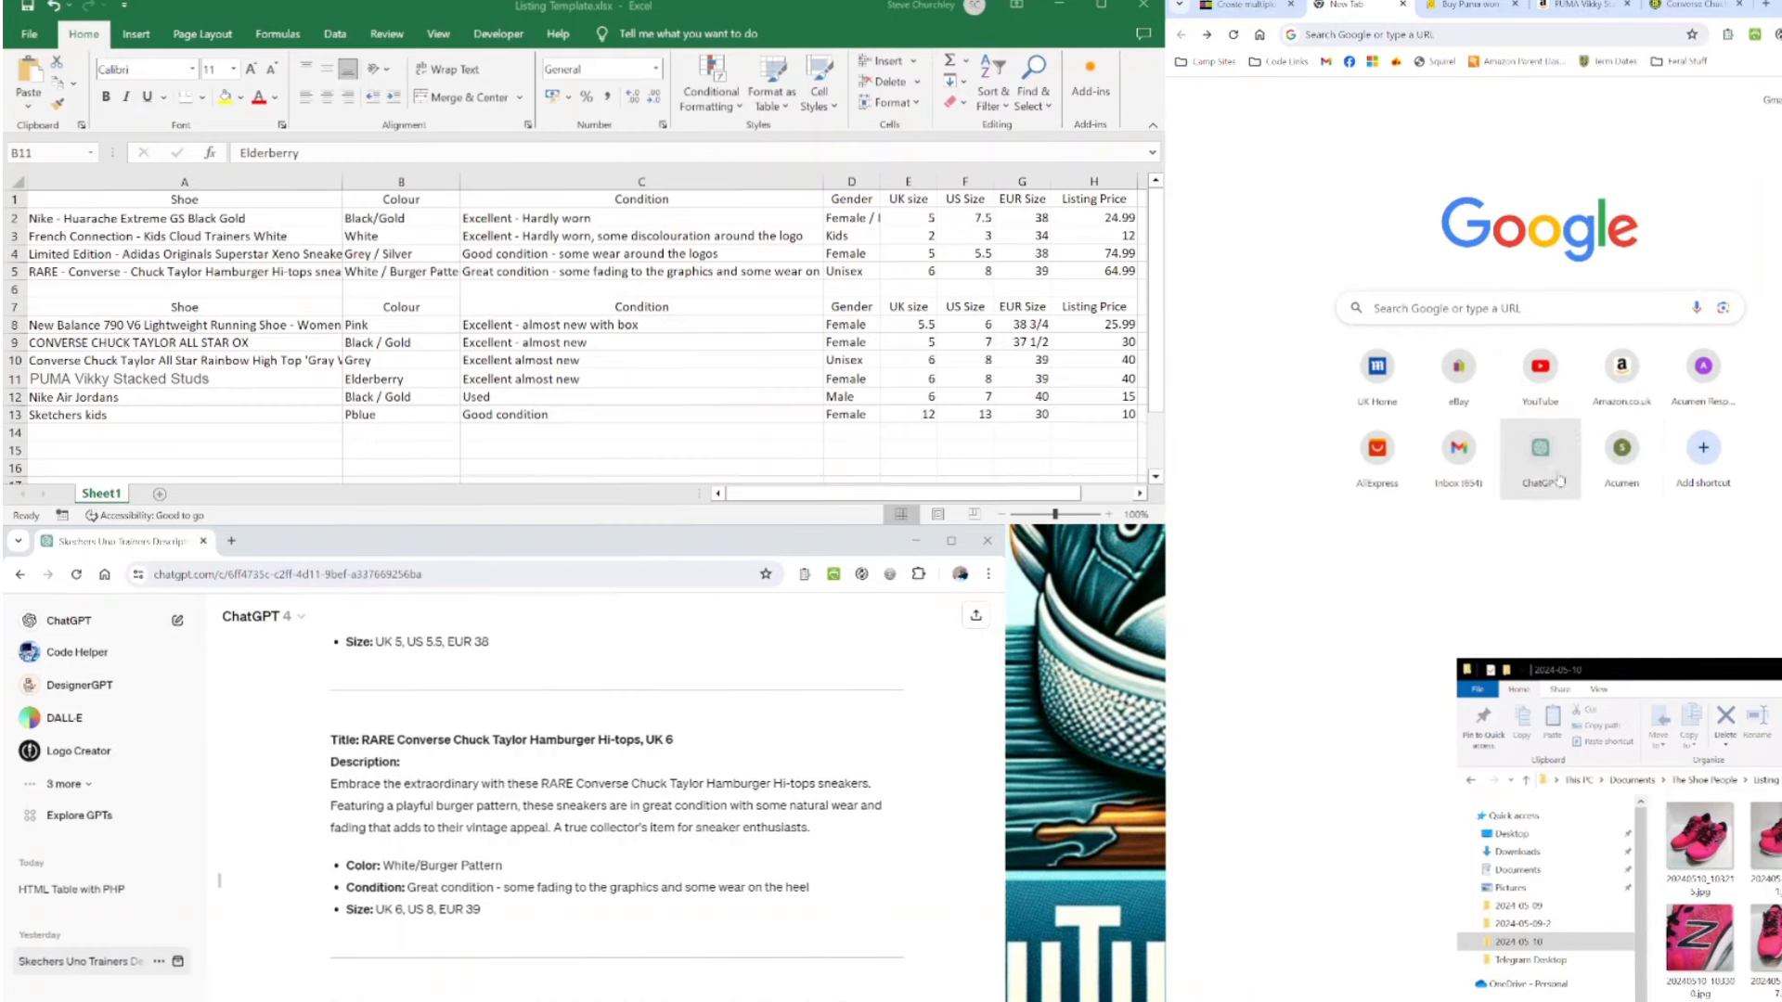
pyautogui.click(1723, 308)
pyautogui.click(1603, 422)
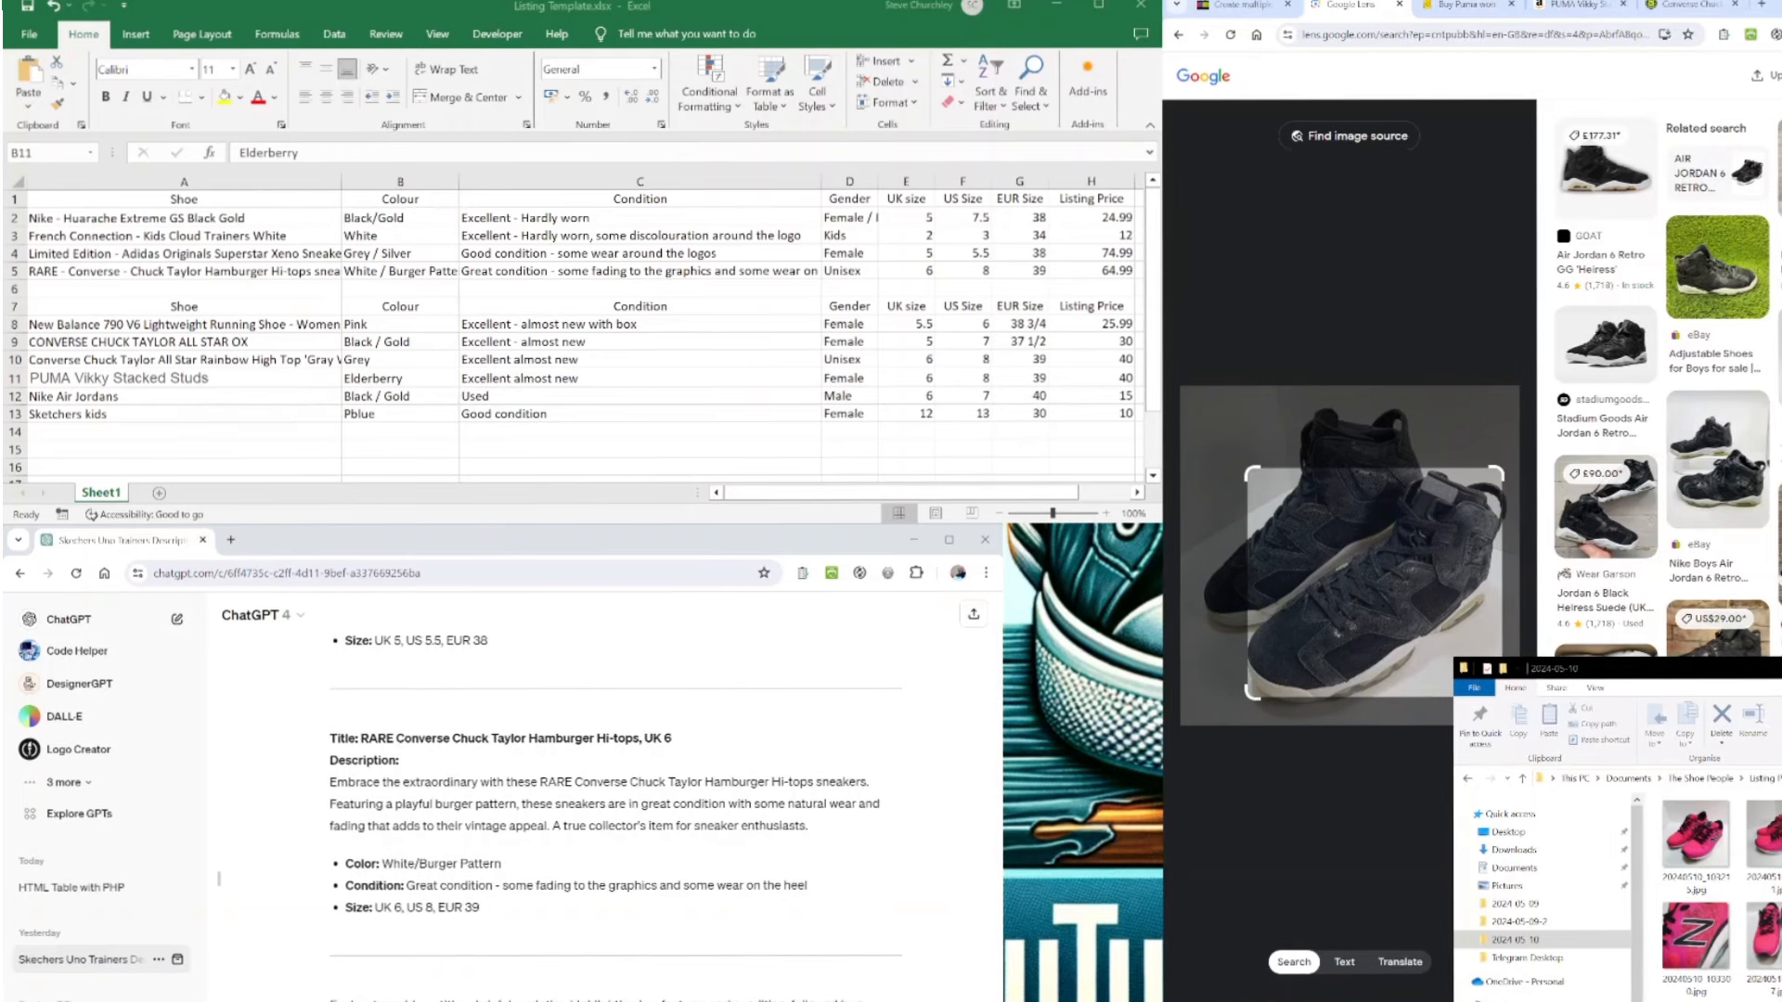
# - Replace the shoe name in cell A12 with the eBay match's title without the size, "Nike Air Jordan 6 'Retro Heiress Black Suede' (GS)"
pyautogui.click(1713, 473)
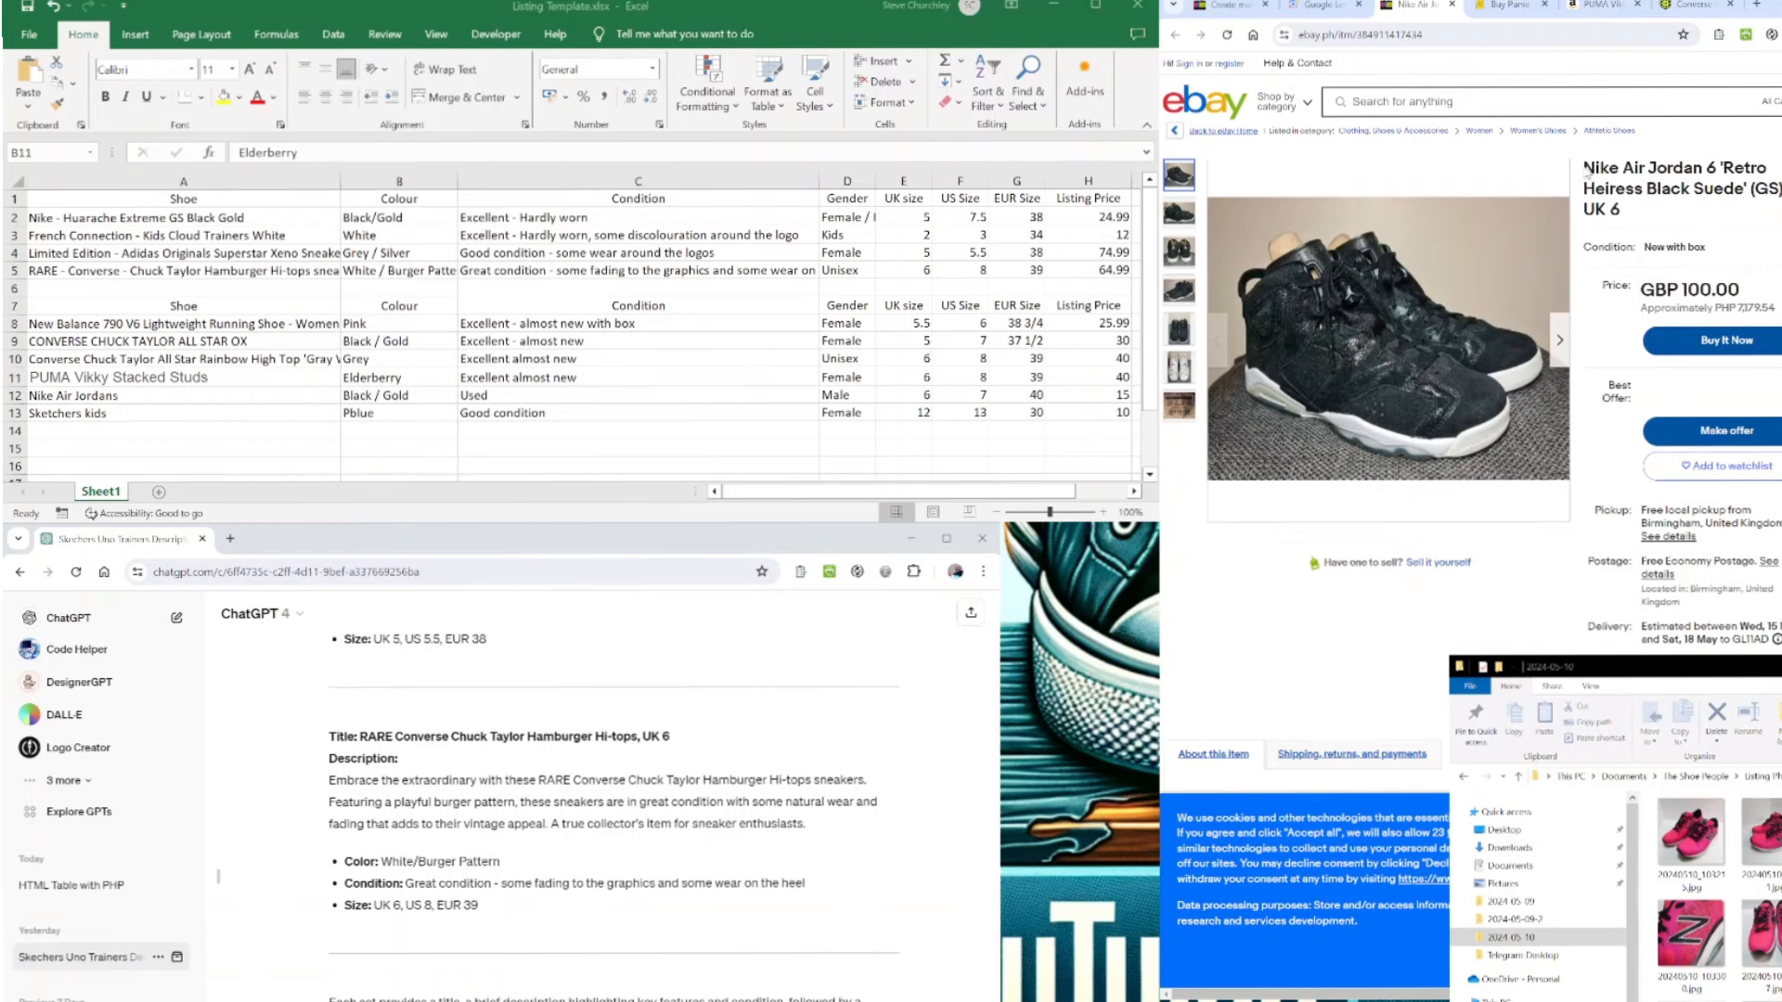
pyautogui.moveTo(1586, 172); pyautogui.dragTo(1775, 211)
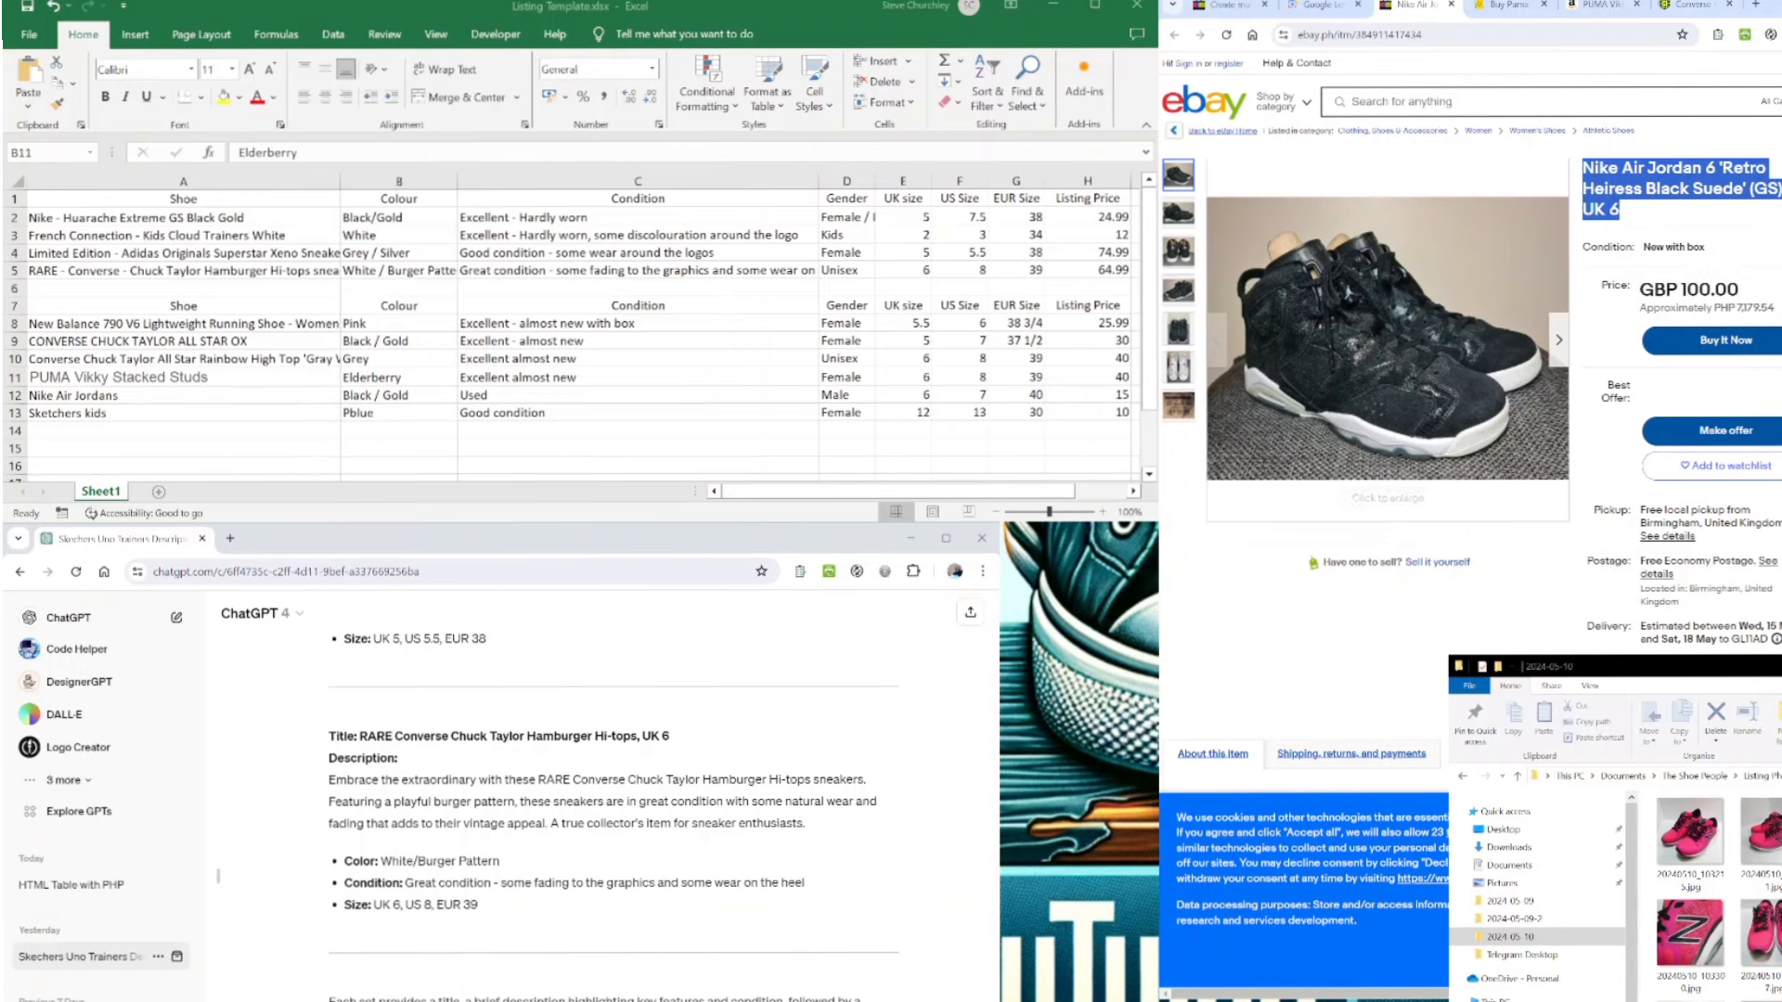
pyautogui.click(148, 394)
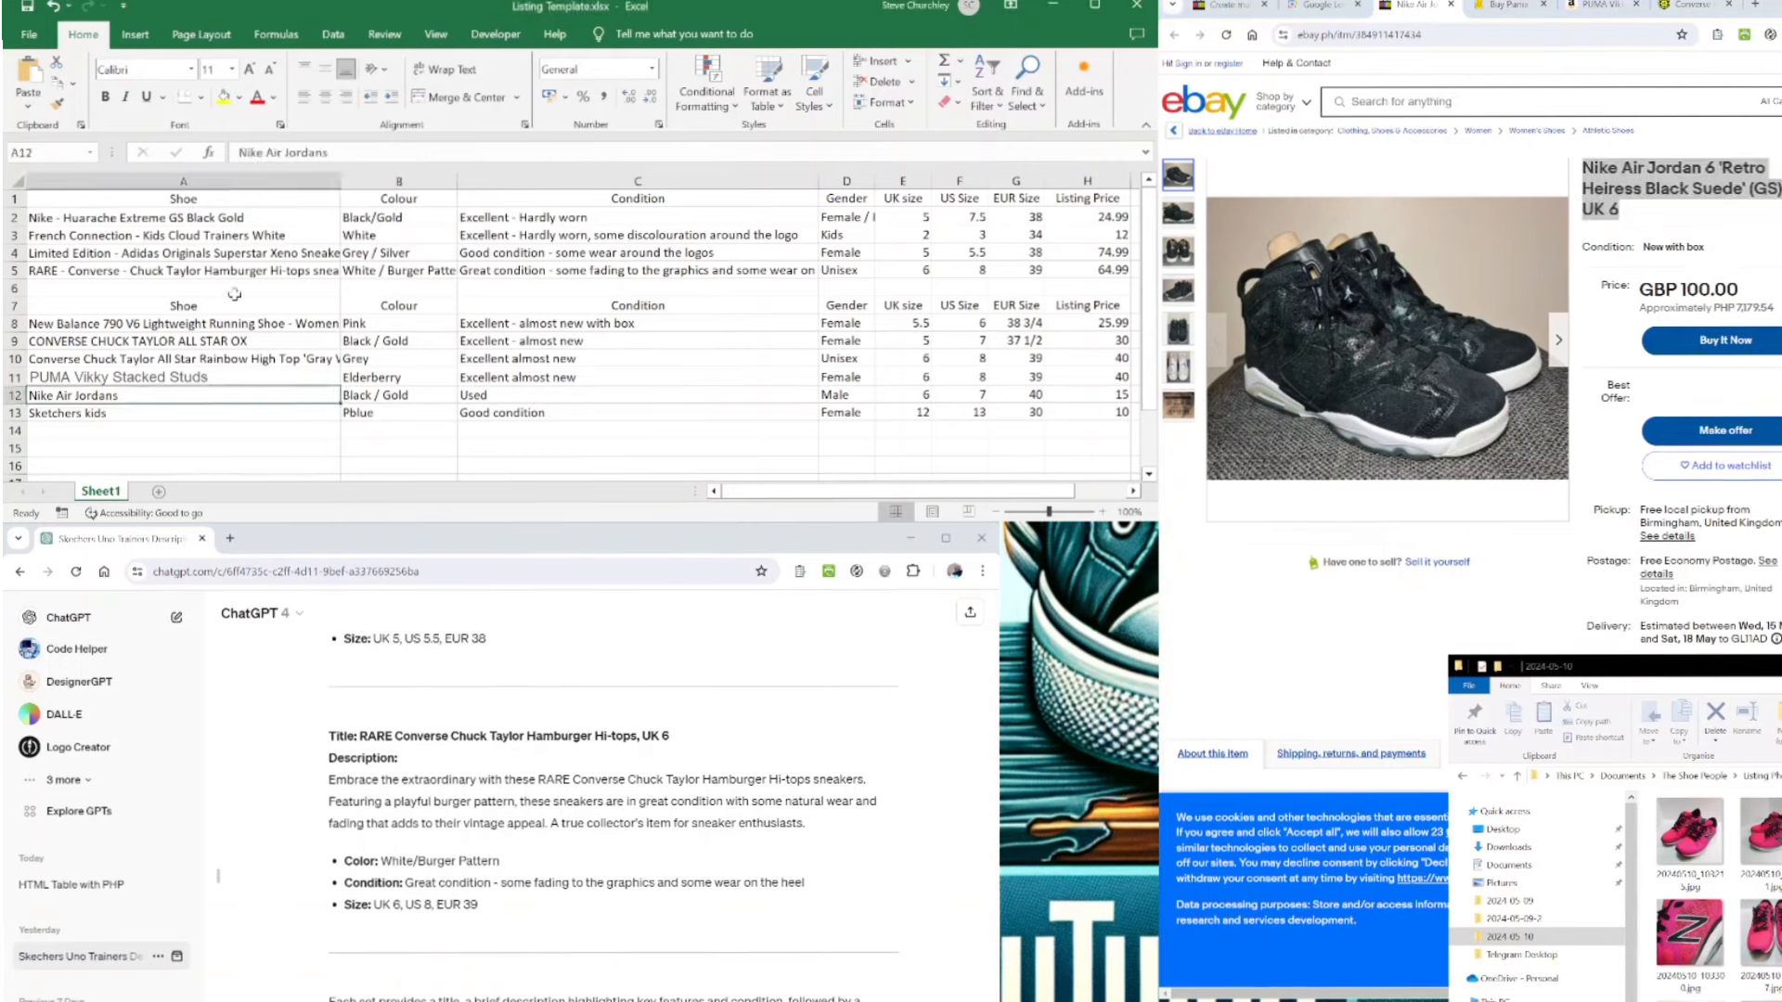
pyautogui.moveTo(336, 152); pyautogui.dragTo(245, 179)
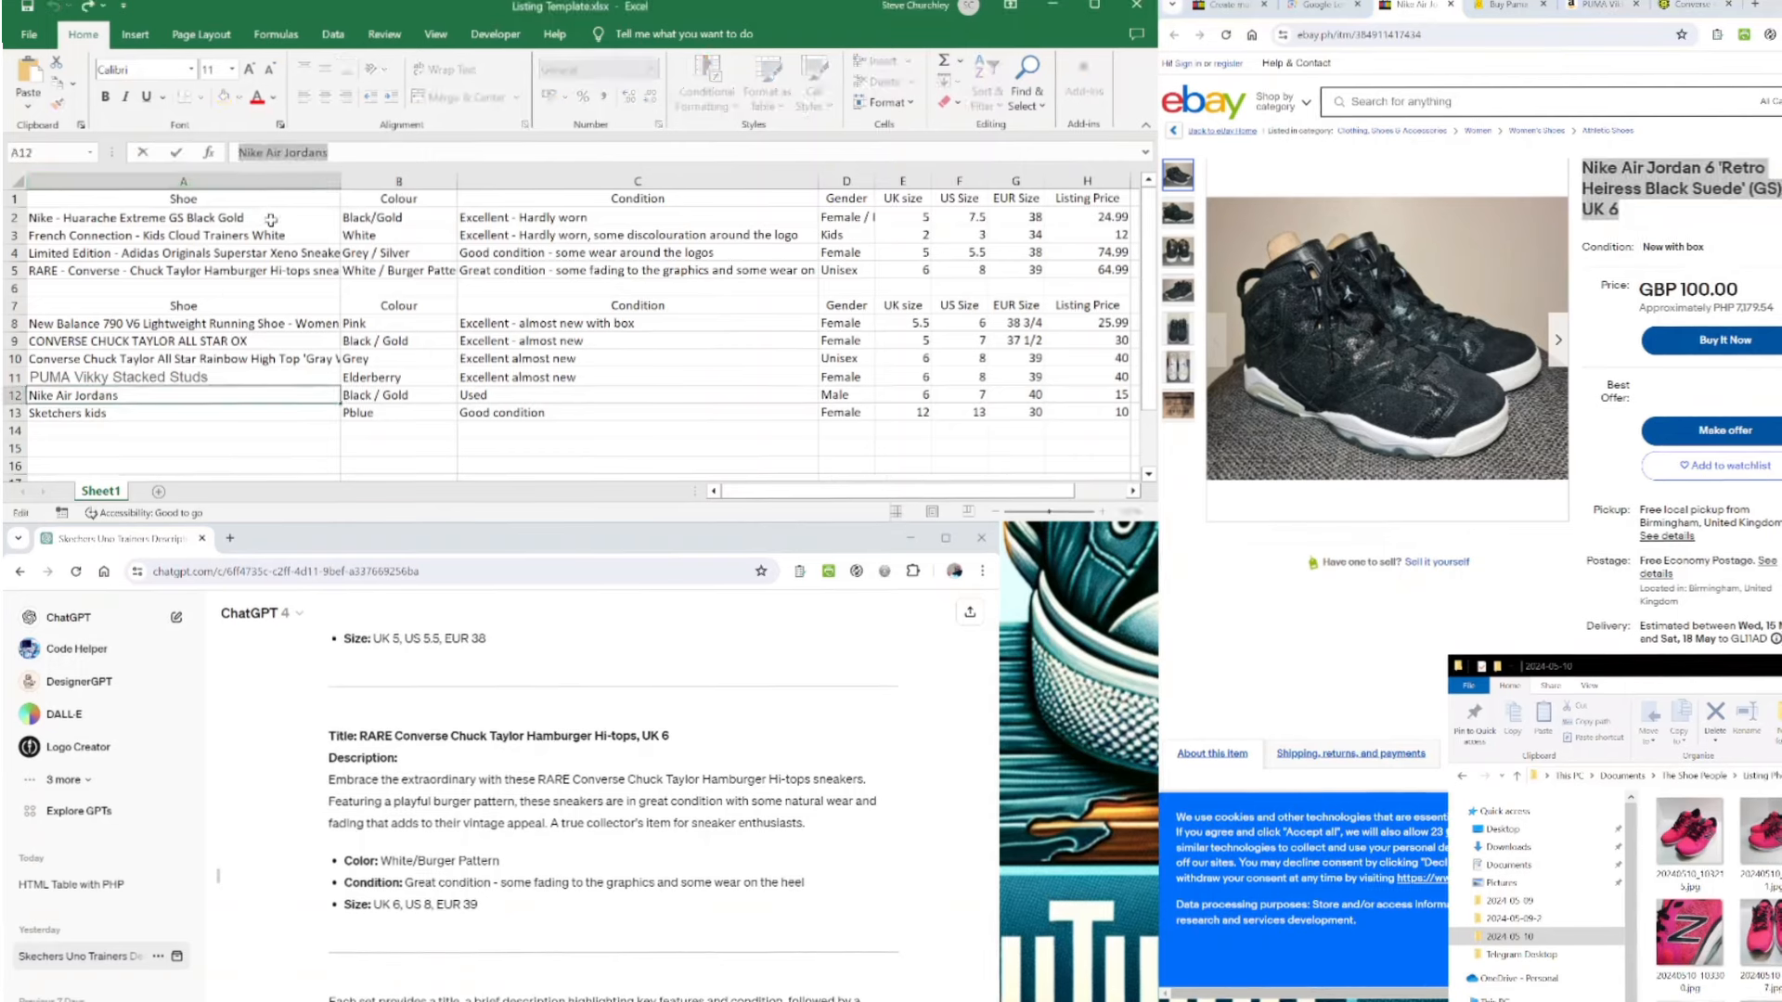
pyautogui.write("Nike Air Jordan 6 'Retro Heiress Black Suede' (GS) - UK 6")
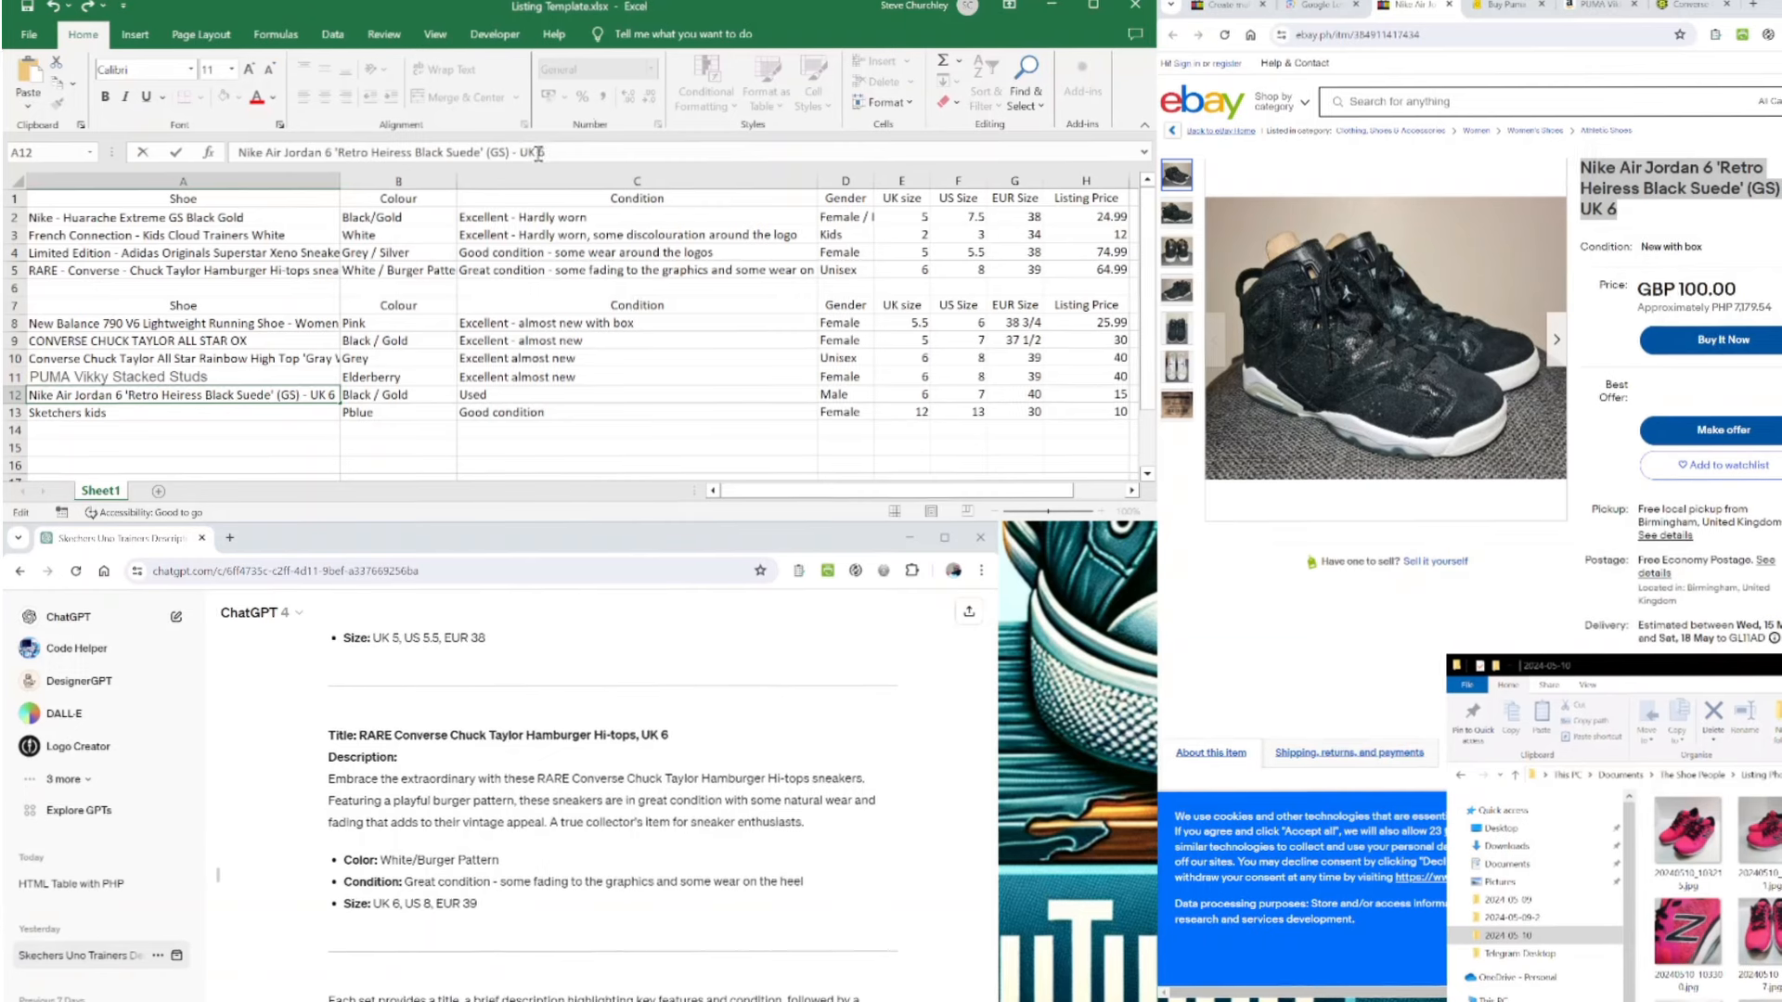
pyautogui.moveTo(540, 153); pyautogui.dragTo(510, 153)
pyautogui.press('BackSpace')
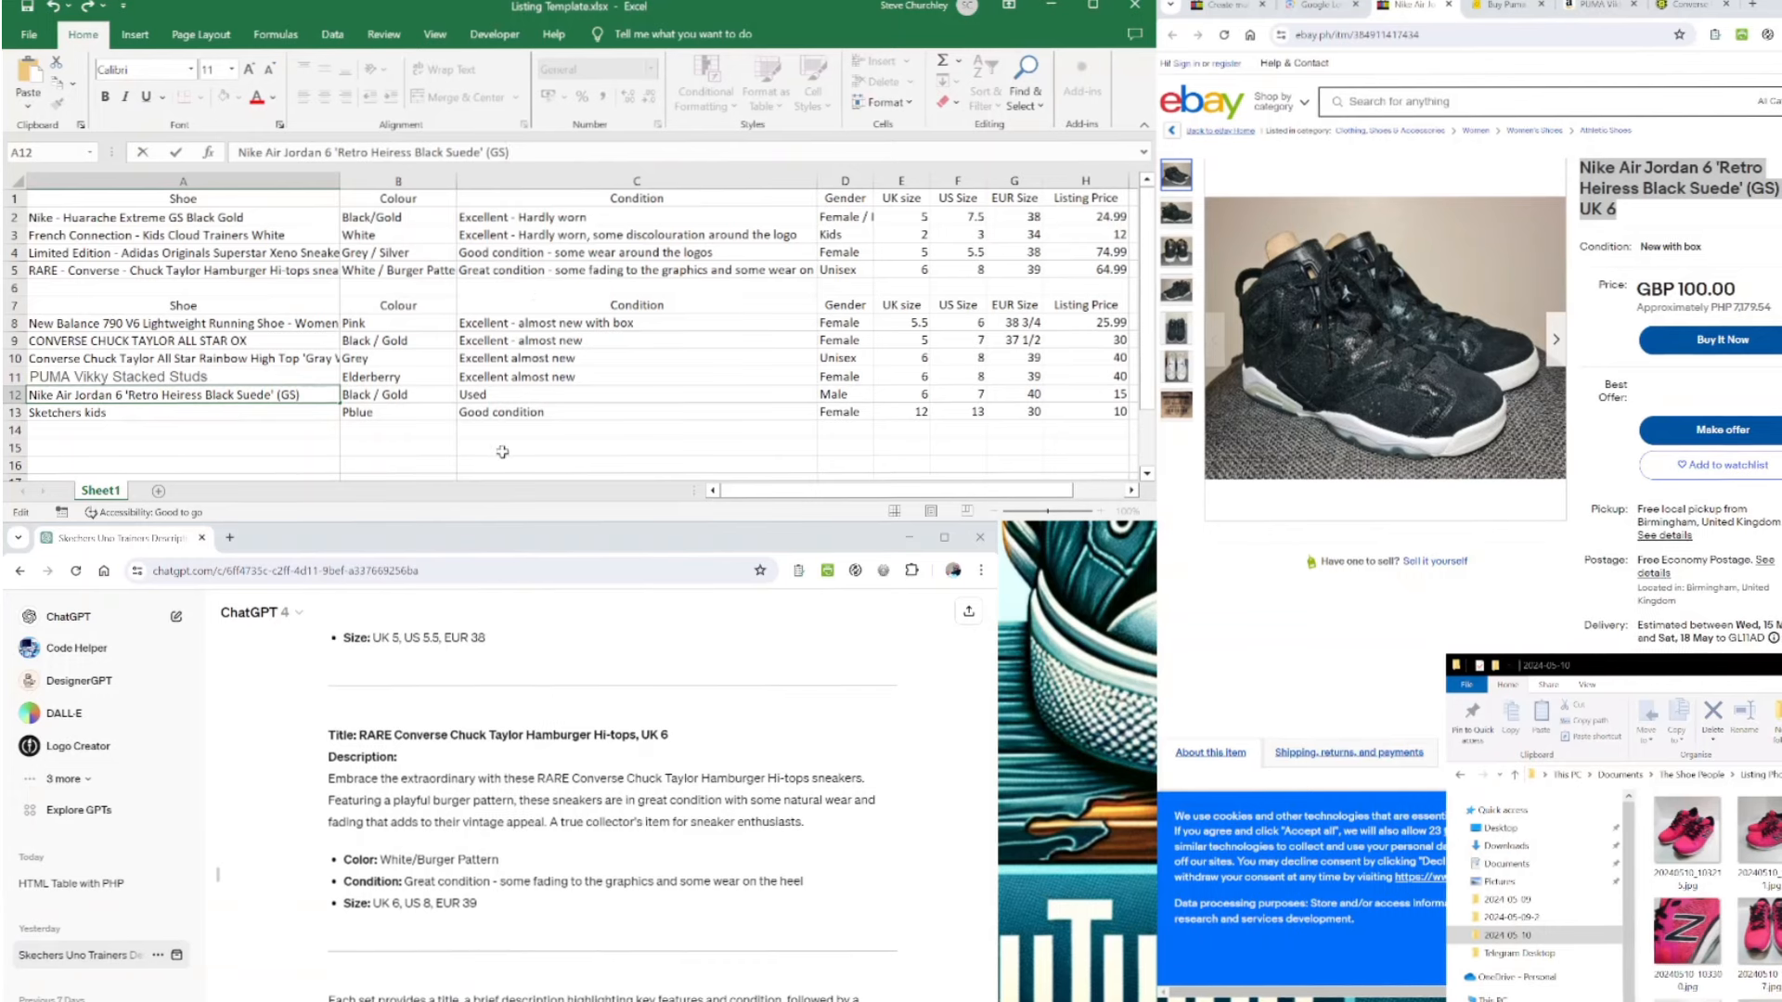
pyautogui.press('Return')
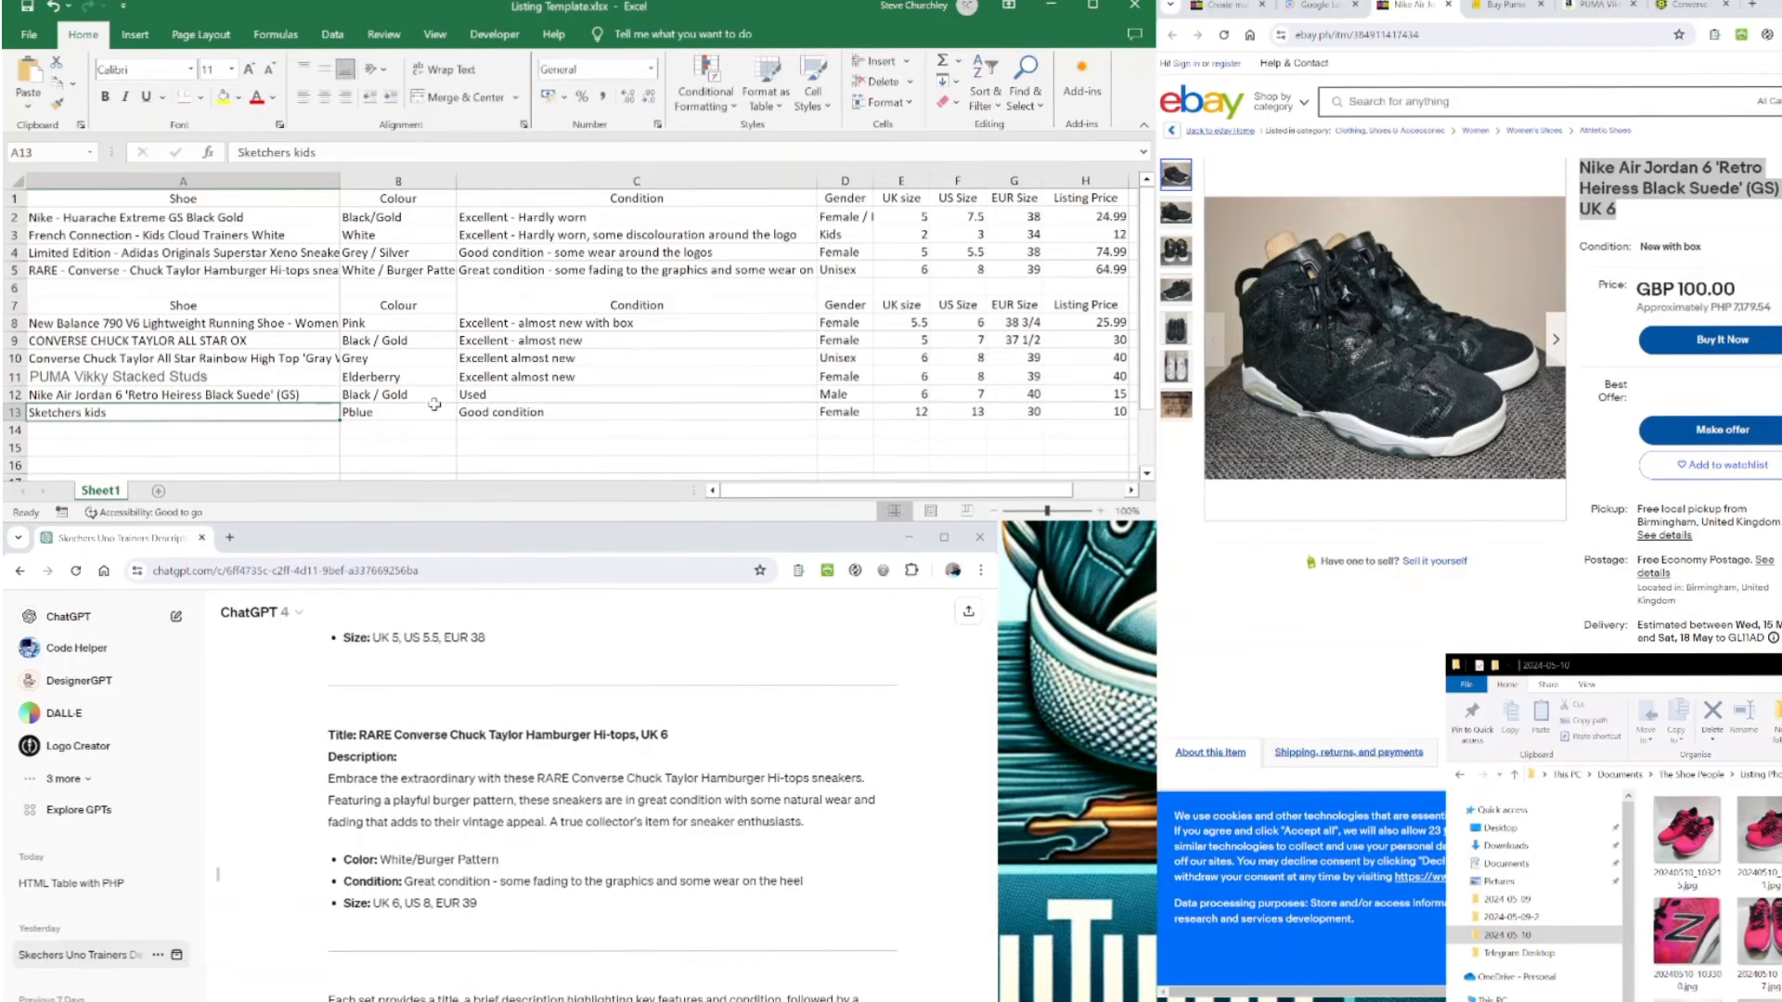
# - Shorten the Nike Air Jordan's colour in cell B12 to "Black"
pyautogui.click(422, 395)
pyautogui.moveTo(336, 153); pyautogui.dragTo(277, 153)
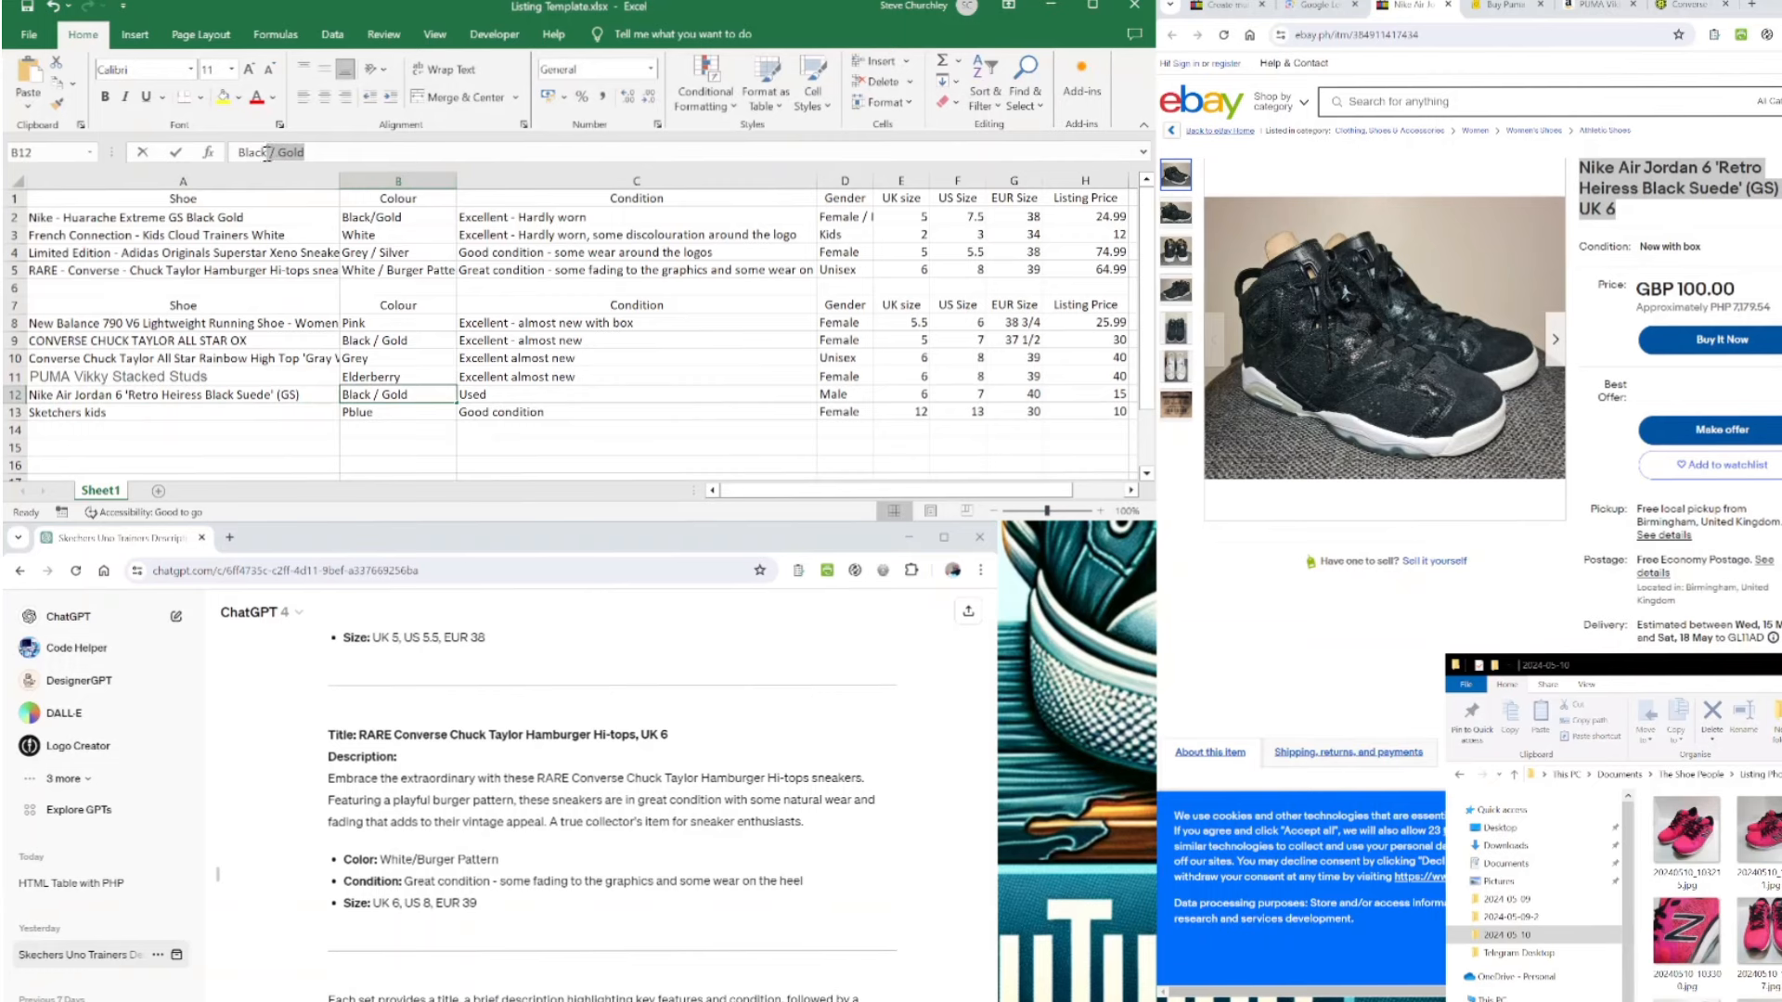
pyautogui.press('BackSpace')
pyautogui.press('BackSpace')
pyautogui.press('BackSpace')
pyautogui.press('BackSpace')
pyautogui.press('Return')
# - Compare the Nike row's condition and gender with the eBay listing's item specifics and seller description
pyautogui.click(641, 405)
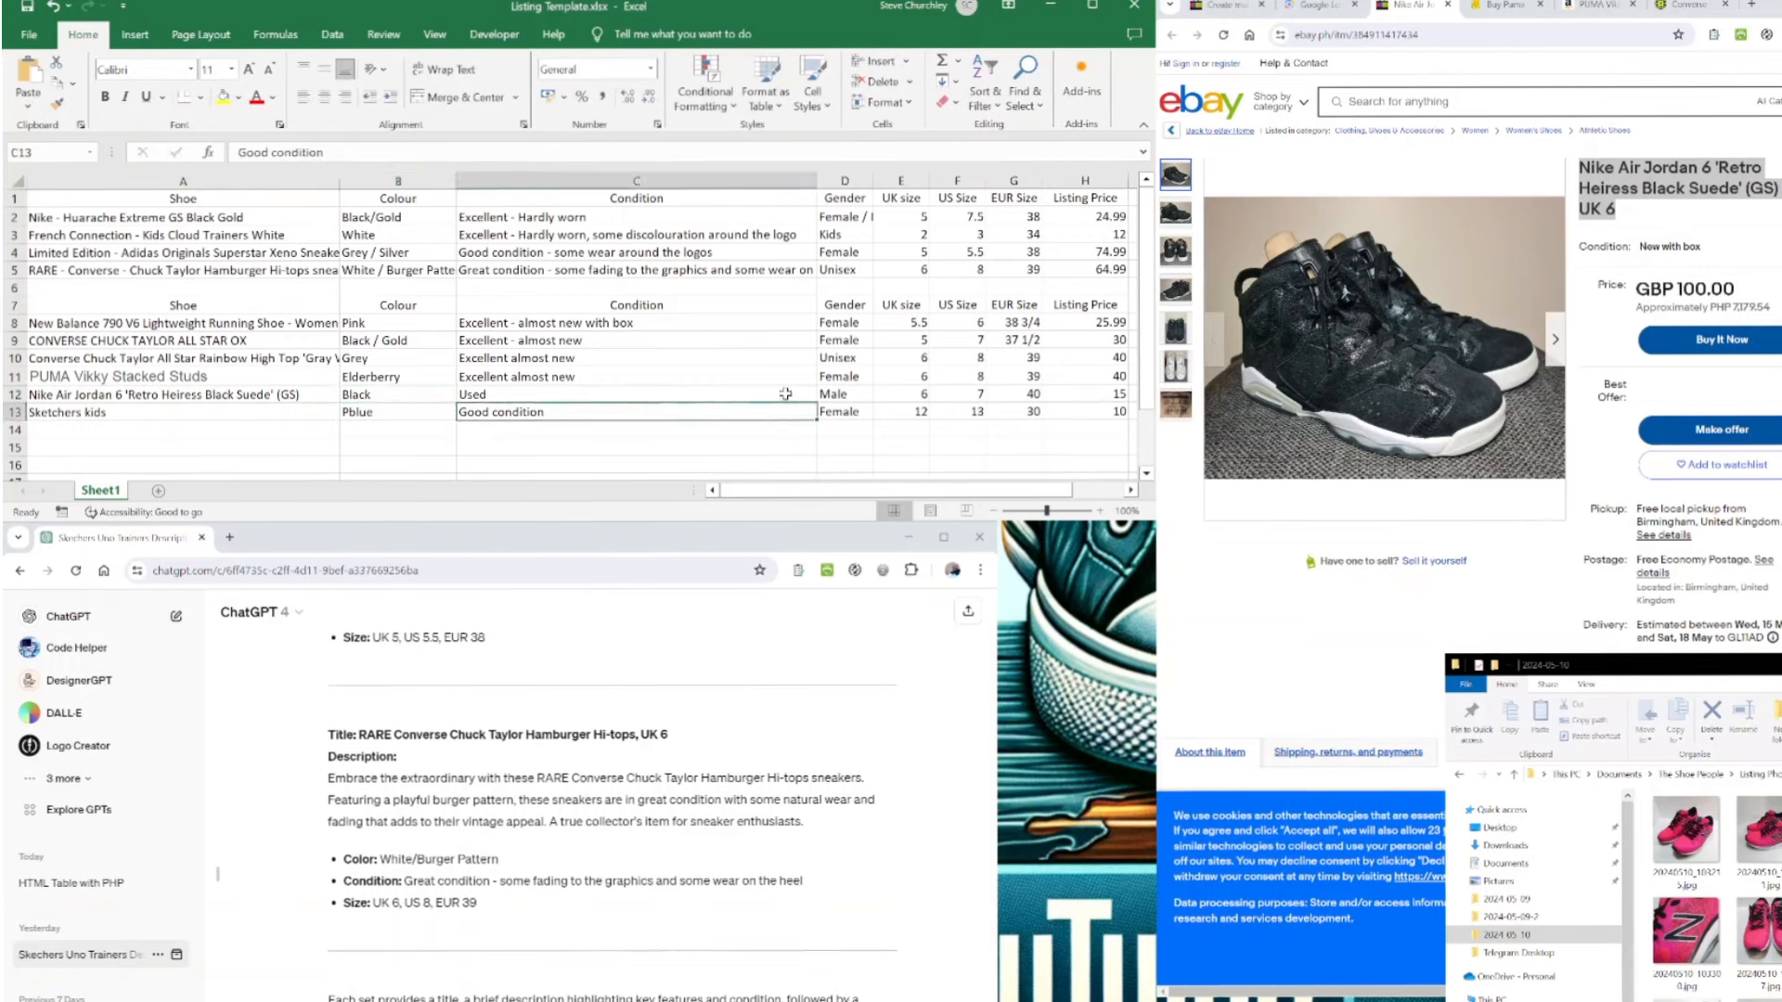
pyautogui.moveTo(779, 395); pyautogui.dragTo(840, 395)
pyautogui.click(864, 391)
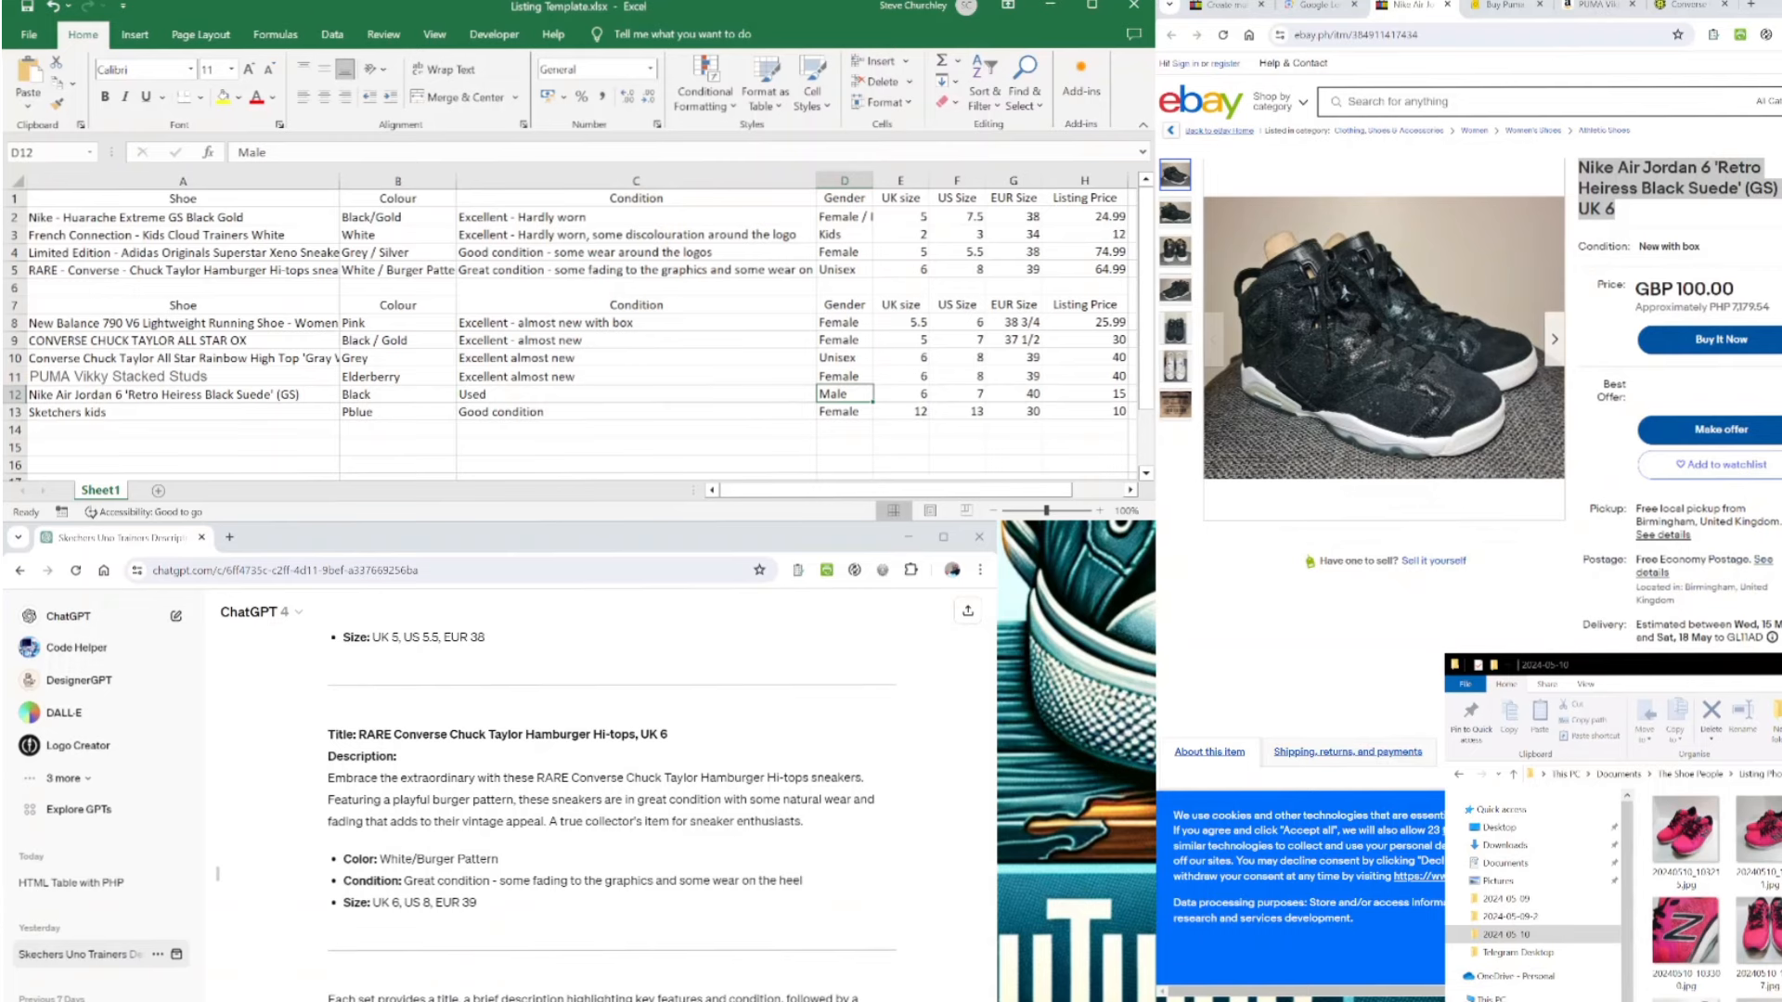
pyautogui.scroll(-5, 1470, 418)
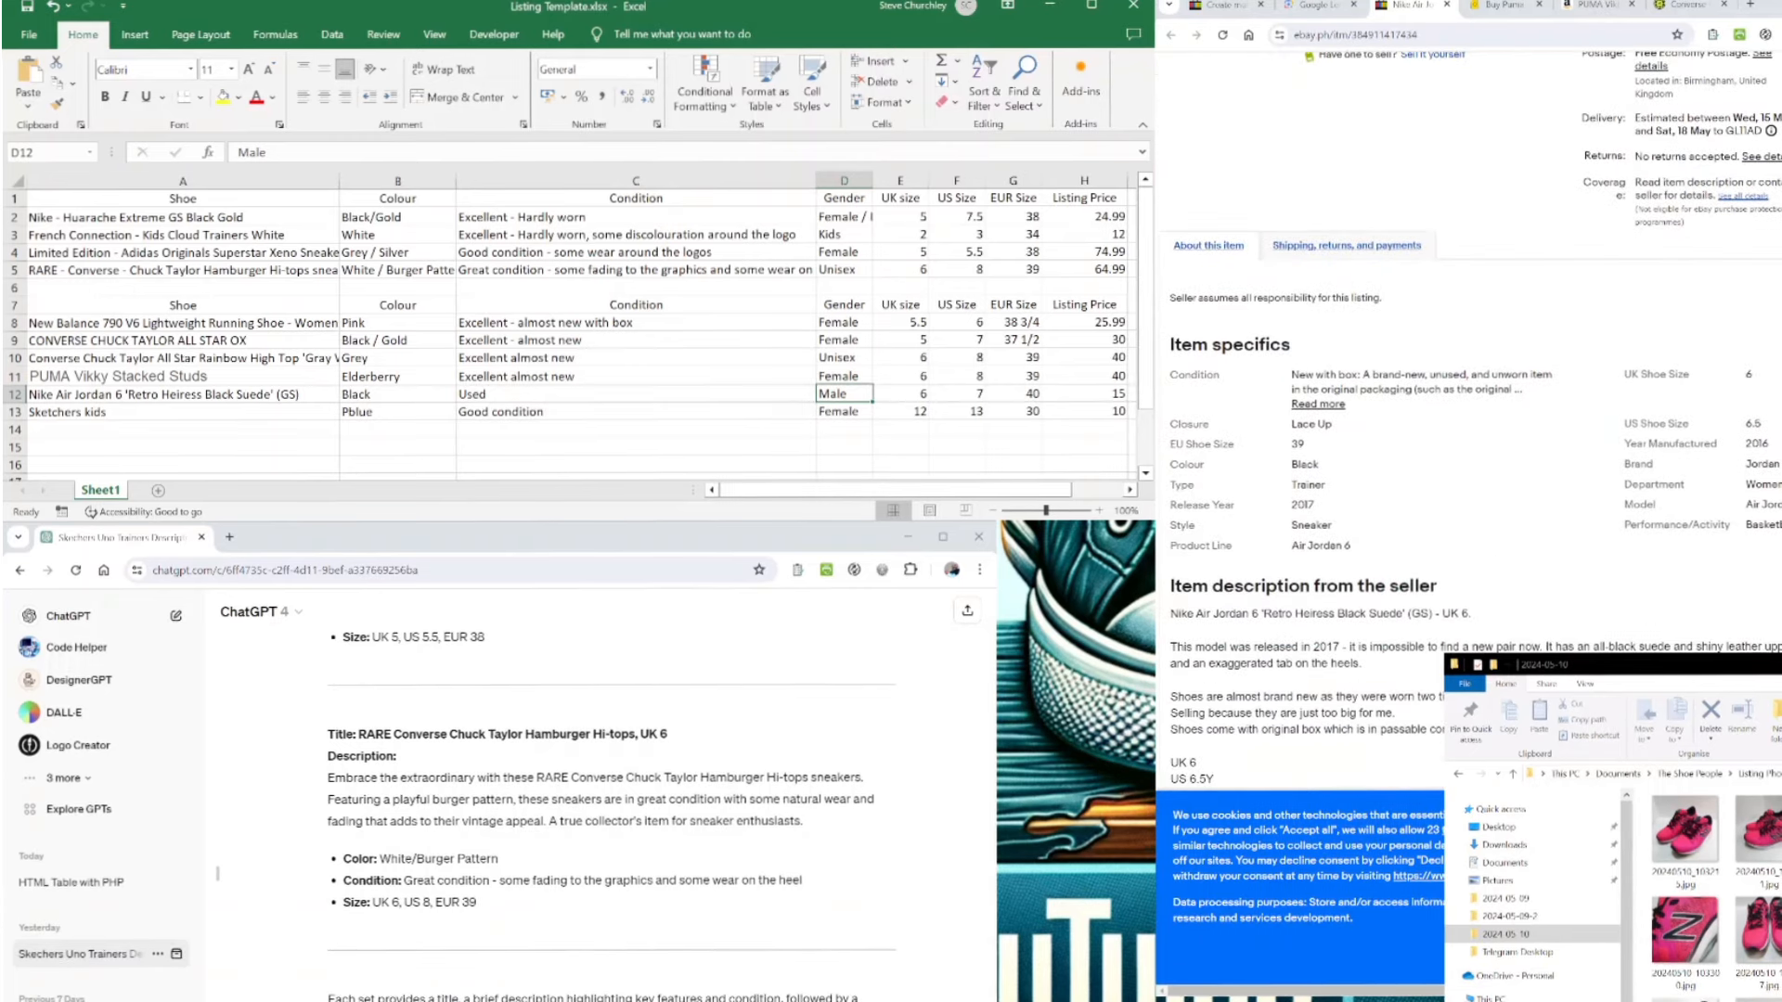
pyautogui.scroll(-1, 1470, 418)
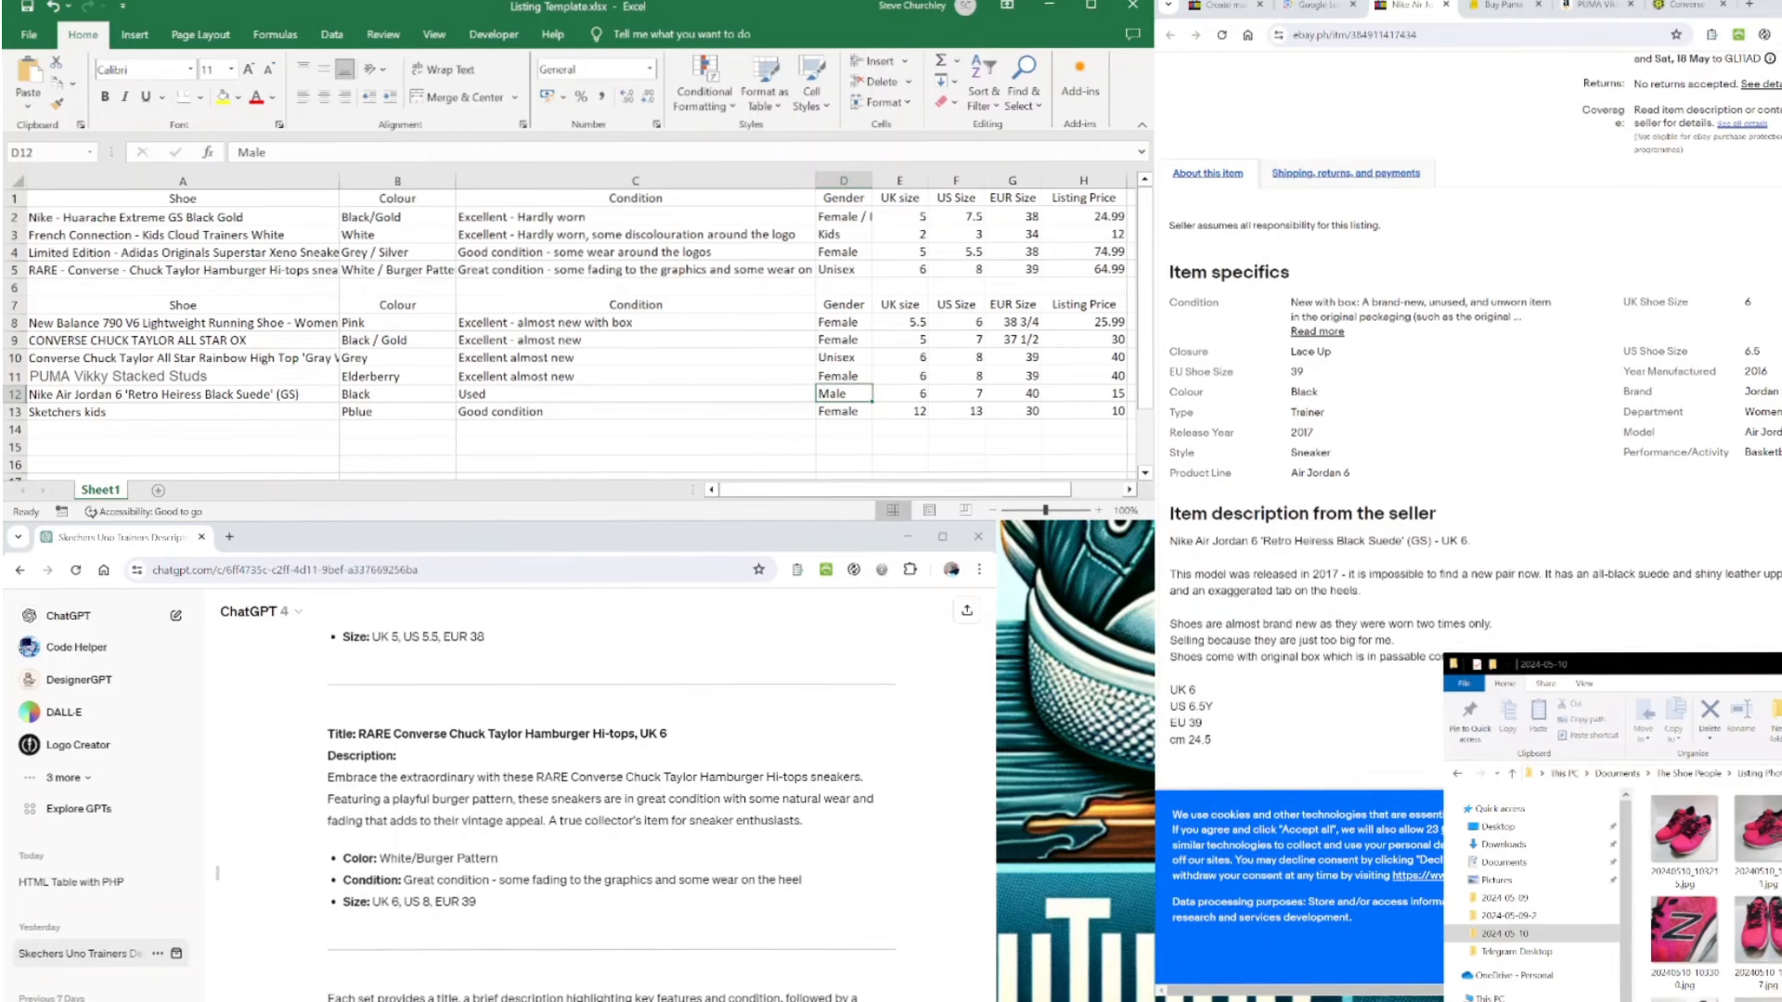
pyautogui.scroll(-1, 1470, 418)
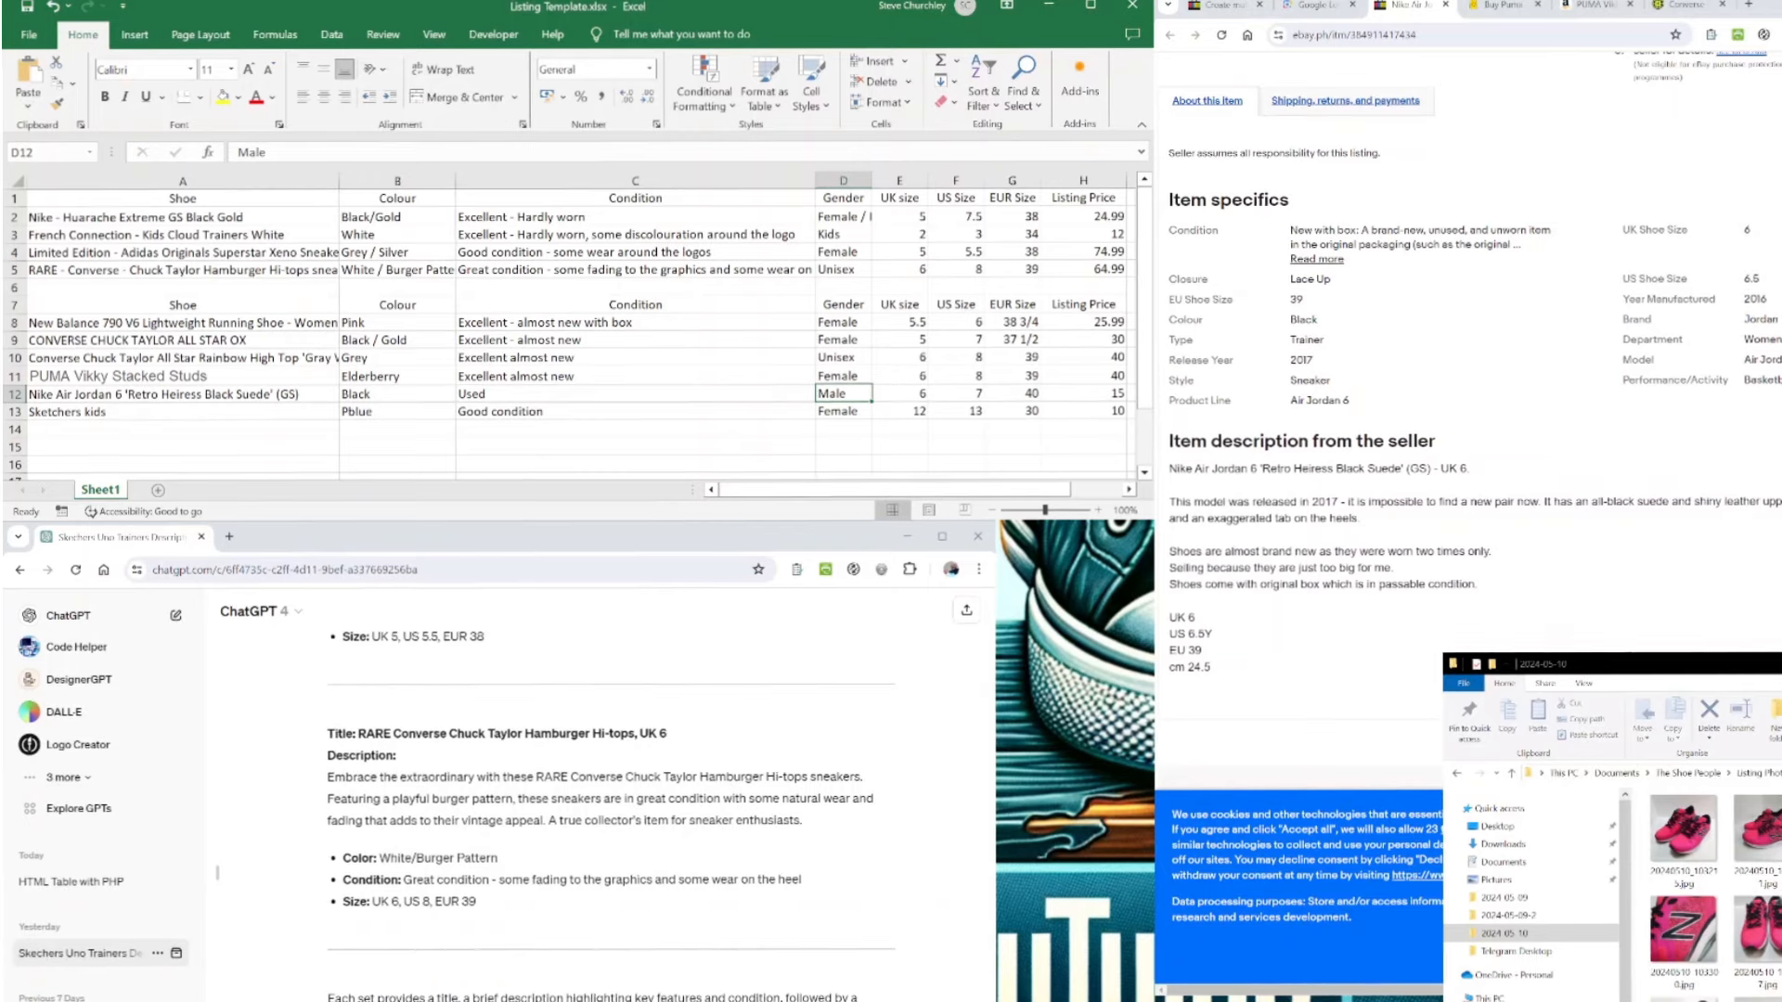
pyautogui.scroll(-1, 1470, 418)
pyautogui.scroll(10, 1469, 417)
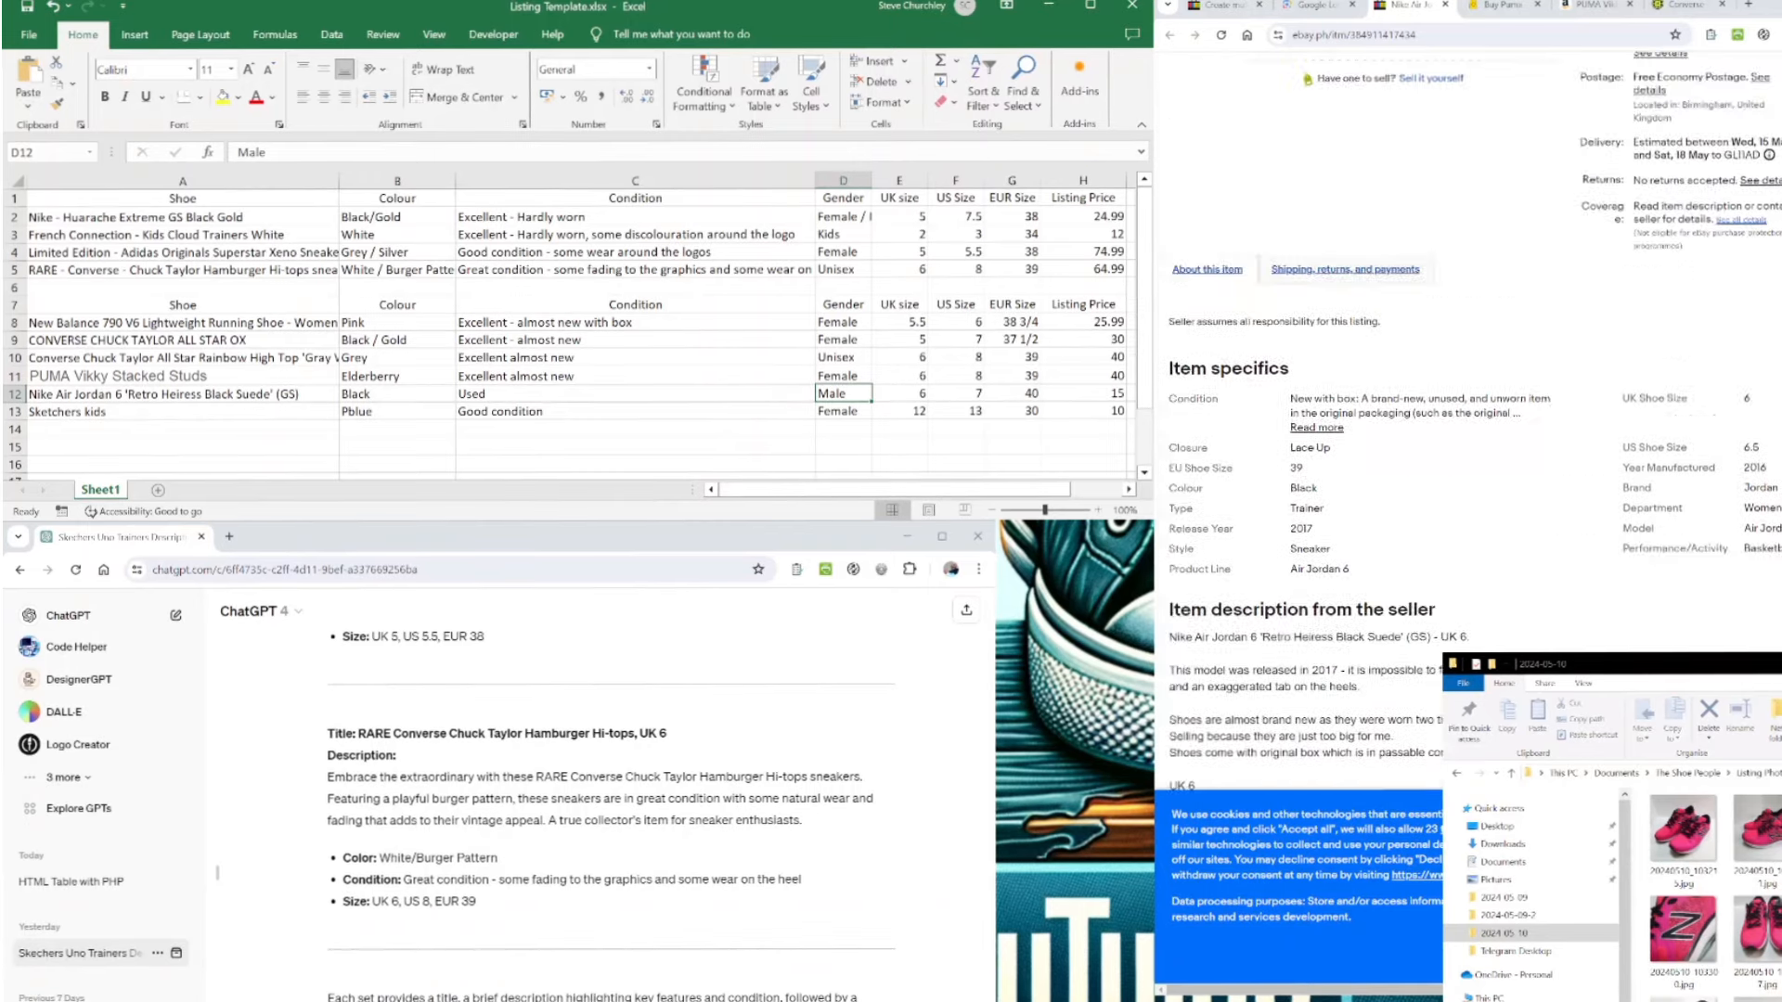
pyautogui.scroll(-8, 1470, 417)
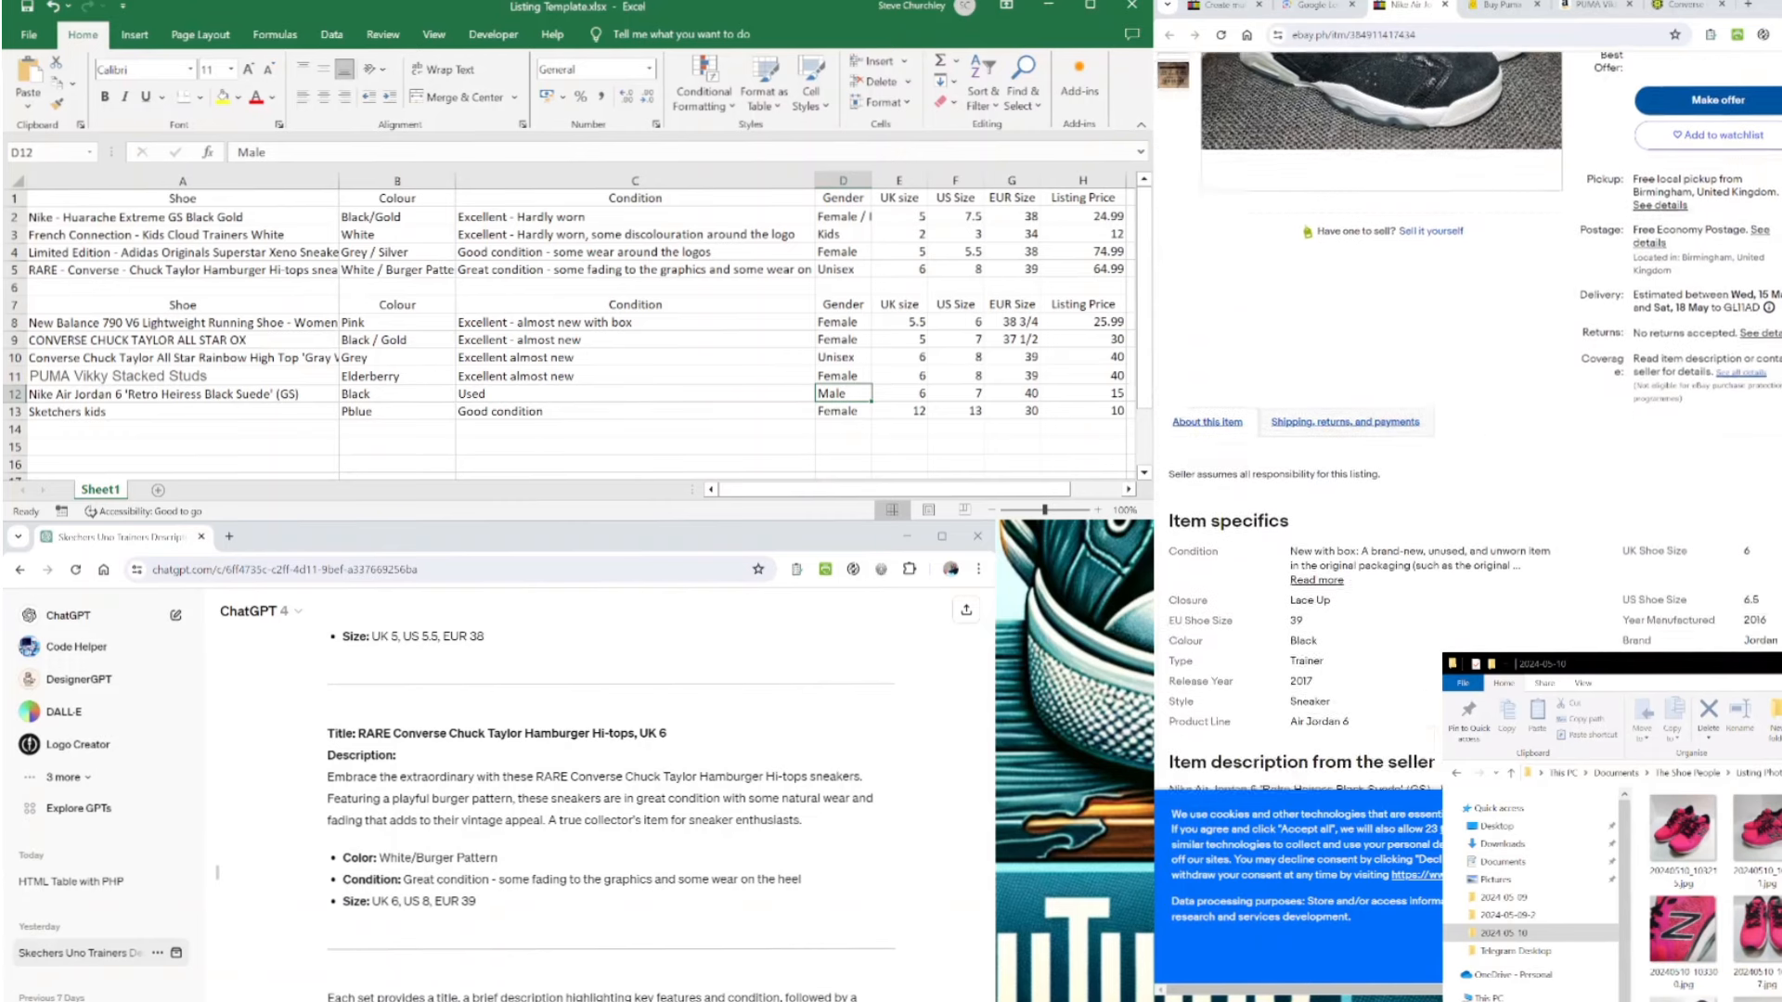
pyautogui.scroll(-1, 1470, 418)
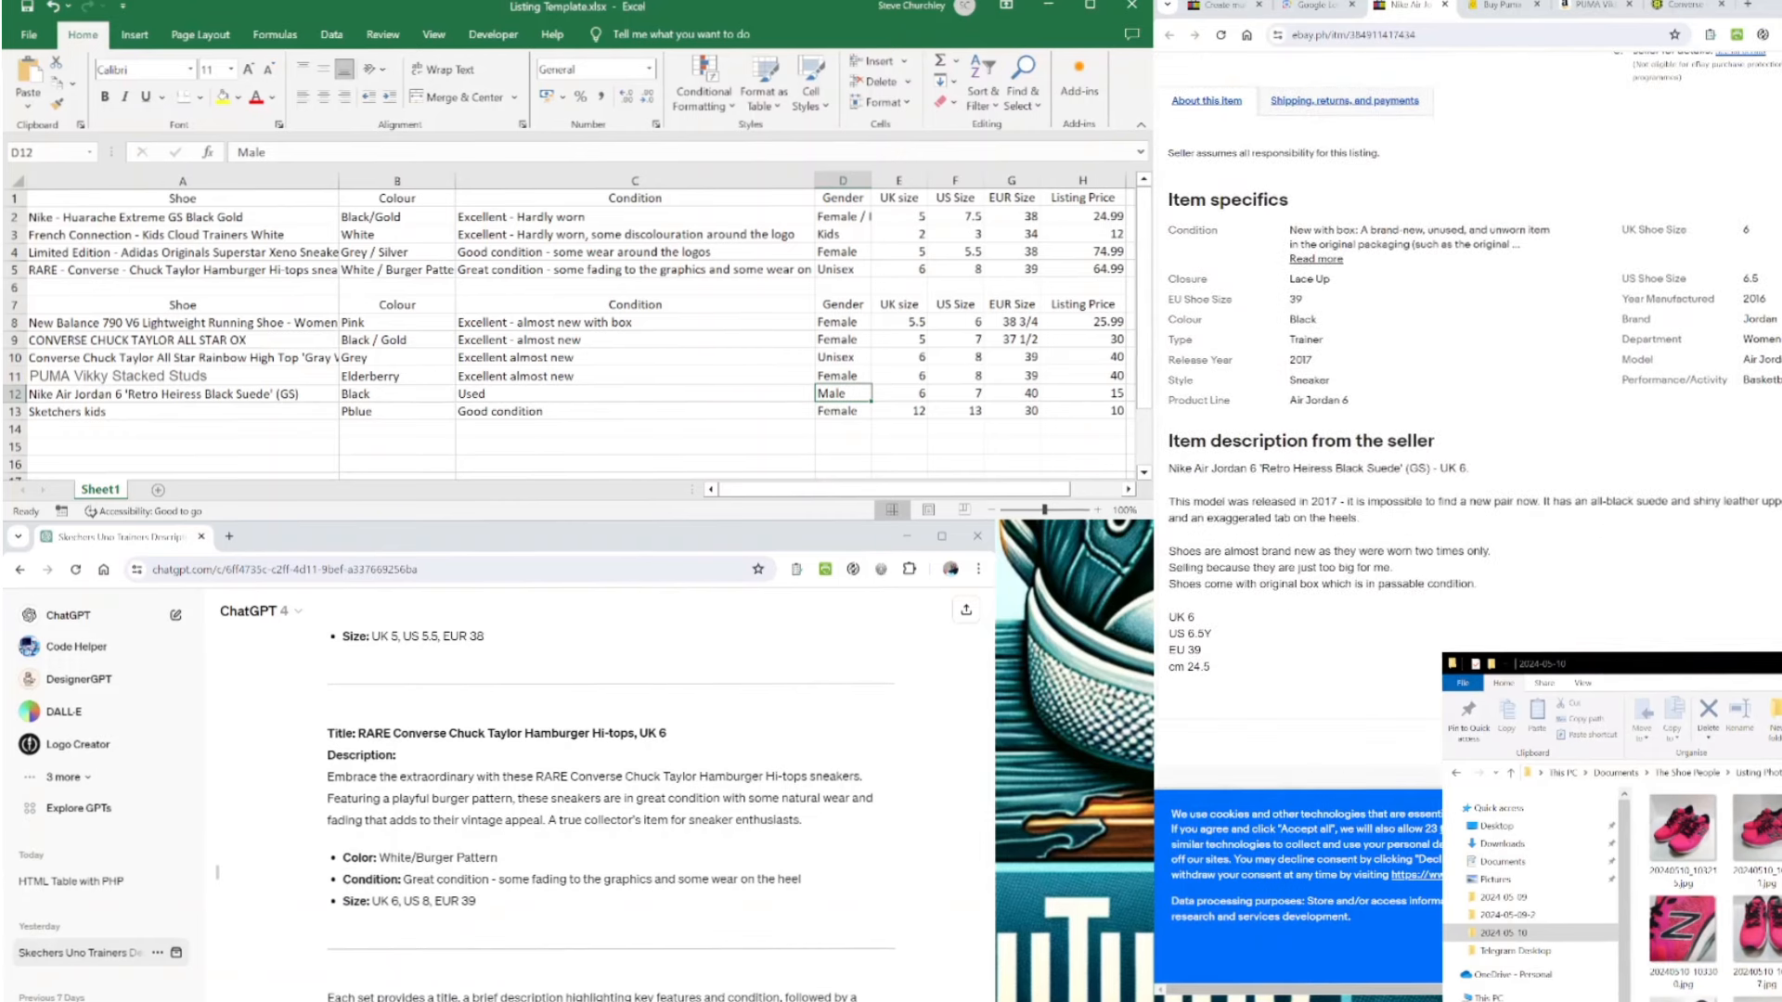
pyautogui.moveTo(1168, 501); pyautogui.dragTo(1744, 535)
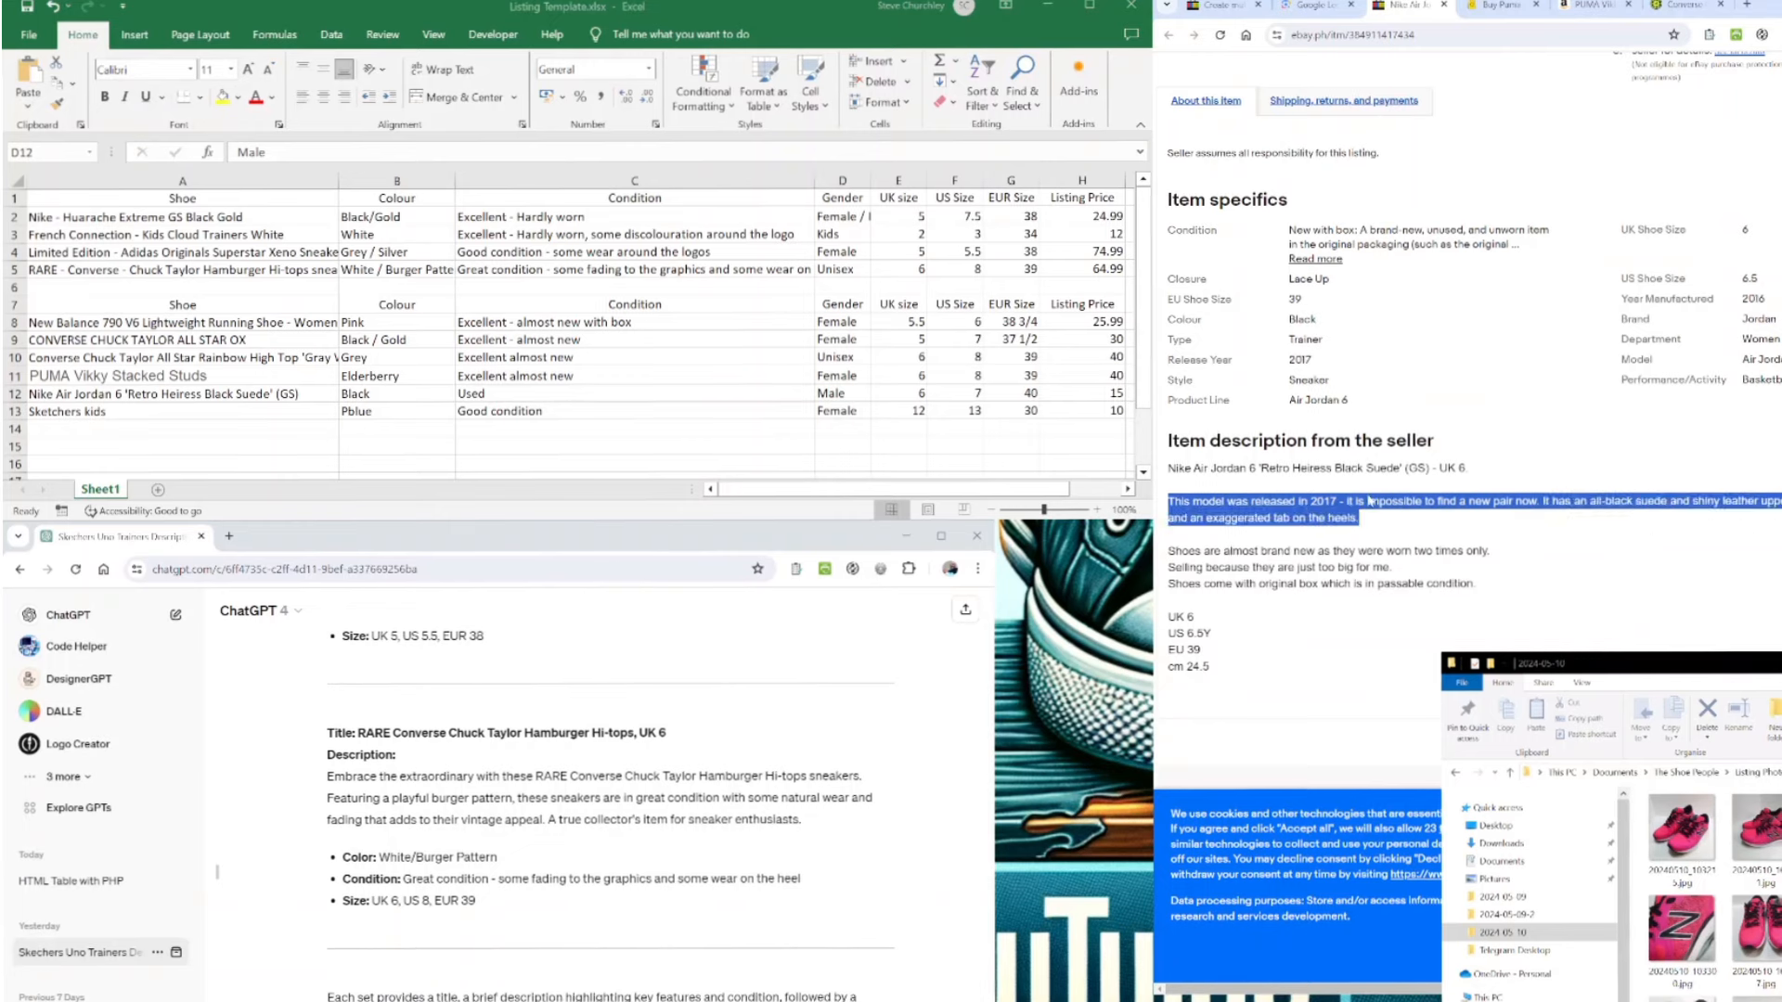
pyautogui.click(848, 397)
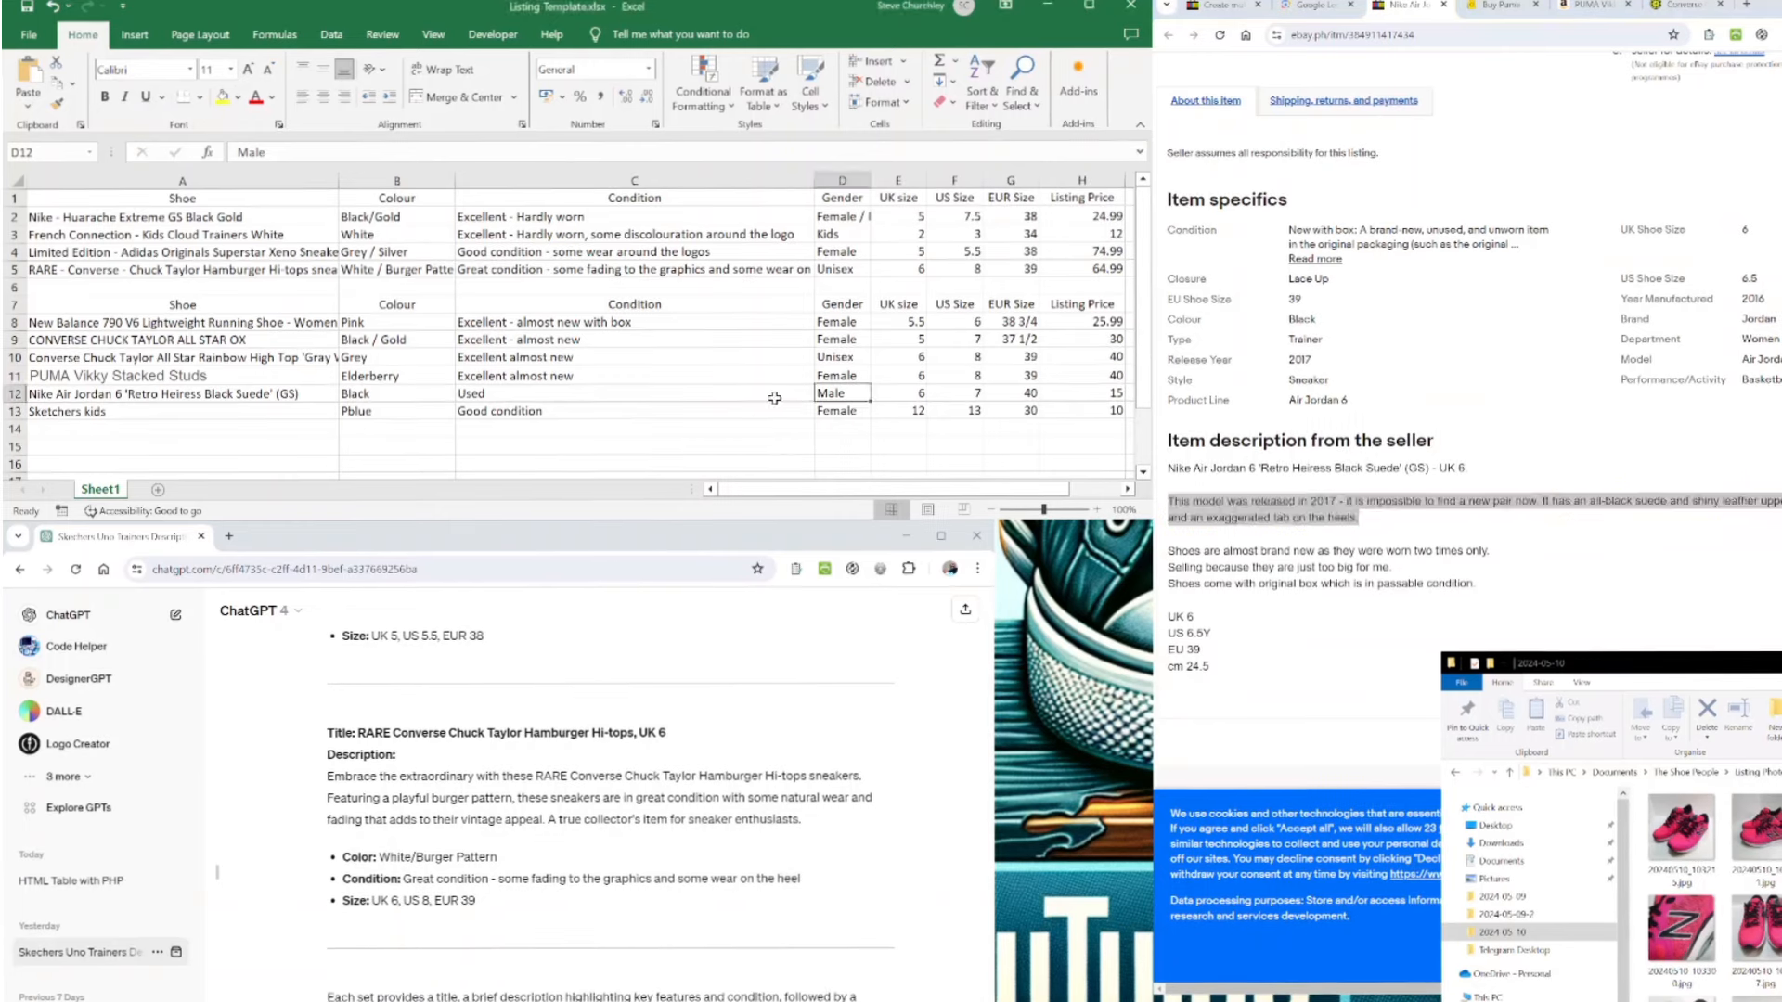
pyautogui.click(775, 396)
pyautogui.scroll(7, 1474, 416)
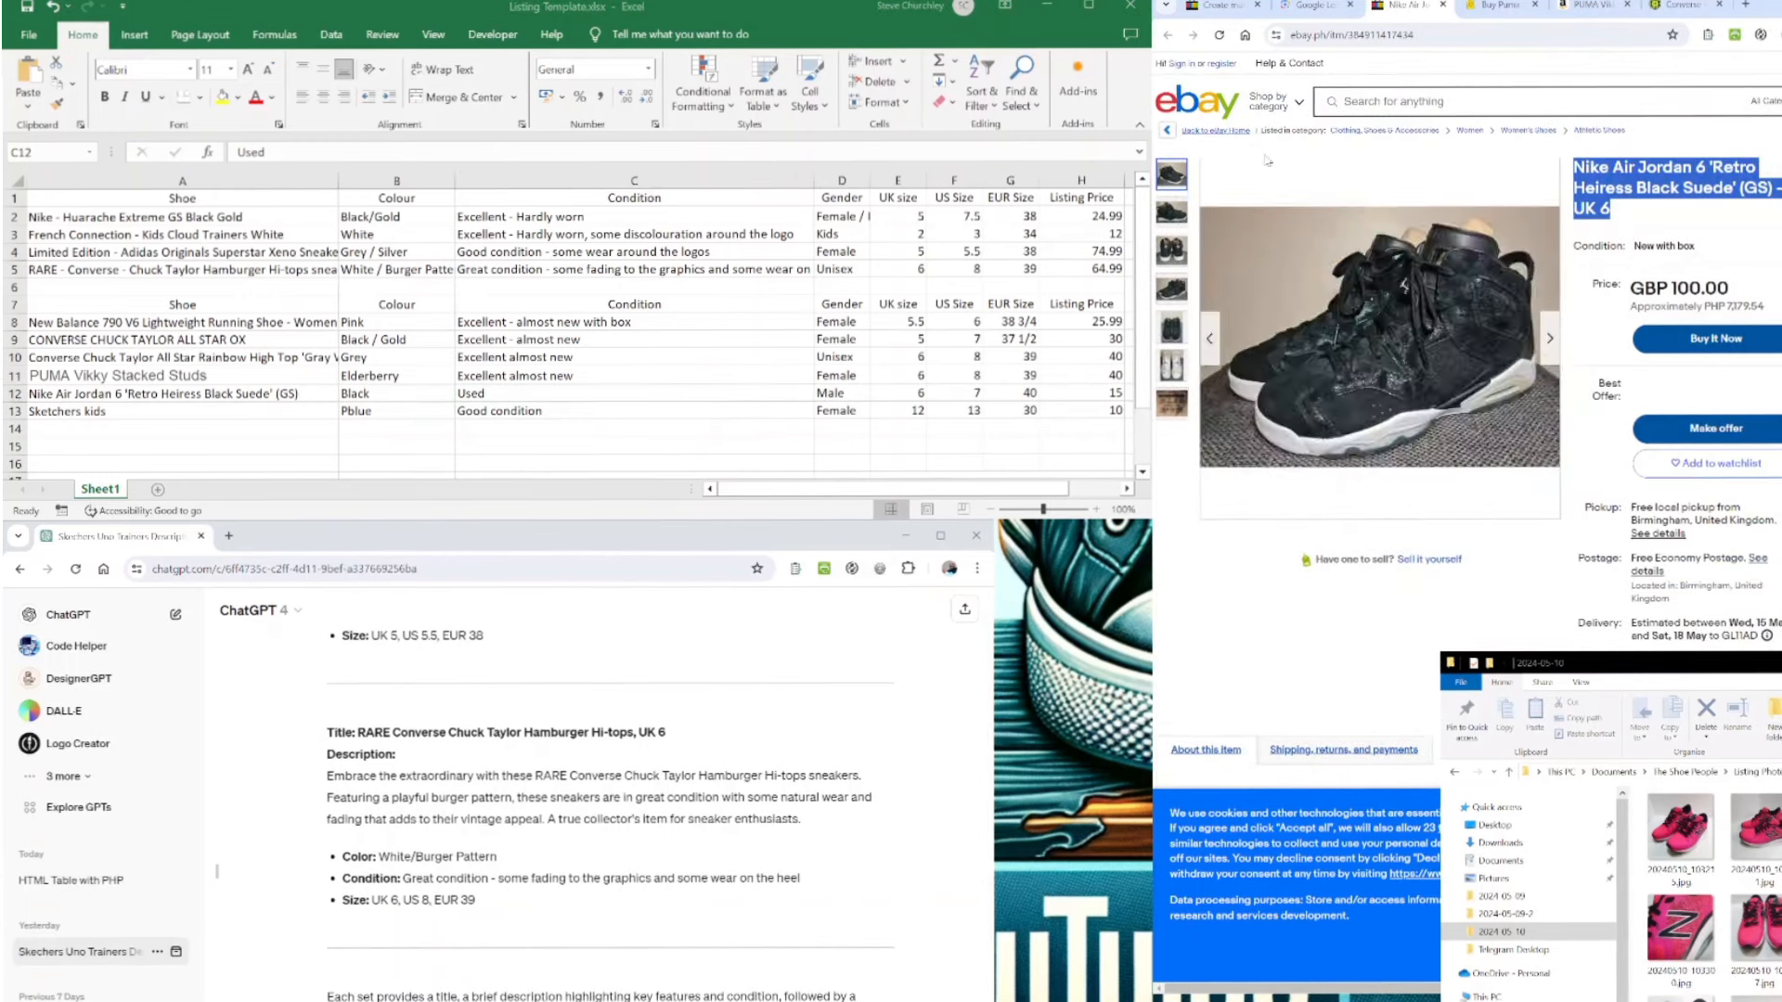
# - Return to the Lens results and run a new Google Lens image search with the children's Skechers photo
pyautogui.click(1316, 9)
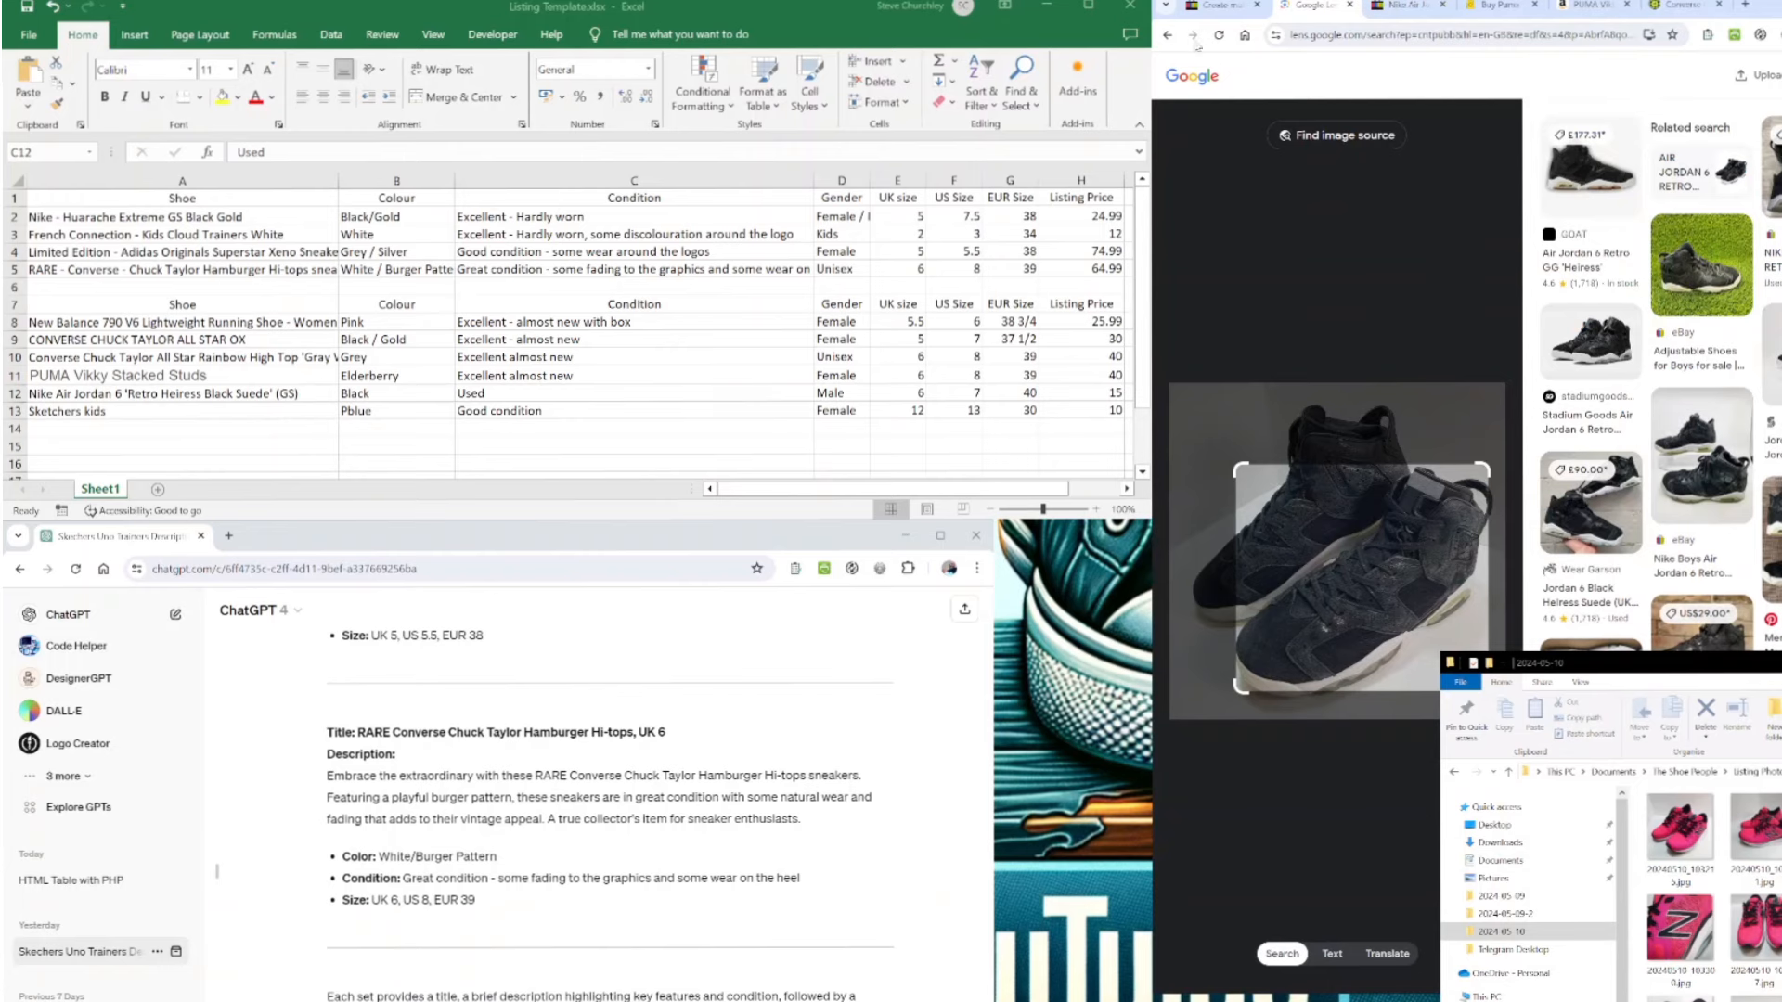
pyautogui.click(1167, 35)
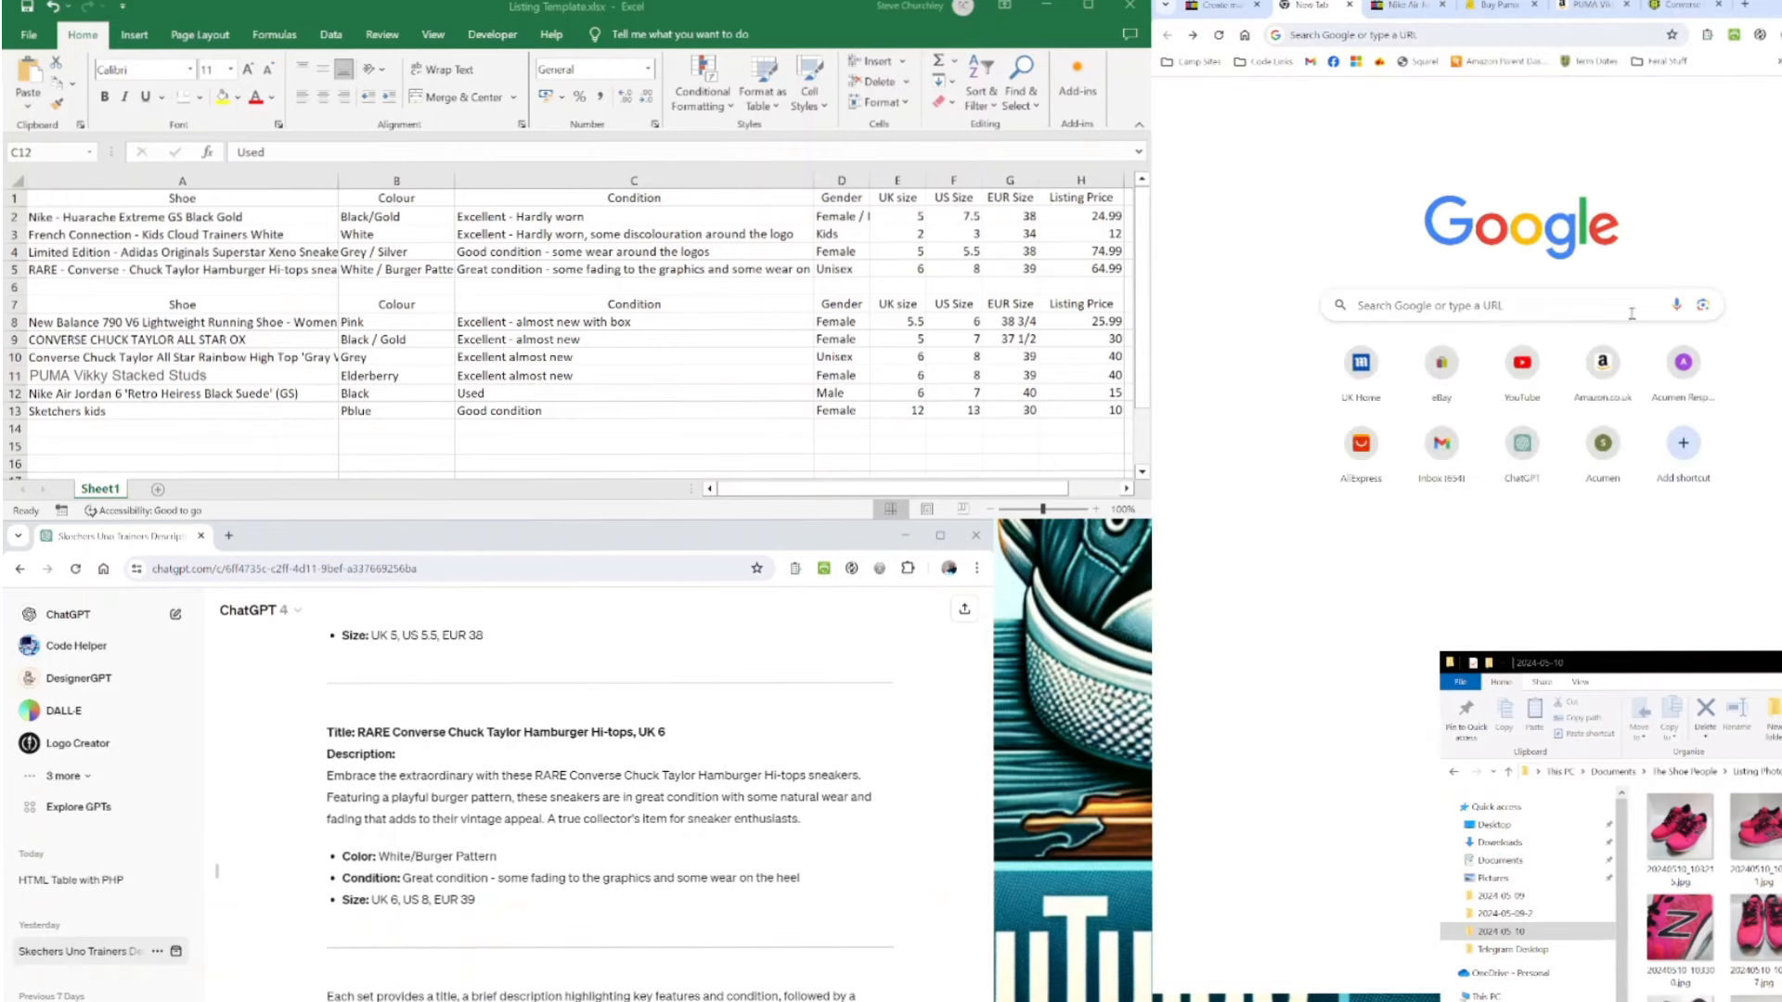
pyautogui.click(1704, 307)
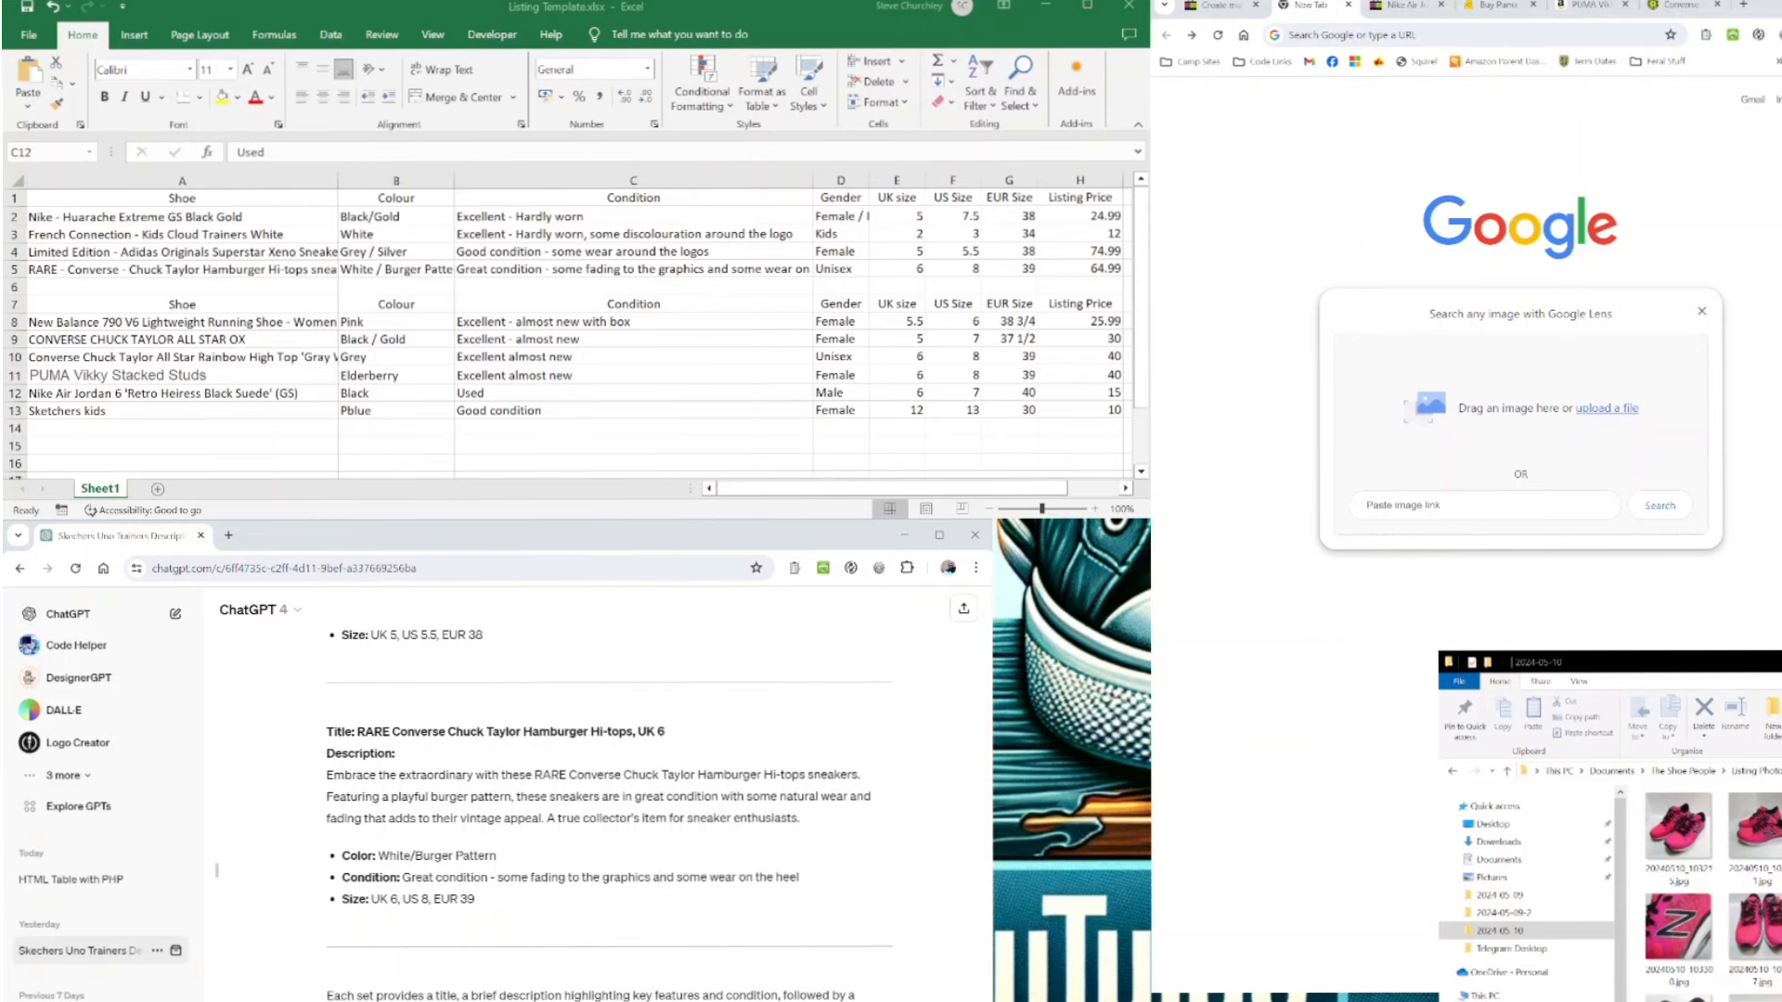
pyautogui.click(1374, 516)
pyautogui.hotkey('ctrl', 'v')
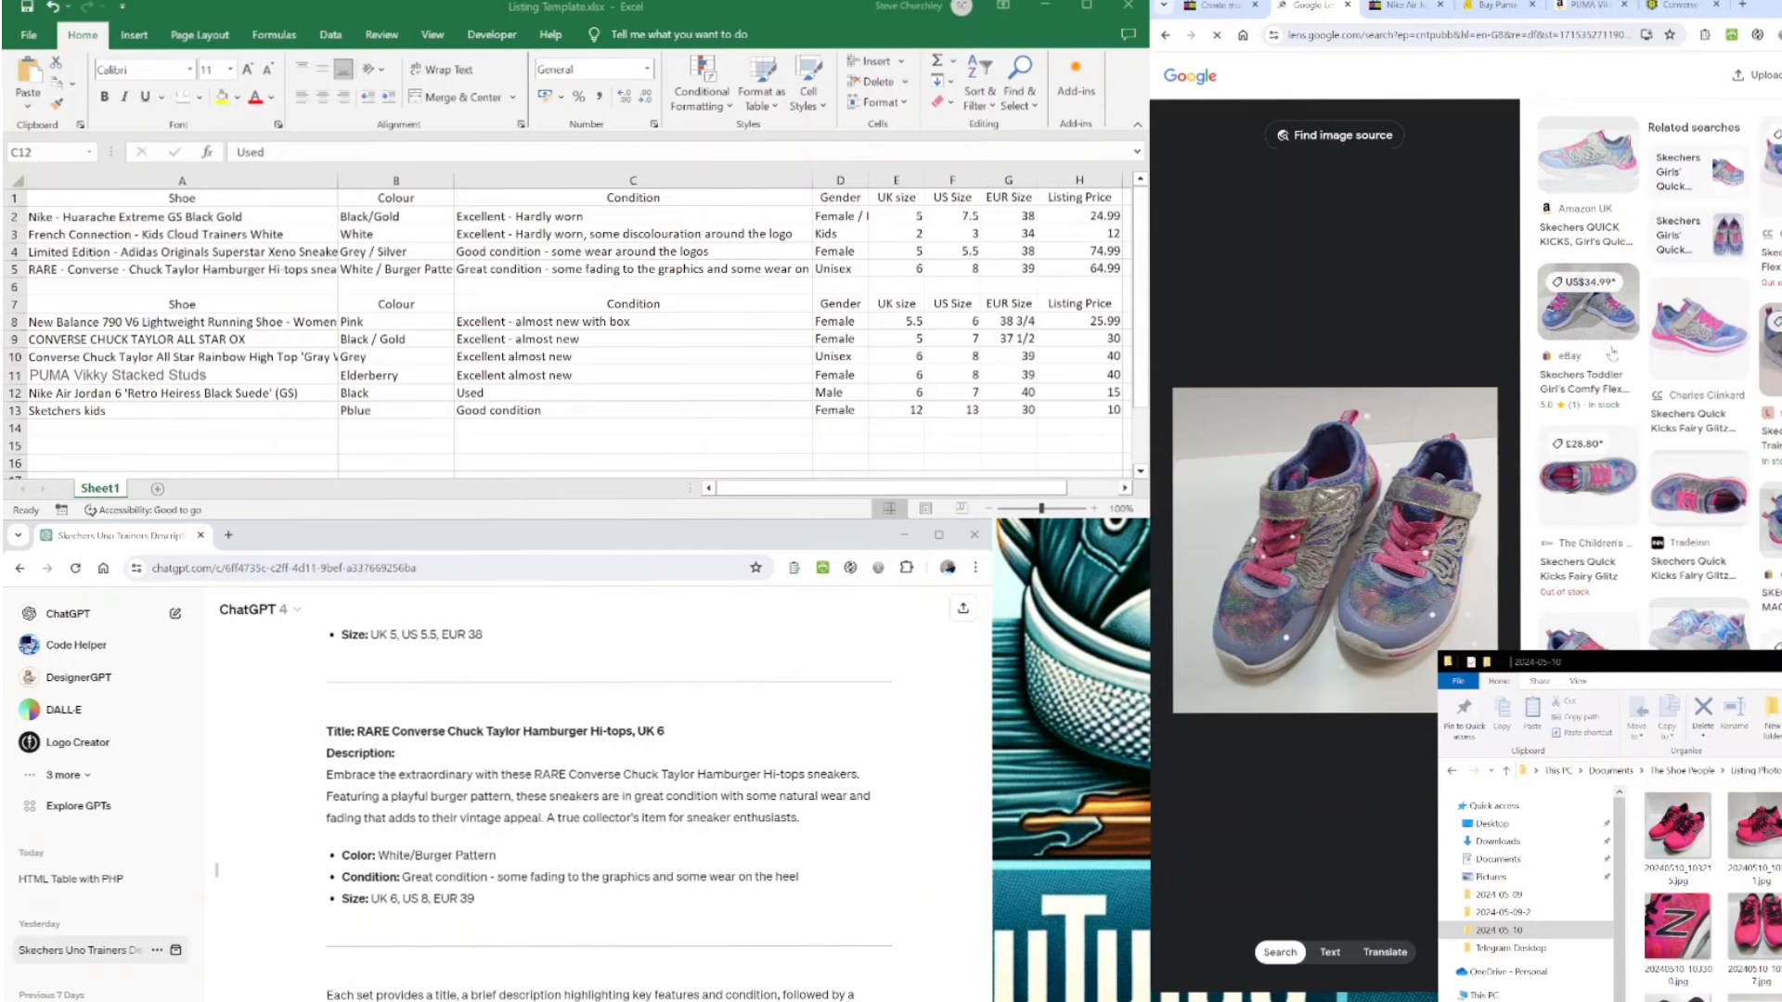
# - Open the Amazon match for the Skechers and replace the shoe name in A13 with its title, "Skechers Girl's Quick Kicks Fairy Glitz Trainers"
pyautogui.click(1608, 243)
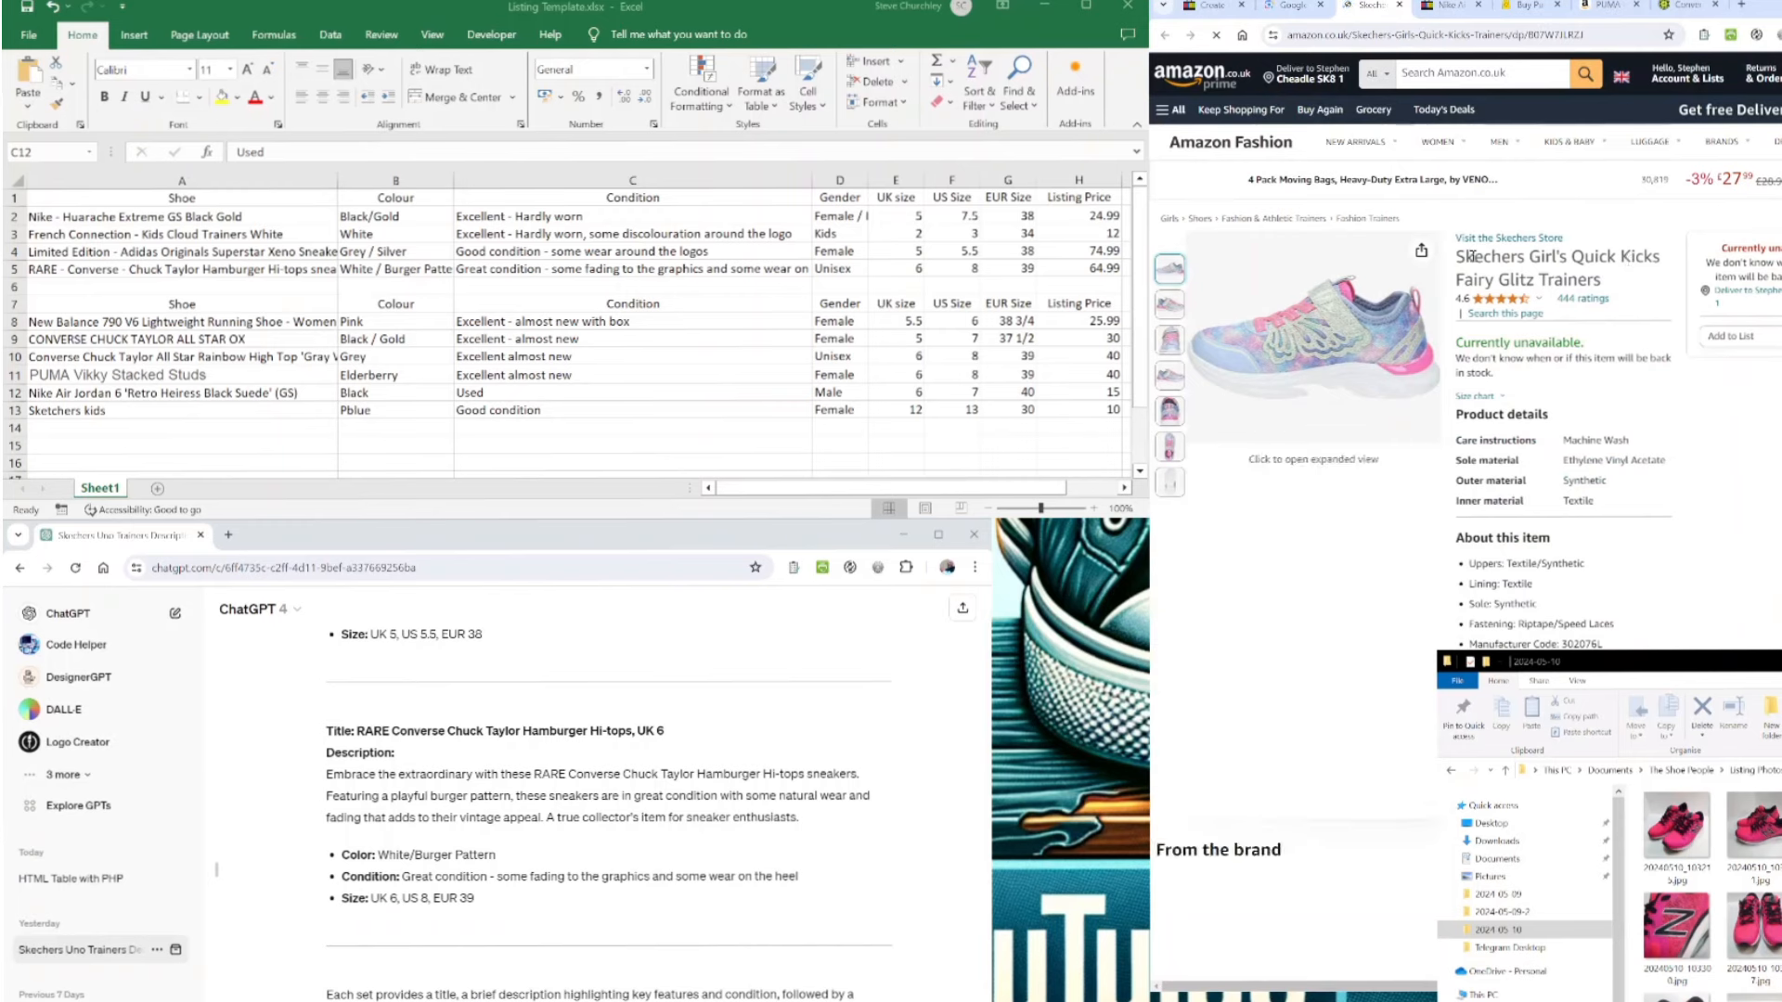
pyautogui.moveTo(1456, 257); pyautogui.dragTo(1600, 278)
pyautogui.hotkey('ctrl', 'c')
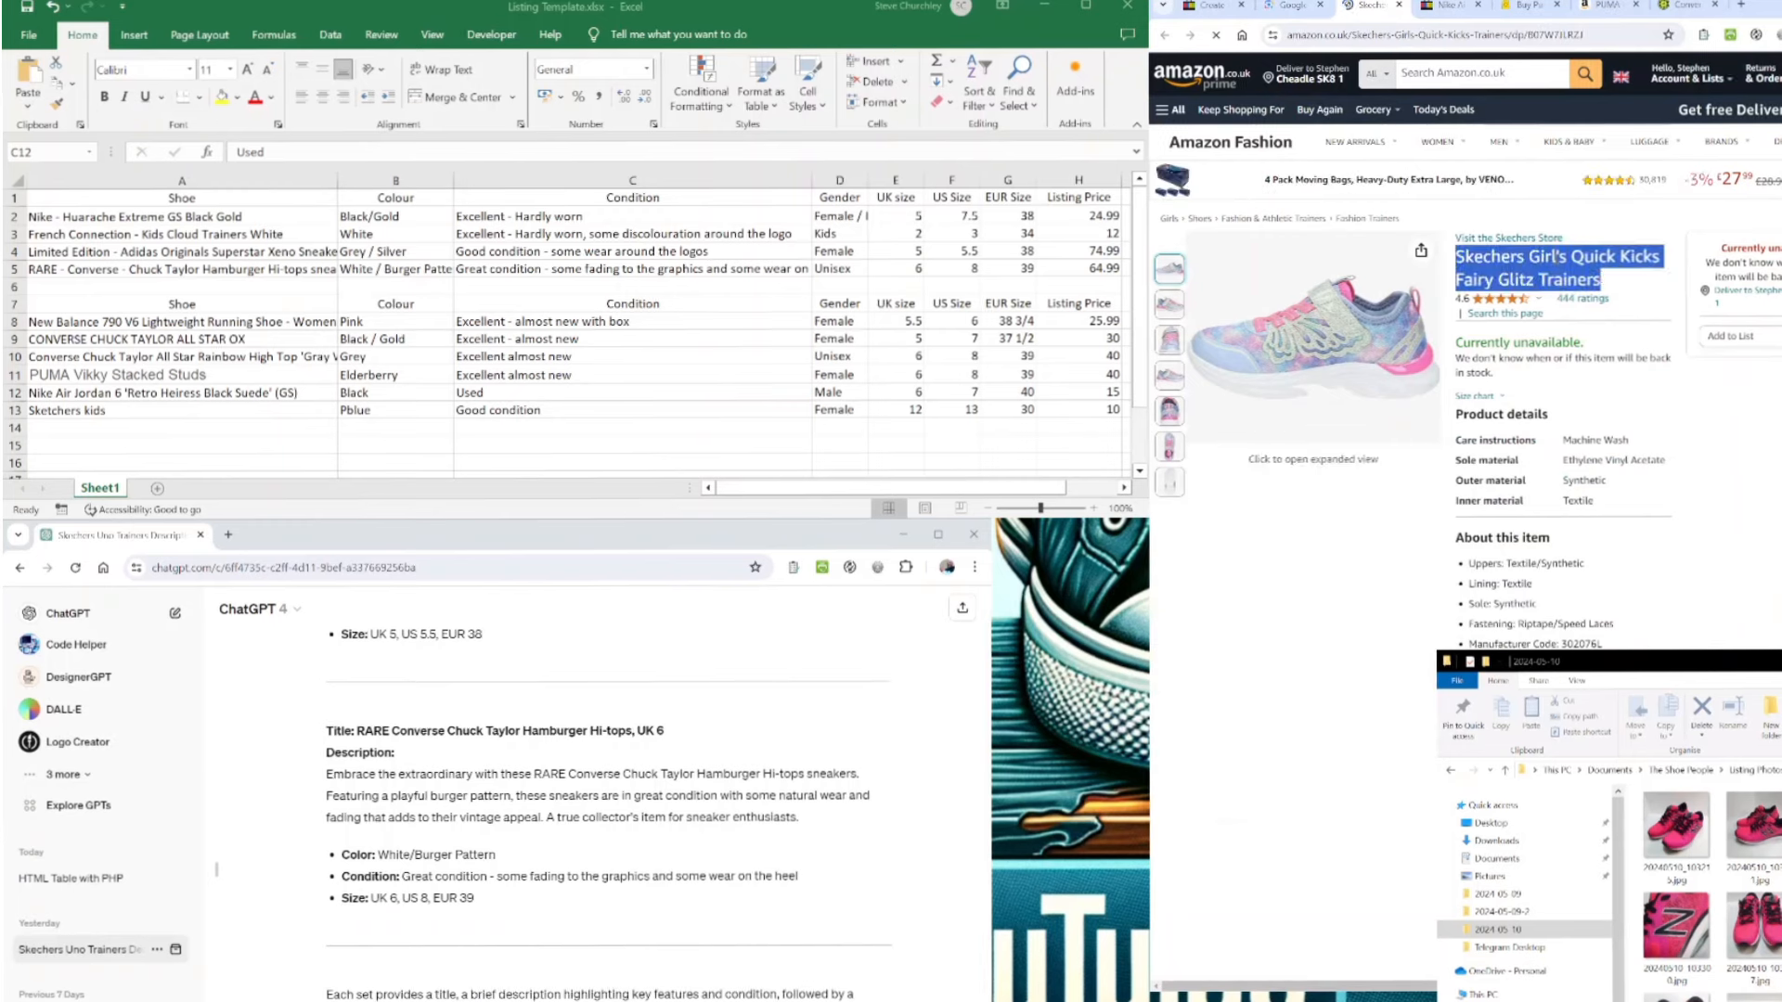
pyautogui.click(122, 408)
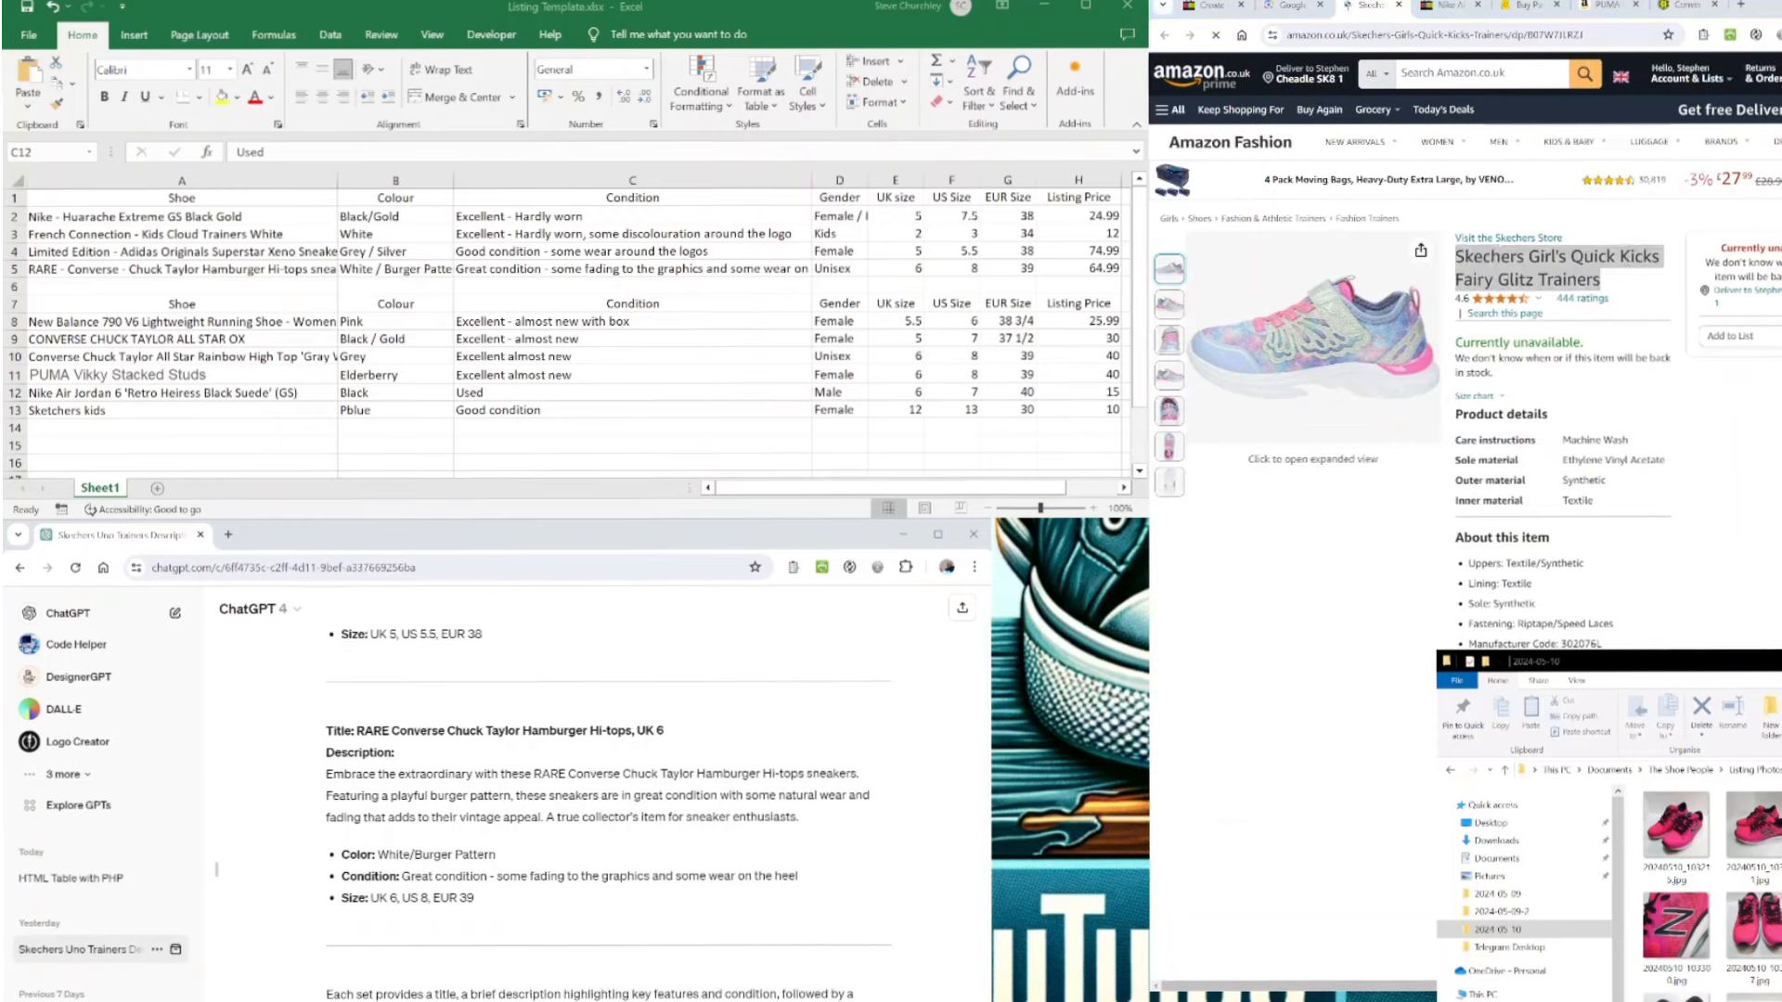
pyautogui.moveTo(321, 151); pyautogui.dragTo(238, 149)
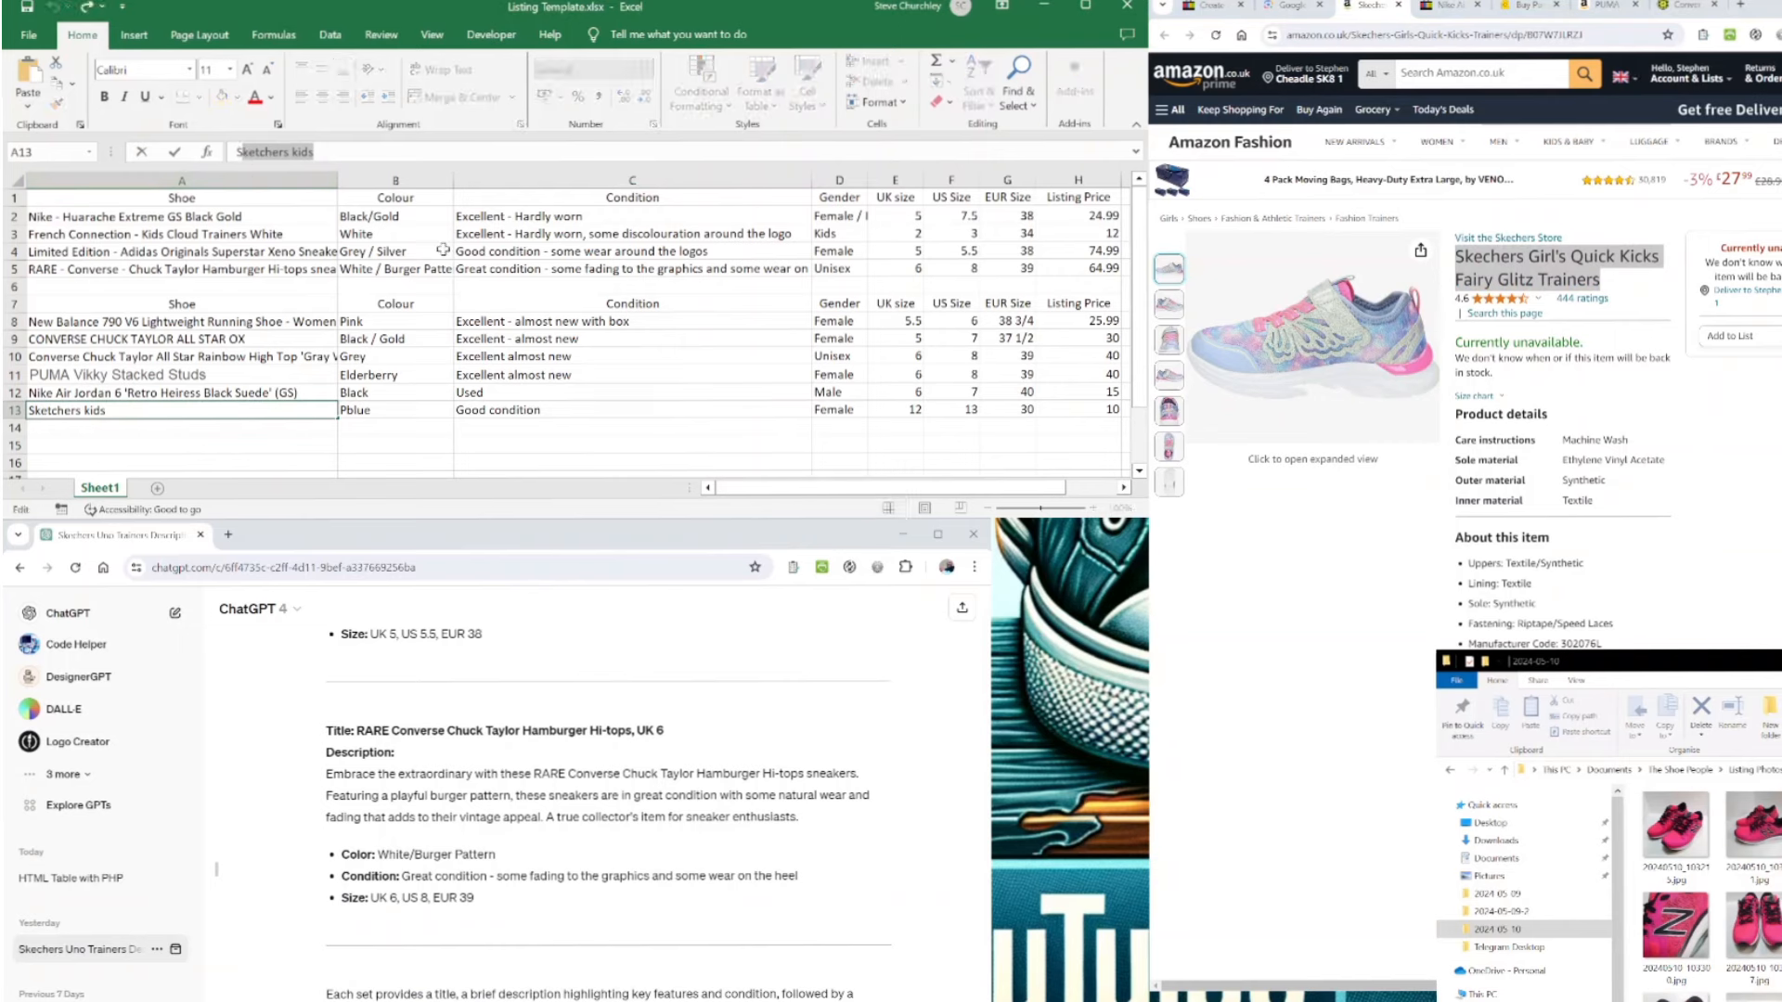
pyautogui.press('BackSpace')
pyautogui.hotkey('ctrl', 'v')
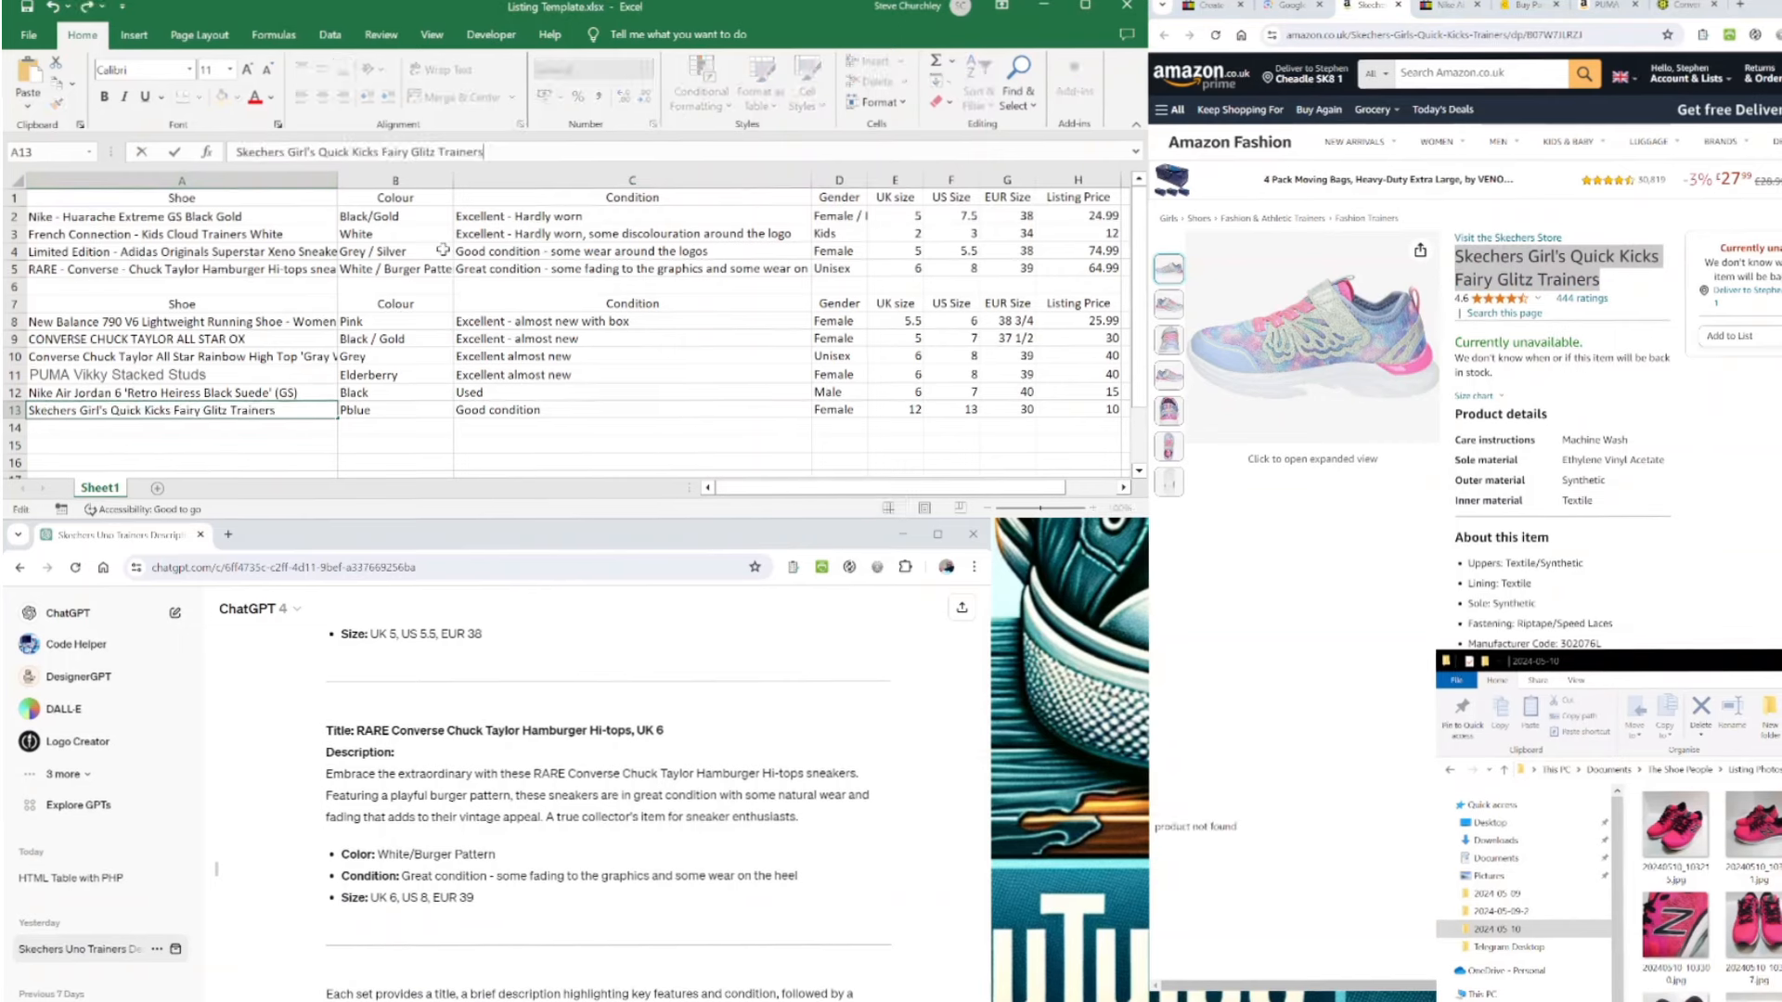
pyautogui.press('Return')
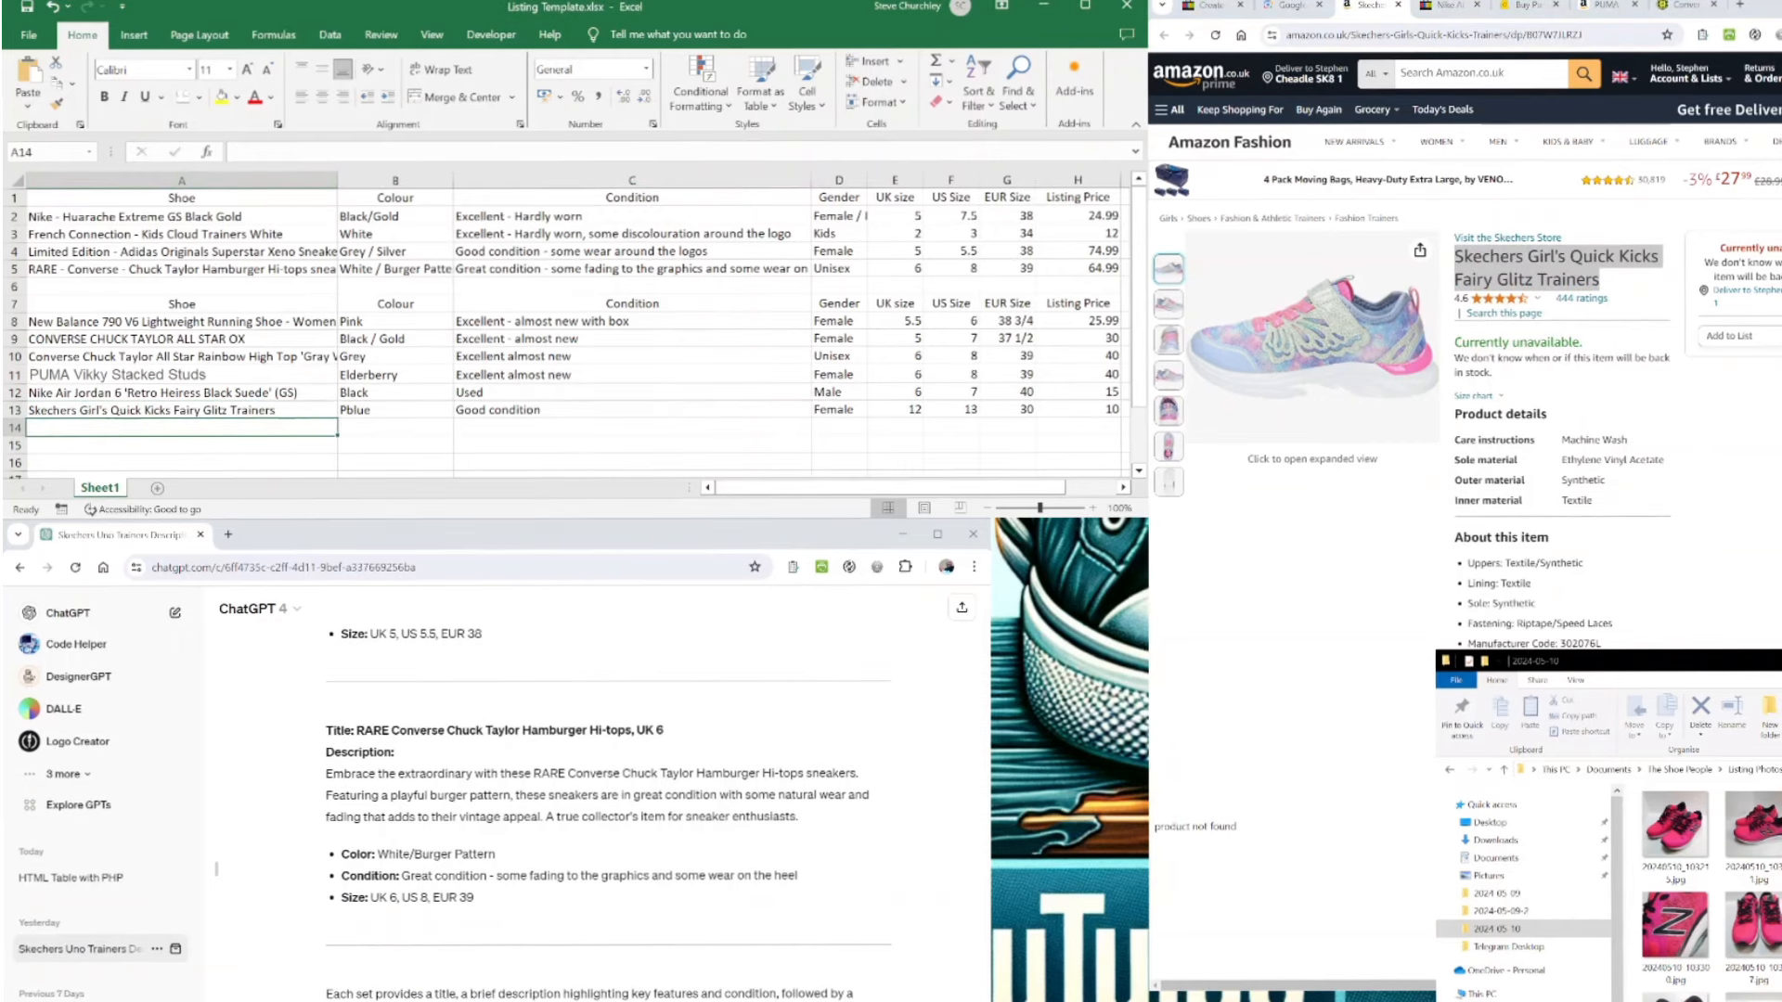
# - Check the Amazon product page for the Skechers' colour and set cell B13 to "Blue"
pyautogui.click(363, 409)
pyautogui.moveTo(1168, 410)
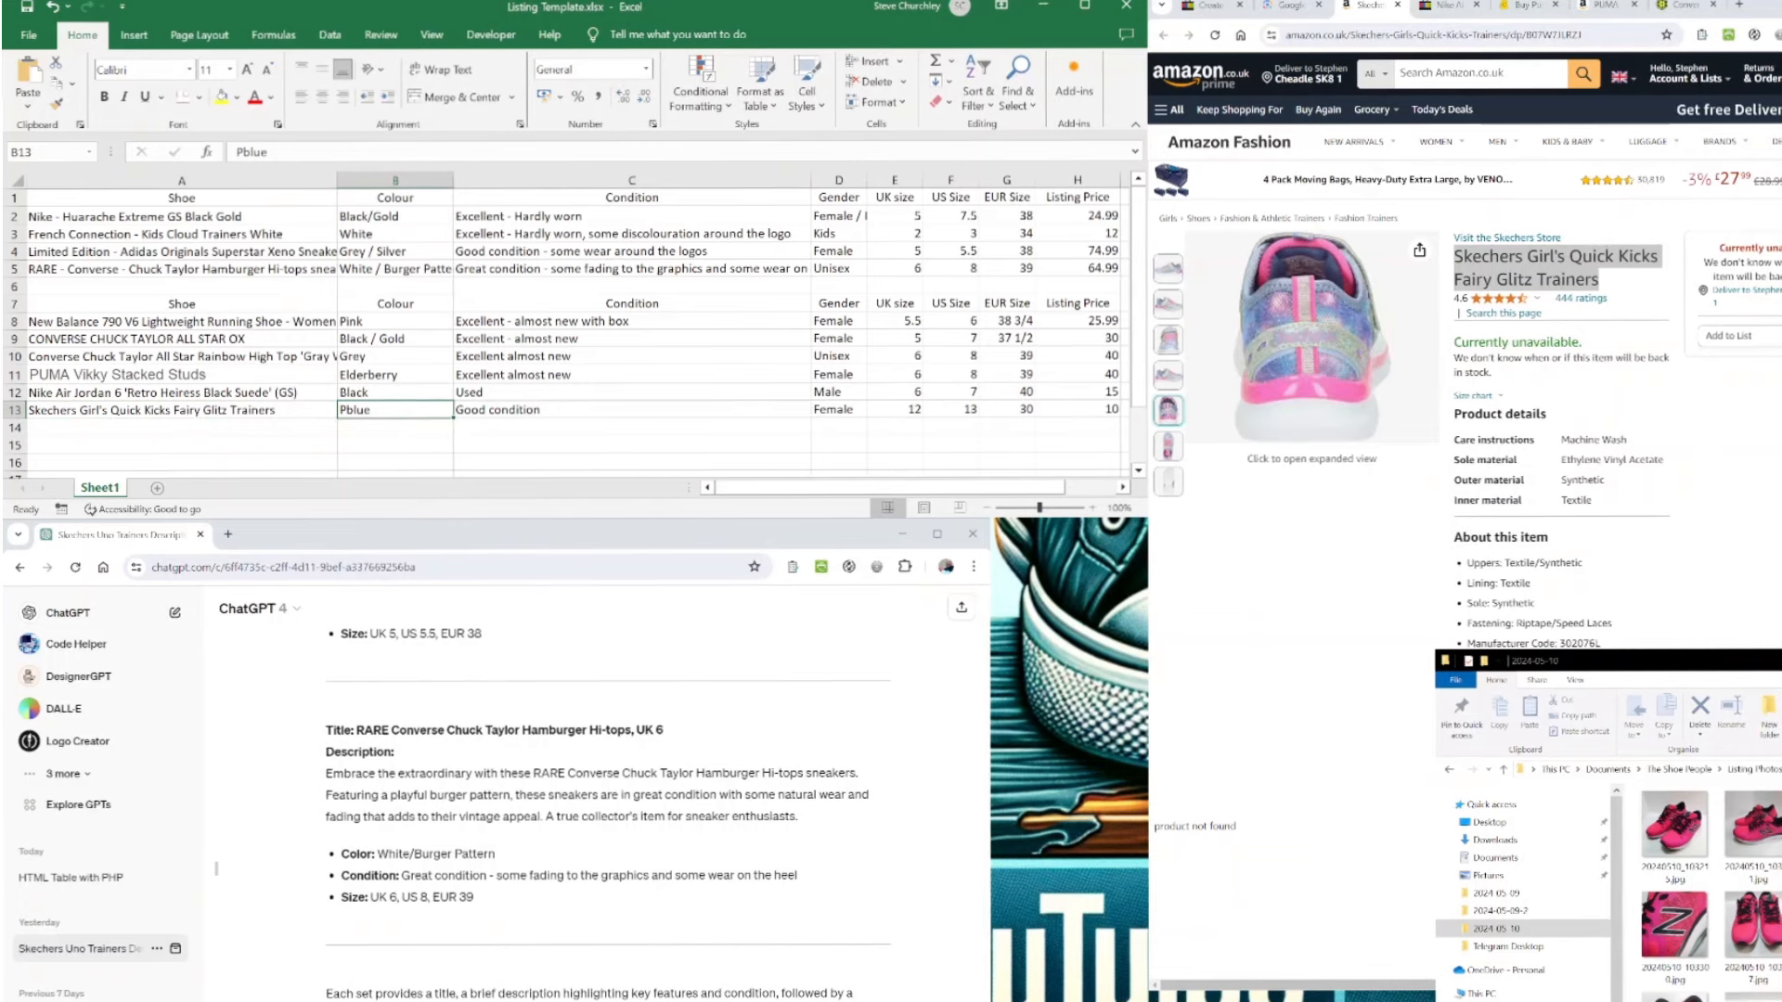
pyautogui.scroll(-8, 1169, 410)
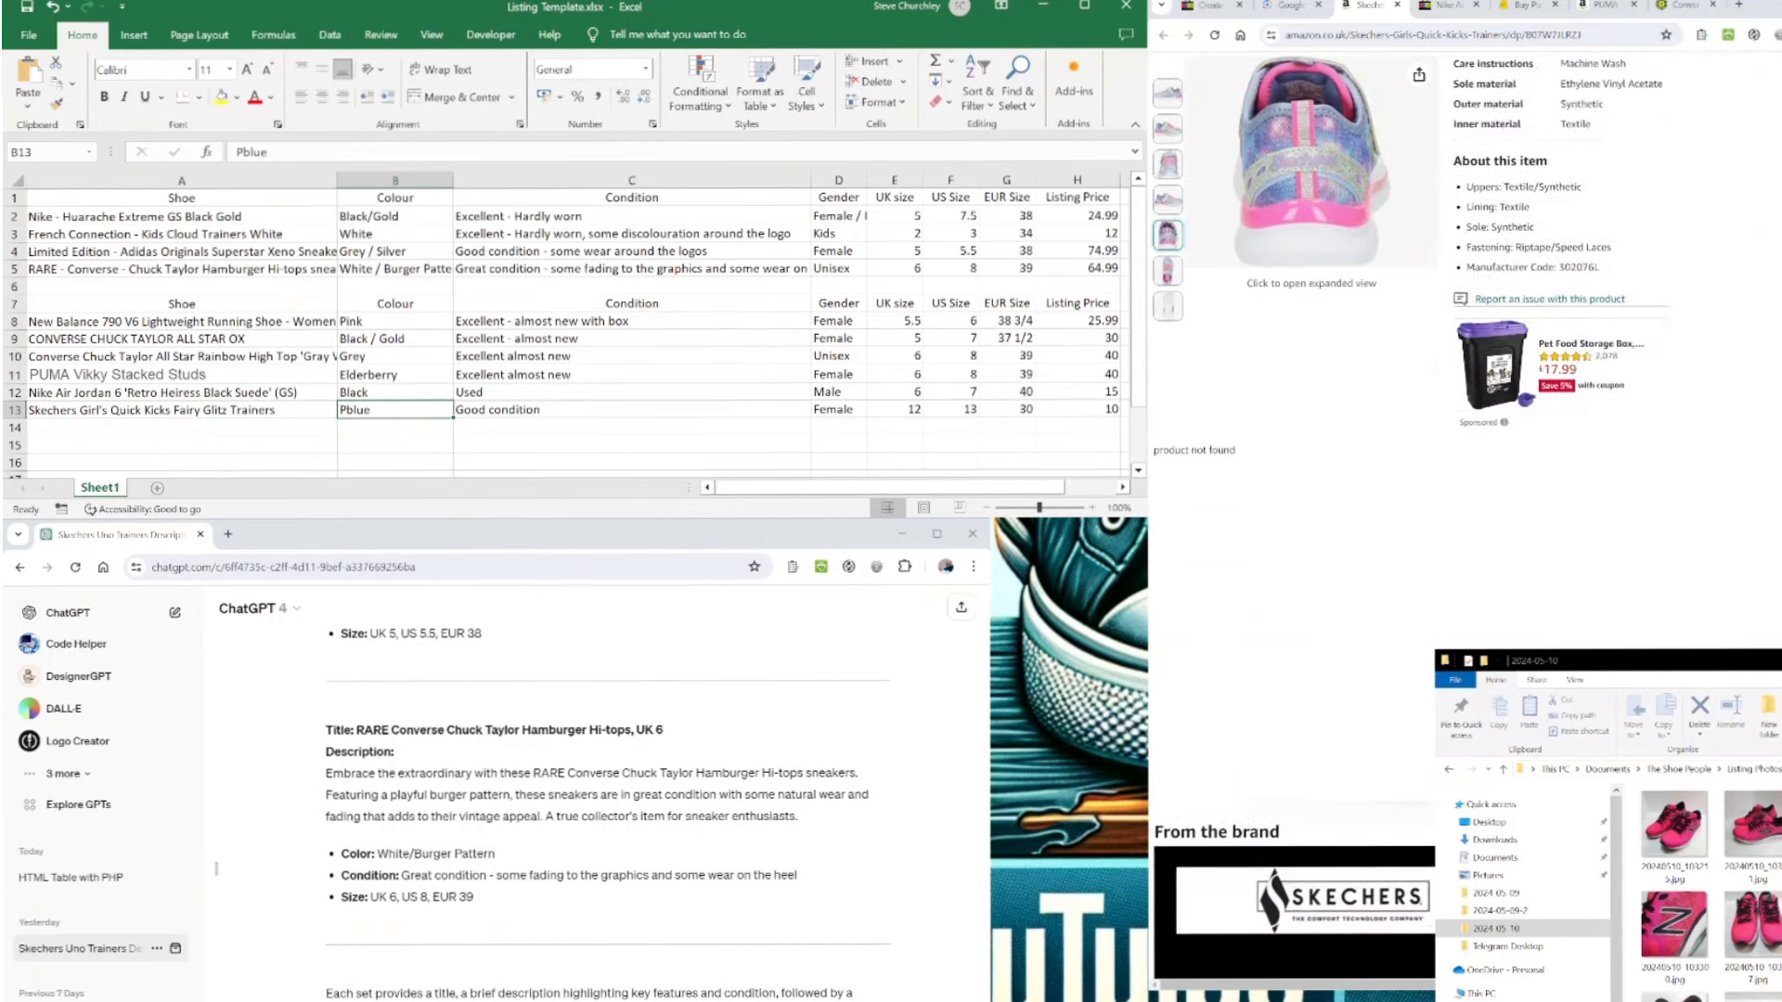
pyautogui.scroll(1, 594, 789)
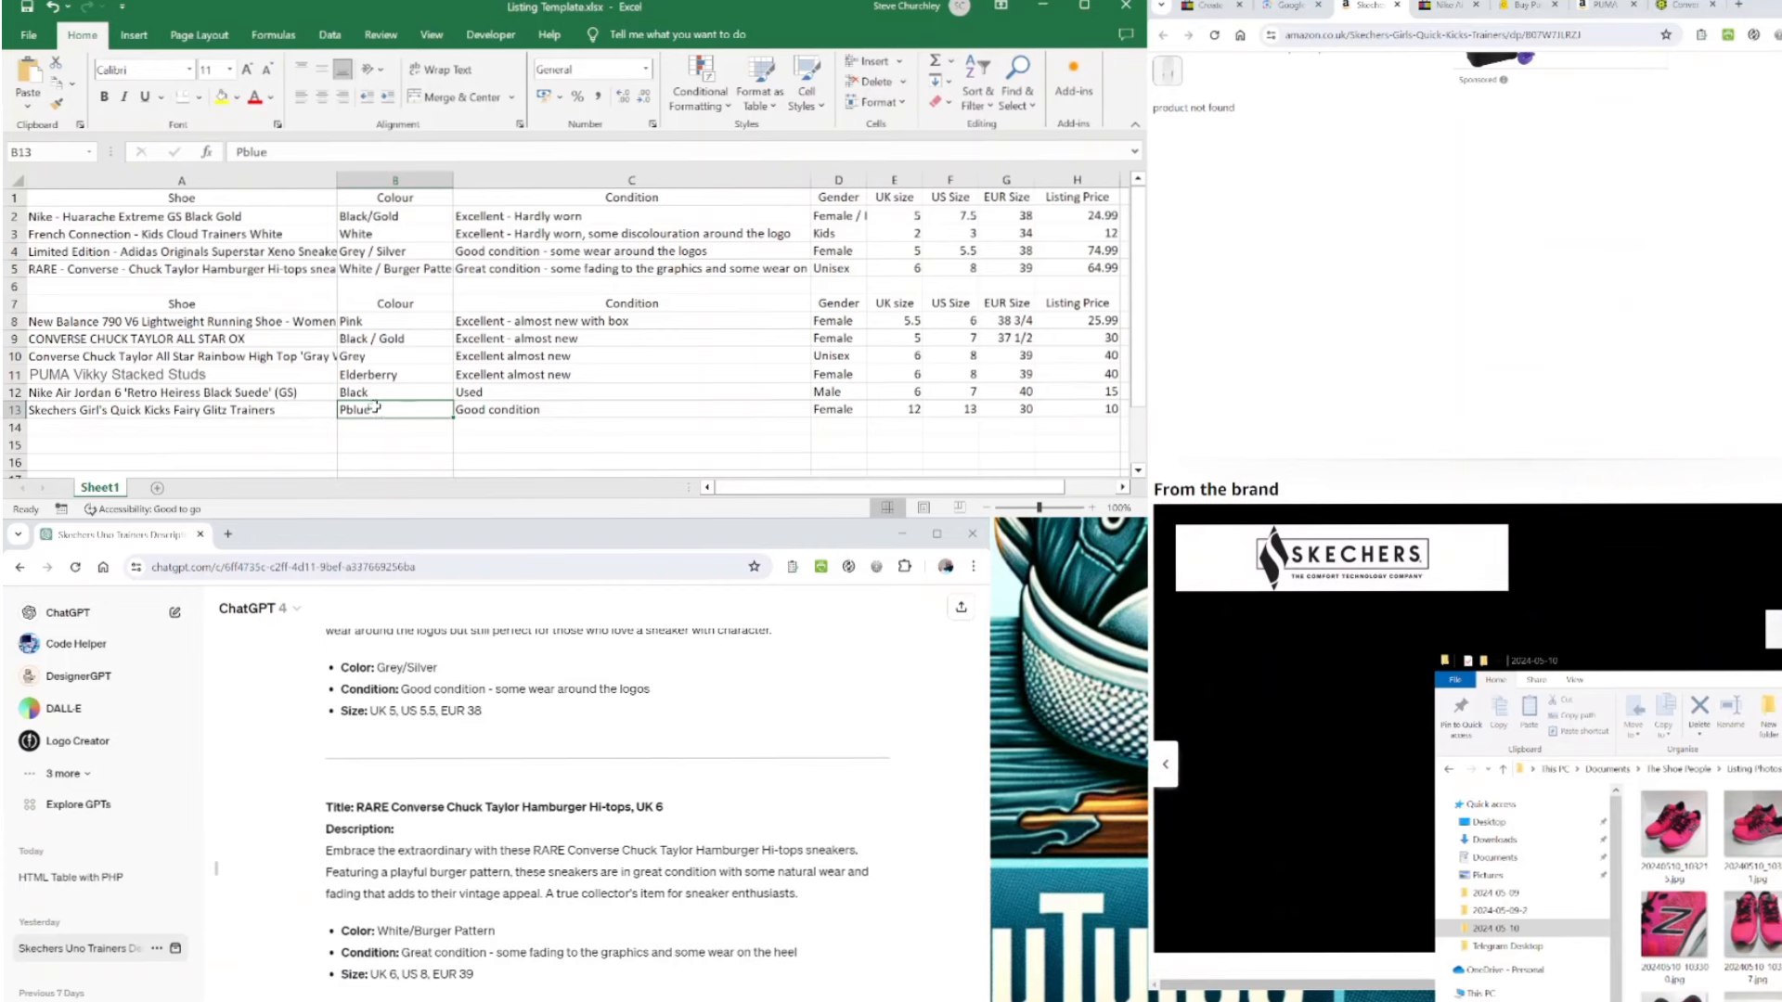
pyautogui.write('Blu')
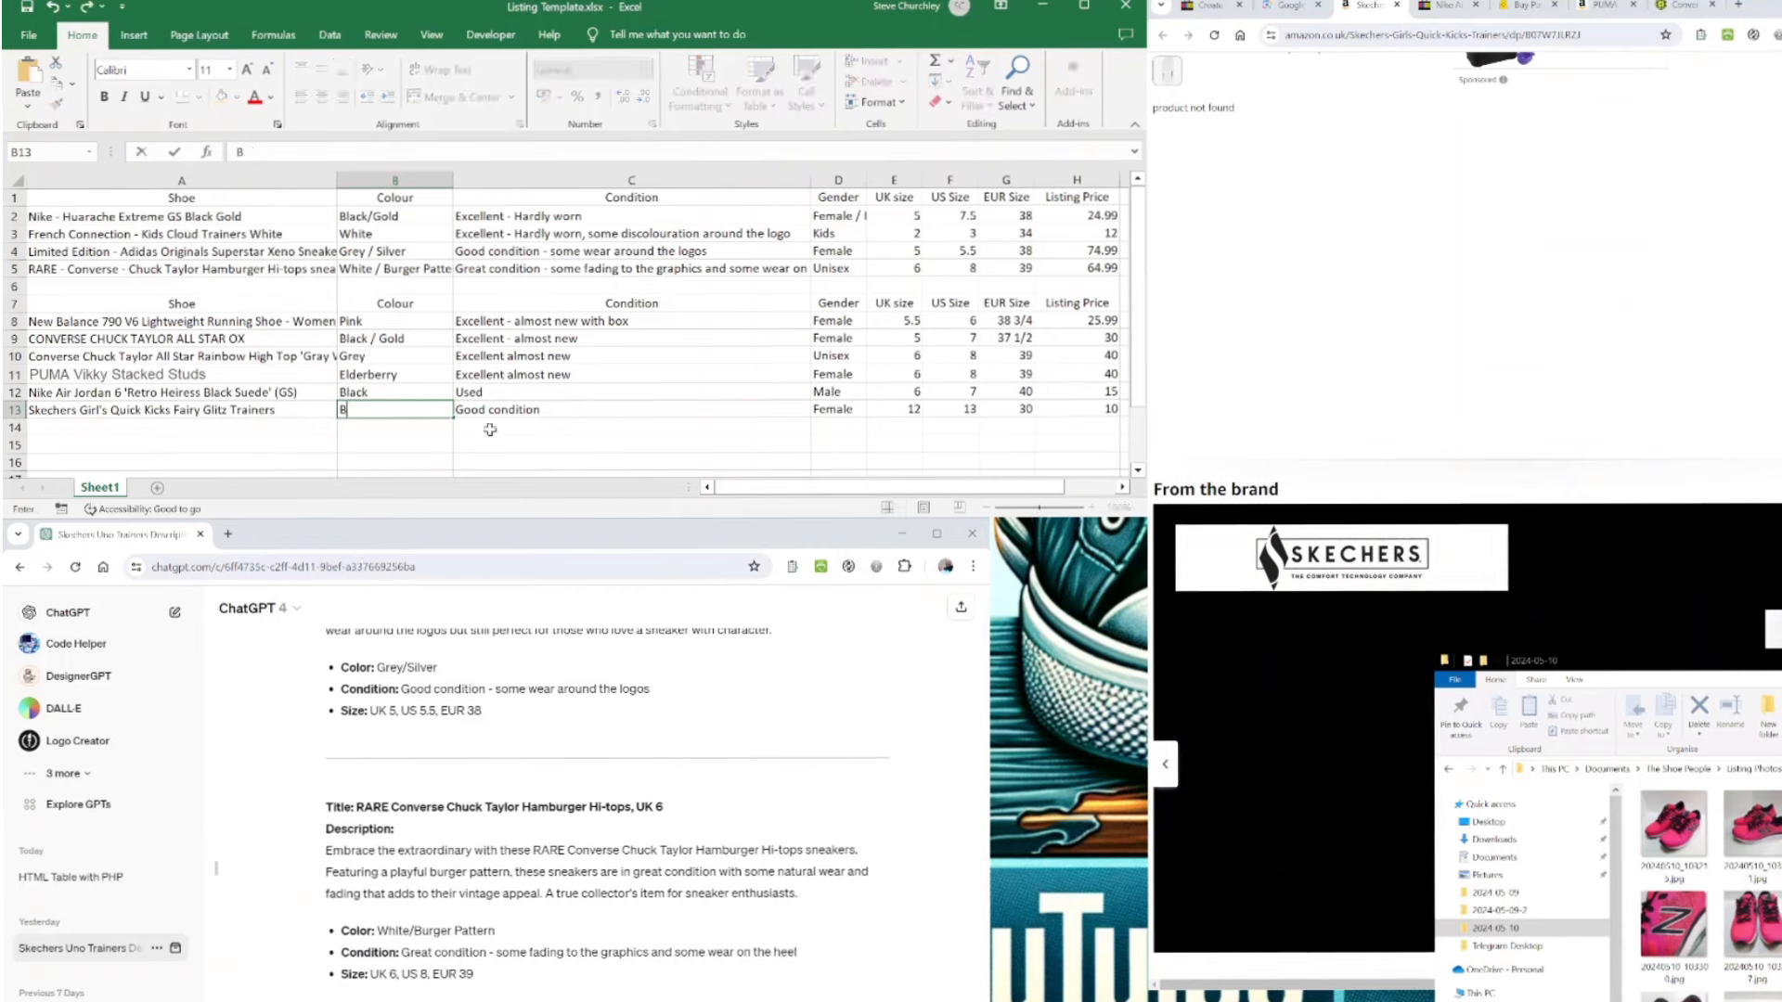
pyautogui.press('Return')
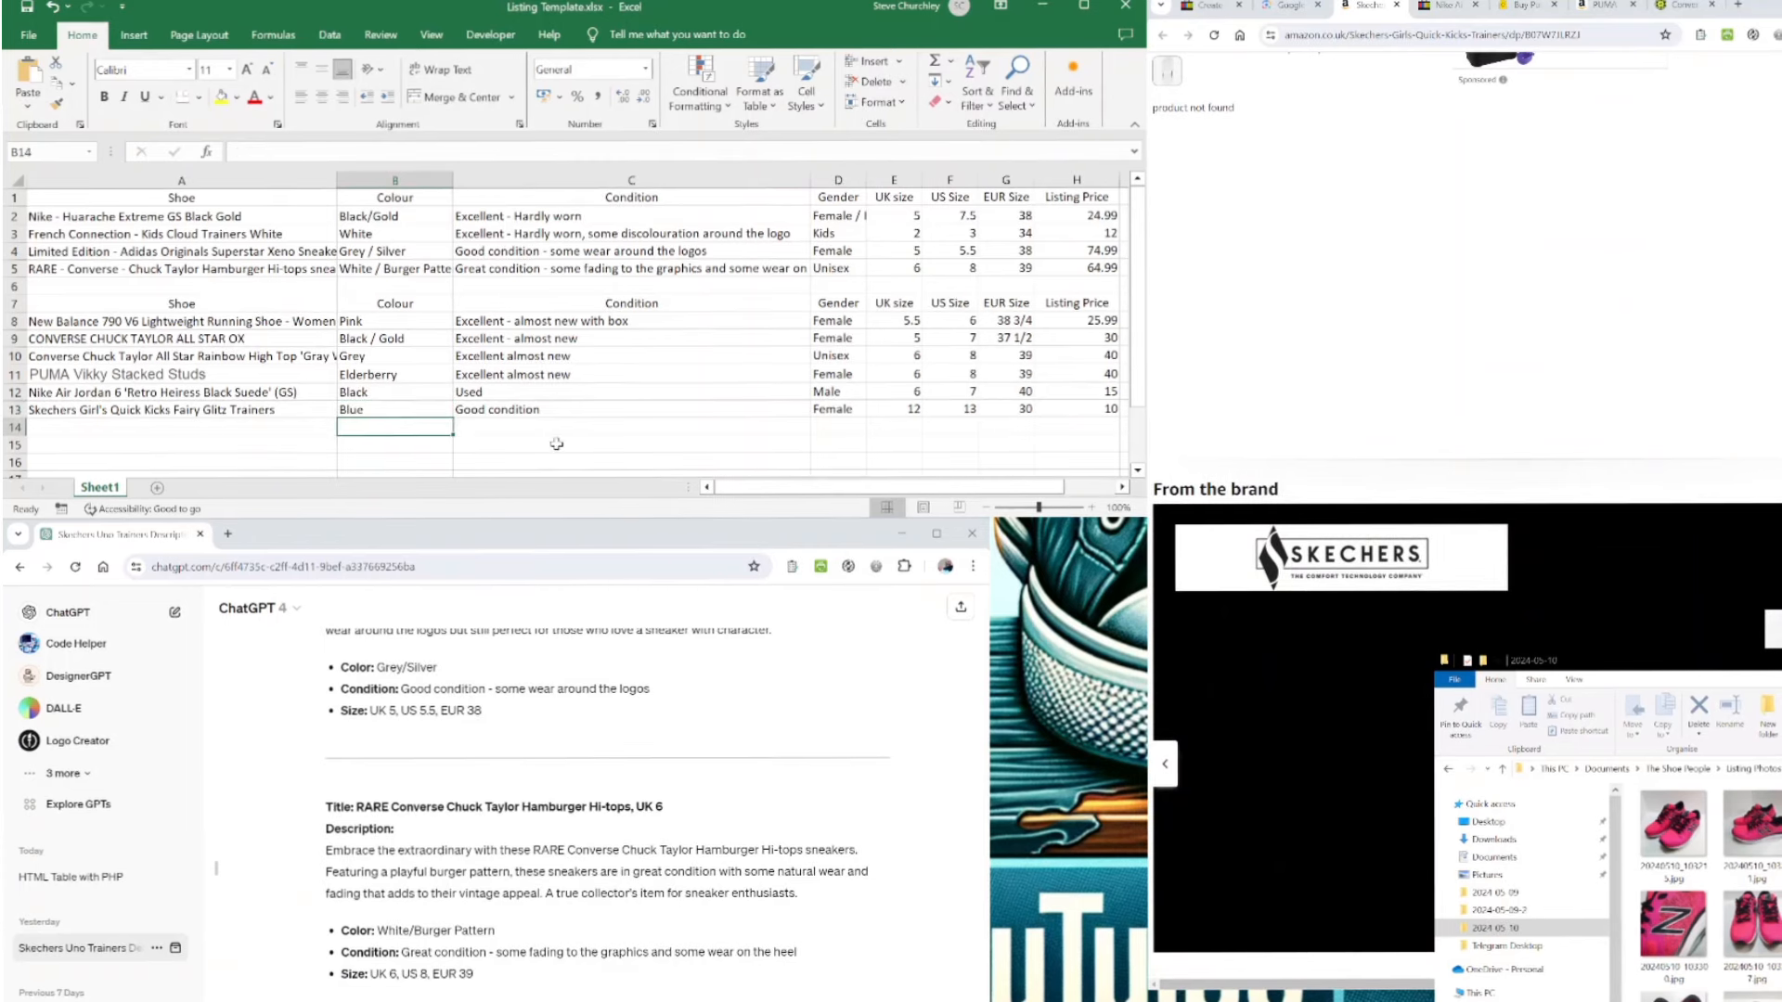
# - Copy the shoe table A7:G13 from Excel into ChatGPT and send it with the request "Can you do the listings for these:"
pyautogui.moveTo(1020, 409); pyautogui.dragTo(216, 303)
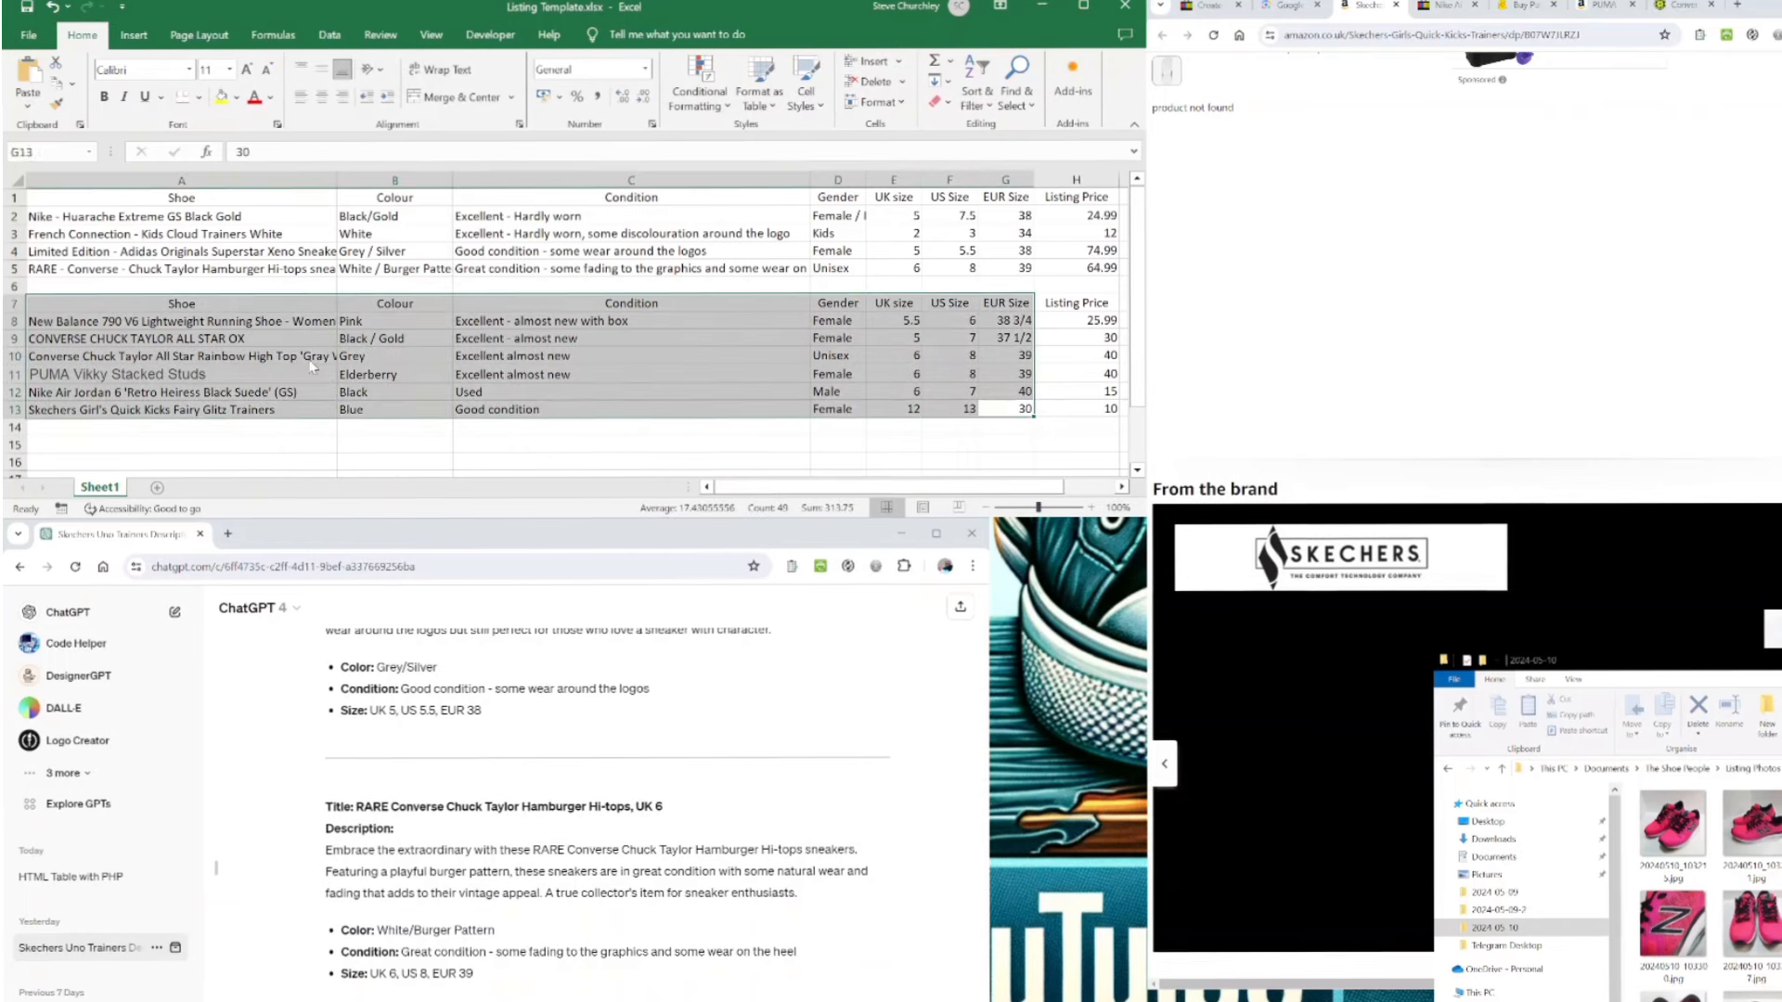
pyautogui.hotkey('ctrl', 'c')
pyautogui.hotkey('alt', 'Tab')
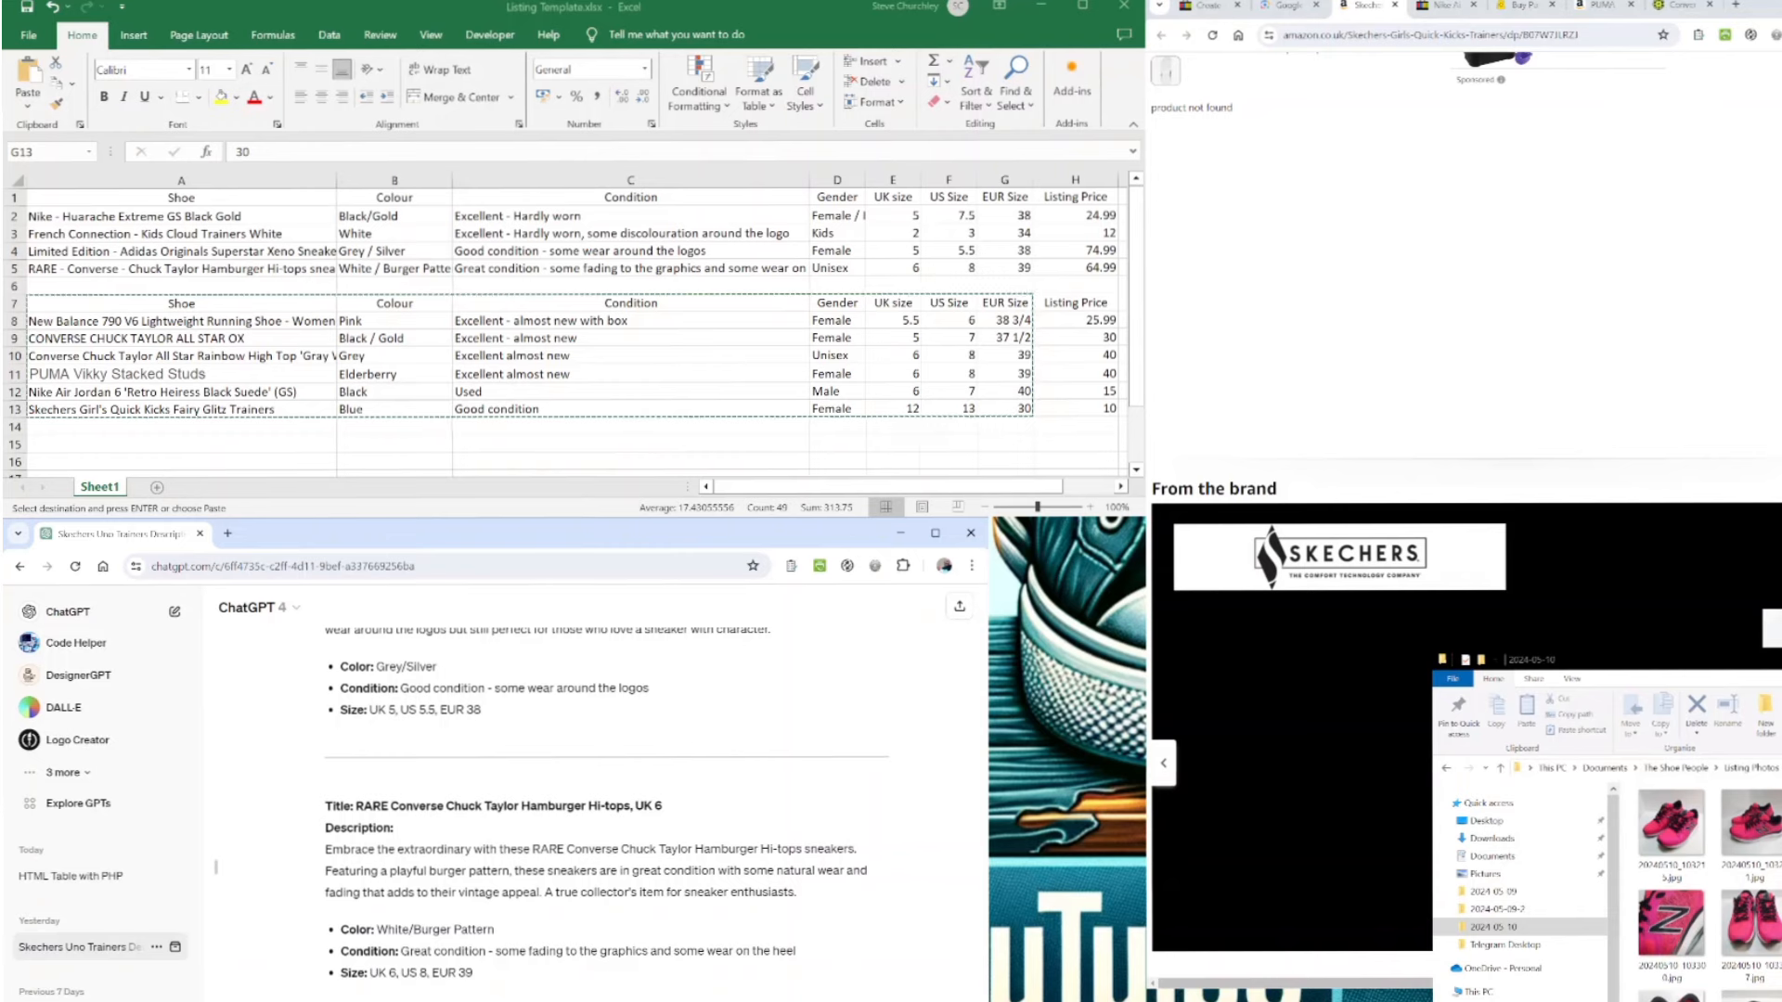
pyautogui.hotkey('ctrl', 'v')
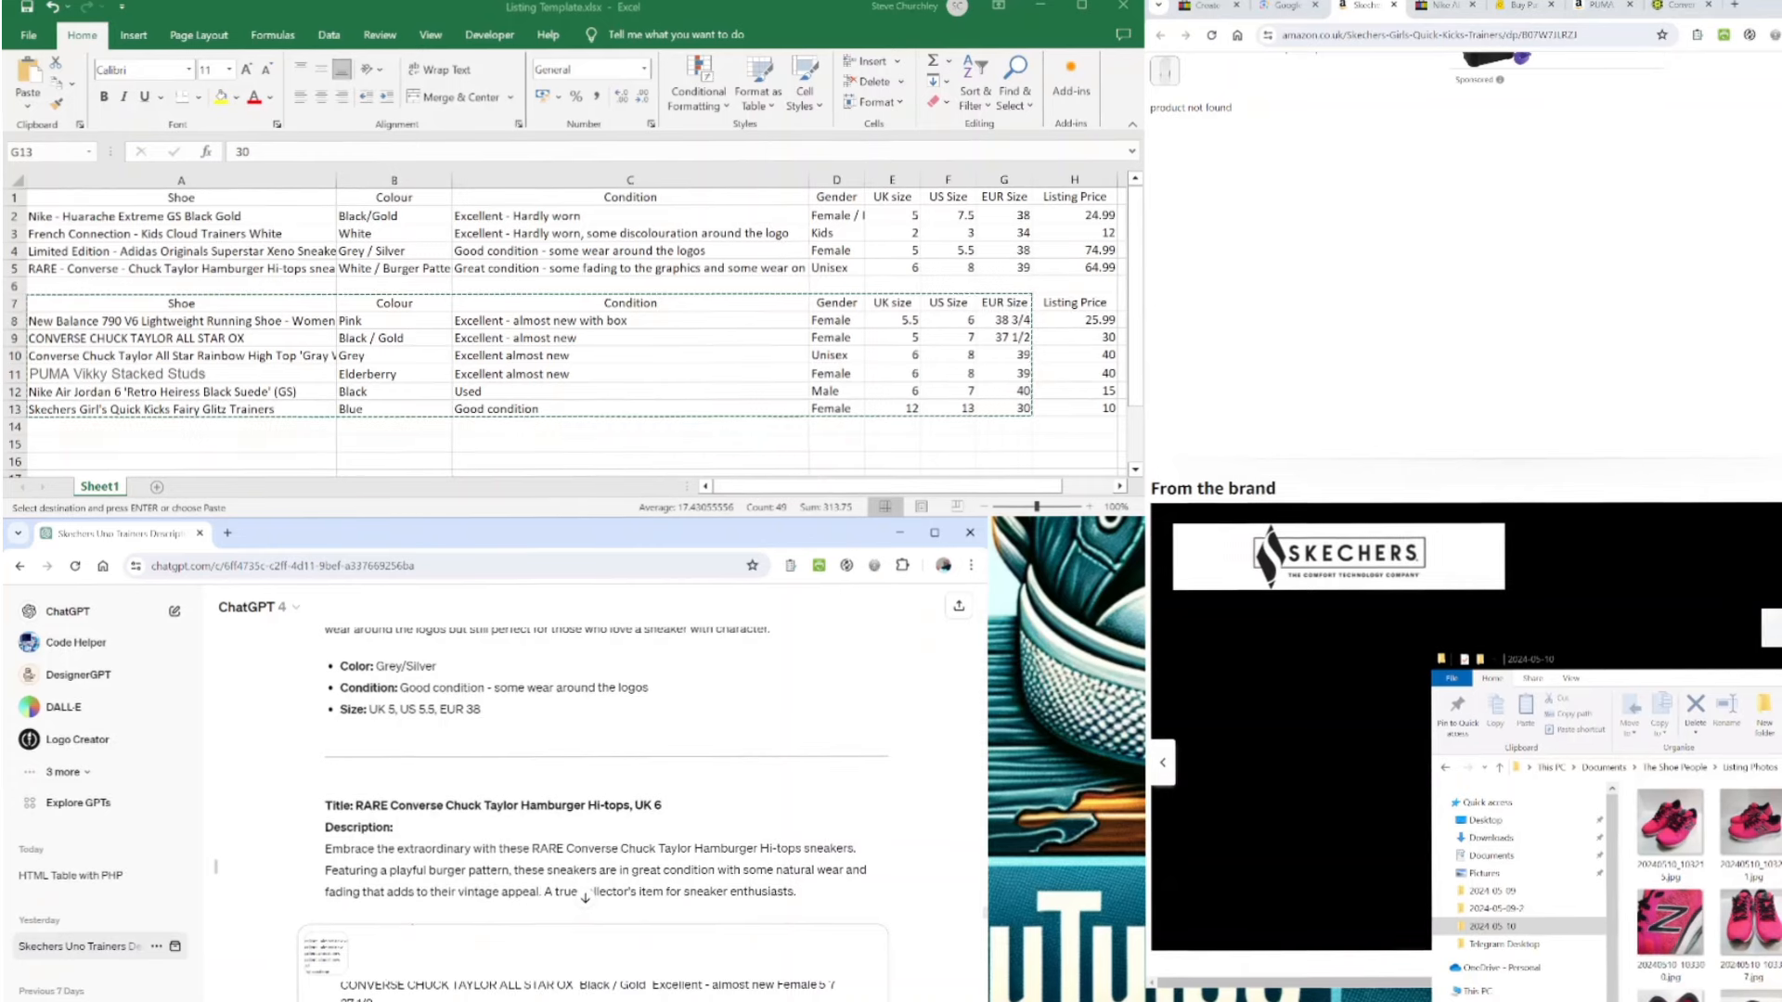
pyautogui.press('Return')
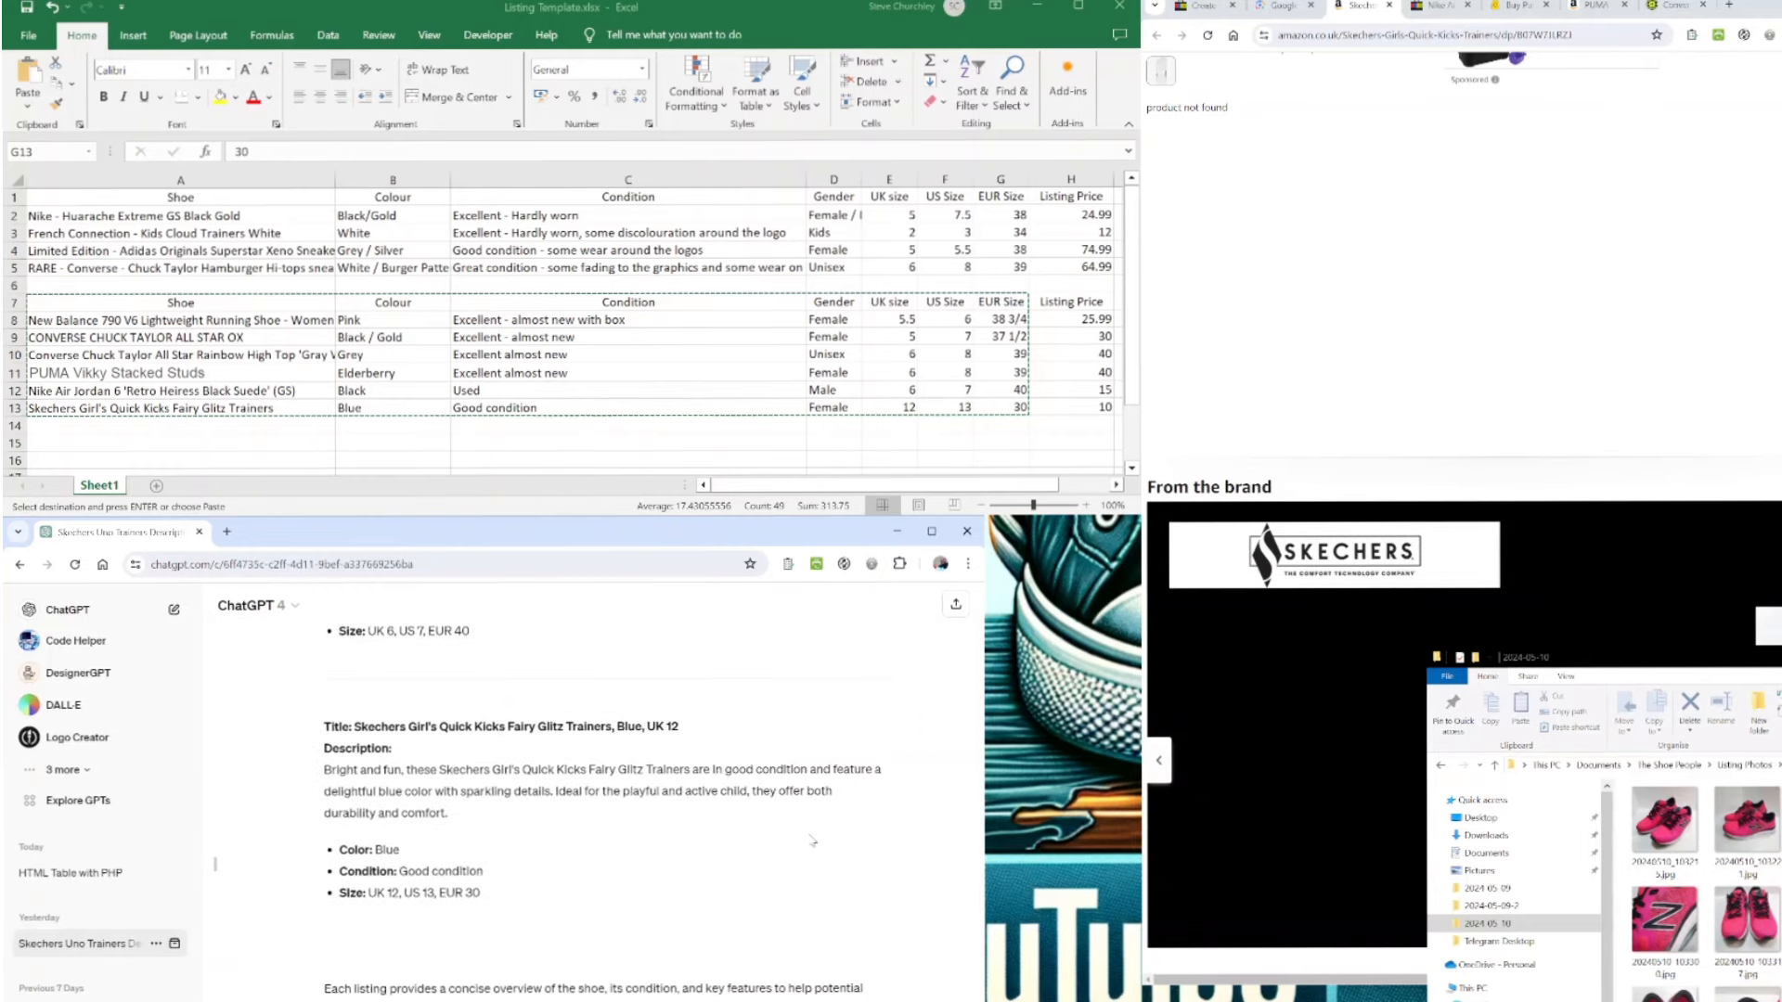
# - Copy ChatGPT's title "New Balance 790 V6 Lightweight Running Shoe, Women's Pink, UK 5.5" into the first eBay listing's title
pyautogui.scroll(10, 654, 846)
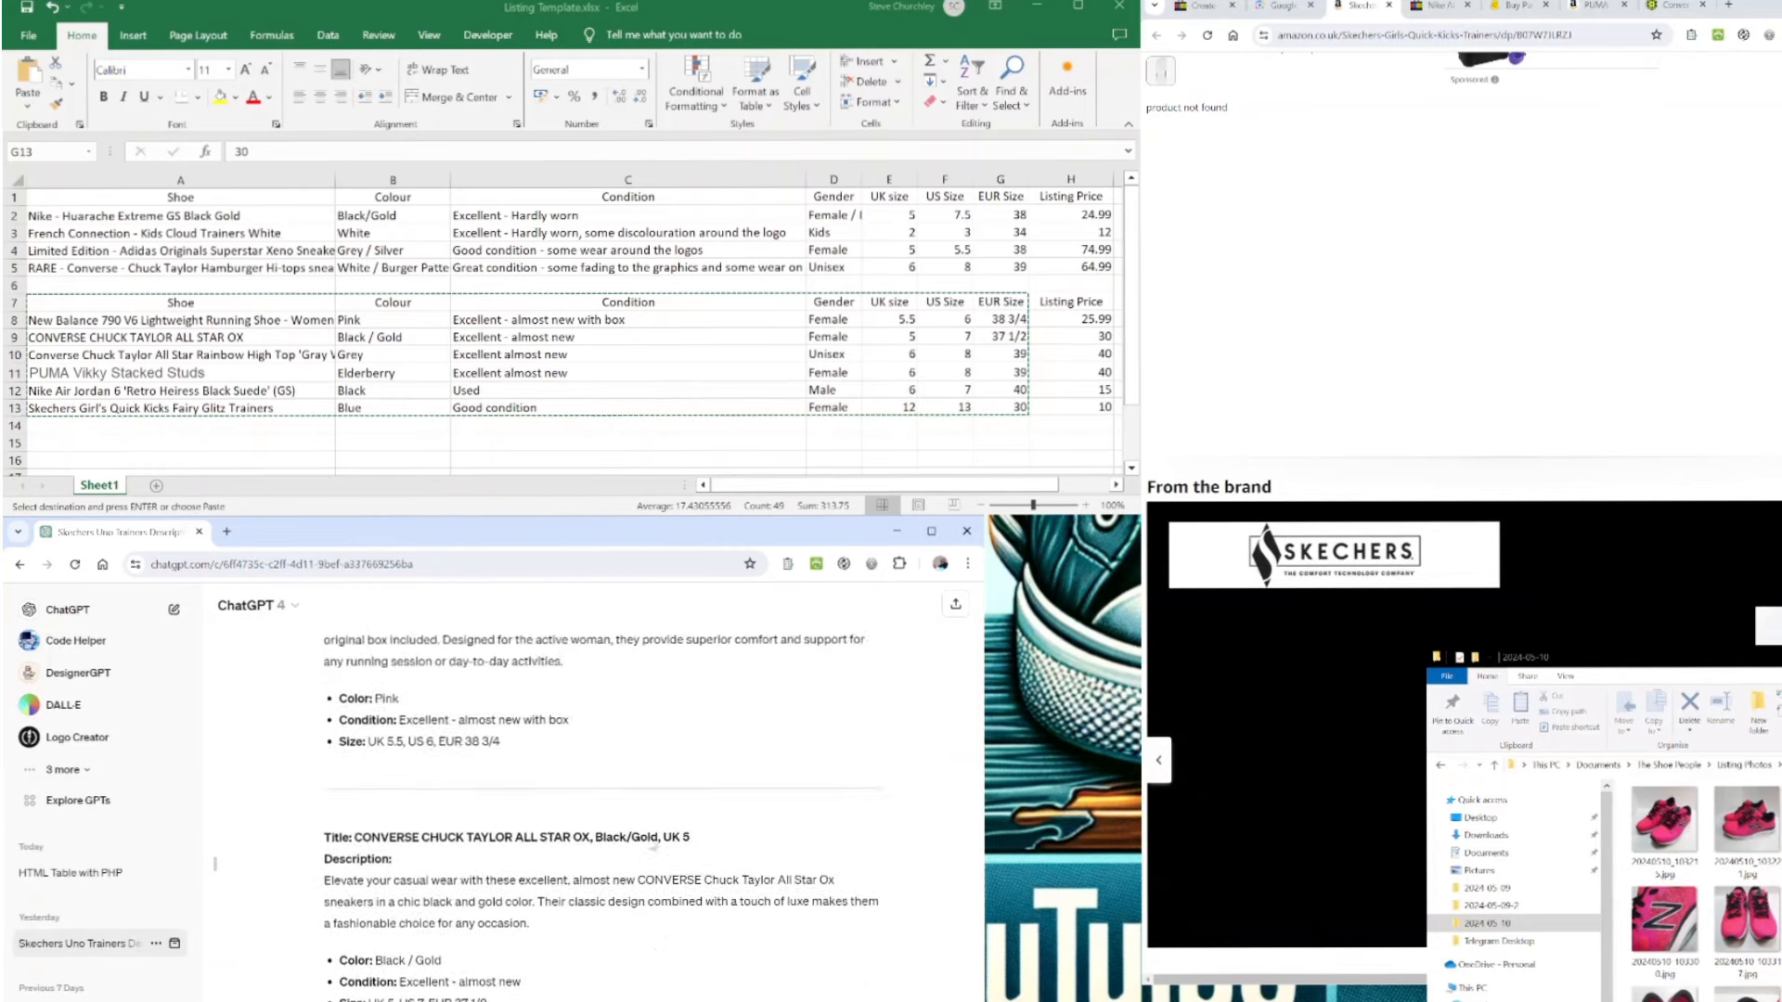
pyautogui.scroll(5, 652, 846)
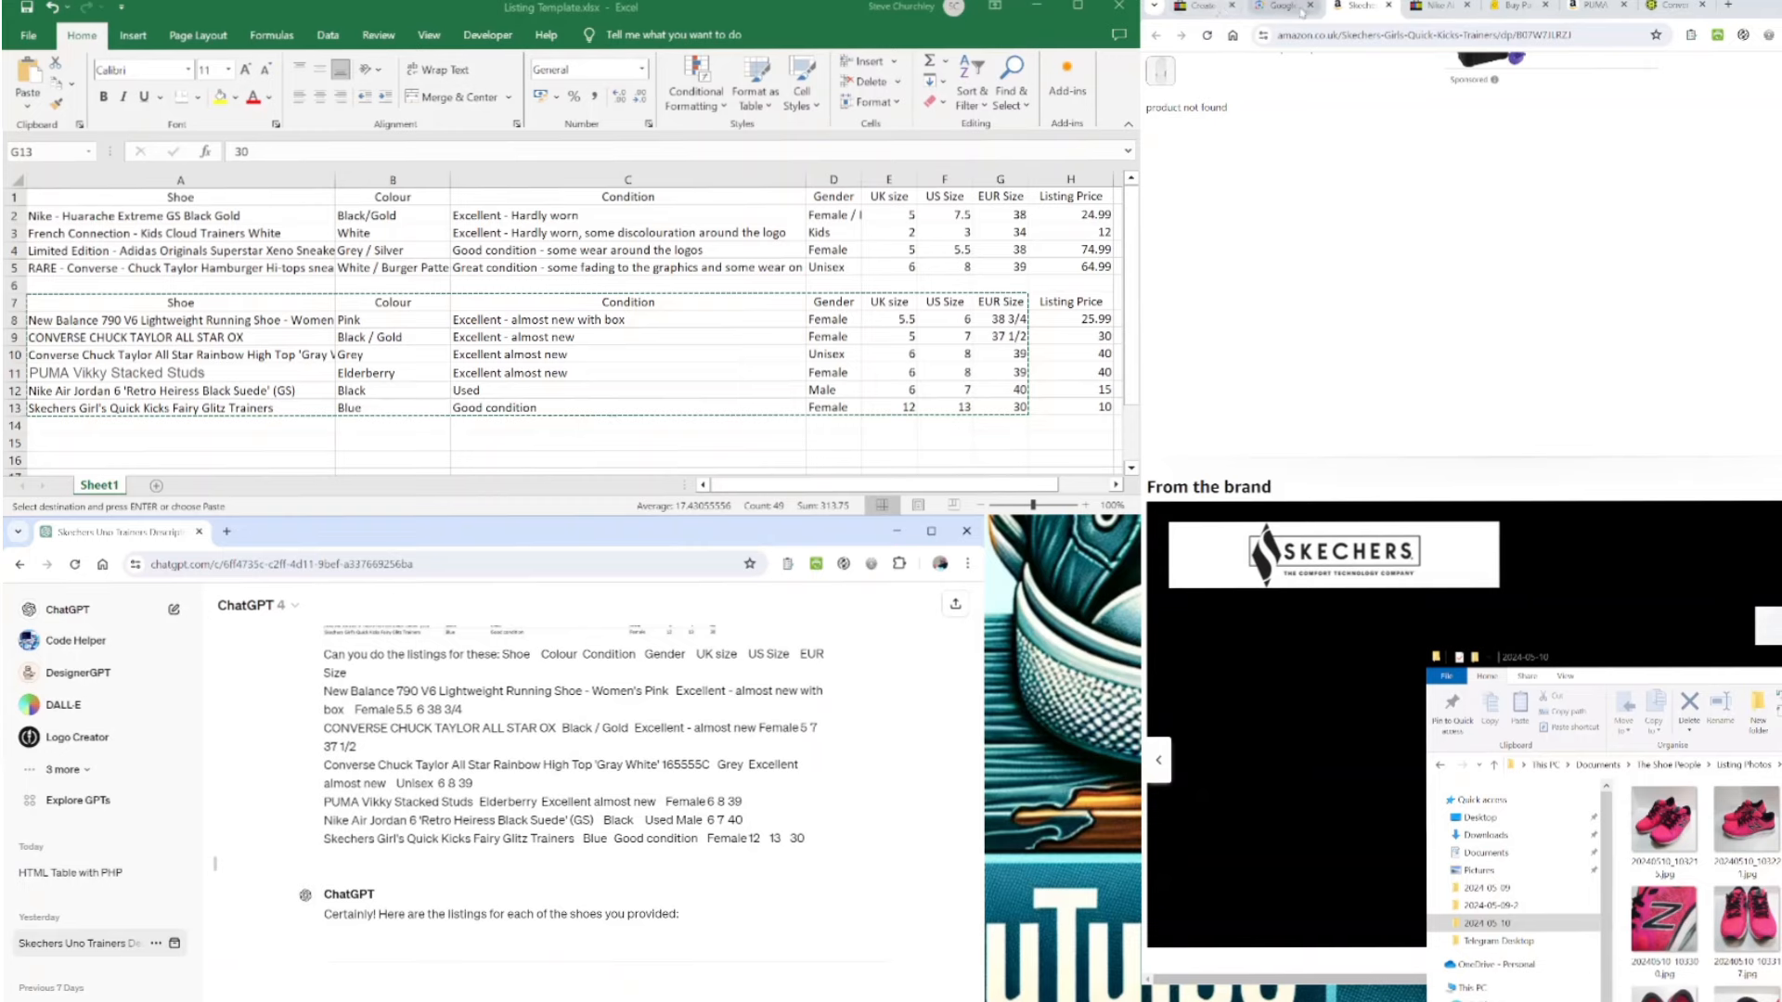
pyautogui.click(1199, 6)
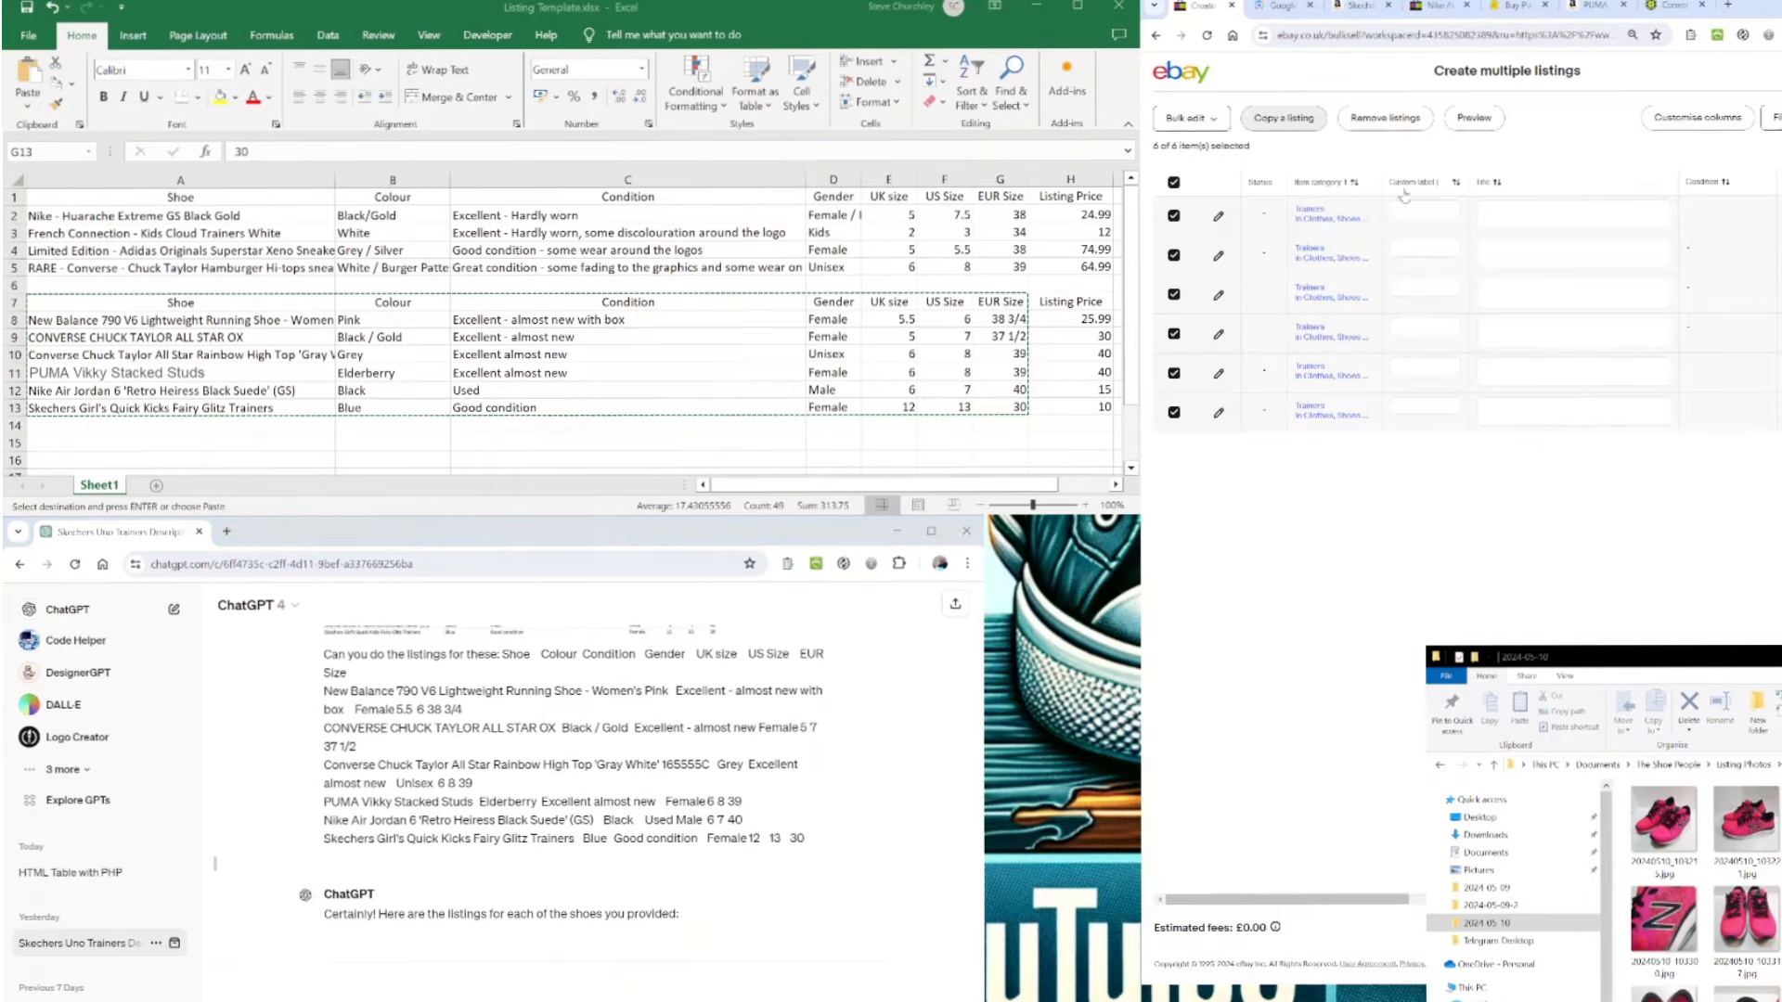
pyautogui.scroll(-5, 524, 777)
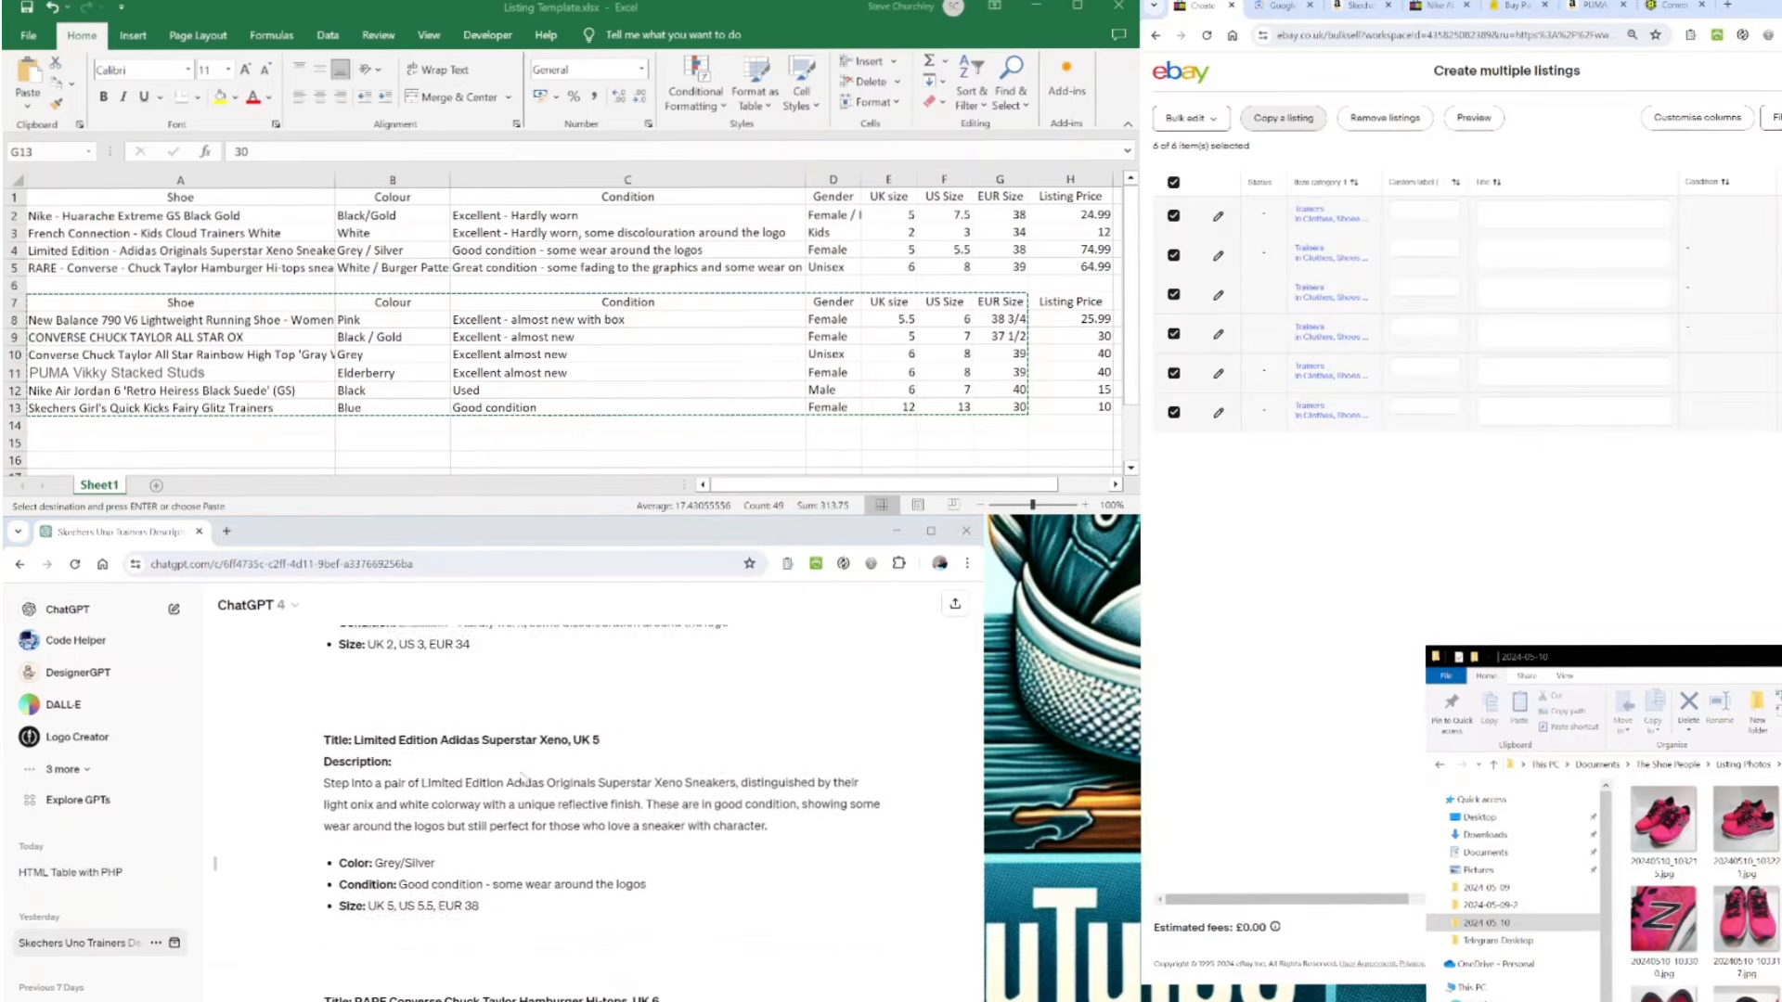
pyautogui.scroll(10, 522, 777)
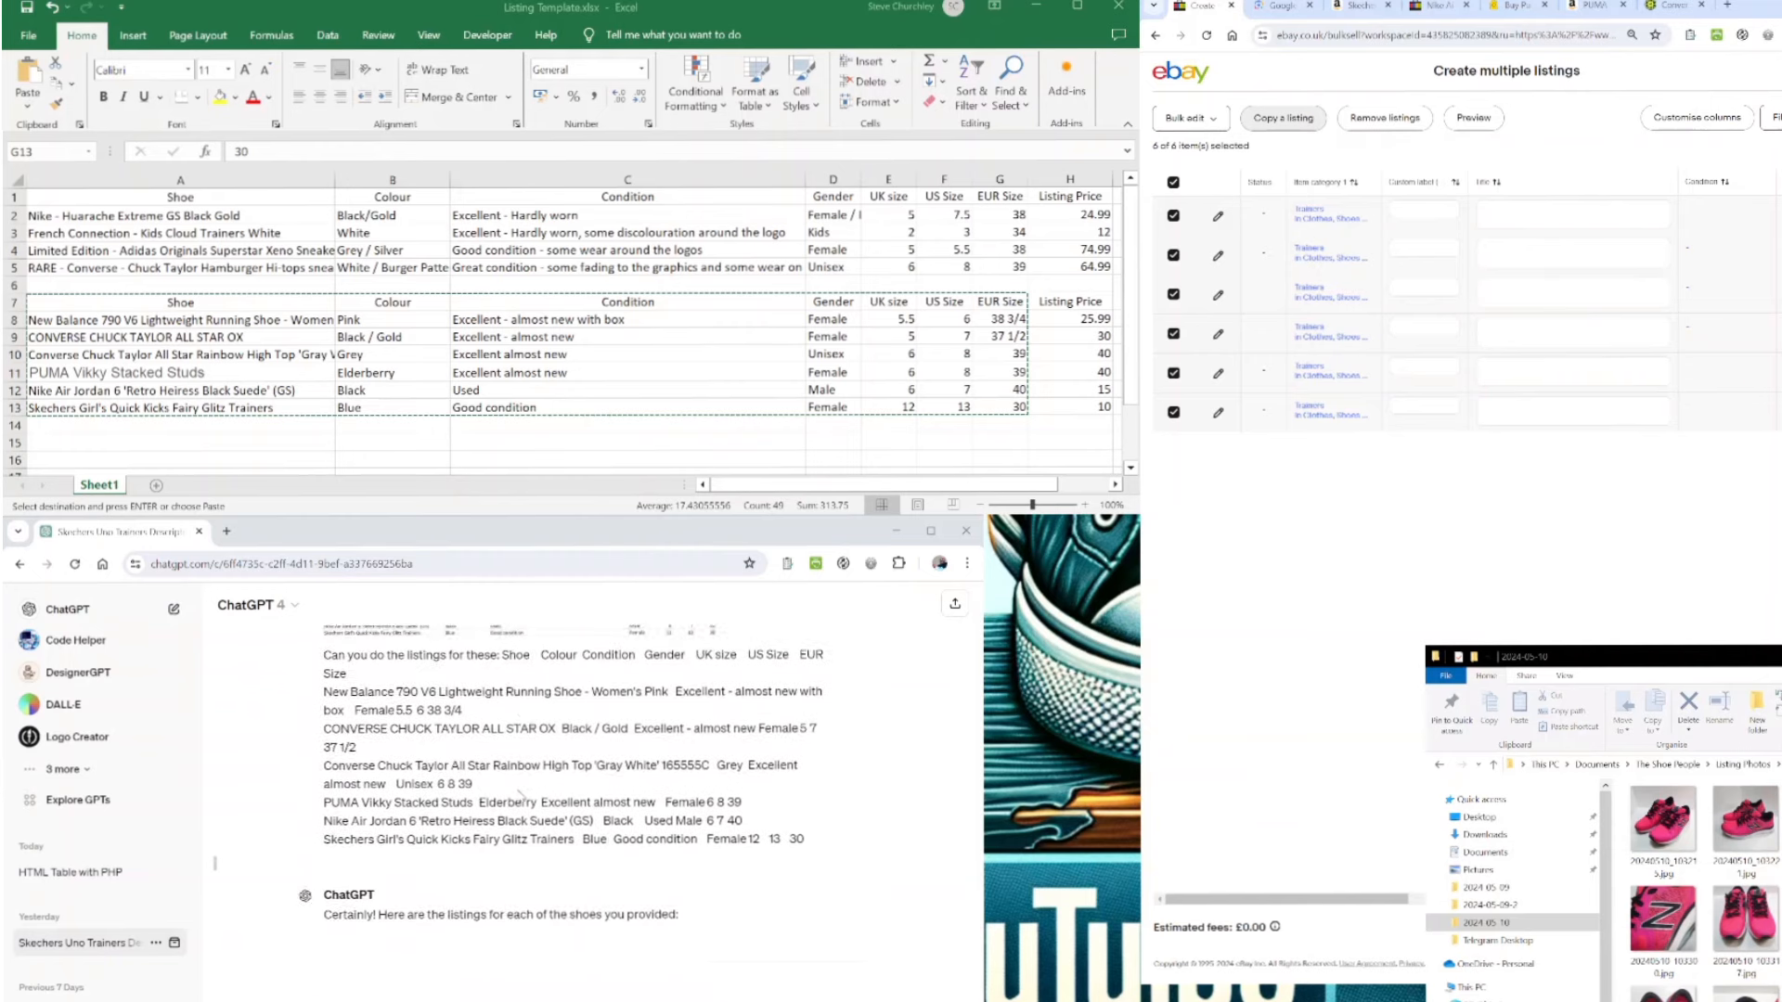
pyautogui.scroll(-5, 520, 794)
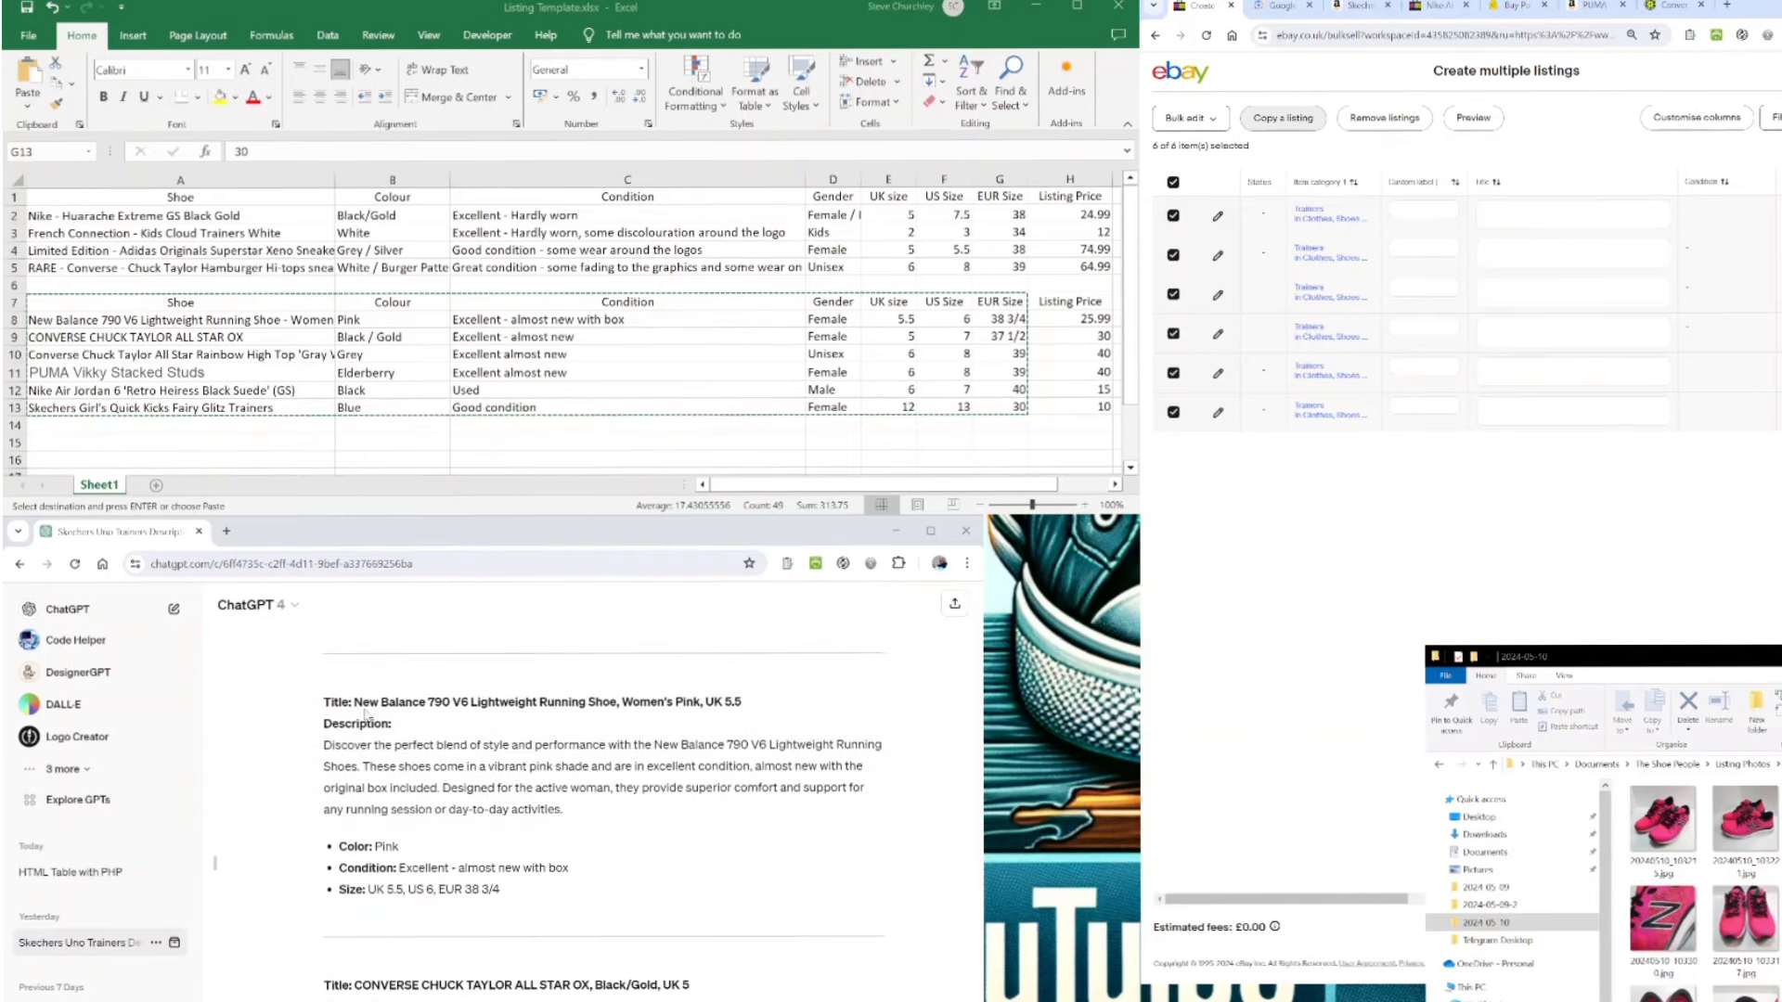
pyautogui.moveTo(353, 698); pyautogui.dragTo(747, 704)
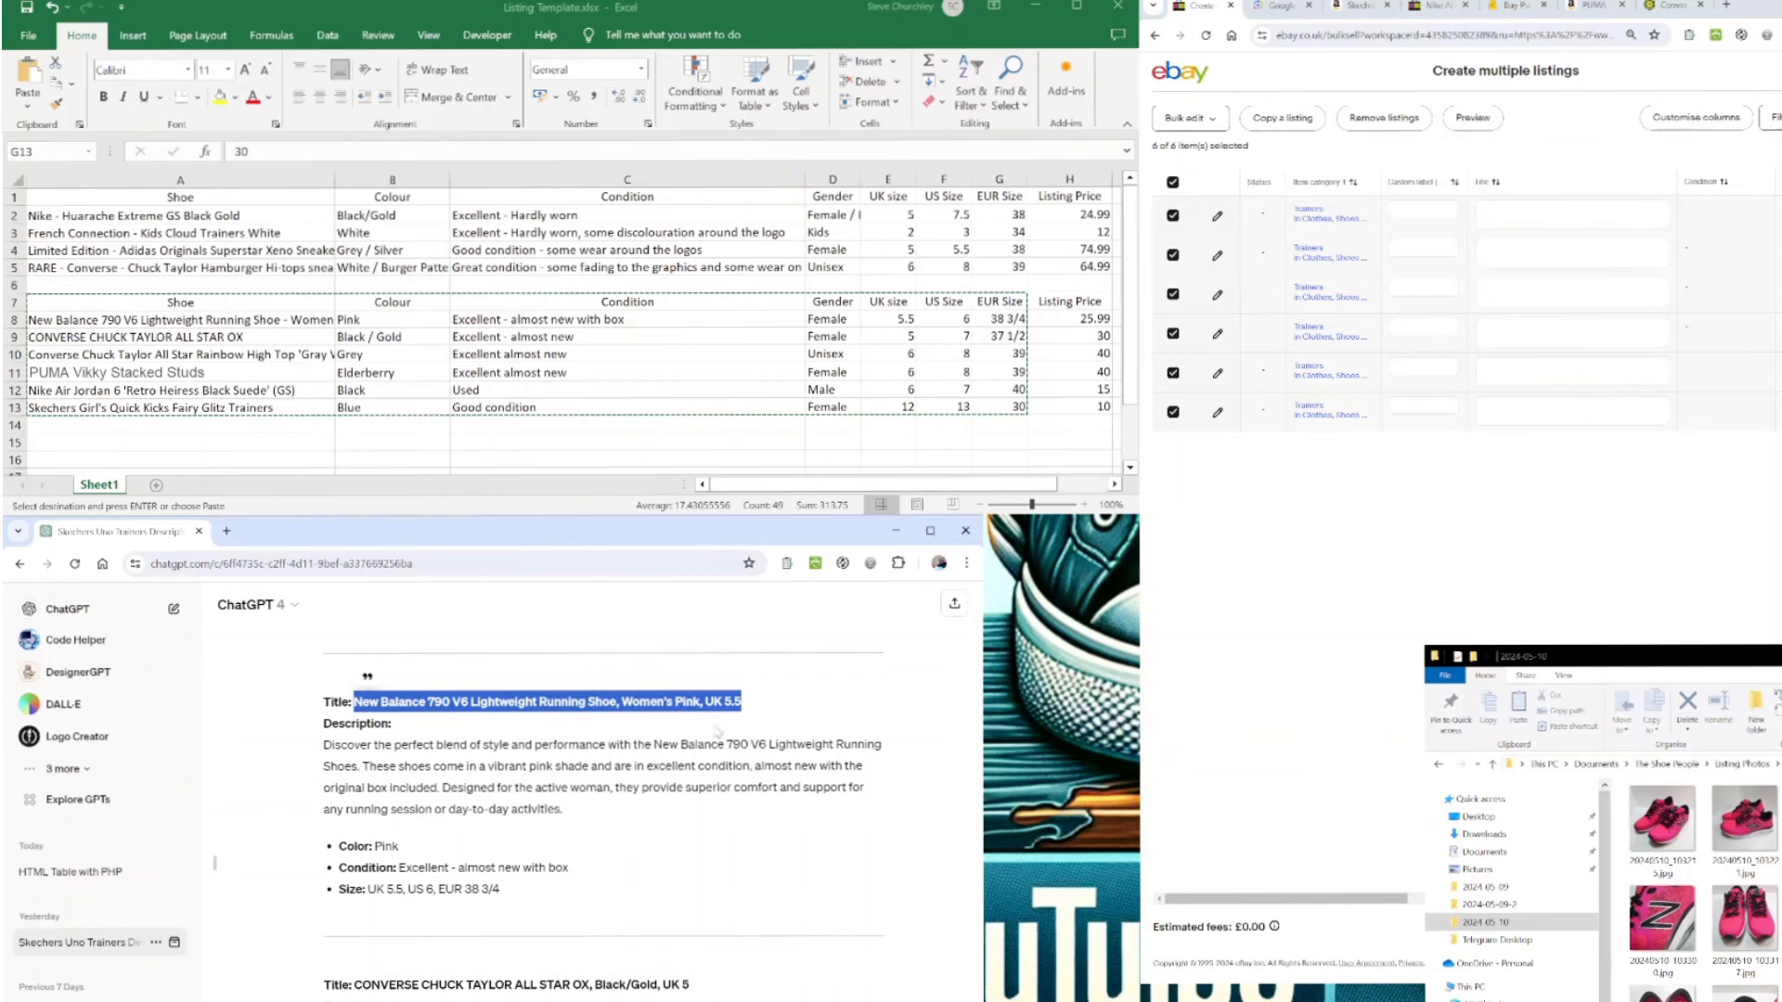
pyautogui.hotkey('ctrl', 'c')
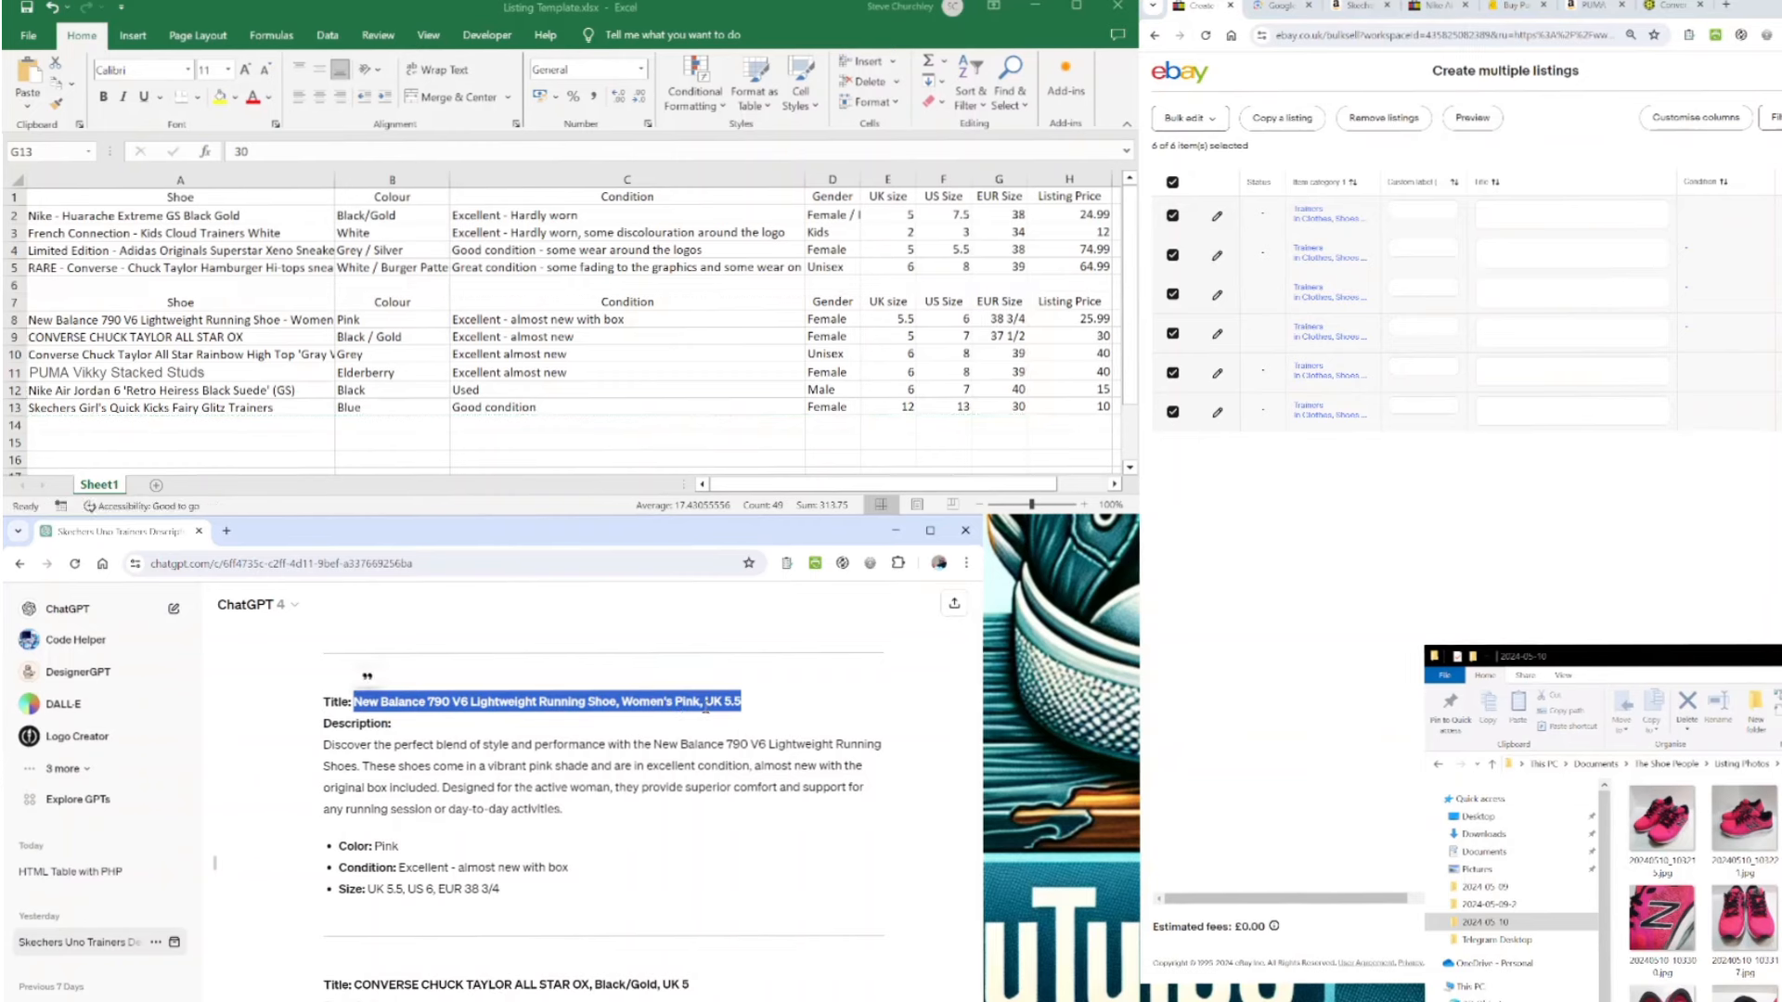
pyautogui.click(1515, 212)
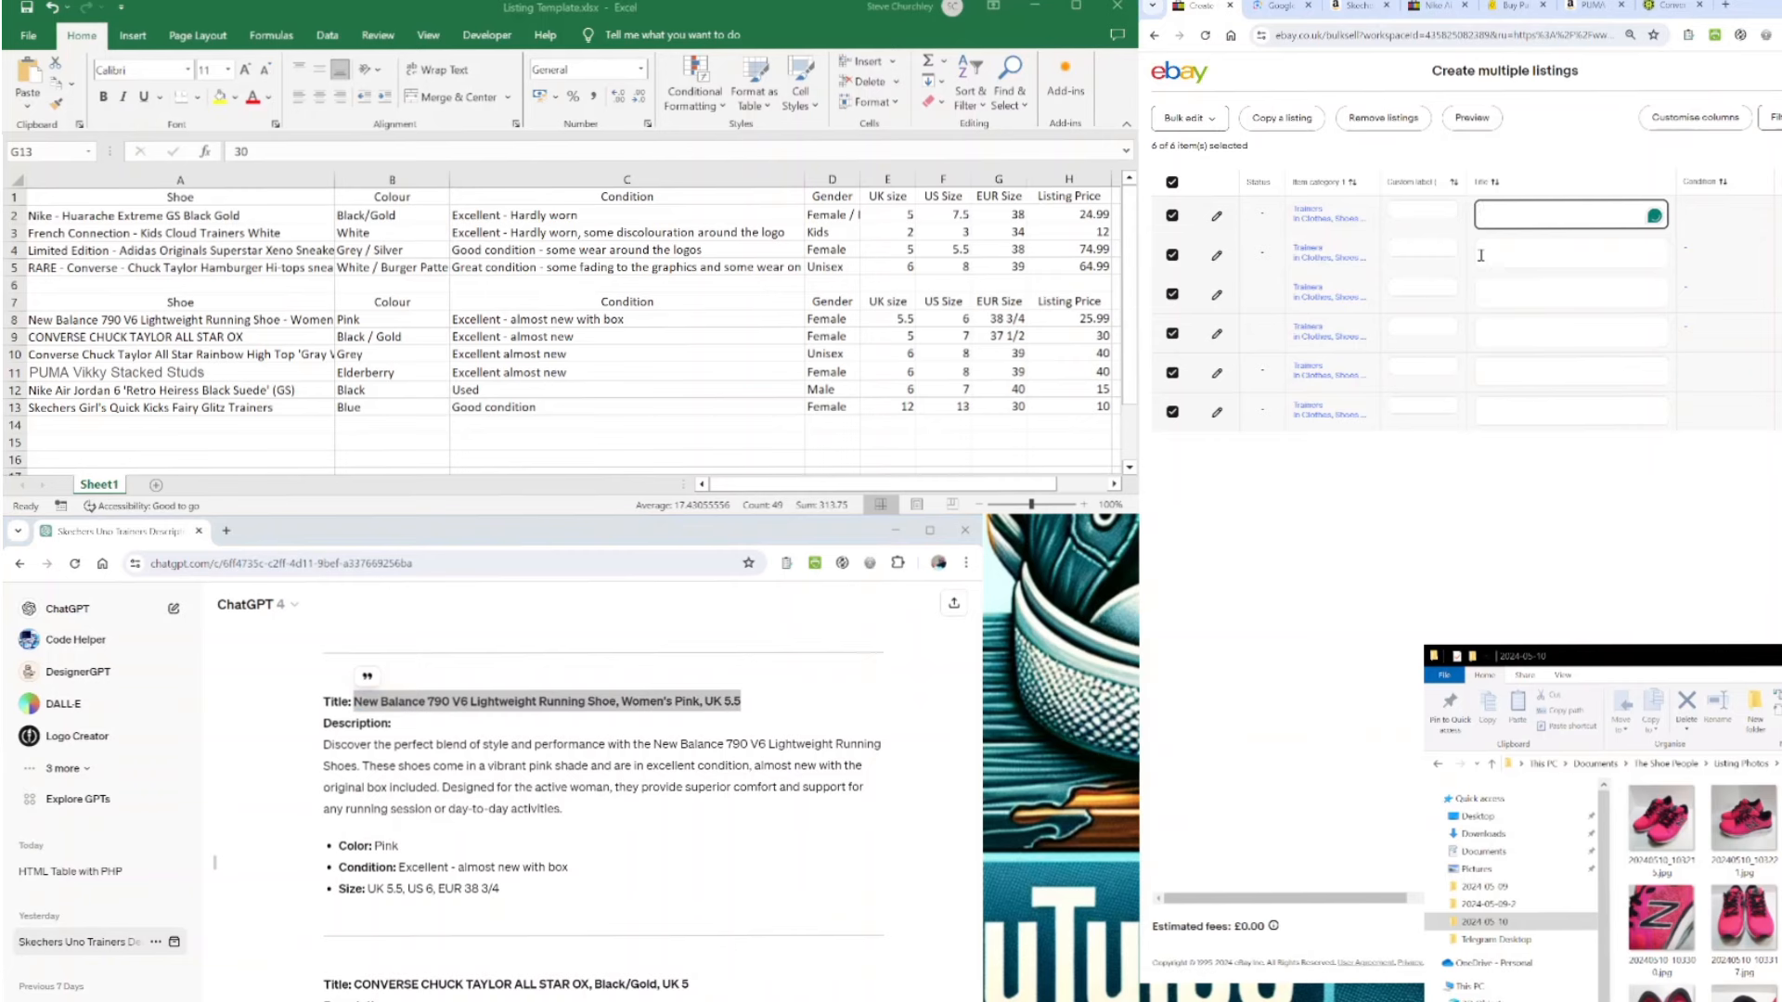
pyautogui.hotkey('ctrl', 'v')
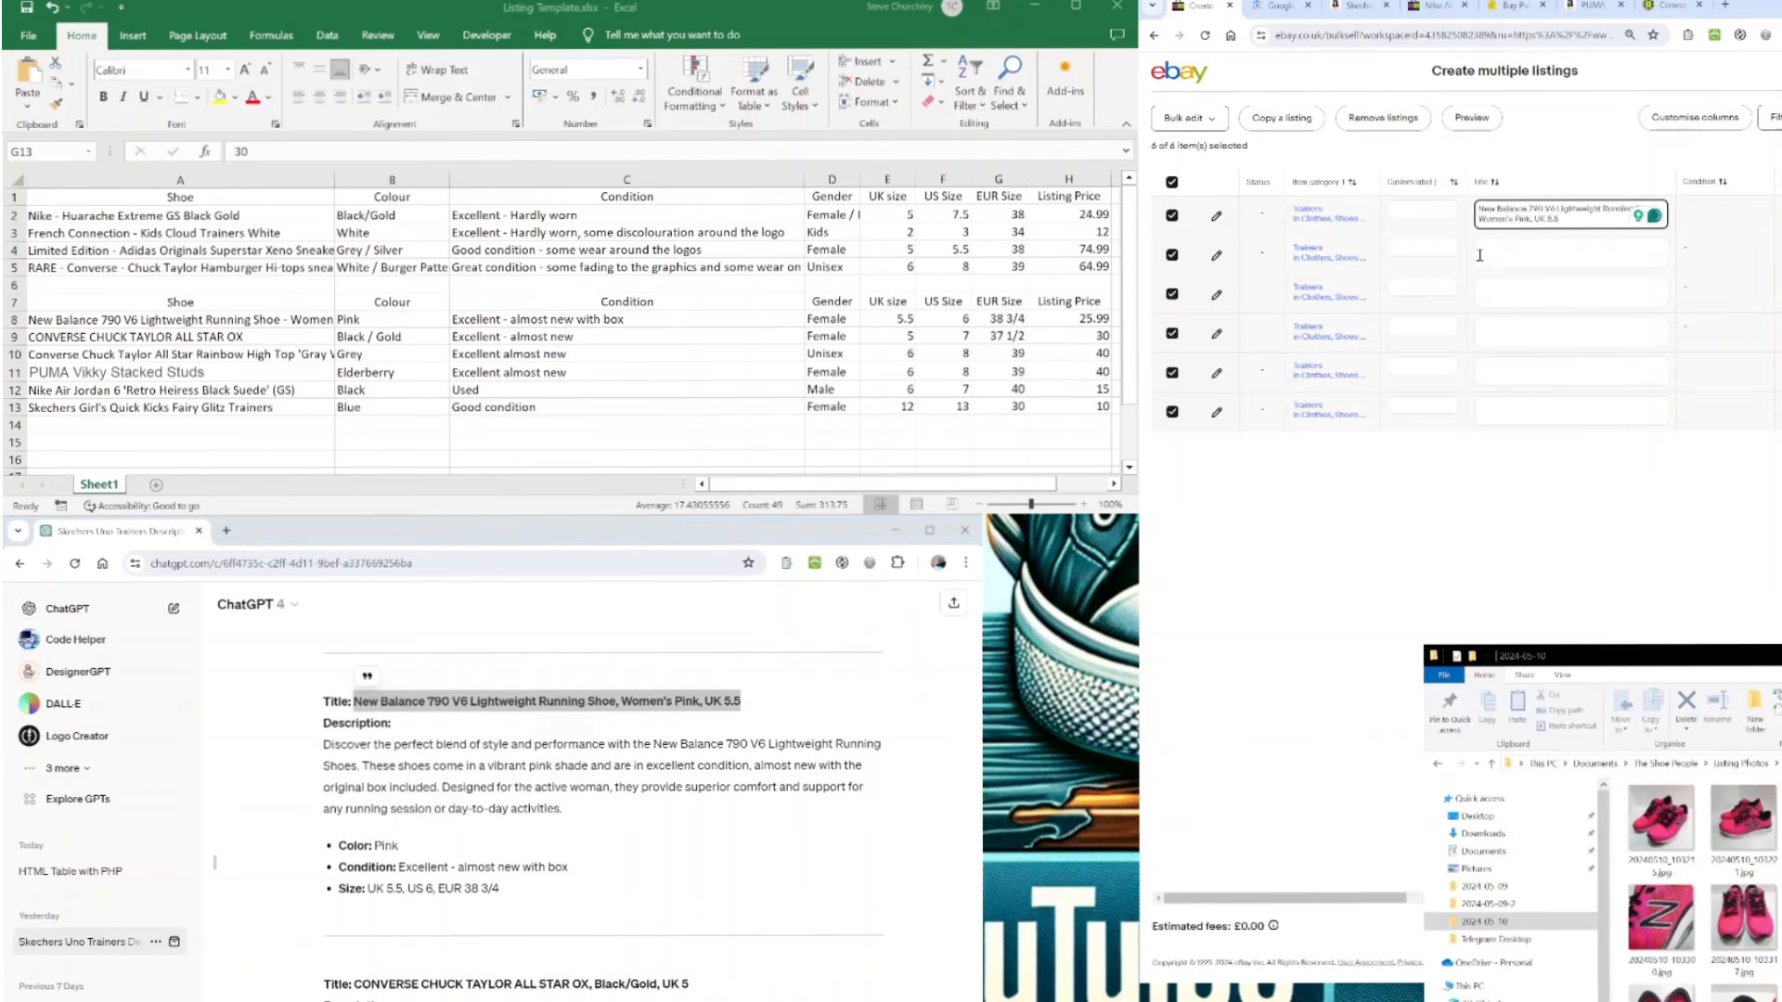
# - Copy ChatGPT's title "CONVERSE CHUCK TAYLOR ALL STAR OX, Black/Gold, UK 5" into the second eBay listing's title
pyautogui.click(1532, 251)
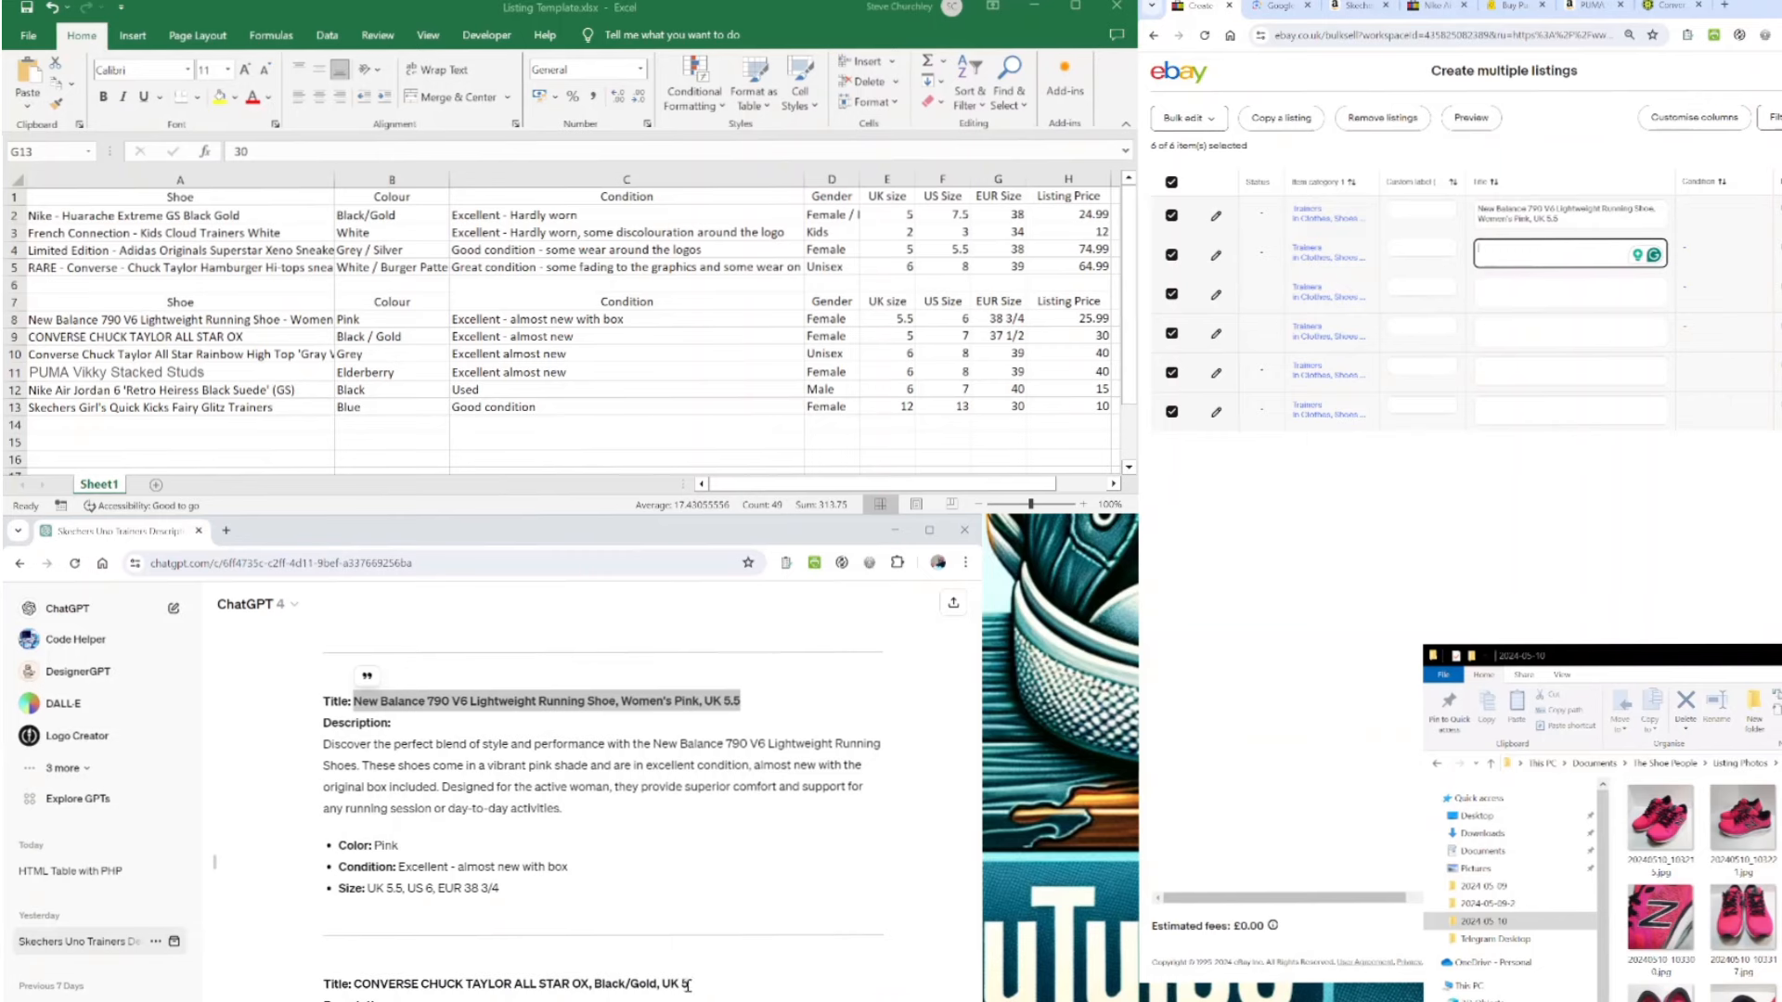
pyautogui.moveTo(689, 983); pyautogui.dragTo(353, 985)
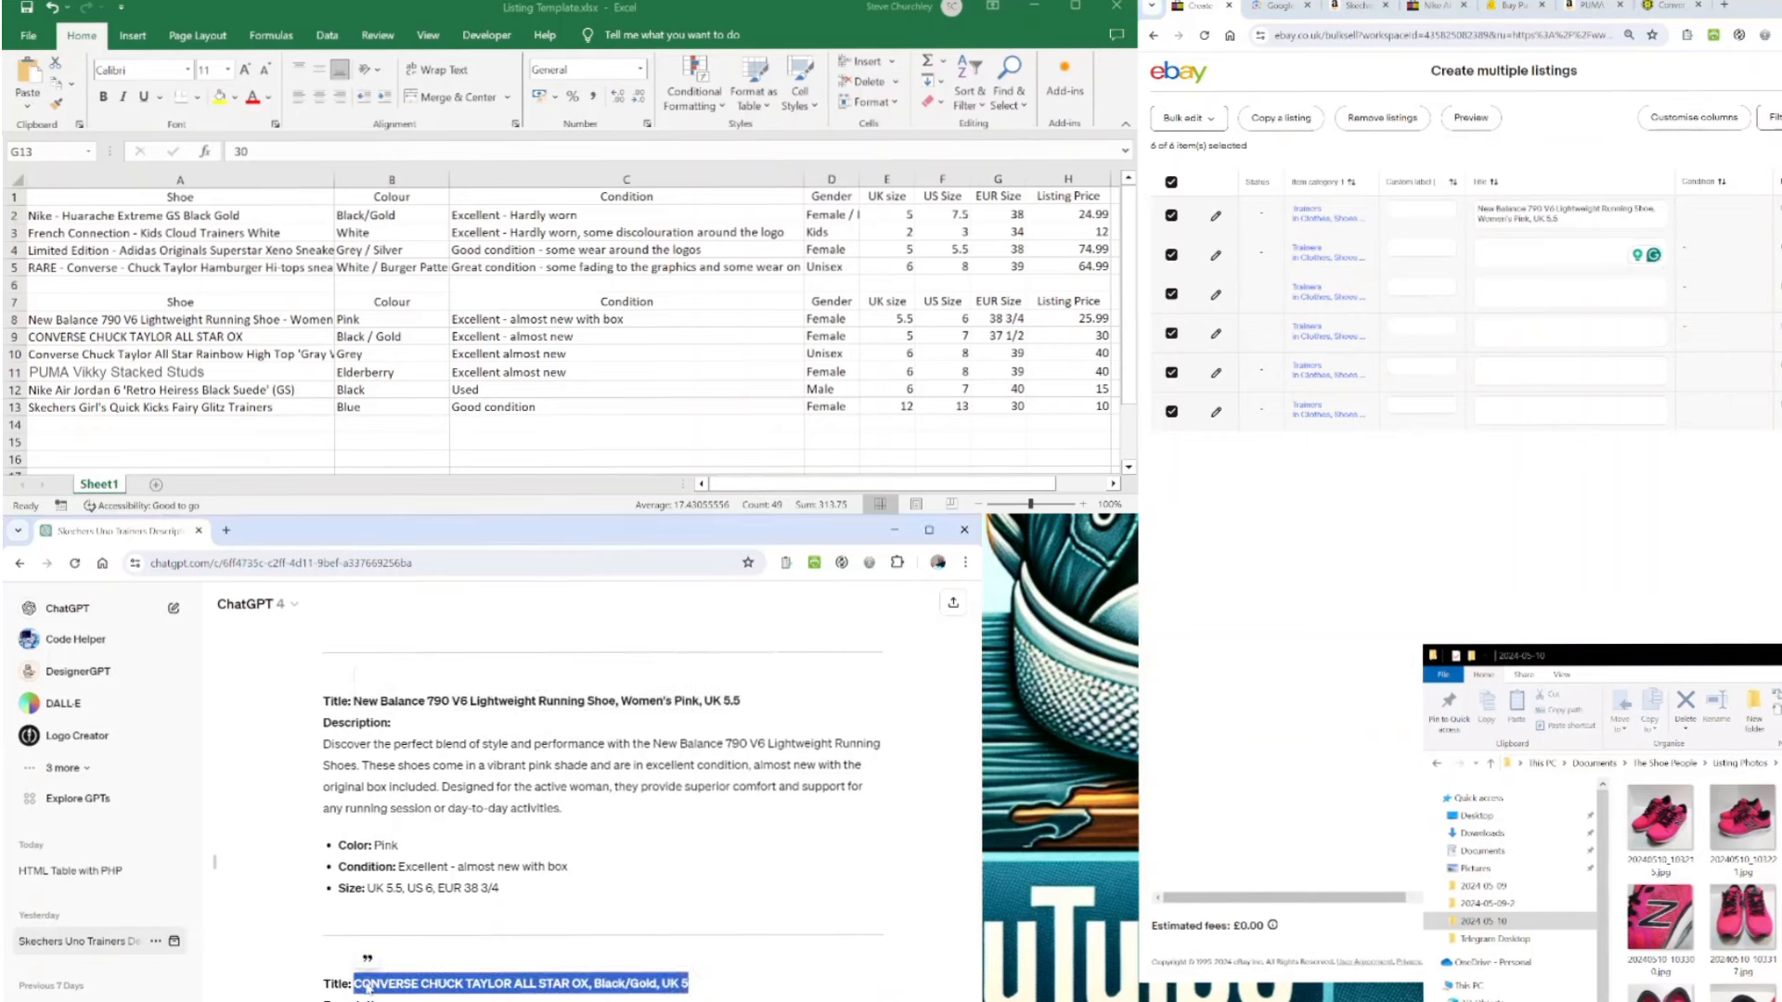
pyautogui.click(1485, 264)
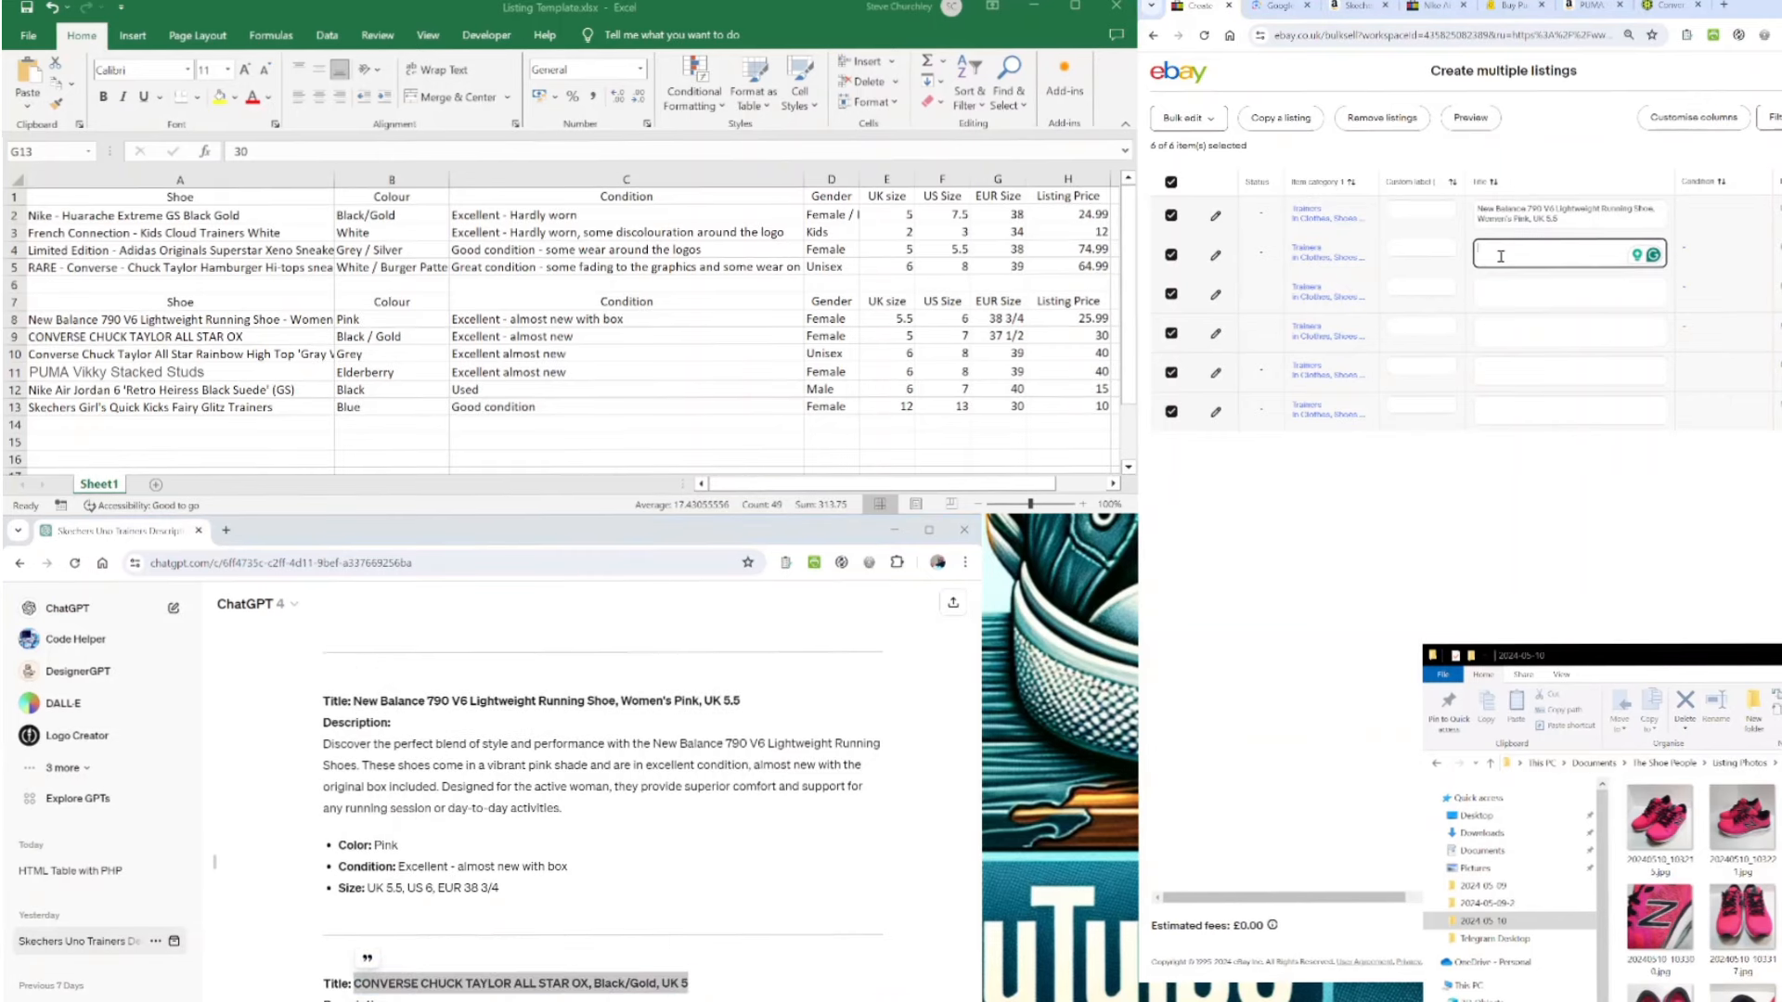
pyautogui.hotkey('ctrl', 'v')
pyautogui.press('Return')
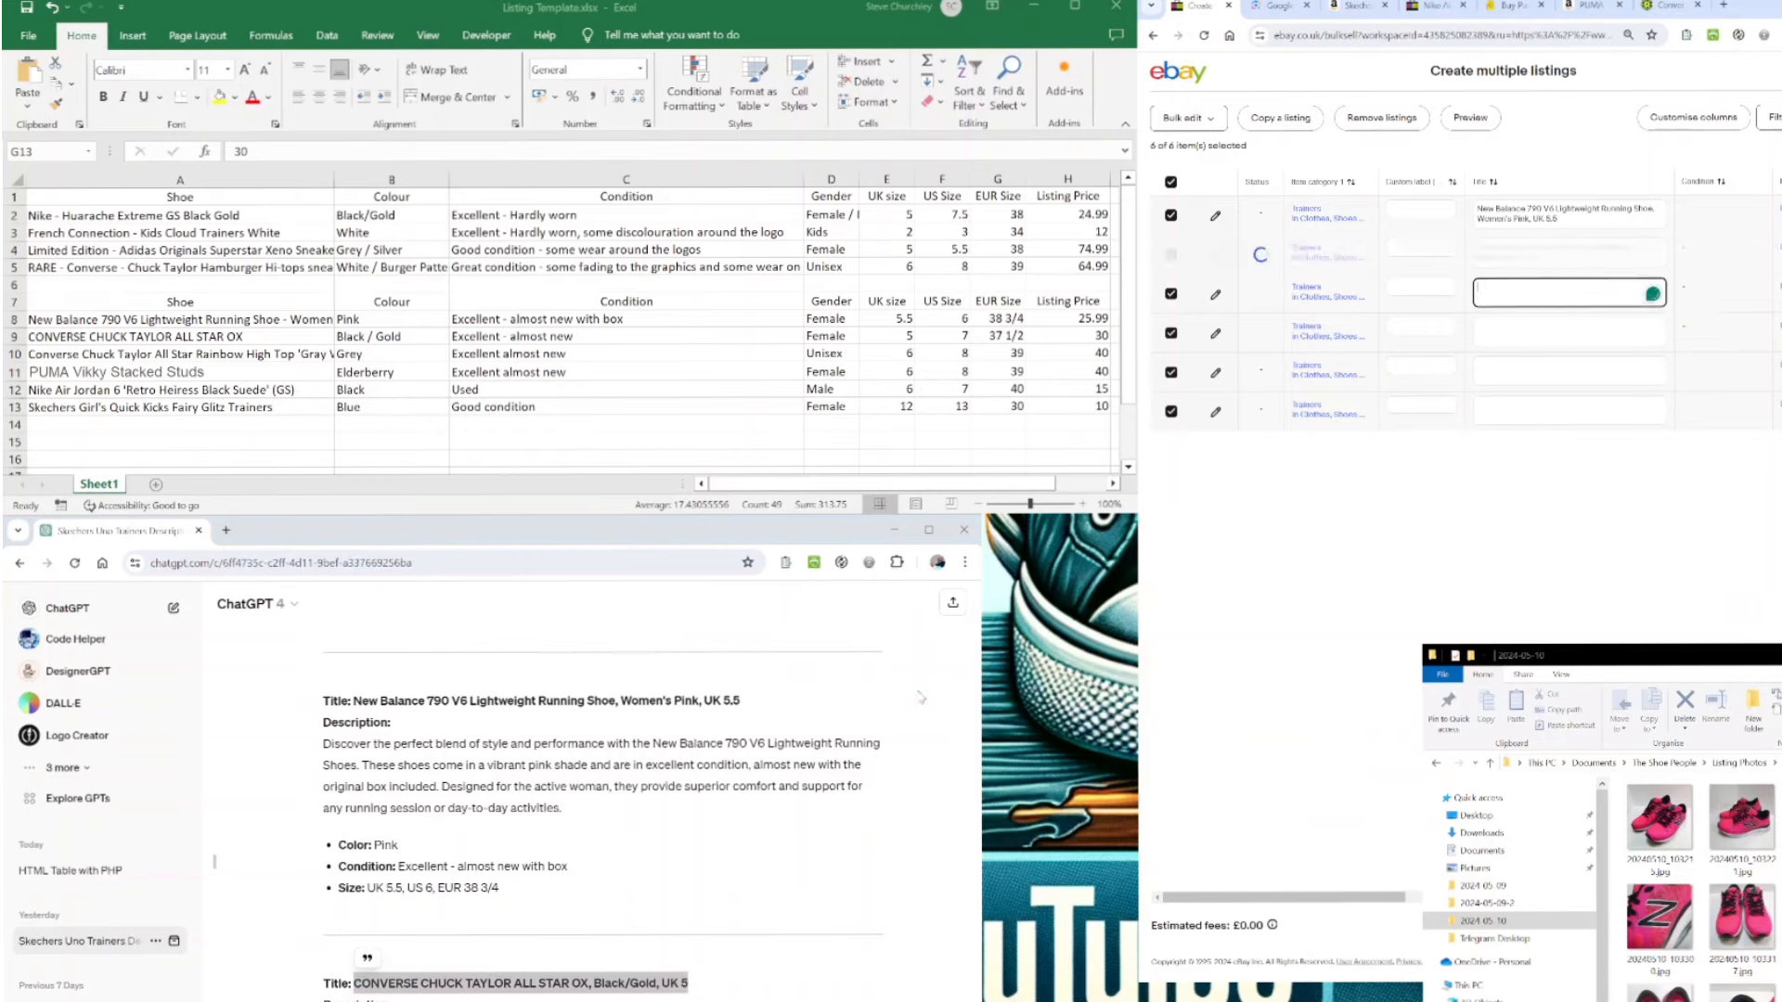
# - Copy ChatGPT's title "Converse Chuck Taylor All Star Rainbow High Top 'Gray White', Unisex, UK 6" into the third eBay listing's title
pyautogui.click(803, 839)
pyautogui.scroll(-5, 803, 838)
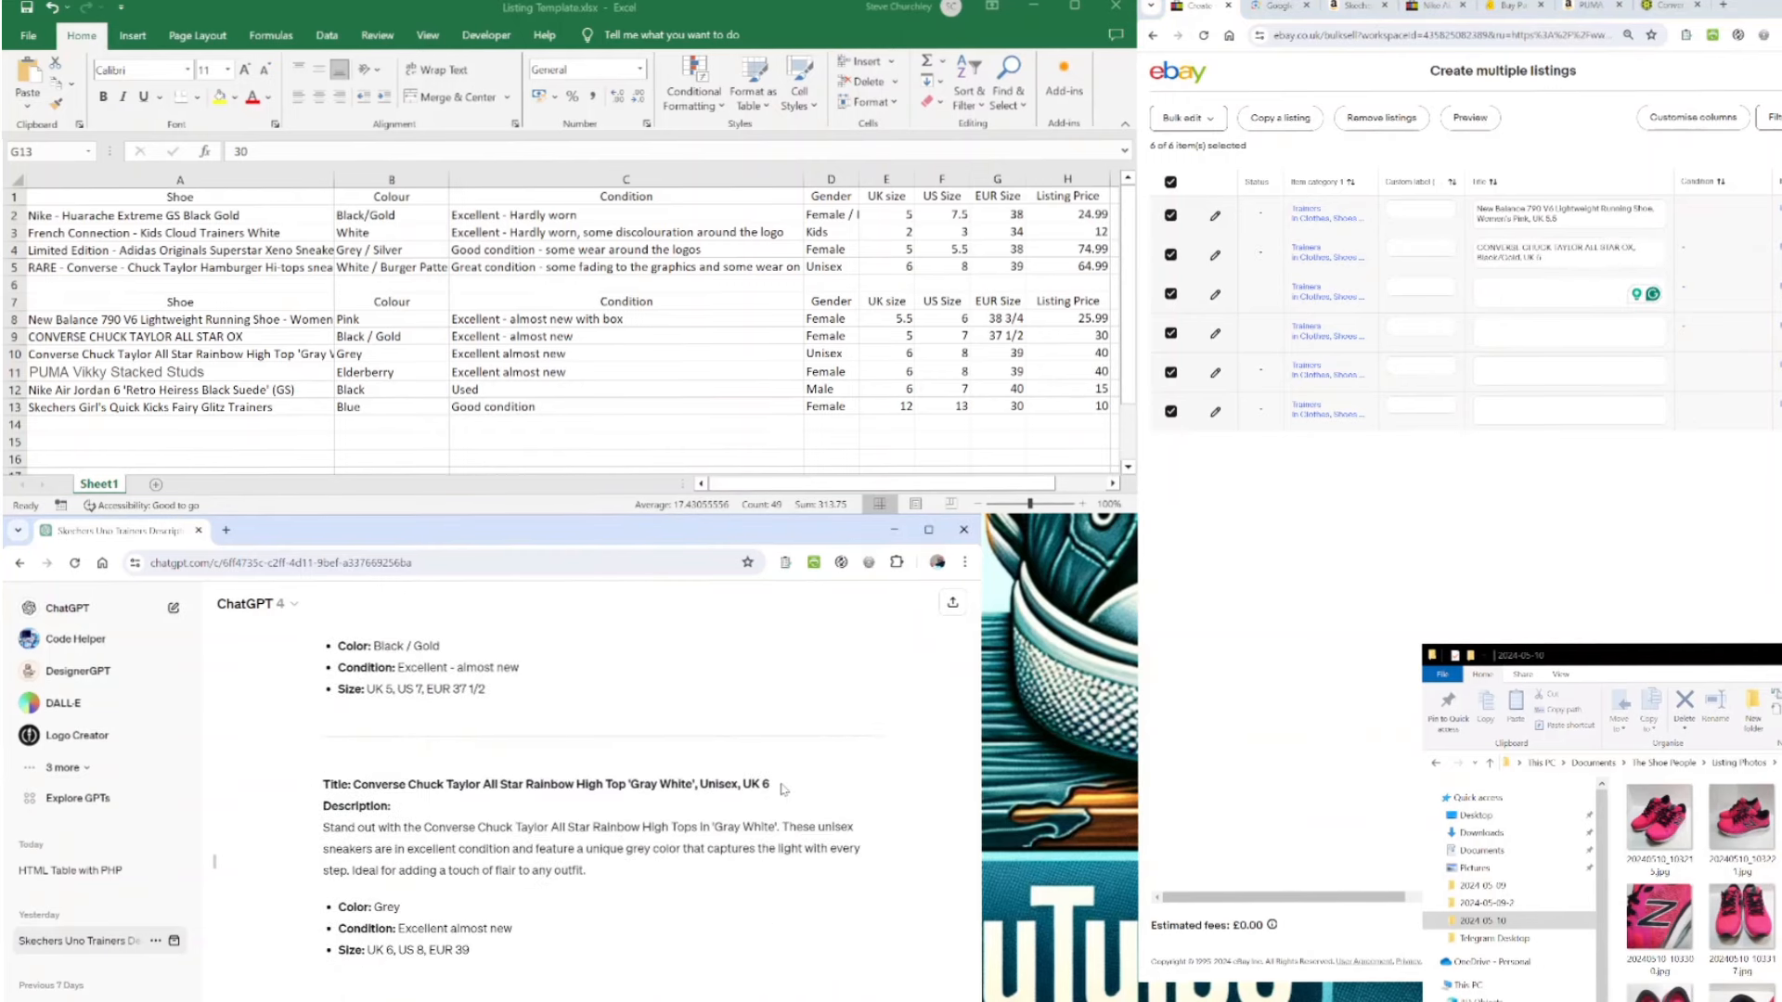
pyautogui.moveTo(772, 785); pyautogui.dragTo(353, 784)
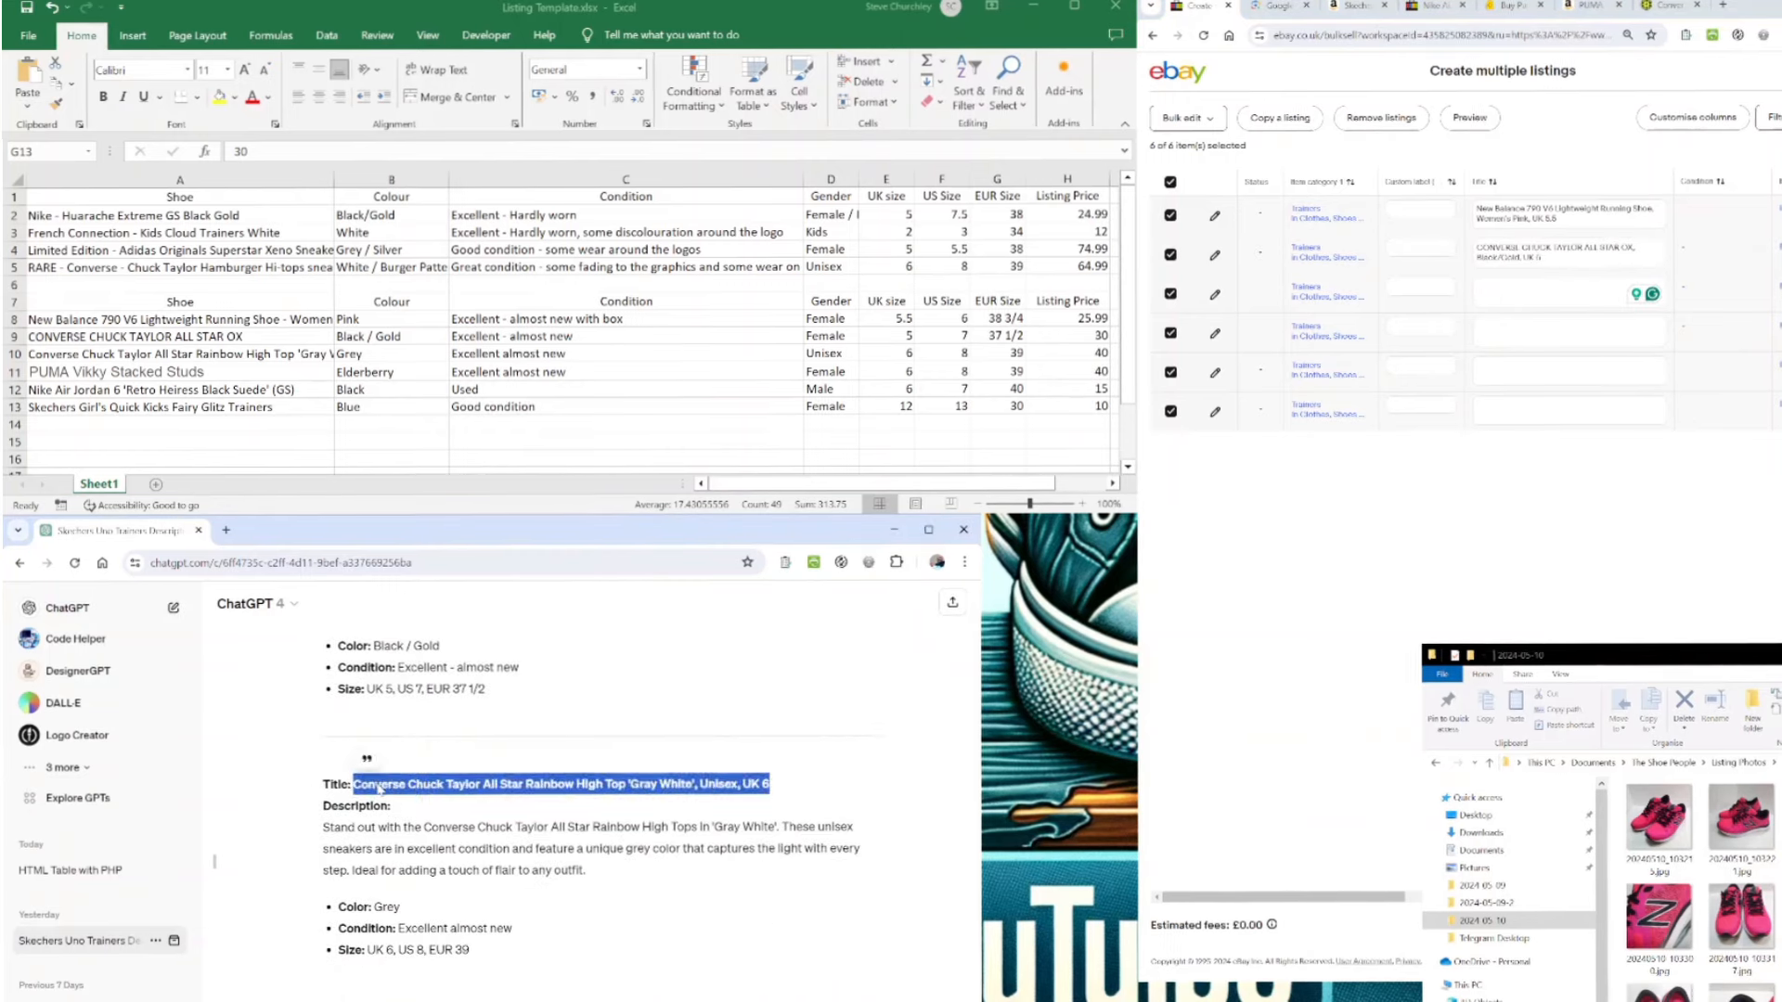
pyautogui.click(1529, 291)
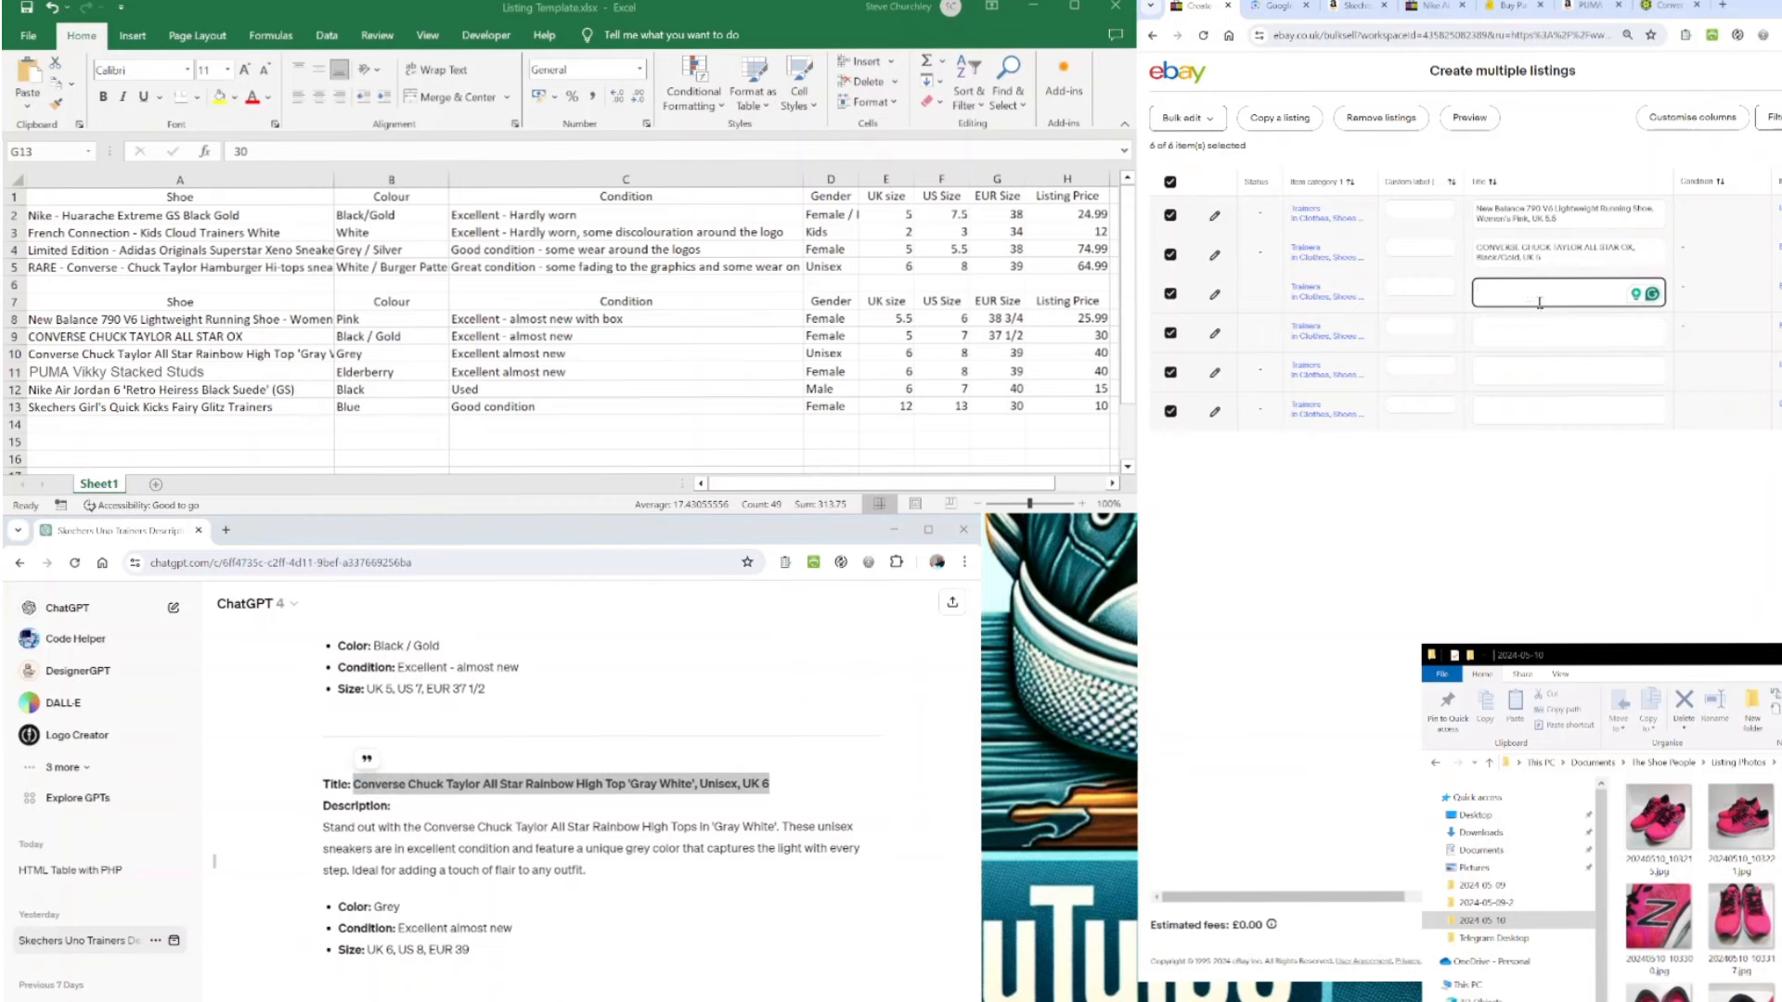
pyautogui.hotkey('ctrl', 'v')
# - Copy ChatGPT's title "PUMA Vikky Stacked Studs, Elderberry, UK 6" into the fourth eBay listing's title
pyautogui.click(1539, 330)
pyautogui.scroll(-1, 730, 894)
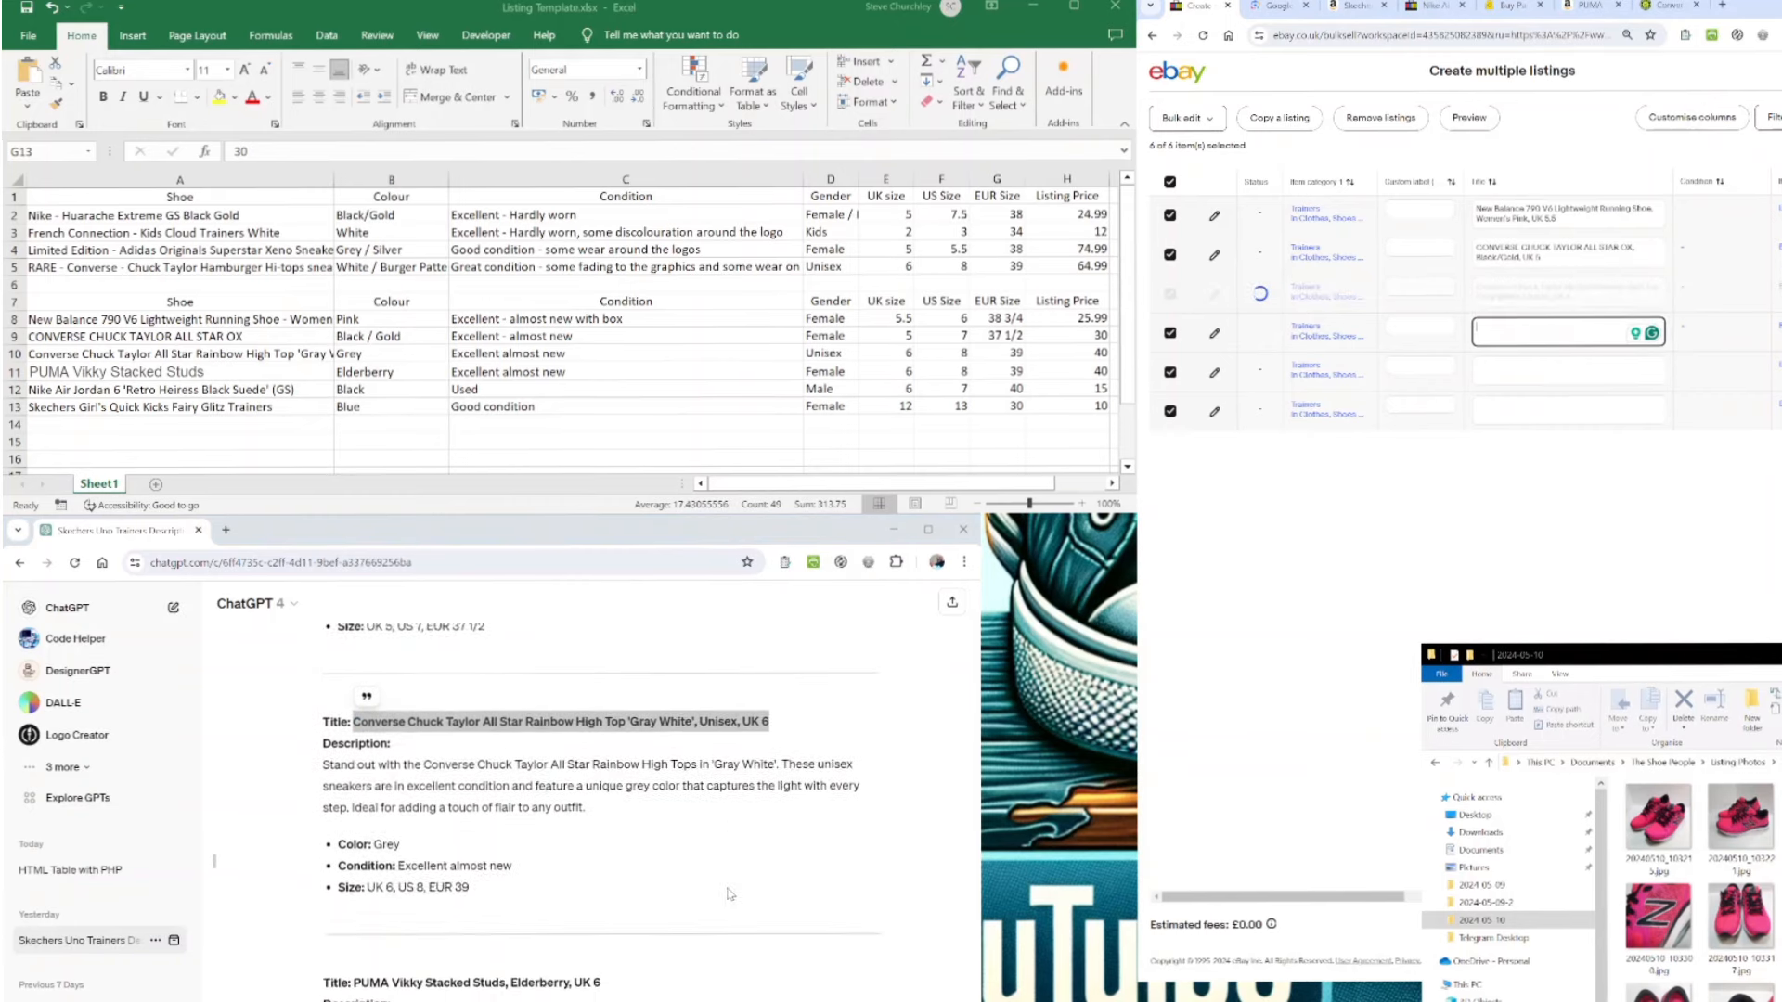
pyautogui.scroll(-2, 730, 894)
pyautogui.moveTo(602, 814); pyautogui.dragTo(353, 813)
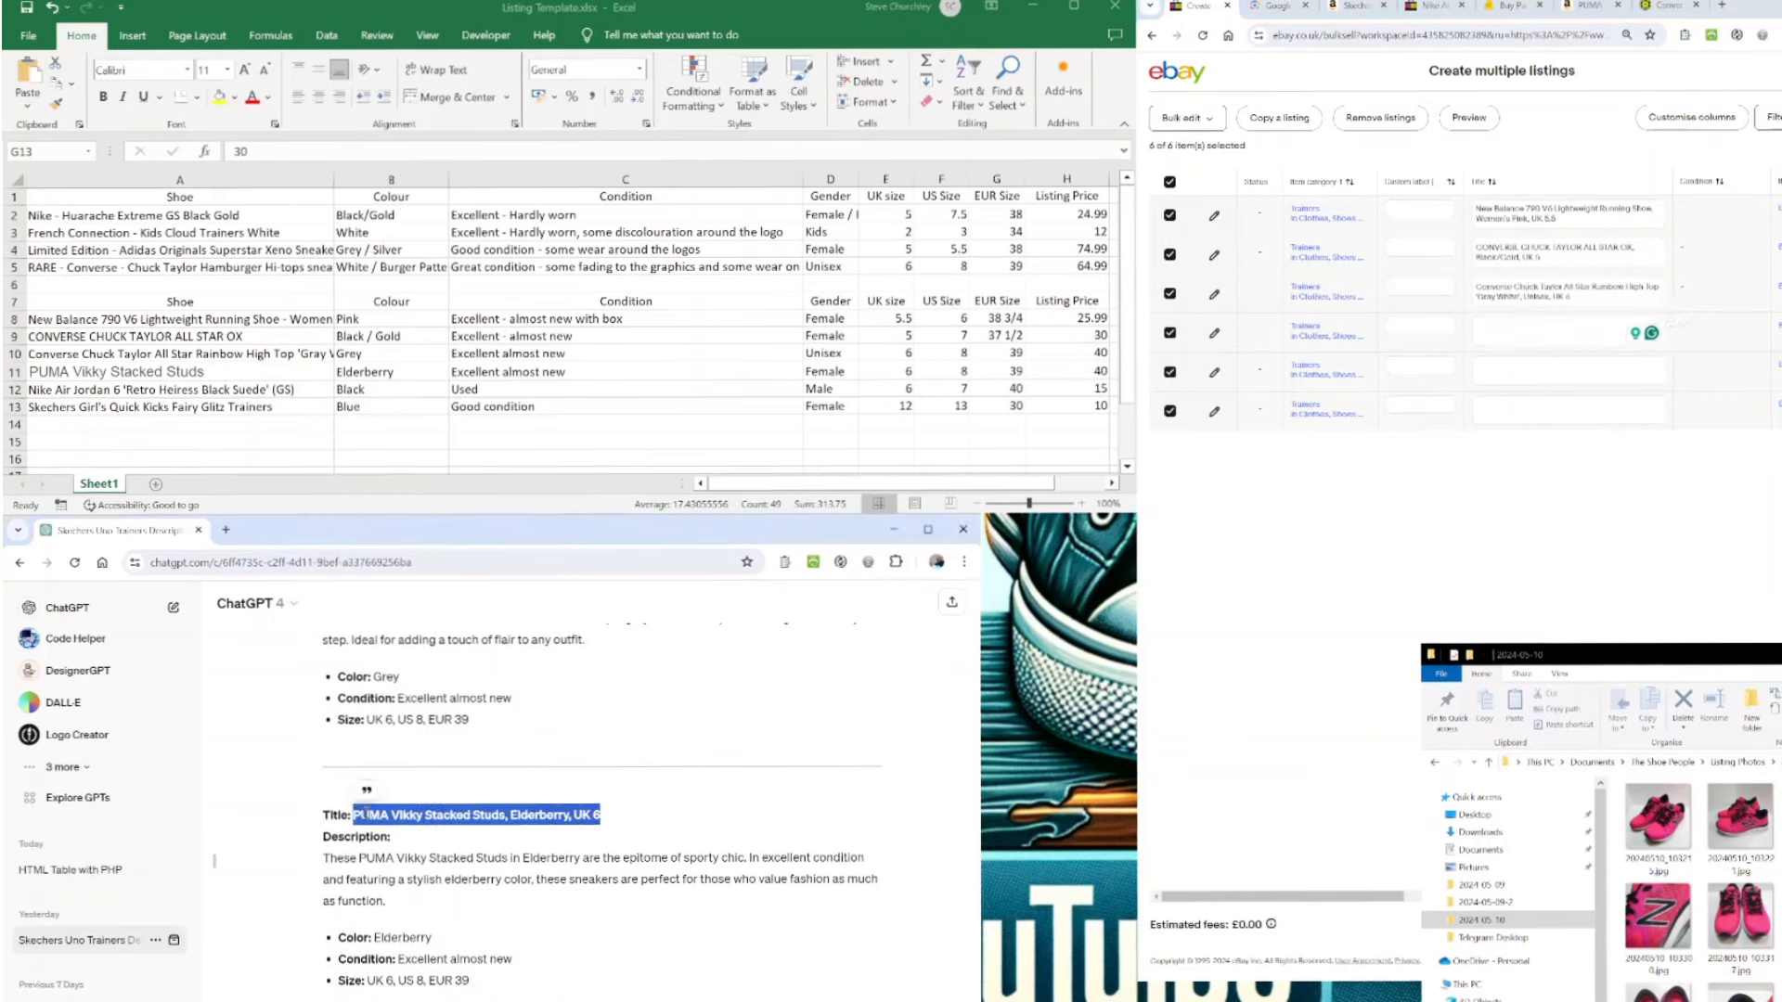
pyautogui.click(1540, 331)
pyautogui.hotkey('ctrl', 'v')
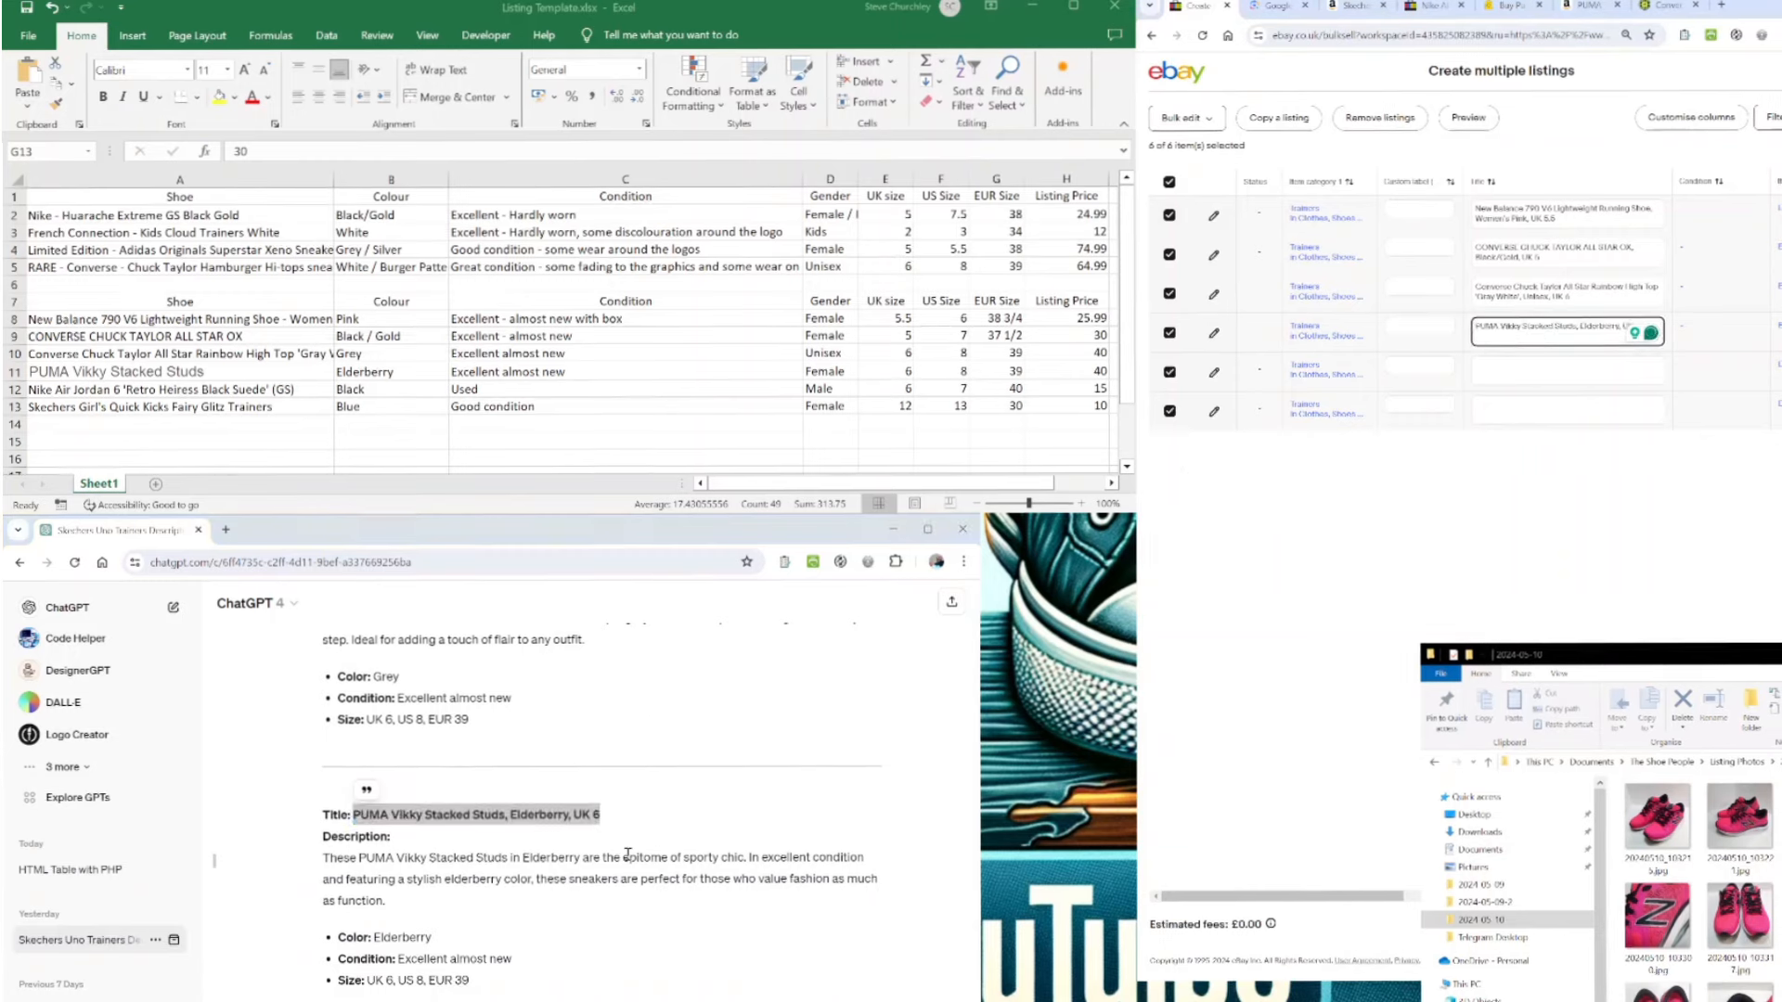
# - Copy ChatGPT's title "Nike Air Jordan 6 'Retro Heiress Black Suede' (GS), UK 6" into the fifth eBay listing's title
pyautogui.click(624, 895)
pyautogui.scroll(-3, 623, 889)
pyautogui.scroll(-2, 624, 893)
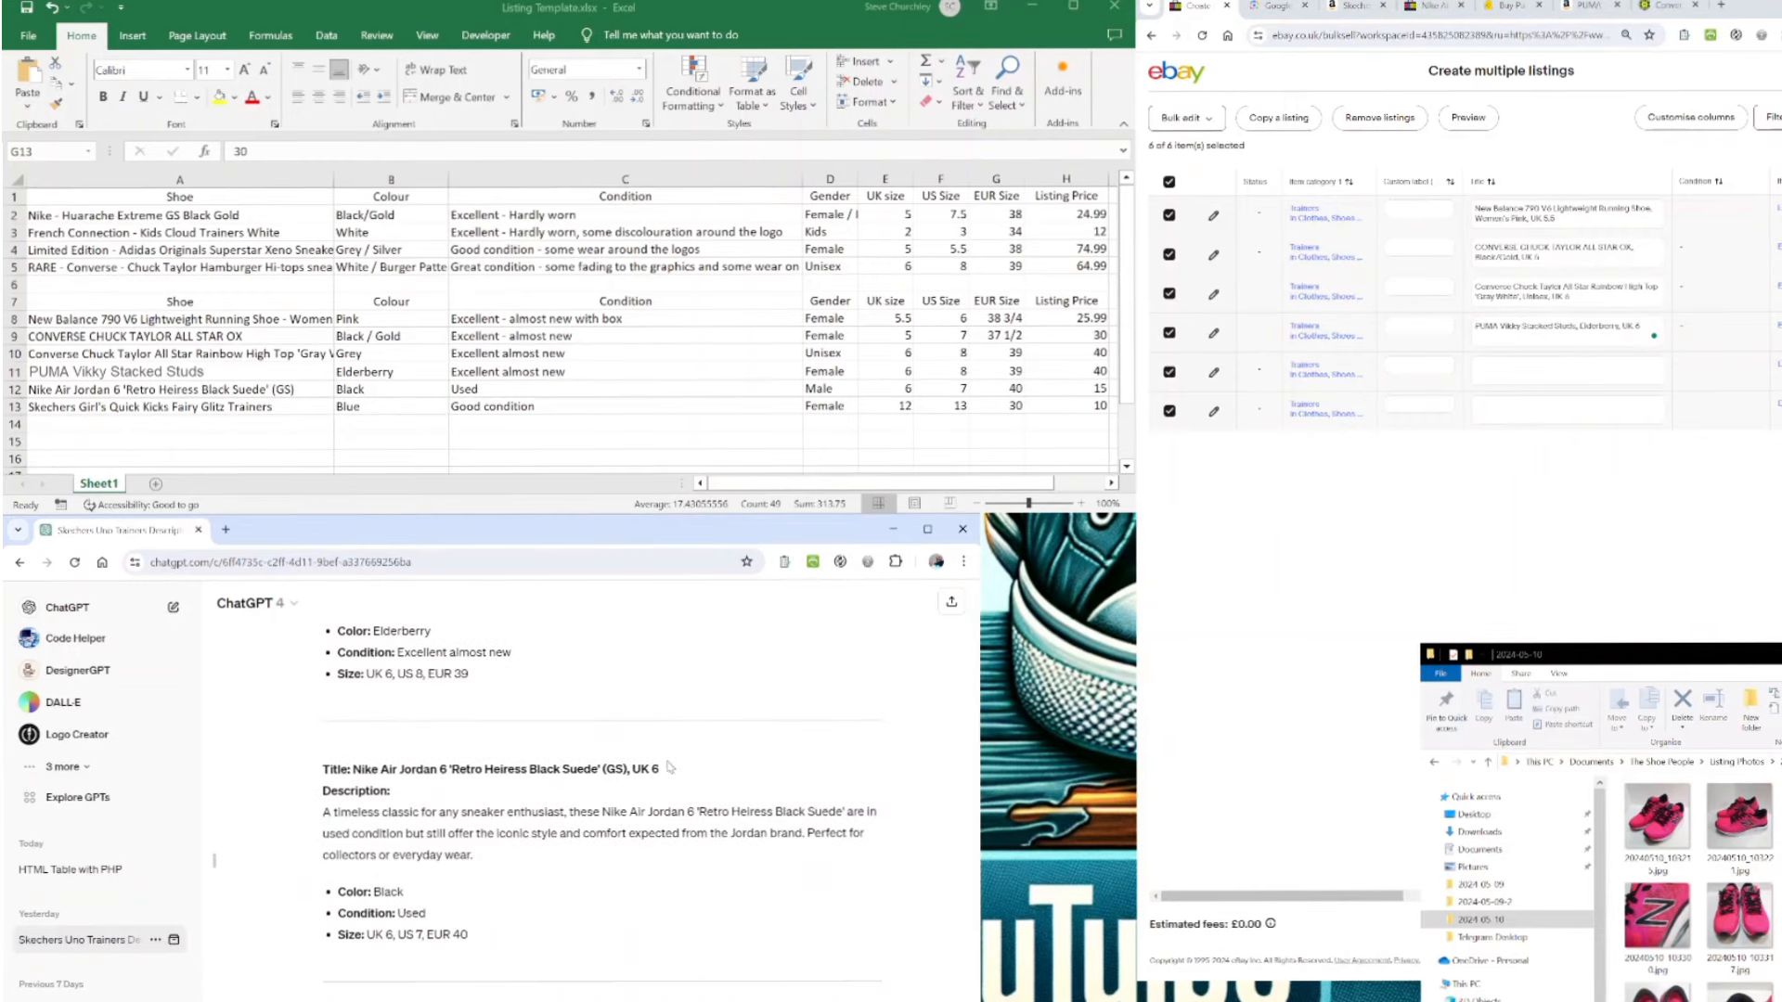
pyautogui.moveTo(659, 769); pyautogui.dragTo(353, 769)
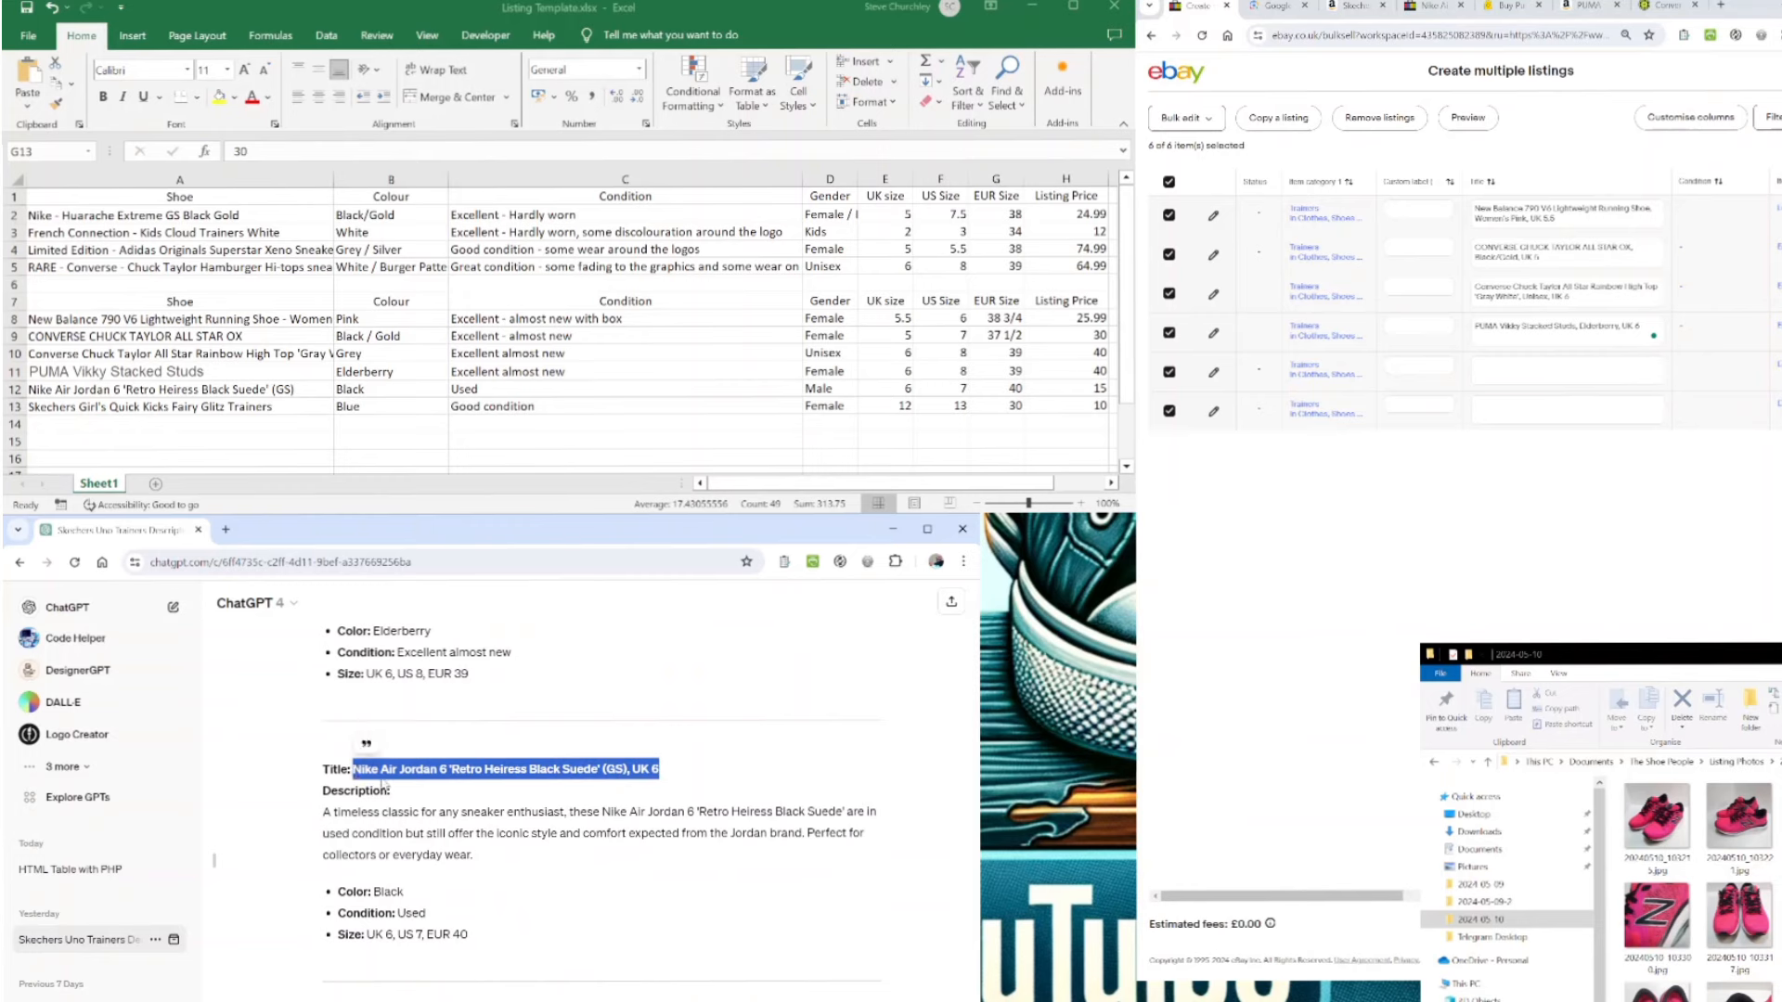
pyautogui.click(1567, 371)
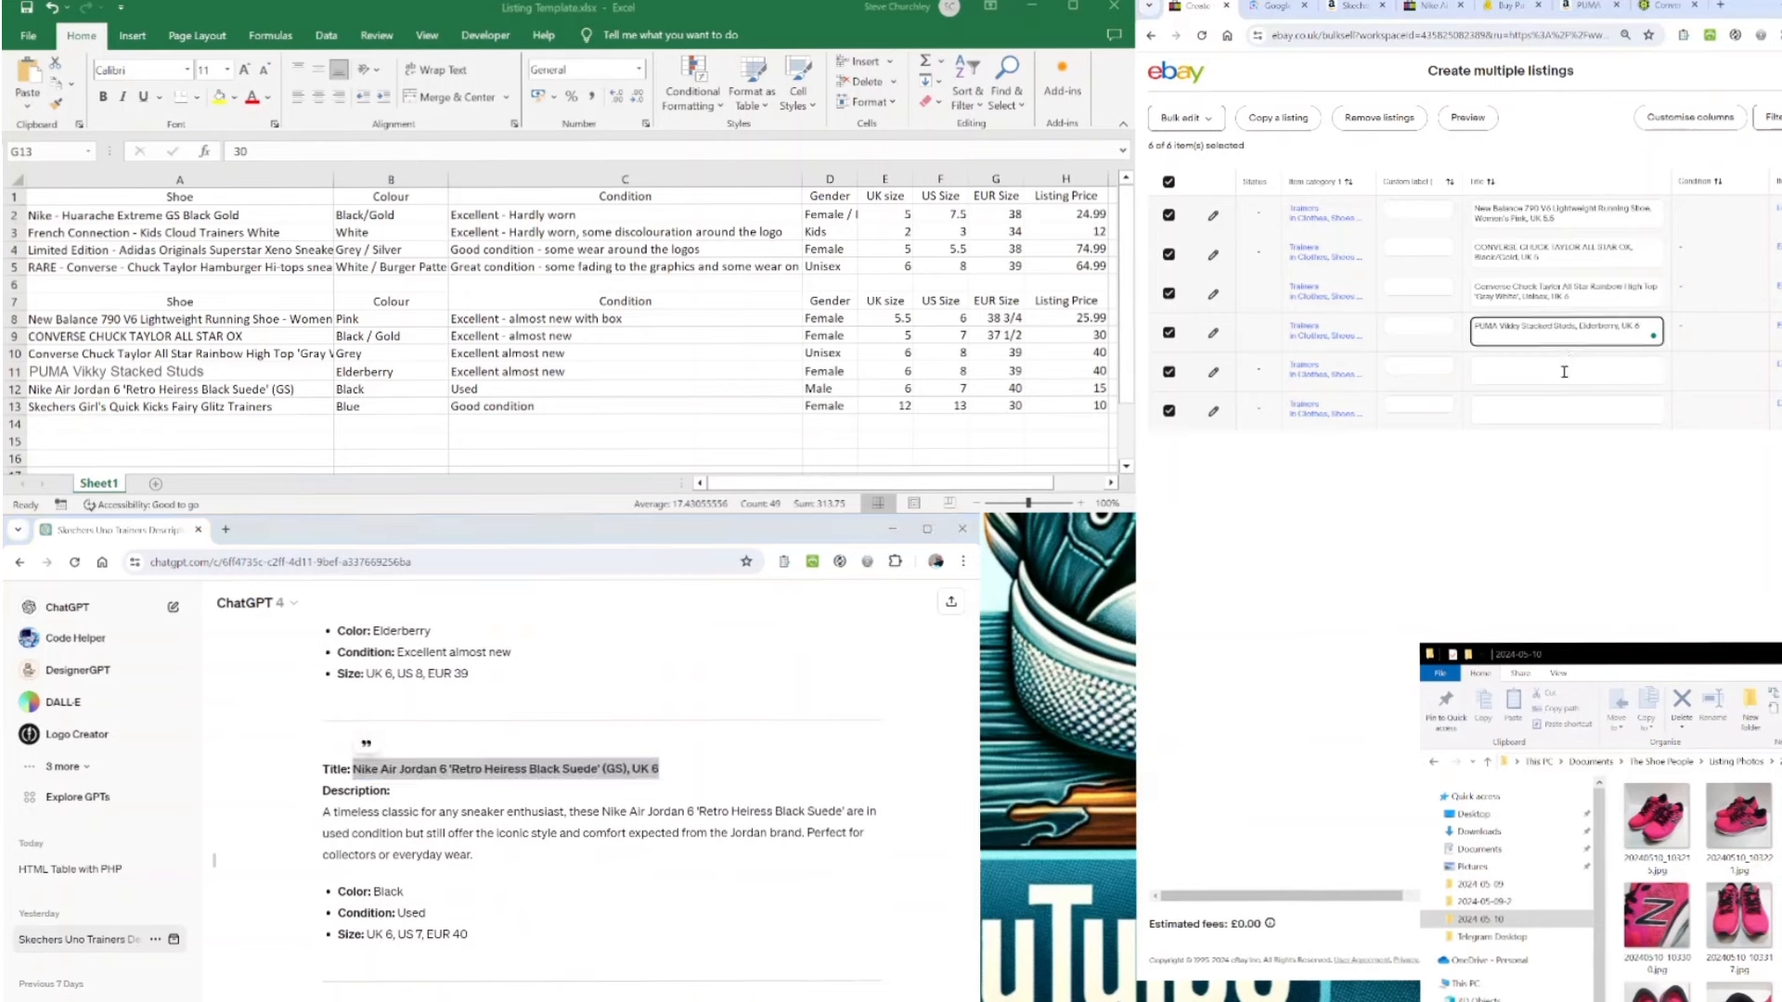
pyautogui.hotkey('ctrl', 'v')
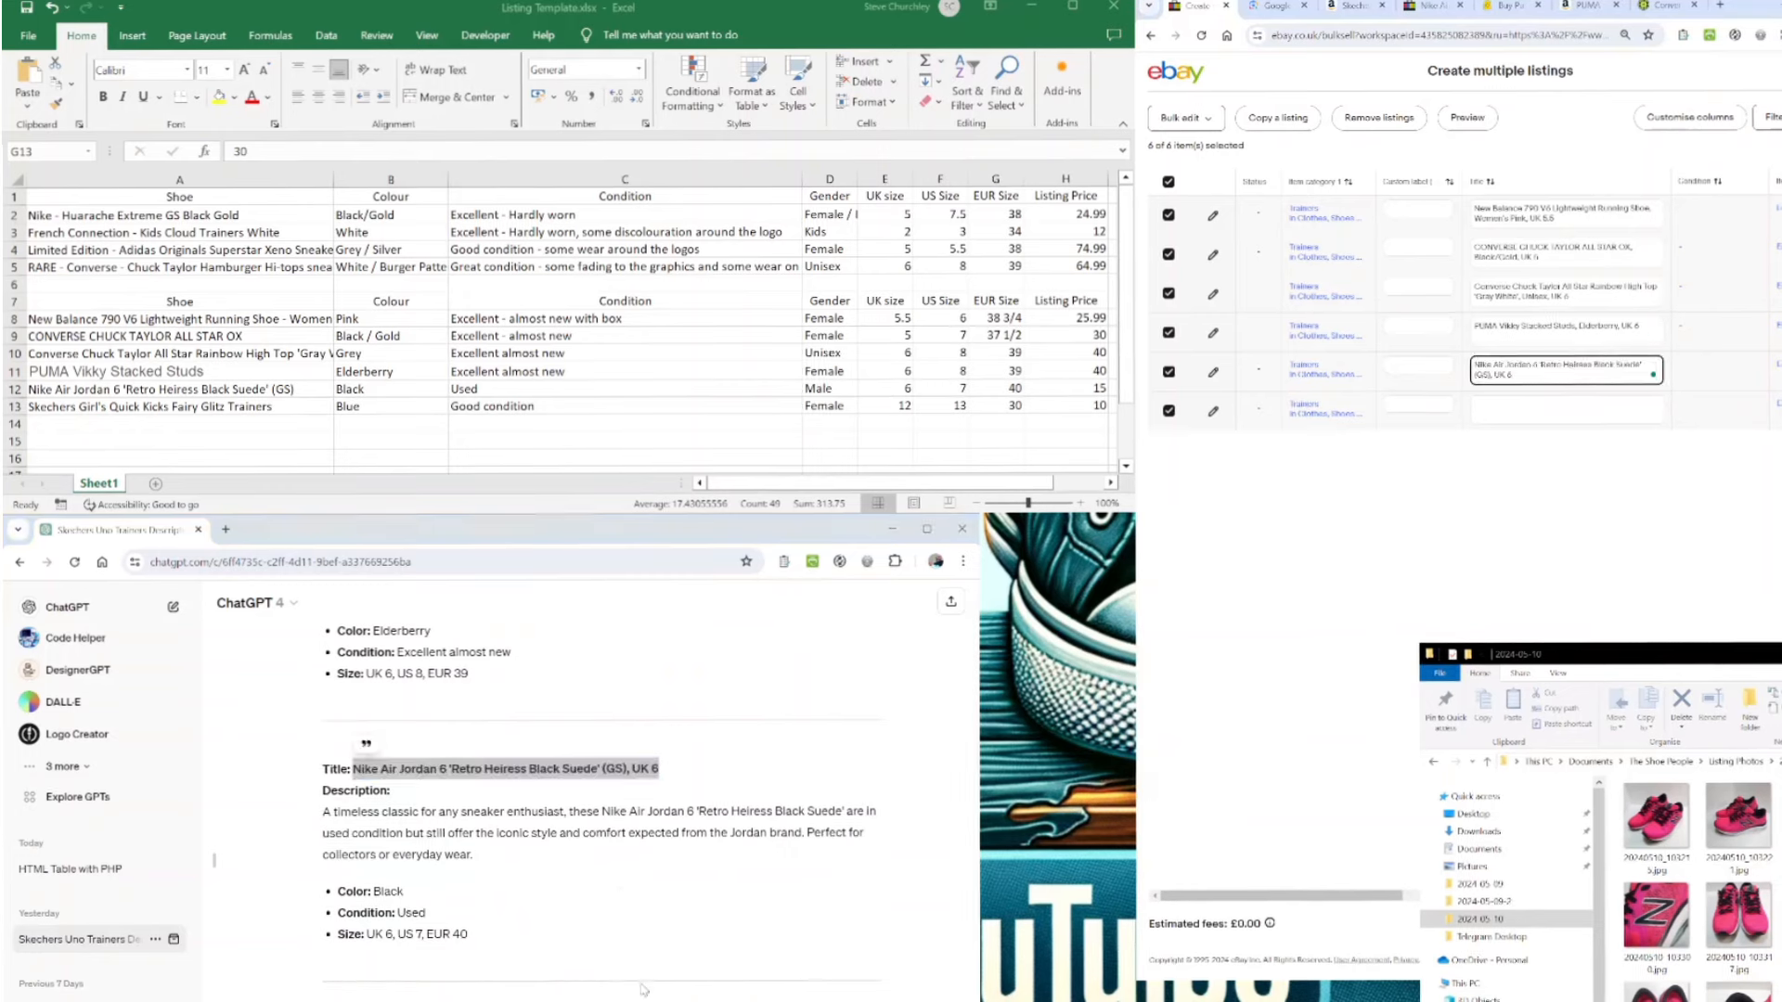
# - Copy ChatGPT's title "Skechers Girl's Quick Kicks Fairy Glitz Trainers, Blue, UK 12" into the sixth eBay listing's title
pyautogui.scroll(-2, 665, 934)
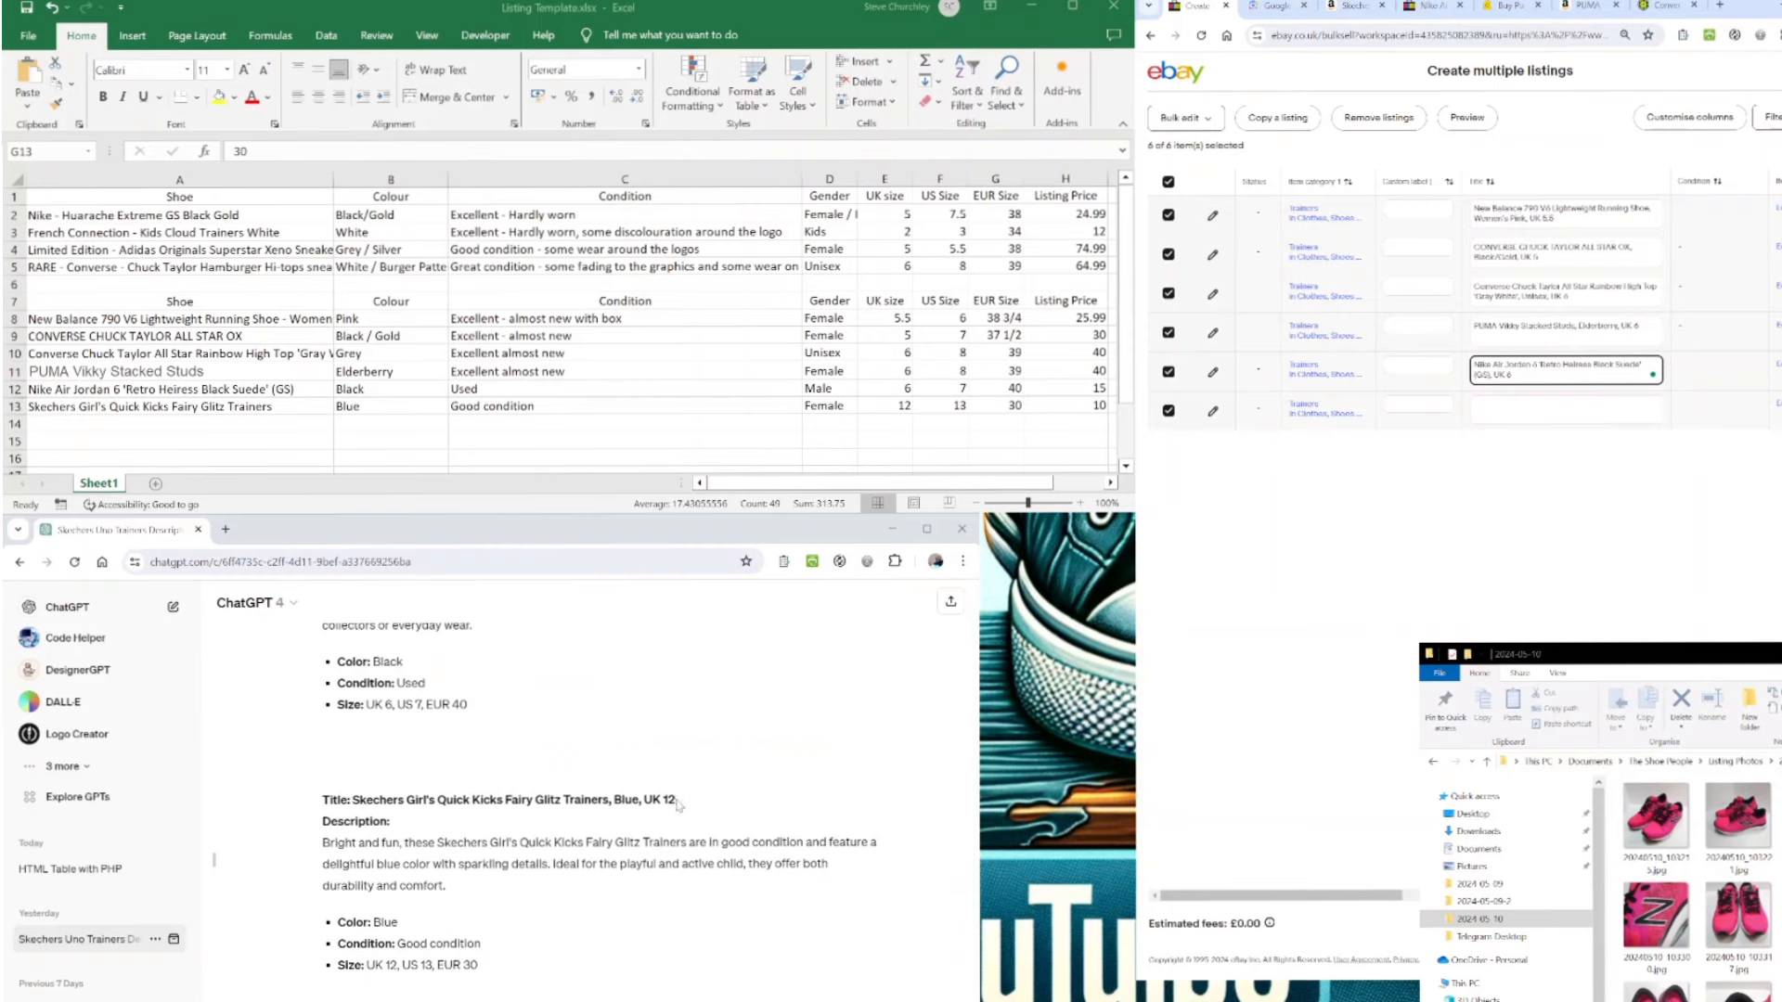
pyautogui.moveTo(676, 803); pyautogui.dragTo(352, 803)
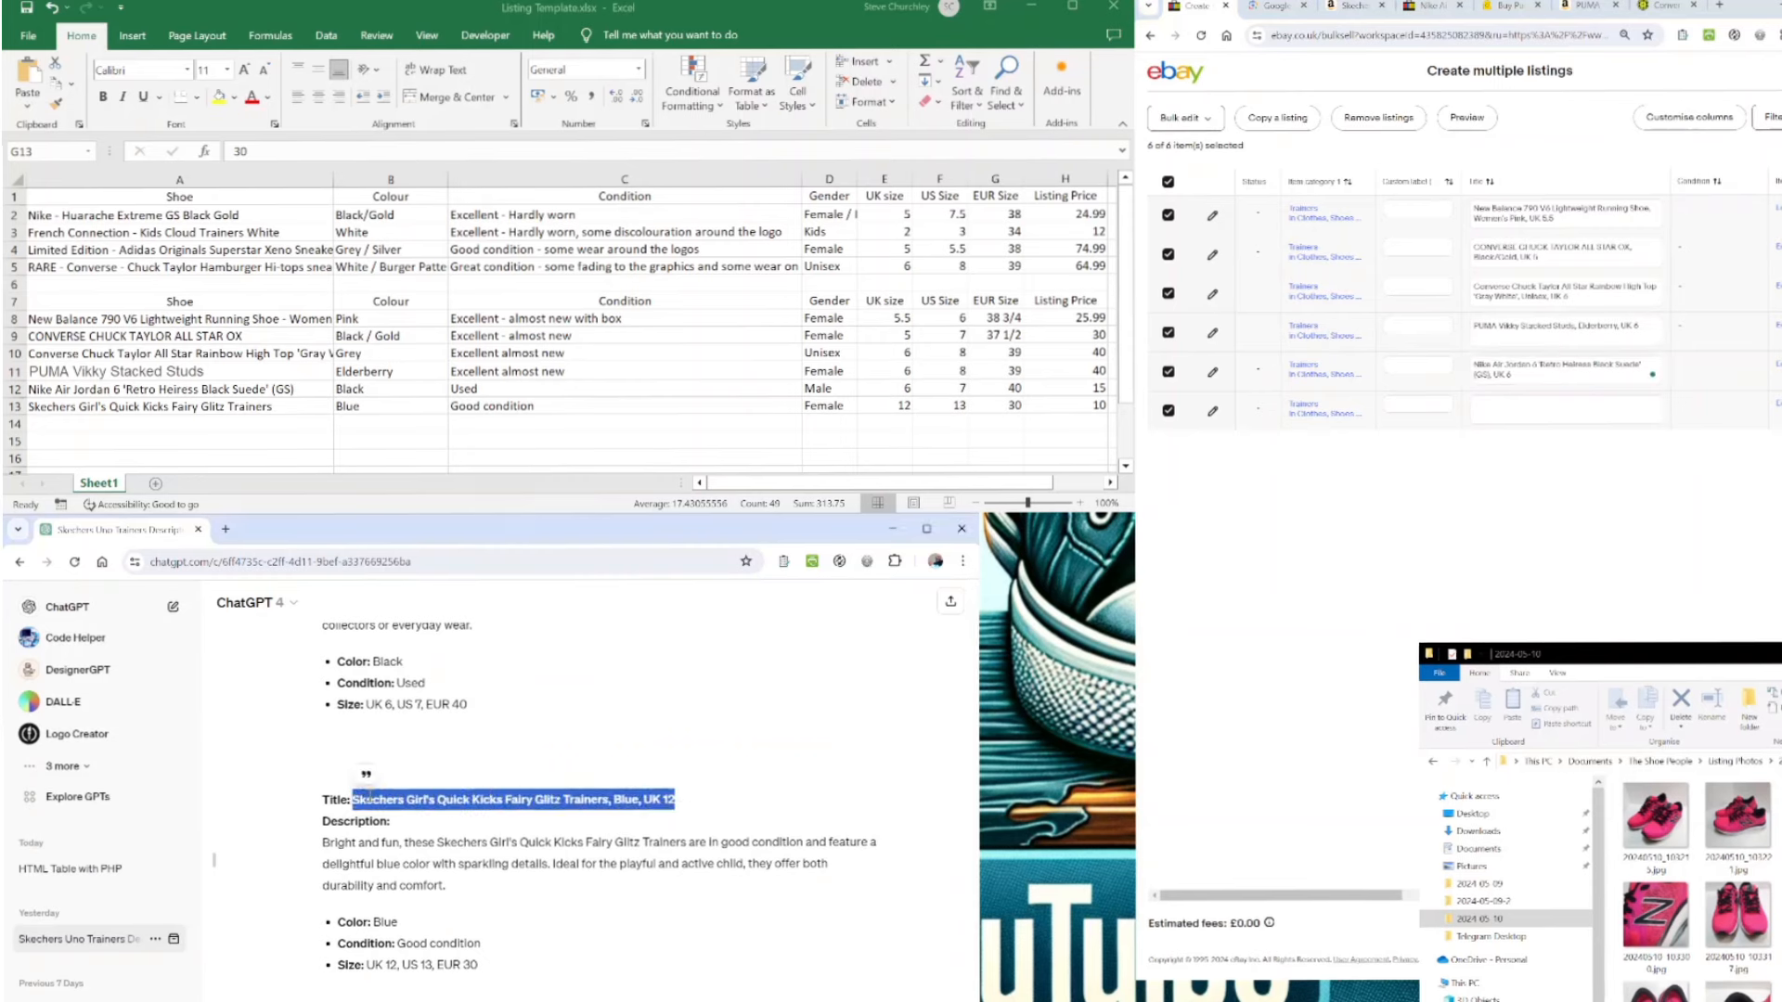
pyautogui.click(1552, 413)
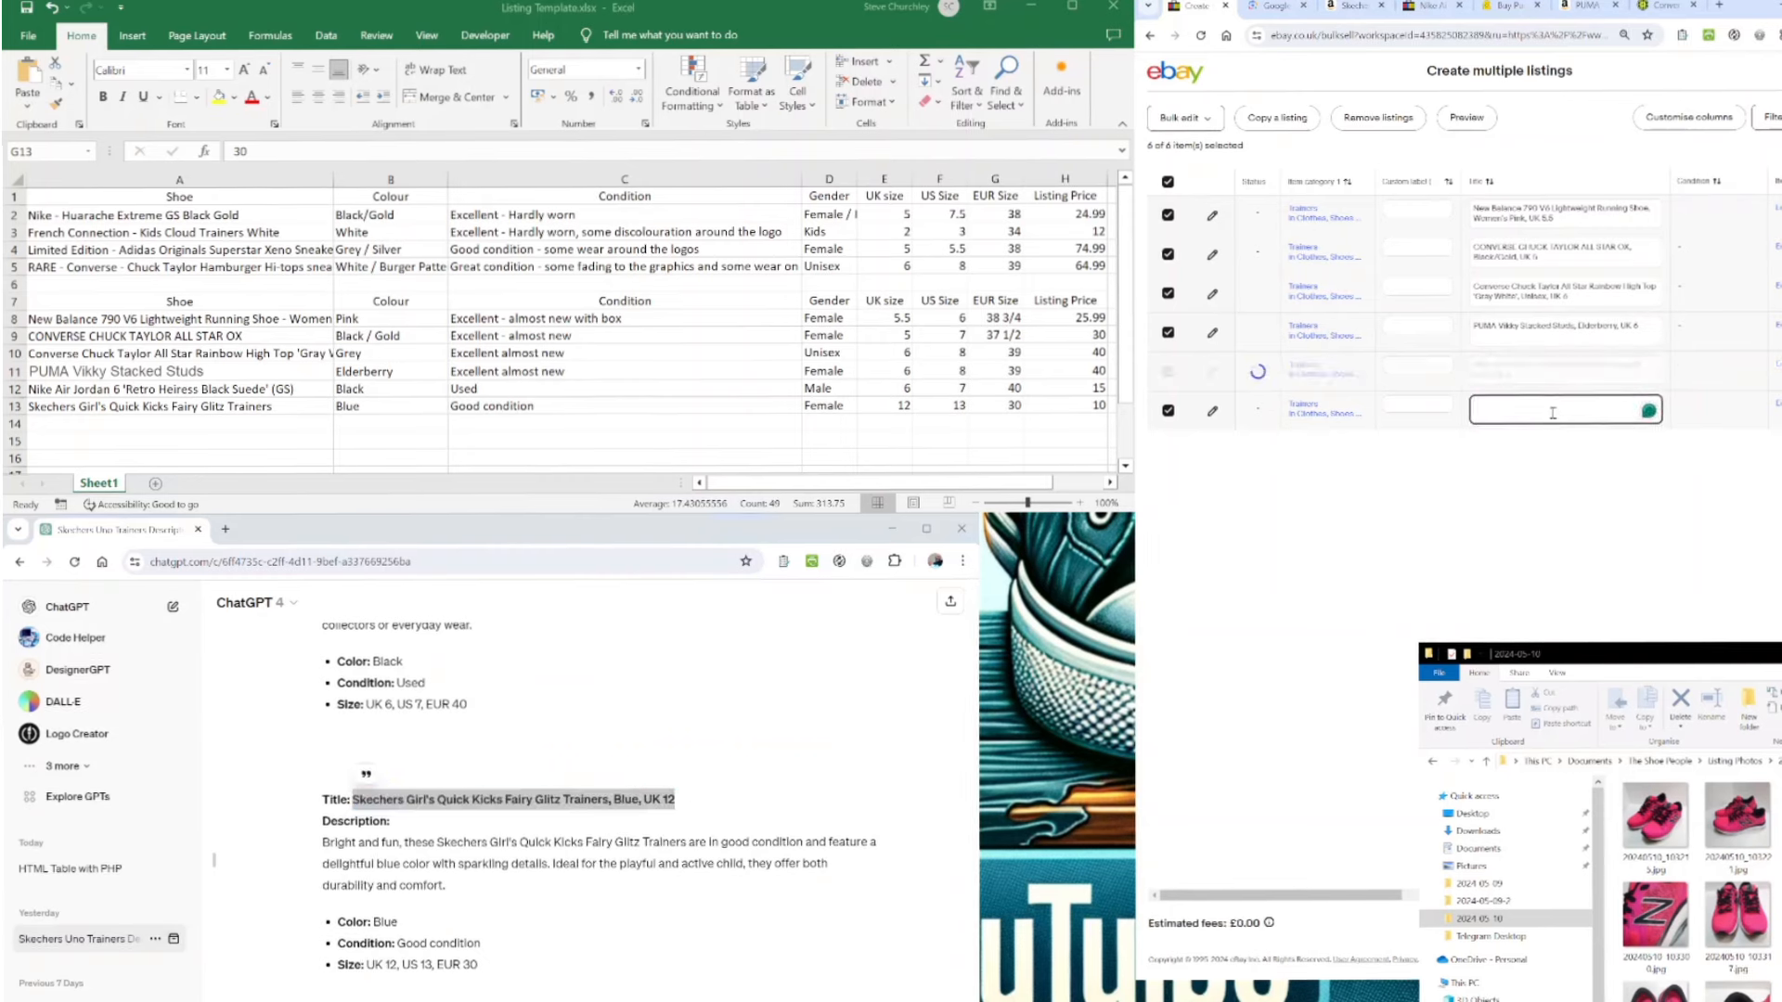
pyautogui.hotkey('ctrl', 'v')
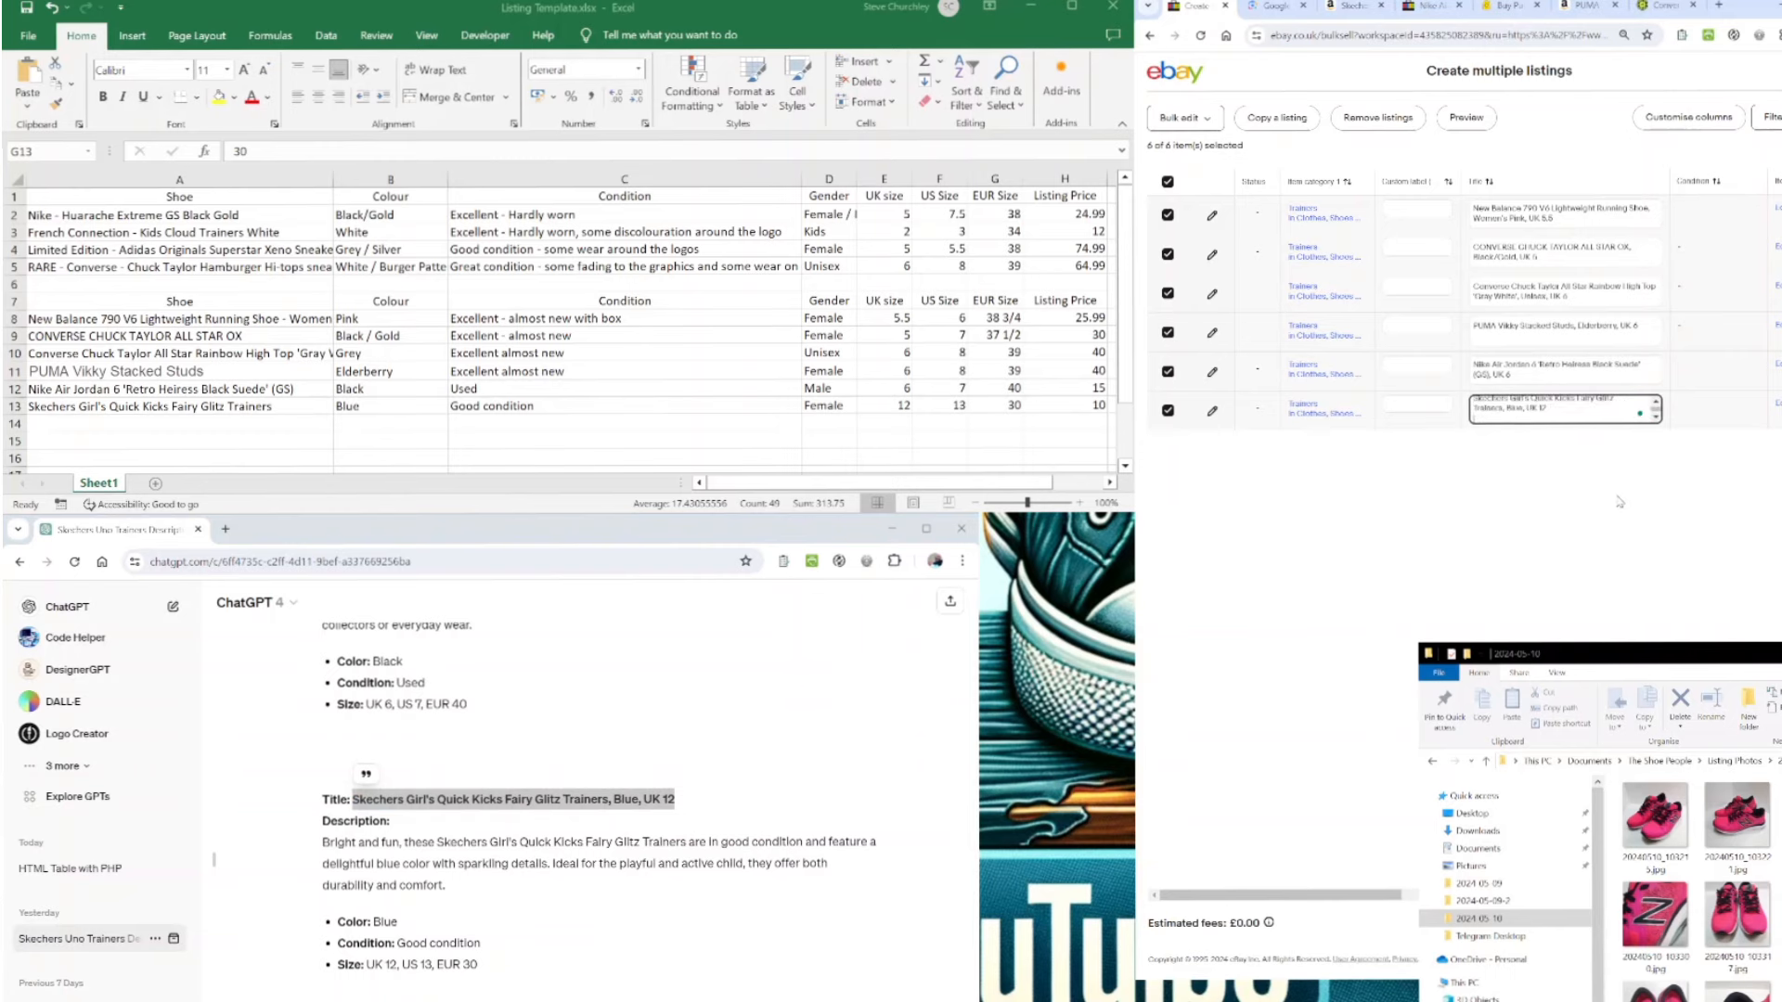
# - Set the New Balance listing's condition to Used and copy "Excellent - almost new with box" from the spreadsheet as its condition description
pyautogui.click(1706, 220)
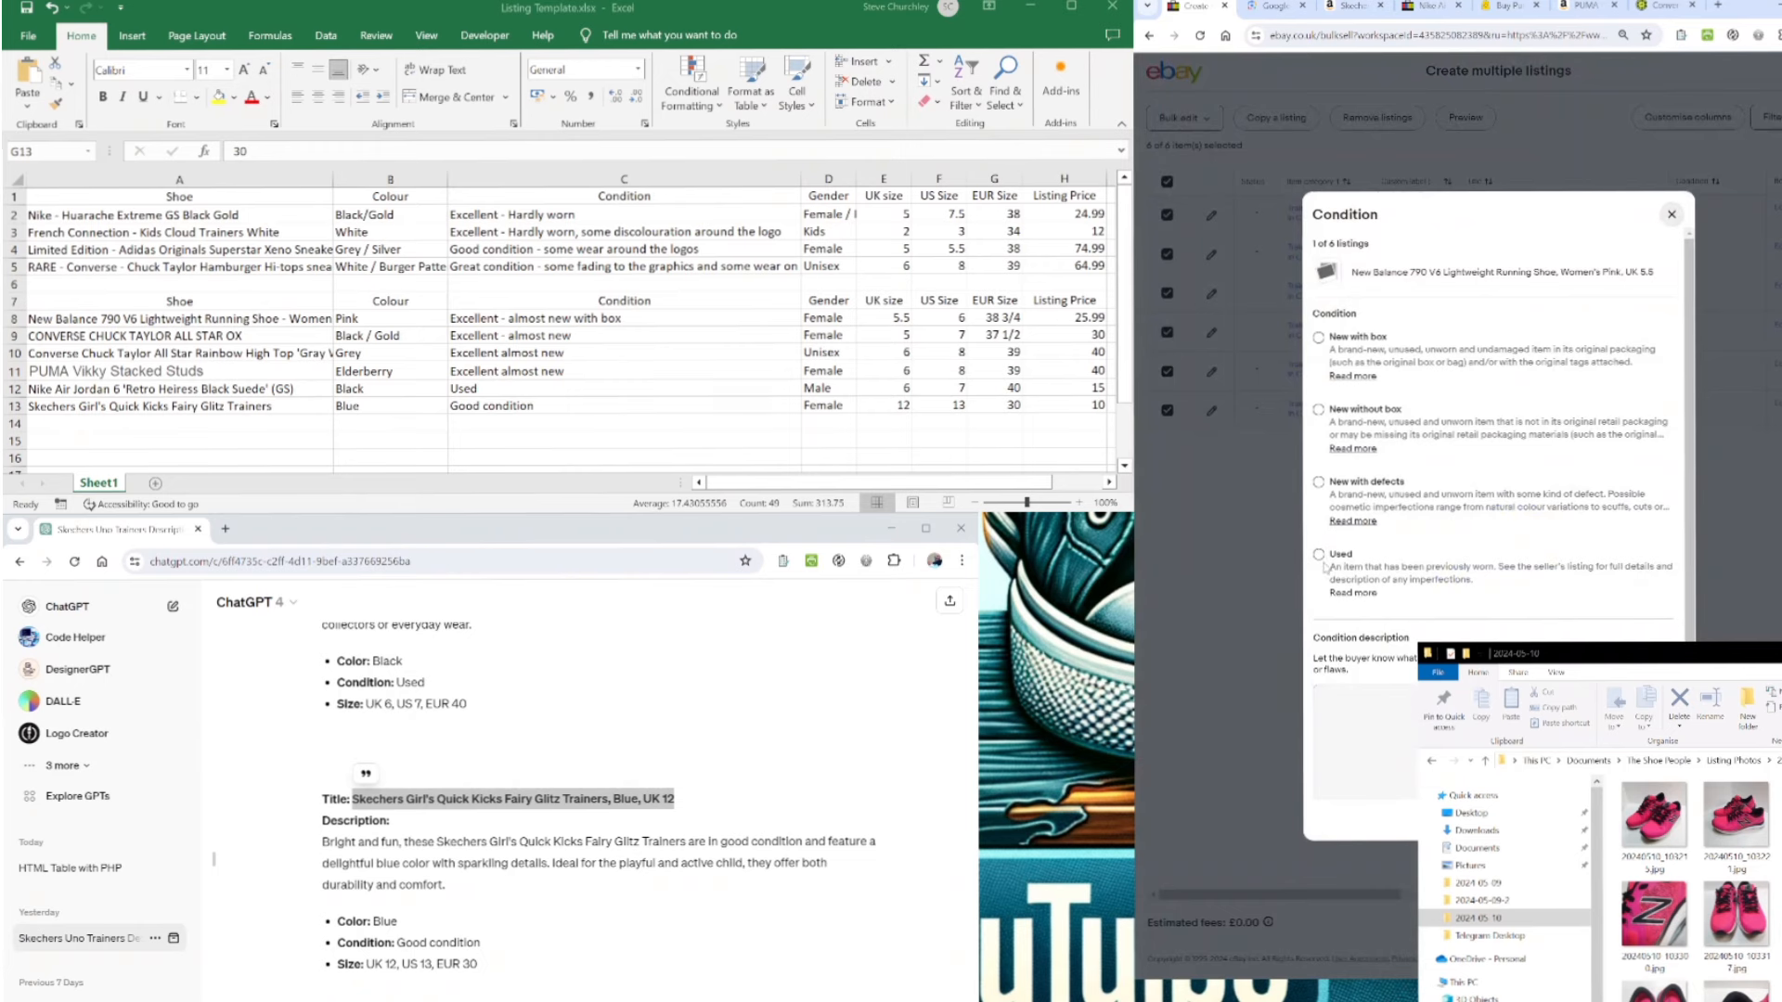
pyautogui.click(1356, 707)
pyautogui.click(567, 324)
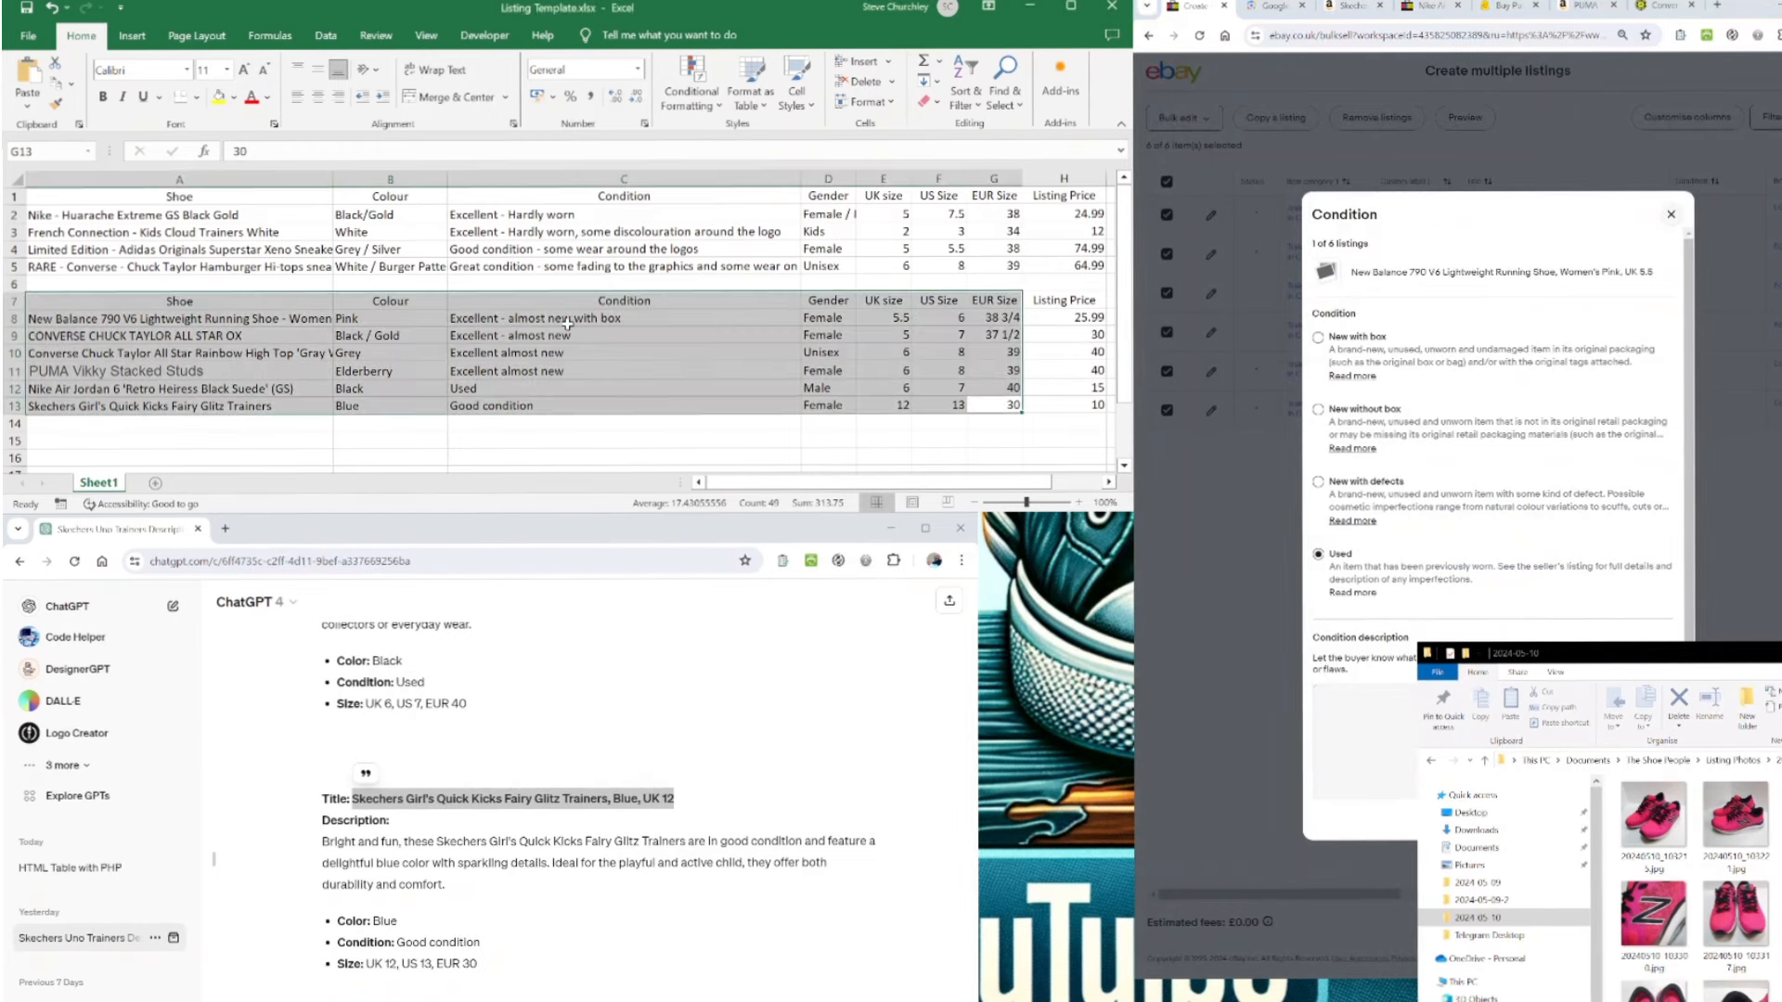
pyautogui.click(577, 320)
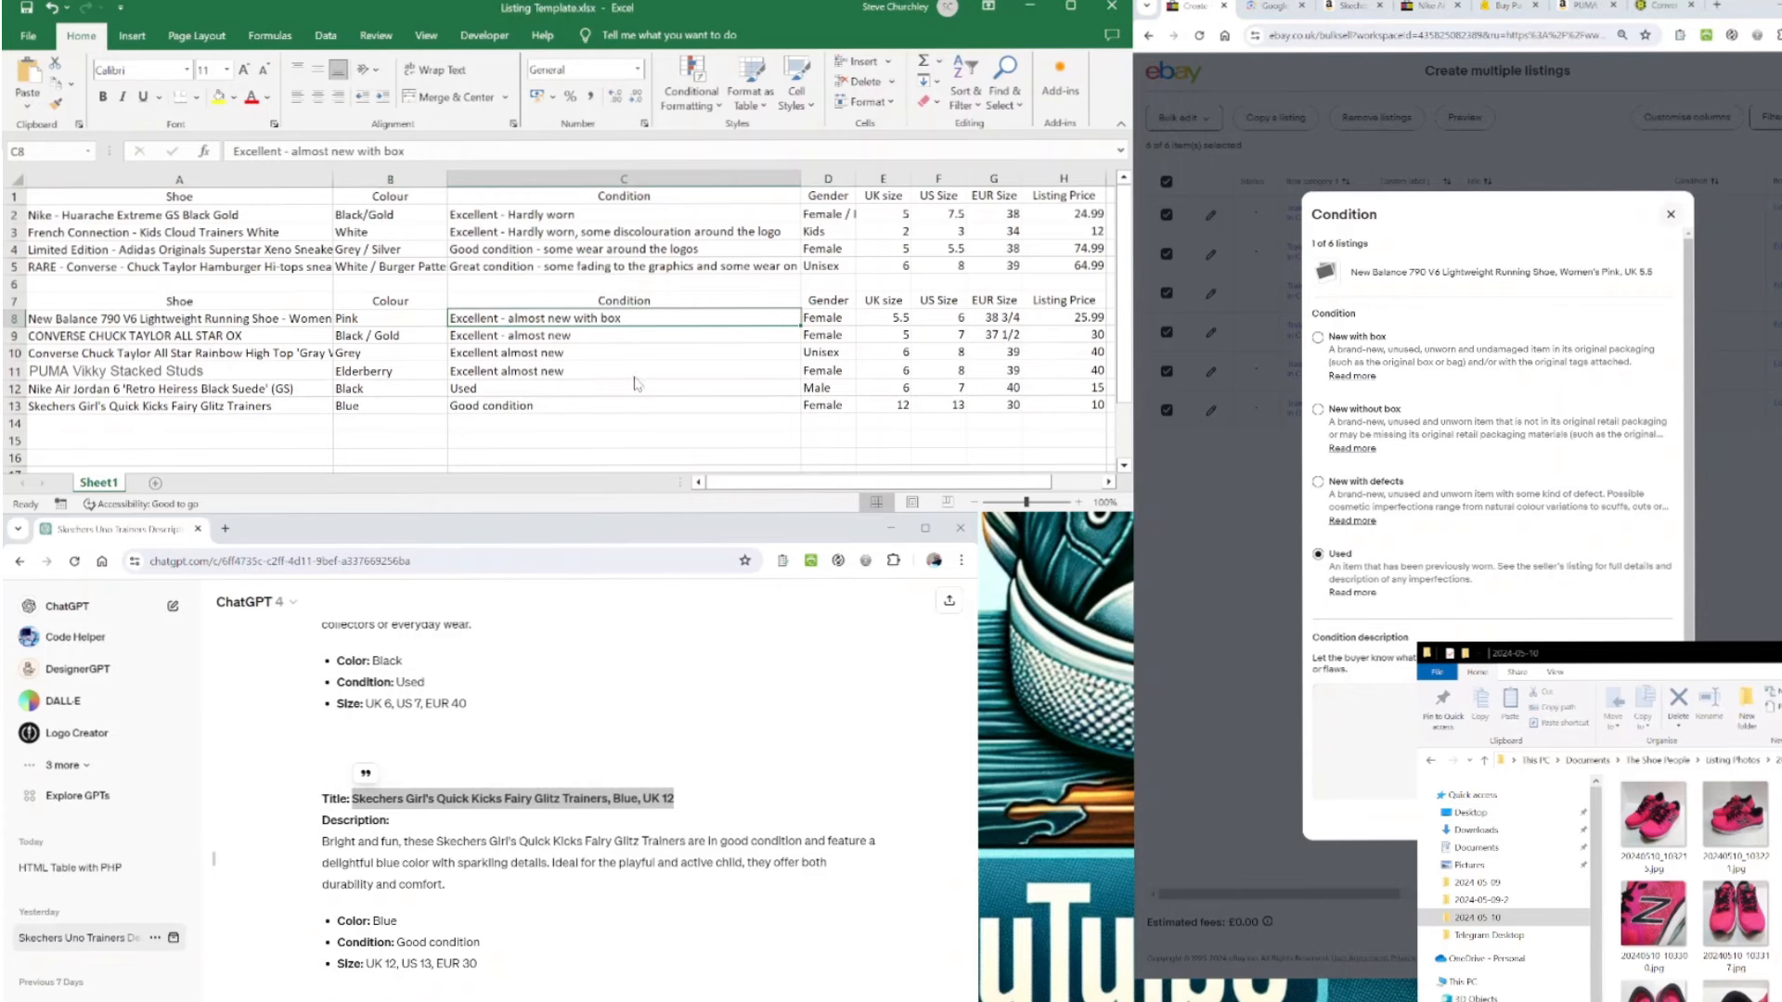
pyautogui.hotkey('ctrl', 'c')
pyautogui.click(1362, 716)
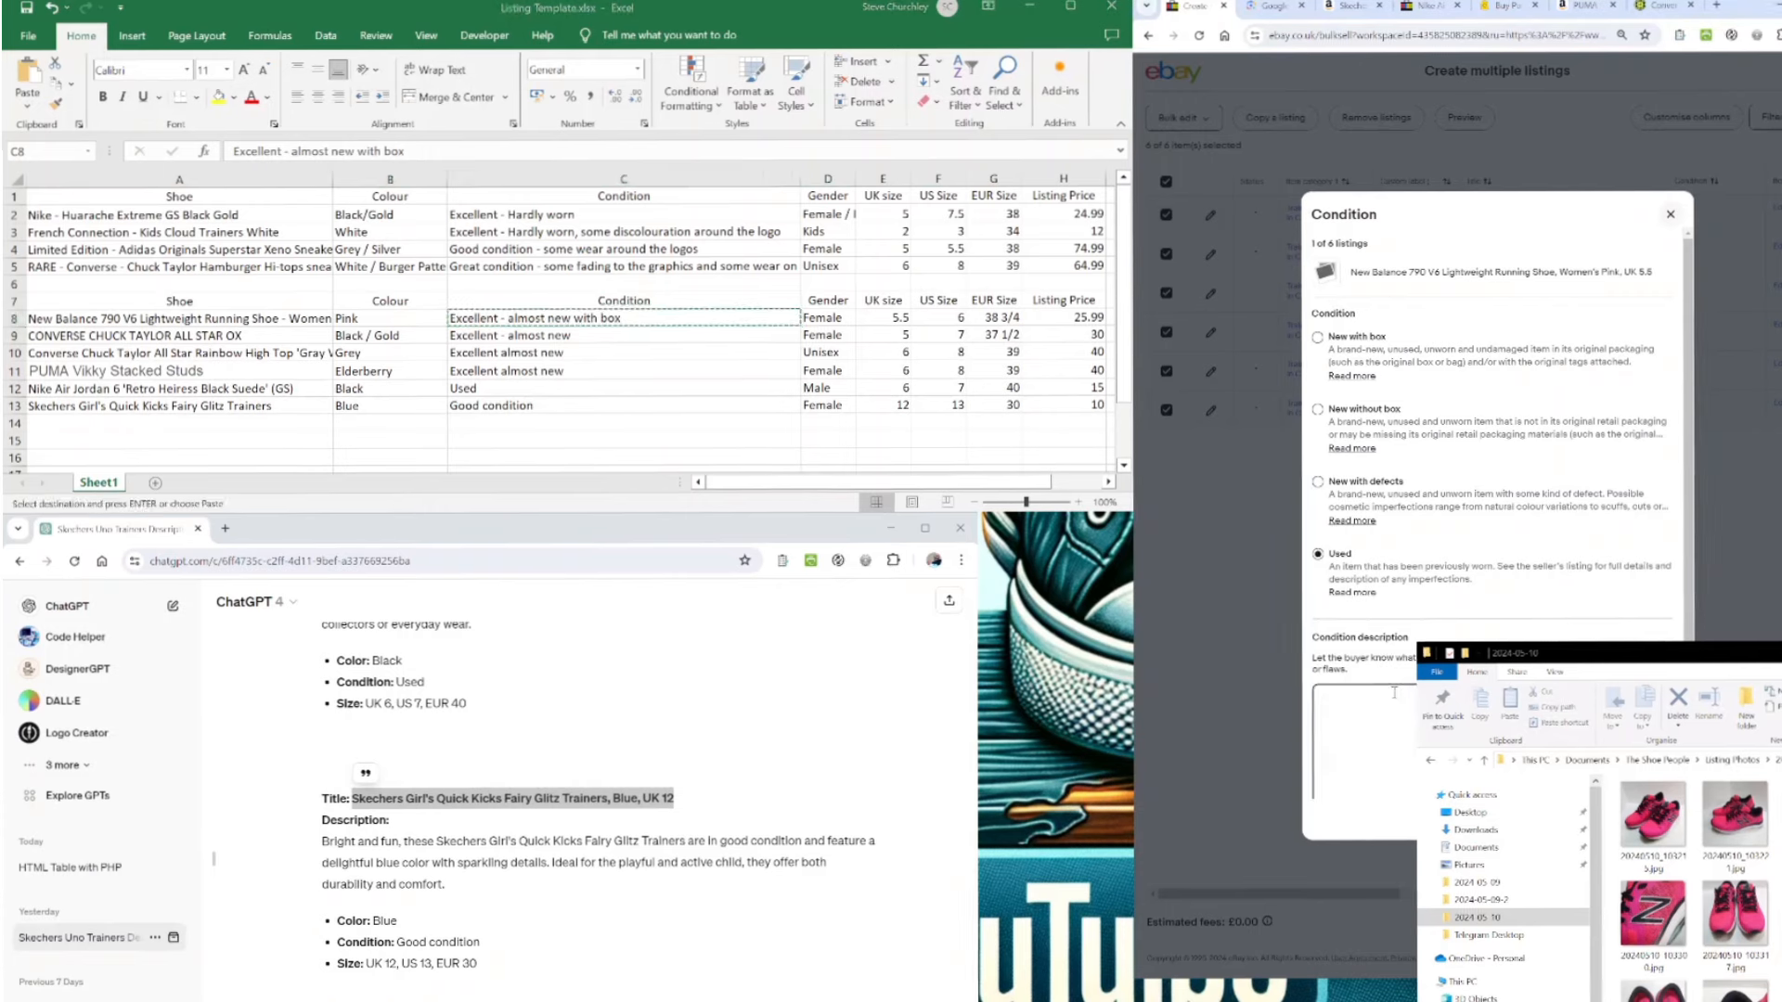
pyautogui.hotkey('ctrl', 'v')
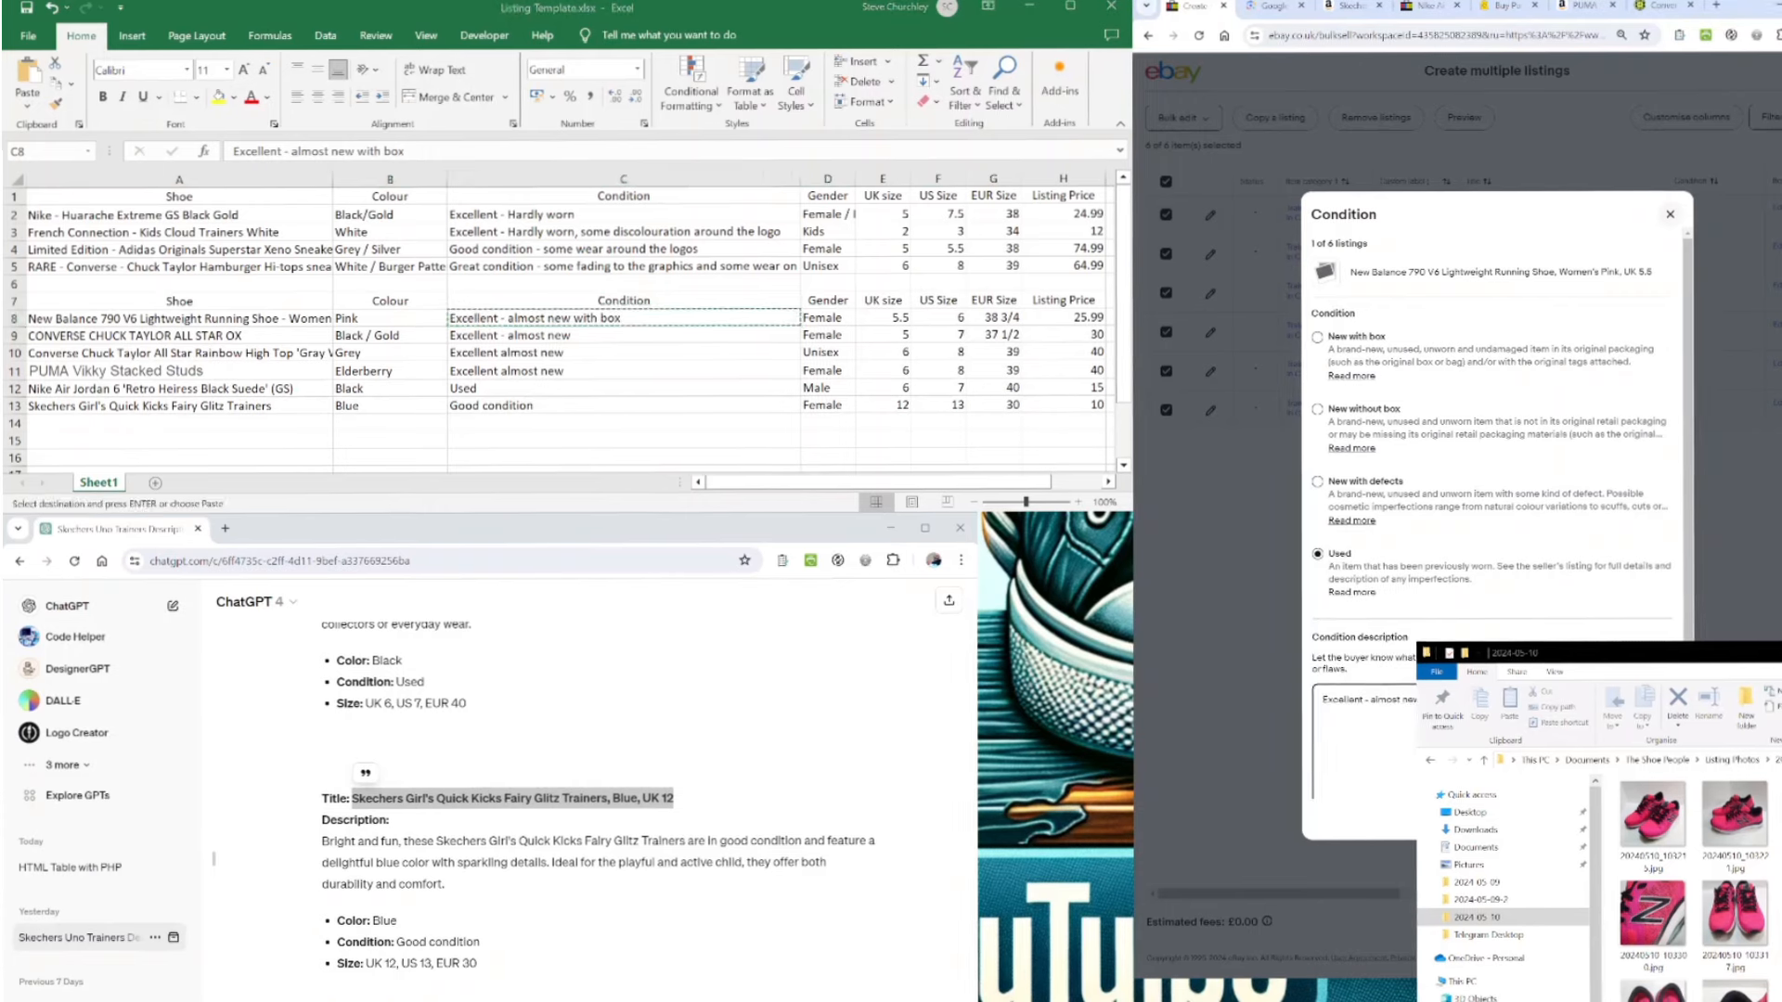
pyautogui.click(1615, 819)
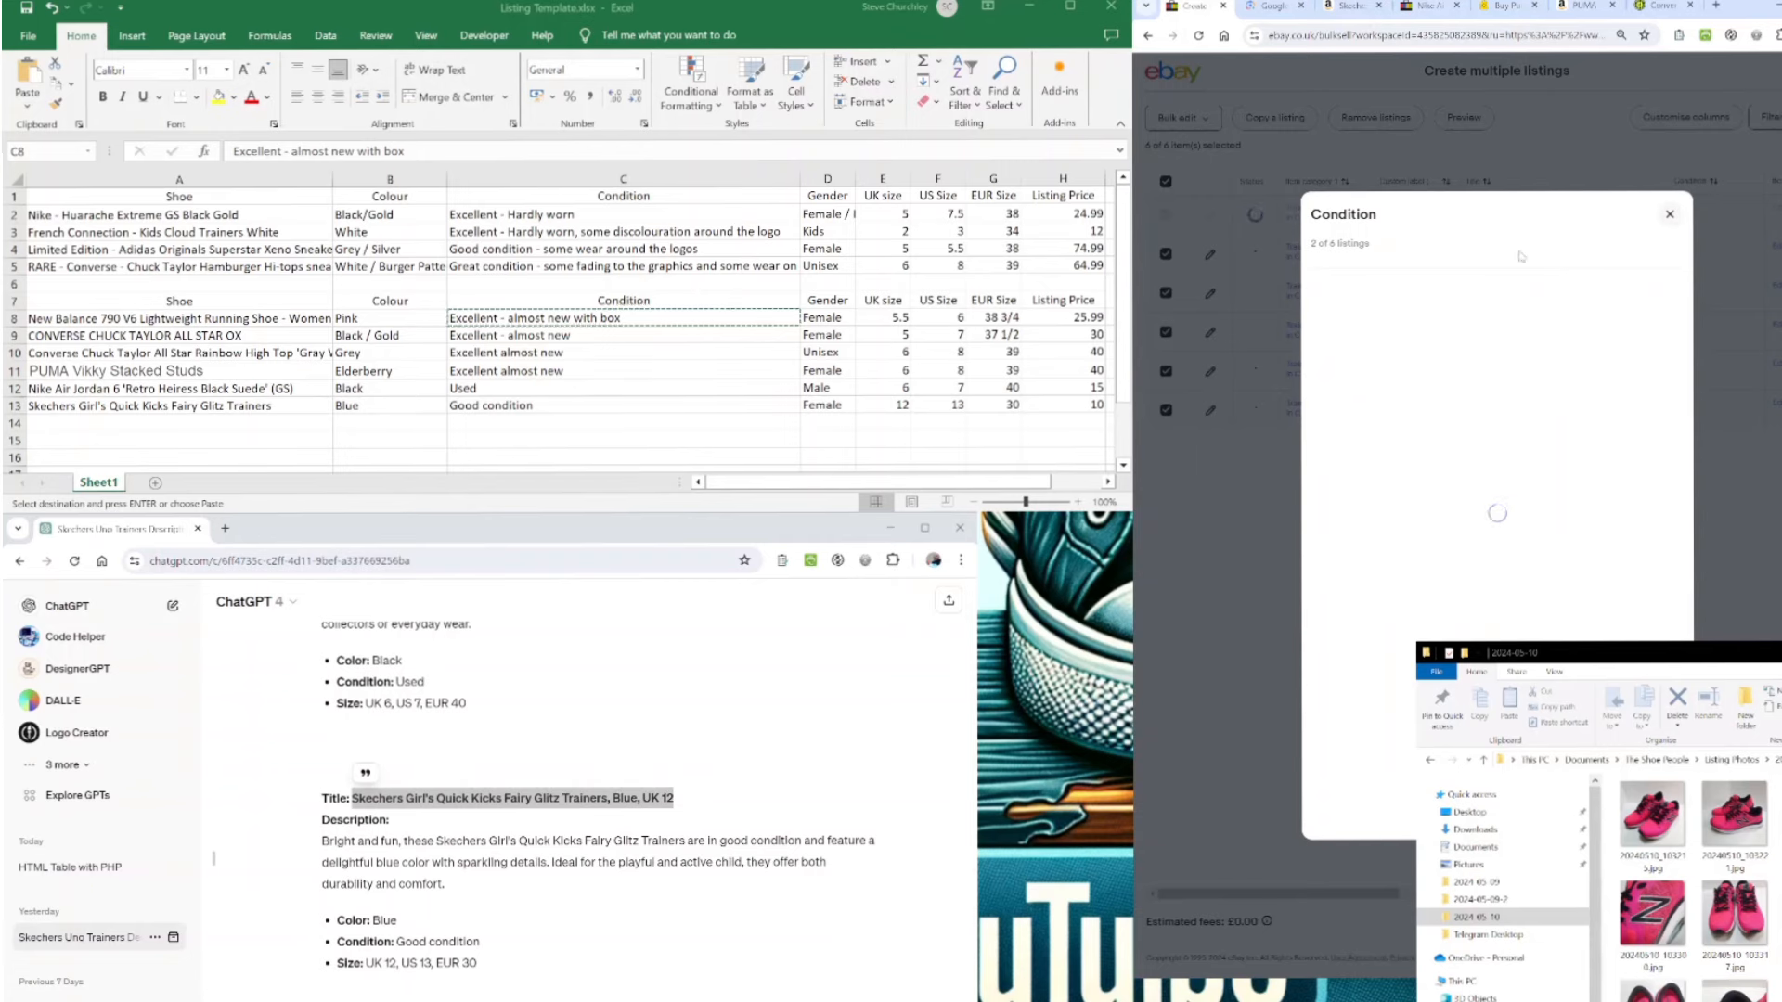
# - Set the black/gold Converse listing's condition to Used and copy "Excellent - almost new" from the spreadsheet as its condition description
pyautogui.click(1320, 556)
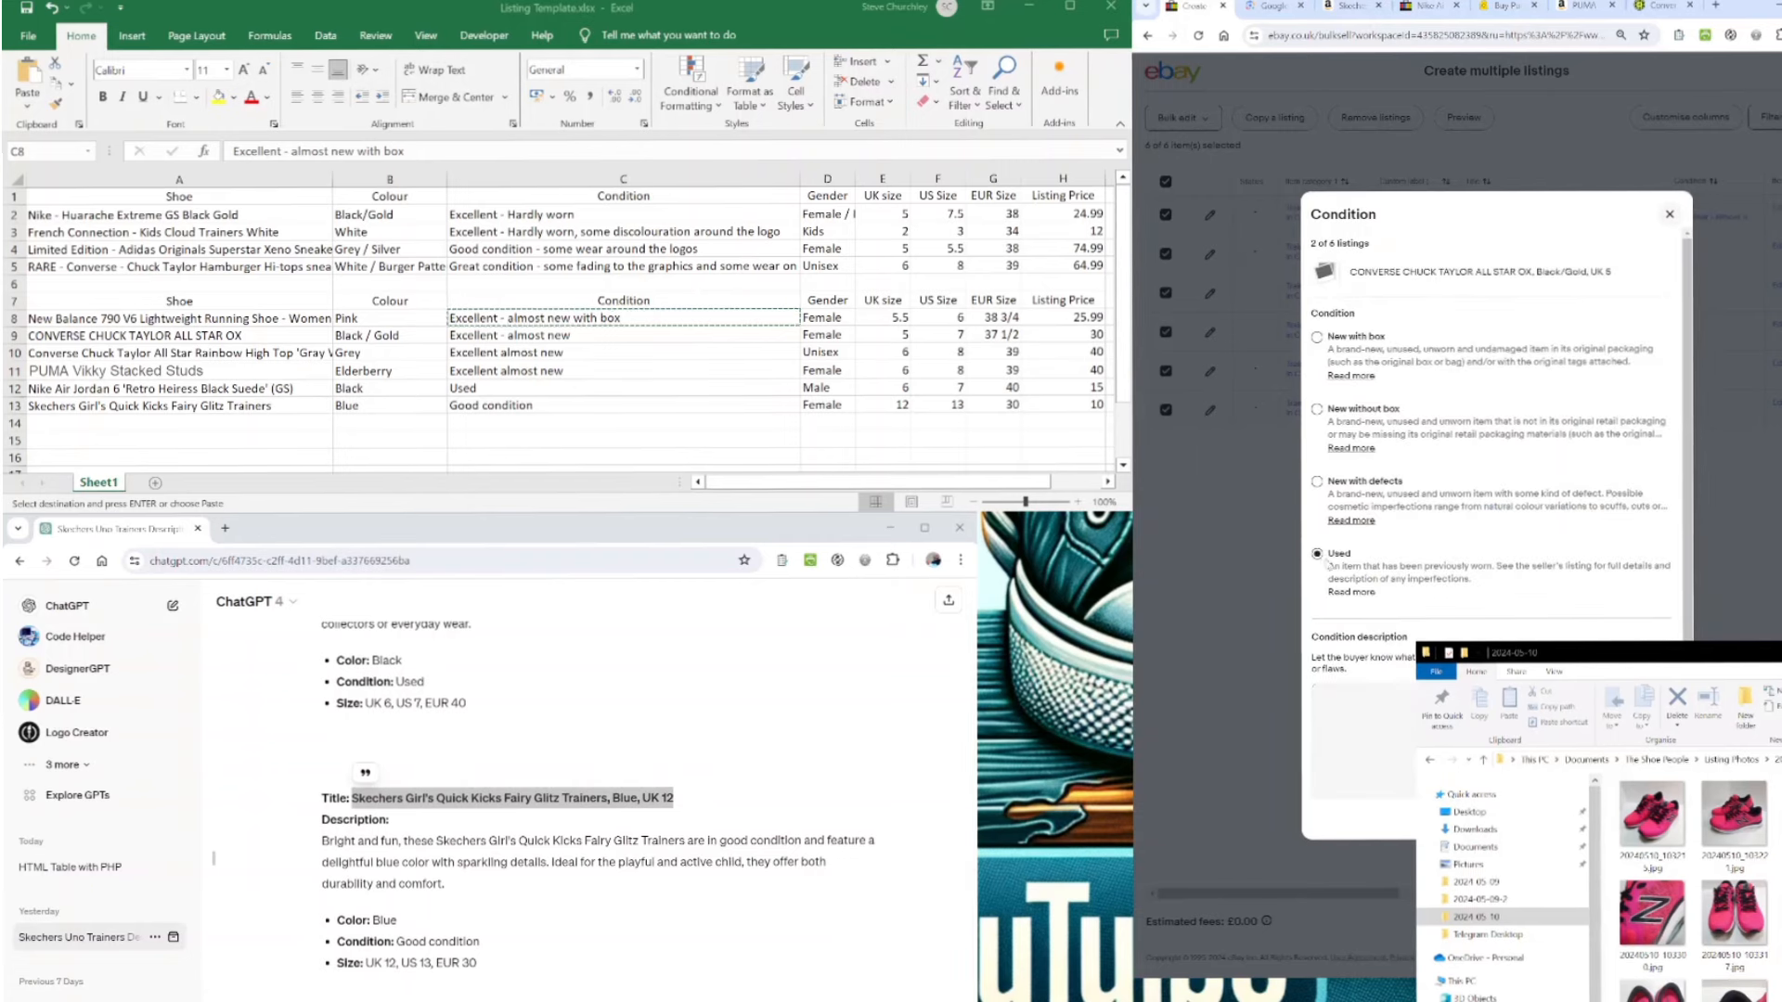
pyautogui.click(564, 336)
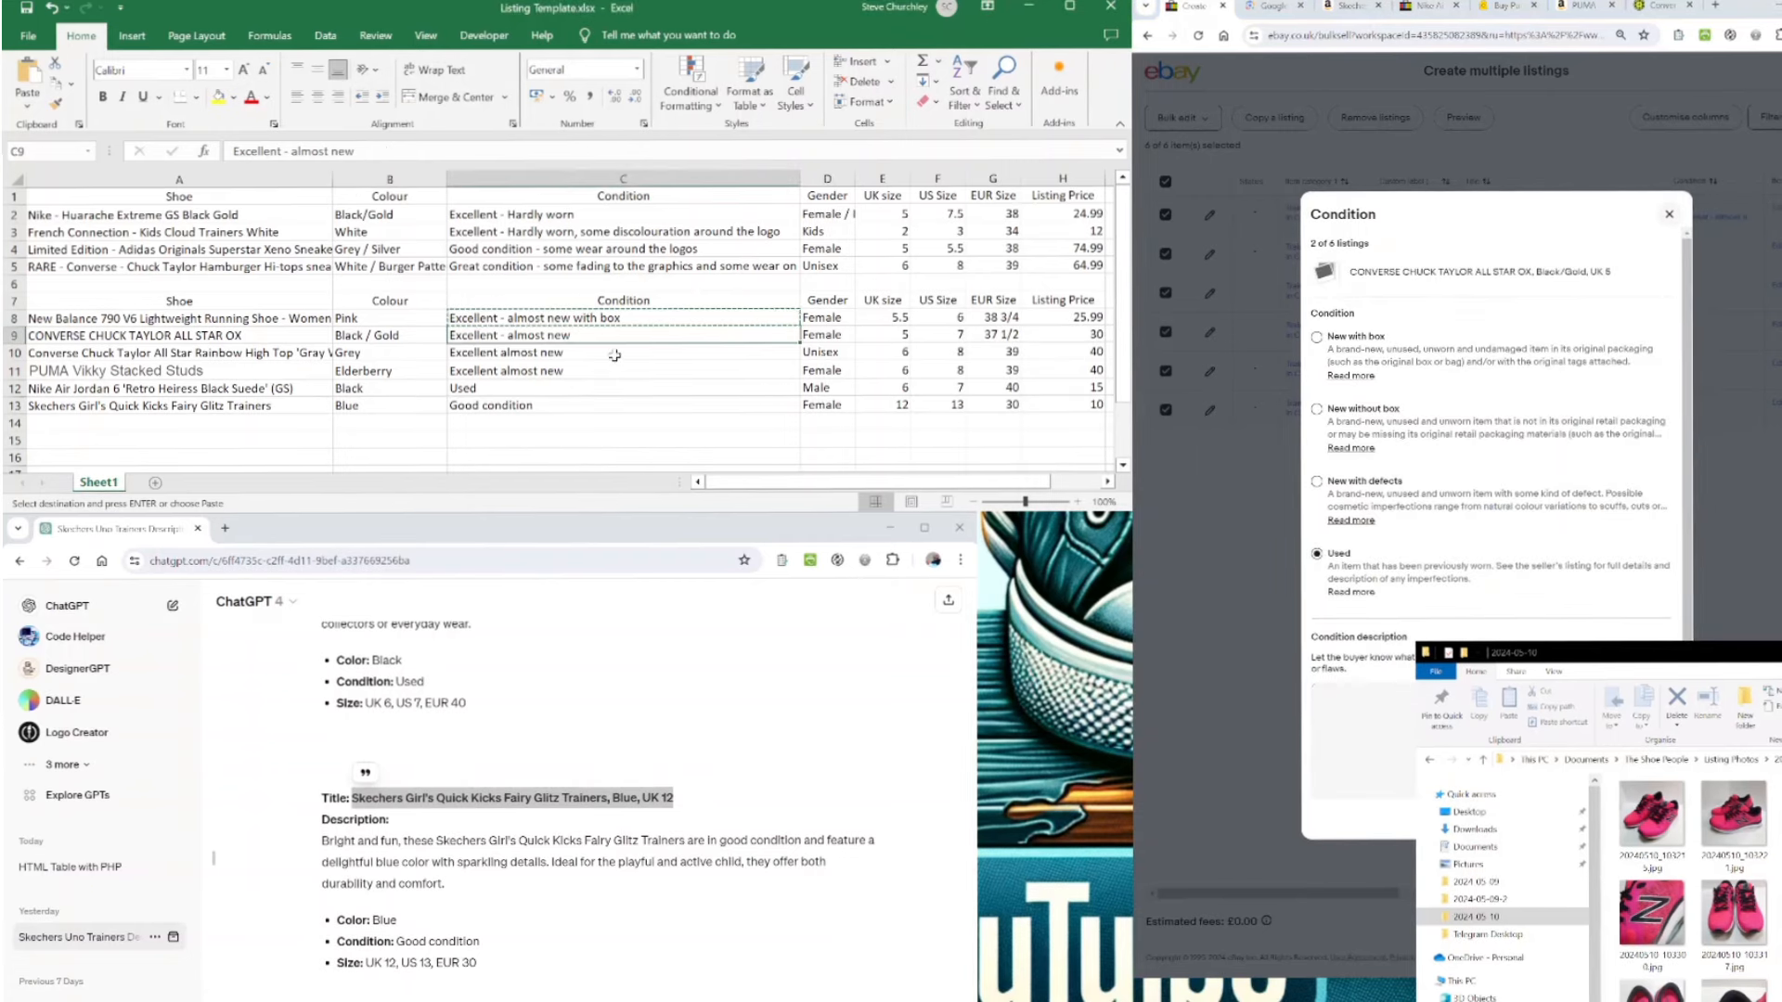
pyautogui.click(1403, 712)
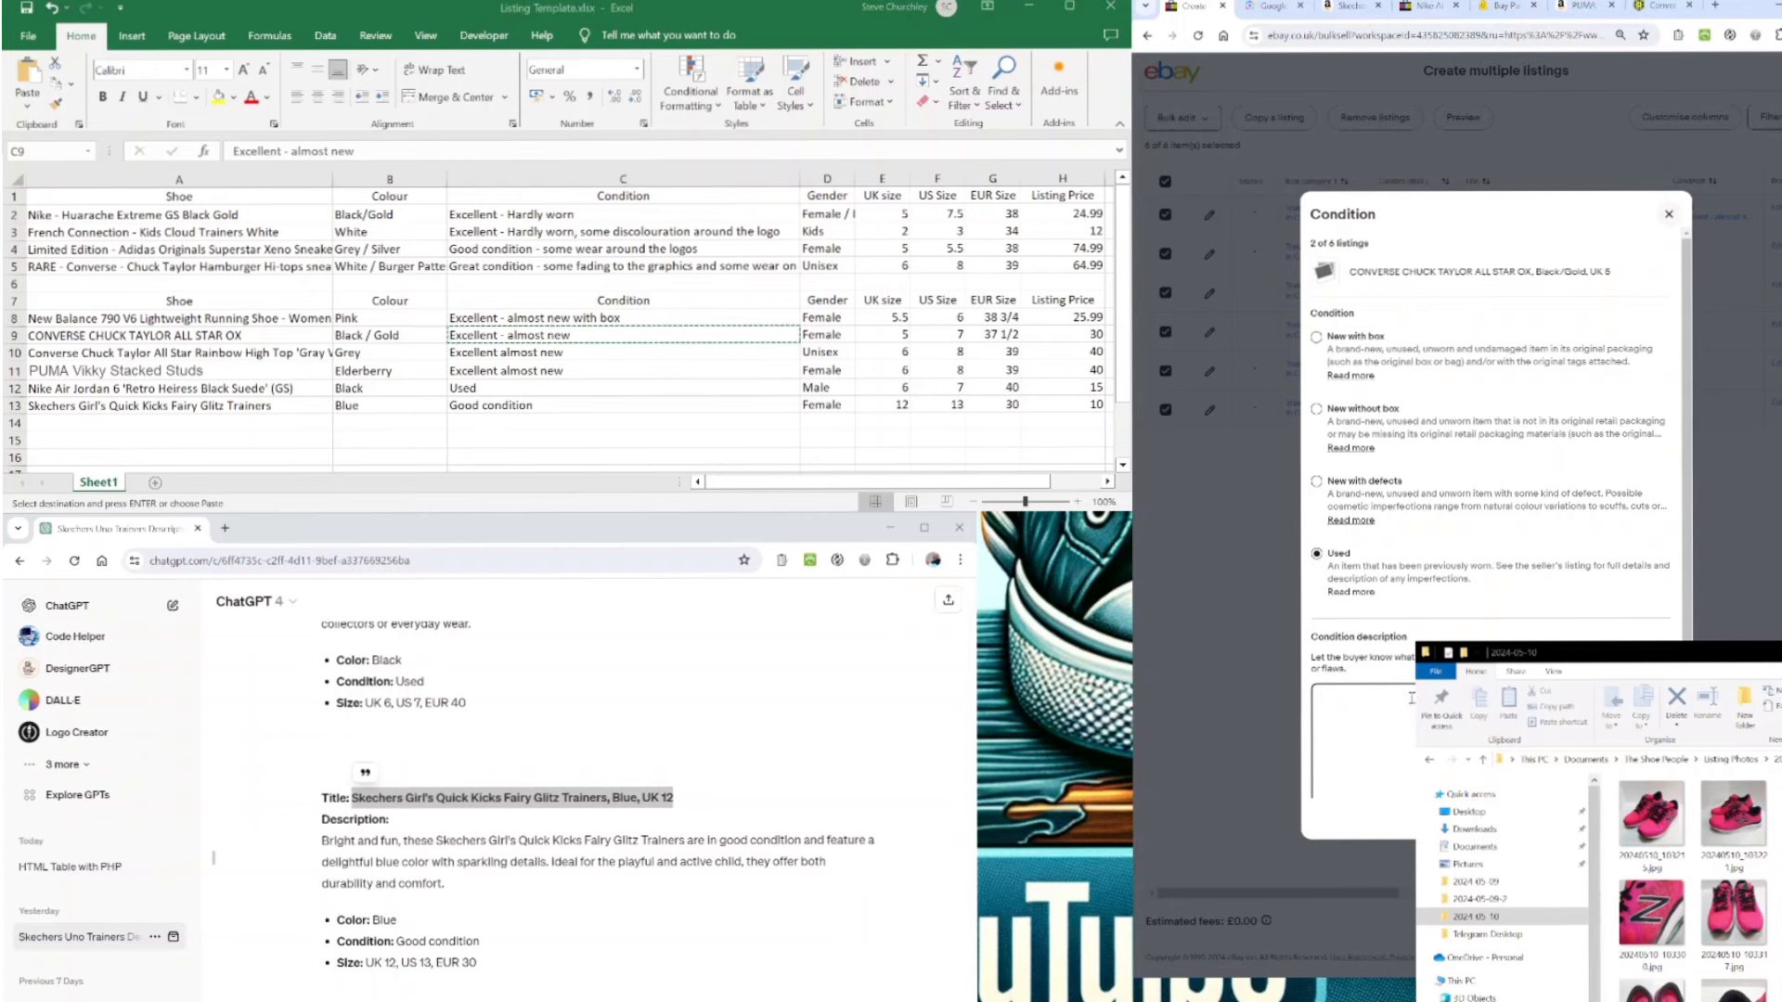
pyautogui.hotkey('ctrl', 'v')
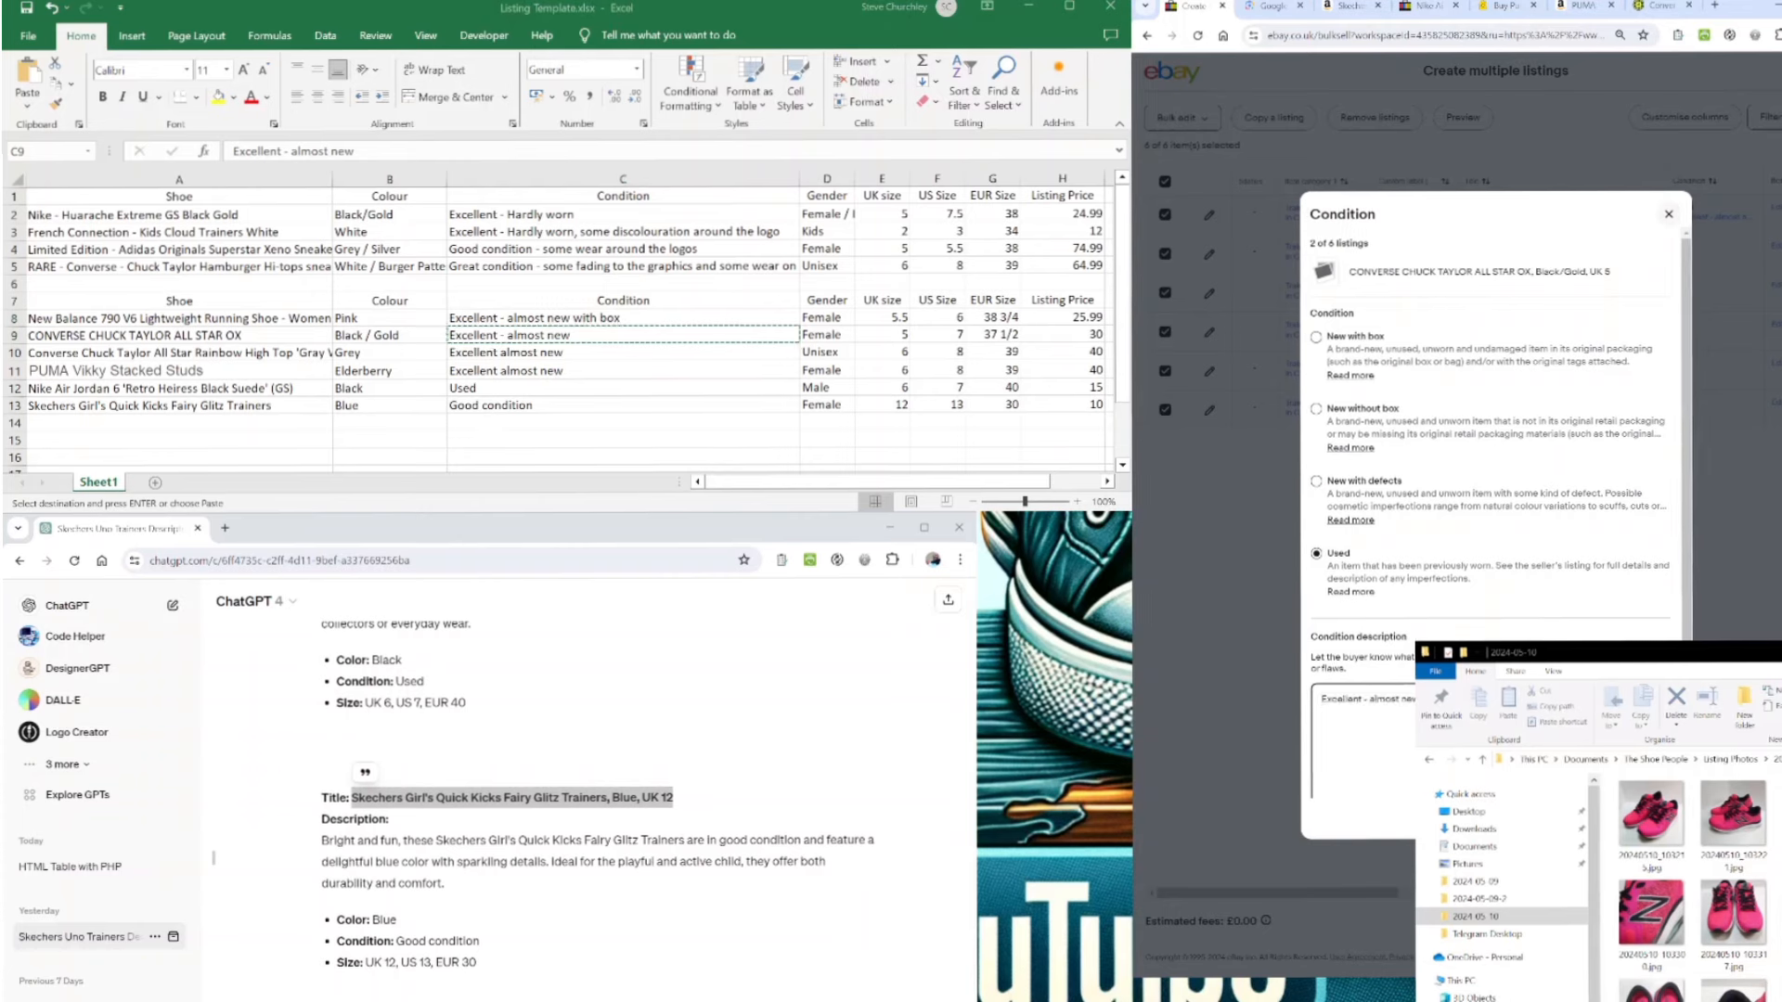
pyautogui.press('Tab')
pyautogui.press('Return')
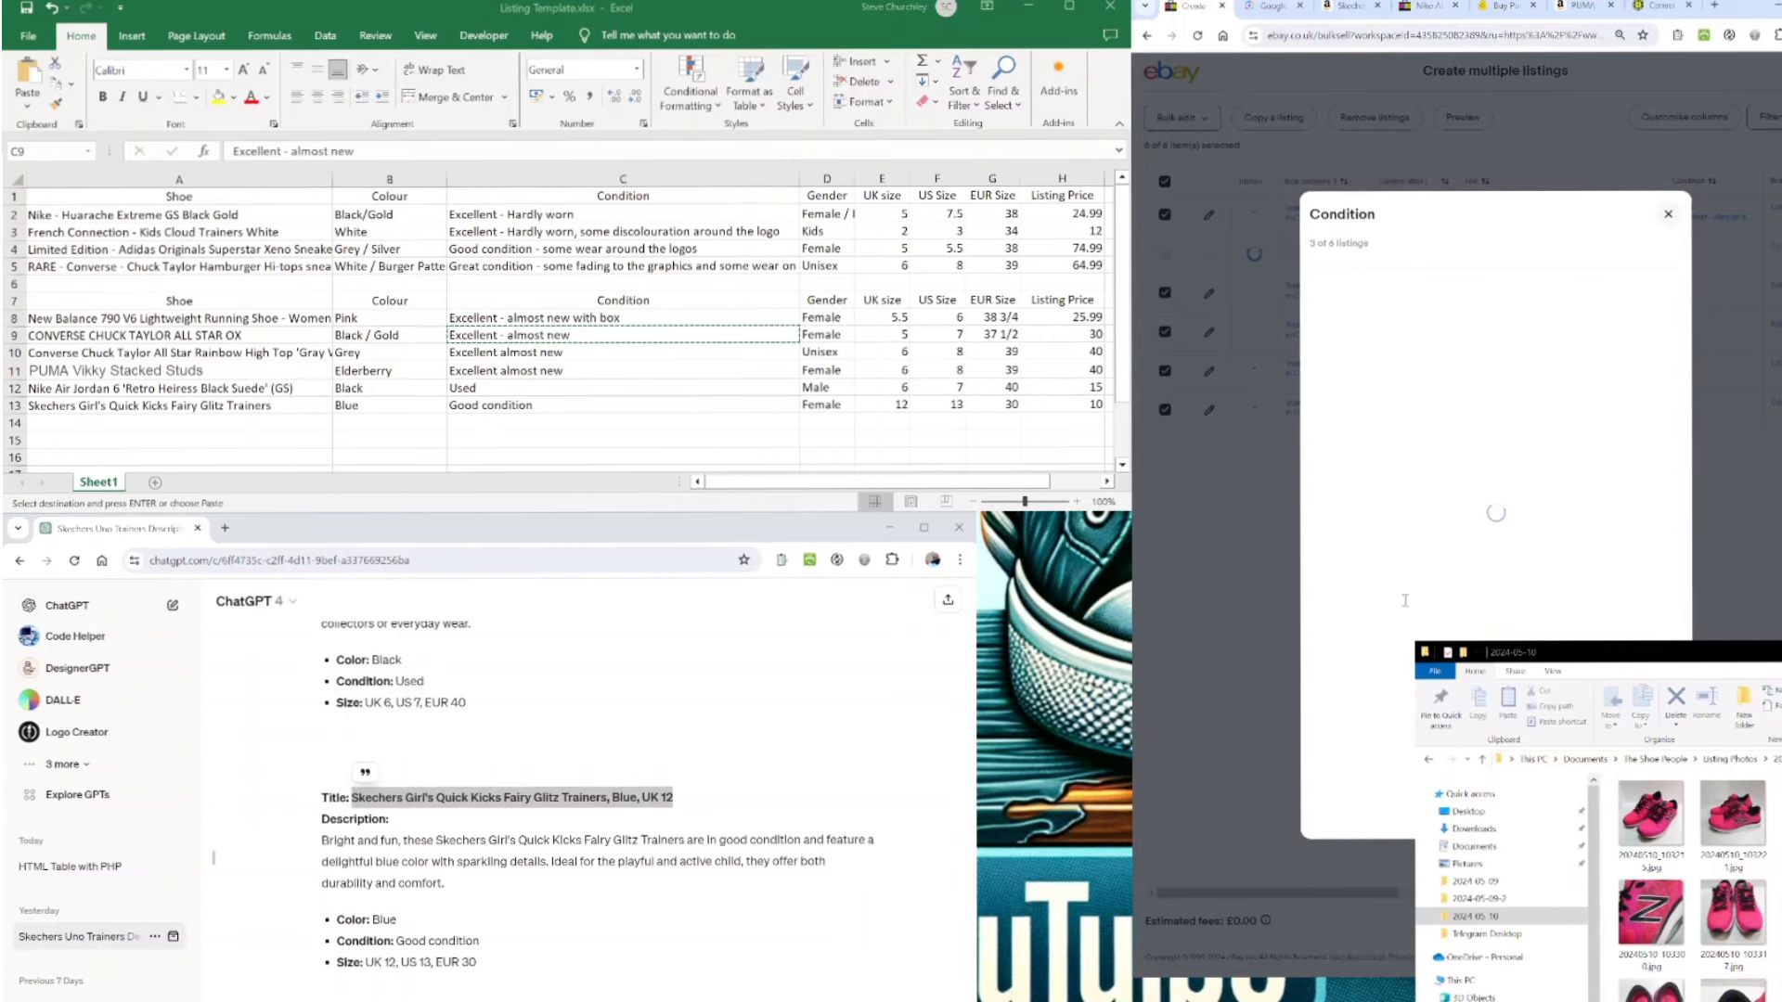
# - Set the Converse Rainbow High Top listing's condition to Used with the copied condition description "Excellent - almost new"
pyautogui.click(1382, 700)
pyautogui.hotkey('ctrl', 'v')
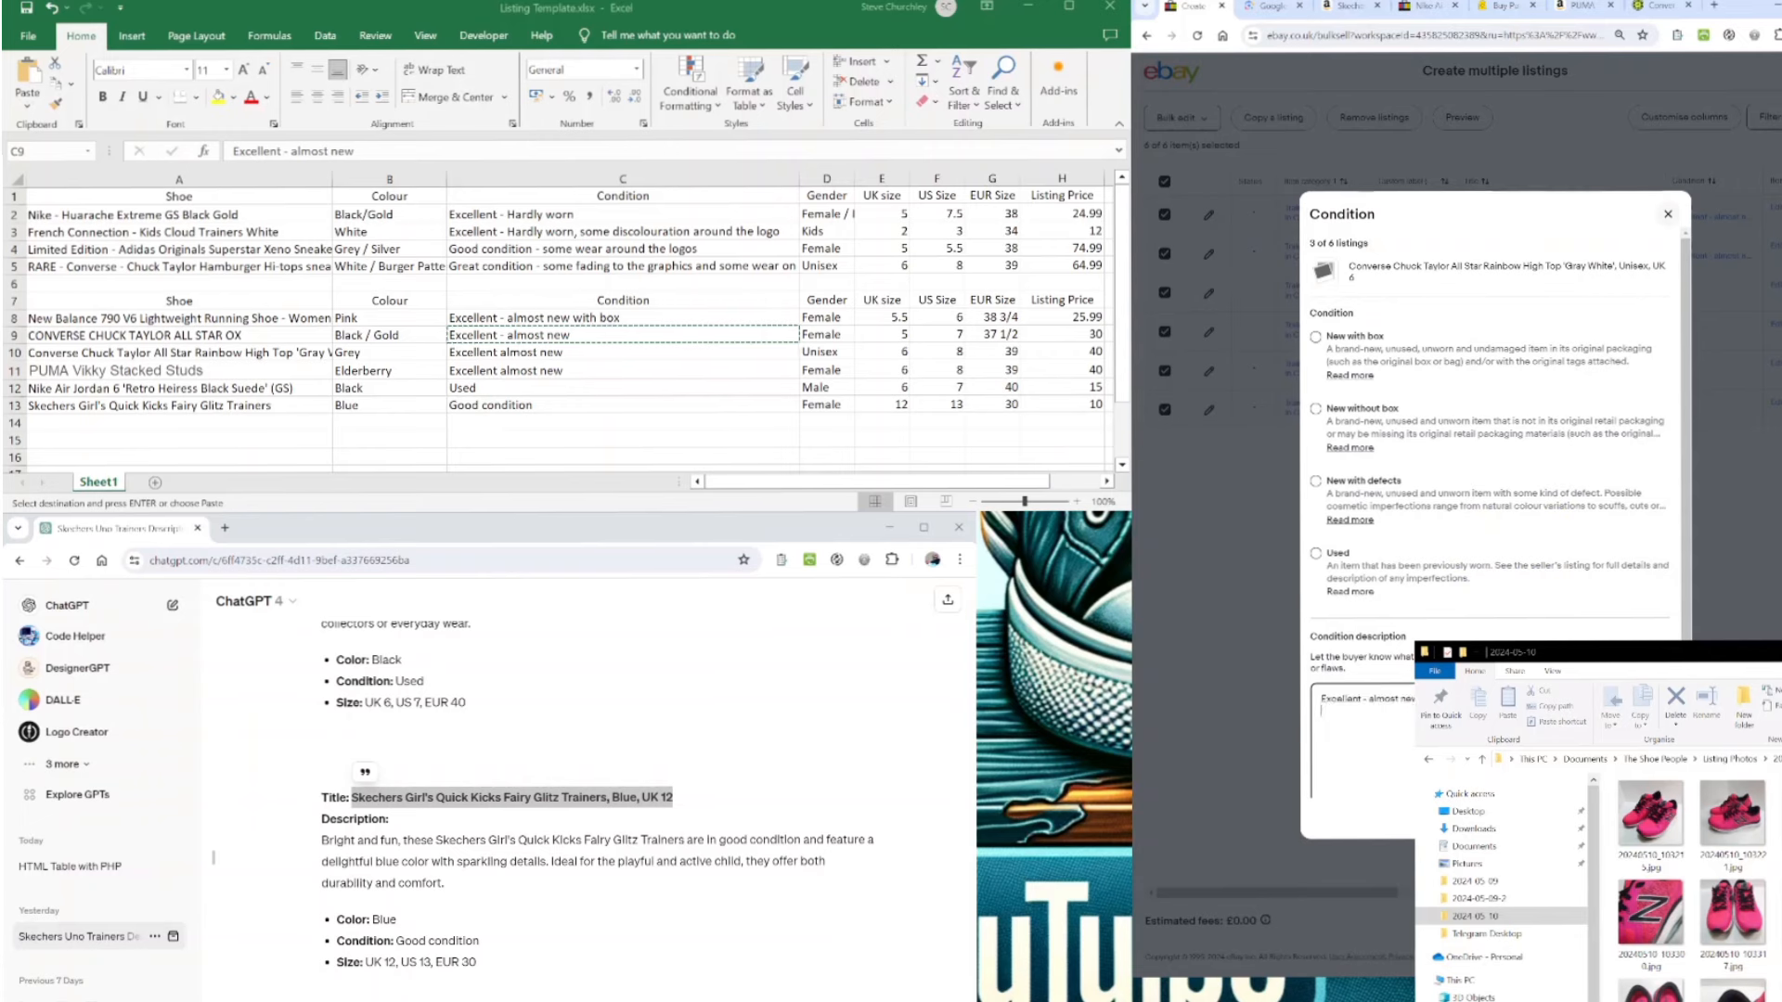
pyautogui.press('Tab')
pyautogui.press('Return')
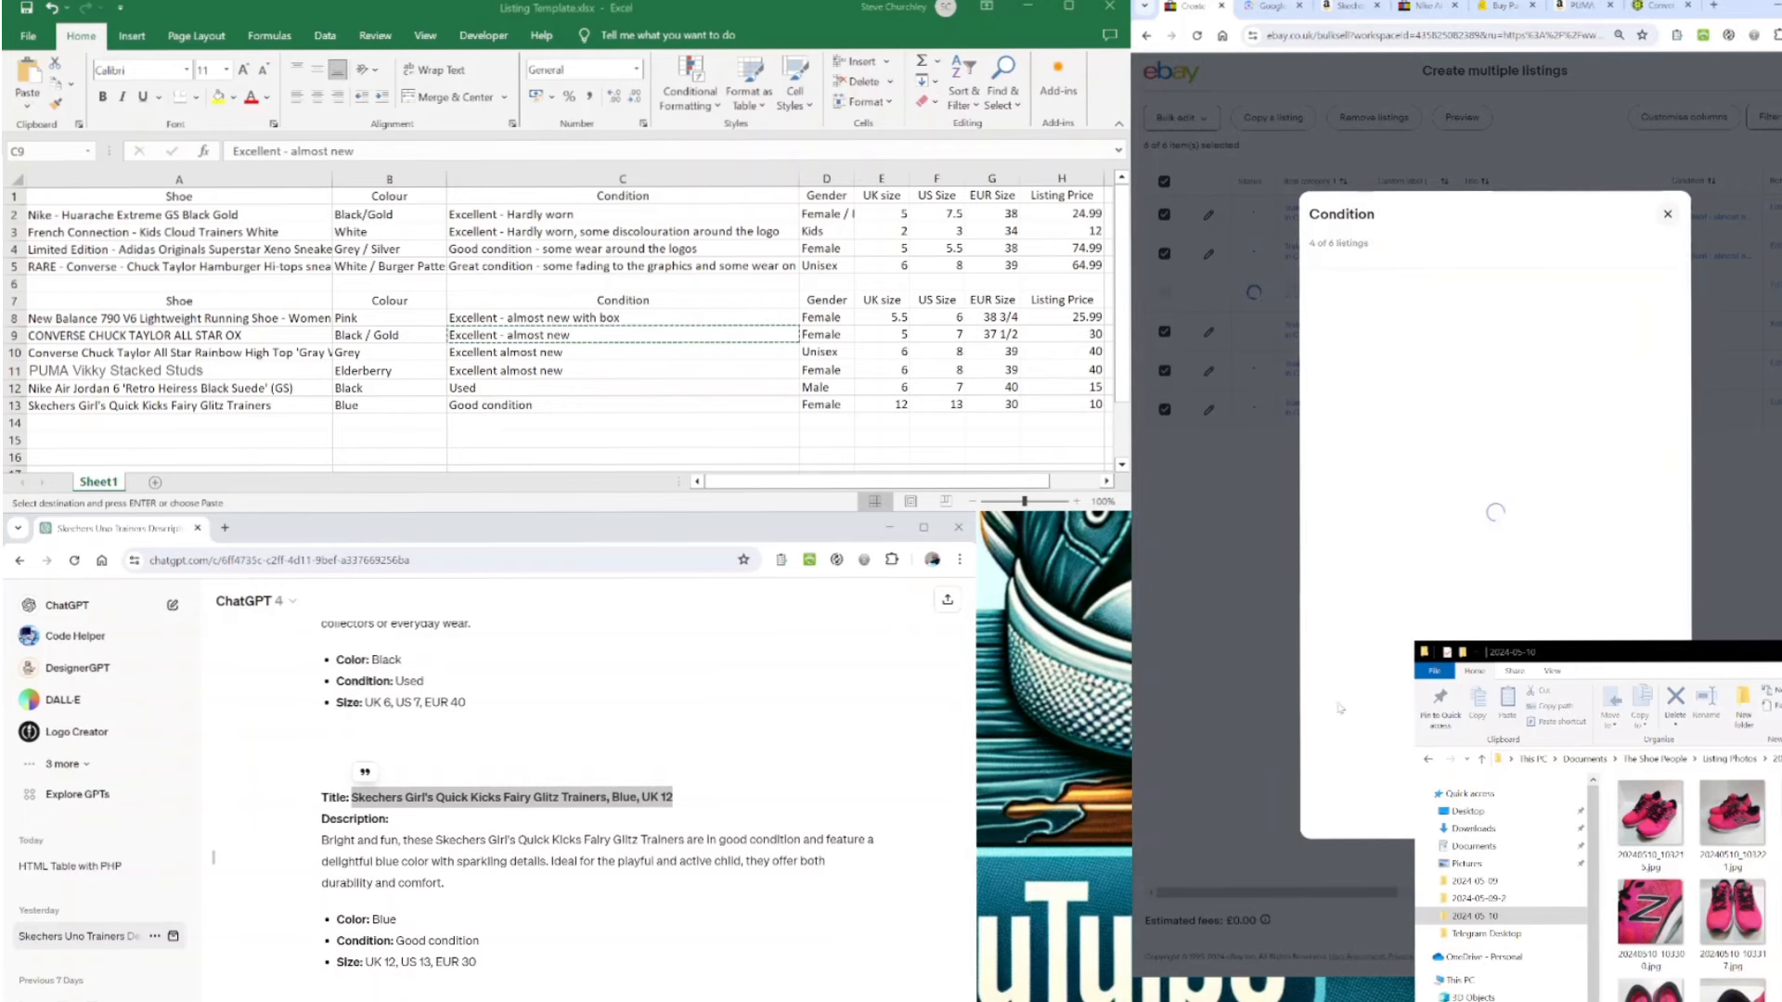
# - Set the PUMA Vikky listing's condition to Used with the copied condition description "Excellent - almost new"
pyautogui.click(1357, 703)
pyautogui.hotkey('ctrl', 'v')
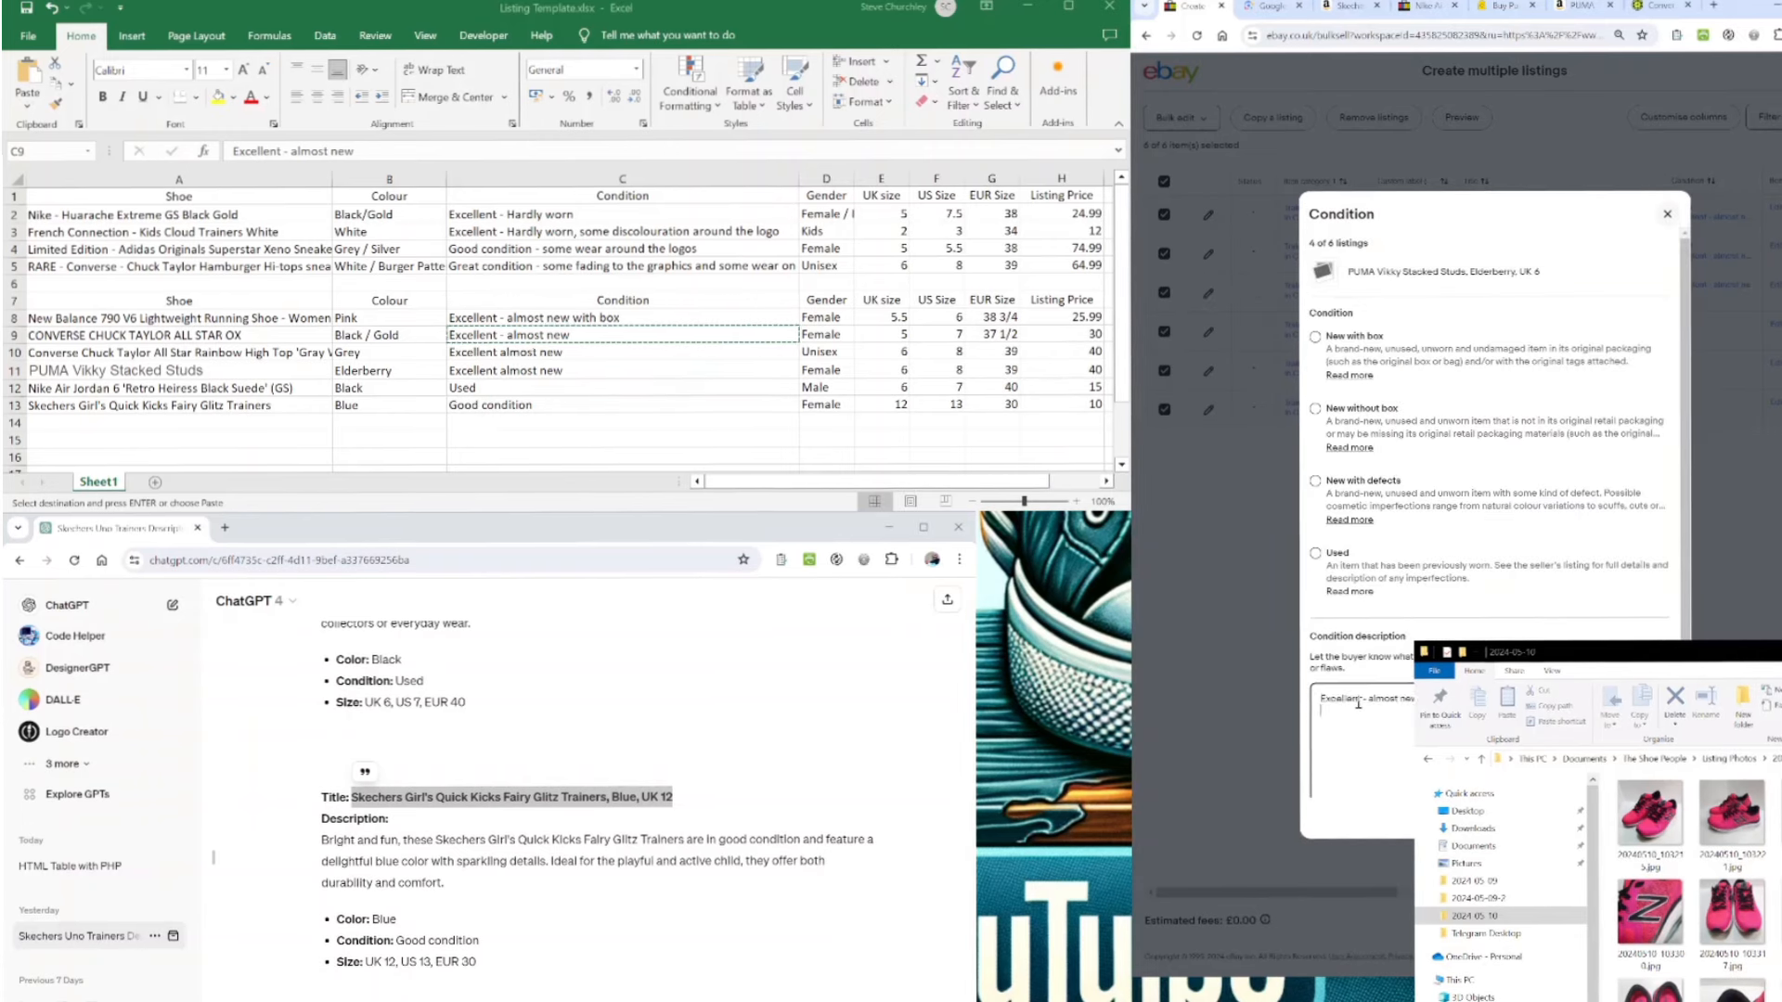
pyautogui.press('Tab')
pyautogui.press('Return')
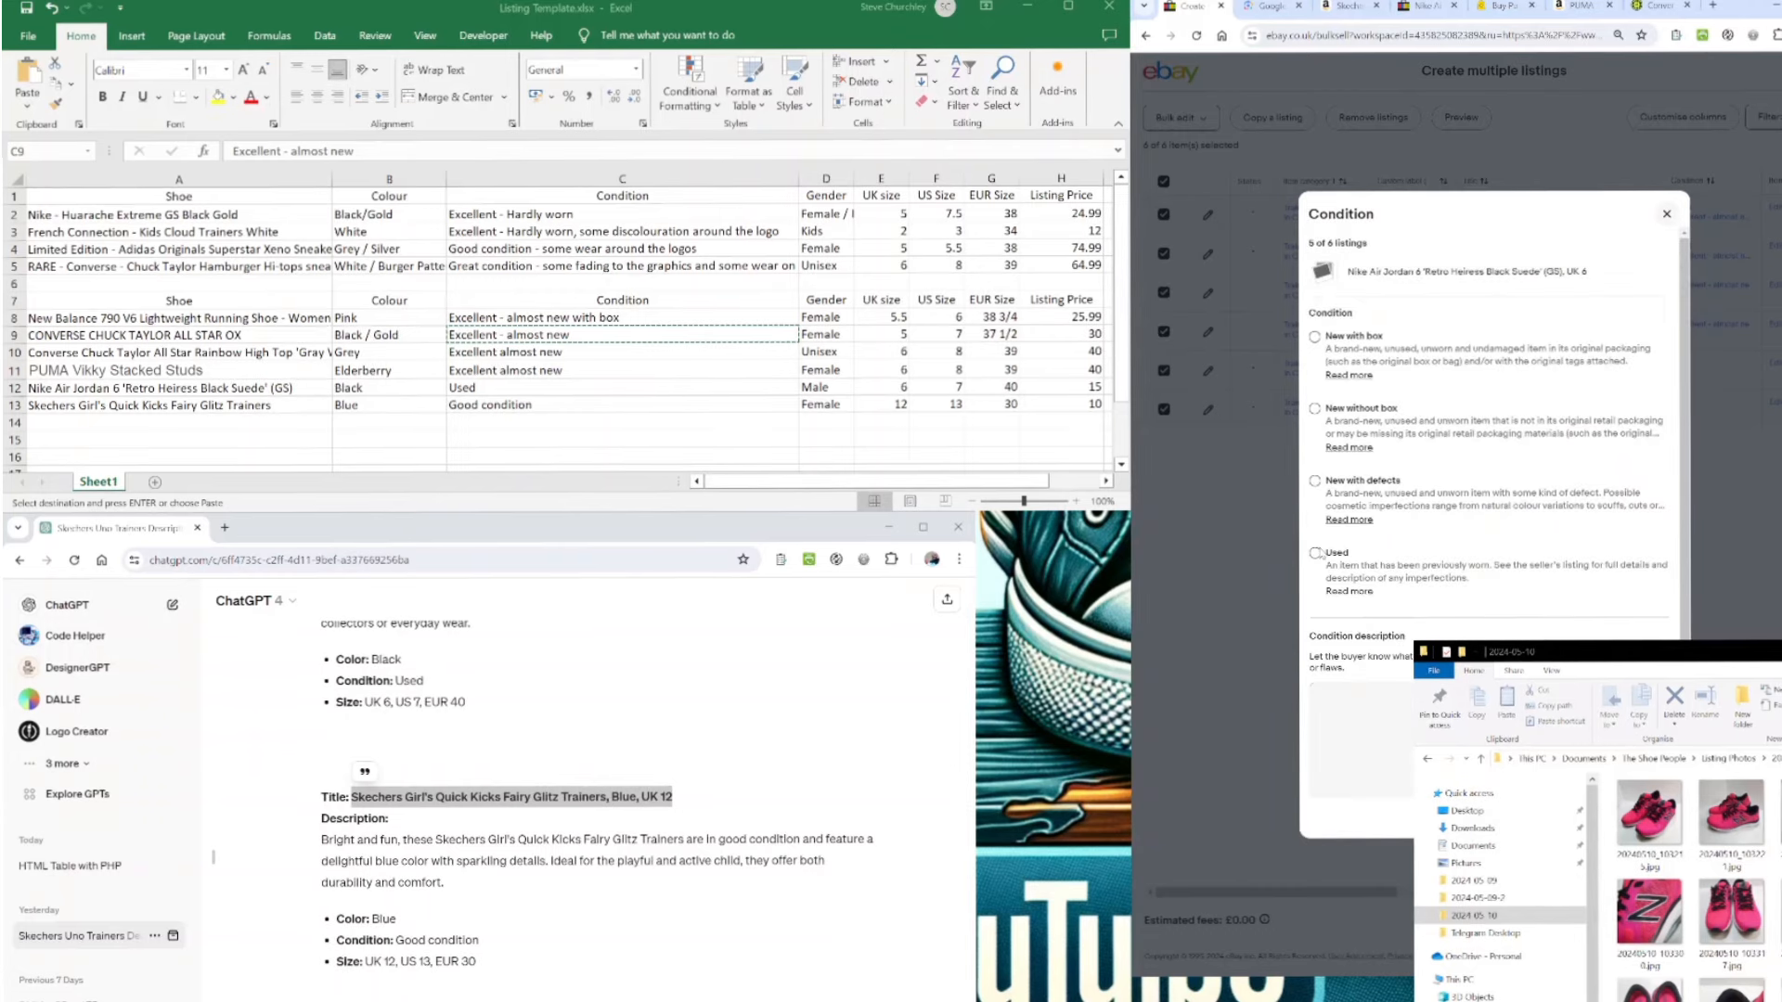
# - Set the Nike Air Jordan listing's condition to Used and write a condition description saying the shoes "are in a well used" condition
pyautogui.click(1314, 553)
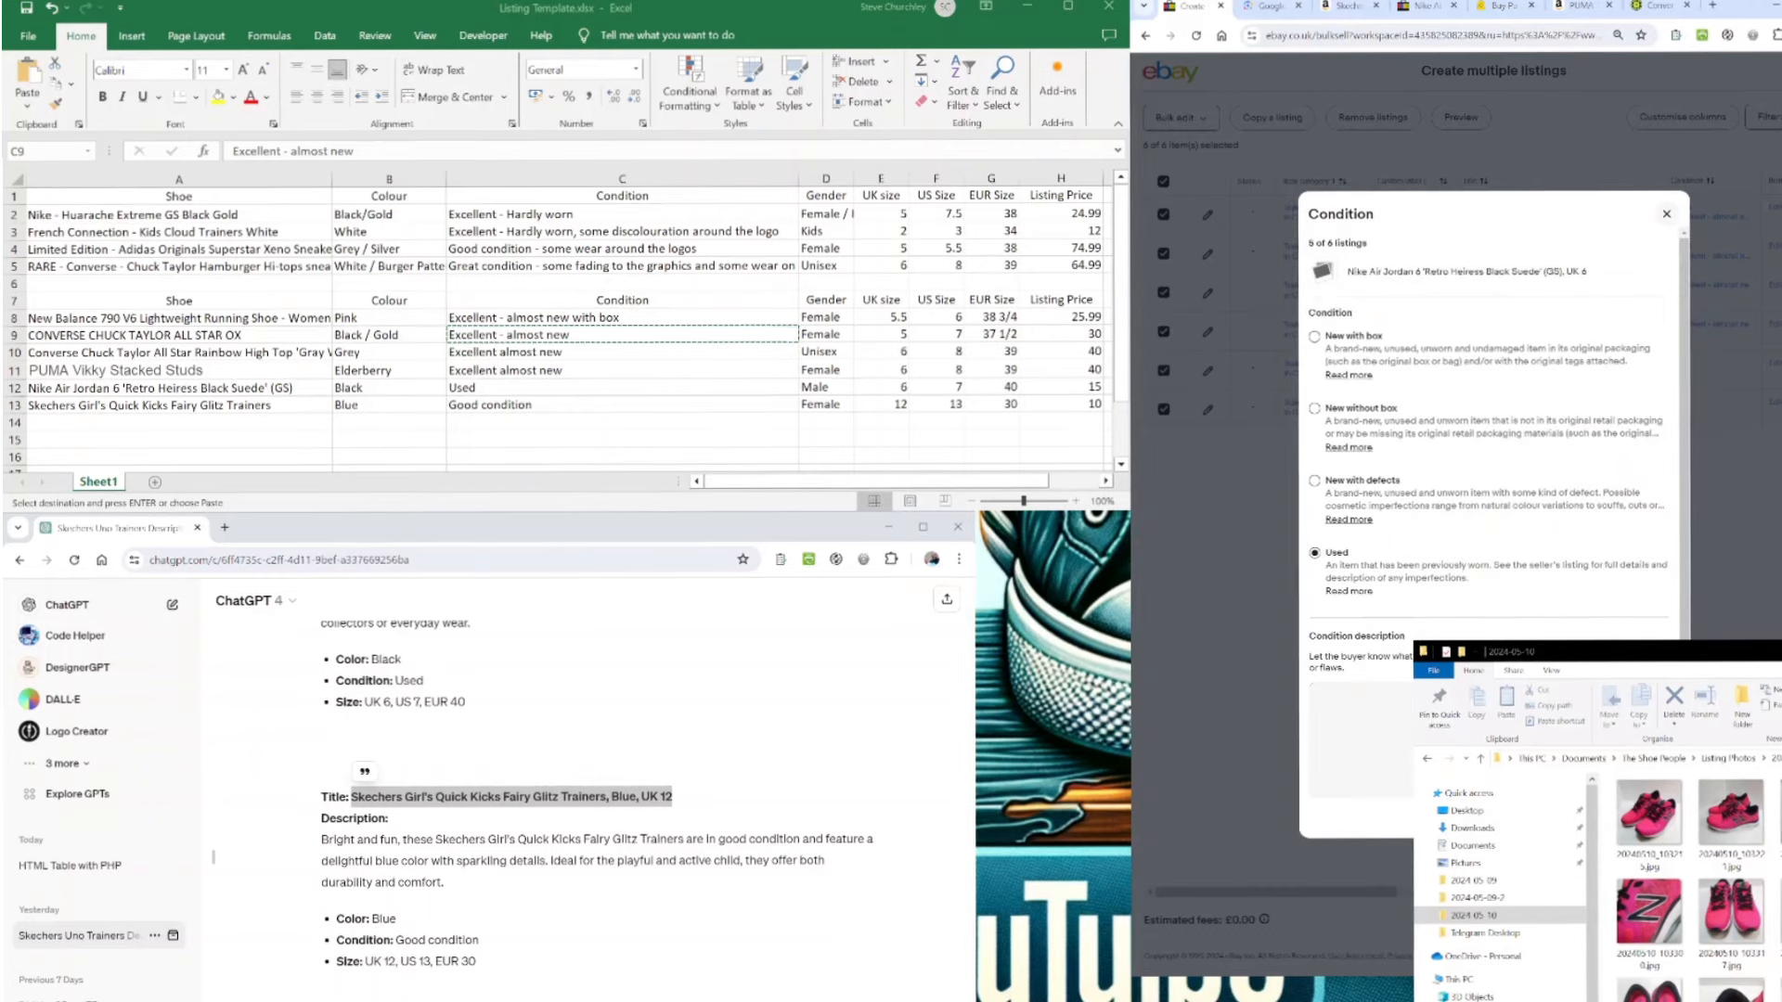
pyautogui.click(499, 384)
pyautogui.click(491, 386)
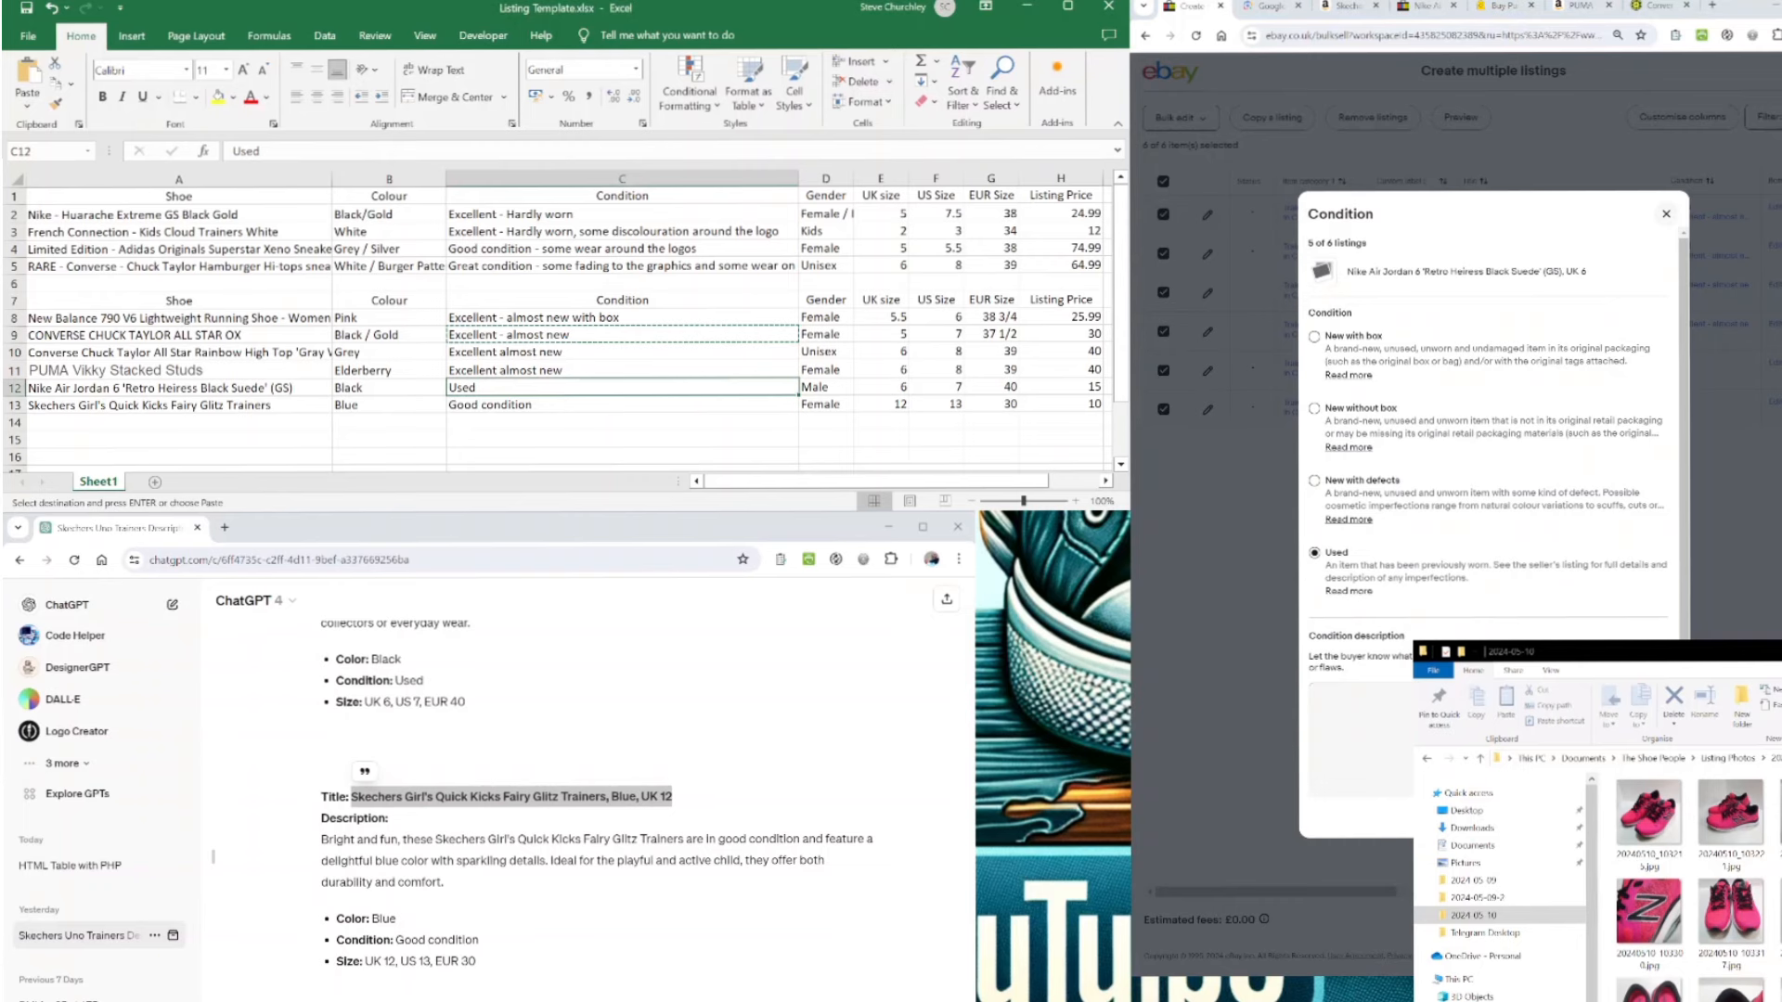
pyautogui.click(1366, 684)
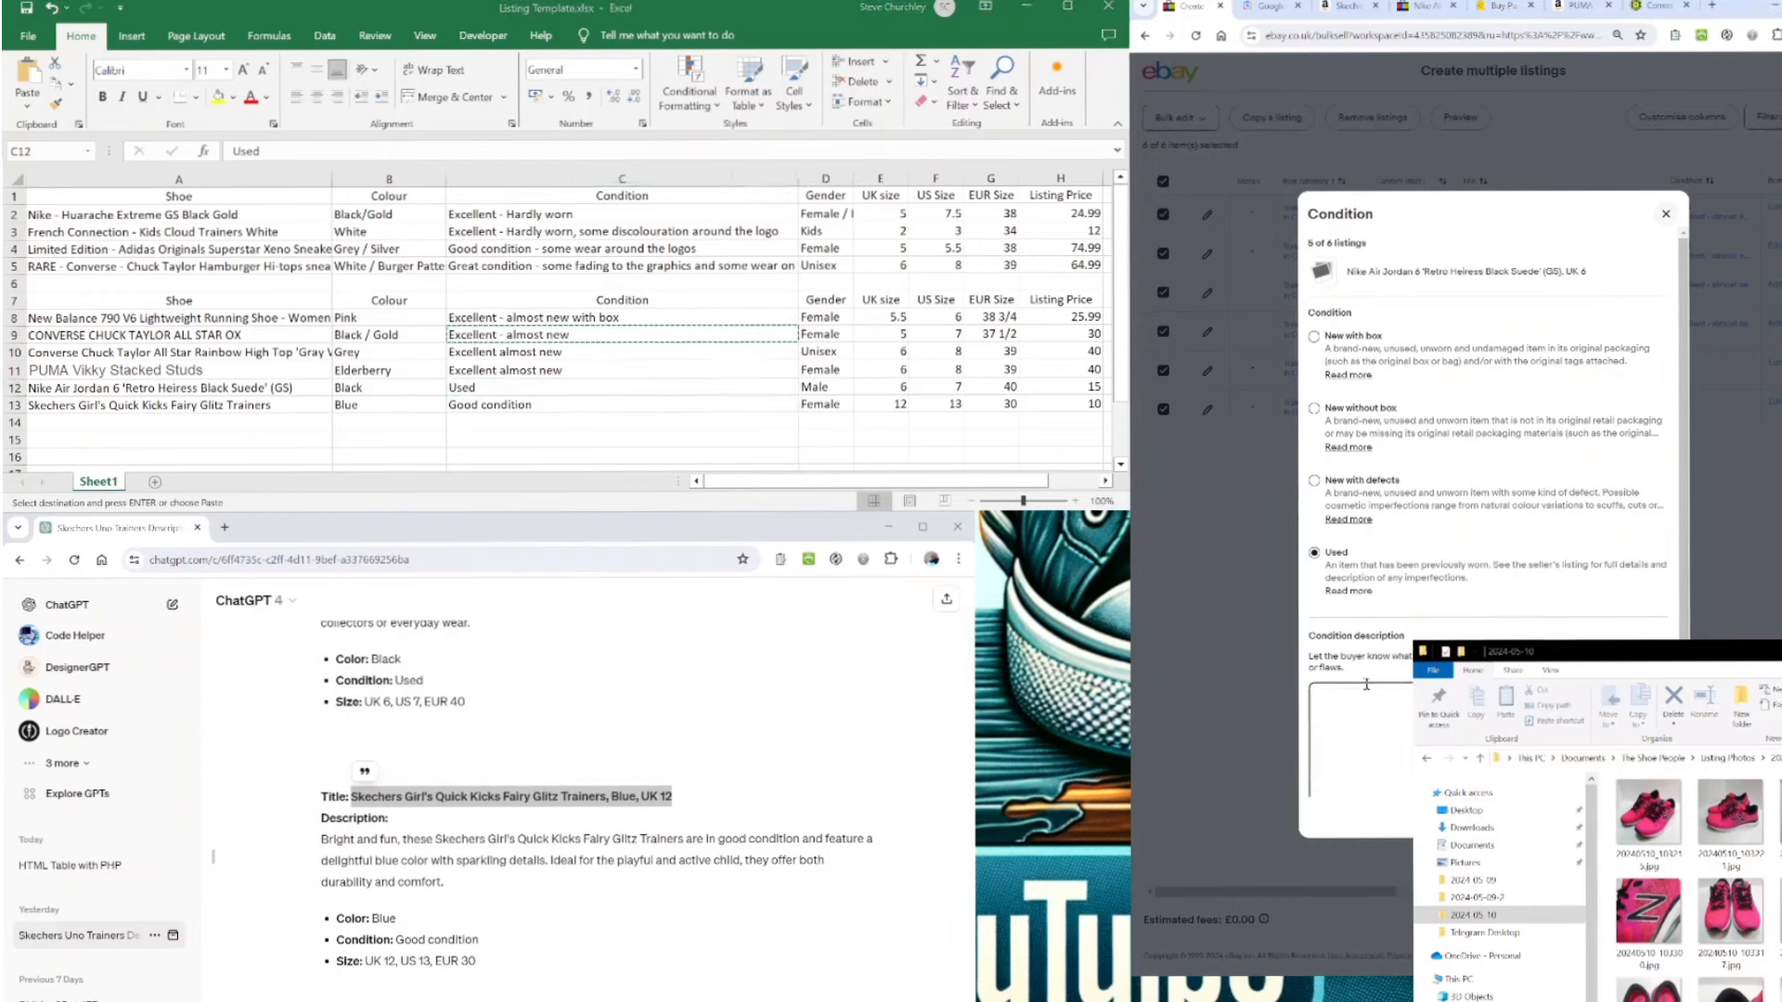
pyautogui.write('USe')
pyautogui.write('T')
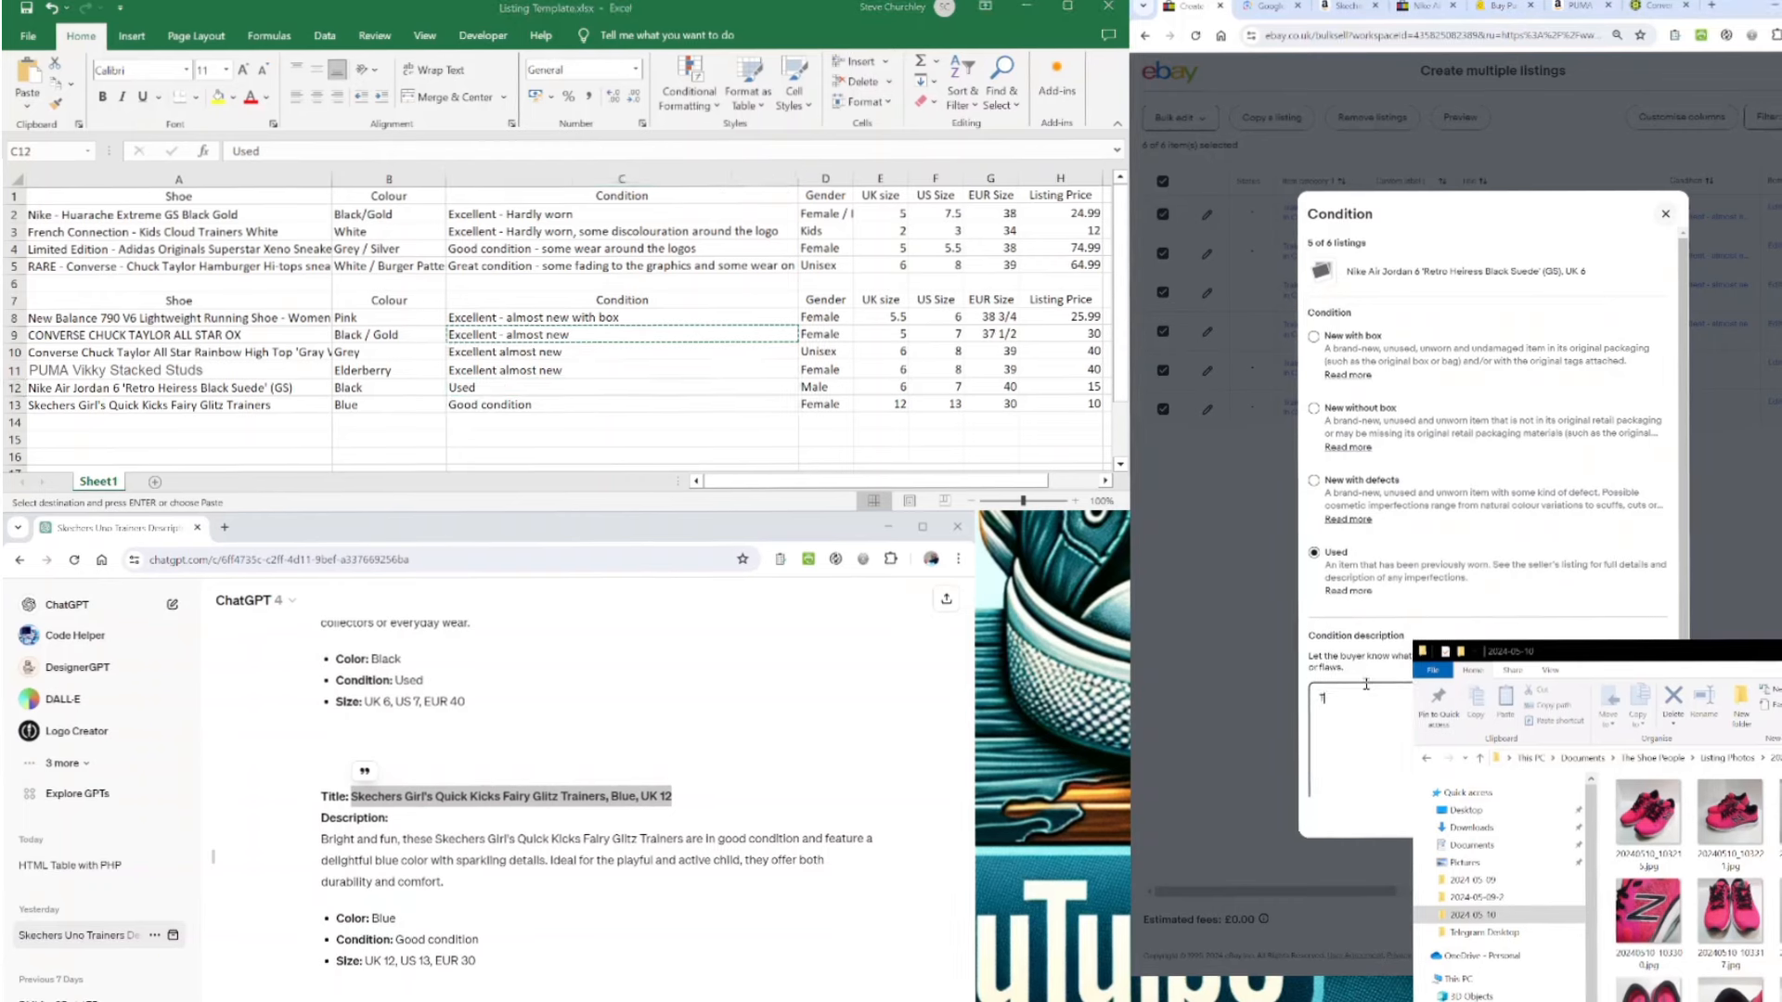
pyautogui.write('hese ')
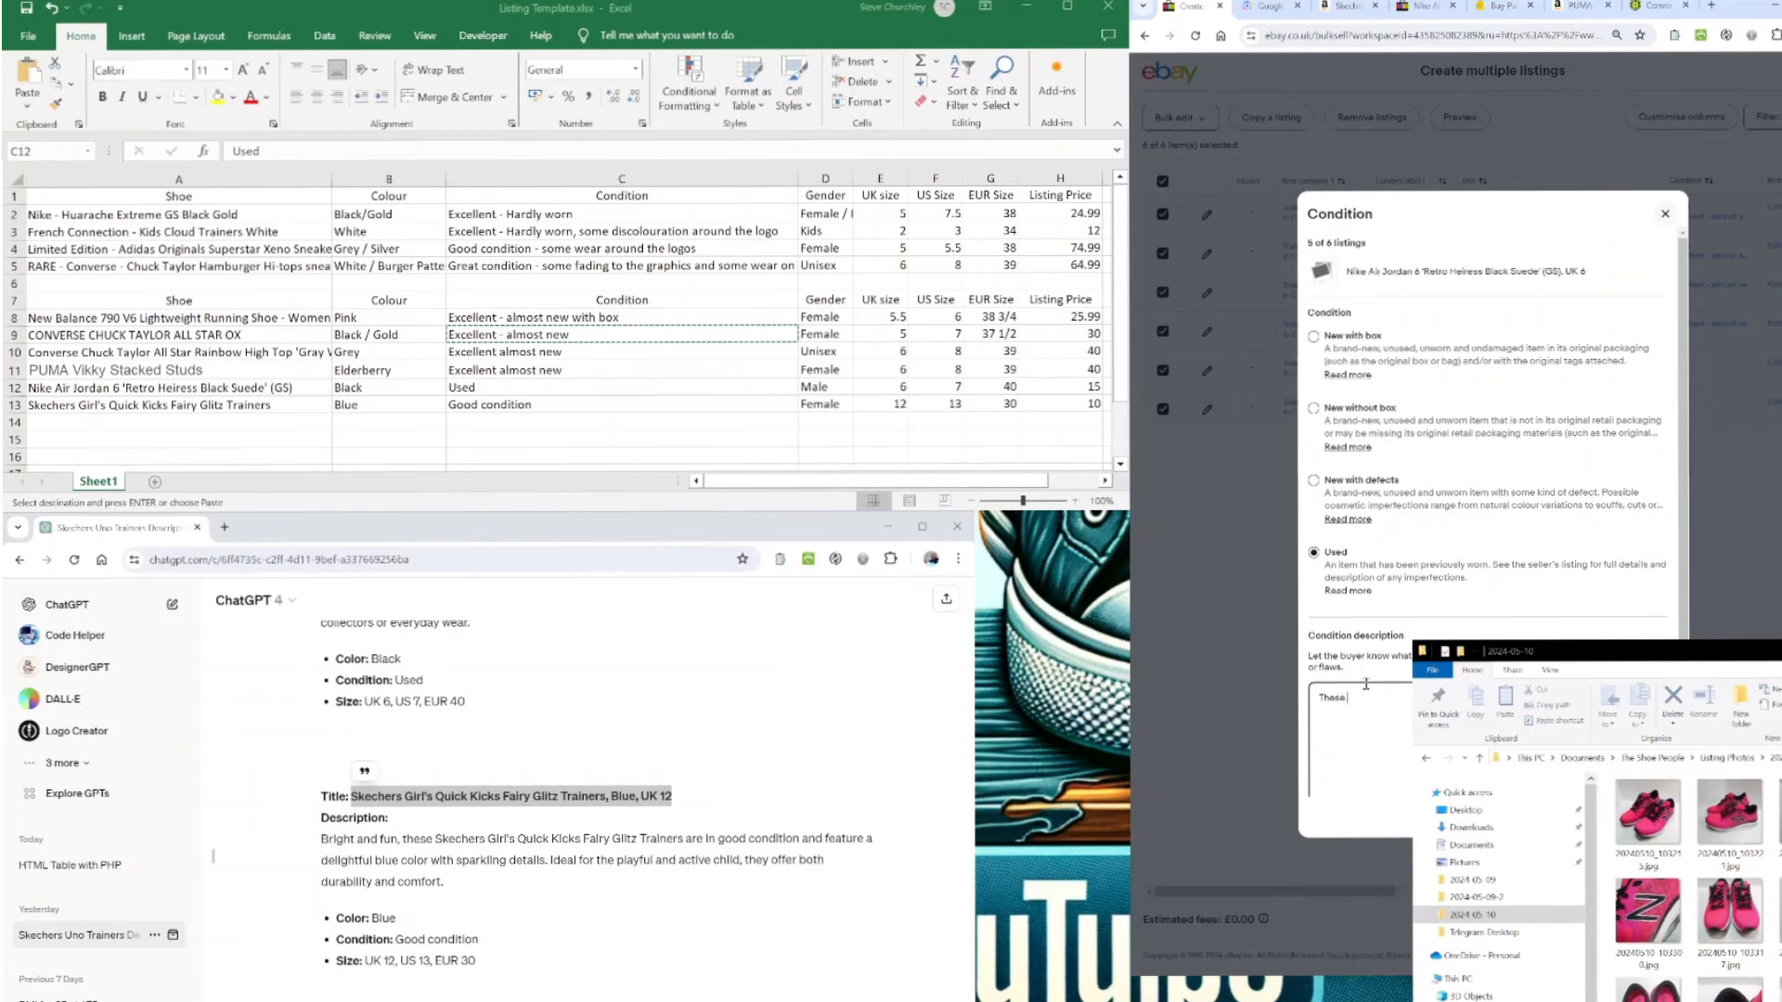
pyautogui.write('are in')
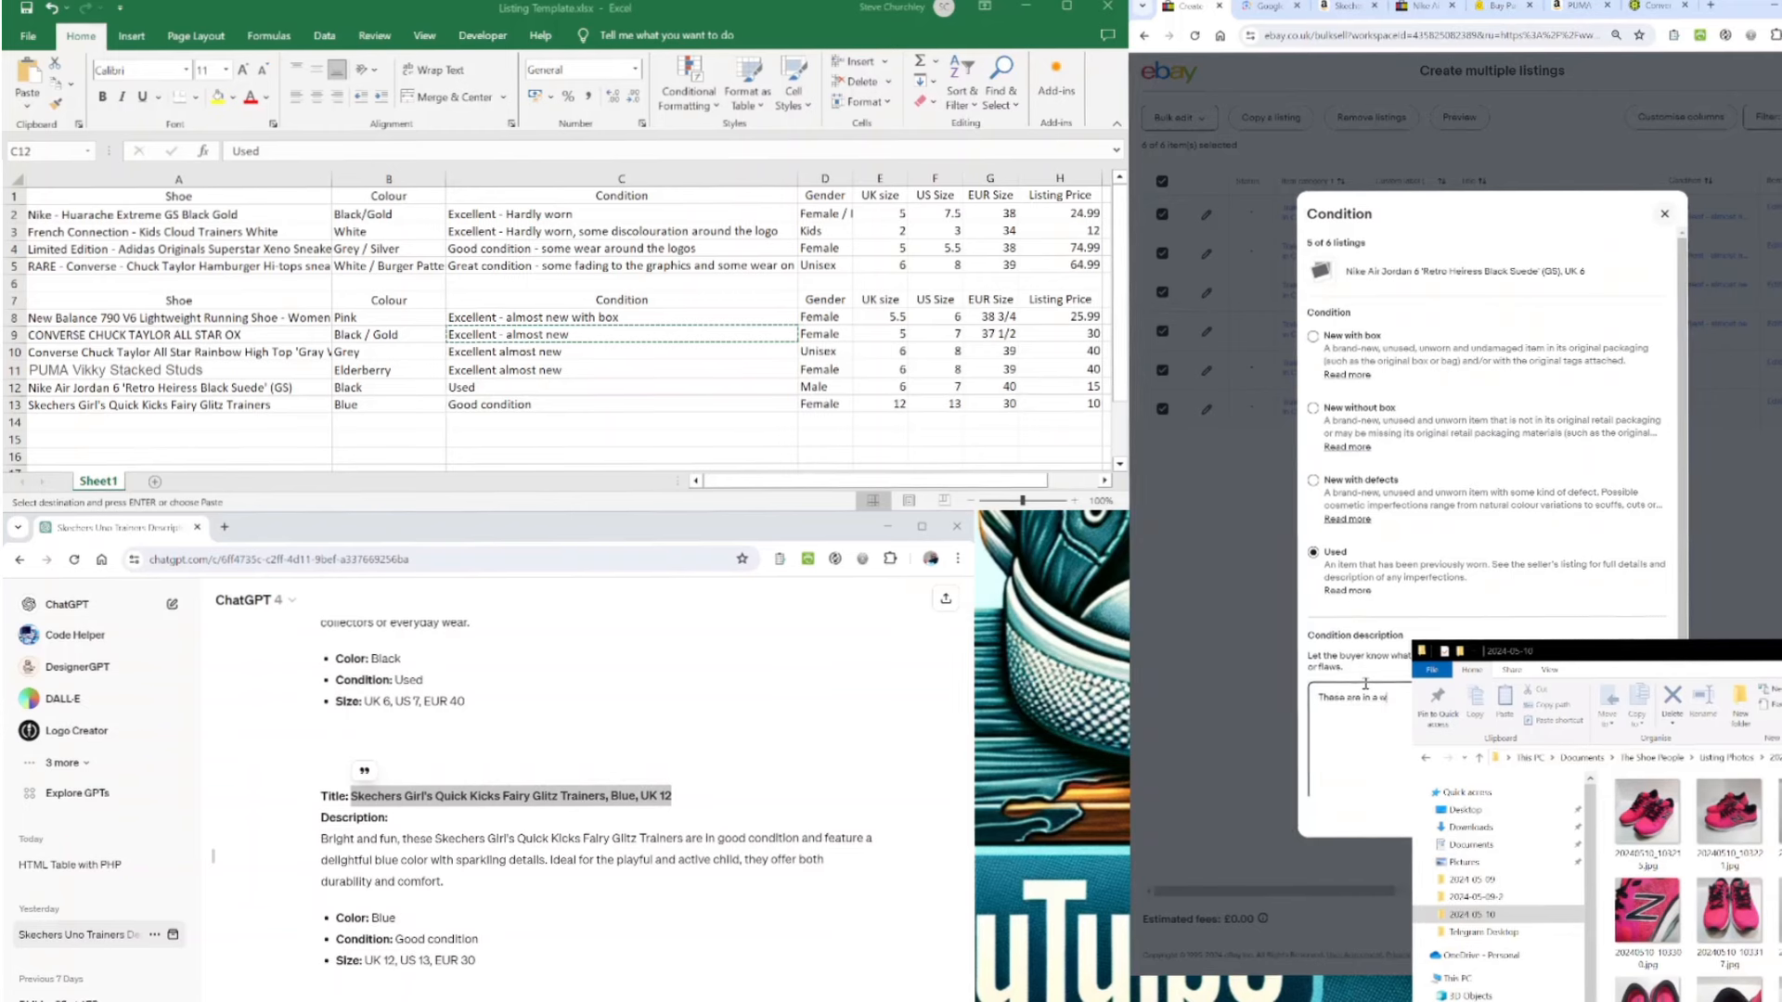
pyautogui.write('a well ius')
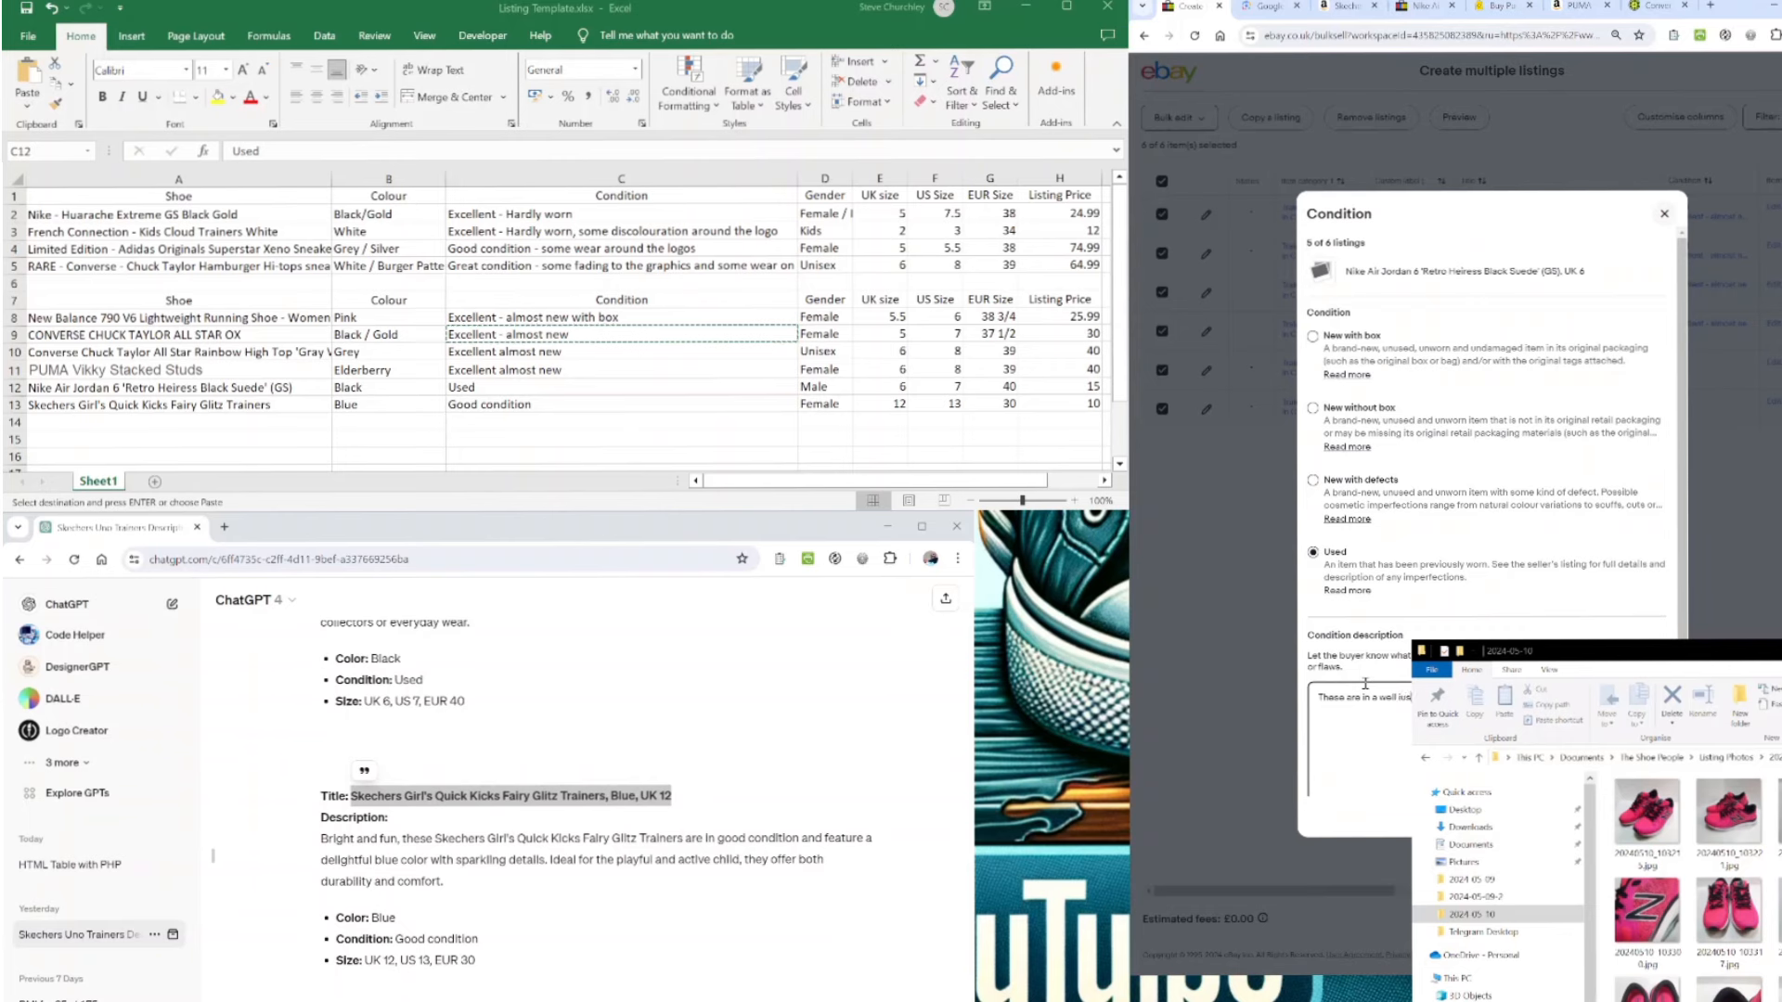
pyautogui.press('BackSpace')
pyautogui.press('BackSpace')
pyautogui.press('BackSpace')
pyautogui.write('us')
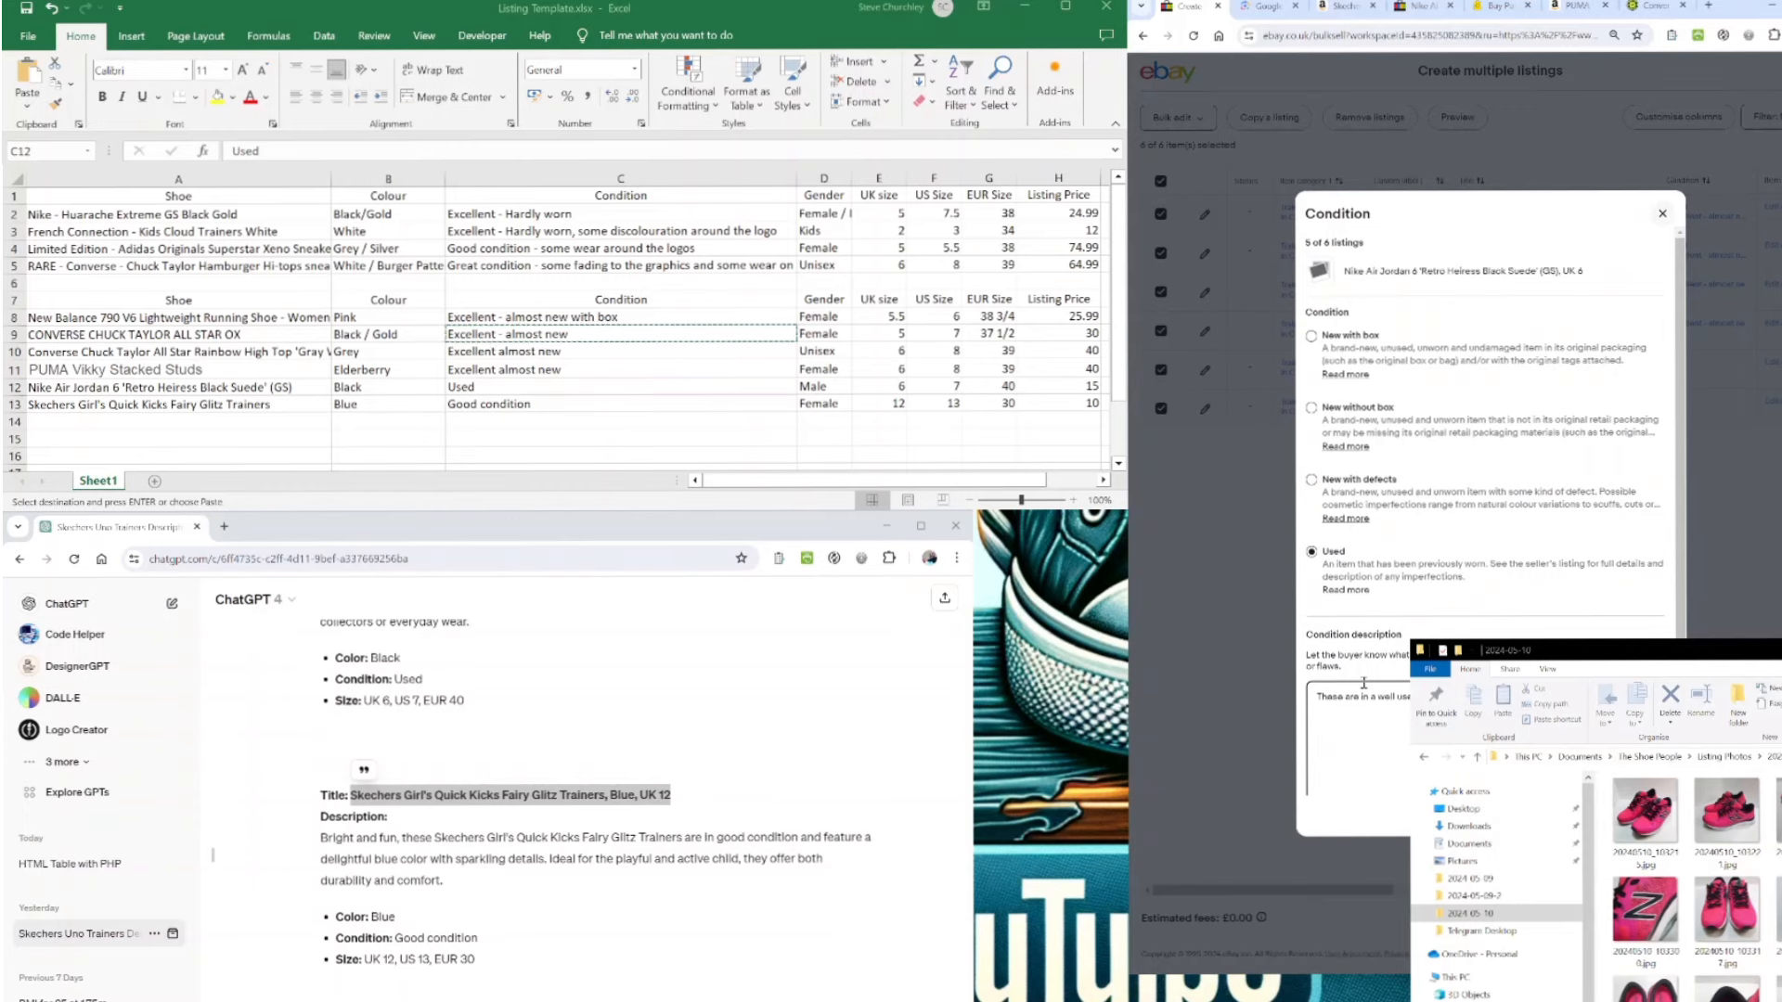
pyautogui.click(1617, 815)
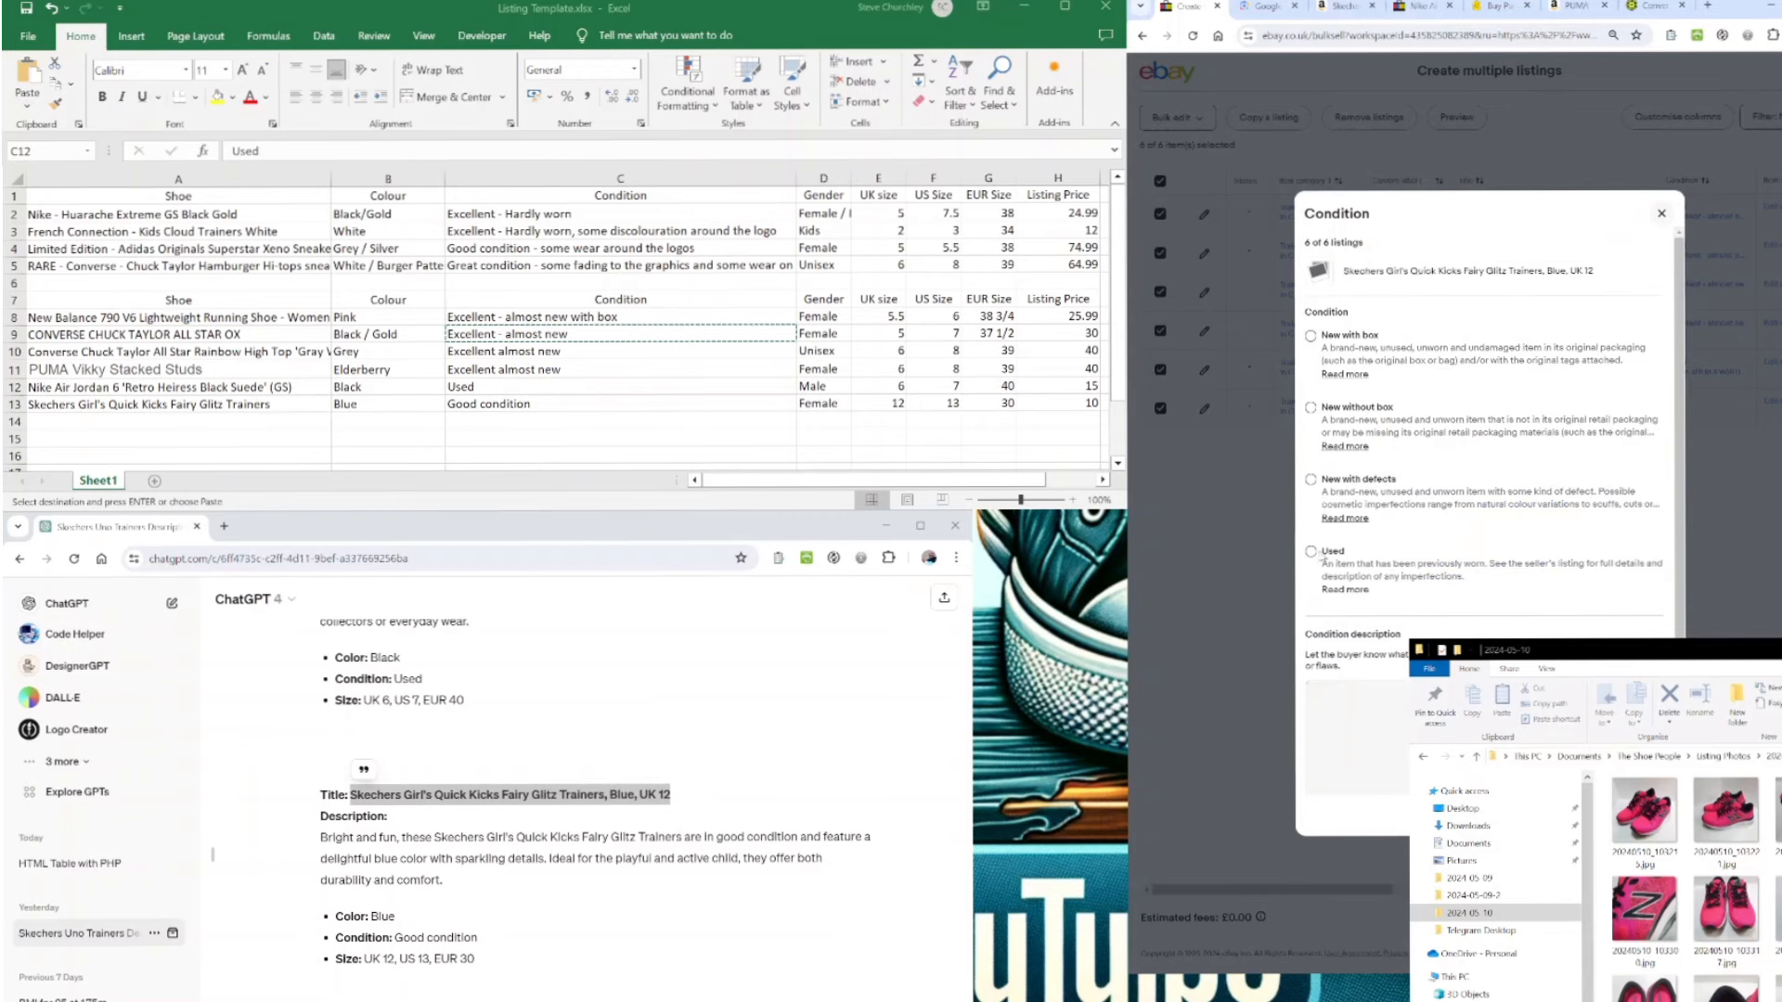
# - Set the Skechers listing's condition to Used with the condition description "Good Condition", and close the condition editor
pyautogui.click(1310, 552)
pyautogui.click(1378, 703)
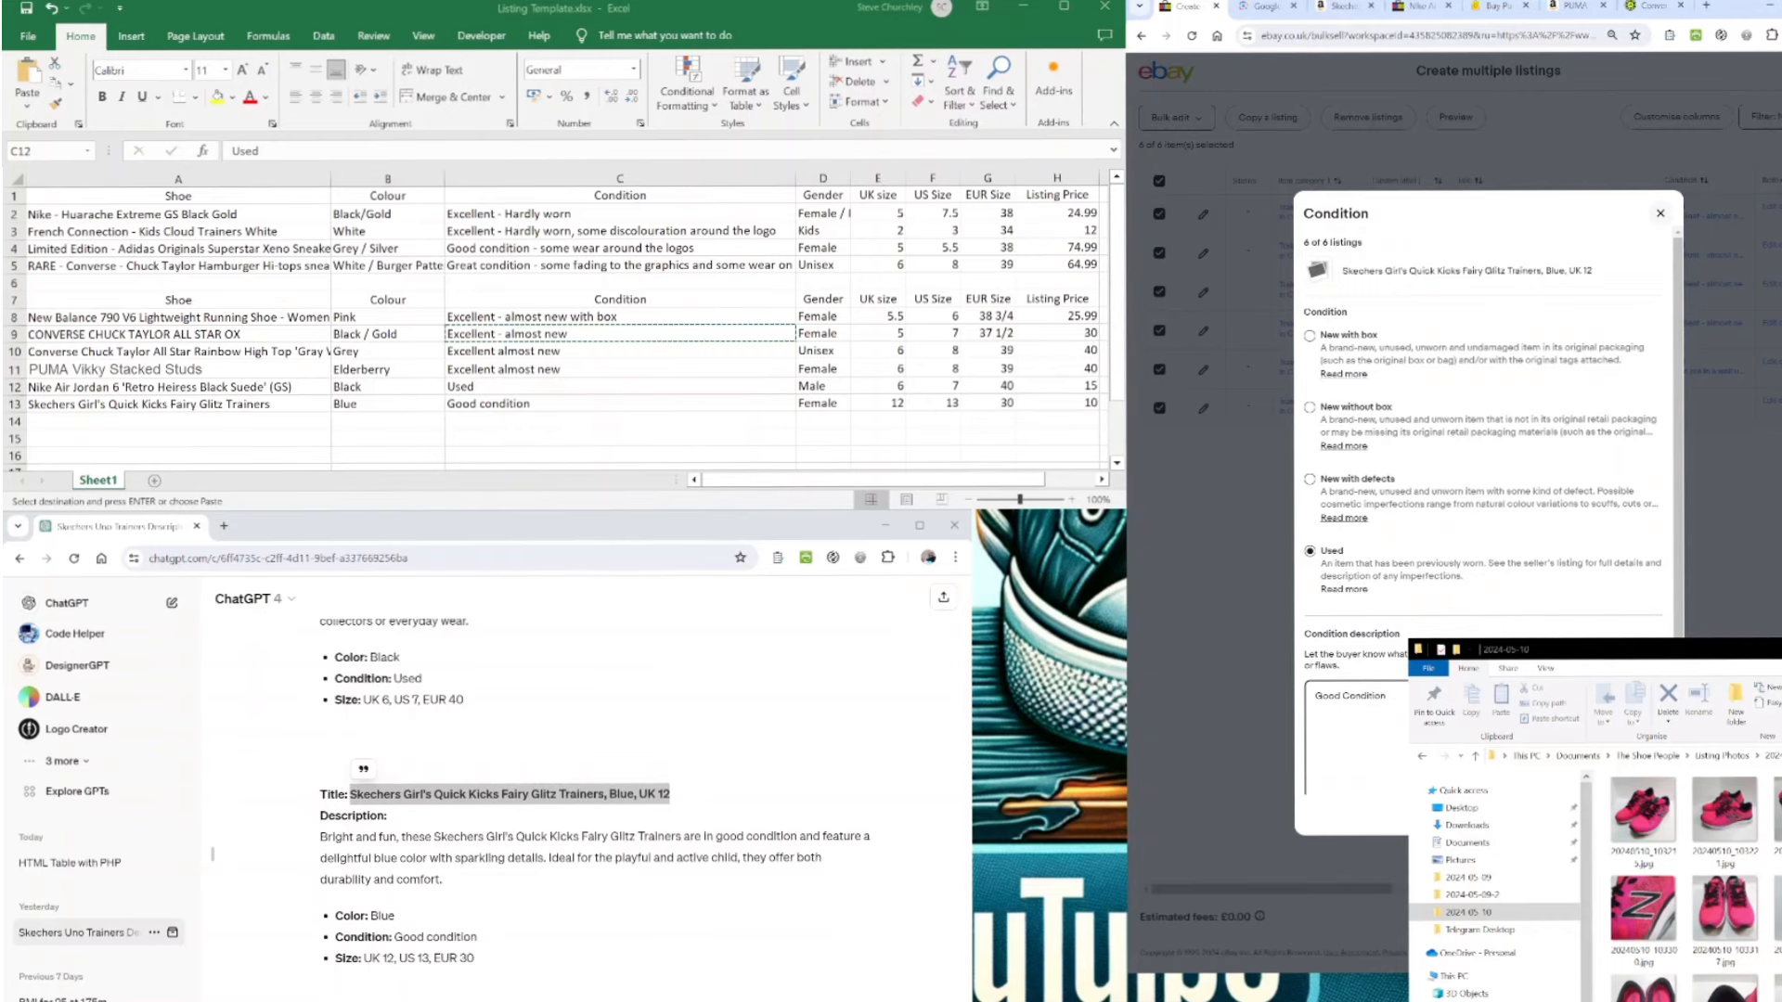
pyautogui.press('Escape')
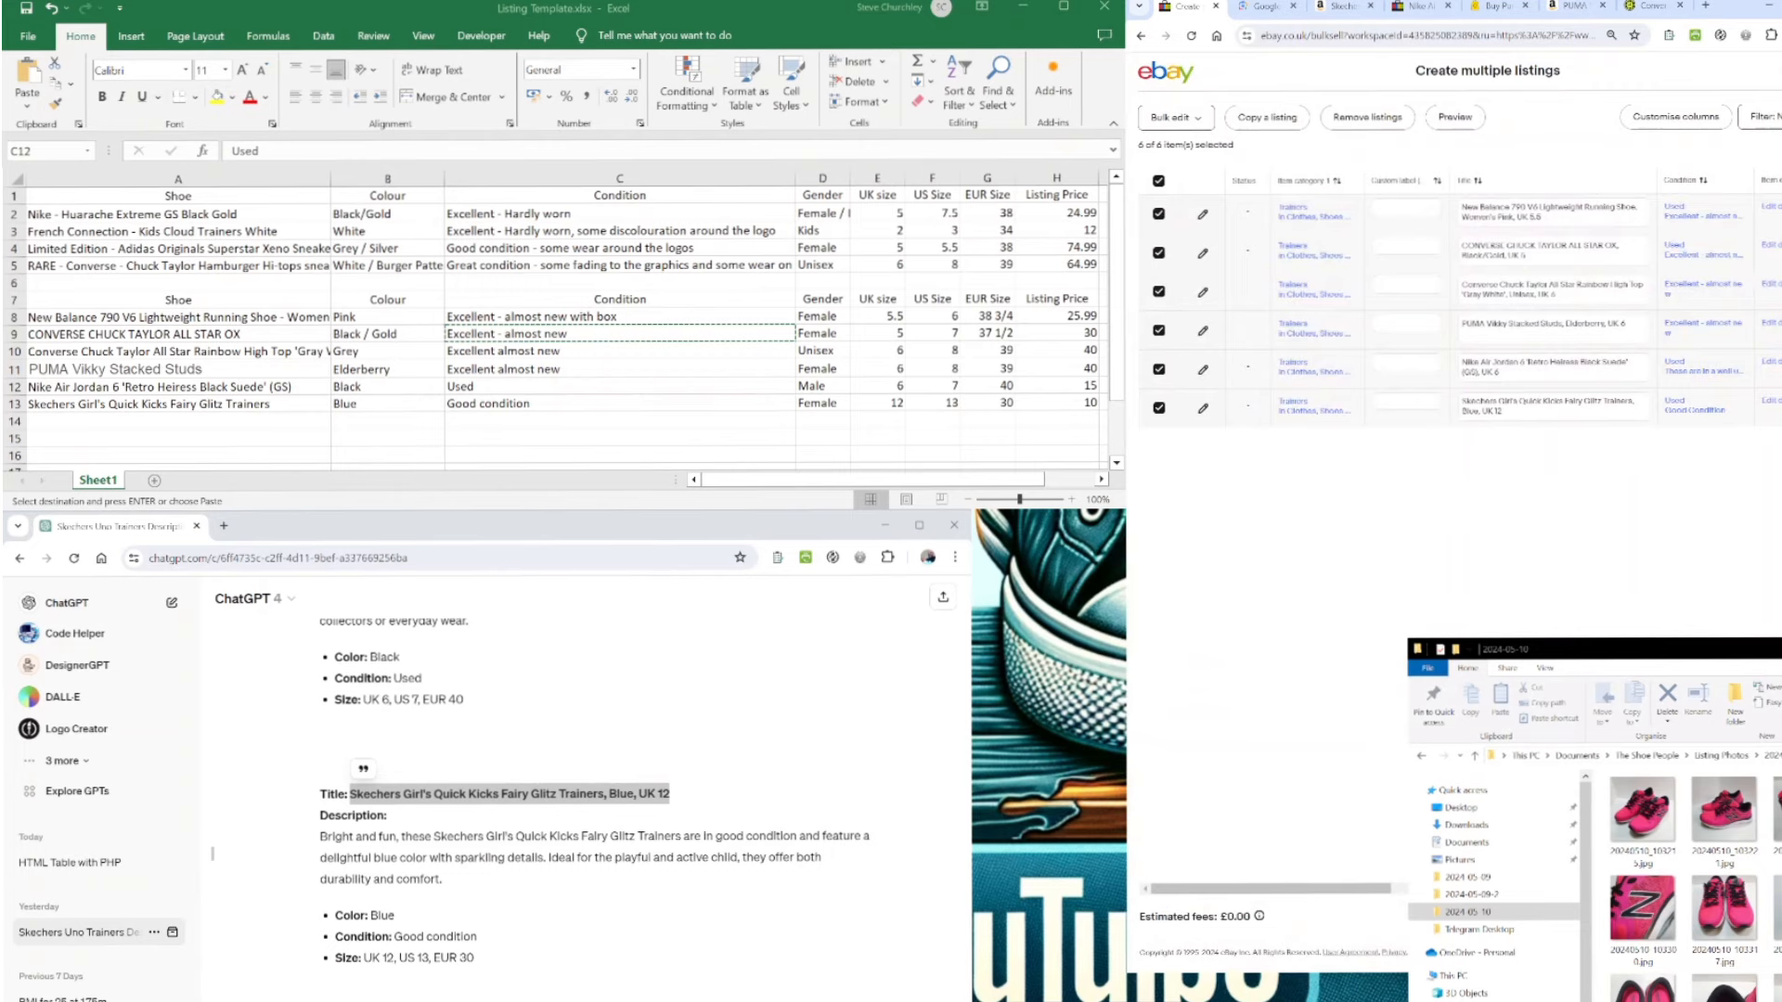
# - Open the item description editor for the New Balance listing and locate its generated description in ChatGPT
pyautogui.click(1770, 207)
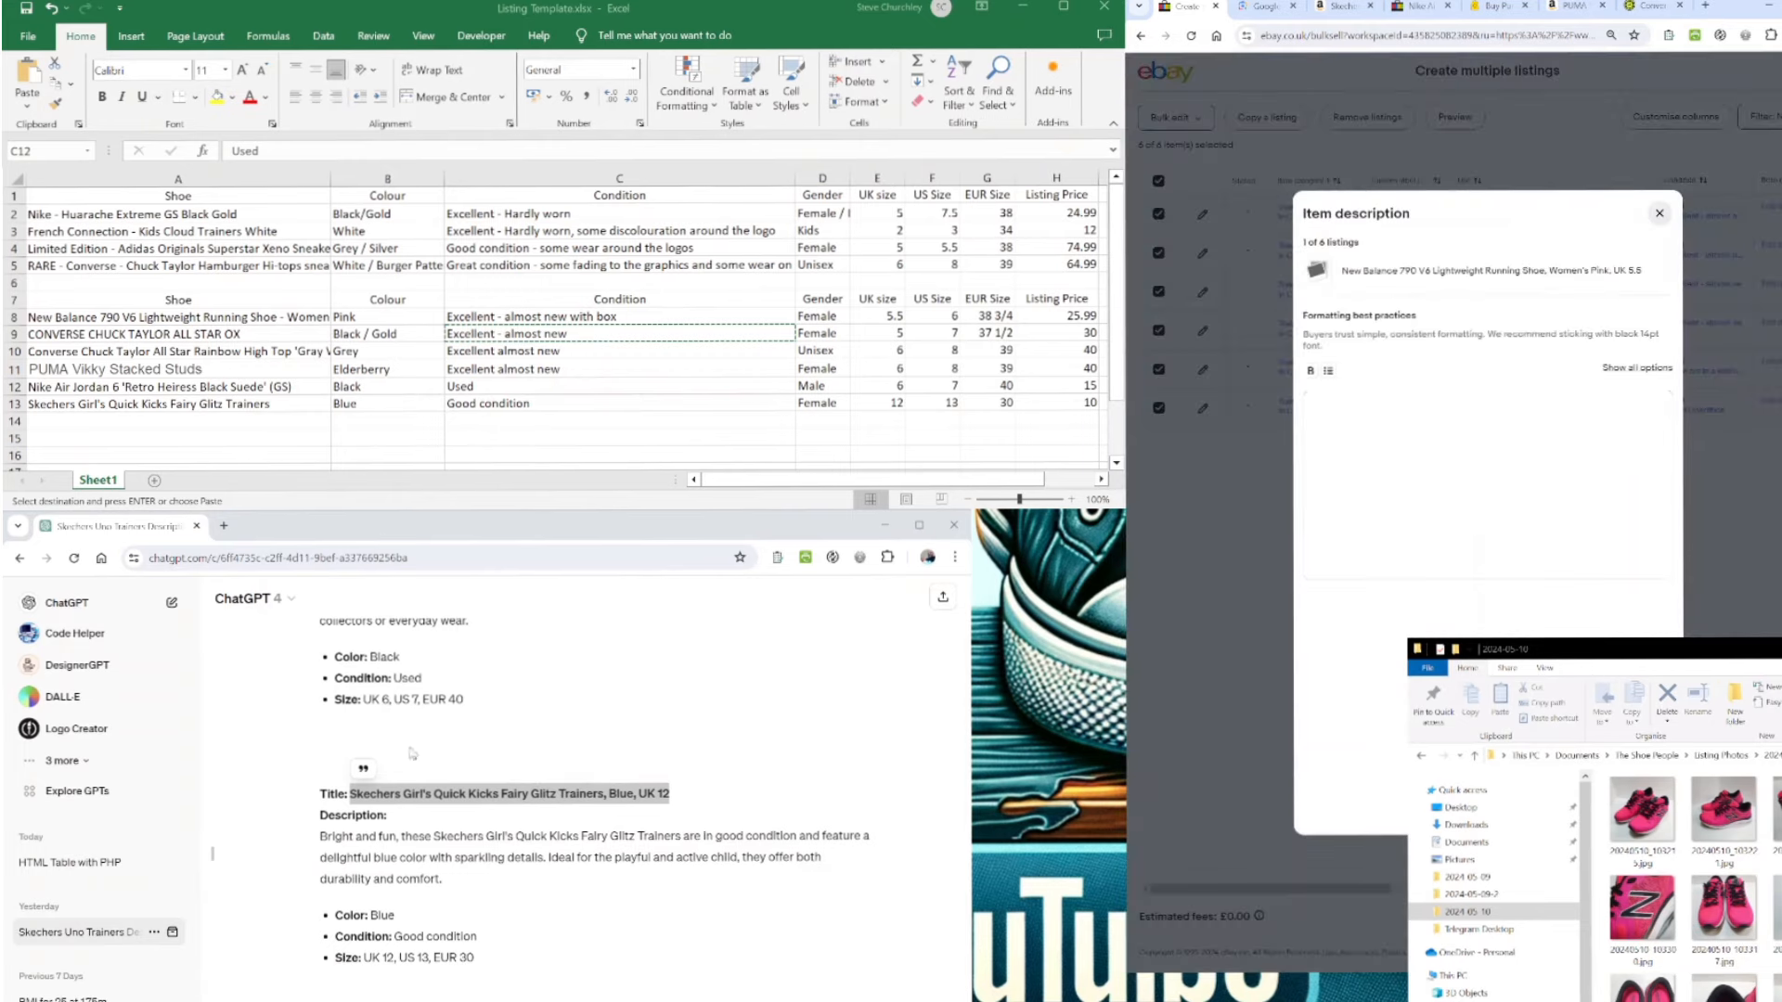
pyautogui.scroll(15, 501, 857)
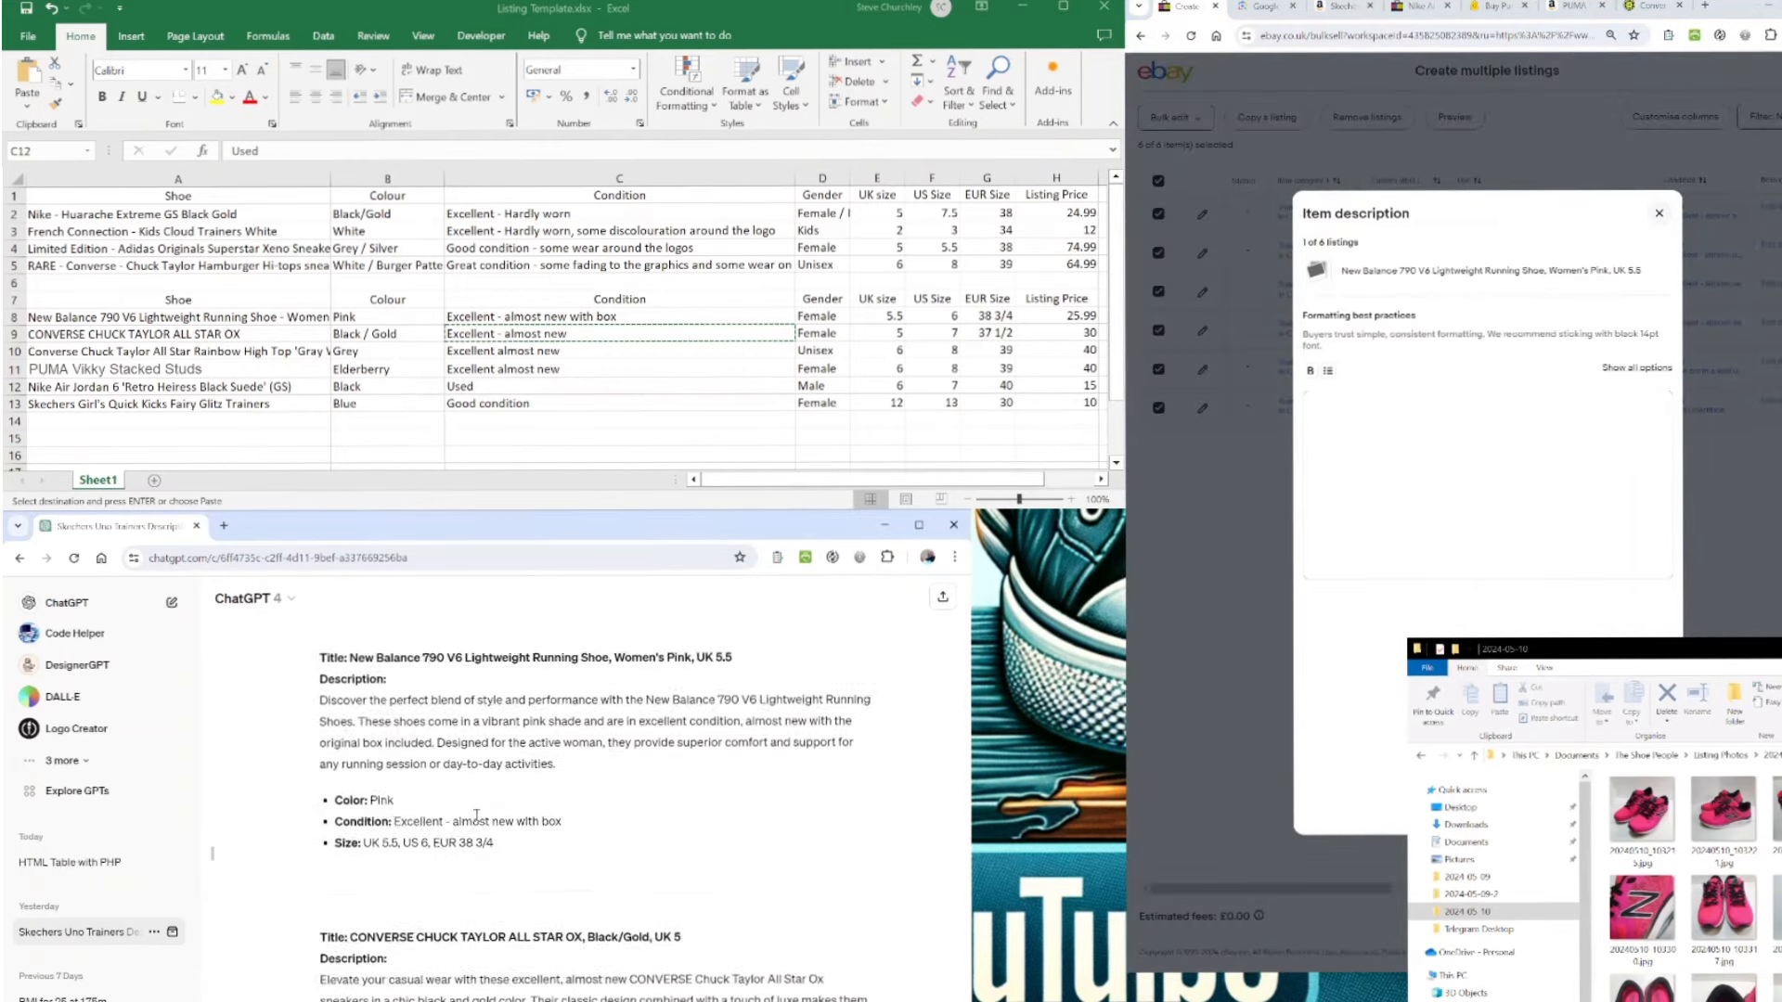
pyautogui.scroll(3, 476, 817)
pyautogui.scroll(-10, 476, 817)
pyautogui.scroll(4, 478, 820)
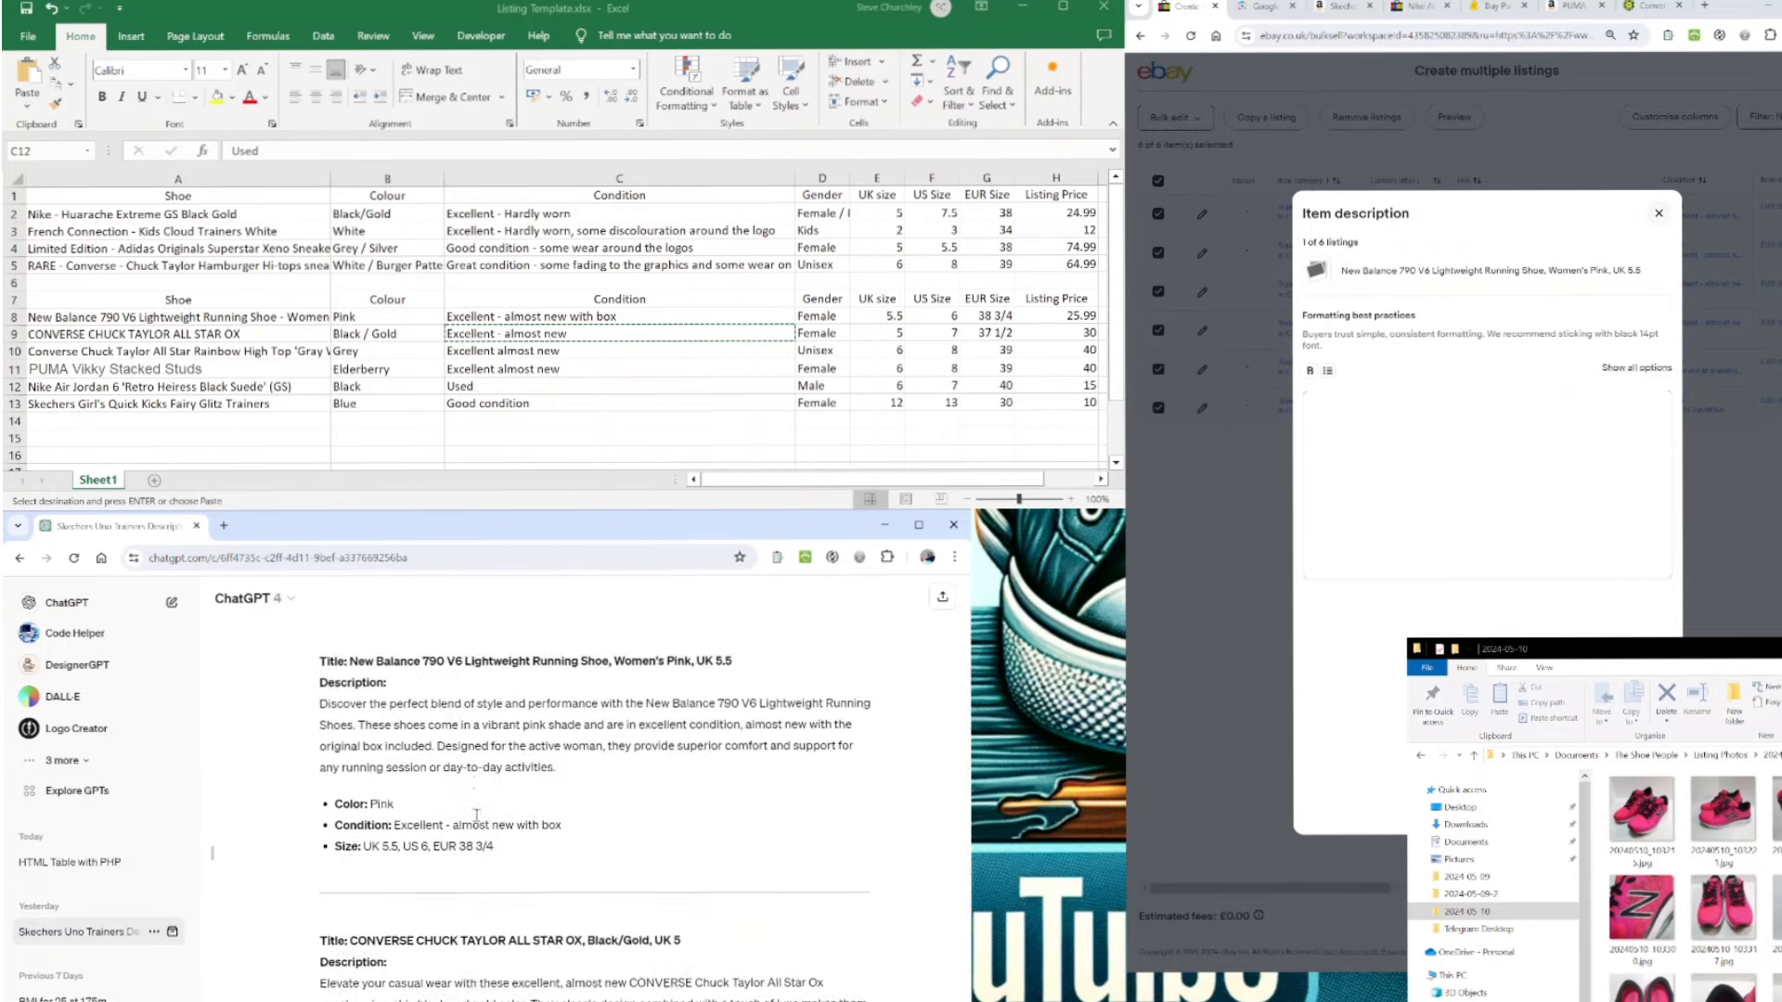
pyautogui.scroll(-2, 479, 821)
pyautogui.scroll(2, 479, 821)
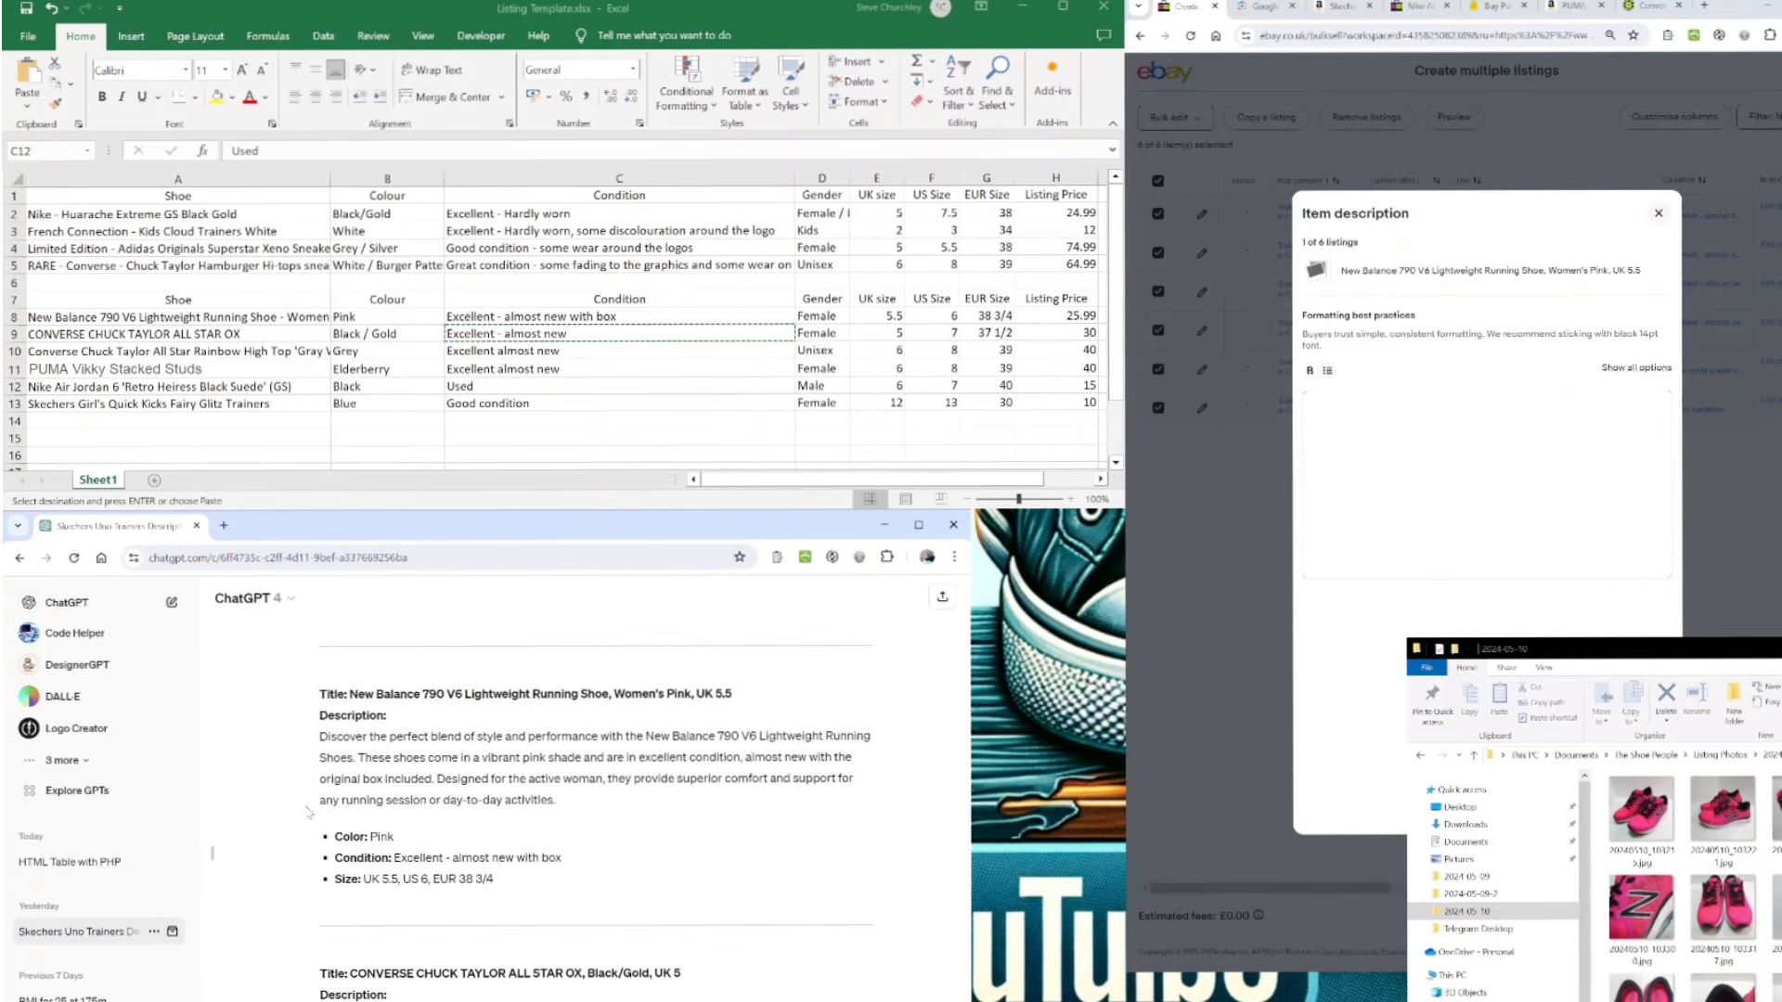
# - Copy the New Balance title, description and bullet details from ChatGPT into its item description, and advance to the second listing
pyautogui.moveTo(494, 880); pyautogui.dragTo(341, 742)
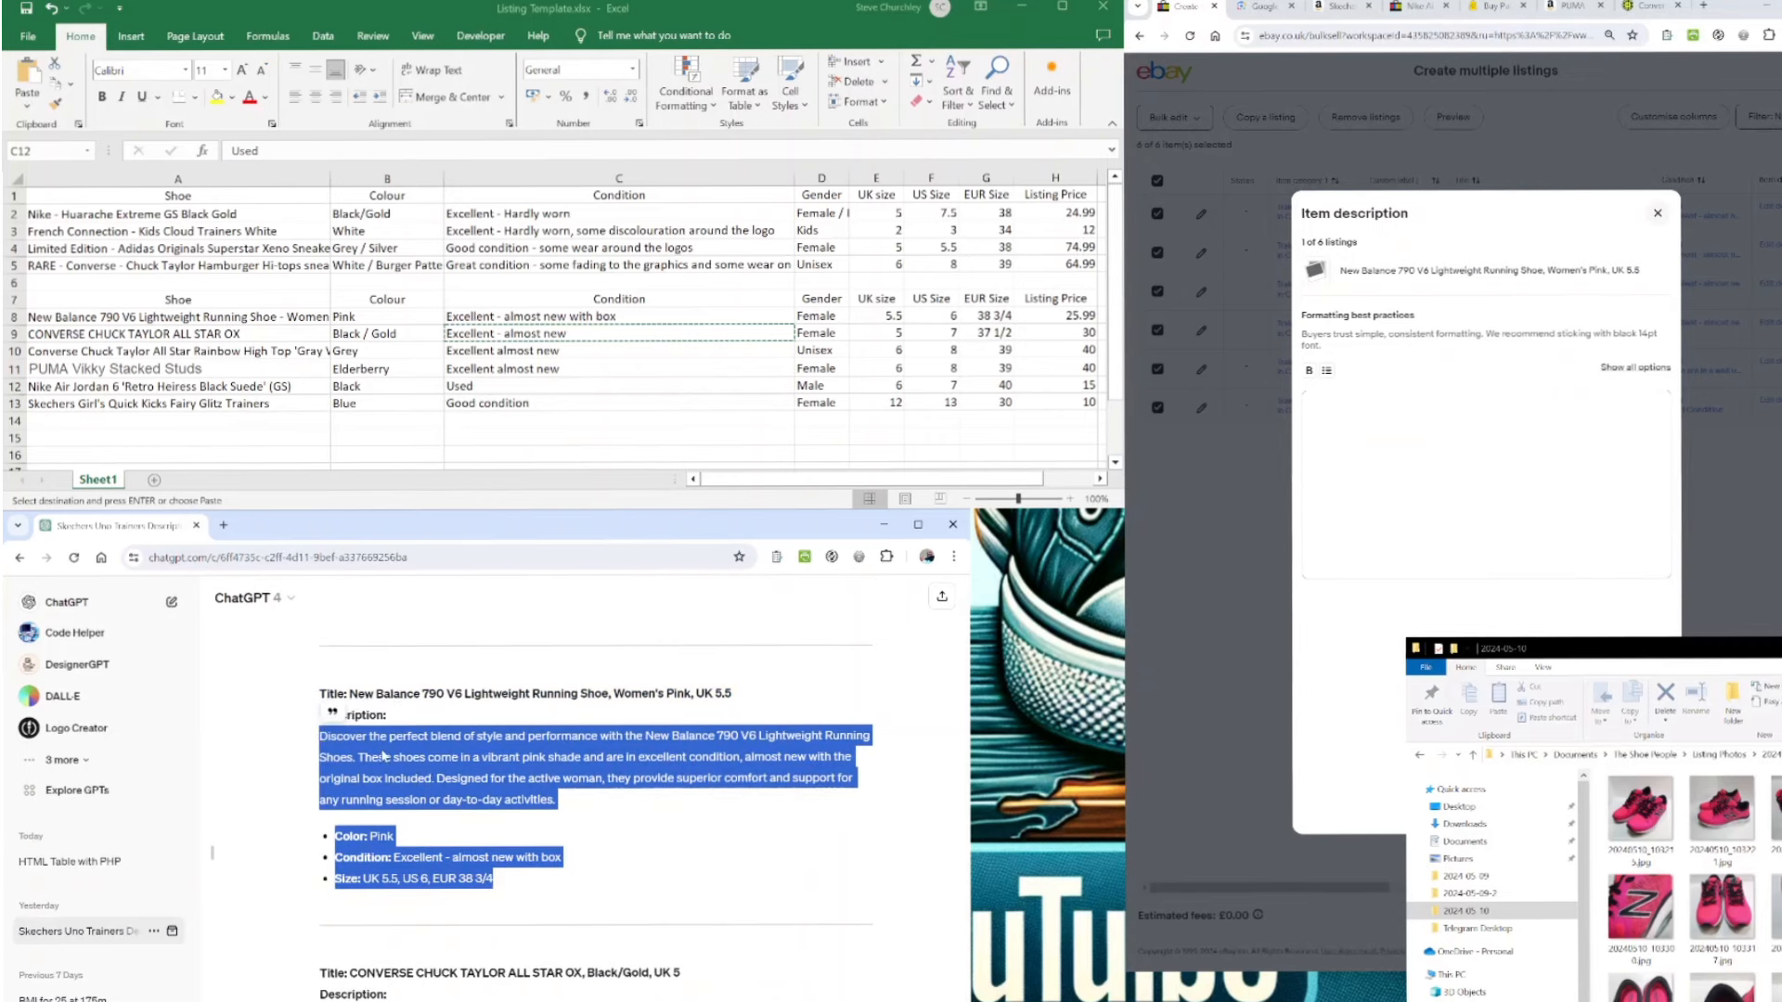
pyautogui.click(500, 886)
pyautogui.moveTo(499, 885); pyautogui.dragTo(334, 691)
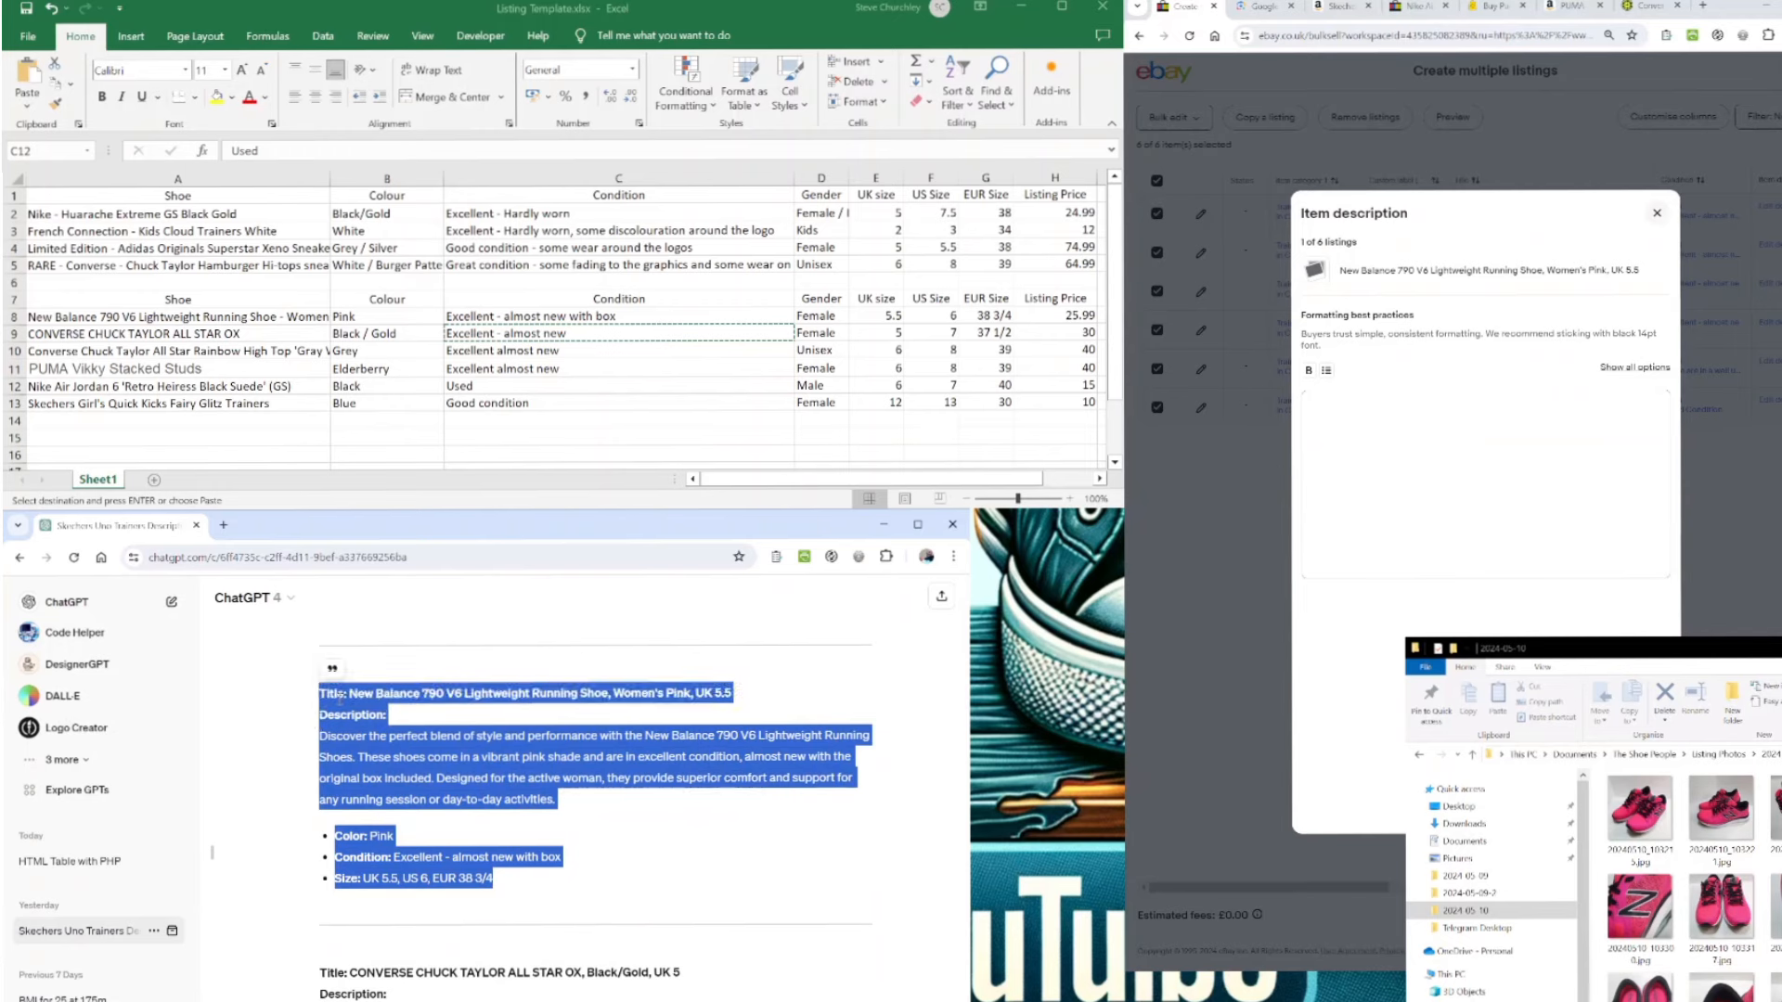
pyautogui.click(352, 694)
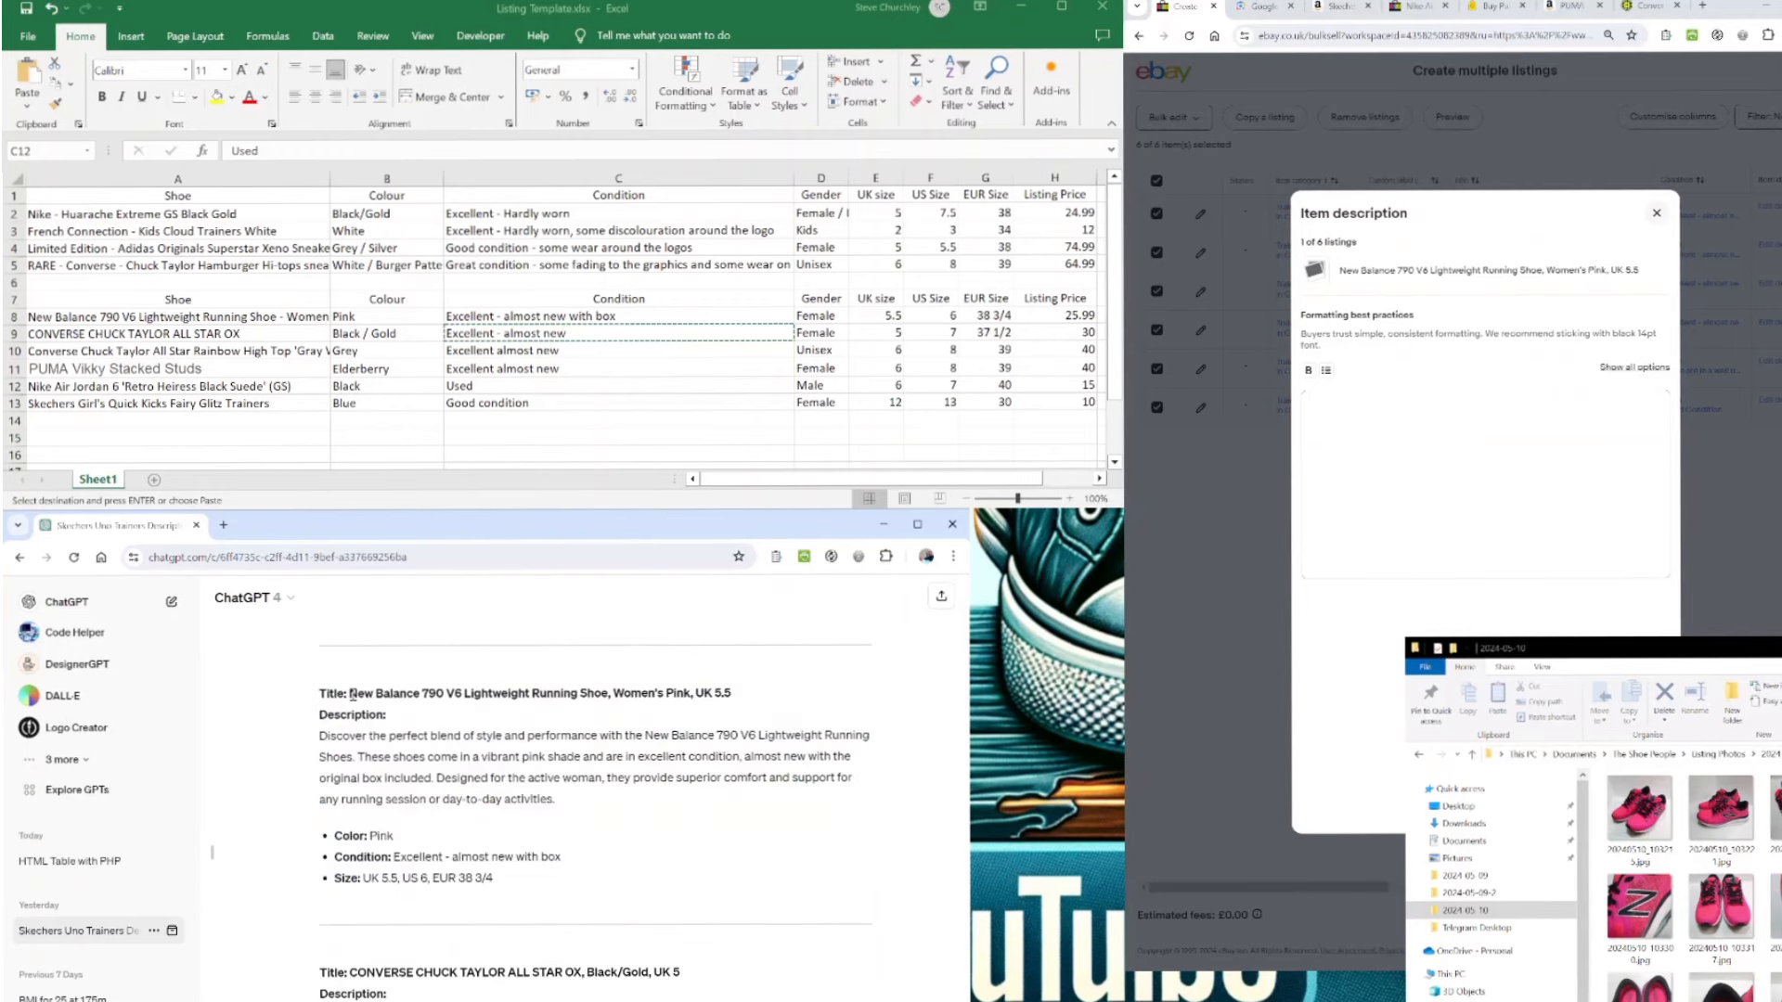
pyautogui.moveTo(351, 693); pyautogui.dragTo(556, 886)
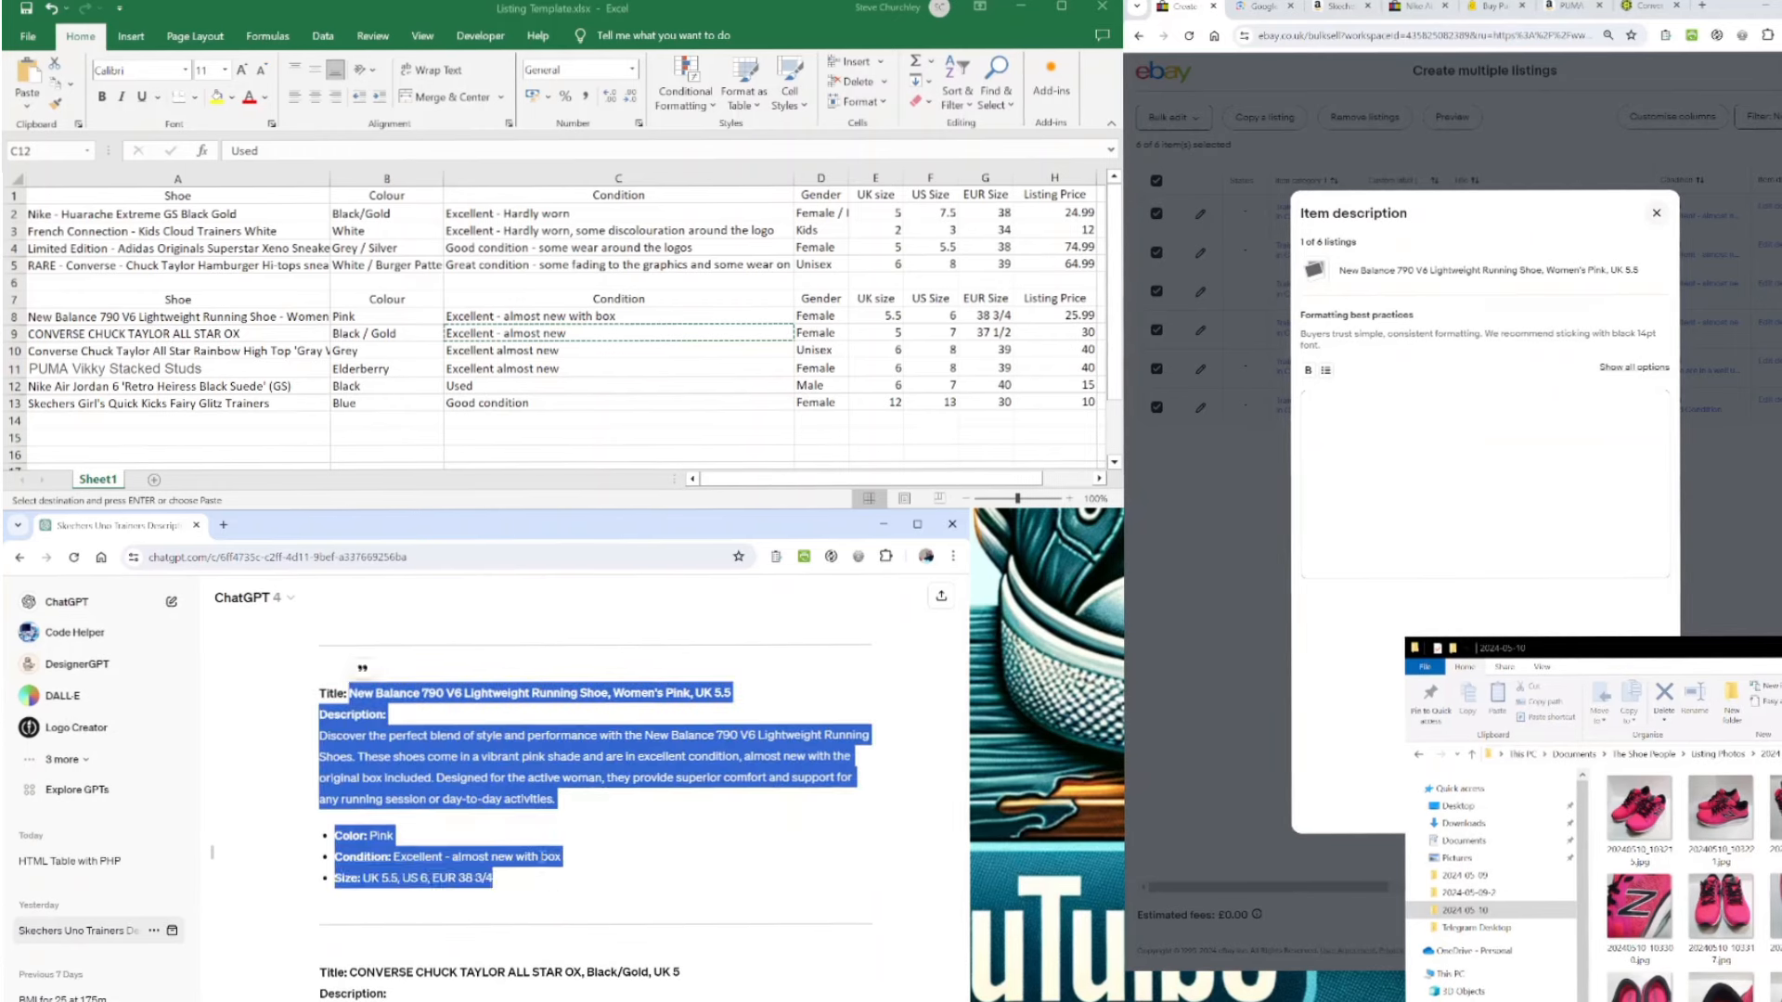
pyautogui.hotkey('ctrl', 'c')
pyautogui.click(1344, 485)
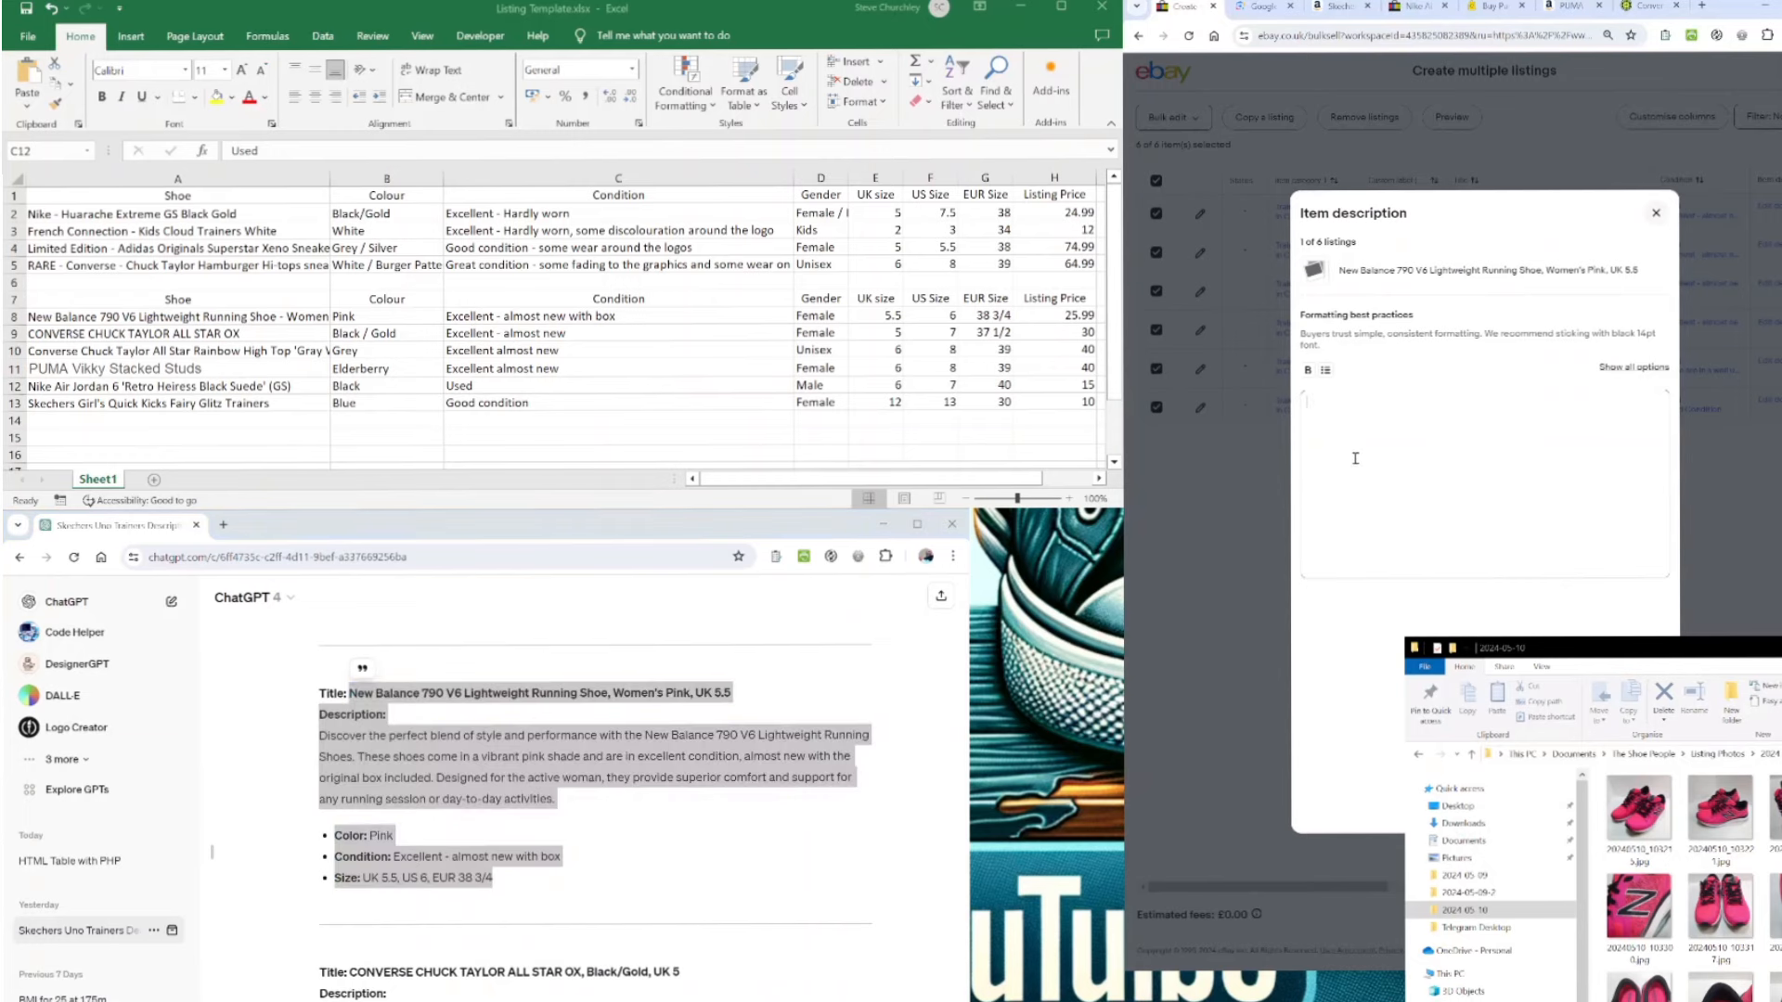
pyautogui.hotkey('ctrl', 'v')
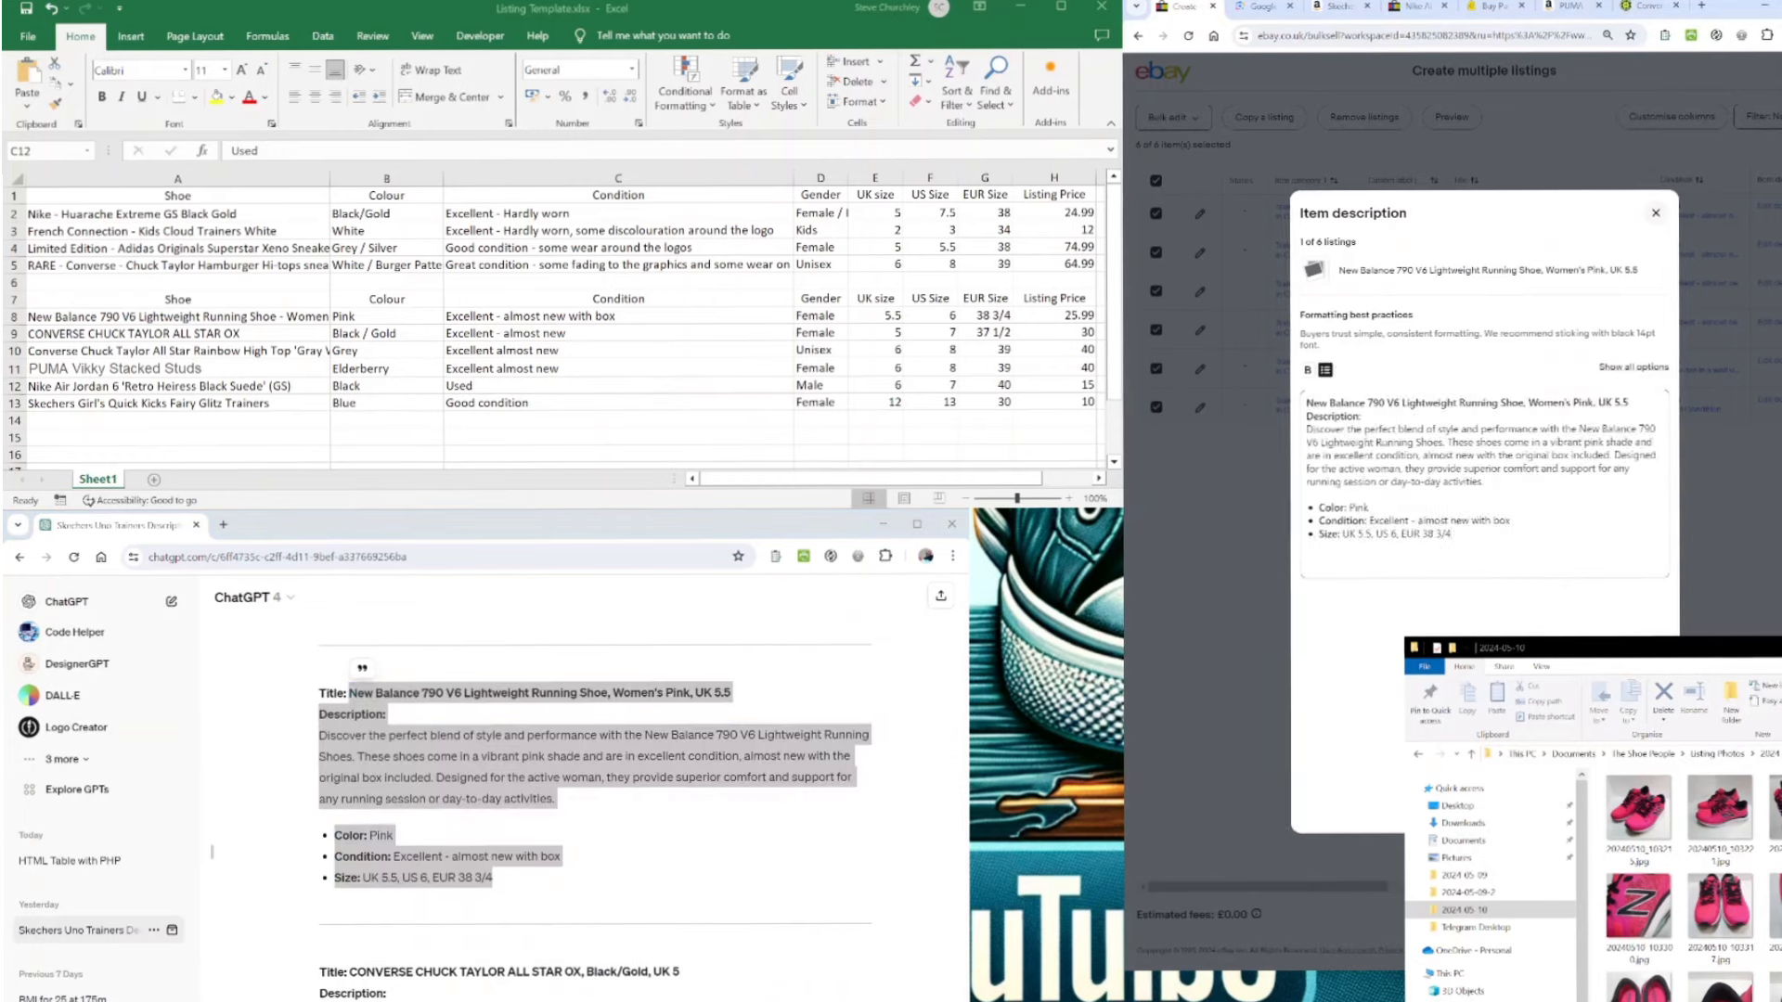
pyautogui.click(1619, 807)
# - Copy the CONVERSE CHUCK TAYLOR ALL STAR OX title, description and bullet details from ChatGPT into its item description
pyautogui.scroll(-2, 531, 951)
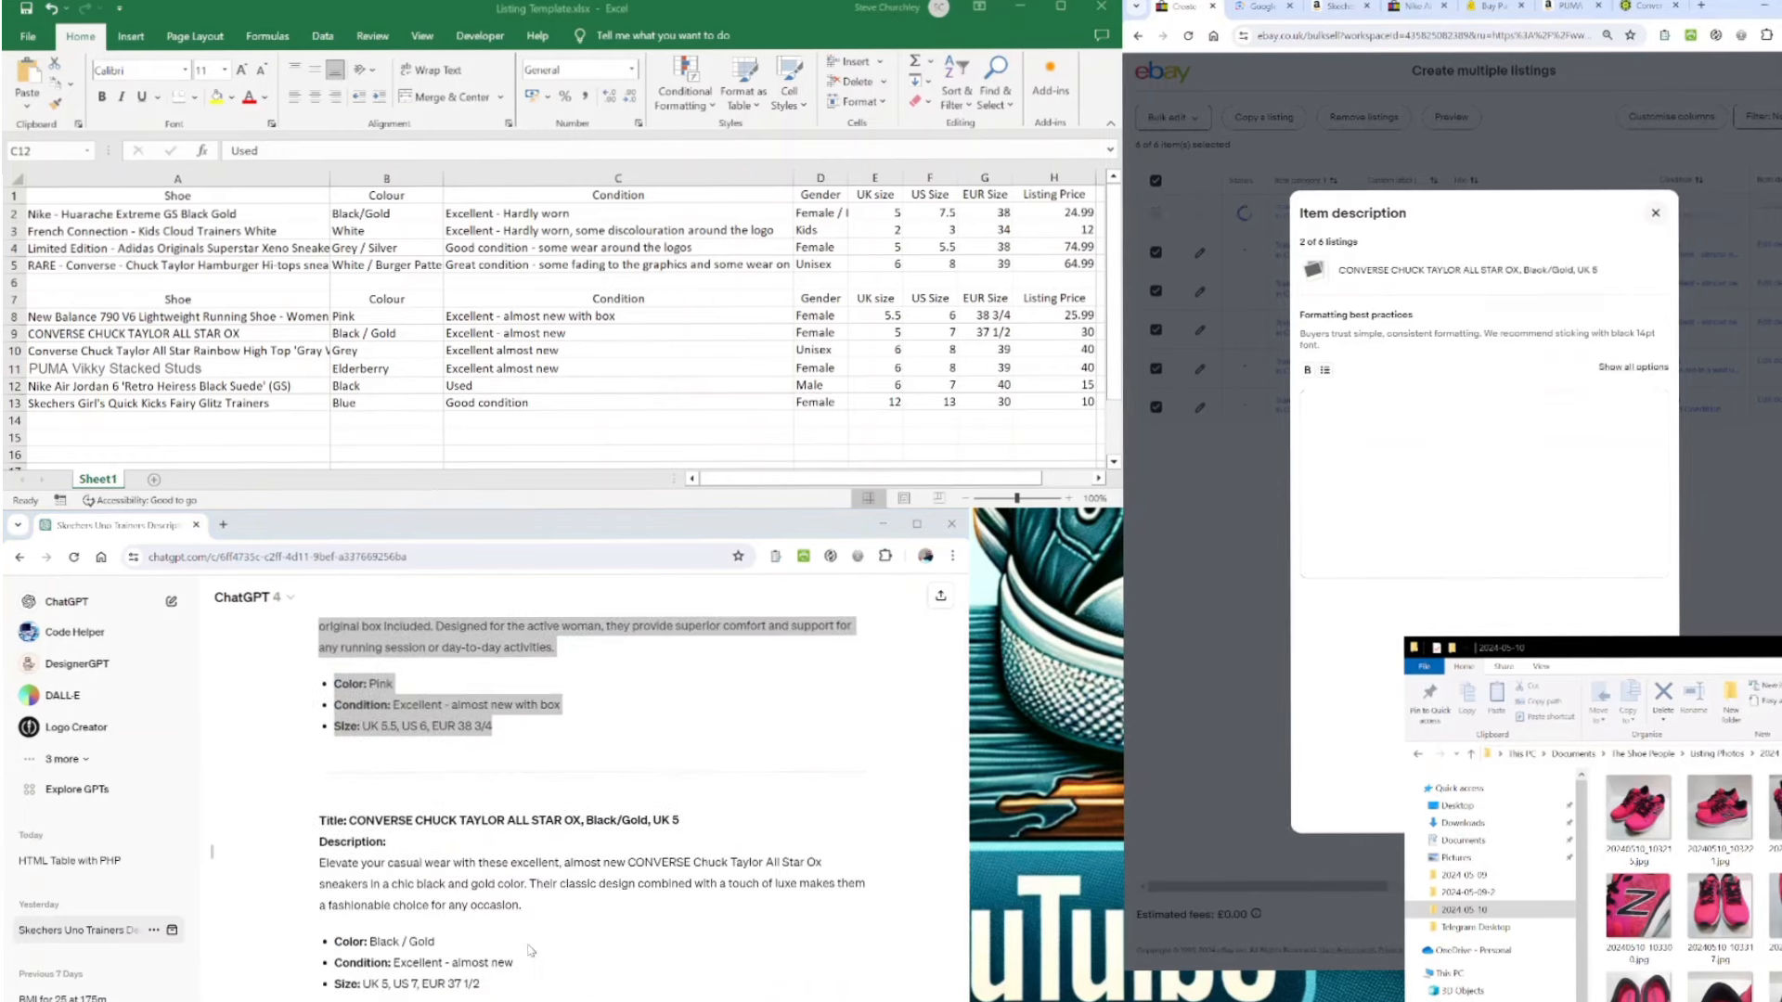
pyautogui.scroll(-2, 531, 951)
pyautogui.moveTo(482, 835); pyautogui.dragTo(345, 661)
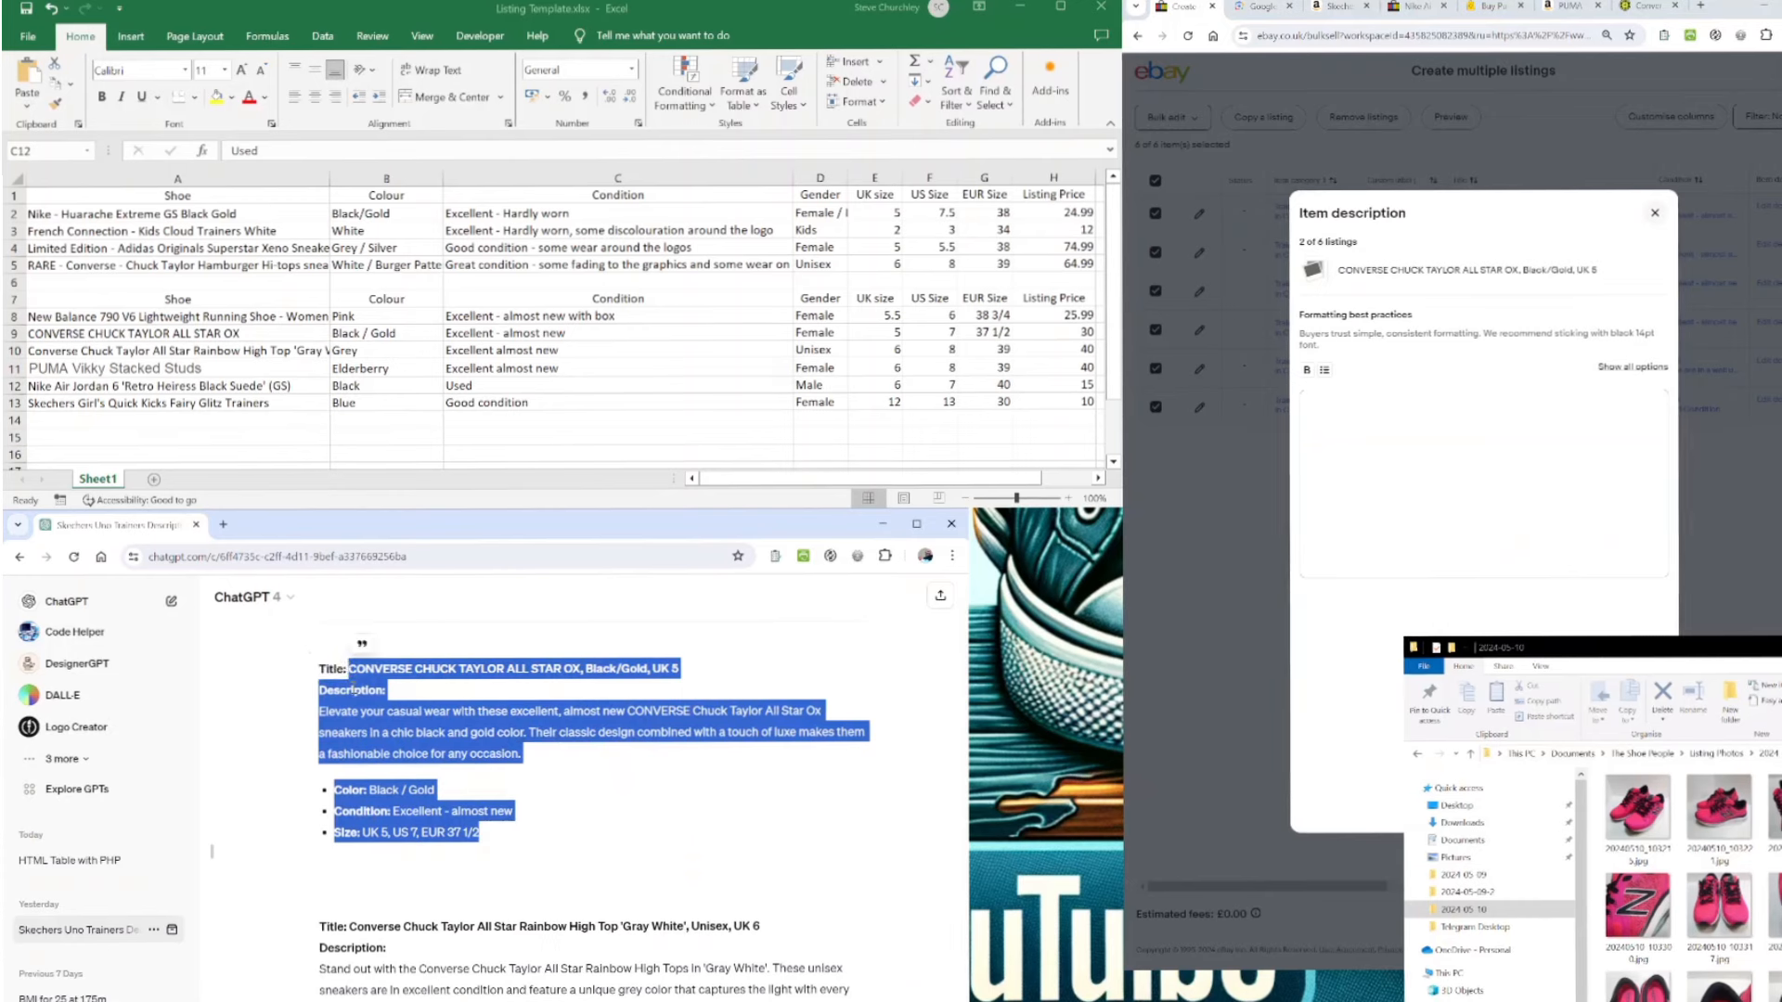
pyautogui.click(1419, 424)
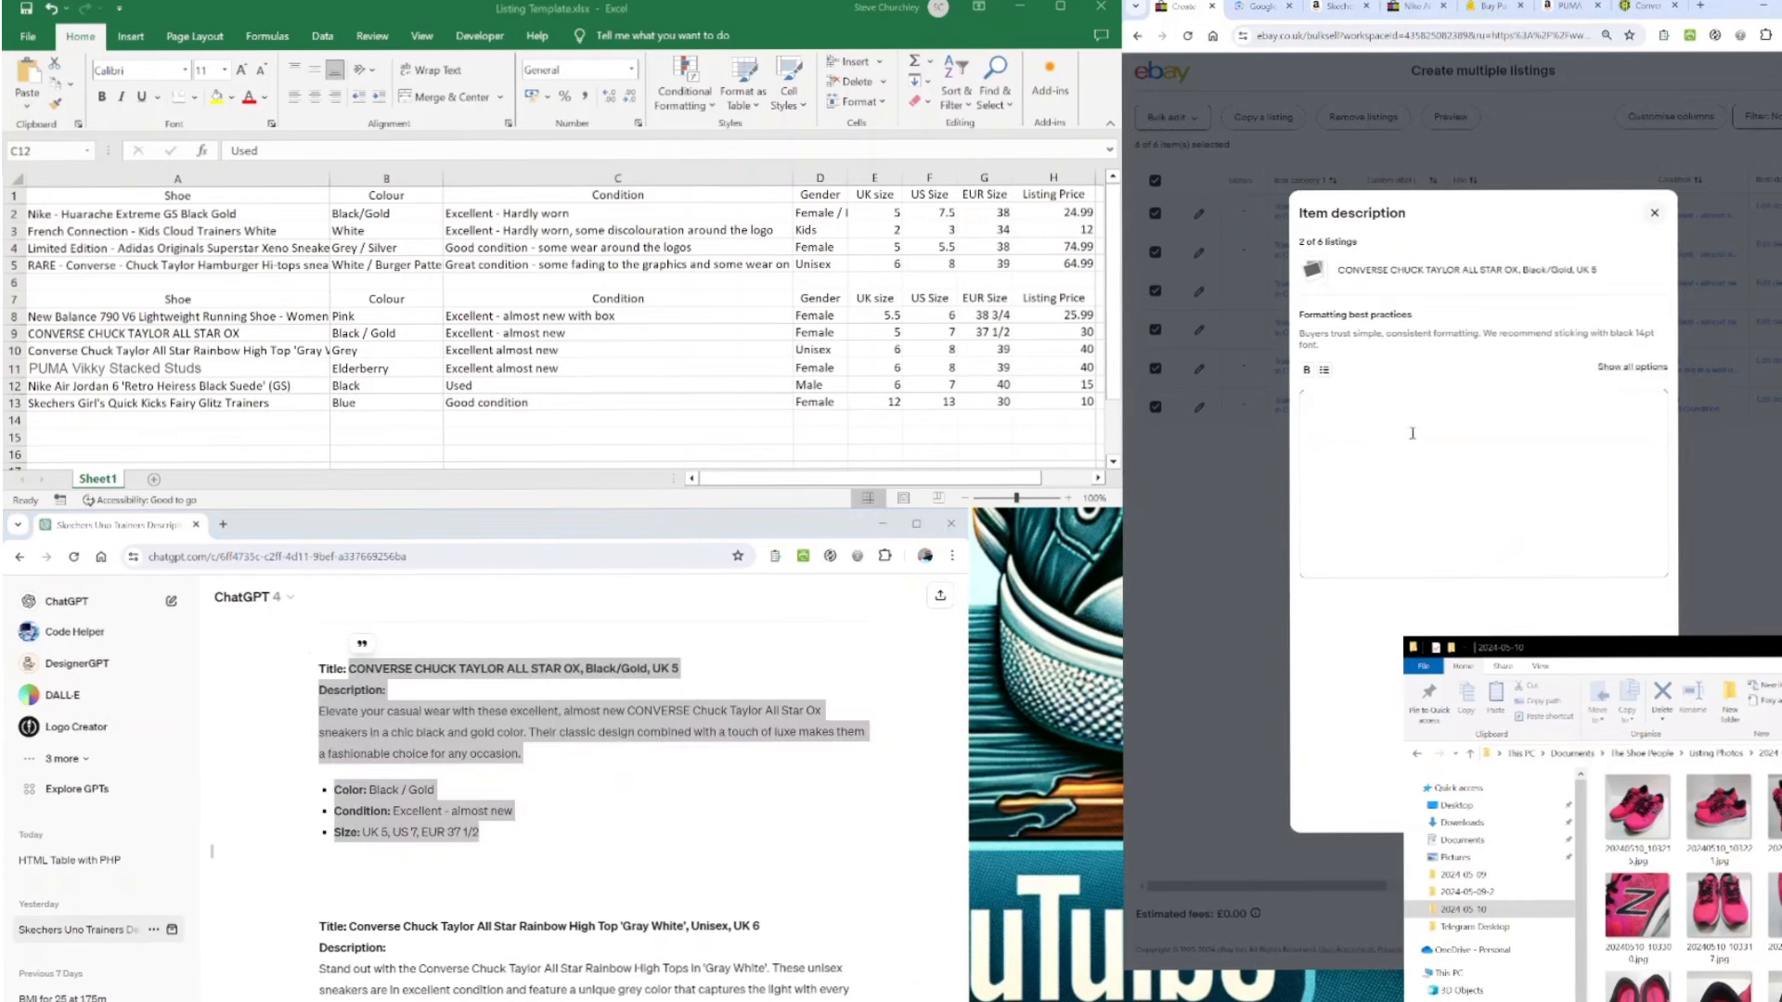
pyautogui.hotkey('ctrl', 'v')
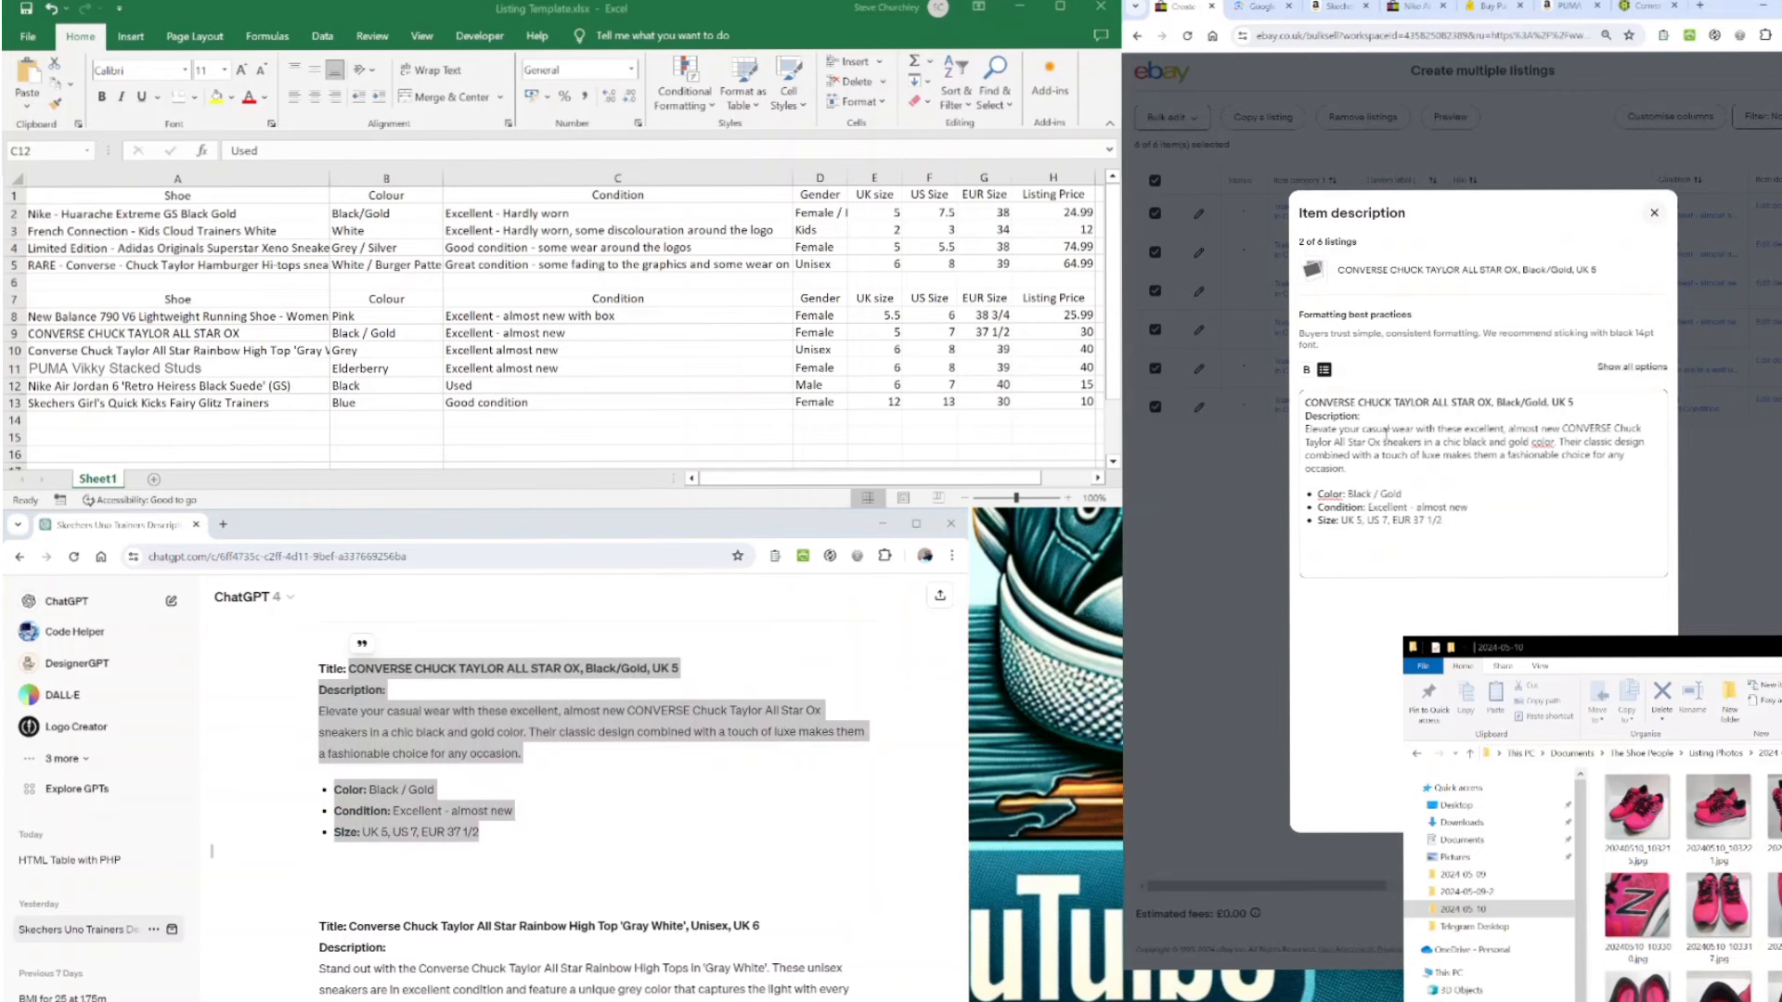
# - Correct both occurrences of "color" to the British spelling "colour" in the Converse All Star OX description
pyautogui.click(1547, 442)
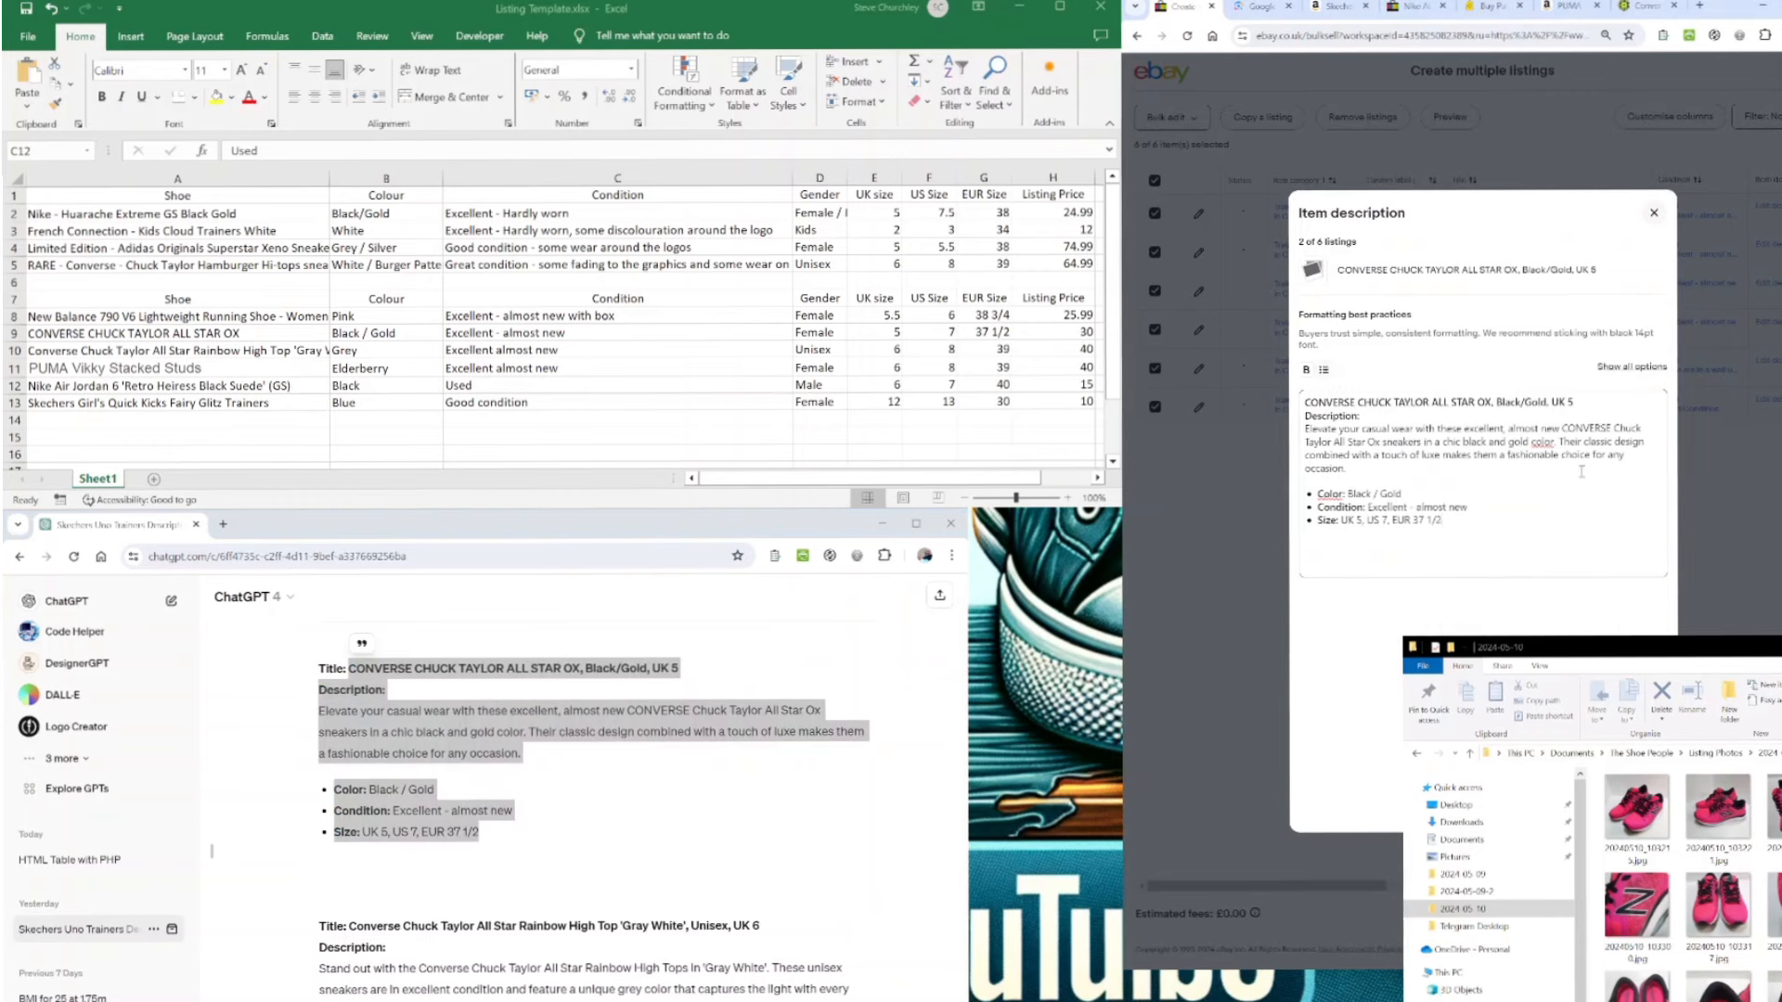
pyautogui.write('u')
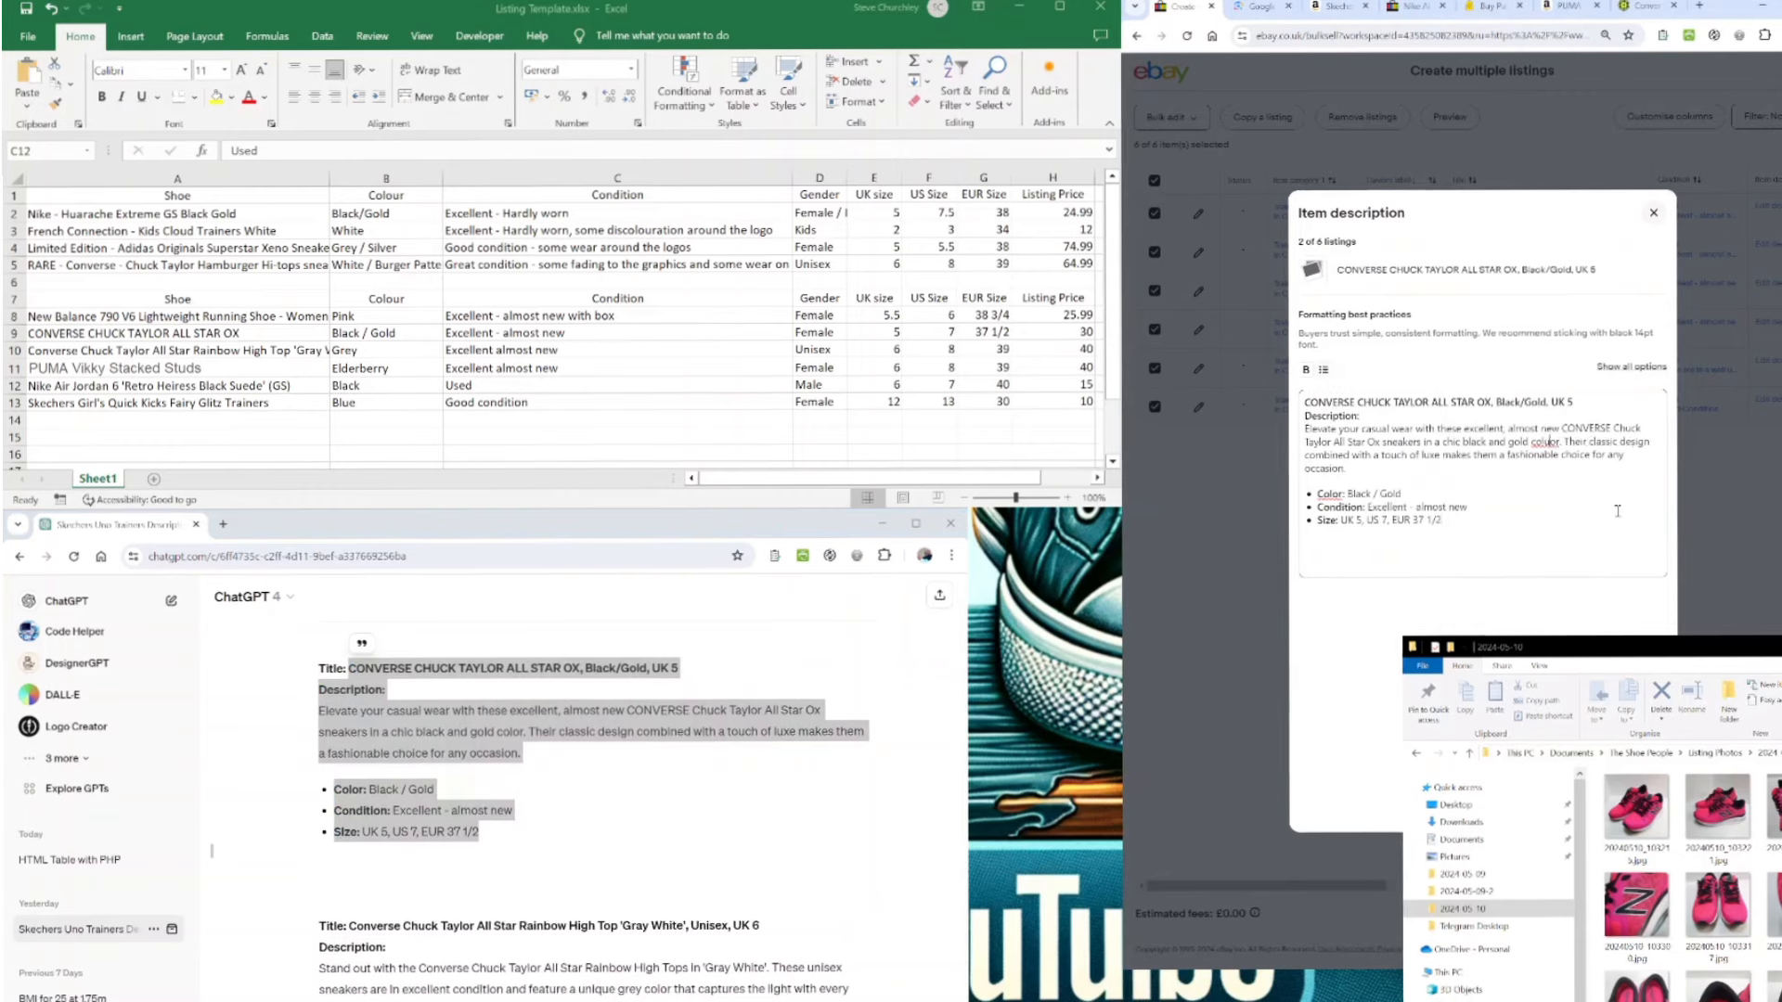
pyautogui.press('BackSpace')
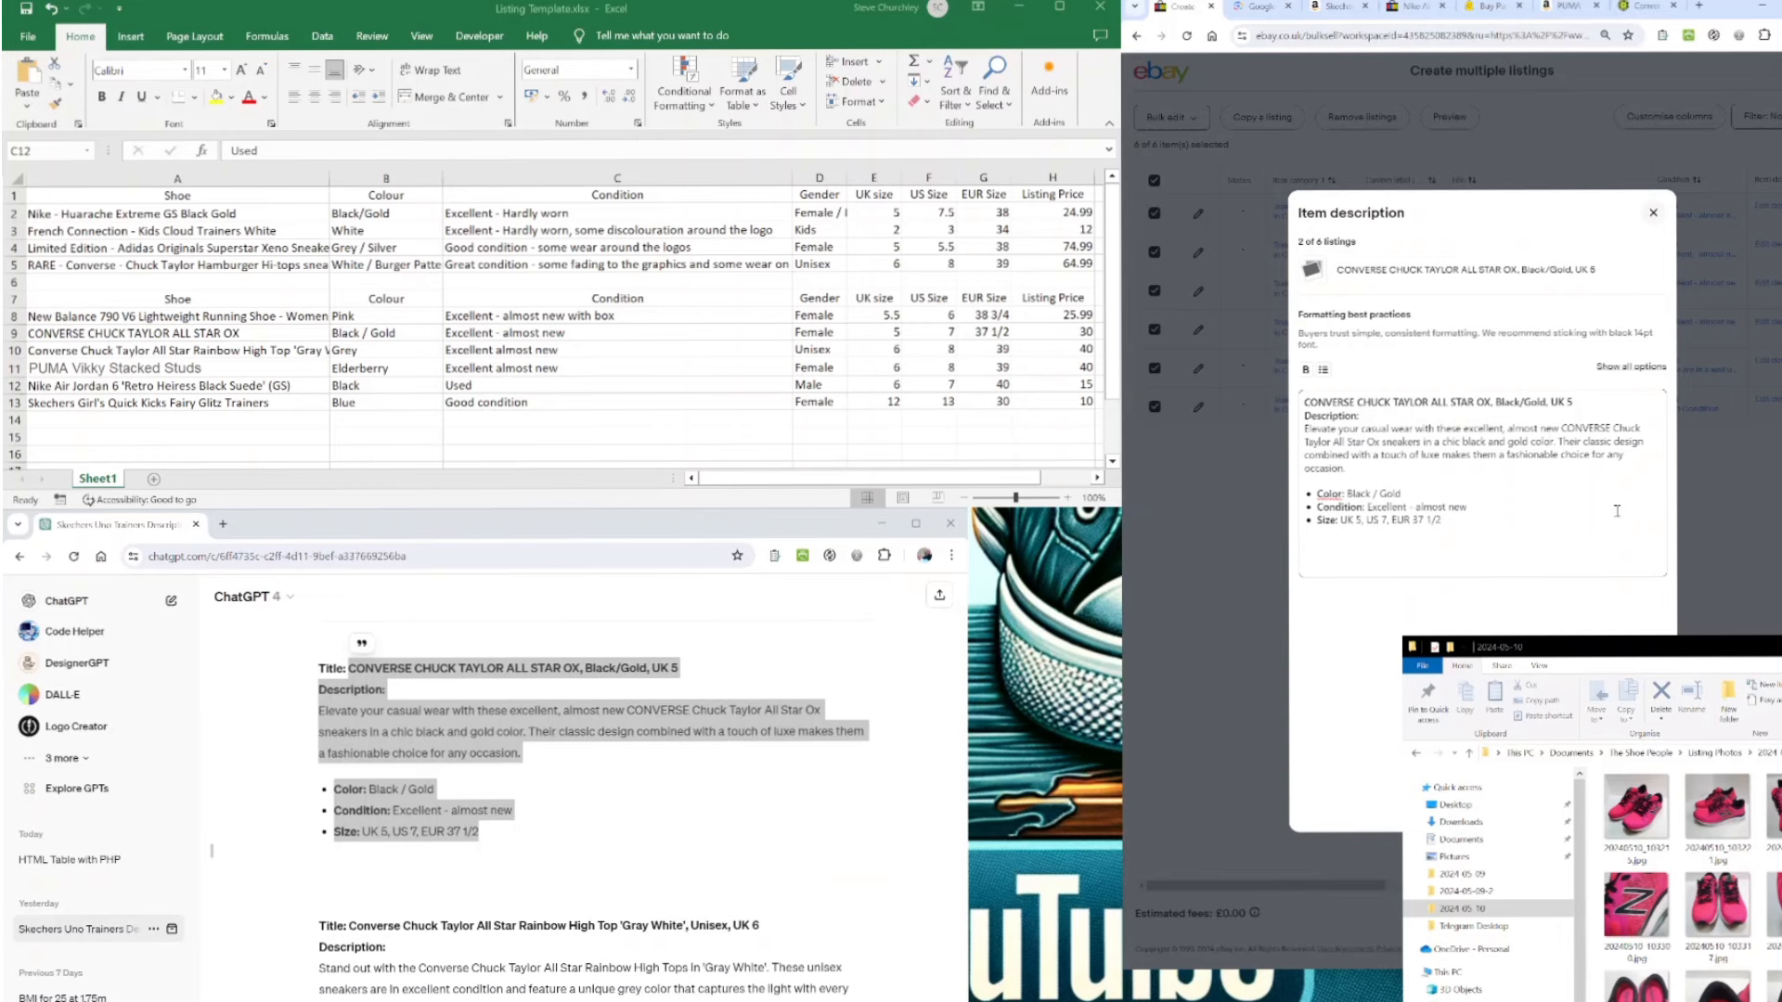
pyautogui.write('u')
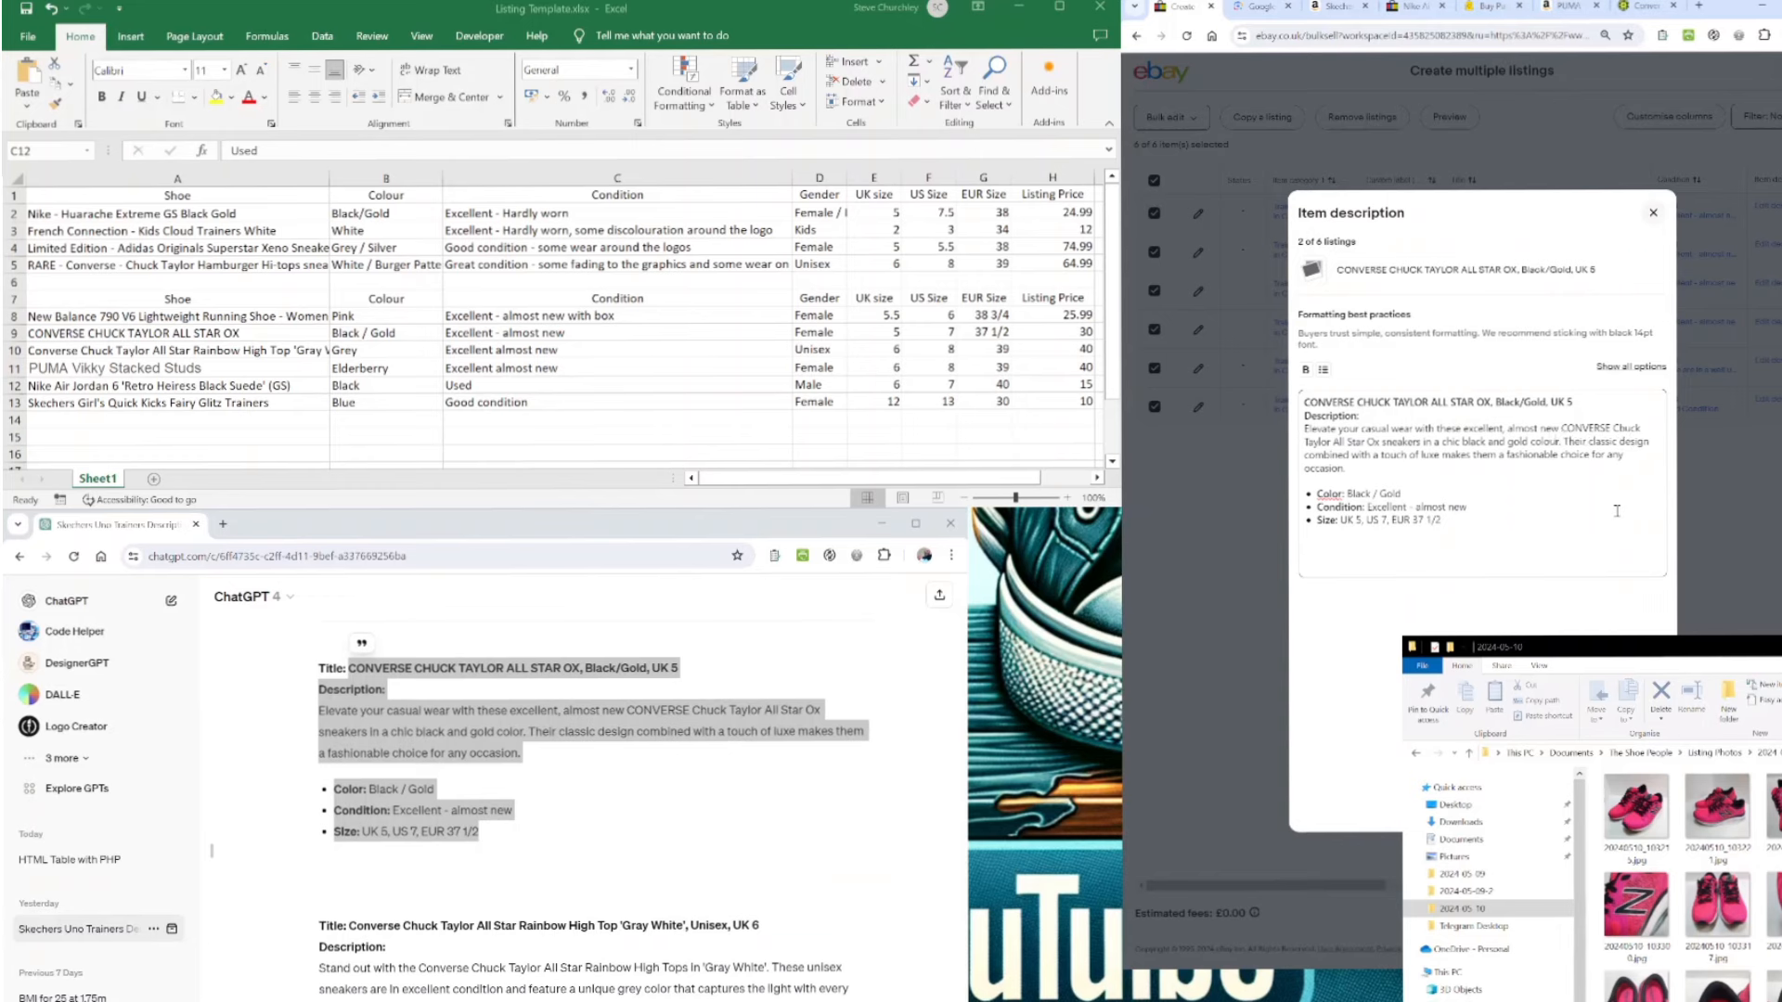
pyautogui.click(1340, 495)
pyautogui.write('u')
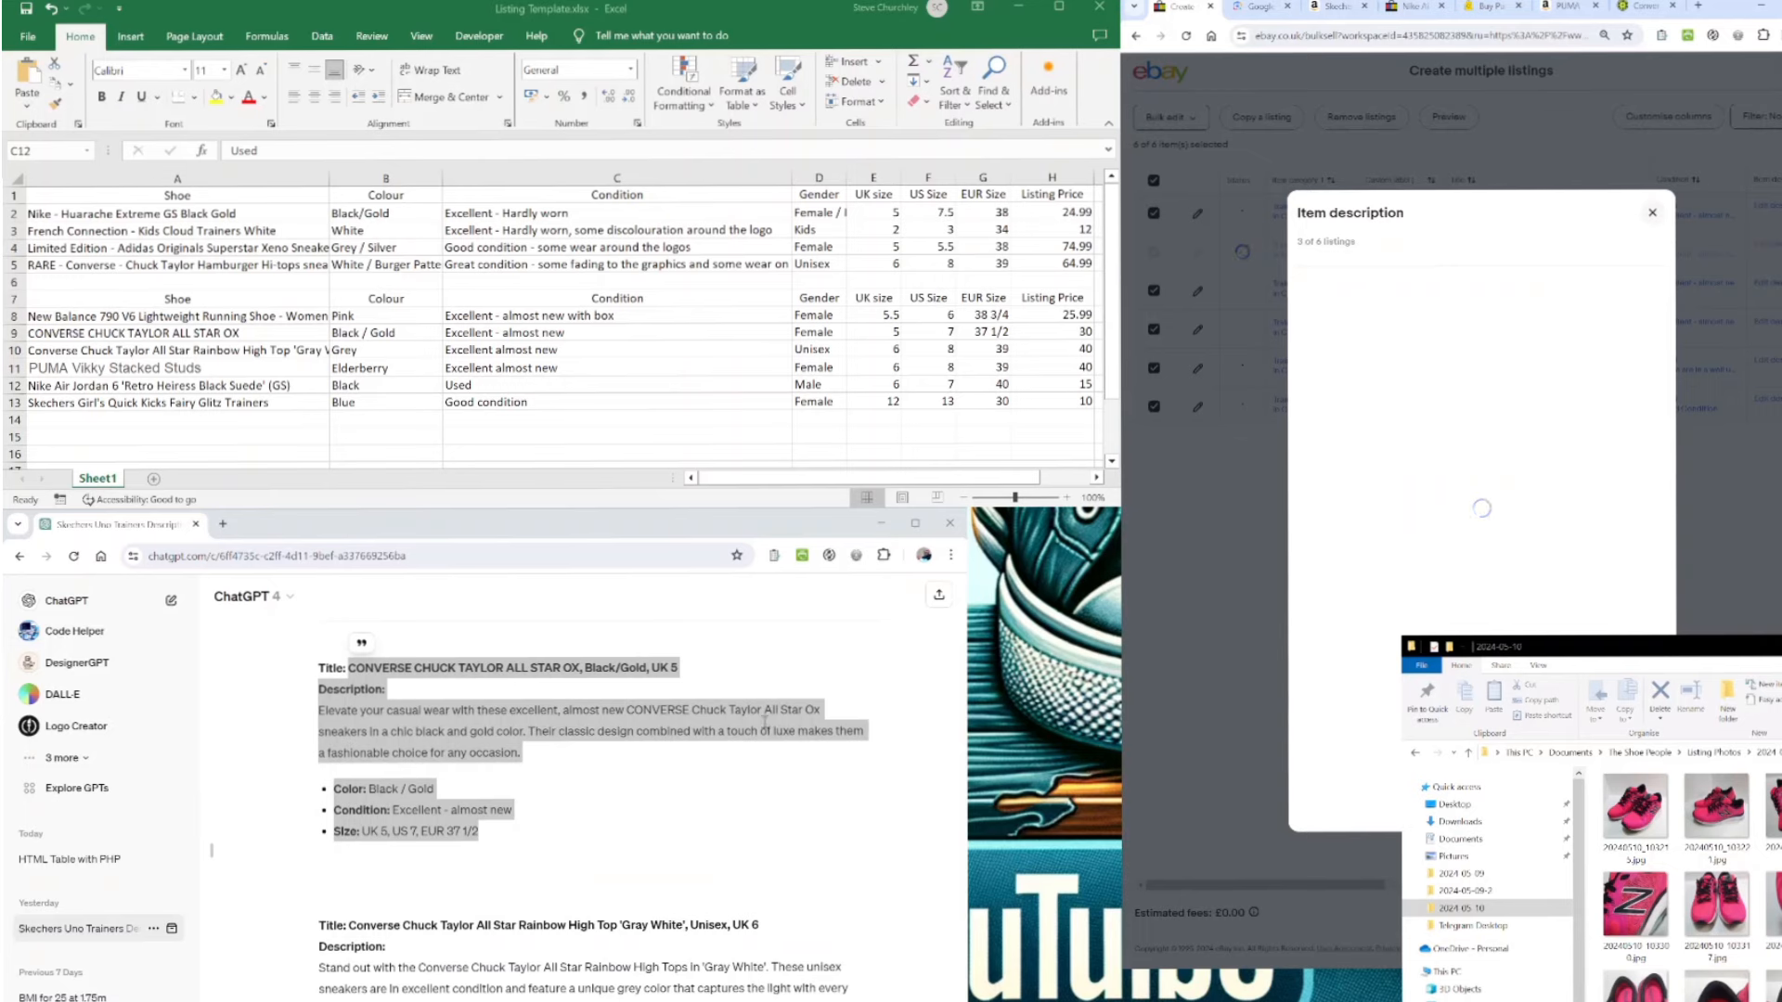
# - Copy the Converse Rainbow High Top 'Gray White' title, description and bullet details from ChatGPT into its item description
pyautogui.scroll(-3, 446, 817)
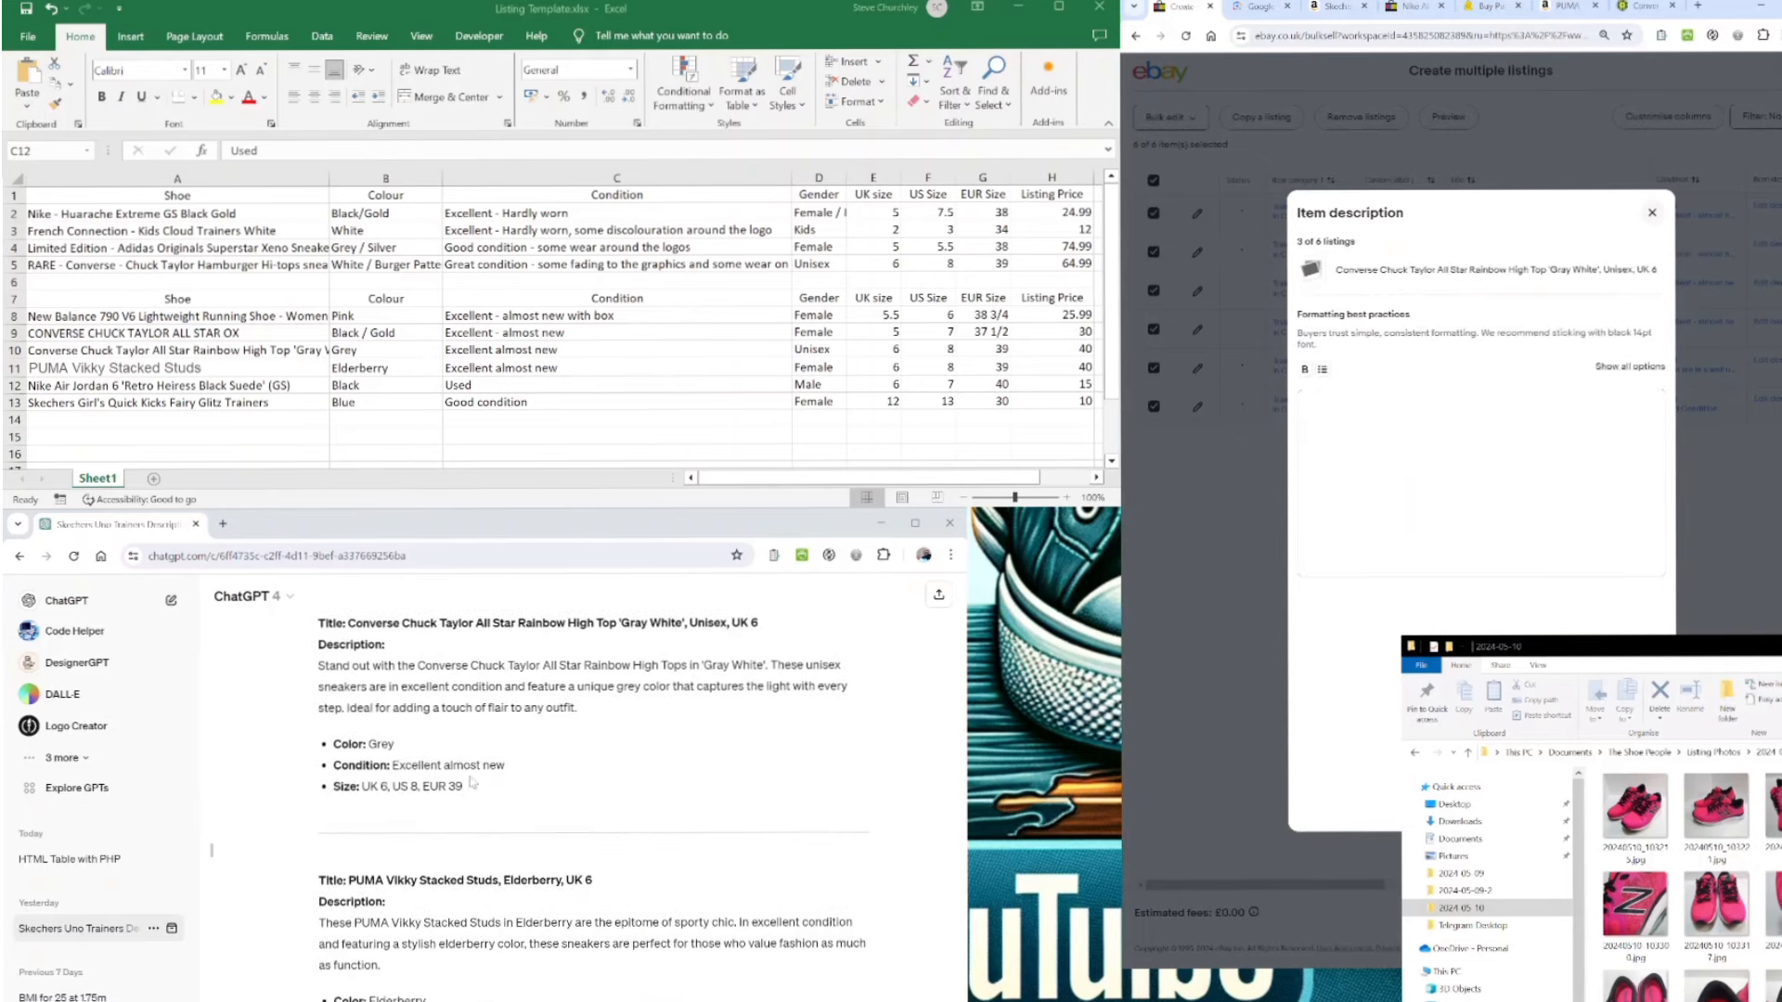
pyautogui.moveTo(492, 787); pyautogui.dragTo(351, 622)
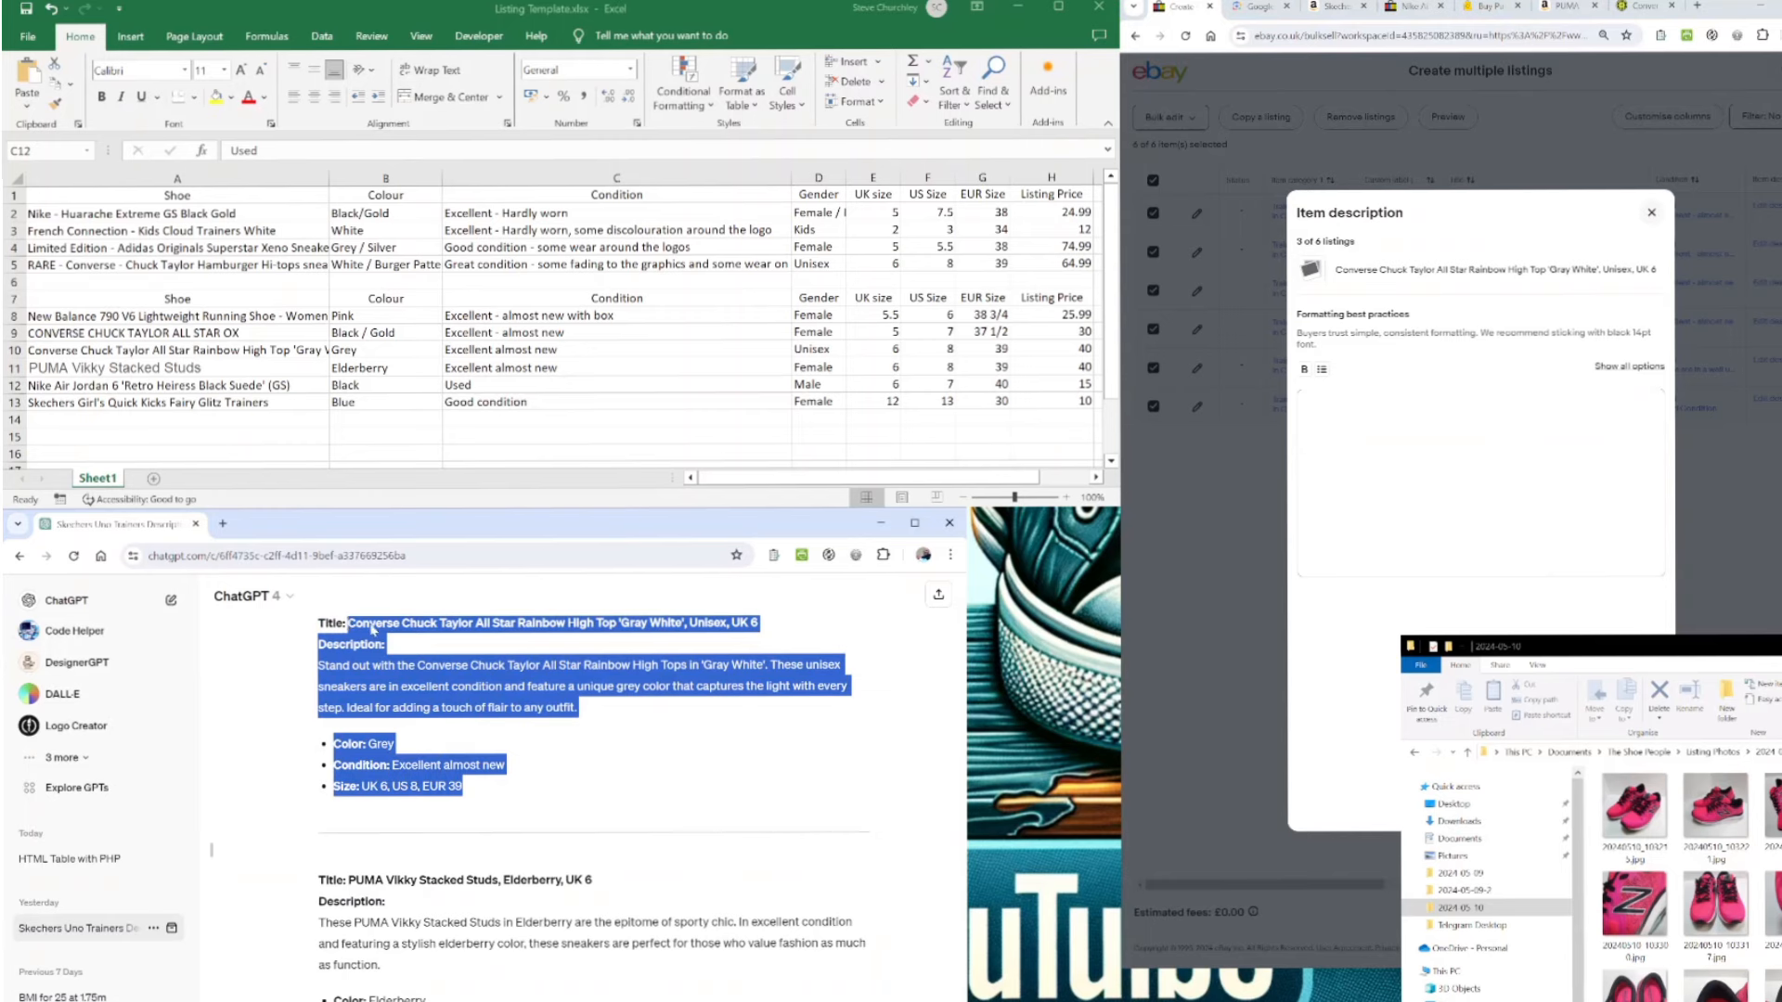
pyautogui.hotkey('ctrl', 'c')
pyautogui.click(1363, 454)
pyautogui.hotkey('ctrl', 'v')
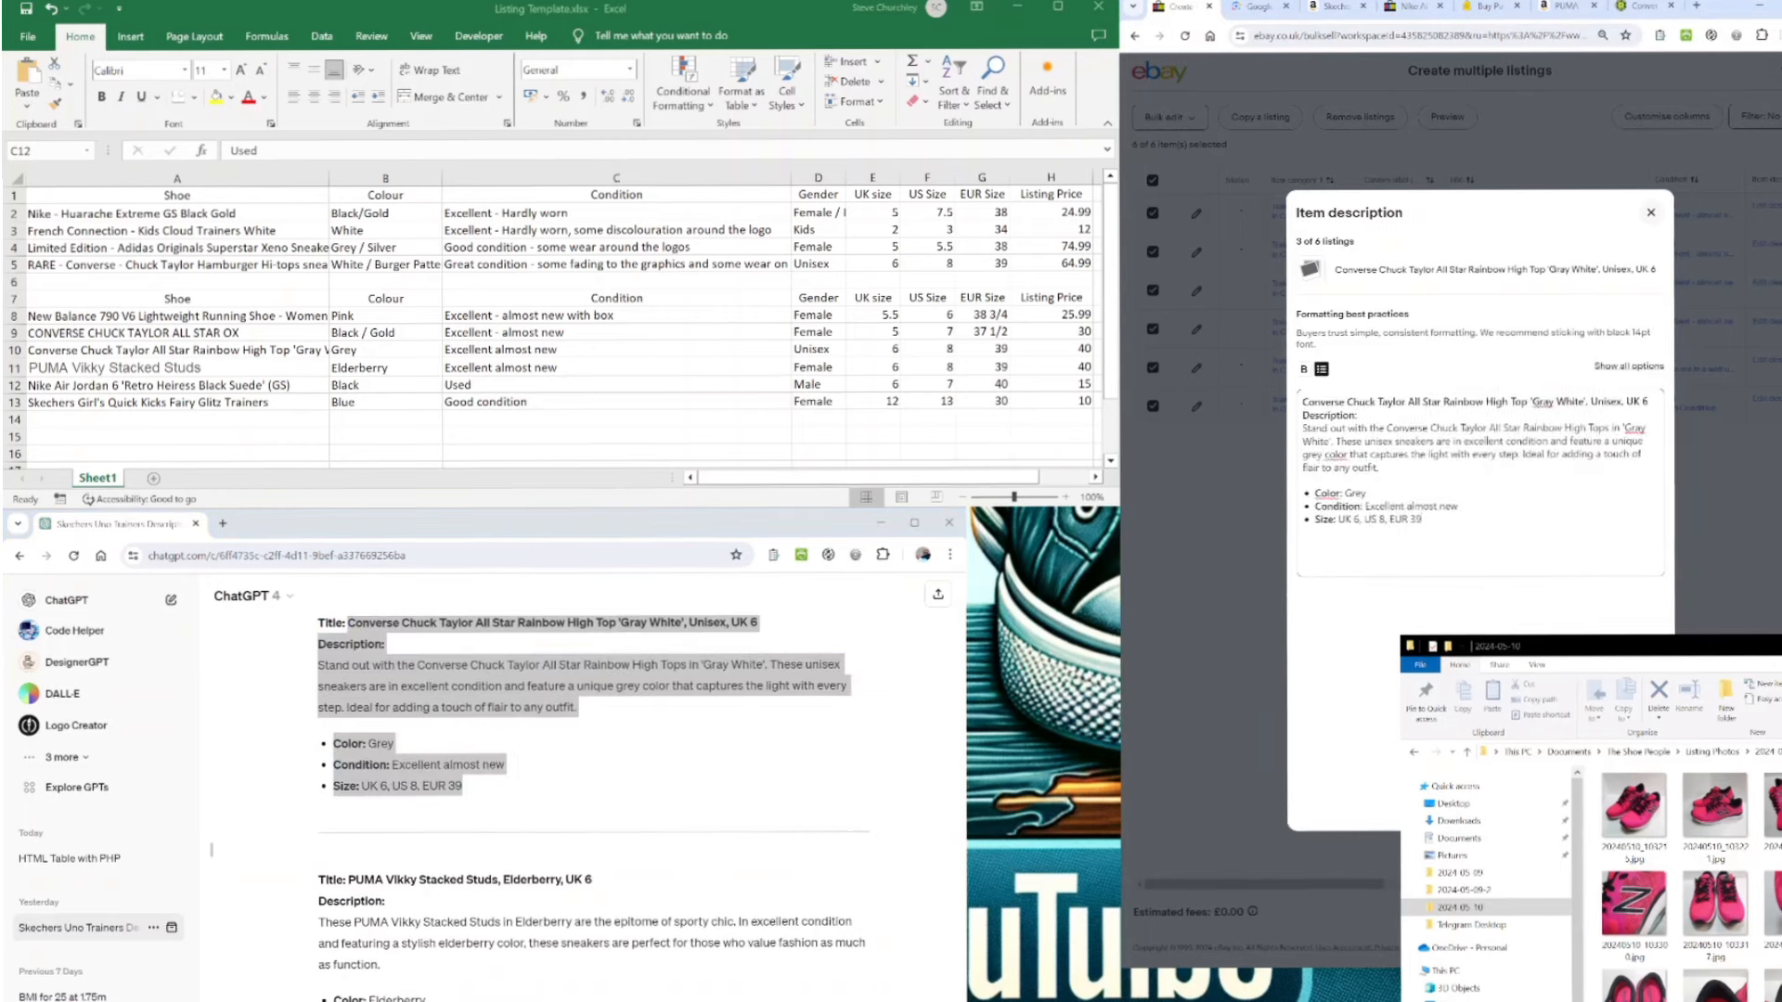
# - Change "color" to "colour" in the Converse Rainbow High Top description's text and bullet list, and advance to the fourth listing
pyautogui.click(1336, 456)
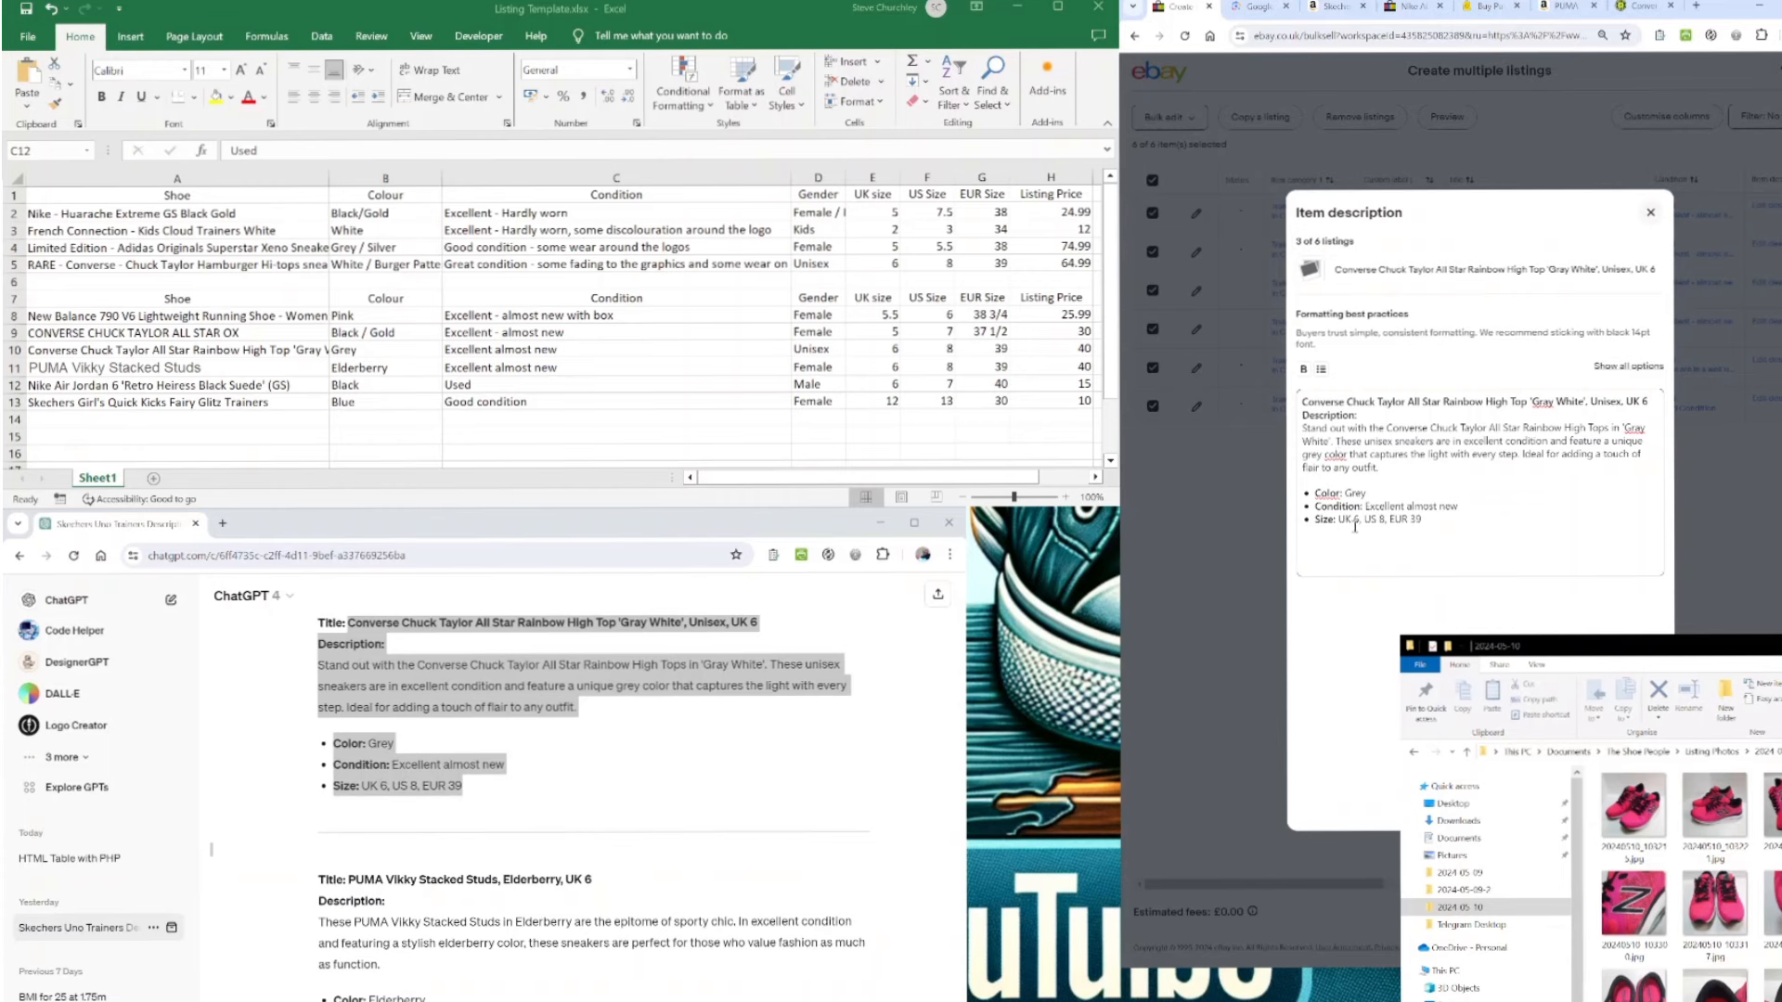
pyautogui.write('u')
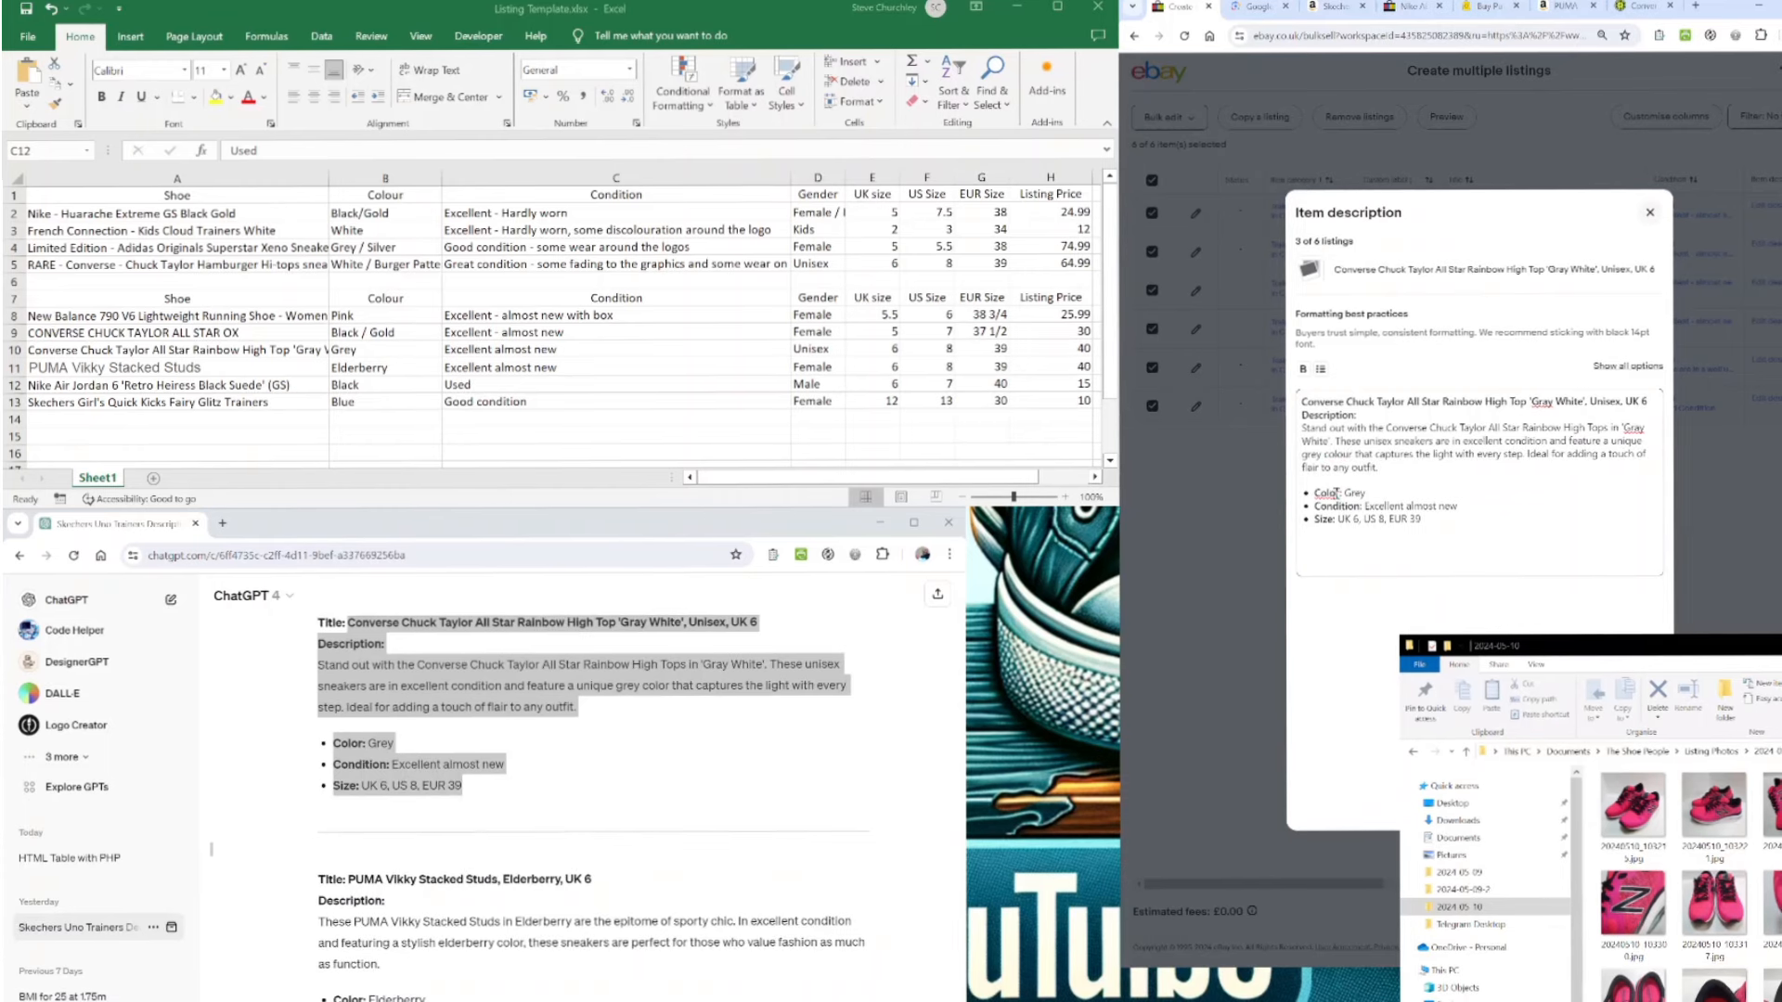
pyautogui.click(1337, 494)
pyautogui.write('u')
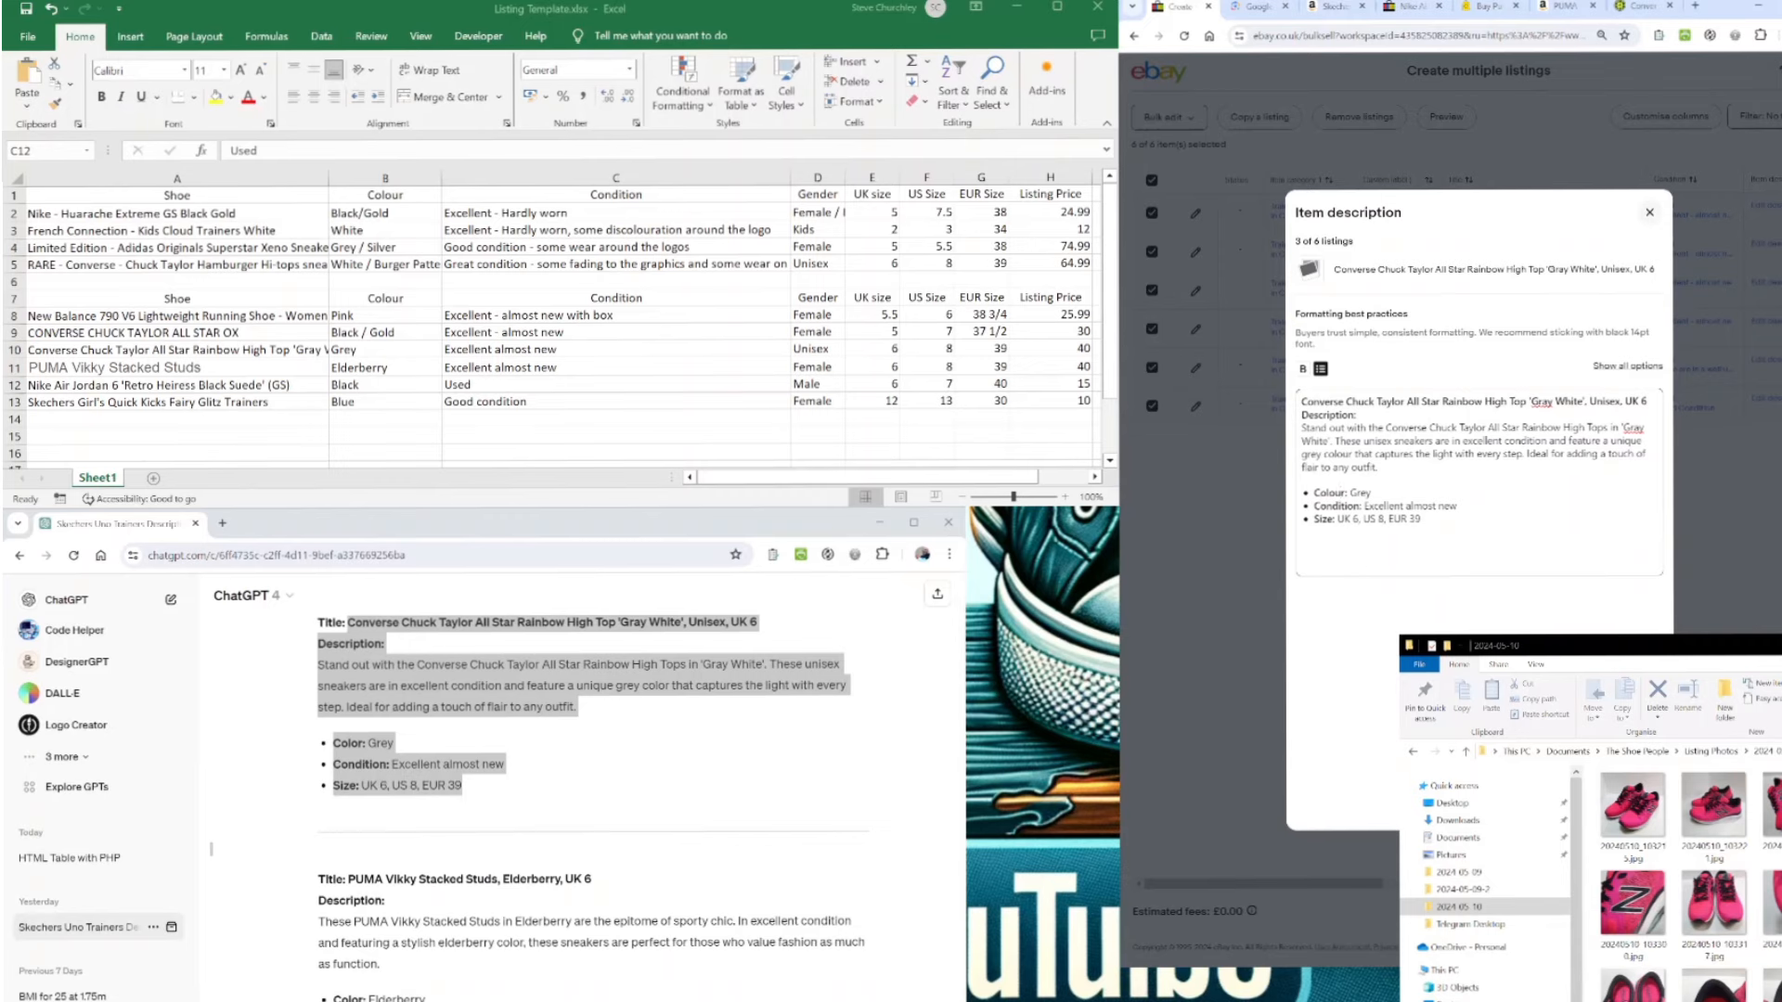
pyautogui.click(1609, 800)
# - Copy the PUMA Vikky Stacked Studs title, description and bullet details from ChatGPT into its item description
pyautogui.scroll(-3, 558, 878)
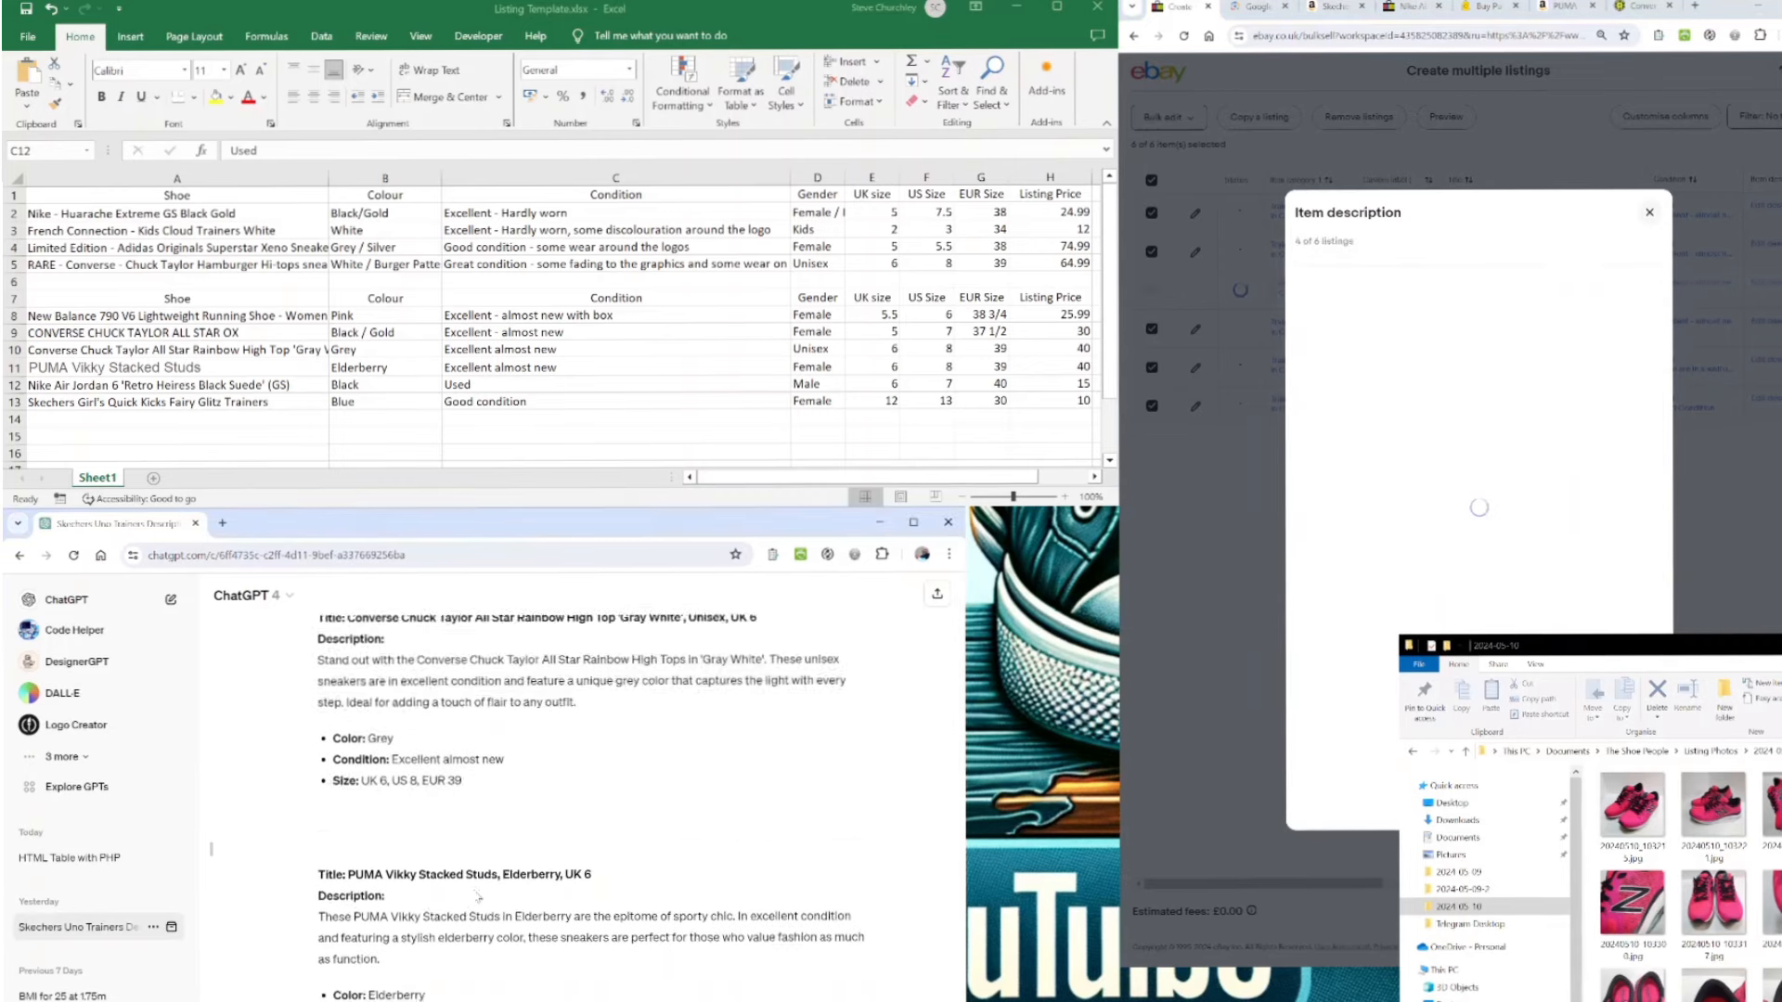
pyautogui.moveTo(462, 741); pyautogui.dragTo(349, 881)
pyautogui.scroll(3, 334, 594)
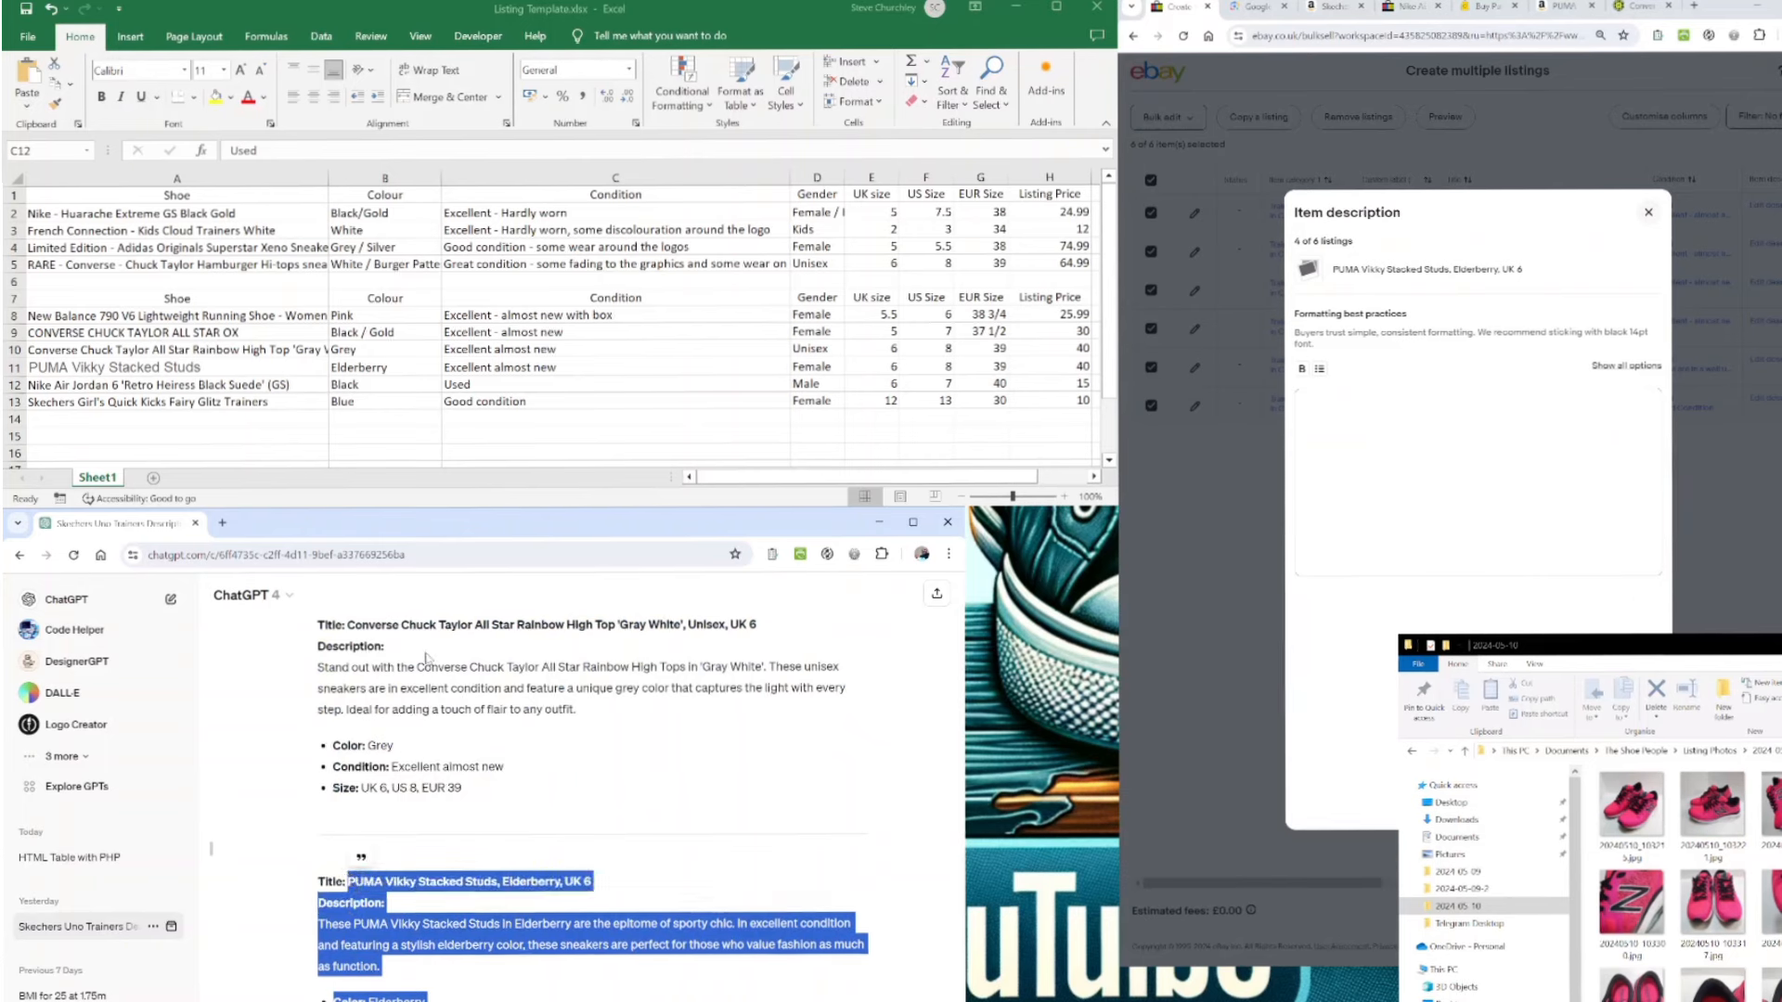
pyautogui.click(1351, 489)
pyautogui.hotkey('ctrl', 'v')
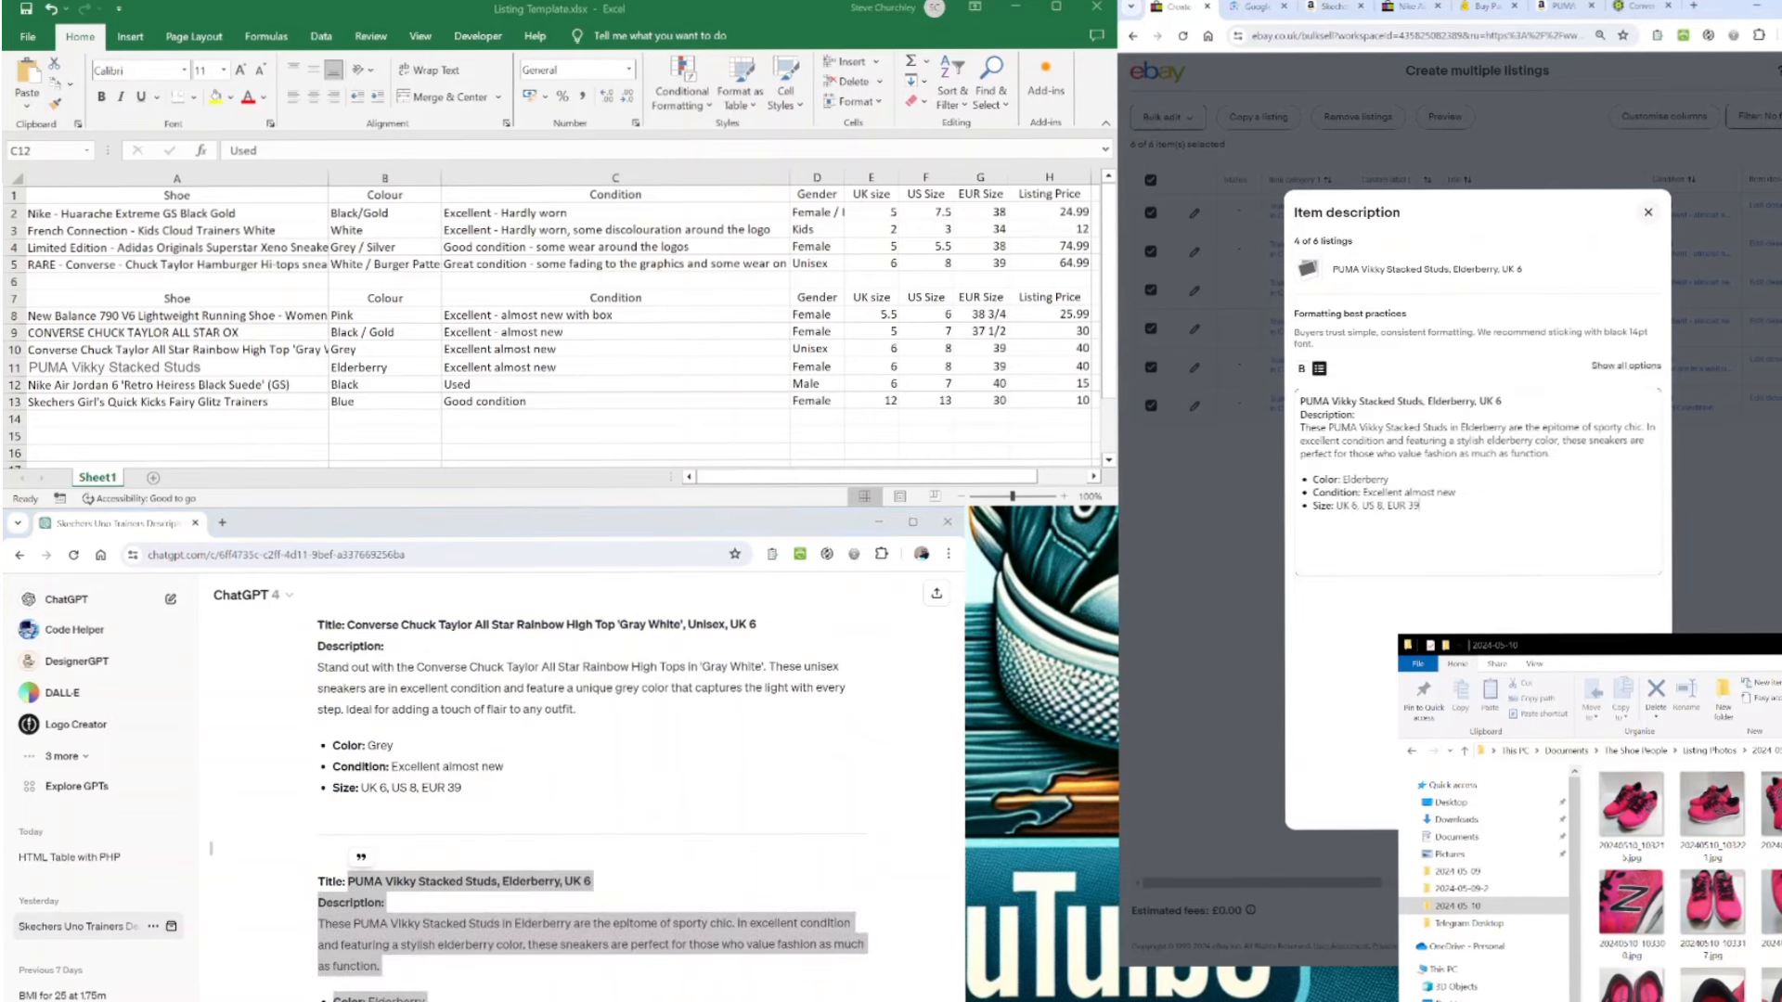
pyautogui.click(622, 888)
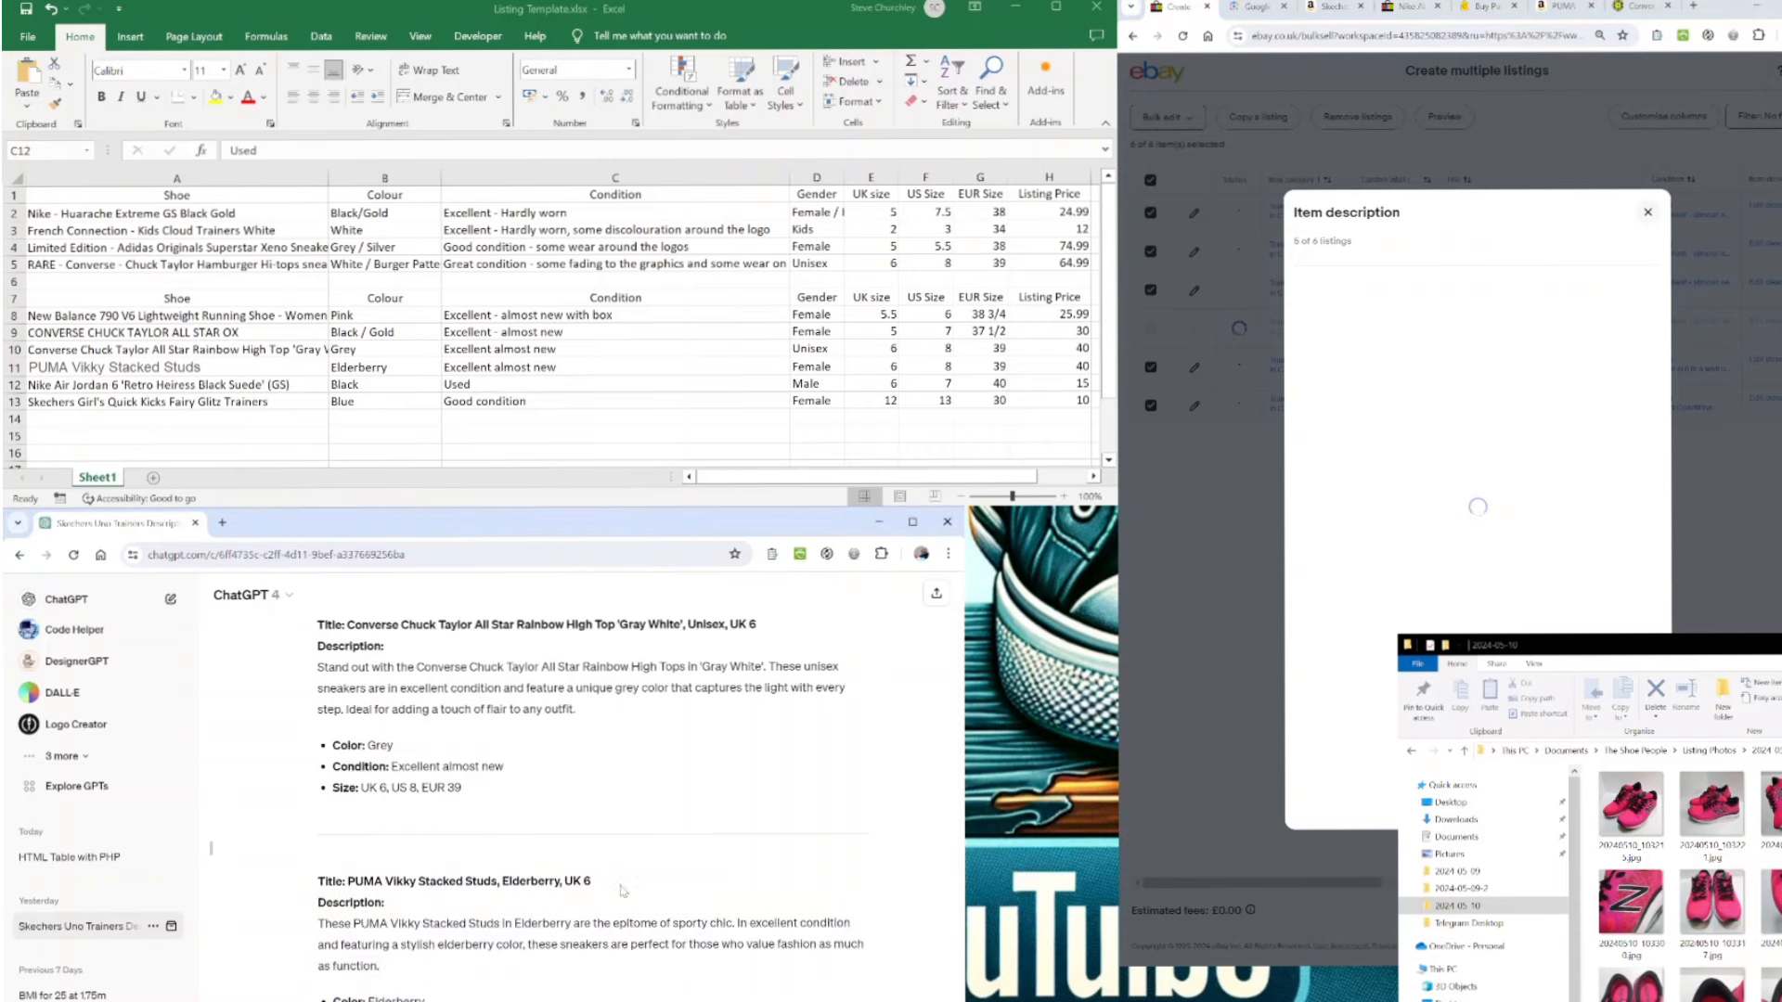
# - Fill the Nike Air Jordan 6 item description with its ChatGPT text, change the bullet label to "Colour", and advance to the last listing
pyautogui.scroll(-2, 559, 855)
pyautogui.scroll(-2, 558, 855)
pyautogui.moveTo(463, 924); pyautogui.dragTo(354, 763)
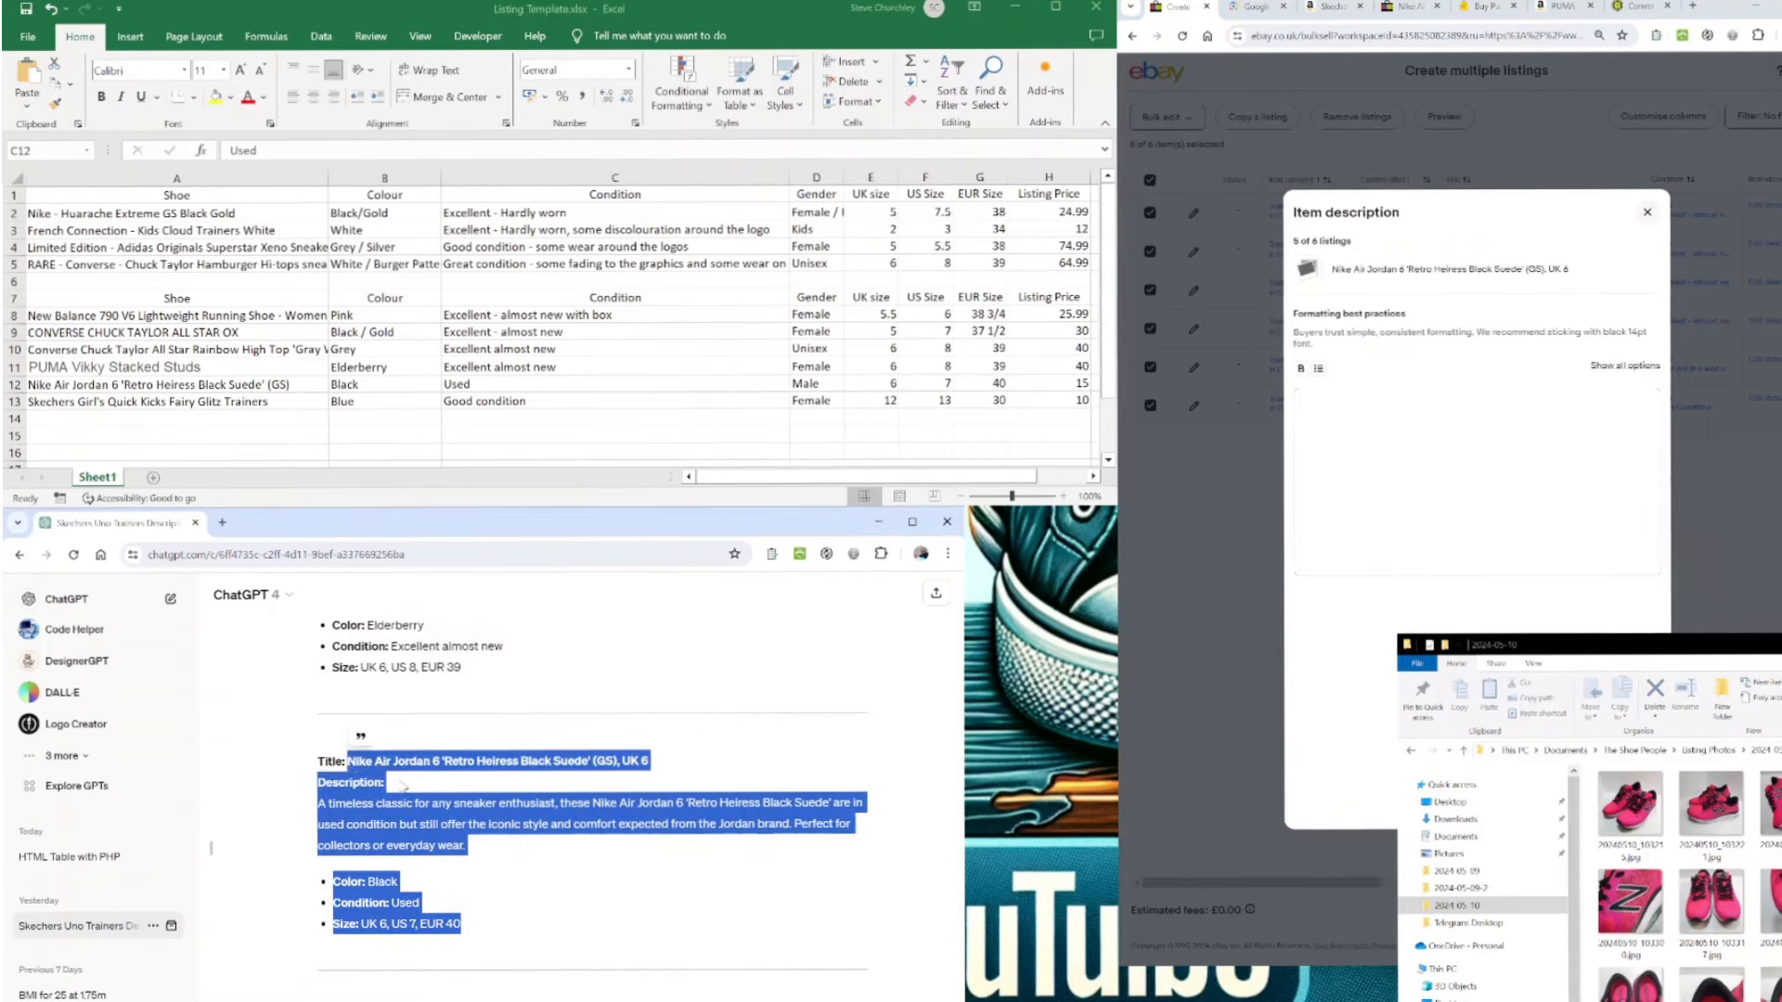
pyautogui.hotkey('ctrl', 'c')
pyautogui.click(1390, 475)
pyautogui.hotkey('ctrl', 'v')
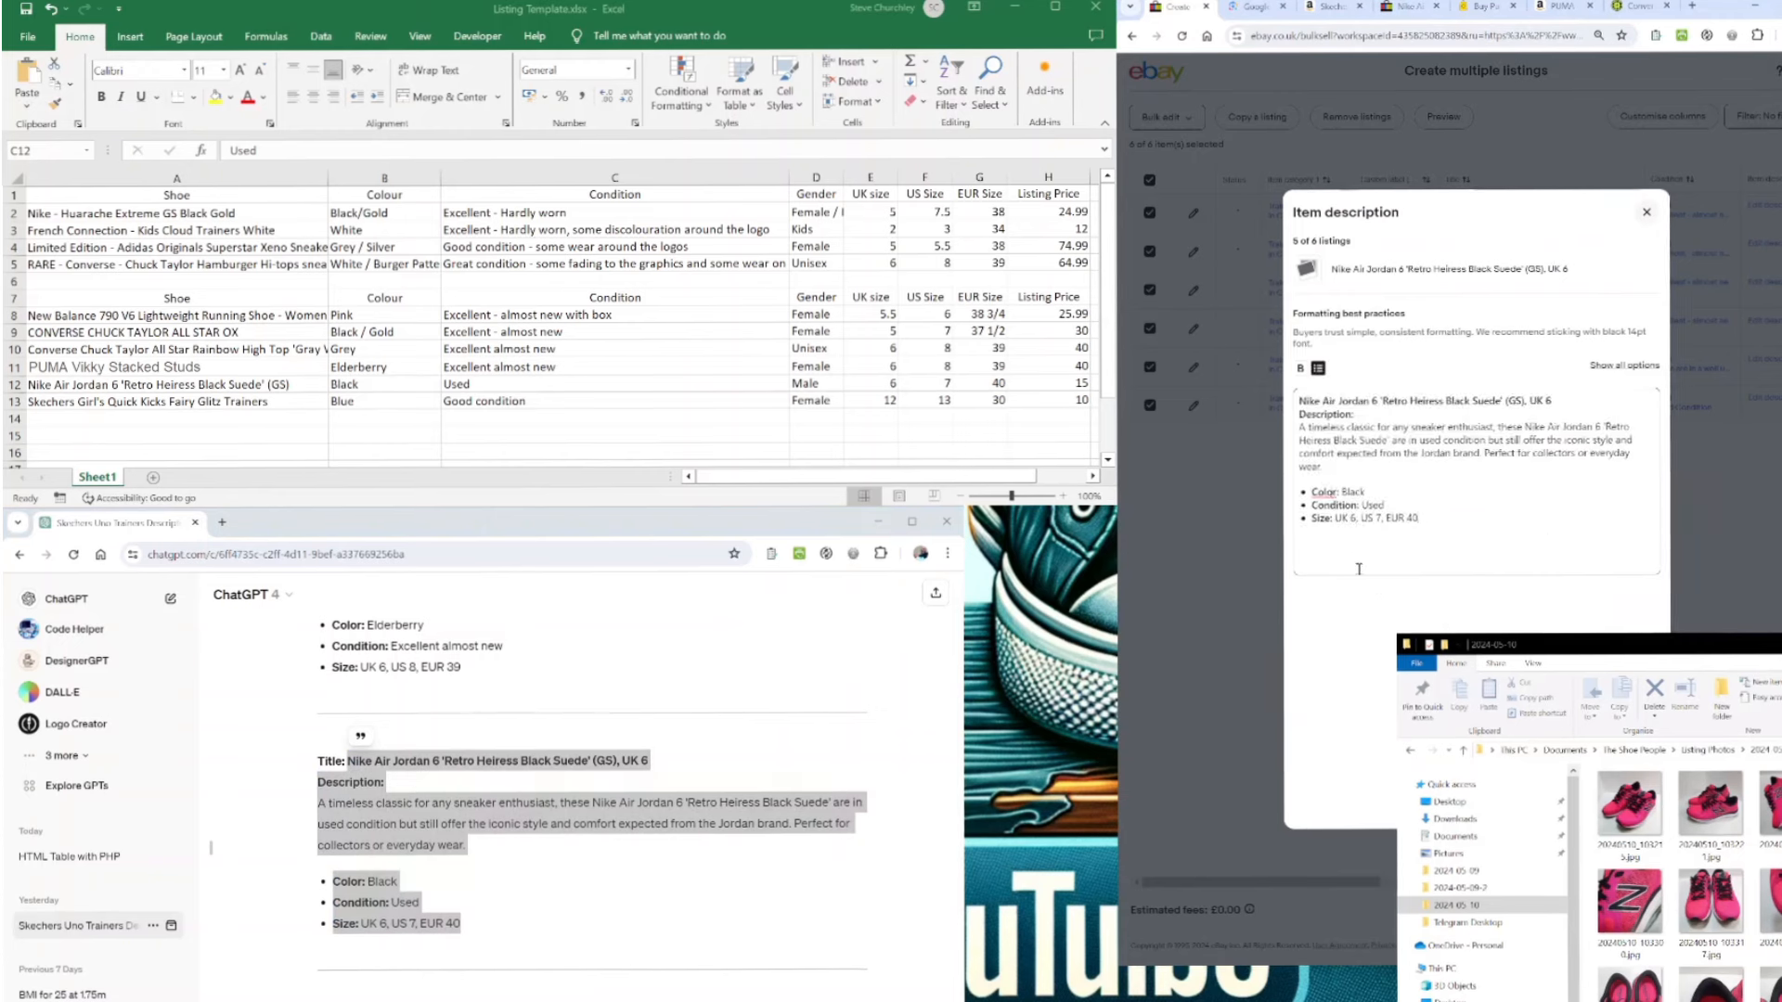
pyautogui.write('u')
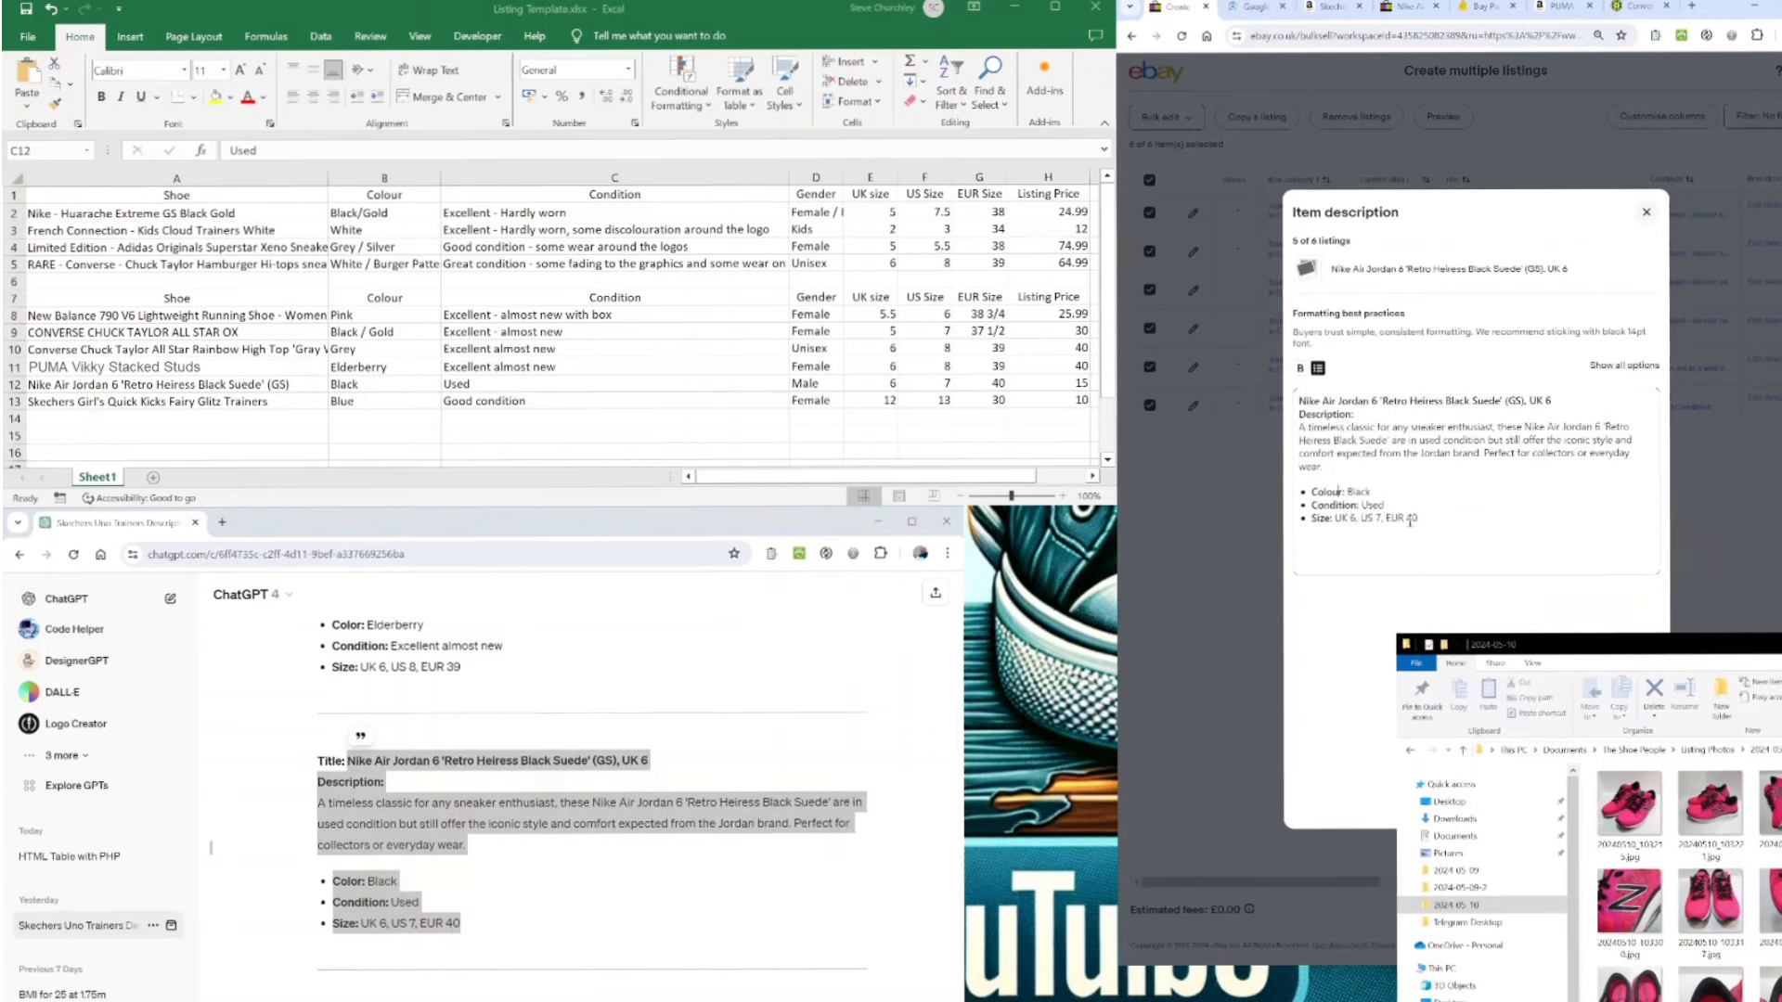
pyautogui.click(1613, 802)
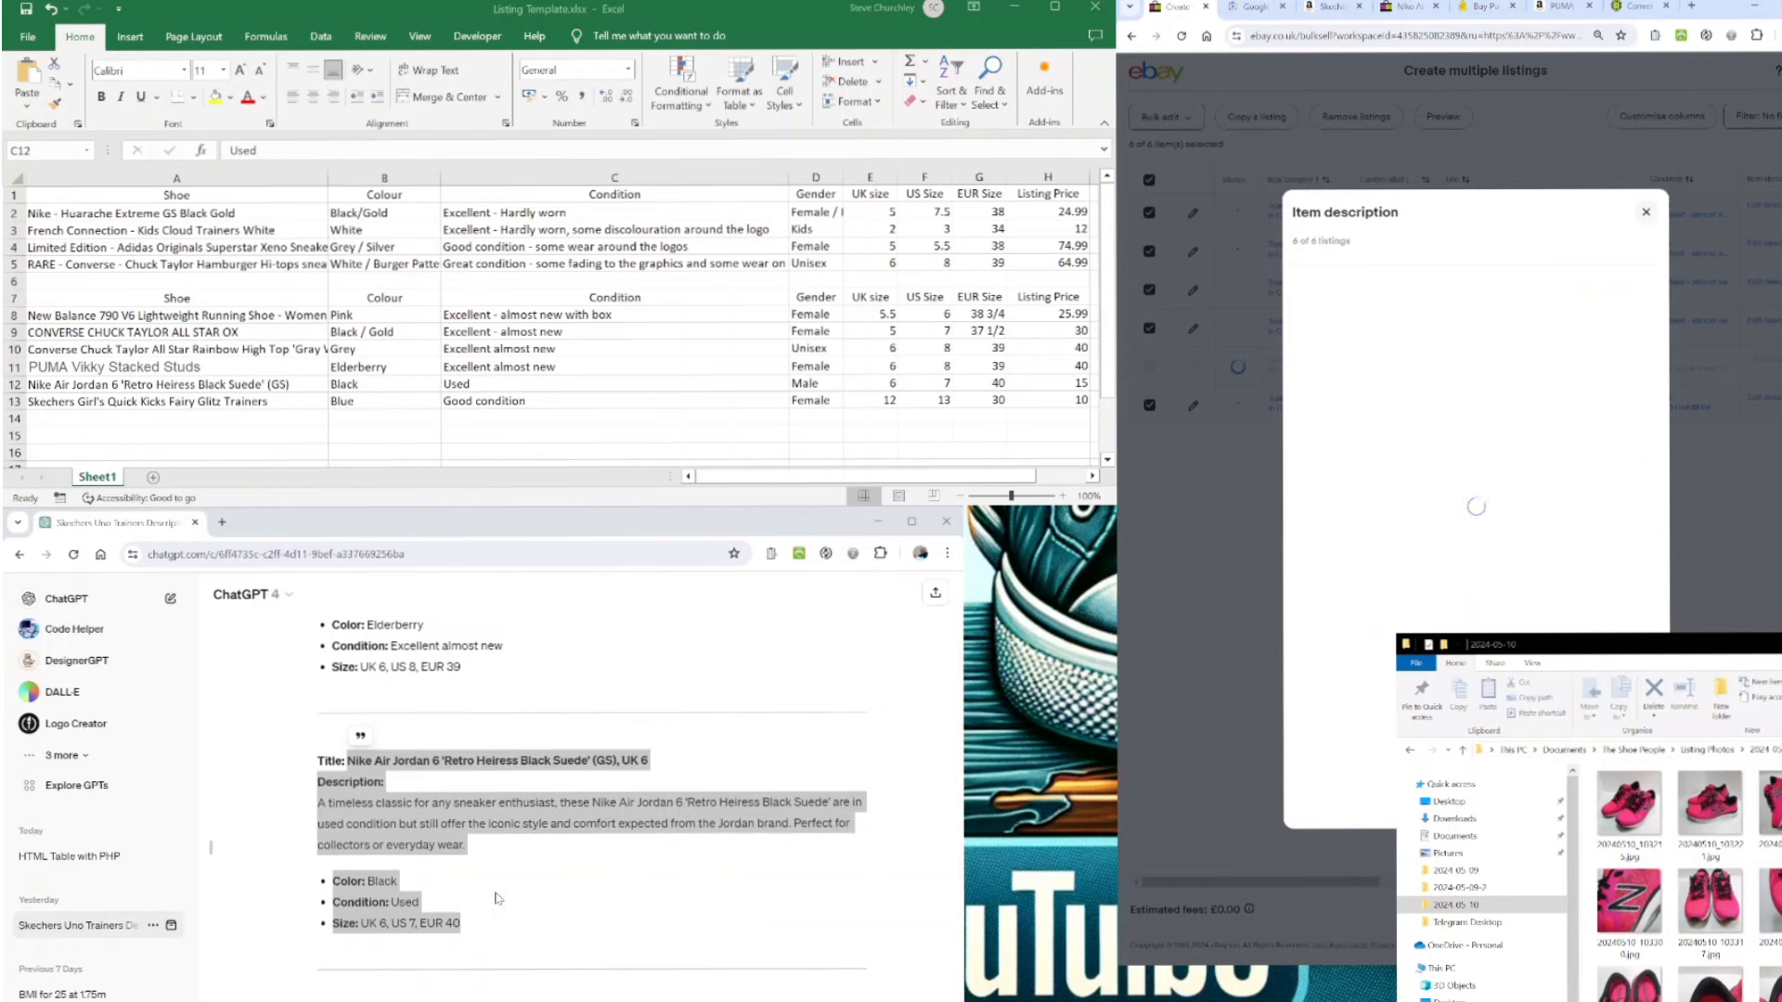
# - Copy the Skechers Girl's Quick Kicks title, description and bullet details from ChatGPT into its item description
pyautogui.scroll(-4, 495, 894)
pyautogui.moveTo(471, 879); pyautogui.dragTo(352, 715)
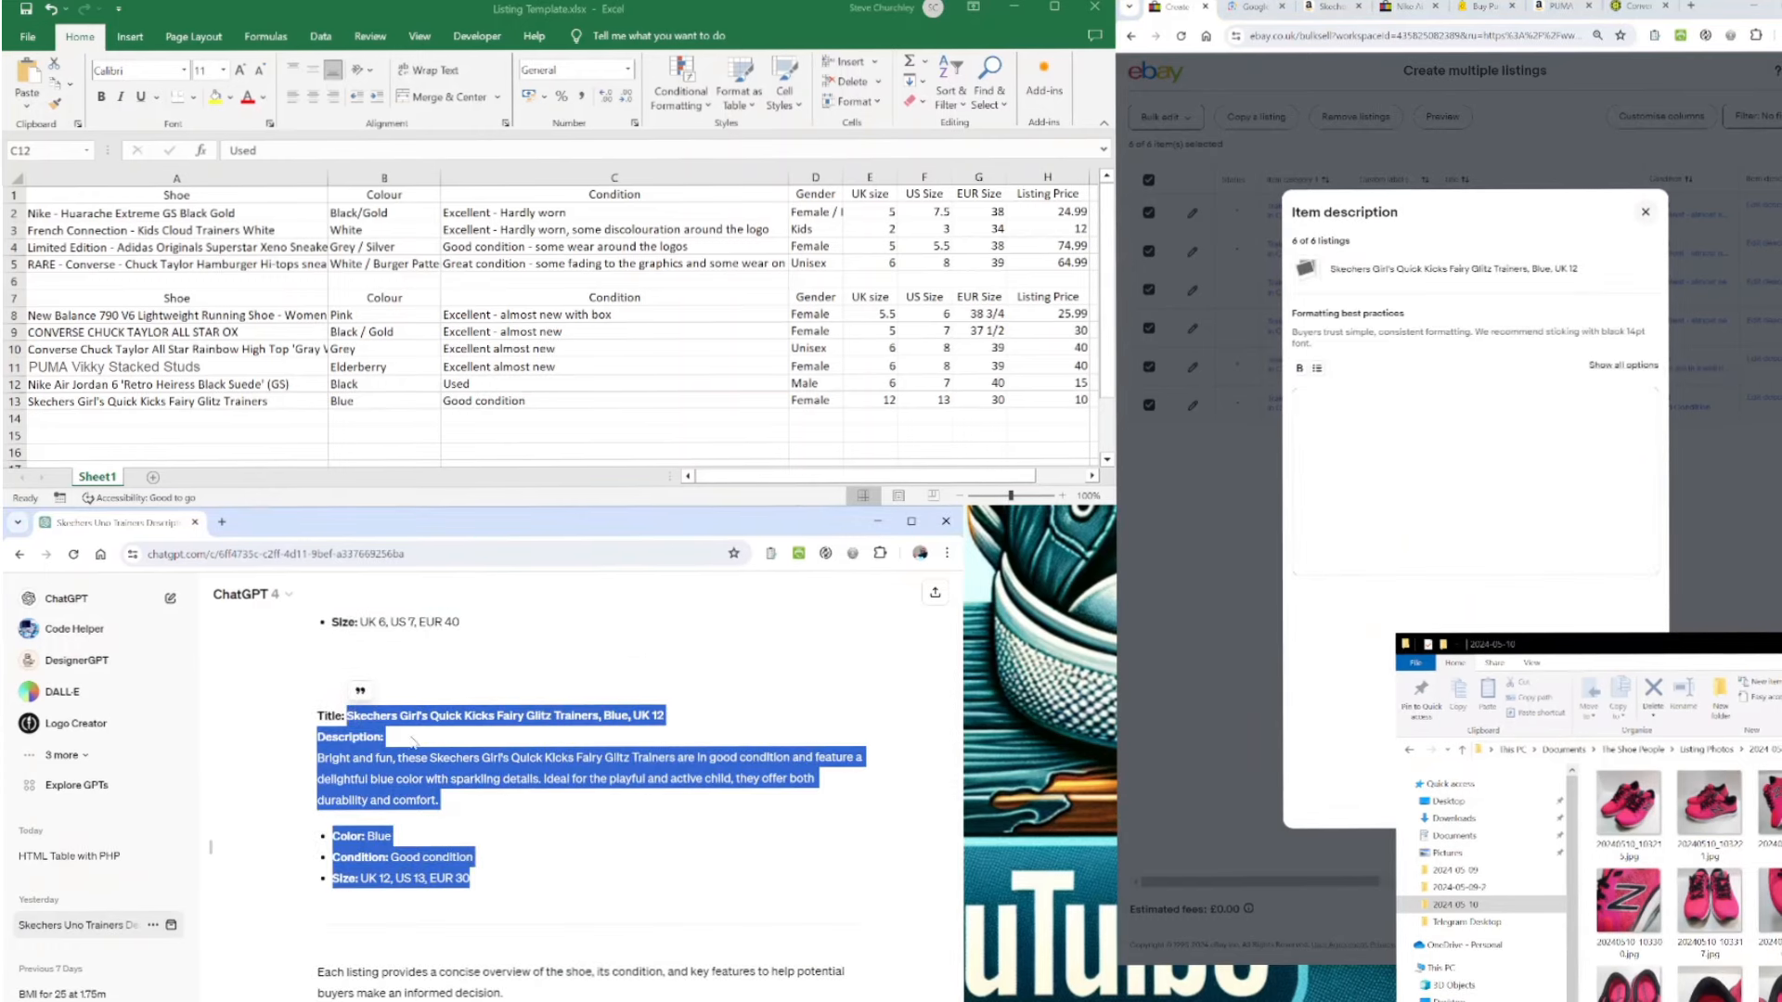
pyautogui.hotkey('ctrl', 'c')
pyautogui.click(1536, 463)
pyautogui.hotkey('ctrl', 'v')
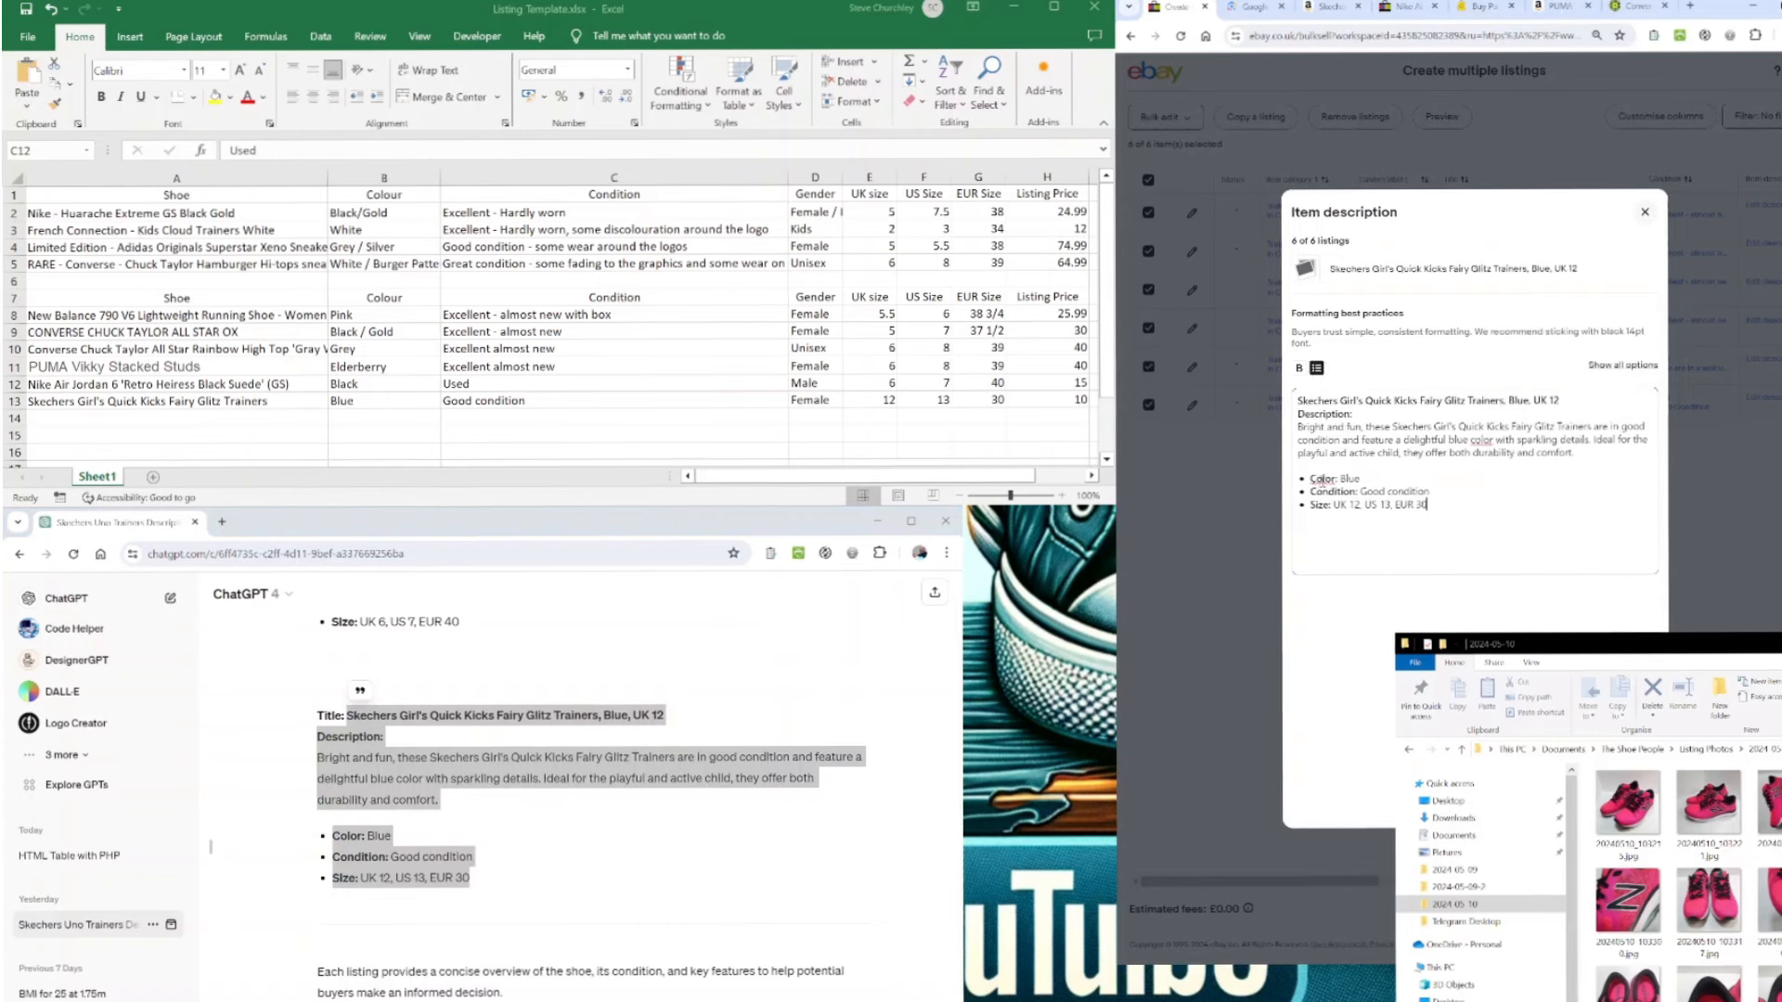
# - Change "color" to "colour" in the Skechers description's bullet list and text, and close the item description editor
pyautogui.click(1331, 479)
pyautogui.write('u')
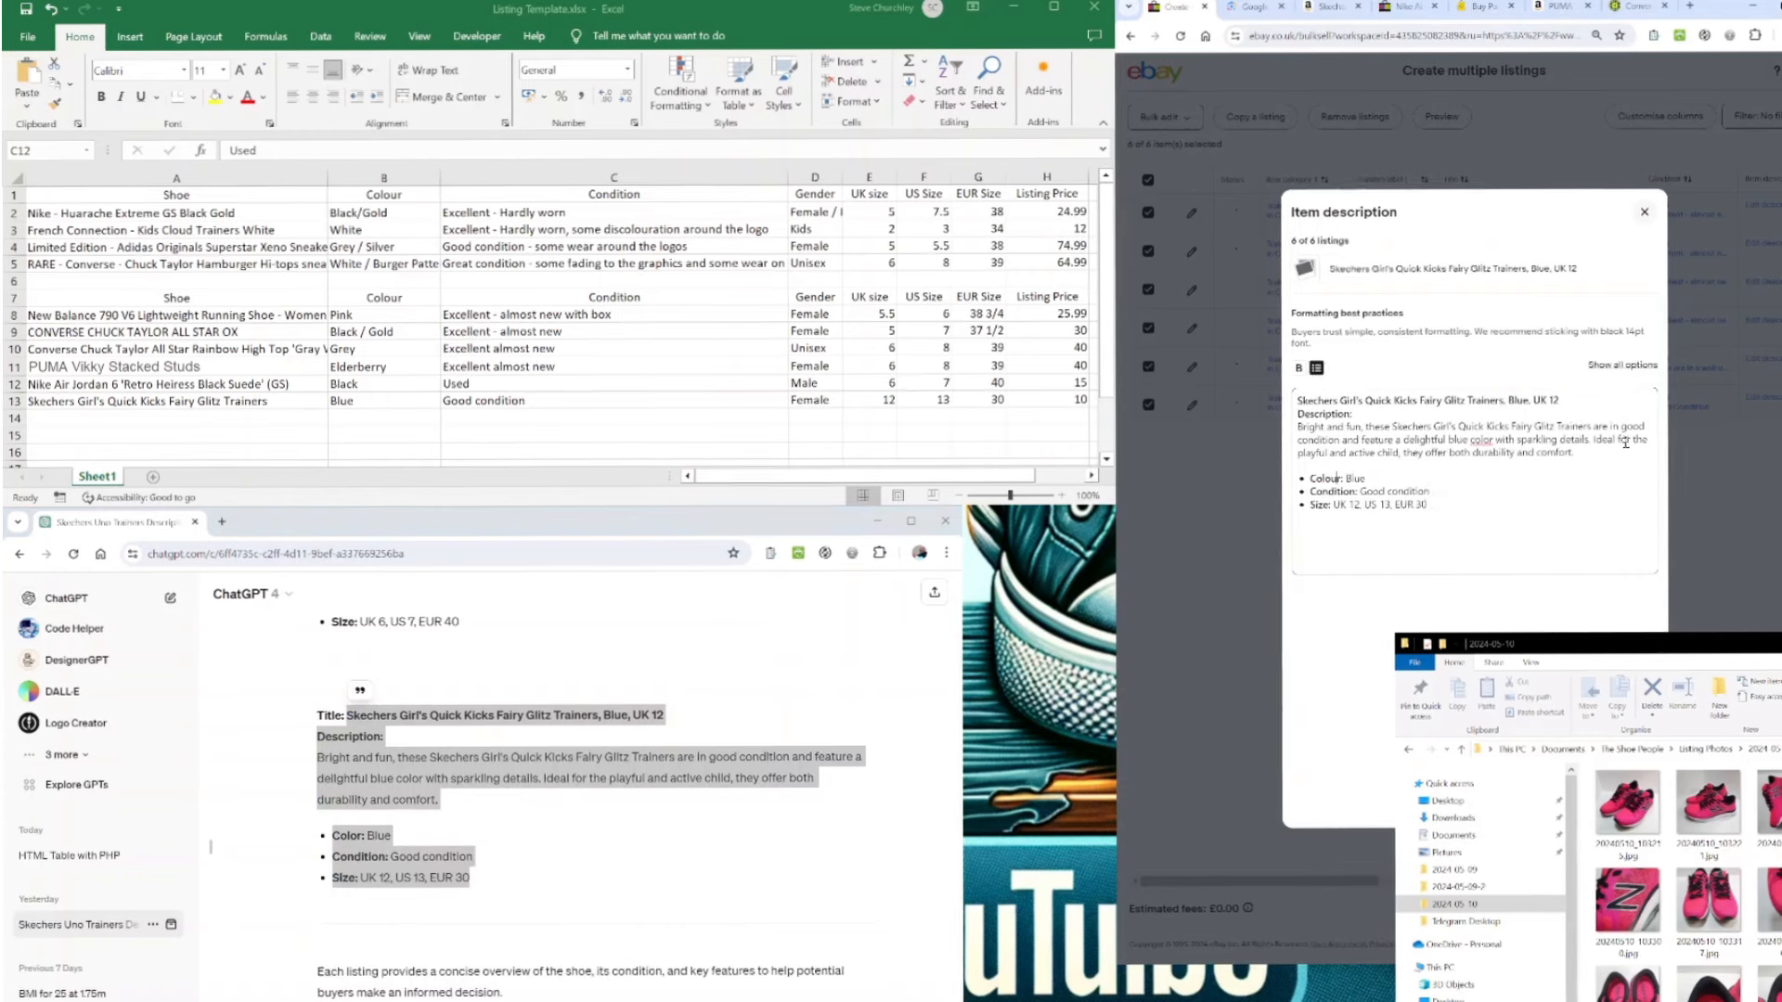
pyautogui.click(1488, 441)
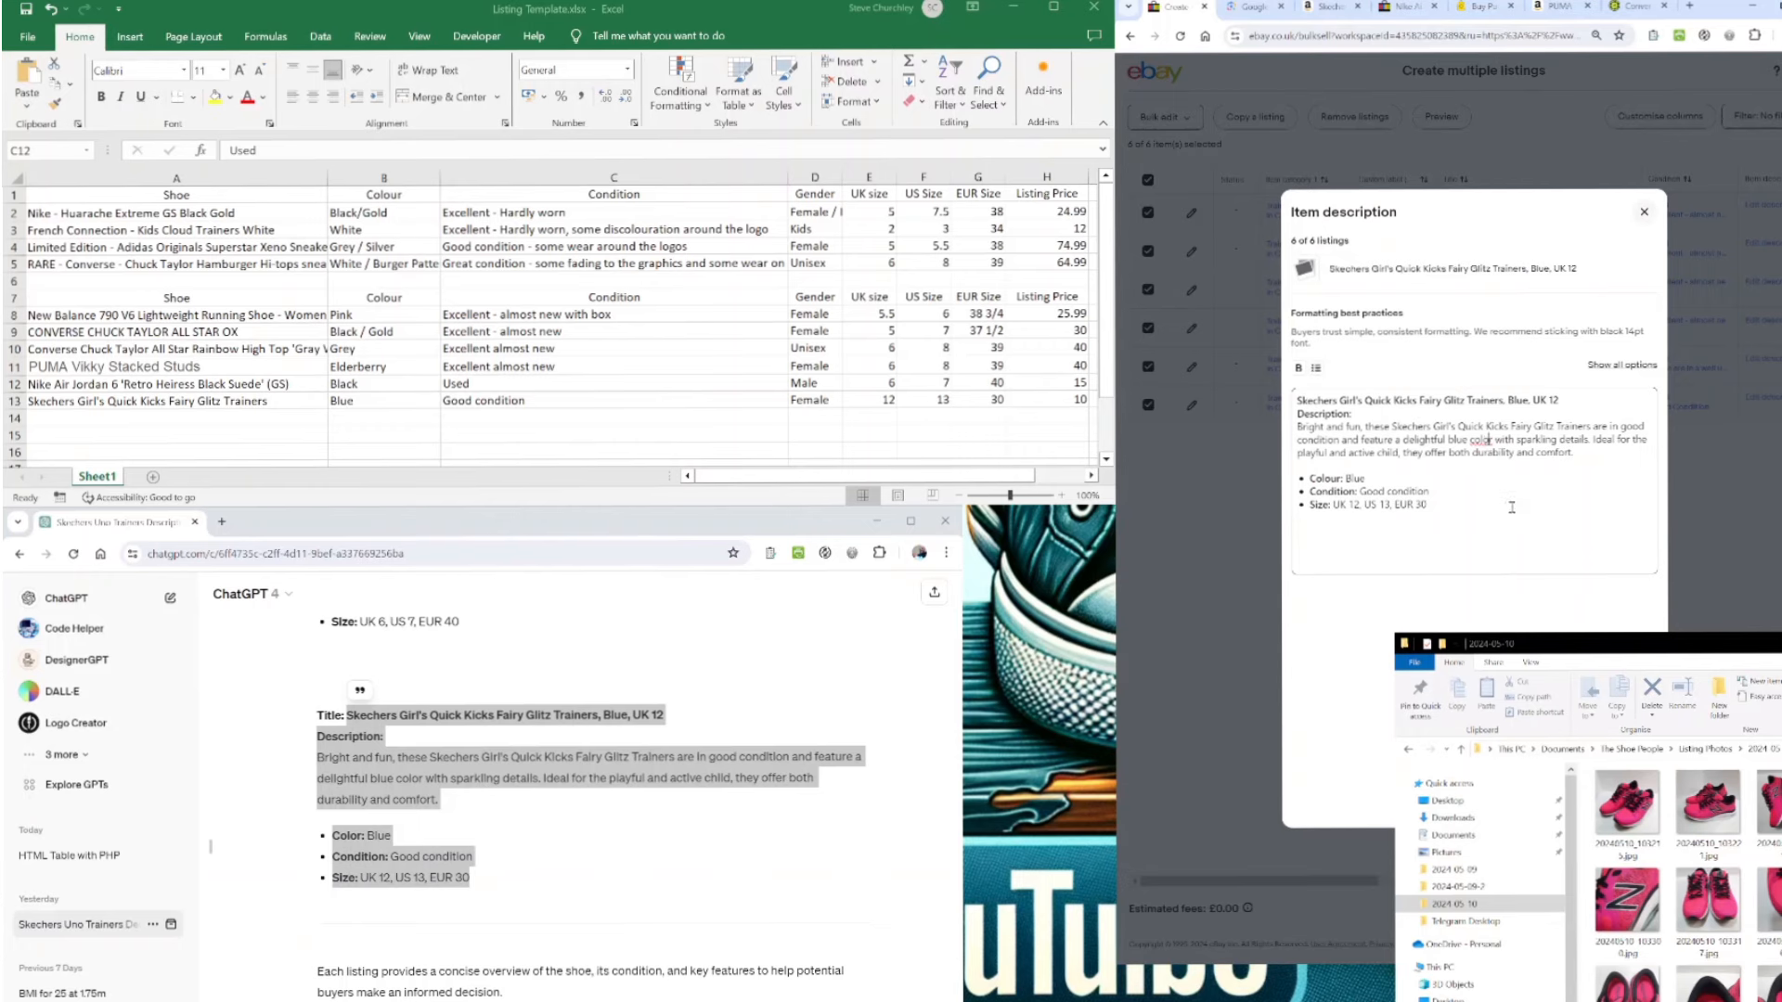
pyautogui.write('u')
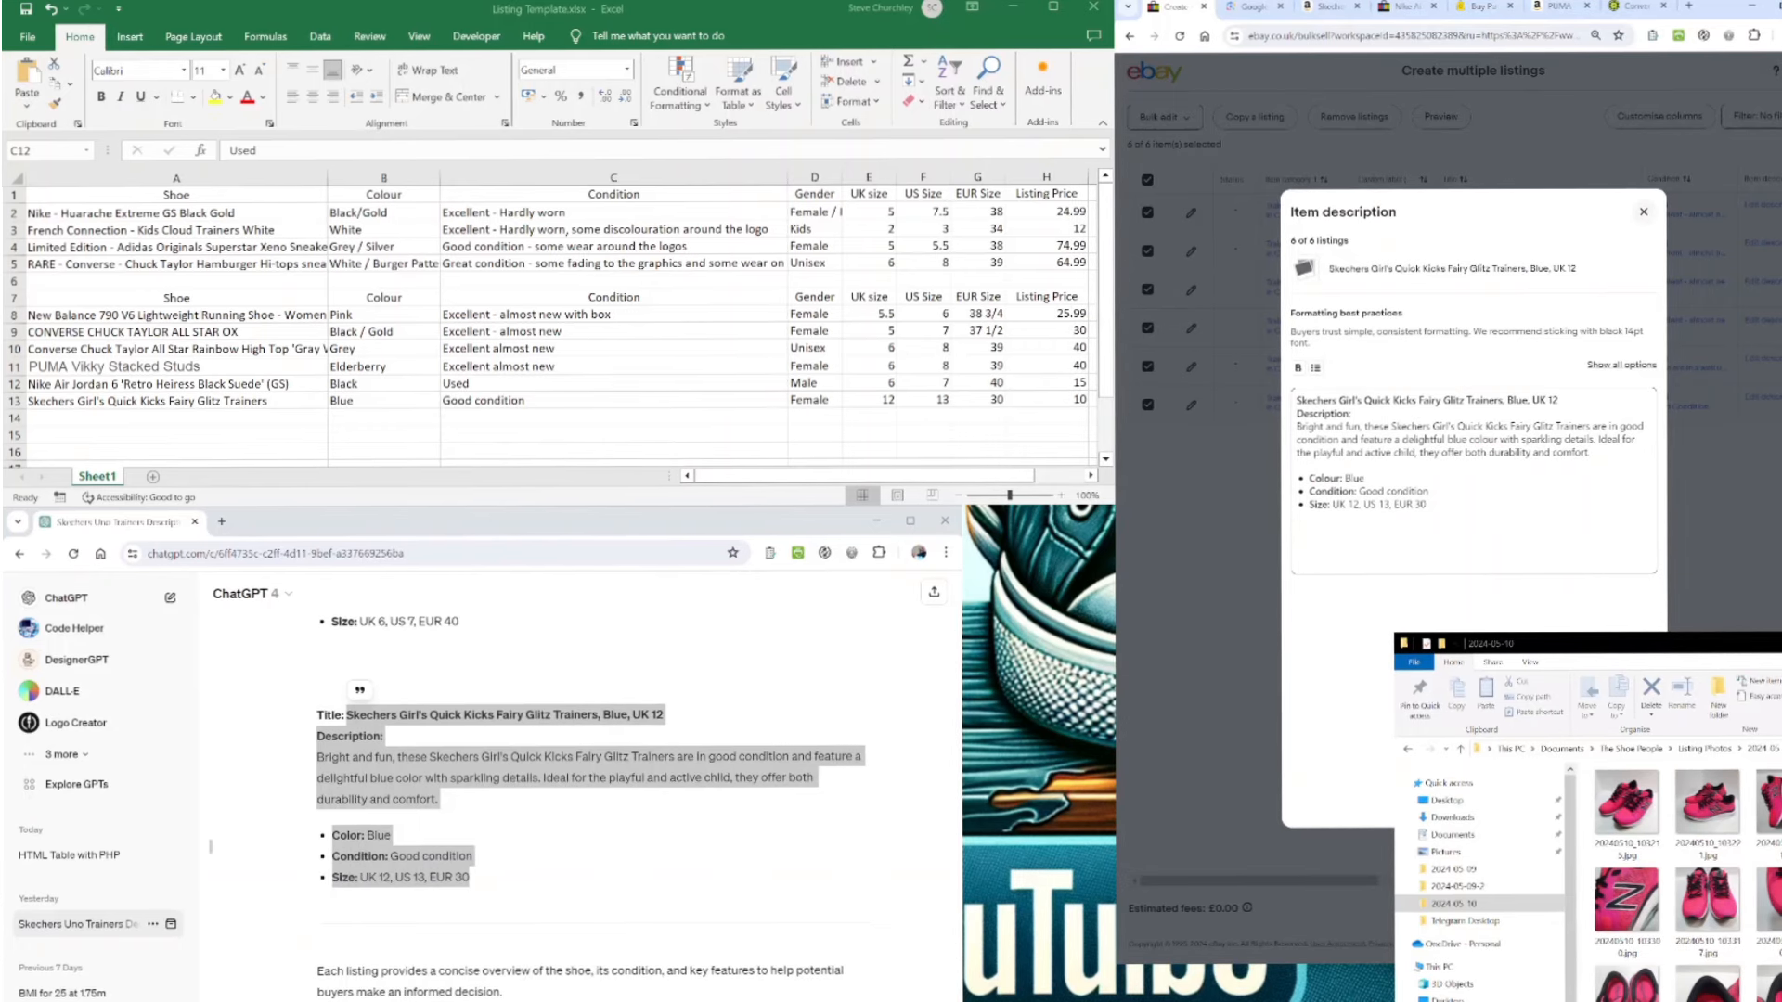
pyautogui.click(1643, 211)
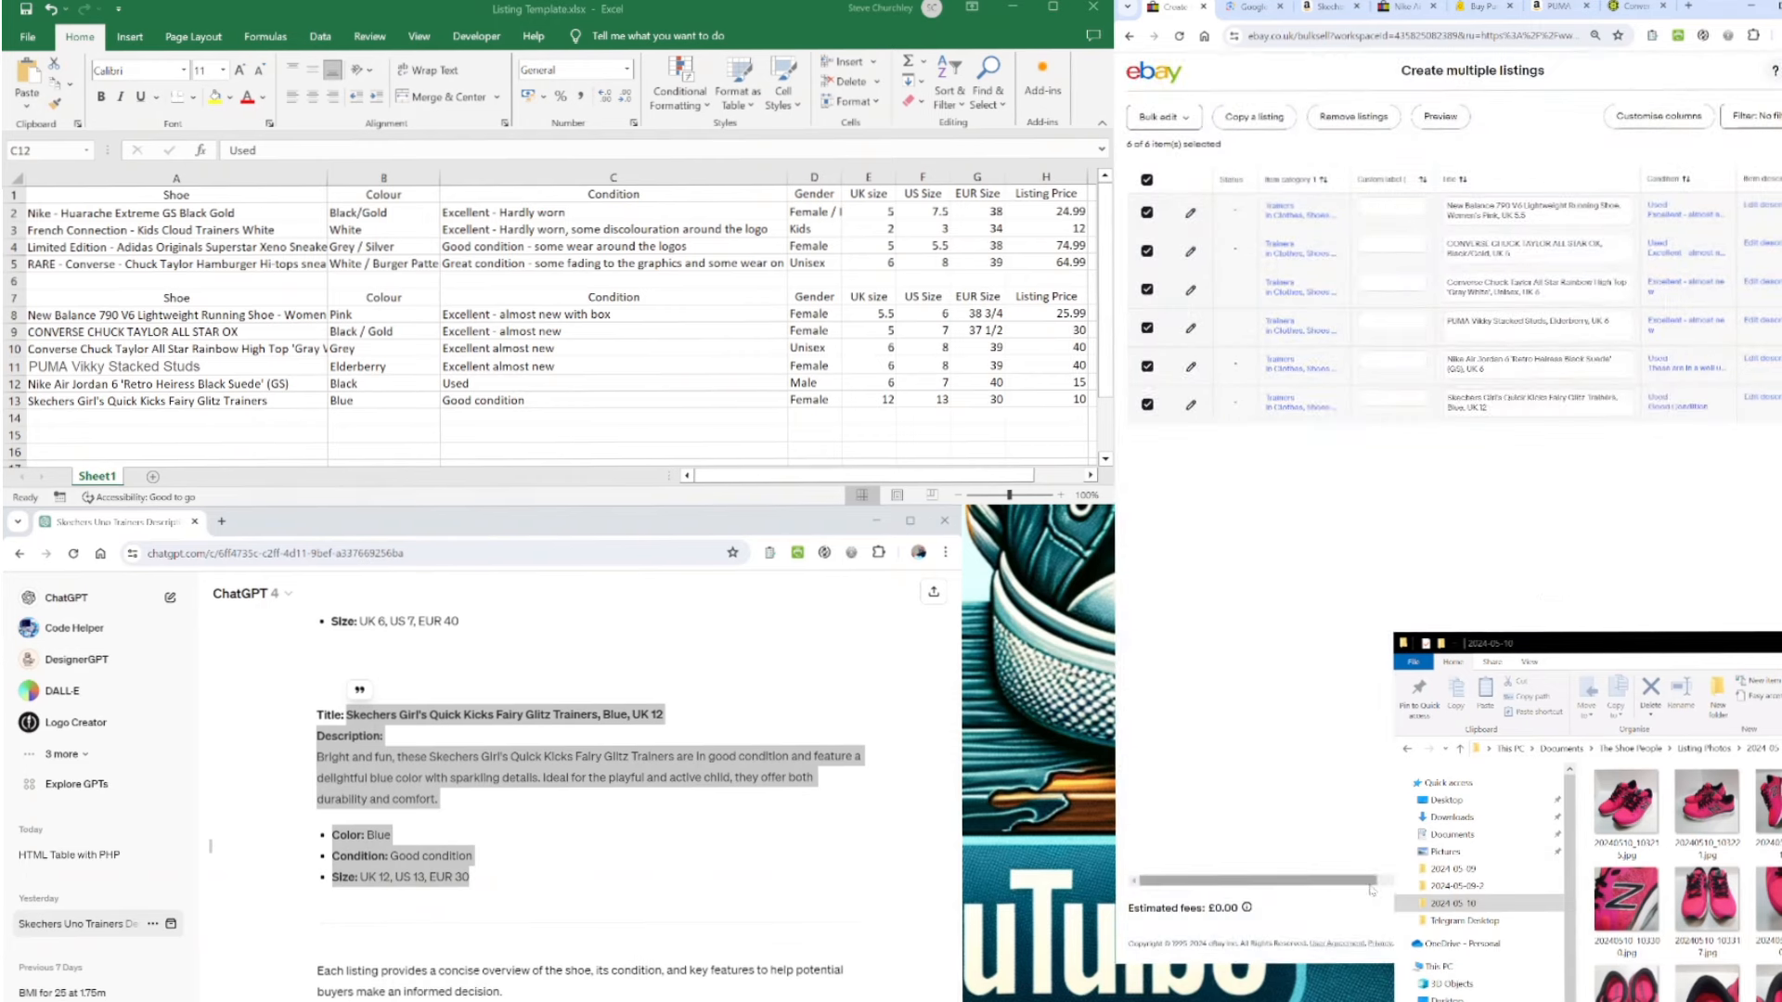
# - Open the item specifics of the New Balance 790 V6 listing and set the brand to New Balance
pyautogui.moveTo(1299, 881); pyautogui.dragTo(1480, 881)
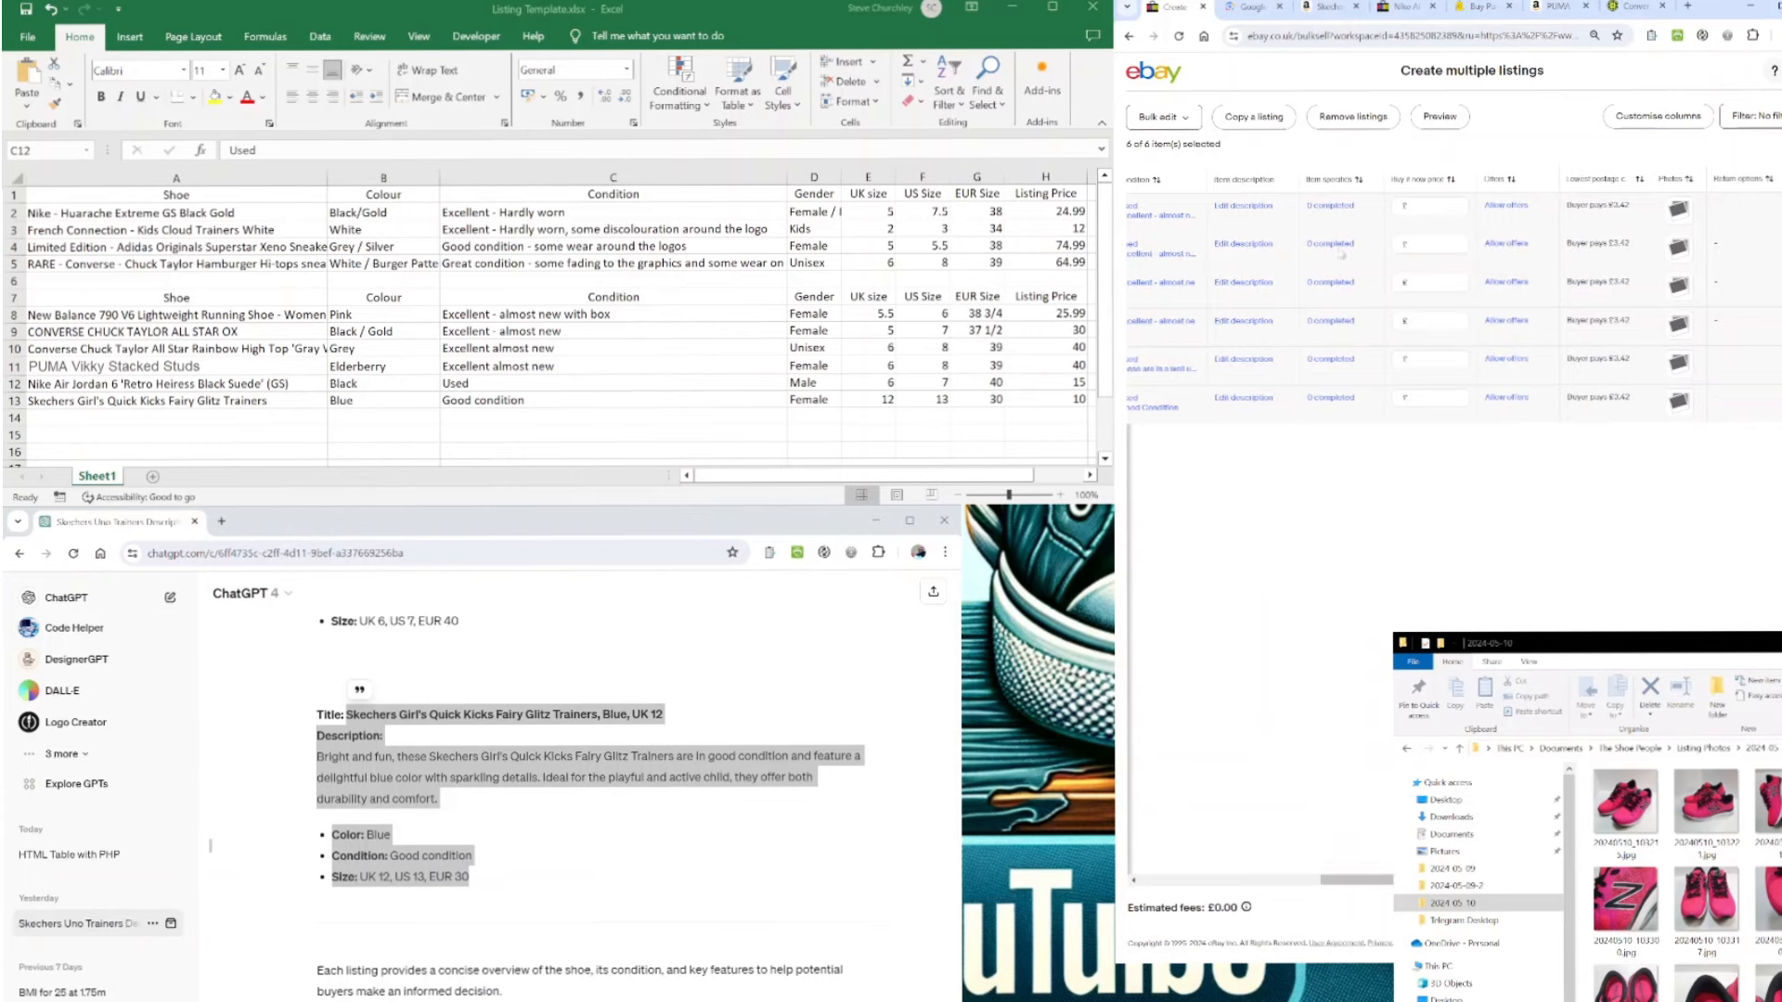
pyautogui.click(1329, 205)
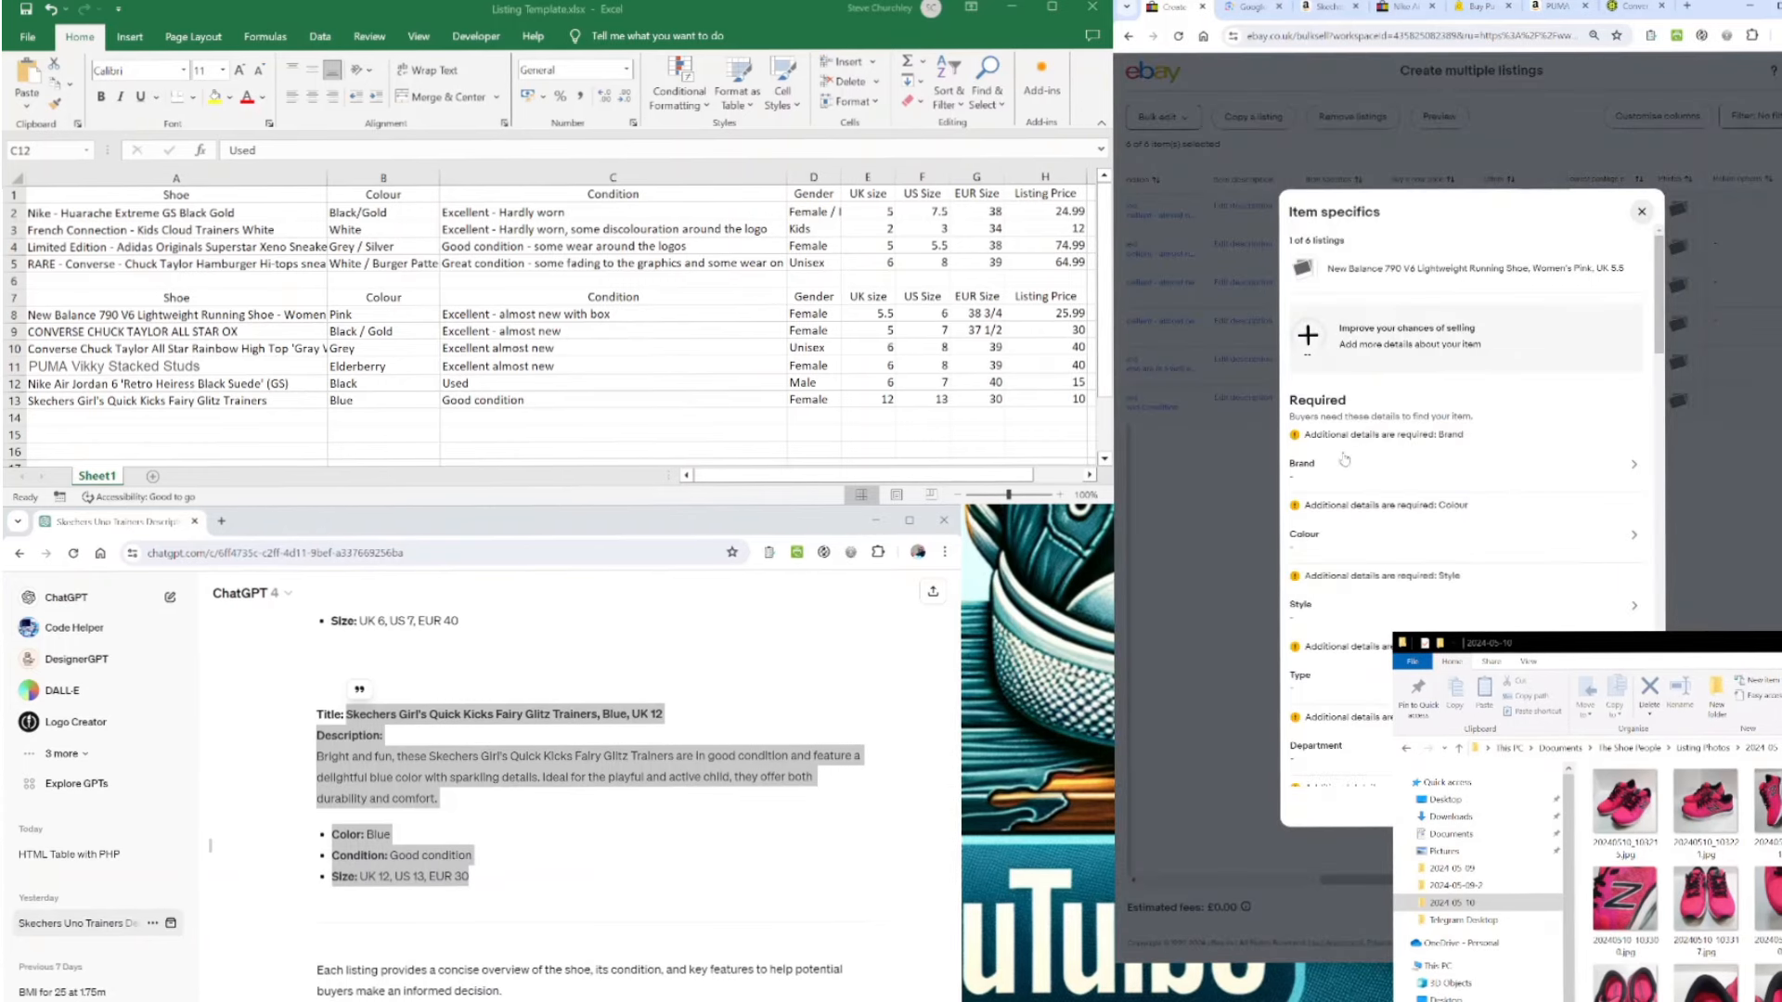
pyautogui.click(1345, 459)
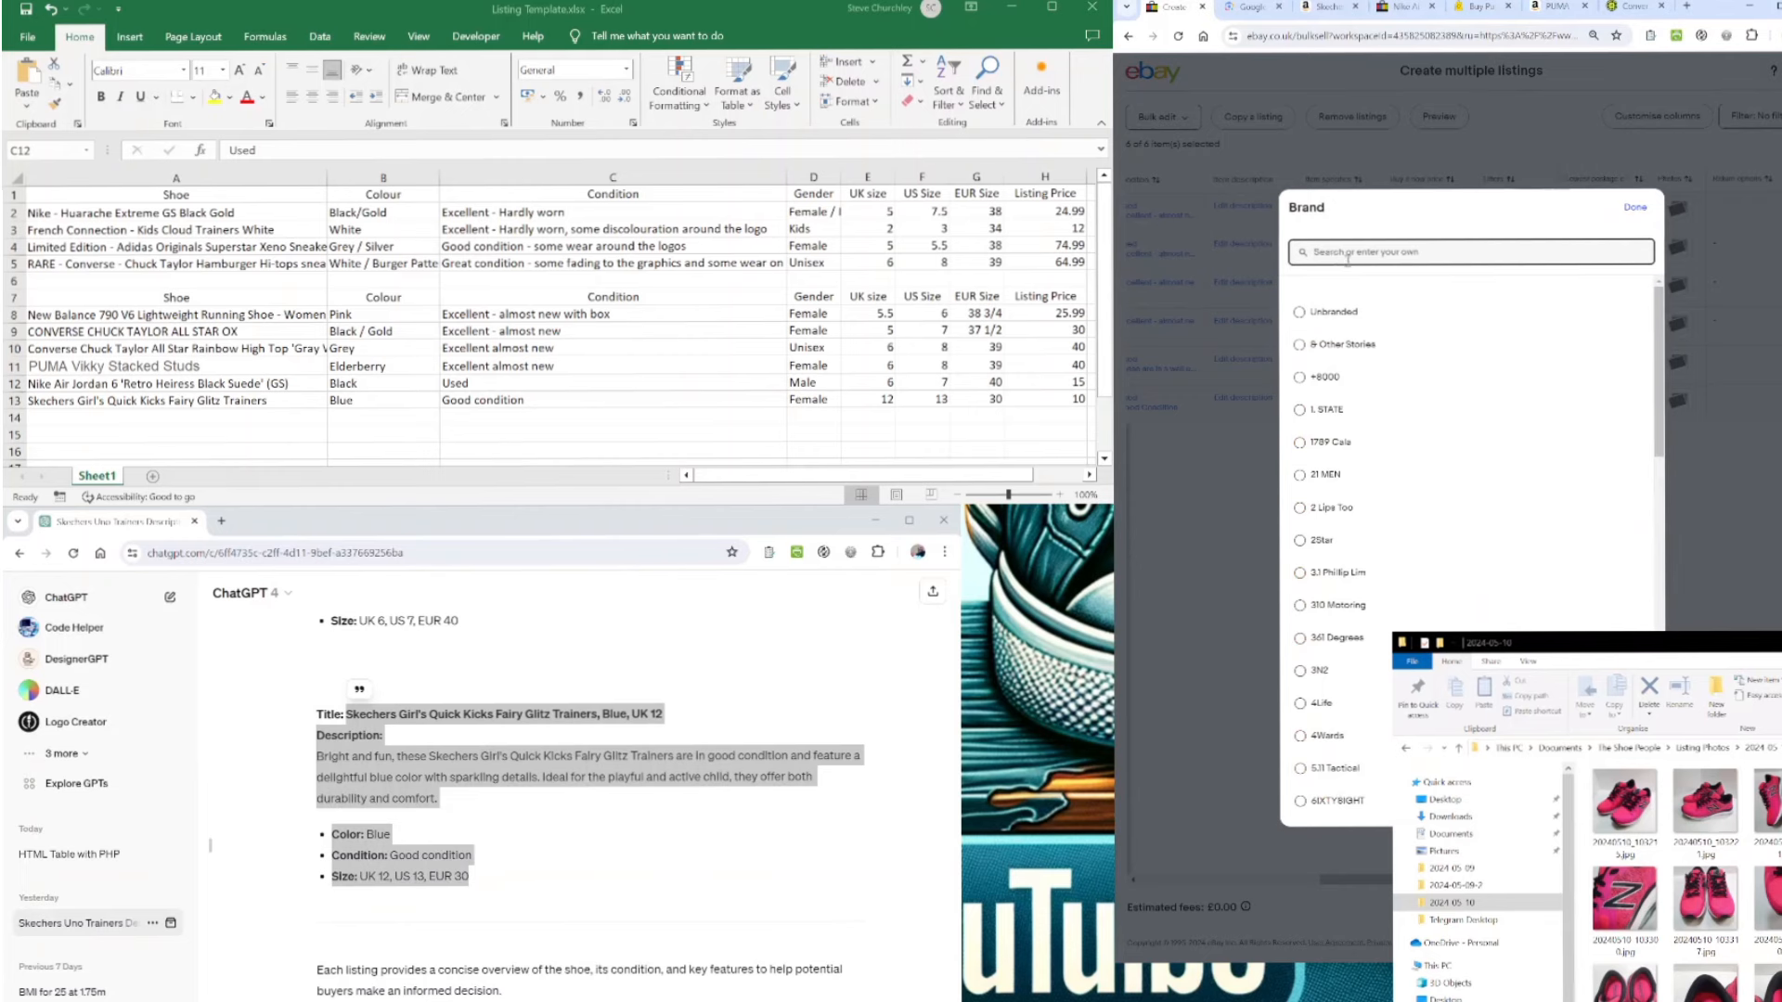
pyautogui.write('n=')
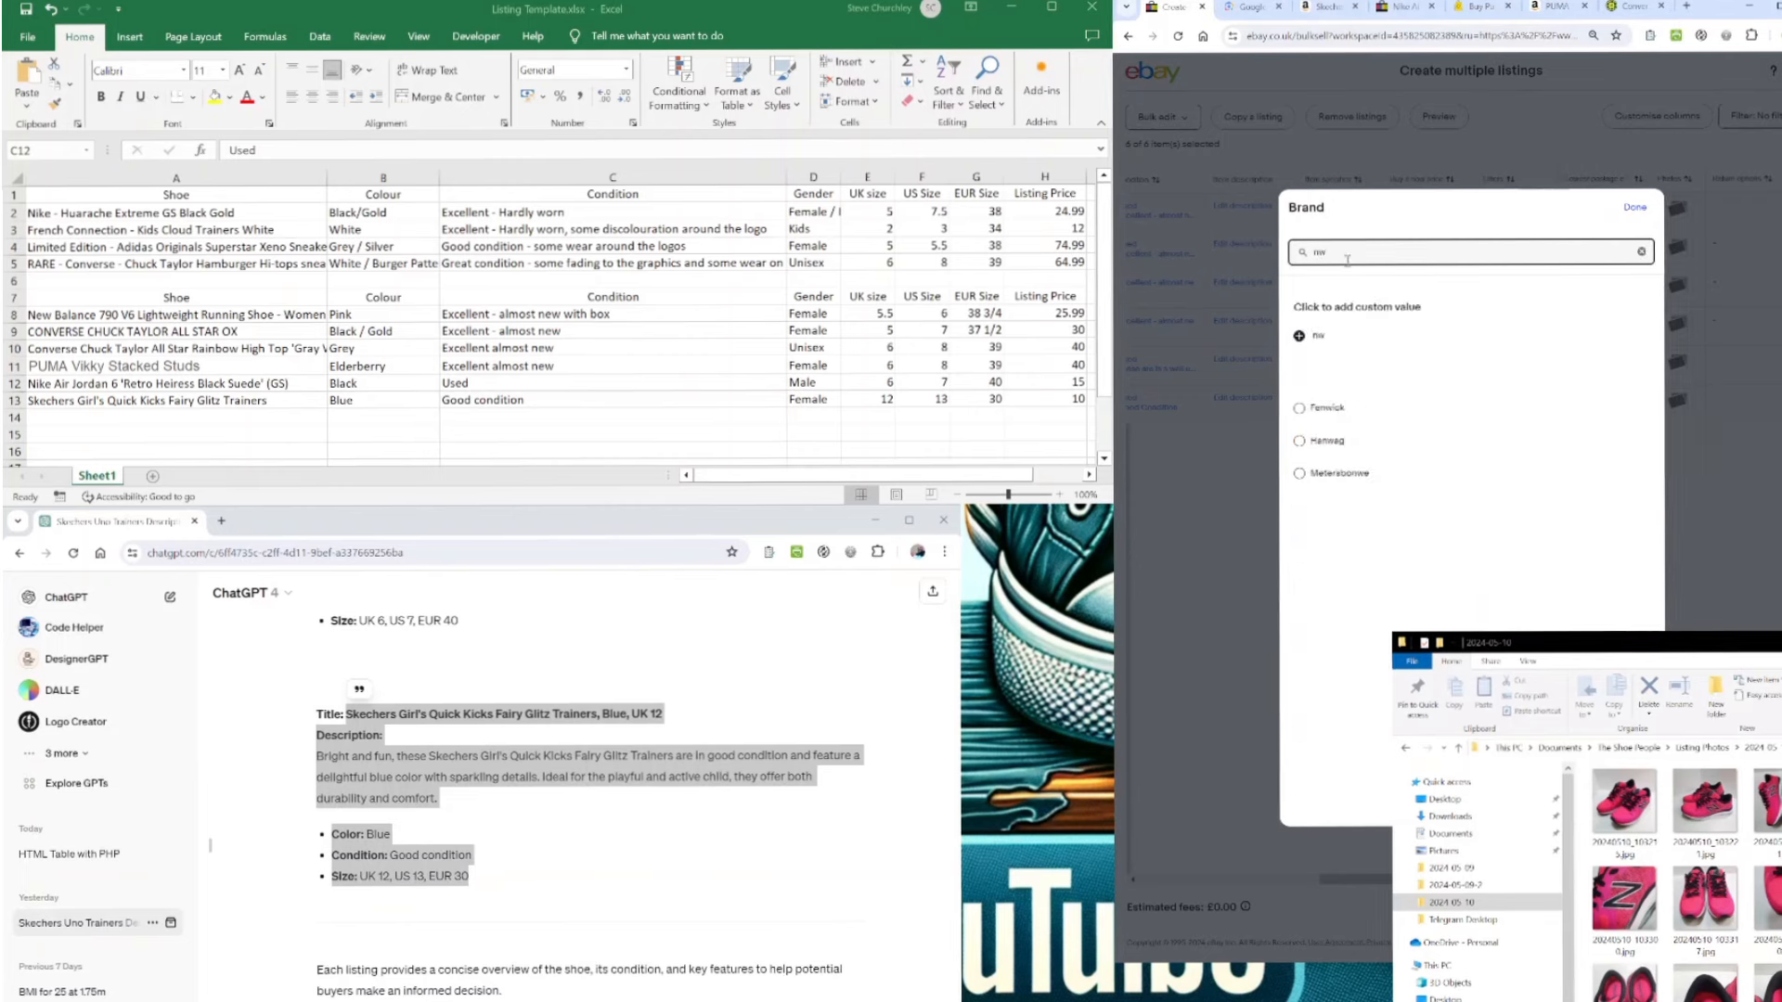
pyautogui.write('ew==')
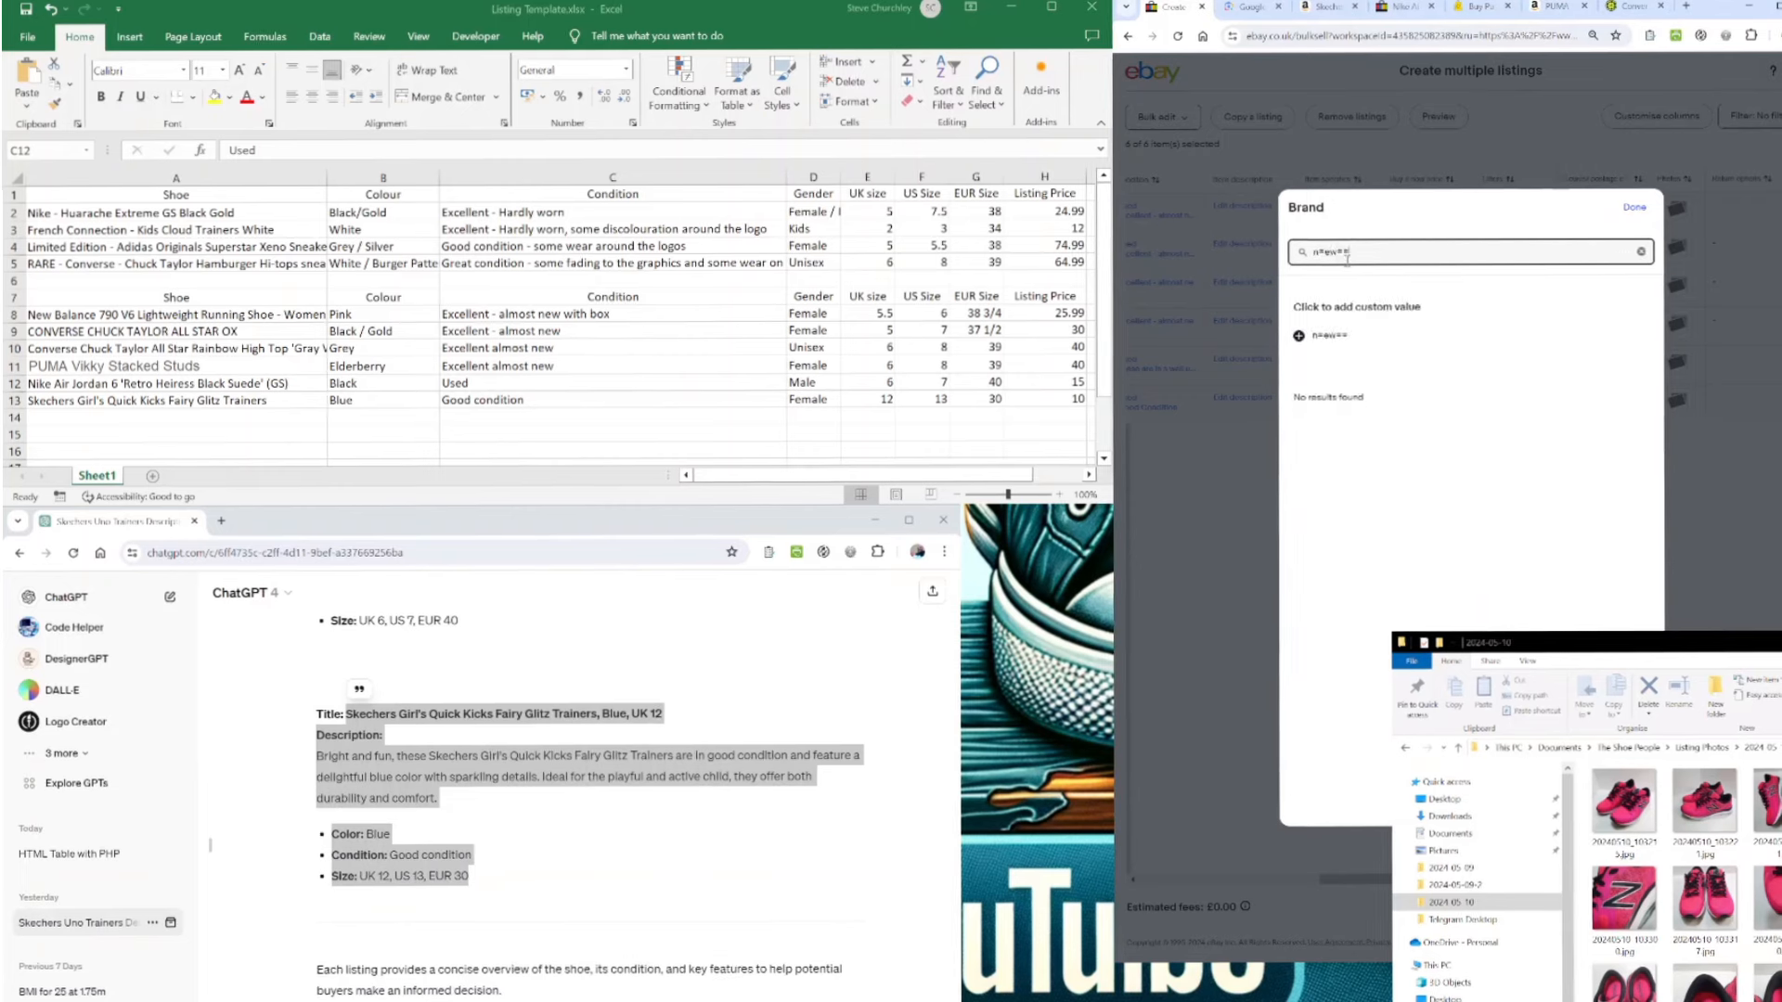
pyautogui.press('BackSpace')
pyautogui.press('BackSpace')
pyautogui.press('BackSpace')
pyautogui.press('BackSpace')
pyautogui.press('BackSpace')
pyautogui.write('ew')
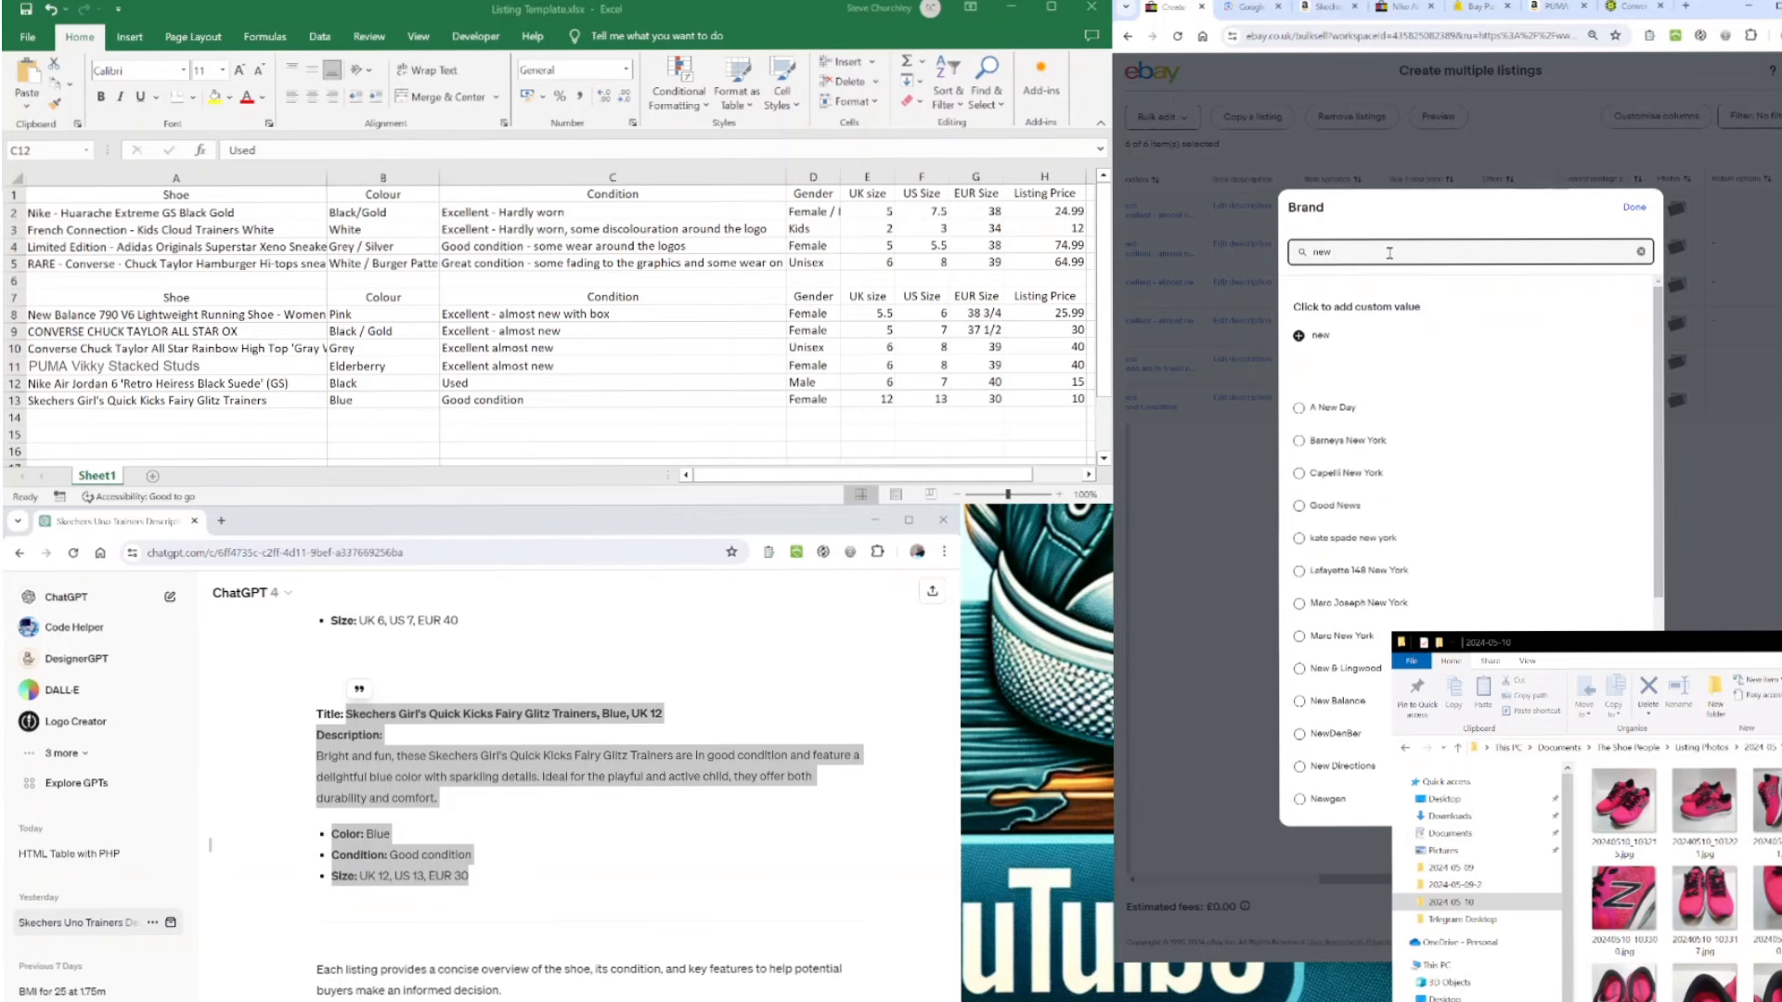
pyautogui.write(' b')
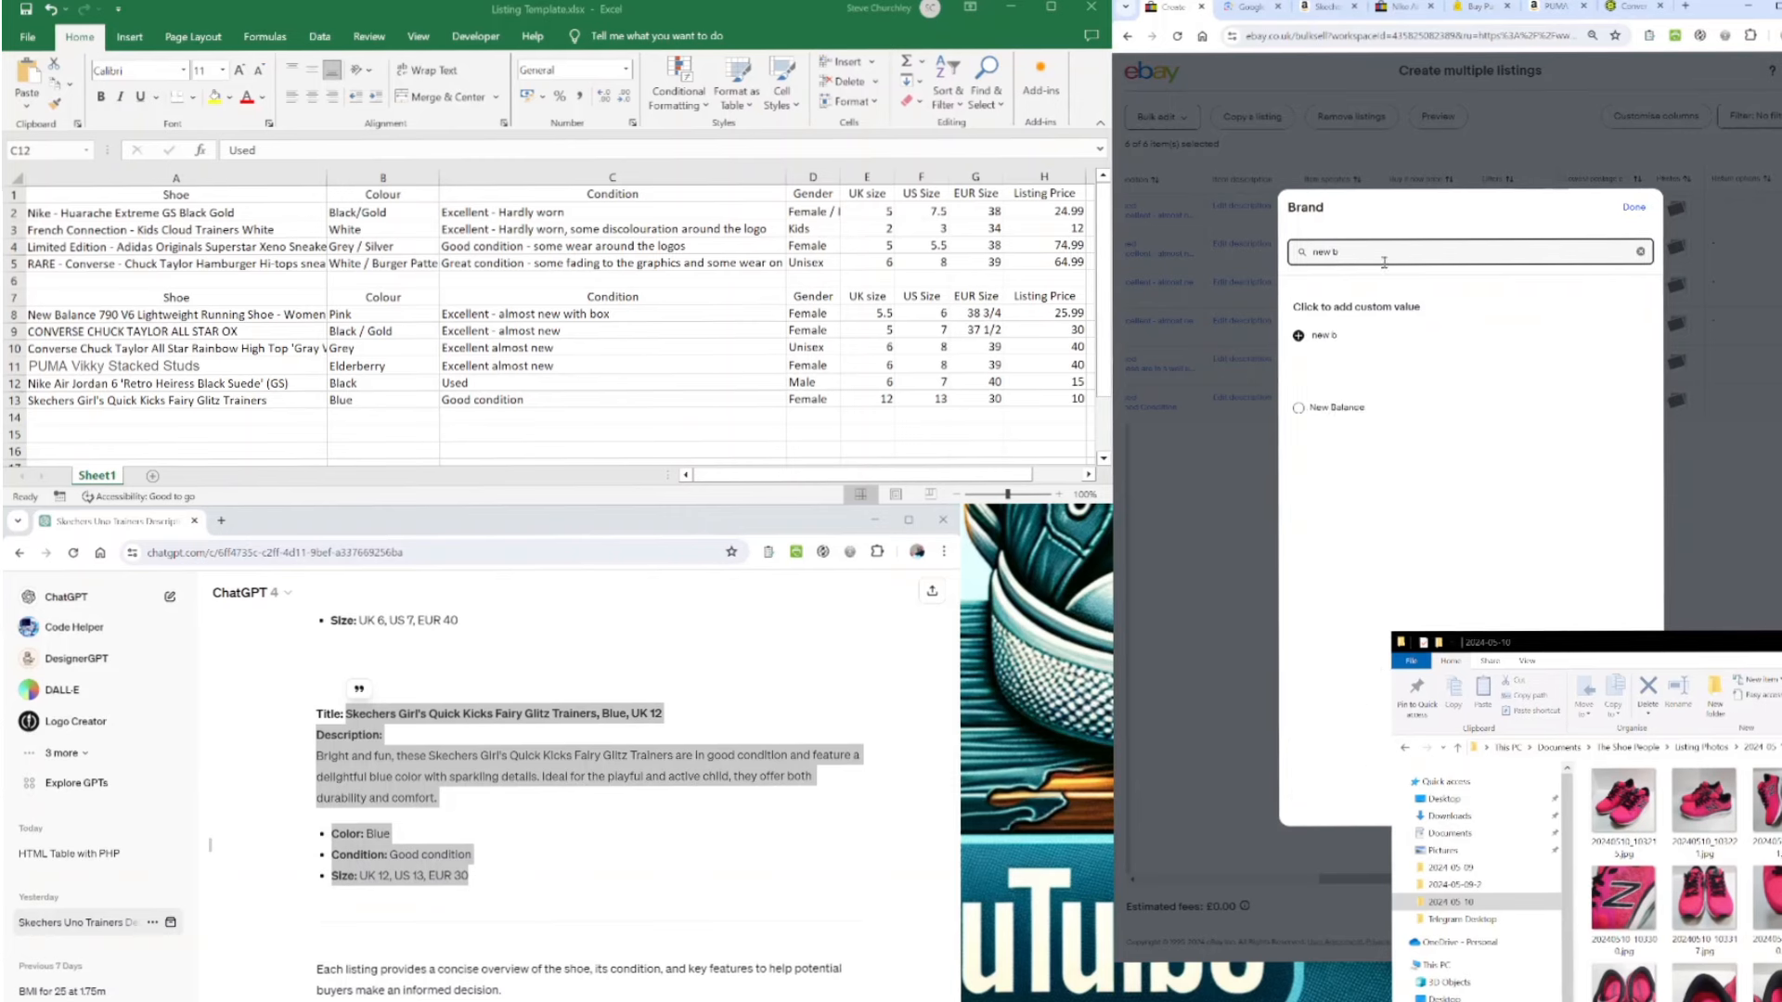
pyautogui.click(1290, 407)
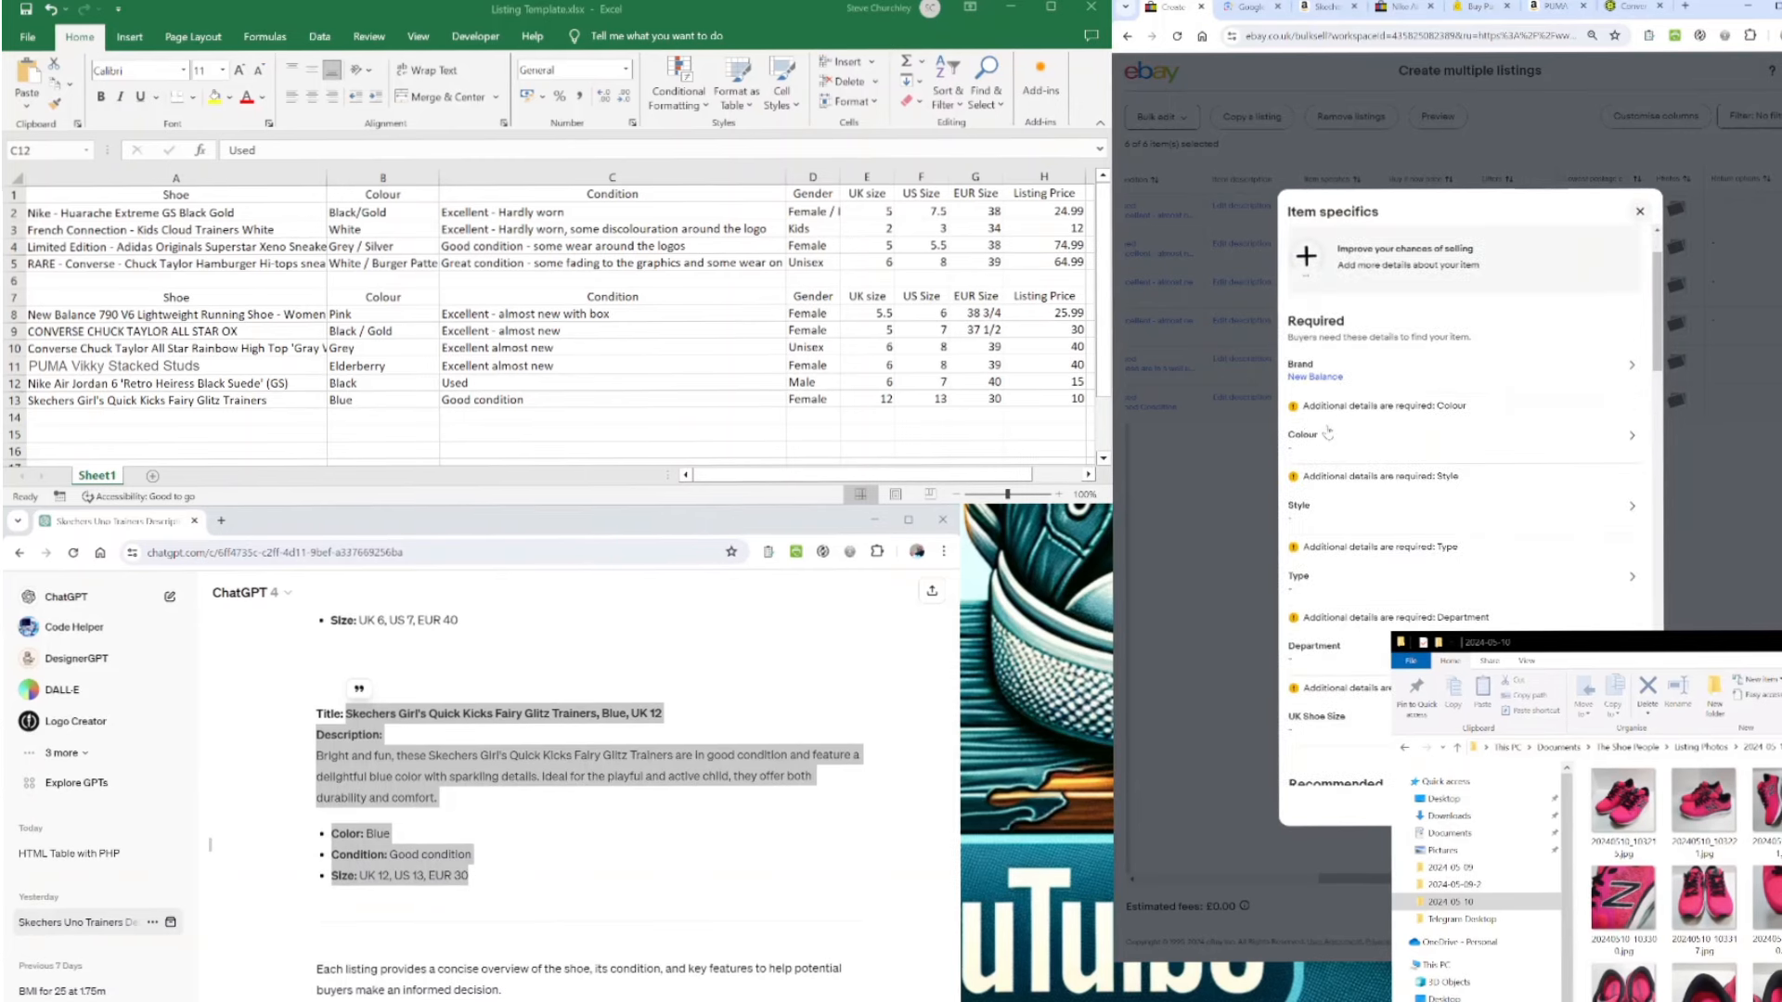
# - Set the New Balance listing's colour to Pink
pyautogui.click(1303, 435)
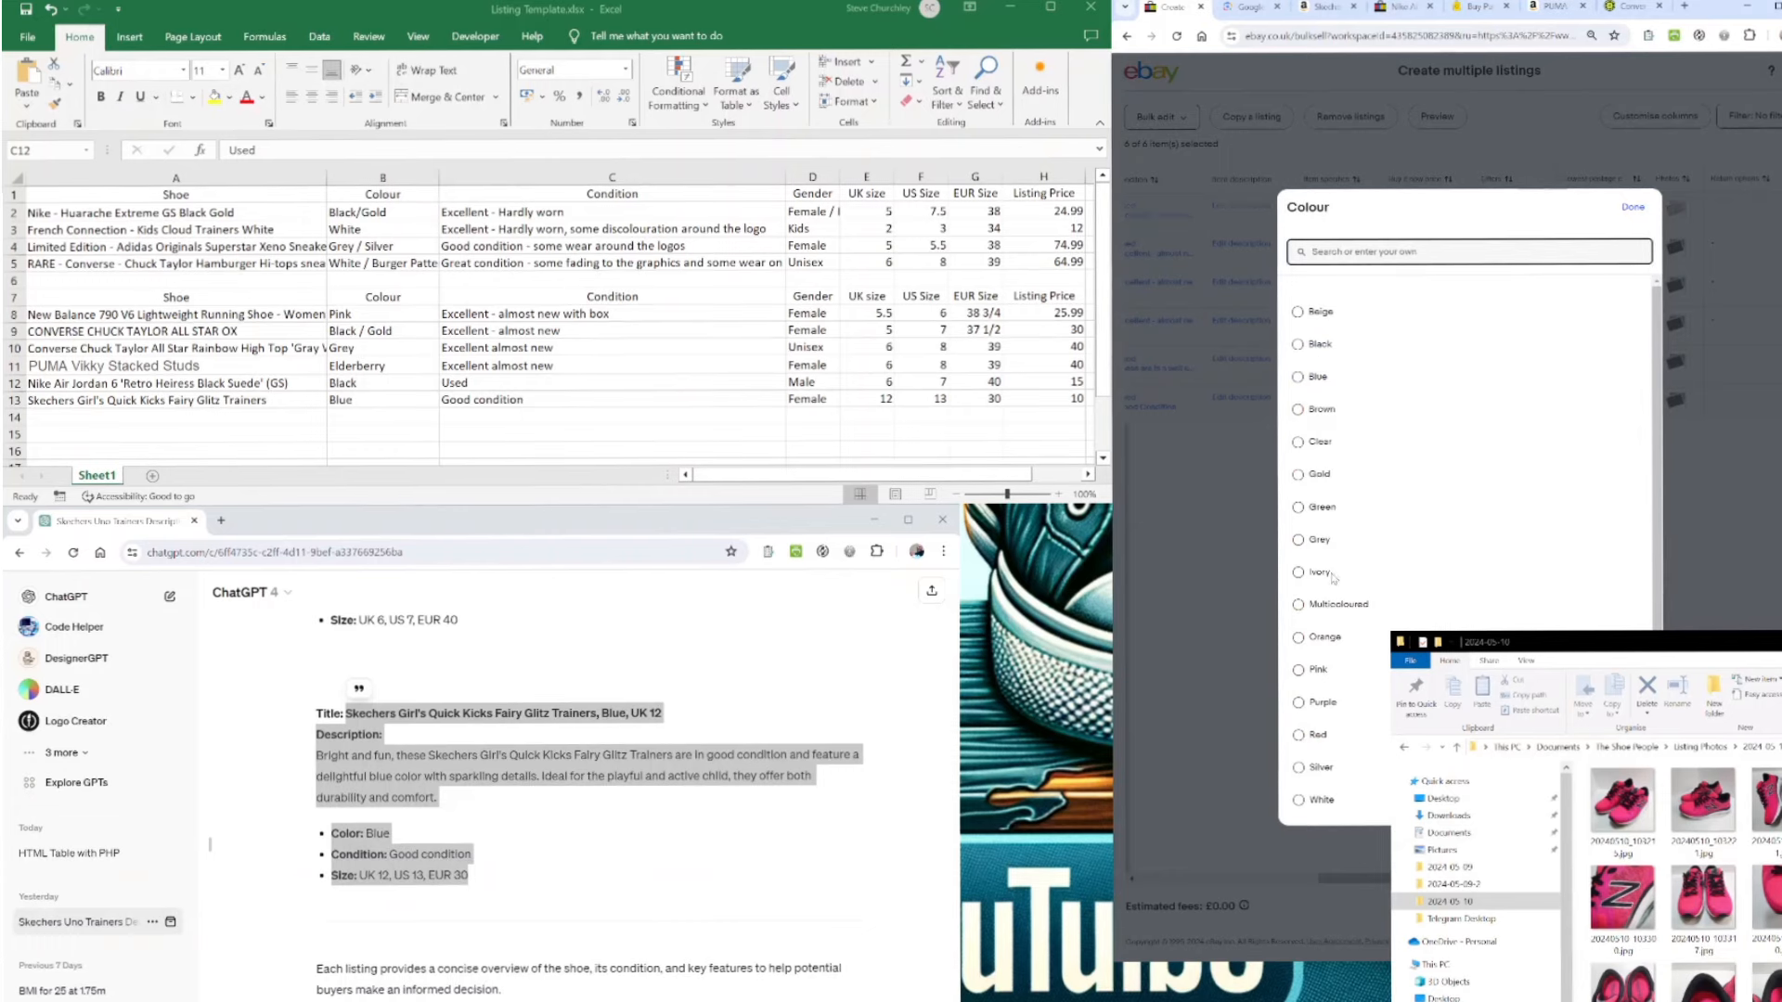
pyautogui.scroll(-1, 1332, 584)
pyautogui.click(1304, 637)
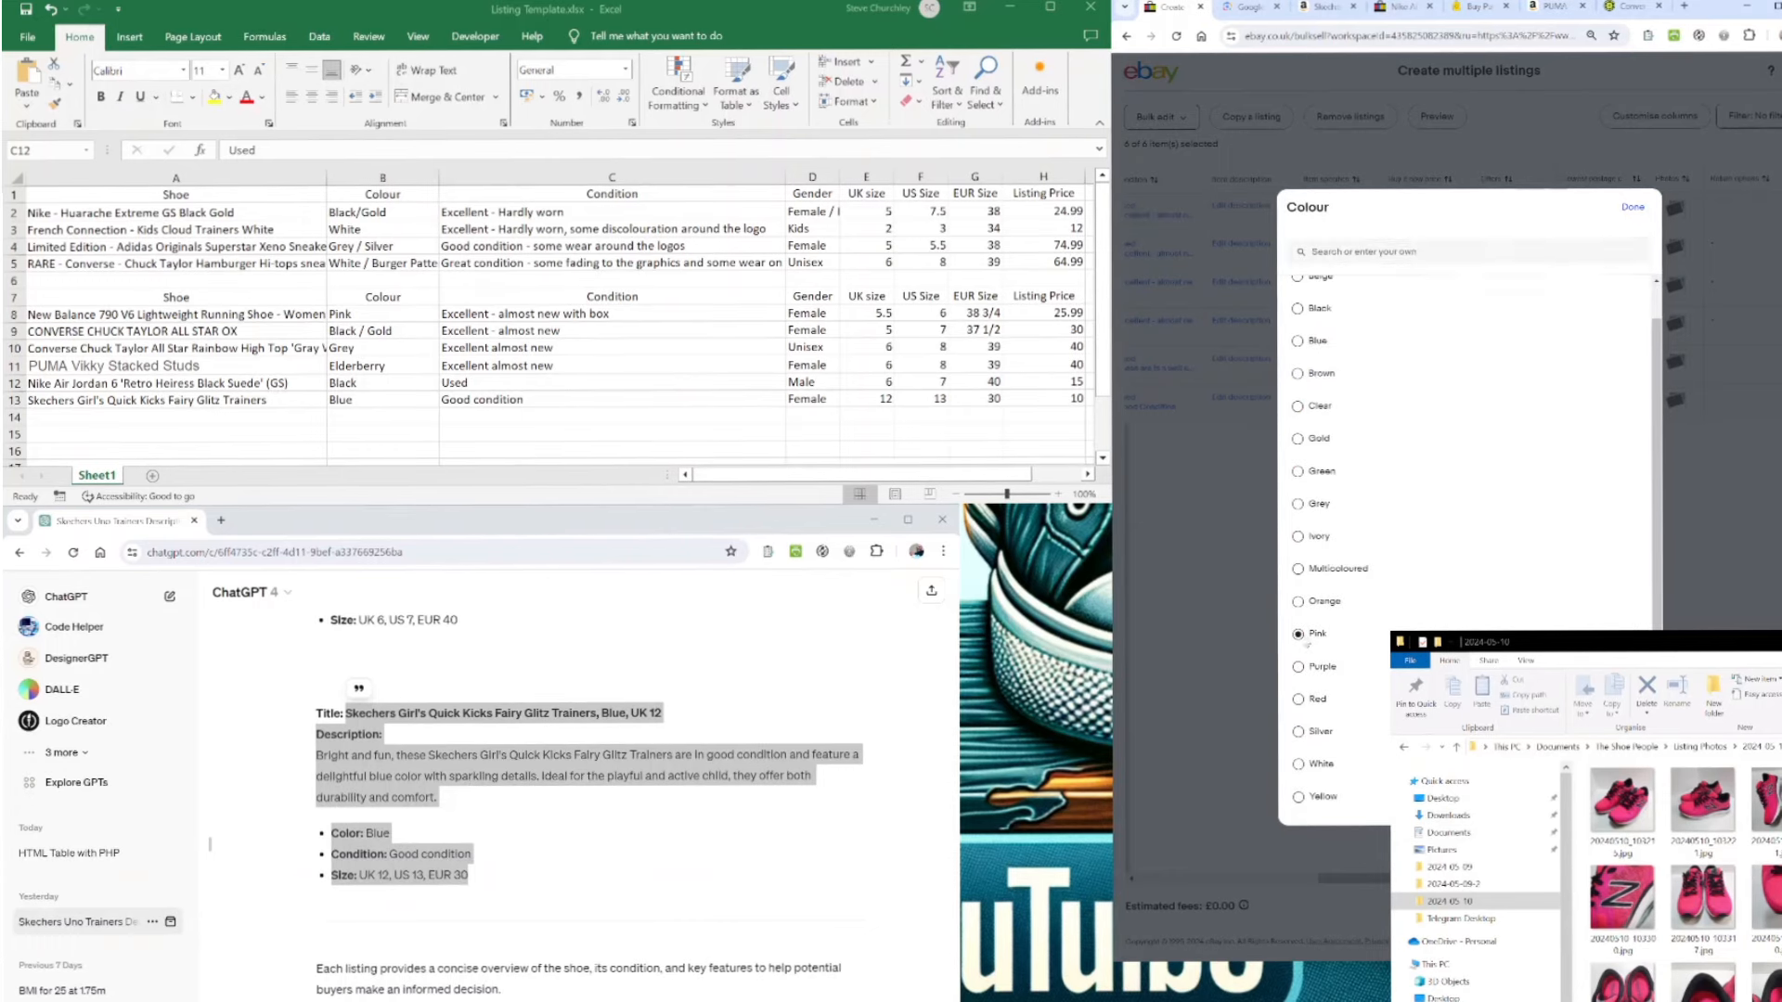
# - Set the New Balance listing's style to Sneaker and its type to Trainer
pyautogui.click(1320, 473)
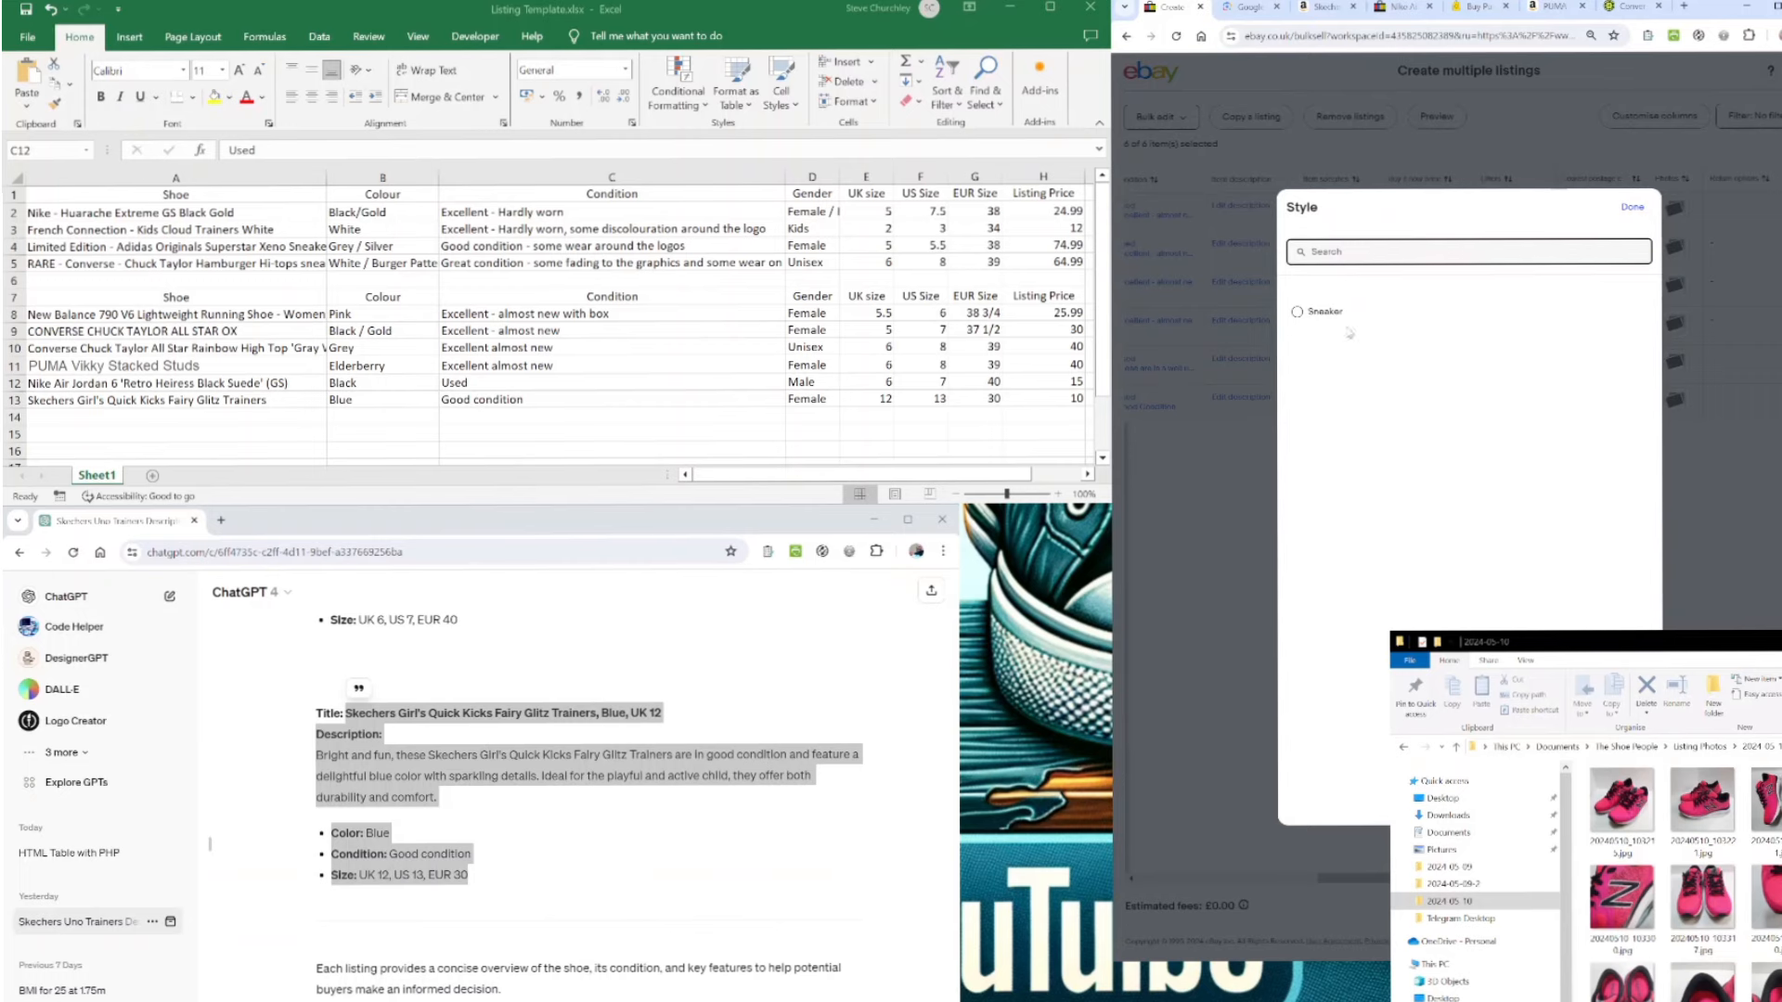
pyautogui.click(1316, 315)
pyautogui.click(1322, 518)
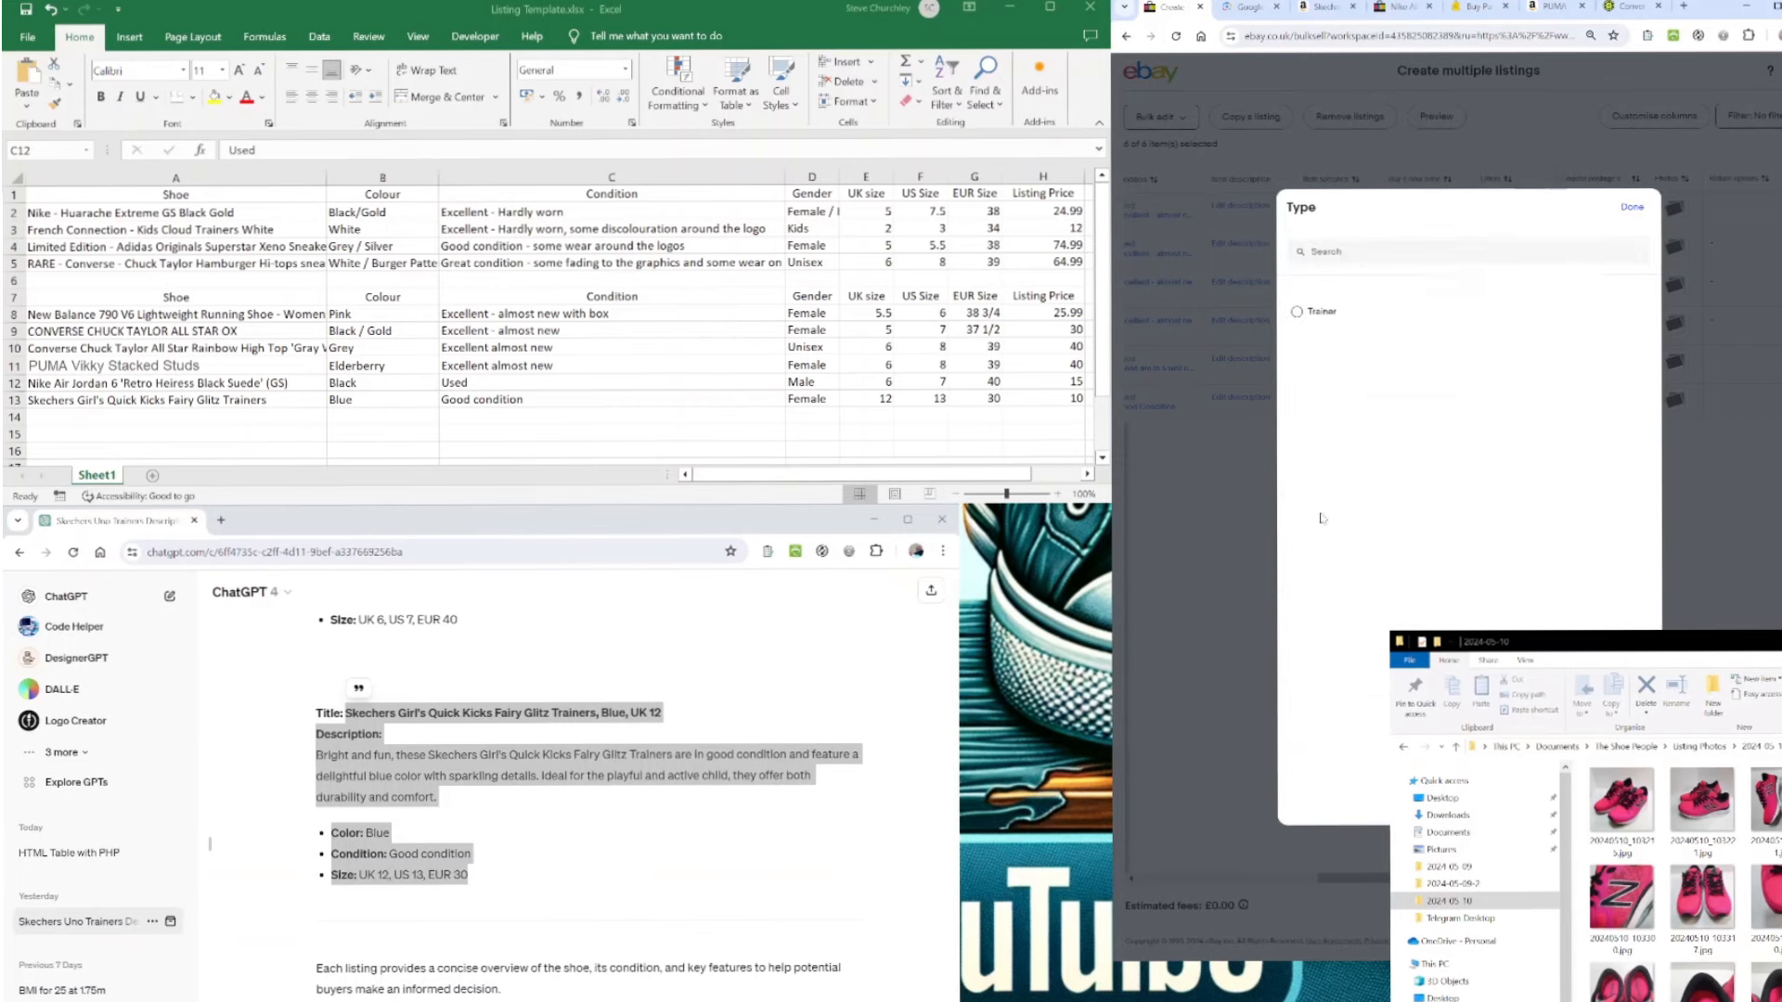
pyautogui.click(1297, 312)
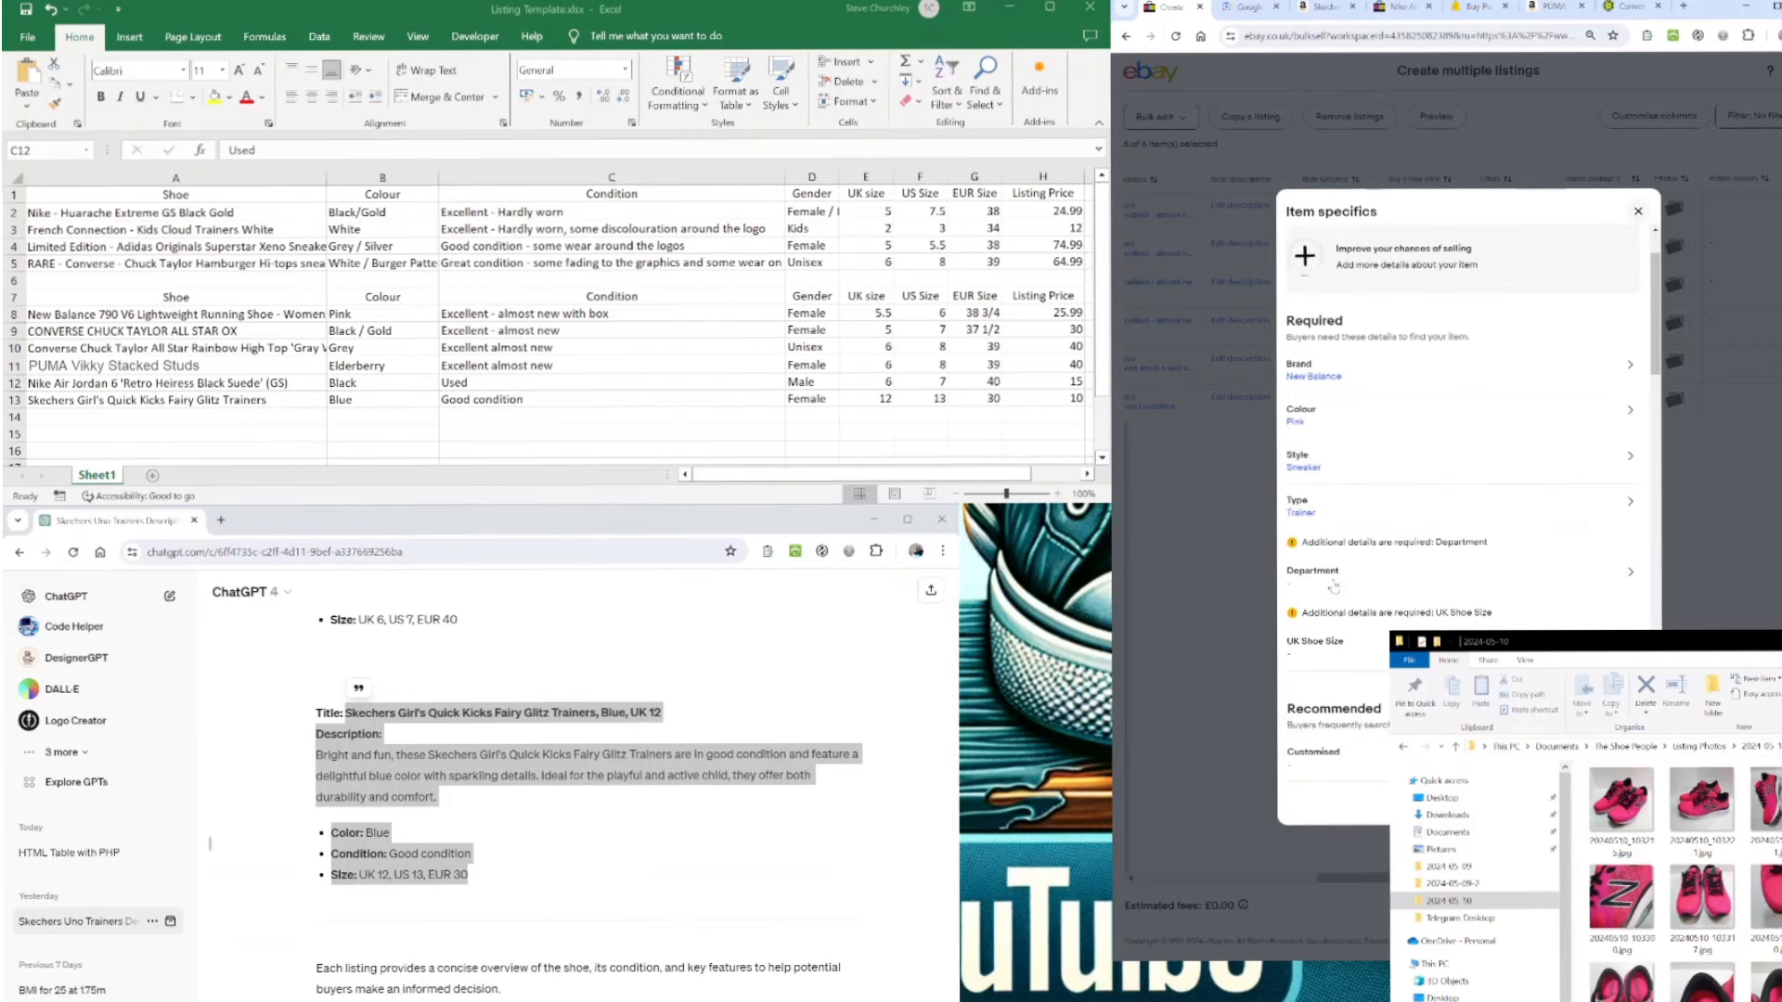
# - Set the New Balance listing's department to Women and its UK shoe size to 5.5
pyautogui.click(1333, 584)
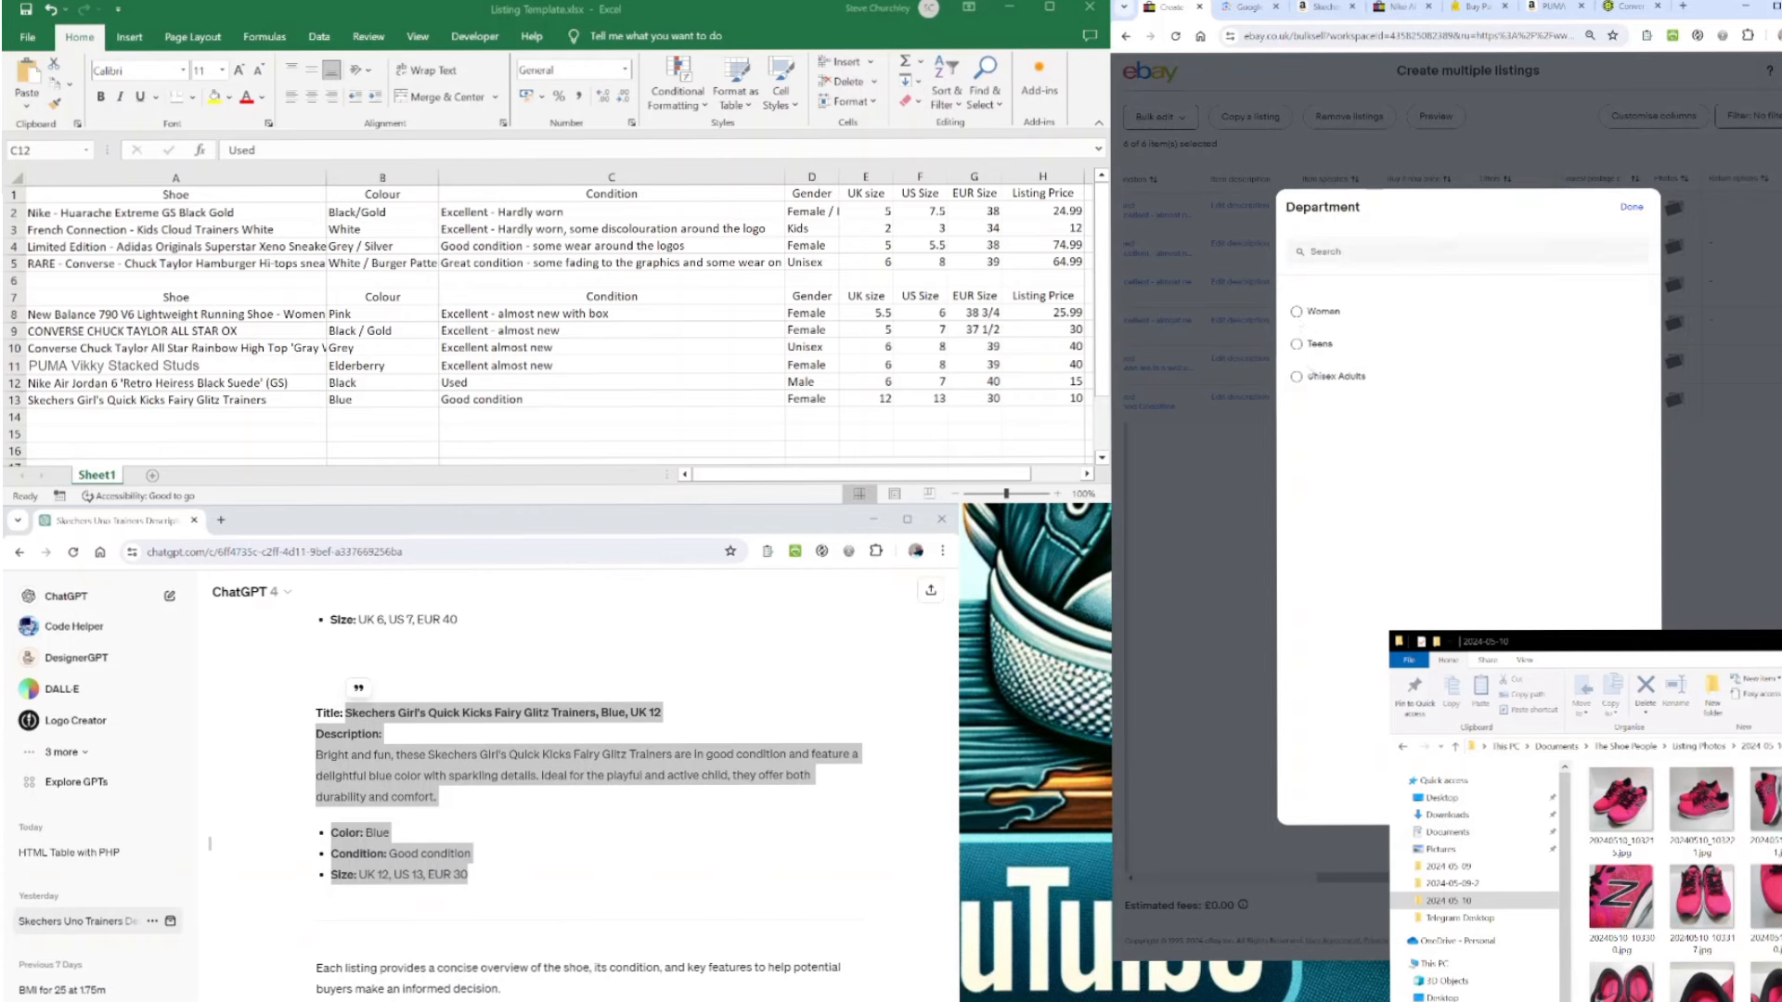
pyautogui.click(1296, 311)
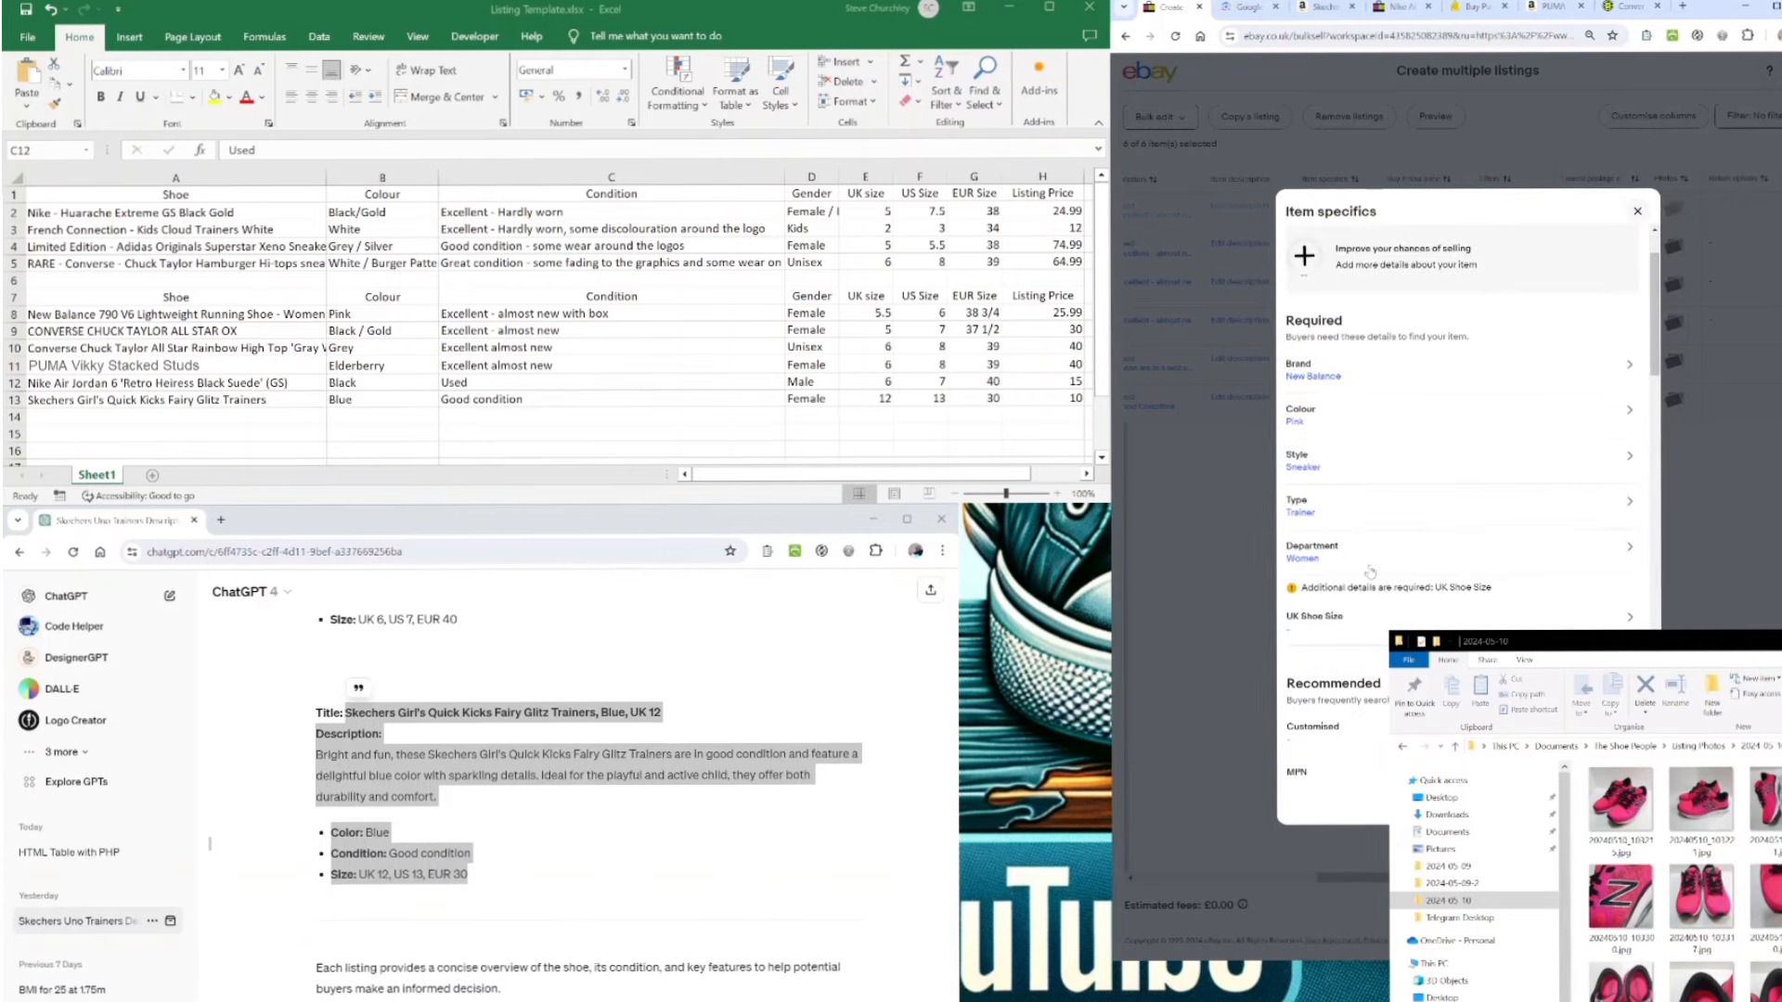
pyautogui.click(1340, 612)
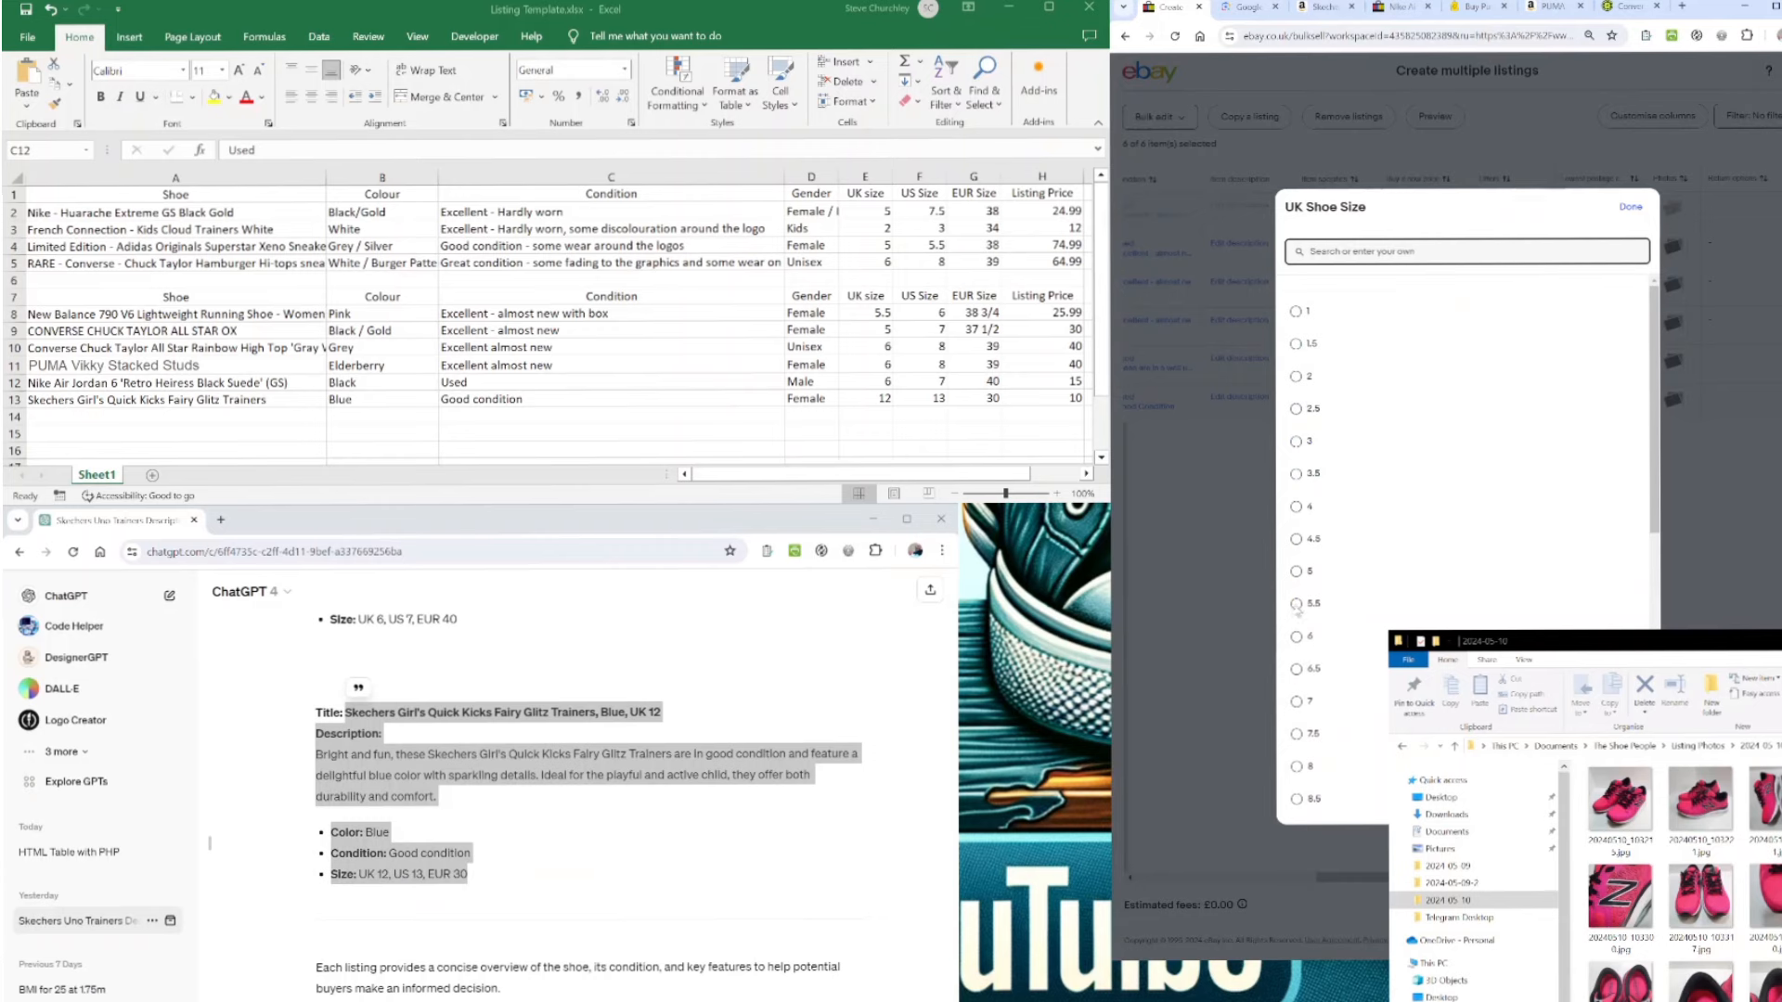
pyautogui.click(1297, 604)
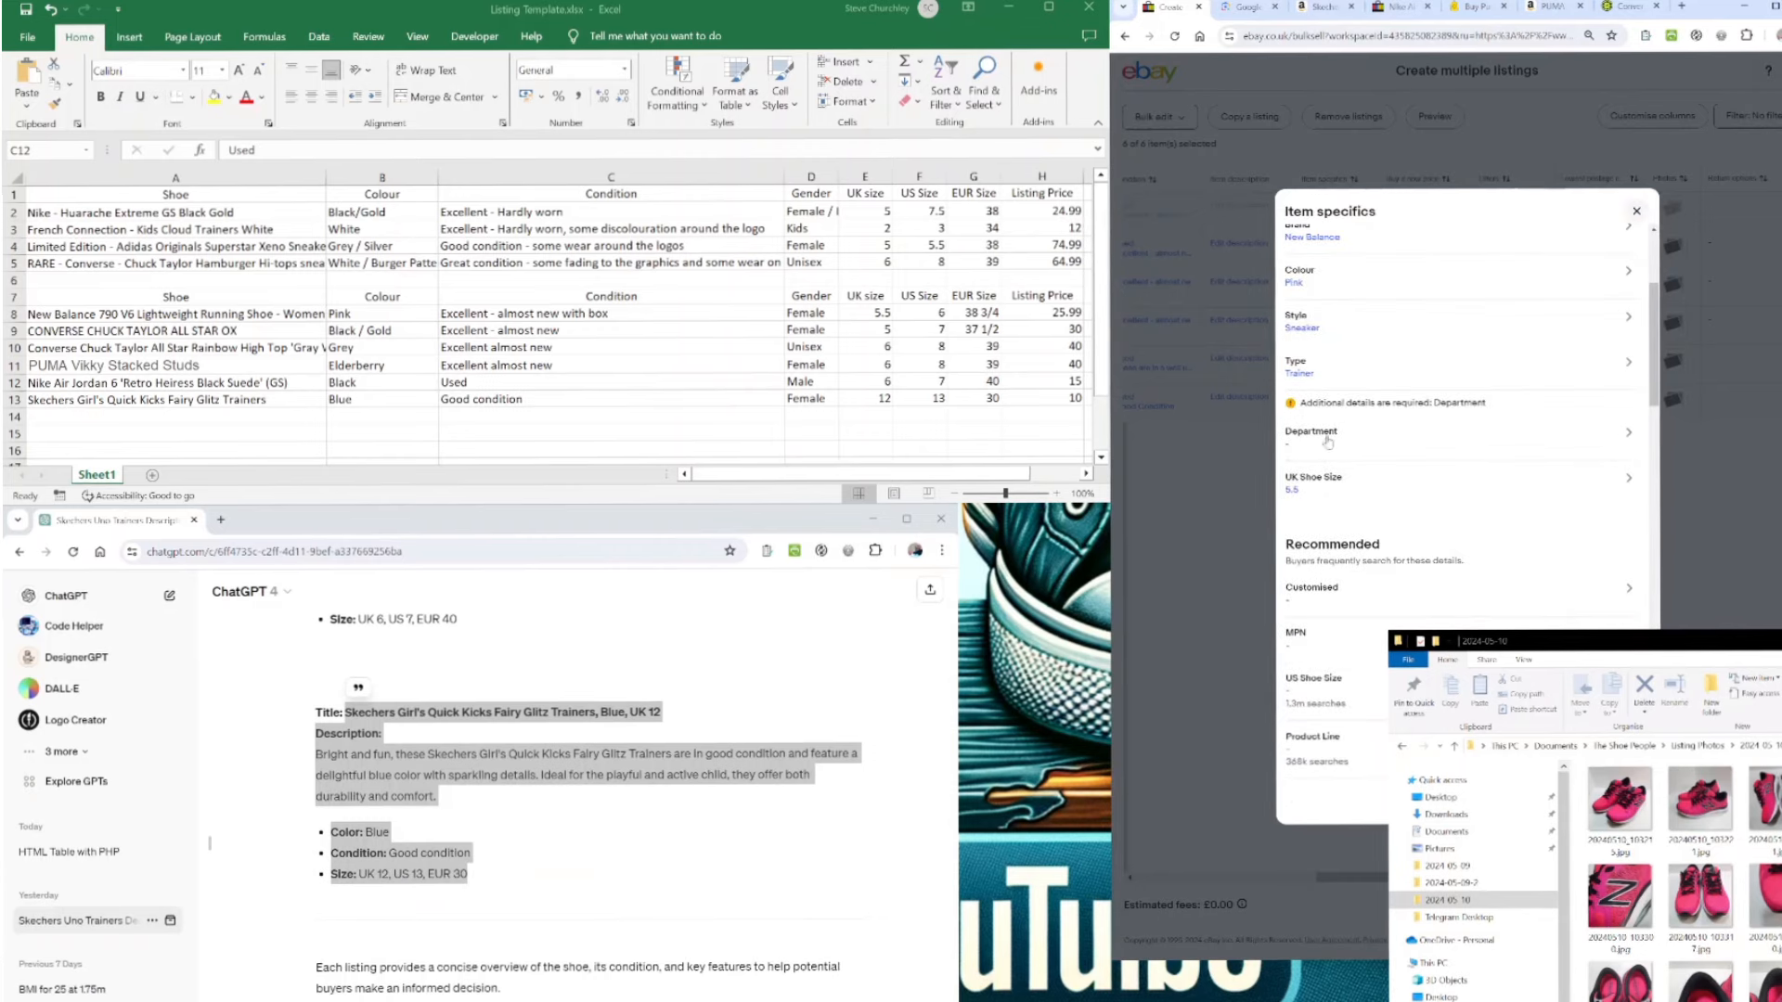
pyautogui.click(1327, 436)
pyautogui.click(1308, 436)
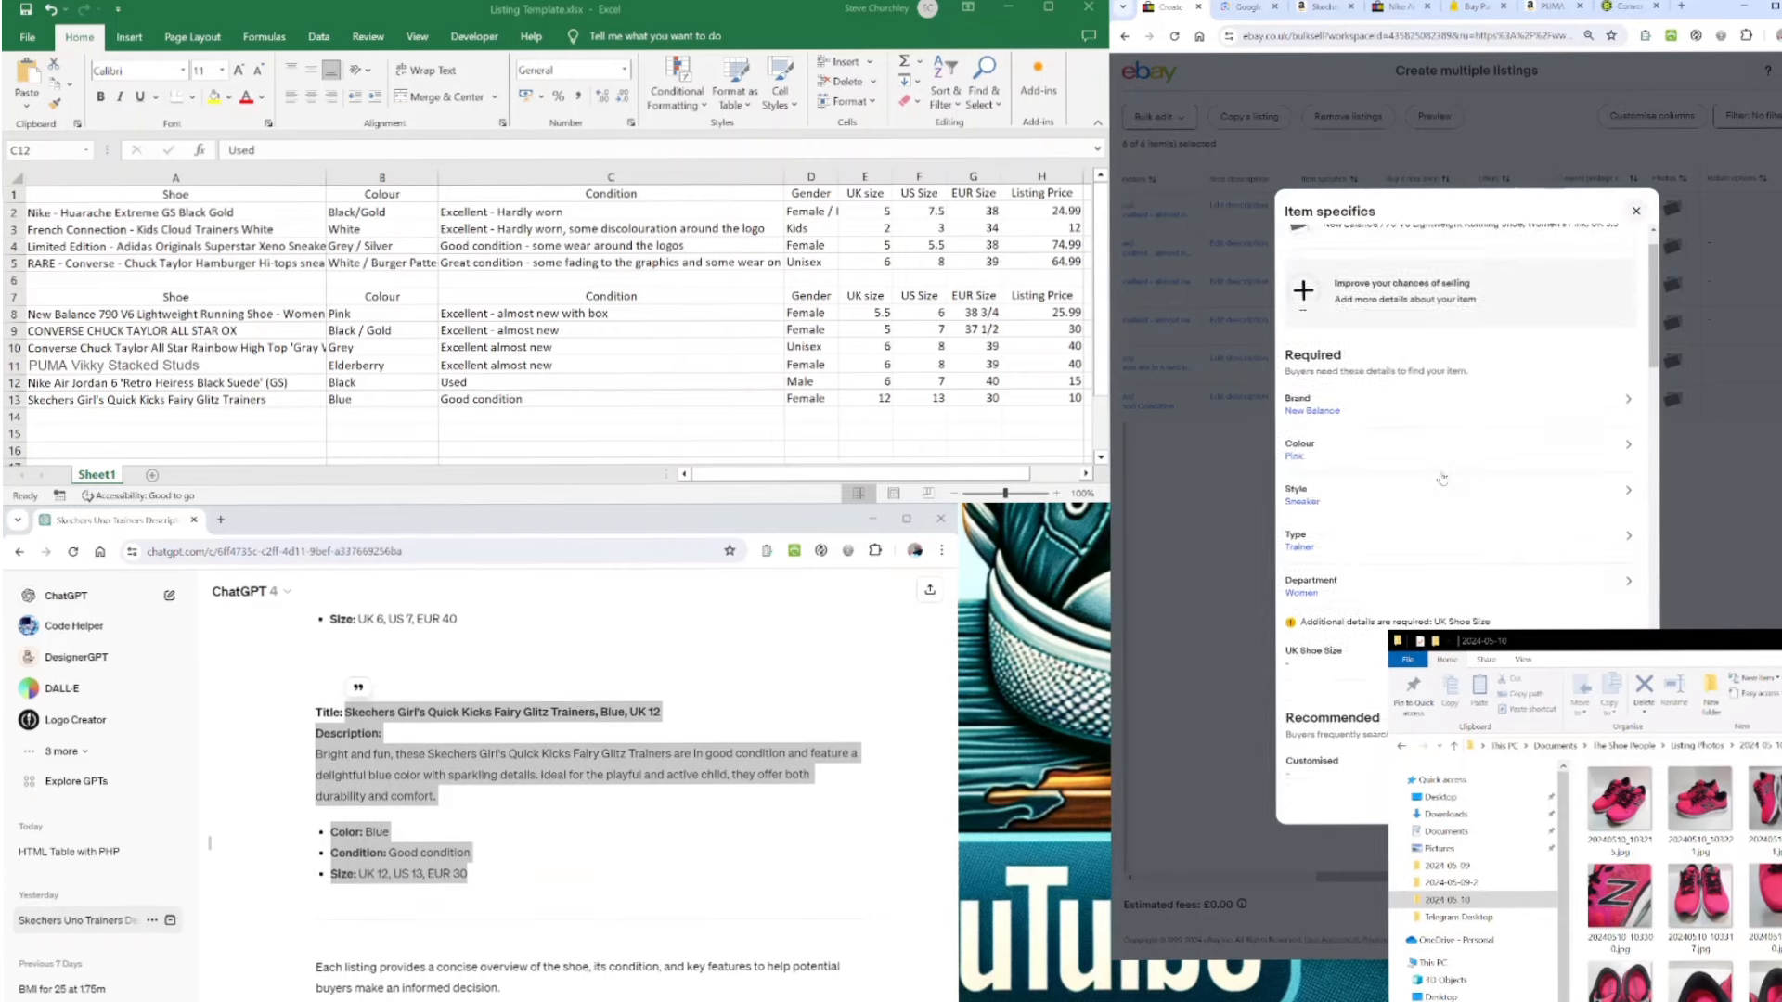
pyautogui.click(1335, 614)
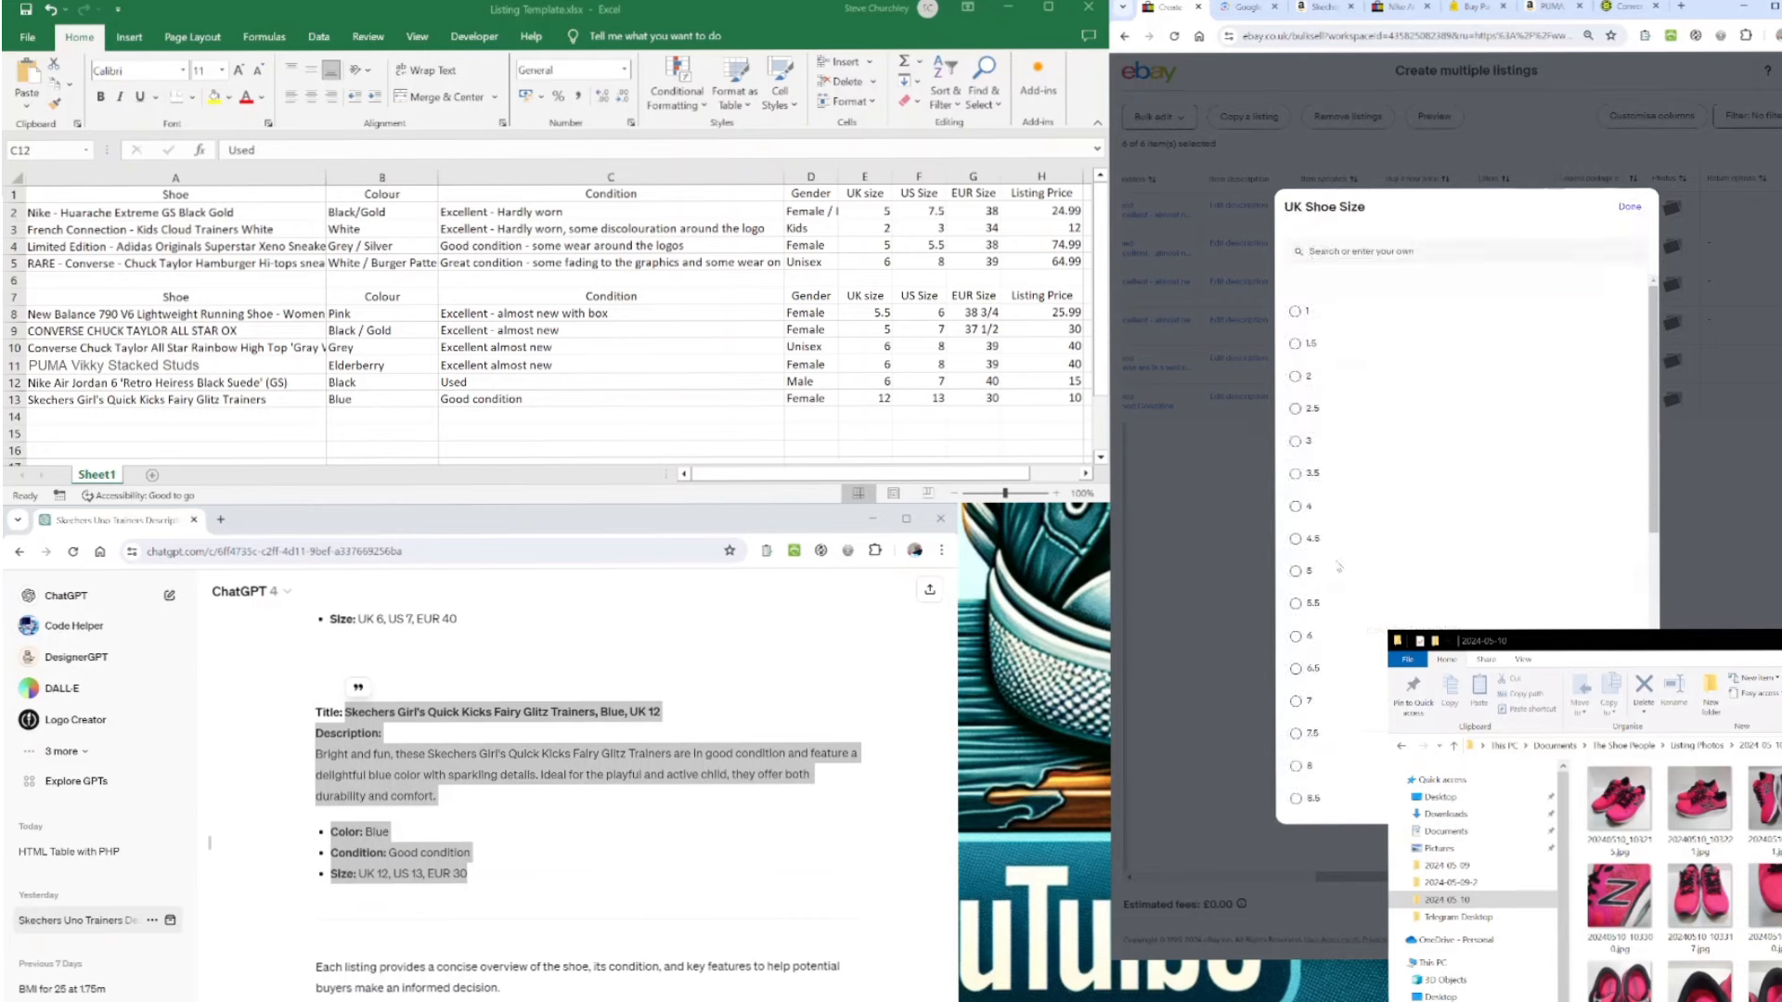
pyautogui.click(1296, 603)
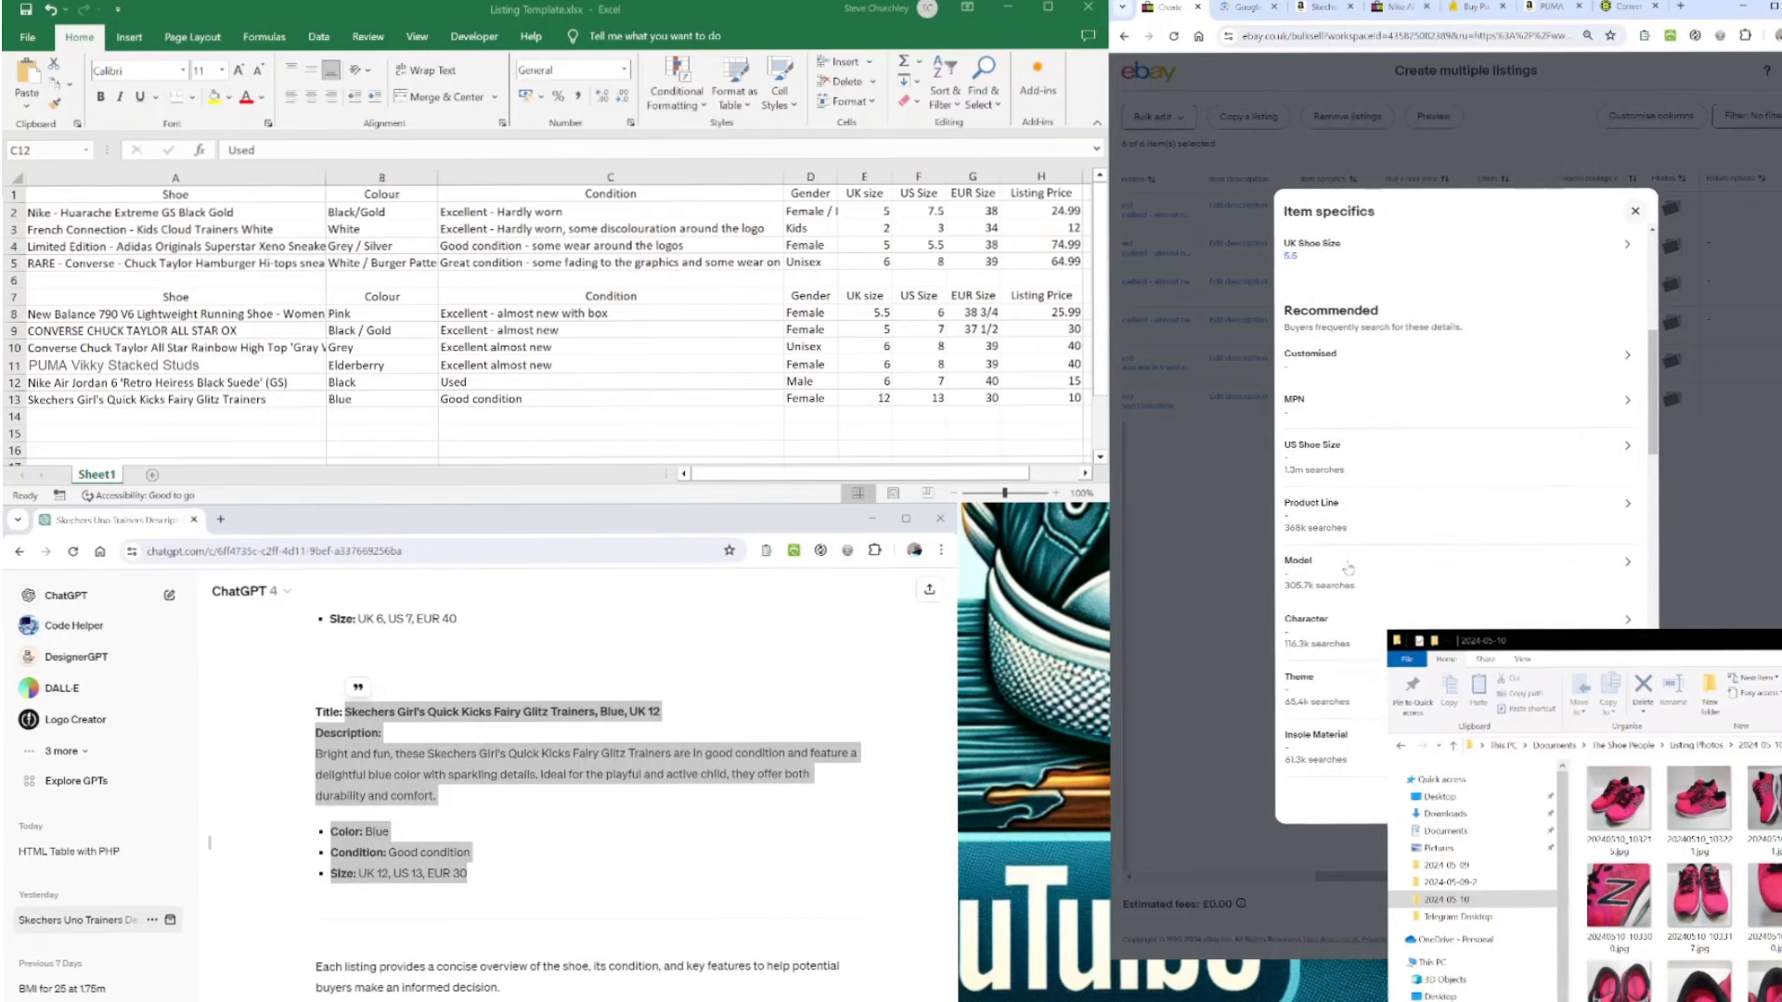
# - Set the recommended US shoe size to 6 and the EU shoe size to 38 2/3 for the New Balance listing
pyautogui.click(1350, 561)
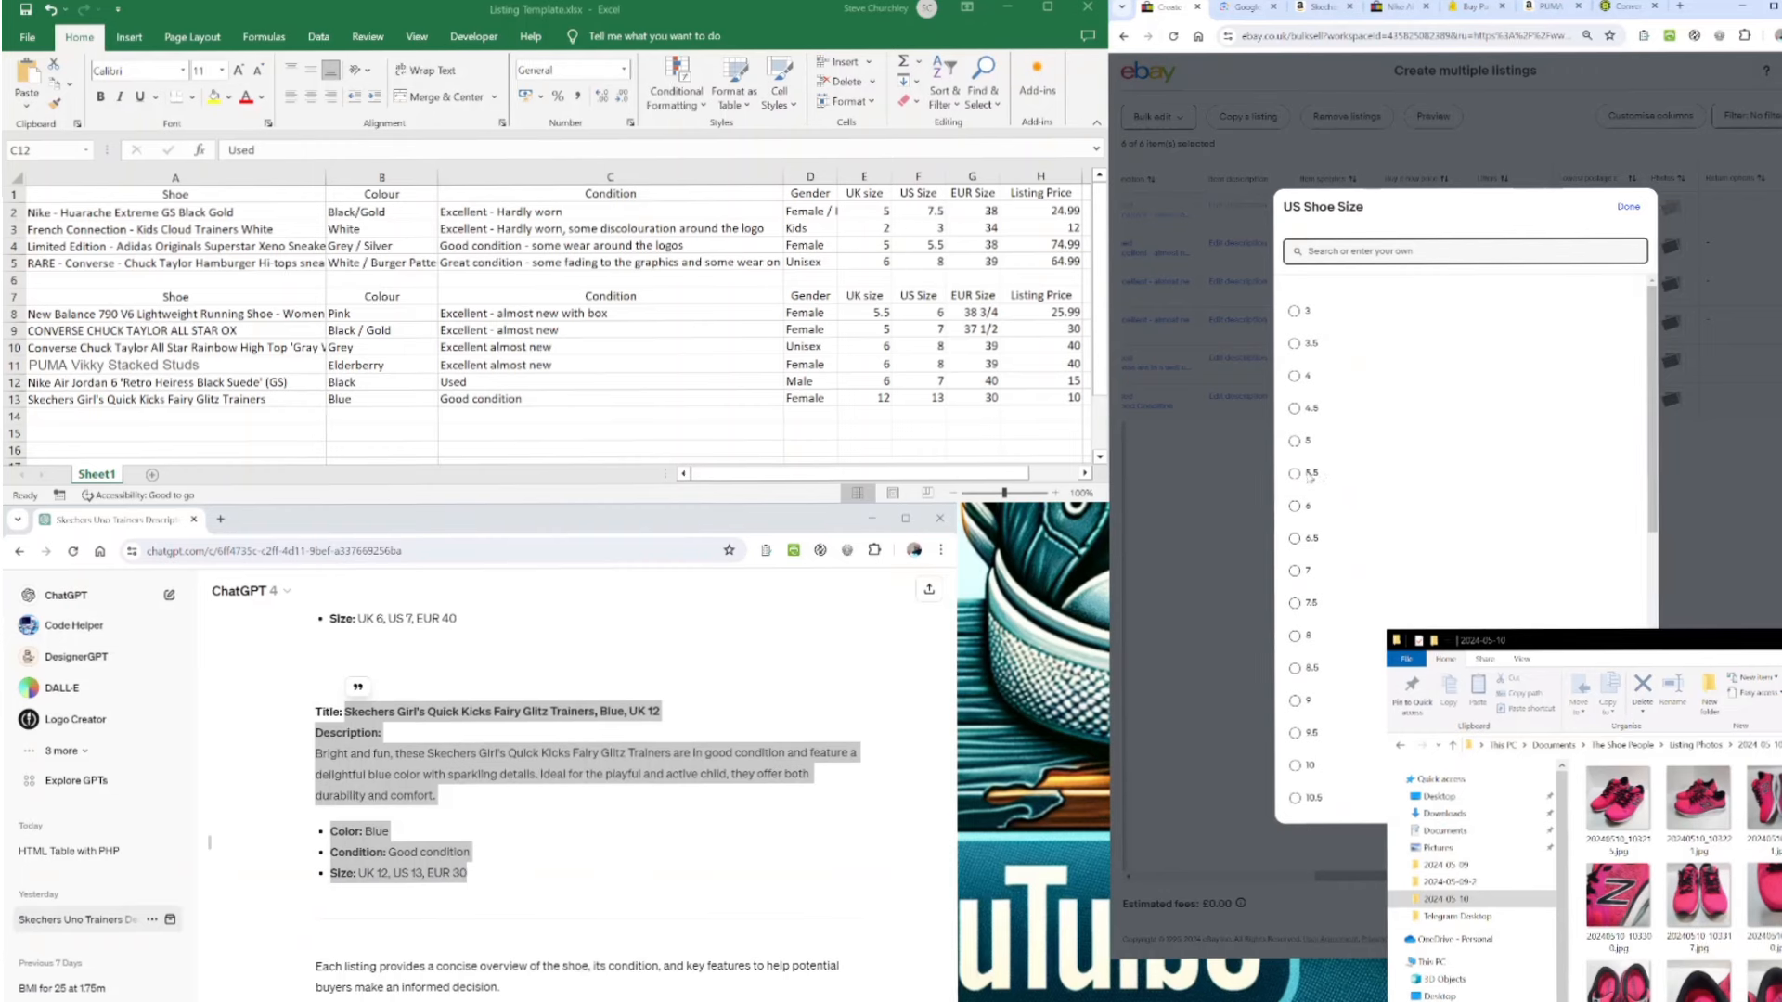
pyautogui.click(1295, 508)
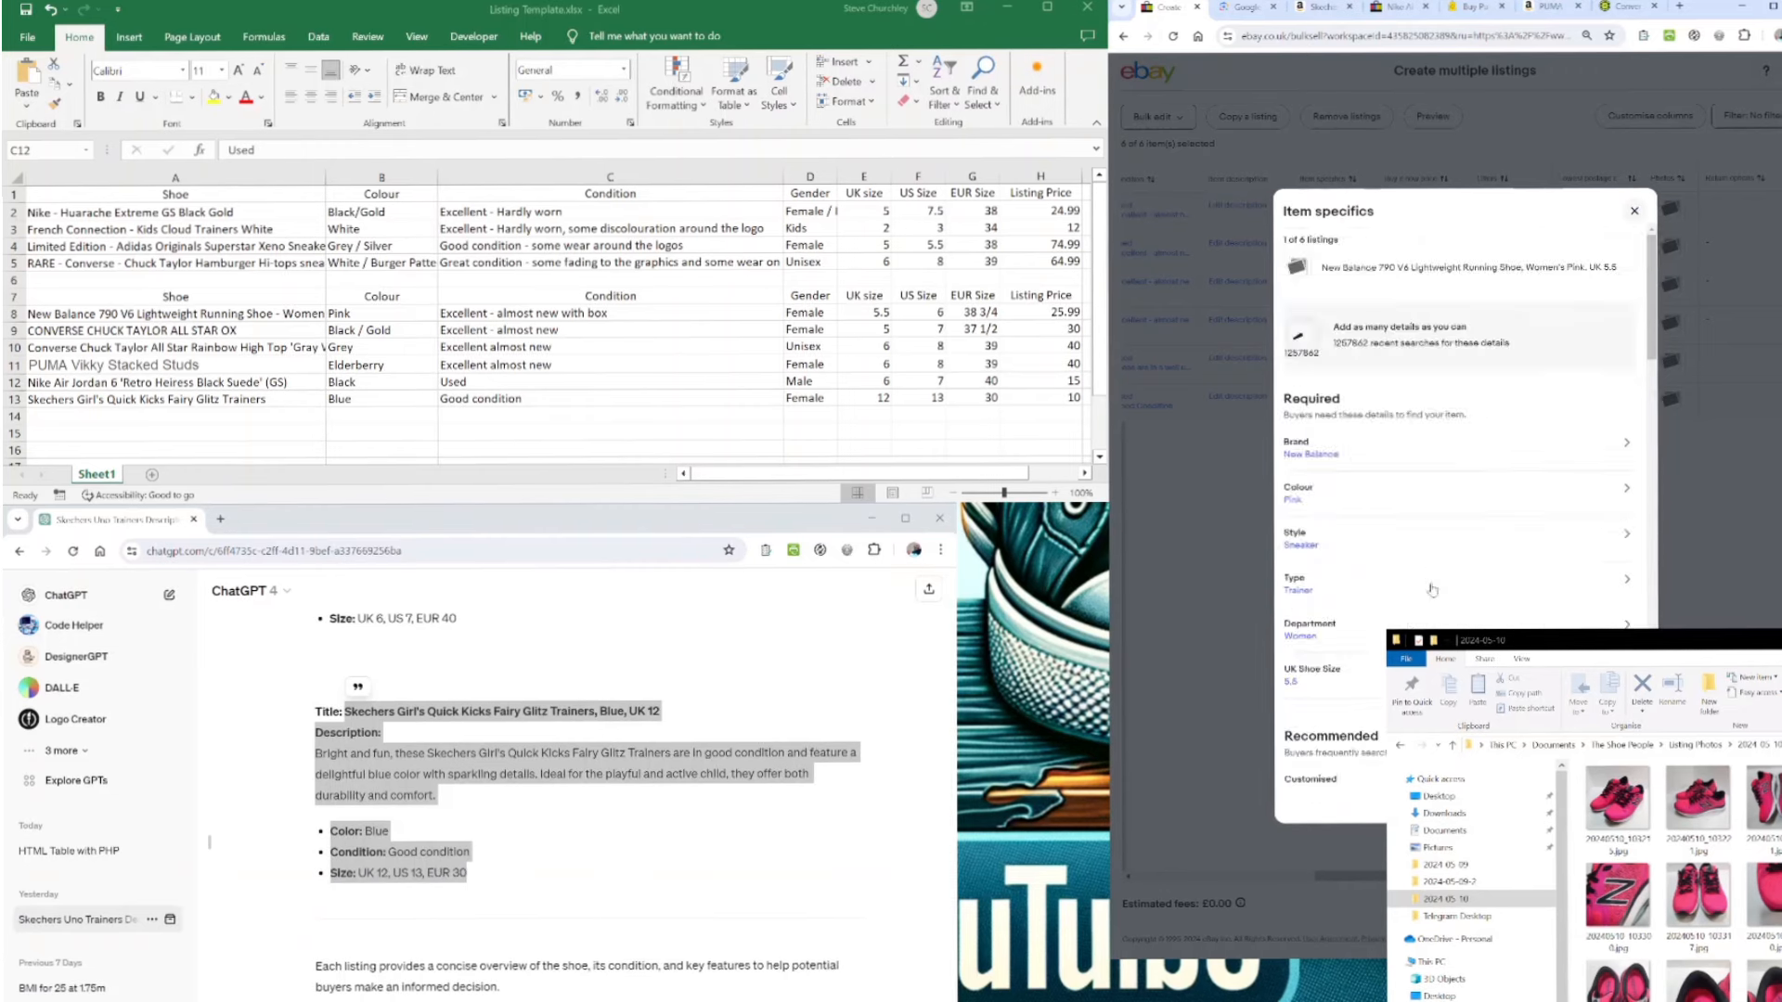
pyautogui.scroll(-3, 1373, 672)
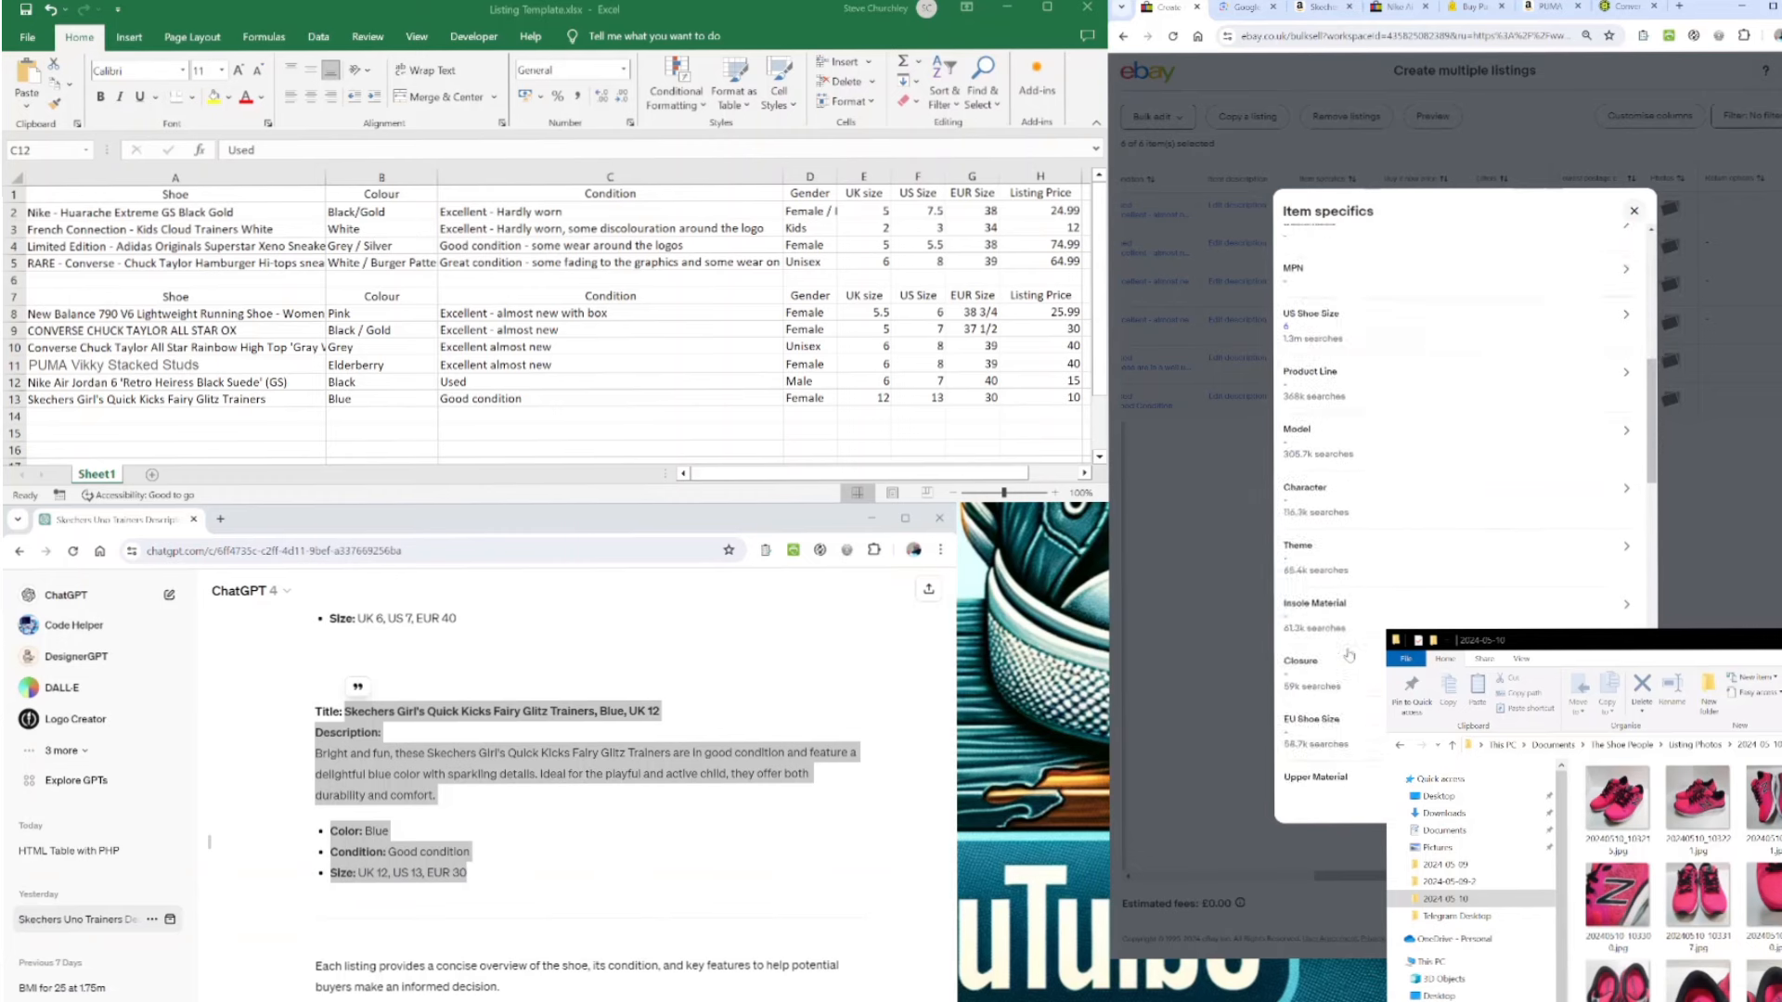
pyautogui.click(1348, 648)
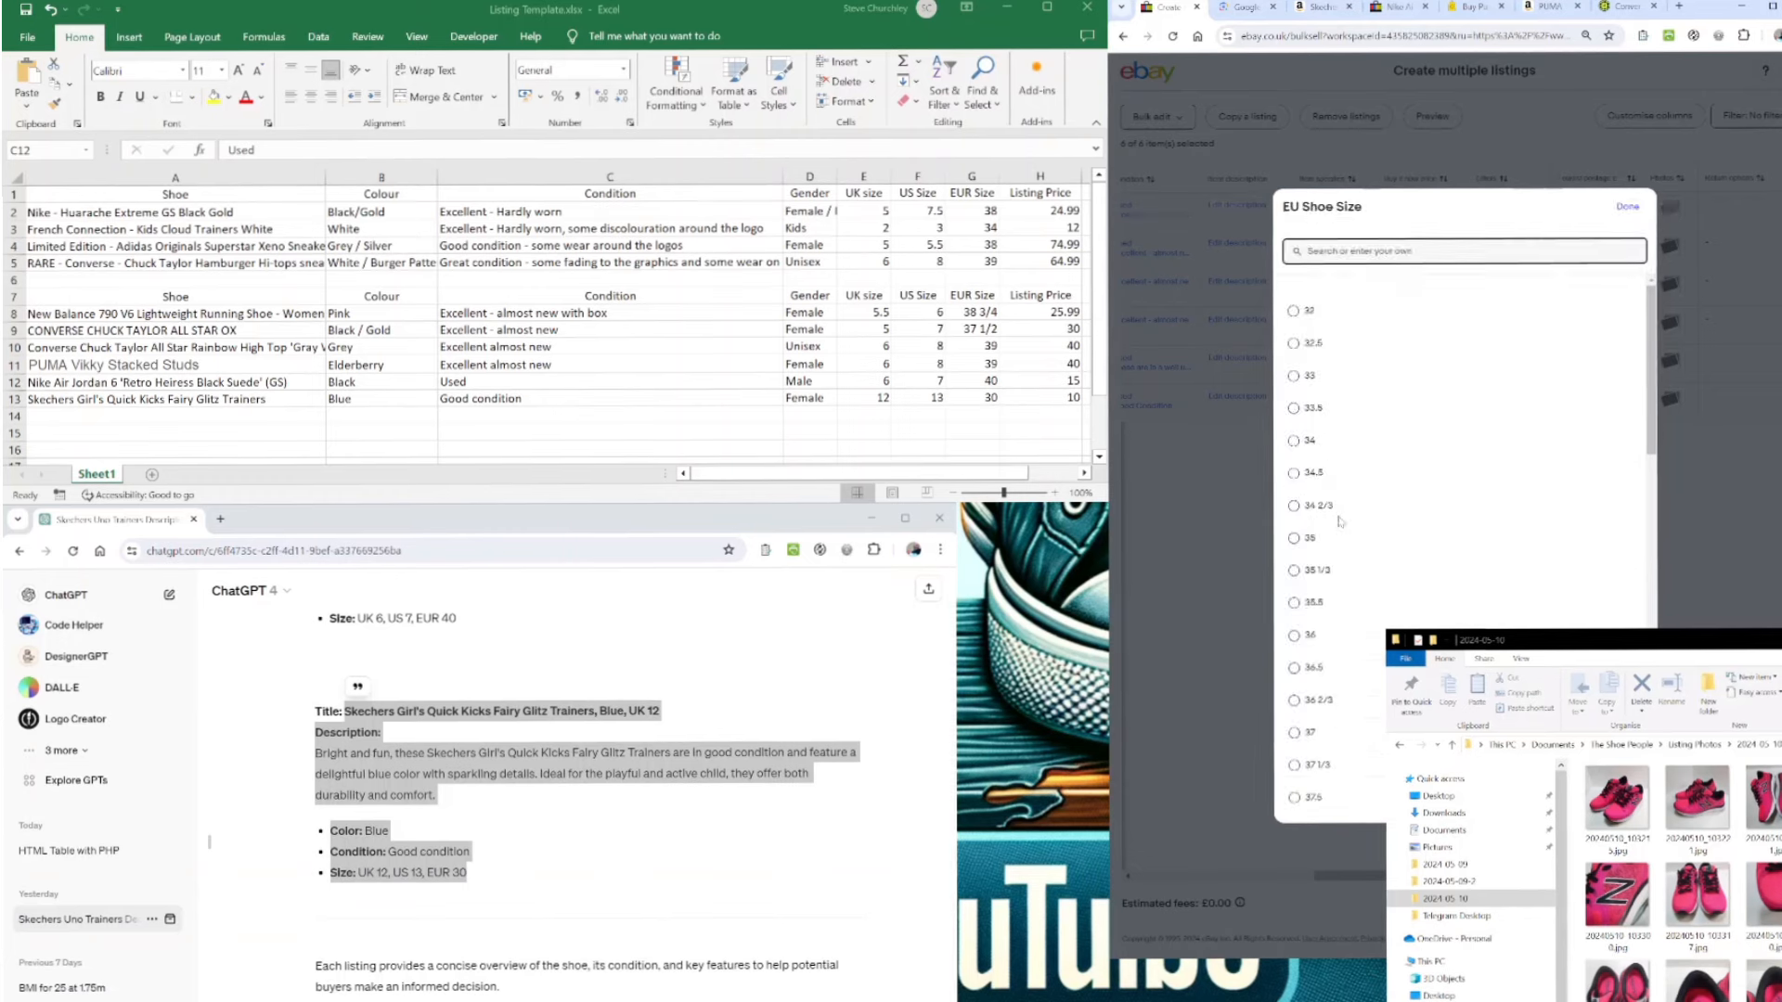
pyautogui.scroll(-2, 1309, 668)
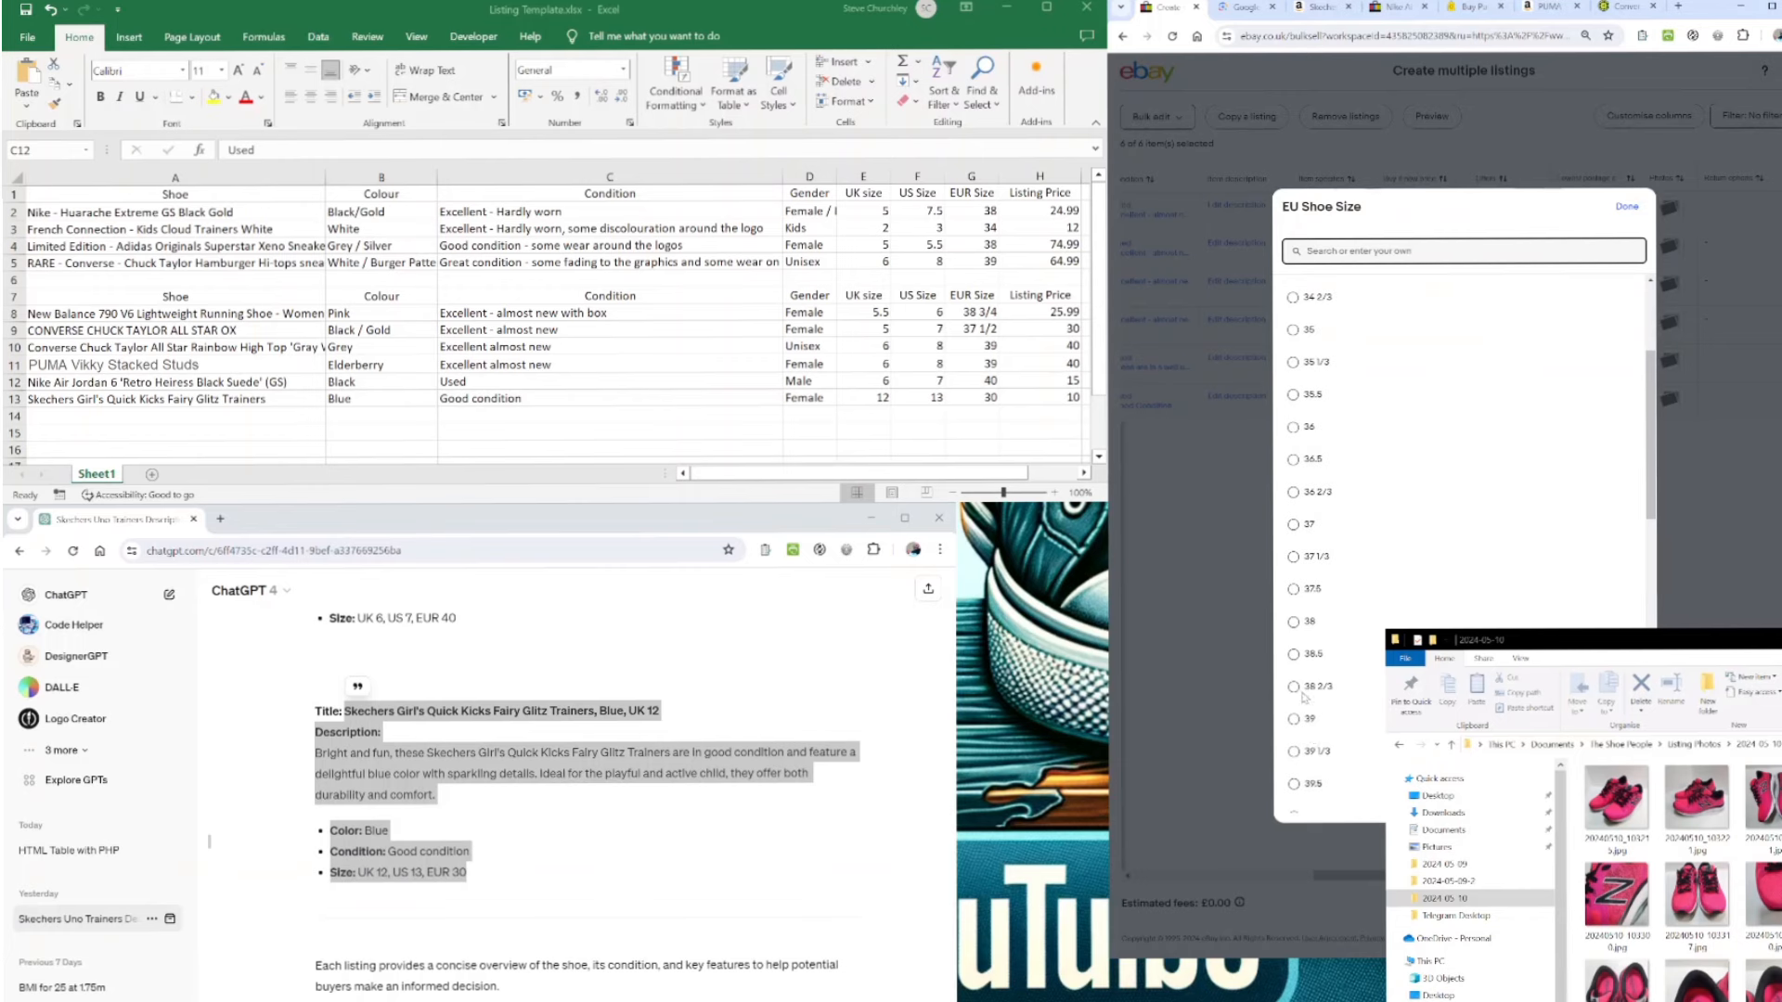
pyautogui.click(1293, 687)
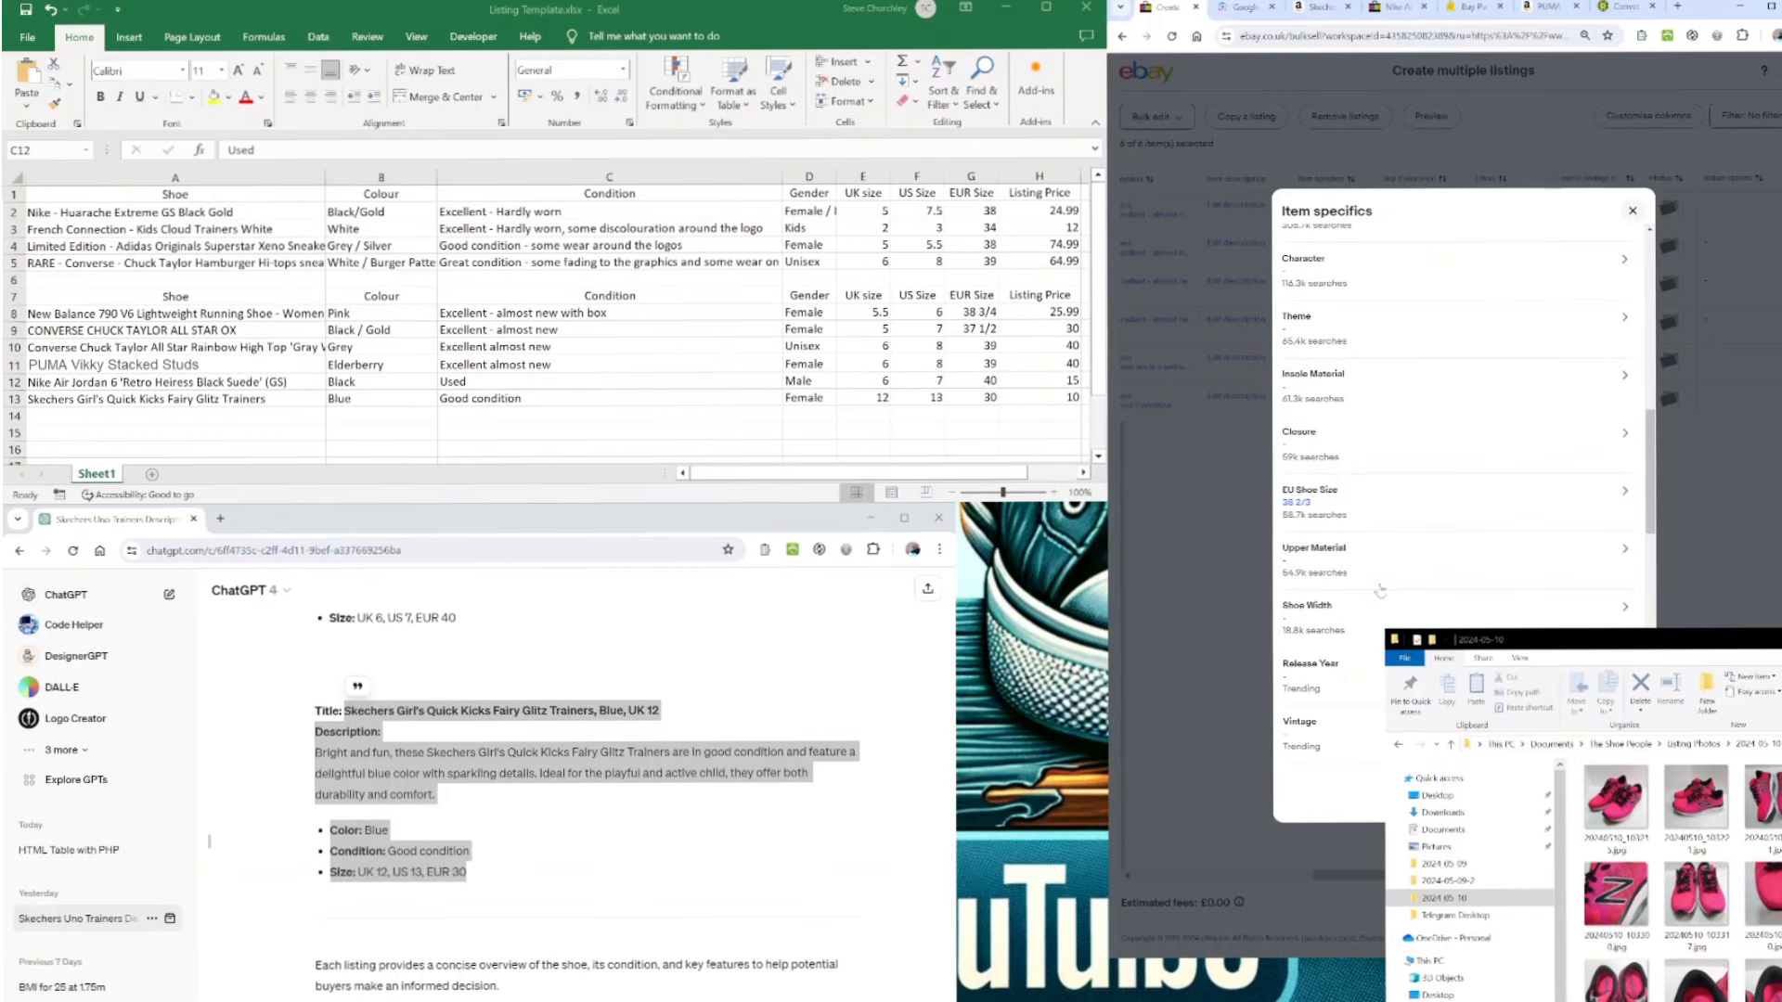
# - Look through the remaining optional specifics of the New Balance listing without filling them in, and advance to the second listing
pyautogui.click(1344, 568)
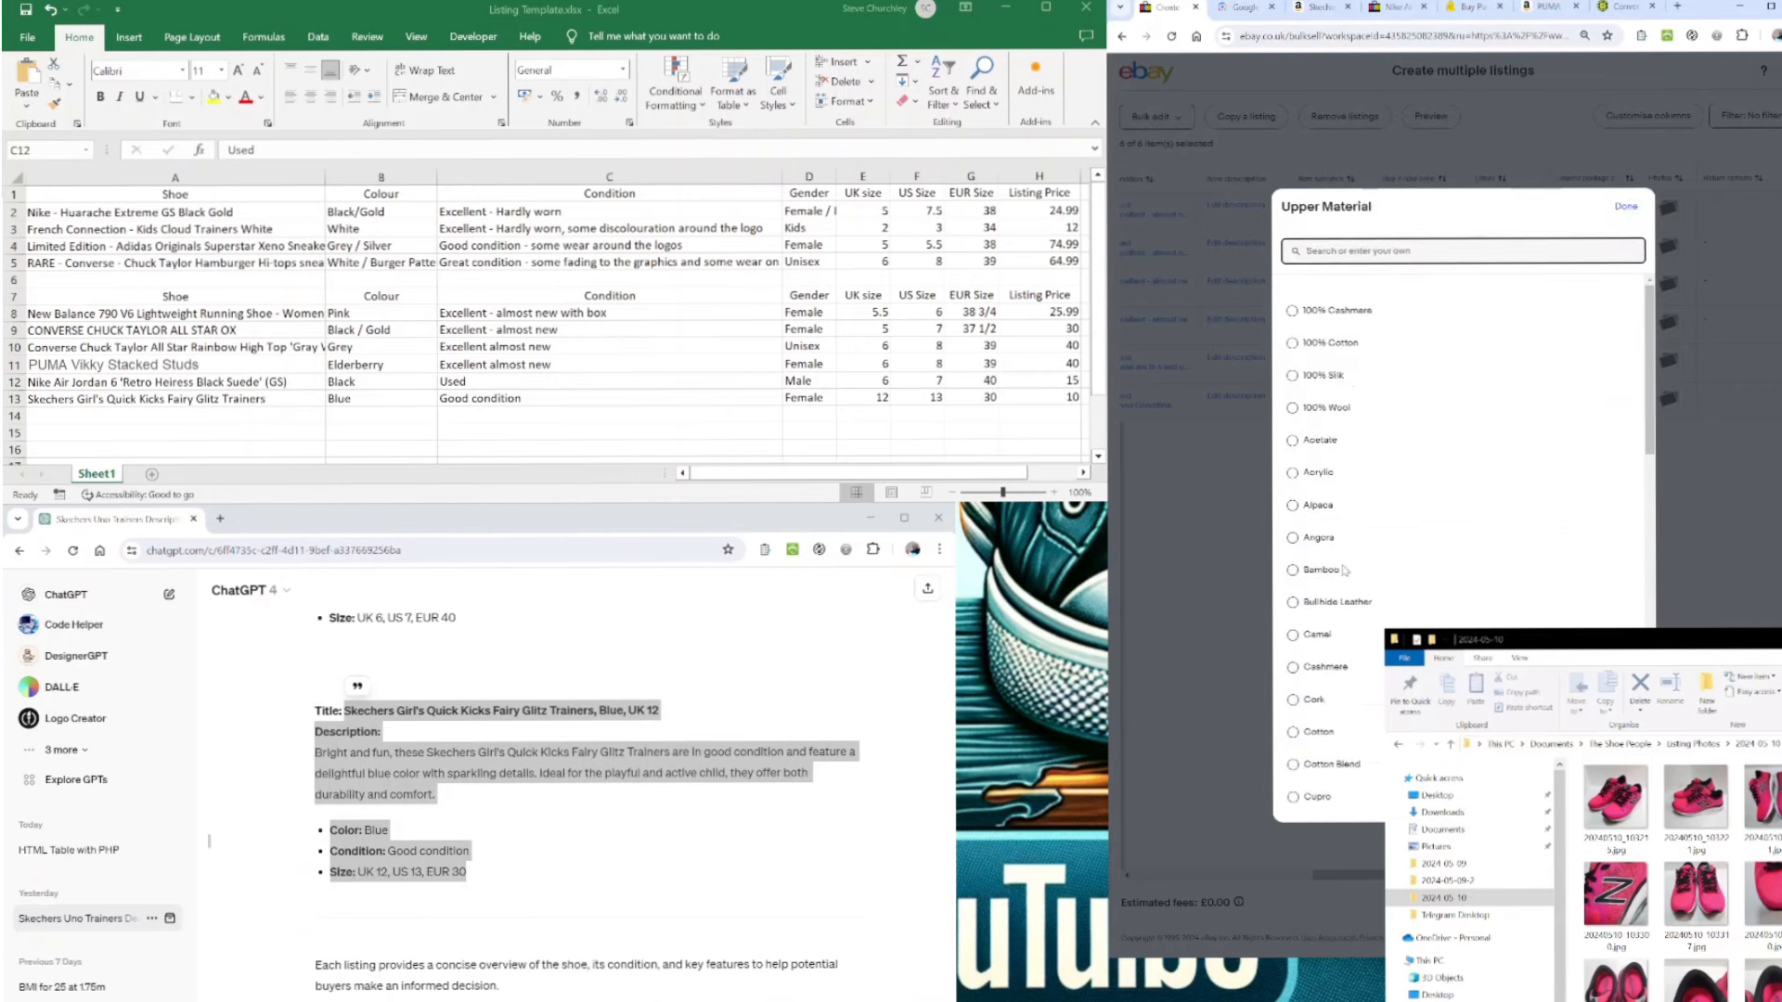
pyautogui.click(1626, 207)
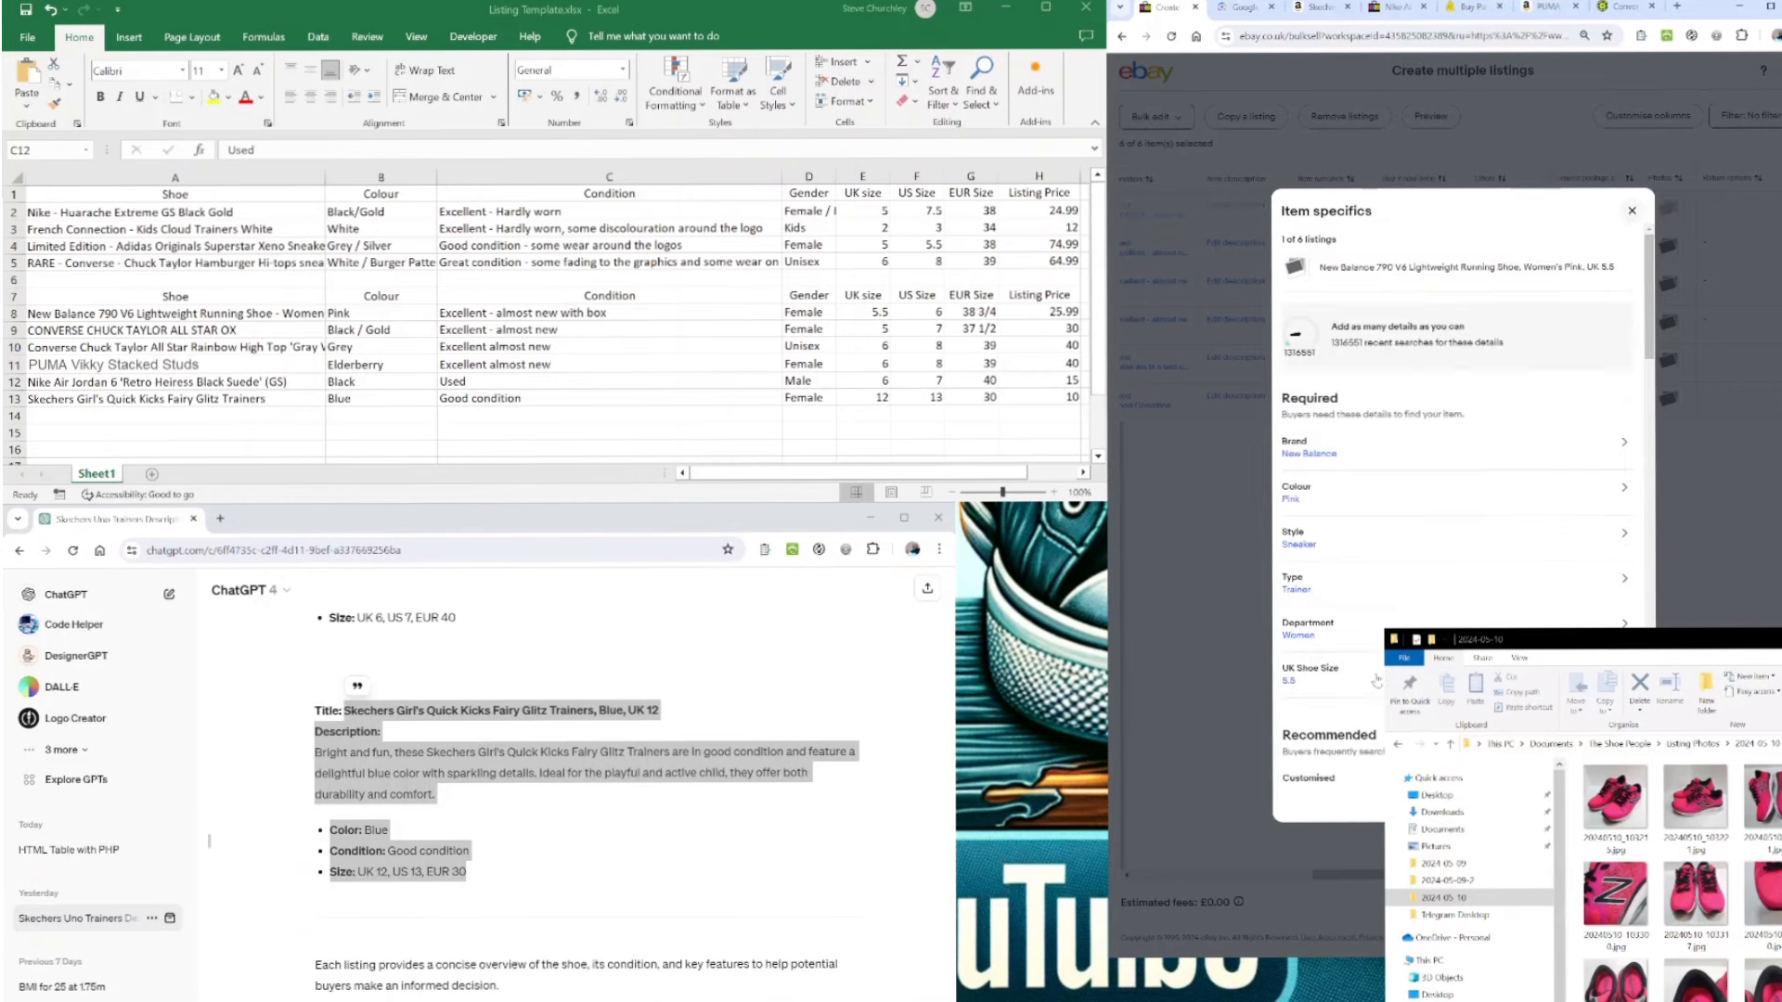
pyautogui.scroll(-10, 1374, 685)
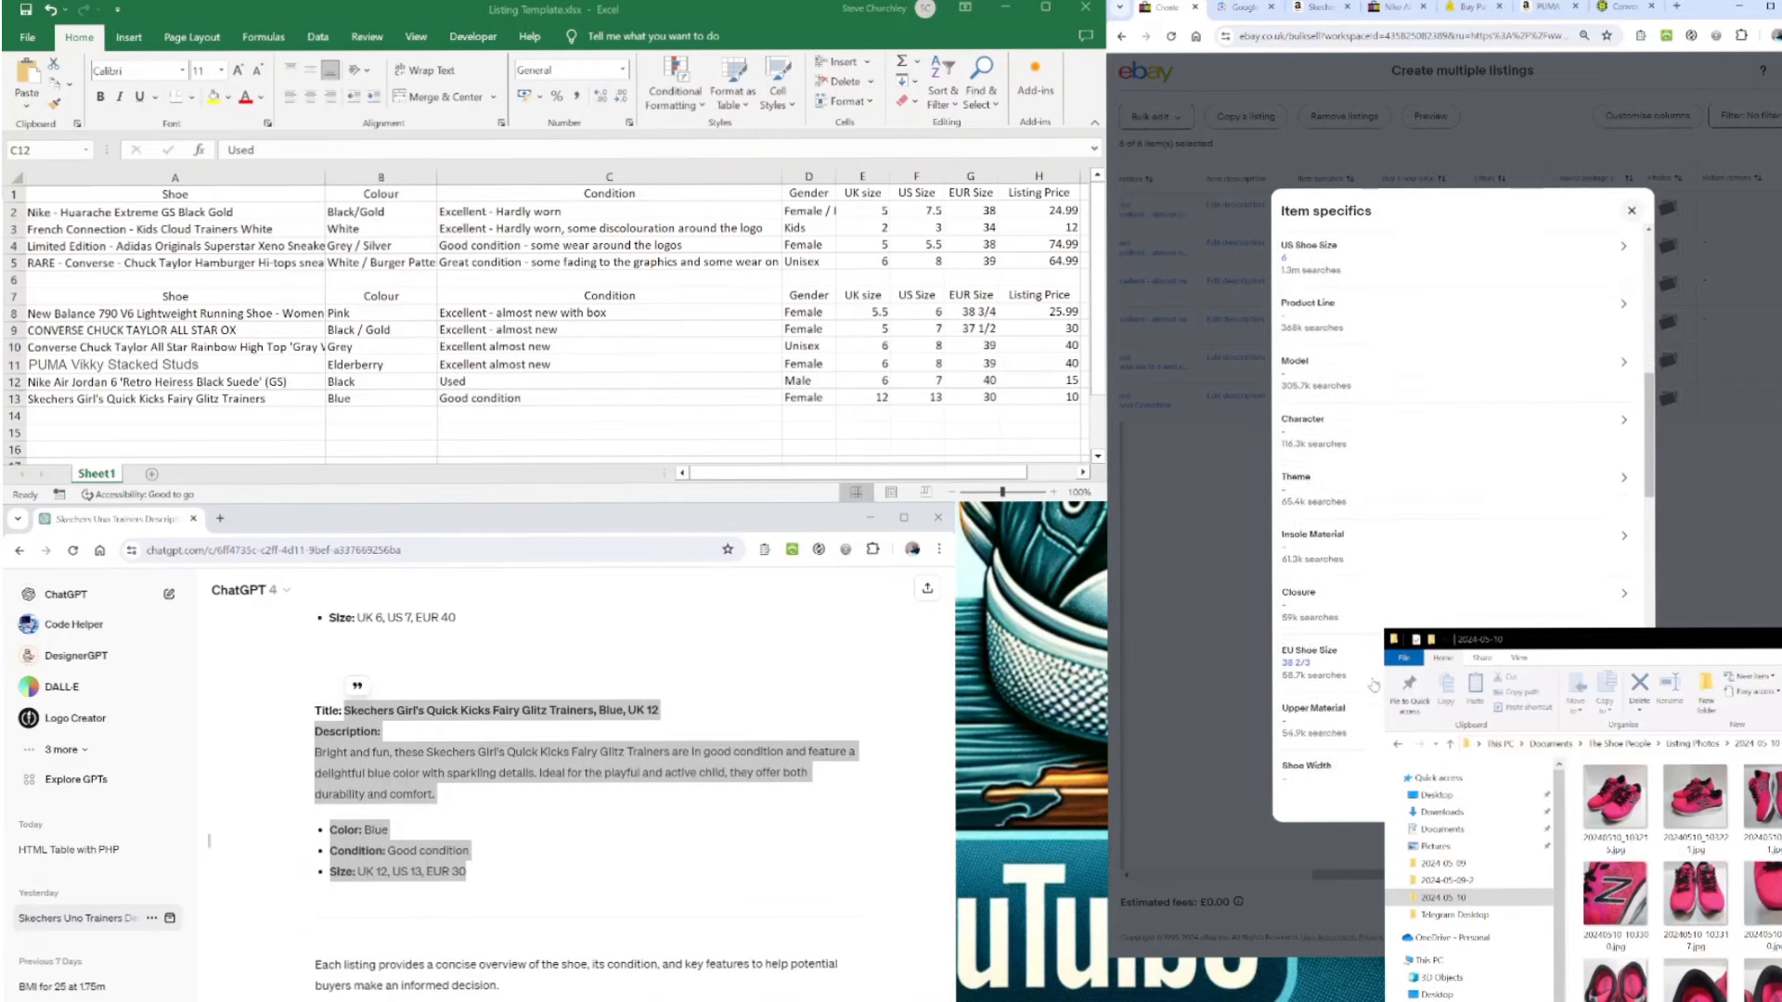
pyautogui.scroll(-6, 1374, 684)
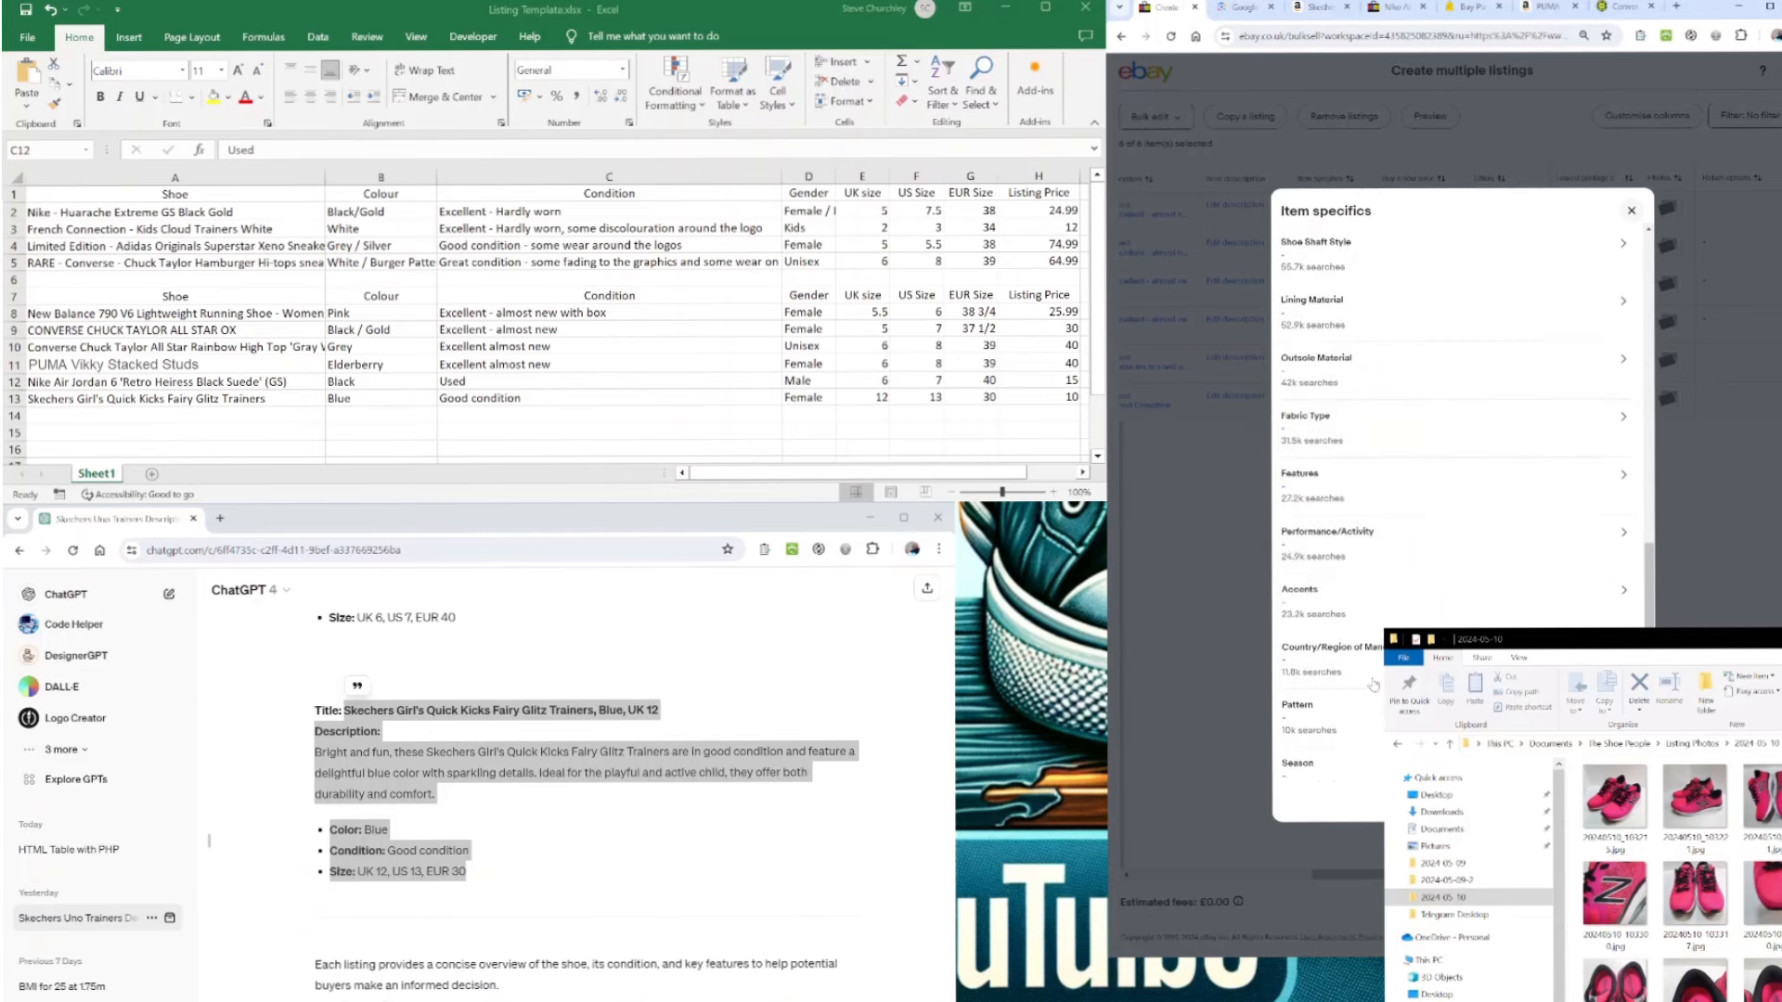
pyautogui.scroll(-3, 1374, 685)
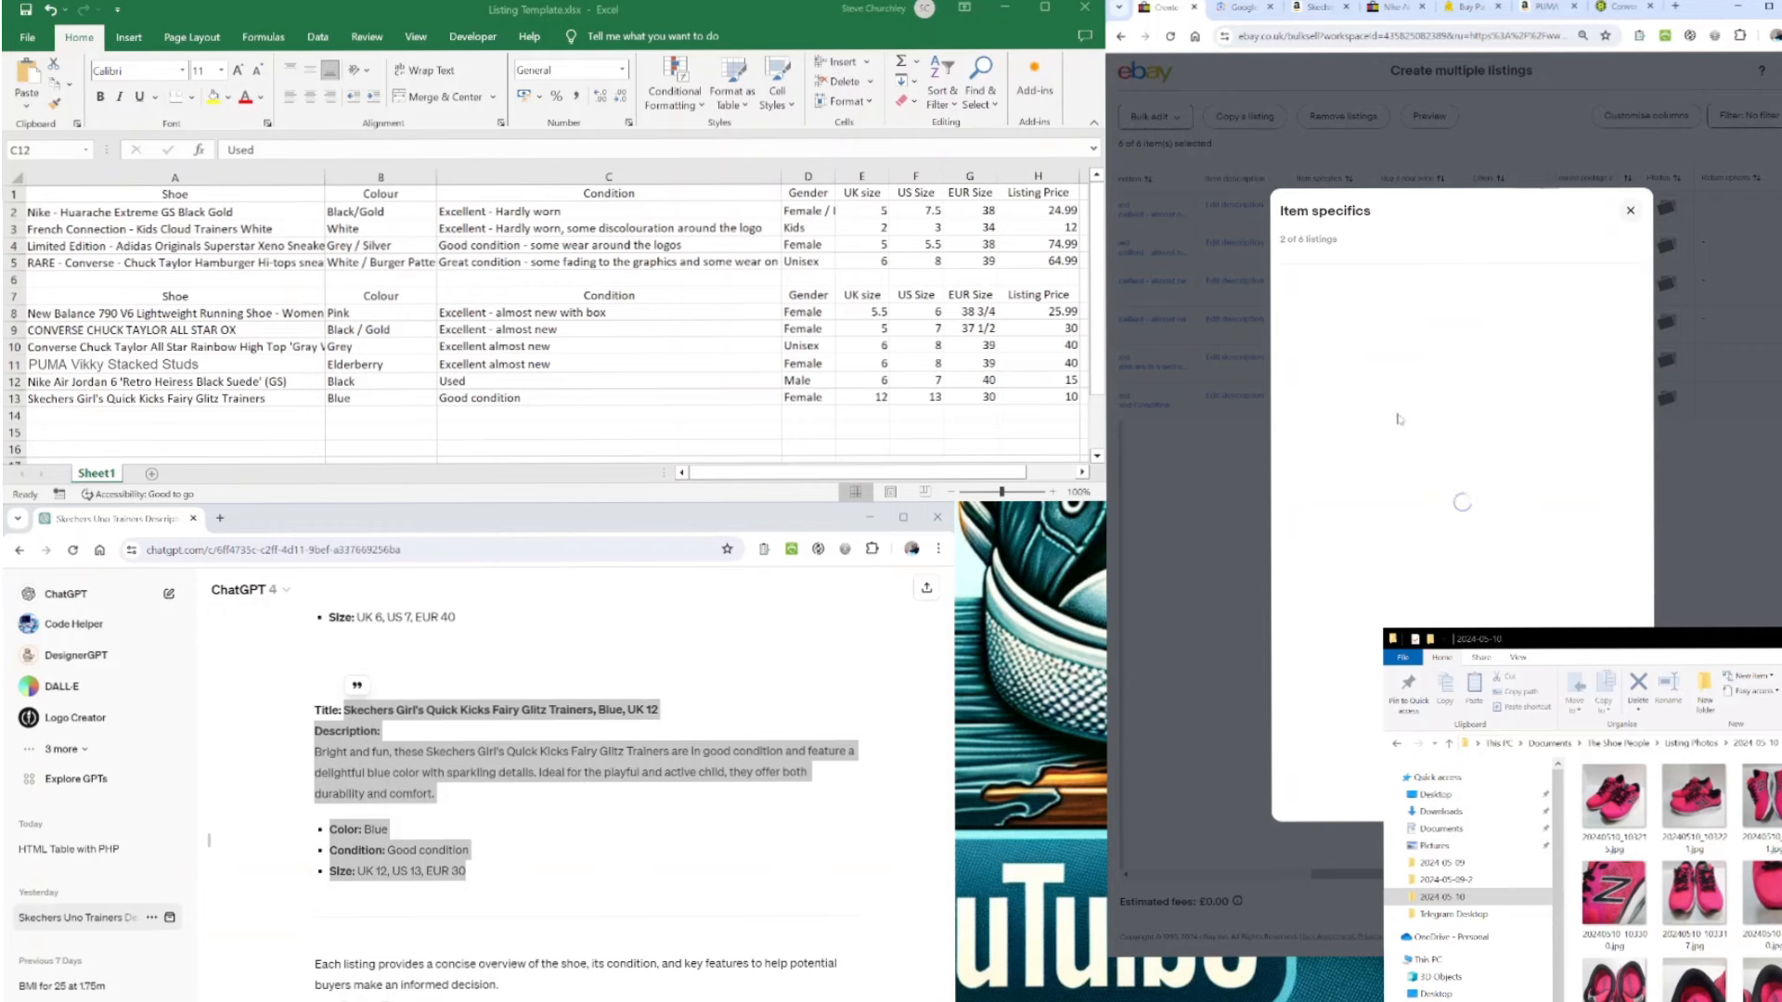
# - Set the brand of the Converse Chuck Taylor All Star OX listing to Converse
pyautogui.click(1307, 482)
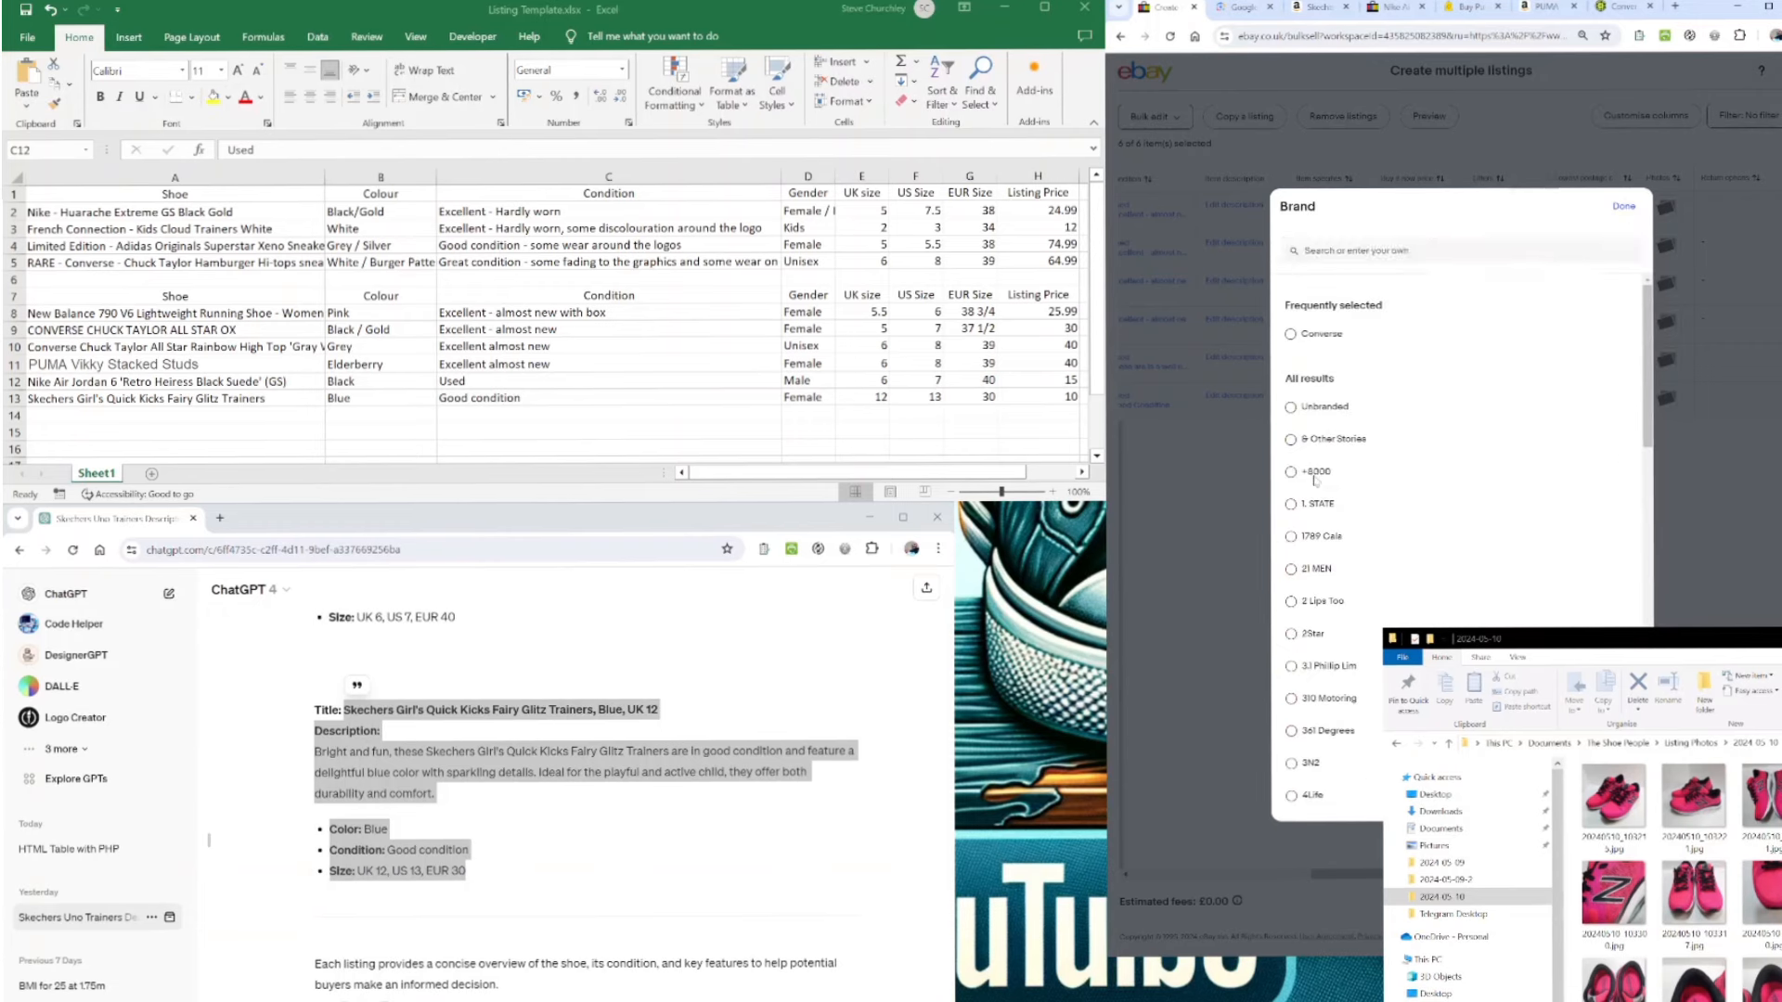
pyautogui.write('CON')
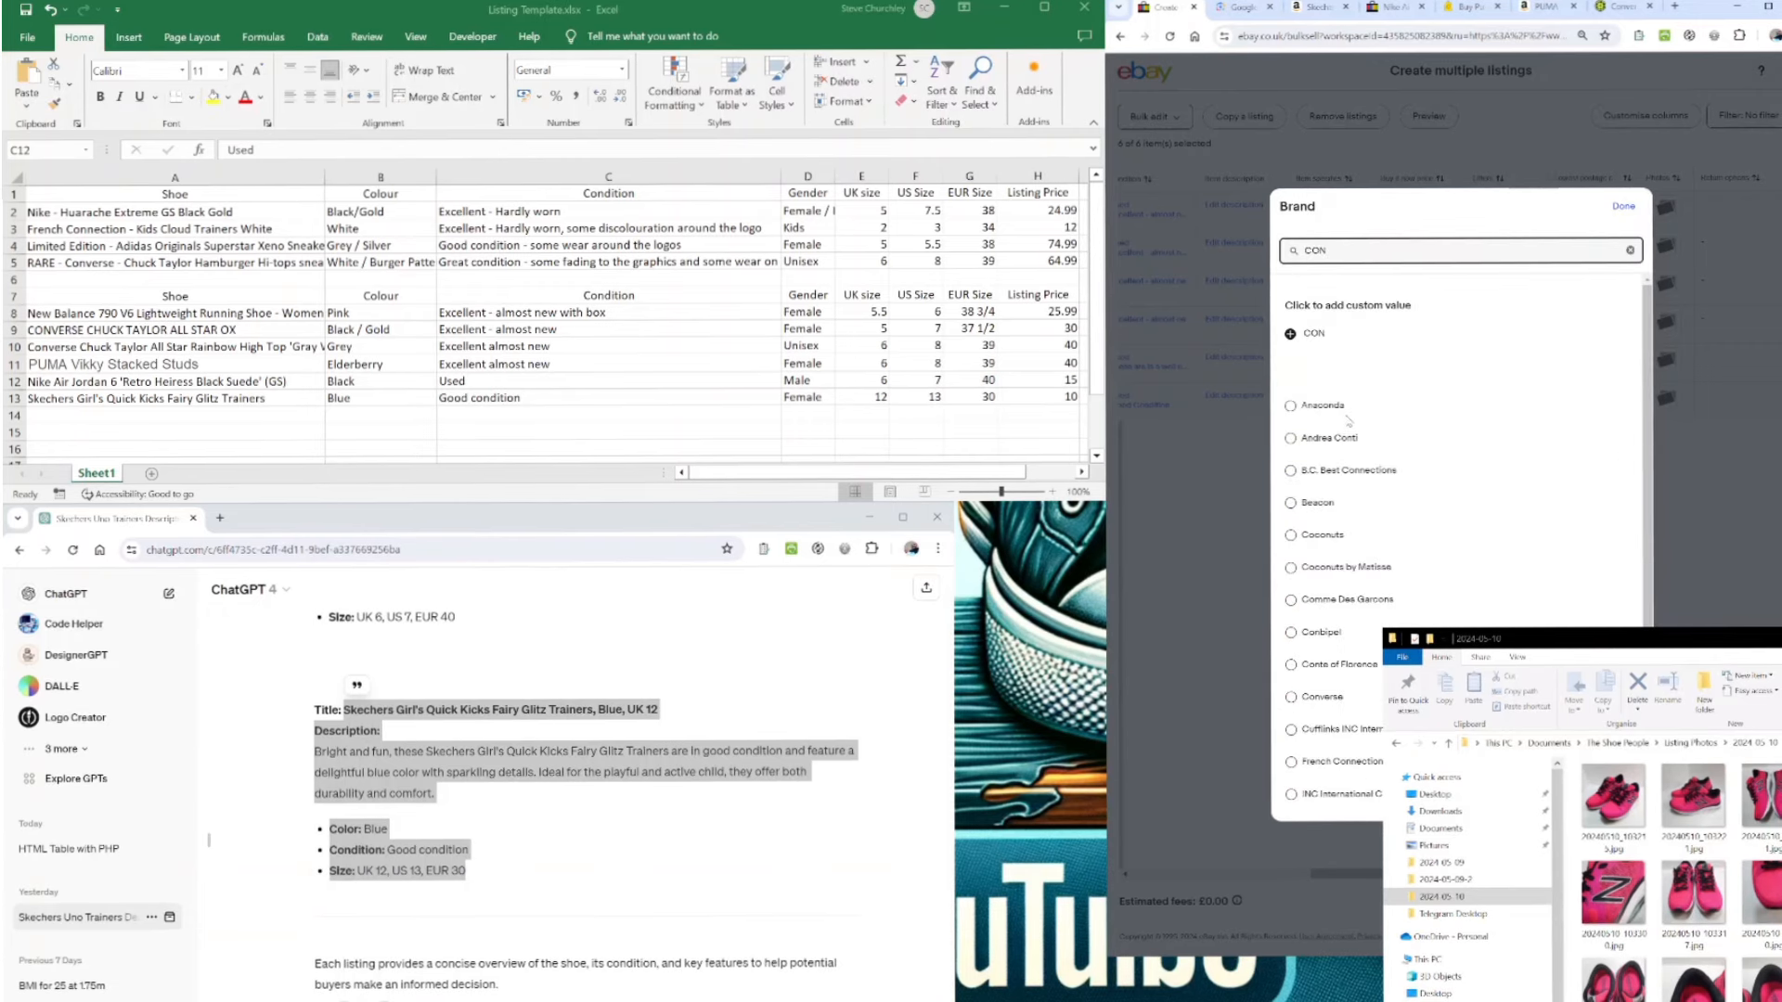
pyautogui.write('VERSE')
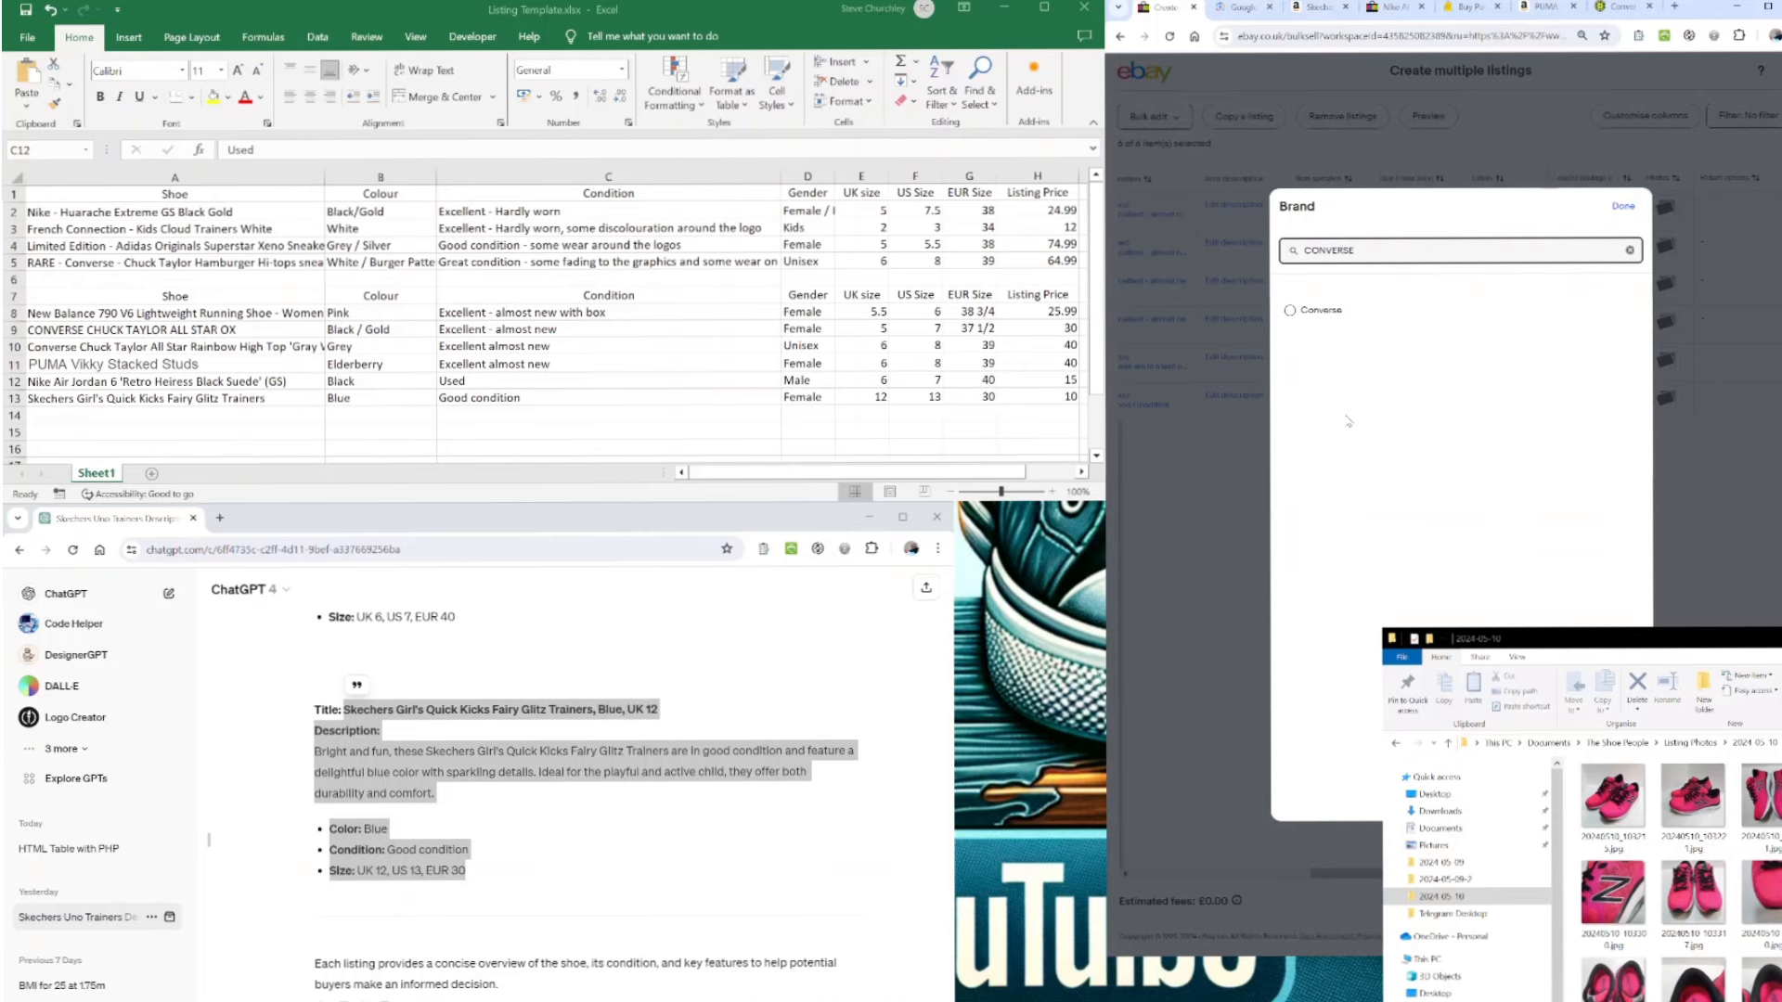
pyautogui.click(1290, 315)
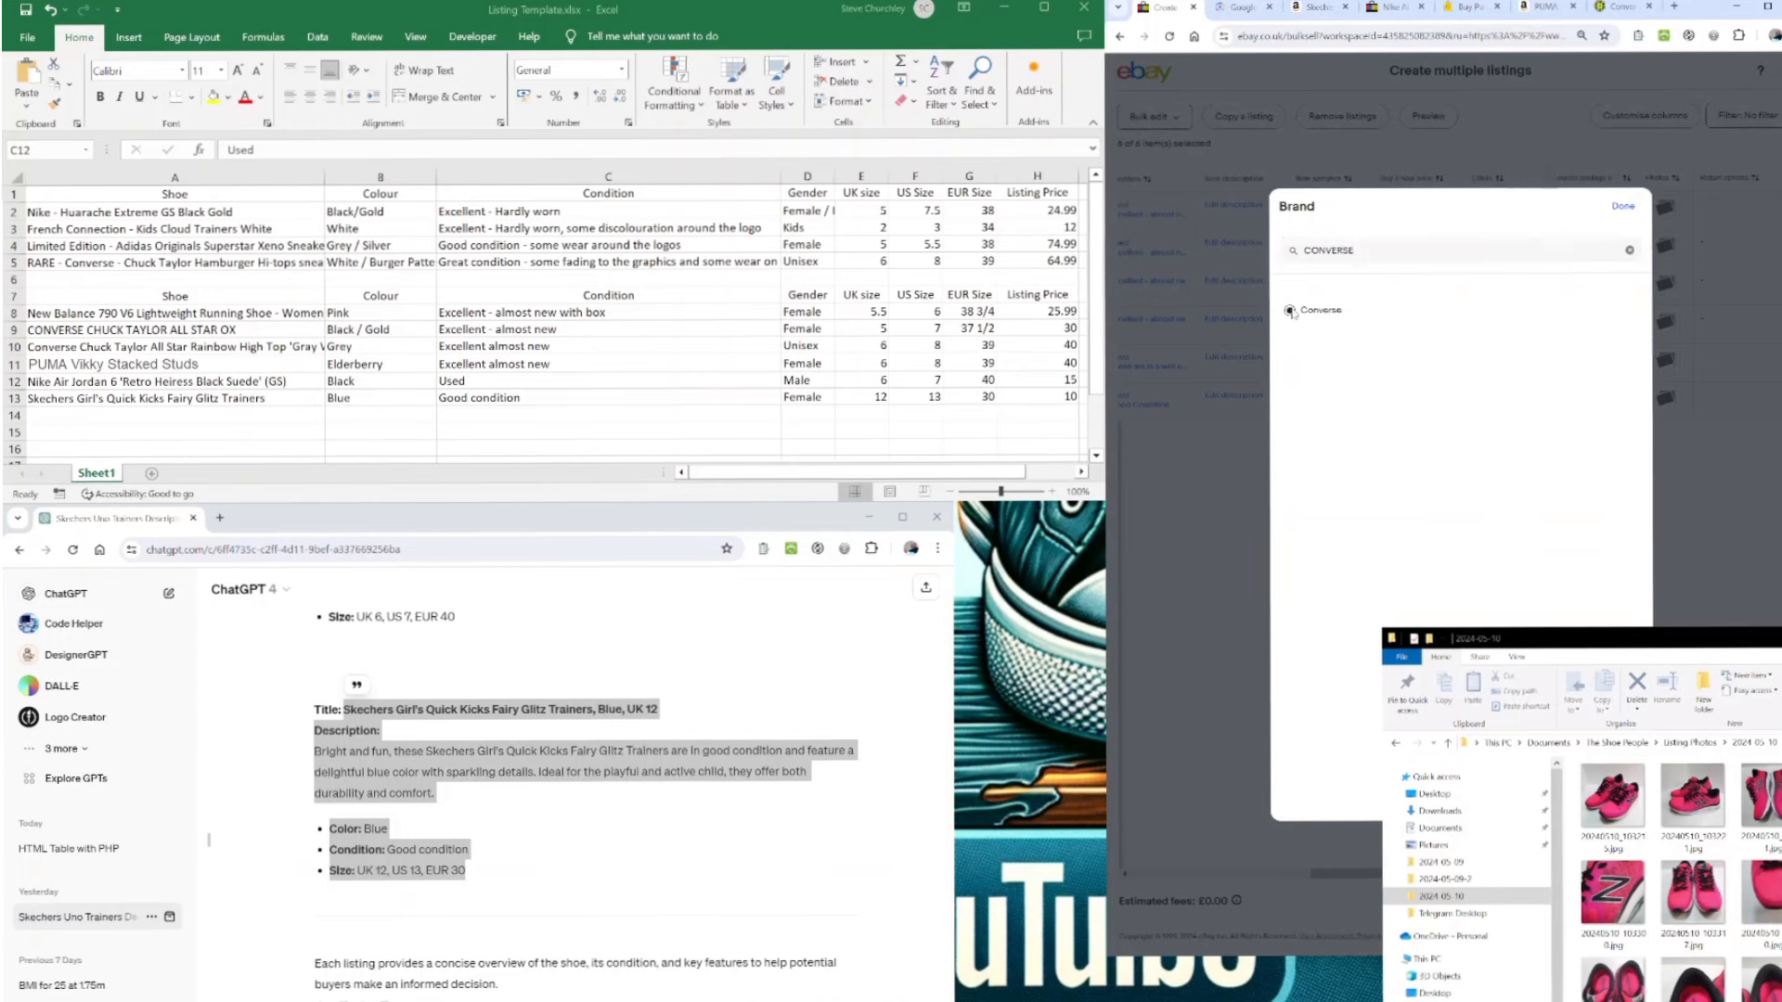
# - Set the colour of the Converse Chuck Taylor All Star OX listing to Black
pyautogui.click(1311, 430)
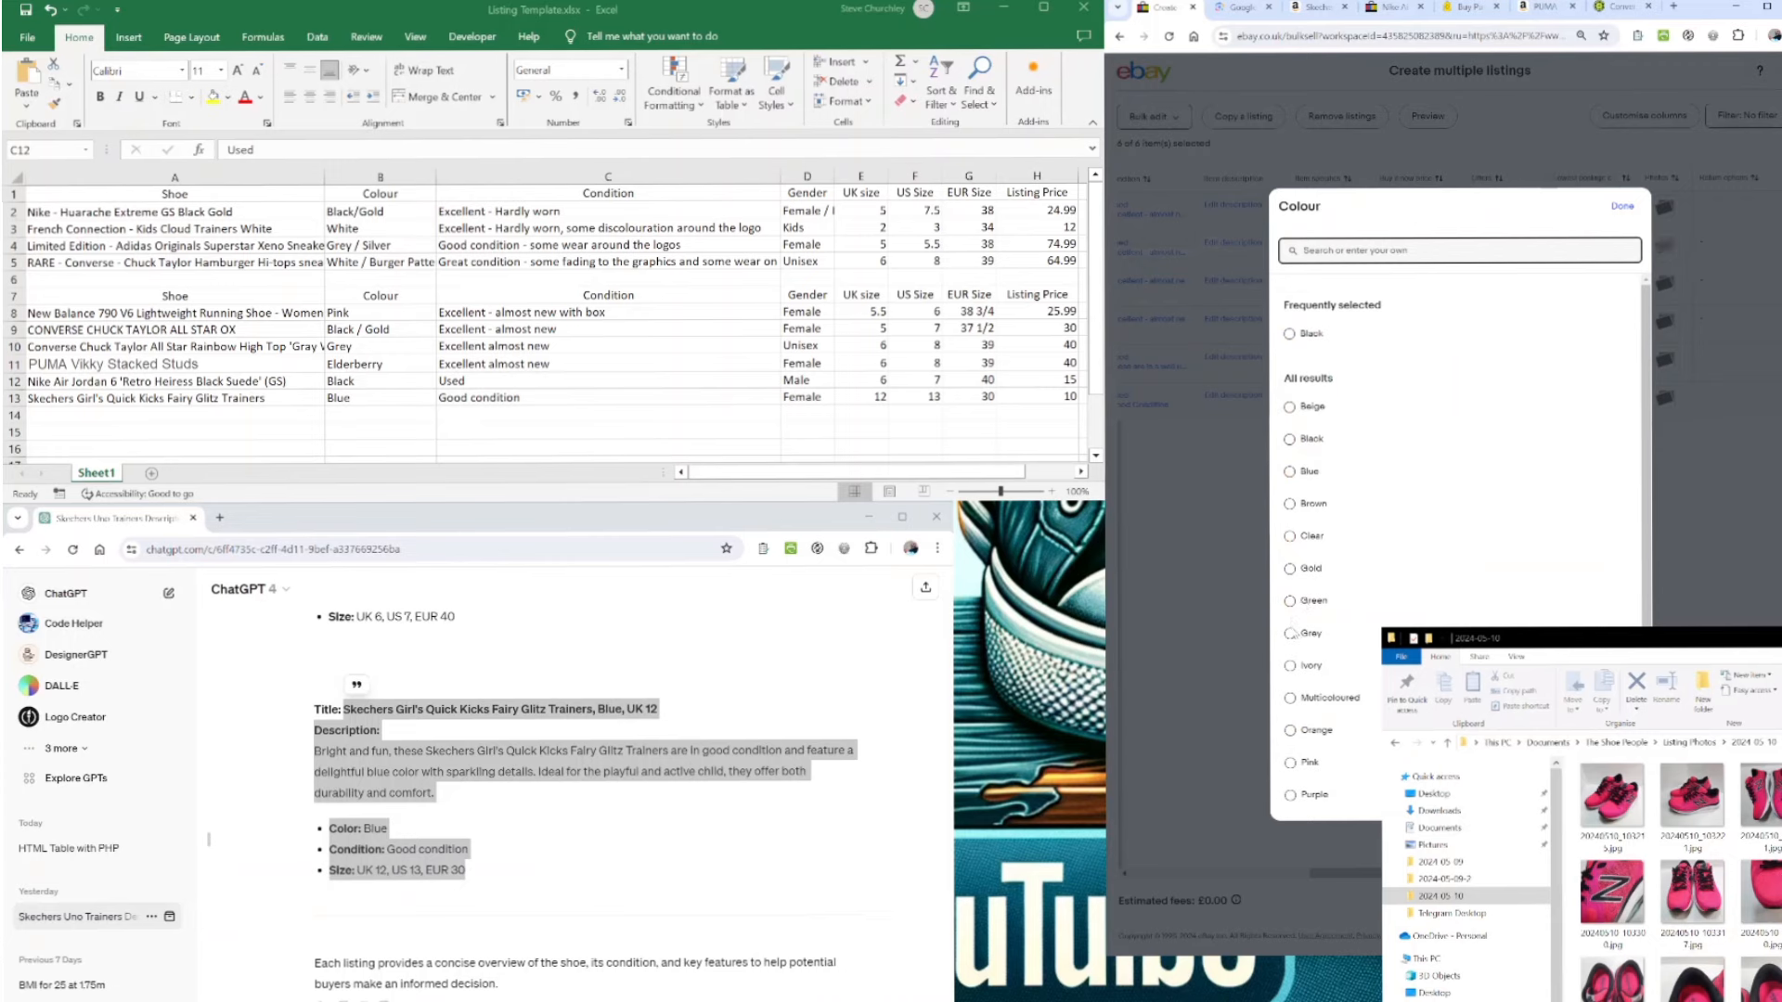
pyautogui.click(1293, 446)
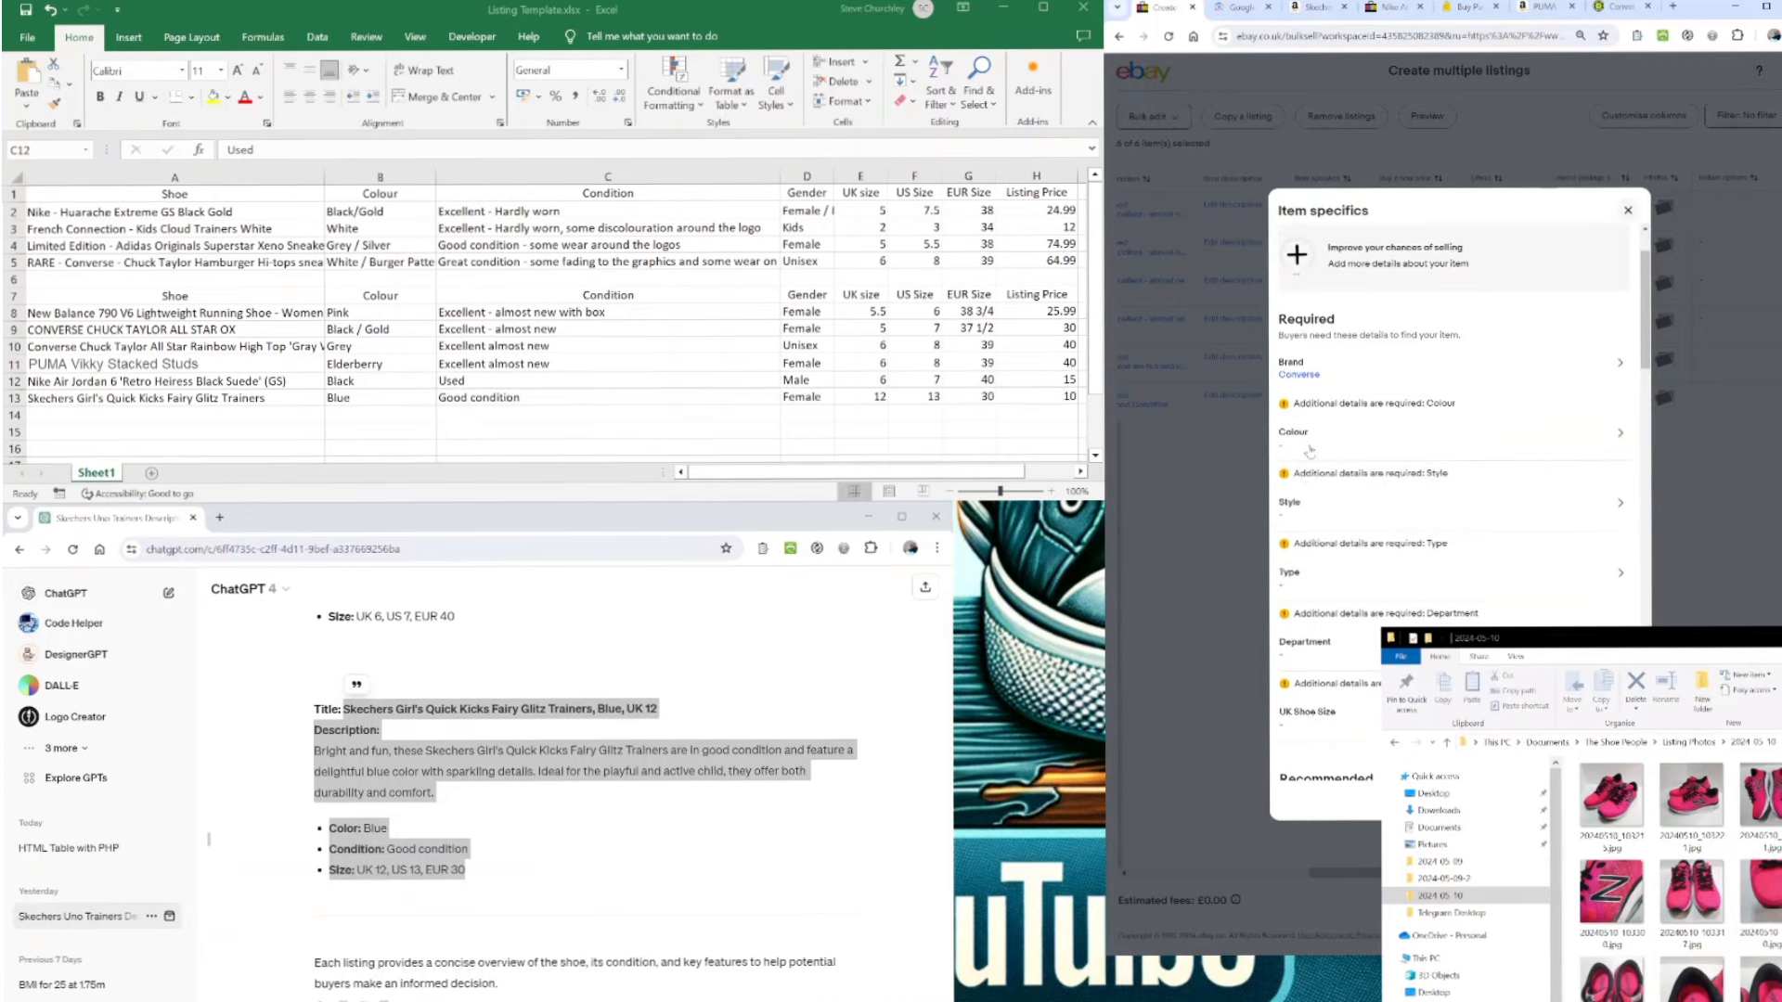
pyautogui.click(1310, 449)
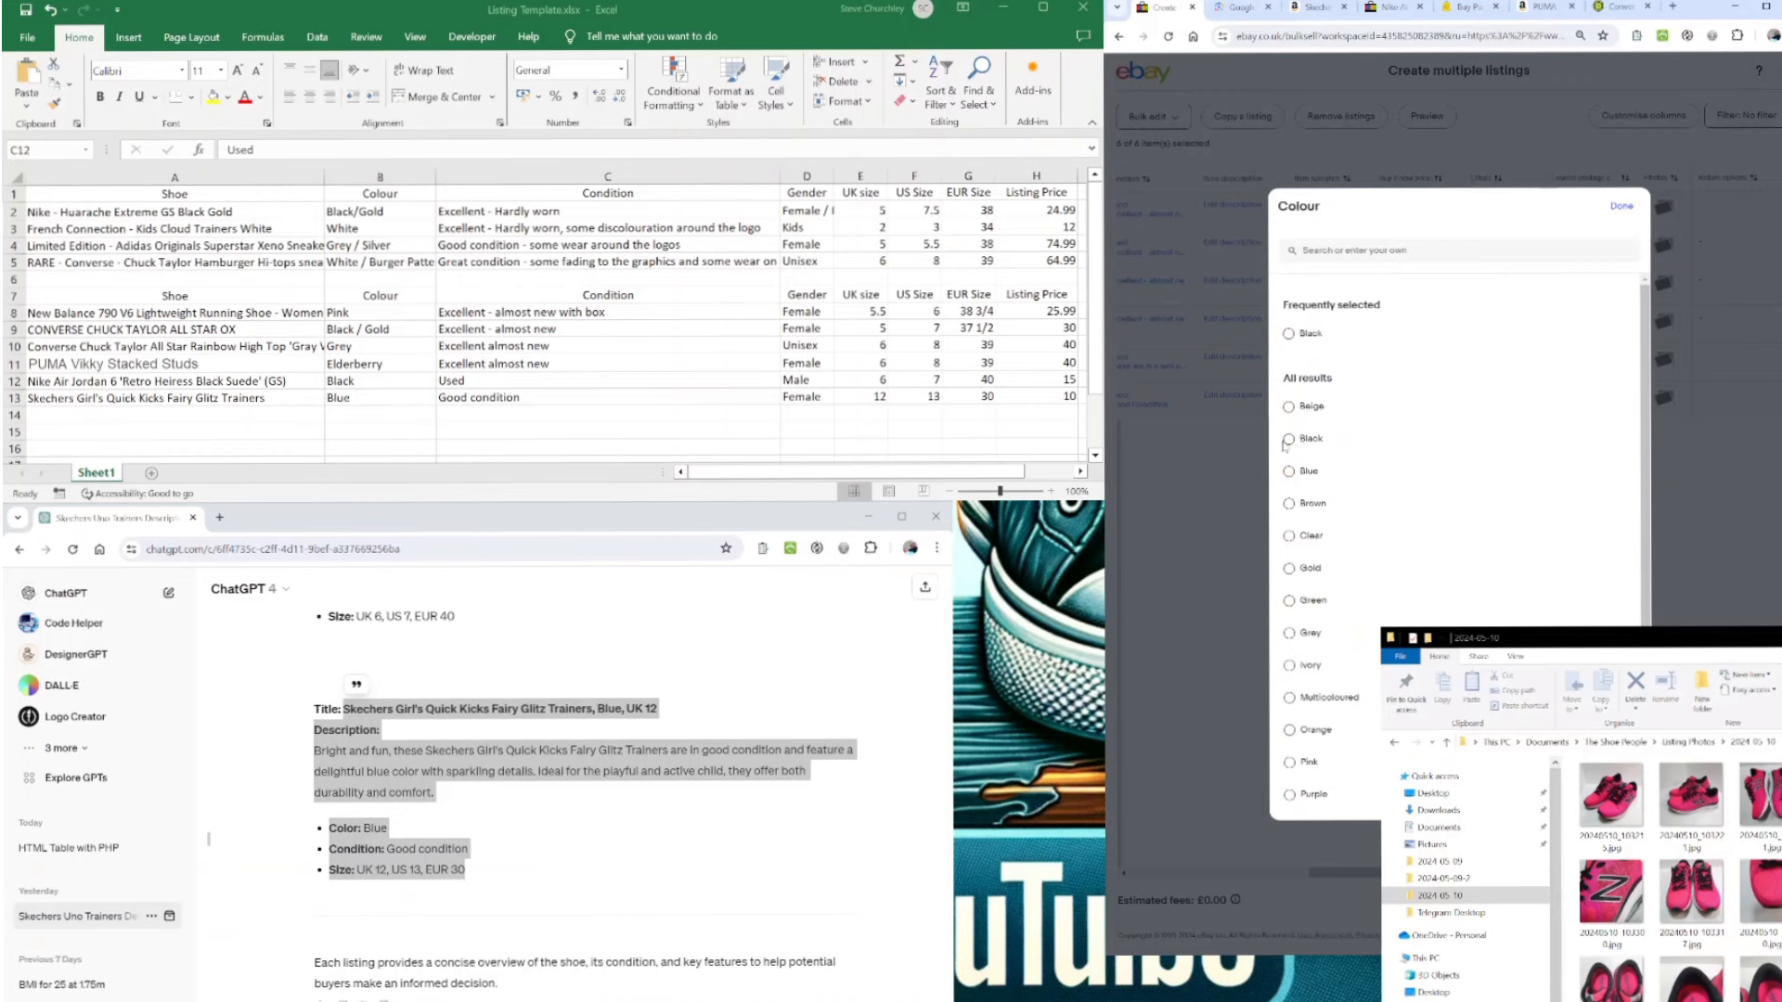
pyautogui.click(1288, 440)
# - Set the Converse All Star OX listing's style to Sneaker and its type to Trainer
pyautogui.click(1310, 489)
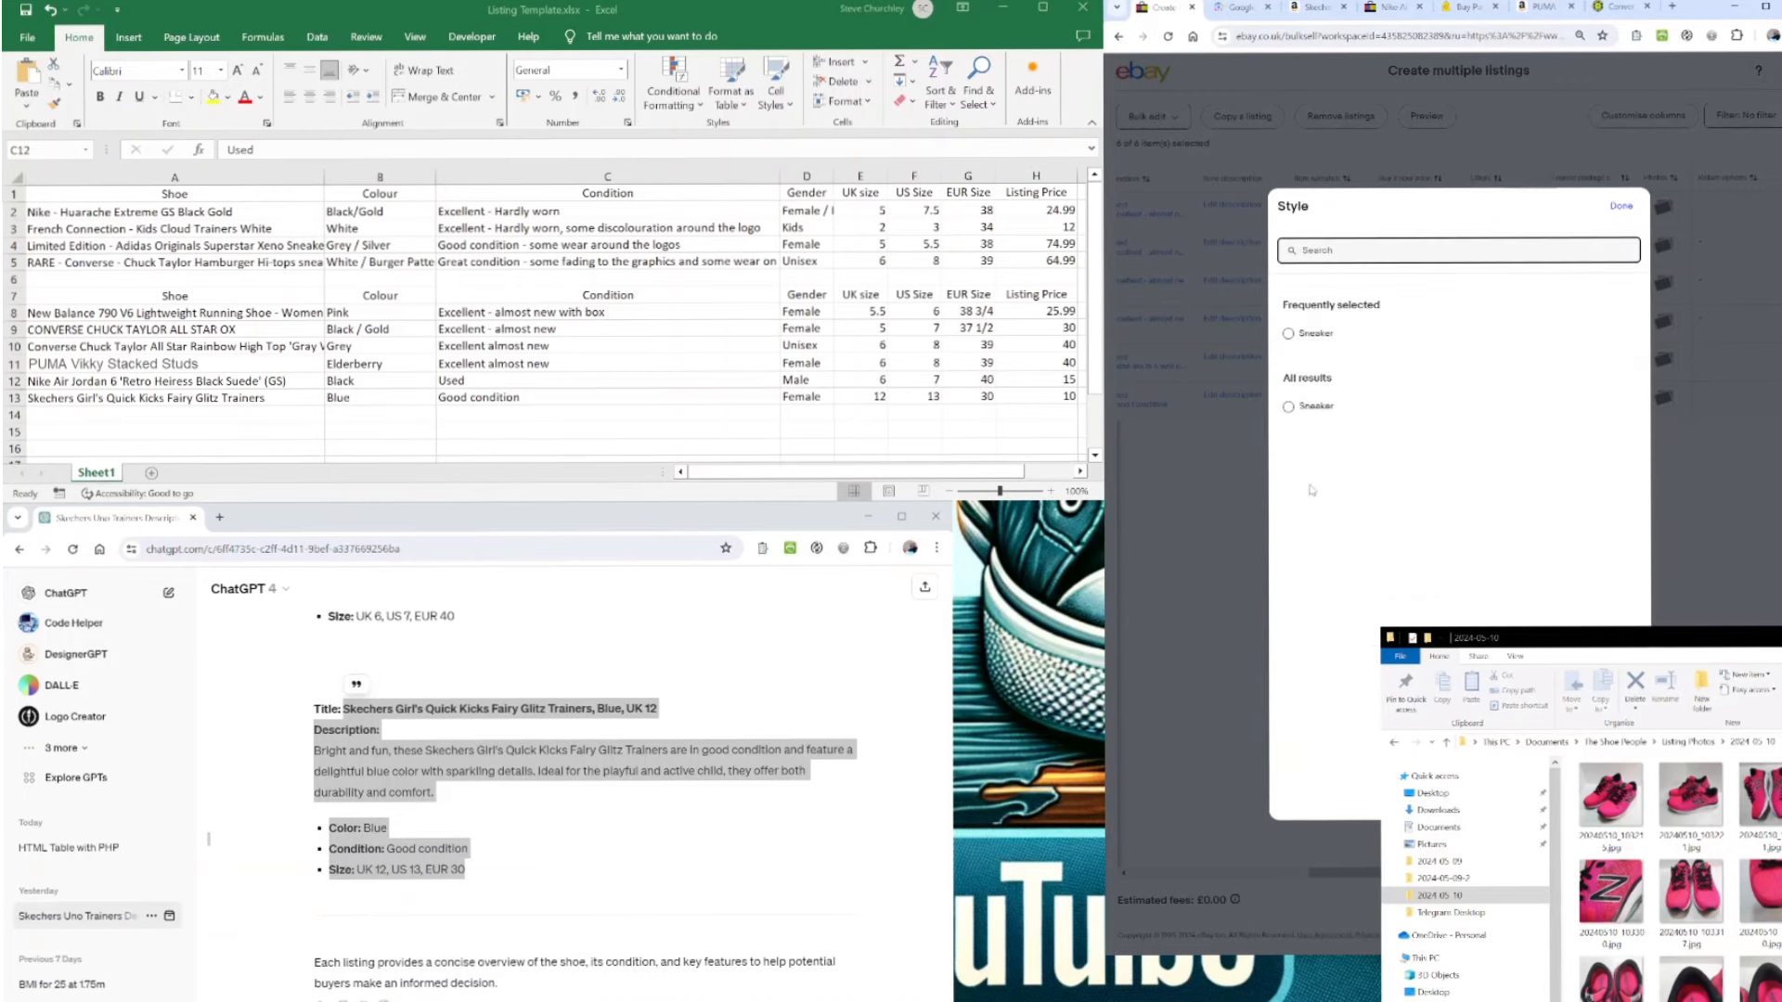
pyautogui.click(1289, 334)
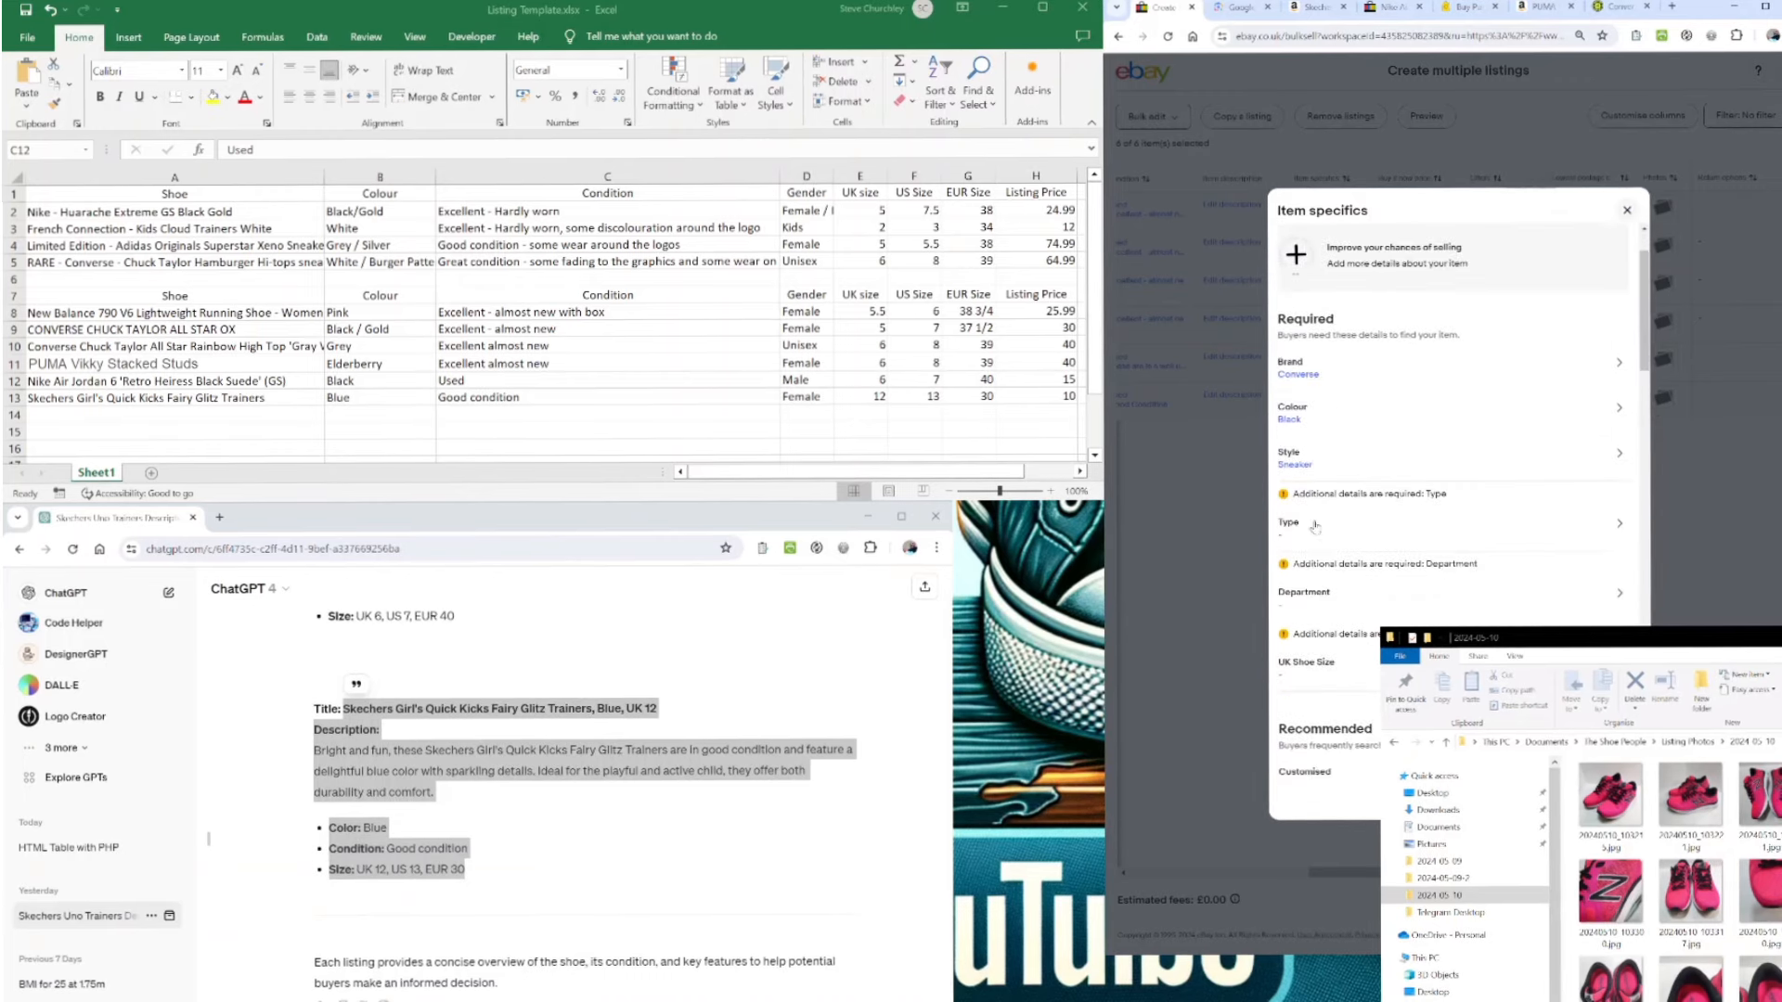
pyautogui.click(1314, 528)
pyautogui.click(1288, 408)
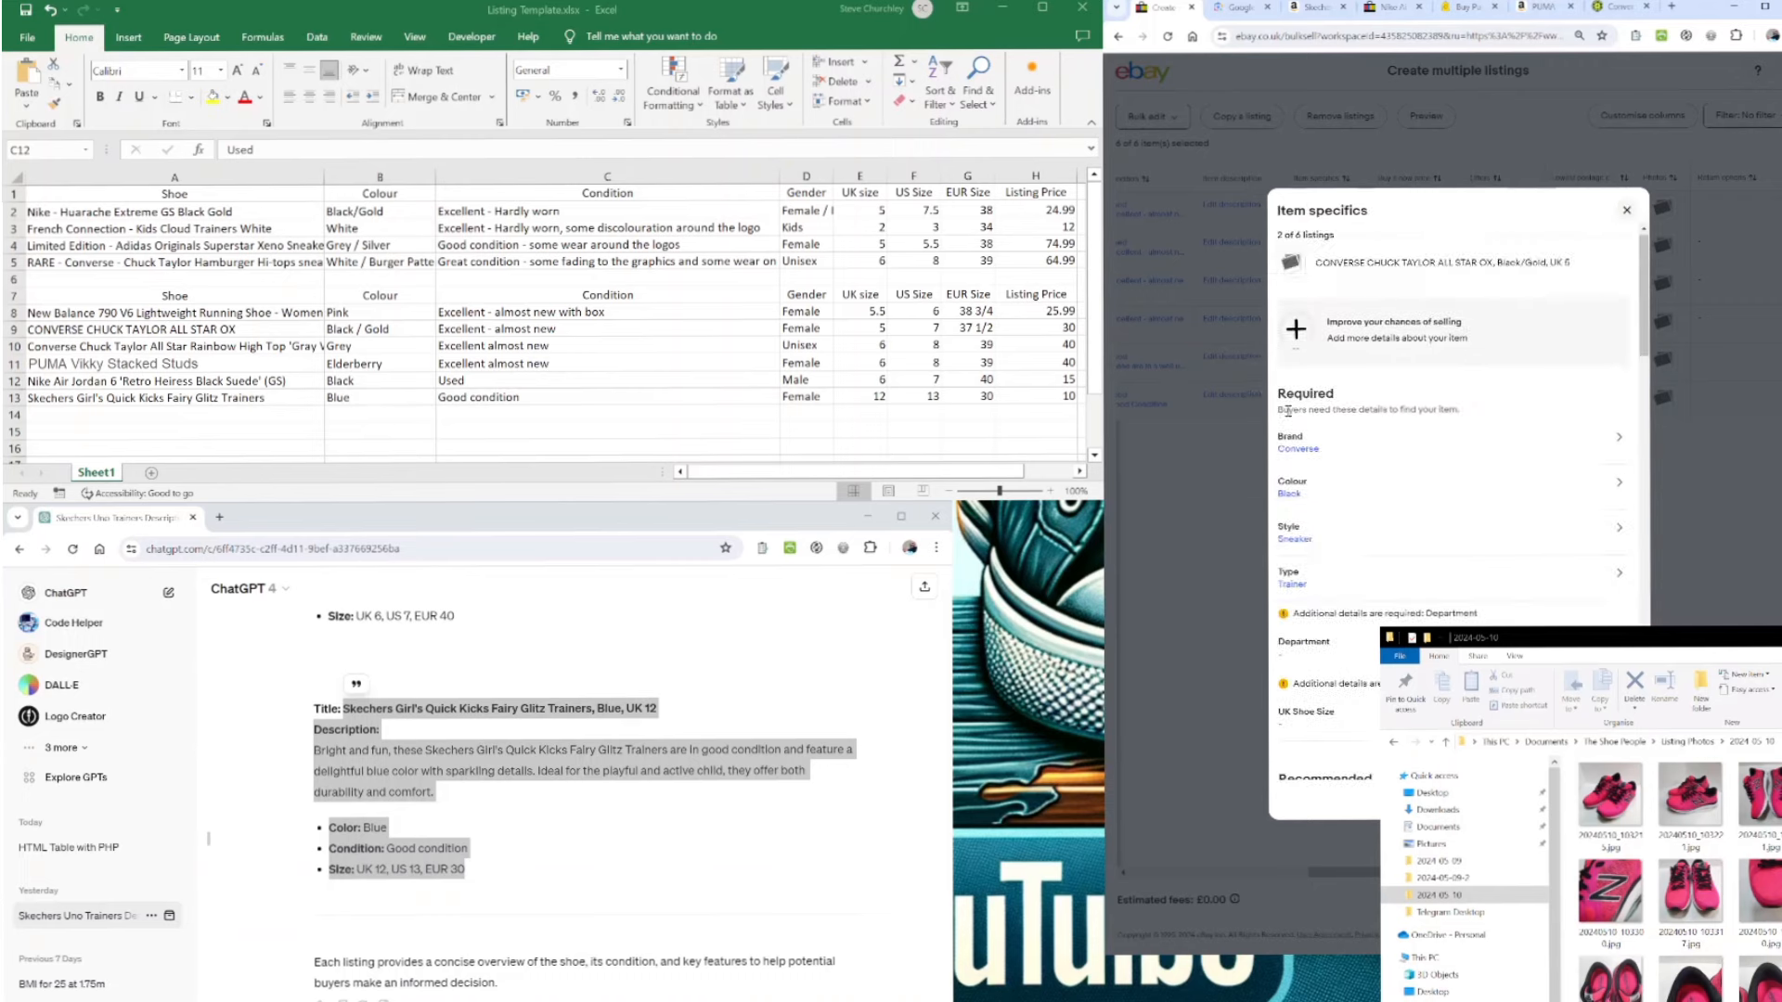
# - Set the Converse All Star OX listing's department to Women and its UK shoe size to 5
pyautogui.click(1329, 571)
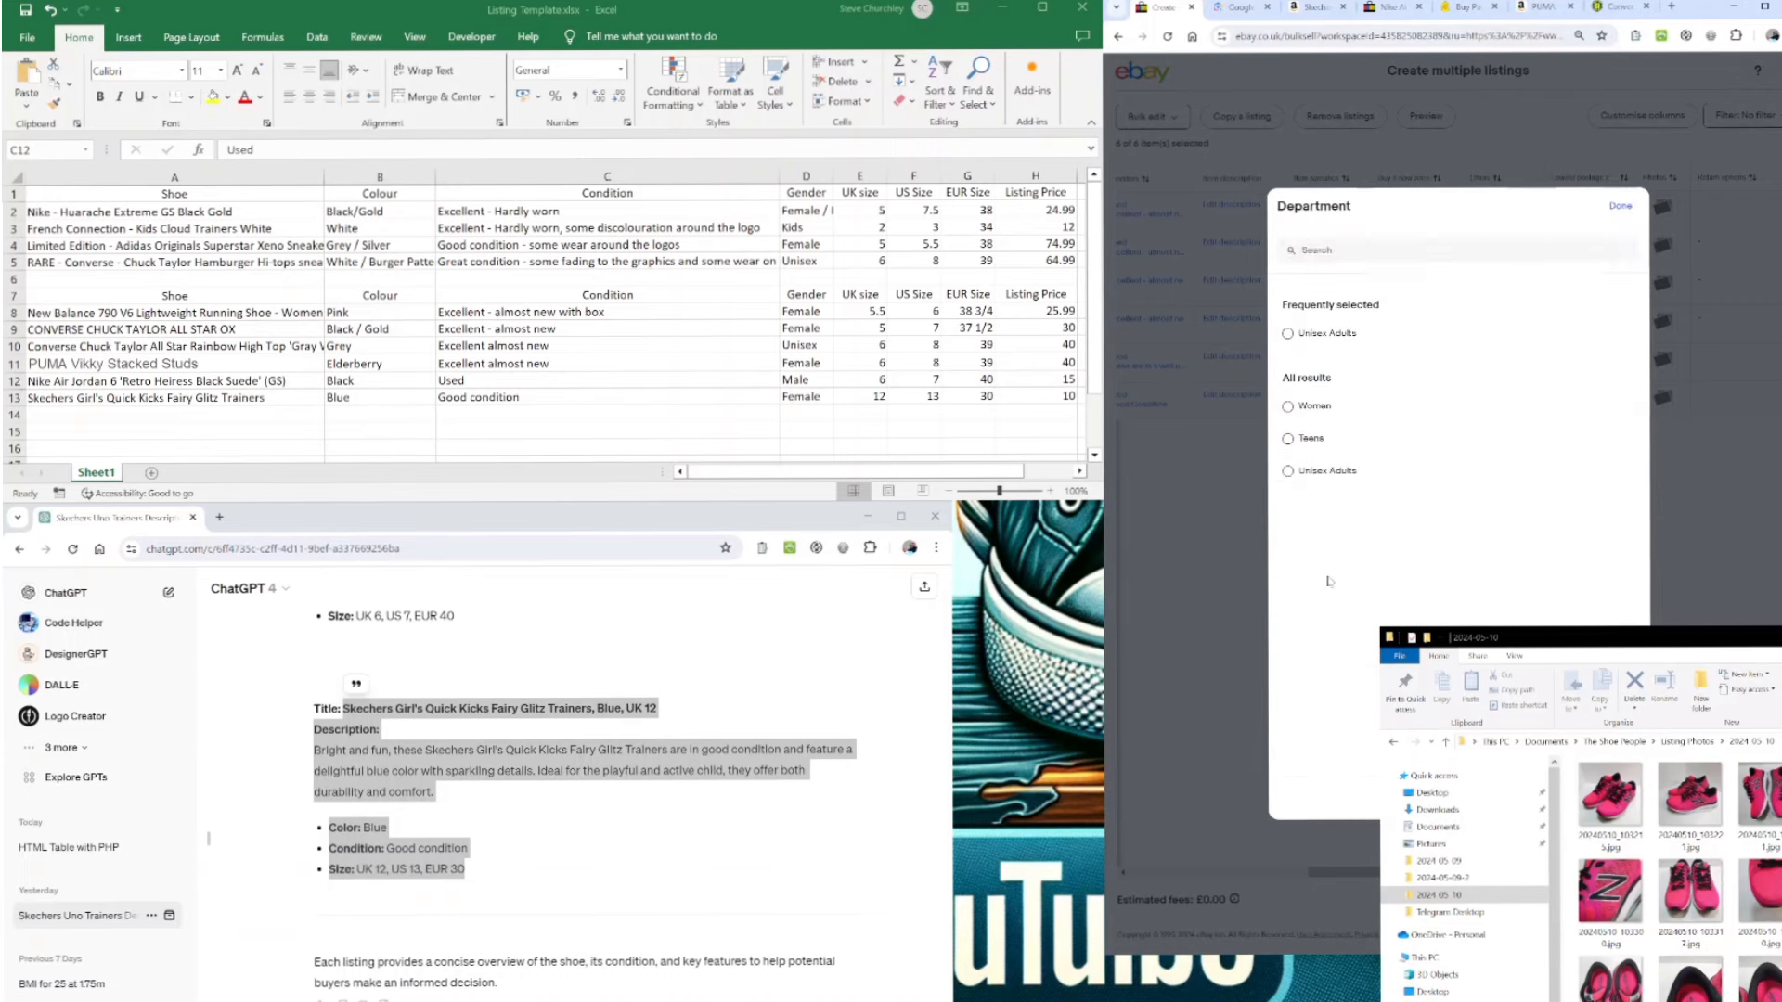
pyautogui.click(1289, 414)
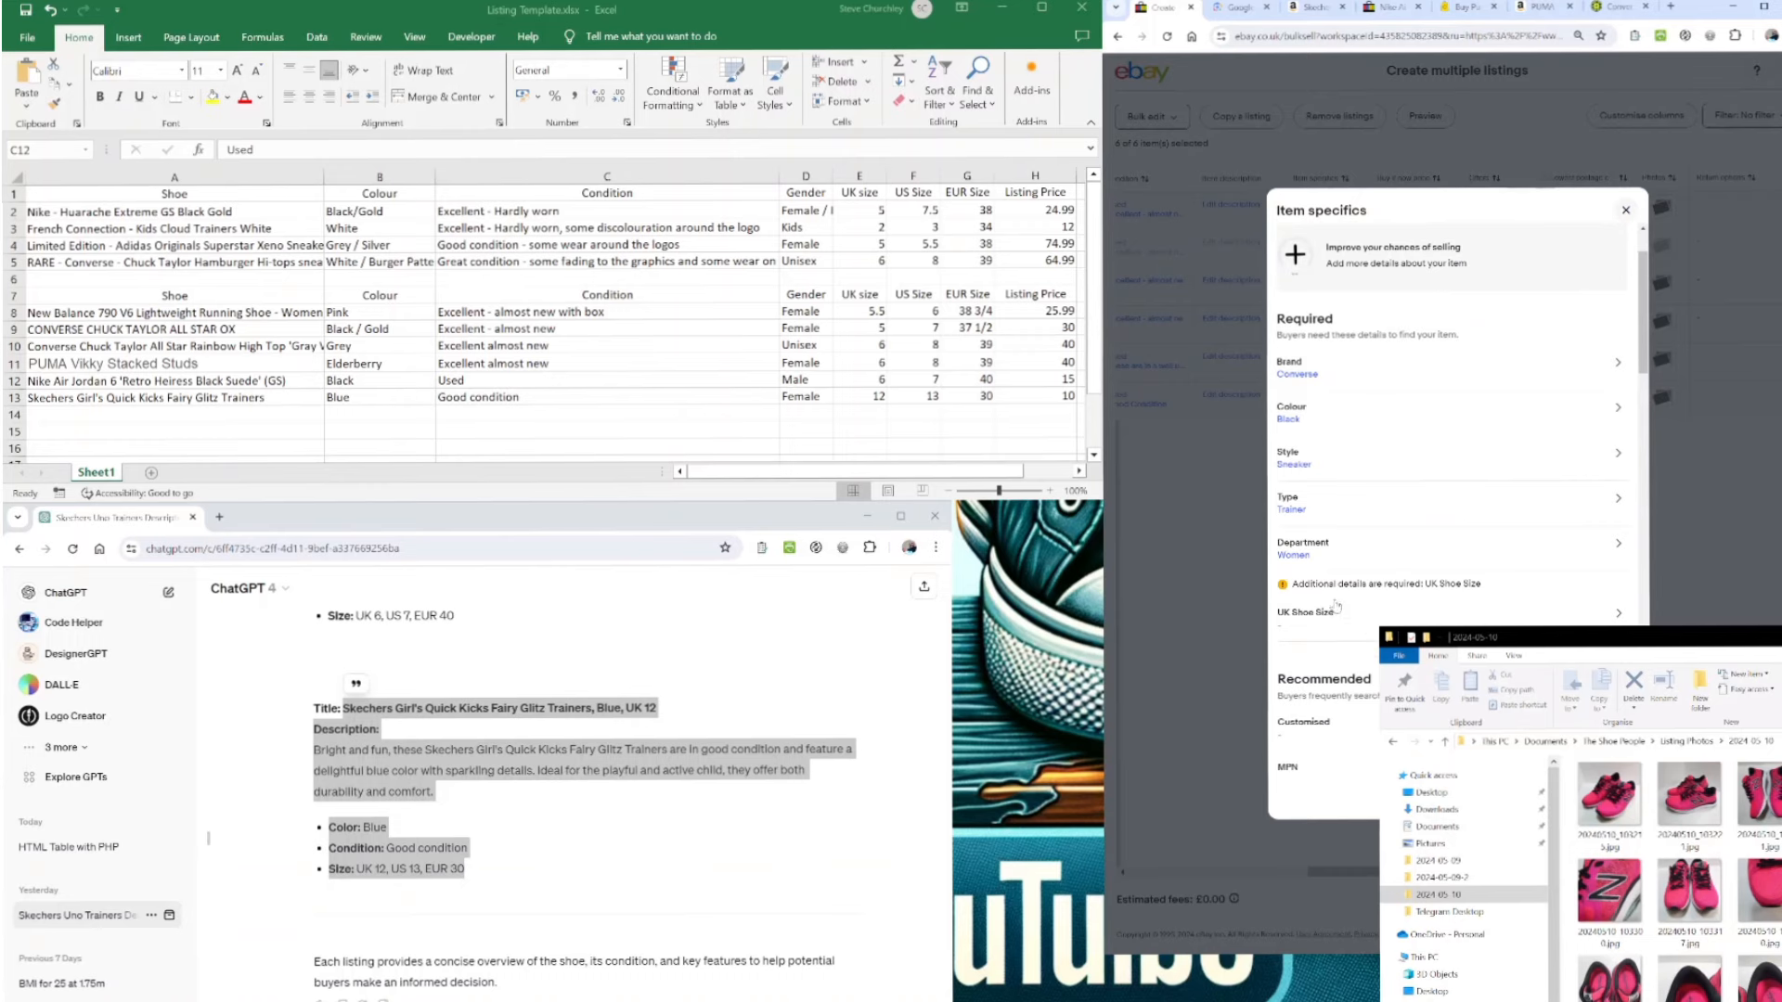
pyautogui.click(1333, 613)
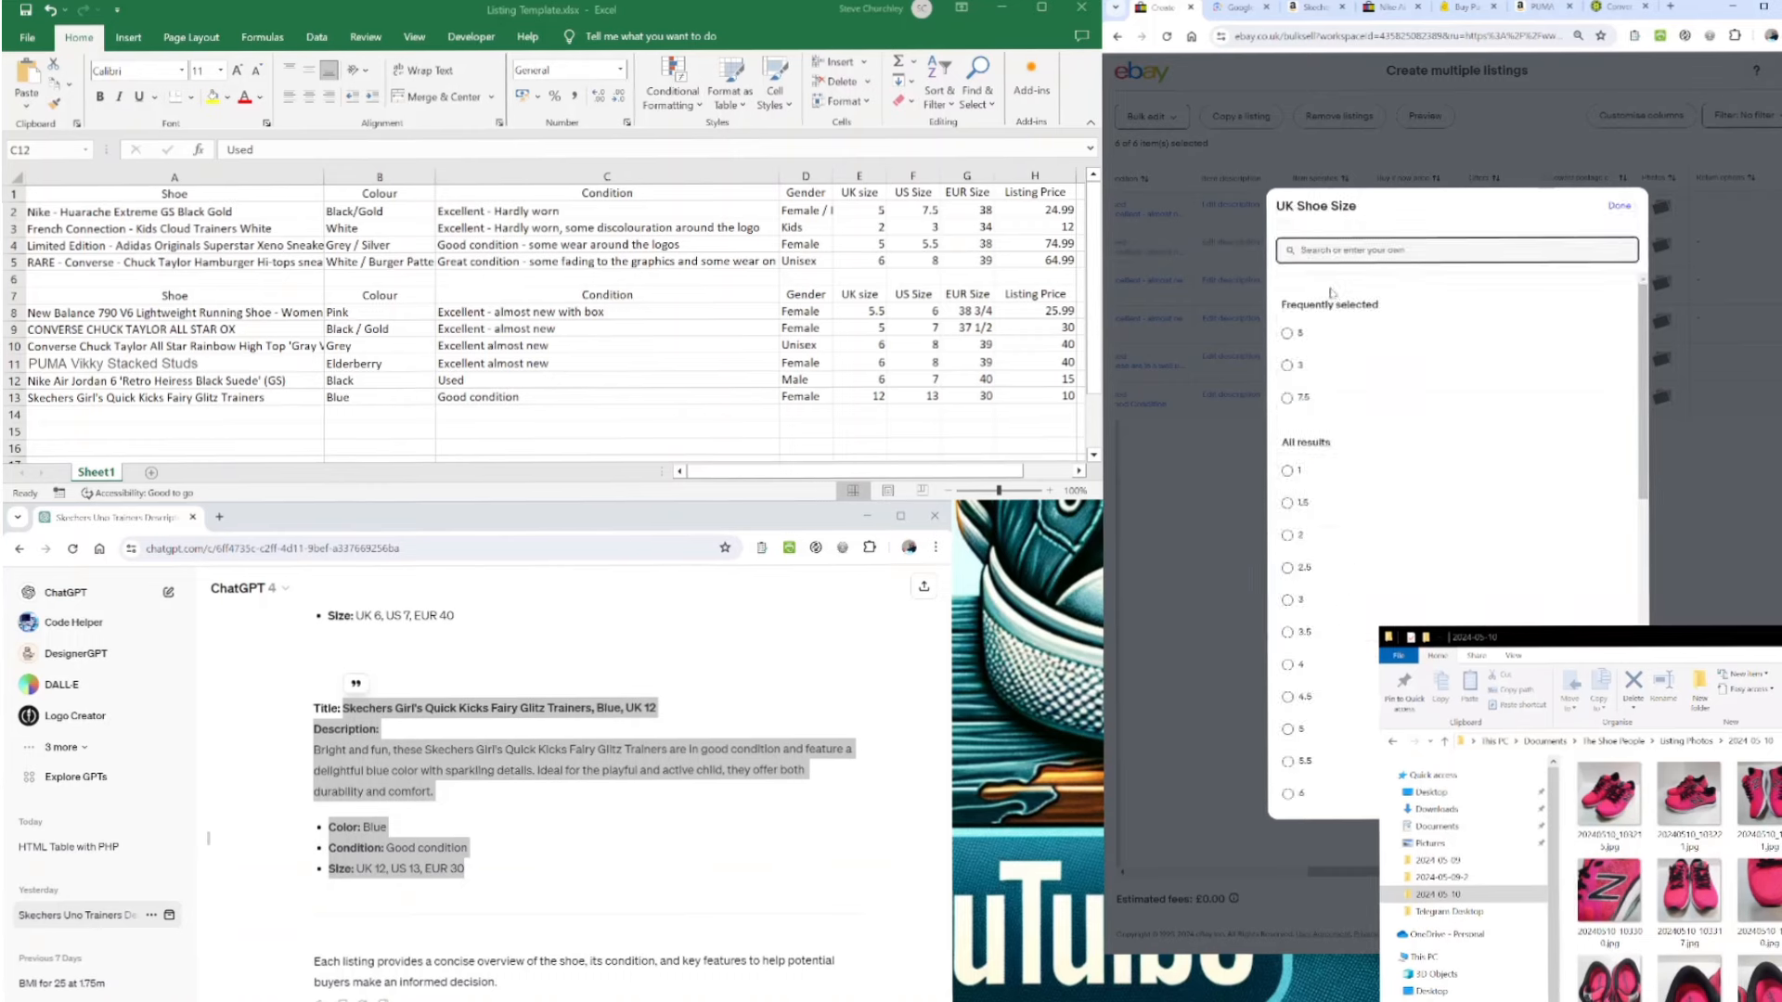
pyautogui.click(1297, 334)
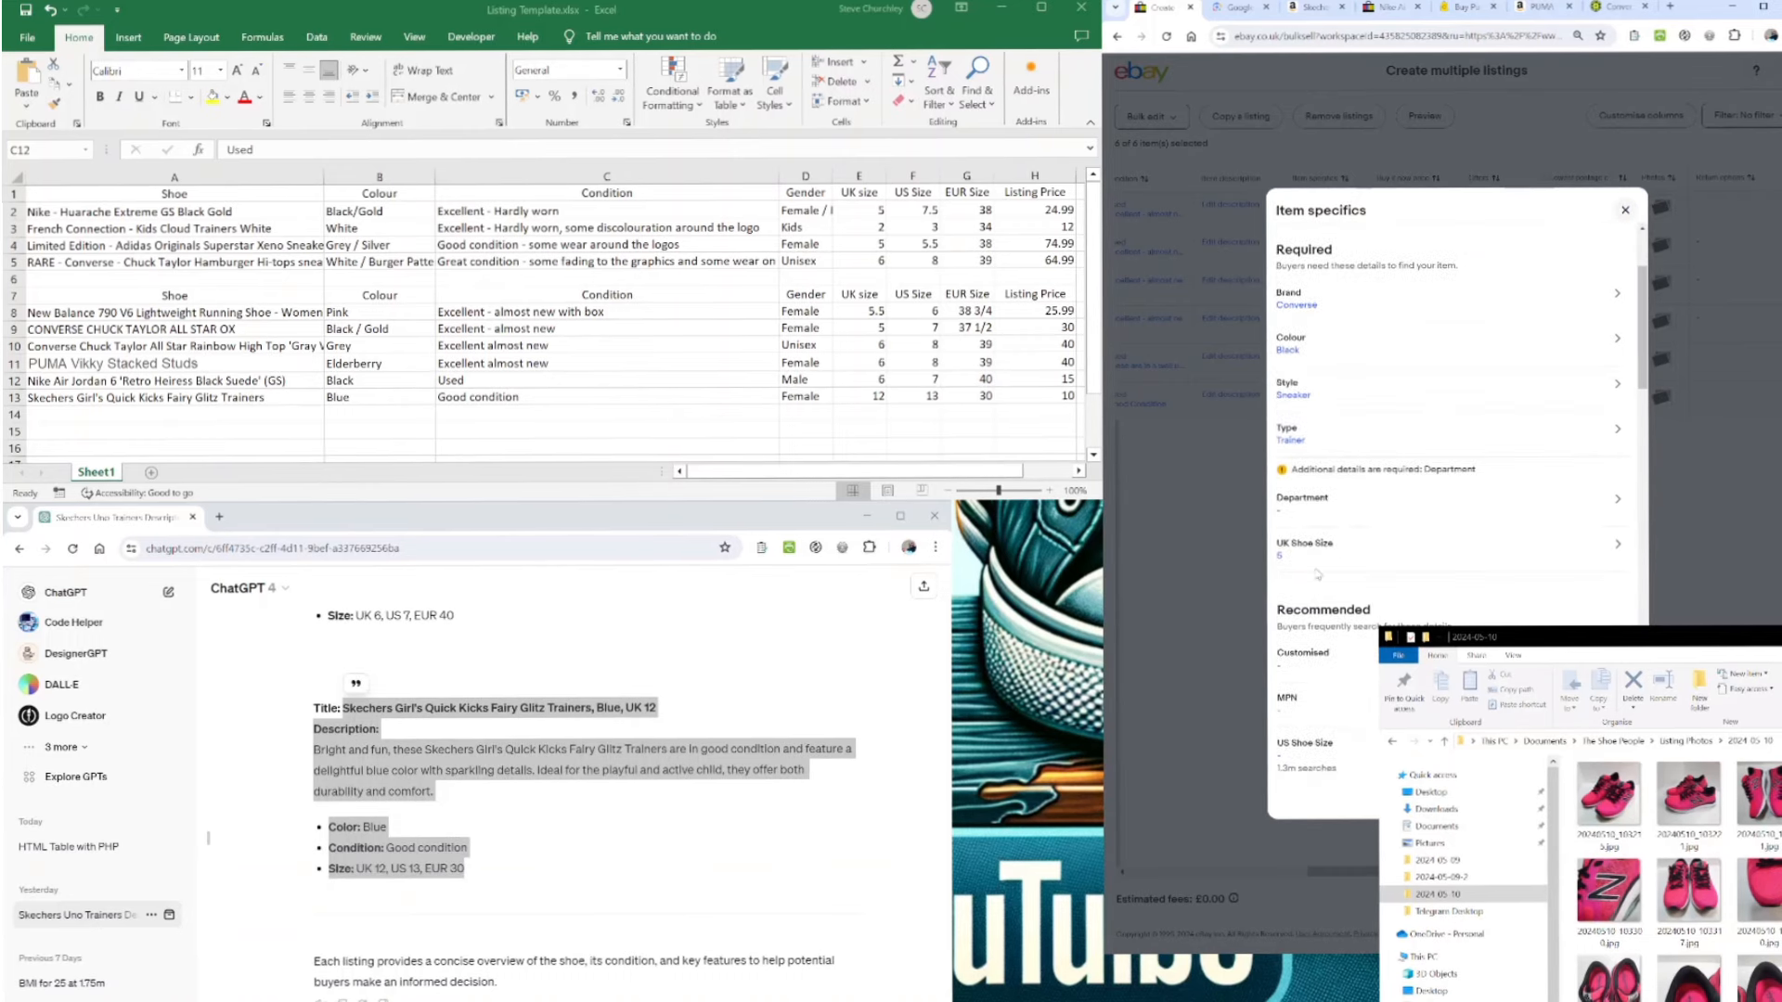
pyautogui.click(1315, 502)
pyautogui.click(1289, 409)
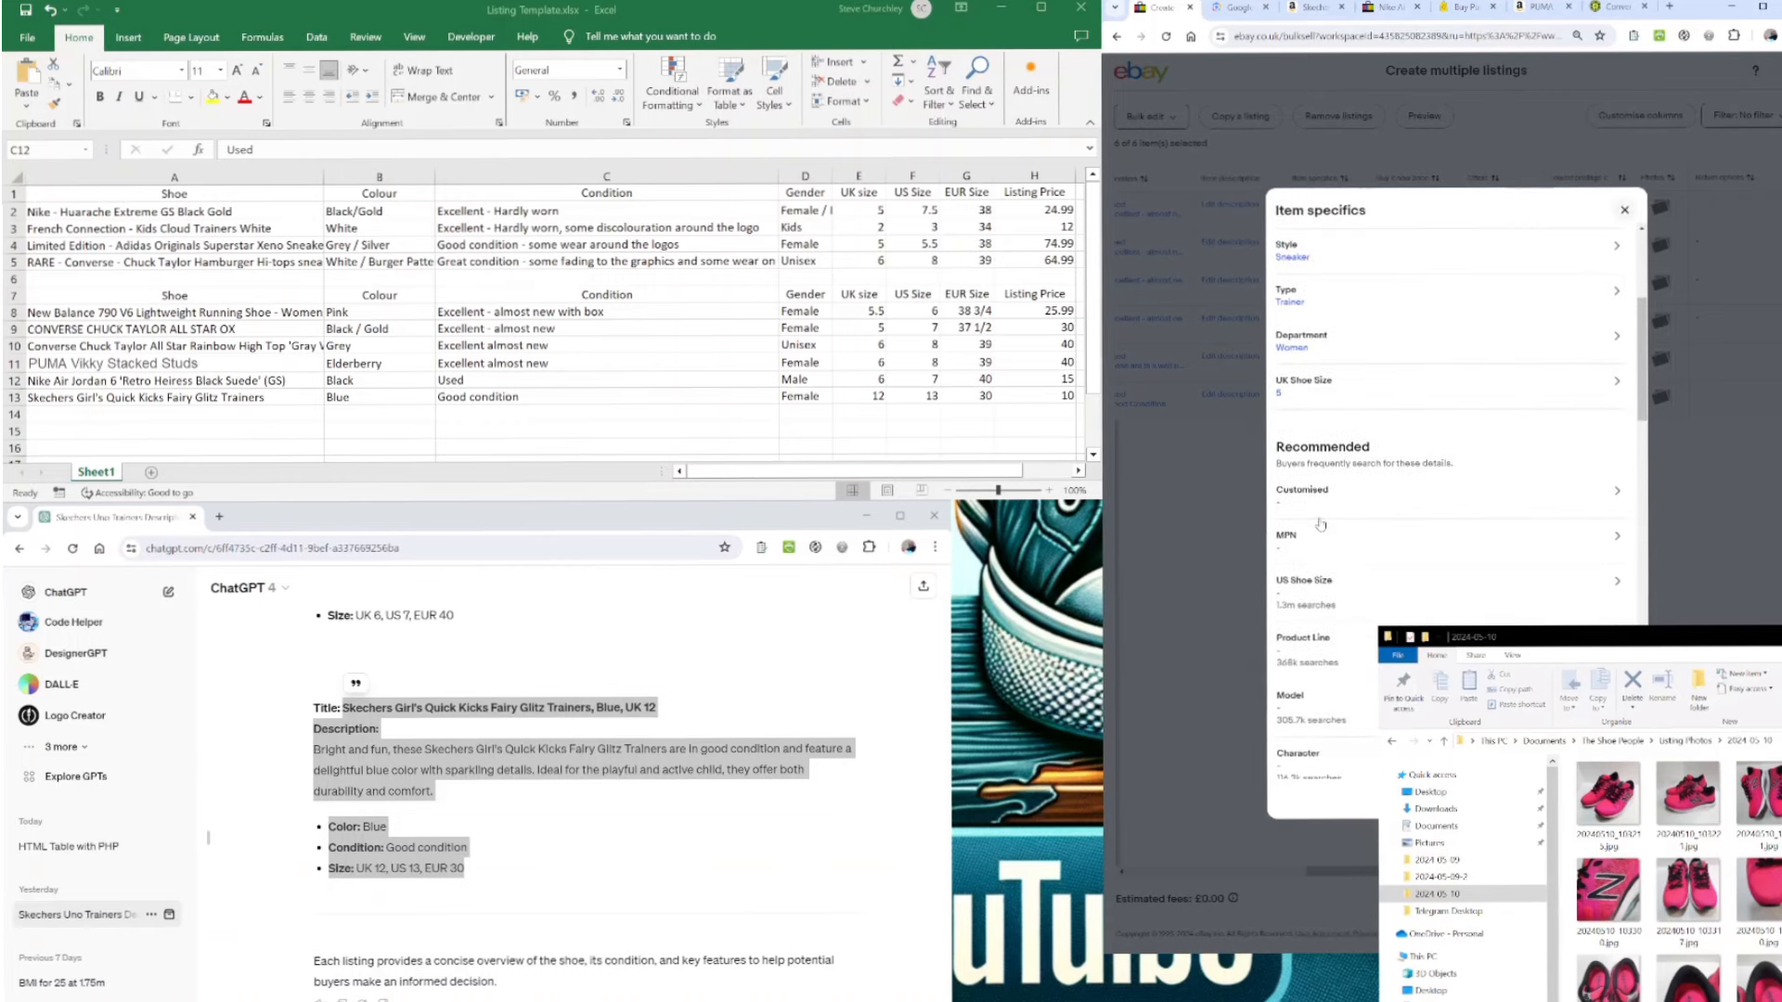
# - Set the recommended US shoe size to 7 for the Converse All Star OX listing
pyautogui.scroll(-1, 1320, 524)
pyautogui.click(1325, 481)
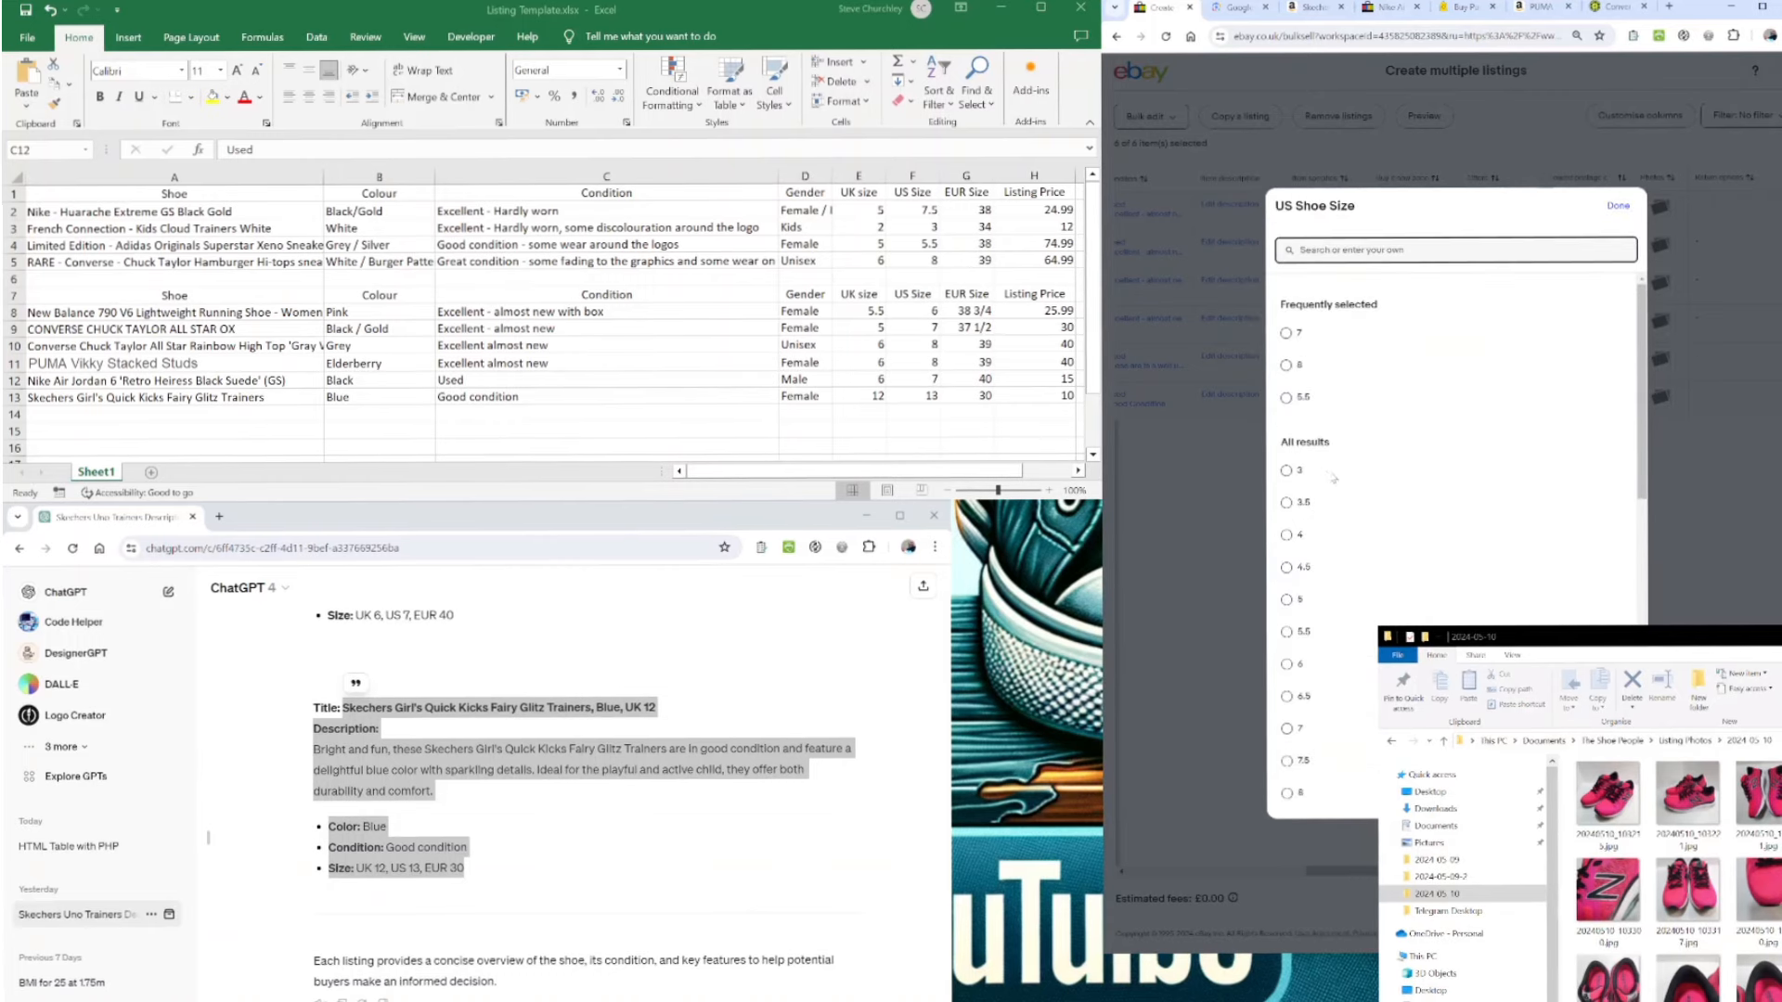
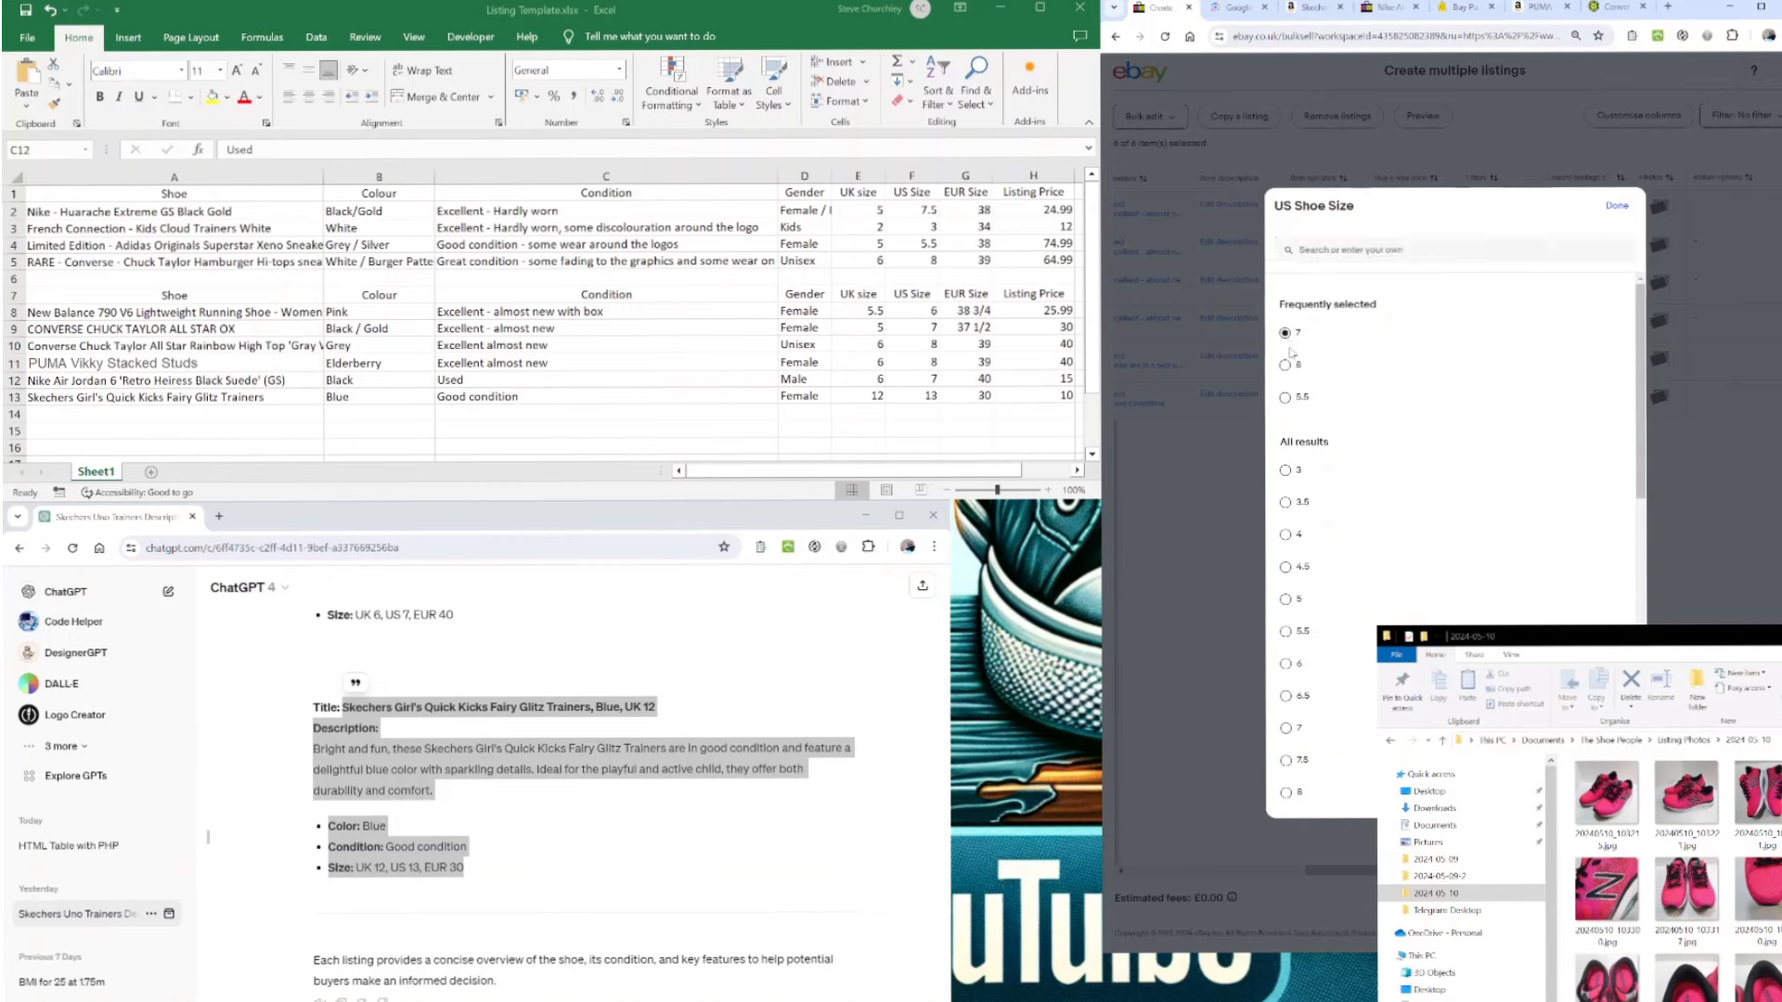
# - Set the US shoe size to 7 and the EU shoe size to 37.5 in the listing's item specifics
pyautogui.click(1290, 339)
pyautogui.scroll(-2, 1350, 626)
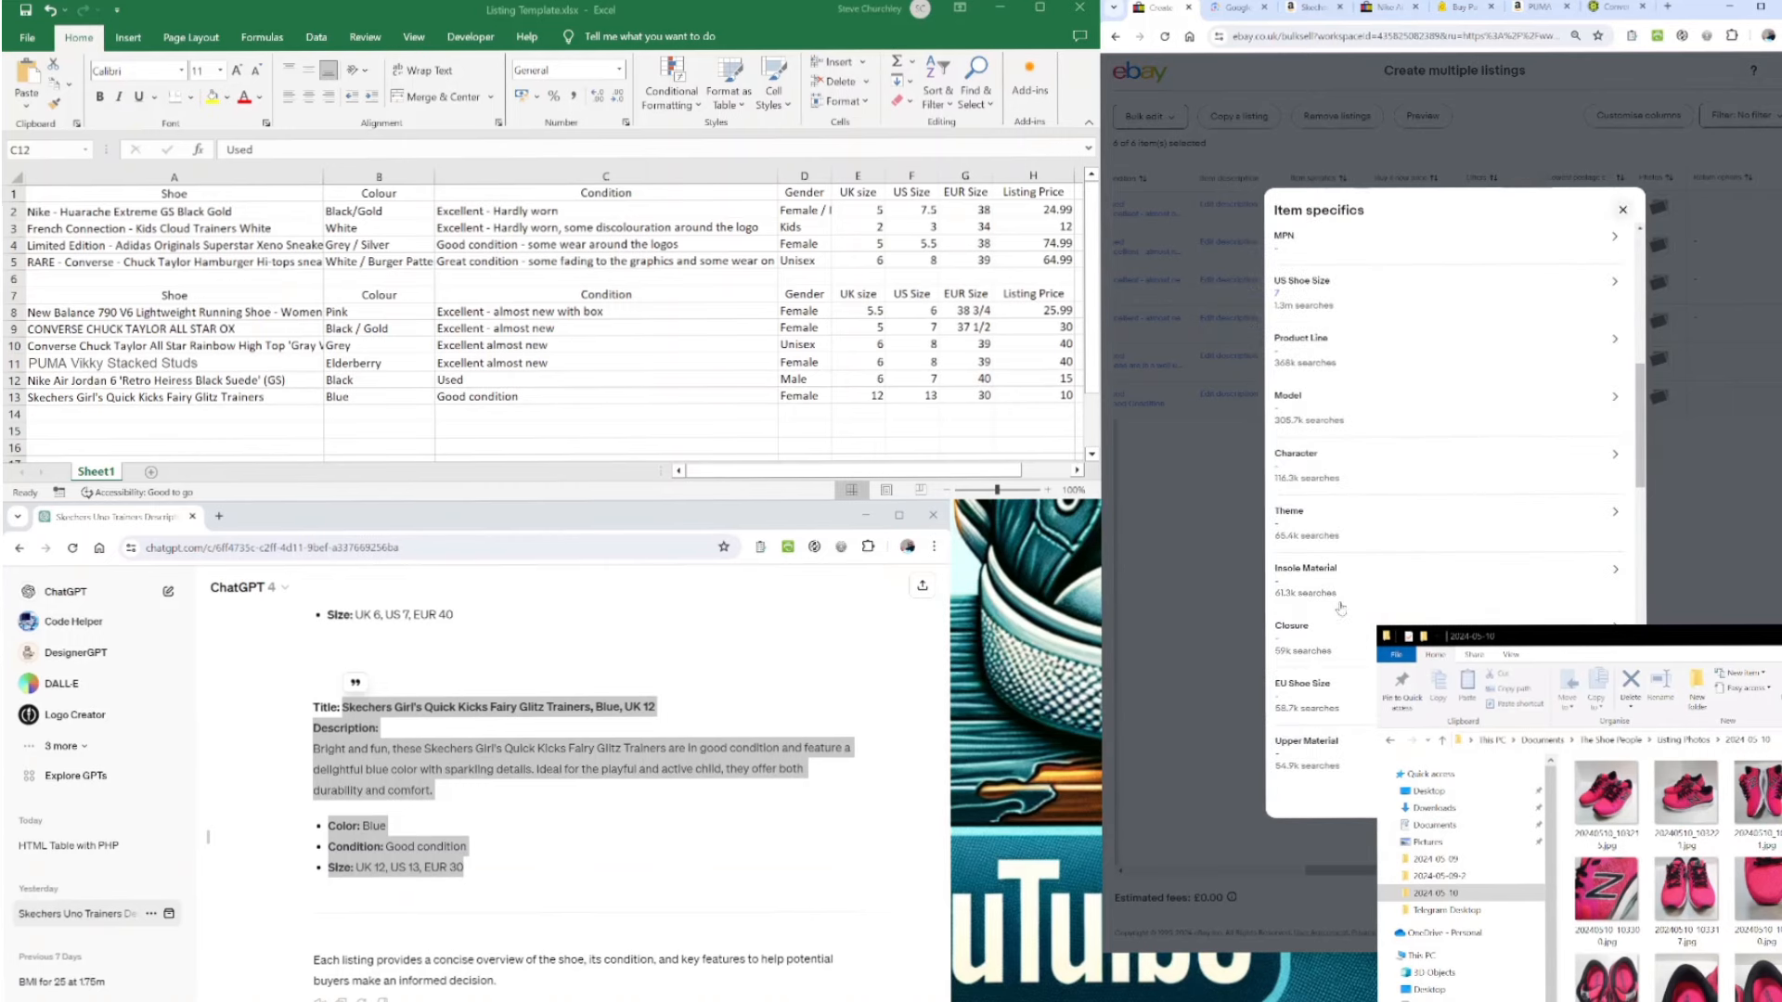
pyautogui.click(1340, 612)
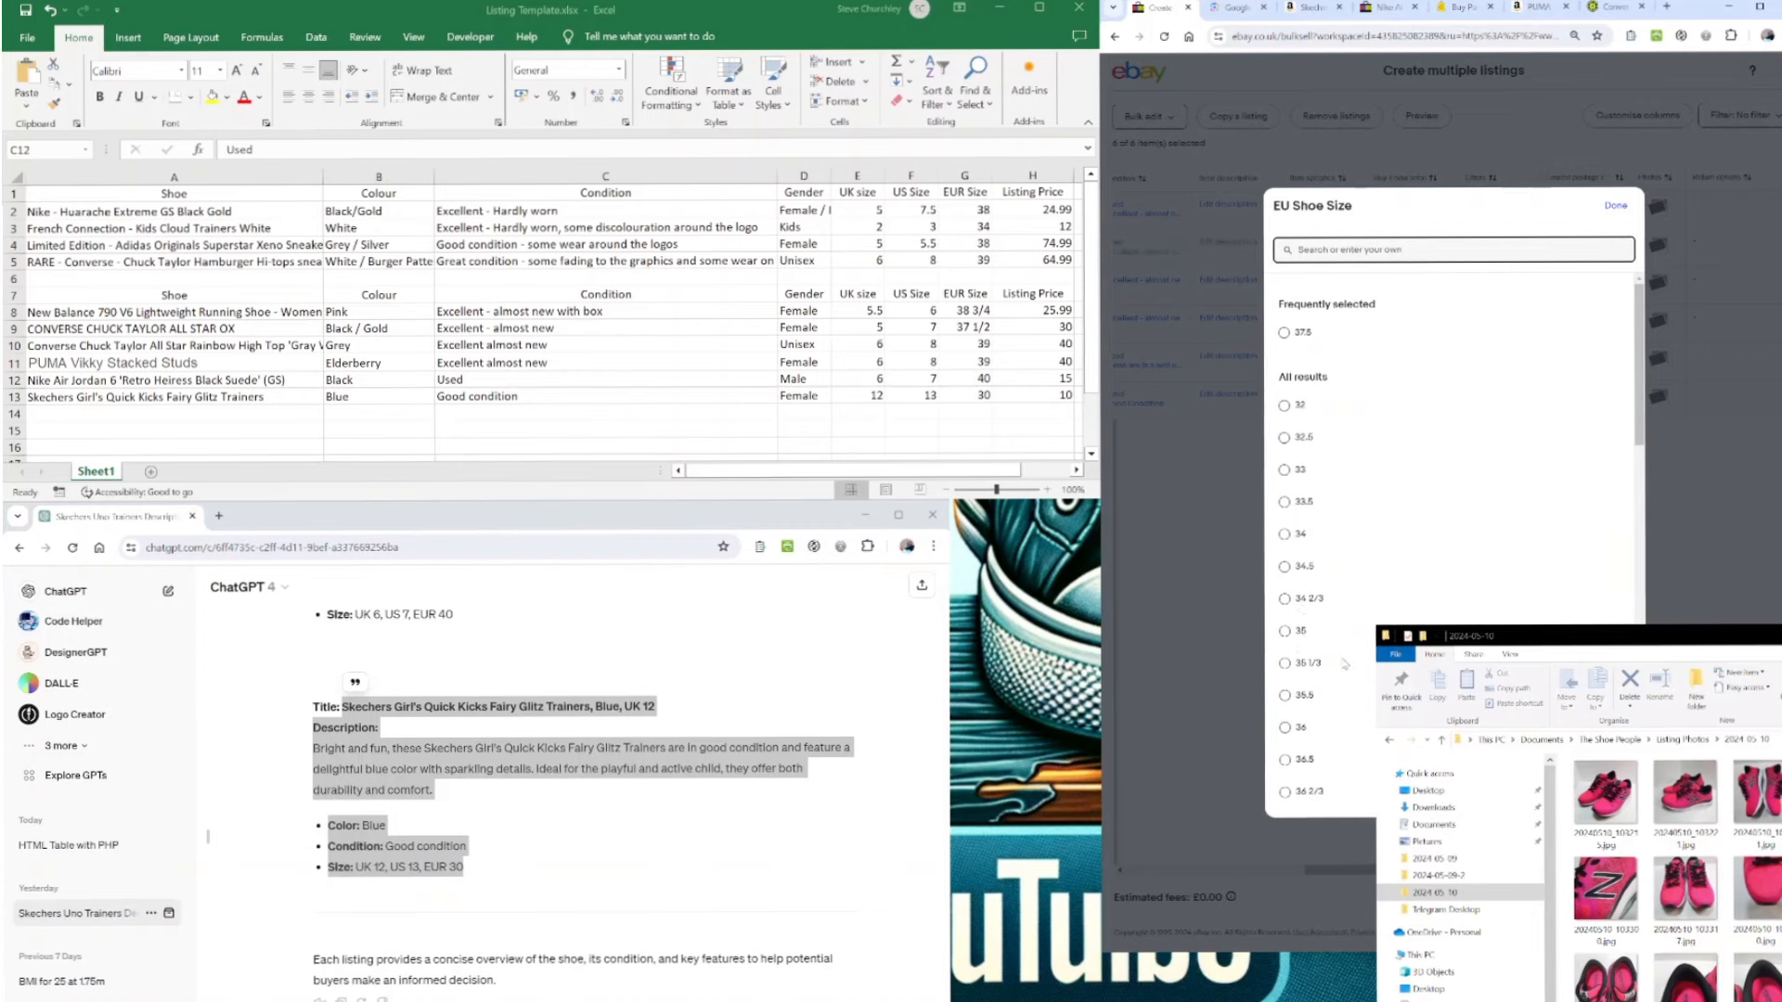
pyautogui.scroll(-1, 1345, 664)
pyautogui.scroll(-1, 1347, 651)
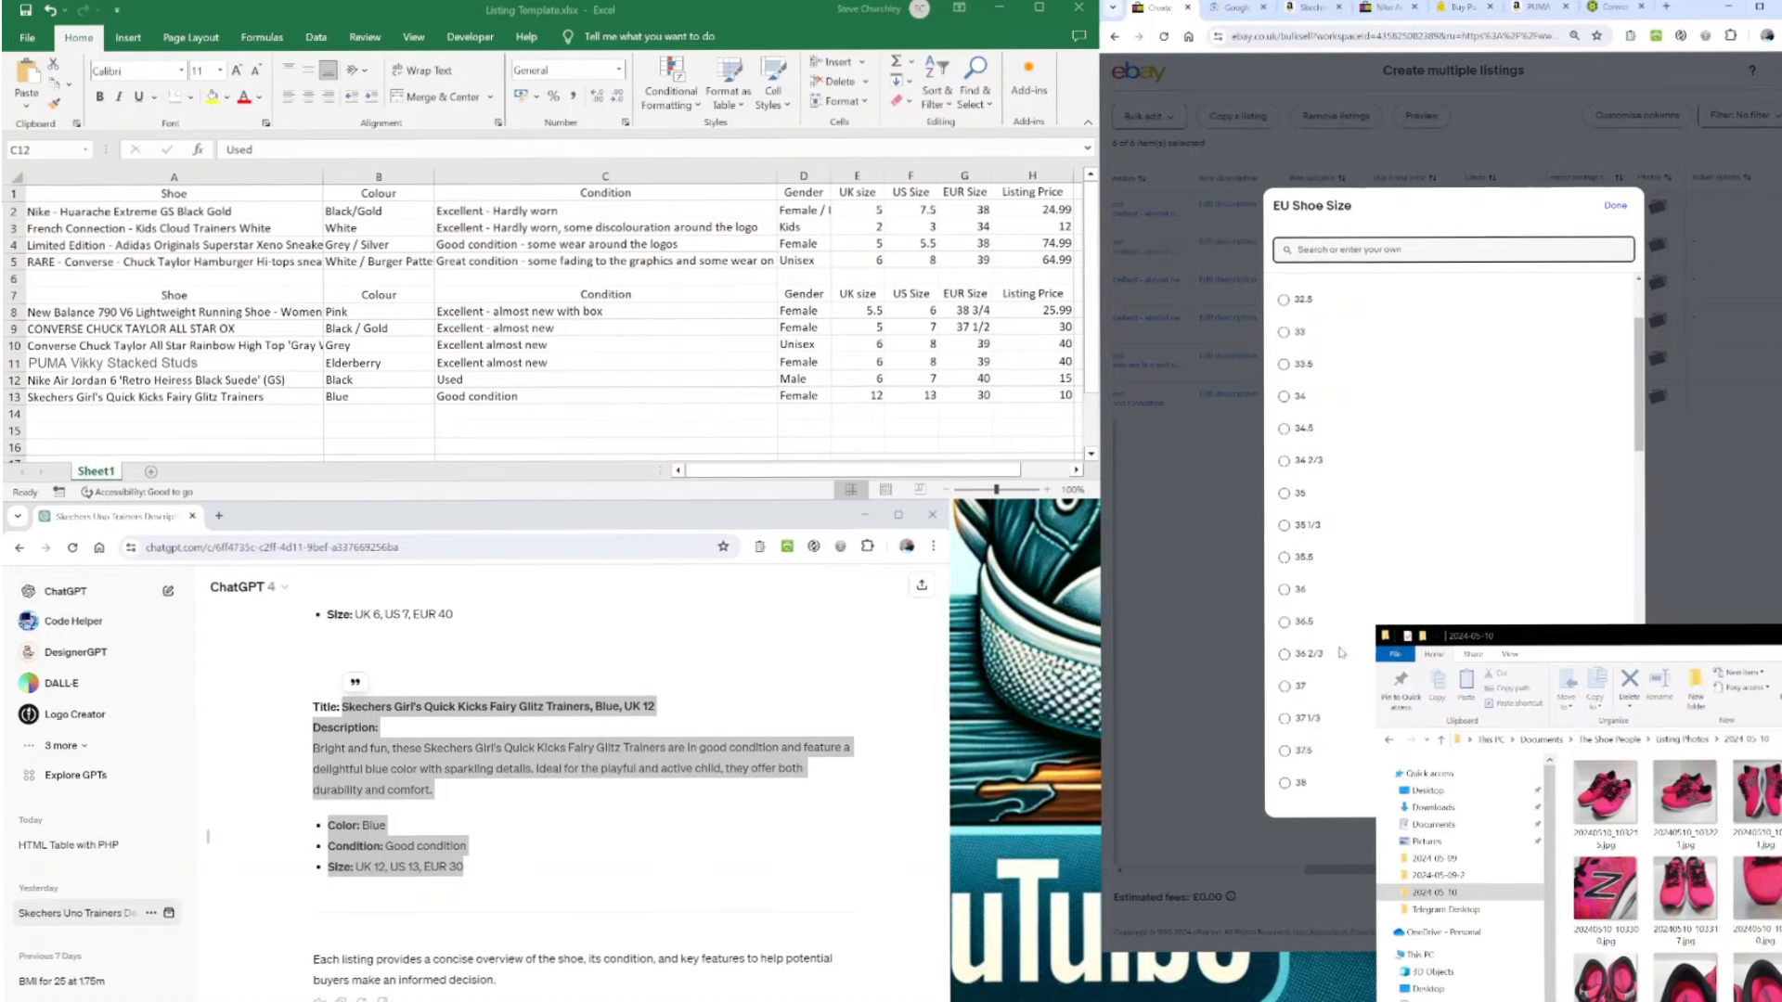
pyautogui.click(1292, 751)
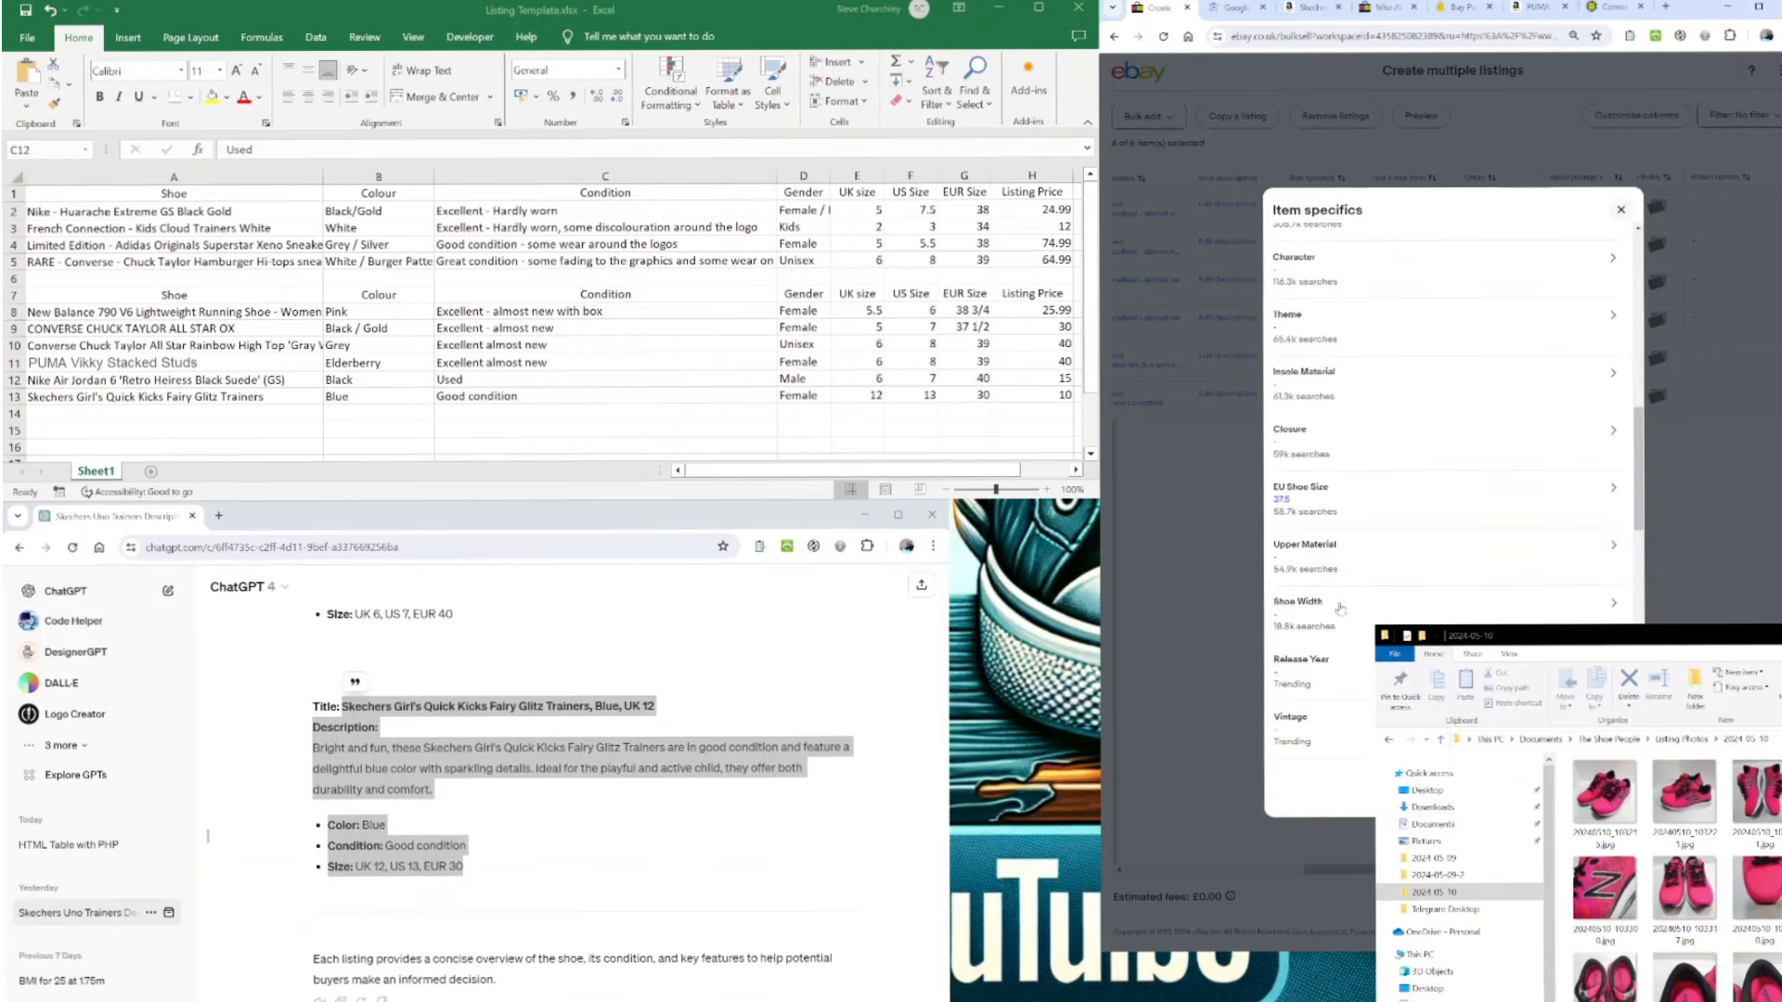
# - Search the product lines for CHUCK and set the product line to Converse Chuck Taylor All Star
pyautogui.scroll(-1, 1341, 609)
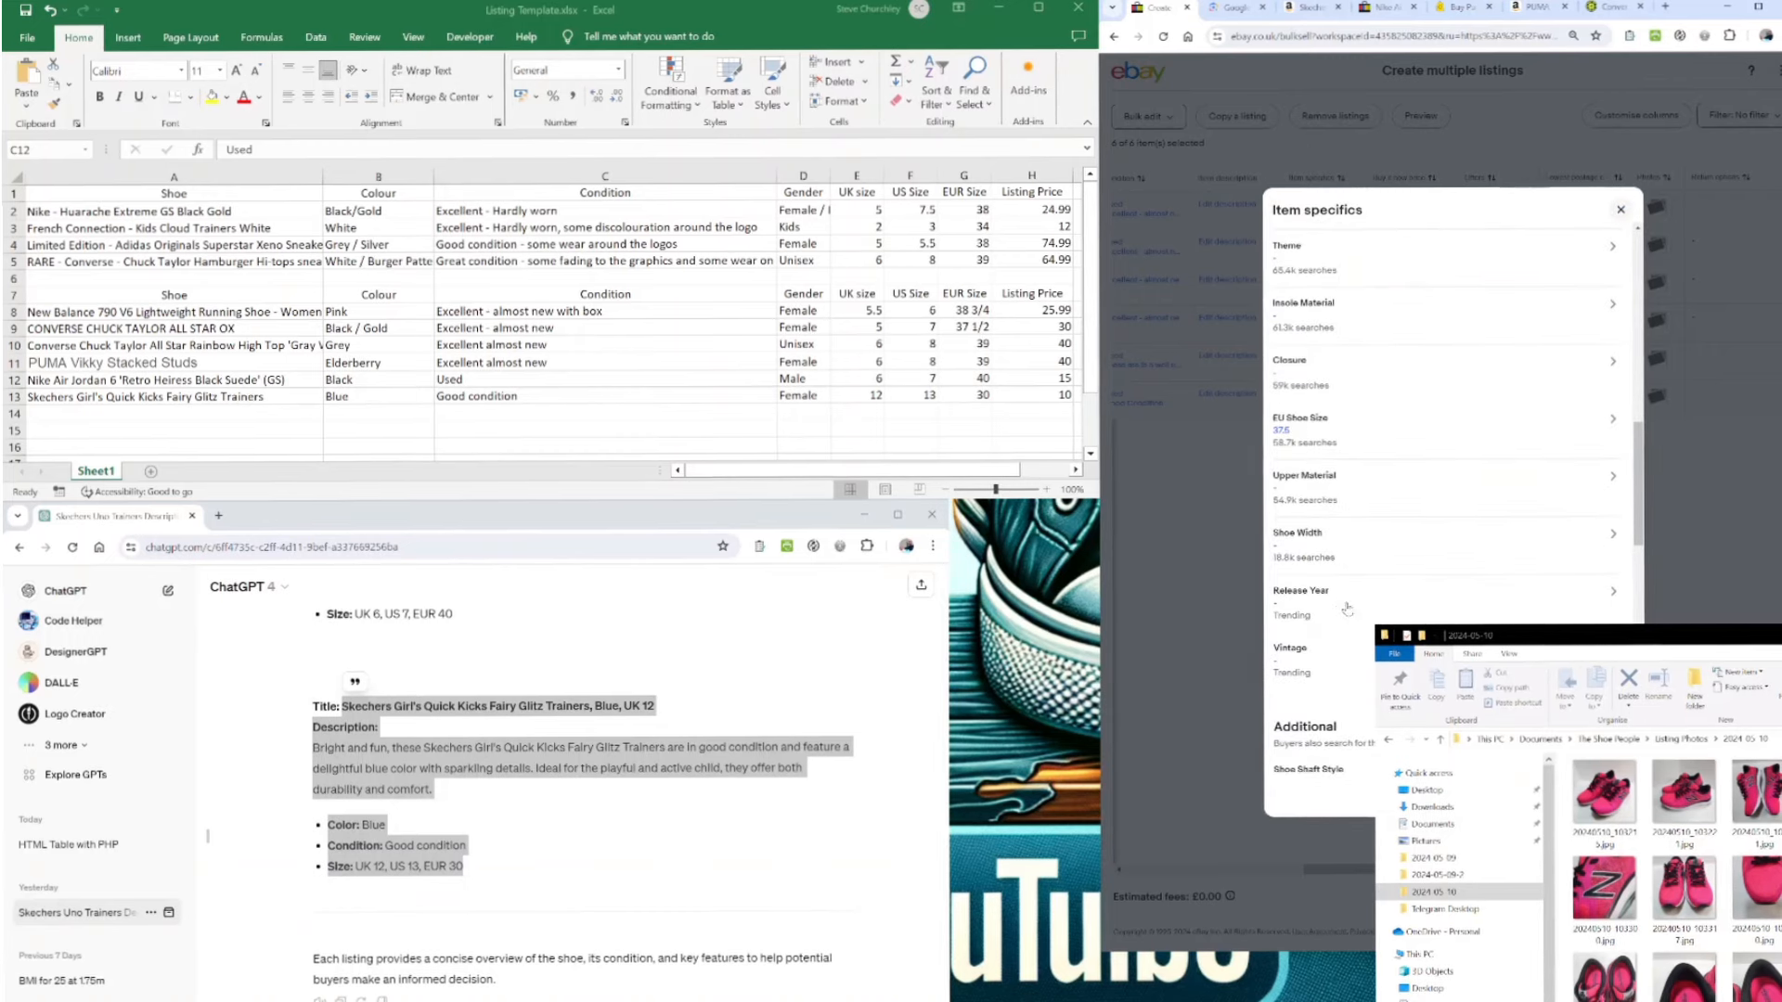
pyautogui.scroll(-3, 1341, 607)
pyautogui.scroll(4, 1346, 608)
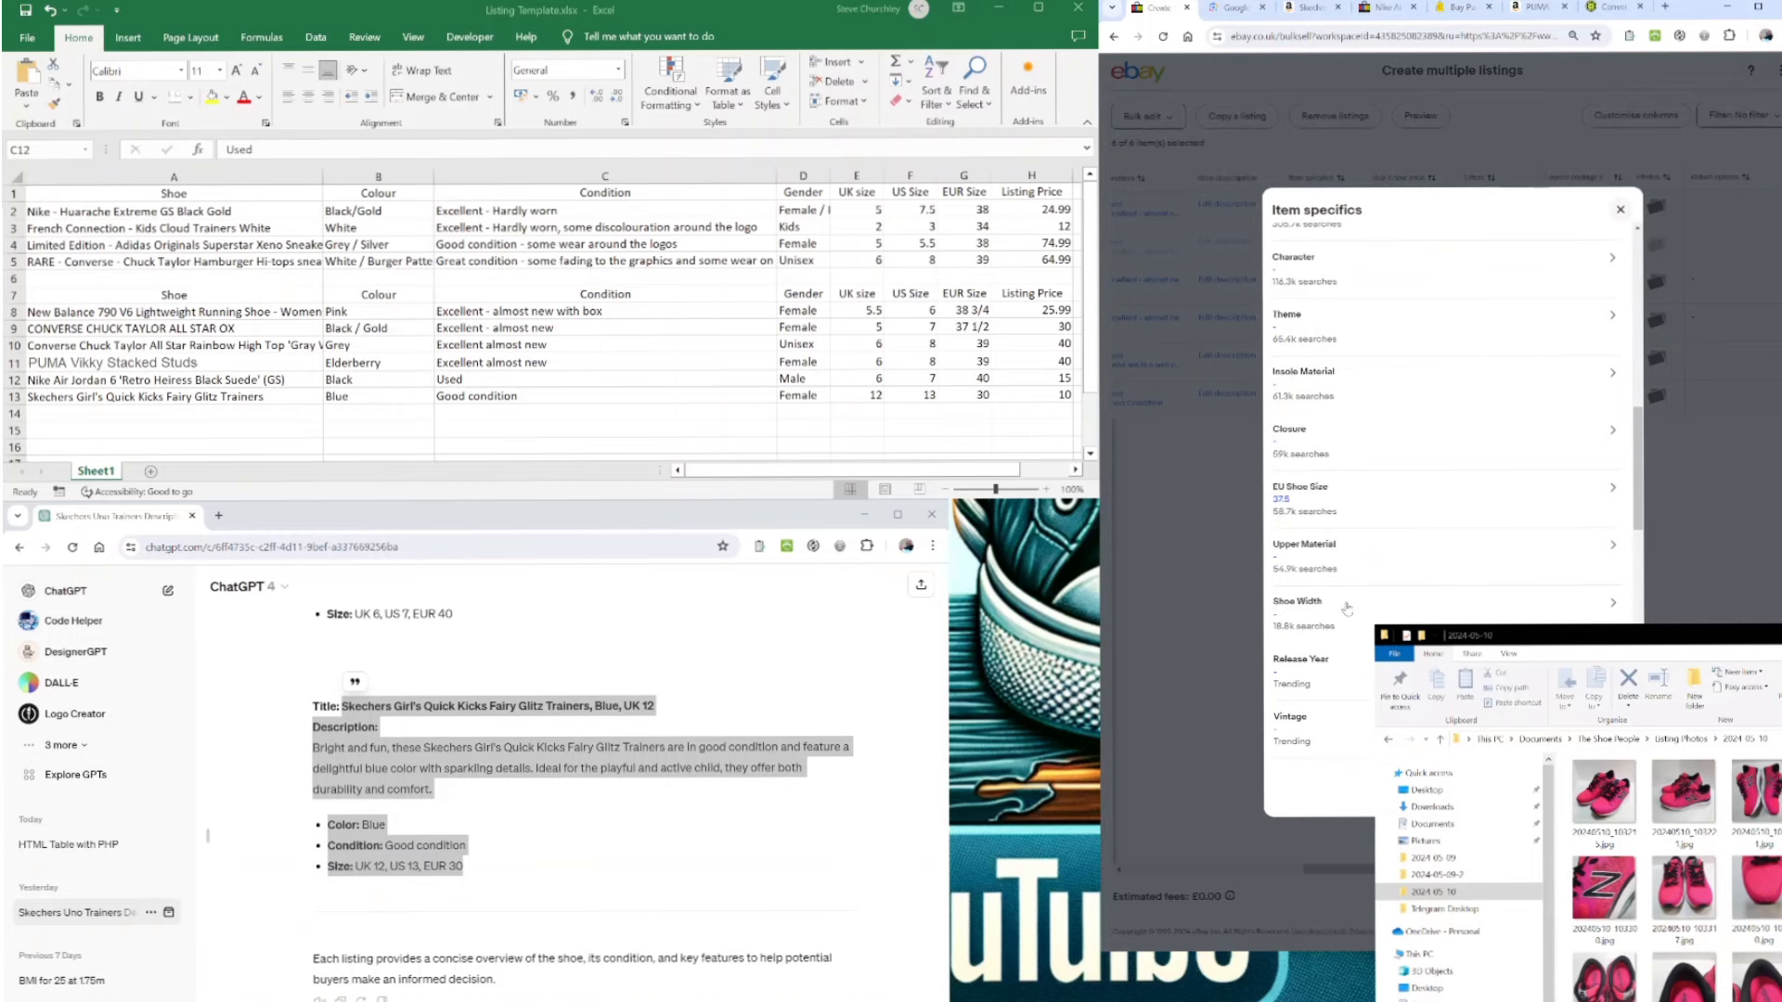
pyautogui.scroll(5, 1347, 608)
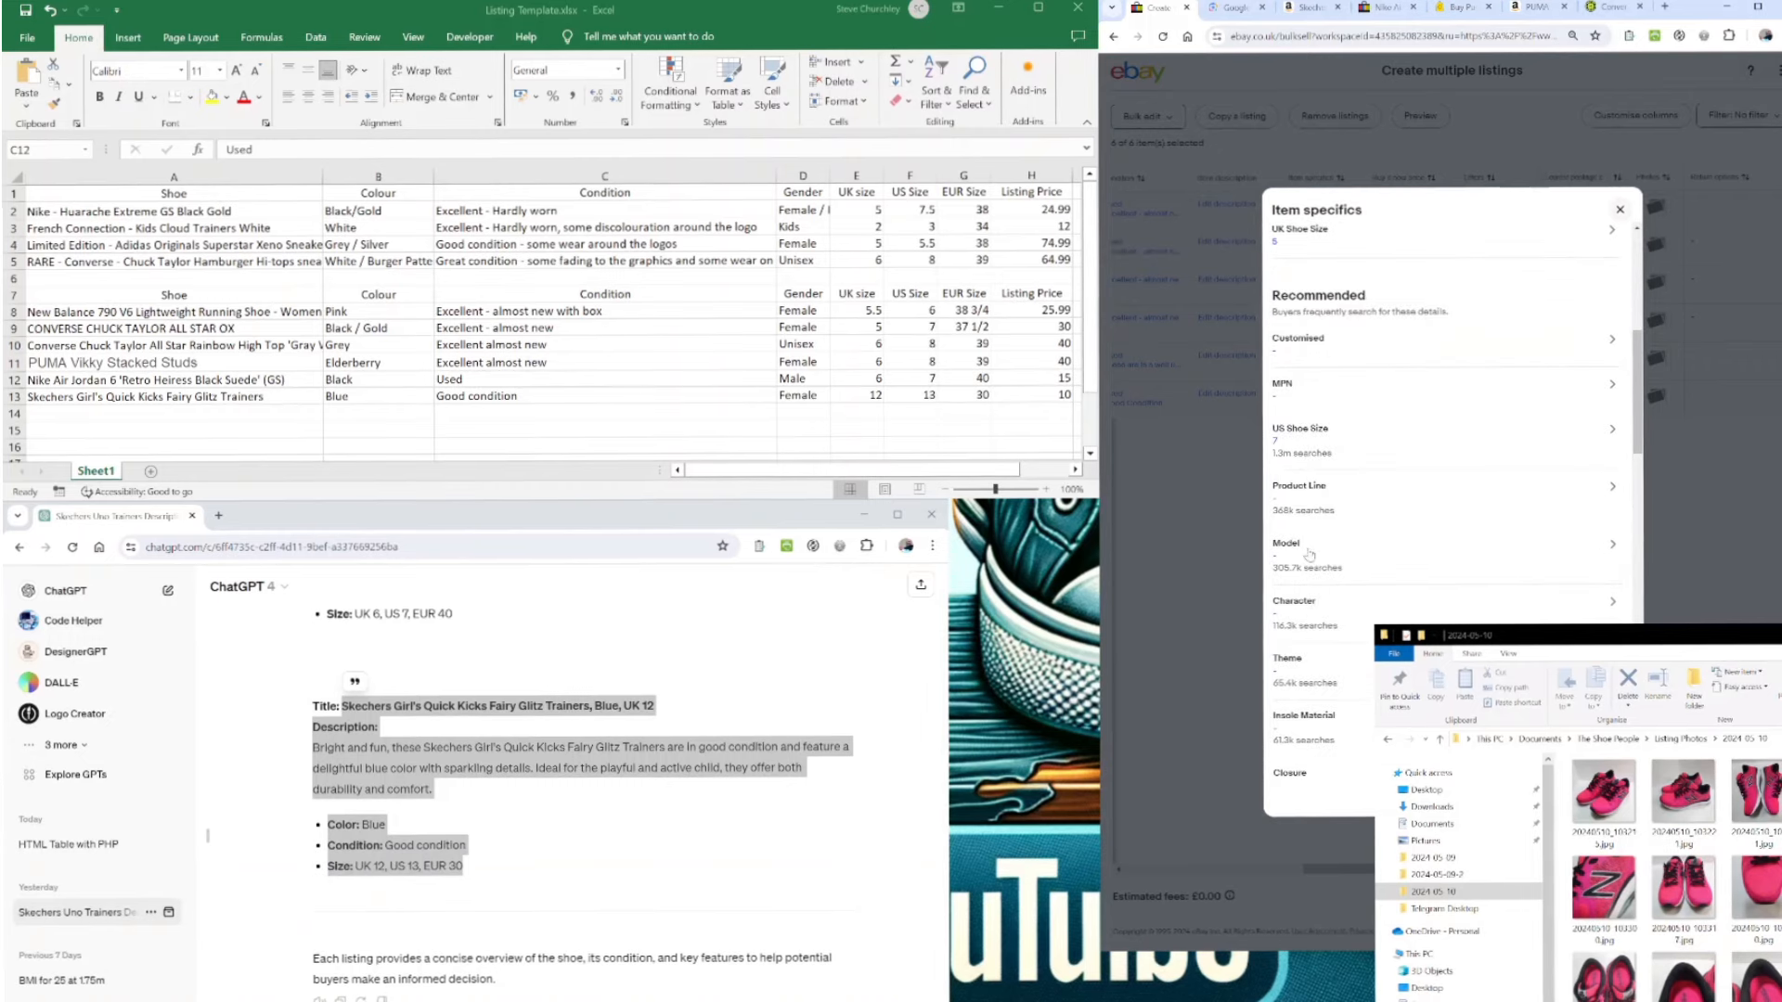
pyautogui.click(1321, 502)
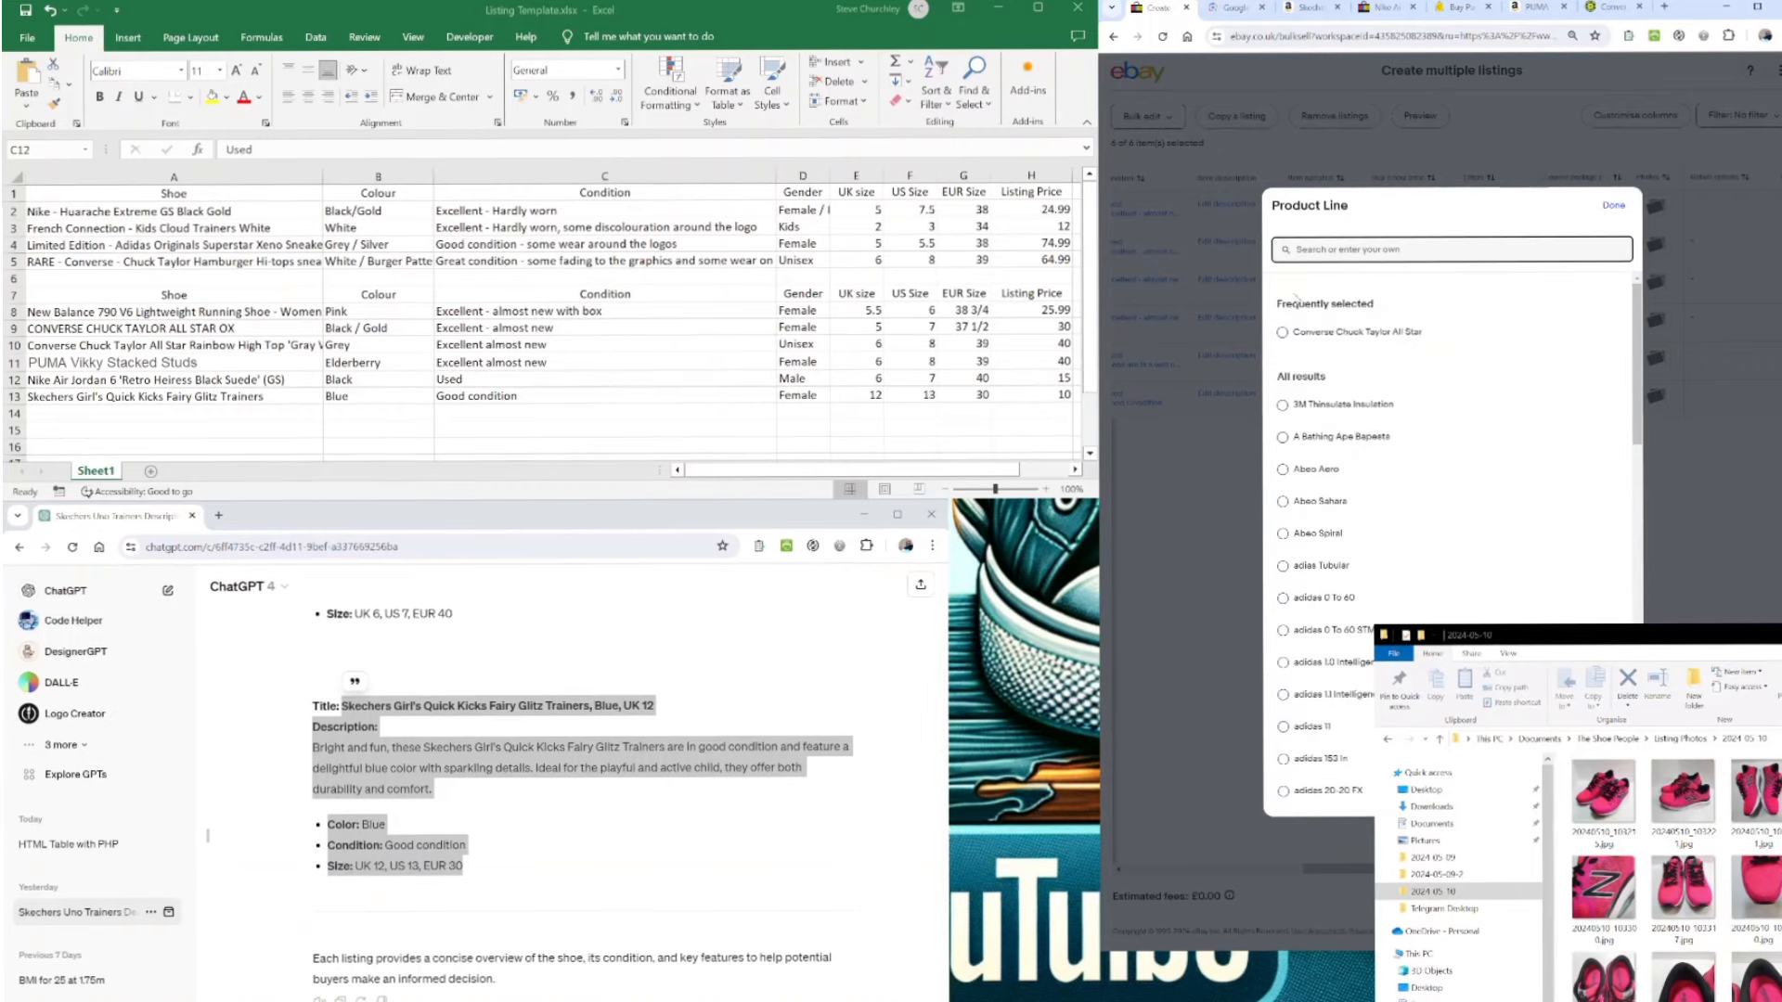
pyautogui.write('CHUCK')
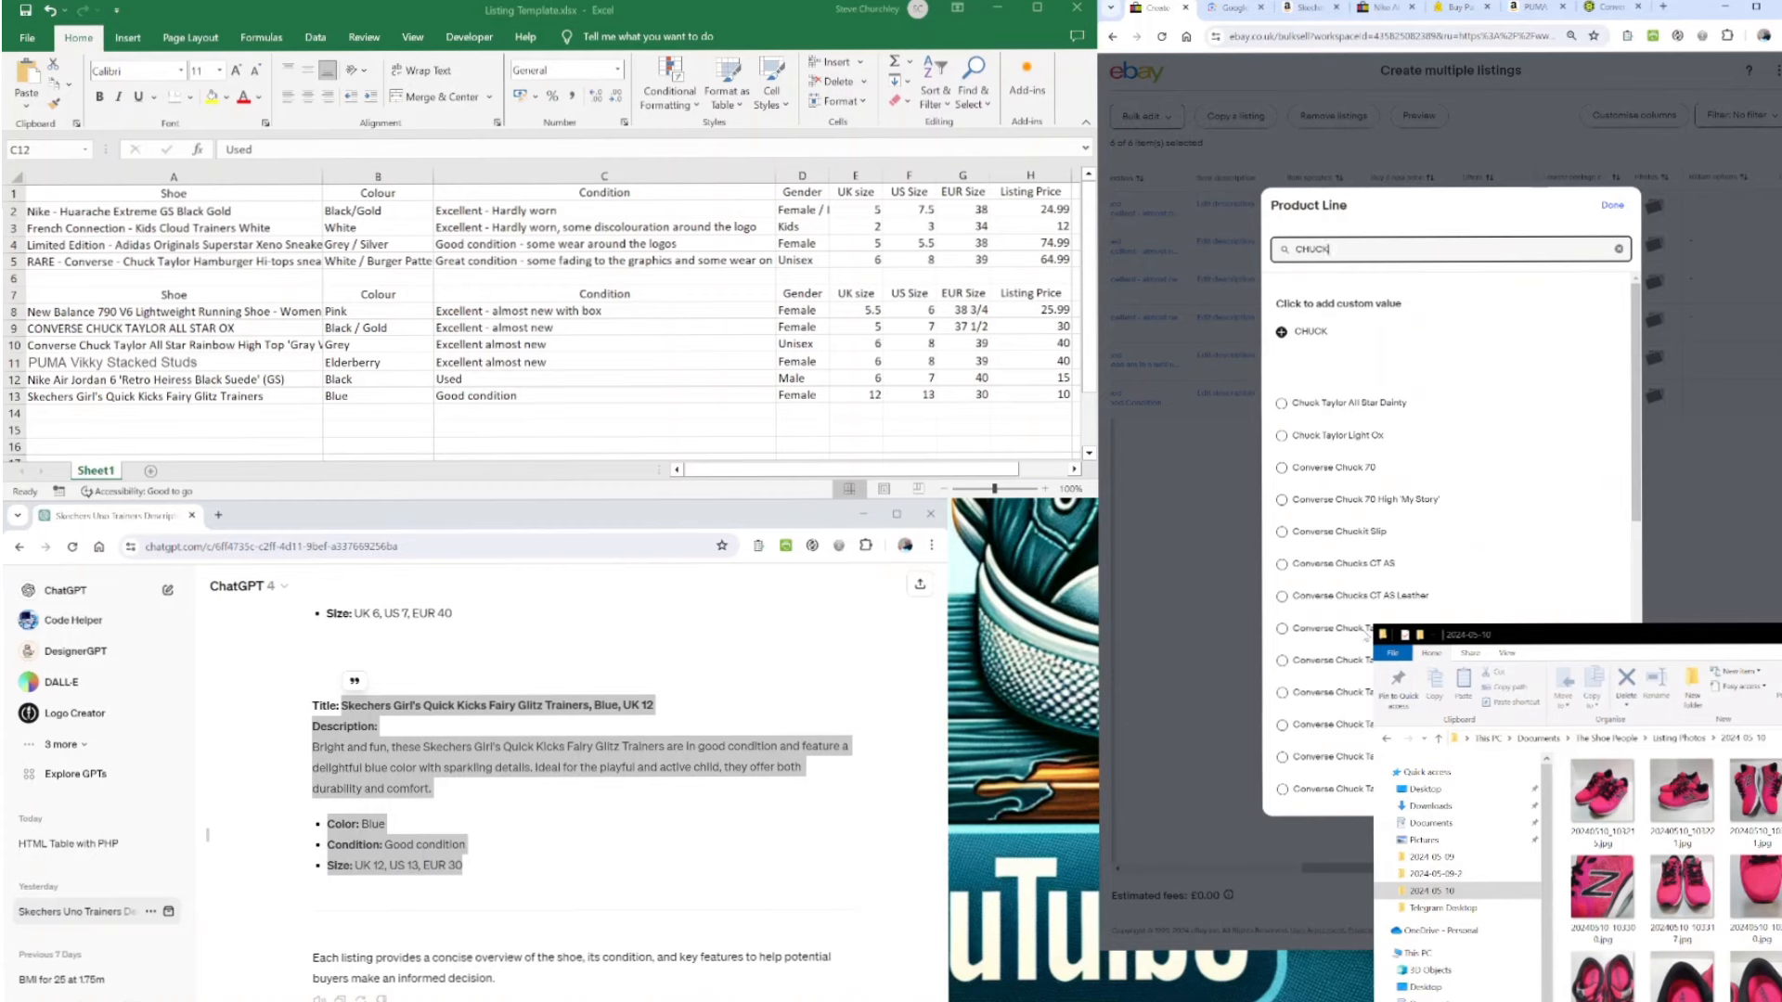
pyautogui.scroll(-3, 1364, 636)
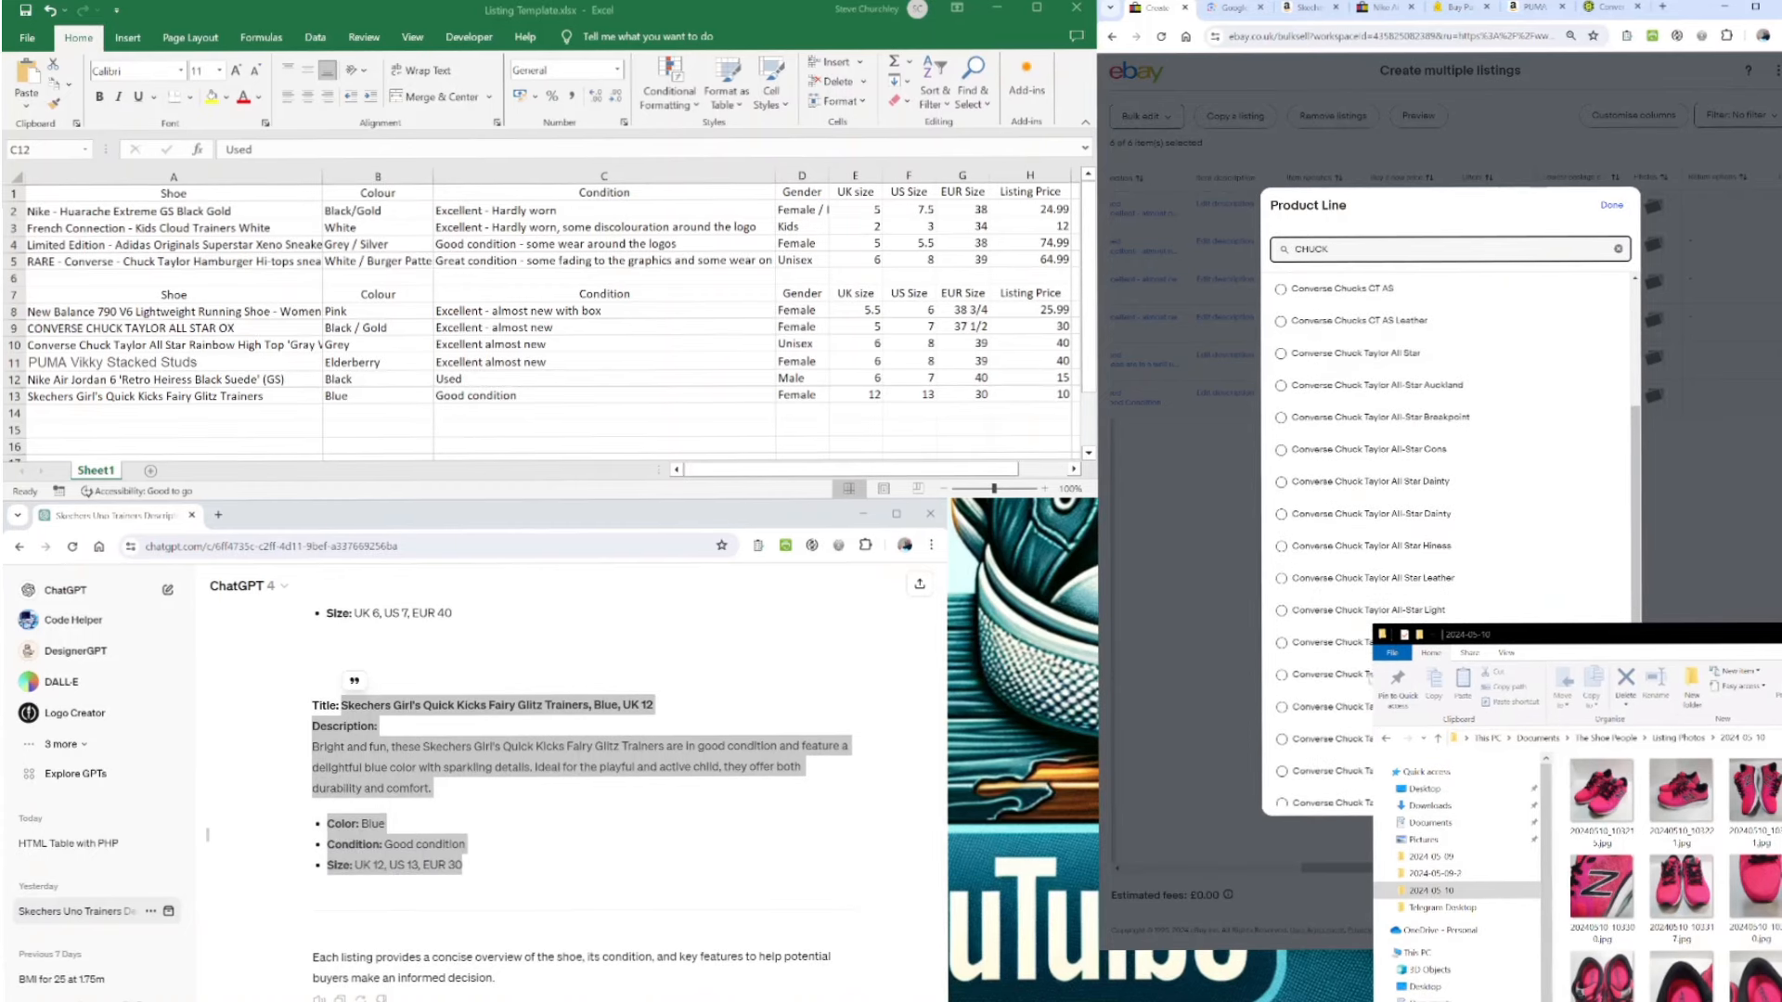
pyautogui.scroll(-1, 1447, 538)
pyautogui.scroll(-1, 1447, 538)
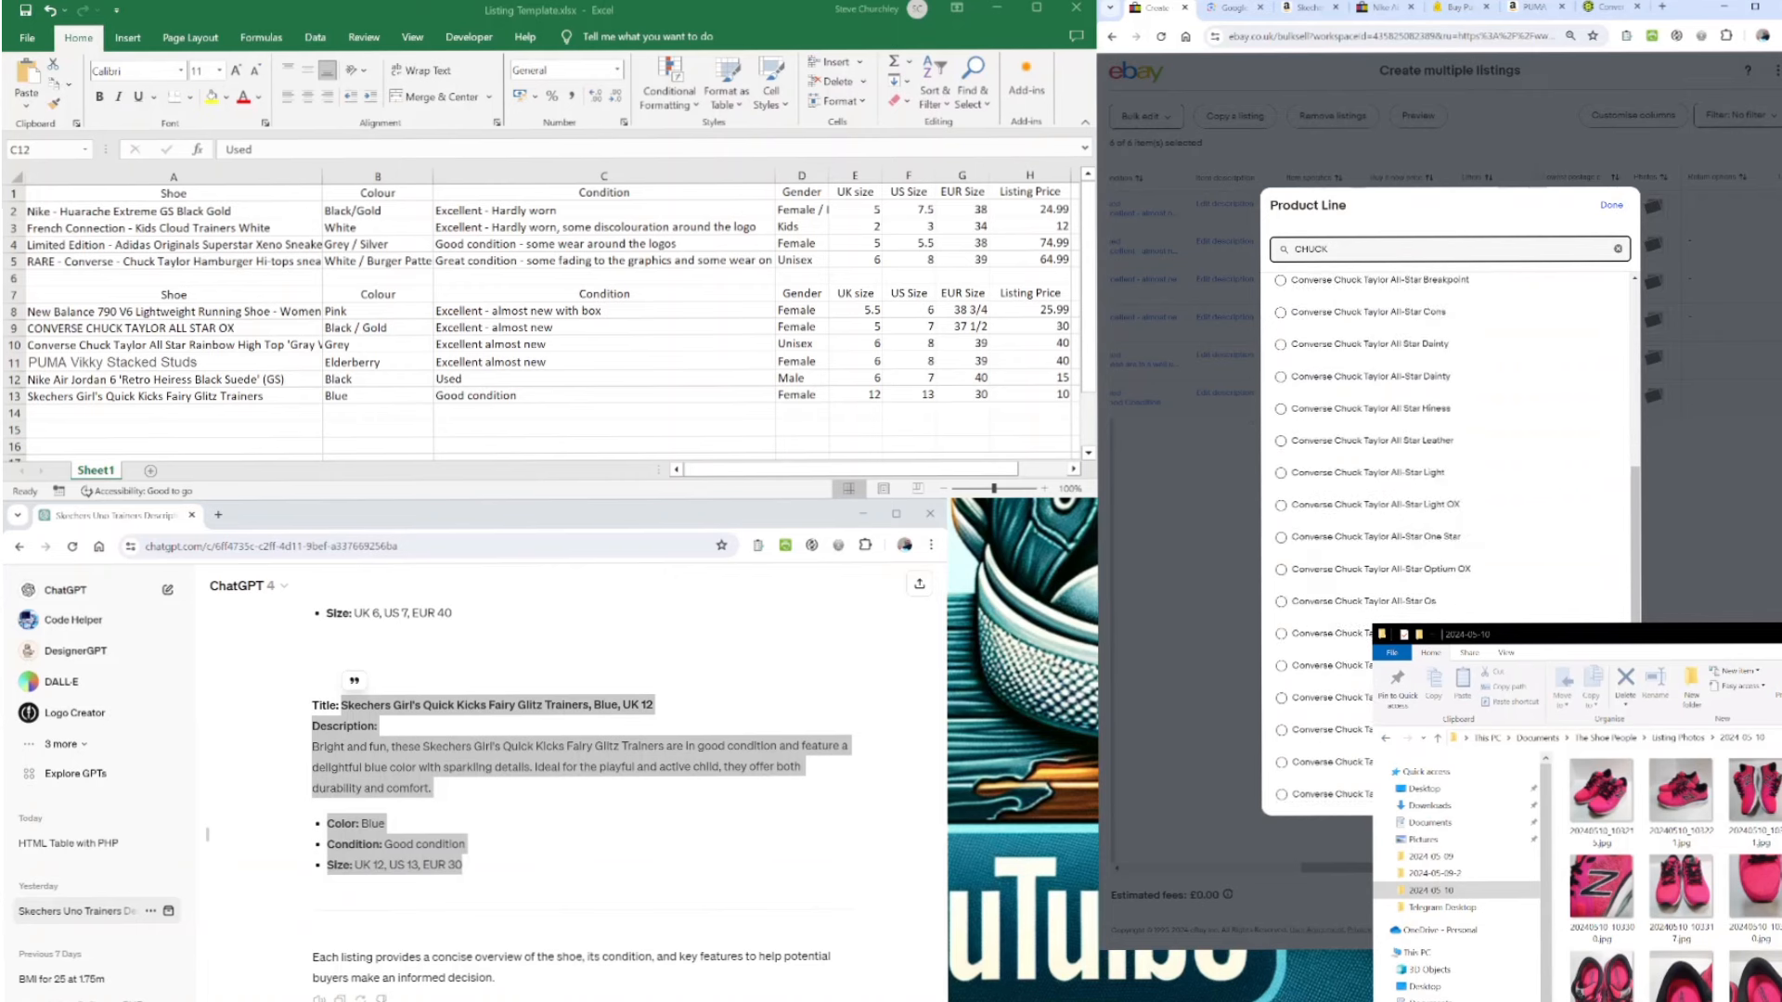
pyautogui.scroll(-2, 1447, 538)
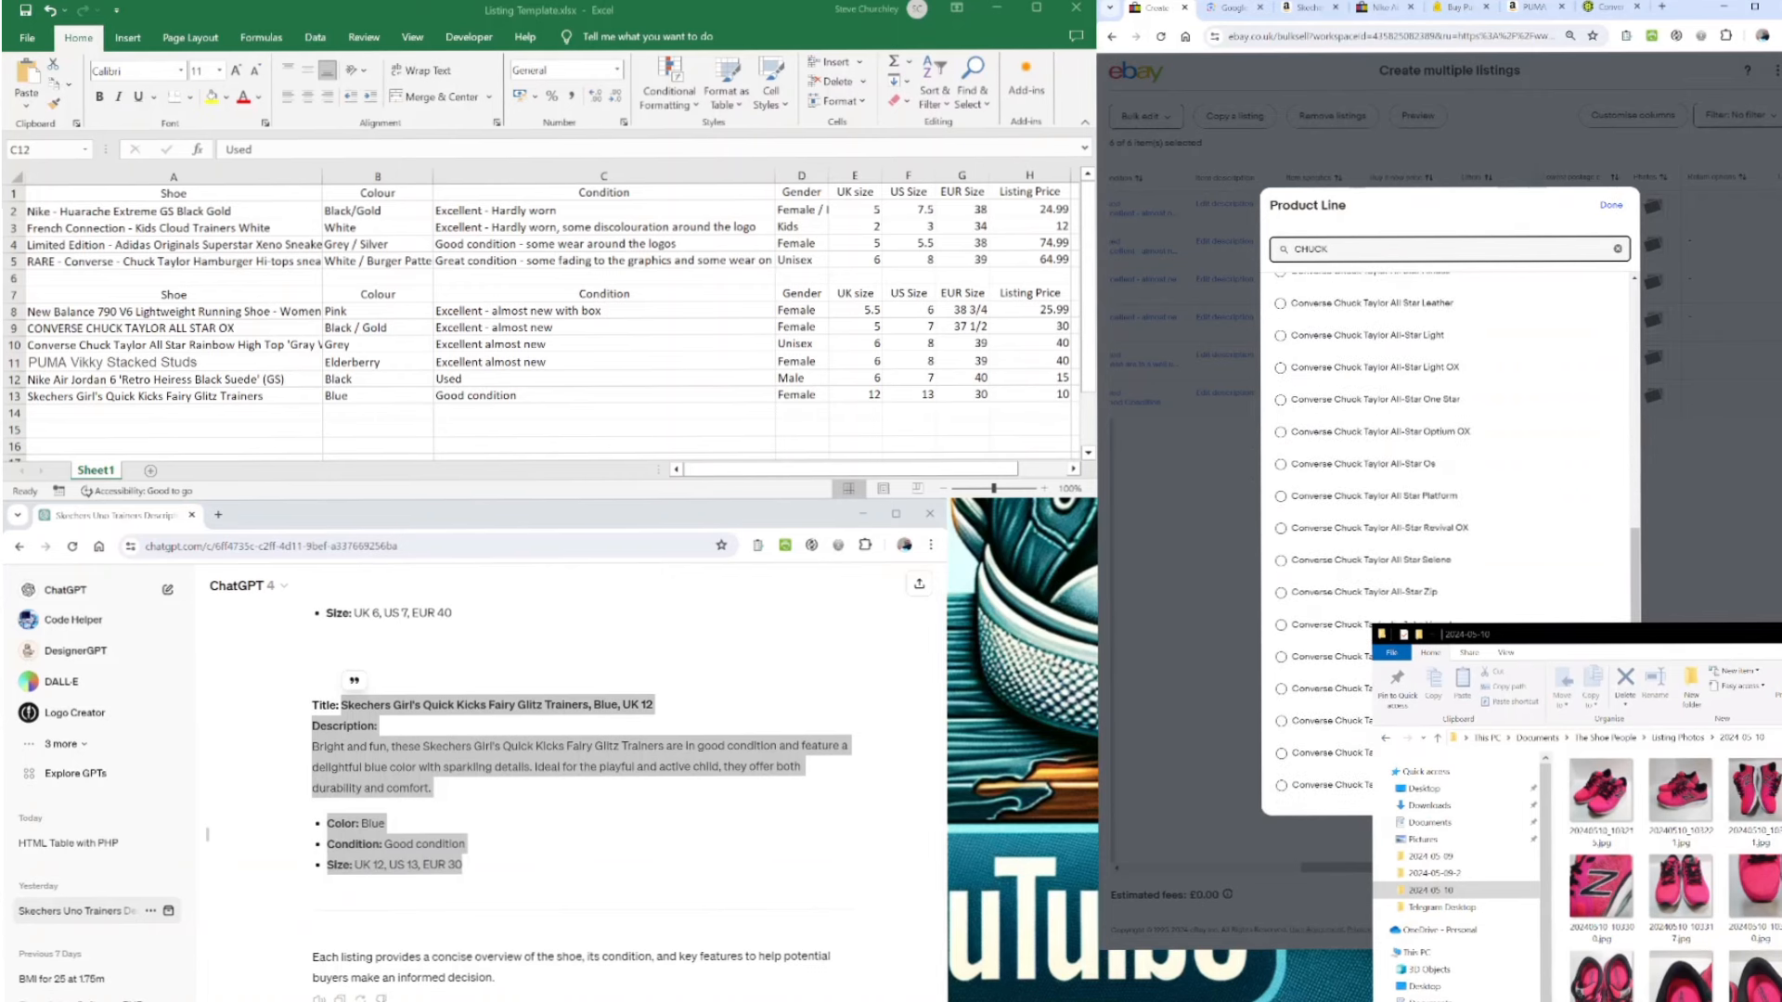
pyautogui.scroll(5, 1448, 538)
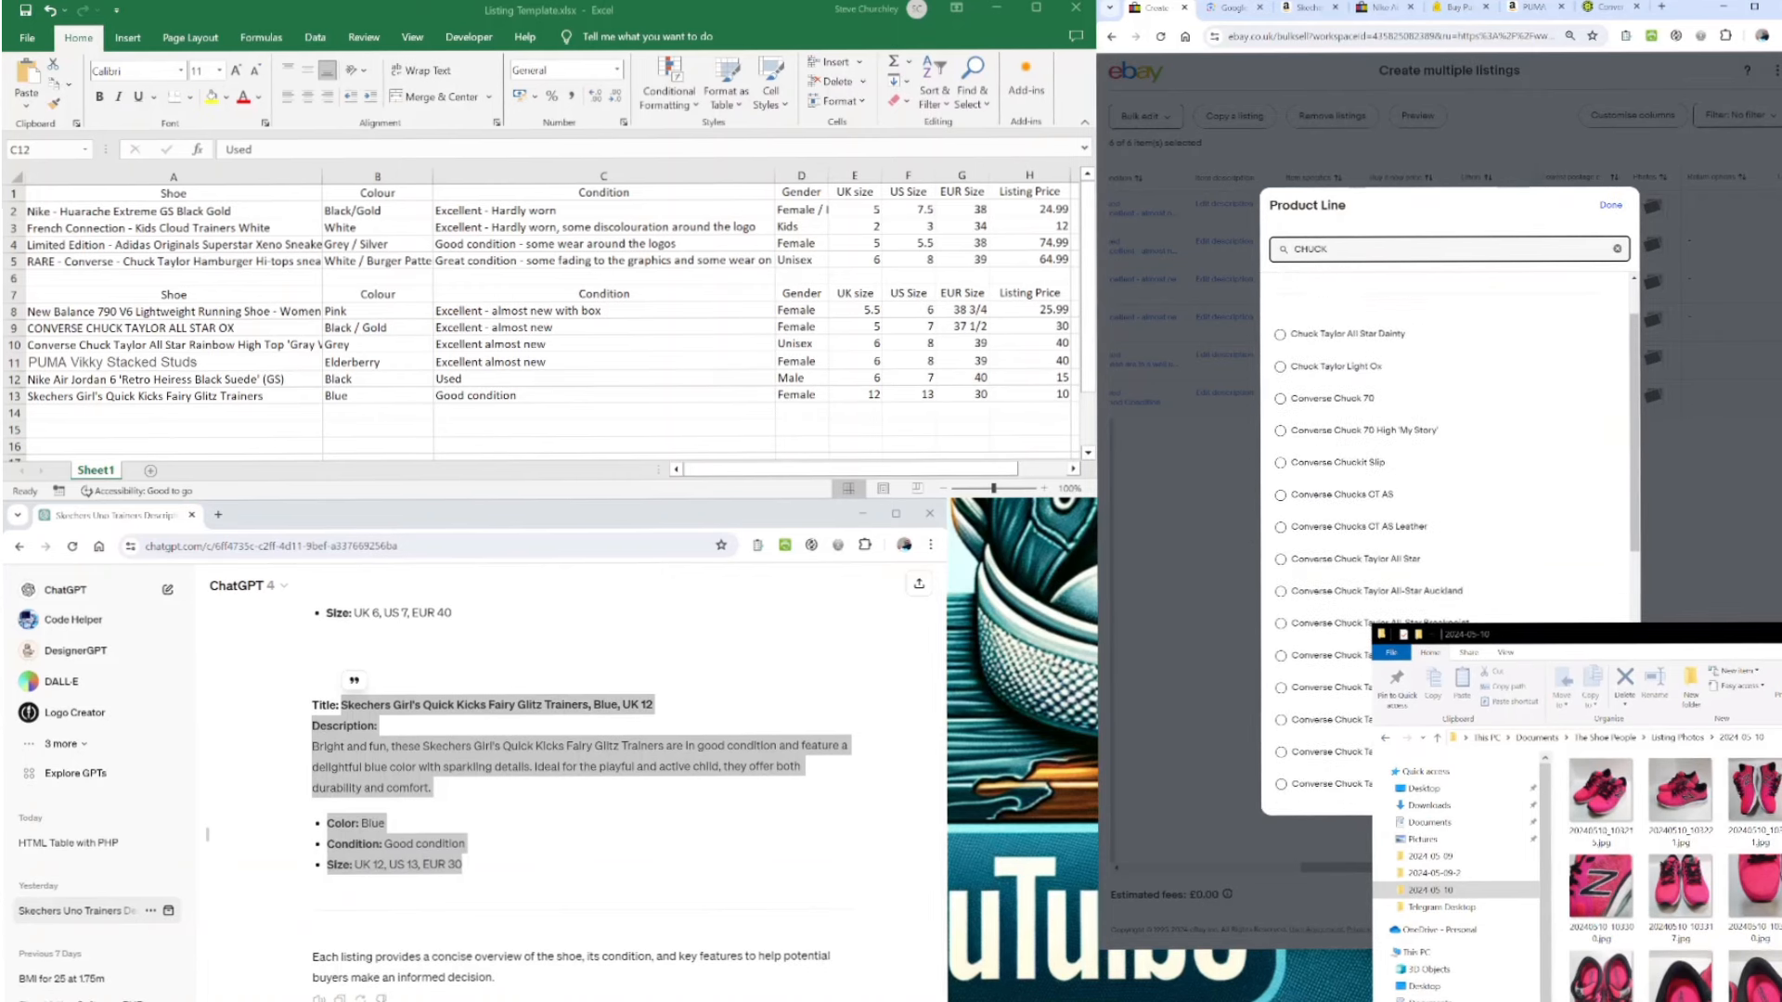
pyautogui.scroll(1, 1448, 538)
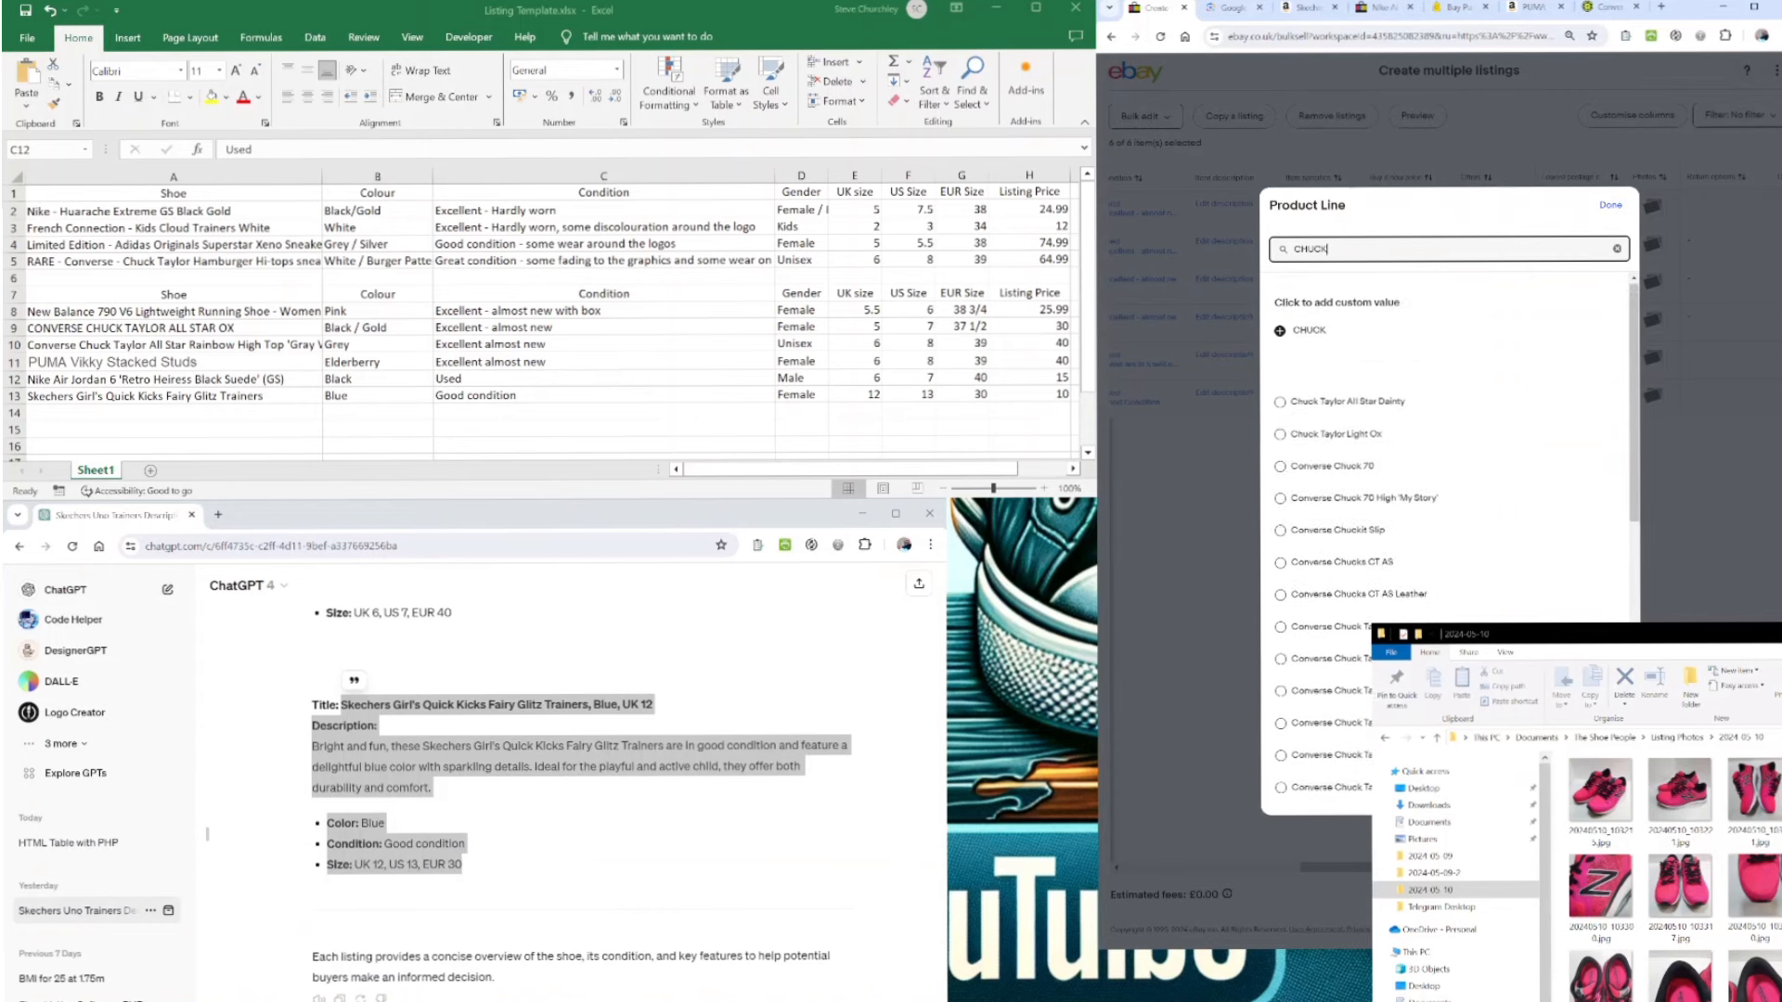
pyautogui.click(1327, 691)
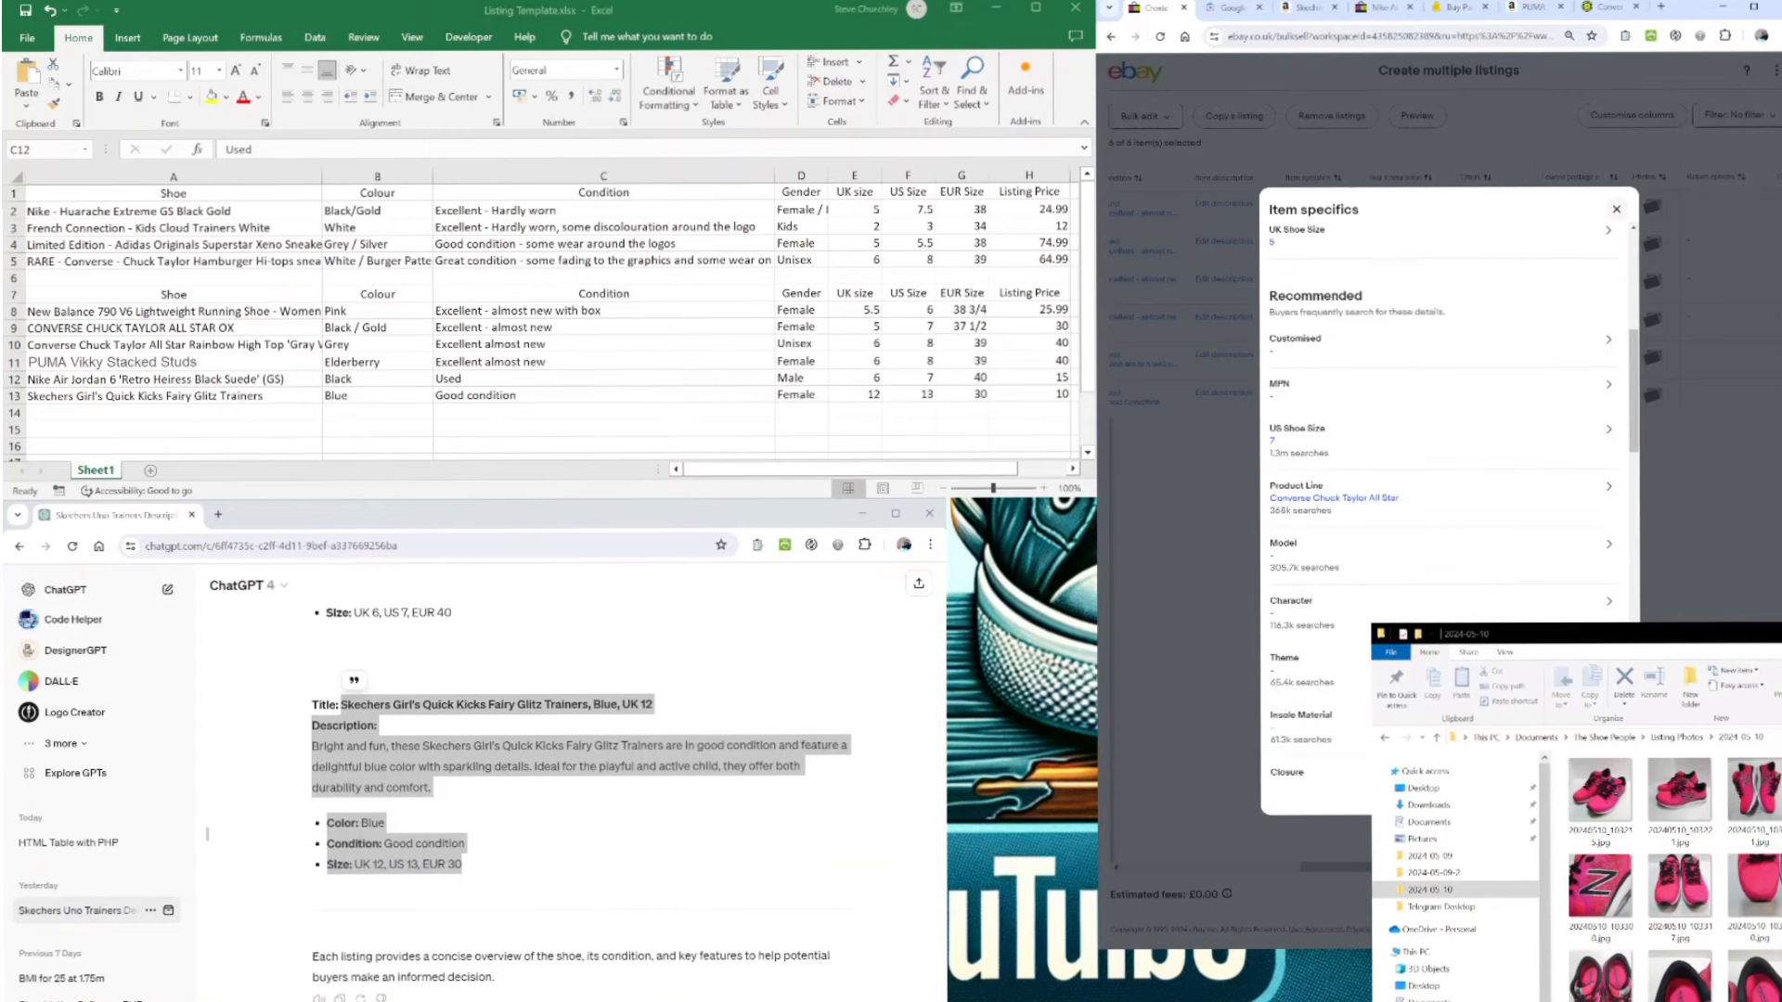
# - Move on to the item specifics of the Converse Rainbow High Top listing and set its brand to Converse
pyautogui.scroll(-3, 1448, 511)
pyautogui.click(1568, 787)
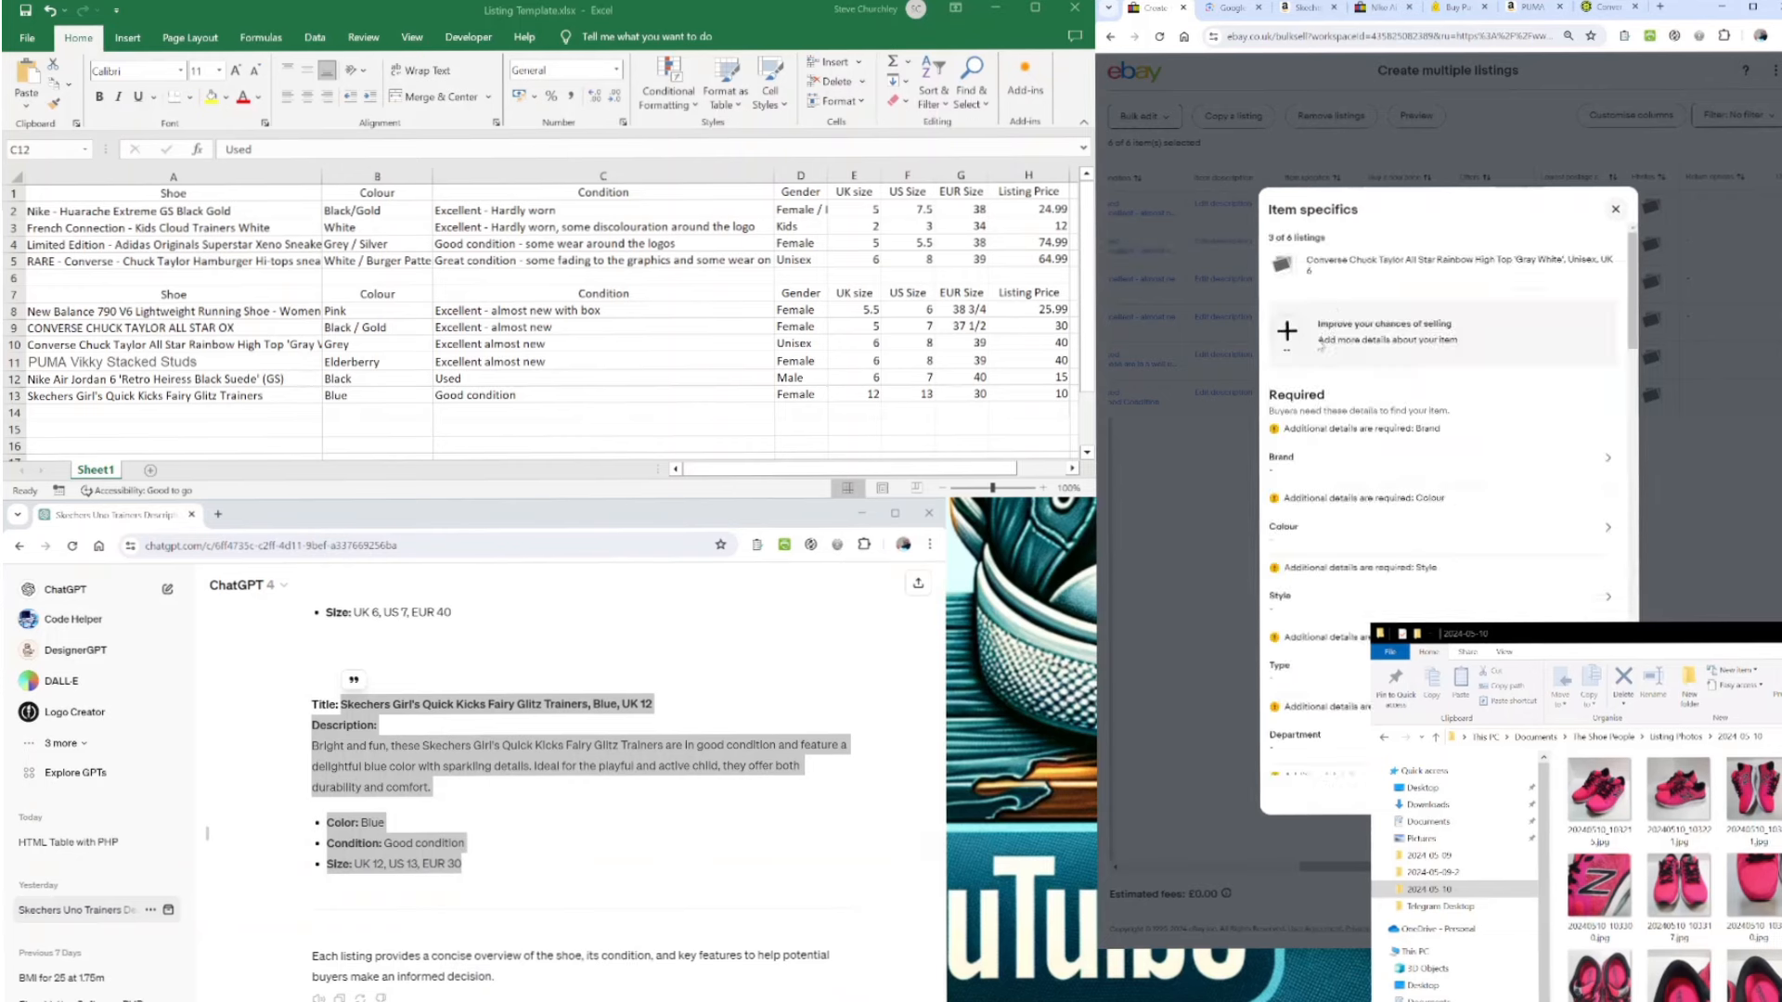
pyautogui.click(1308, 468)
pyautogui.write('CO')
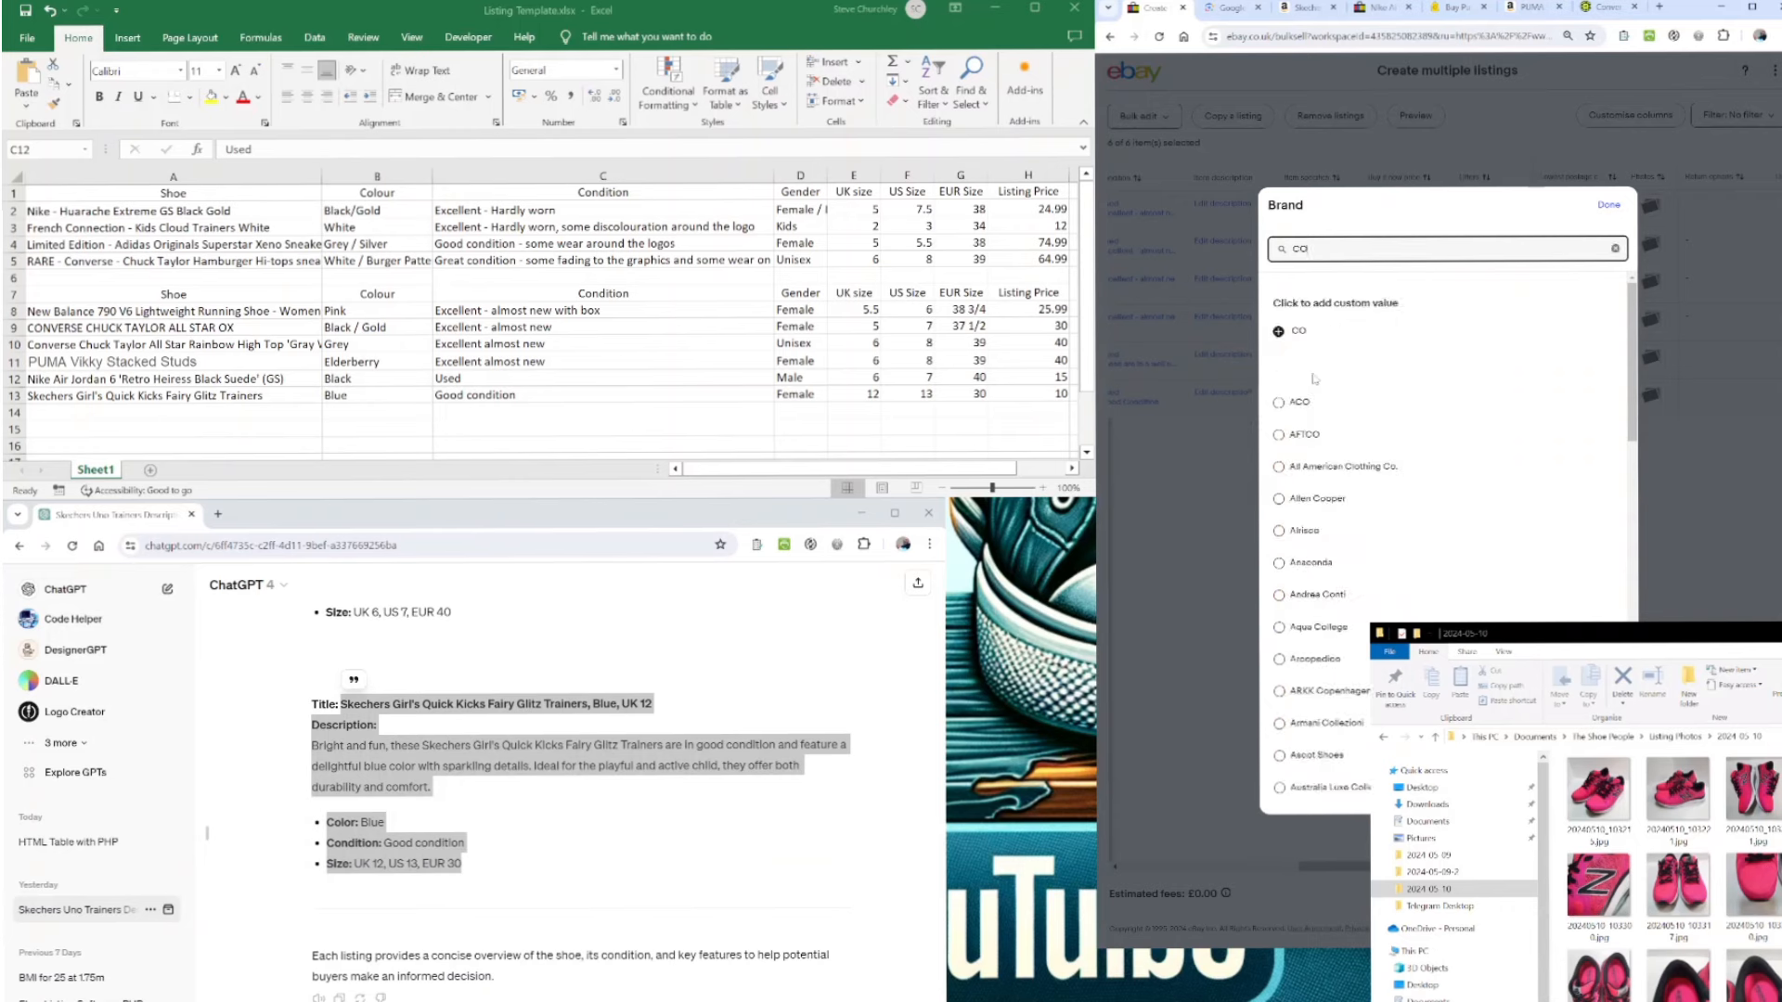
pyautogui.write('NVERSE')
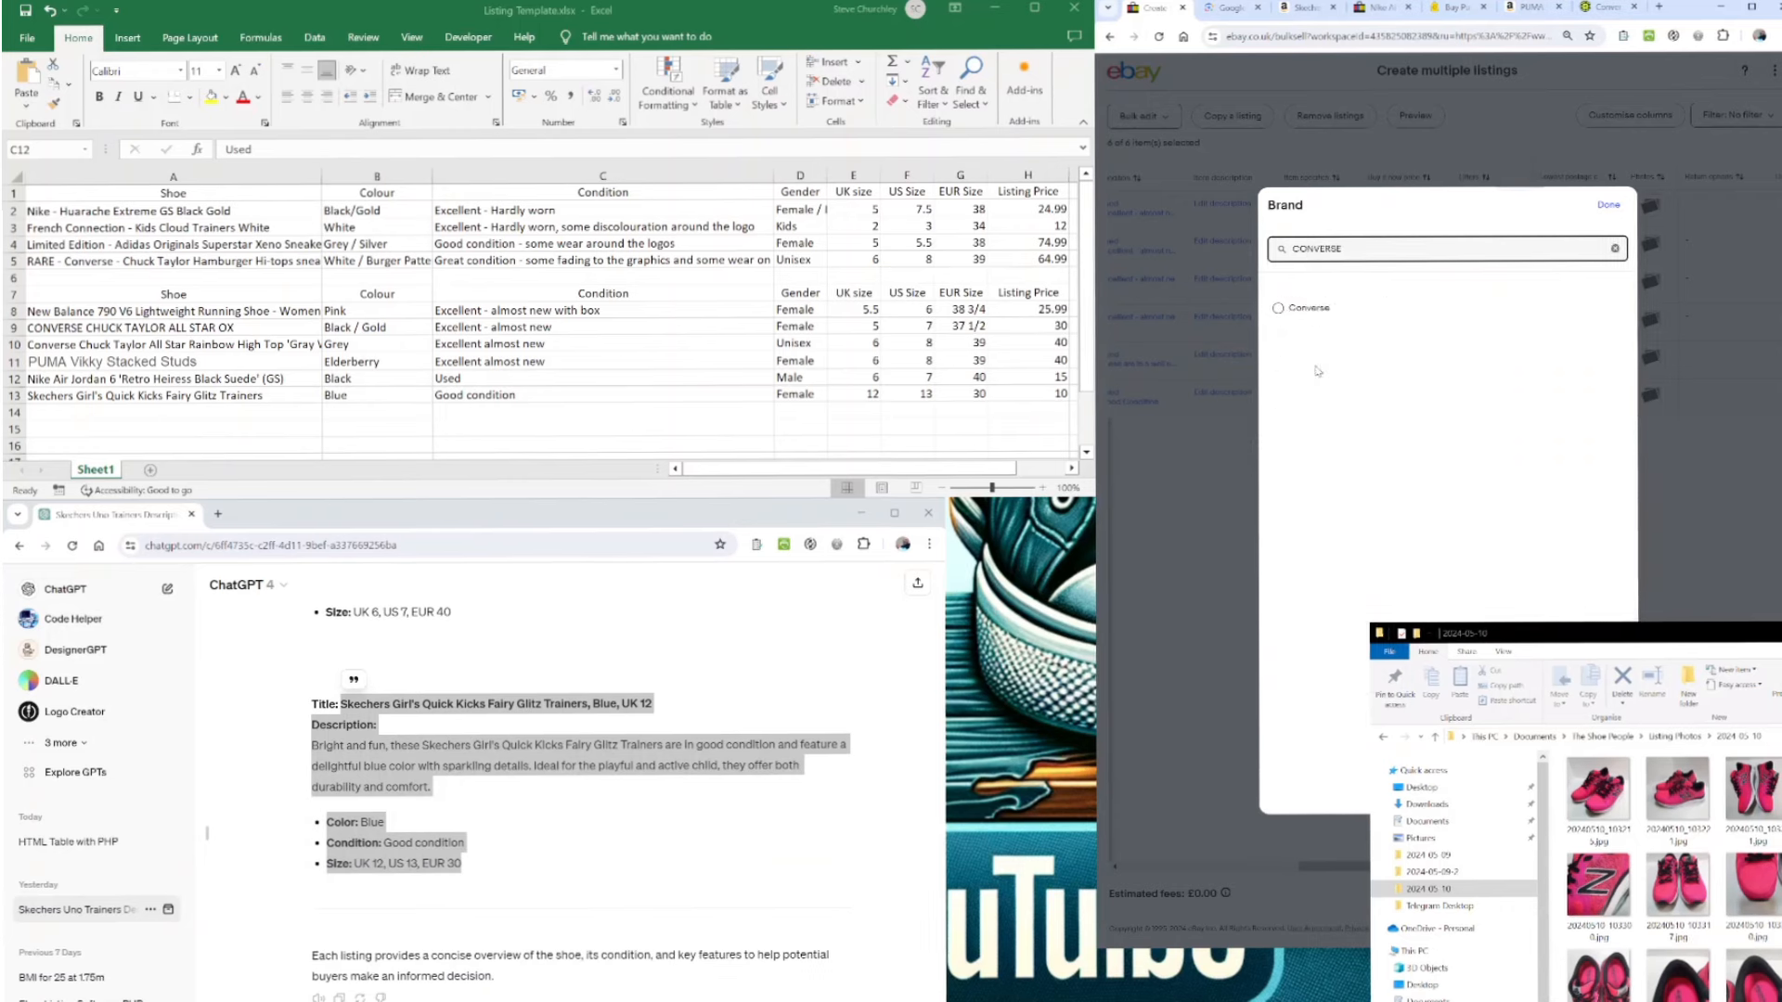
pyautogui.click(1280, 310)
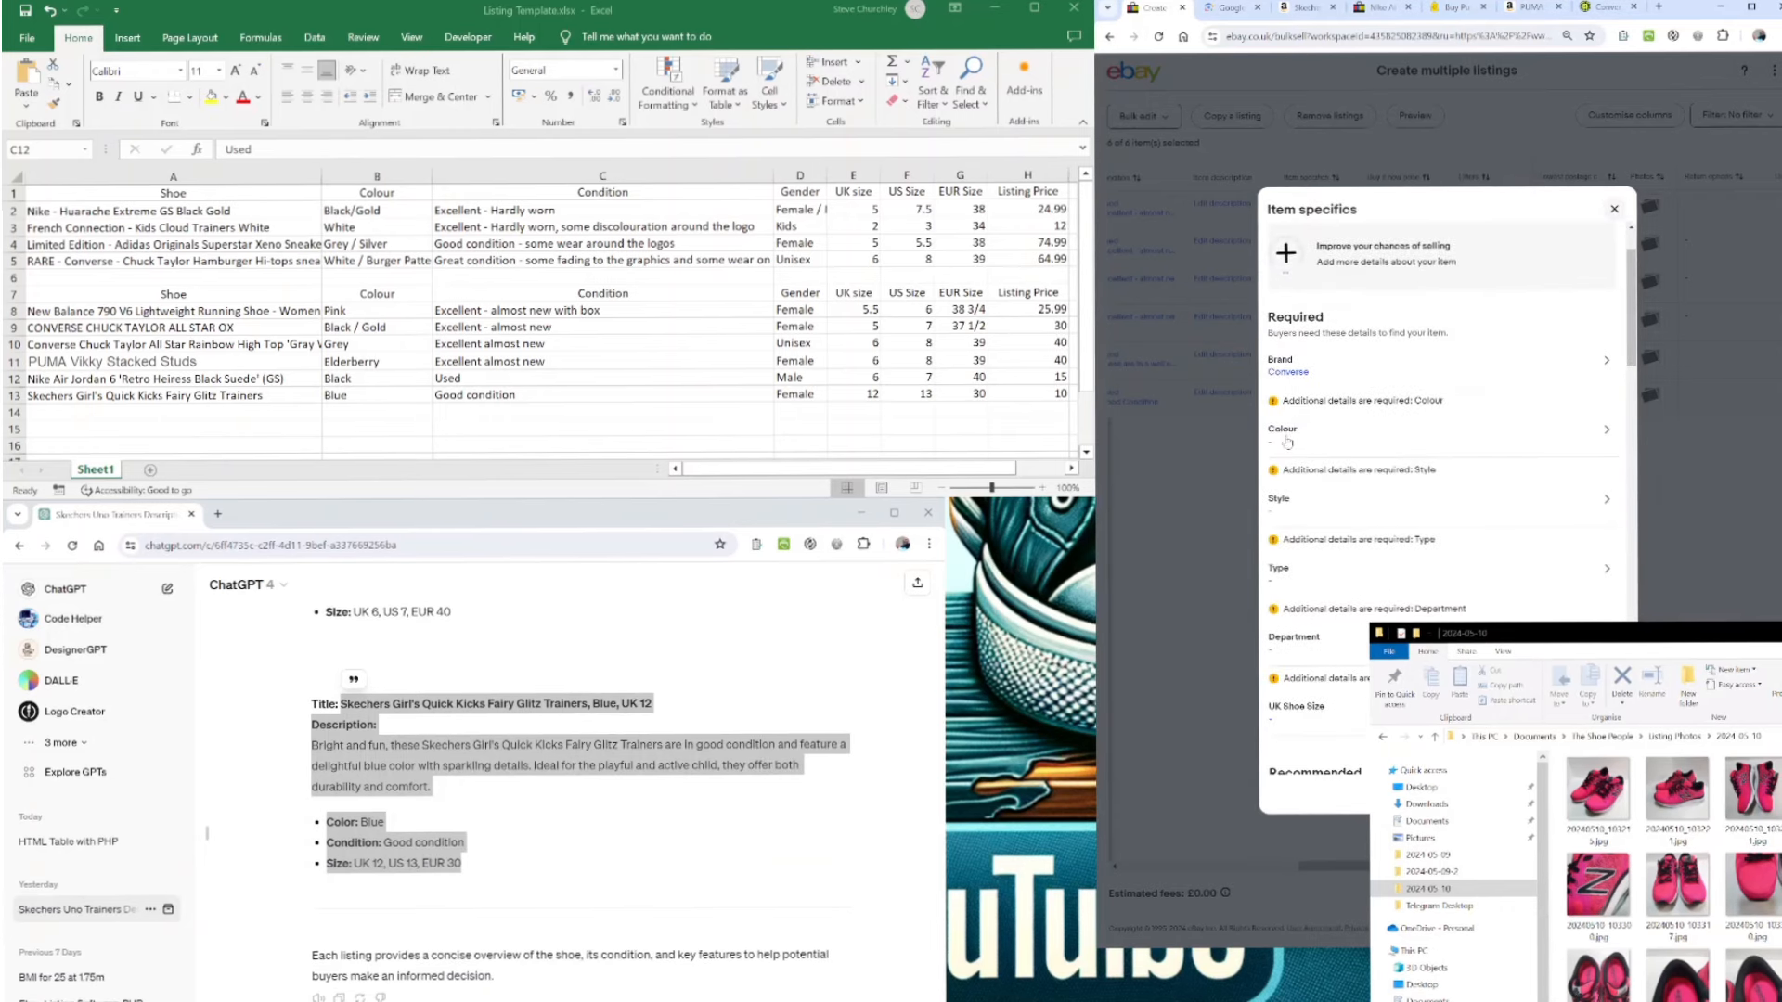
# - Set the Rainbow High Top listing's colour to Grey and its style to Sneaker
pyautogui.click(1289, 441)
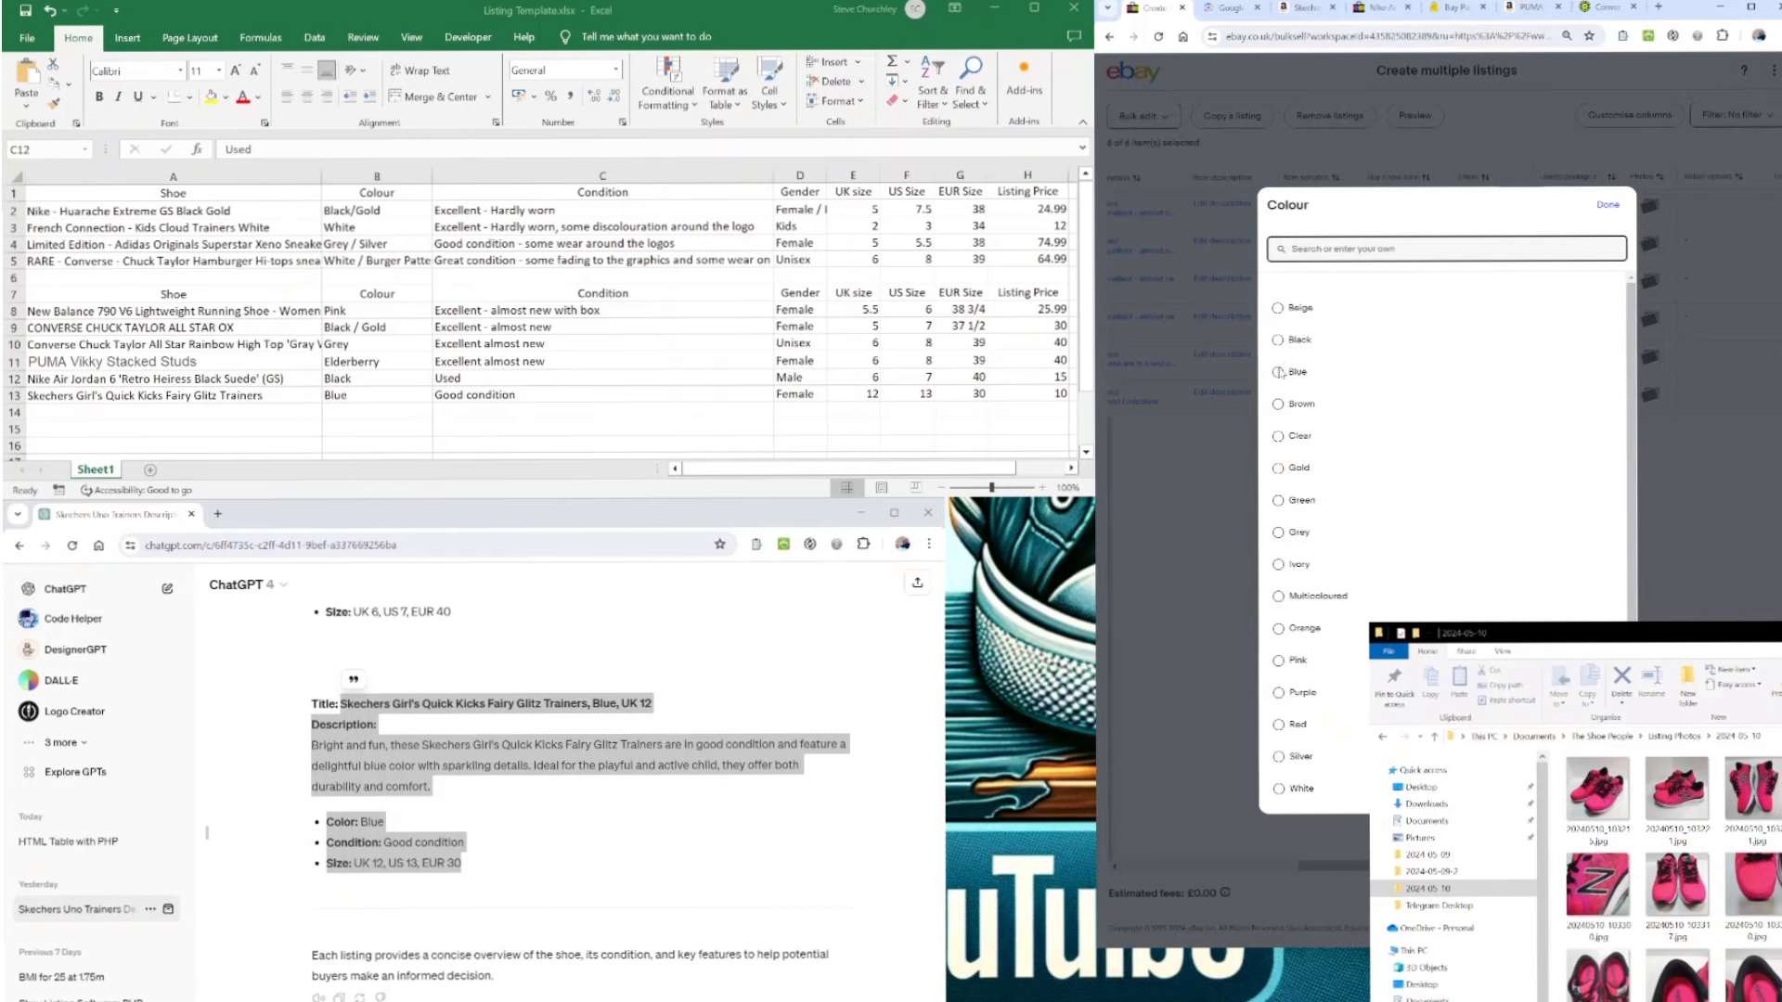
pyautogui.click(1278, 532)
pyautogui.click(1304, 482)
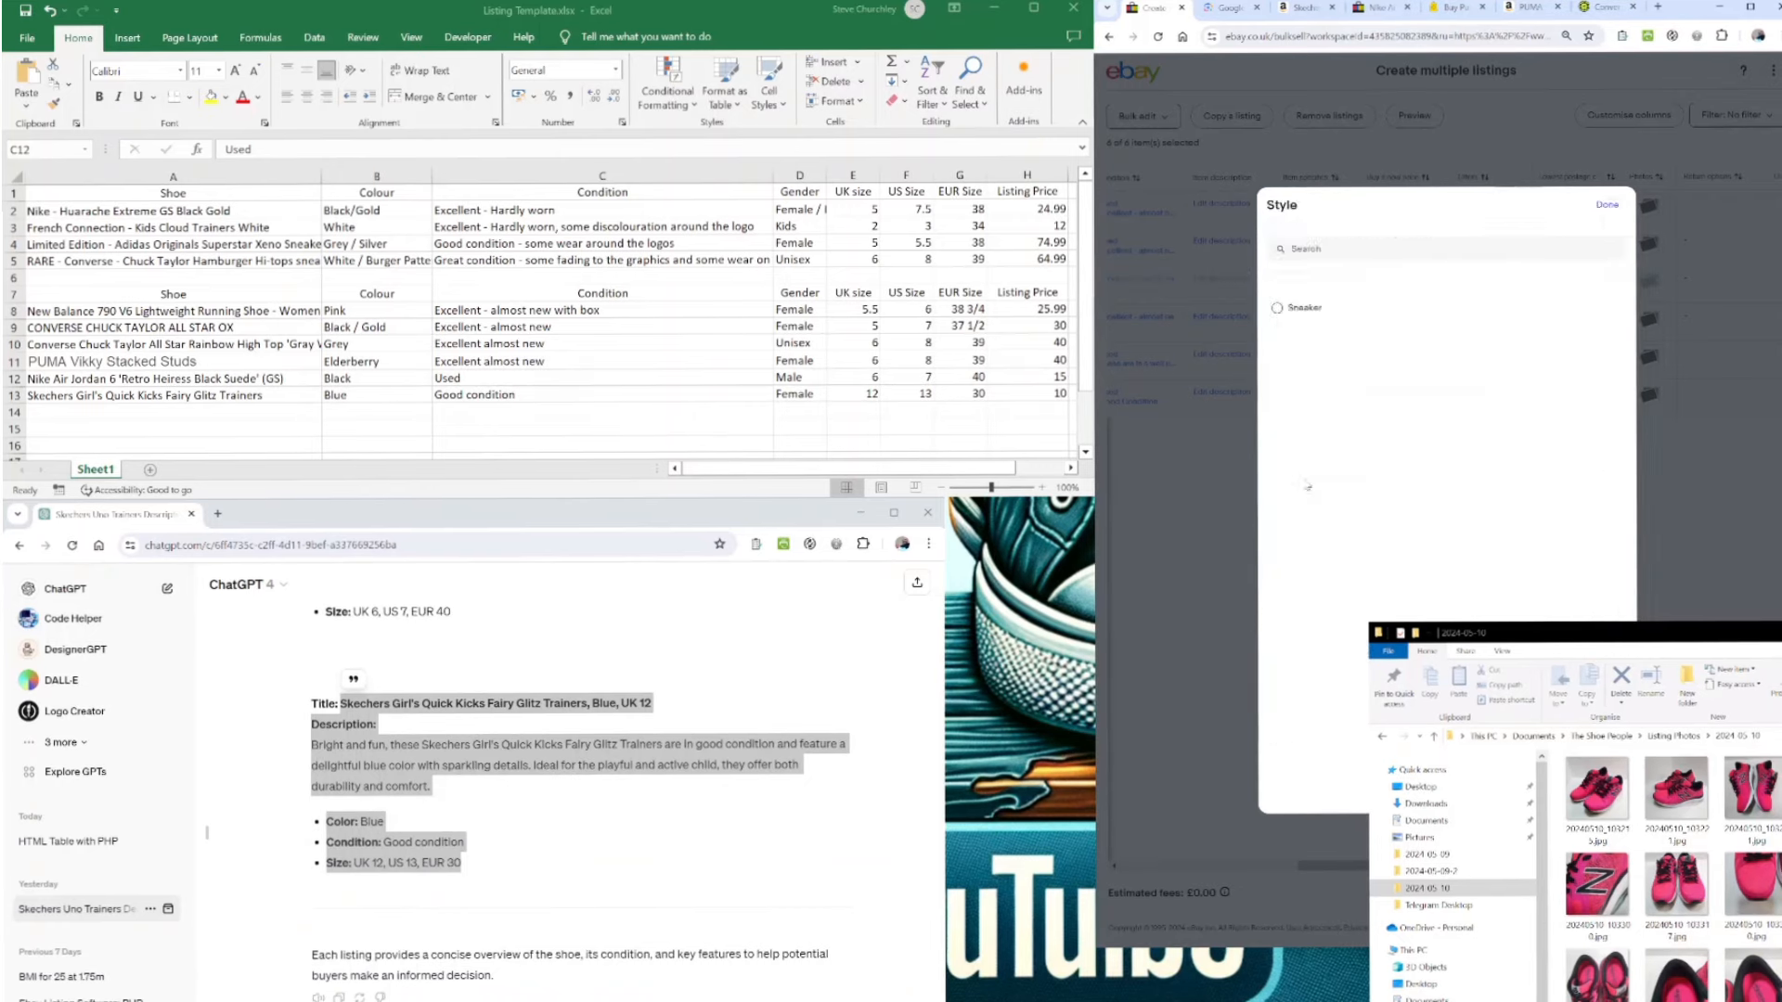
pyautogui.click(1276, 307)
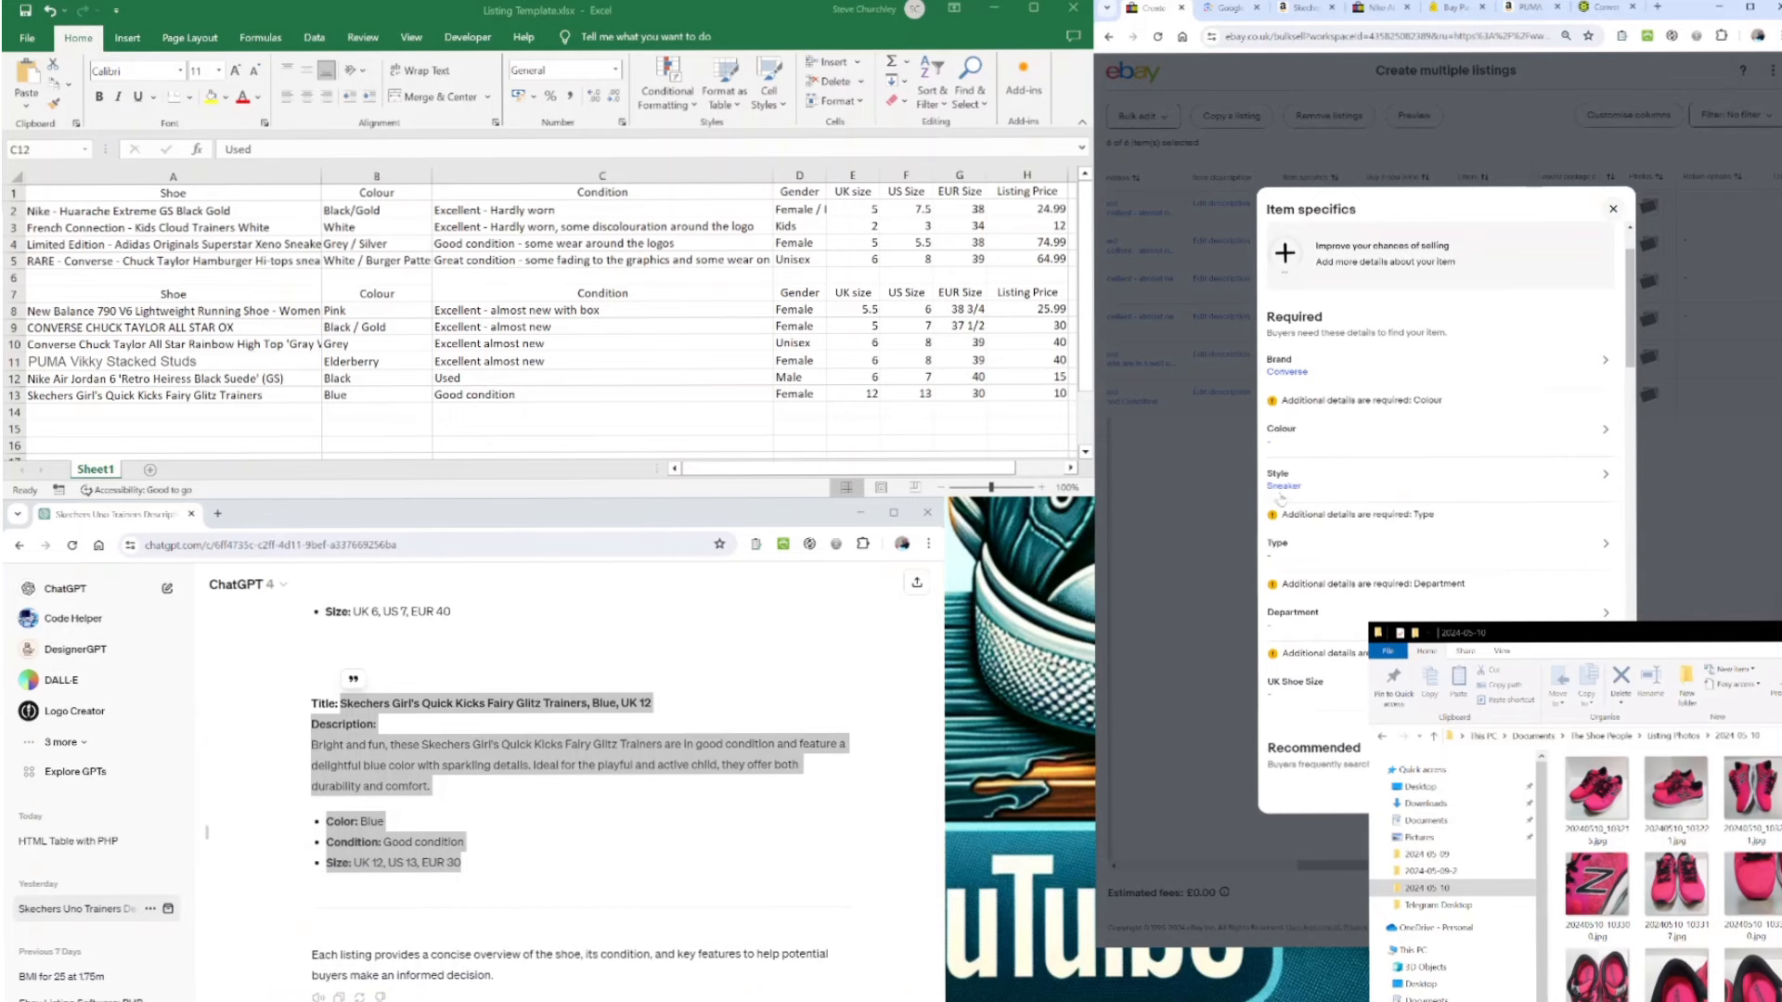
pyautogui.click(1294, 452)
pyautogui.click(1279, 533)
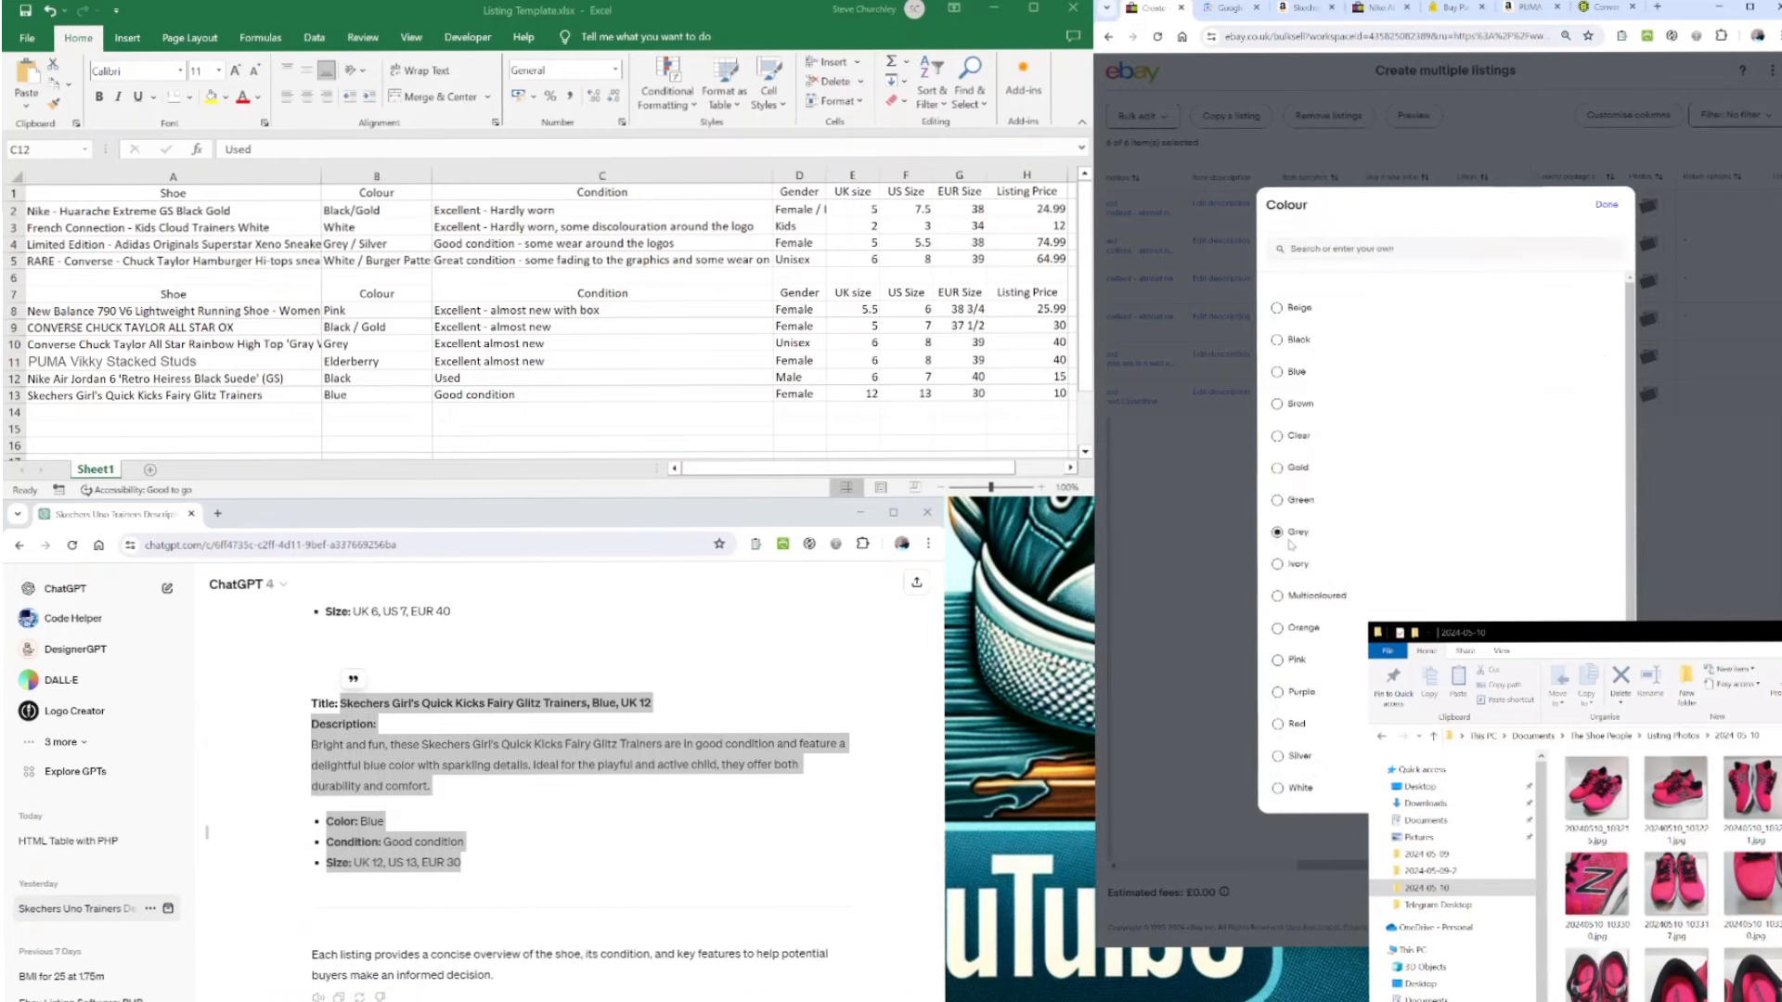
# - Set the Rainbow High Top listing's type to Trainer and its department to Women
pyautogui.click(1302, 528)
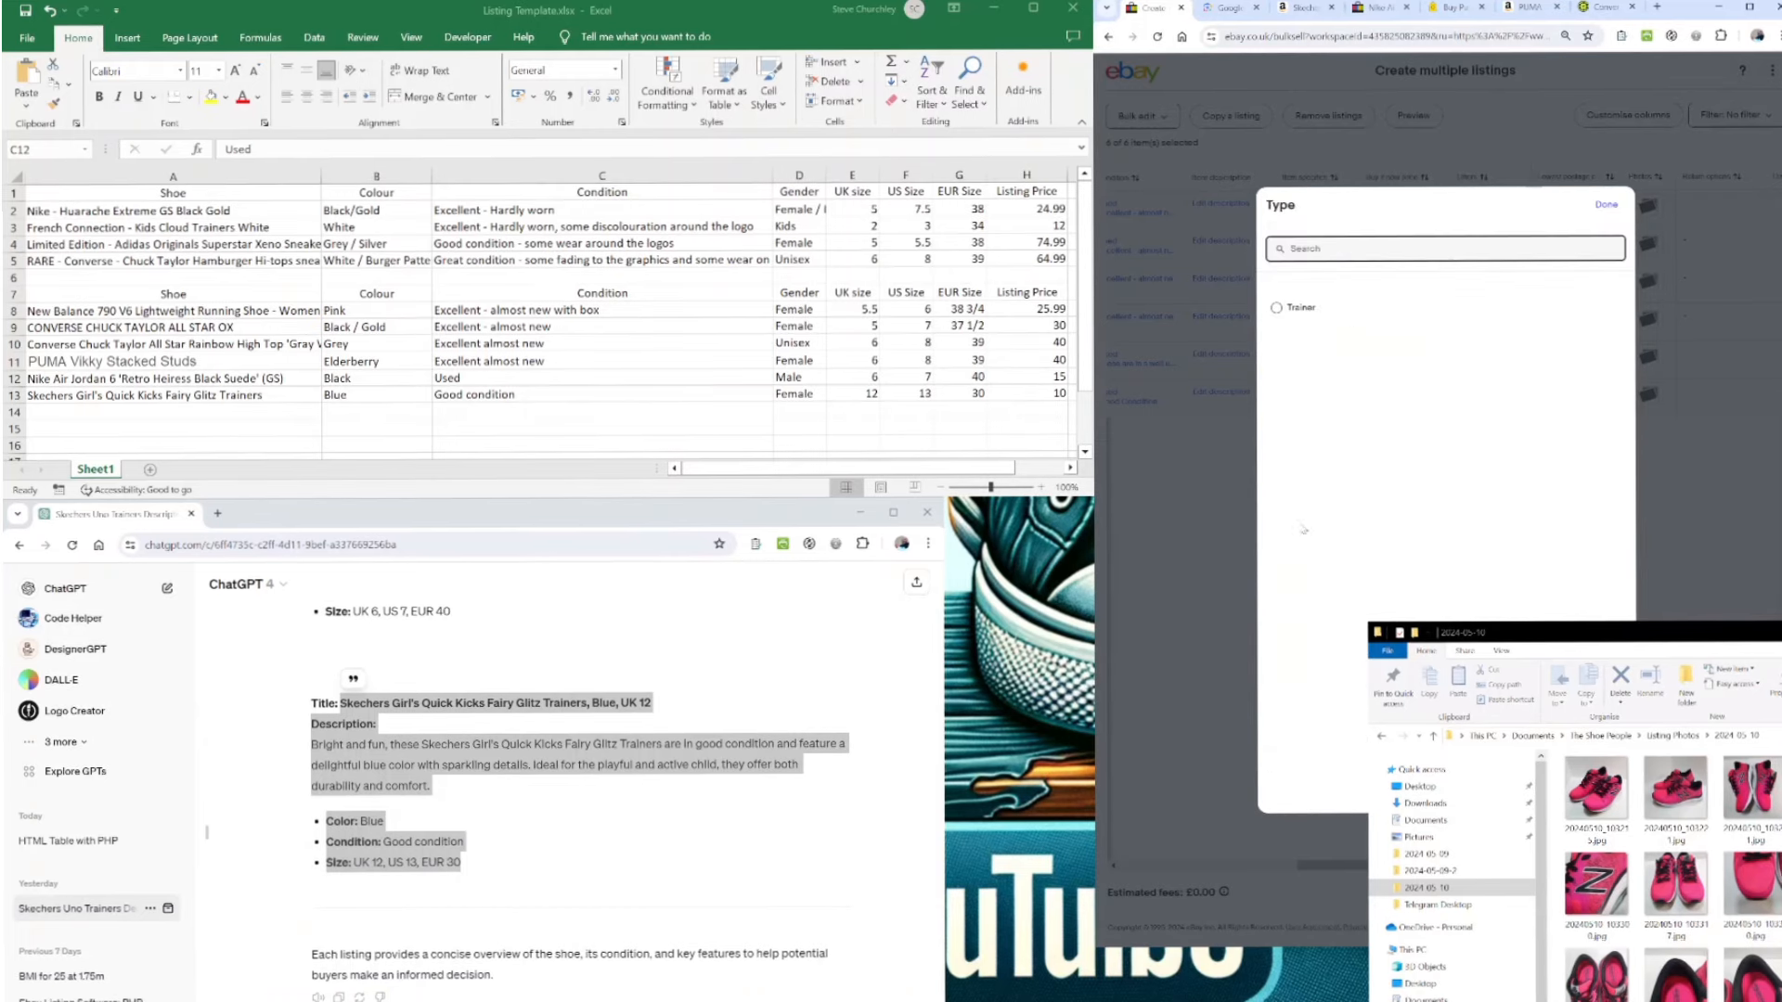
pyautogui.click(1277, 307)
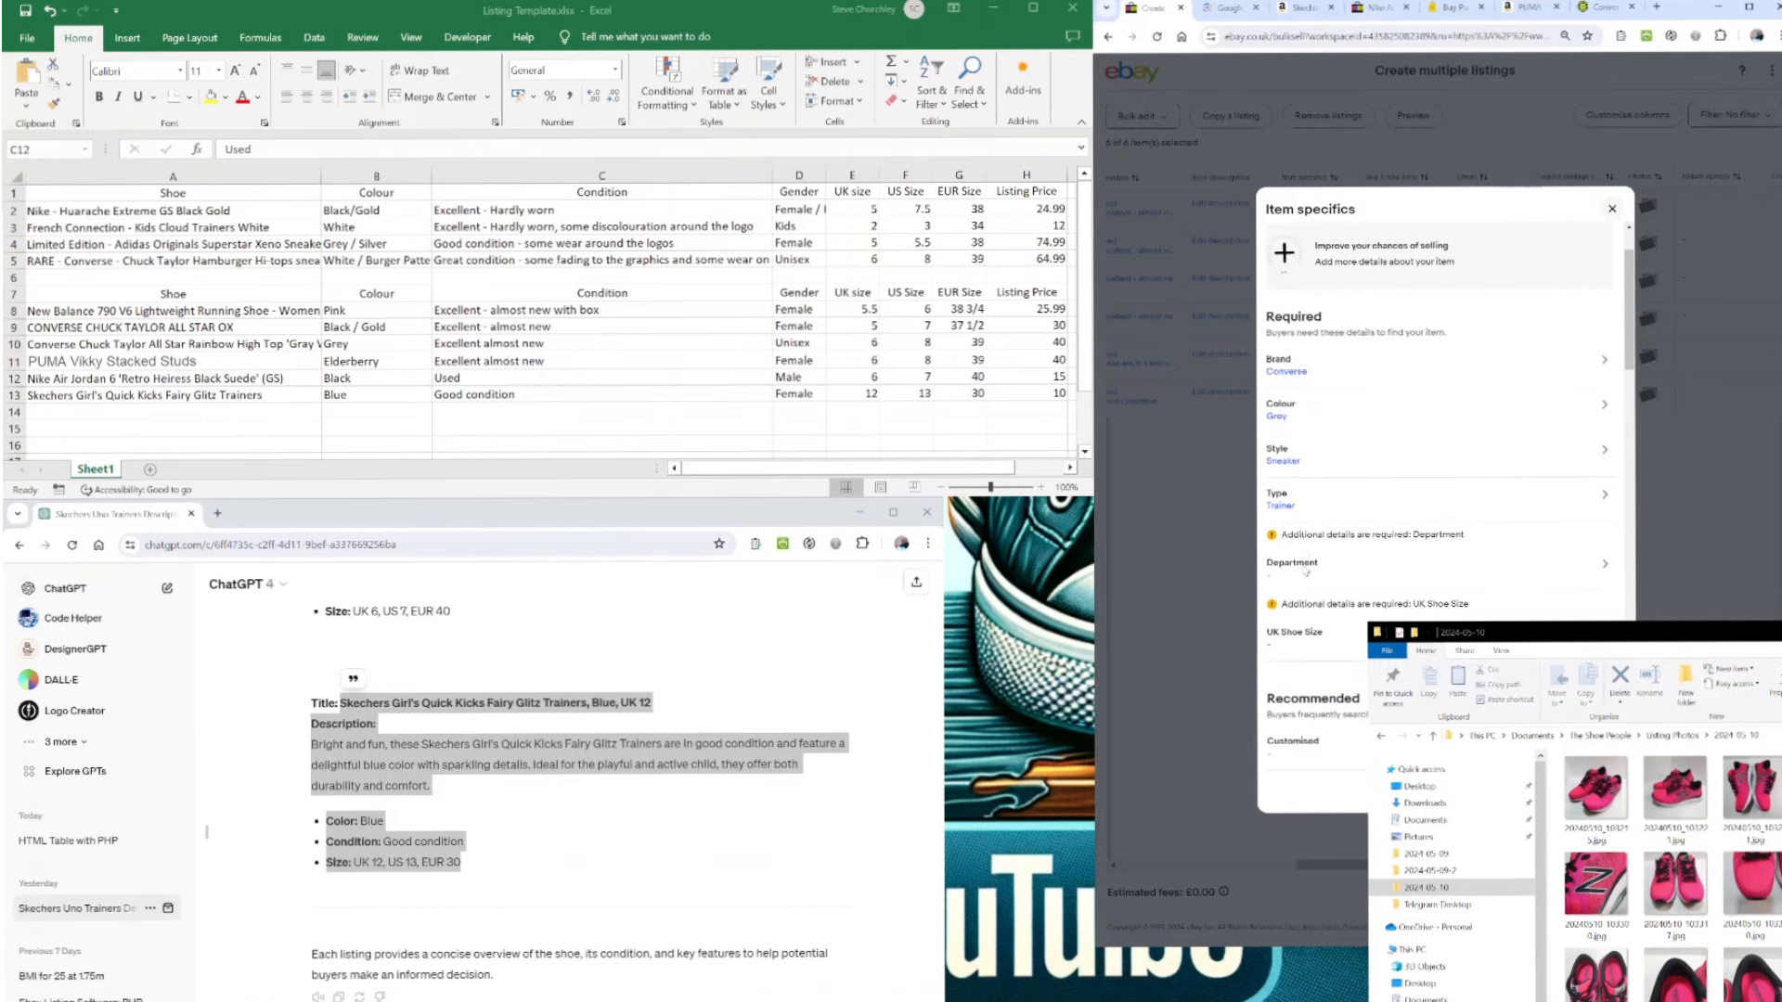
pyautogui.click(1305, 568)
pyautogui.click(1277, 307)
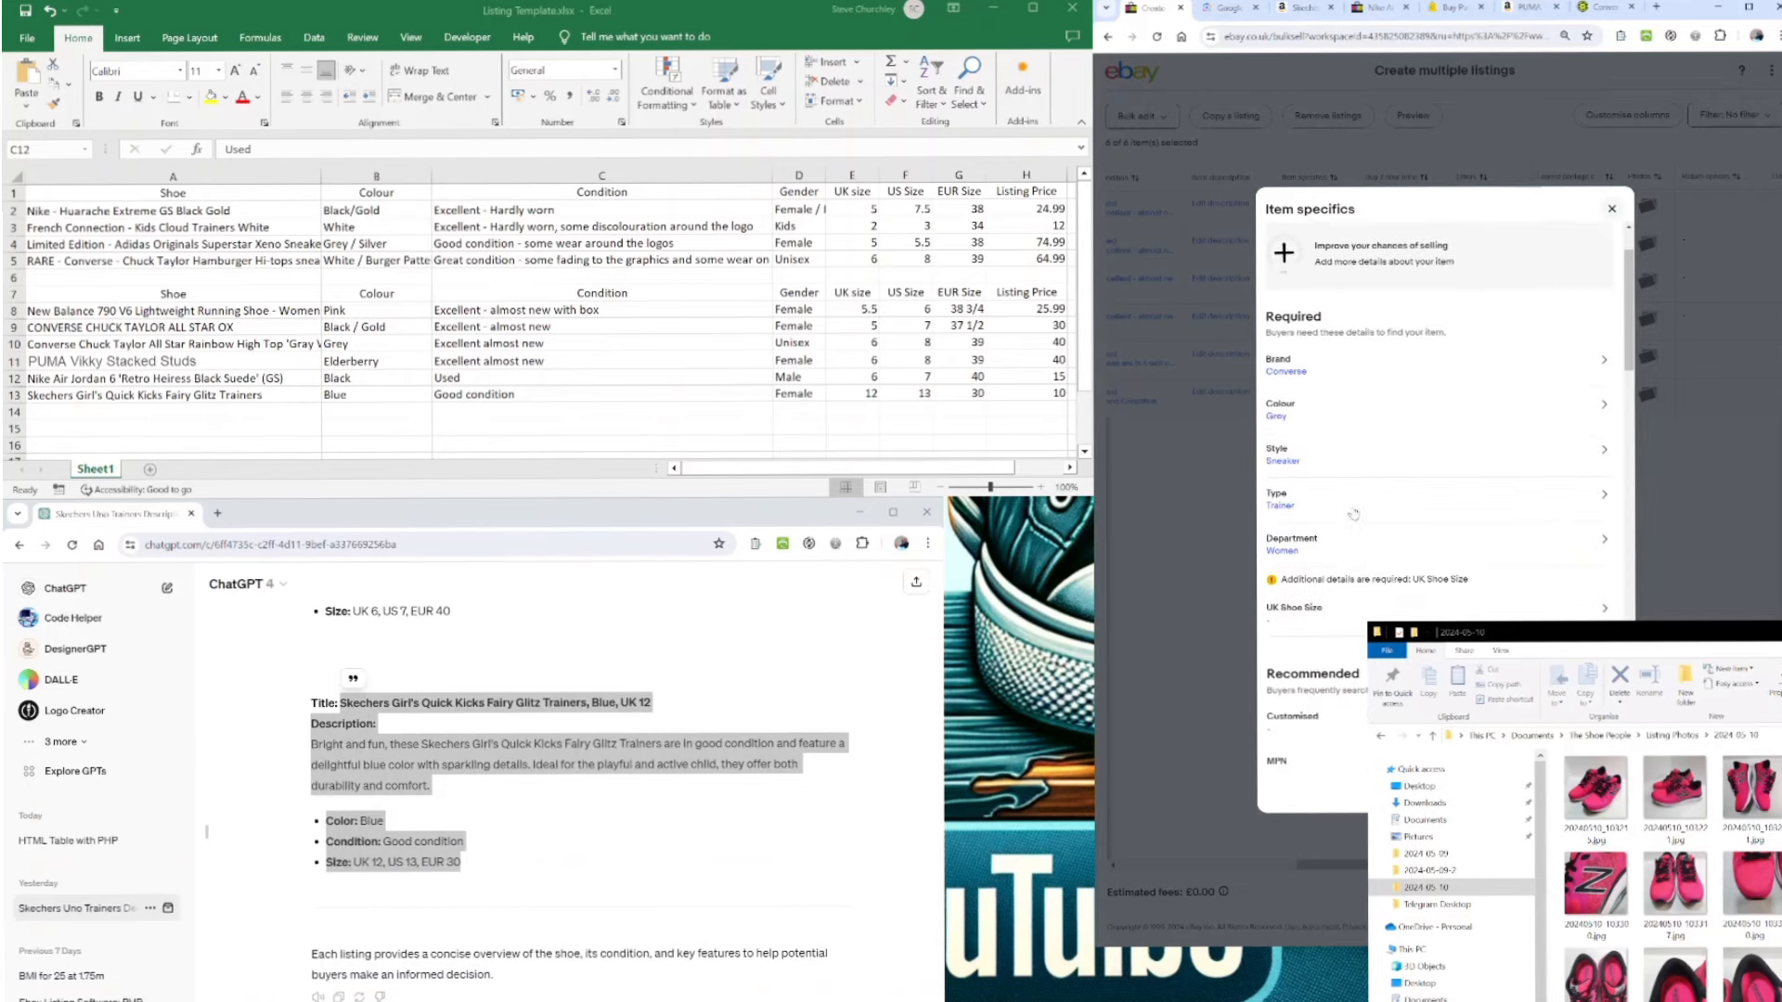
# - Set the UK shoe size to 6 and change the department to Unisex Adults
pyautogui.click(1316, 497)
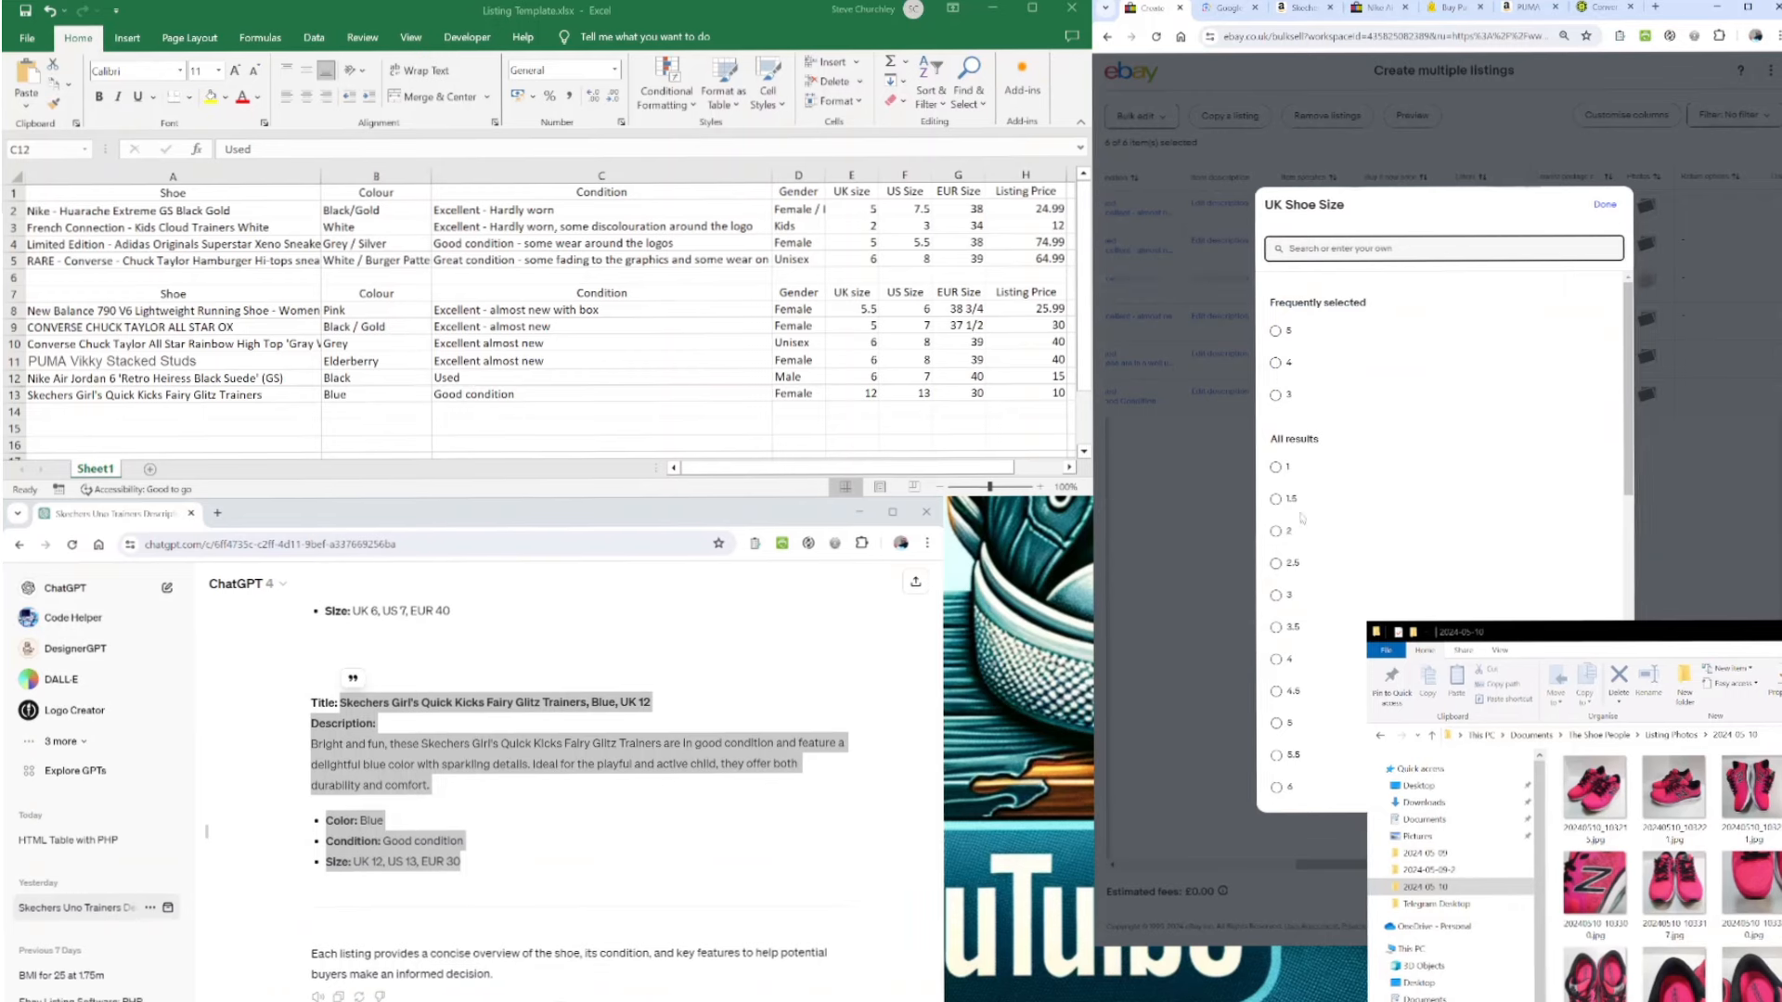
pyautogui.scroll(-2, 1302, 518)
pyautogui.click(1277, 651)
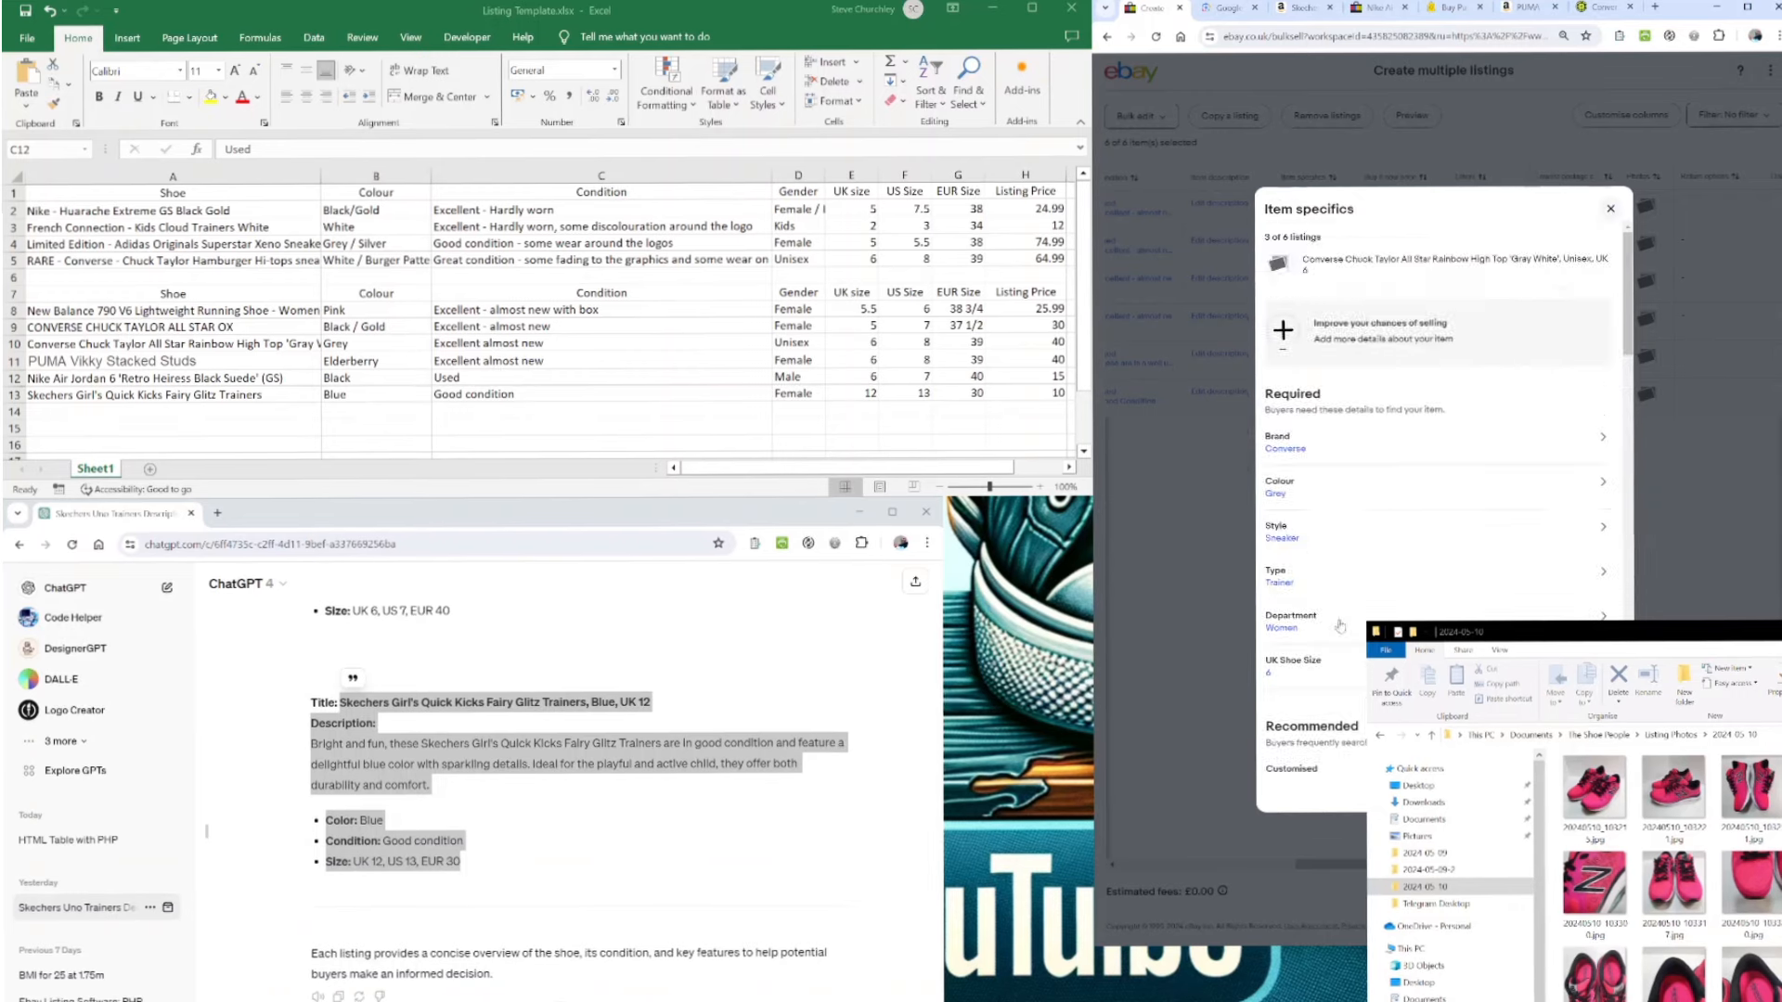
pyautogui.click(1334, 484)
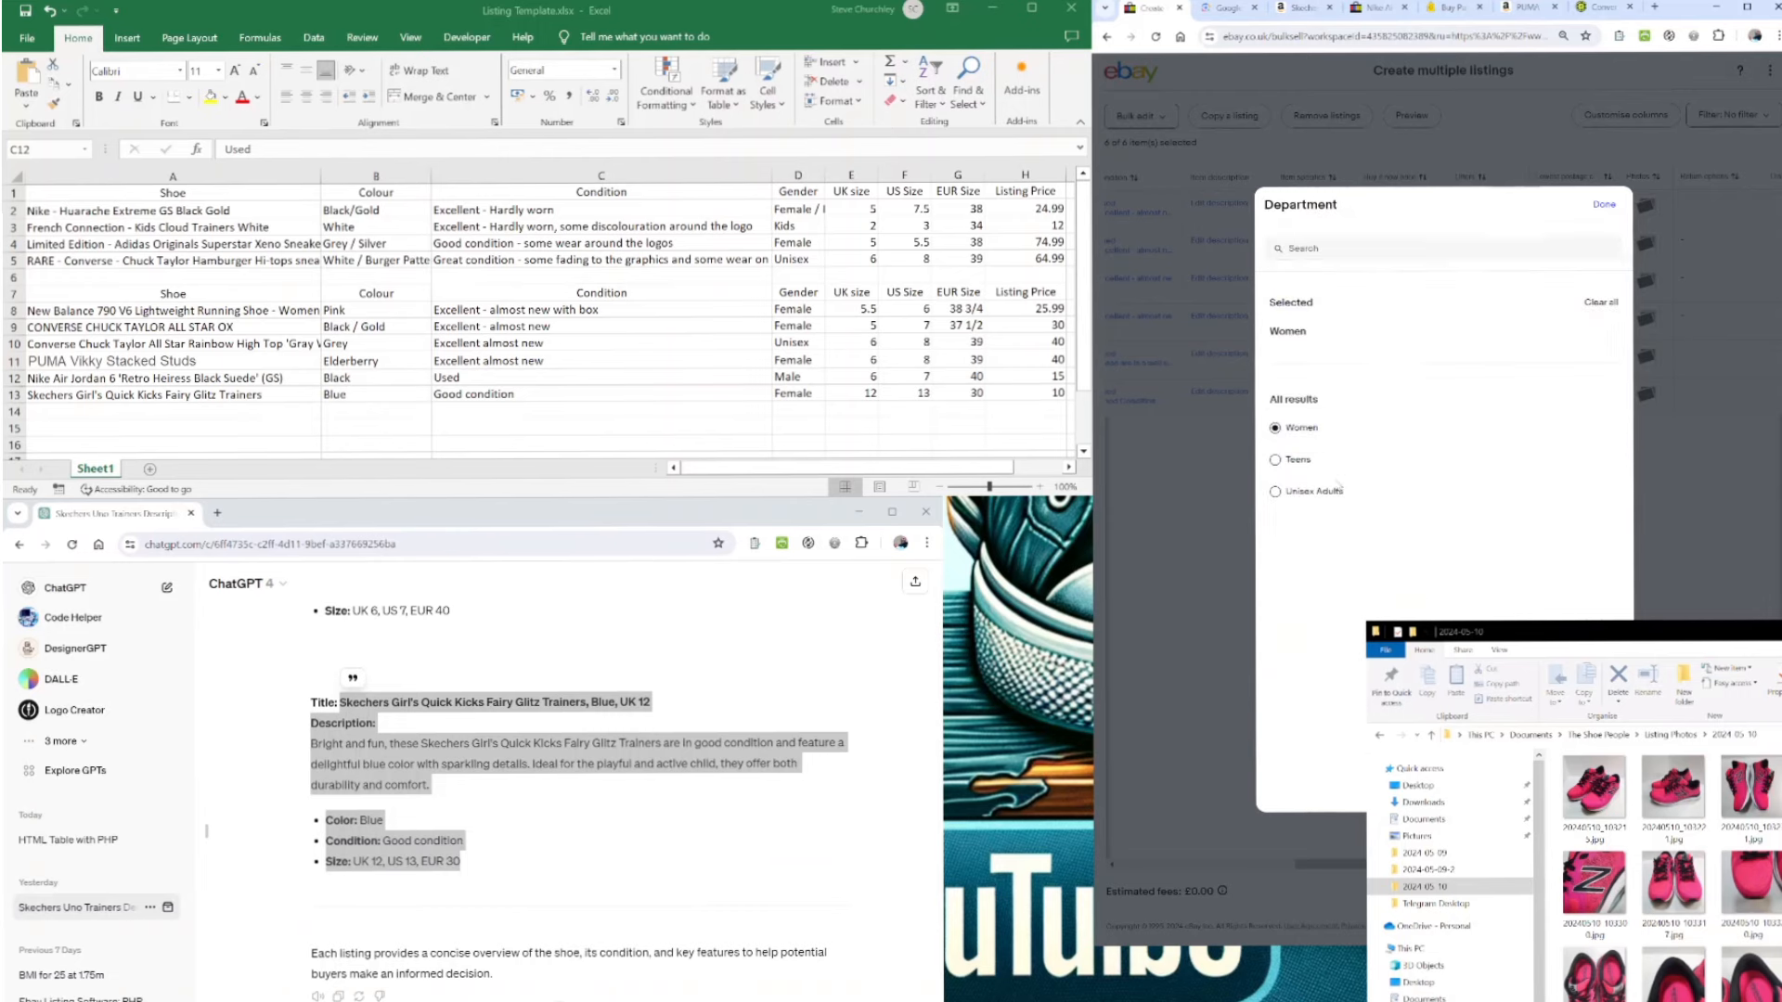
pyautogui.click(1275, 491)
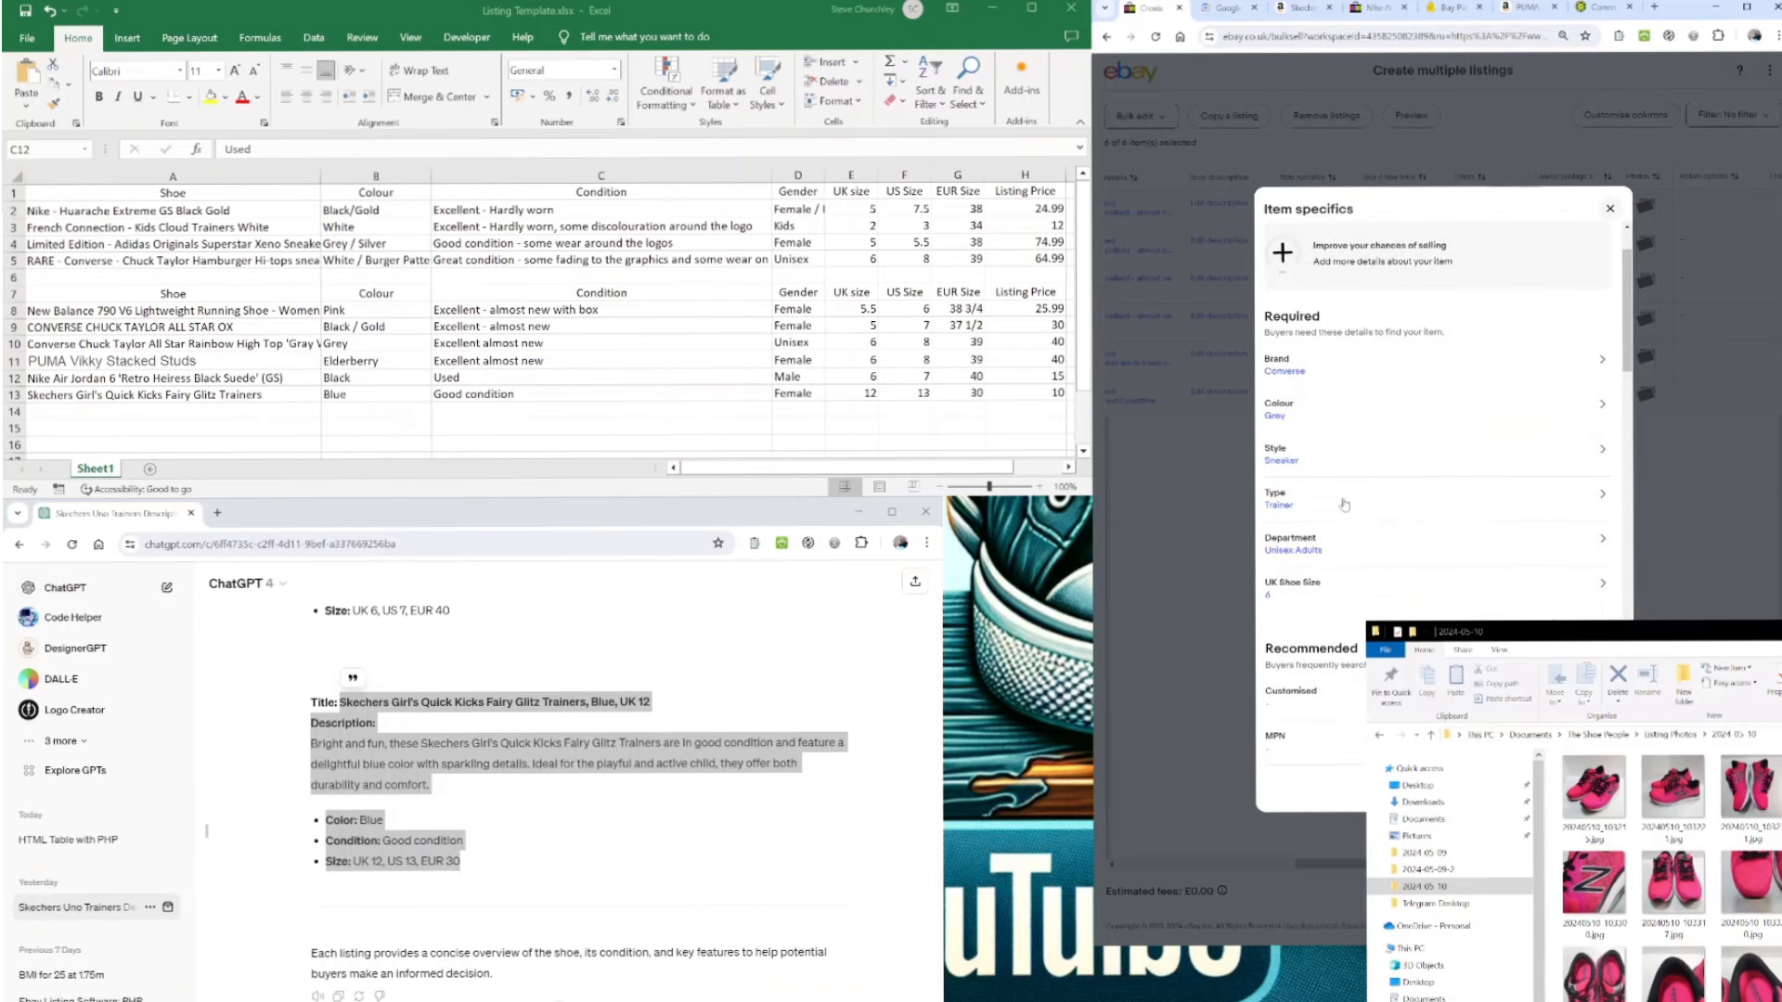
# - Set the US shoe size of the Rainbow High Top listing to 8
pyautogui.scroll(-1, 1348, 558)
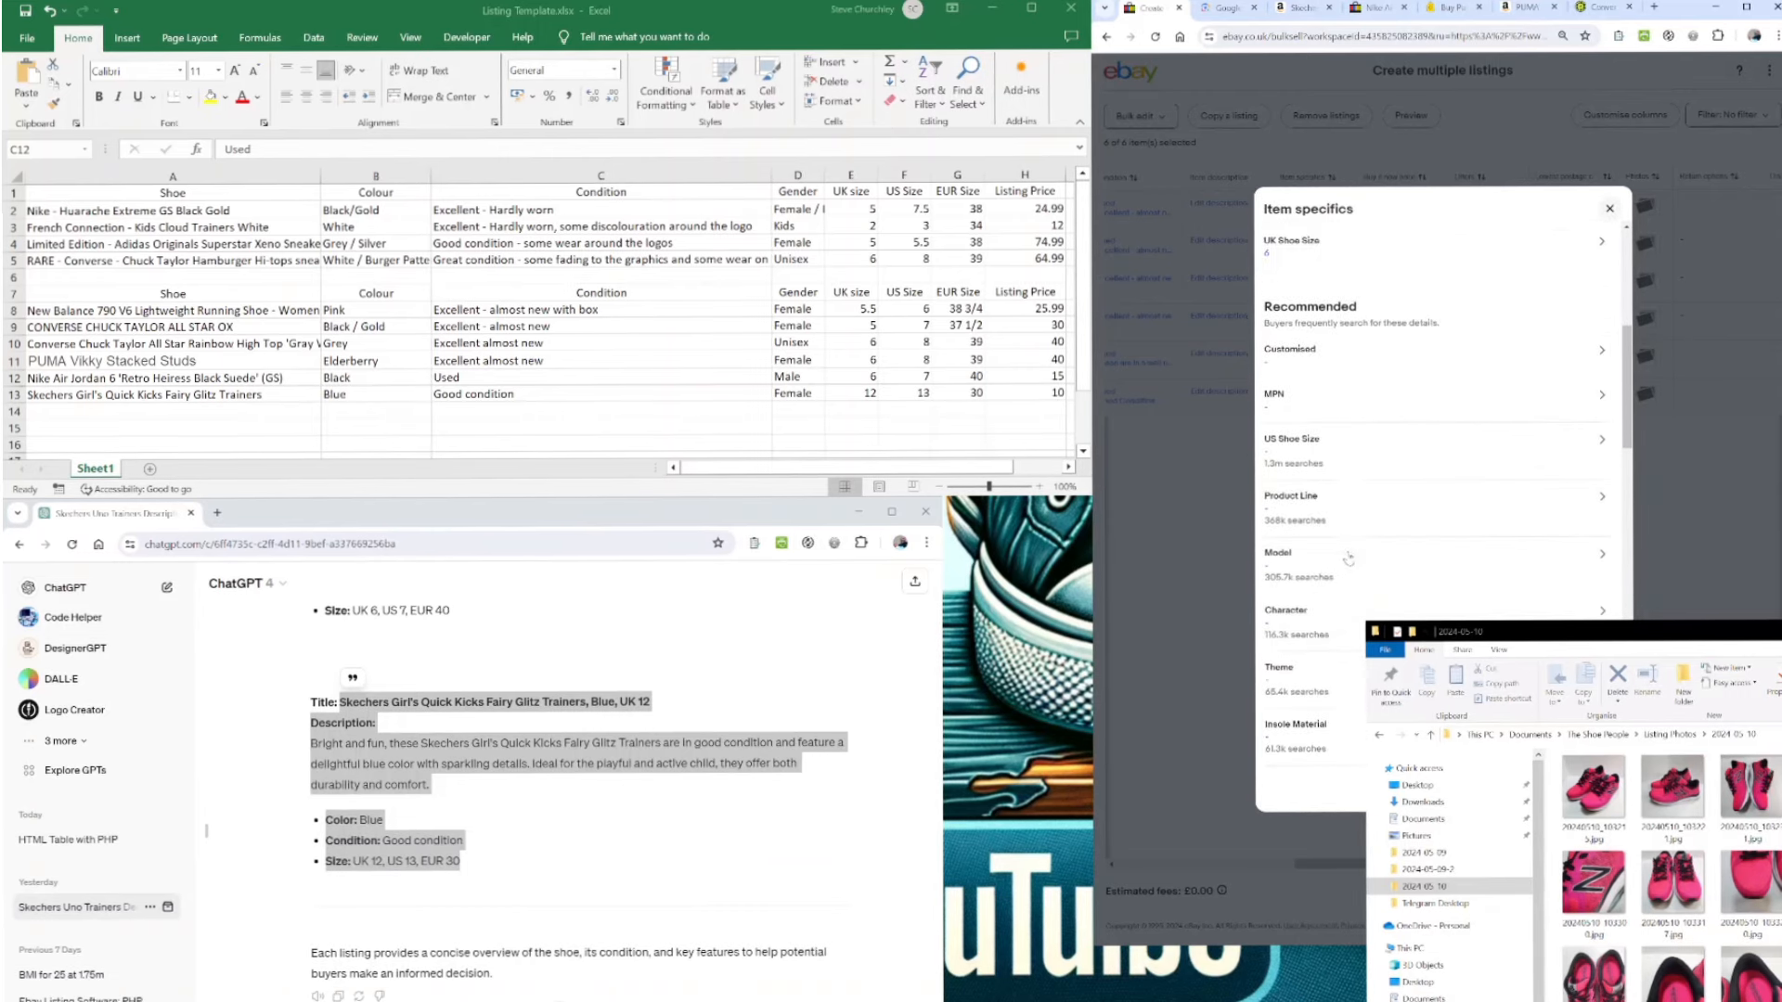
pyautogui.click(1310, 467)
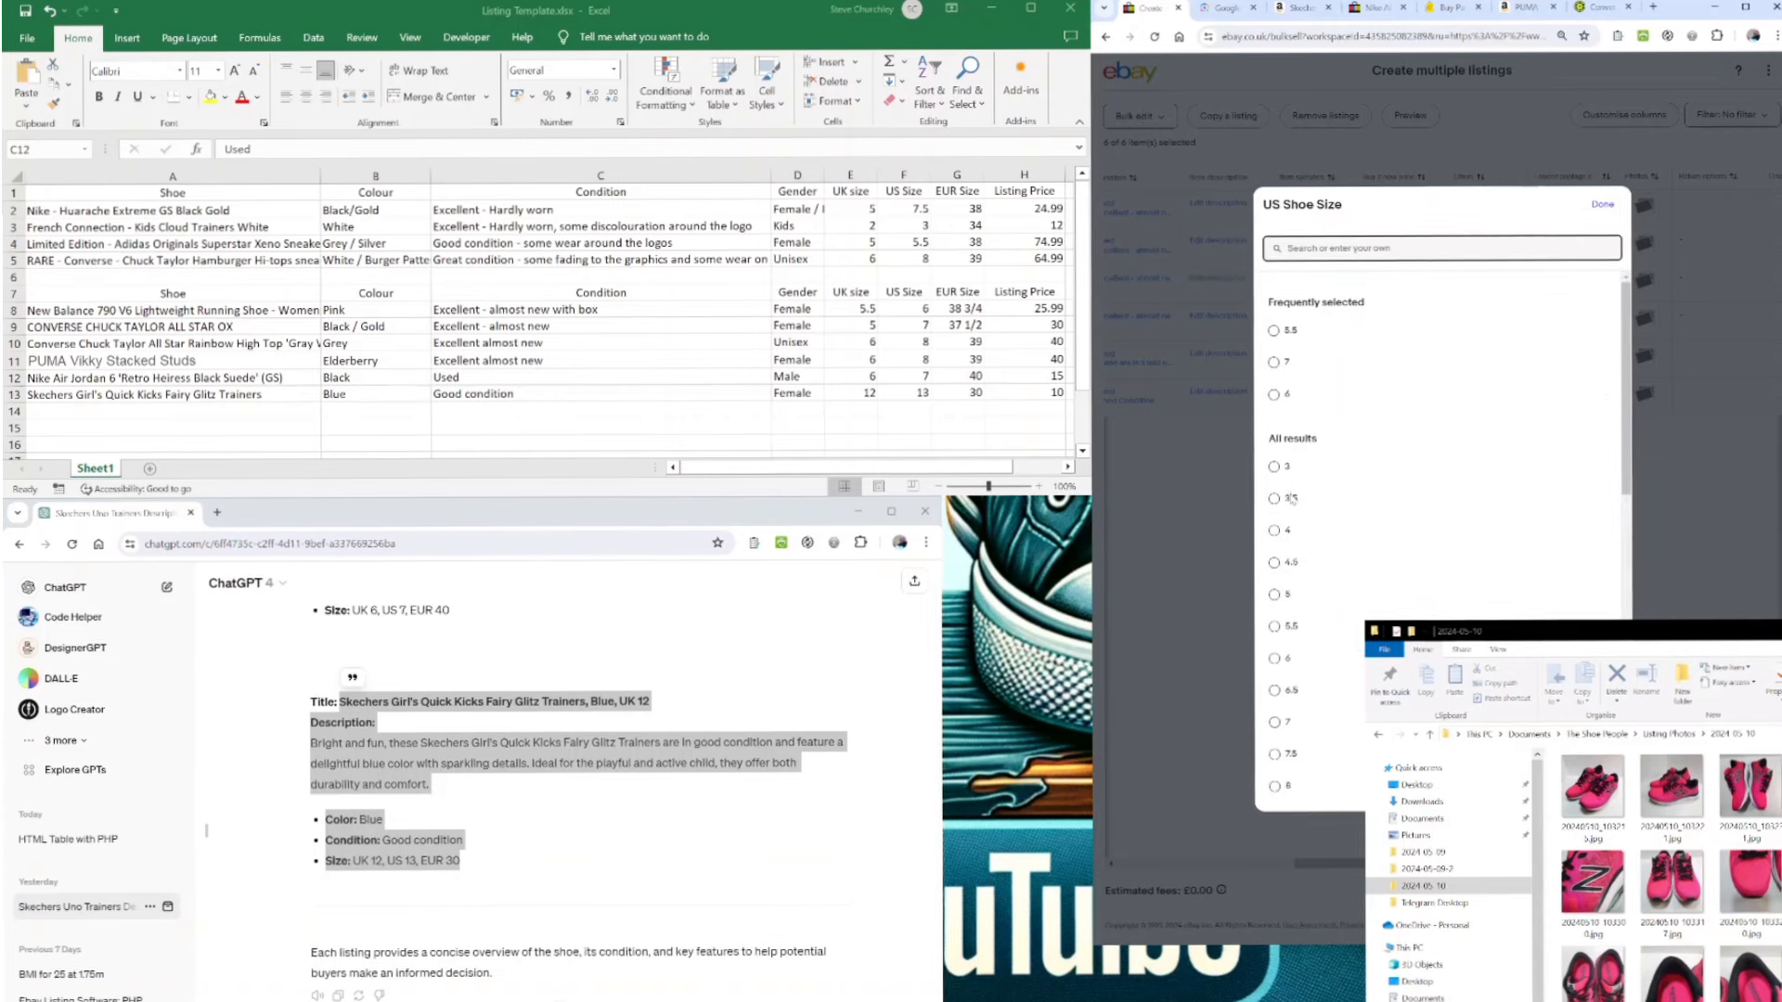
pyautogui.scroll(-1, 1286, 724)
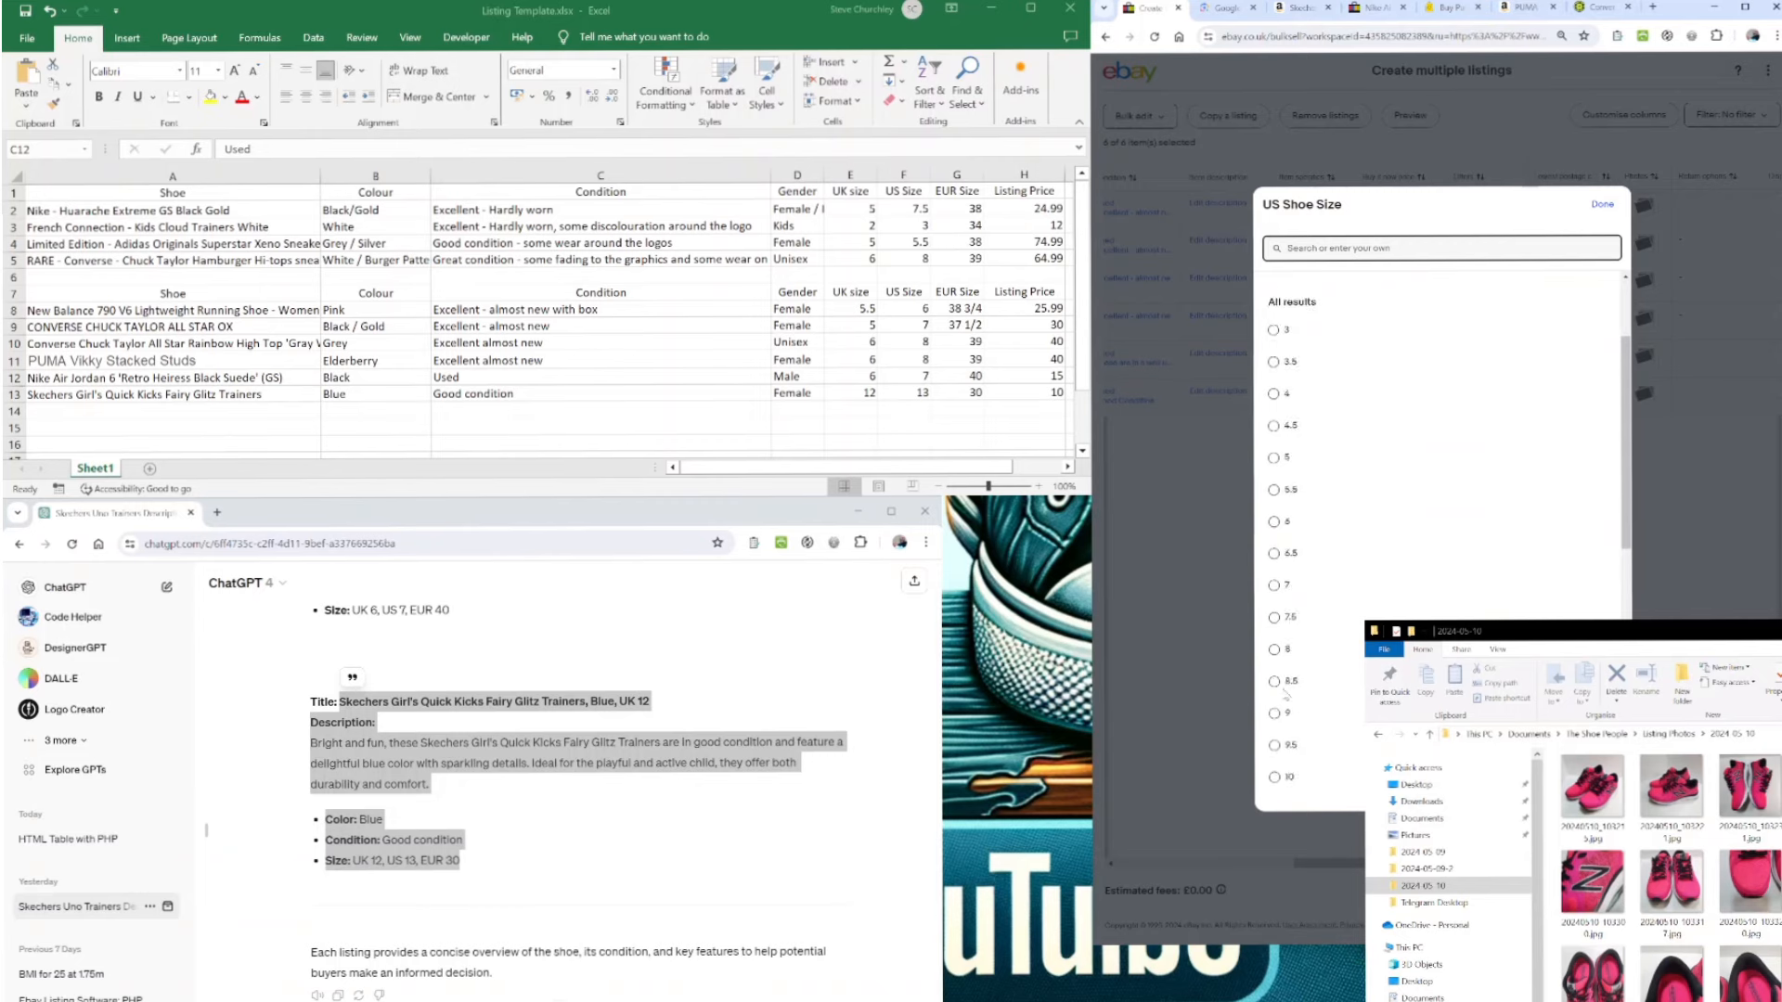
pyautogui.click(1274, 649)
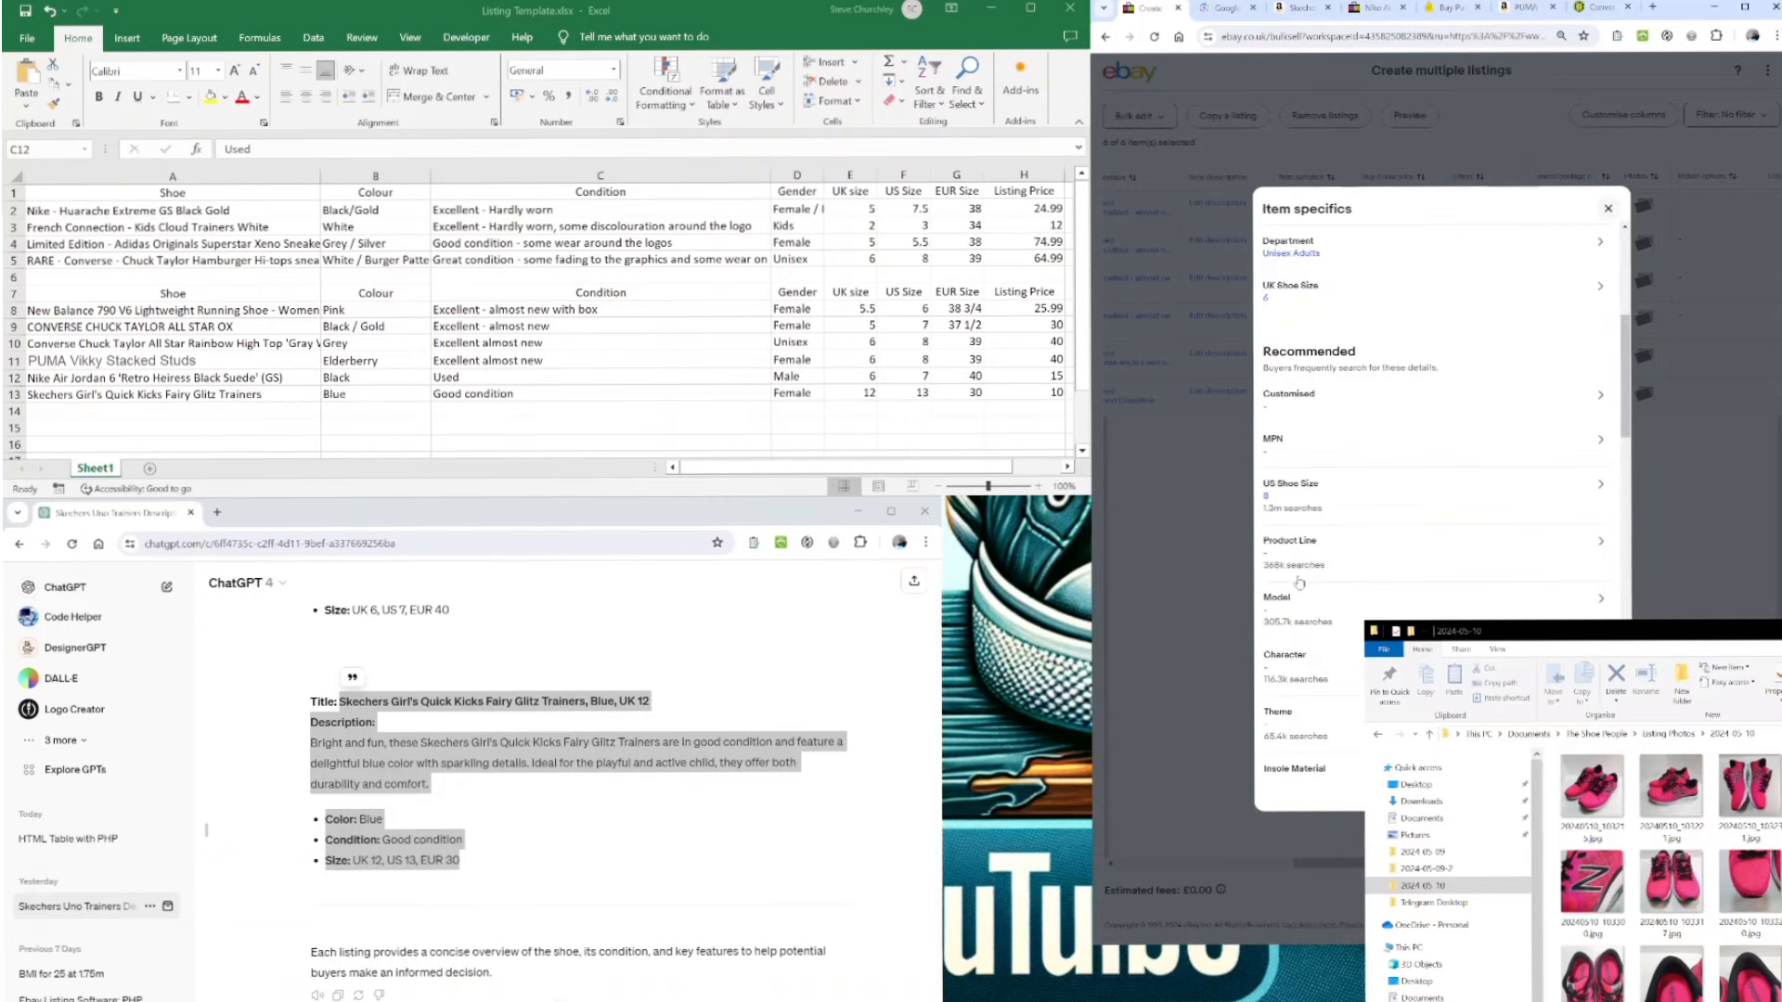
pyautogui.scroll(-1, 1303, 661)
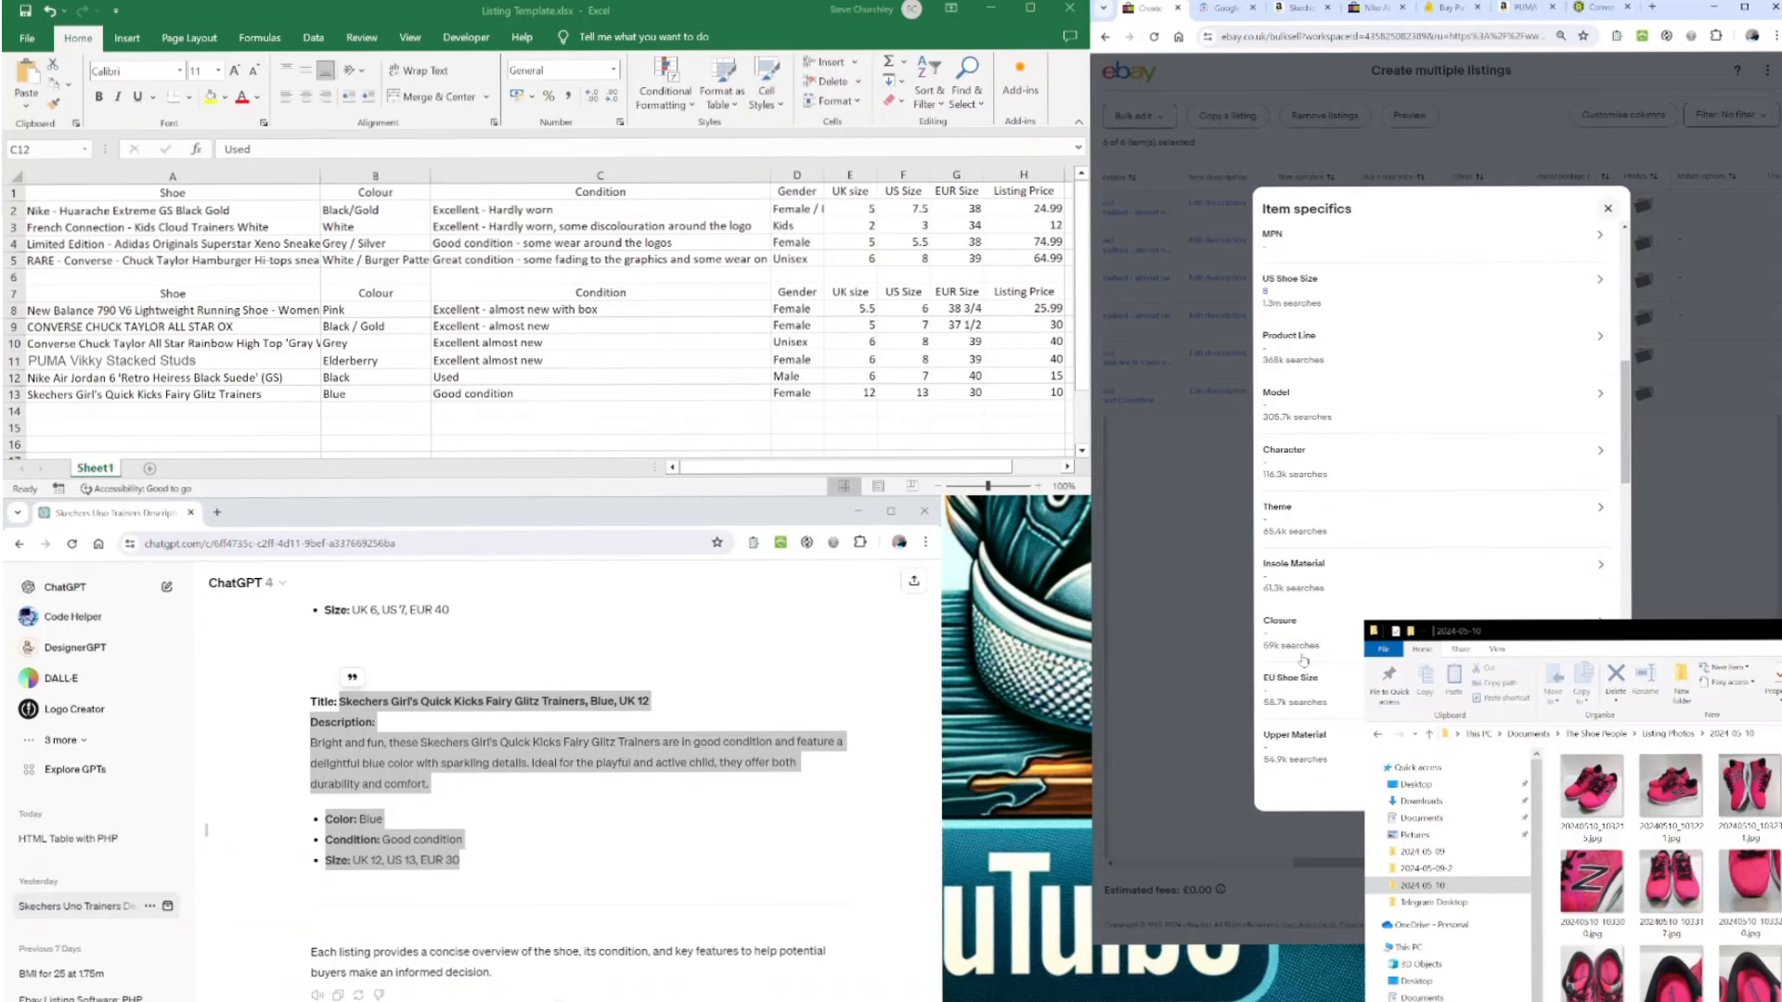
# - Set the Rainbow High Top listing's EU shoe size to 39 and move on to the PUMA Vikky listing
pyautogui.click(1313, 682)
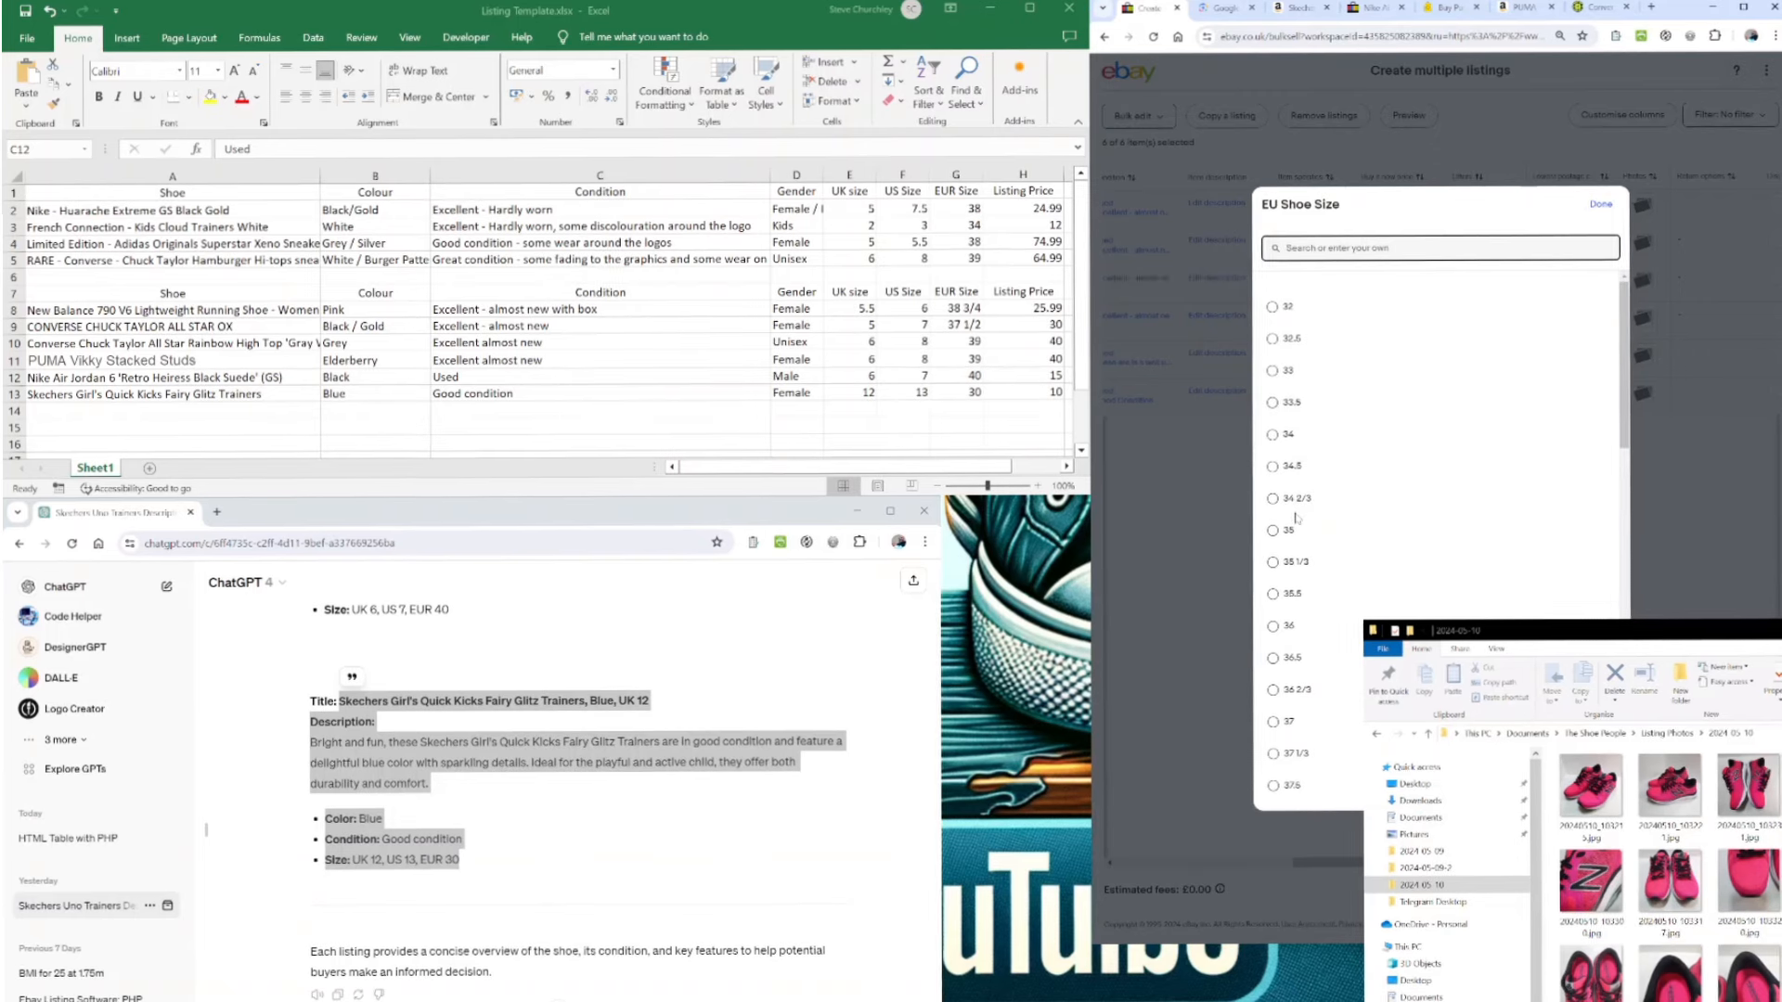
pyautogui.scroll(-3, 1307, 682)
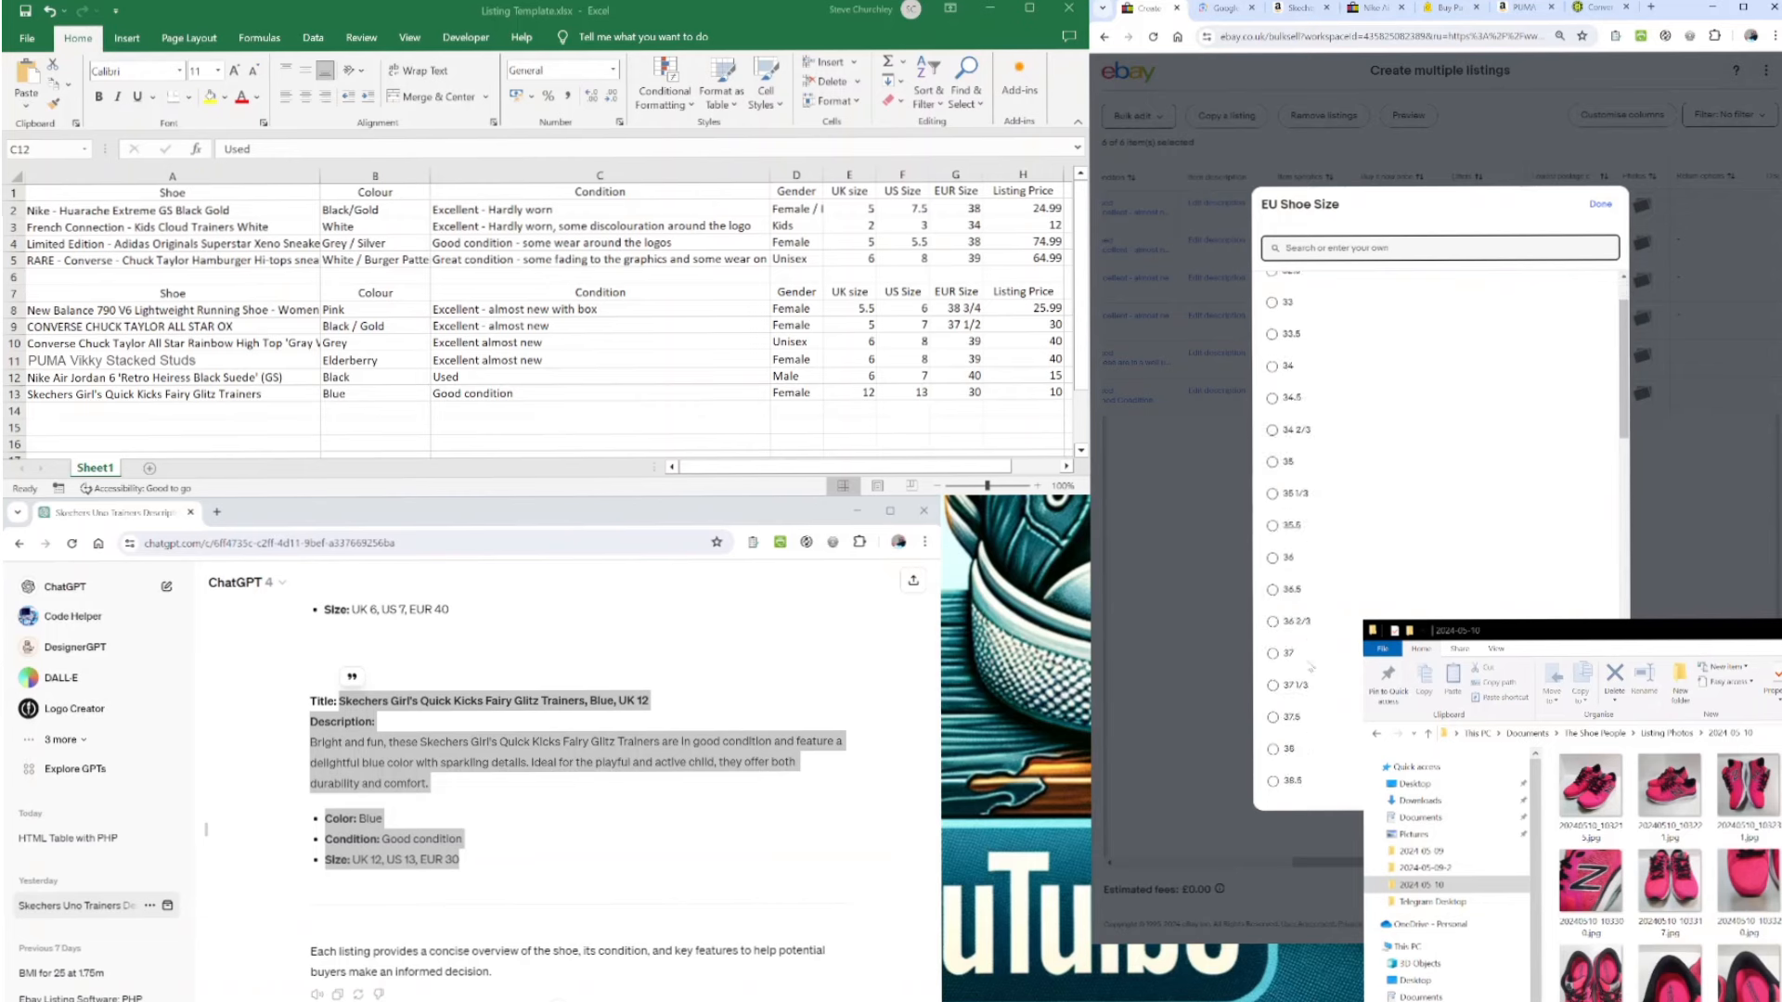
pyautogui.click(1284, 777)
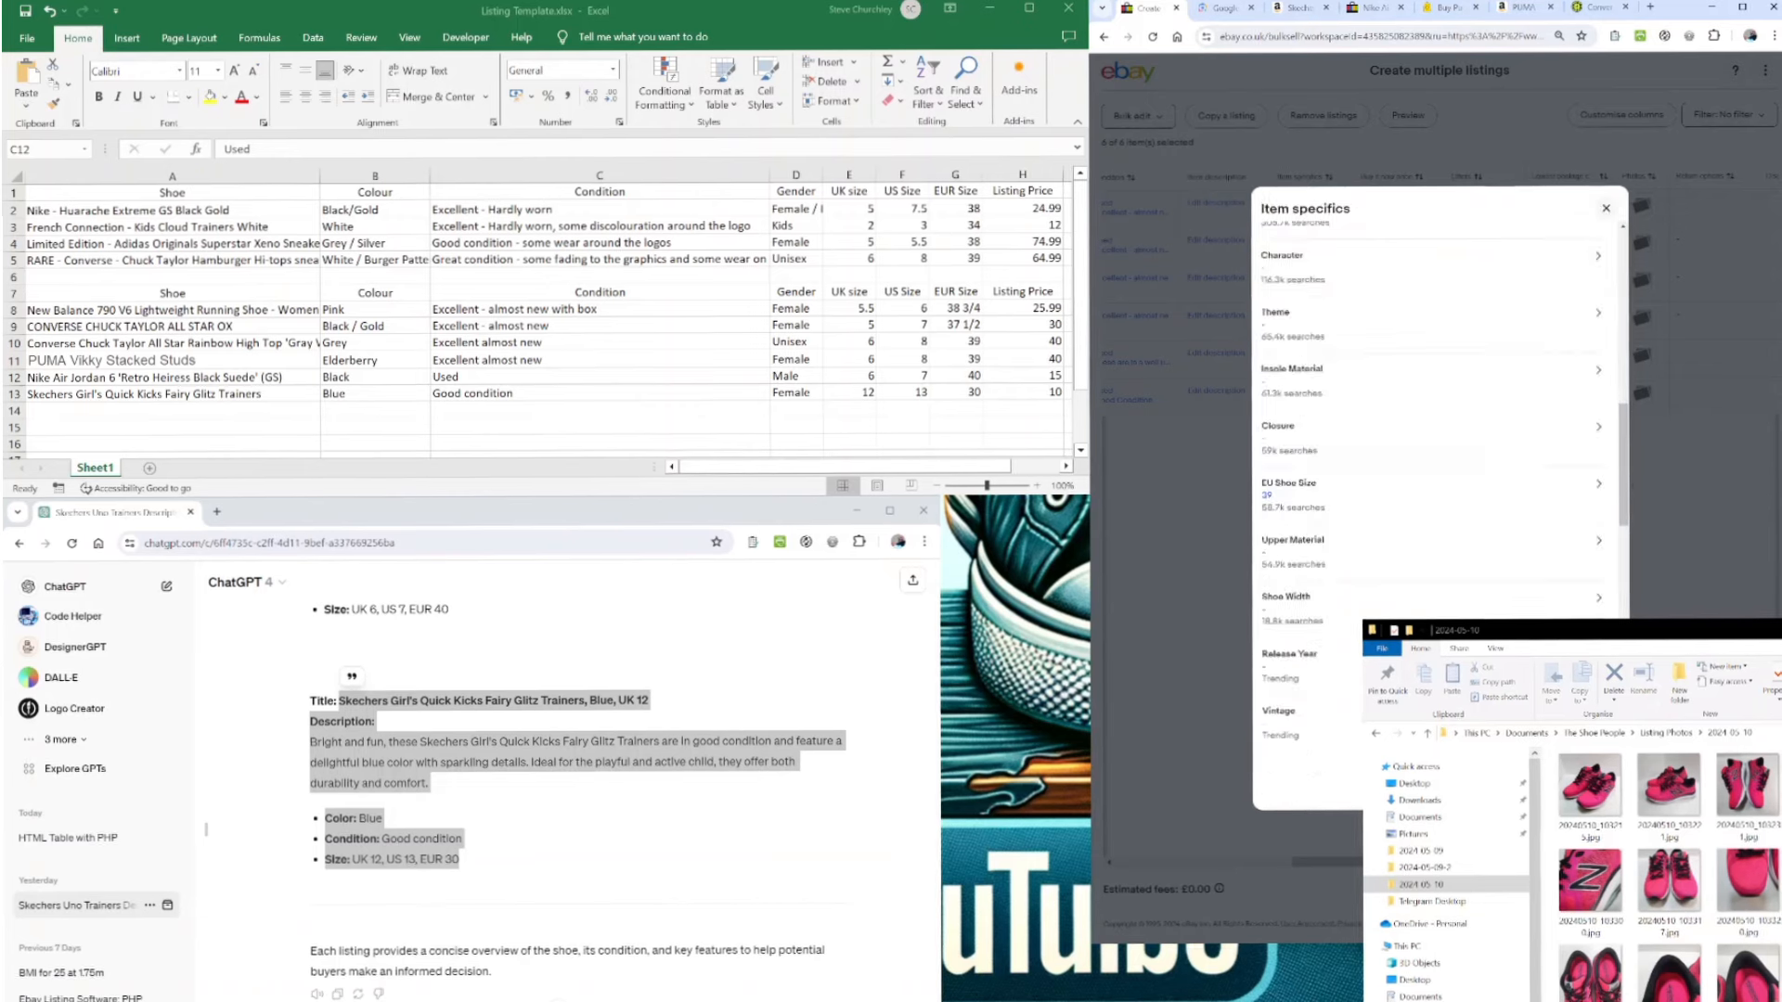
pyautogui.click(1315, 780)
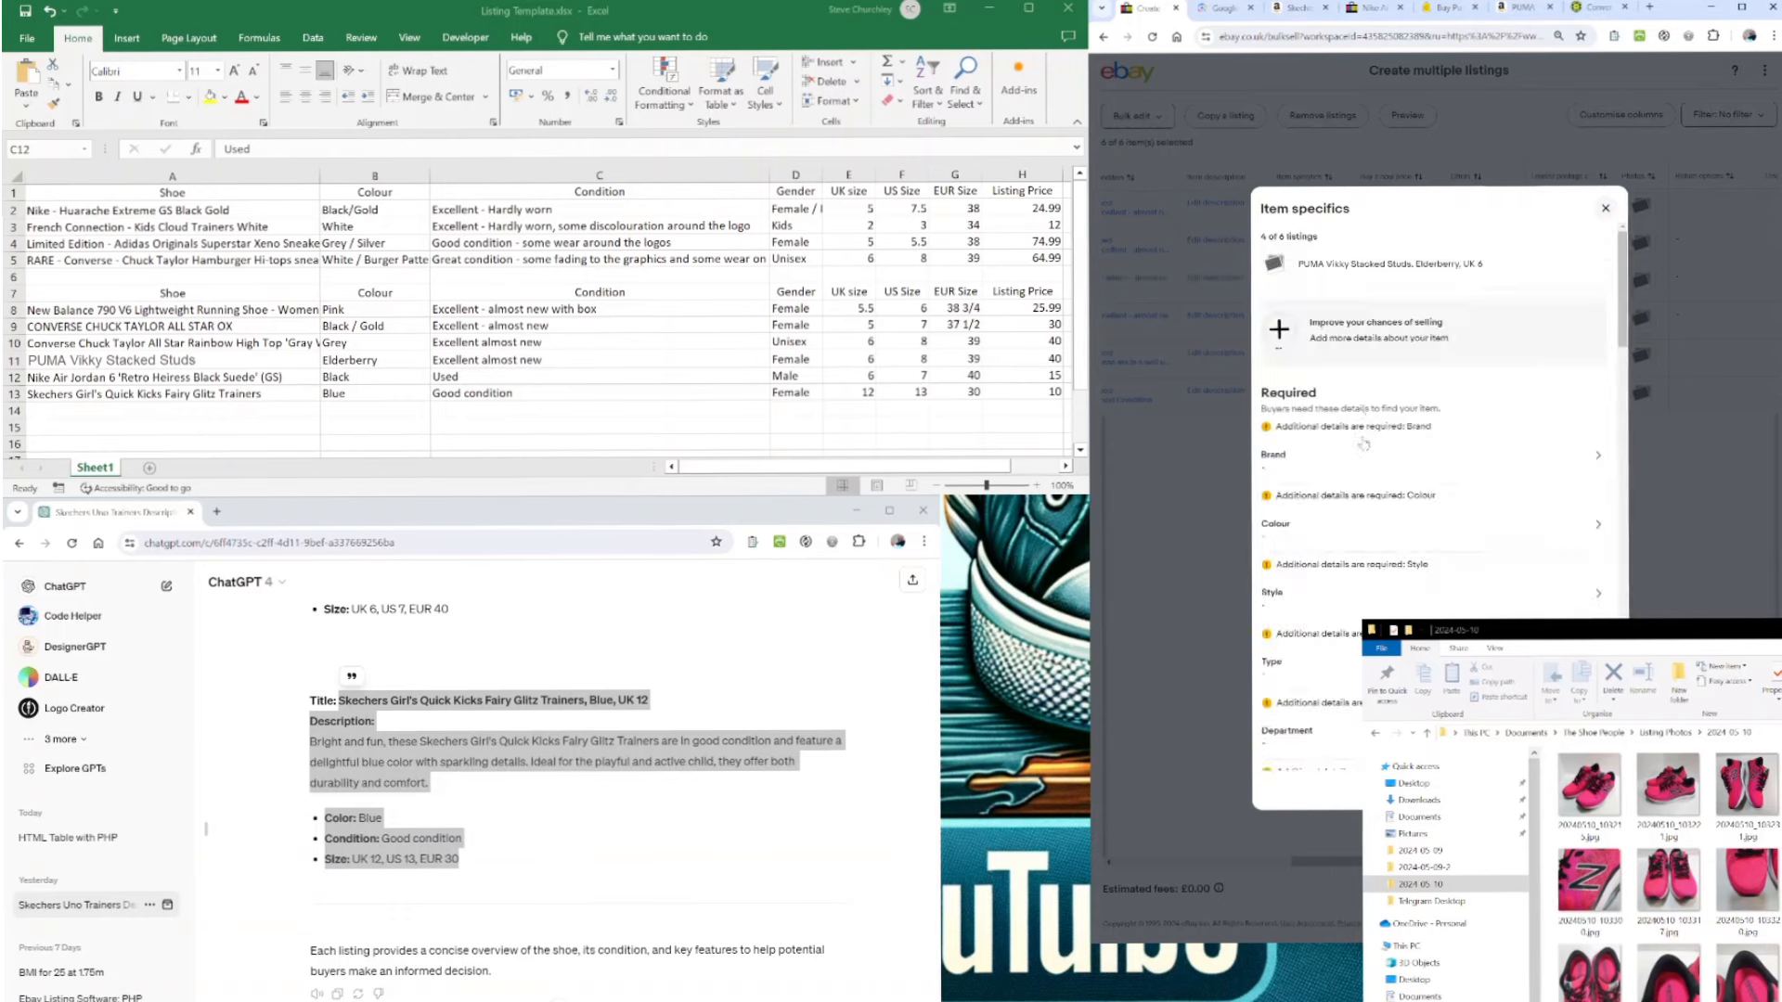
# - Set the PUMA Vikky Stacked Studs listing's brand to PUMA
pyautogui.click(1289, 452)
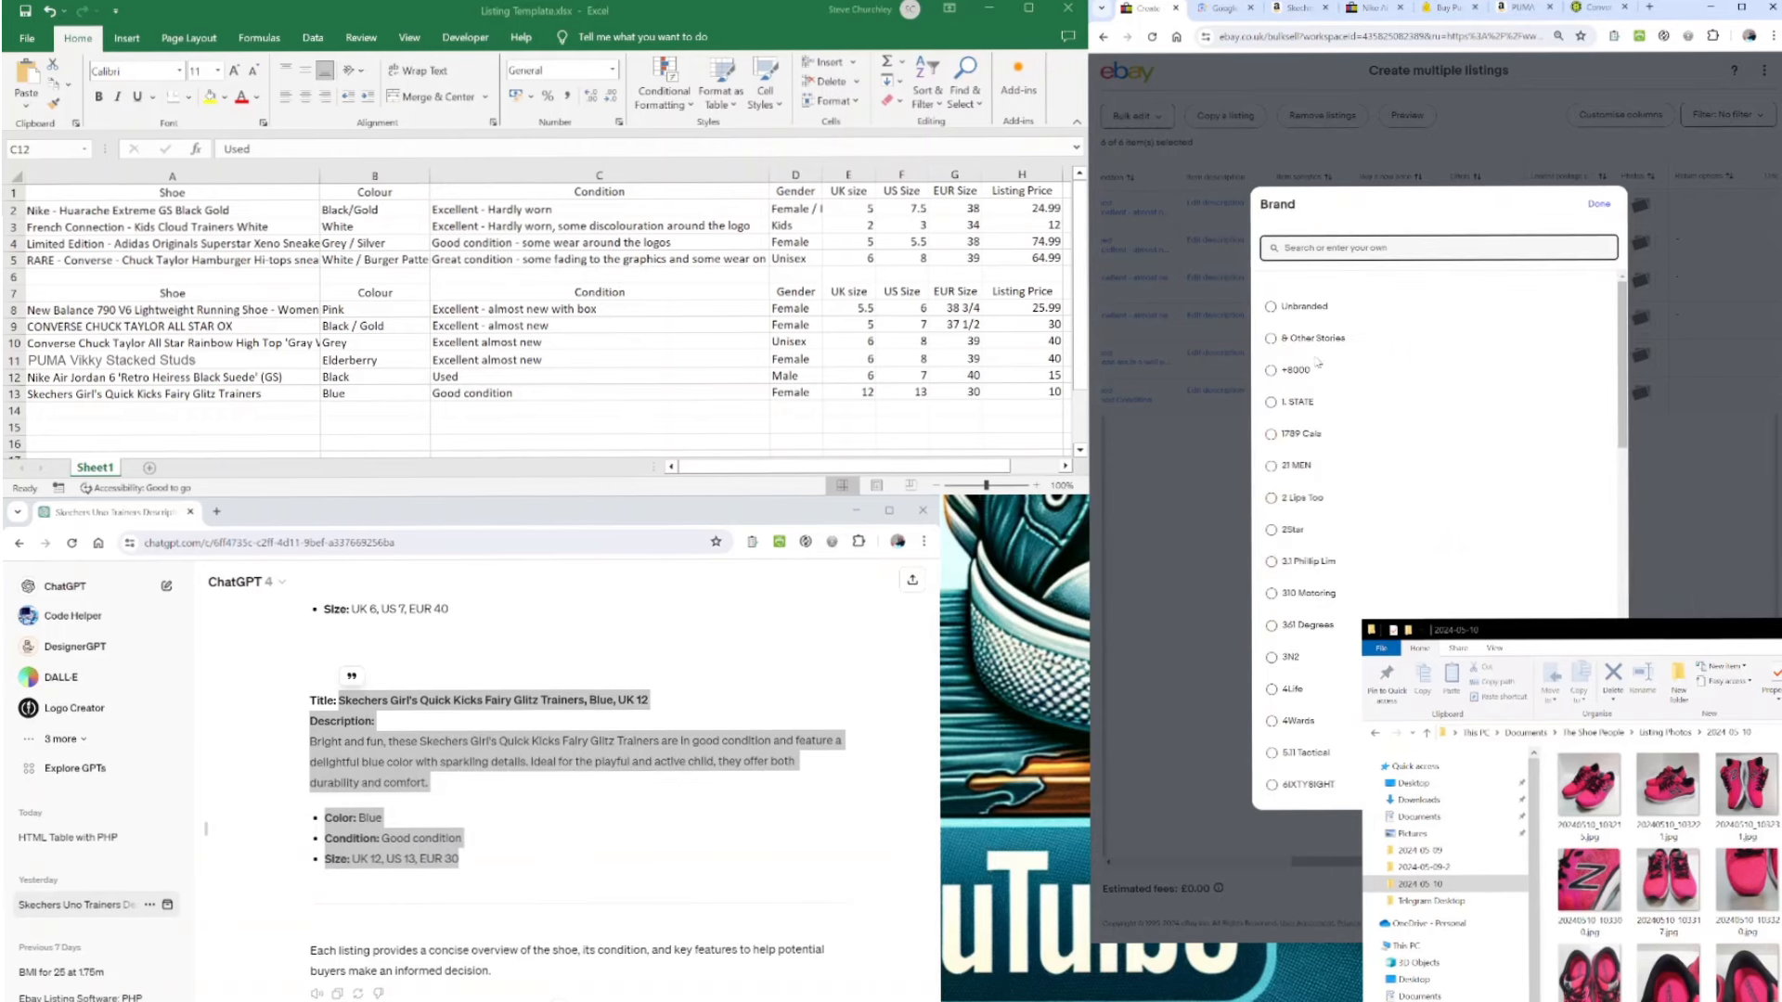
pyautogui.write('PUMA')
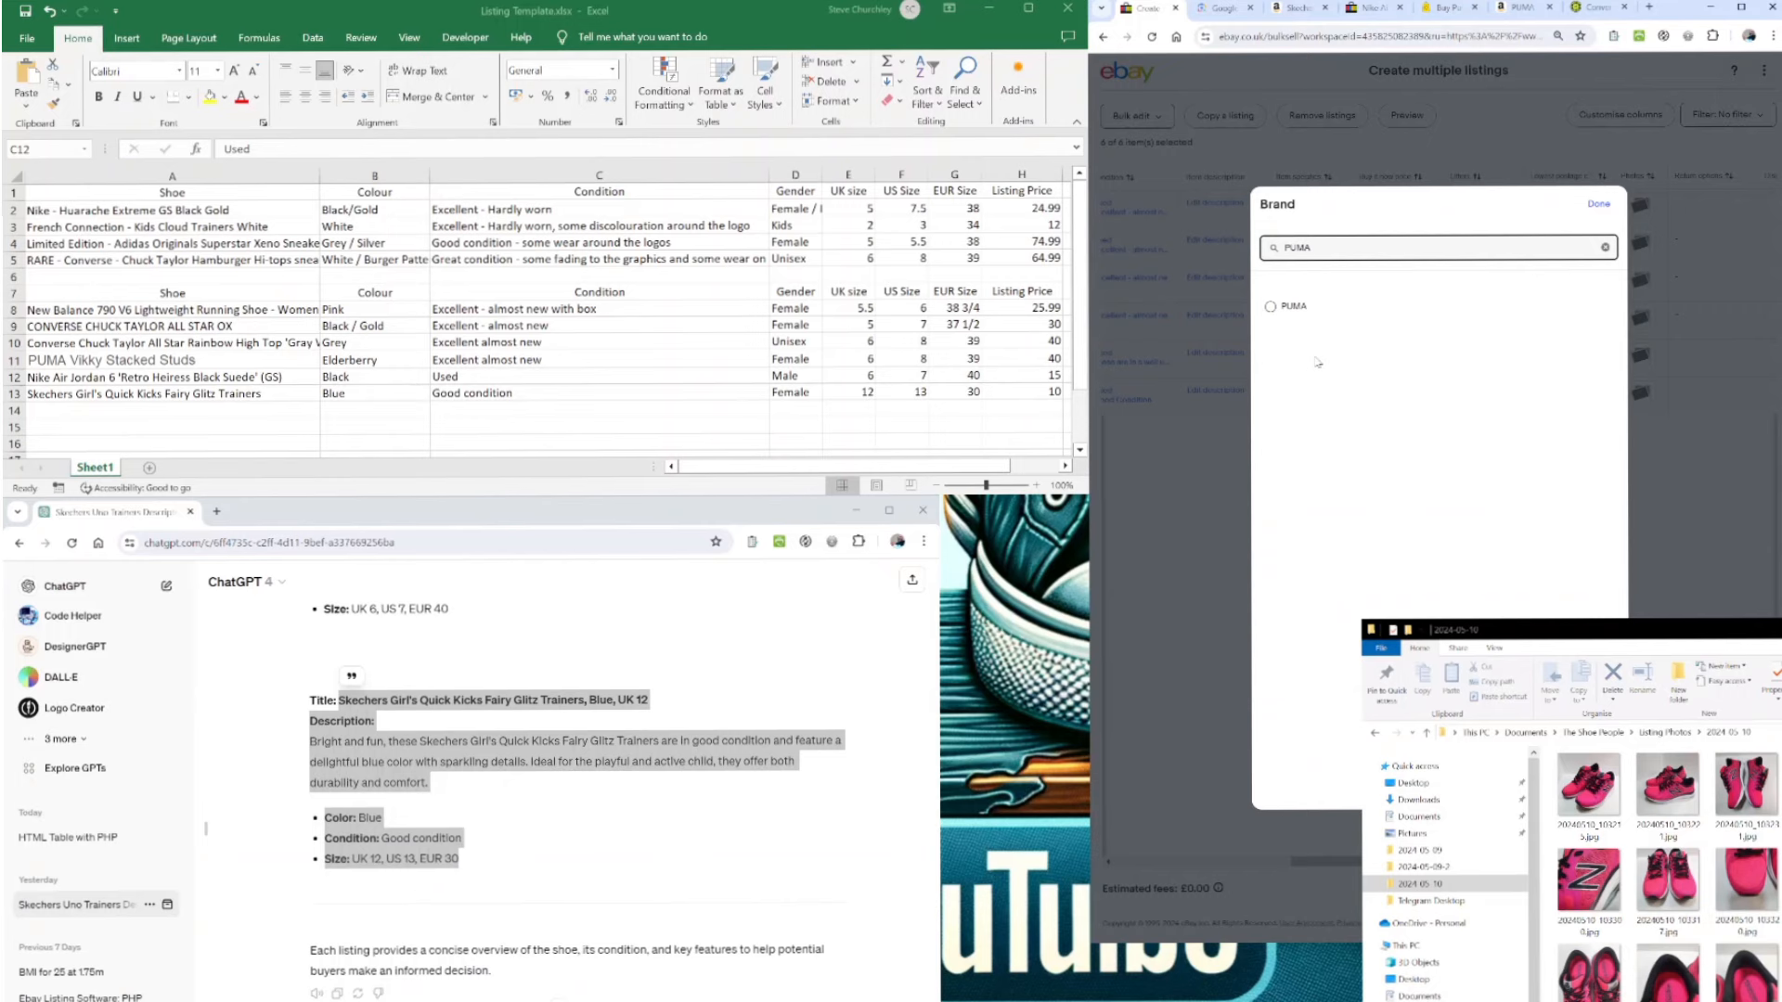
pyautogui.click(1288, 309)
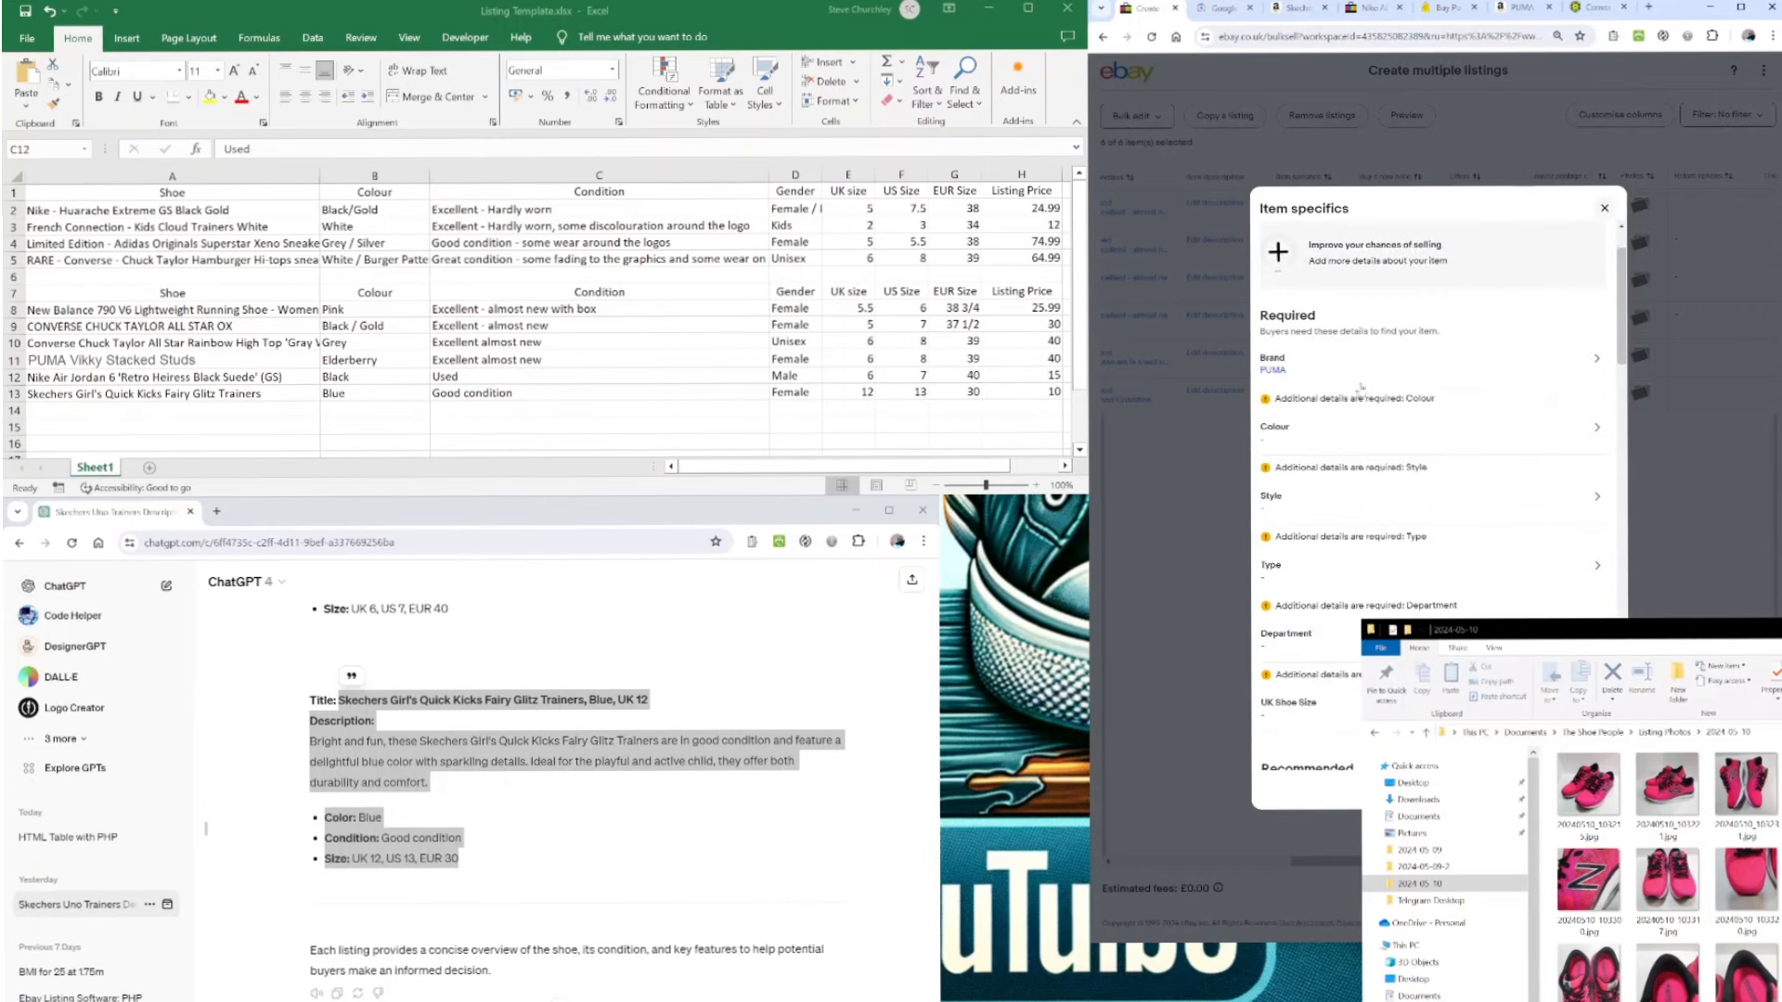
# - Add Elderberry as a custom colour for the PUMA listing
pyautogui.click(1318, 444)
pyautogui.scroll(-1, 1318, 503)
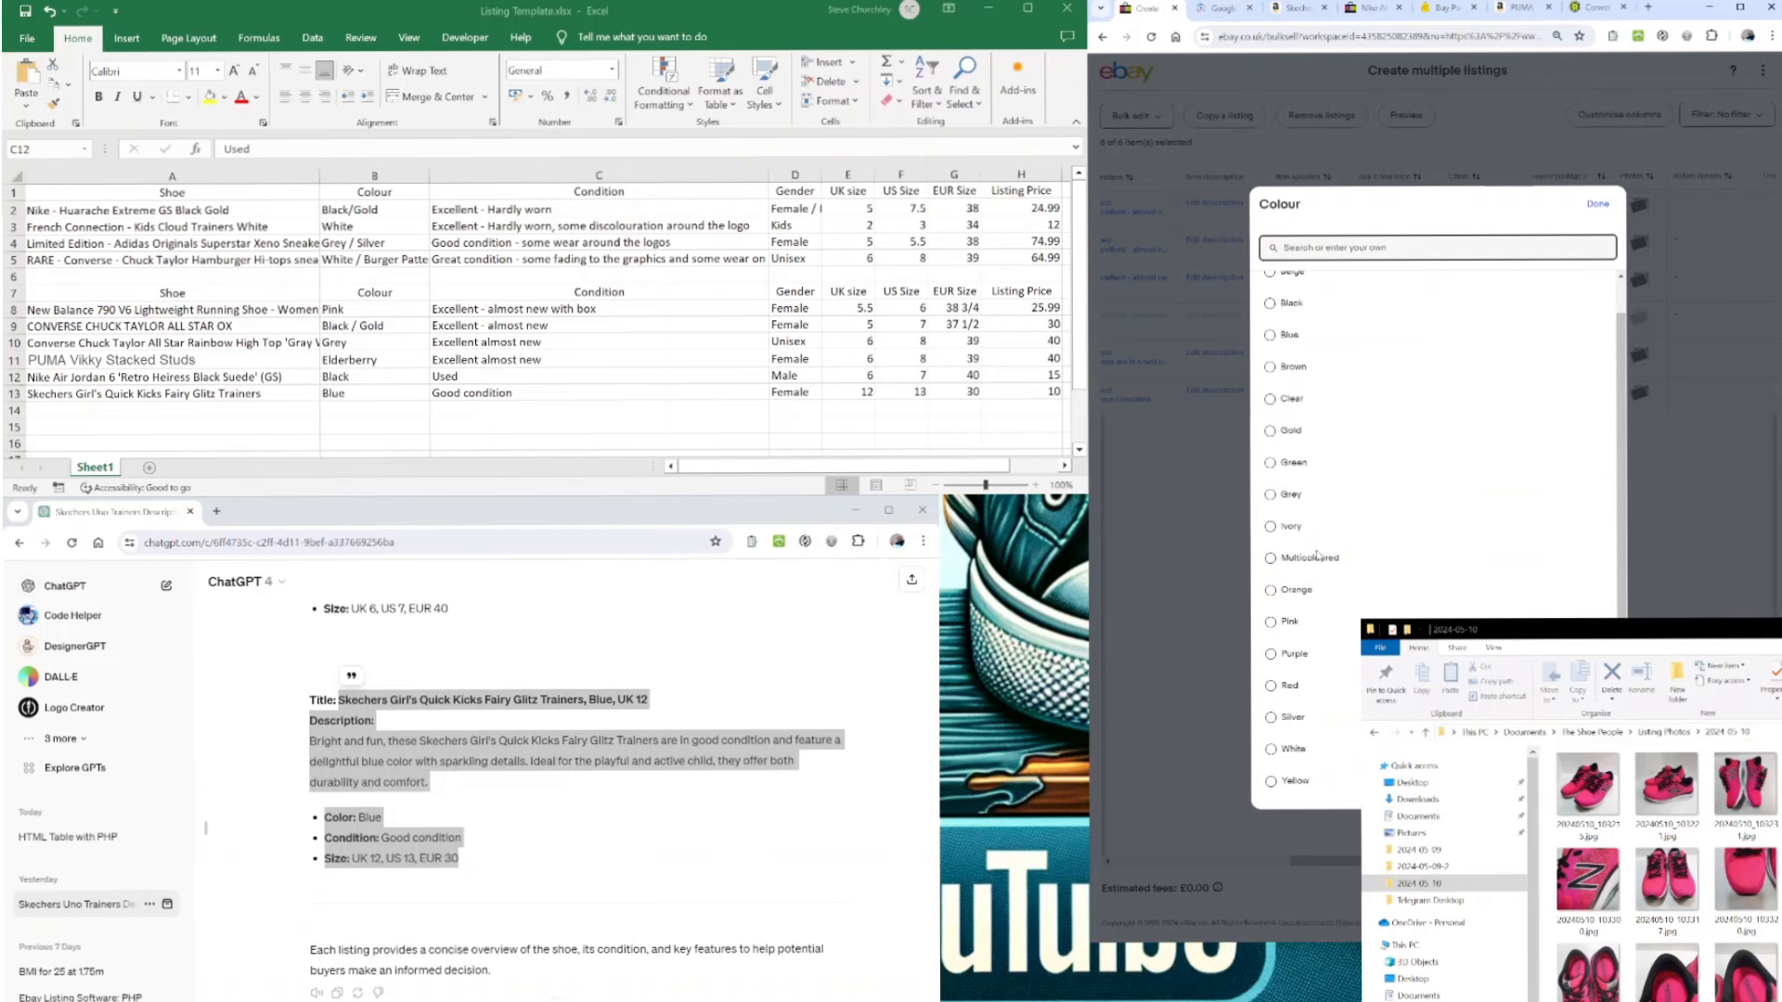
pyautogui.scroll(1, 1337, 619)
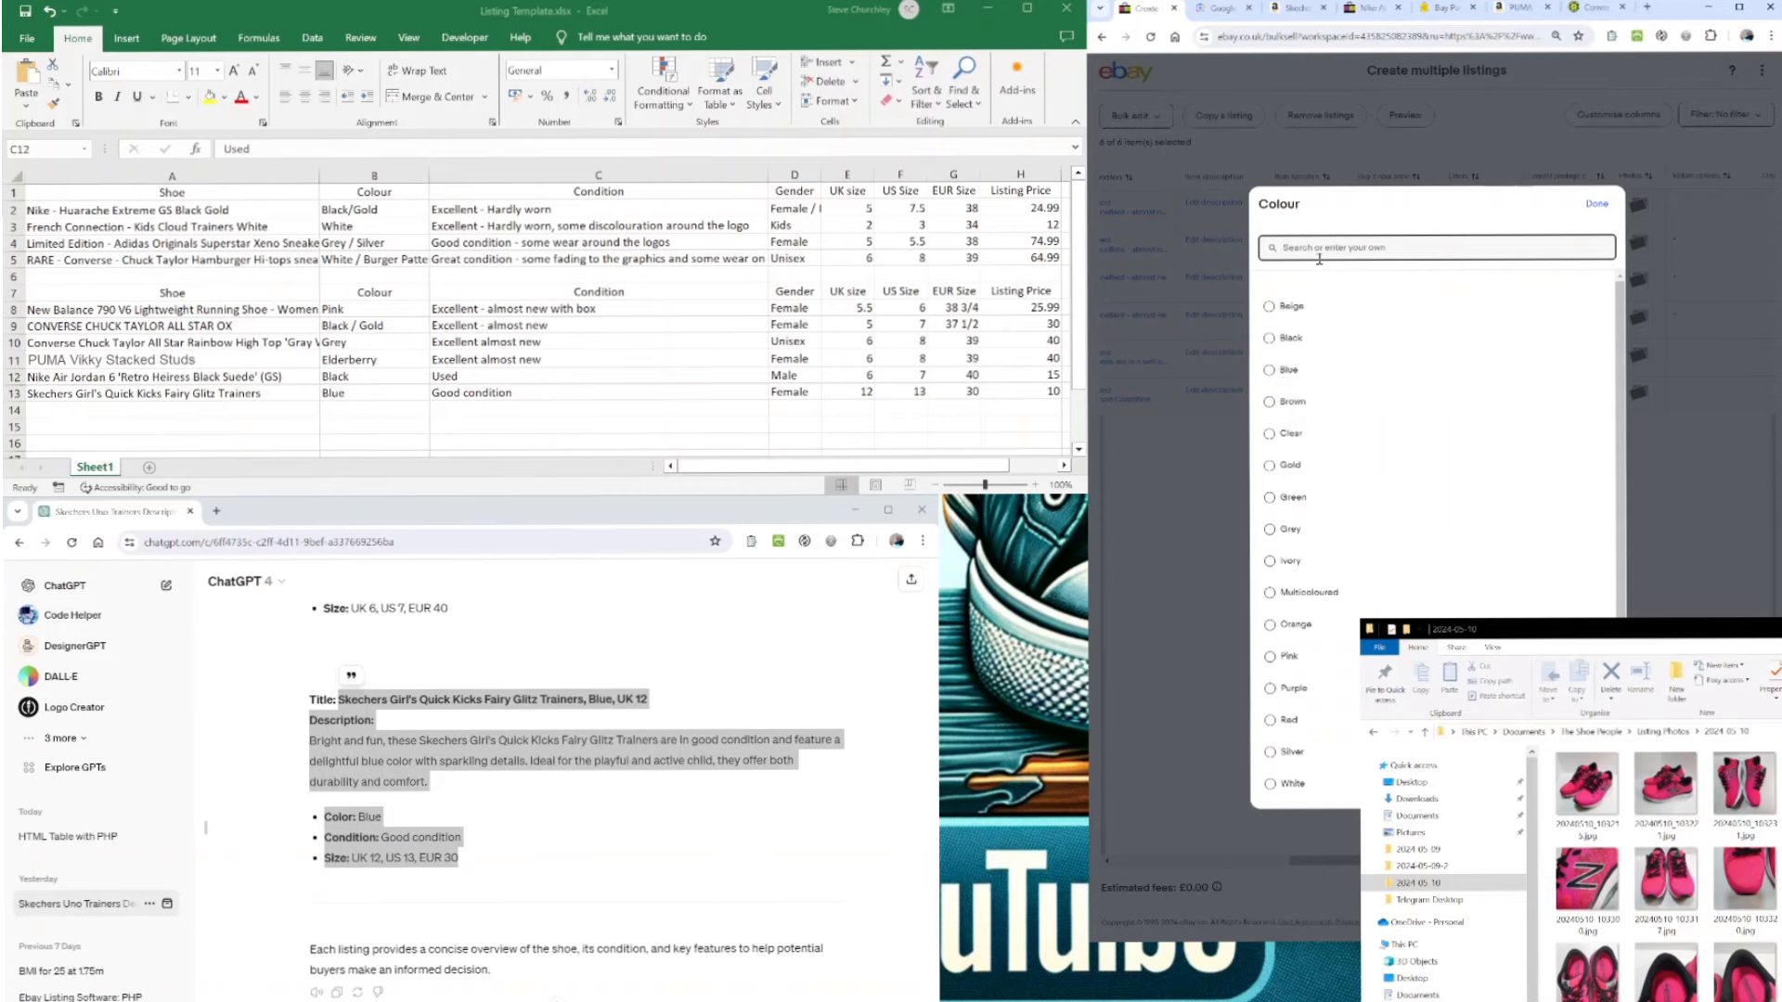
pyautogui.write('eLDE')
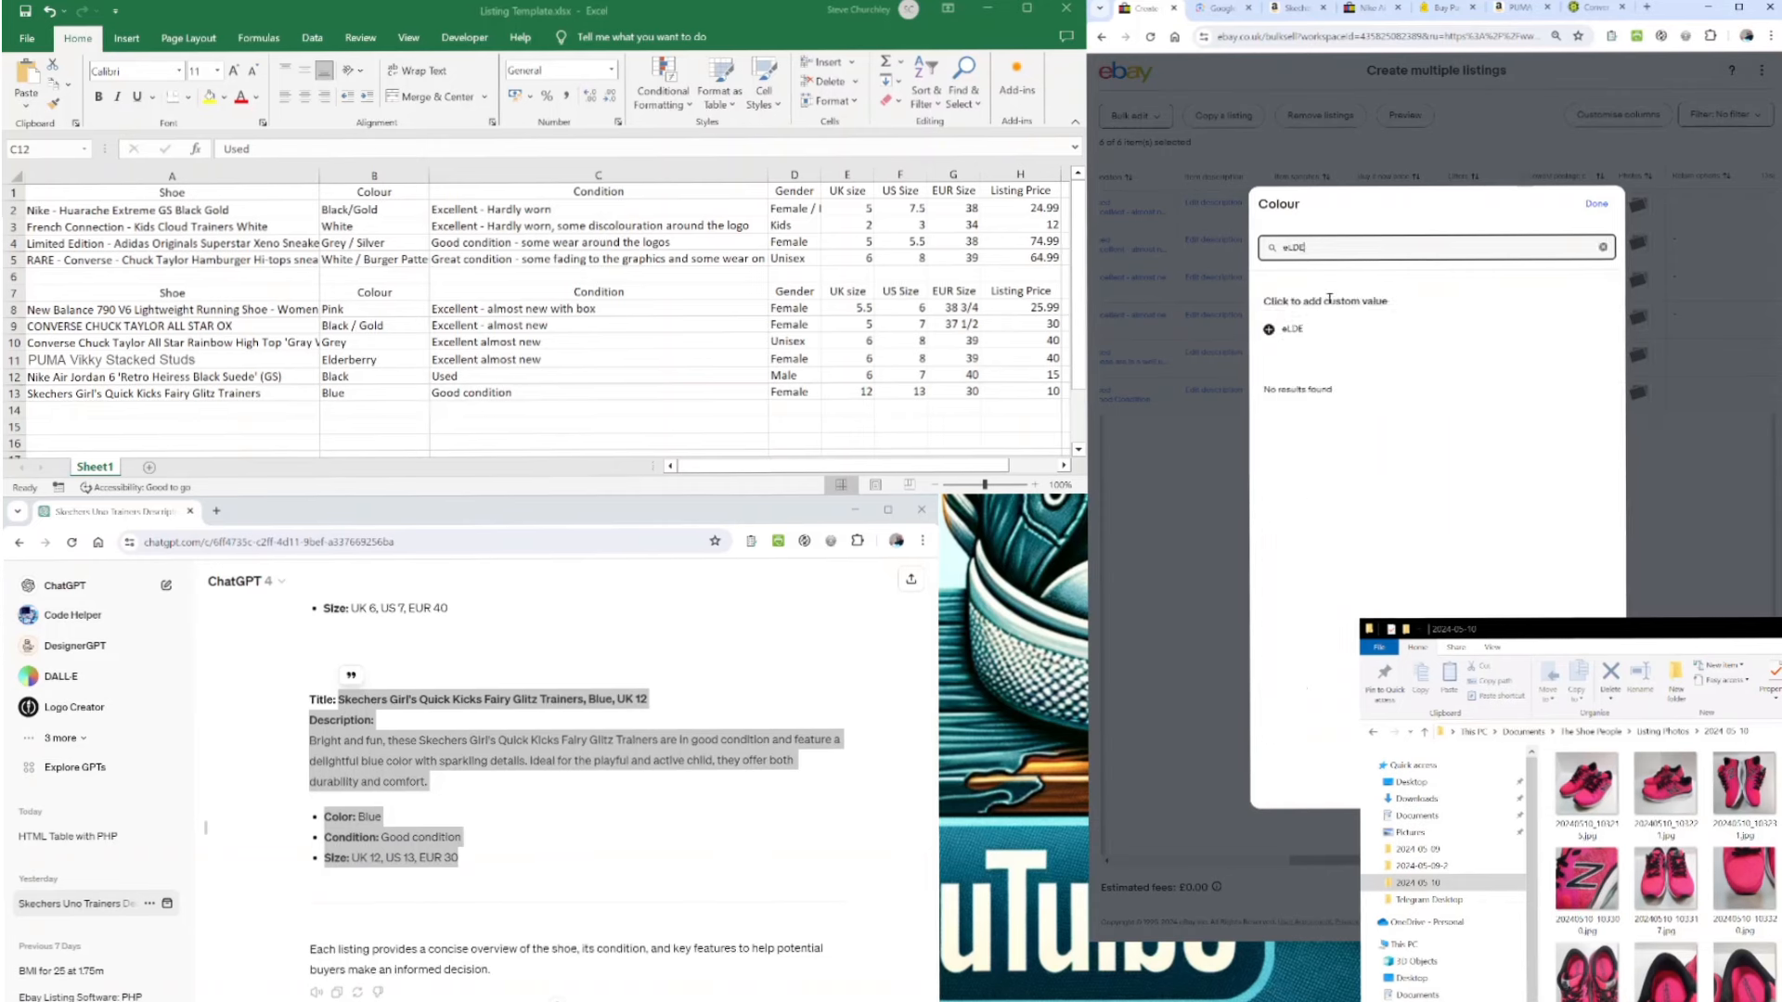
pyautogui.press('BackSpace')
pyautogui.press('BackSpace')
pyautogui.press('BackSpace')
pyautogui.press('BackSpace')
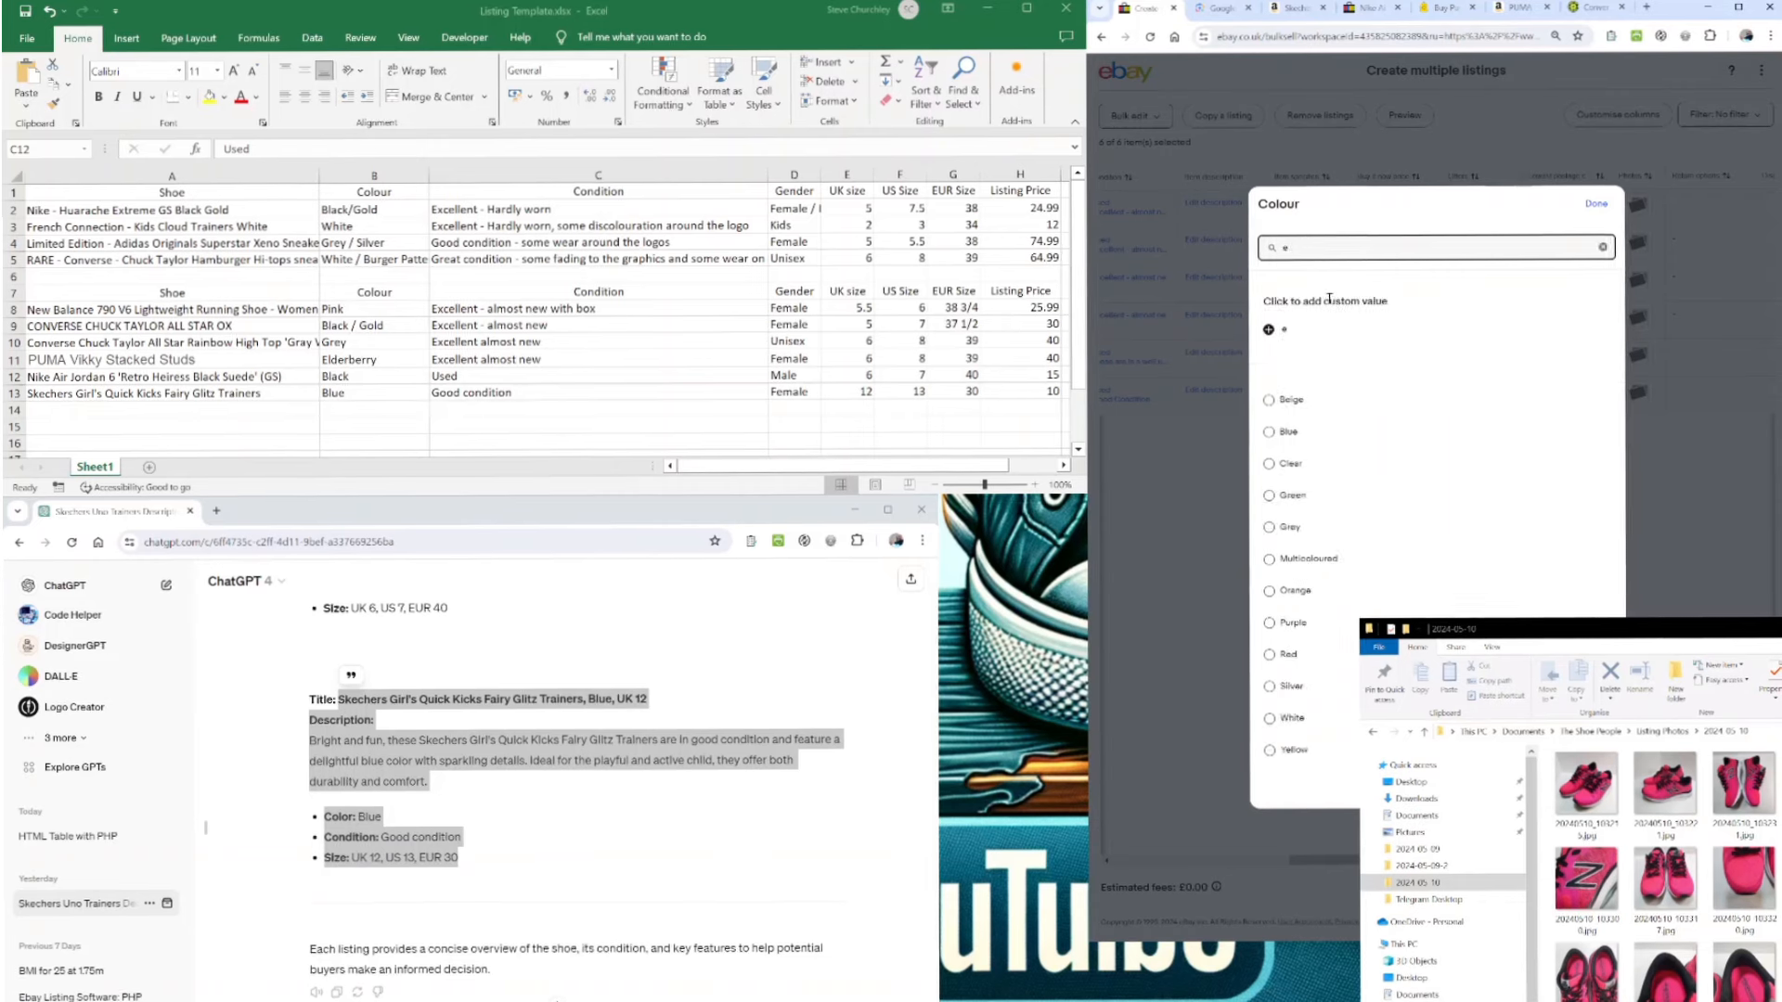
pyautogui.write('Elderberry')
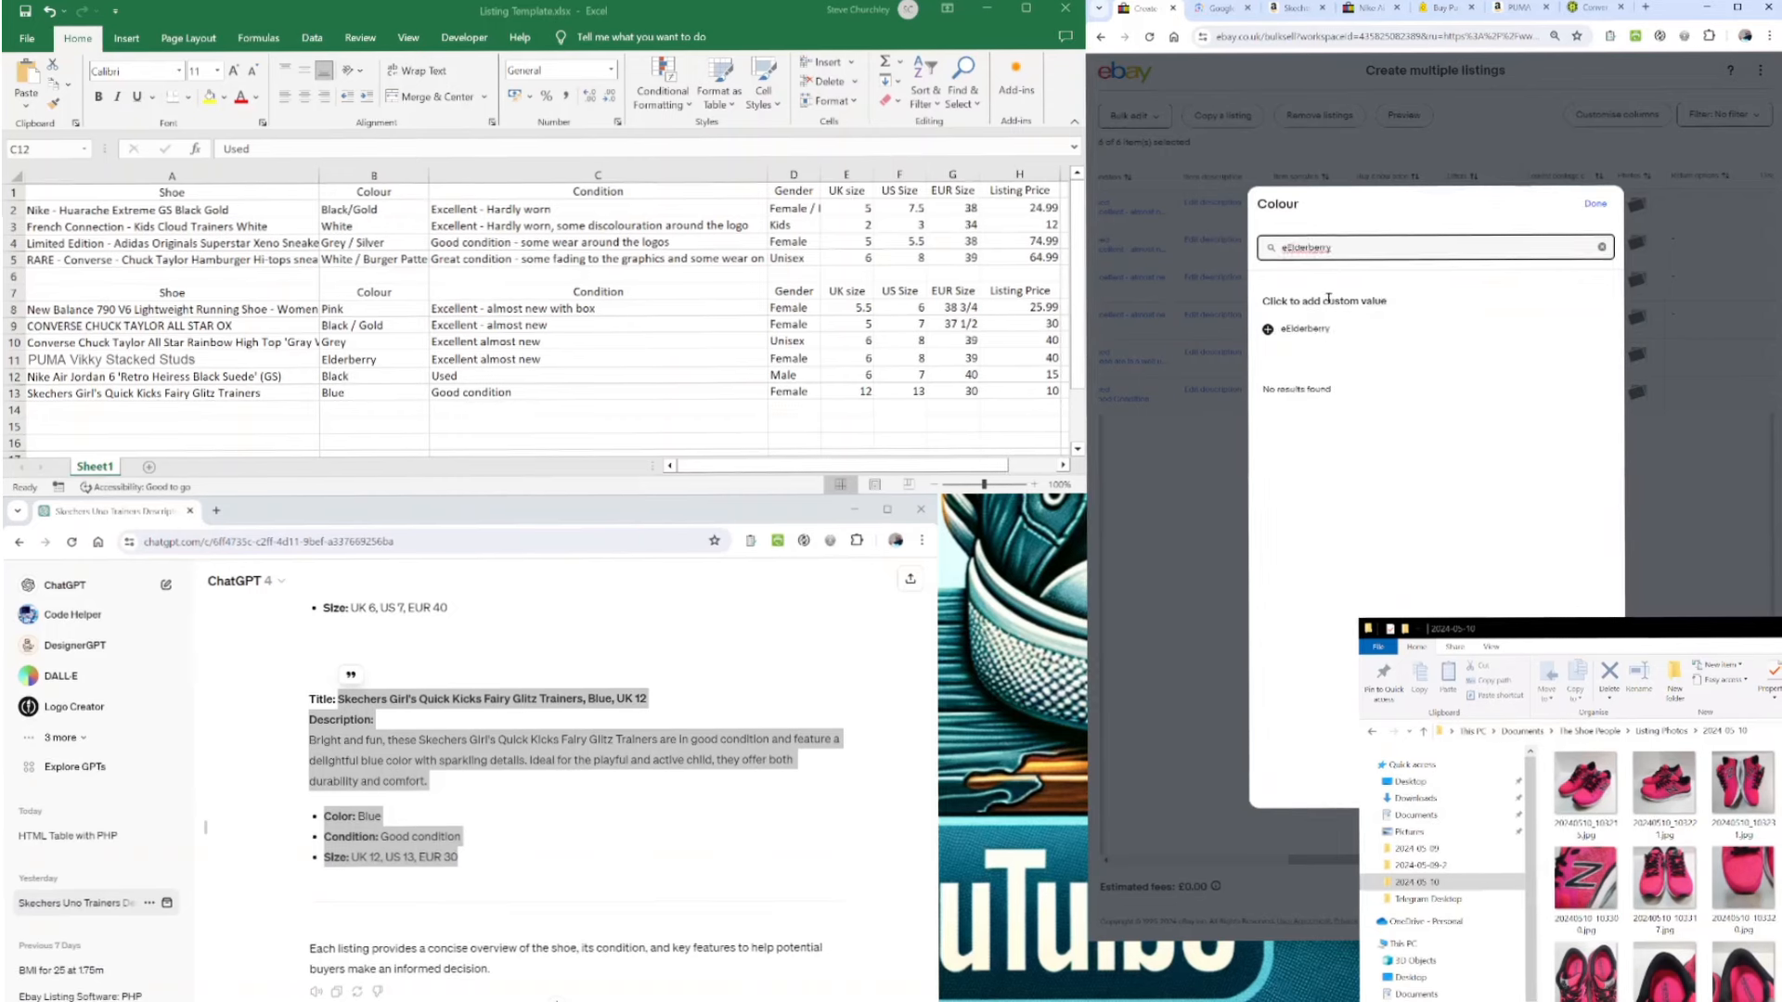
pyautogui.press('Home')
pyautogui.press('Delete')
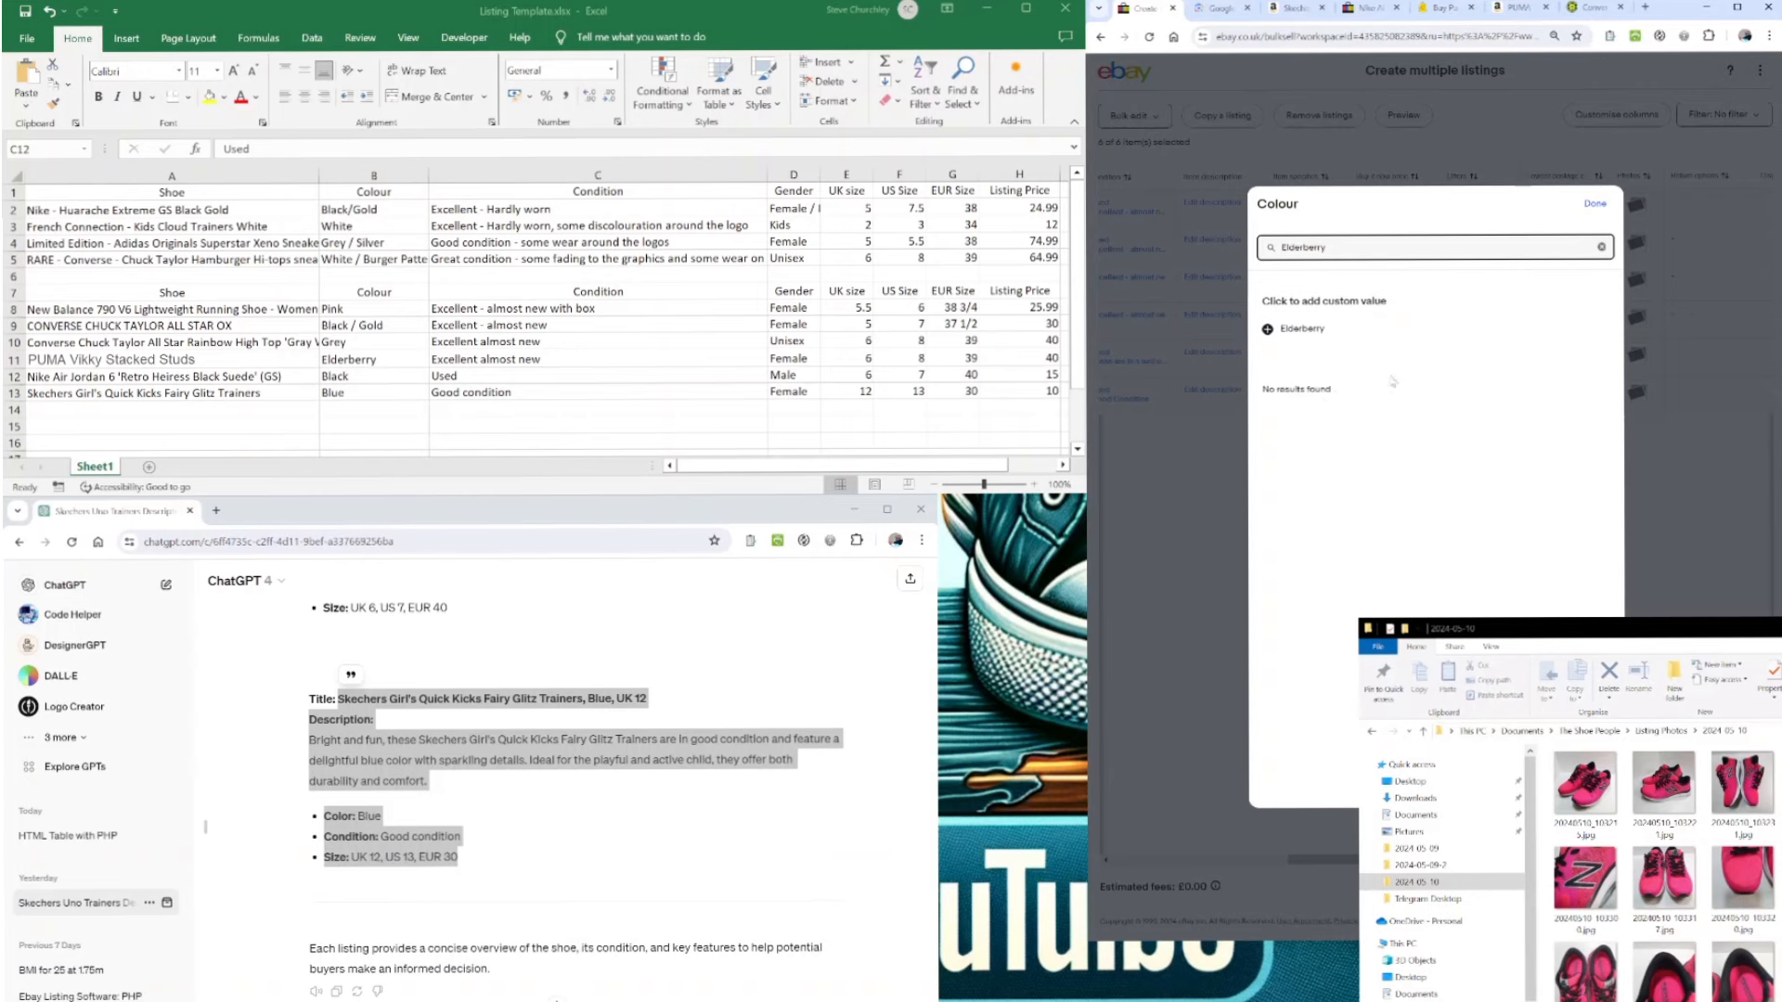
pyautogui.click(1270, 329)
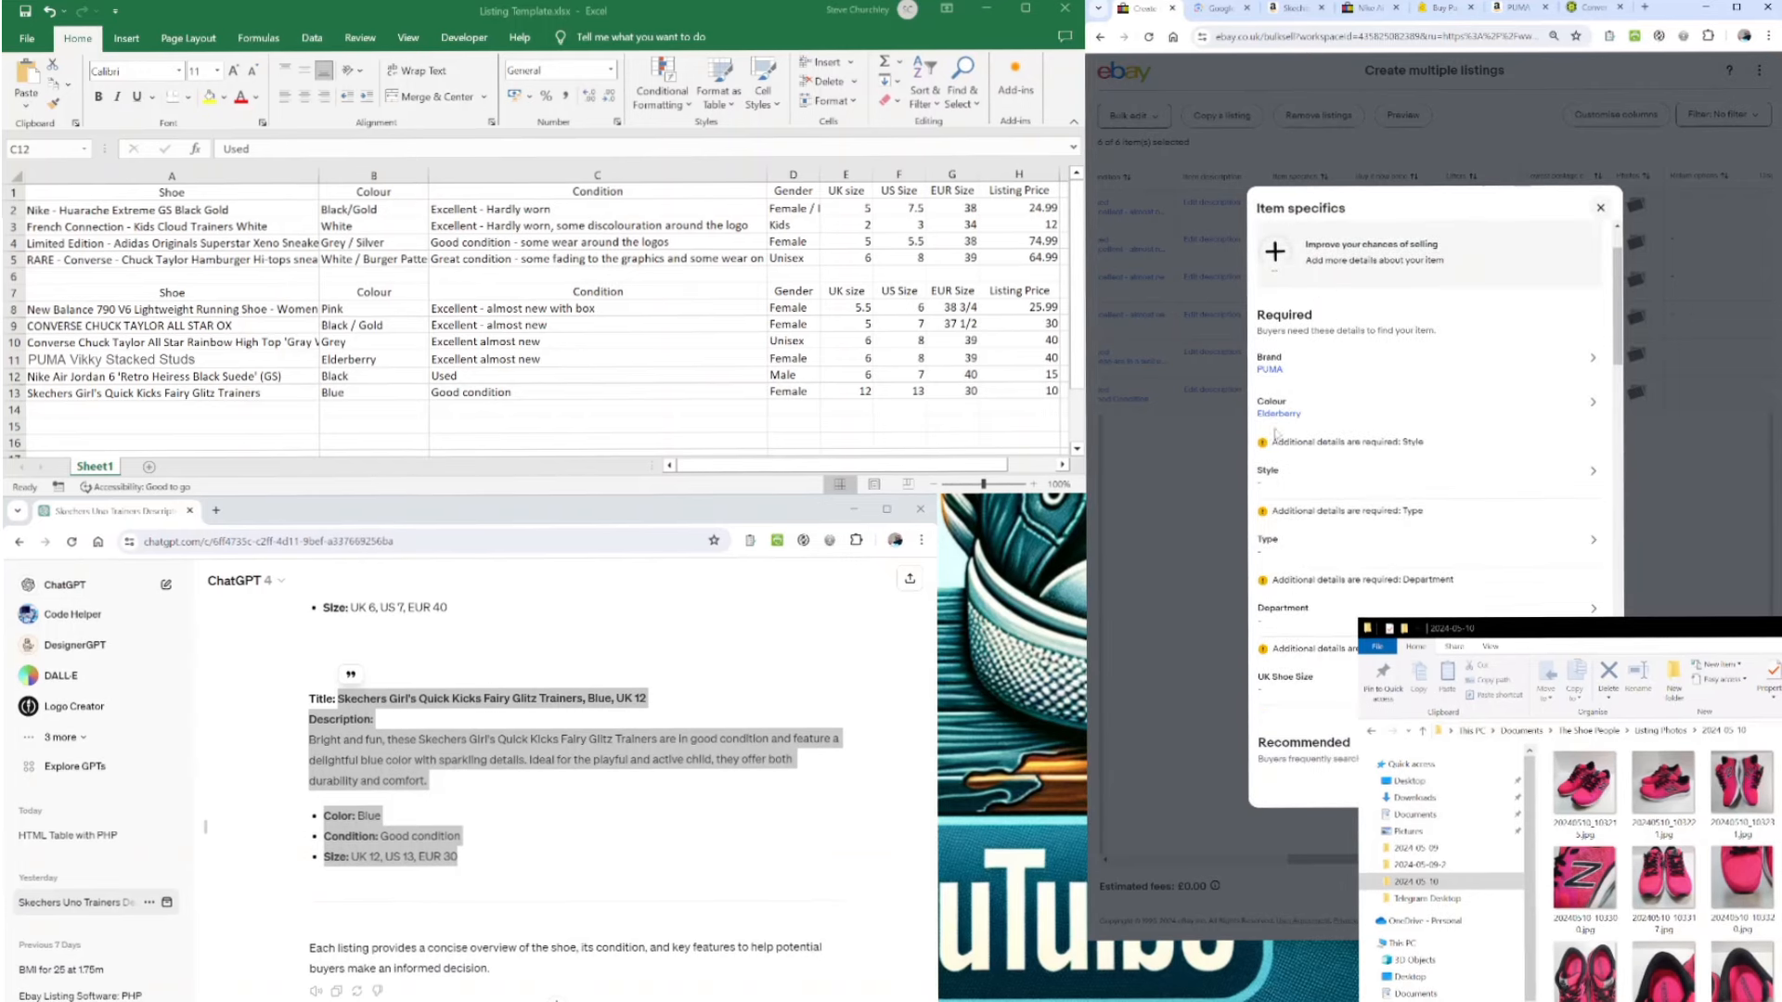
# - Change the PUMA listing's colour to Purple and set its style to Sneaker
pyautogui.click(1277, 422)
pyautogui.scroll(-3, 1325, 573)
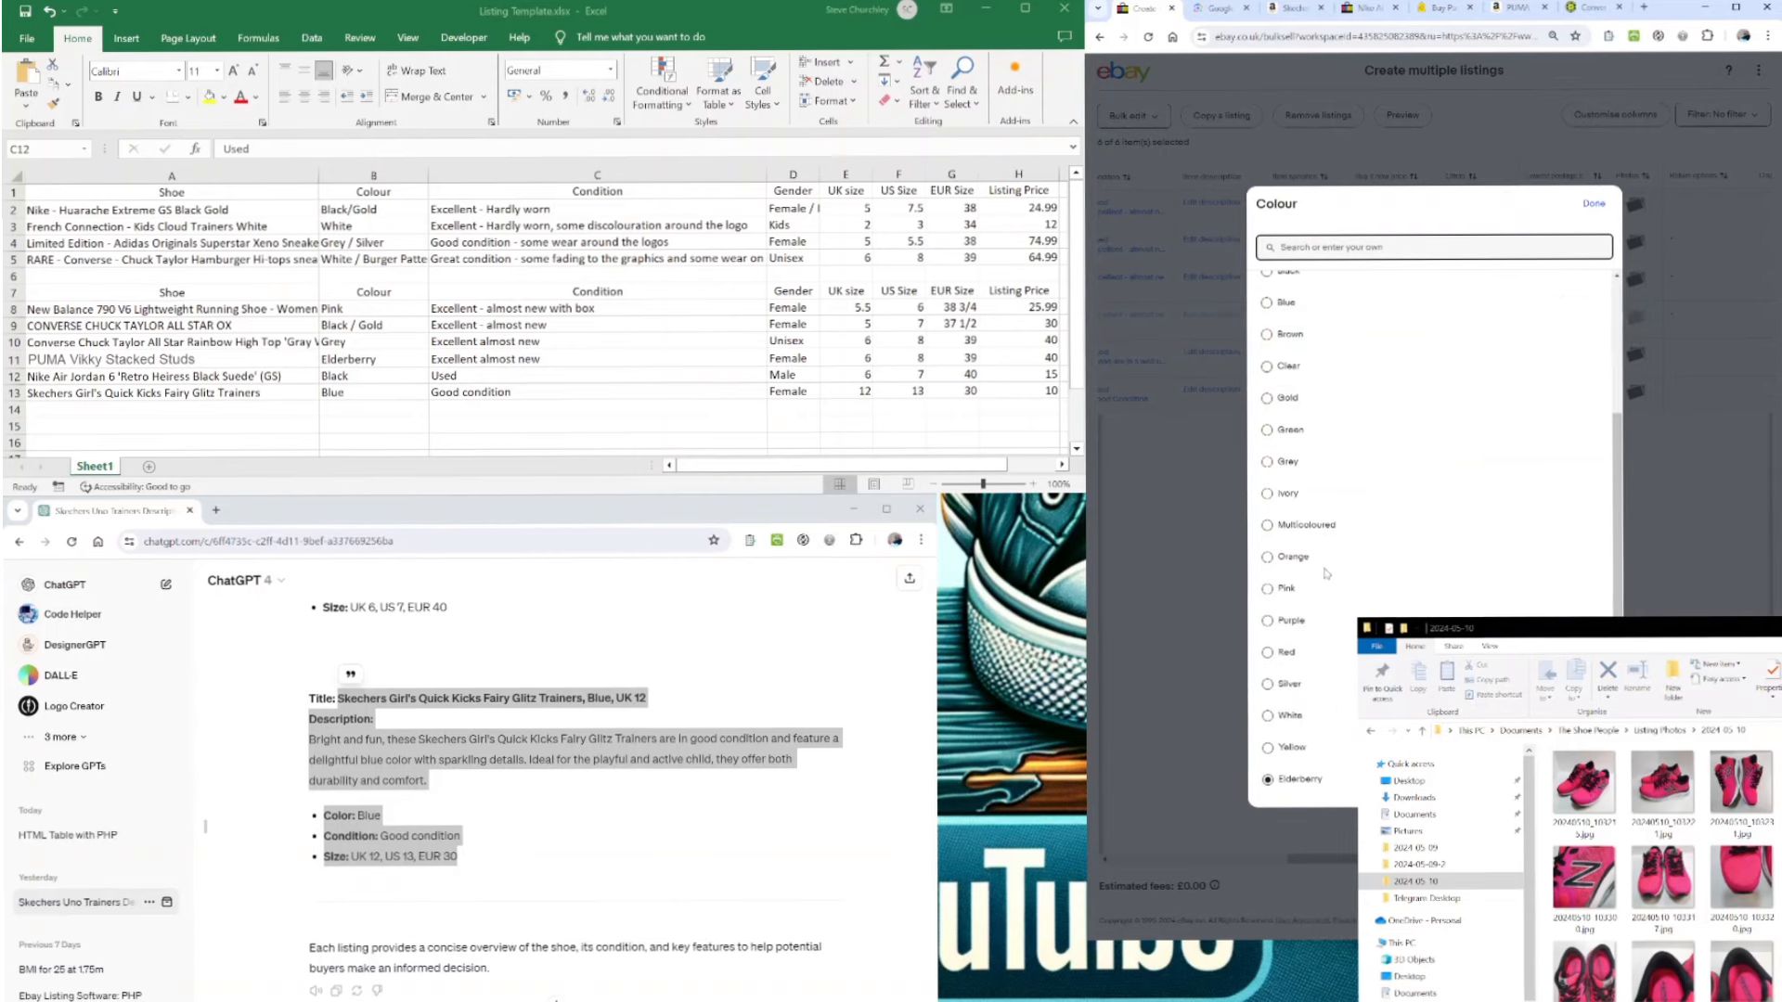
pyautogui.click(1270, 623)
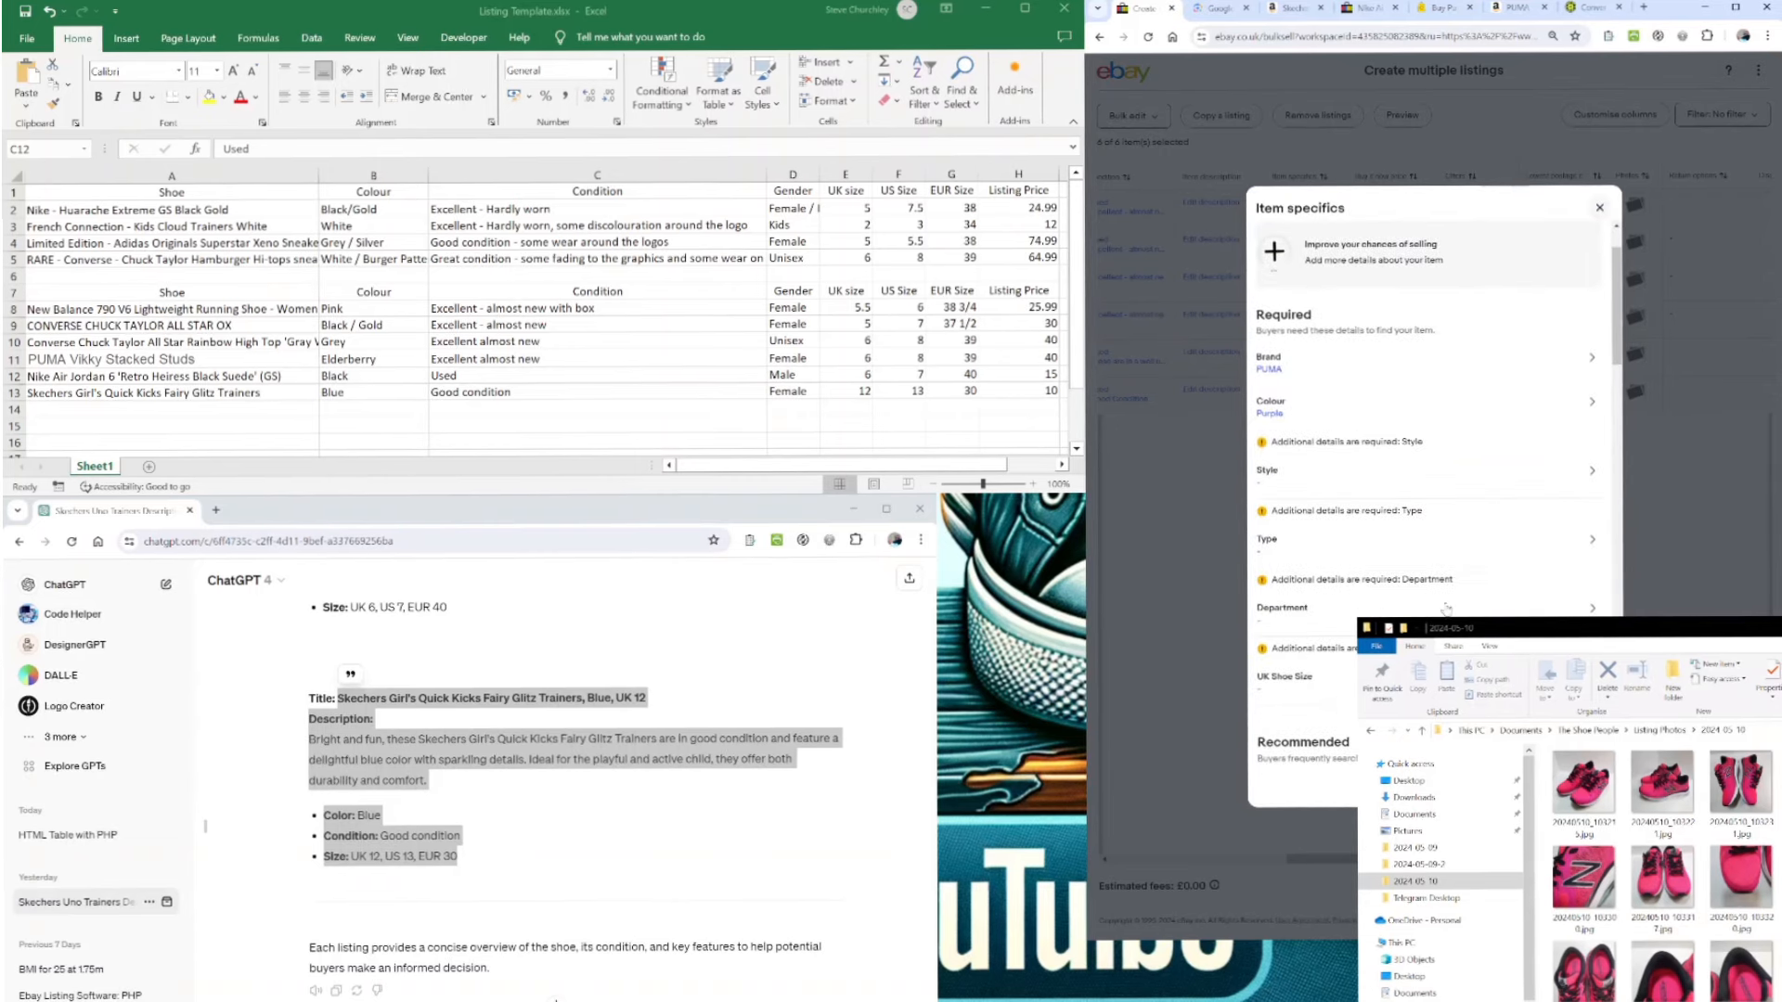
pyautogui.click(1288, 457)
pyautogui.click(1267, 306)
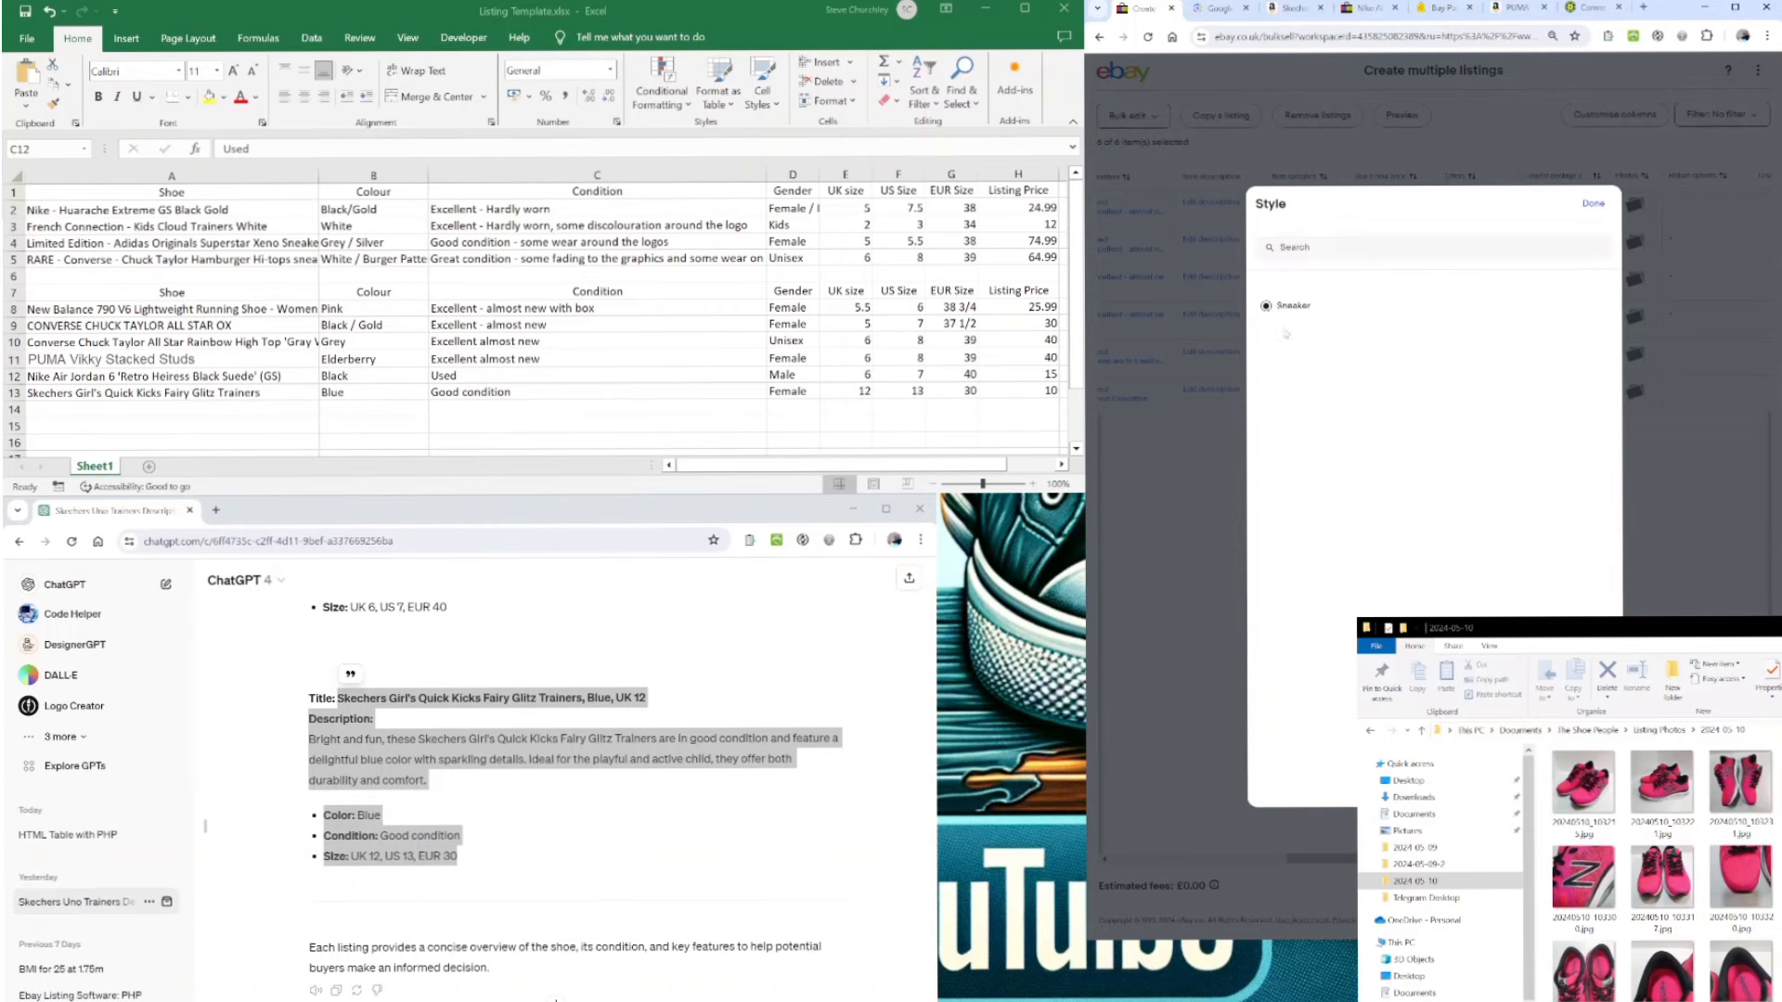
# - Set the PUMA listing's type to Trainer and its department to Women
pyautogui.click(1313, 525)
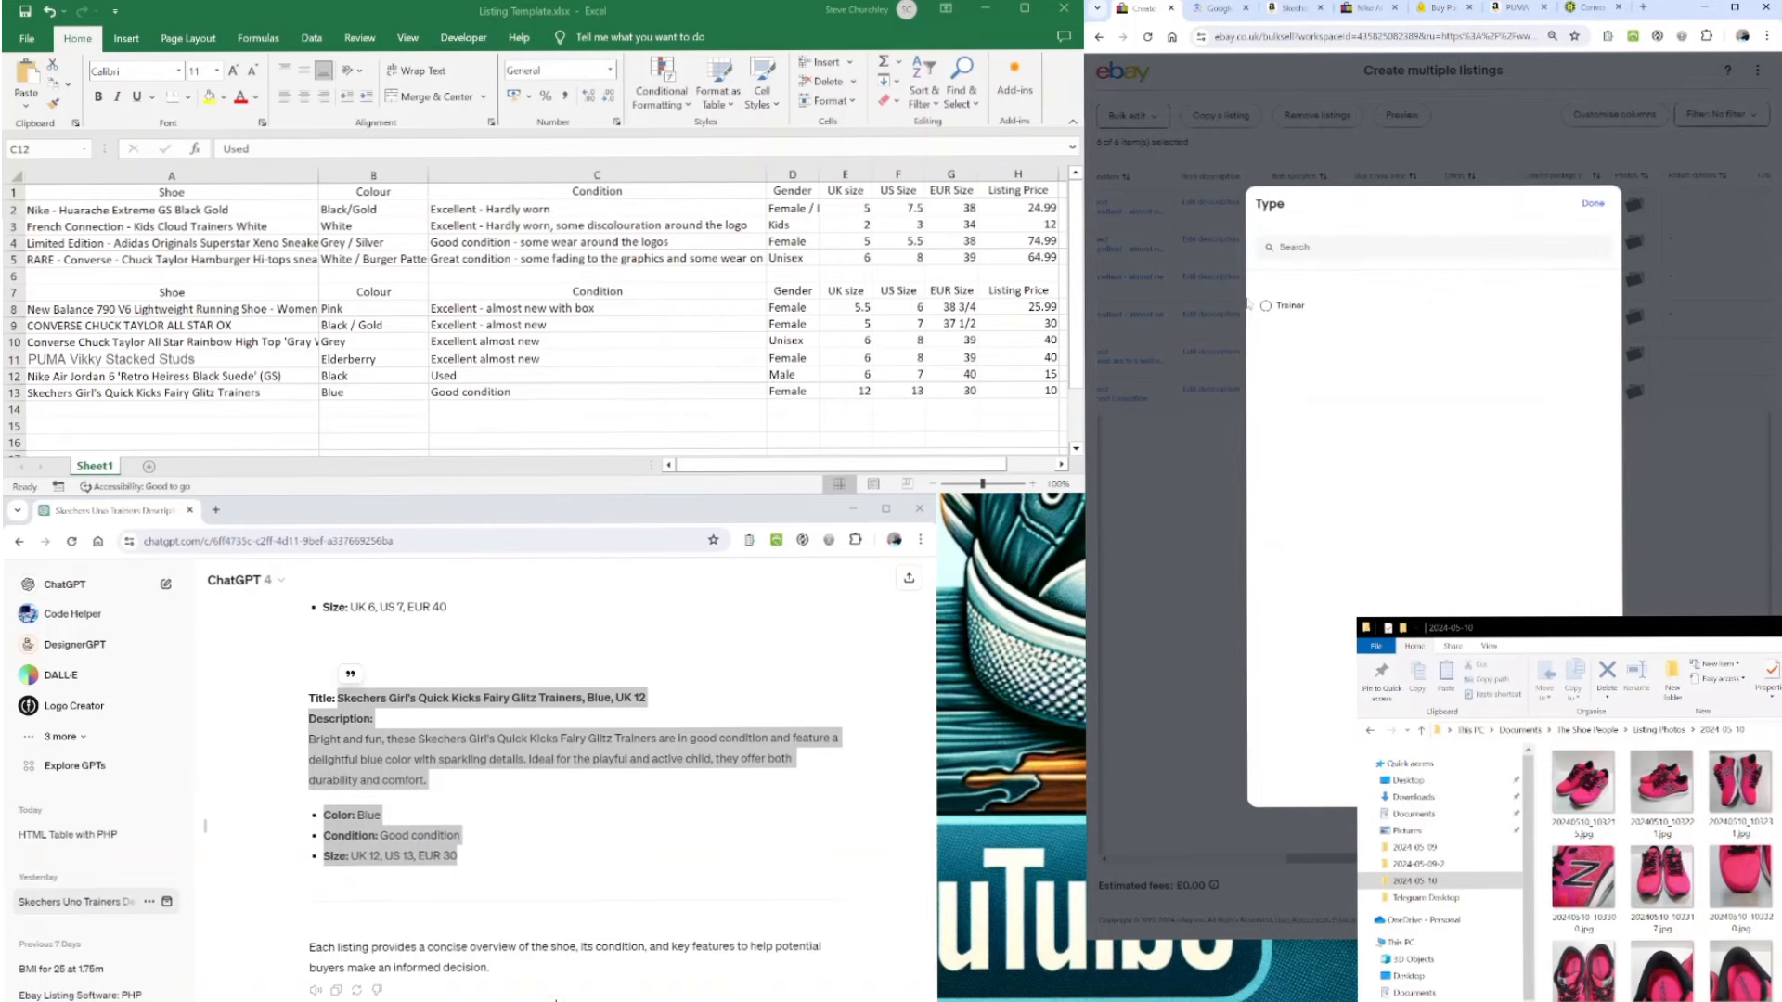
pyautogui.click(1267, 306)
pyautogui.click(1273, 563)
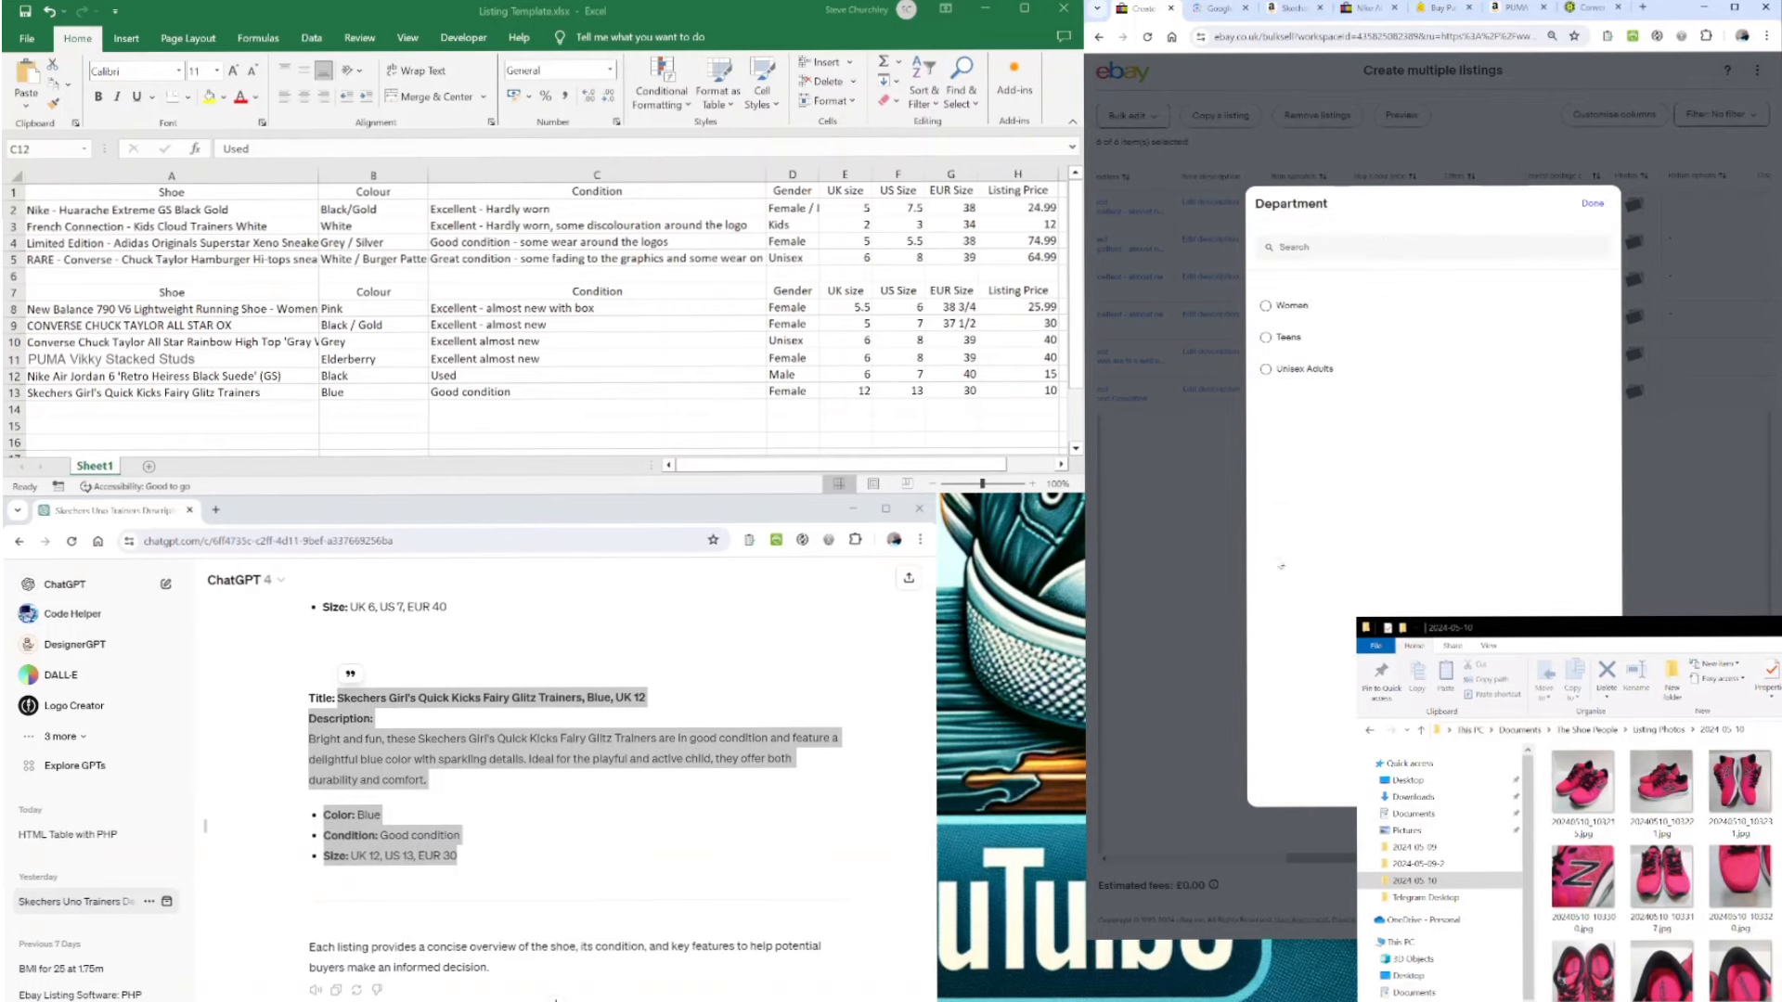
pyautogui.click(1266, 306)
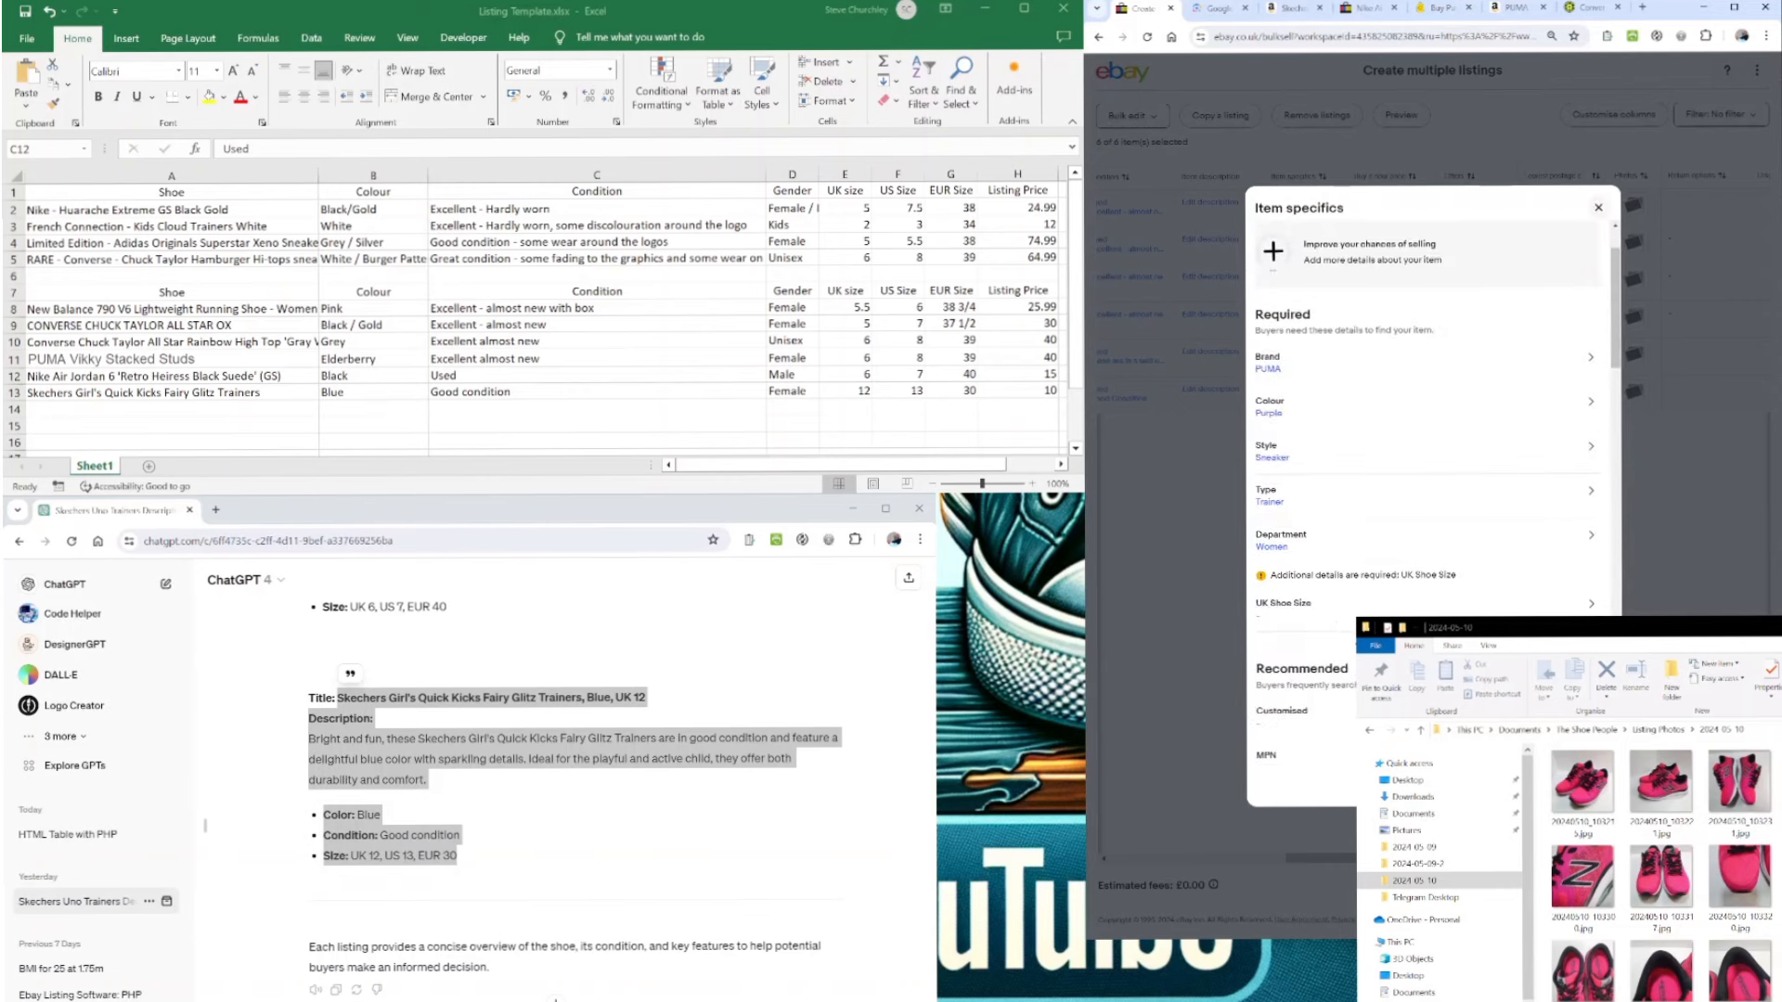
# - Set the PUMA listing's UK shoe size to 6 and its US shoe size to 7
pyautogui.click(1318, 507)
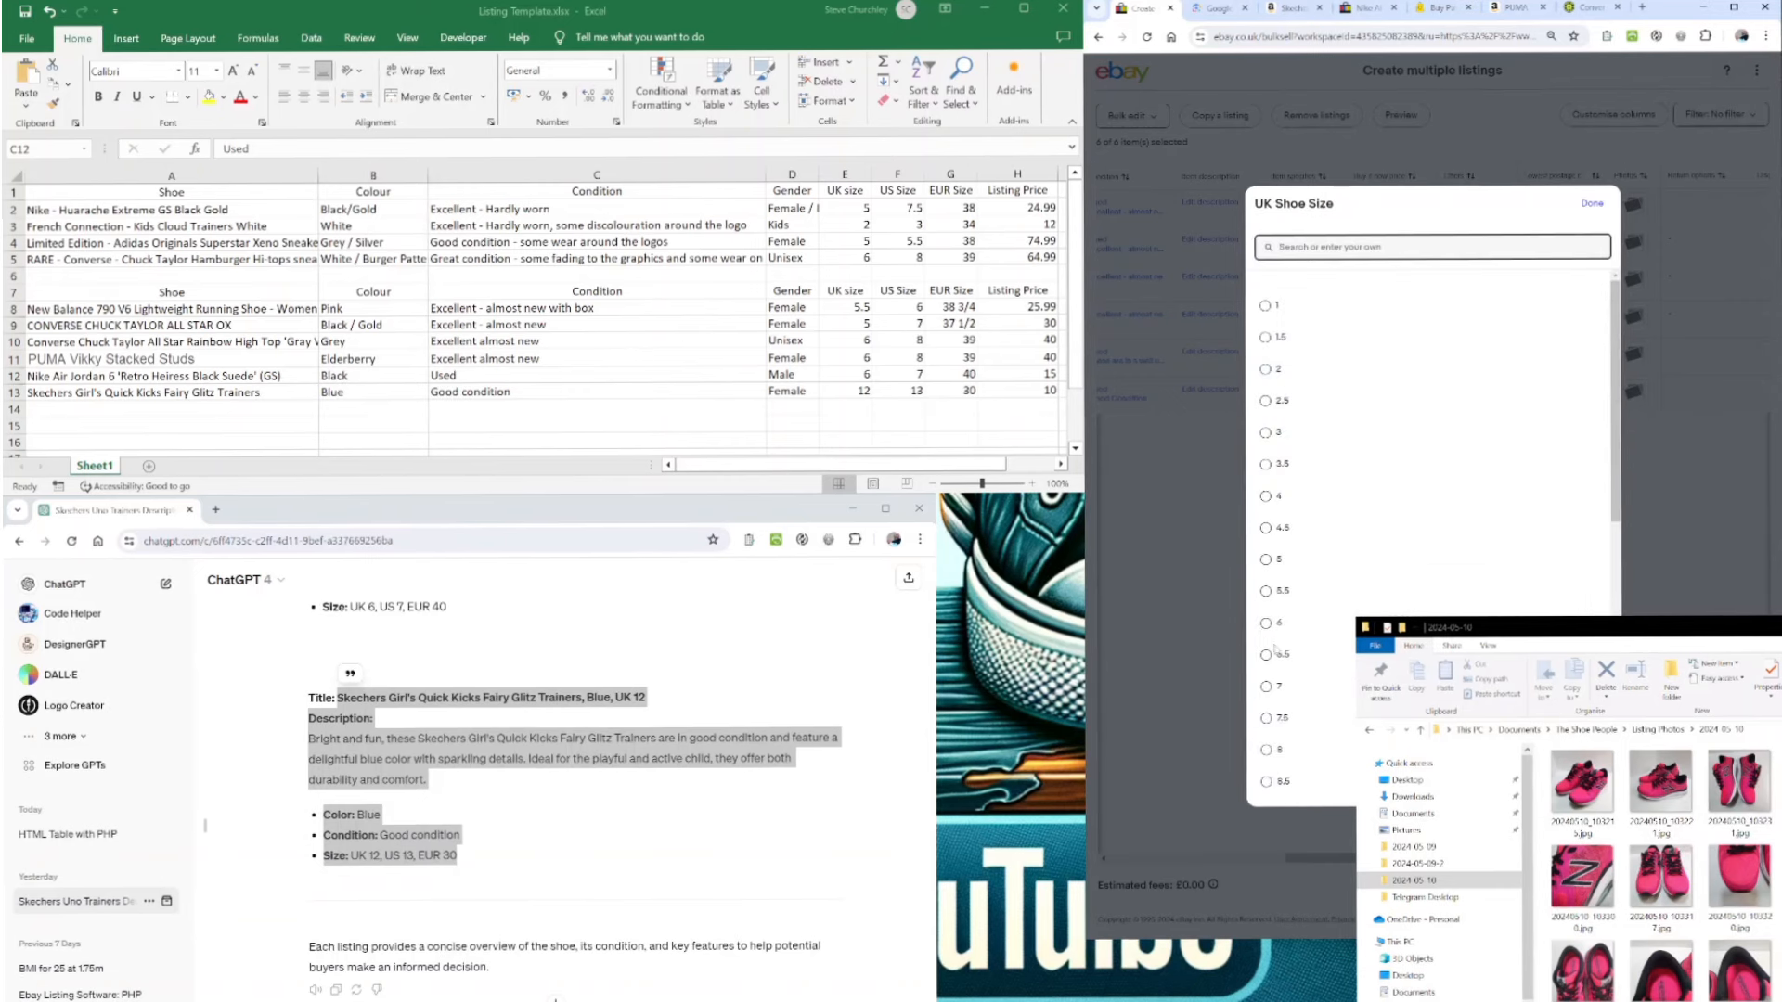
pyautogui.click(1266, 623)
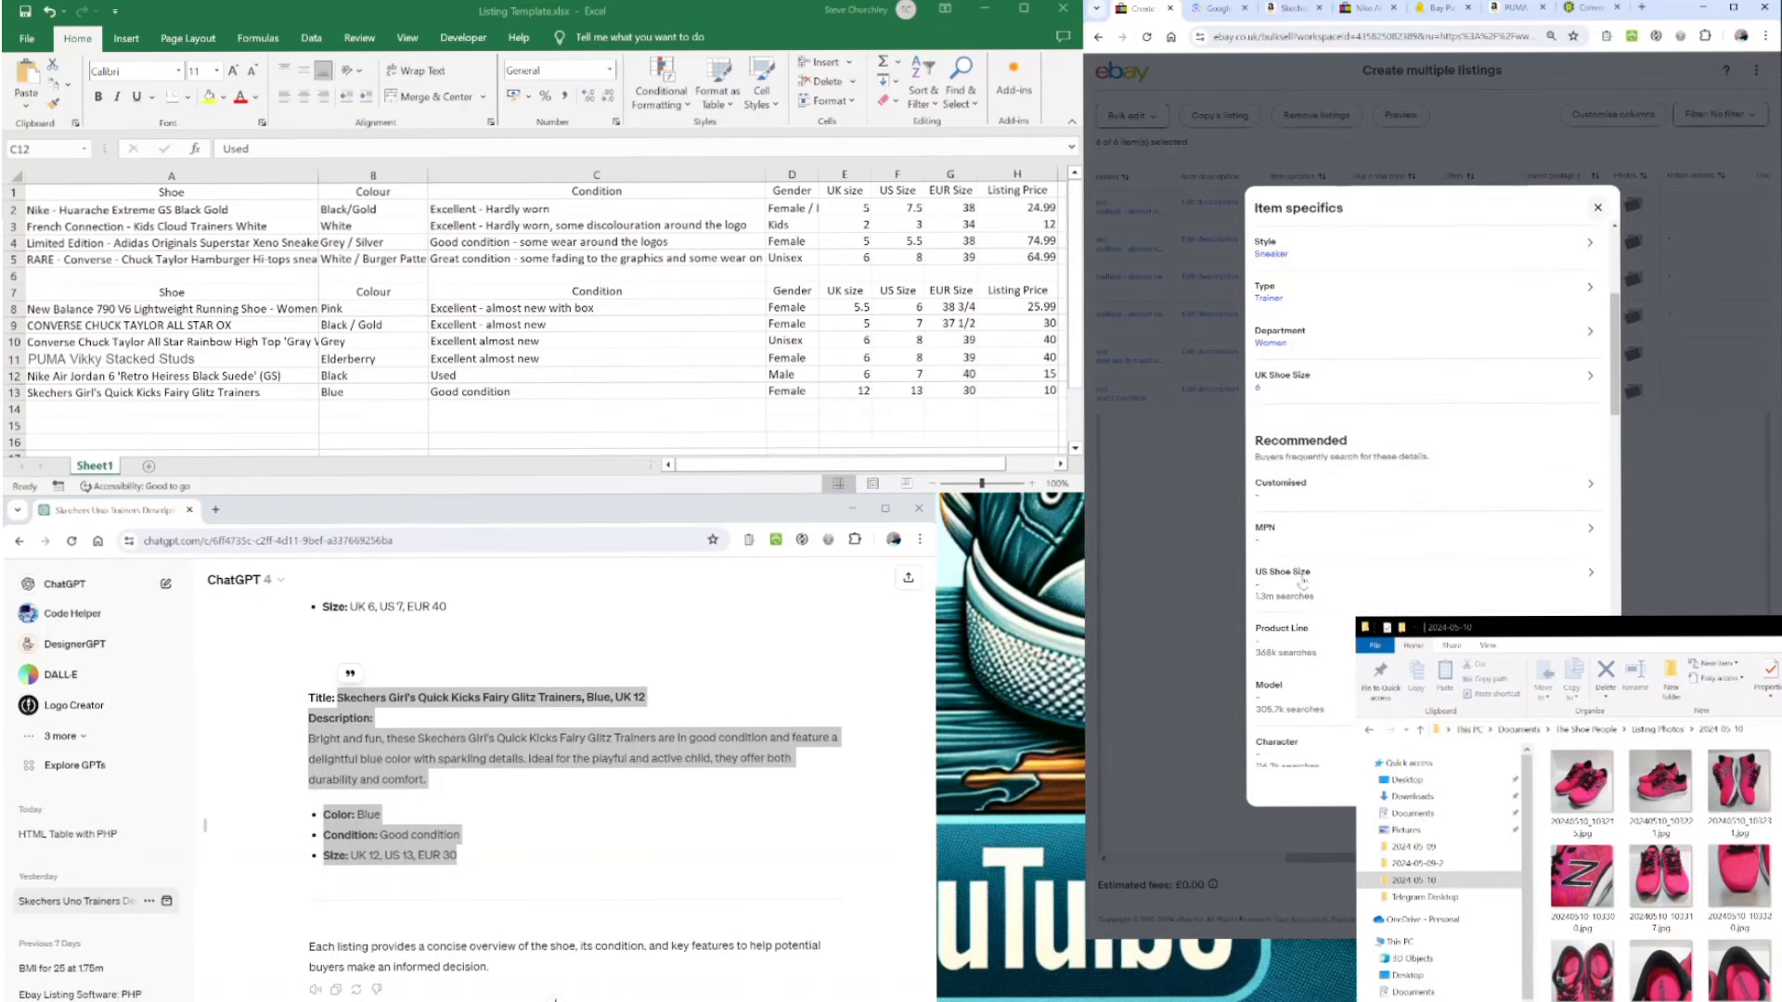
pyautogui.click(1303, 577)
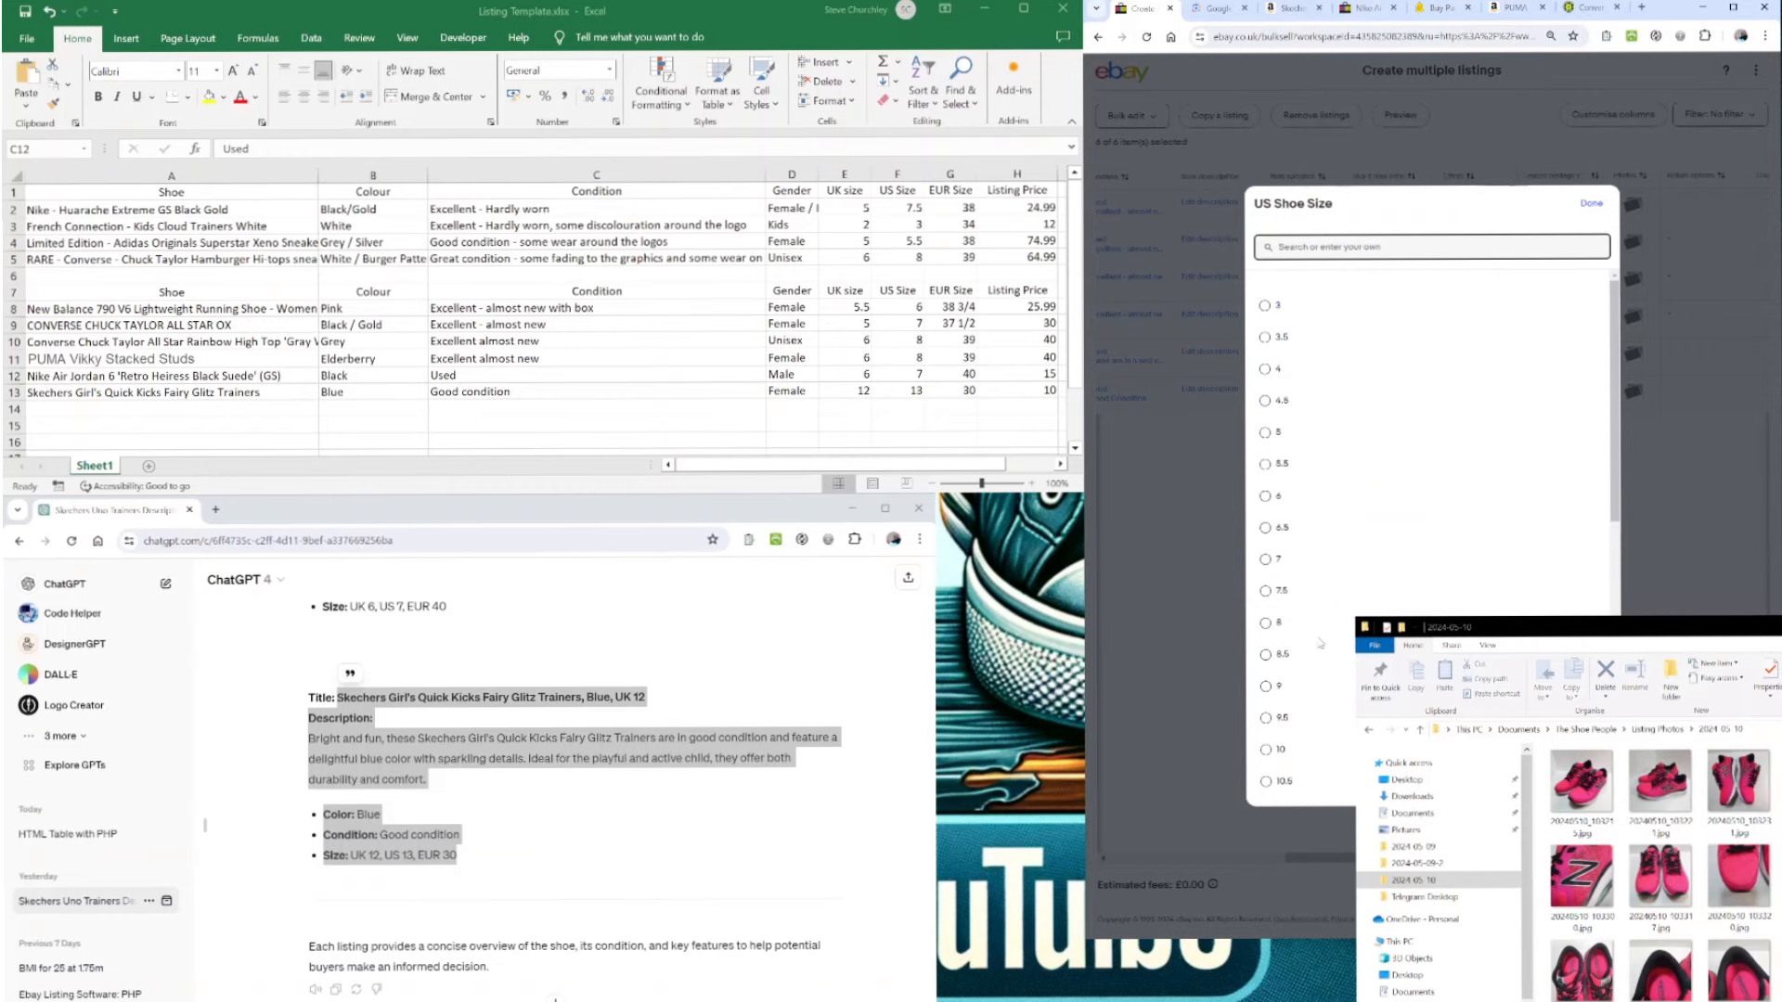
pyautogui.click(1264, 560)
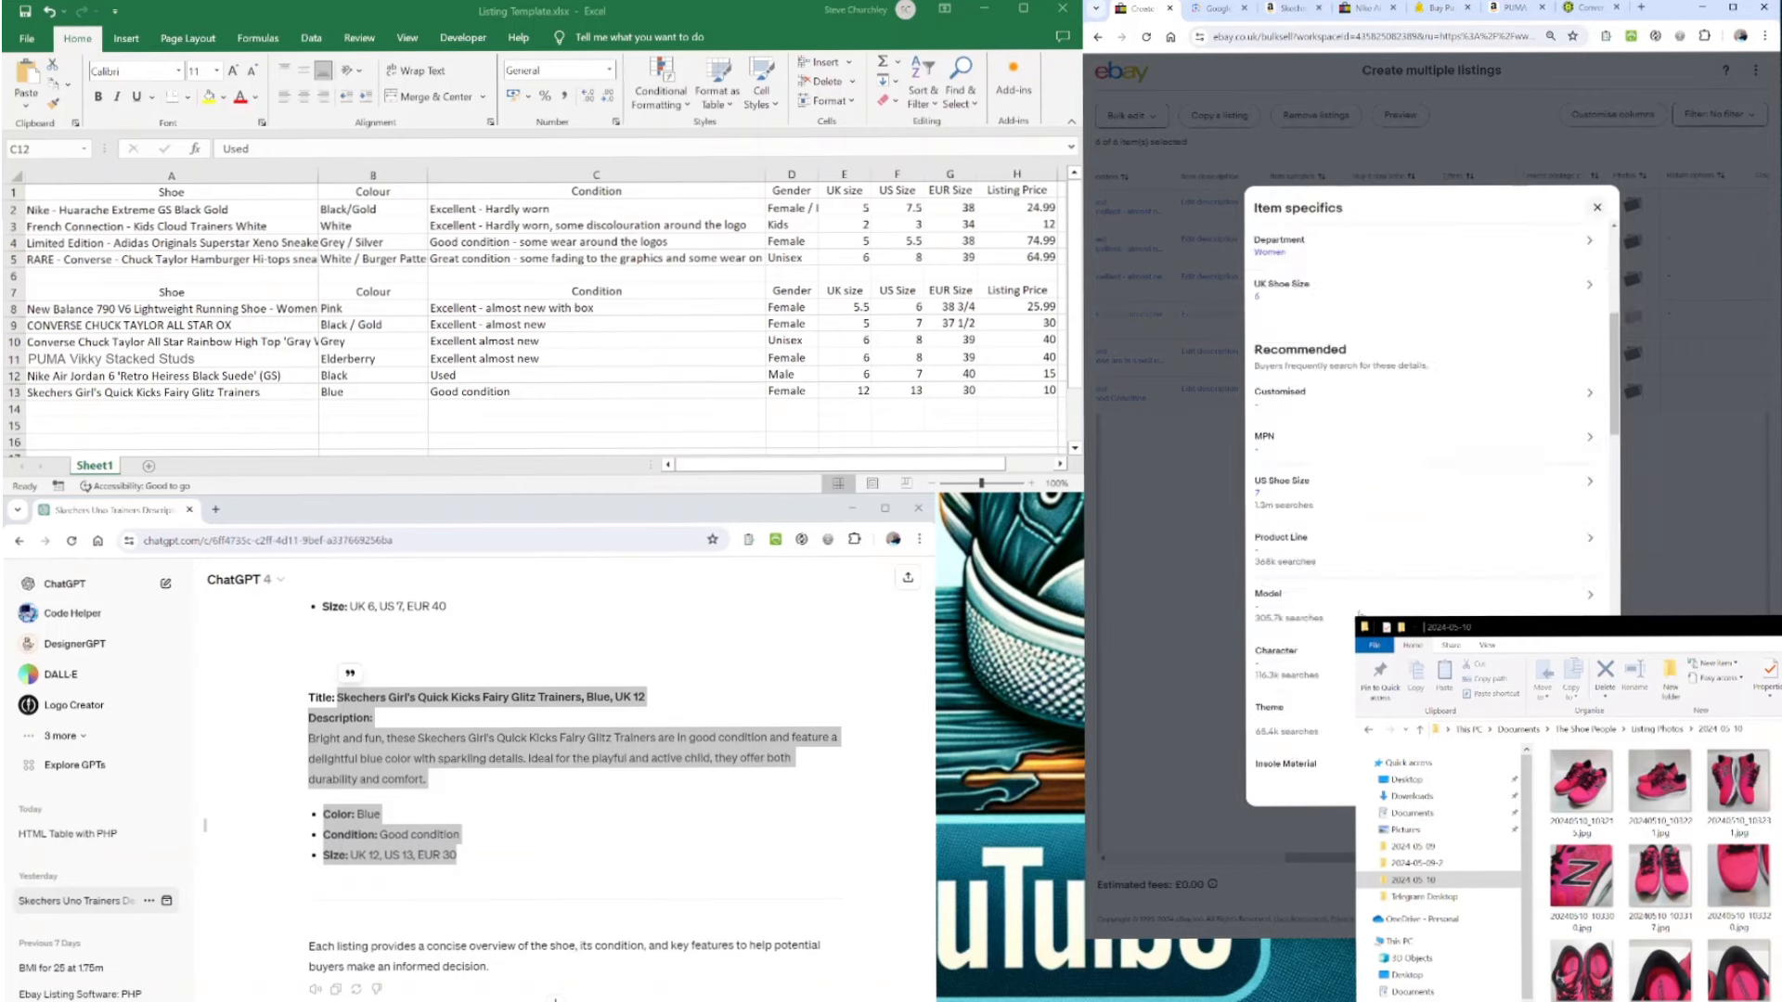
# - Set the PUMA listing's EU shoe size to 39 and move on to the Nike Air Jordan 6 listing
pyautogui.scroll(-4, 1330, 611)
pyautogui.click(1292, 536)
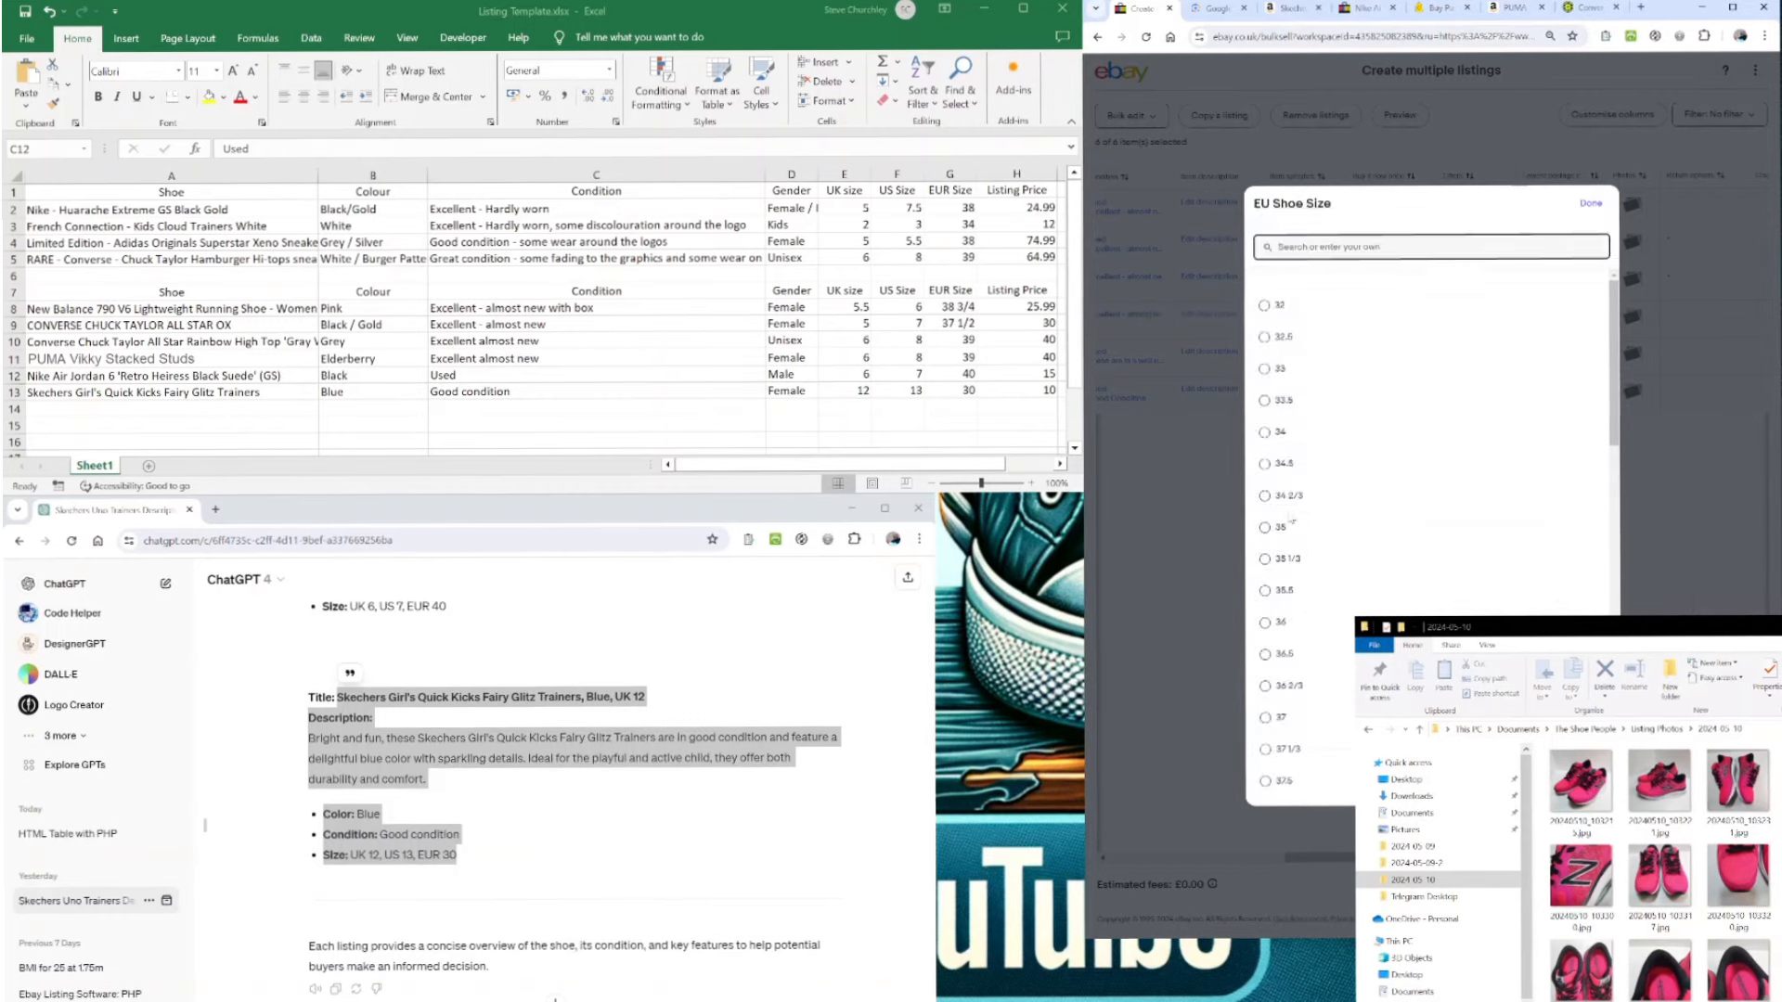
pyautogui.scroll(-3, 1276, 705)
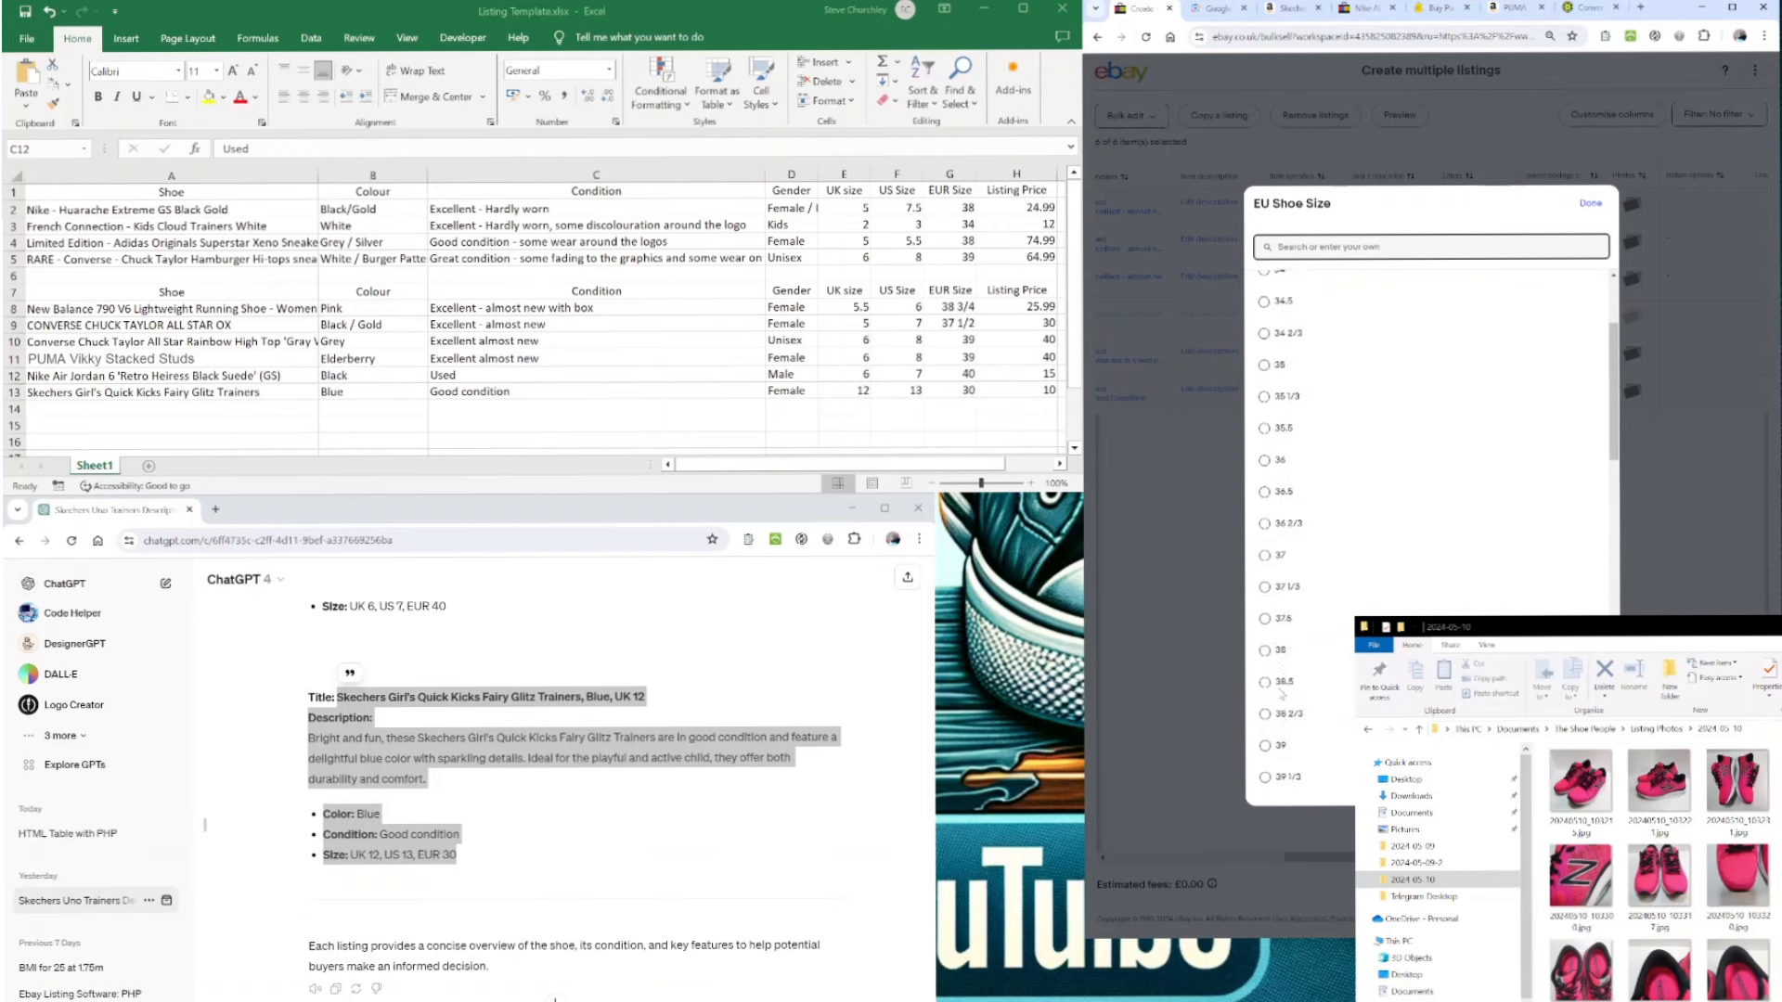
pyautogui.click(1278, 731)
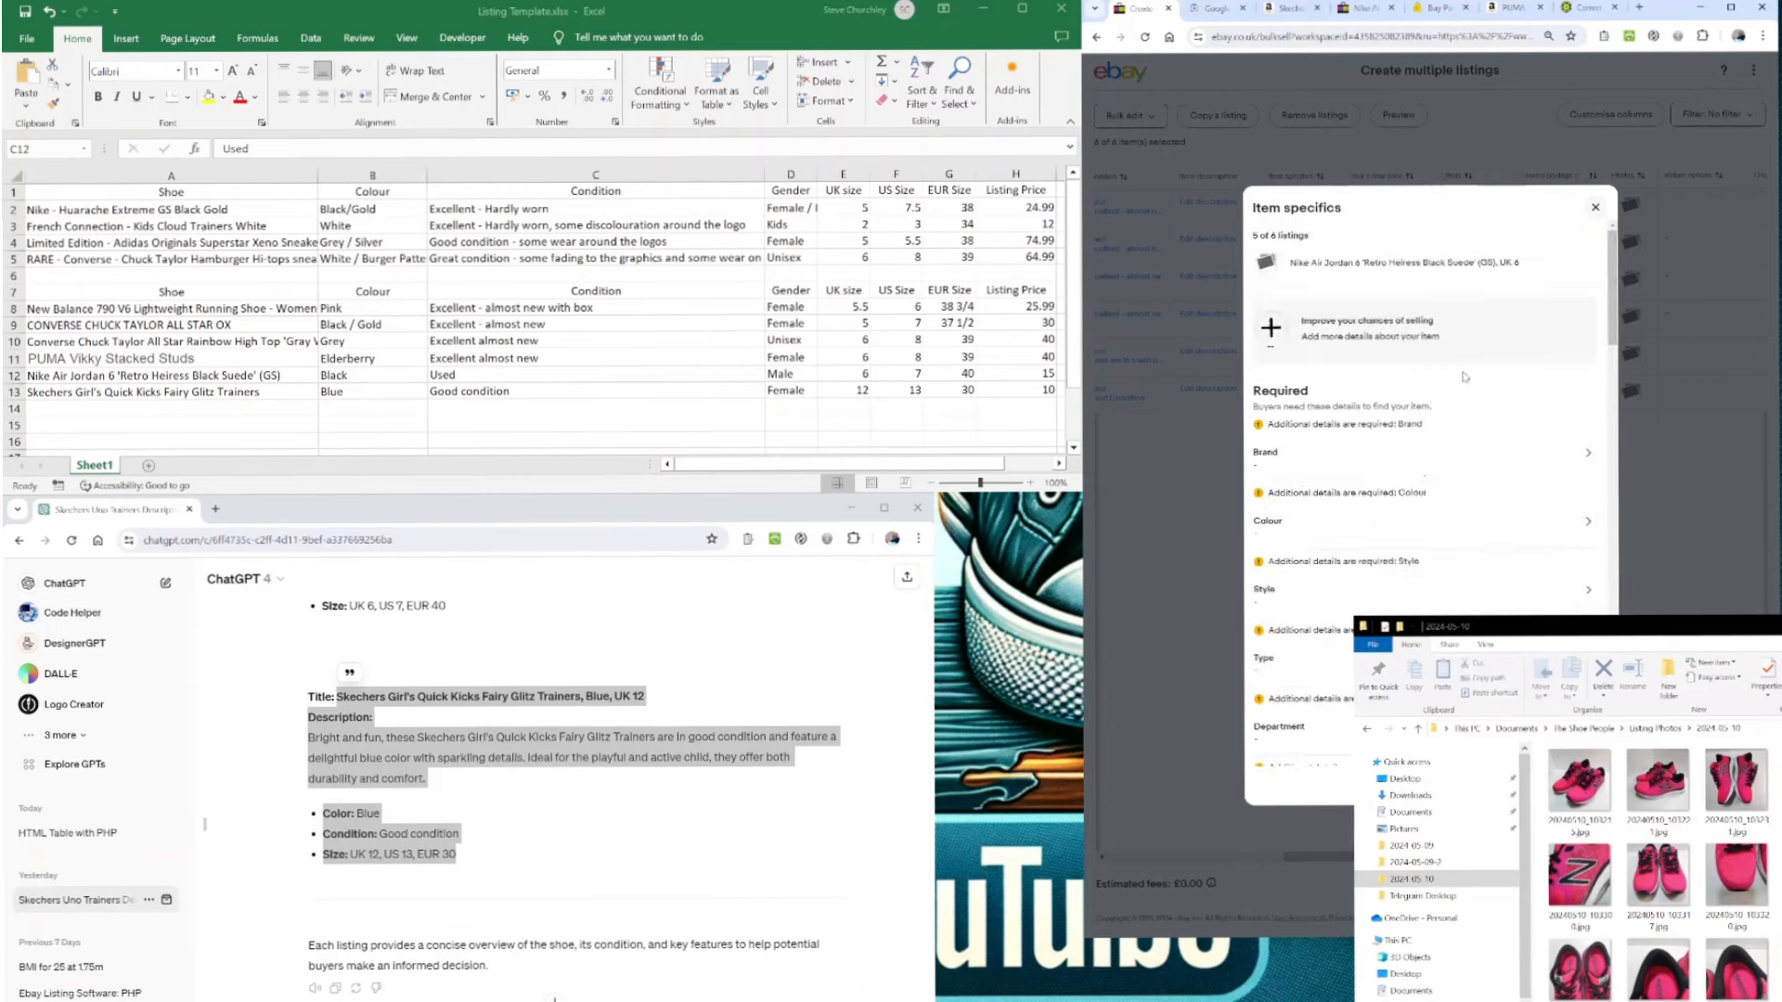
# - Set the Nike Air Jordan 6 listing's brand to Nike and its colour to Black
pyautogui.click(1280, 447)
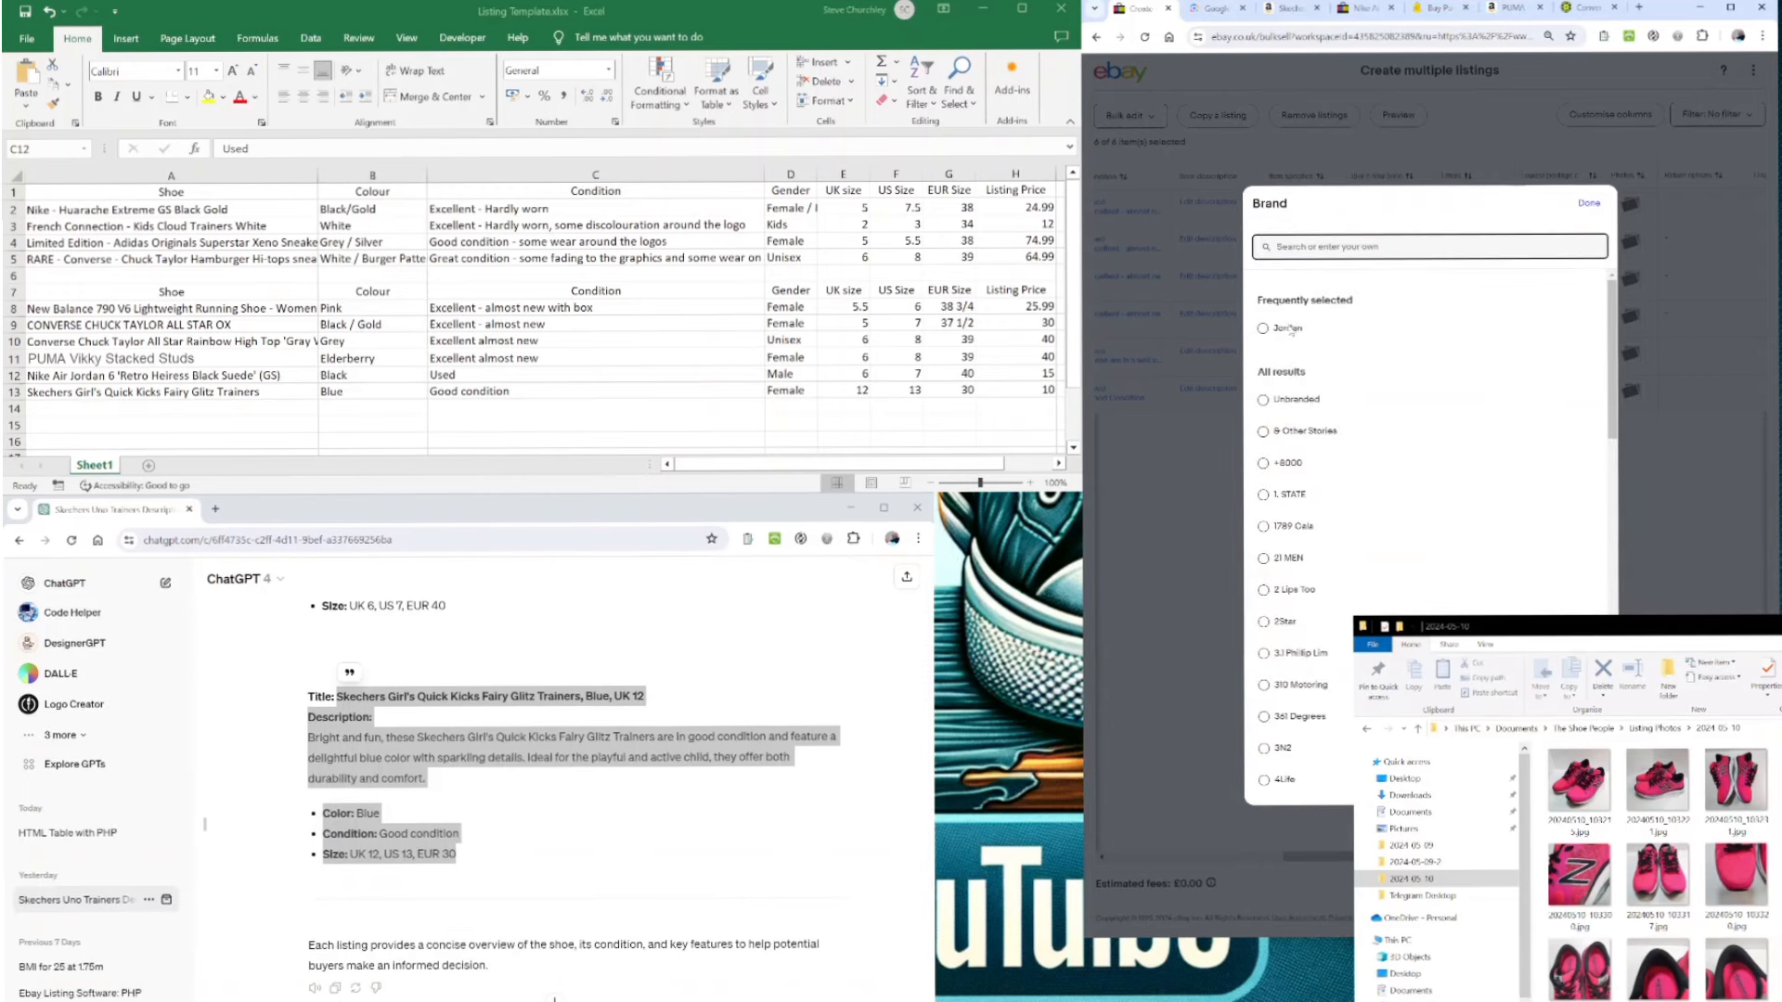
pyautogui.write('nike')
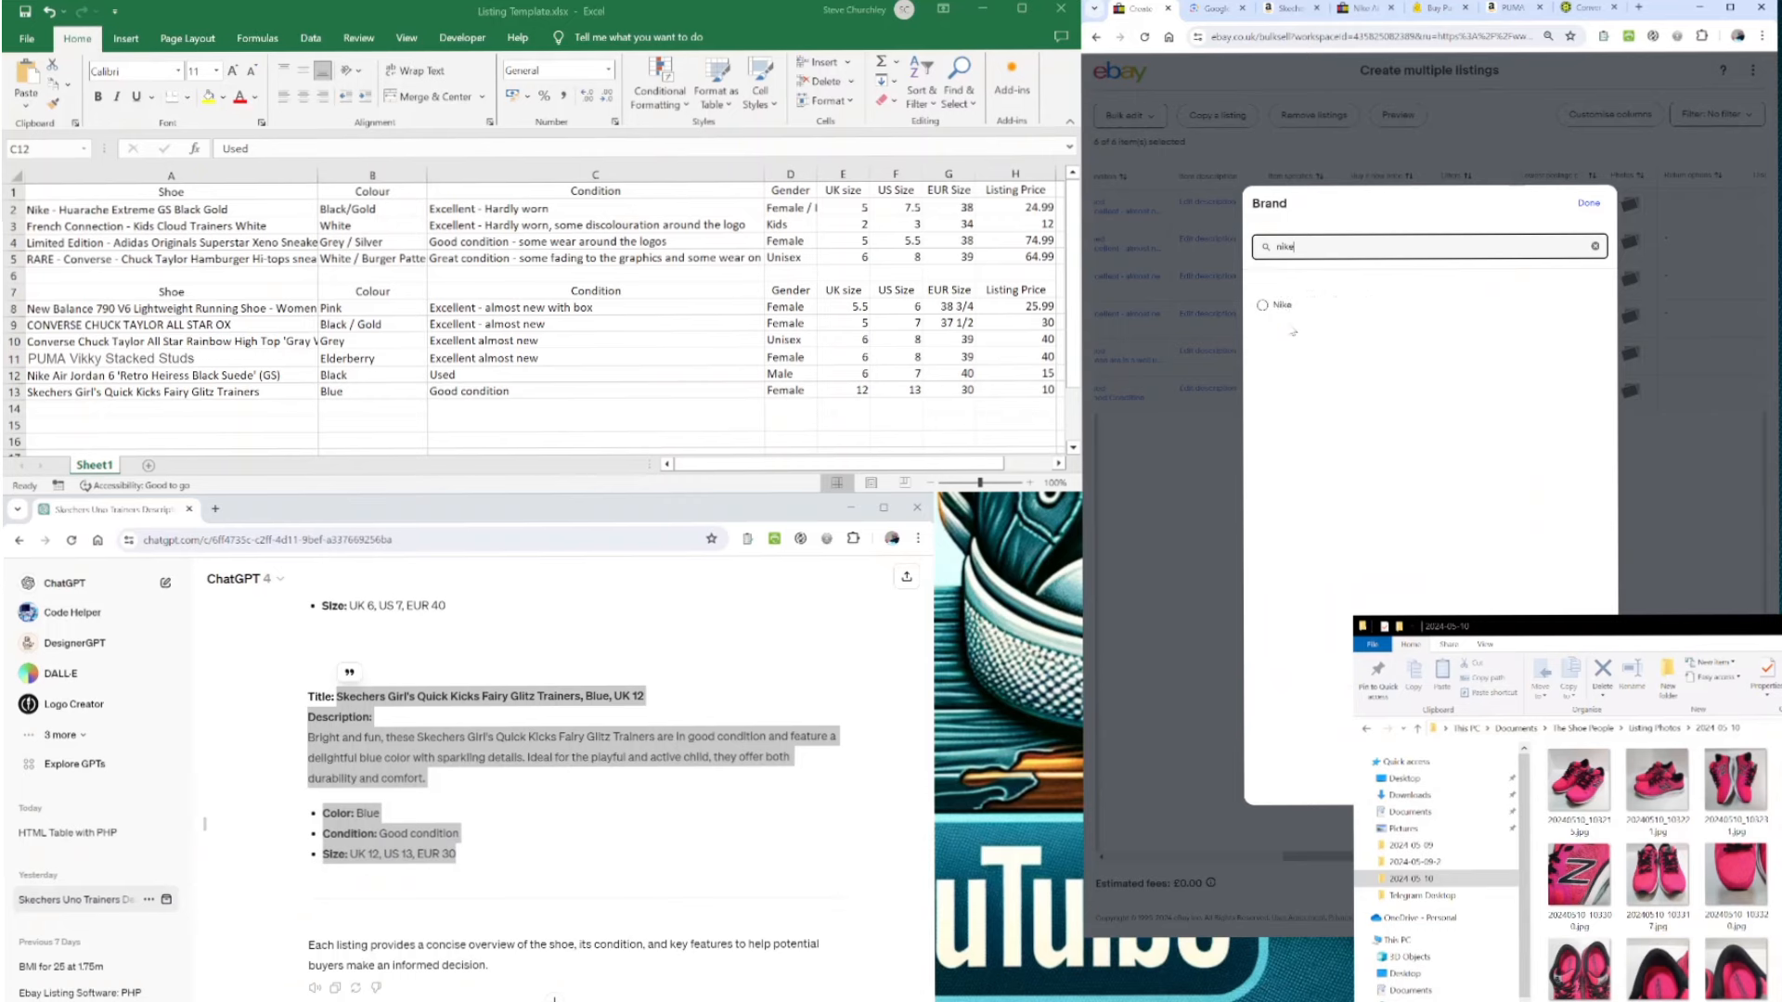
pyautogui.click(1262, 306)
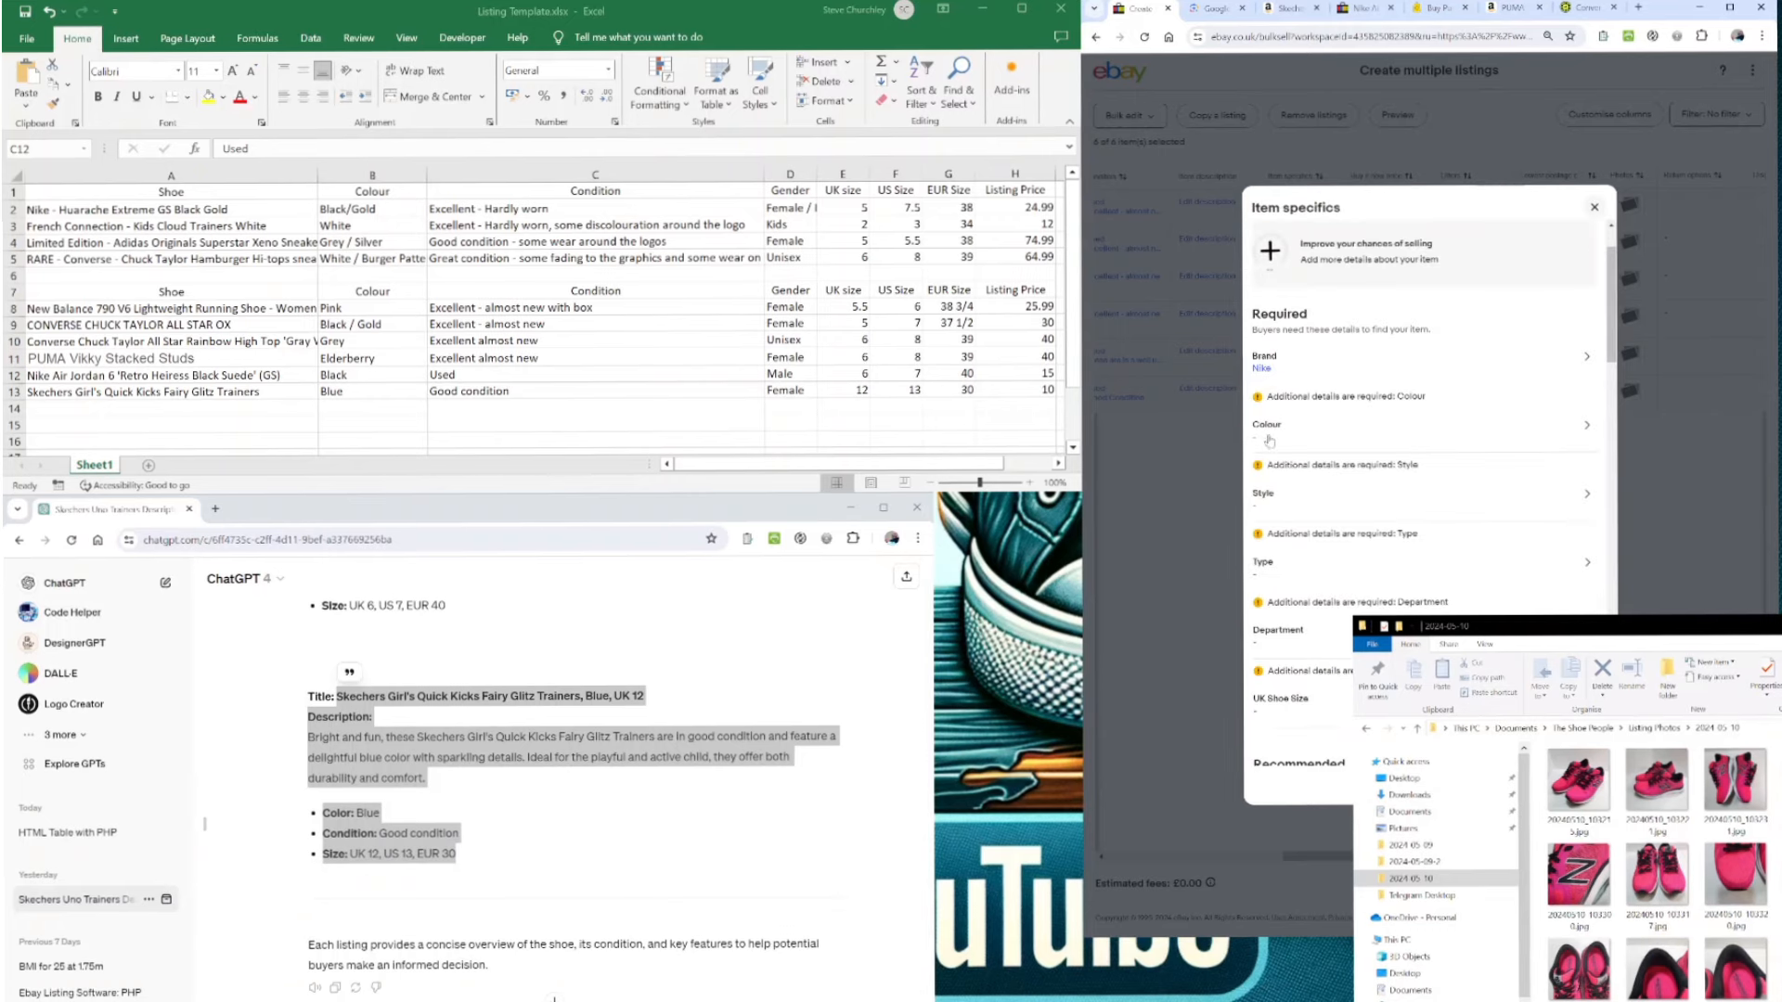
pyautogui.click(1269, 438)
pyautogui.click(1262, 327)
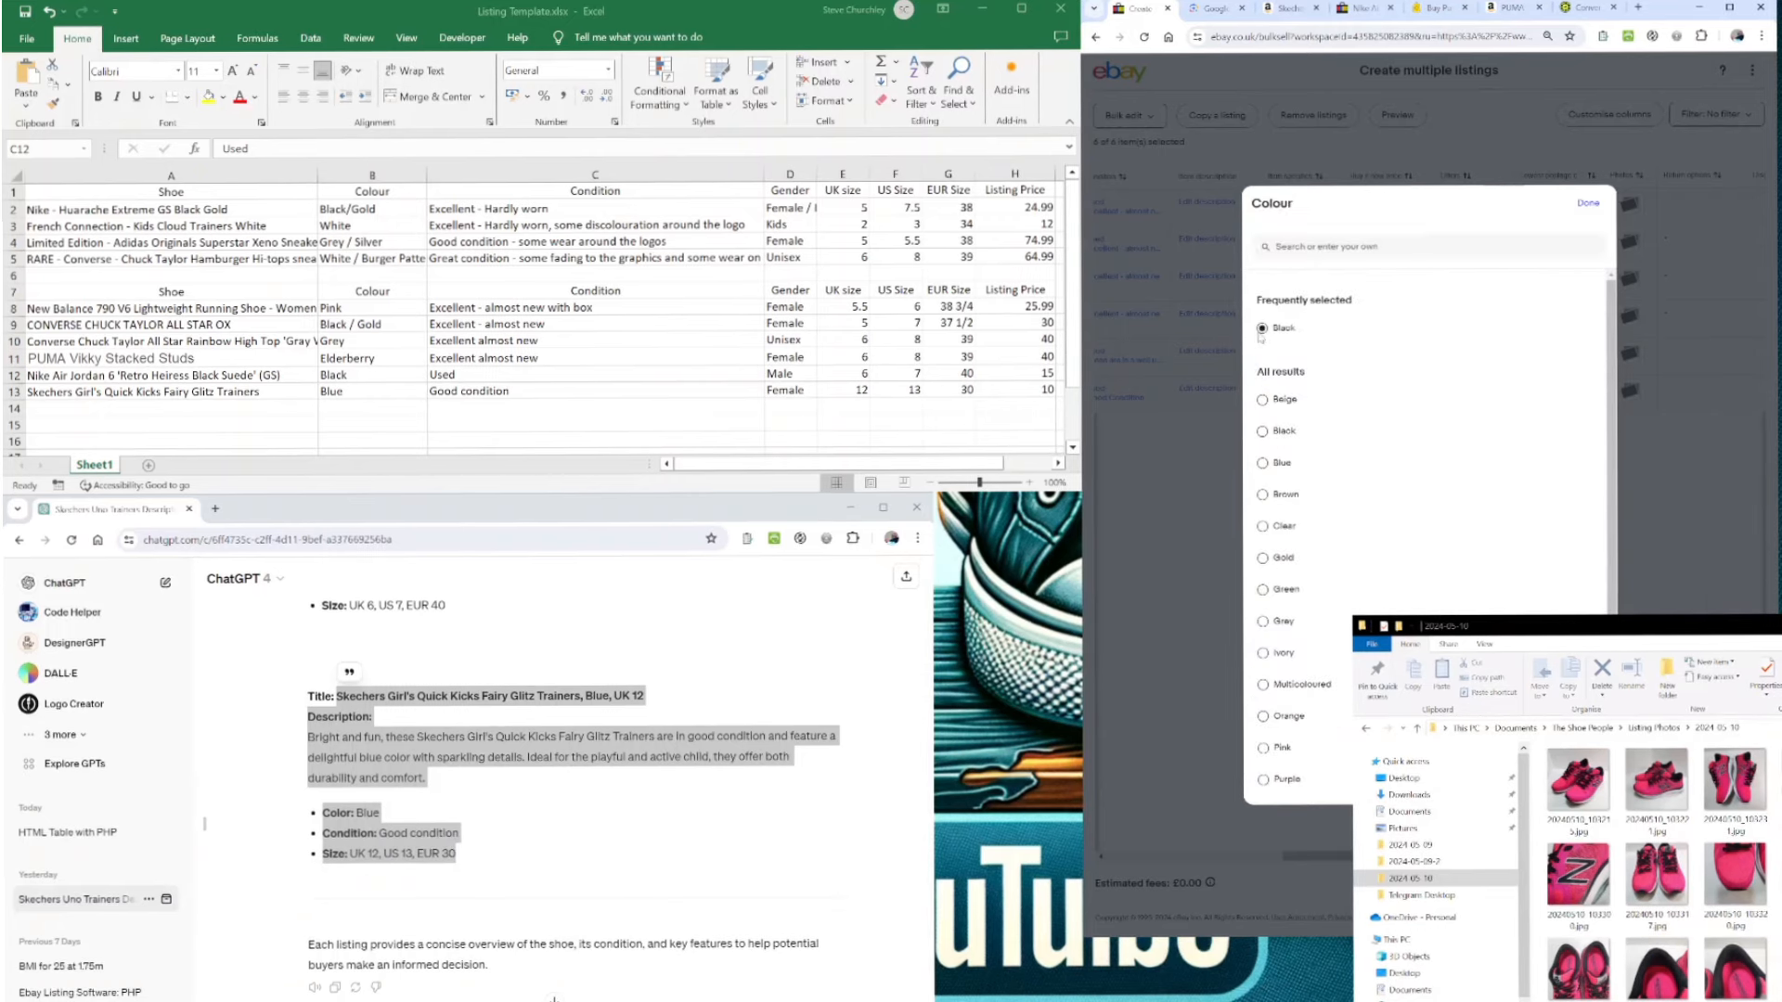
# - Set the Nike Air Jordan 6 listing's style to Sneaker and its type to Trainer
pyautogui.click(1285, 489)
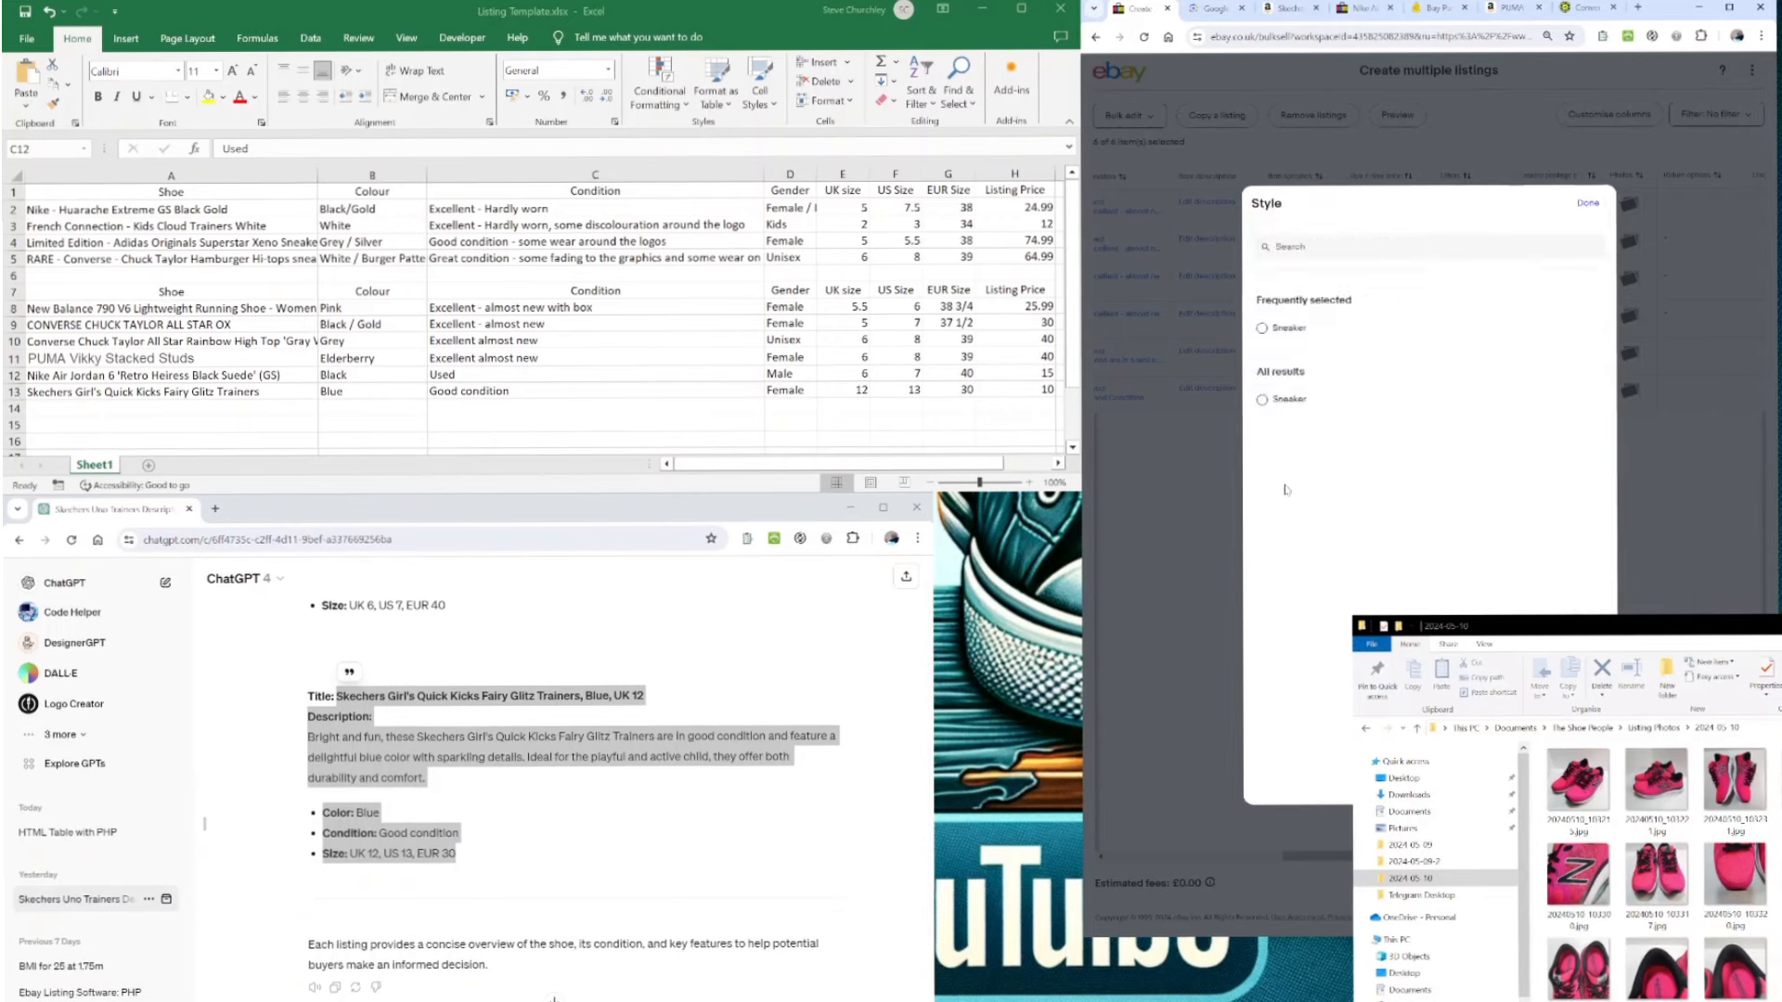
pyautogui.click(1262, 328)
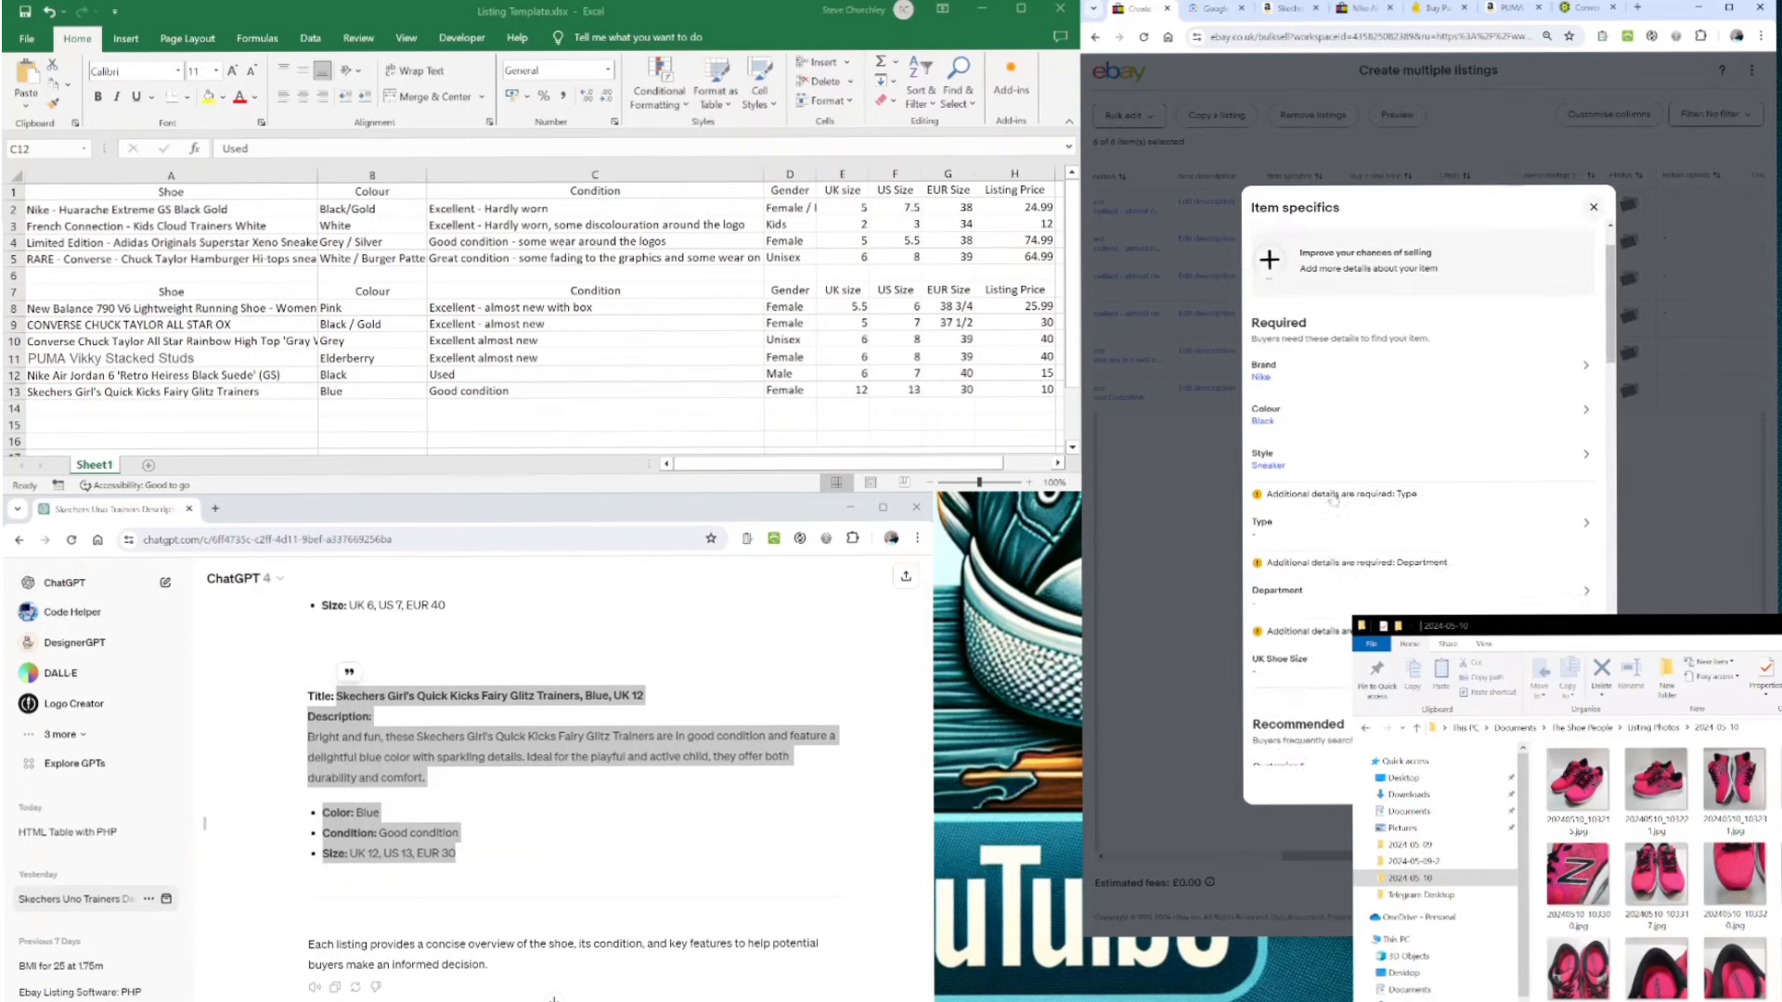
pyautogui.click(1299, 544)
pyautogui.click(1262, 400)
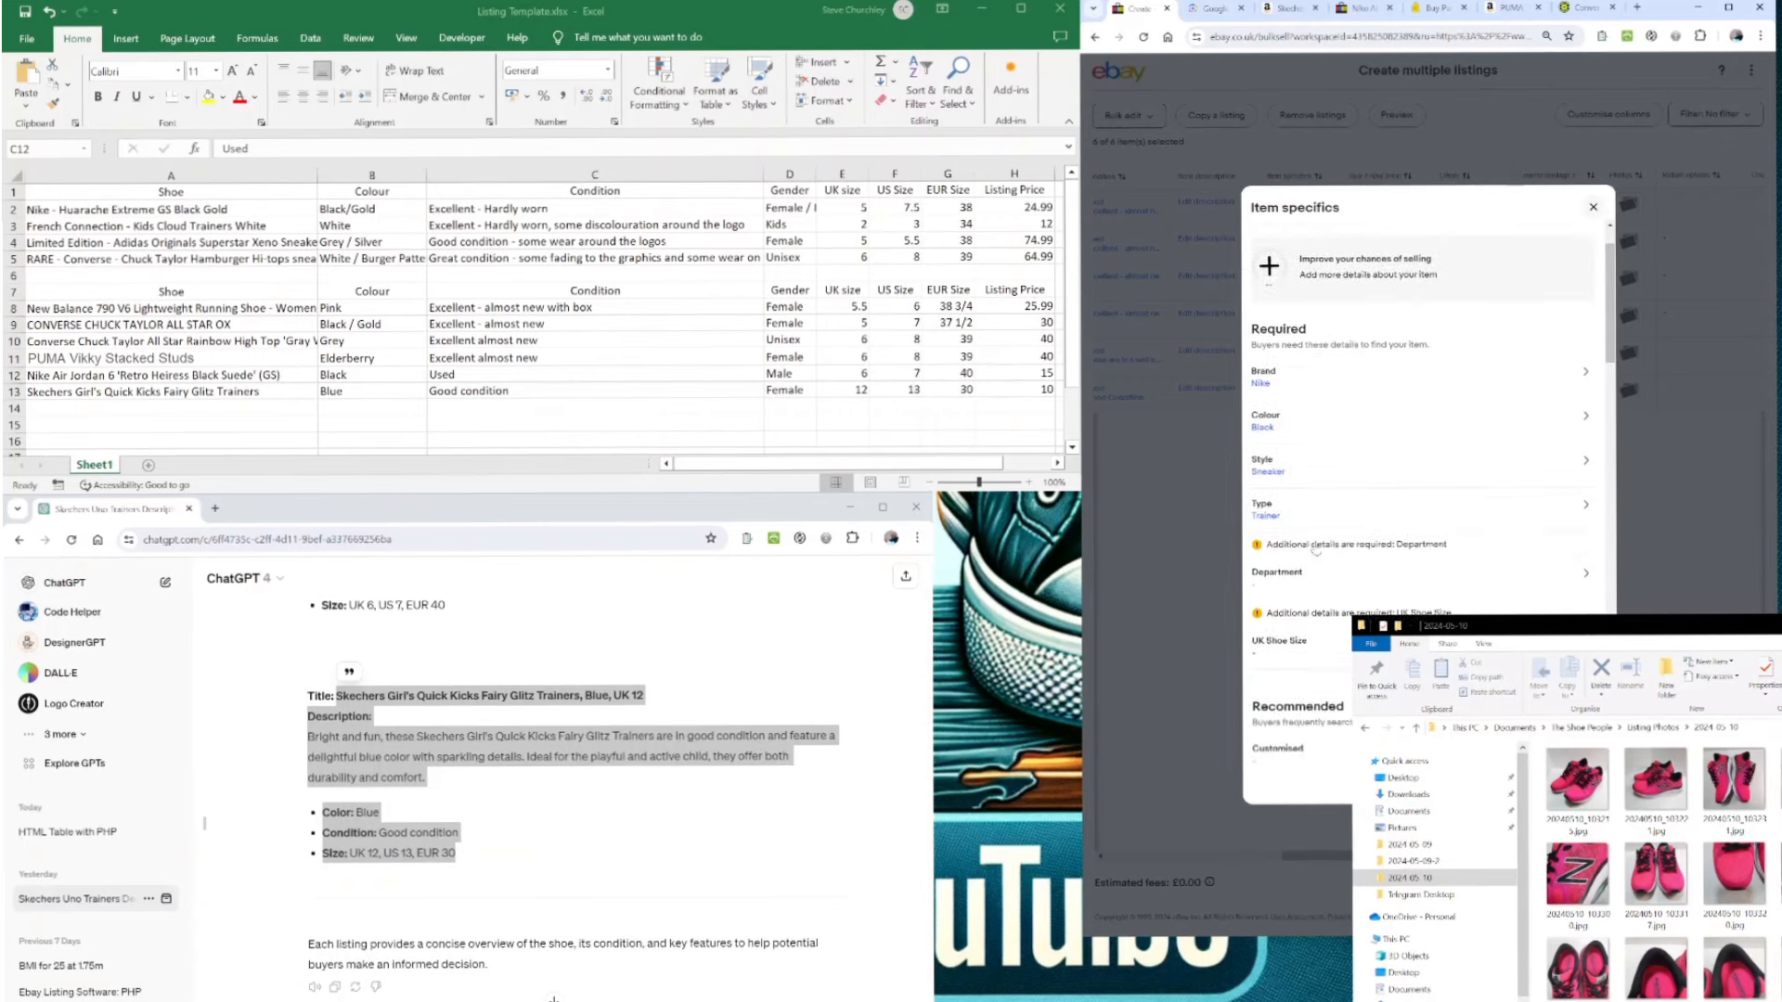
# - Set the Nike Air Jordan 6 listing's department to Women and its UK shoe size to 6
pyautogui.click(1293, 568)
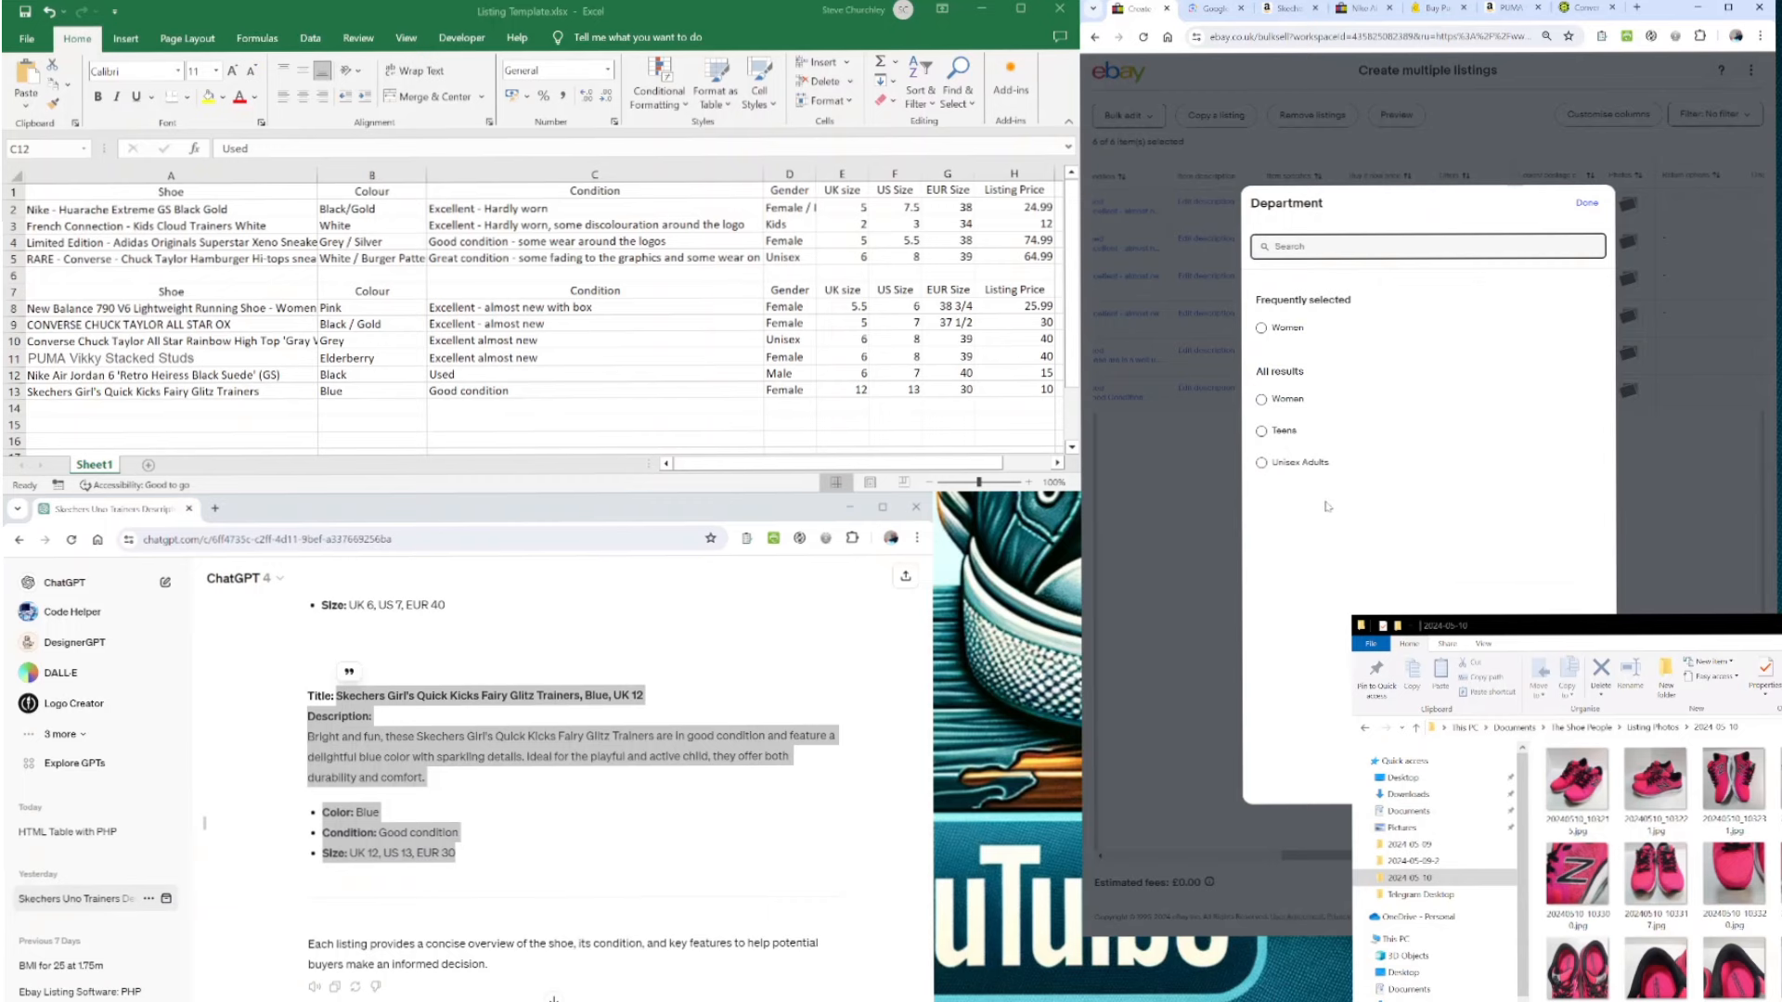
pyautogui.click(1262, 400)
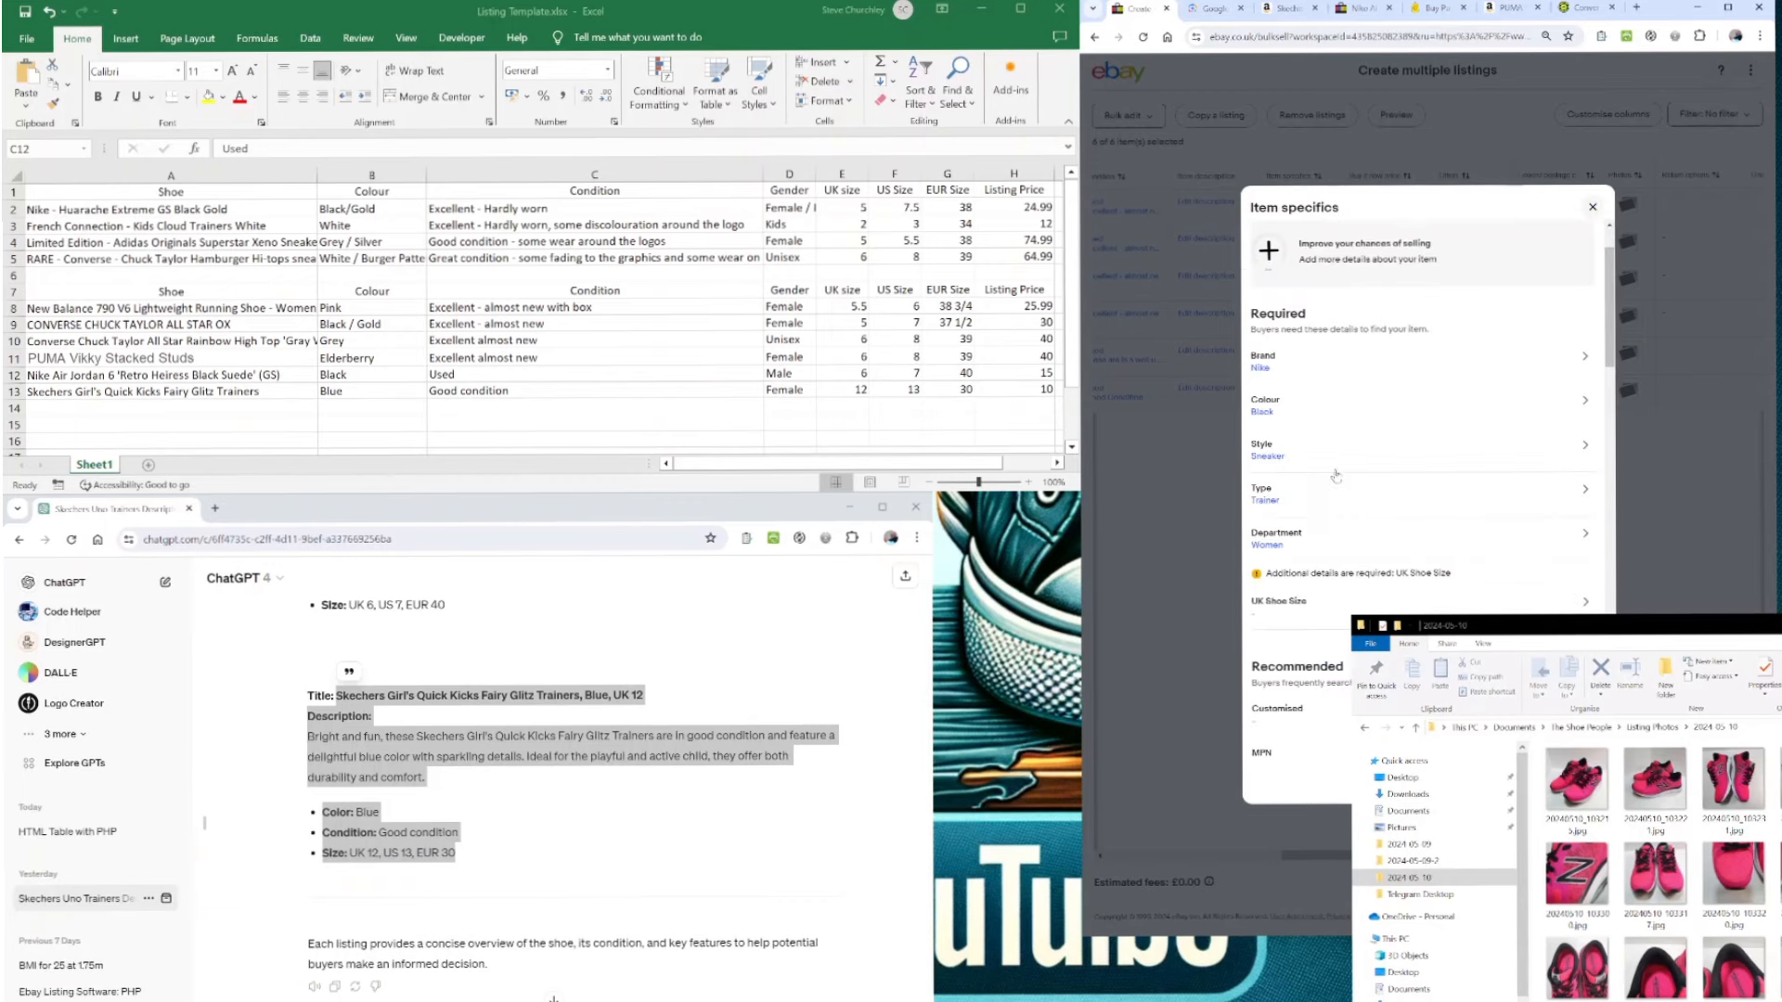
pyautogui.click(1300, 562)
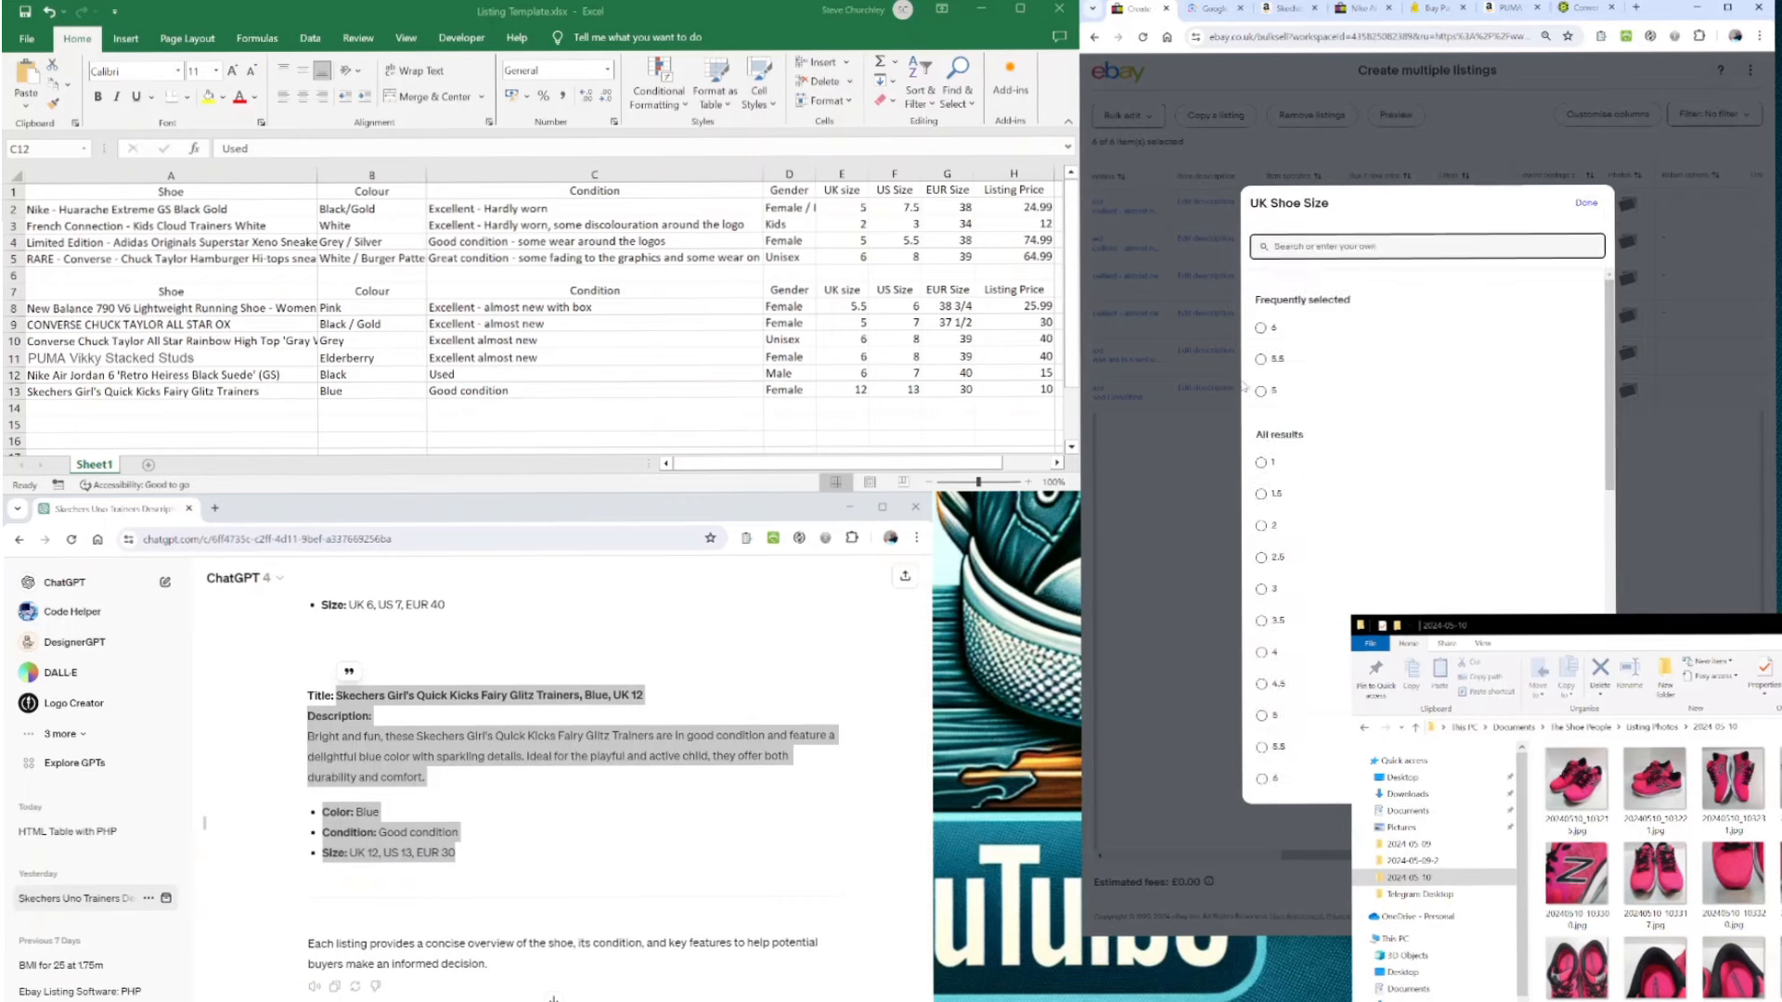
pyautogui.click(1260, 327)
# - Set the Nike Air Jordan 6 listing's US shoe size to 7
pyautogui.scroll(-4, 1370, 510)
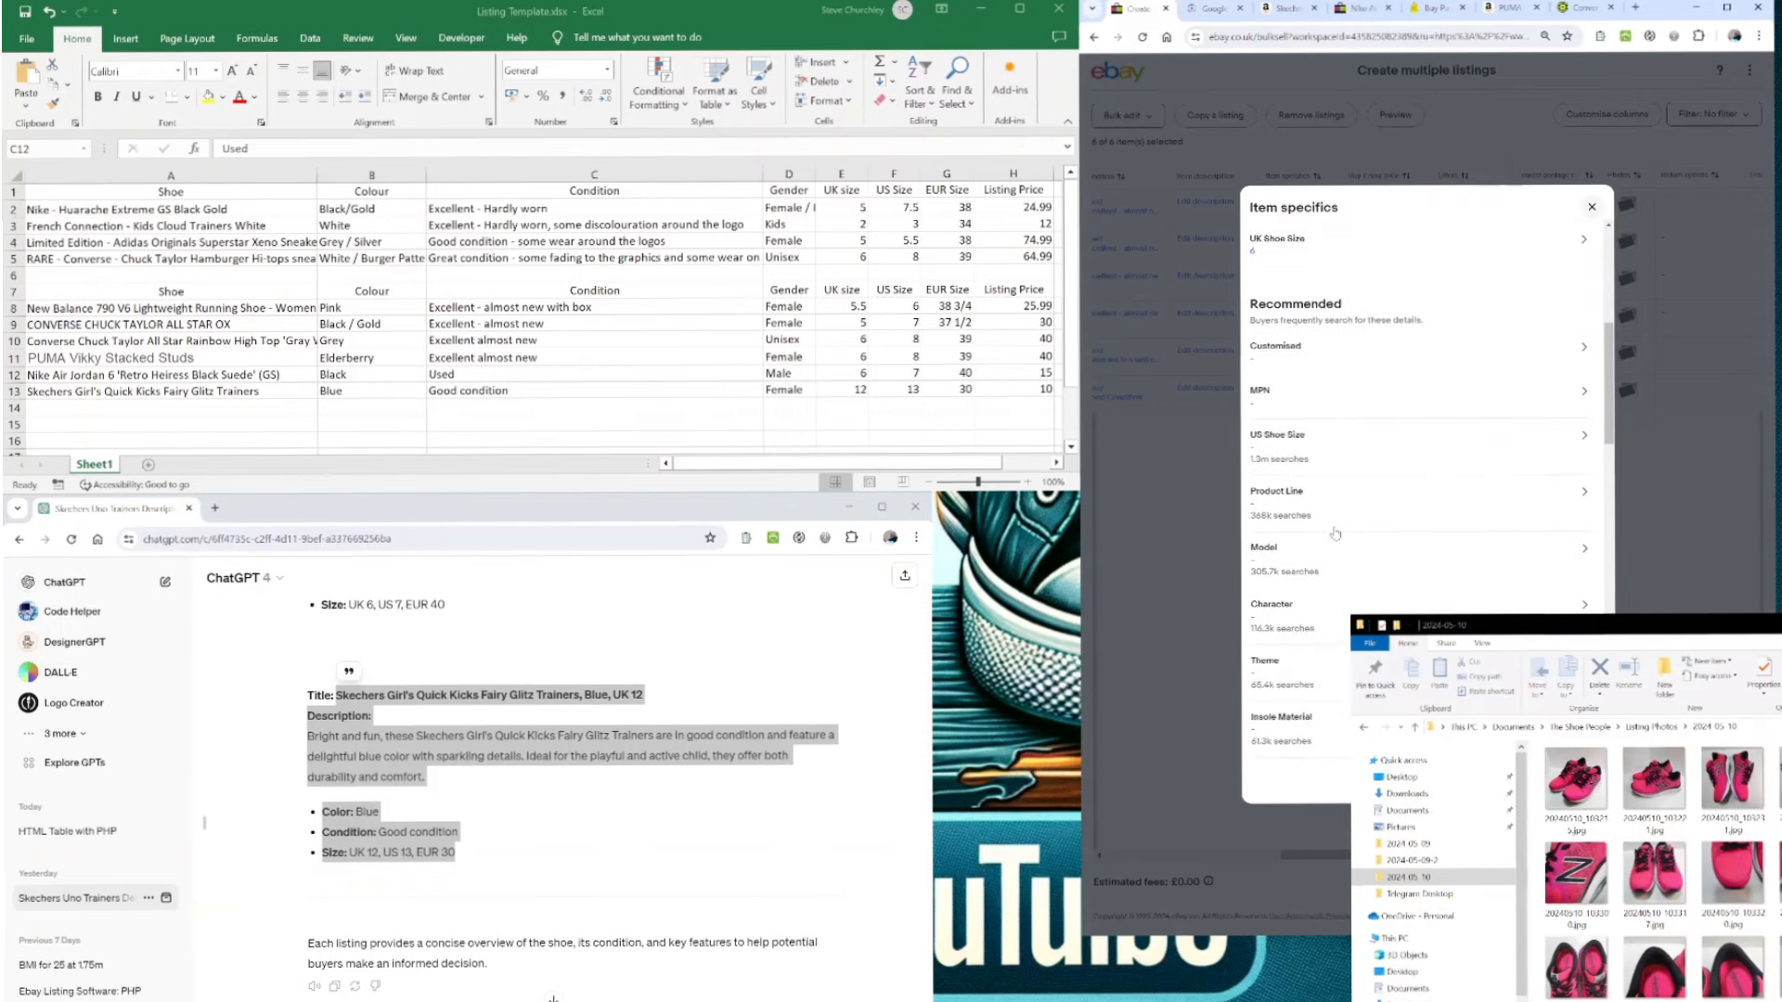
pyautogui.click(1301, 456)
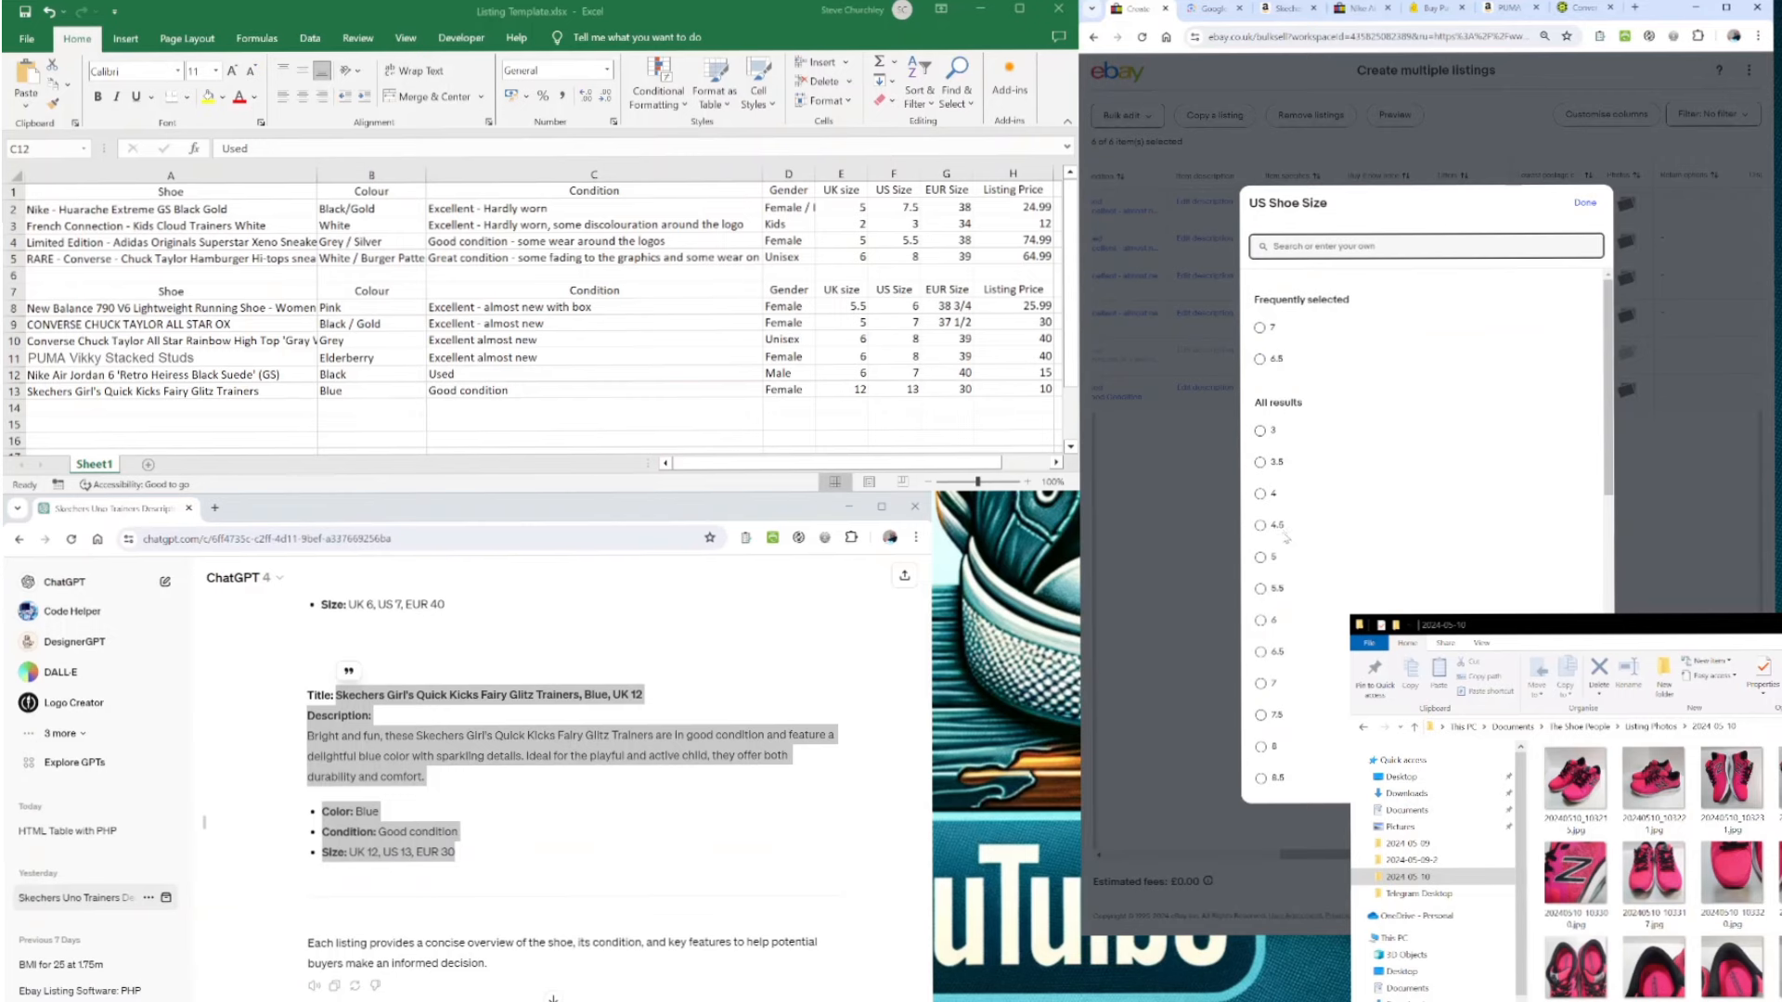
pyautogui.click(1261, 685)
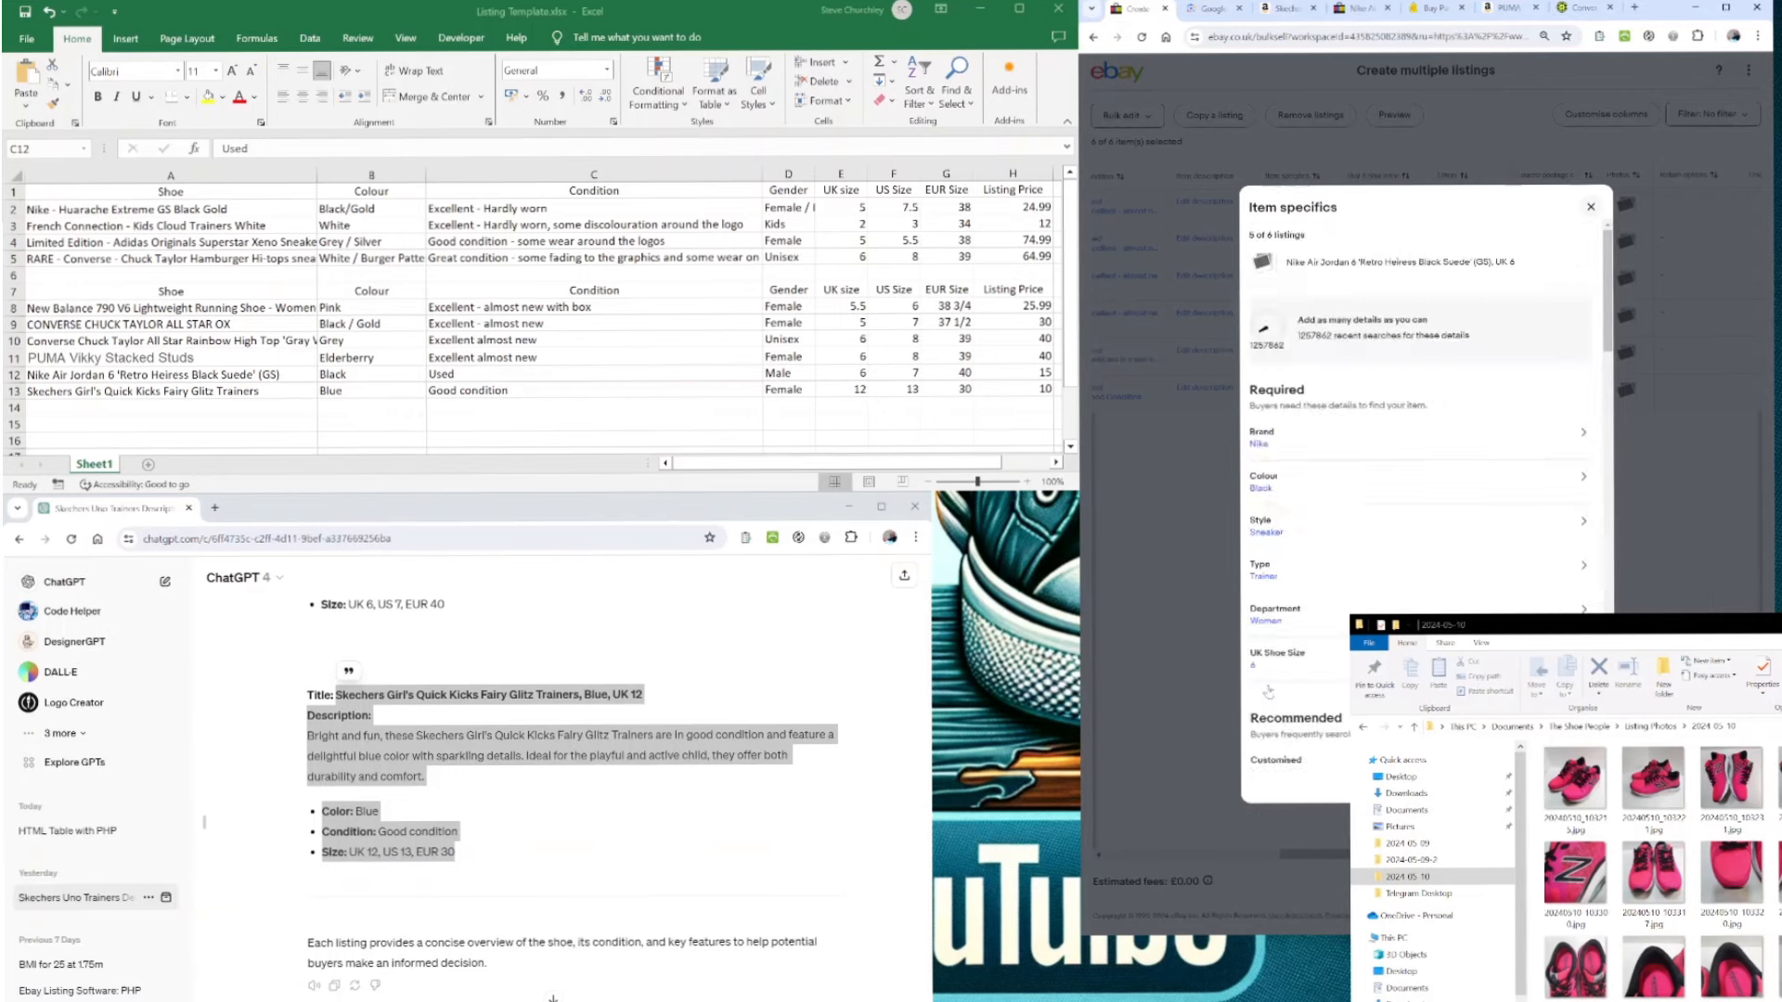
# - Set the Nike Air Jordan 6 listing's EU shoe size to 40
pyautogui.scroll(-3, 1325, 642)
pyautogui.scroll(-2, 1325, 642)
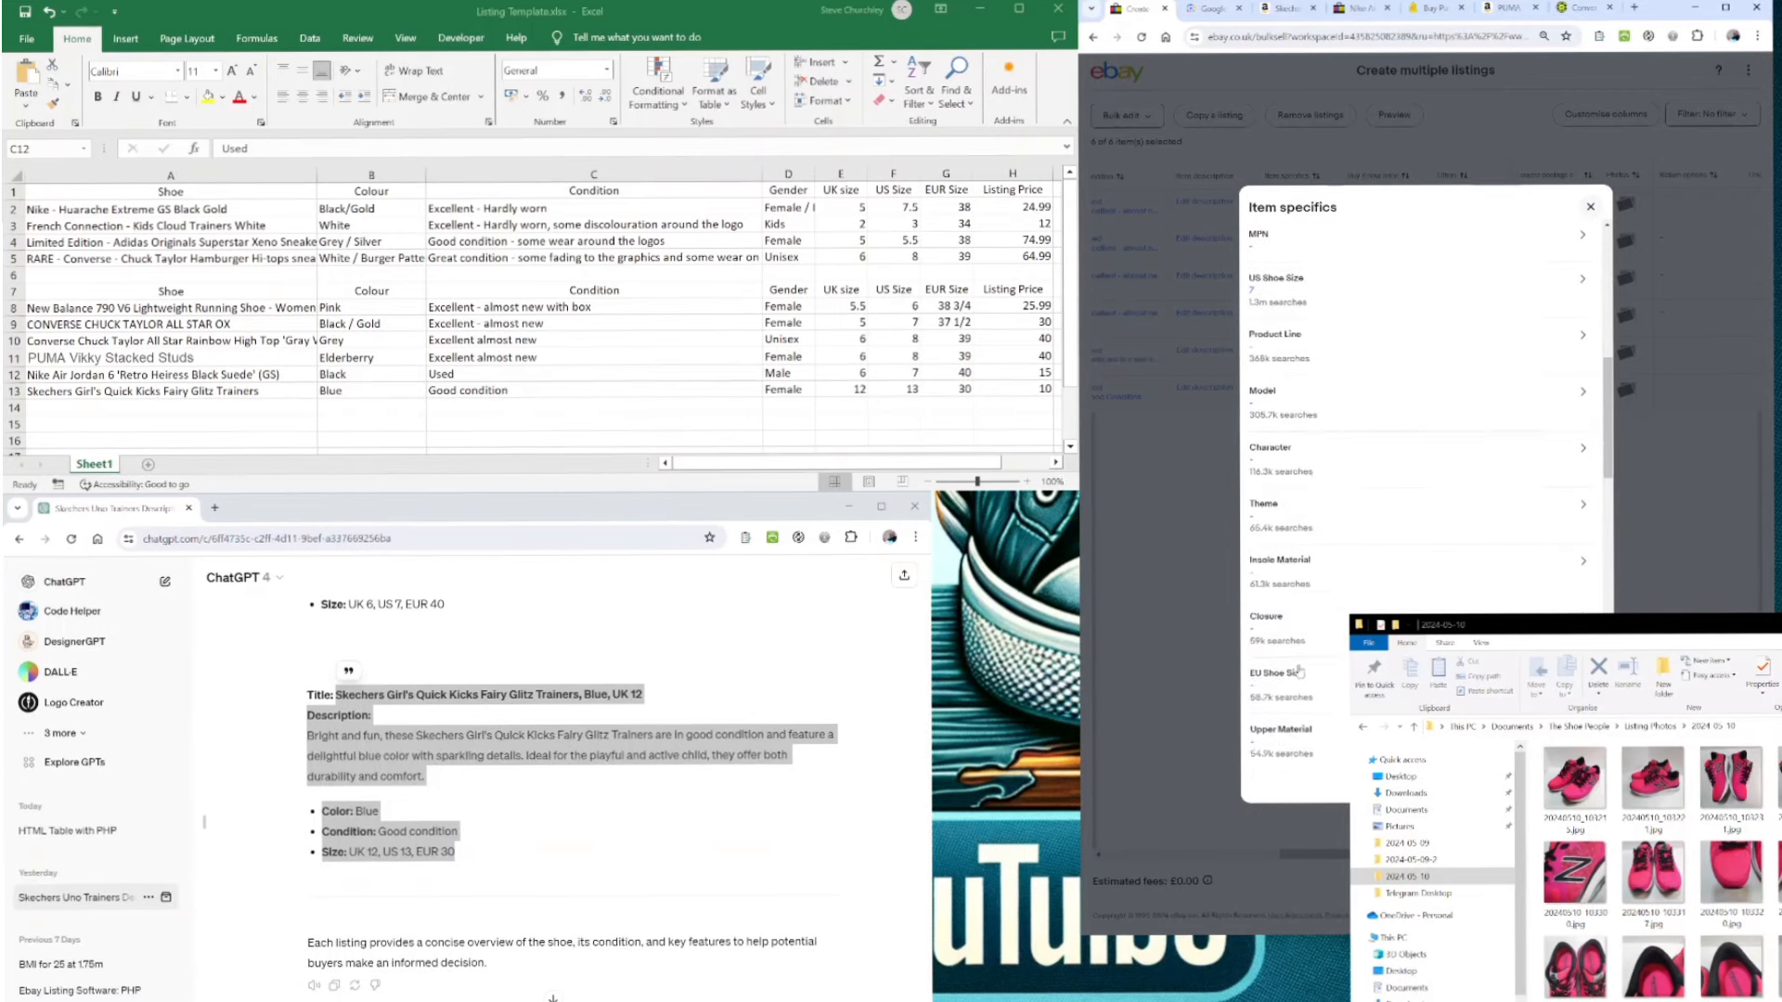
pyautogui.click(1337, 599)
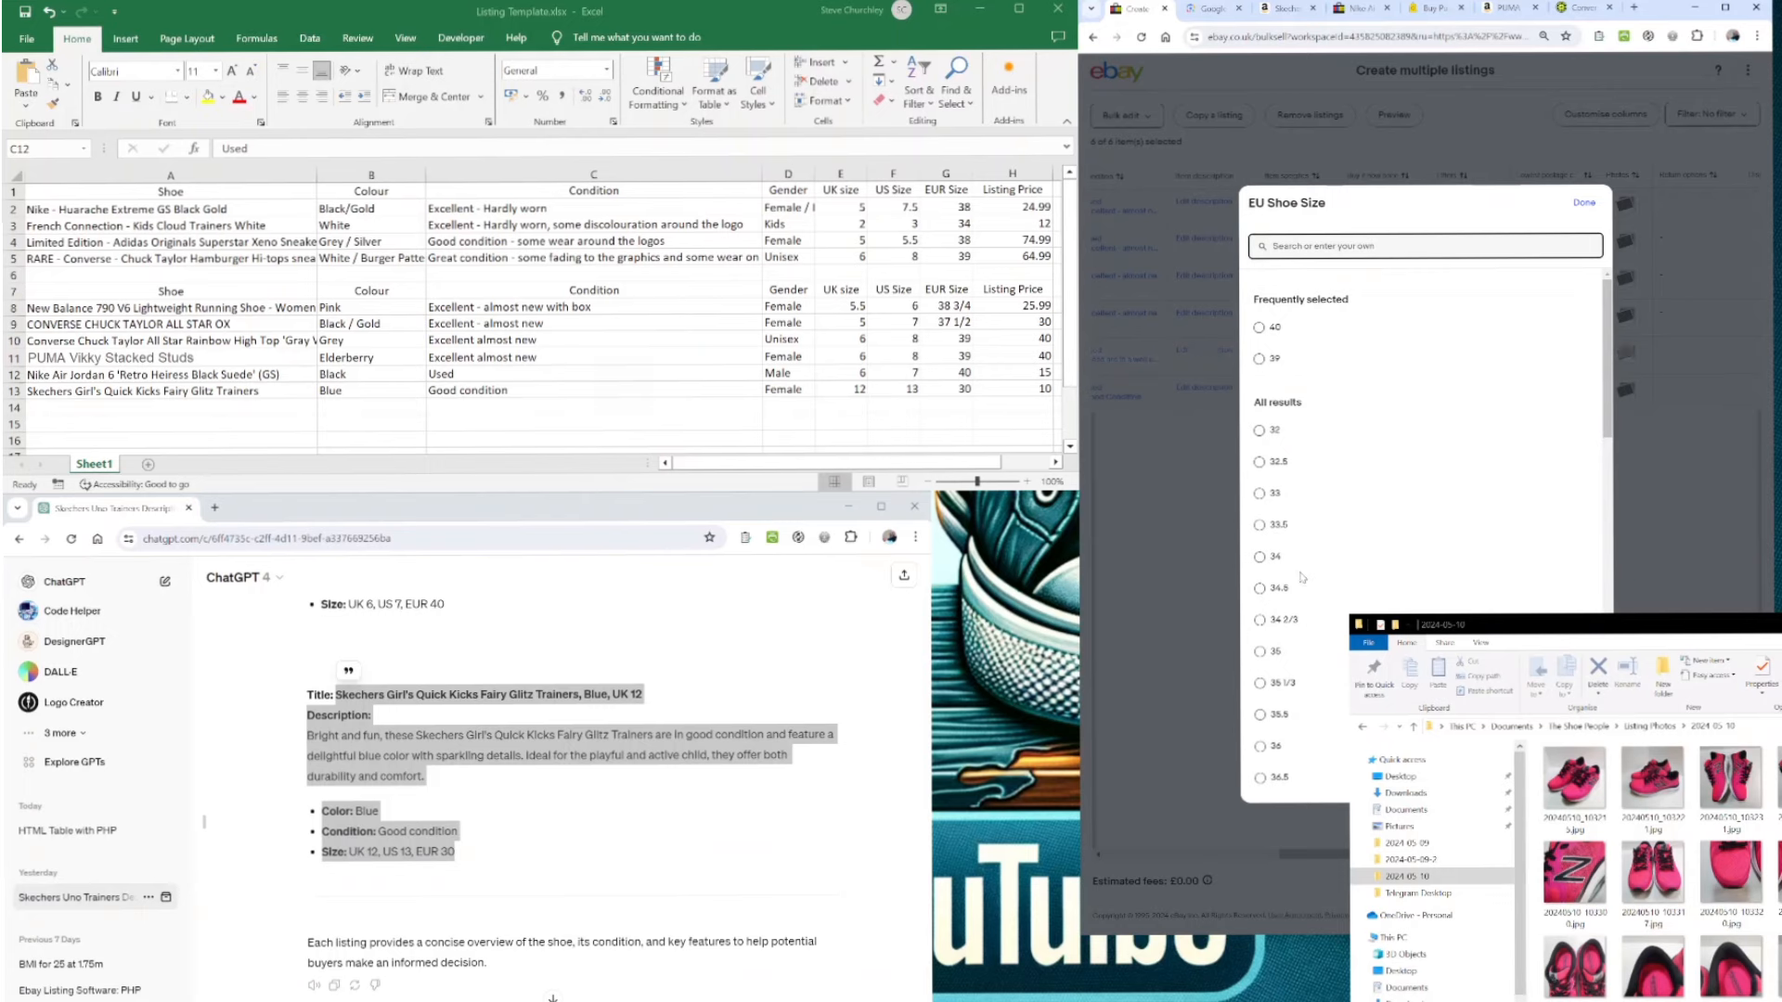
pyautogui.scroll(-2, 1302, 577)
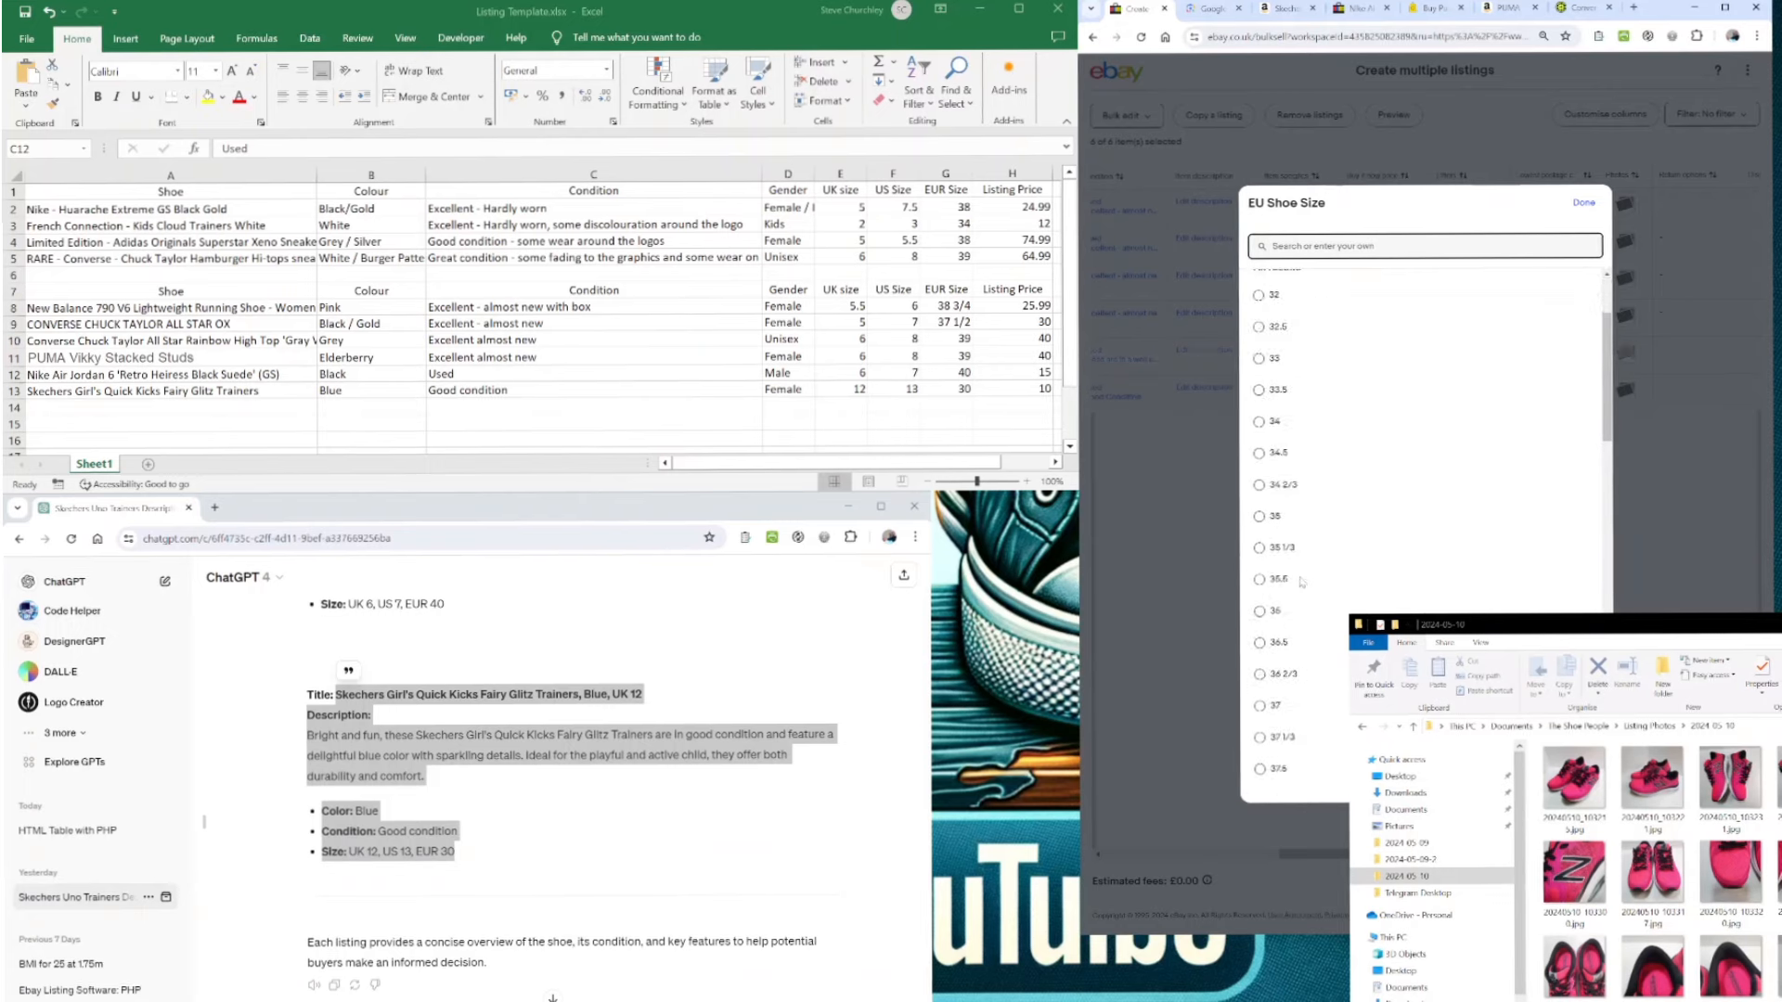
pyautogui.scroll(-3, 1302, 582)
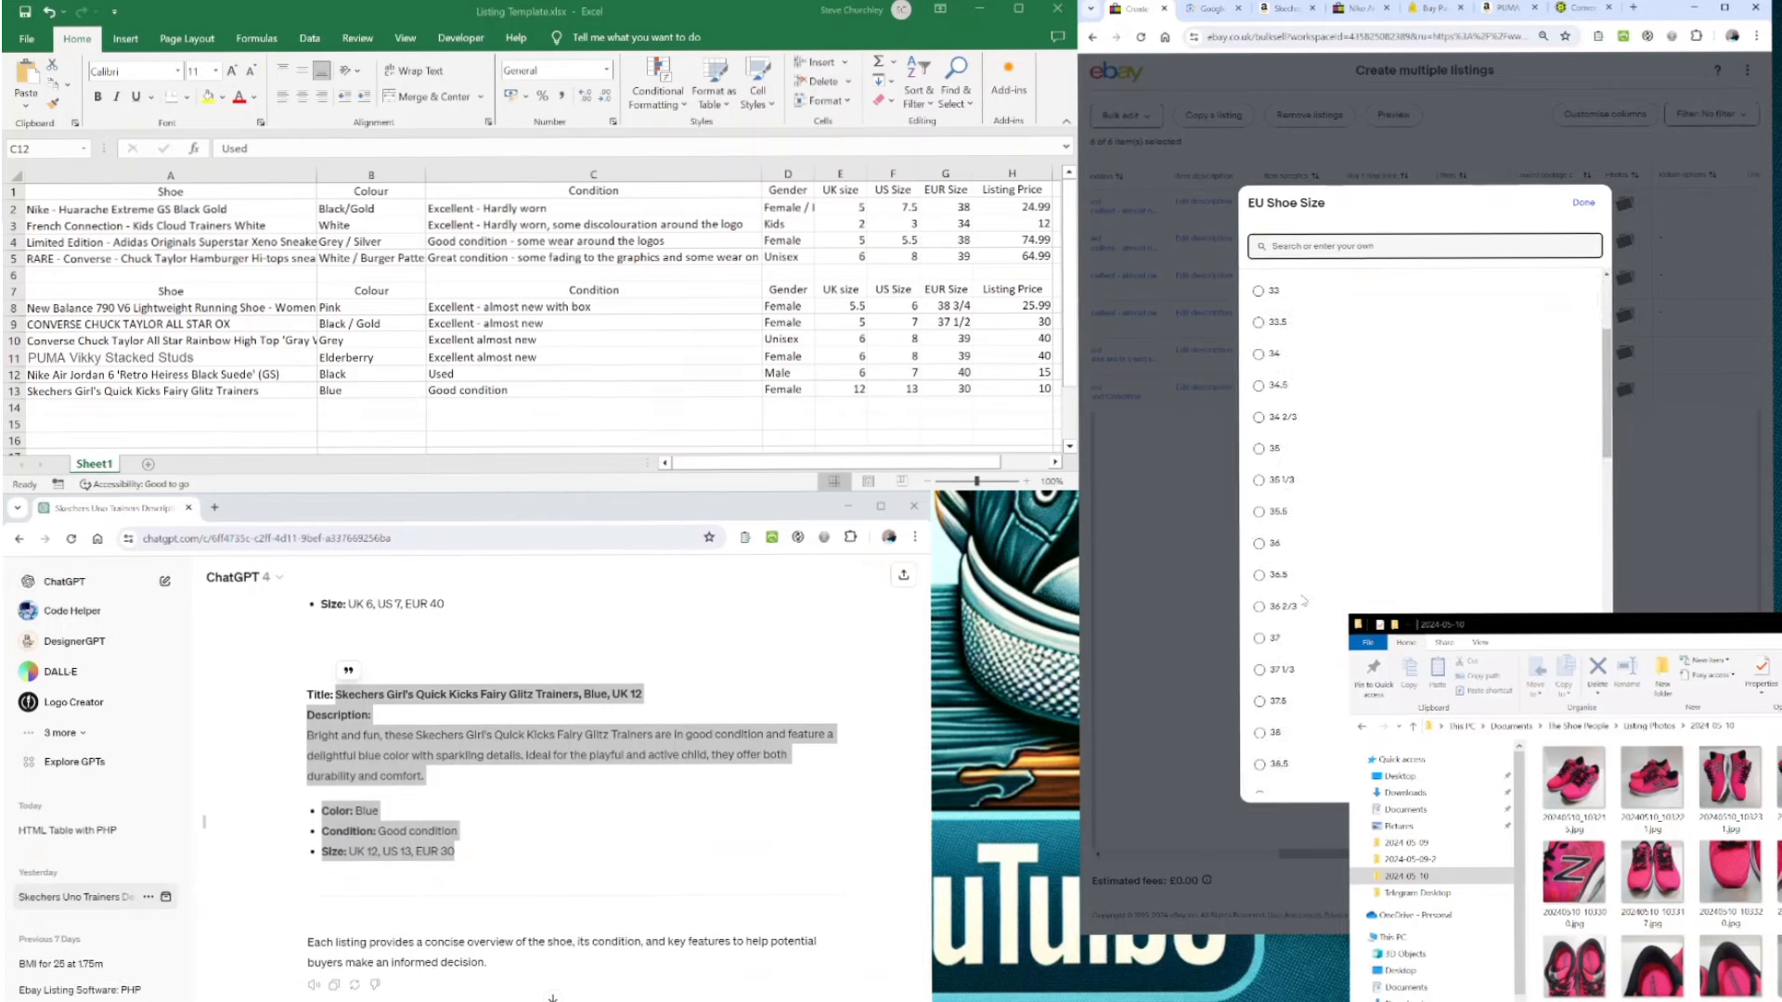
pyautogui.scroll(-2, 1303, 600)
pyautogui.click(1313, 724)
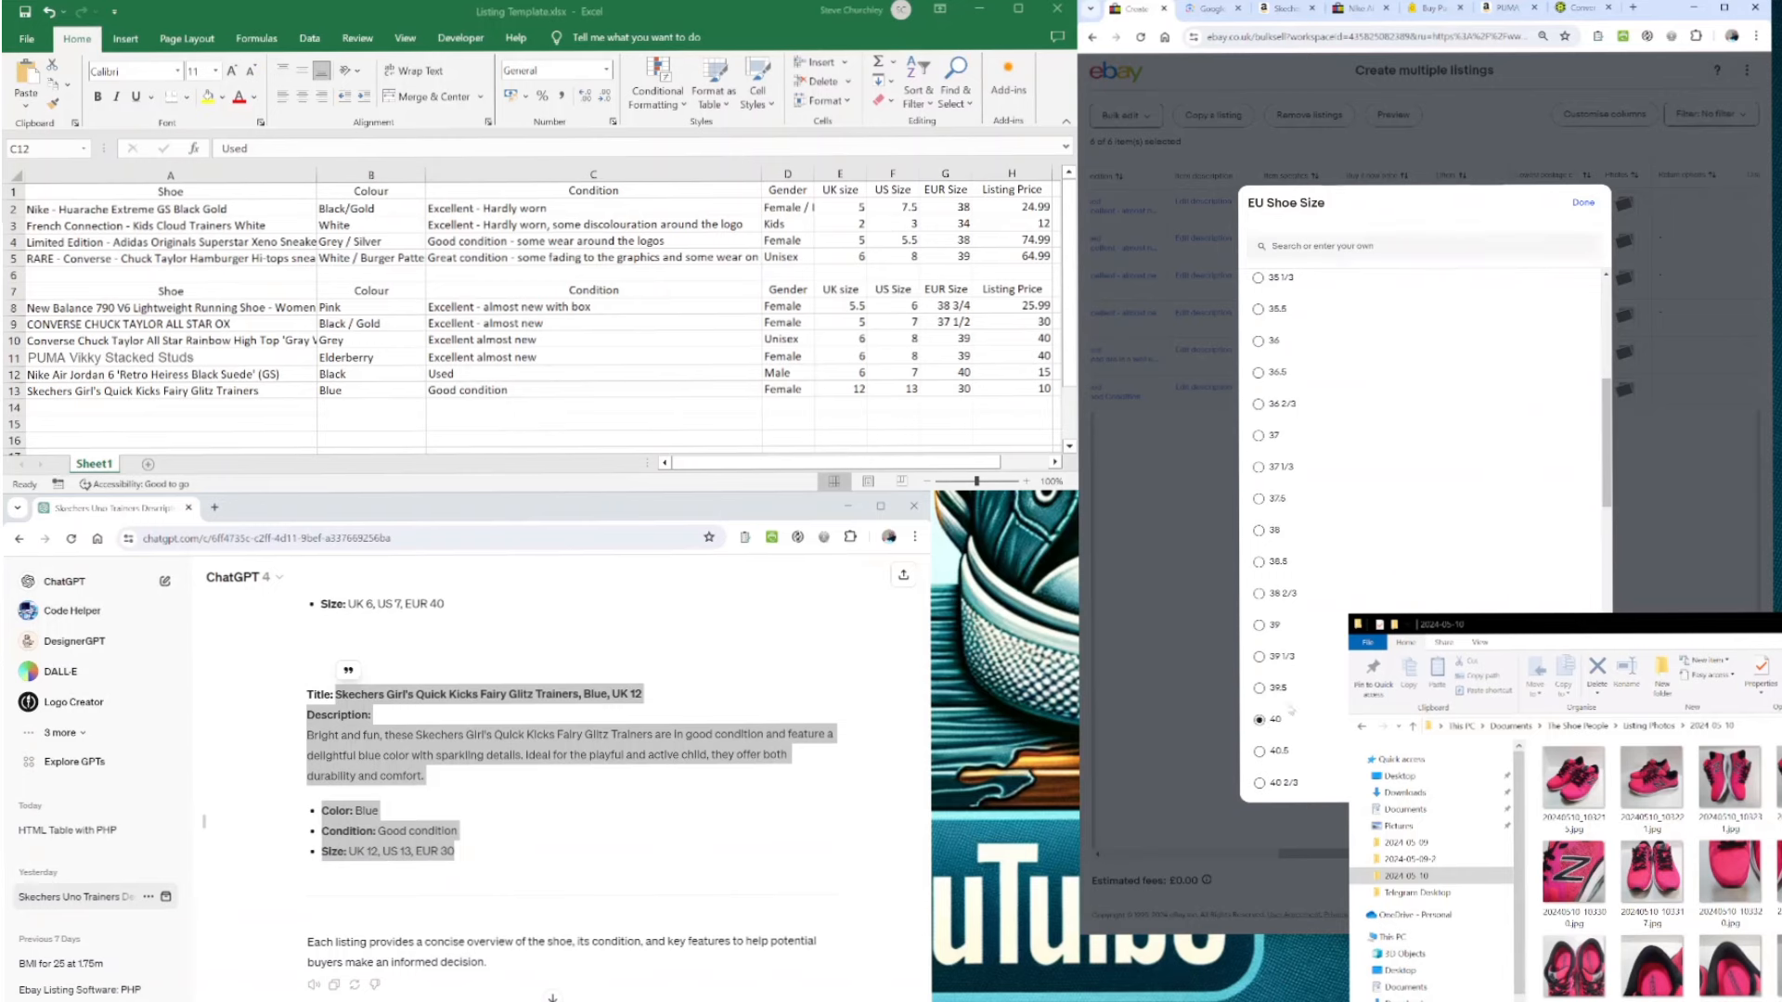
# - Change the Nike Air Jordan 6 listing's department to Unisex Adults
pyautogui.scroll(10, 1317, 640)
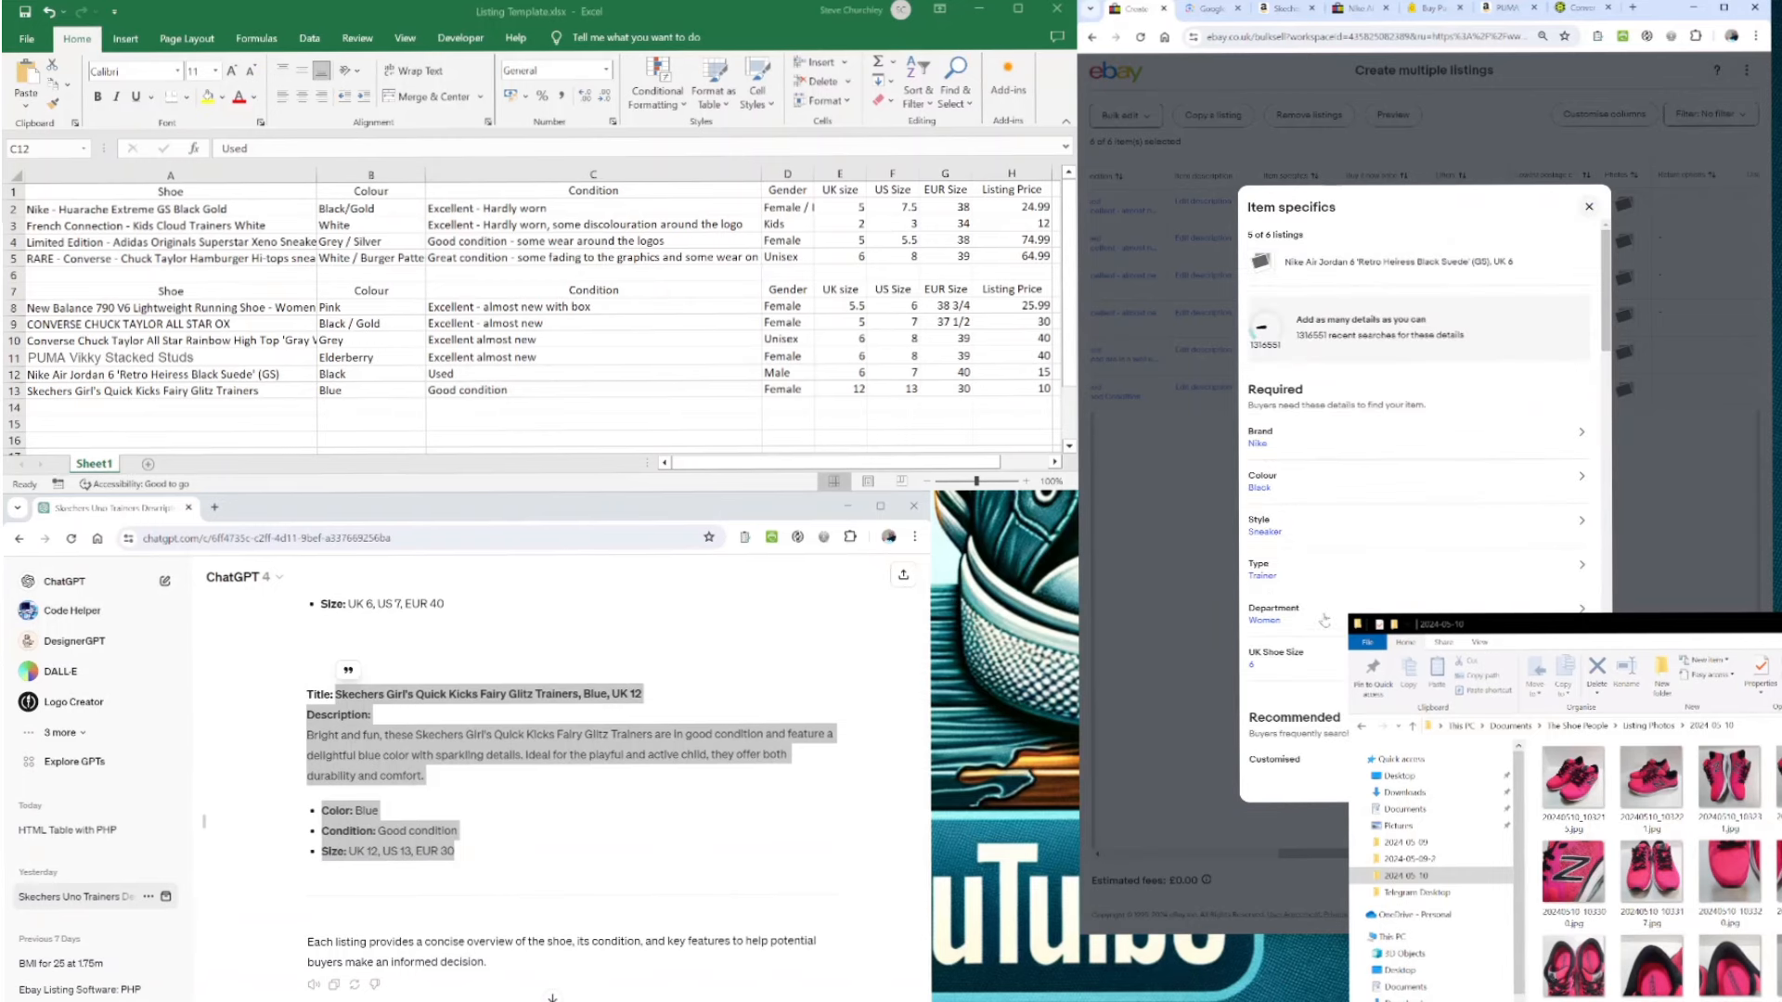
pyautogui.click(1303, 624)
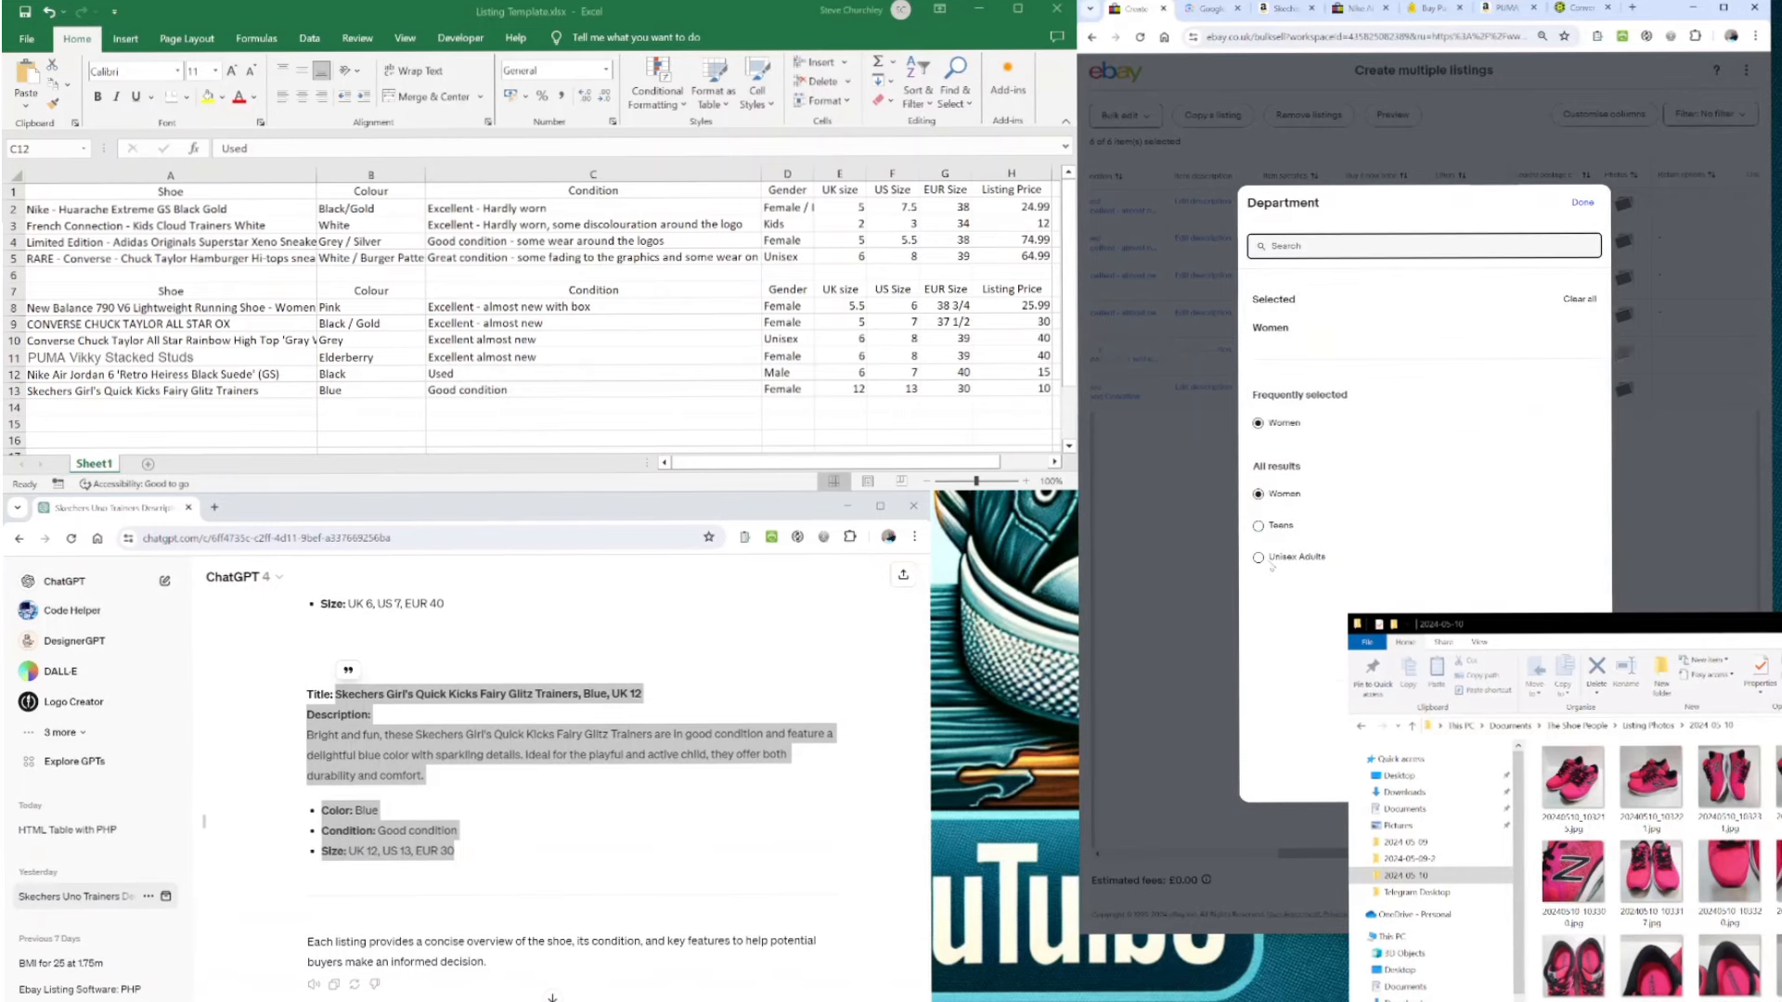
pyautogui.click(1259, 558)
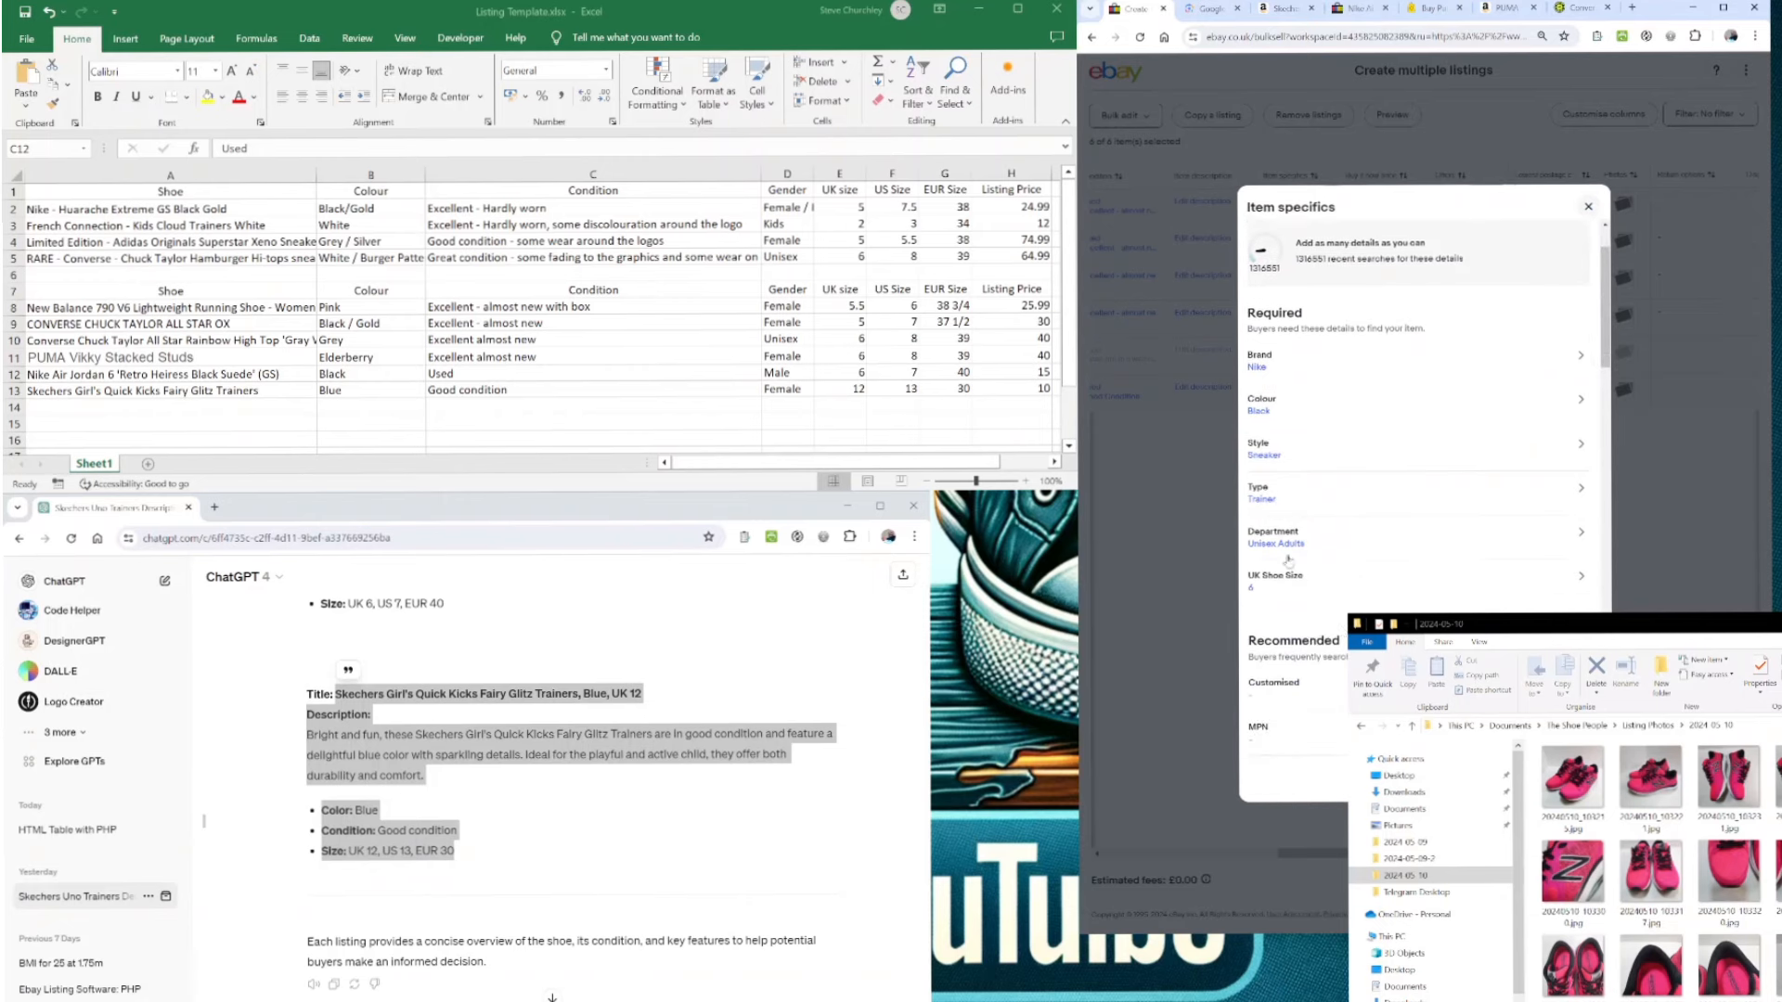
# - Look through the remaining item specifics of the Nike Air Jordan 6 listing and set its product line to Air Jordan
pyautogui.scroll(-5, 1336, 613)
pyautogui.scroll(-10, 1340, 634)
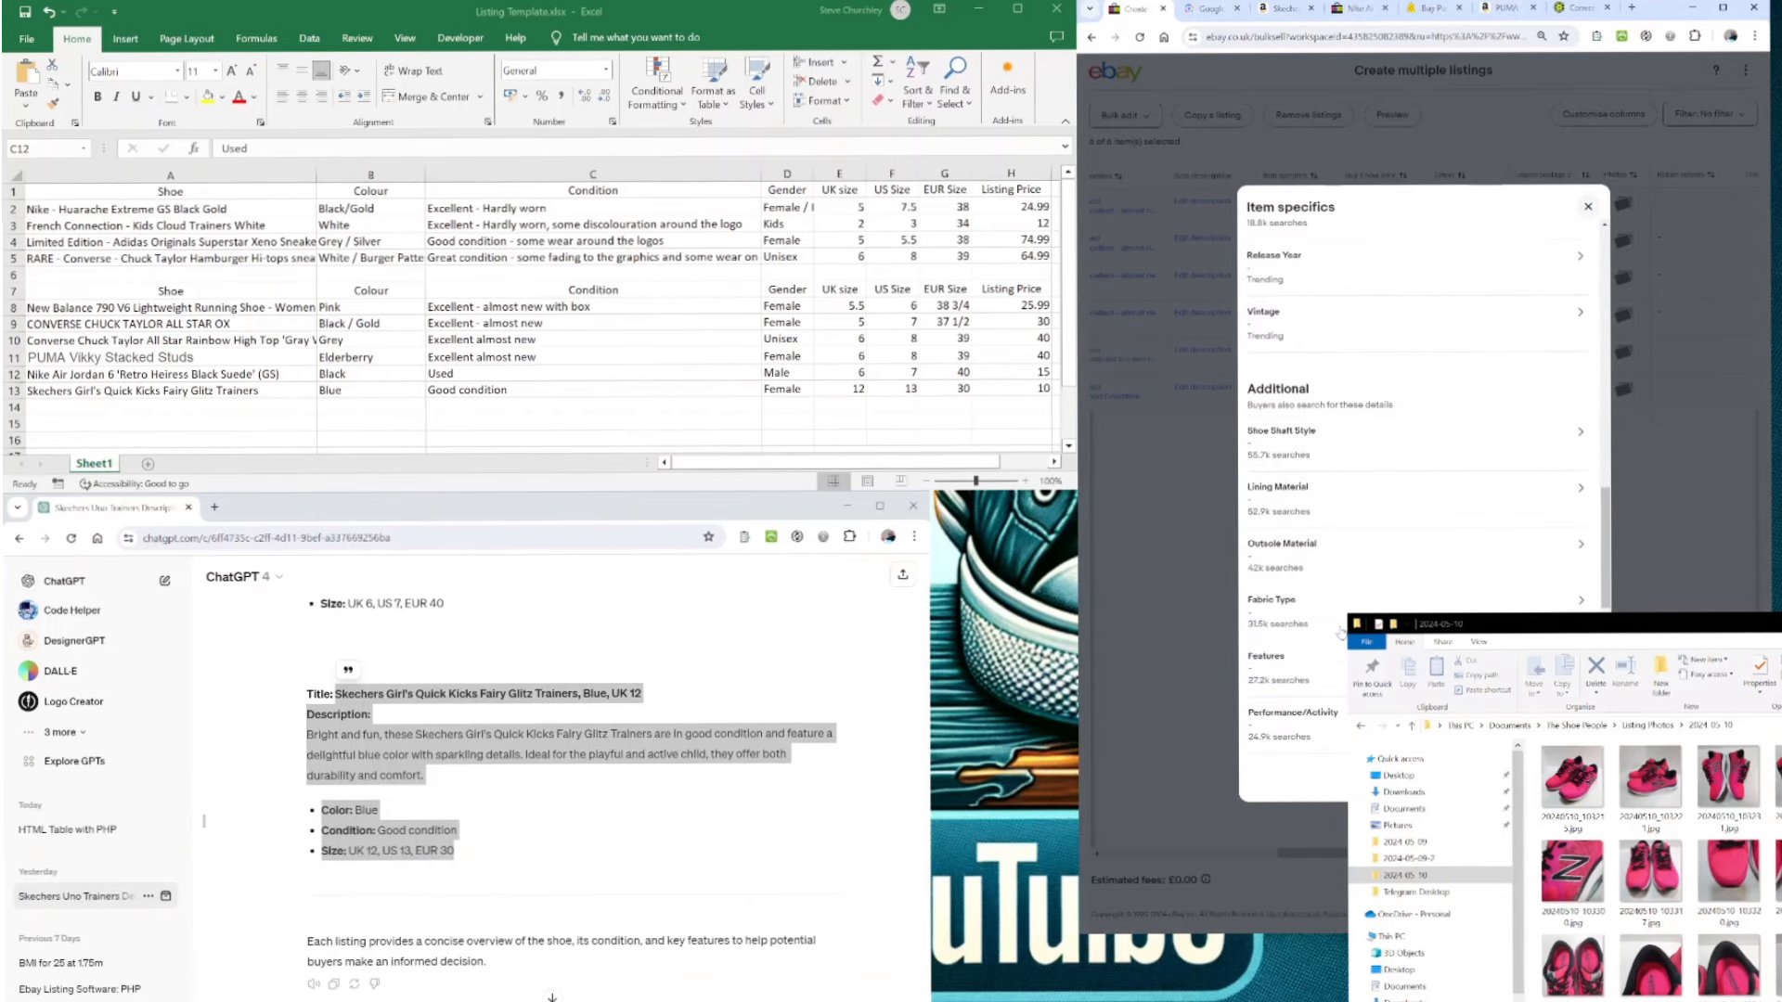
pyautogui.scroll(-4, 1340, 633)
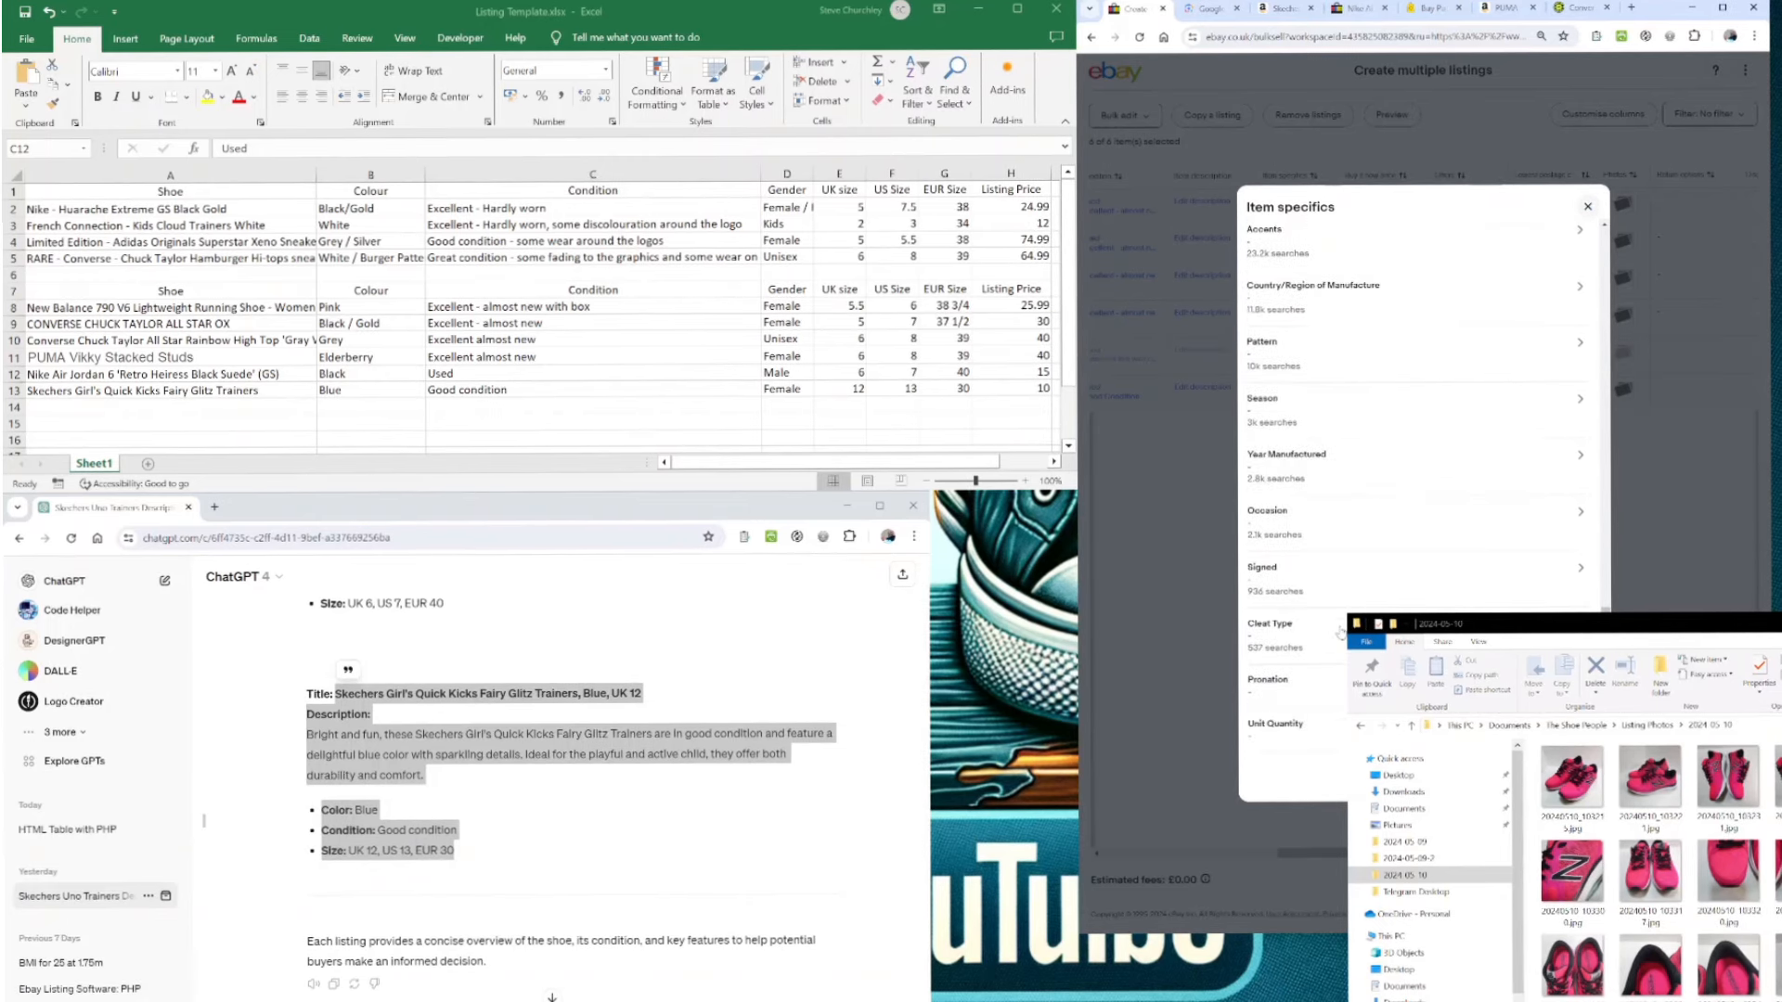
pyautogui.scroll(5, 1339, 634)
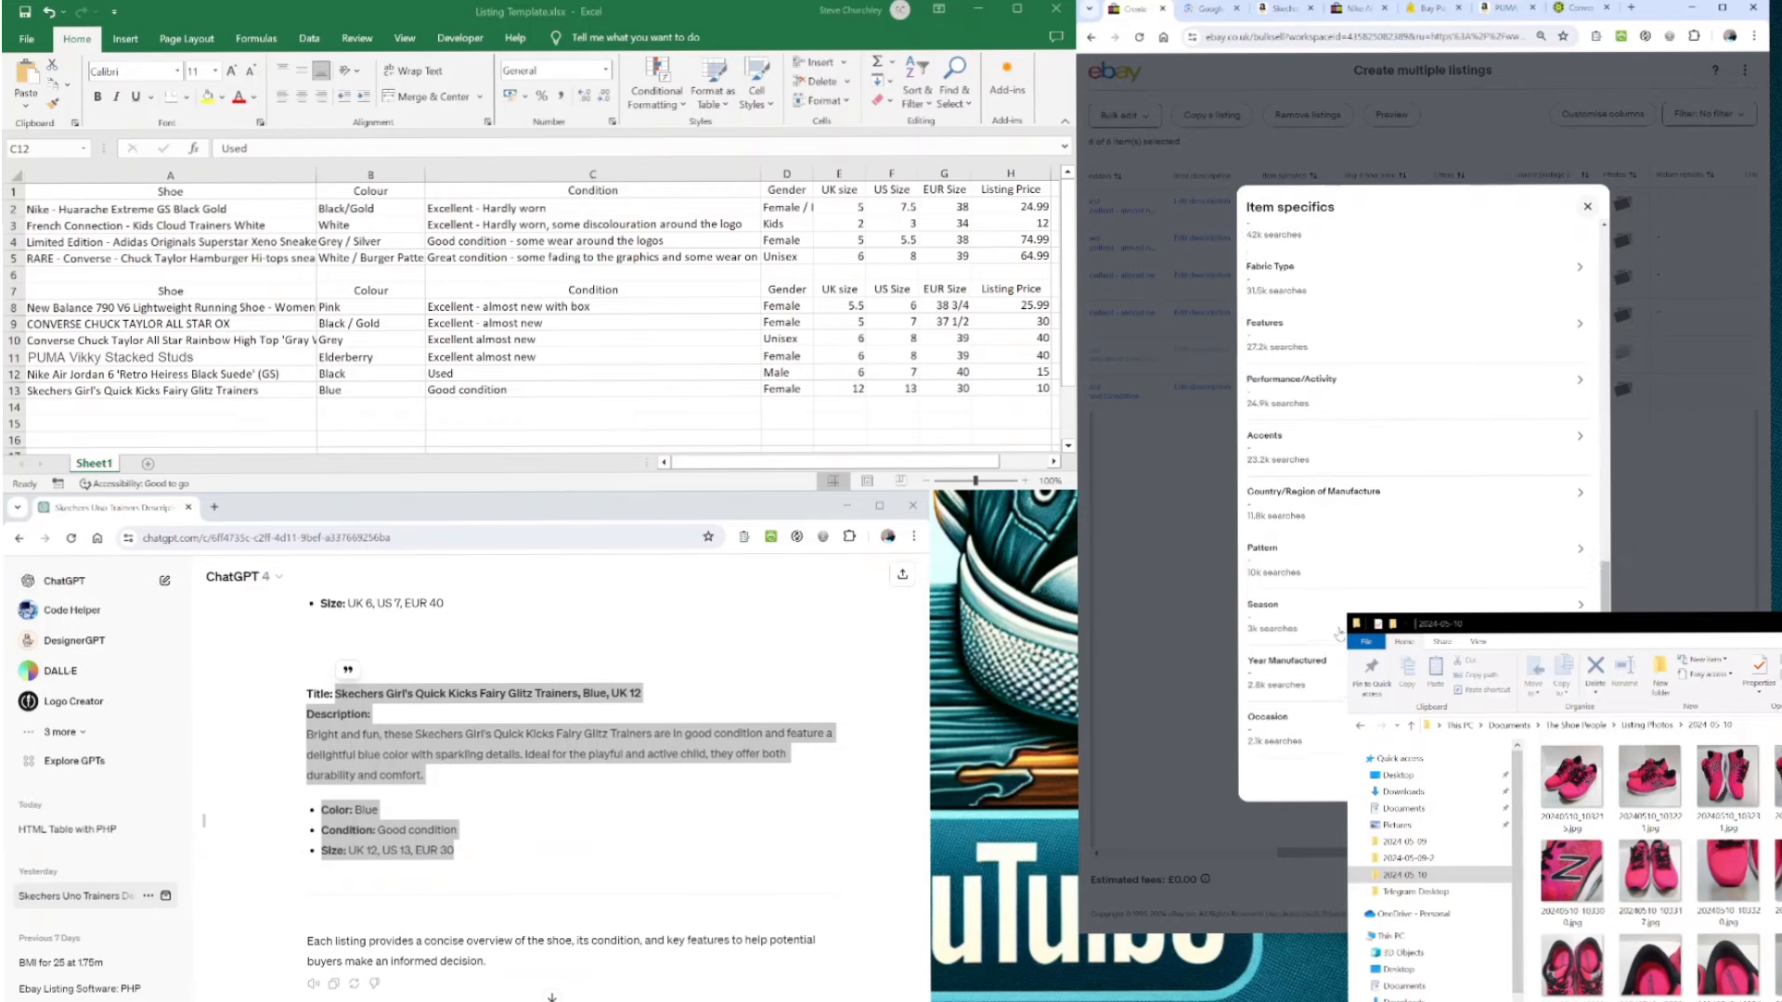
pyautogui.scroll(8, 1340, 634)
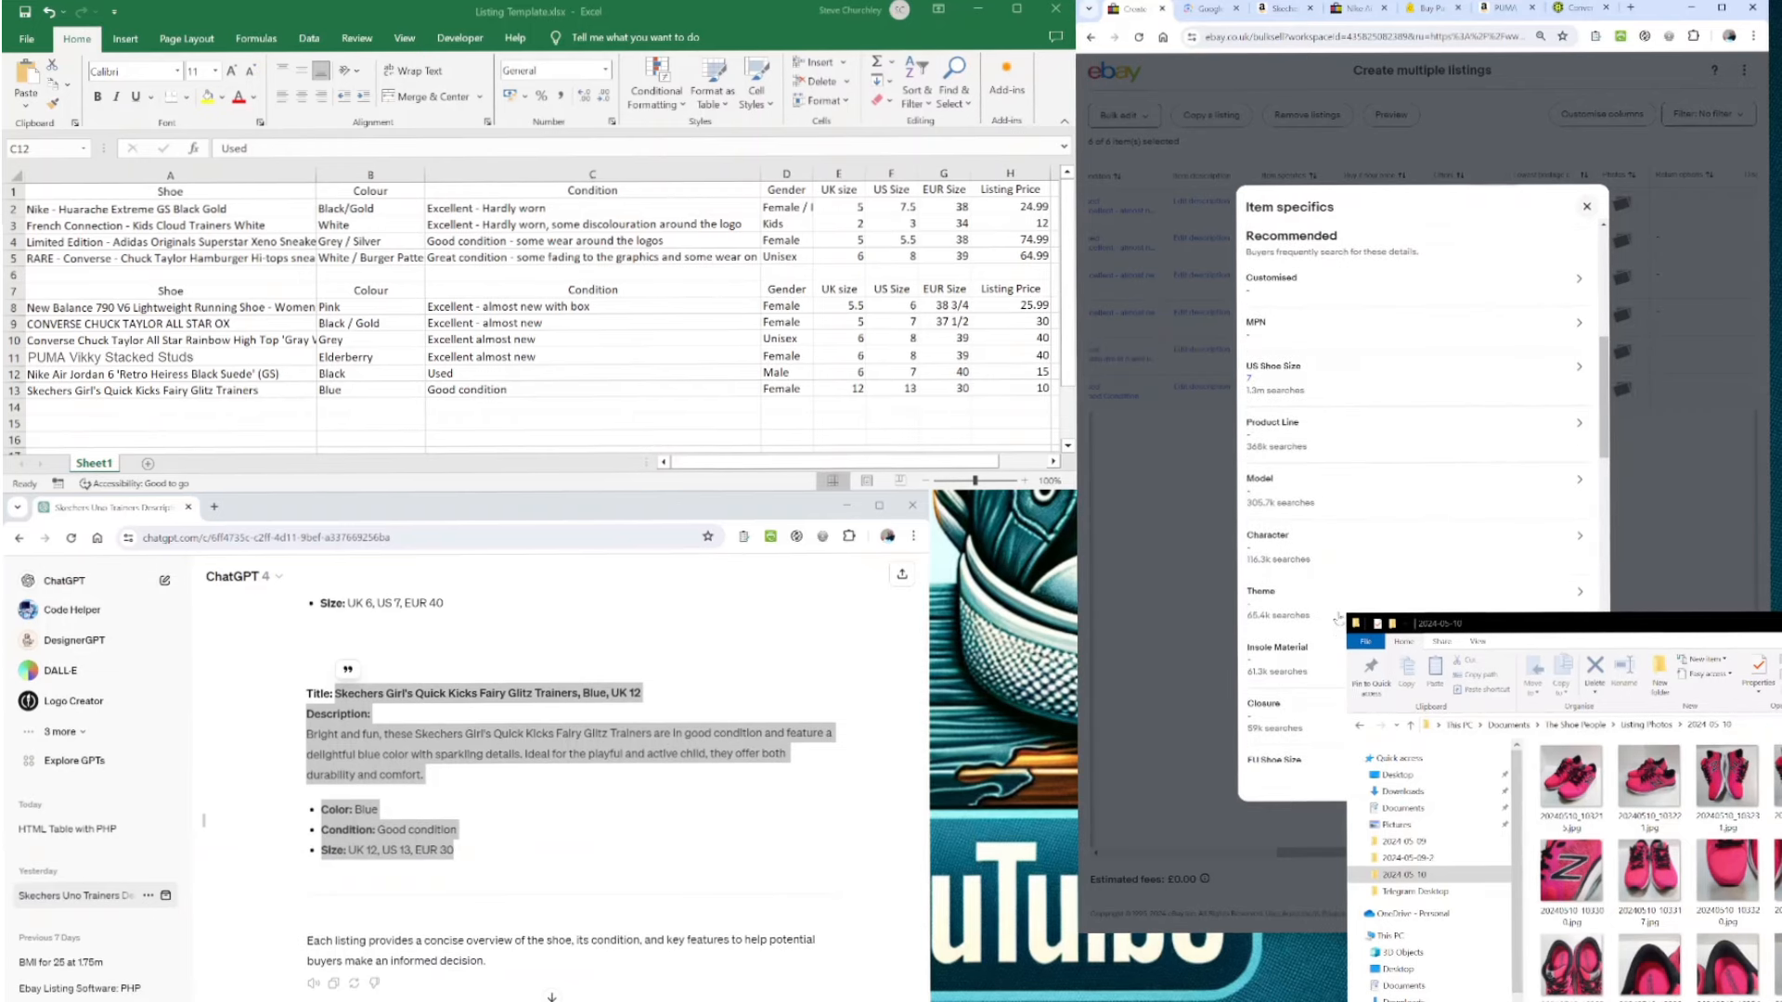
pyautogui.click(1314, 445)
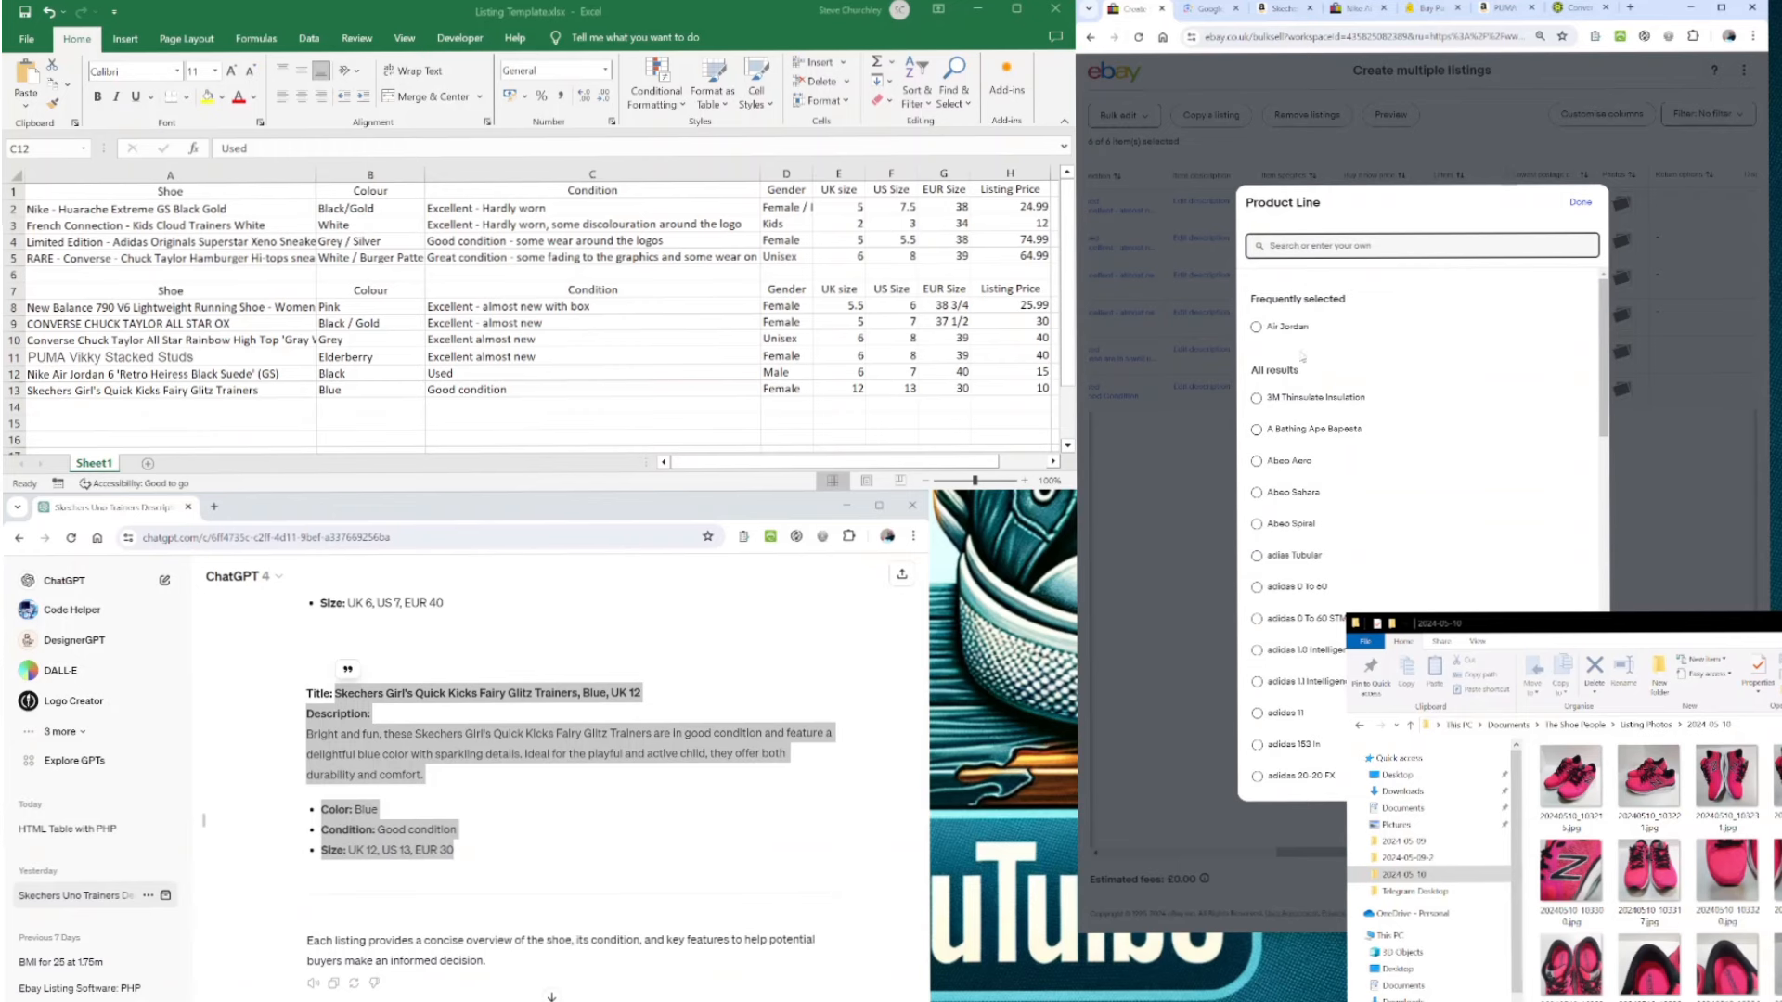
pyautogui.click(1256, 327)
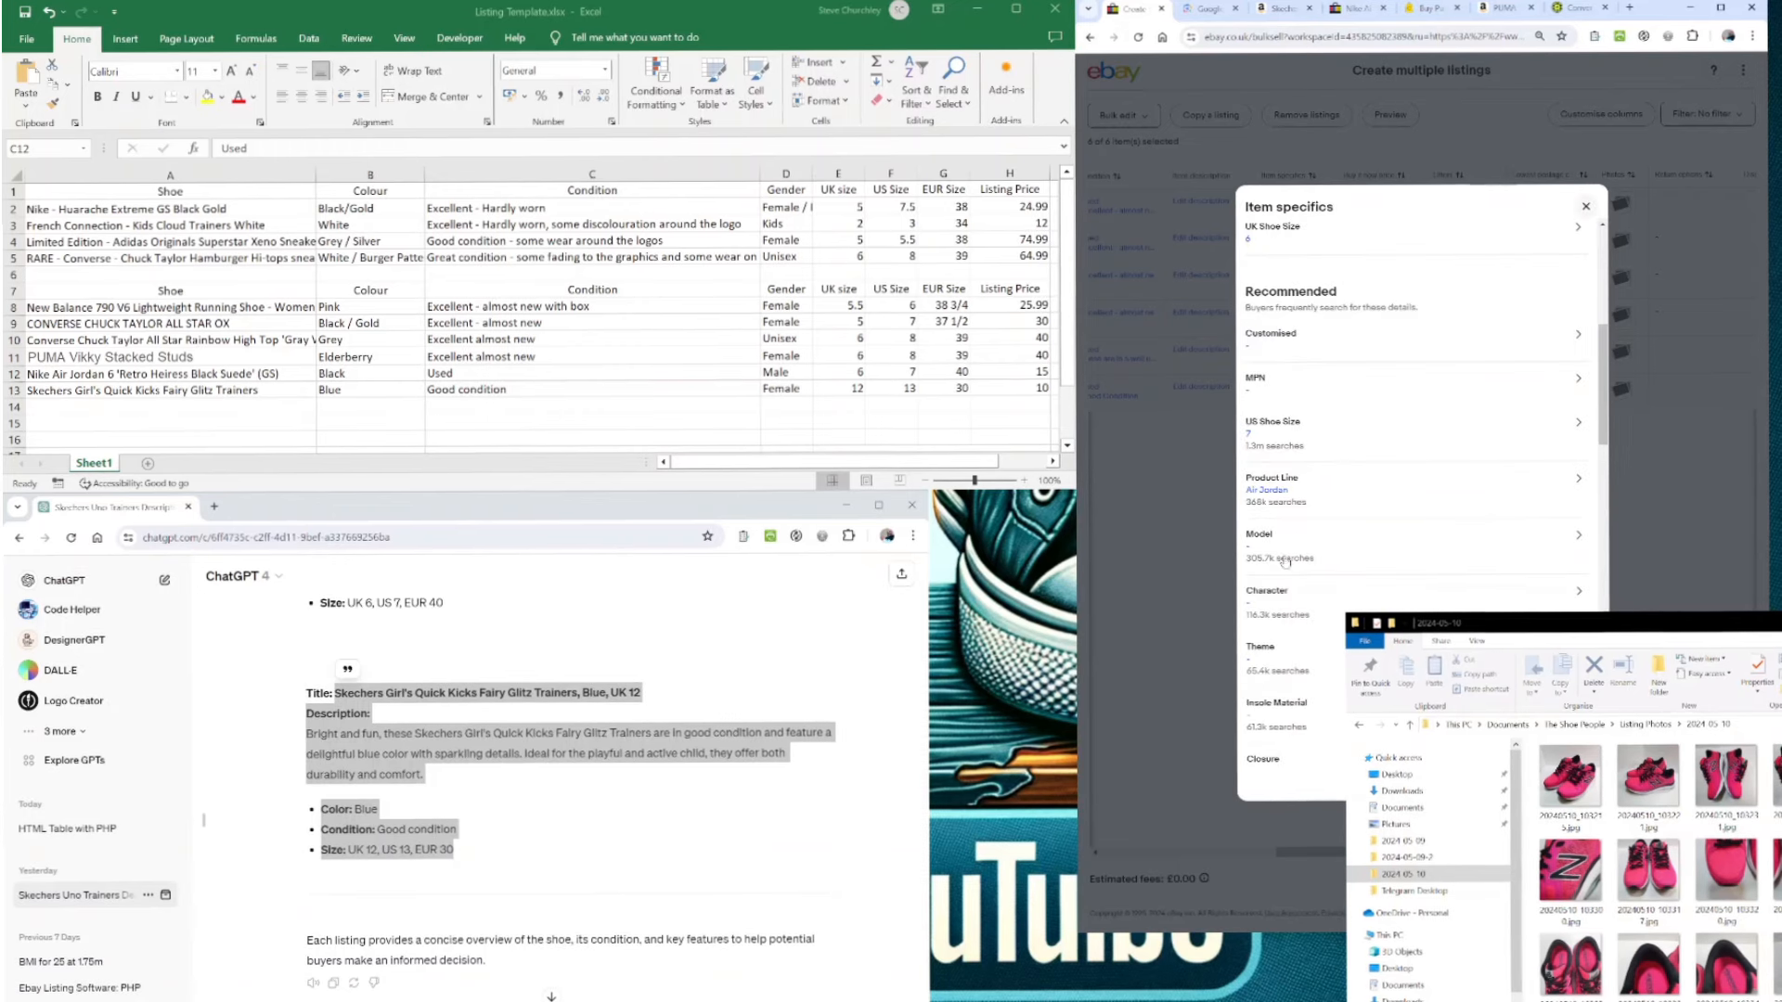
# - Set the Nike listing's model to Air Jordan 6 and leave the character unselected
pyautogui.click(1284, 557)
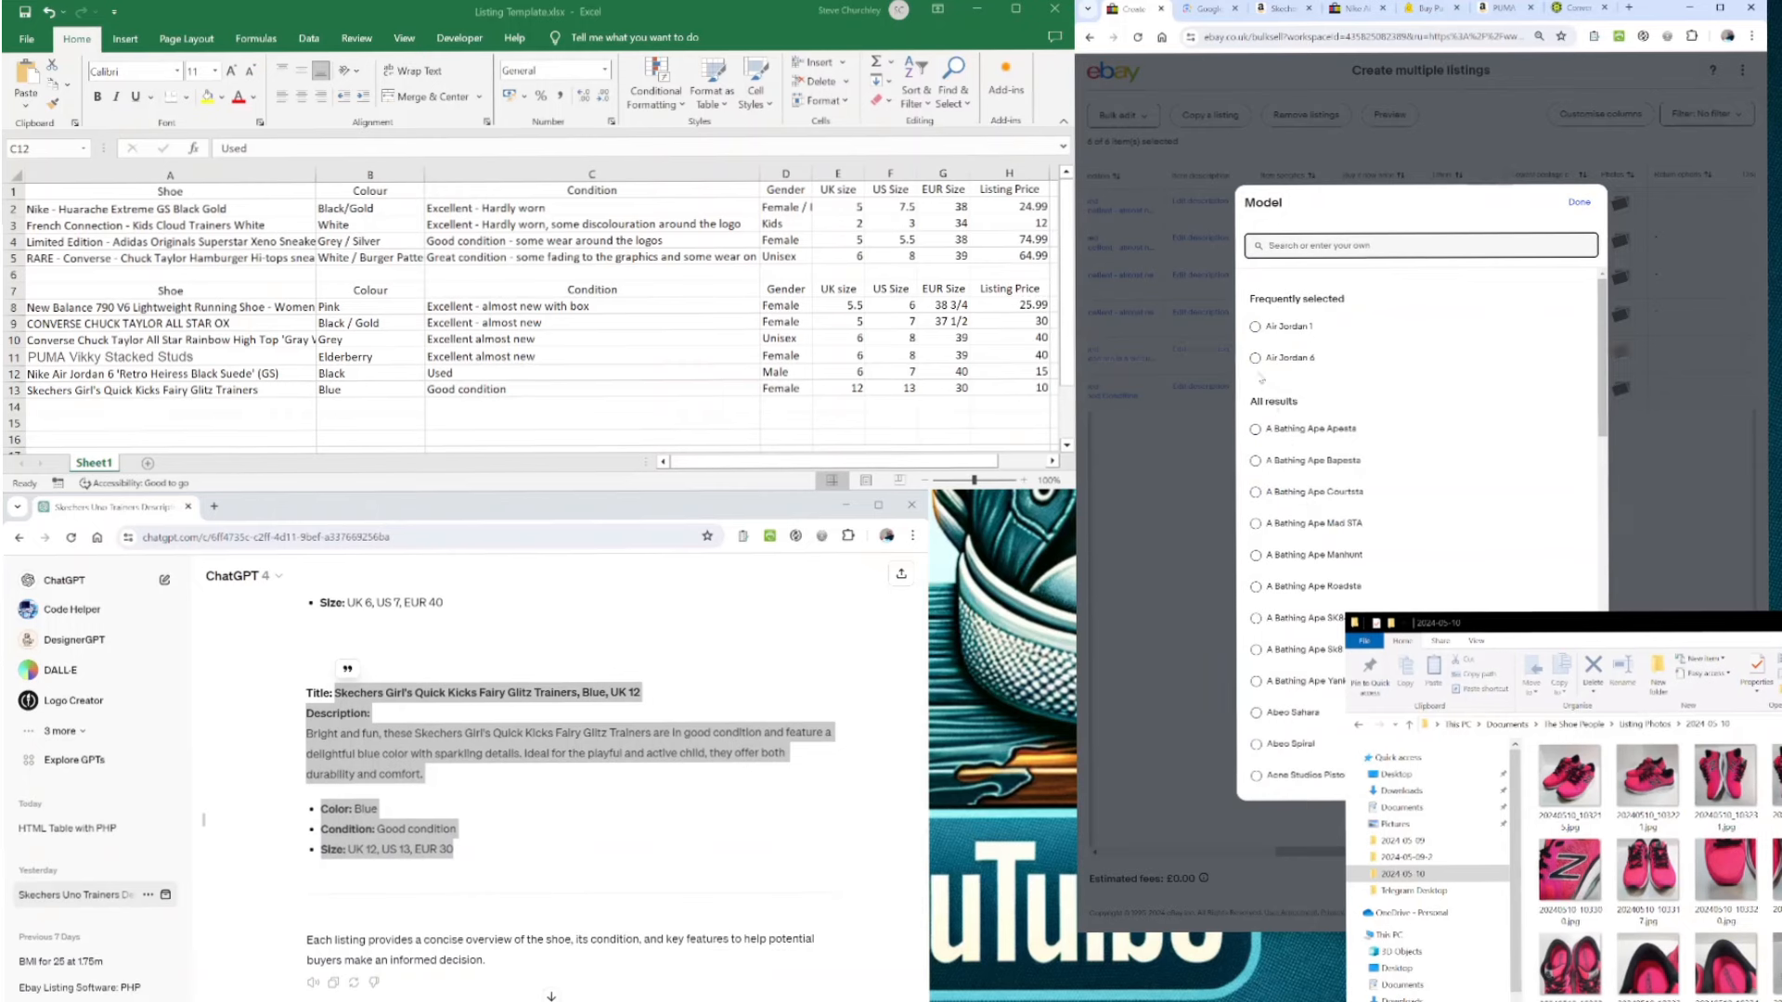
pyautogui.click(1255, 358)
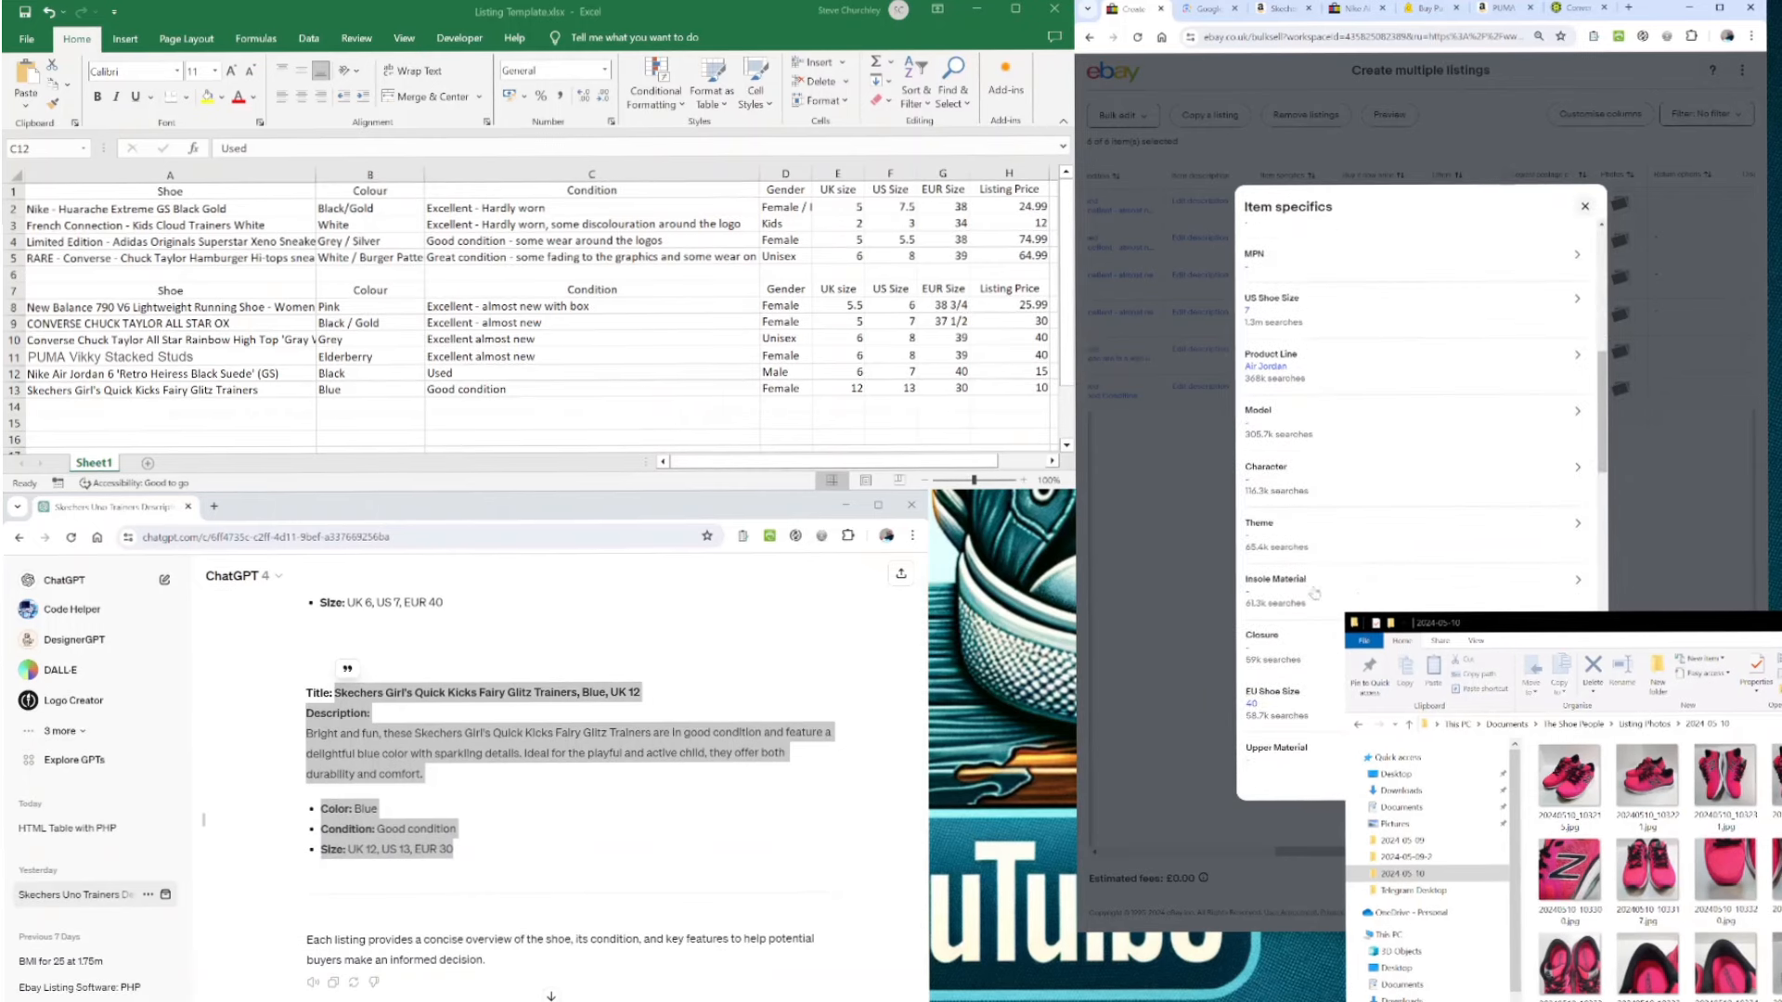
pyautogui.click(1298, 438)
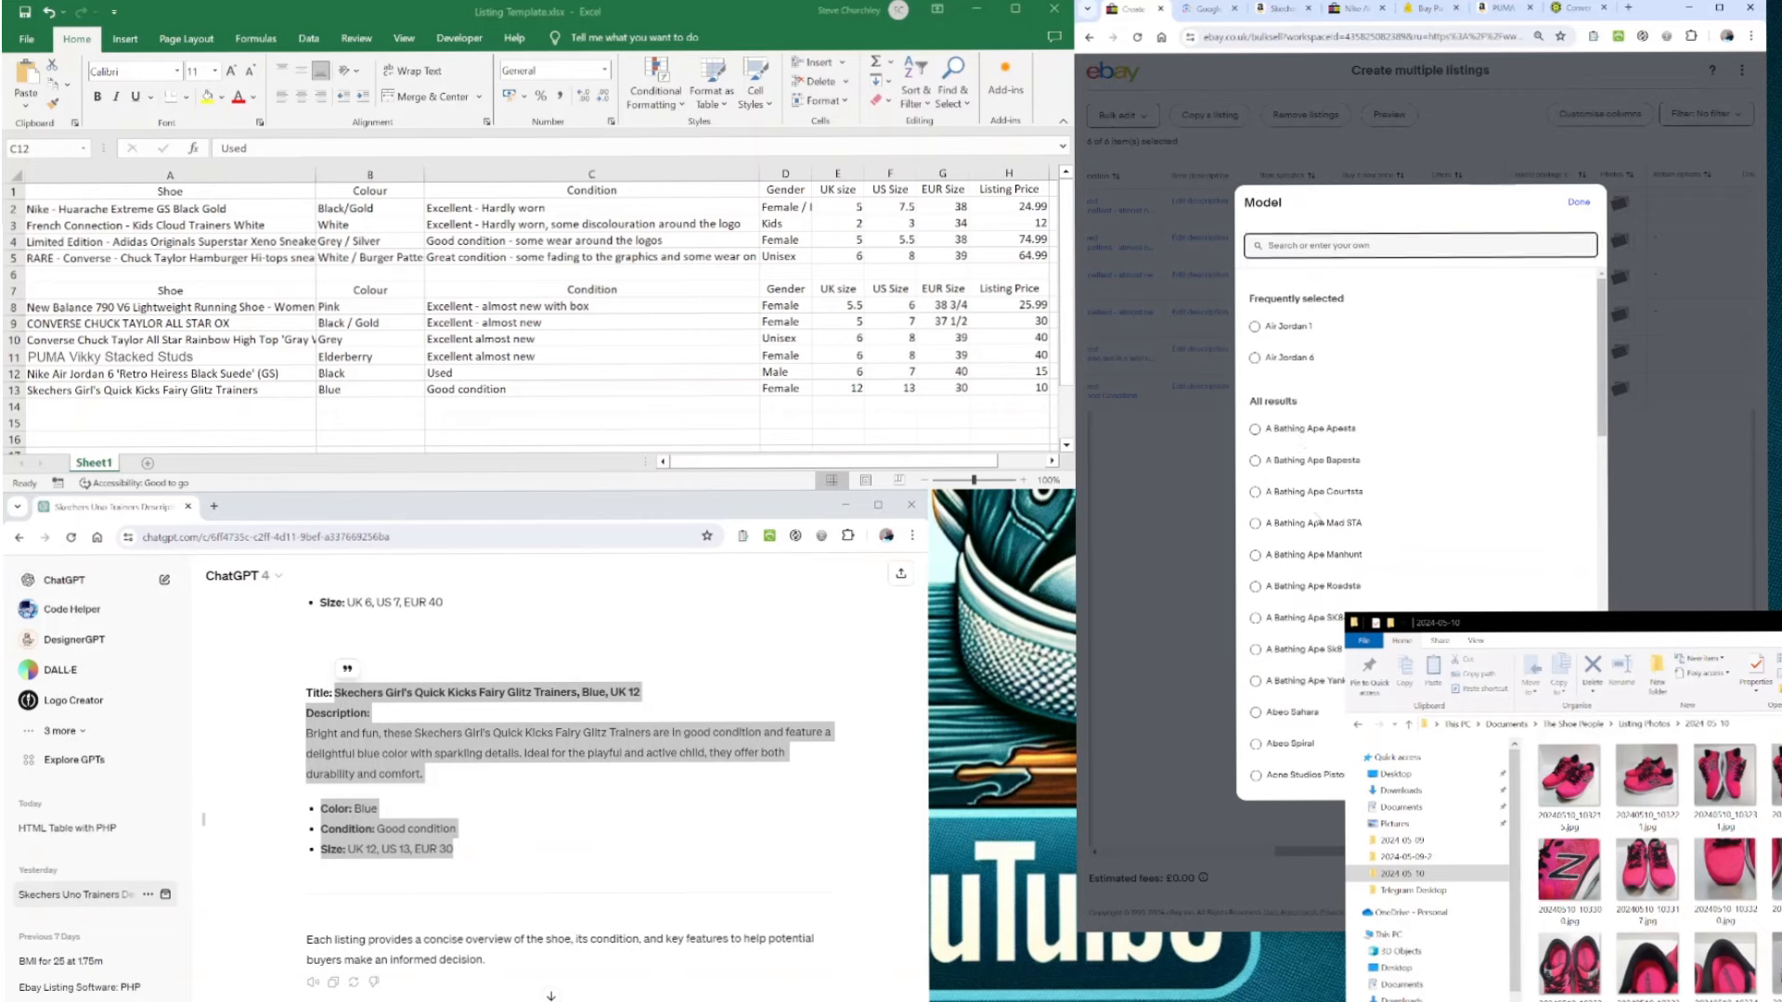
pyautogui.click(1254, 358)
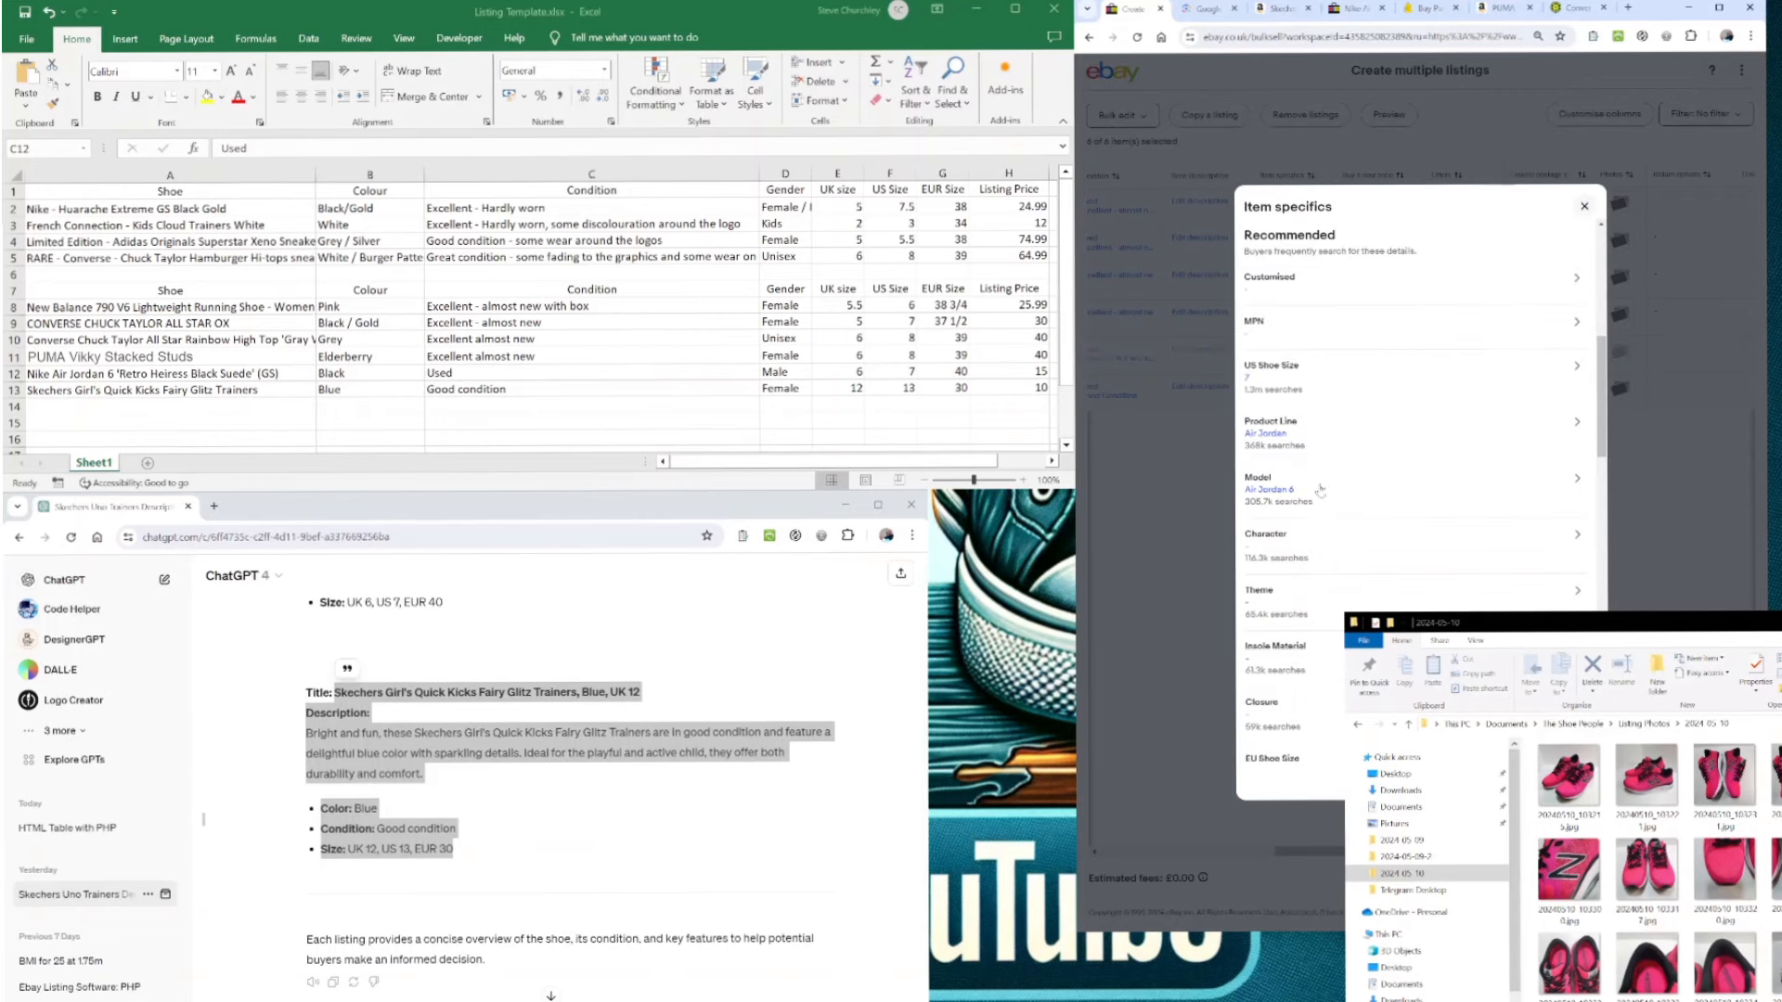
pyautogui.click(1290, 557)
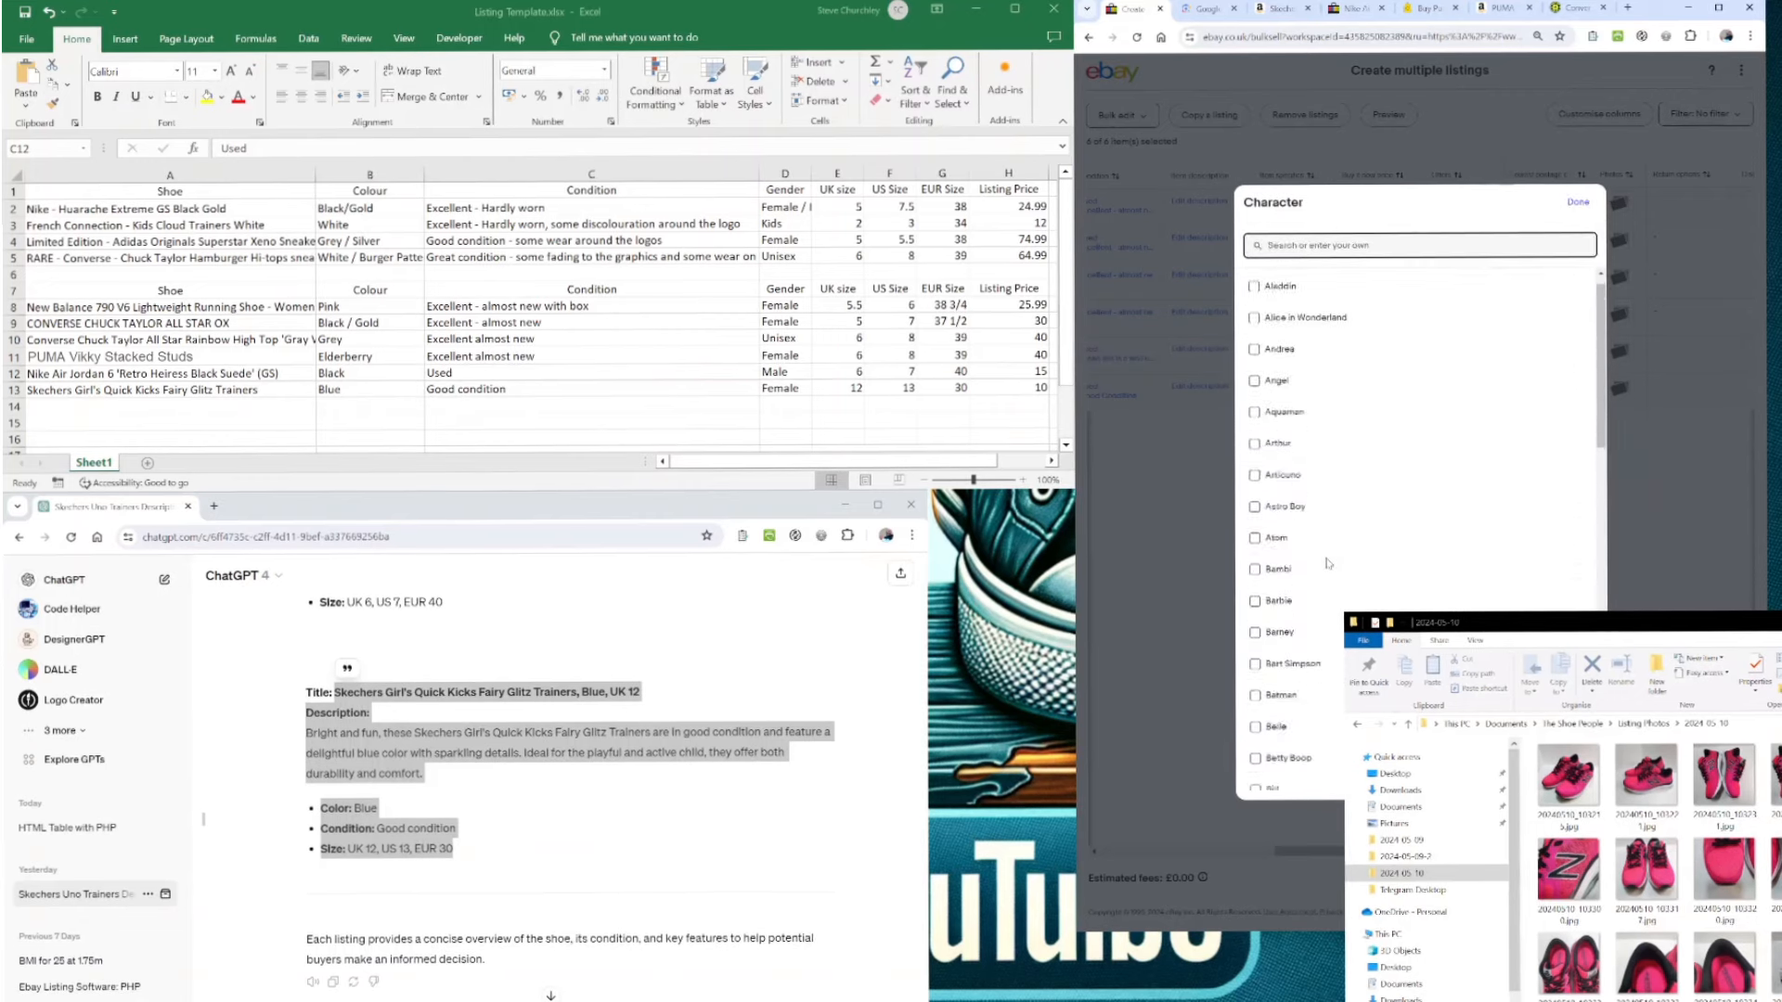
pyautogui.click(1577, 202)
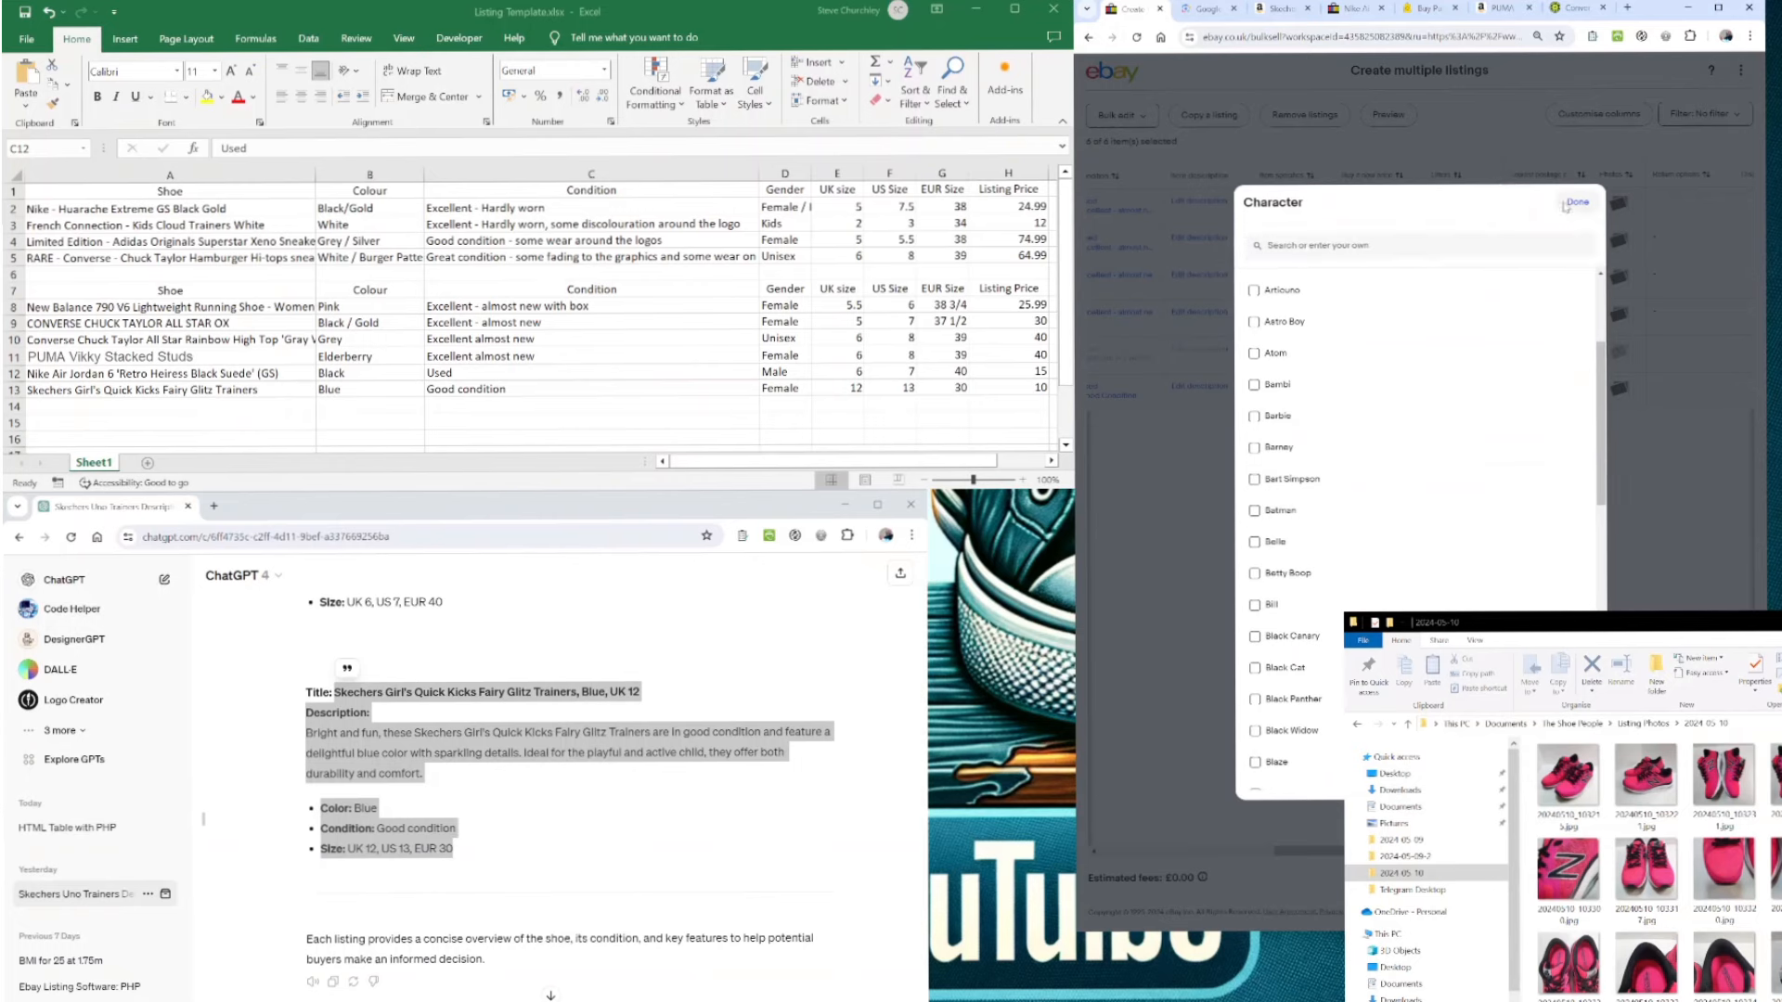
# - Set the Nike Air Jordan 6 listing's release year to 2017 and move on to the Skechers Fairy Glitz Trainers listing
pyautogui.scroll(-5, 1301, 594)
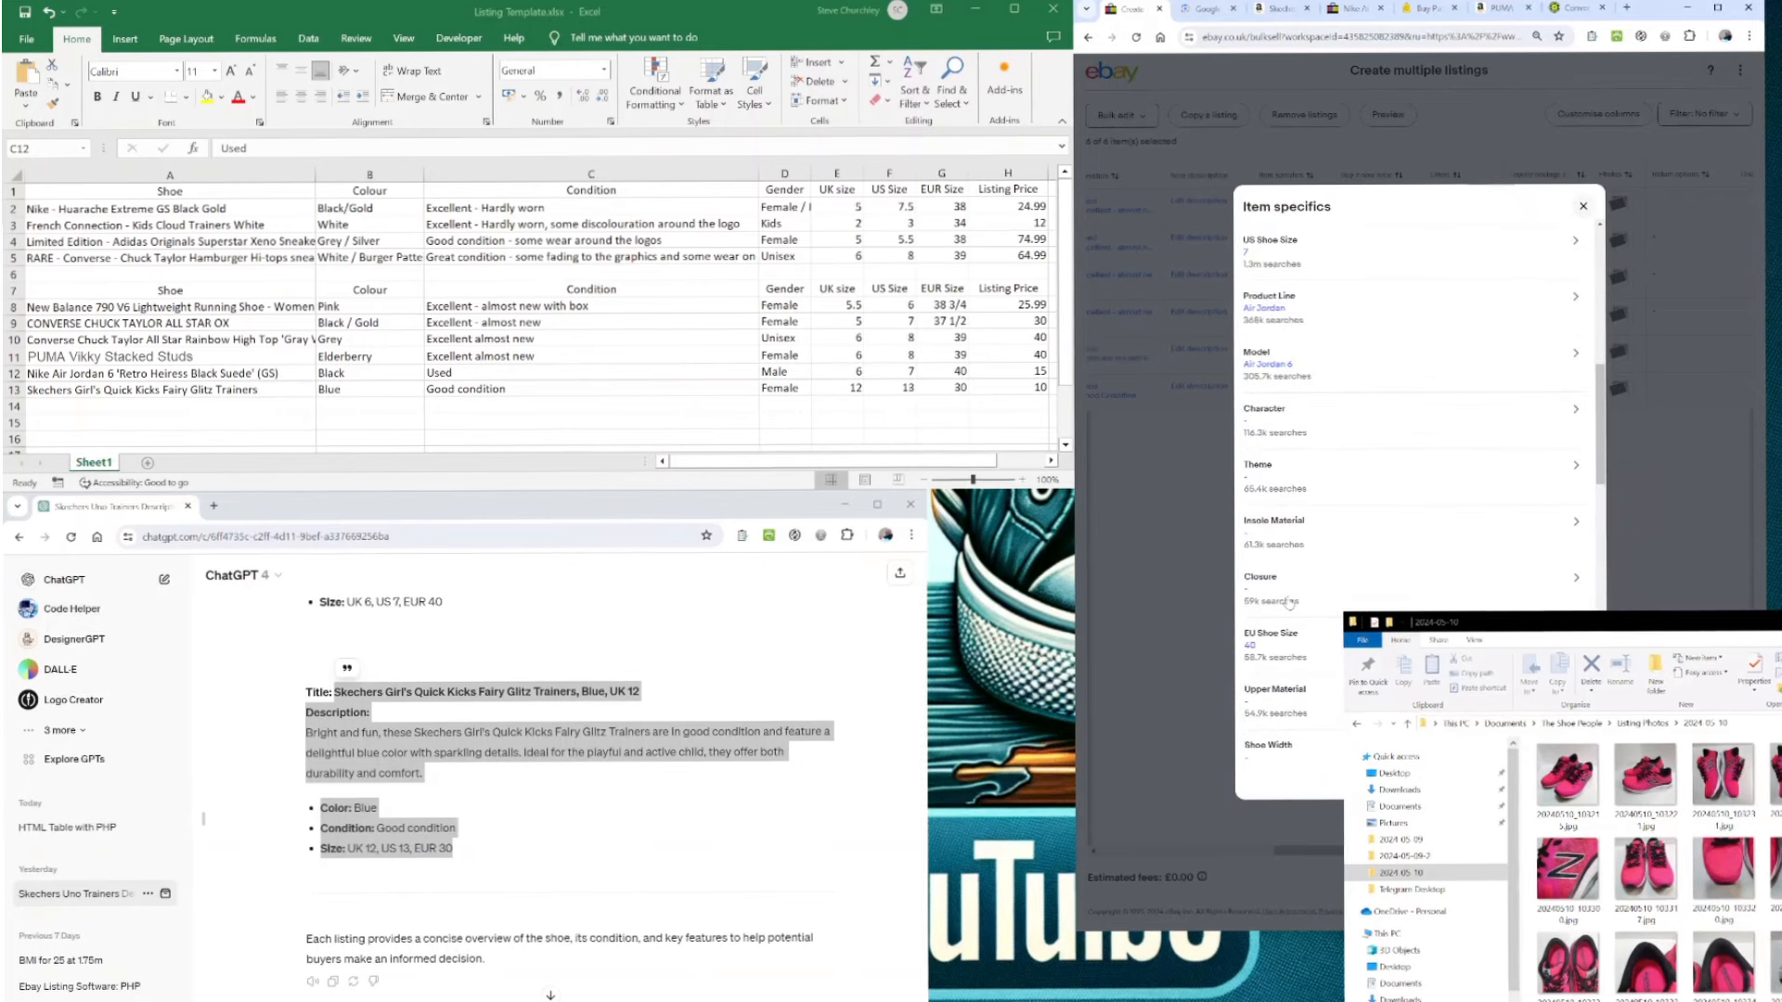
pyautogui.scroll(-3, 1298, 629)
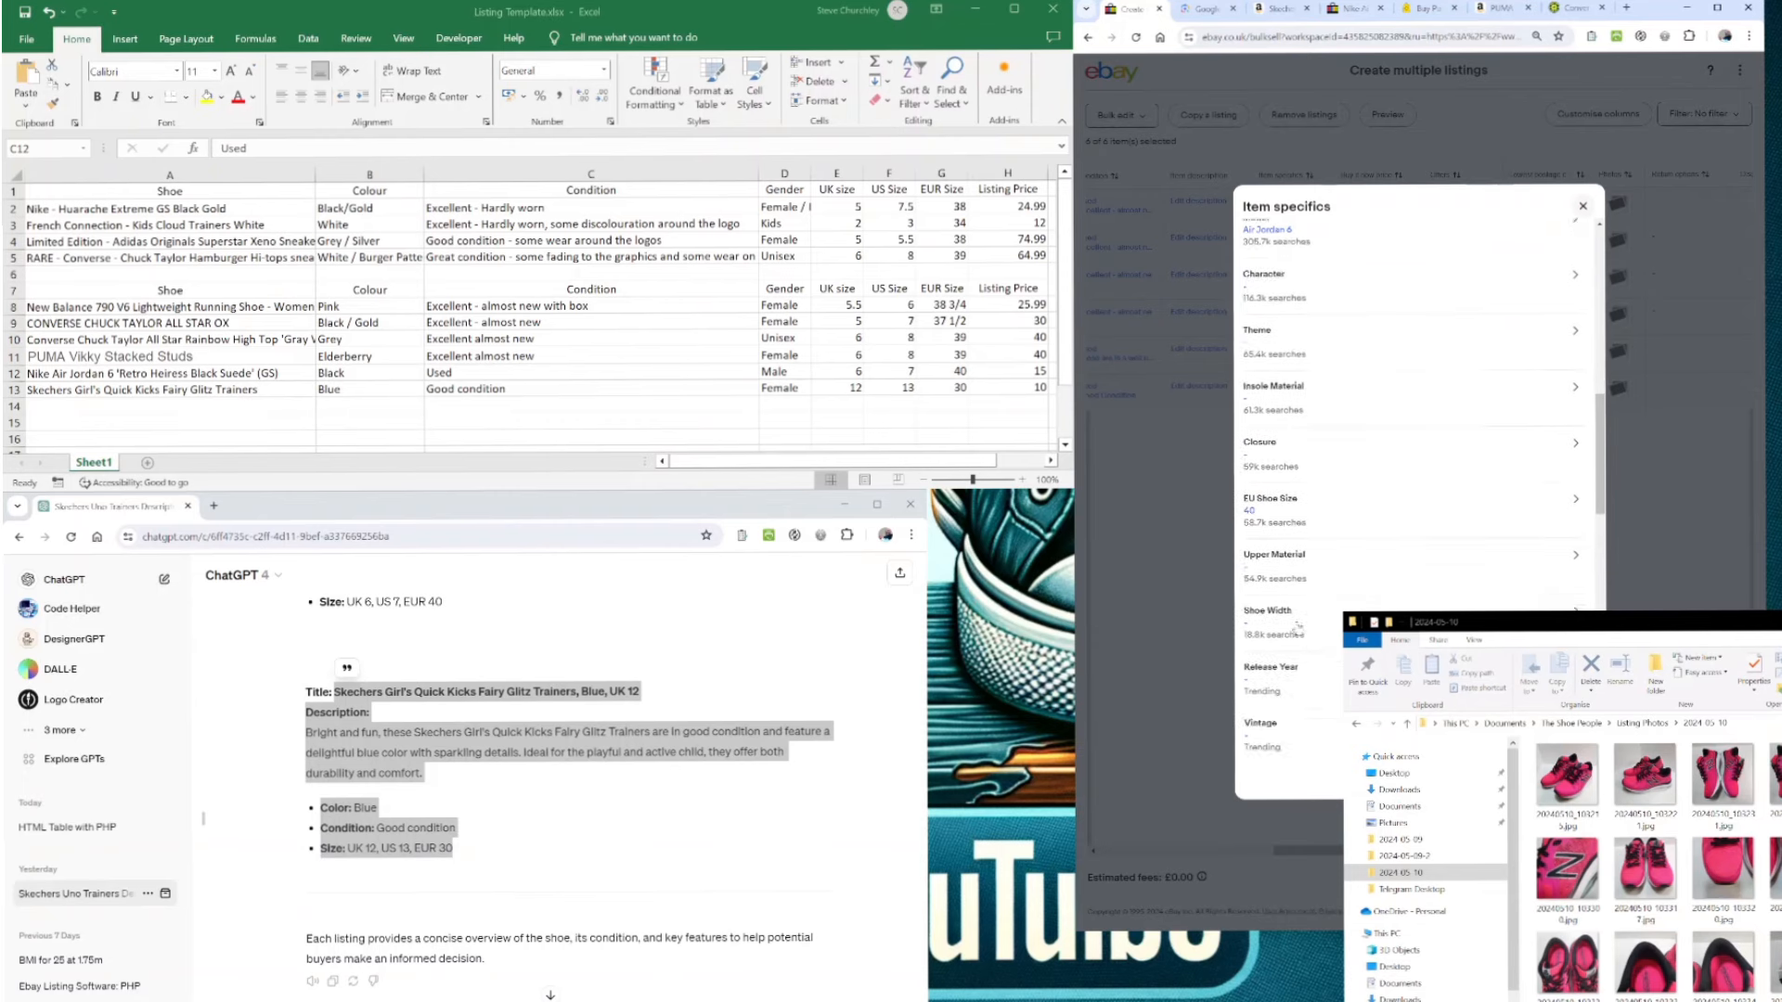
pyautogui.click(1287, 620)
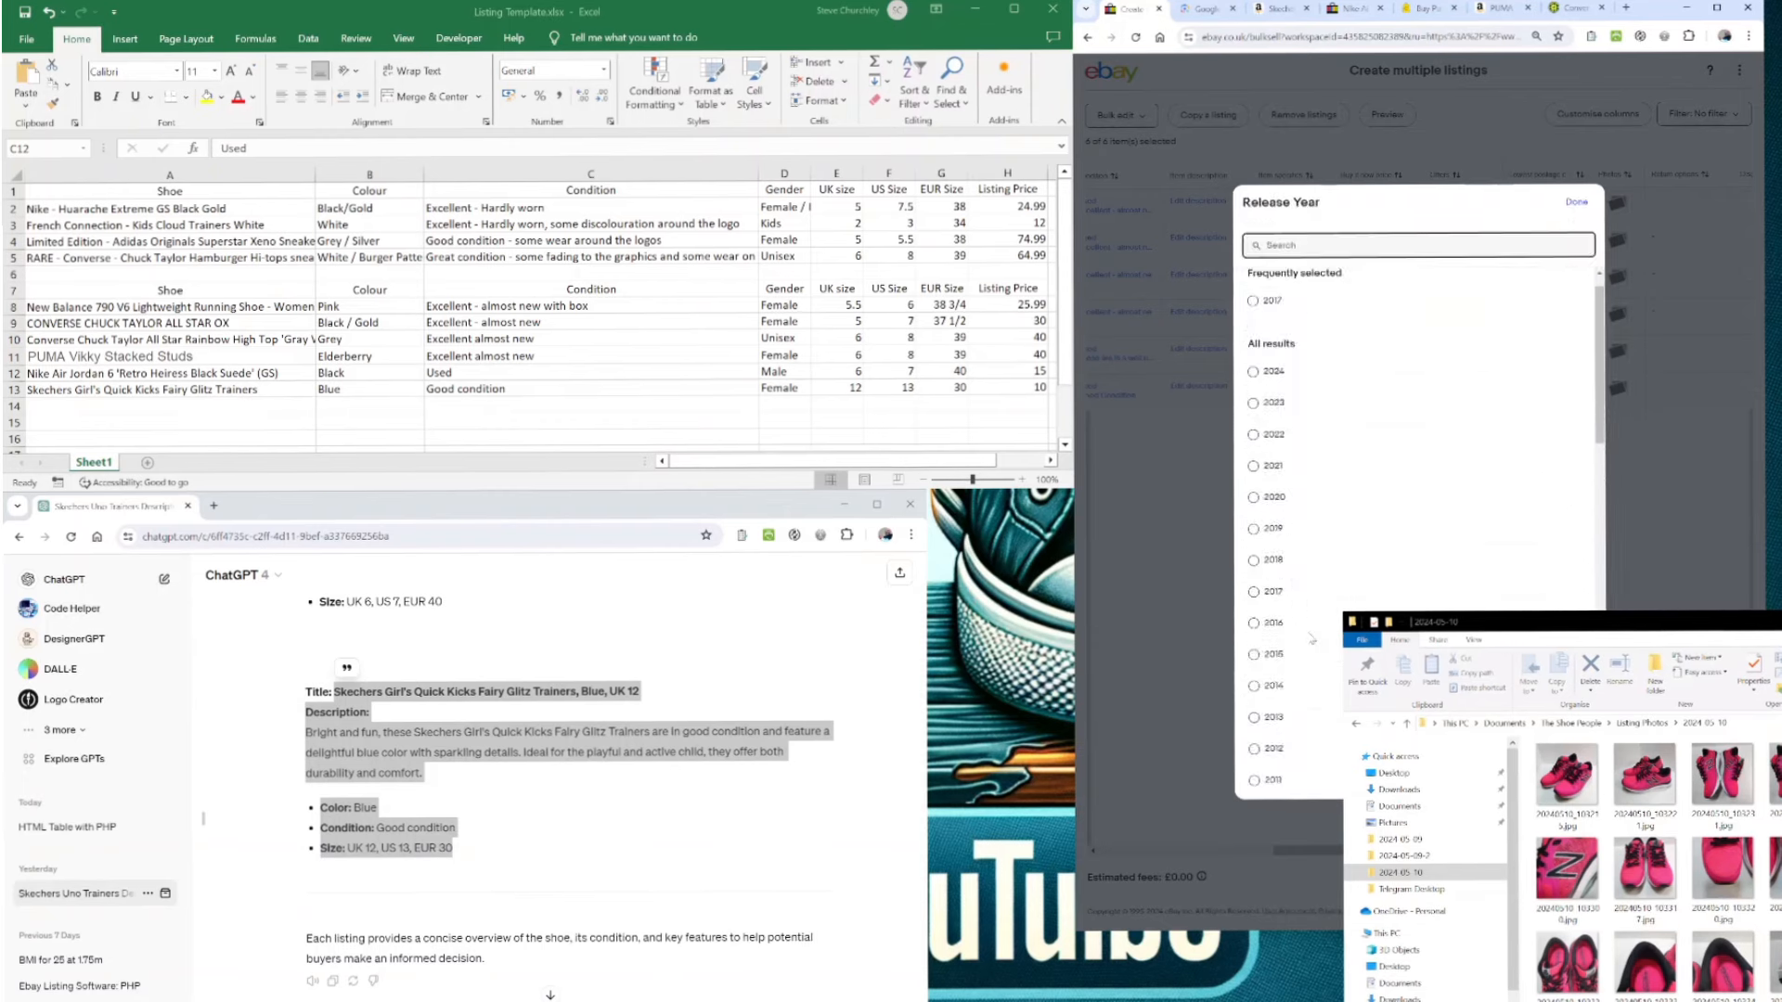
pyautogui.scroll(1, 1297, 458)
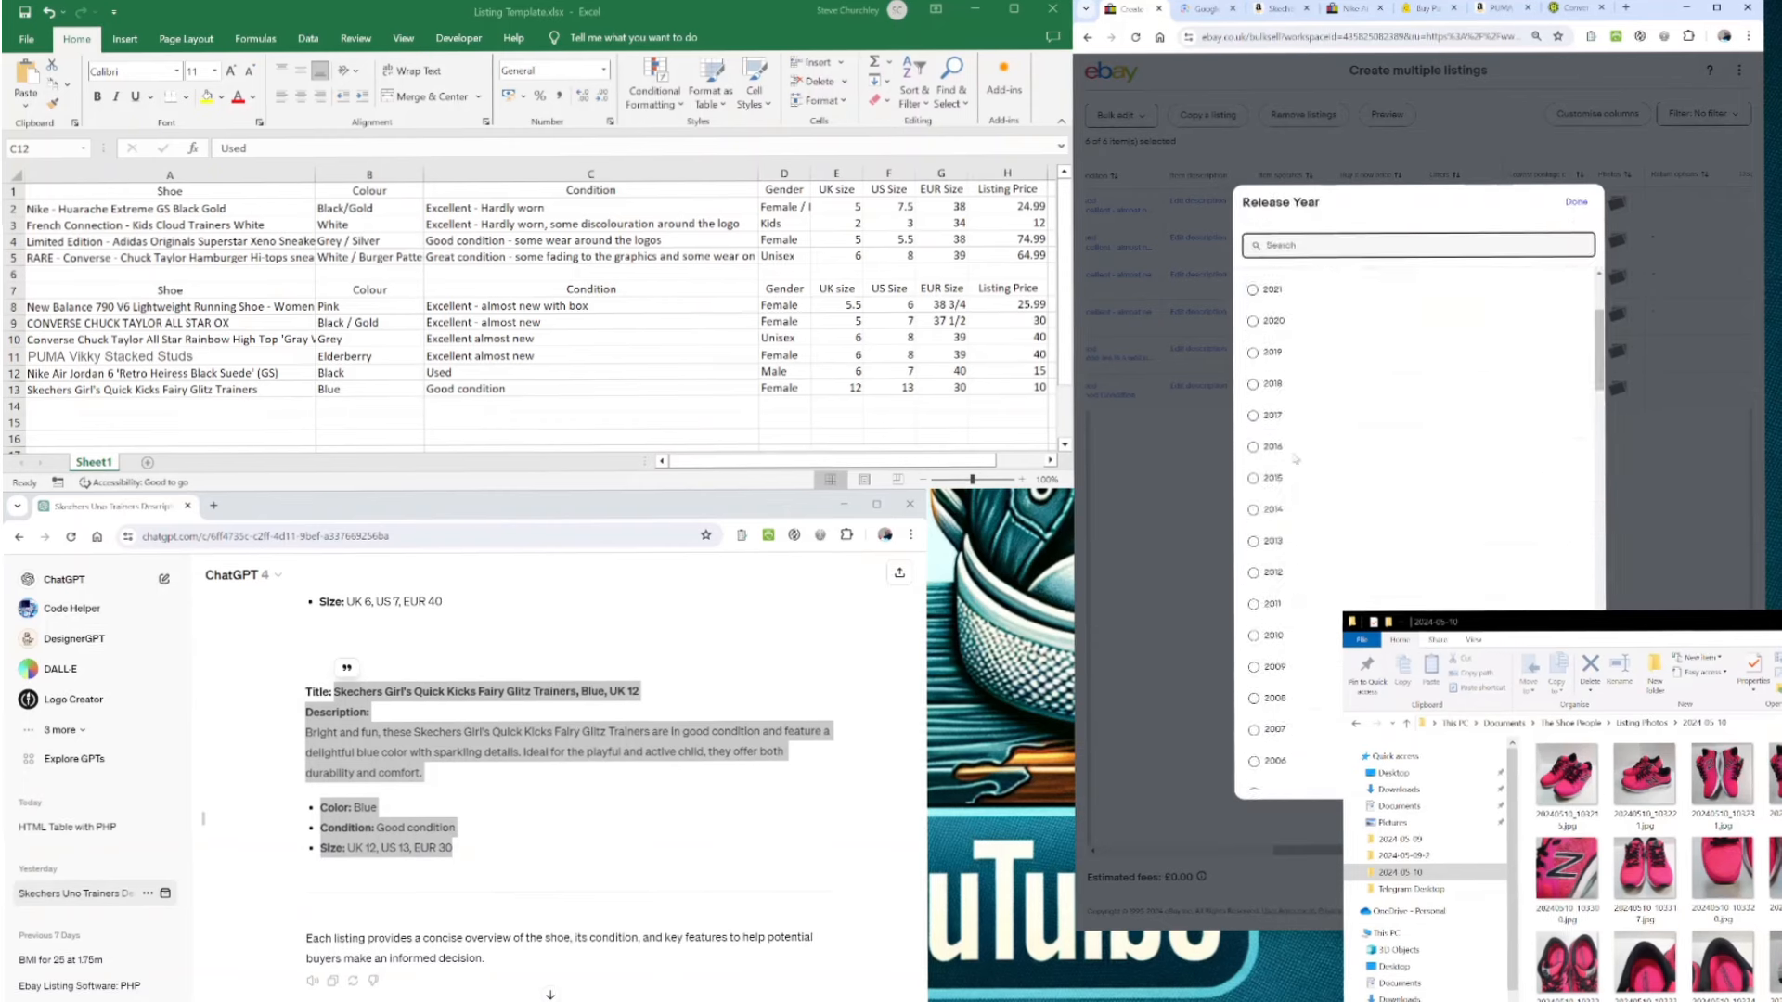
pyautogui.click(1264, 418)
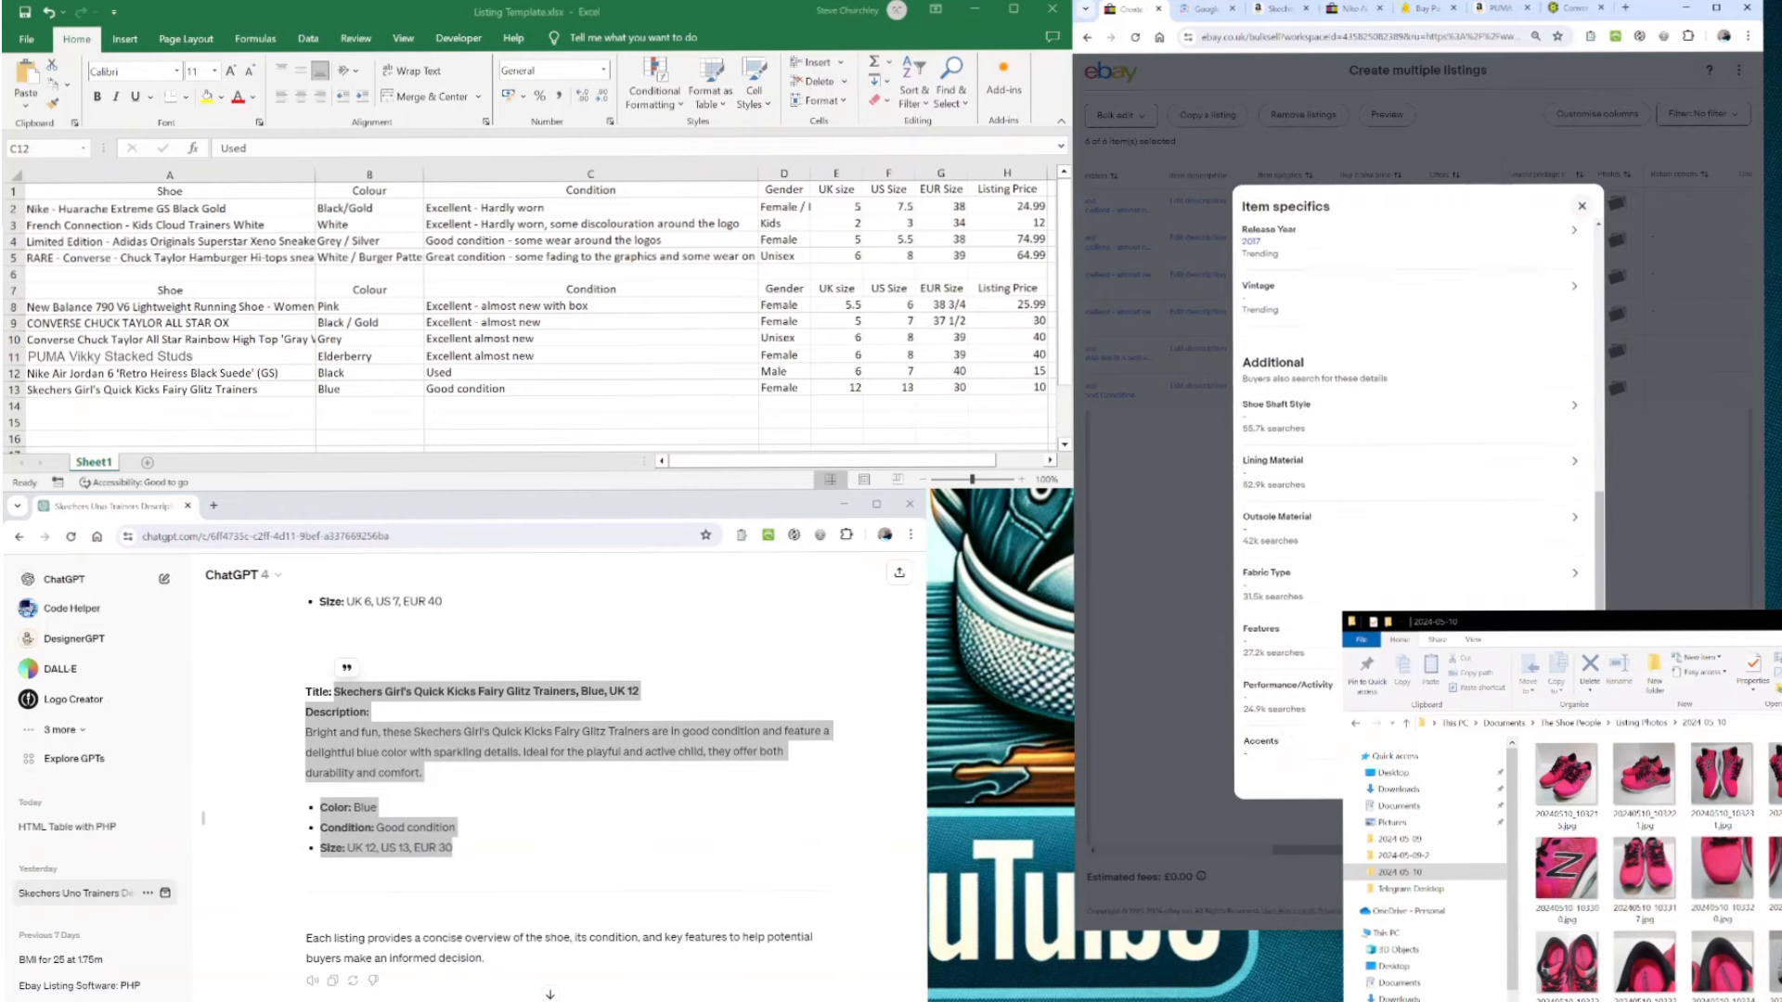
pyautogui.scroll(-9, 1267, 422)
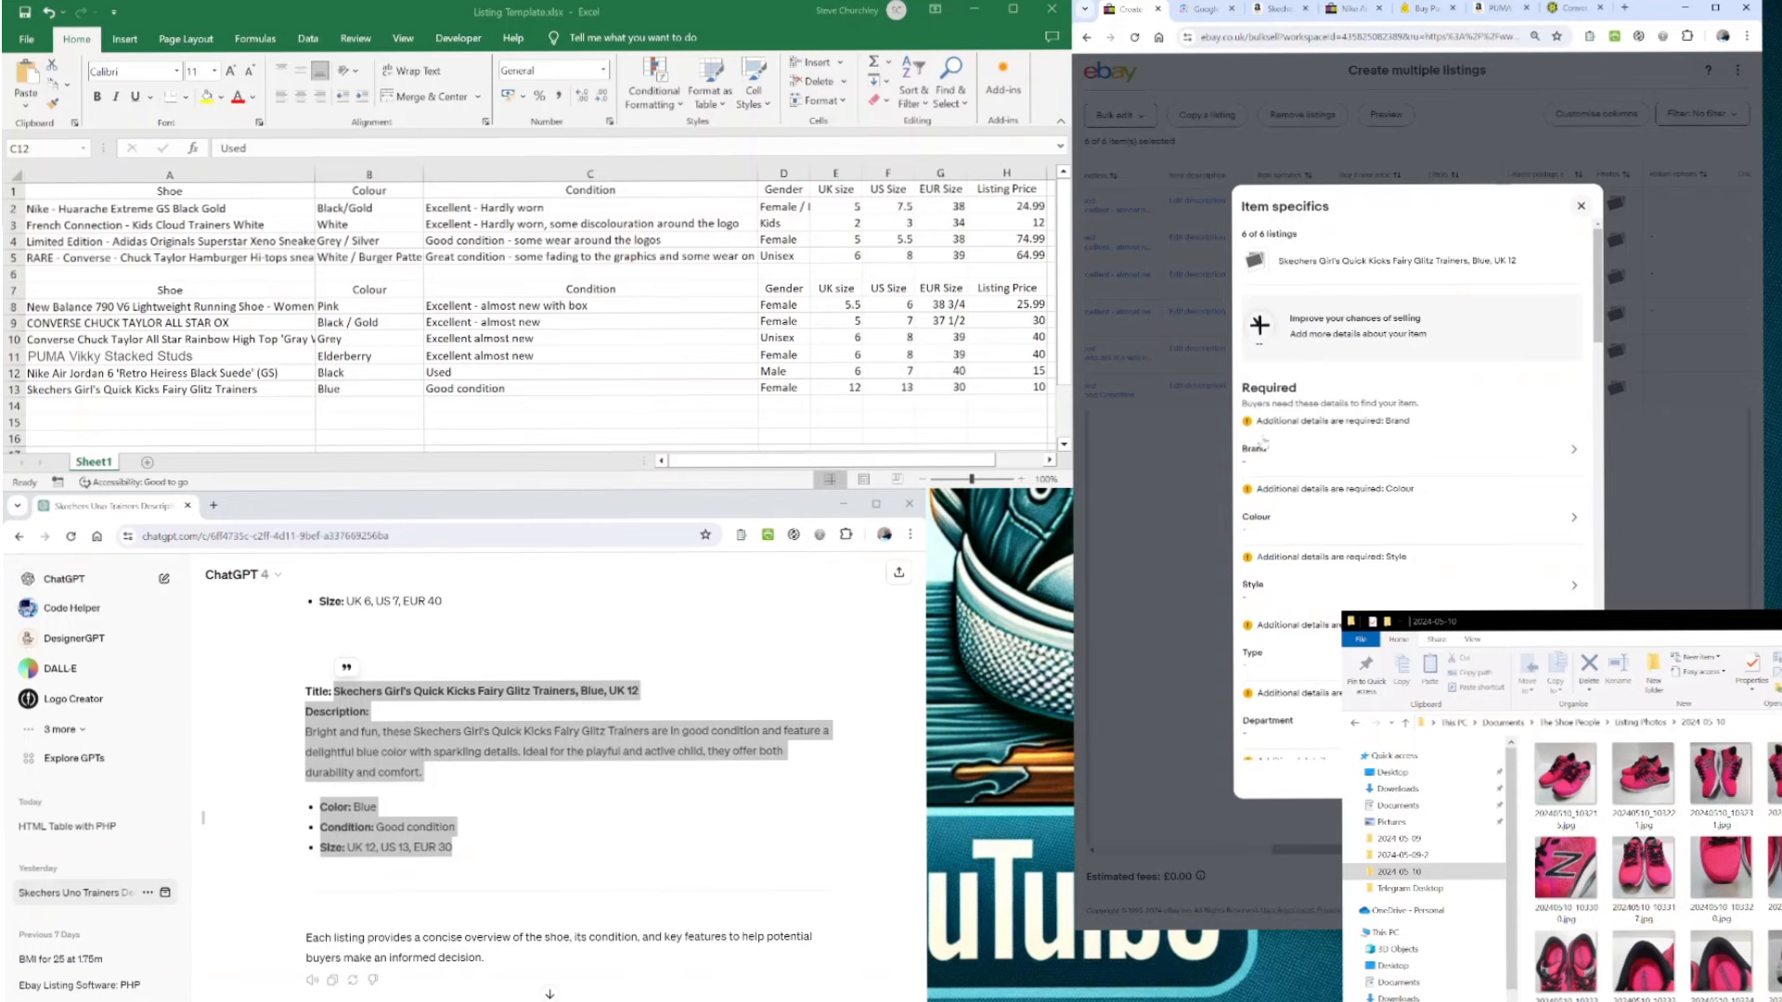
# - Set the brand of the Skechers Fairy Glitz Trainers listing to SKECHERS
pyautogui.click(1257, 455)
pyautogui.write('sket')
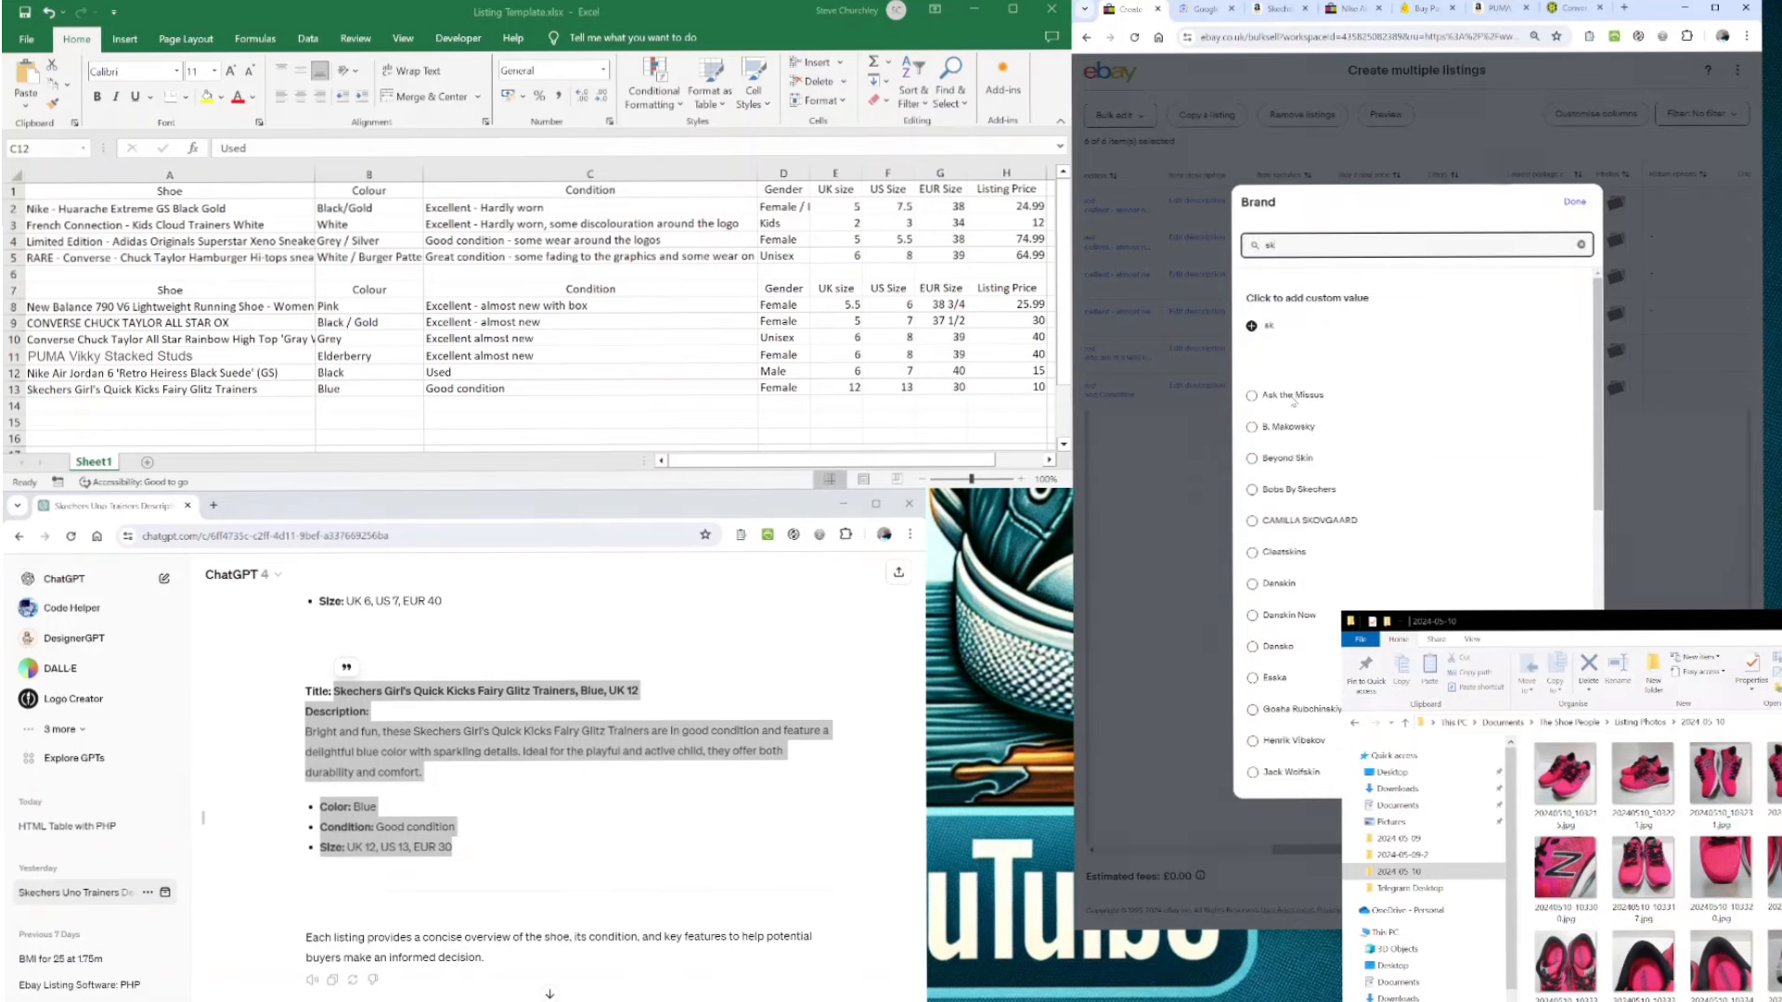
pyautogui.press('BackSpace')
pyautogui.press('BackSpace')
pyautogui.press('BackSpace')
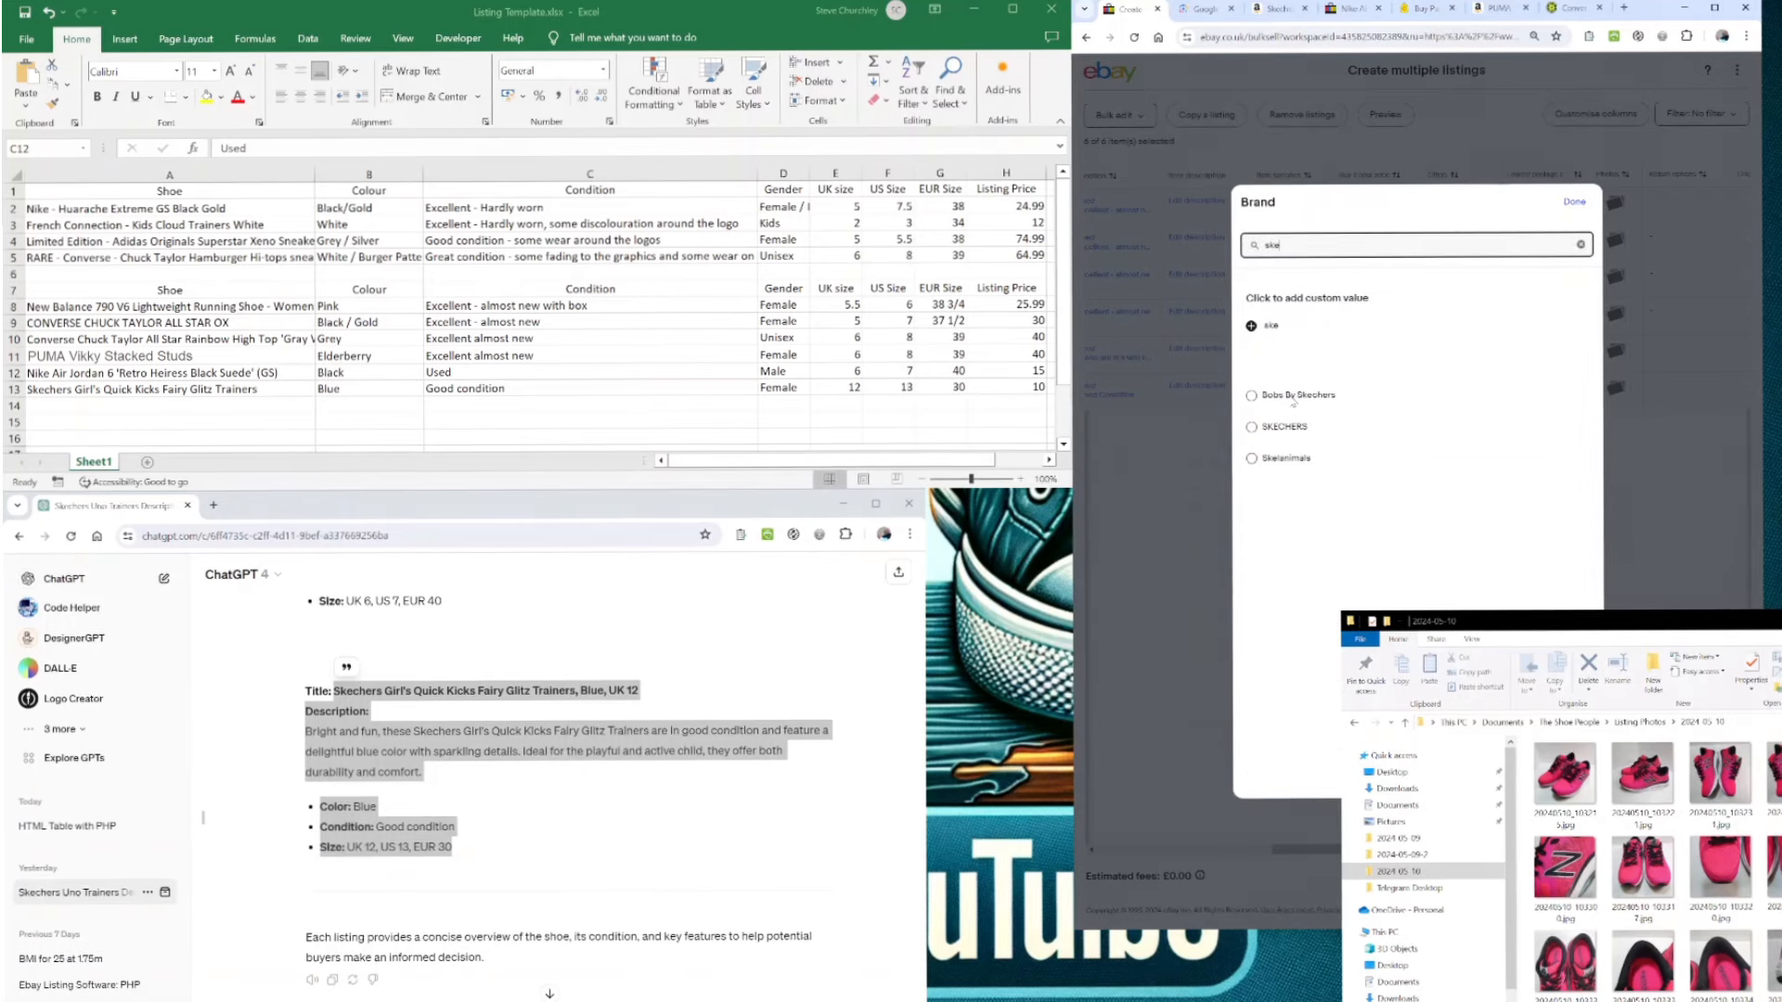
pyautogui.write('c')
pyautogui.press('BackSpace')
pyautogui.write('ke')
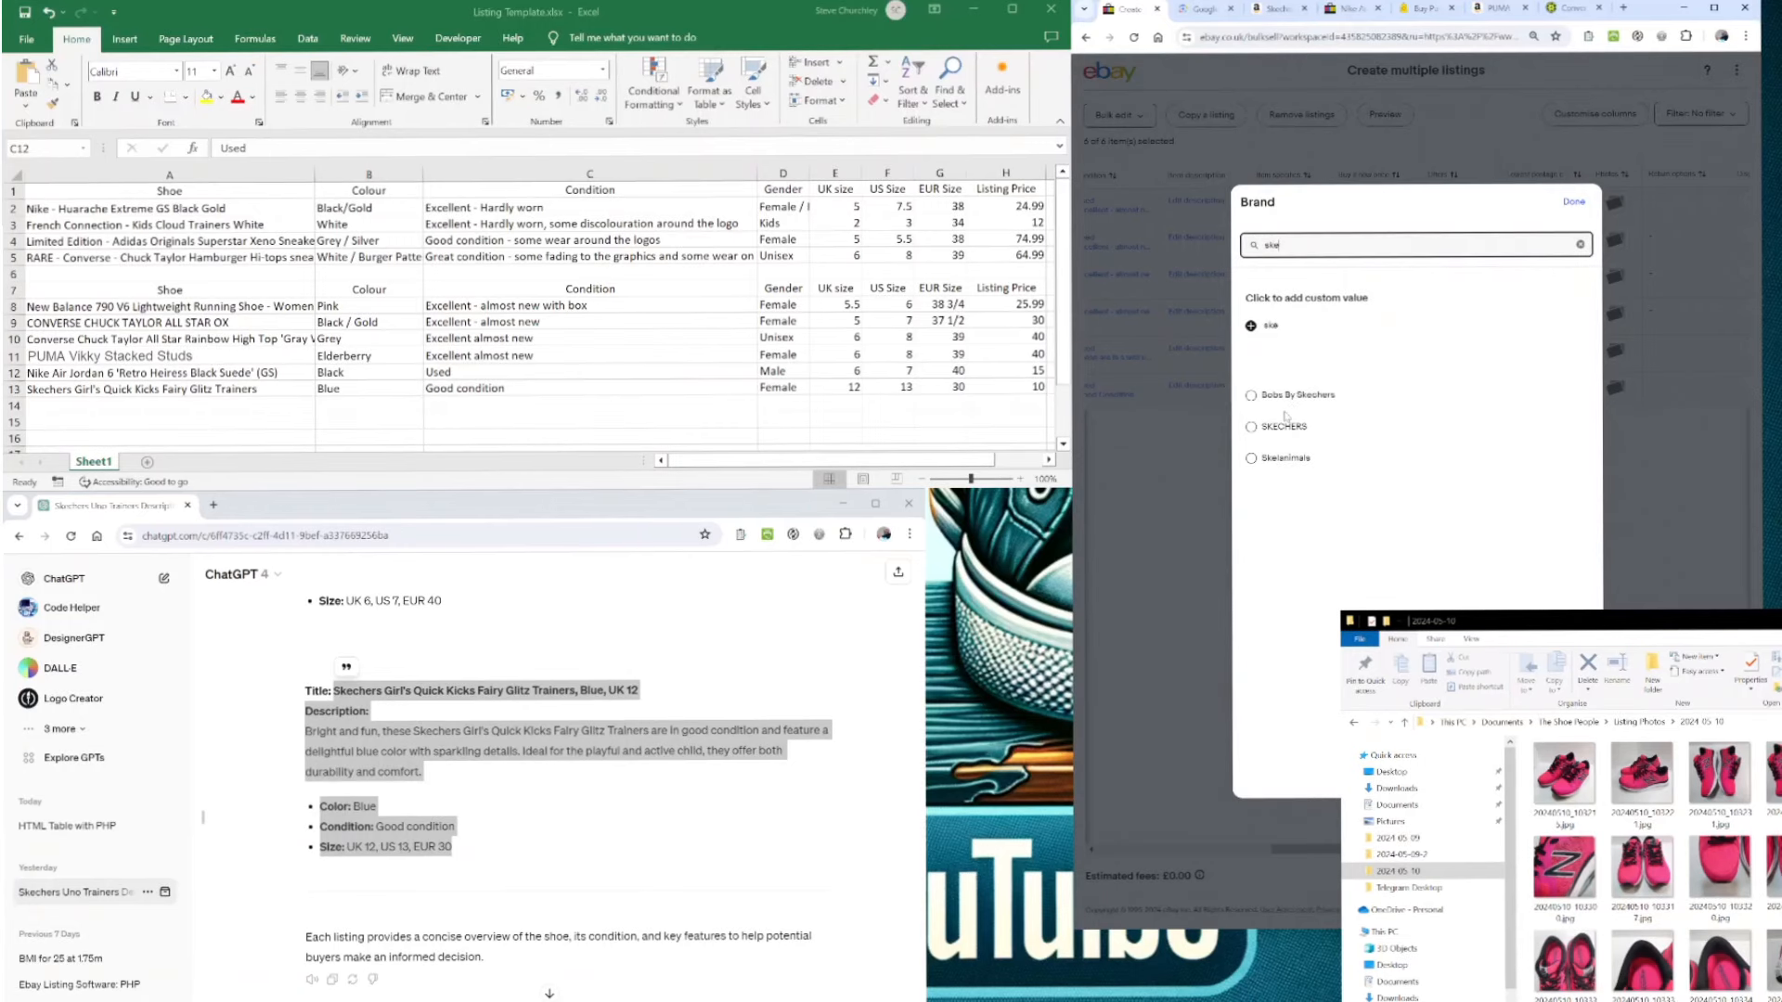
pyautogui.click(1285, 426)
pyautogui.click(1262, 425)
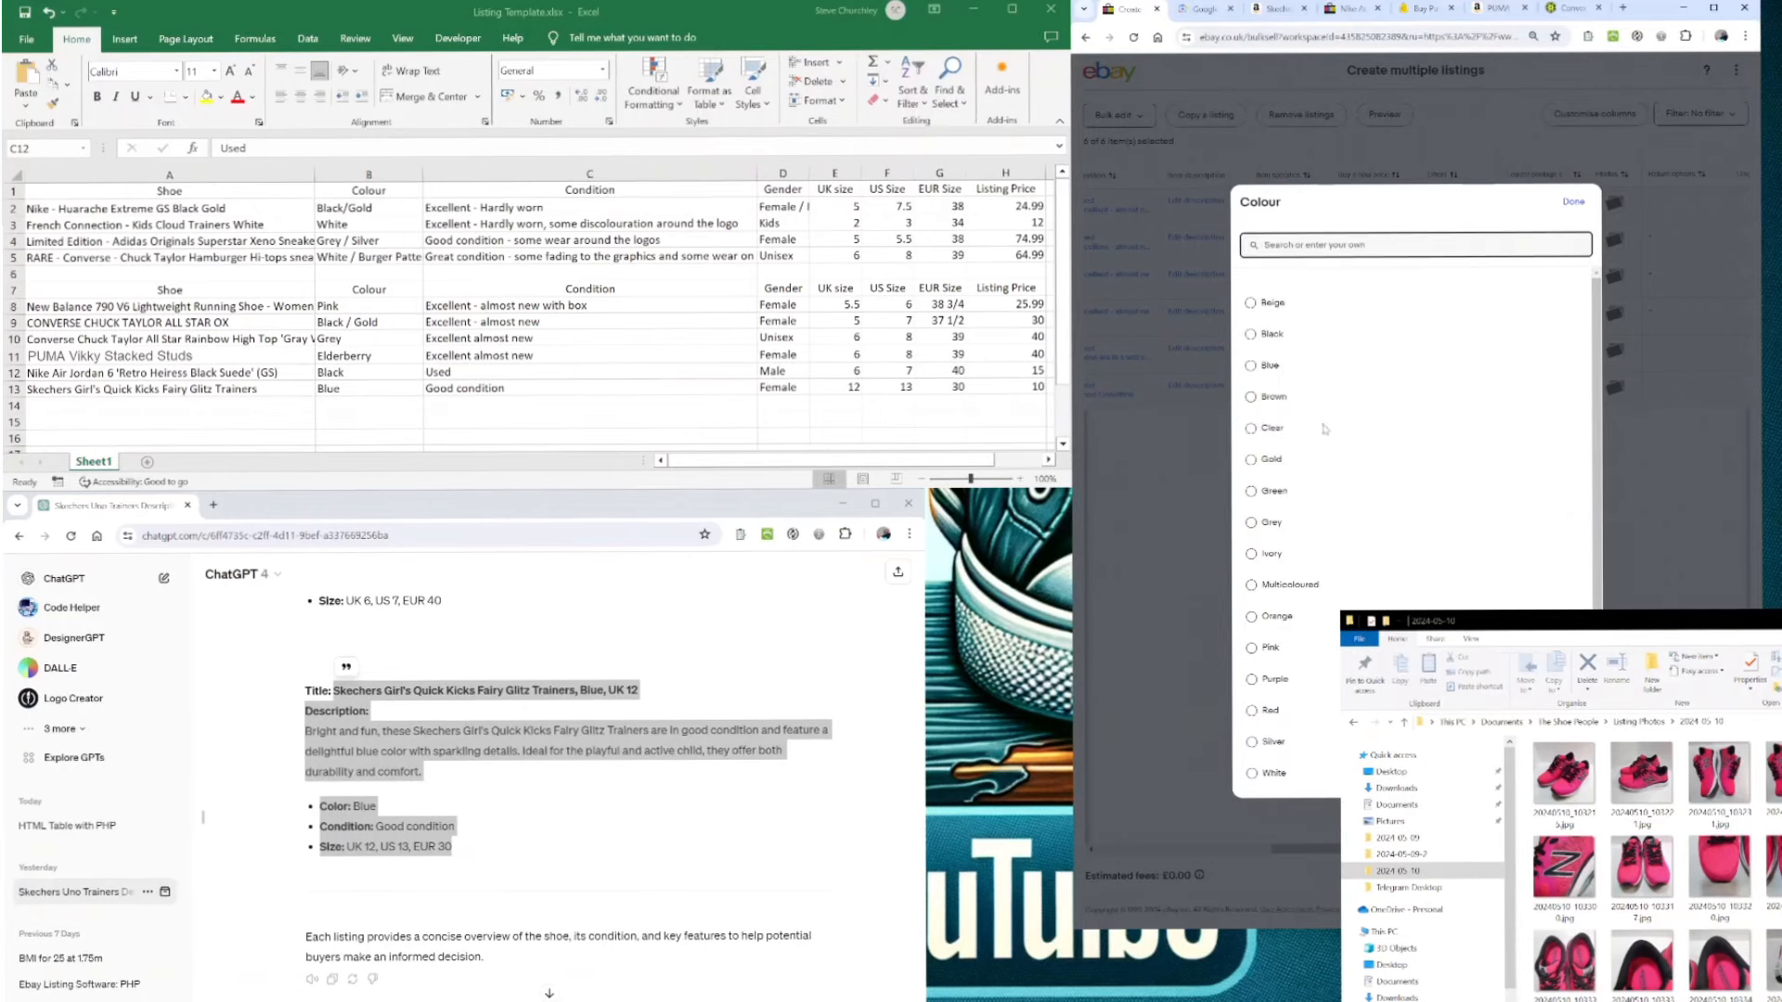
# - Set the Skechers listing's colour to Blue
pyautogui.scroll(-1, 1311, 570)
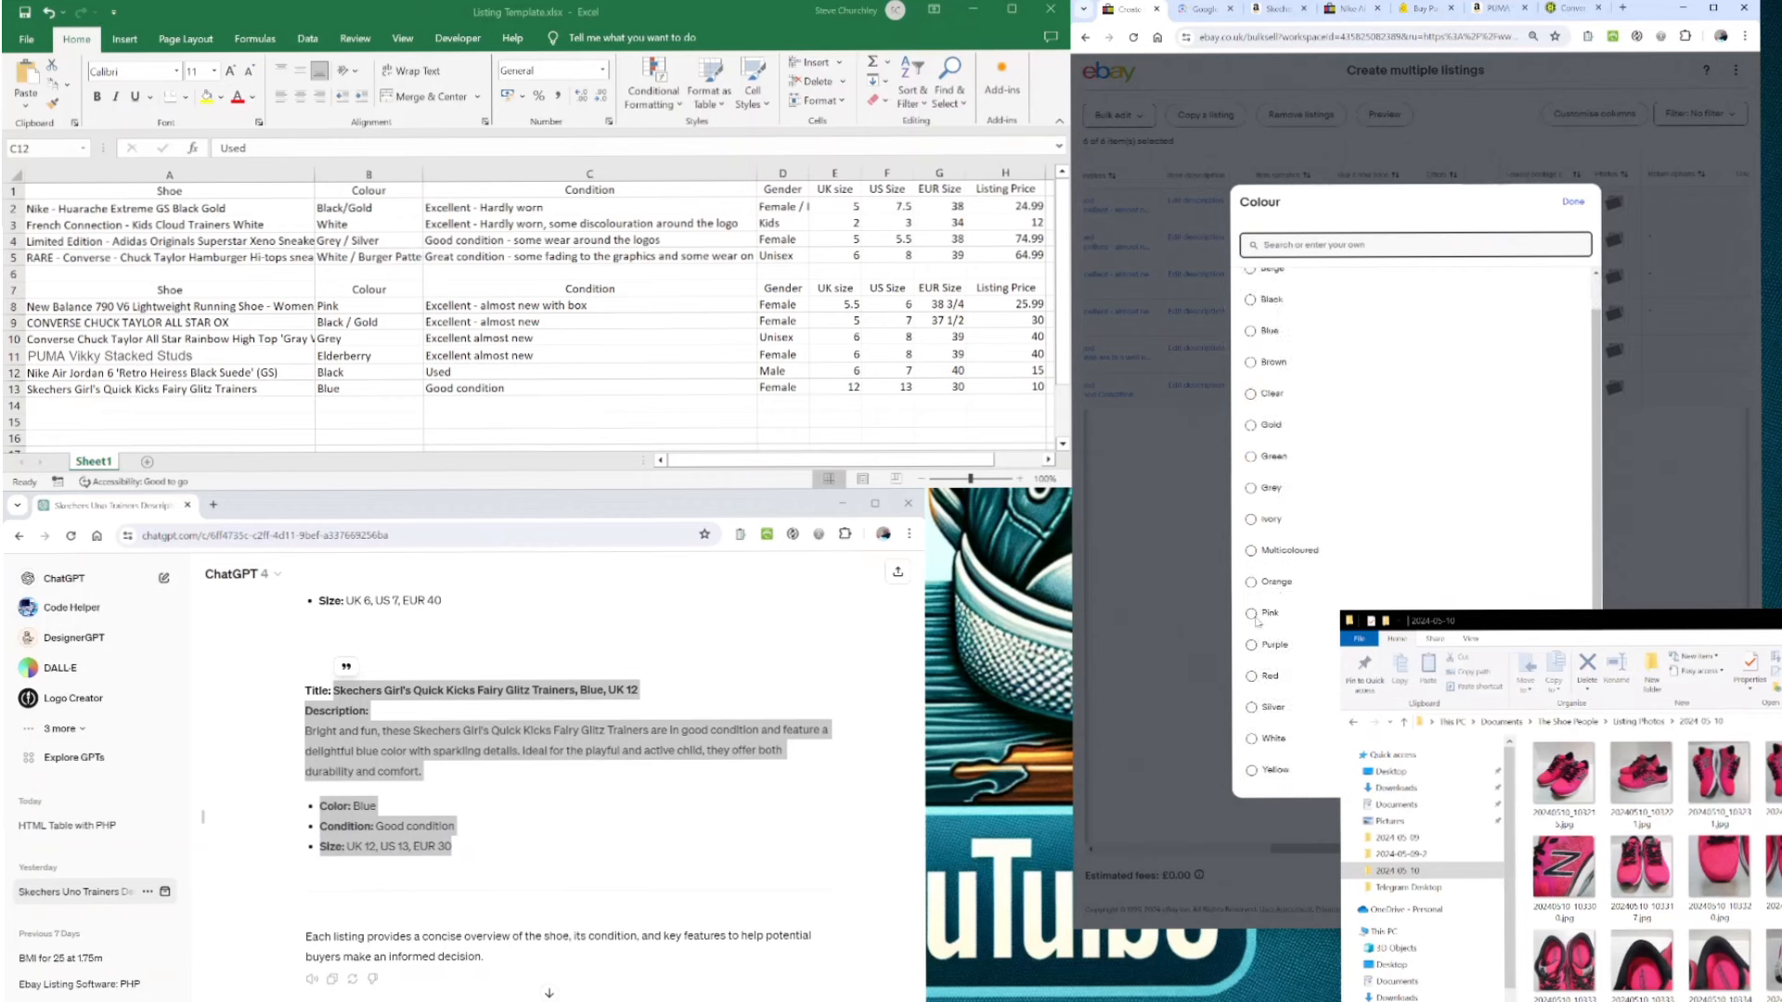
pyautogui.click(1250, 331)
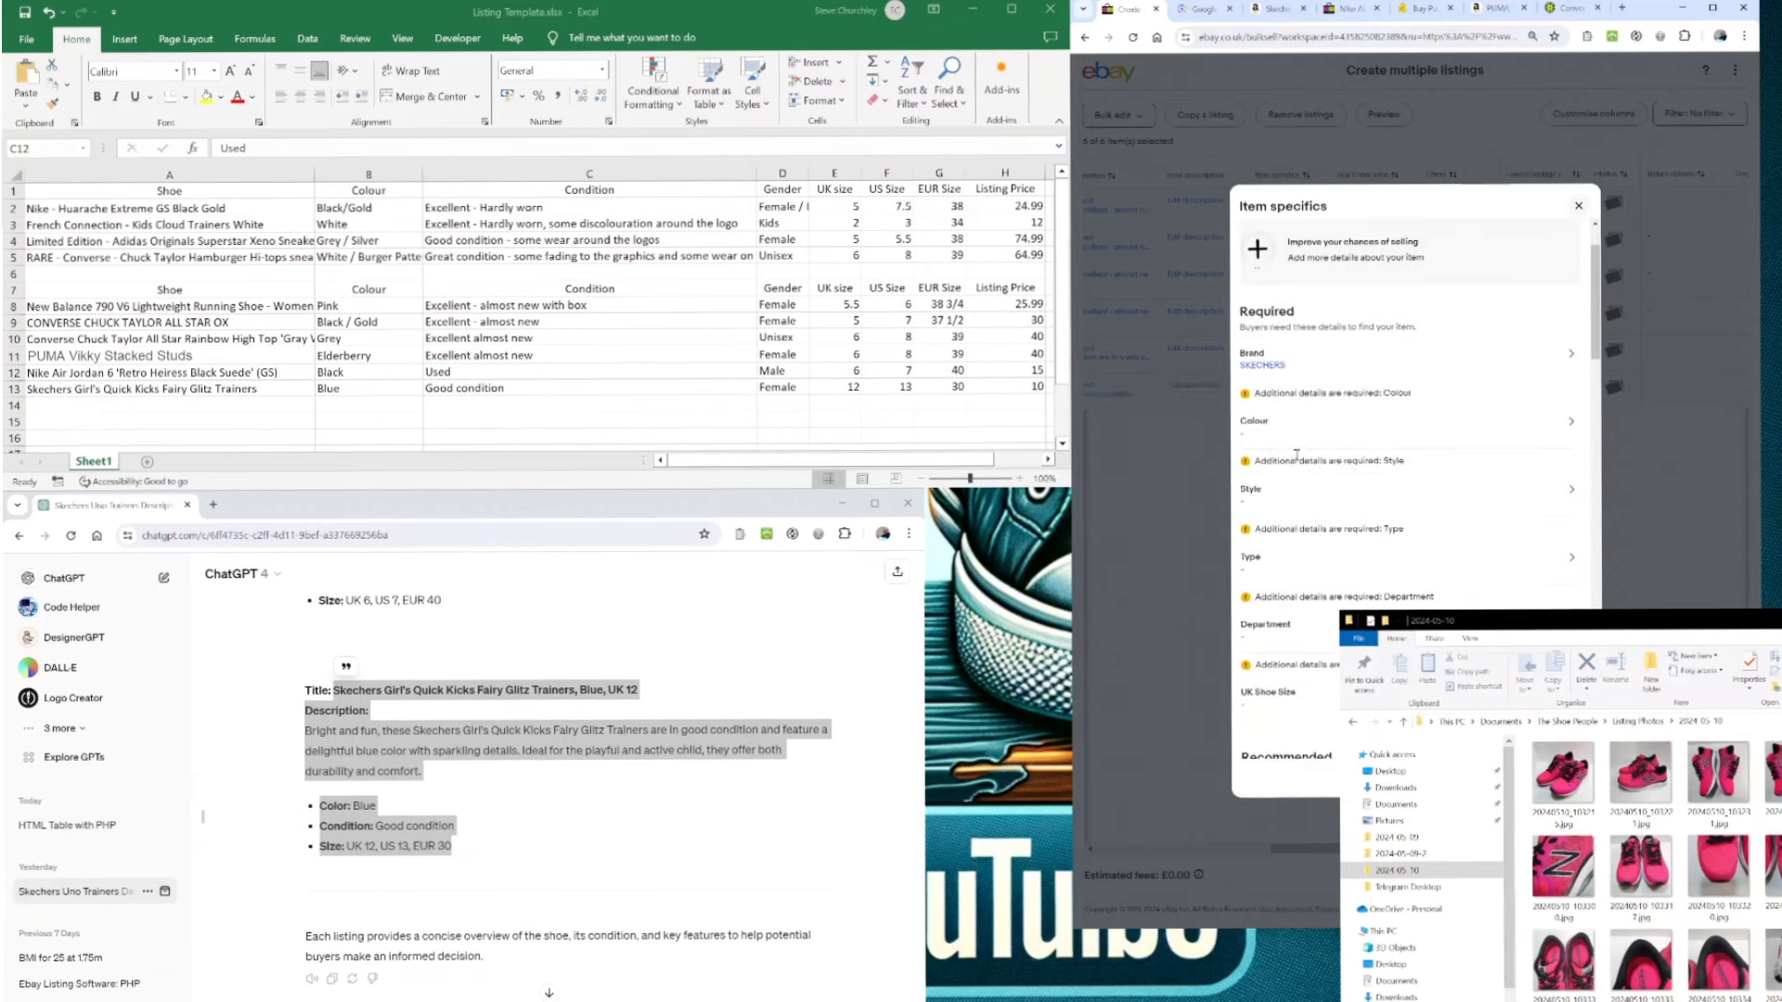
pyautogui.click(1281, 443)
pyautogui.click(1255, 368)
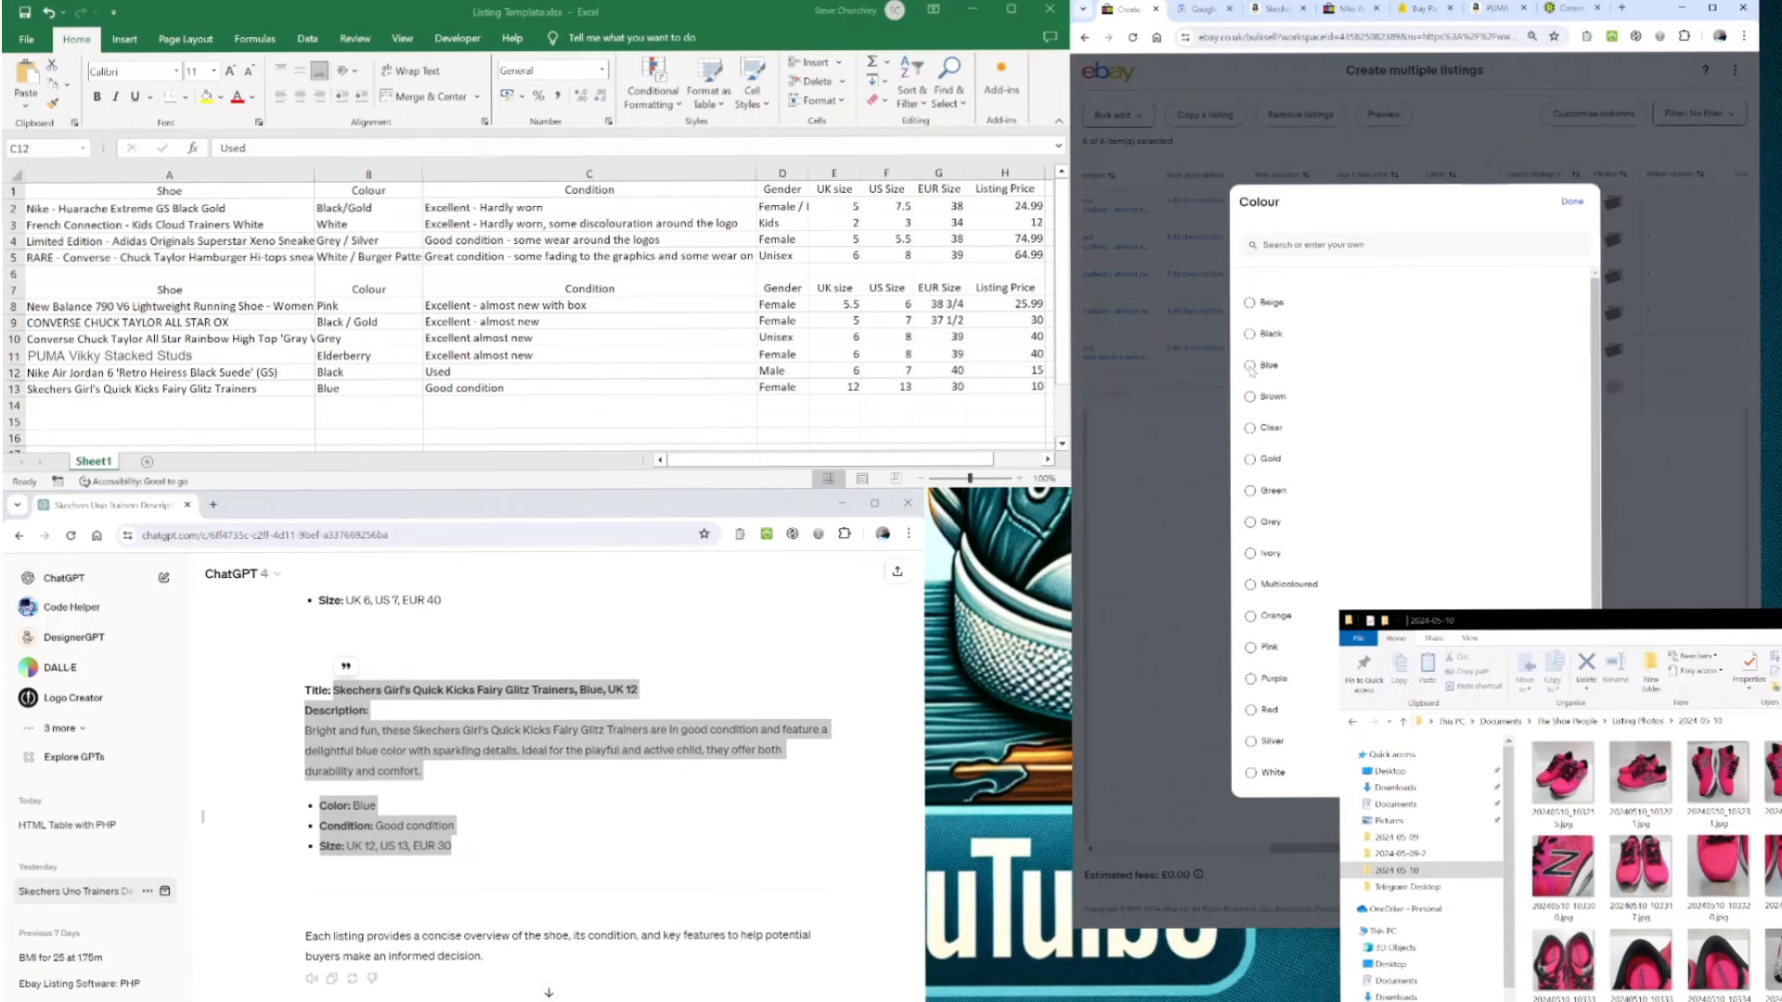
# - Set the Skechers listing's style to Sneaker and its type to Trainer
pyautogui.click(1286, 468)
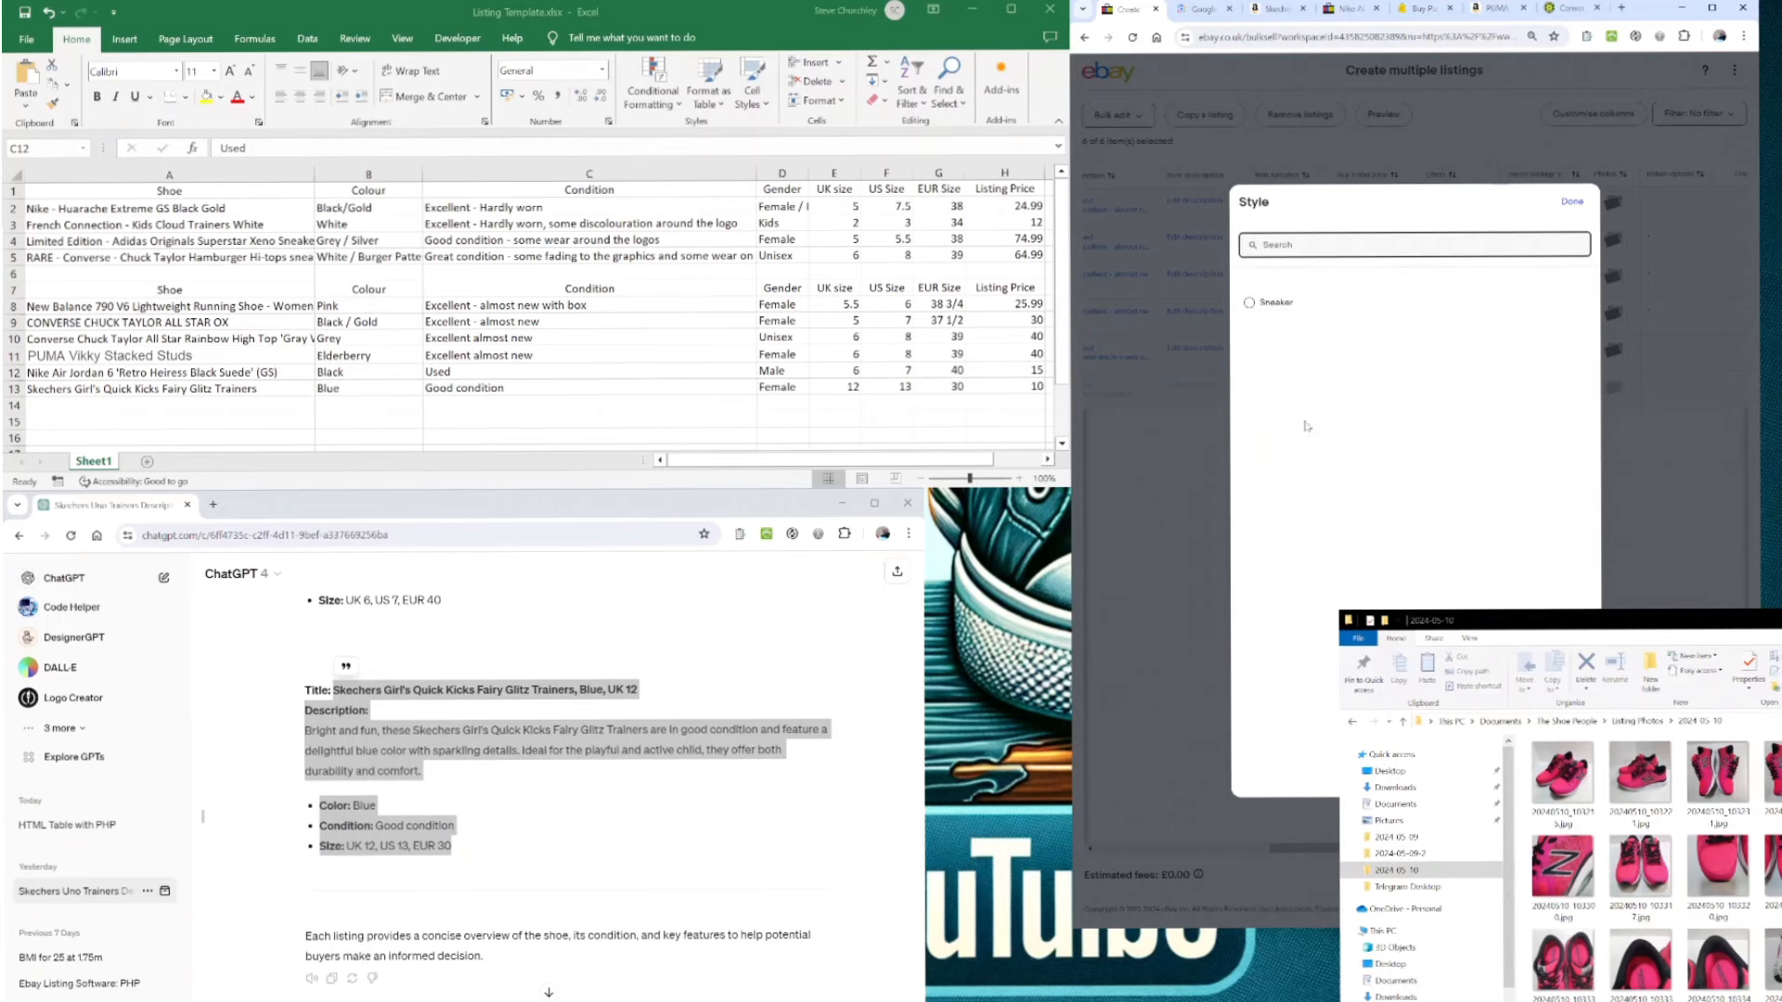
pyautogui.click(1253, 306)
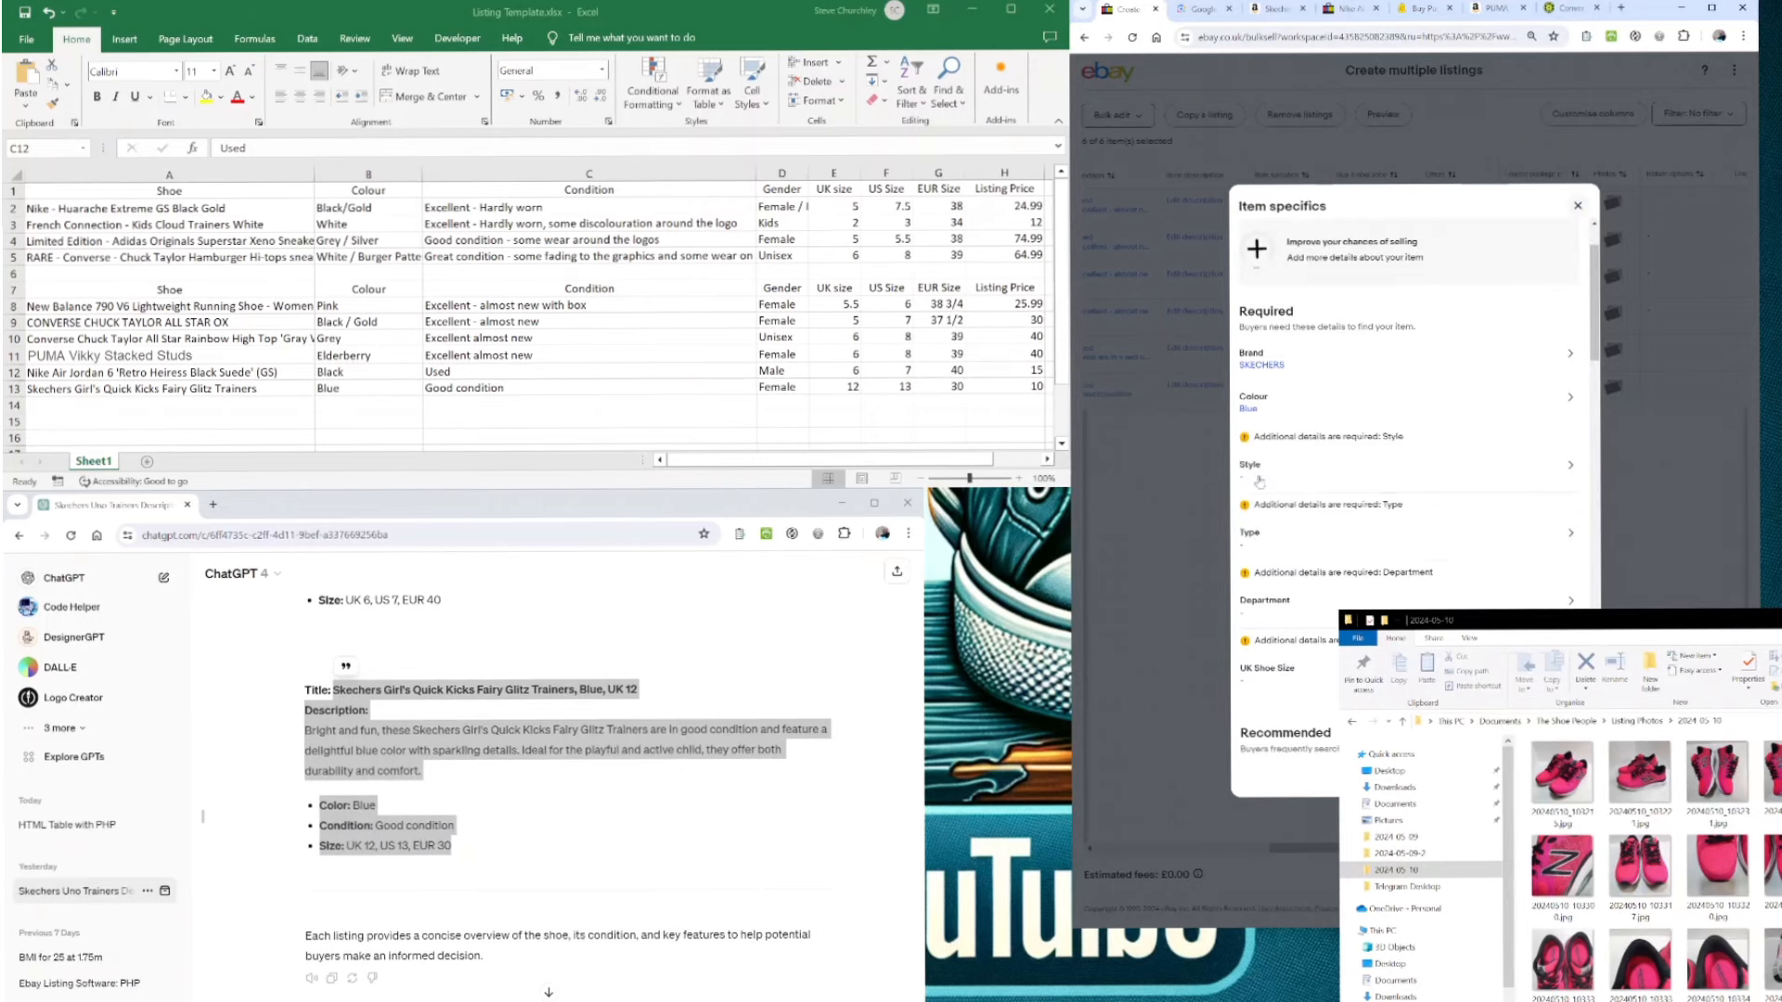
pyautogui.click(1258, 480)
pyautogui.click(1250, 306)
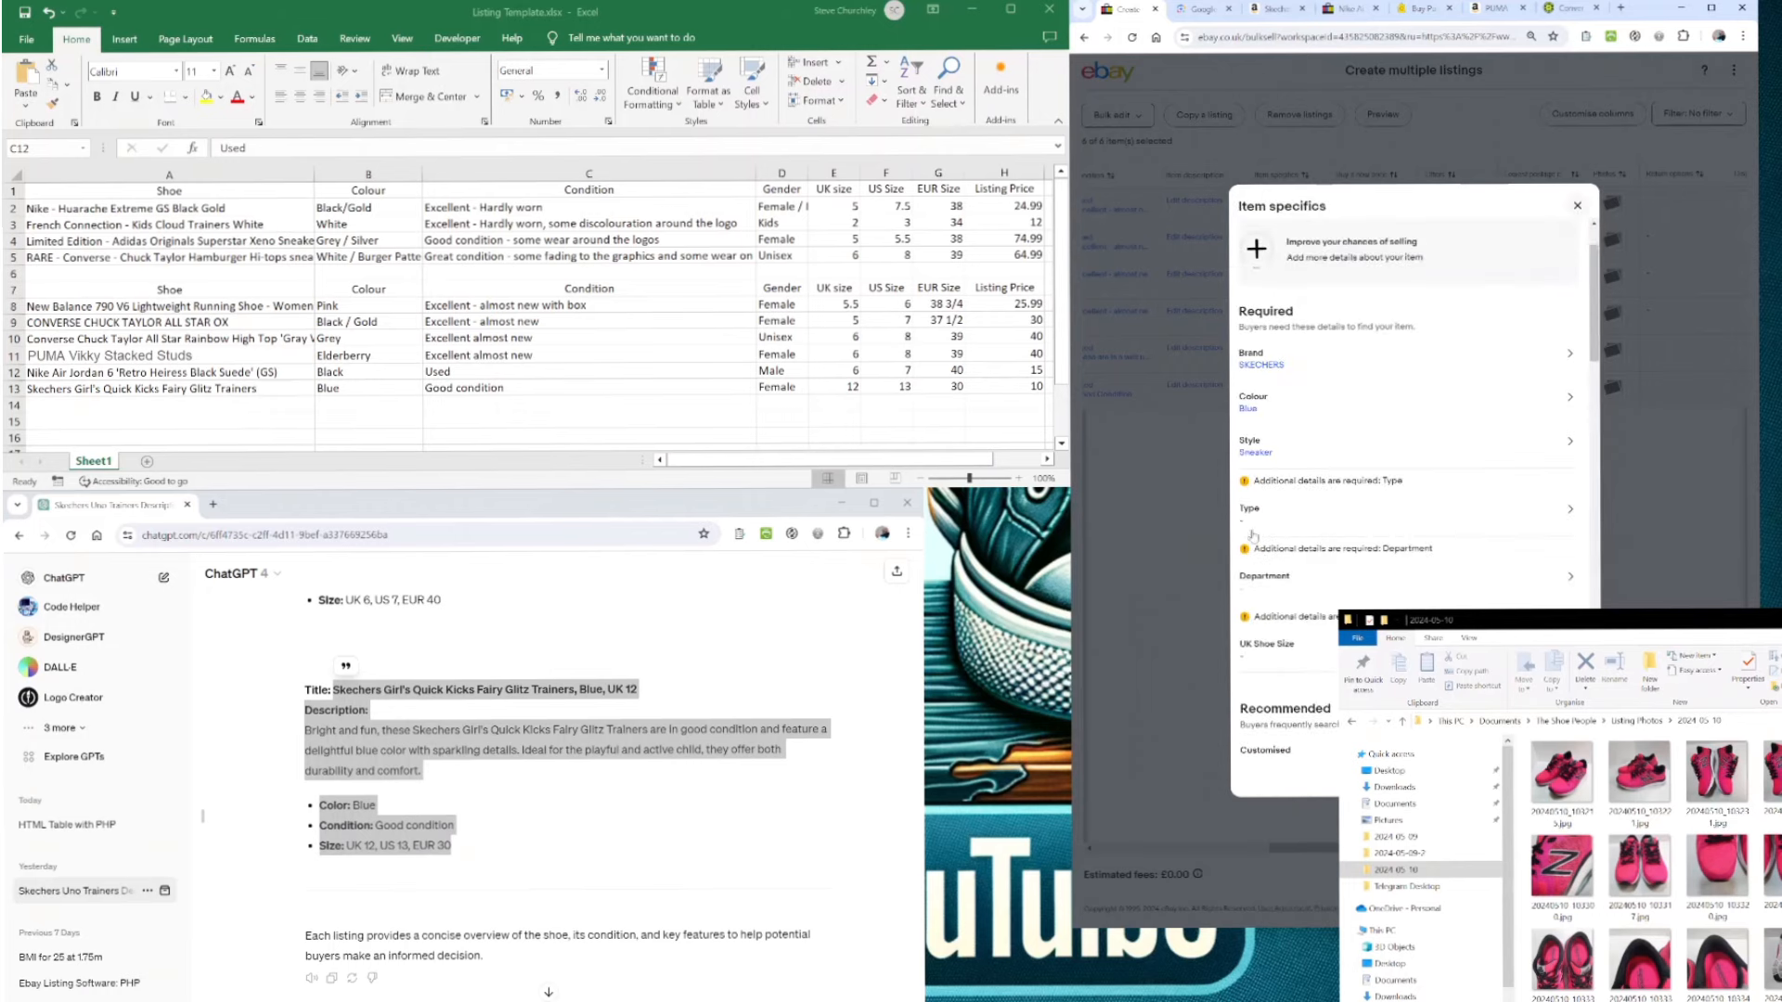
pyautogui.click(1256, 527)
pyautogui.click(1248, 303)
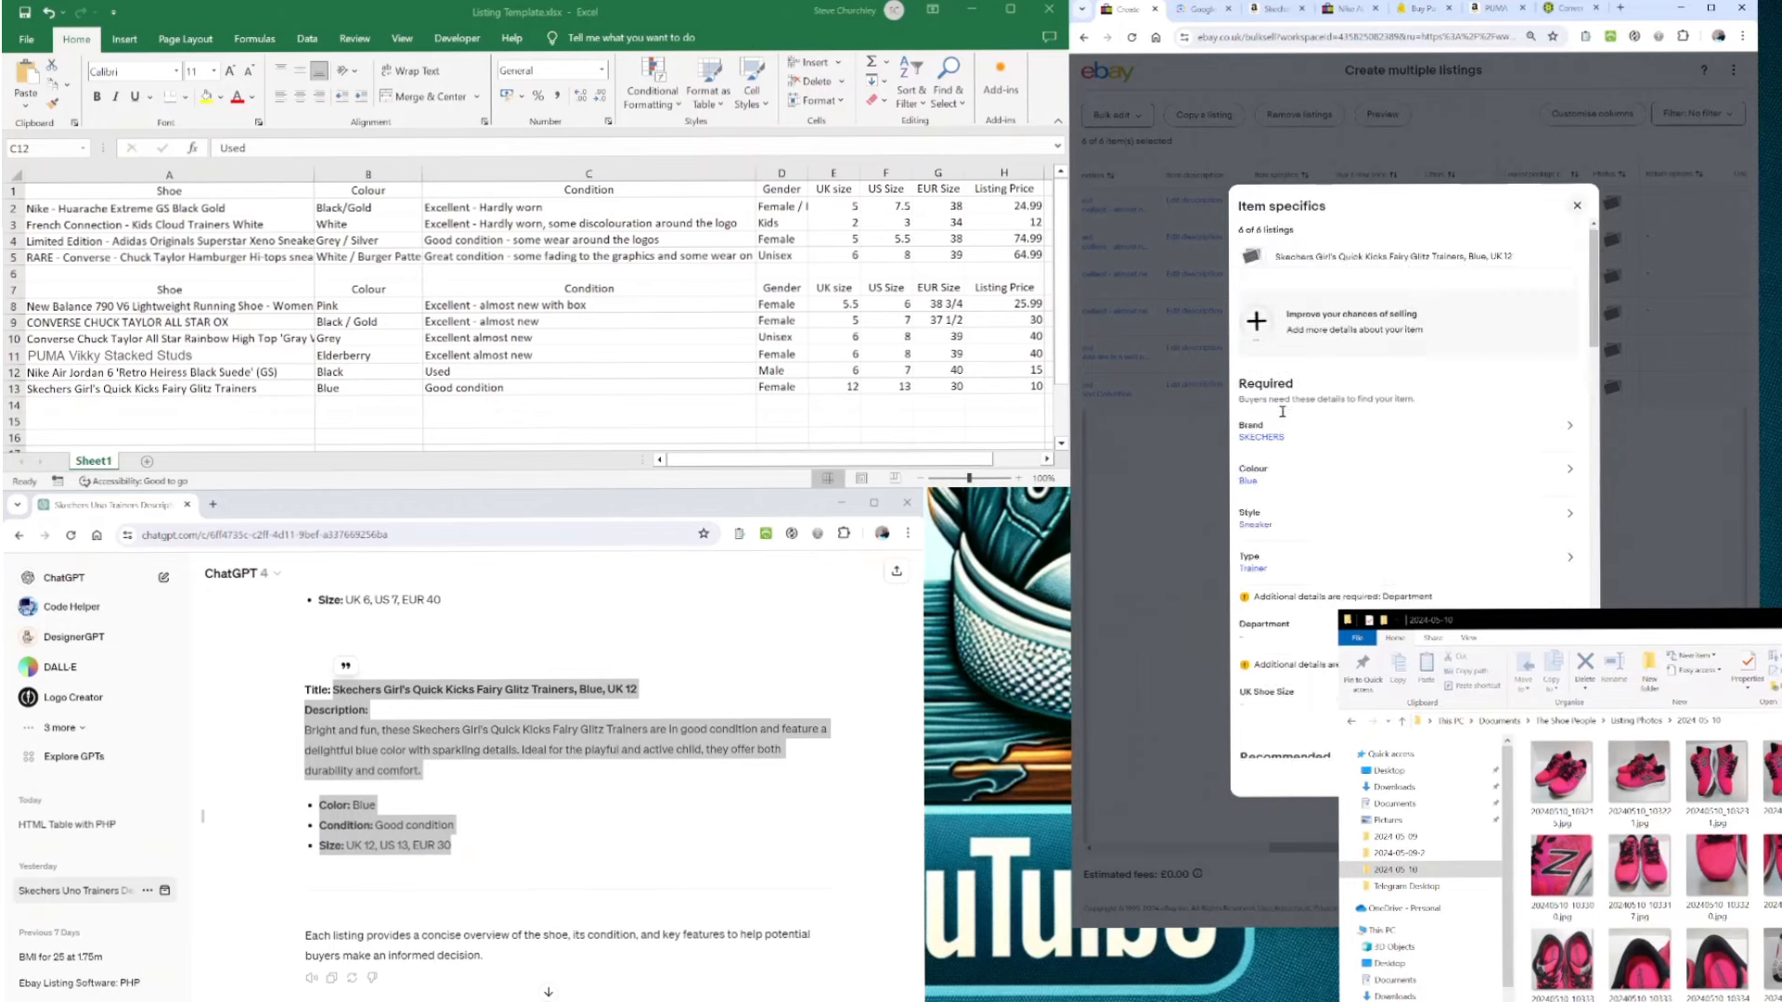
# - Check the department options for the Skechers listing and close its item specifics without choosing one
pyautogui.click(1269, 568)
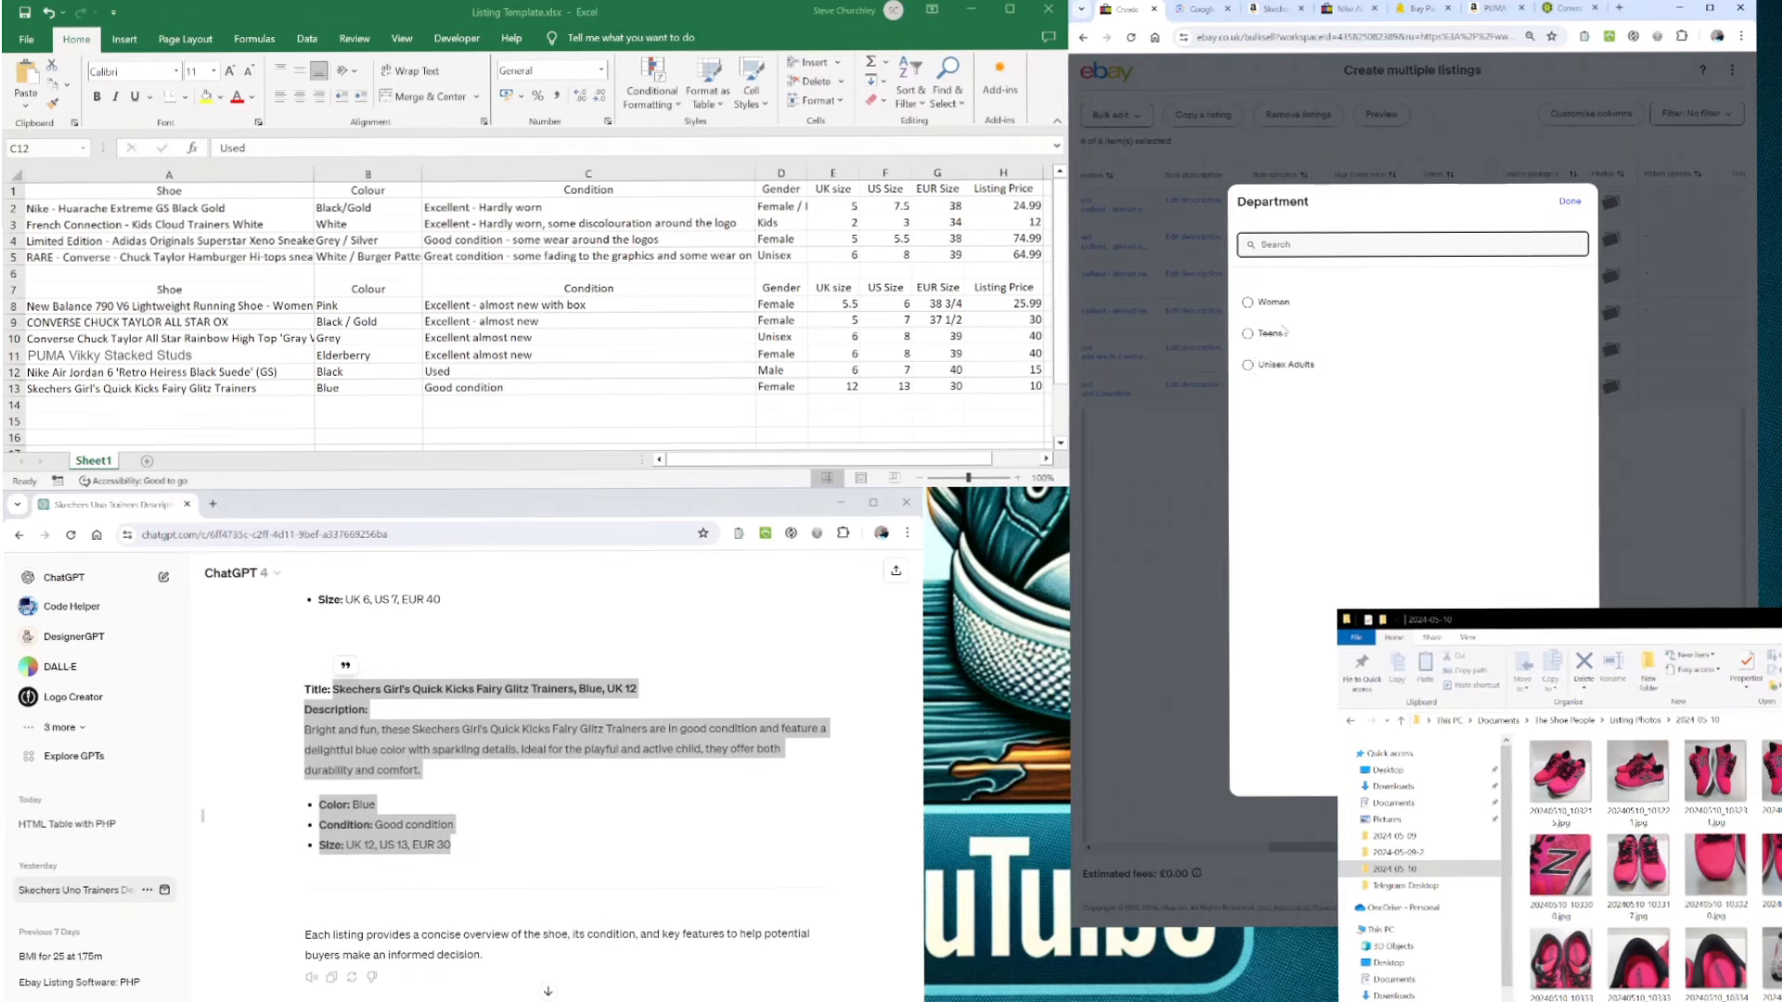
pyautogui.click(1569, 200)
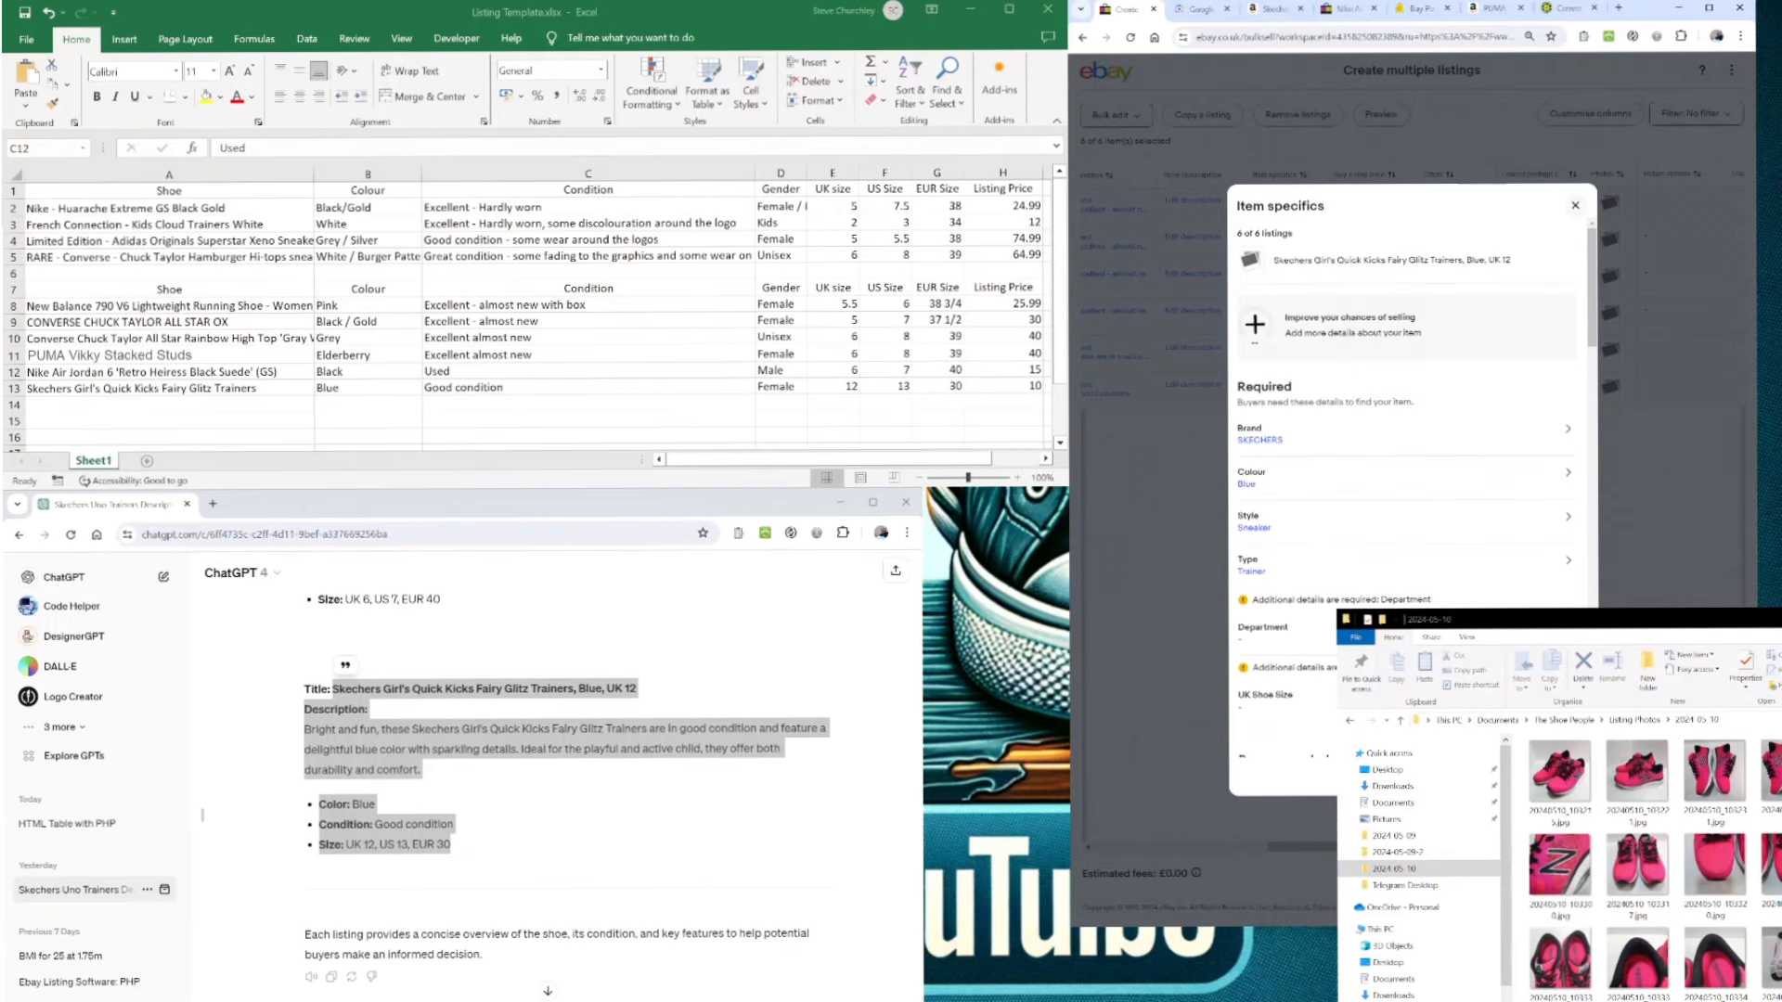
pyautogui.click(1574, 205)
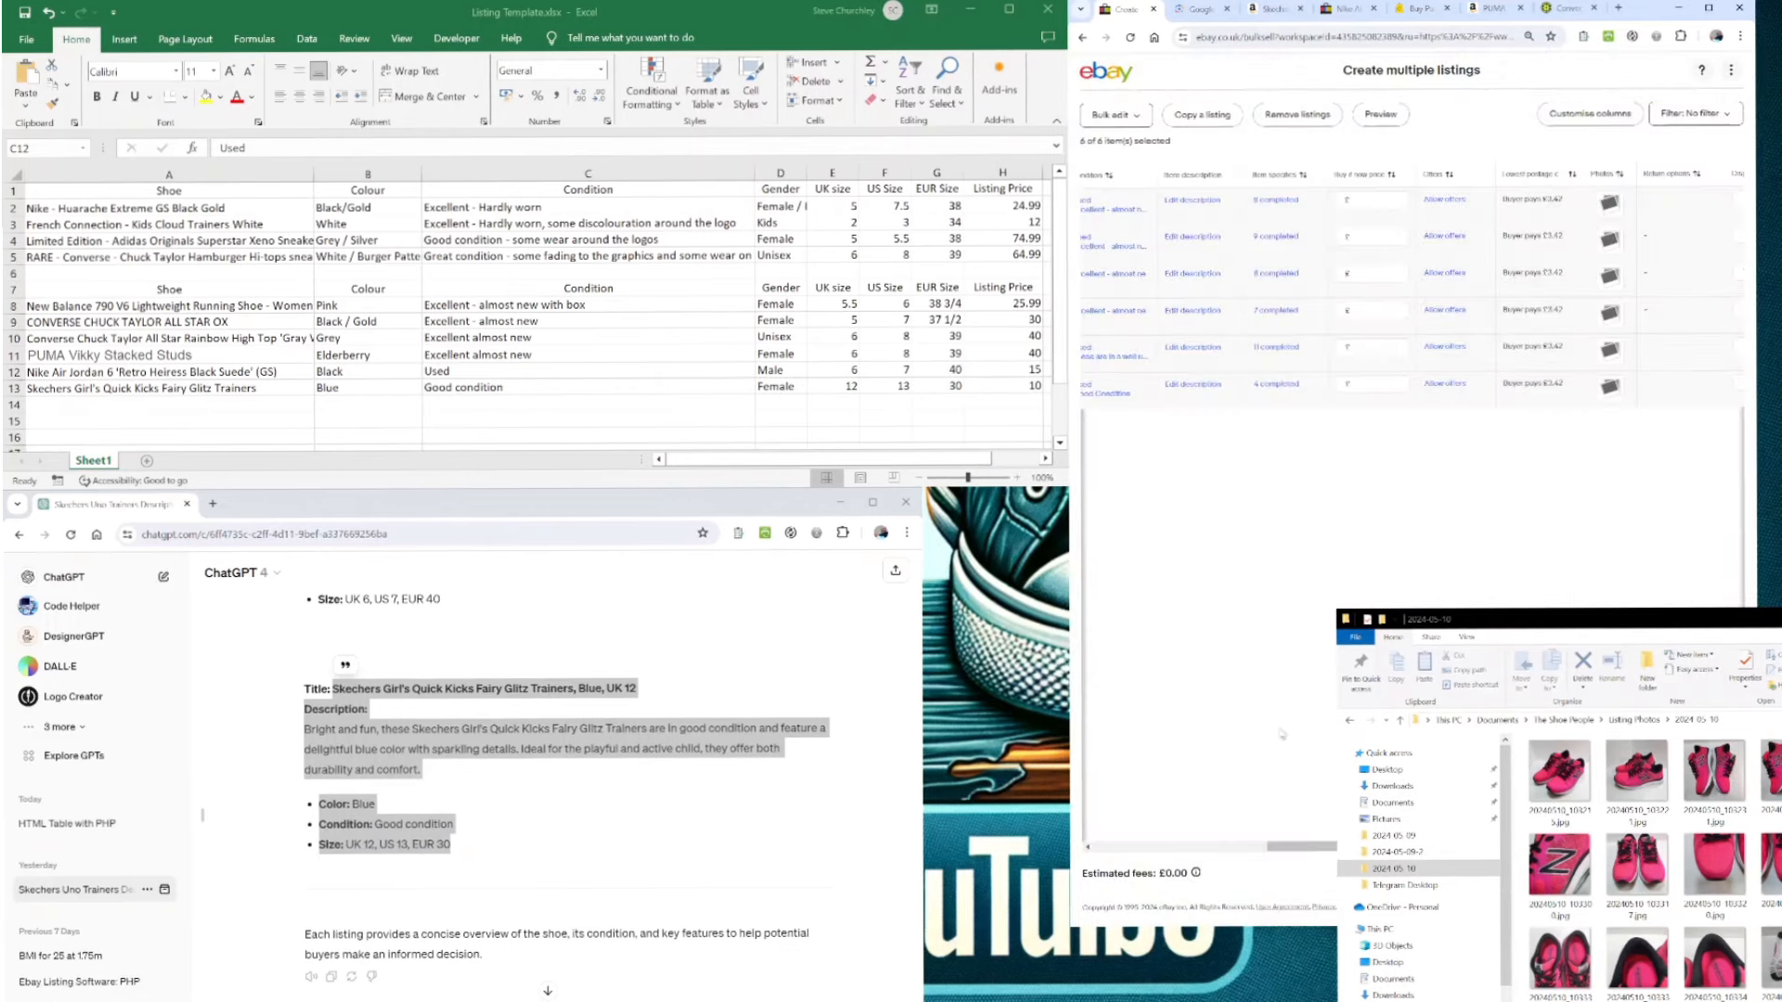
# - Change the Skechers listing's first category to Clothes, Shoes & Accessories > Kids > Girls > Girls' Shoes
pyautogui.moveTo(1312, 828); pyautogui.dragTo(1195, 836)
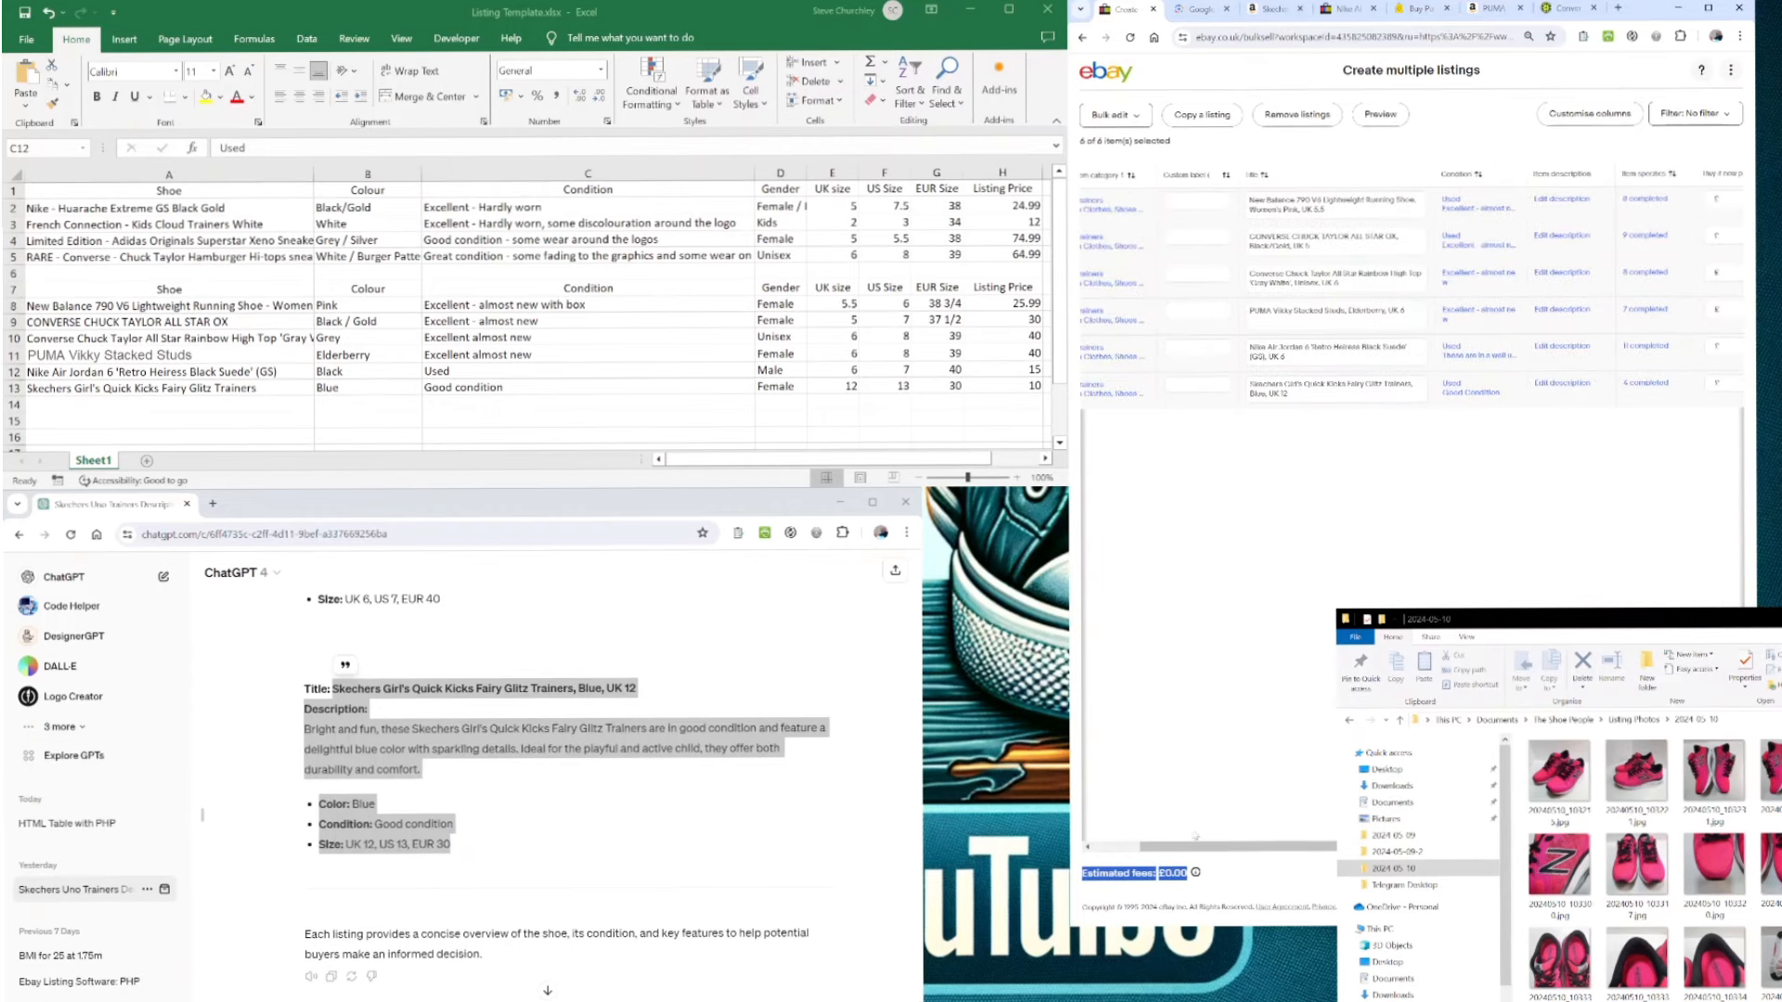
pyautogui.click(1119, 394)
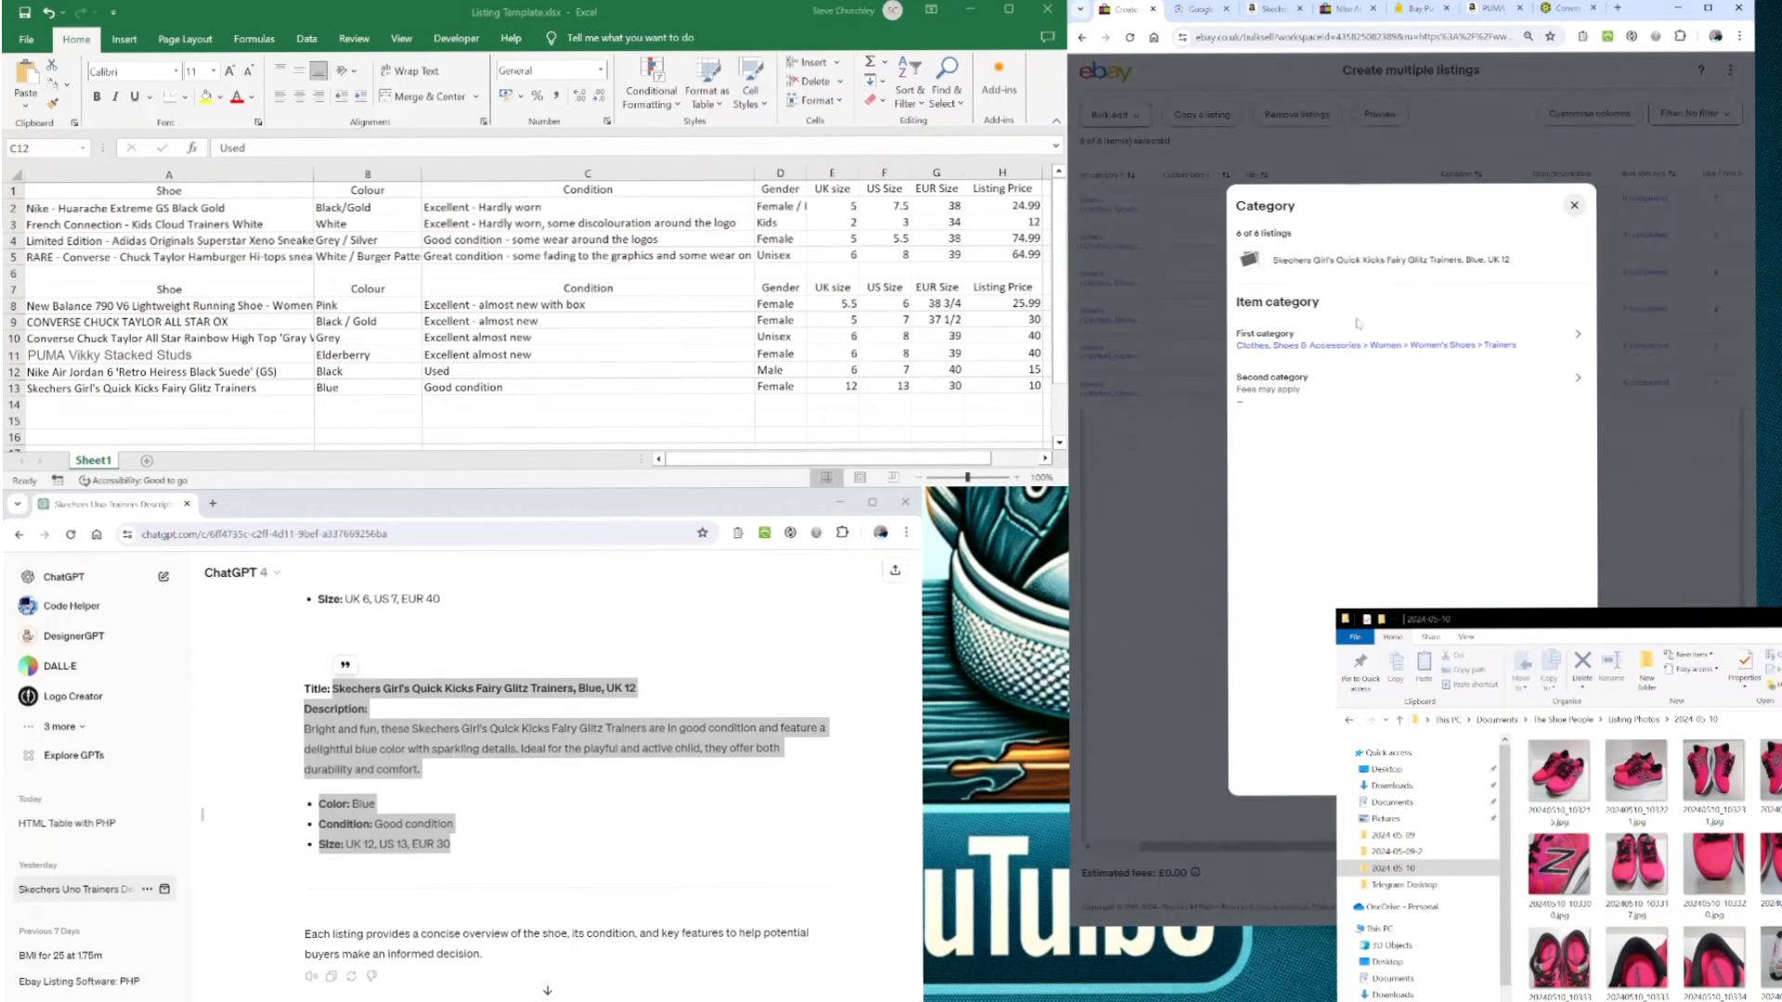
pyautogui.click(1386, 347)
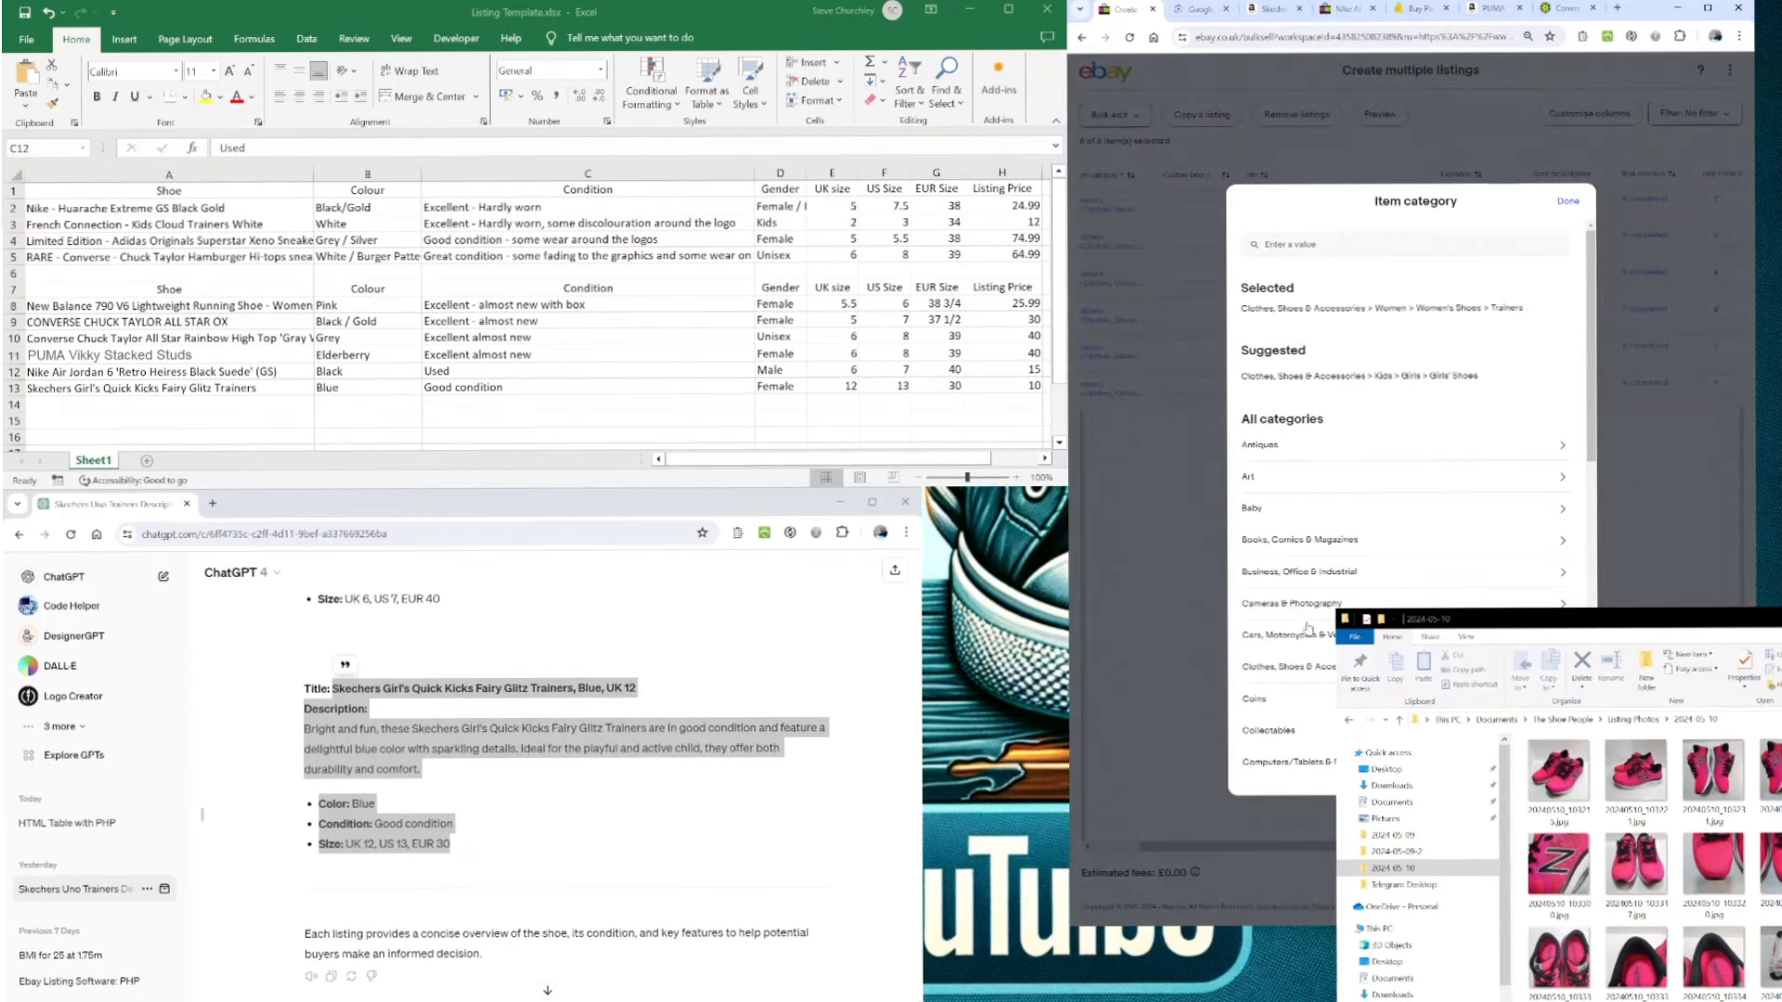
pyautogui.scroll(-1, 1313, 624)
pyautogui.scroll(1, 1323, 619)
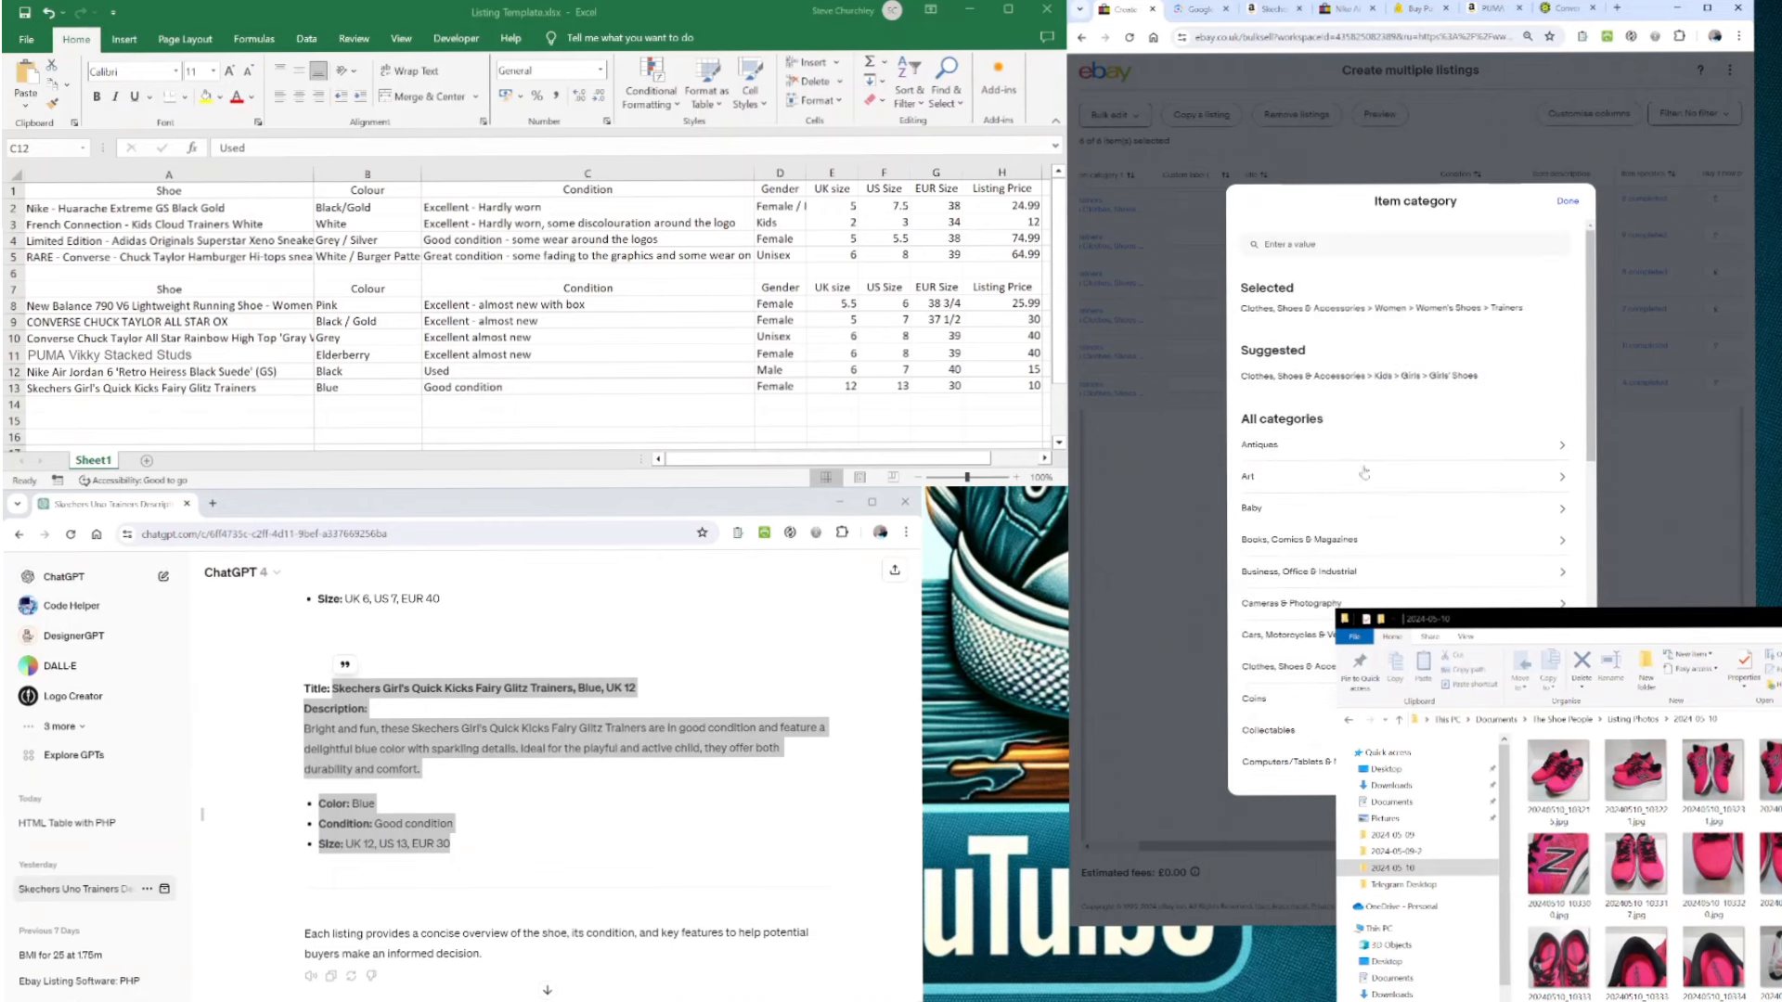
pyautogui.click(1376, 371)
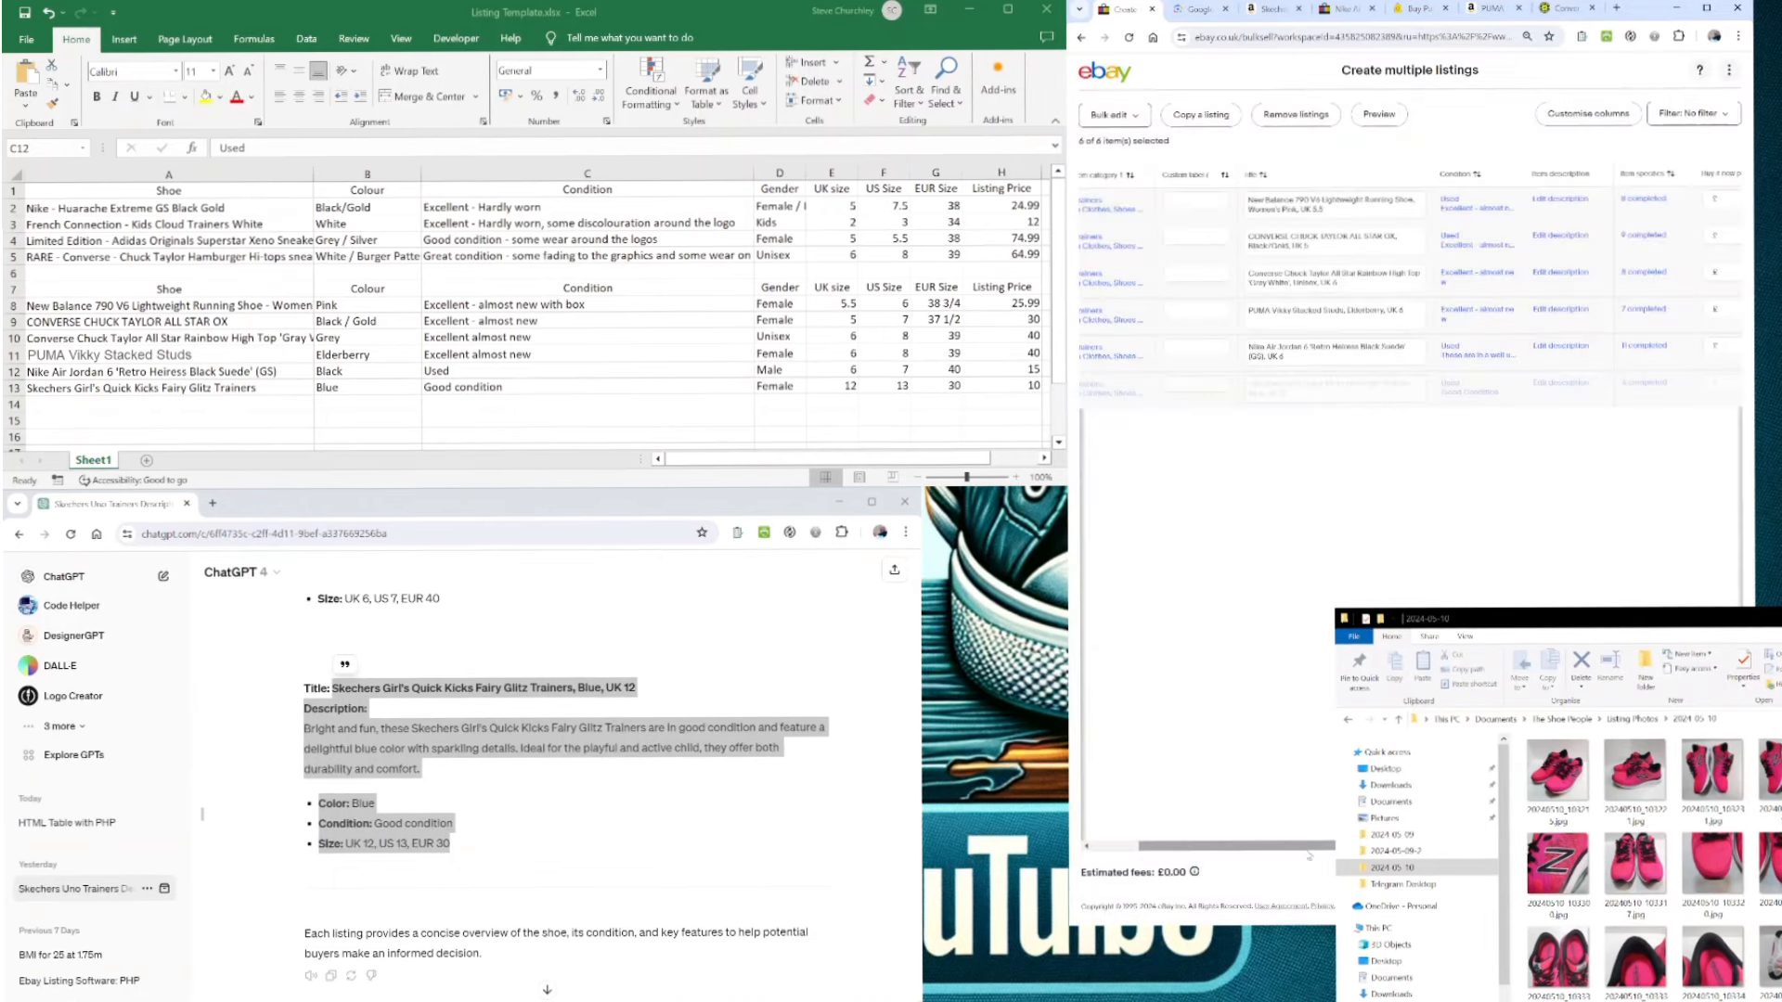
# - Reopen the Skechers listing's item specifics and set the department to Girls
pyautogui.moveTo(1267, 845)
pyautogui.mouseDown()
pyautogui.moveTo(1340, 845)
pyautogui.moveTo(1297, 845)
pyautogui.mouseUp()
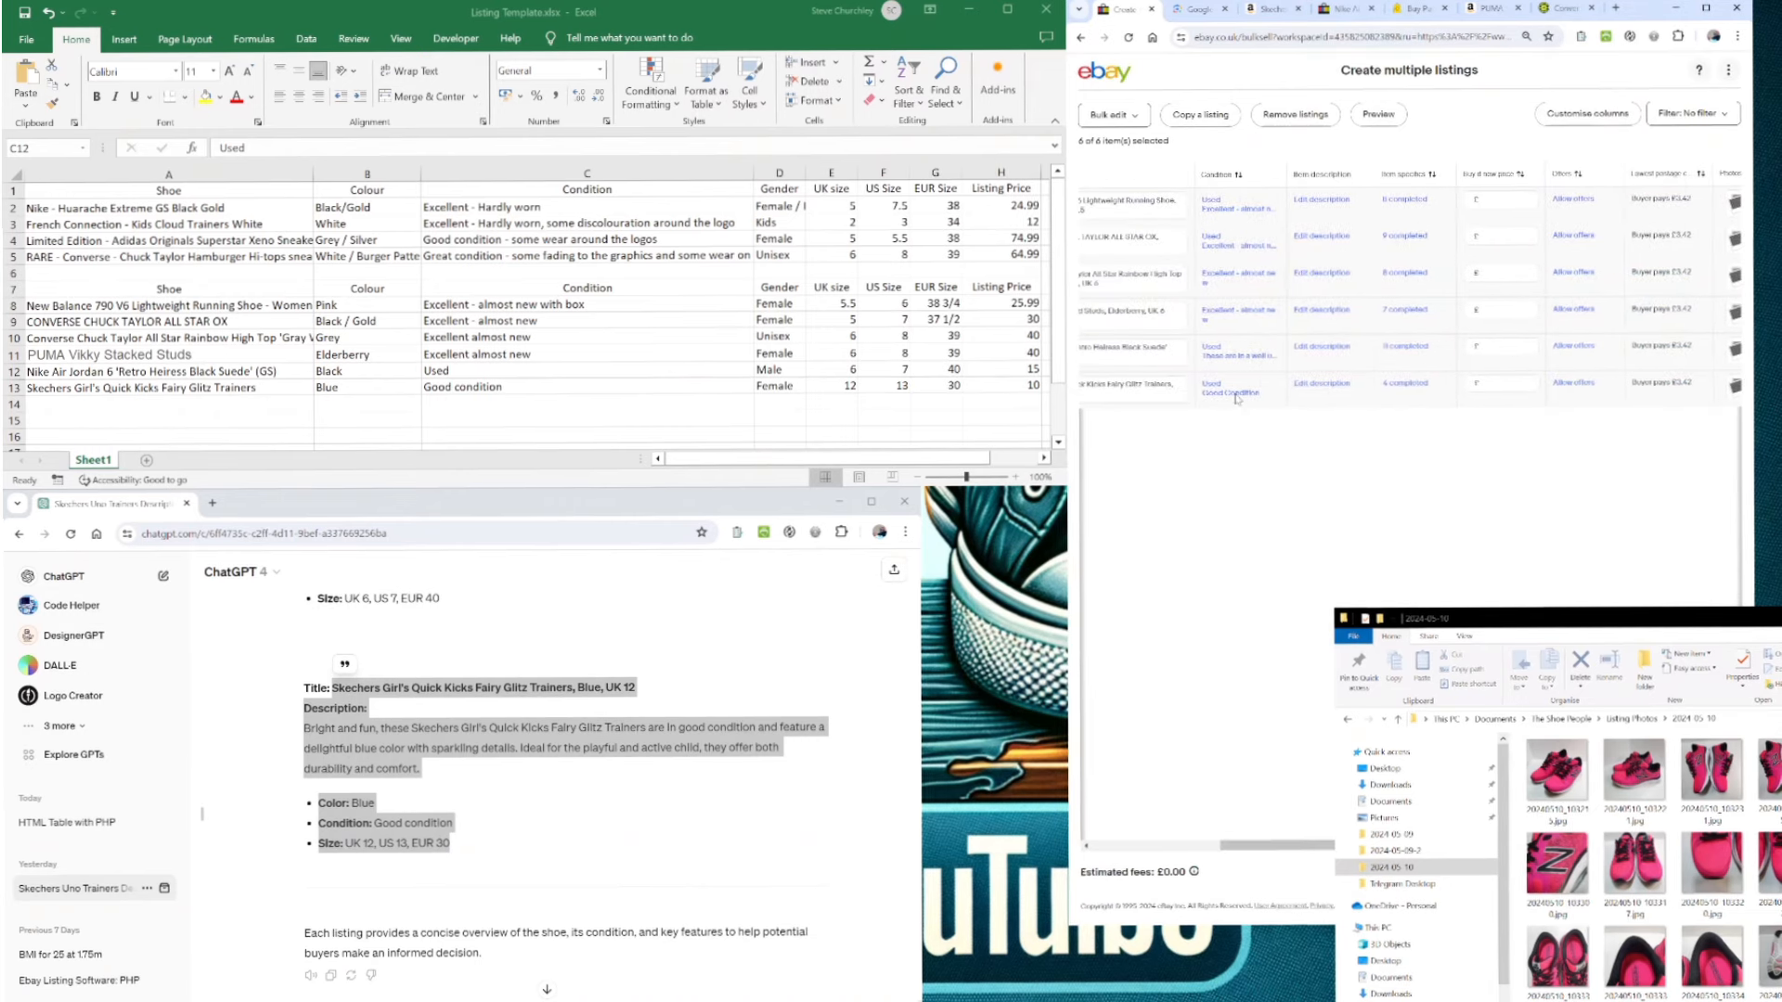
pyautogui.click(1414, 384)
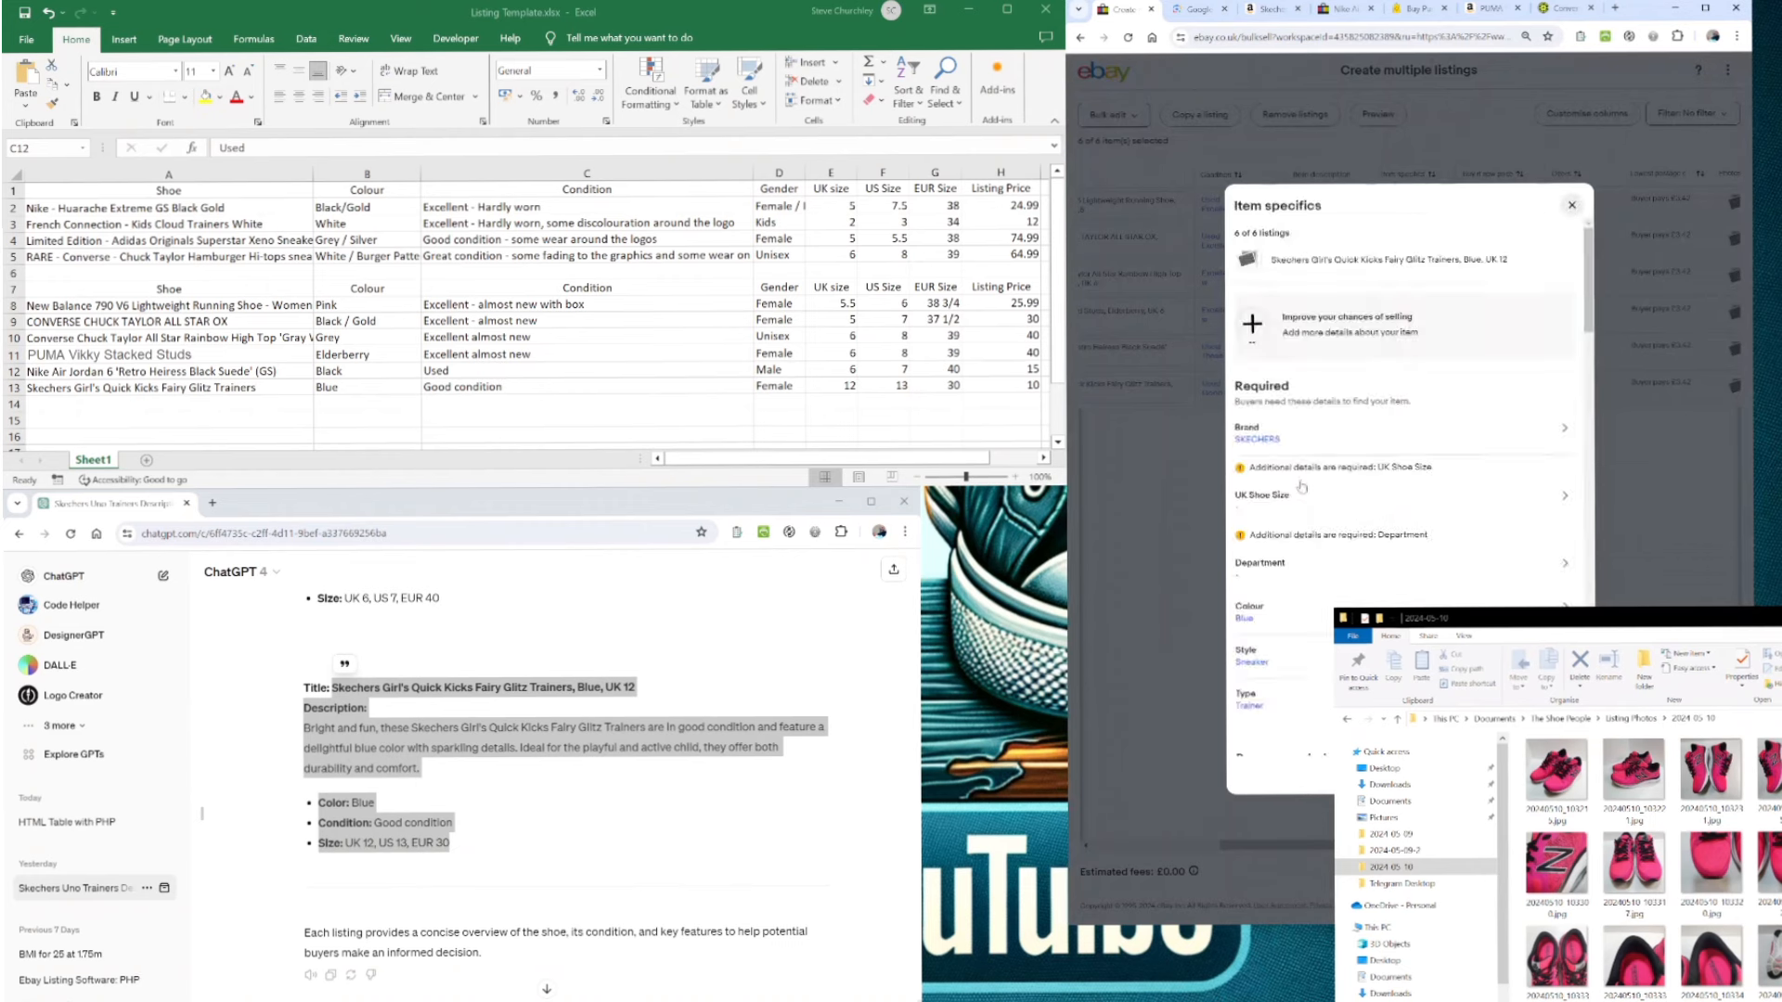
pyautogui.click(1267, 512)
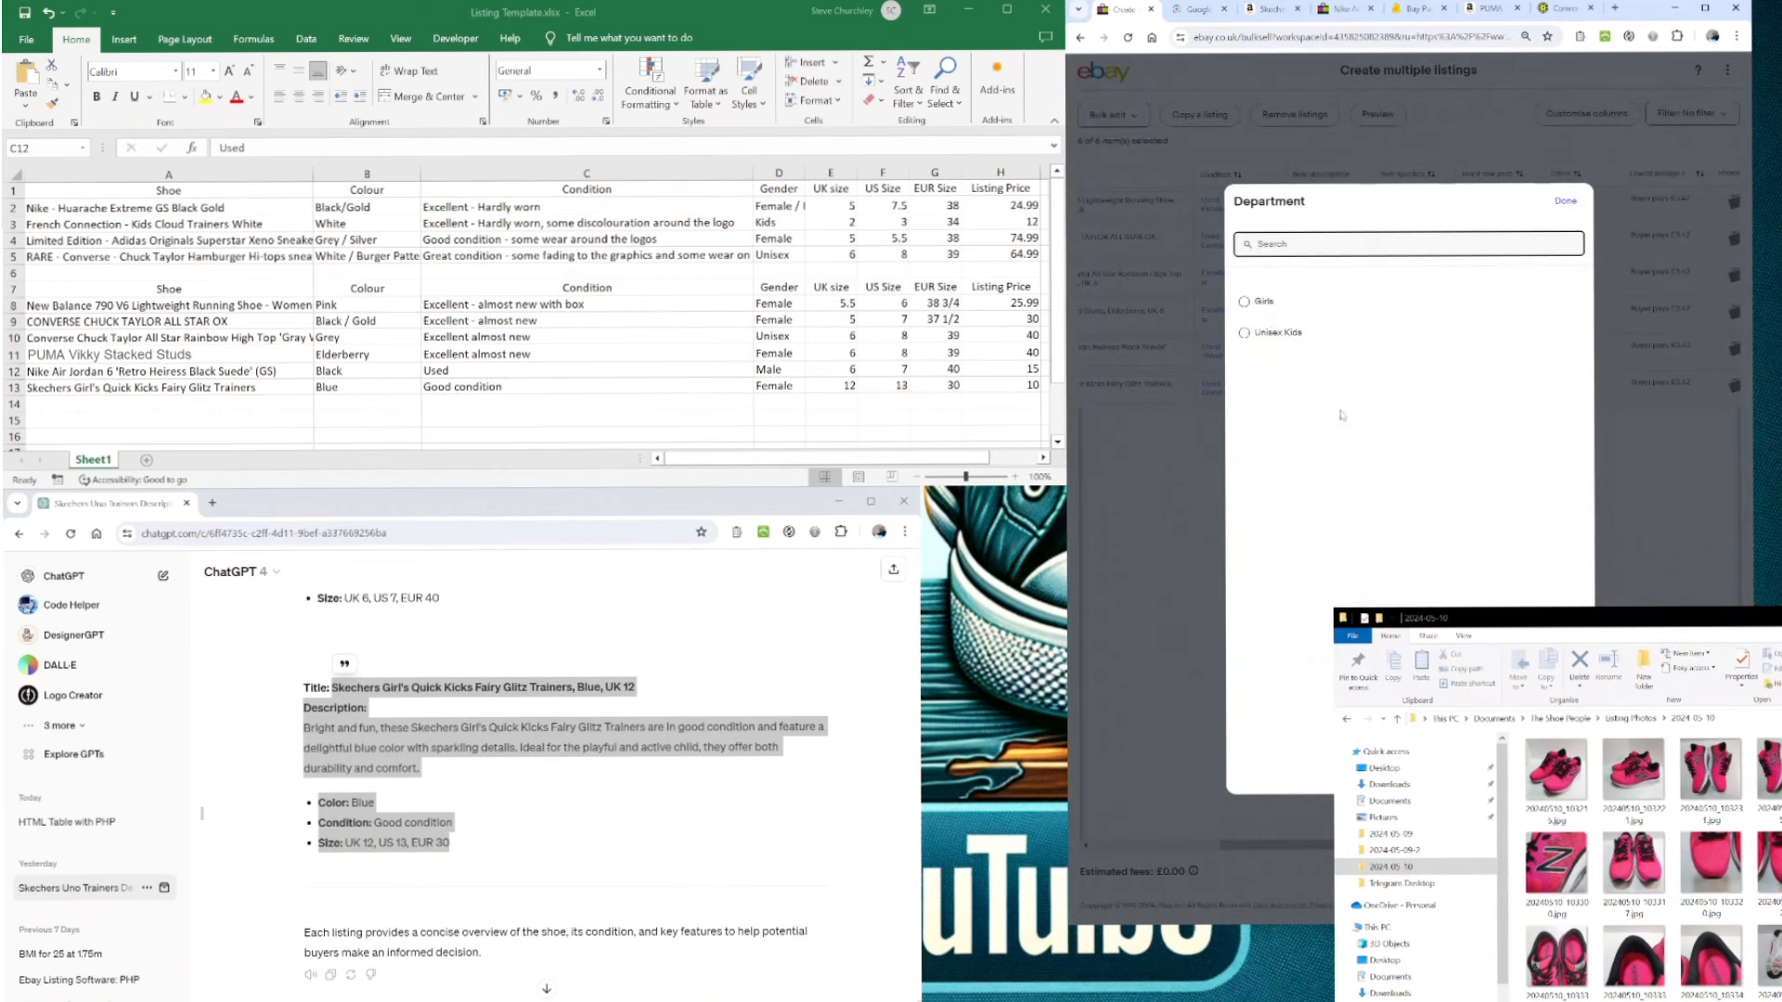
pyautogui.click(1244, 302)
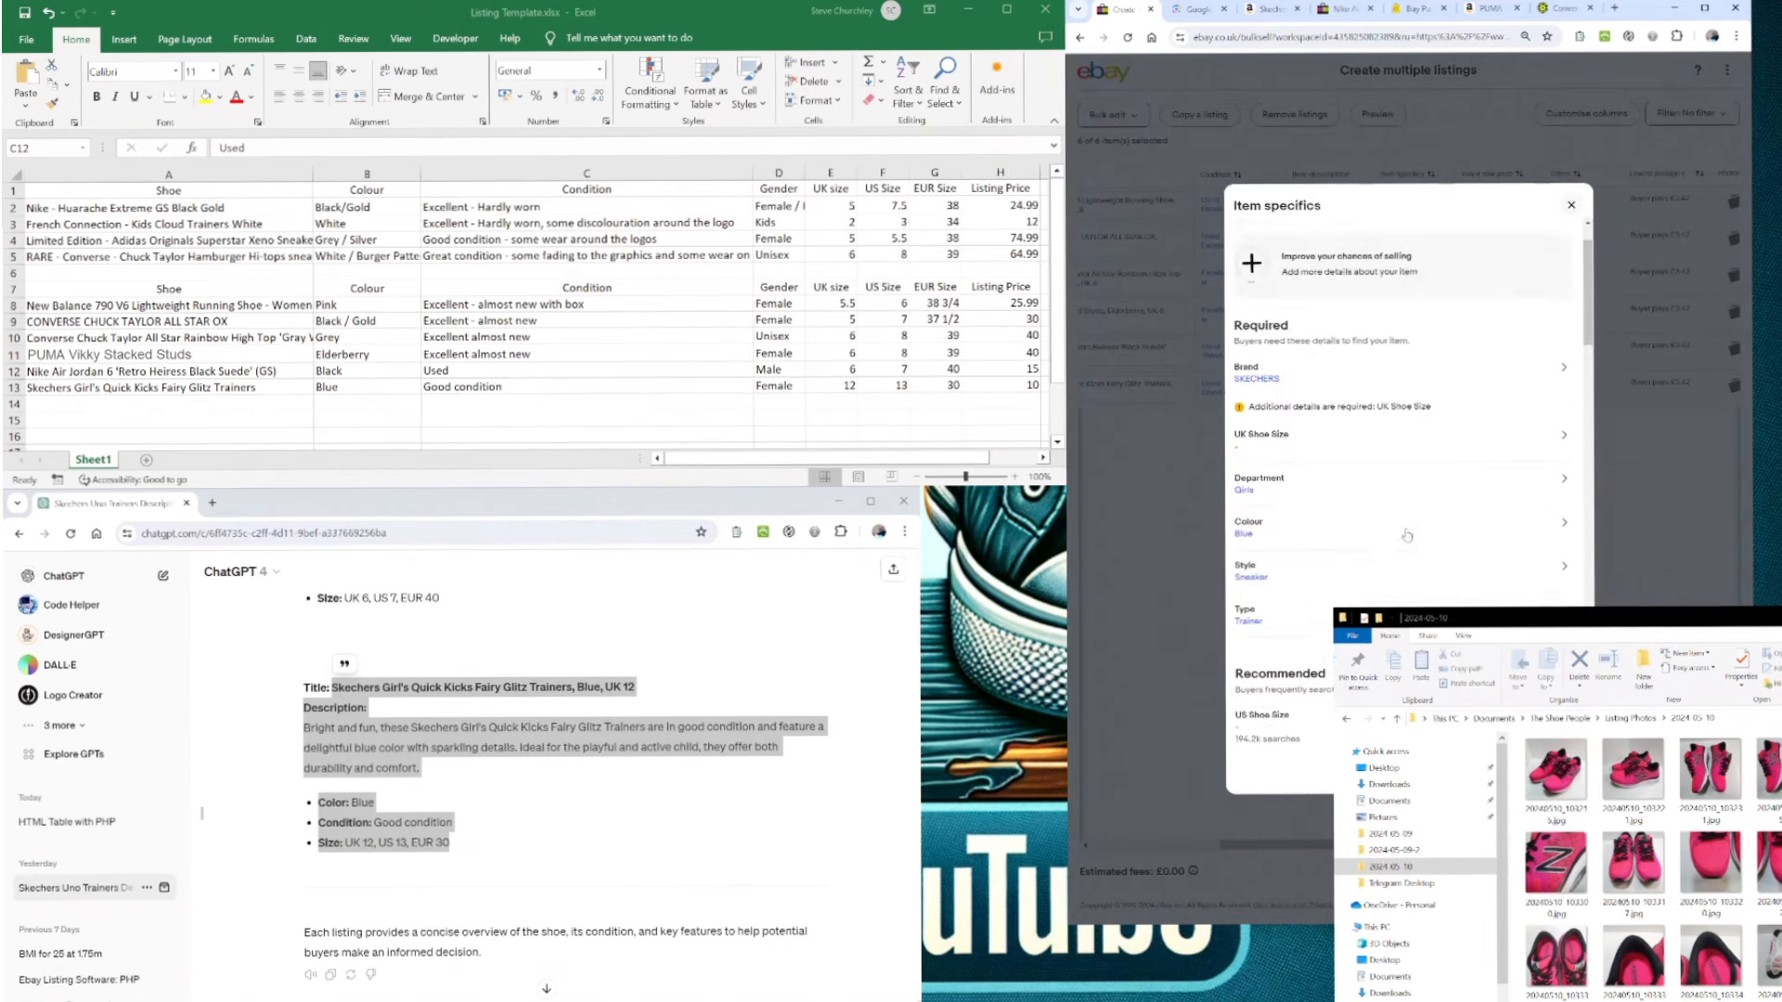
# - Set the UK shoe size of the Skechers listing to 12
pyautogui.scroll(-2, 1274, 580)
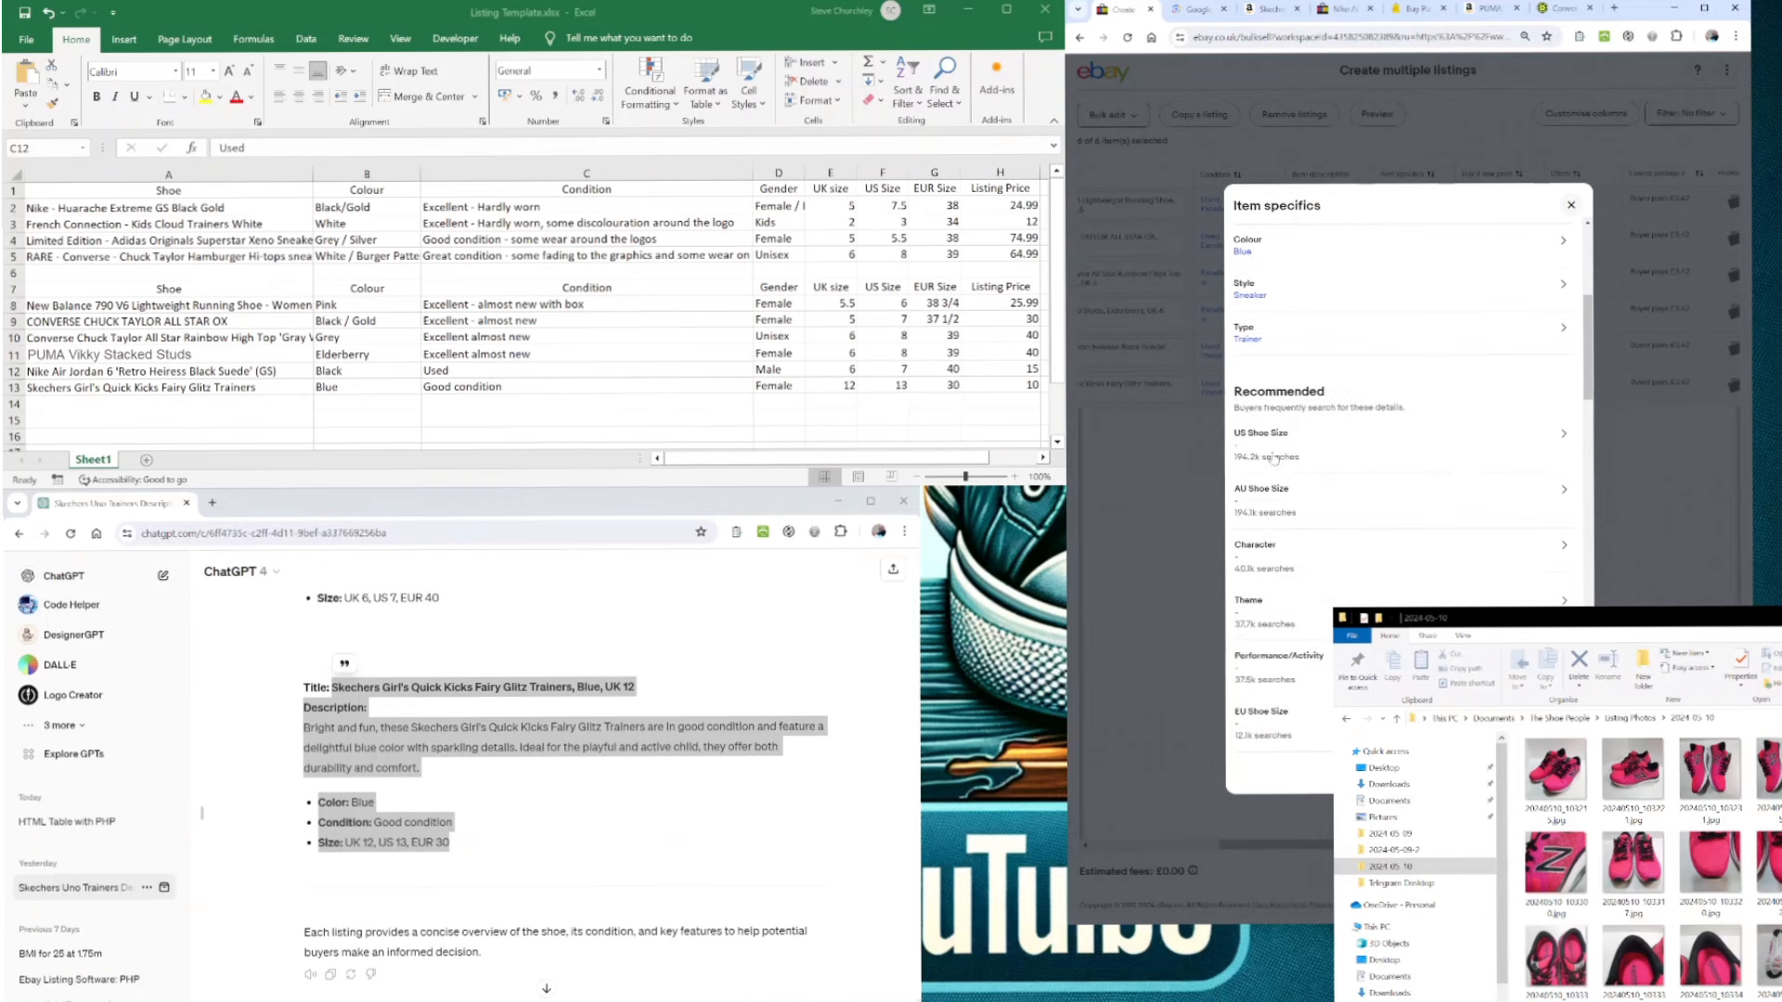
pyautogui.scroll(3, 1273, 376)
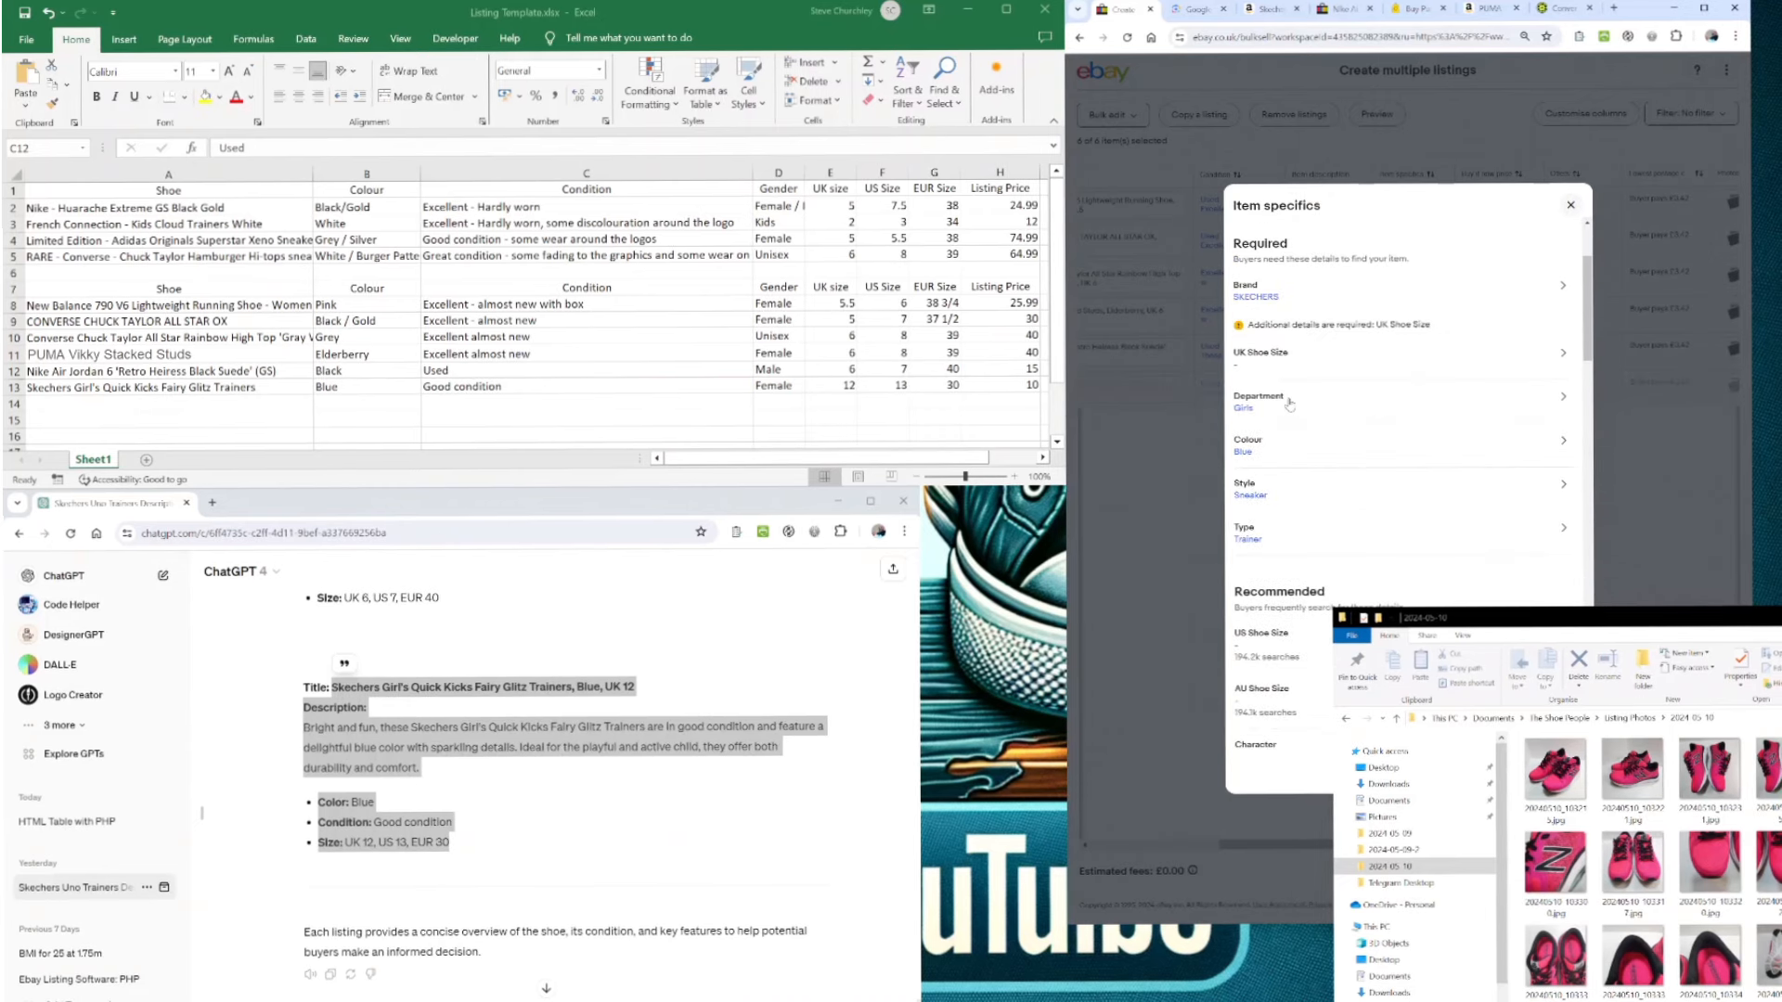
pyautogui.click(1286, 371)
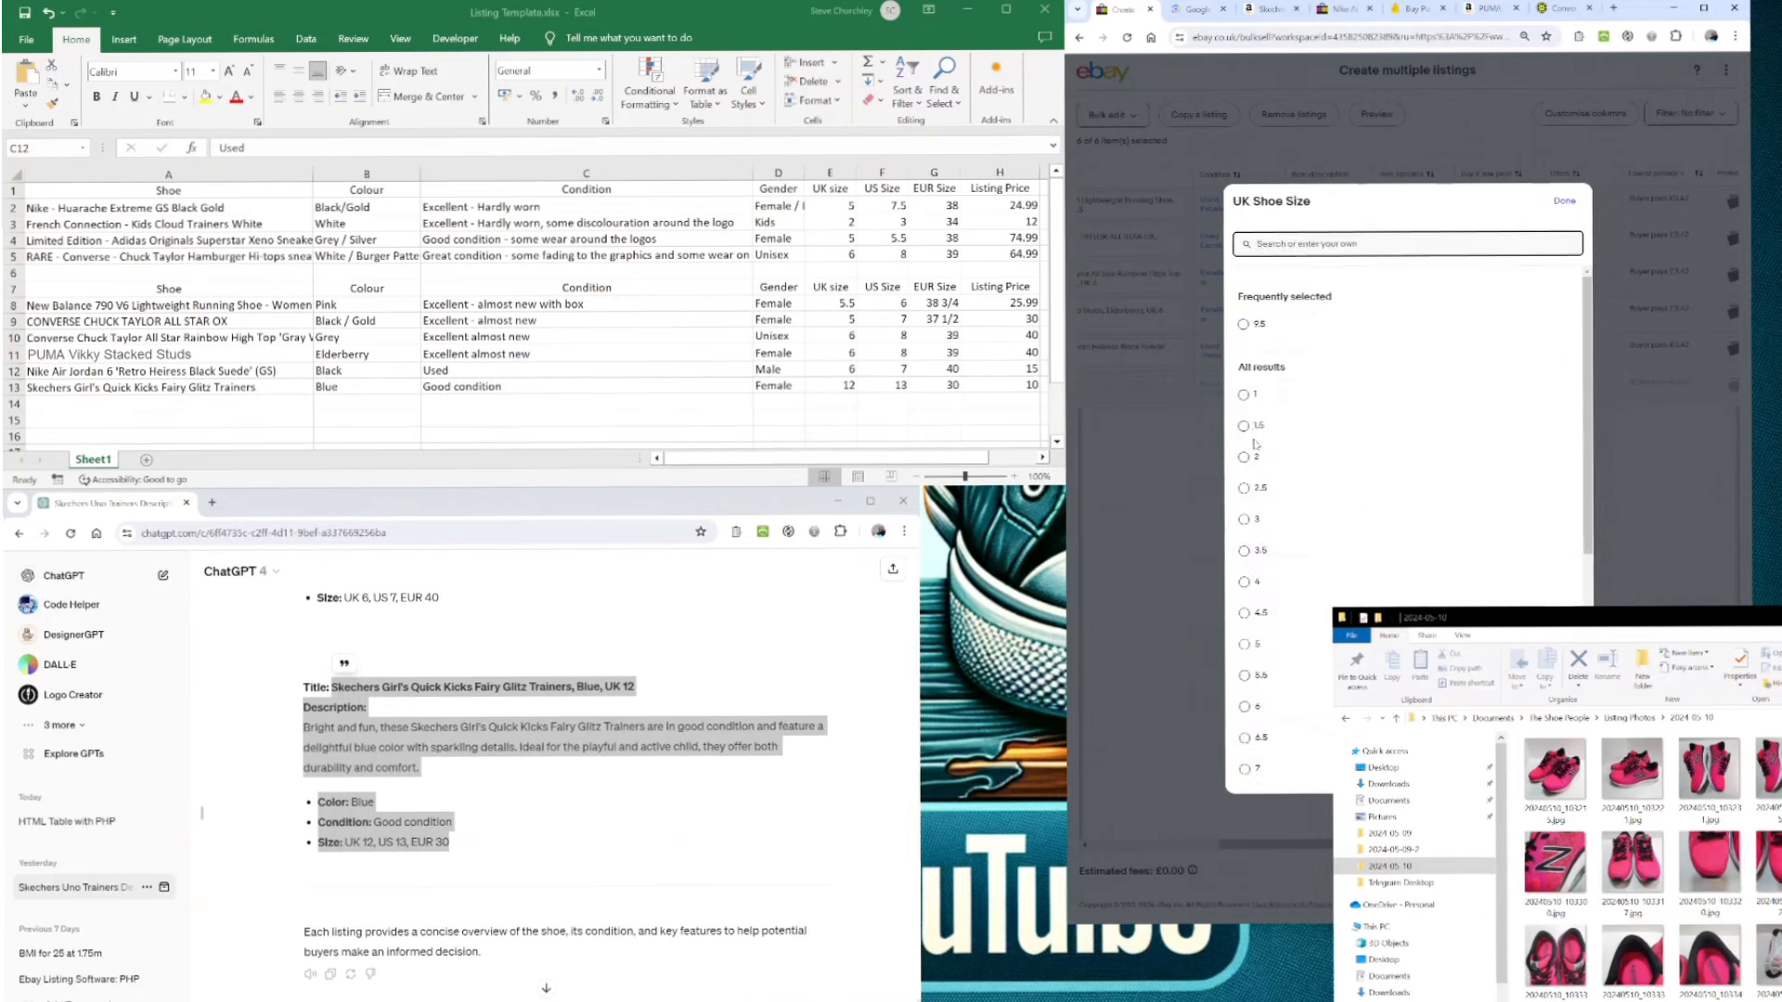
pyautogui.scroll(-5, 1241, 479)
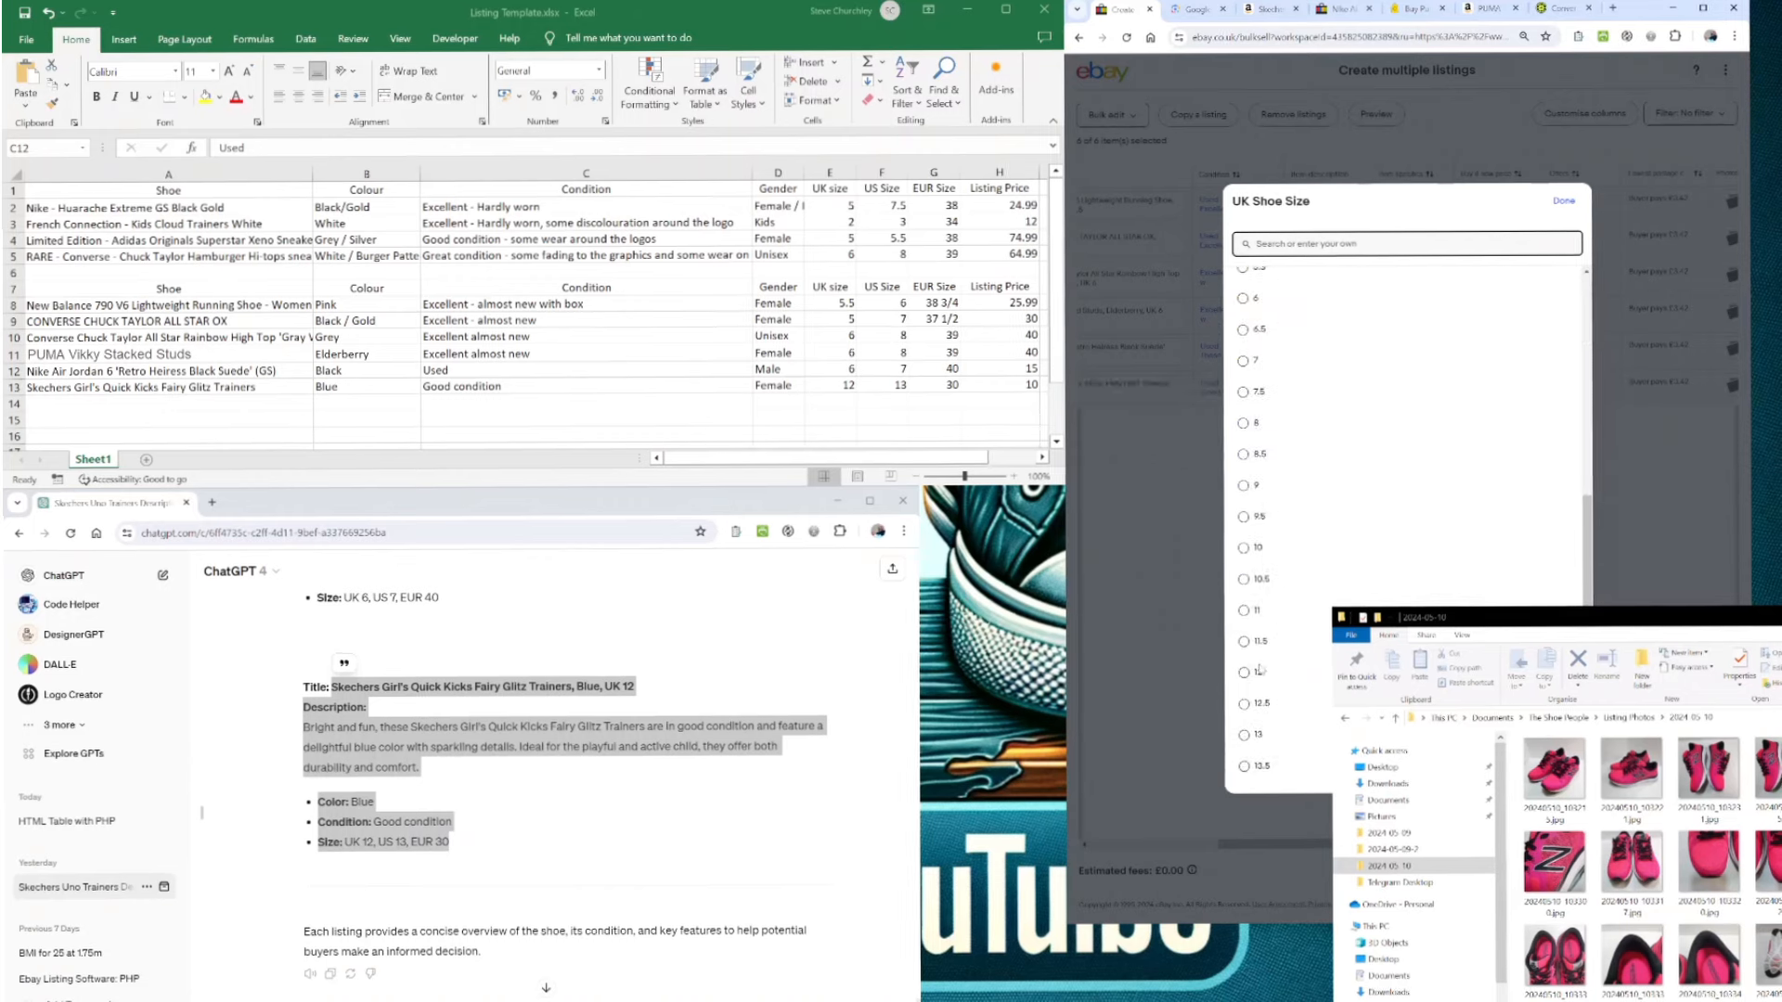
pyautogui.click(1257, 670)
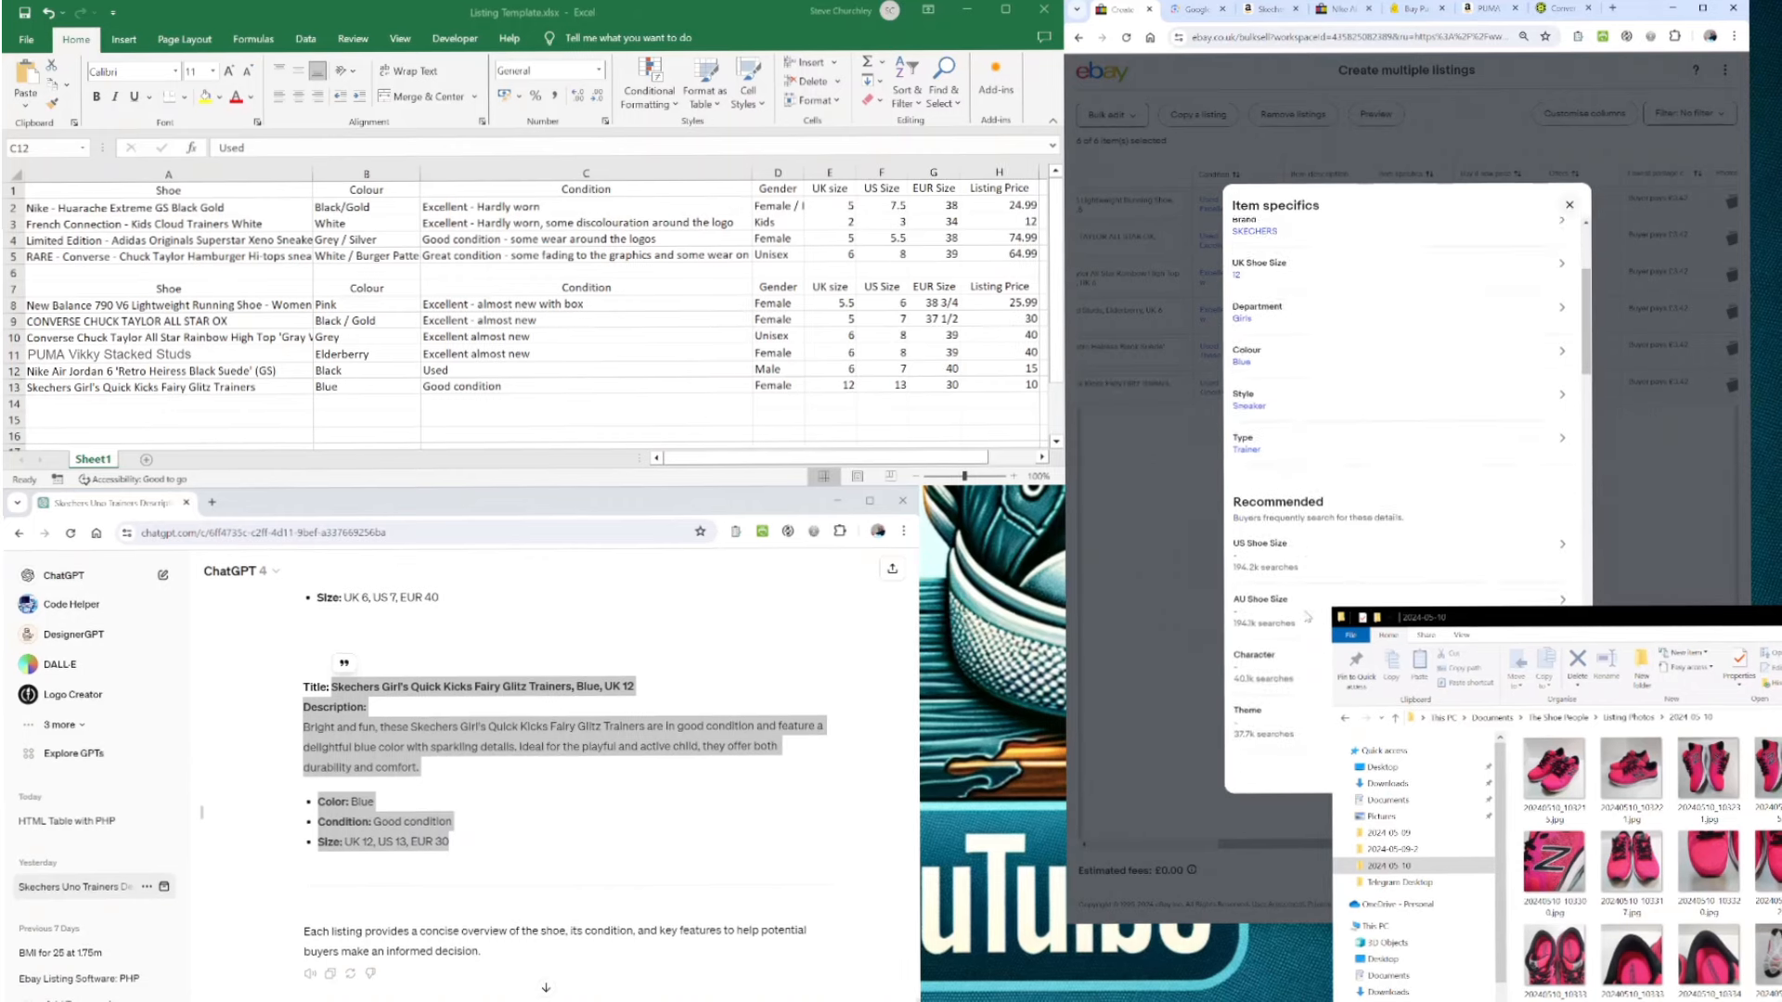
# - Set the US shoe size of the Skechers listing to 13
pyautogui.scroll(-1, 1306, 616)
pyautogui.click(1301, 503)
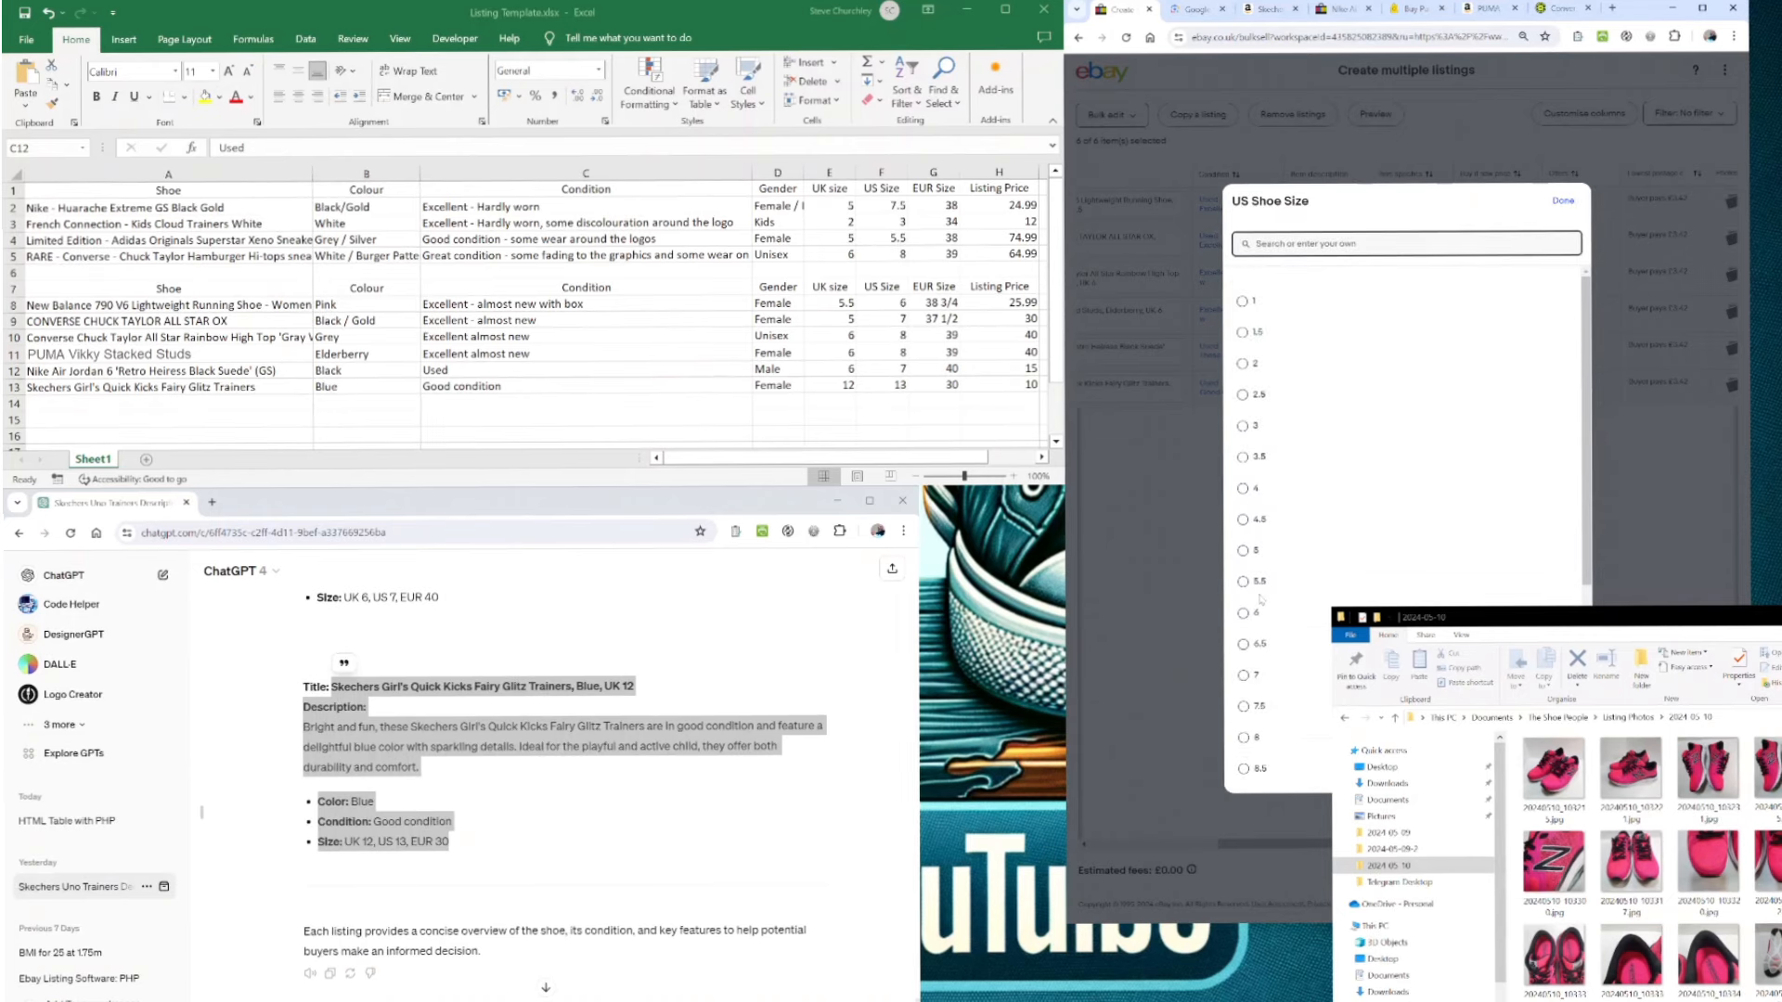
pyautogui.scroll(-3, 1260, 598)
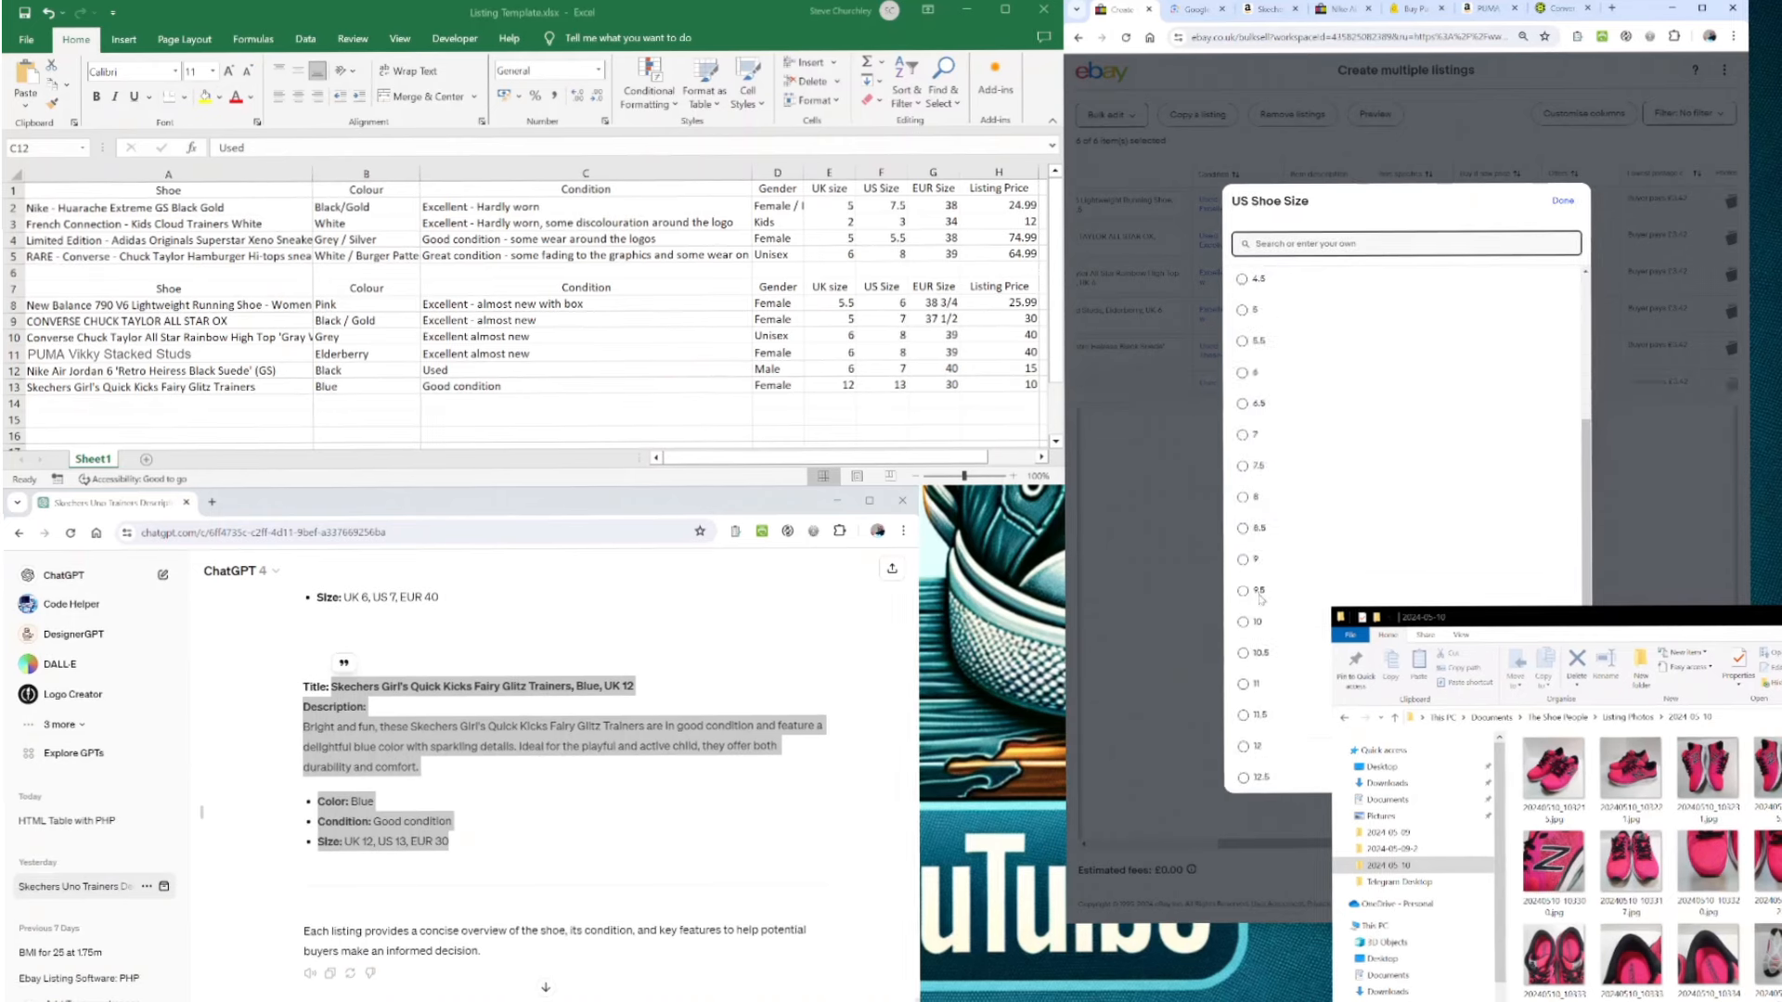
pyautogui.scroll(-1, 1260, 598)
pyautogui.click(1245, 737)
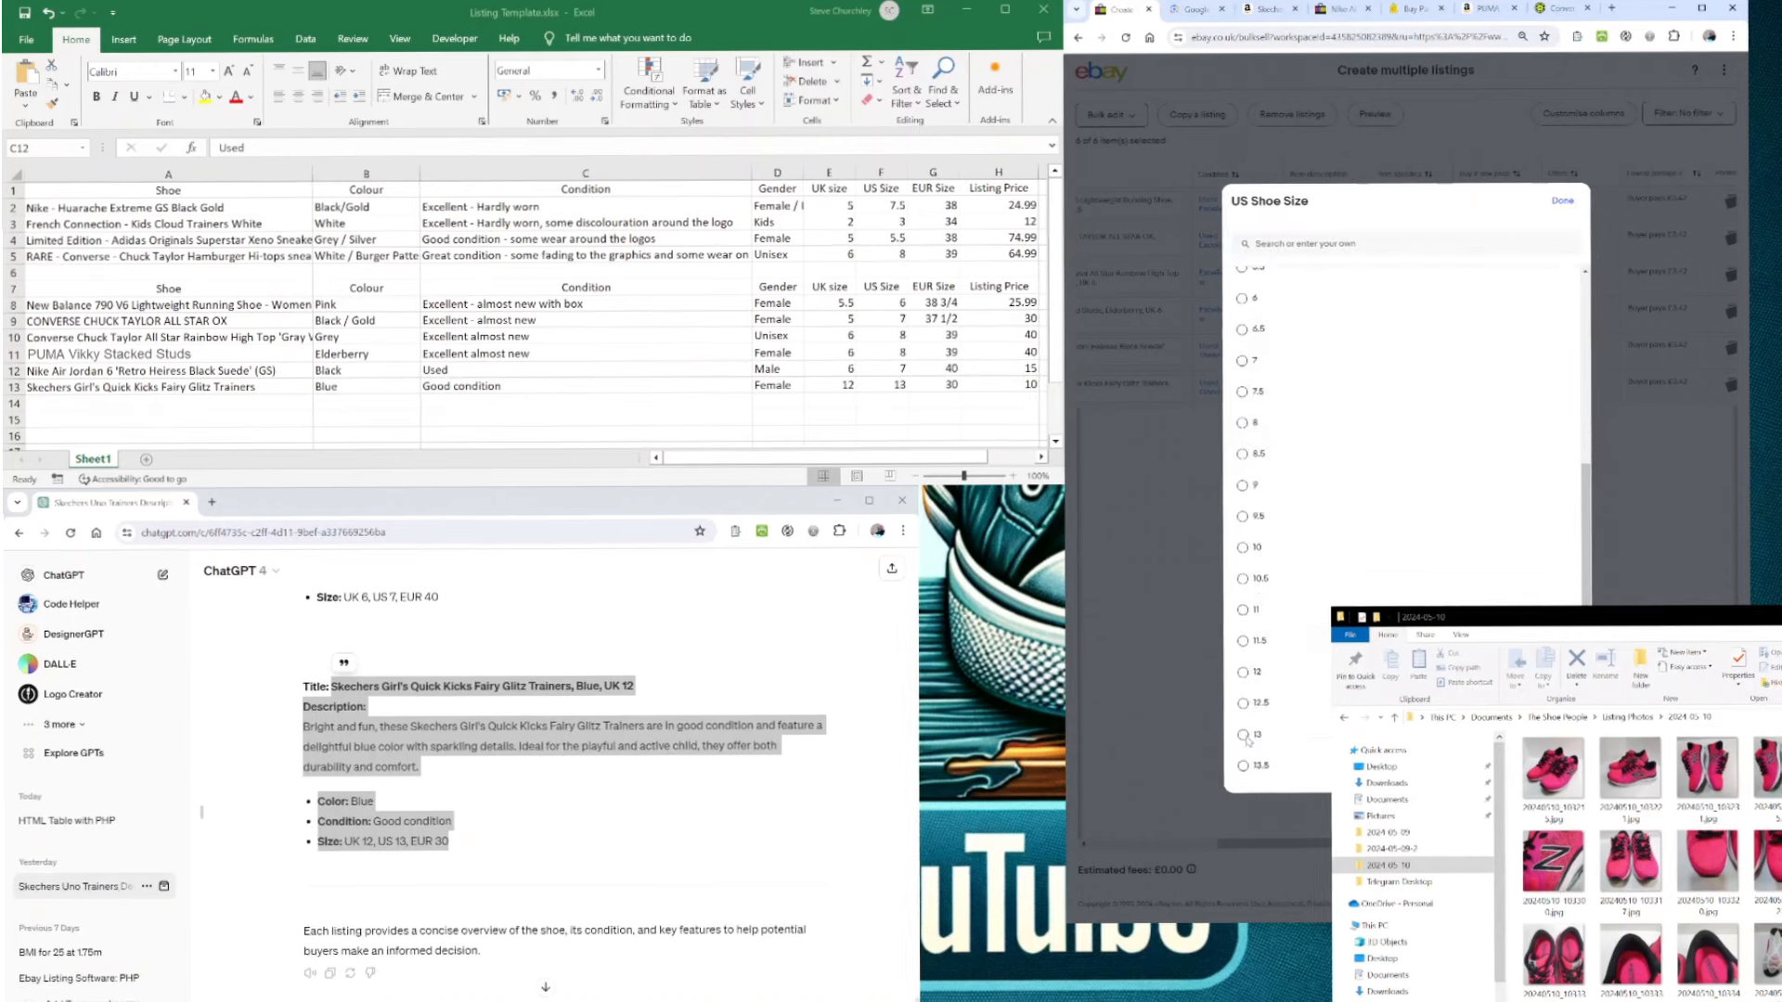
# - Set the EU shoe size of the Skechers listing to 30
pyautogui.scroll(-5, 1299, 654)
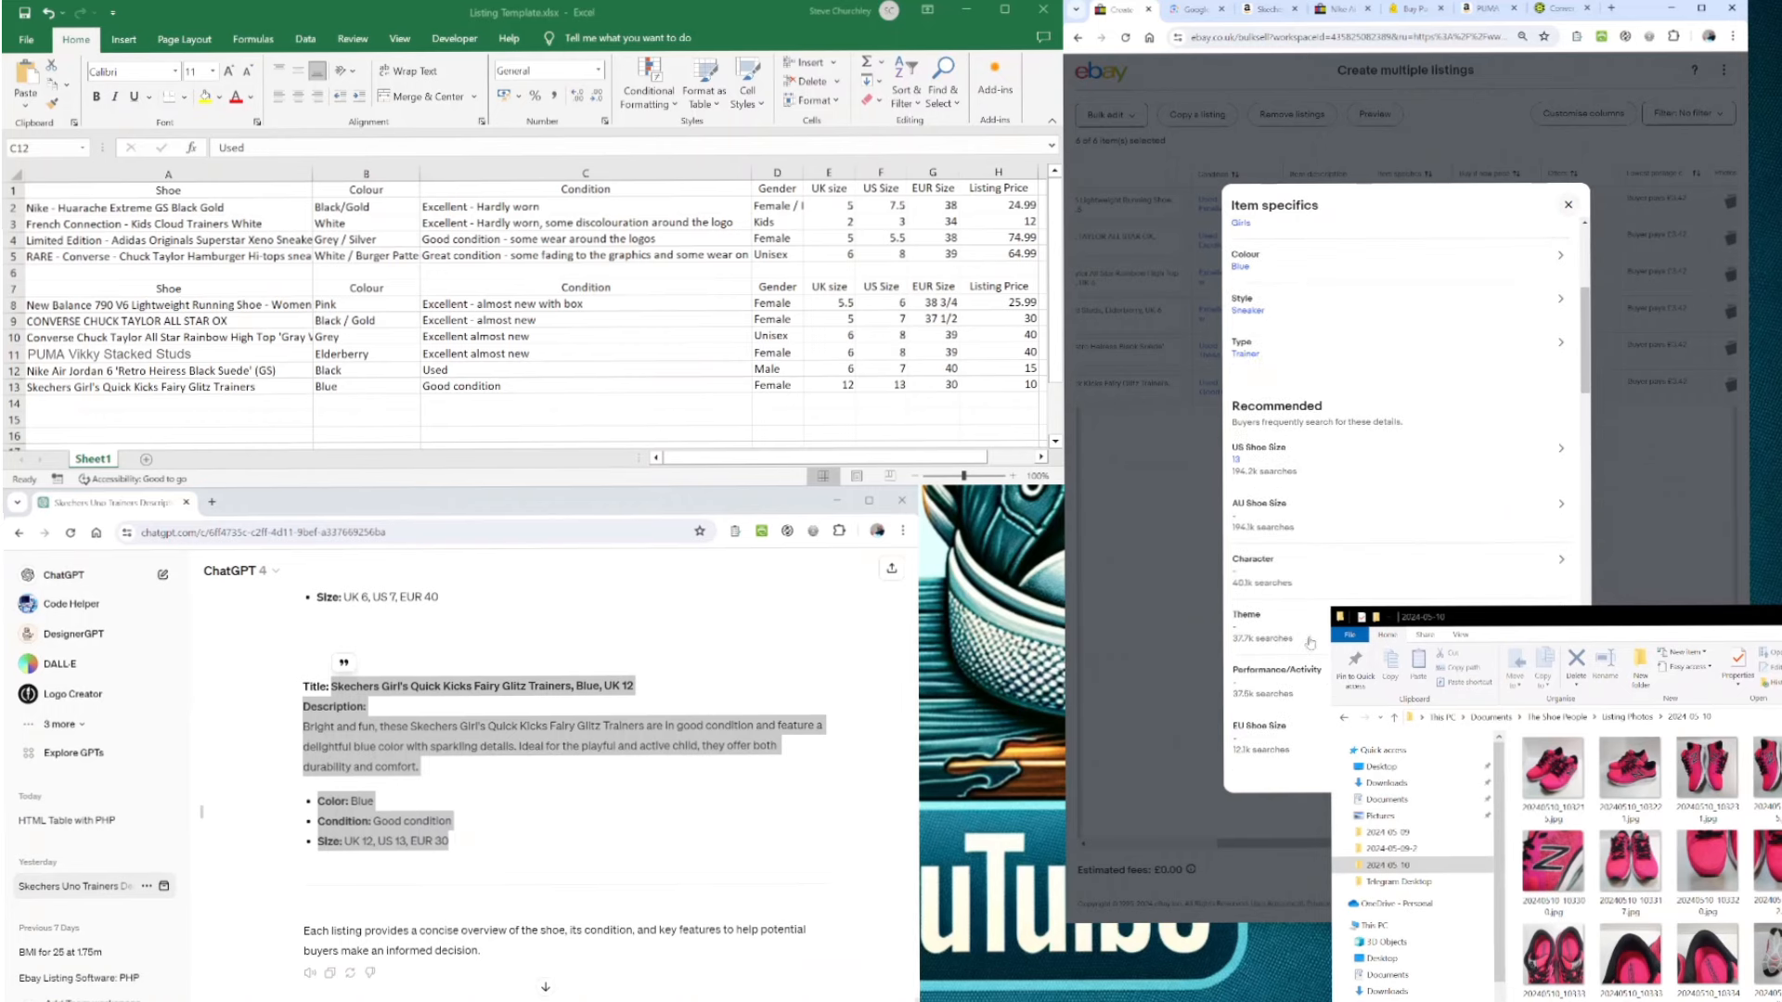
pyautogui.click(1303, 608)
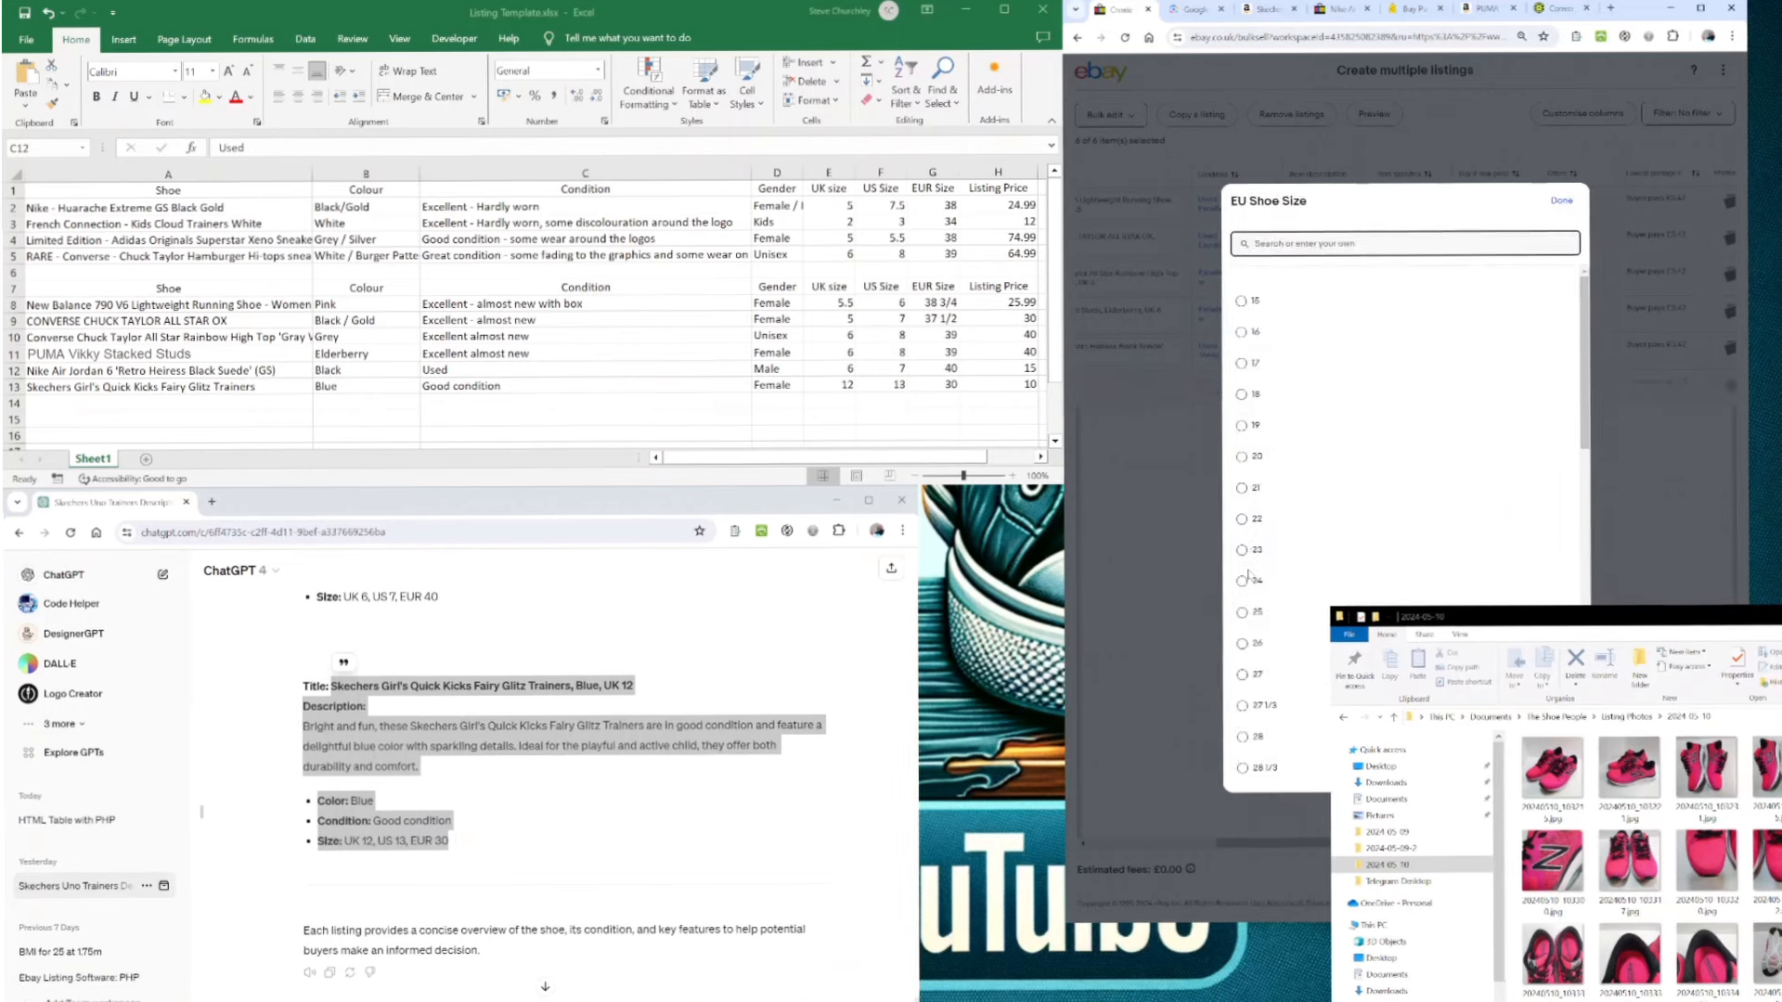
pyautogui.scroll(-3, 1246, 650)
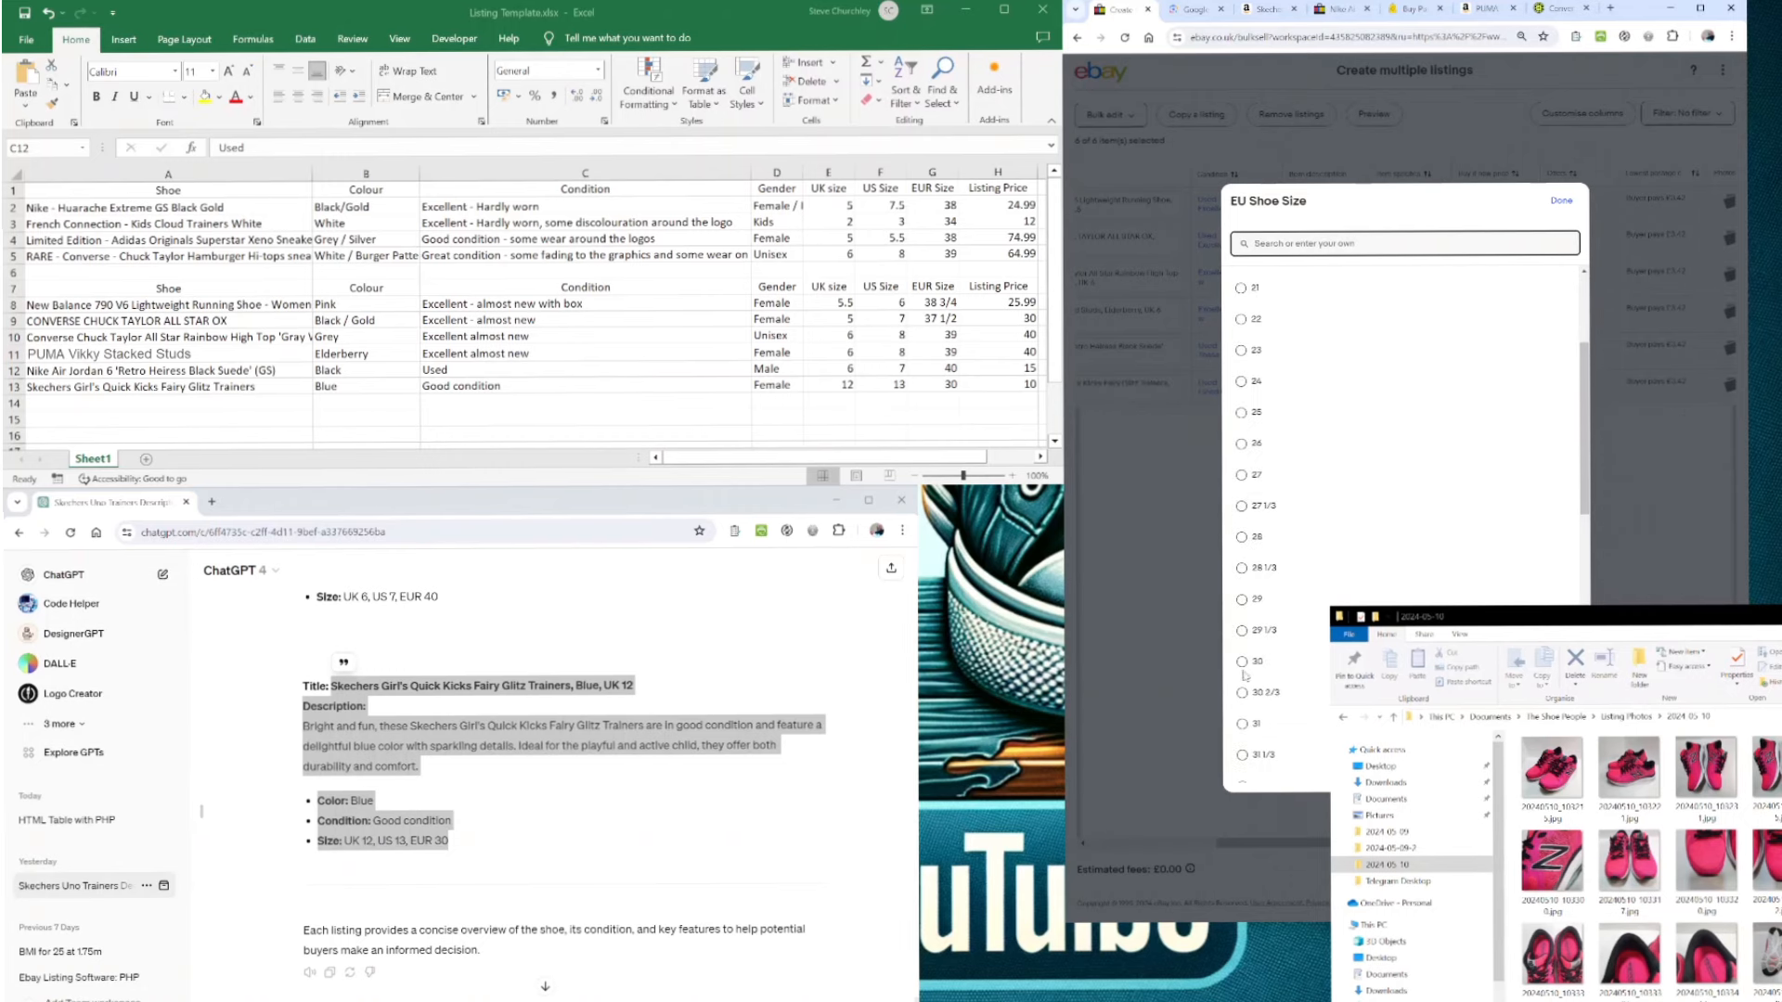
pyautogui.click(1244, 662)
pyautogui.scroll(-2, 1401, 492)
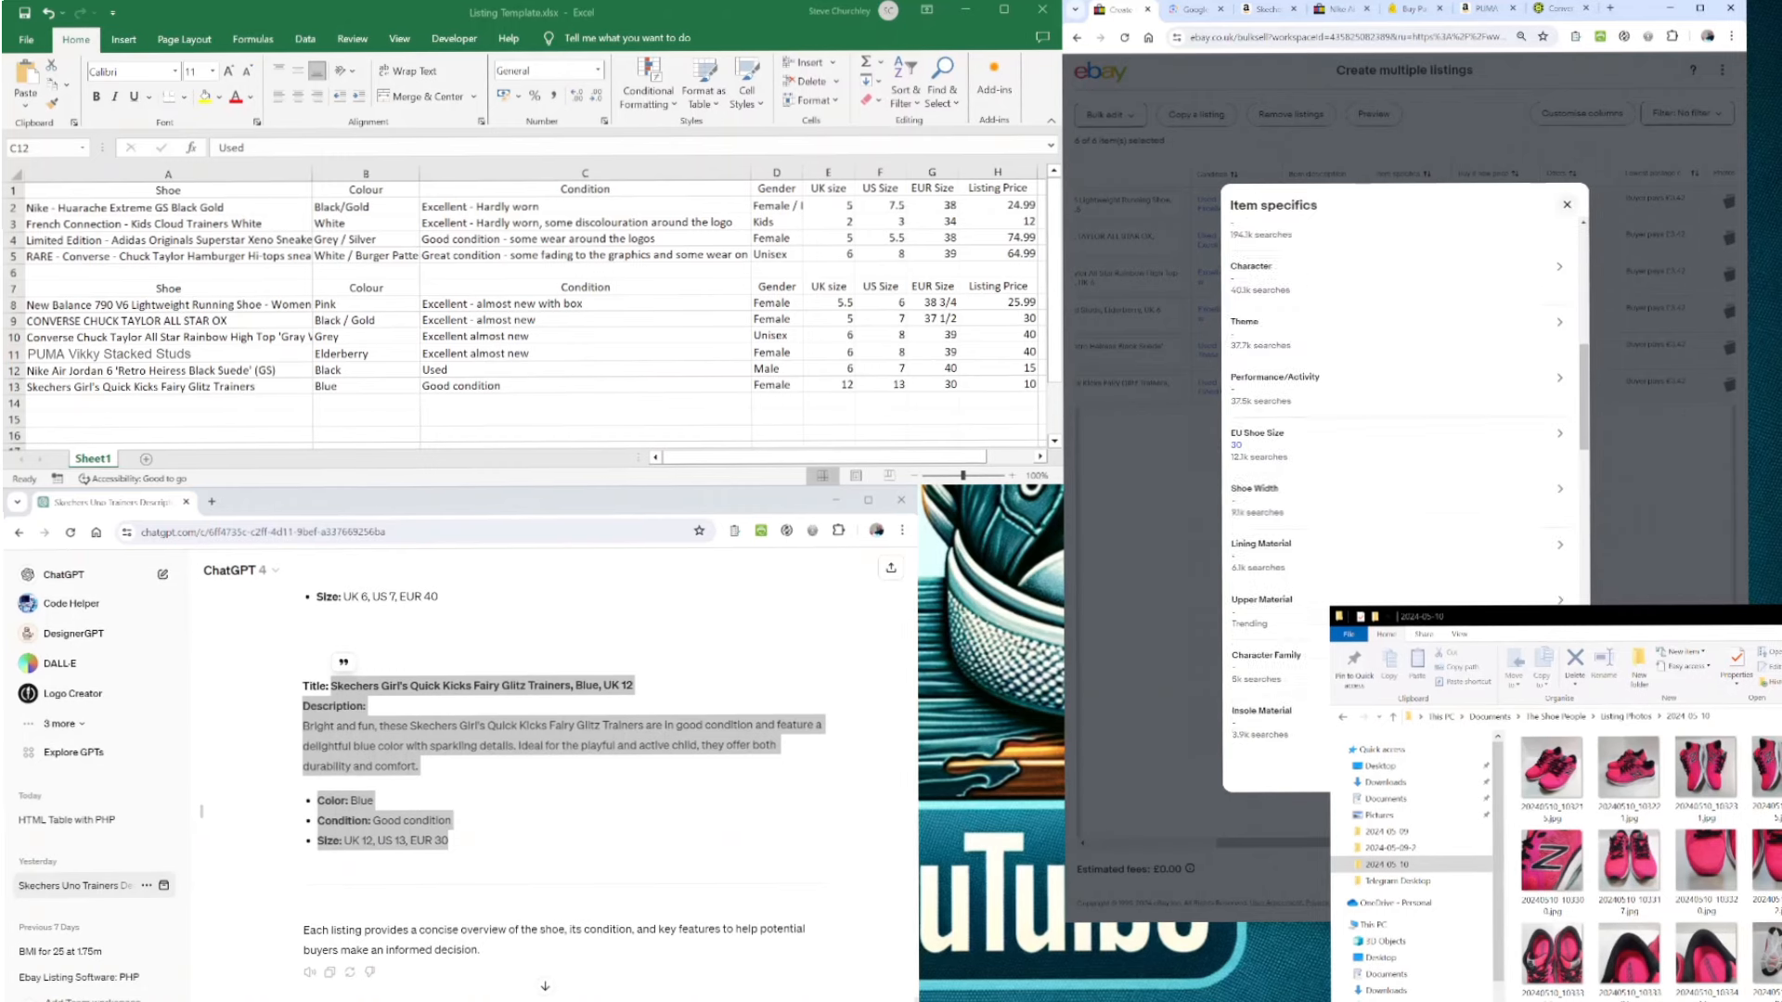
# - Close the item specifics and set the Buy It Now prices to £25.99 for the New Balance and £30 for the Converse All Star OX
pyautogui.press('Escape')
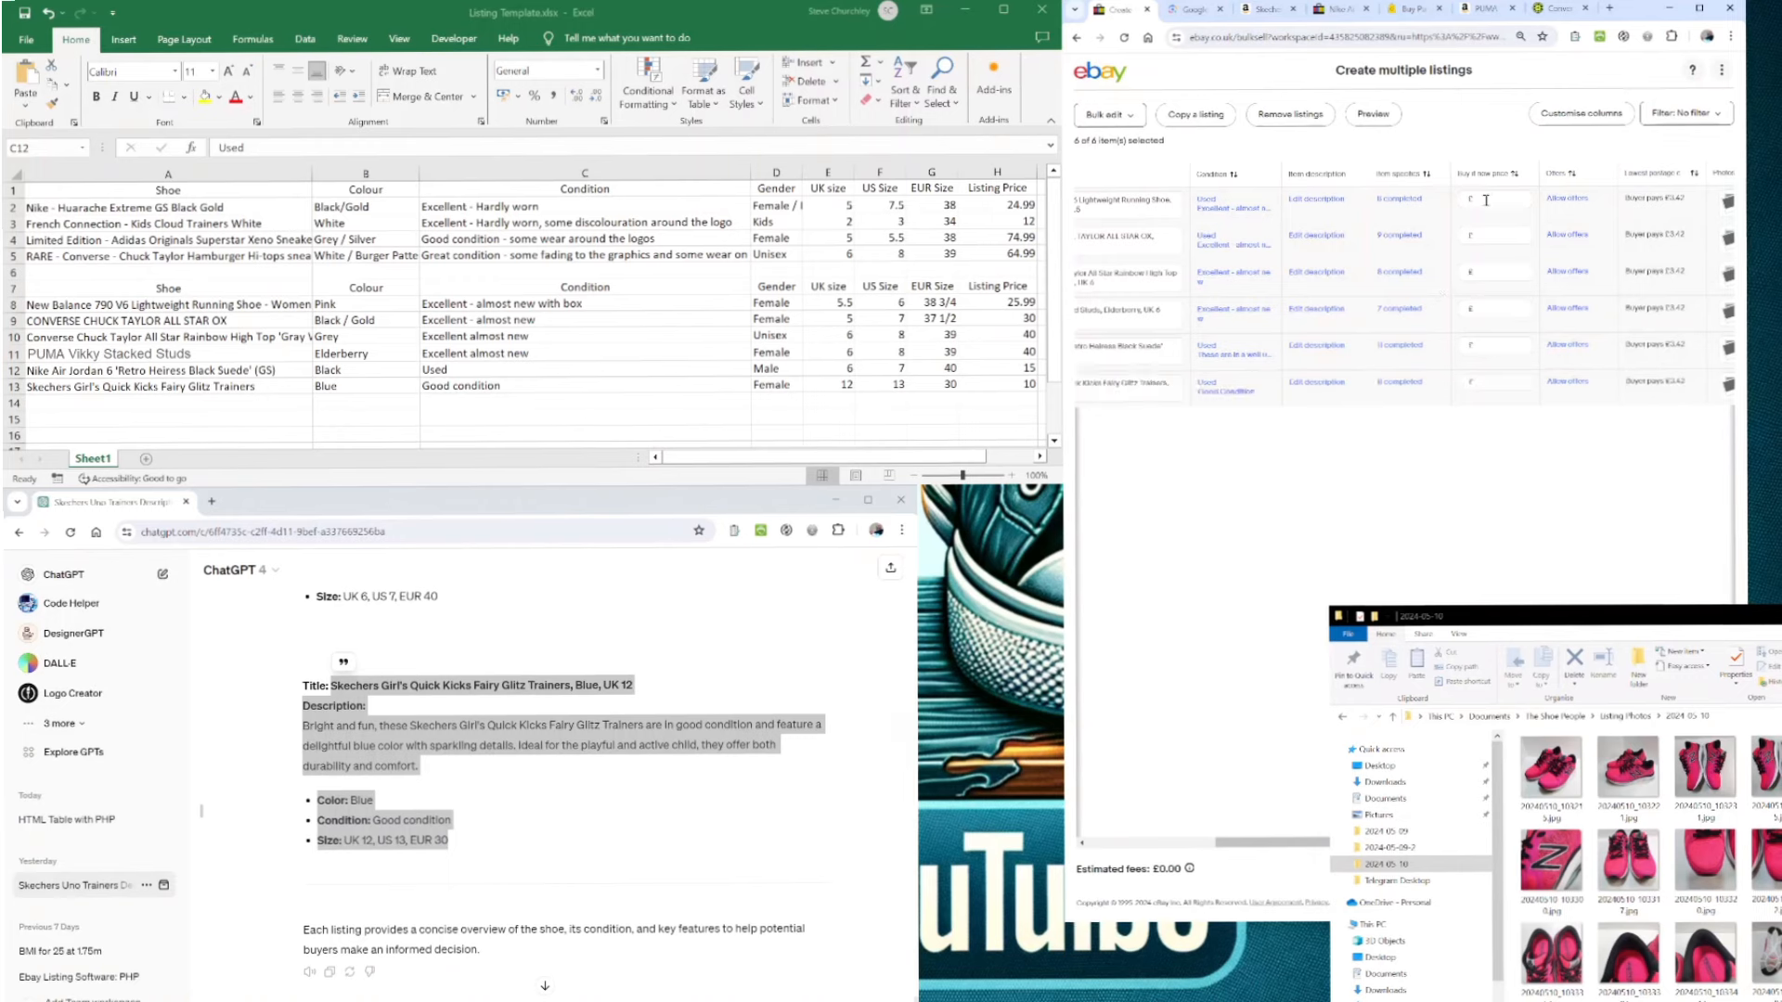
pyautogui.click(1492, 198)
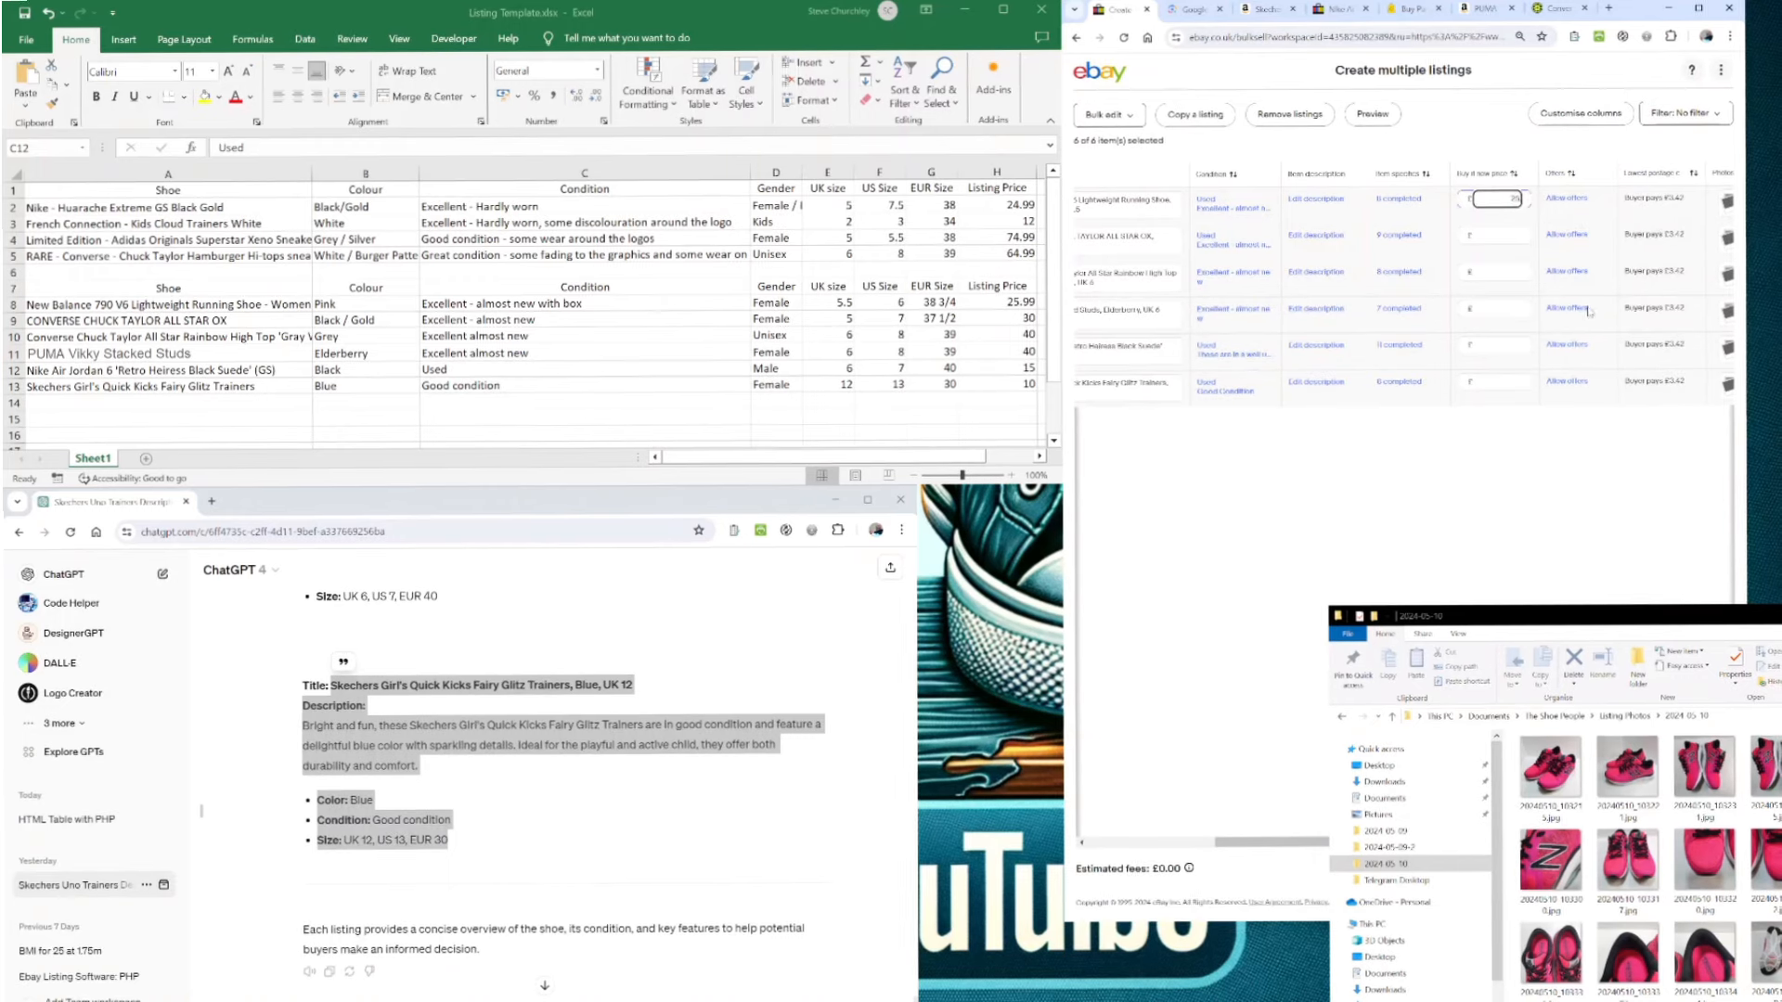
pyautogui.click(1515, 238)
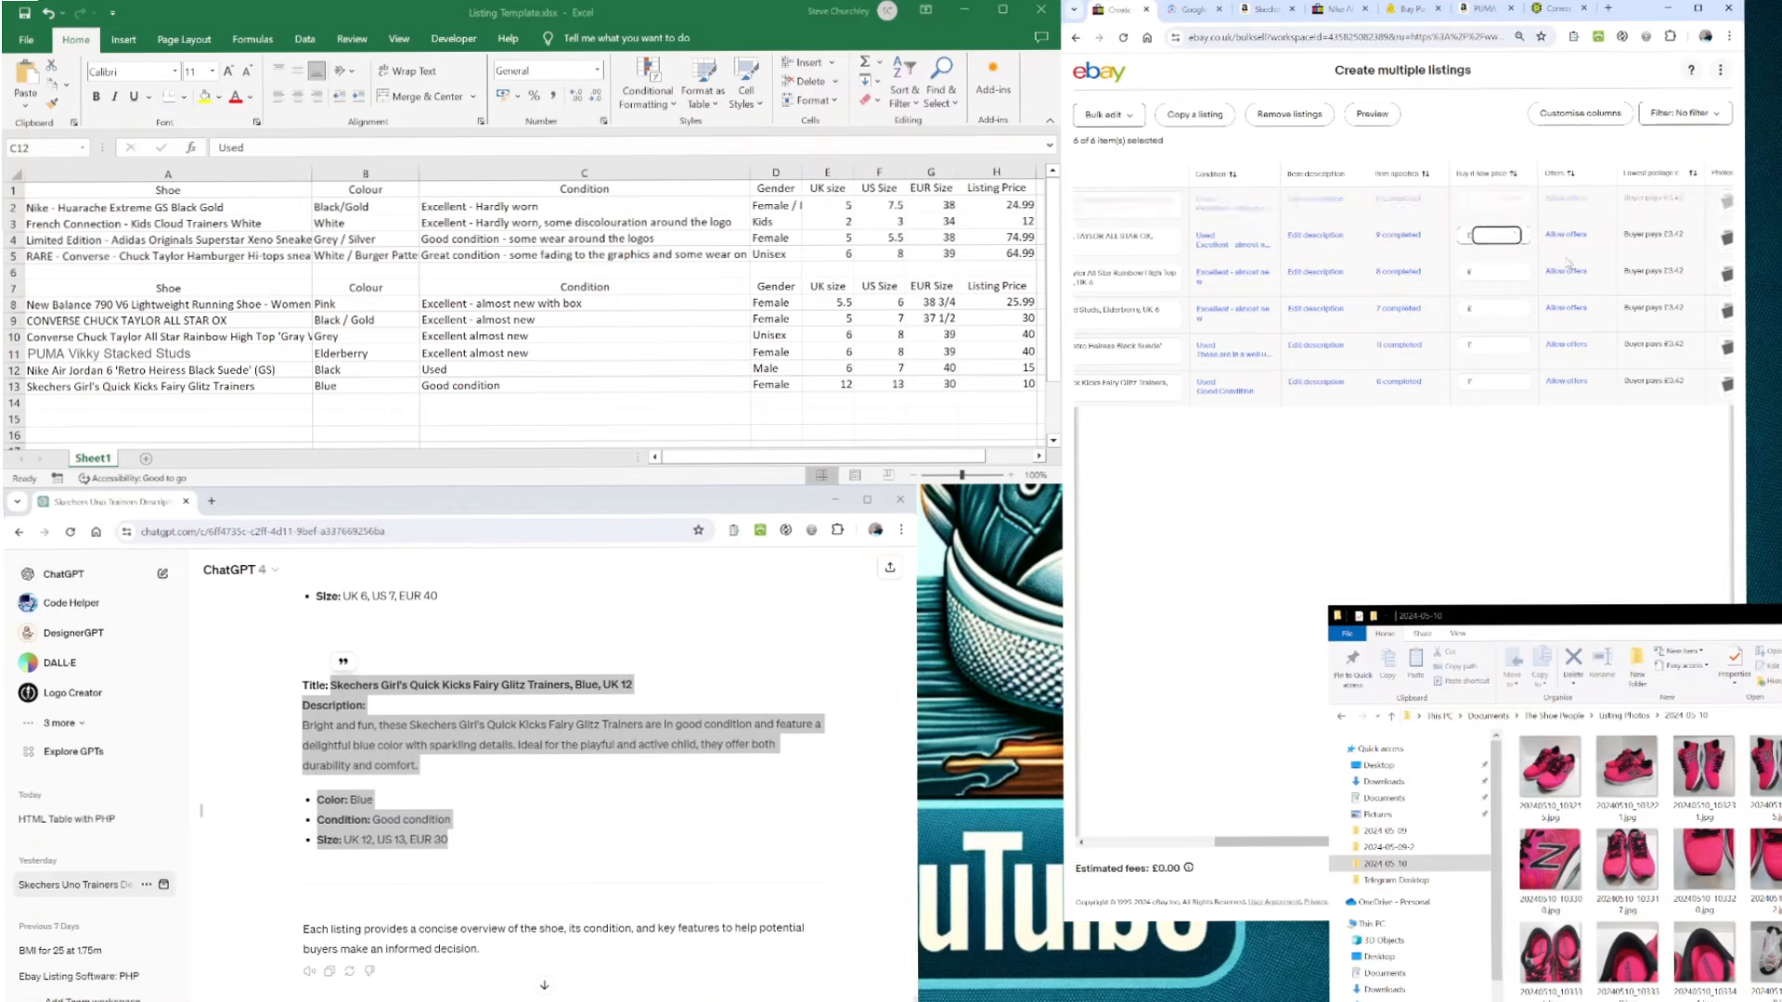
pyautogui.write('30')
pyautogui.press('Return')
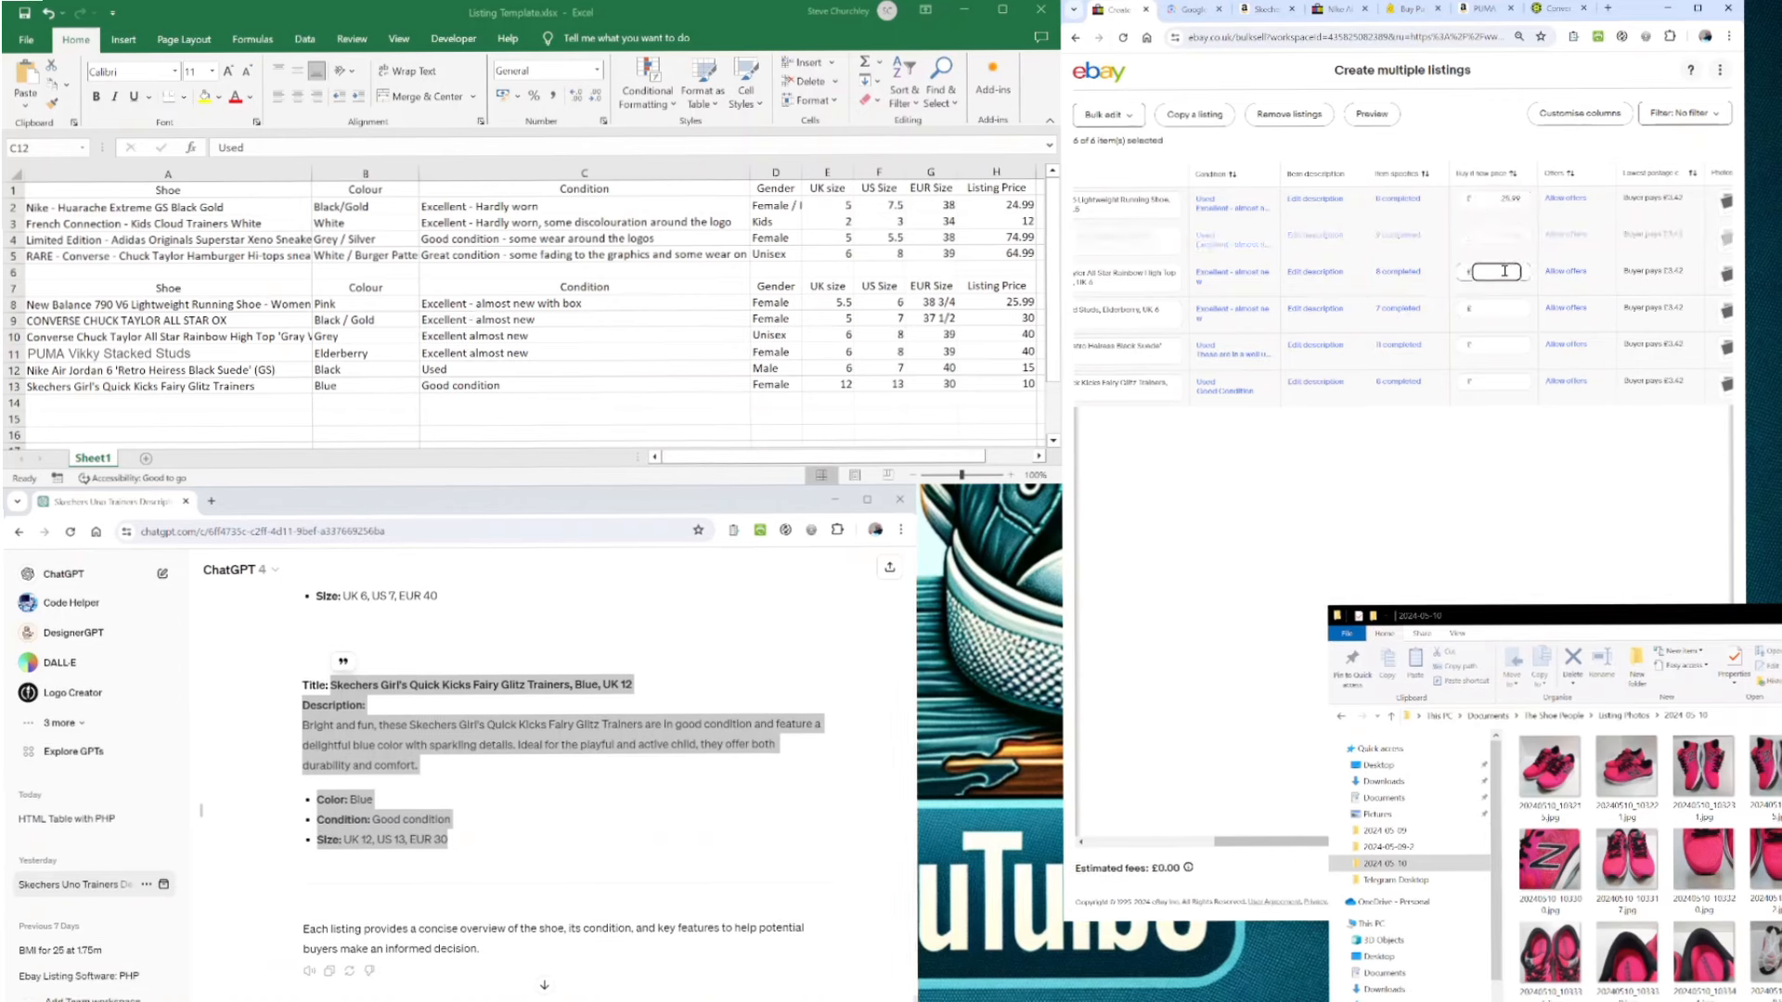
# - Set the Buy It Now price to £40 for both the Converse Rainbow High Top and the PUMA Vikky listings
pyautogui.write('40')
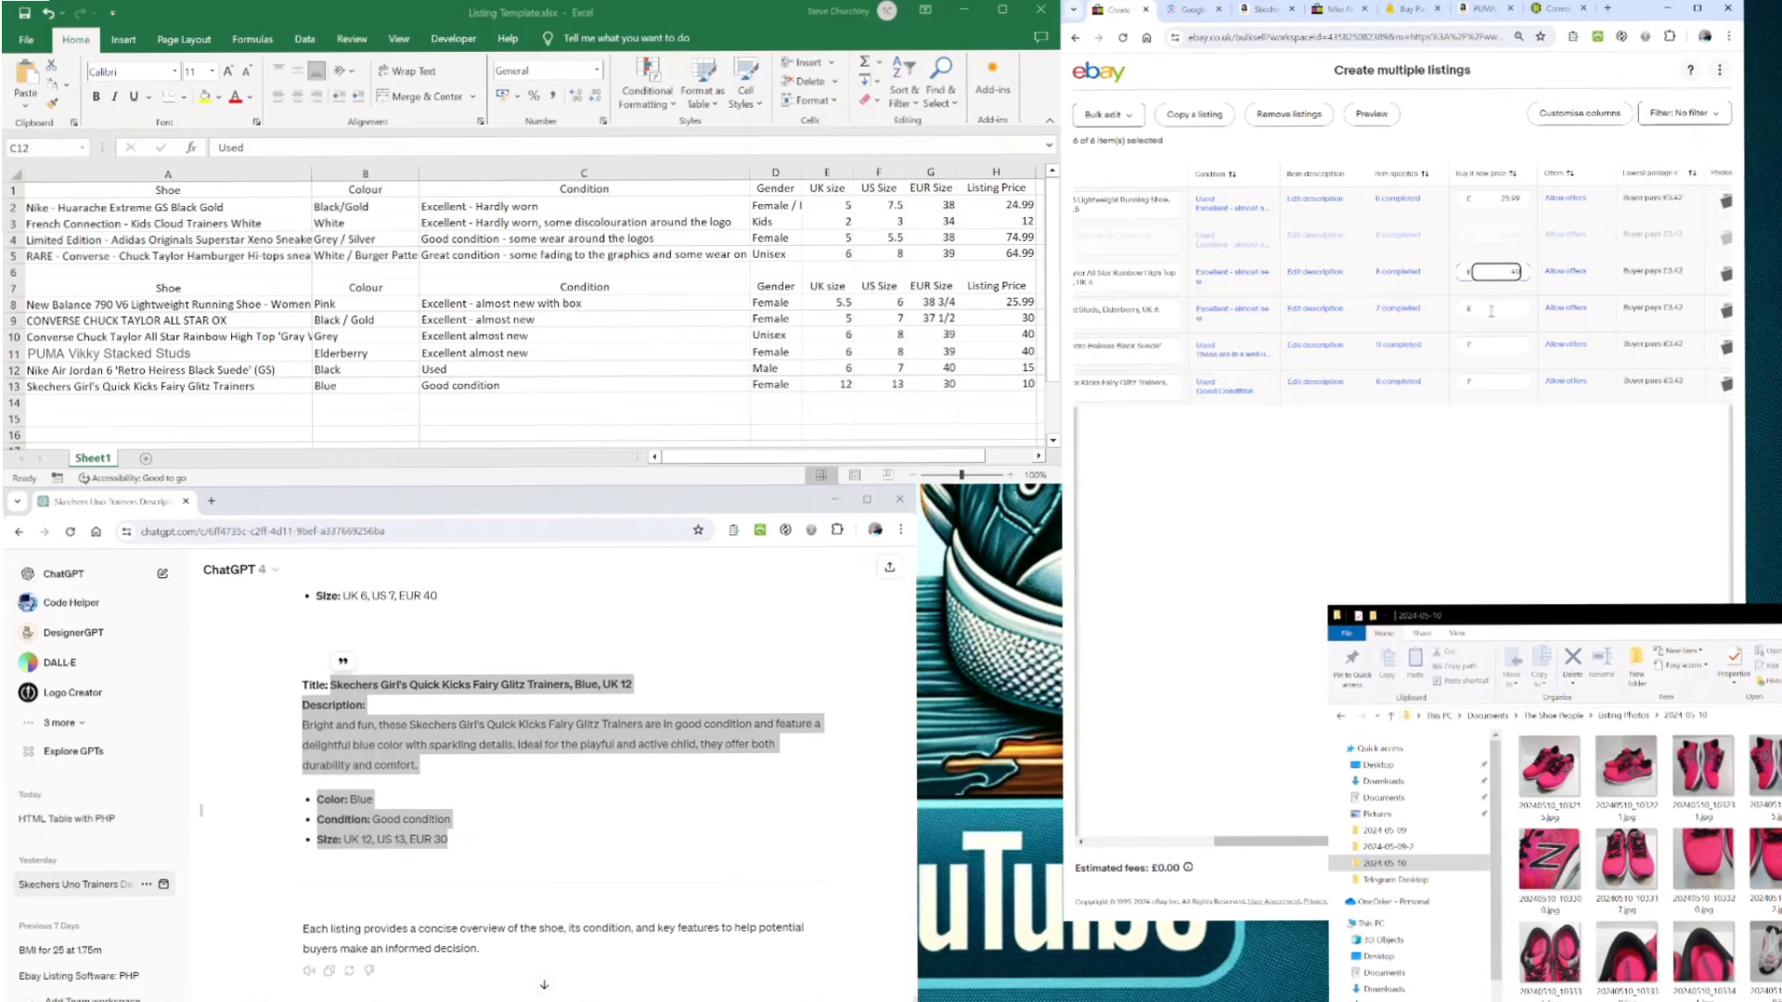
pyautogui.press('Return')
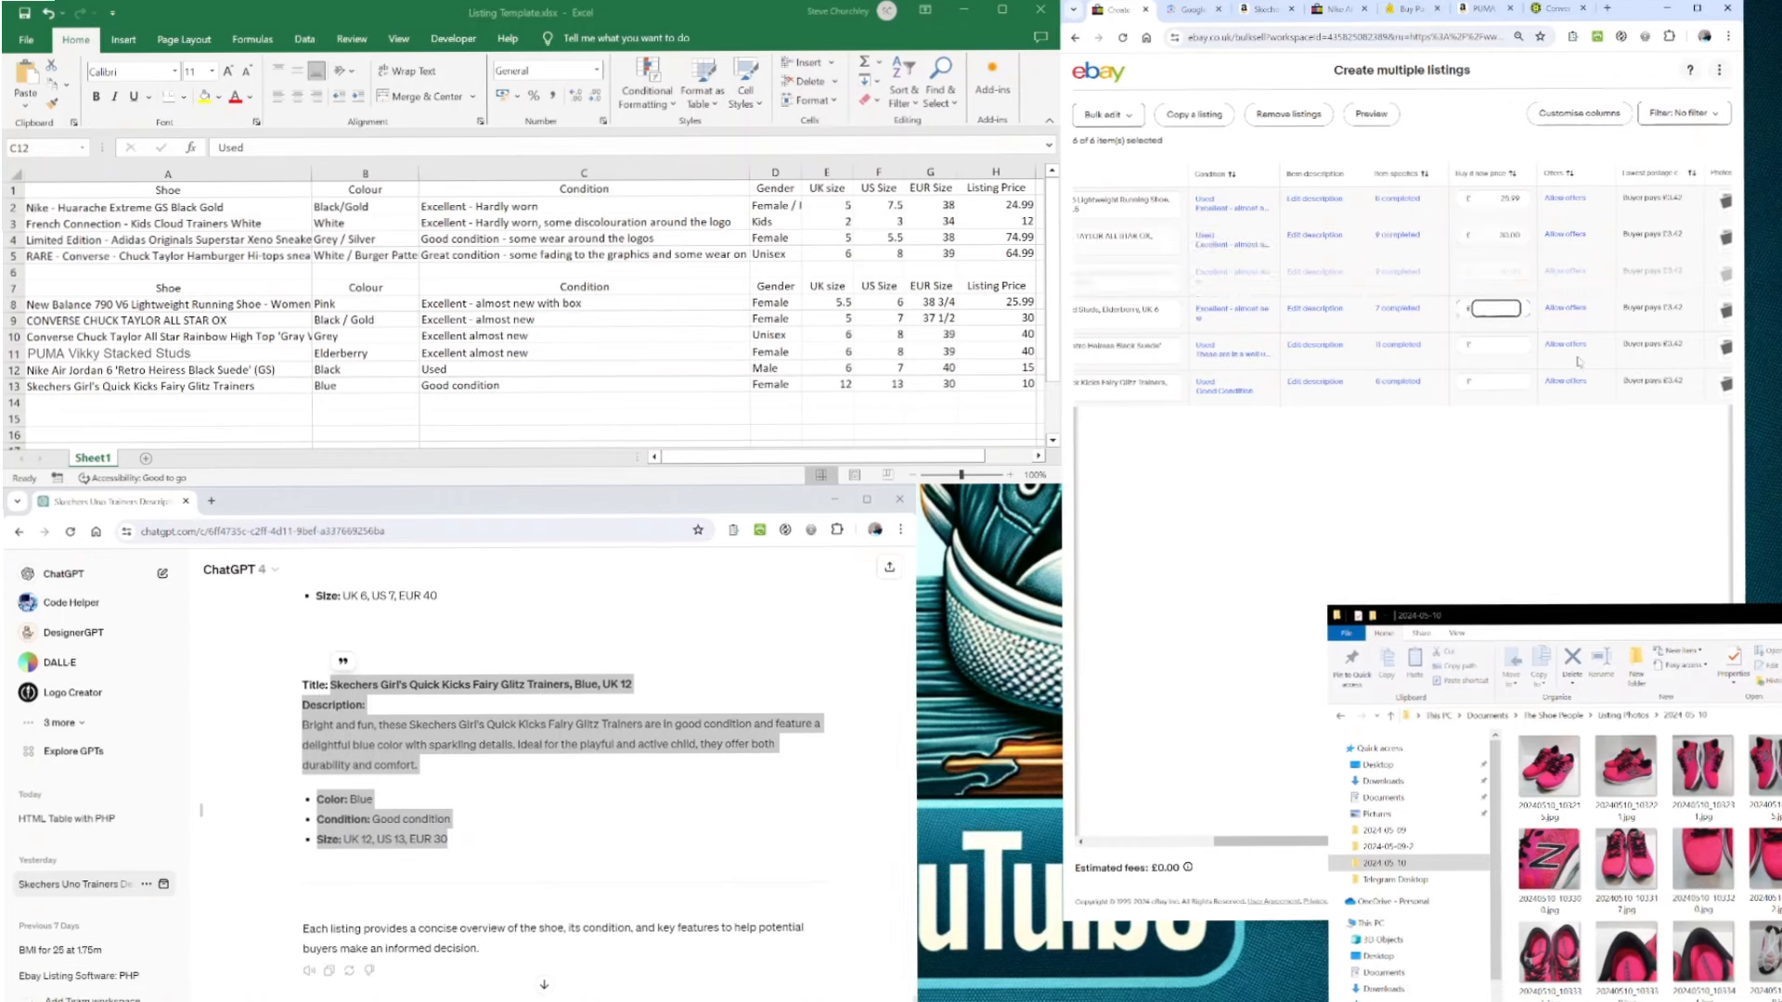
pyautogui.write('40')
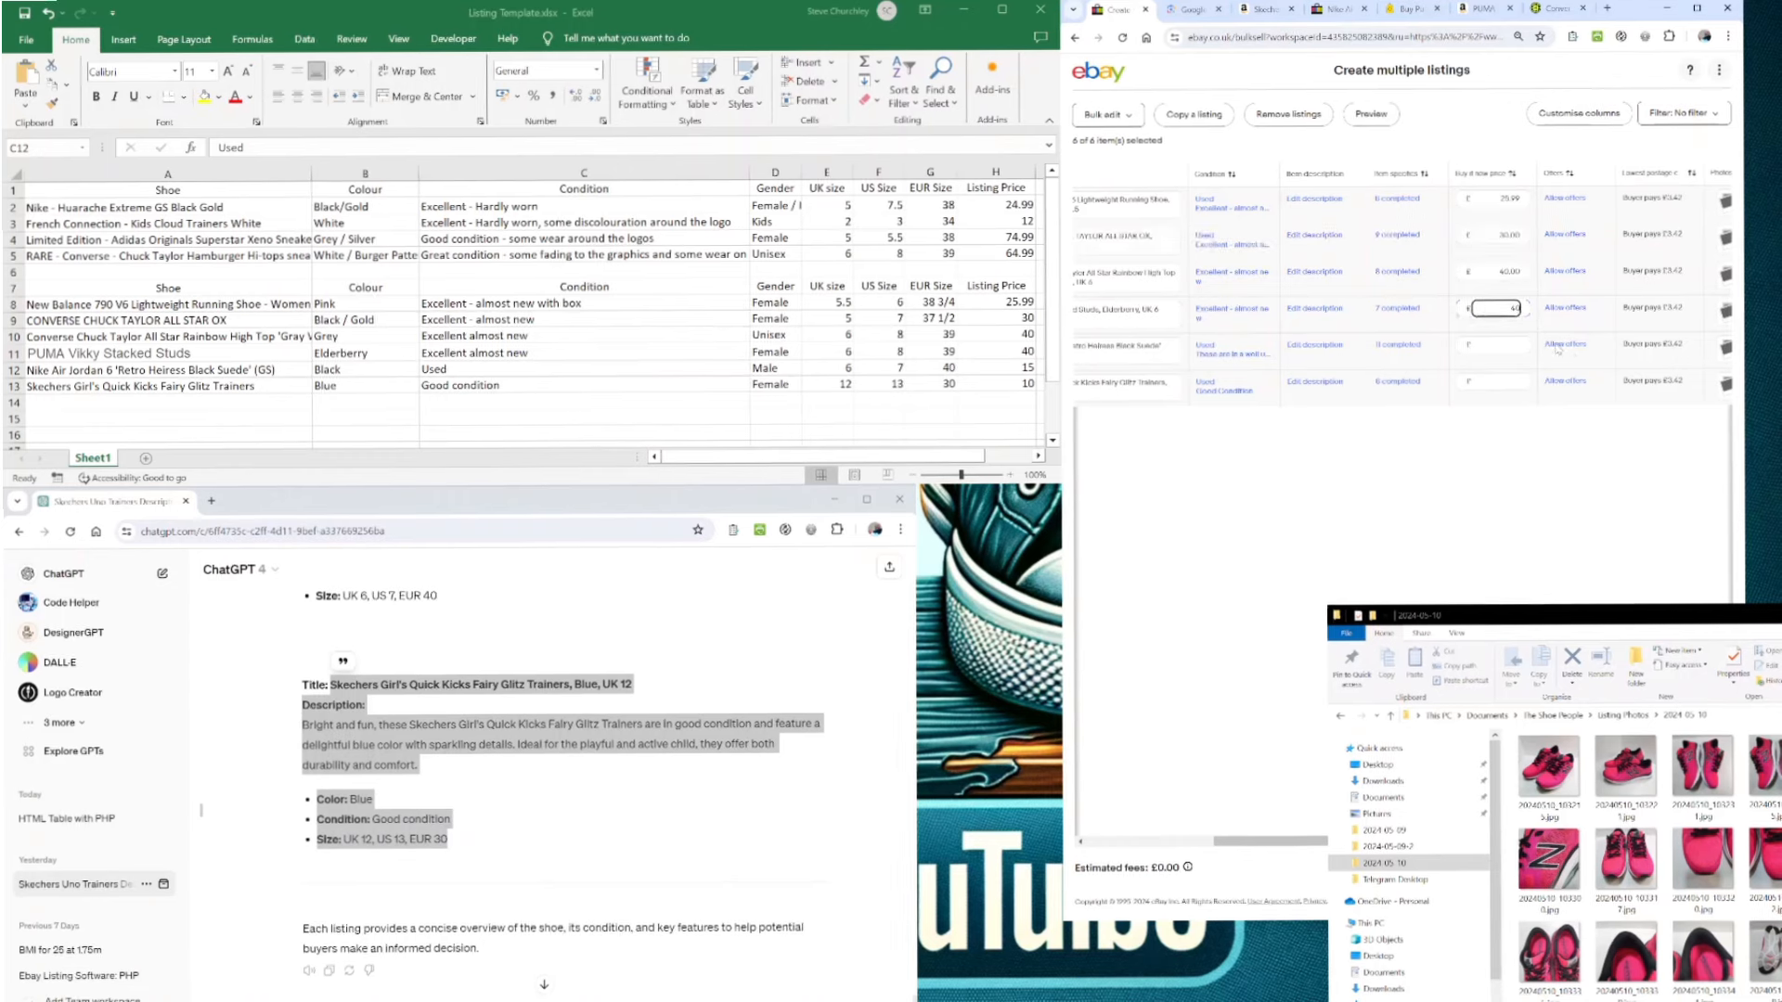
# - Set the Buy It Now prices to £14.99 for the Nike Air Jordan 6 and £9.99 for the Skechers listing
pyautogui.click(1505, 345)
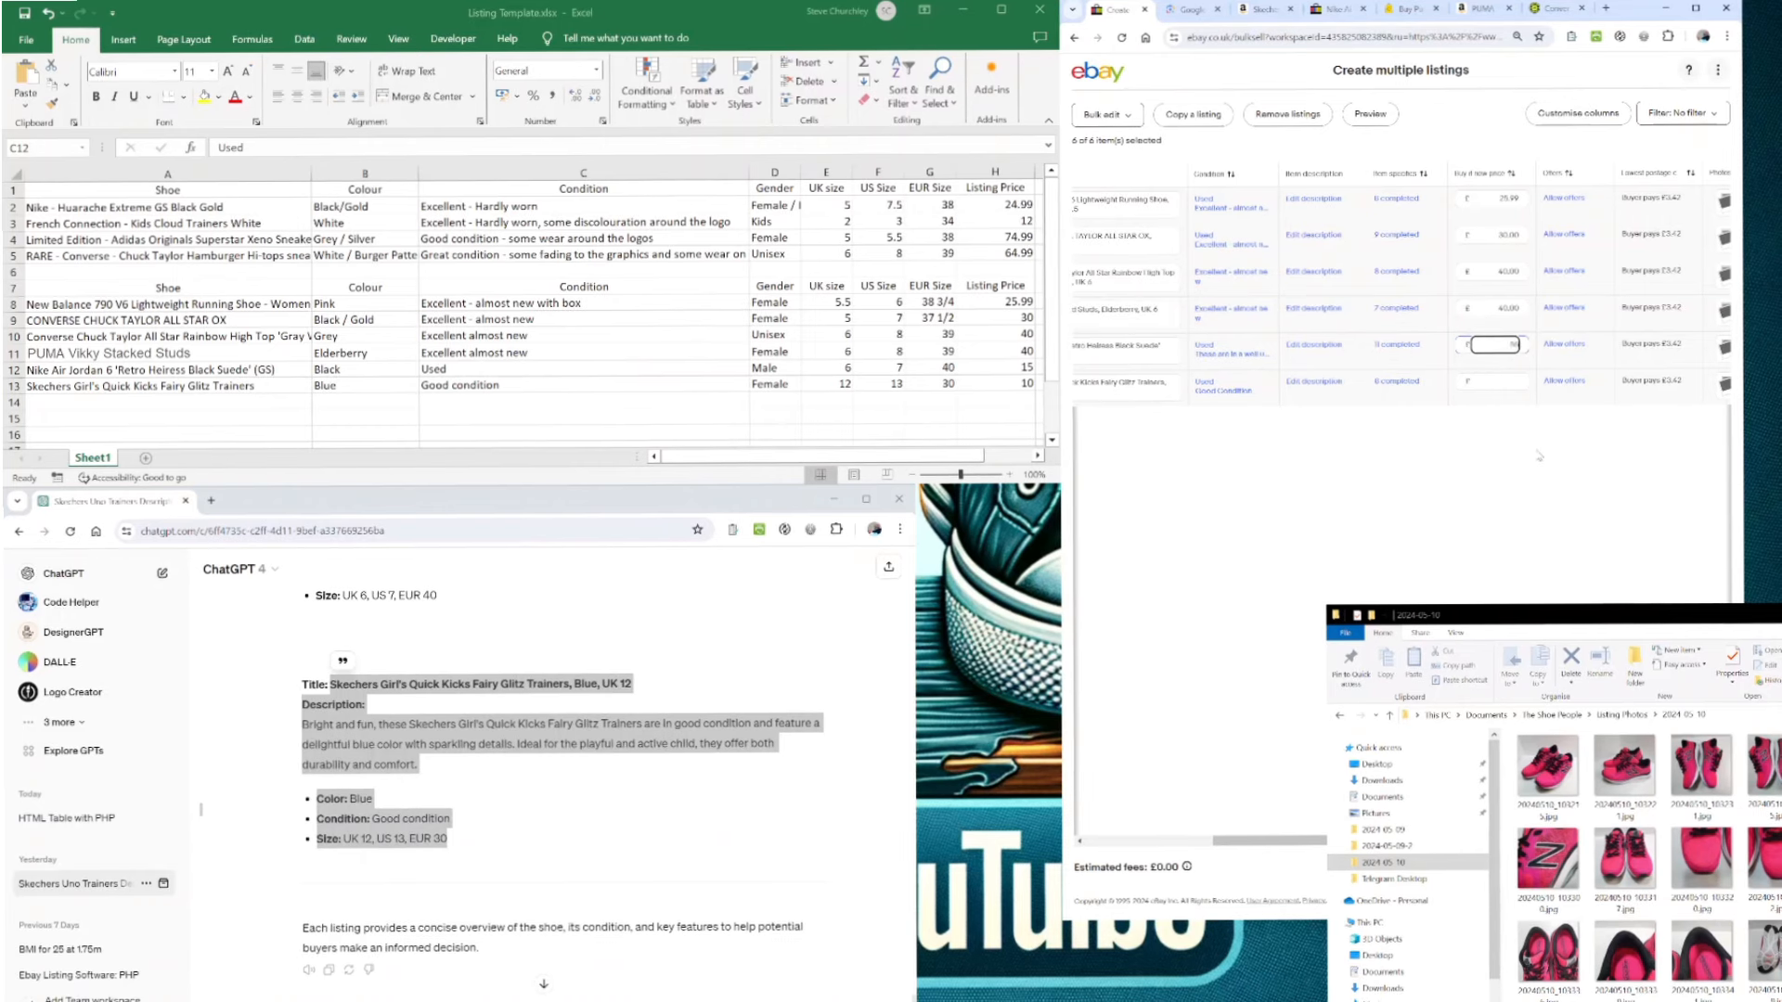
pyautogui.write('14.99')
pyautogui.press('Return')
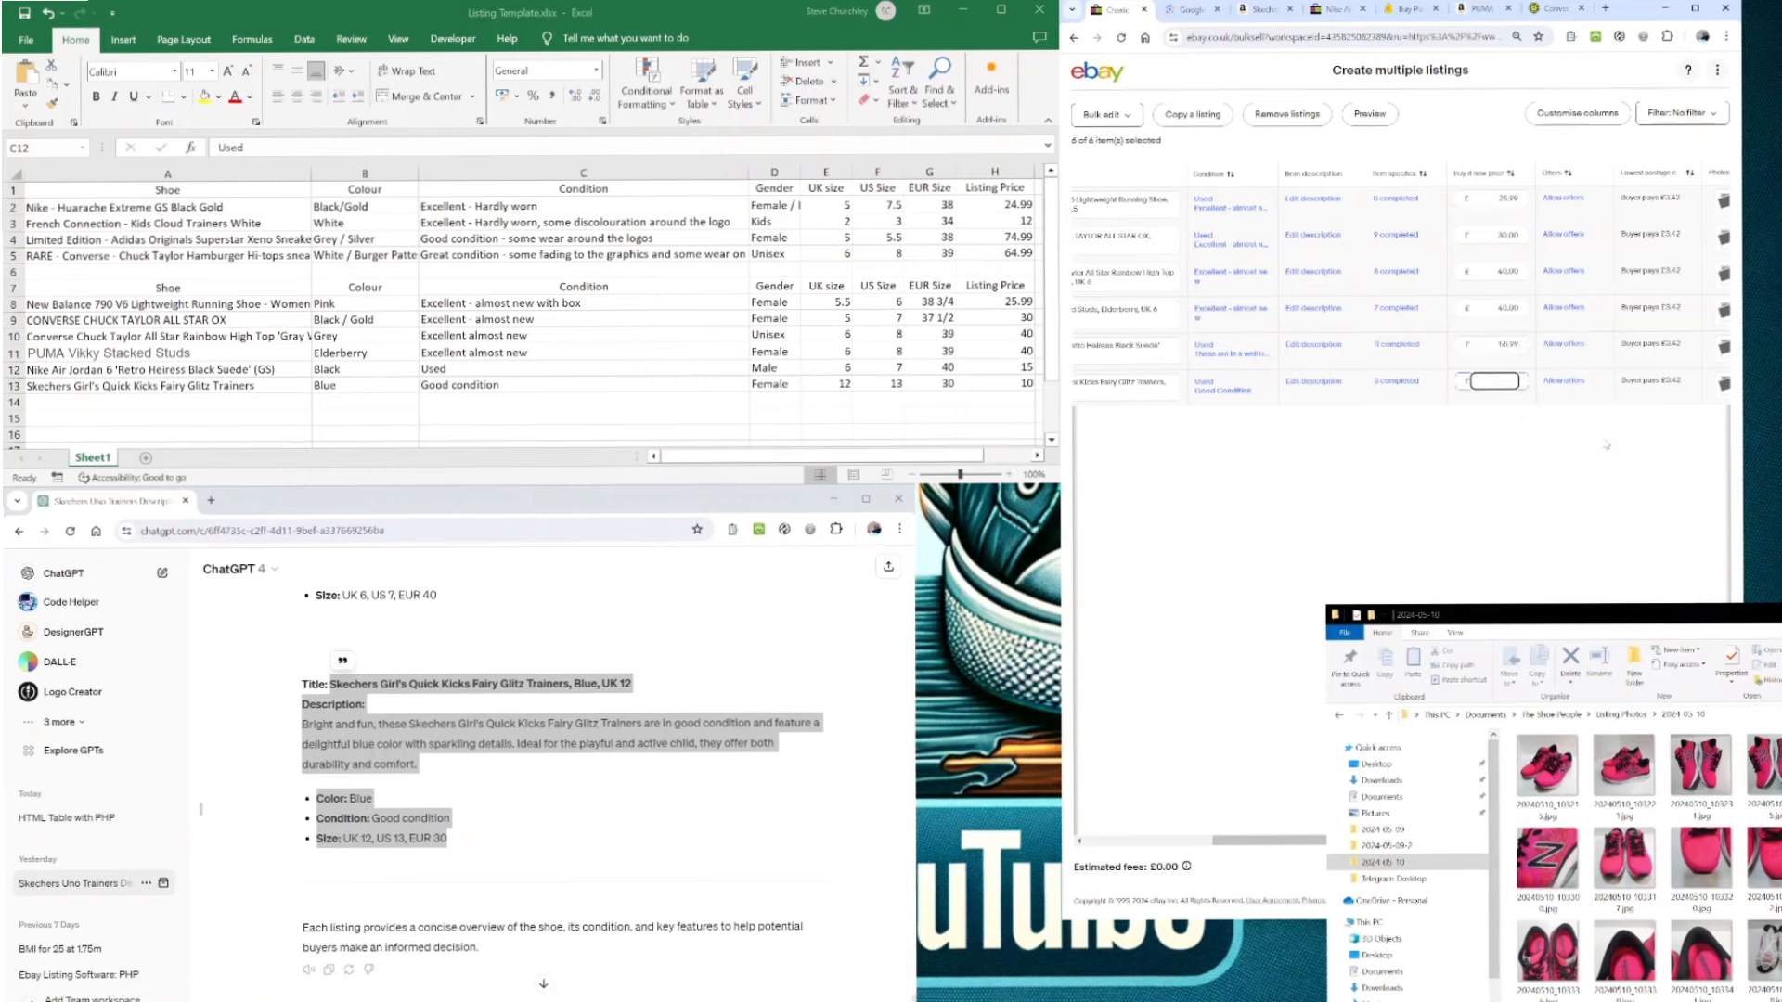
pyautogui.write('9.99')
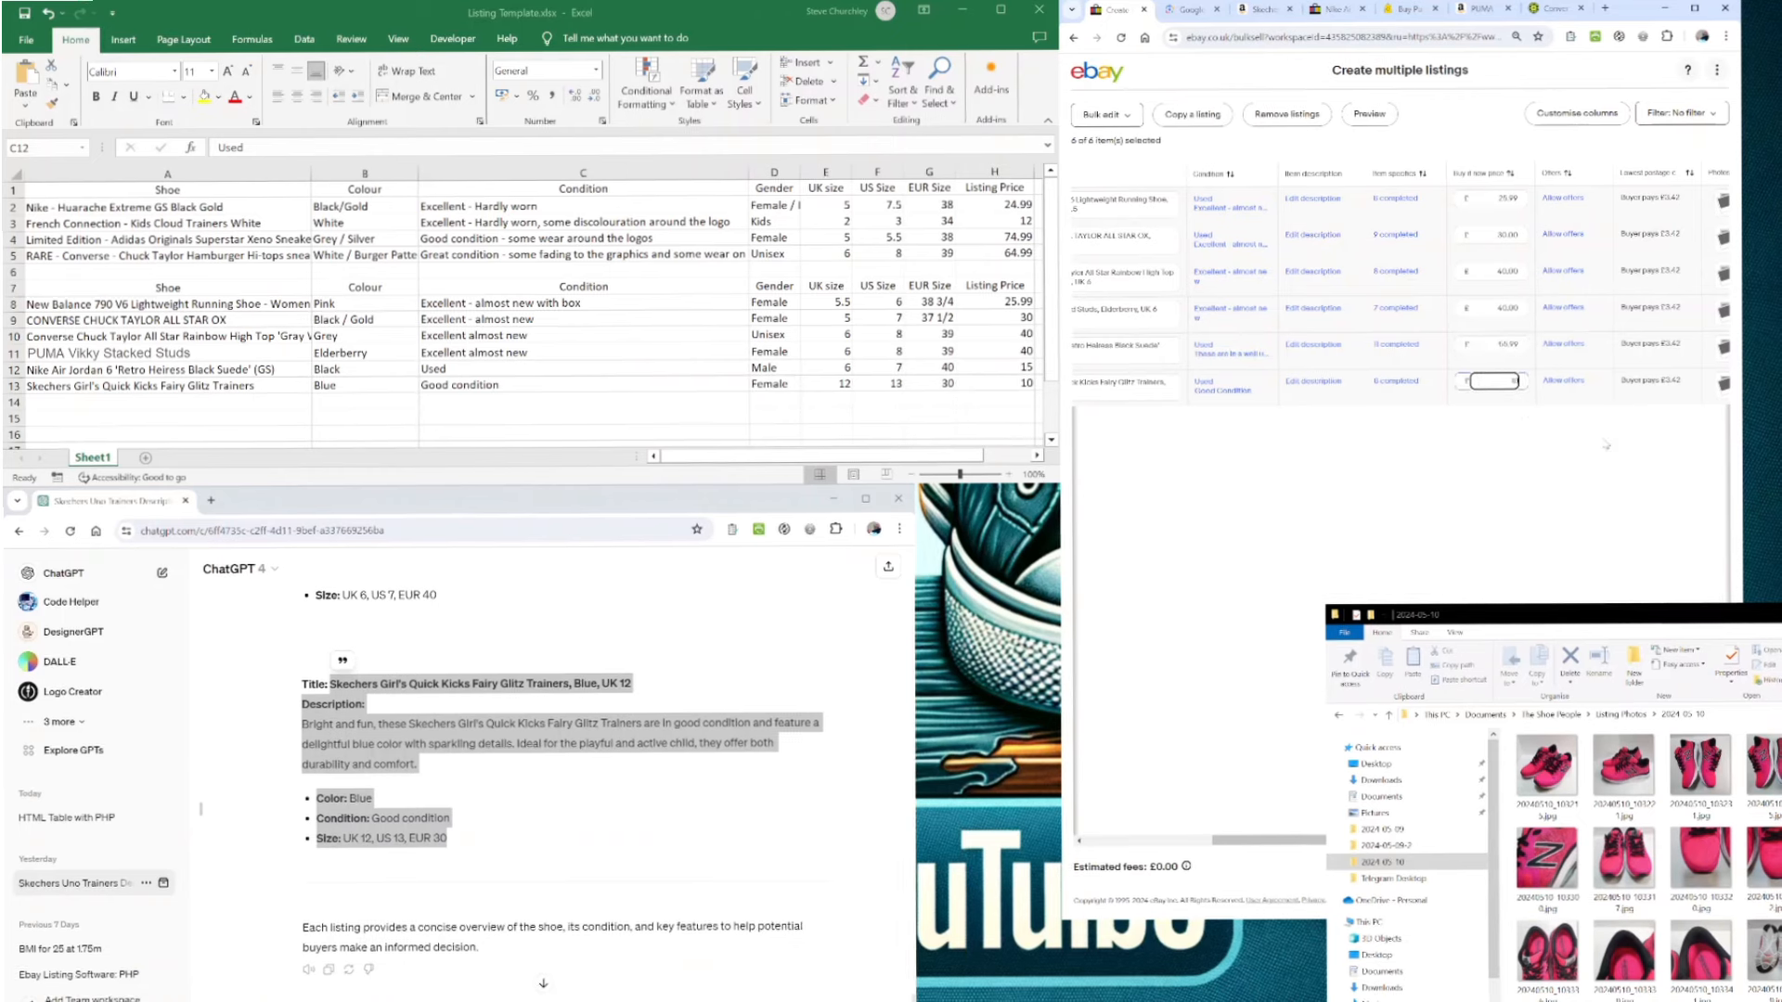
pyautogui.click(1581, 461)
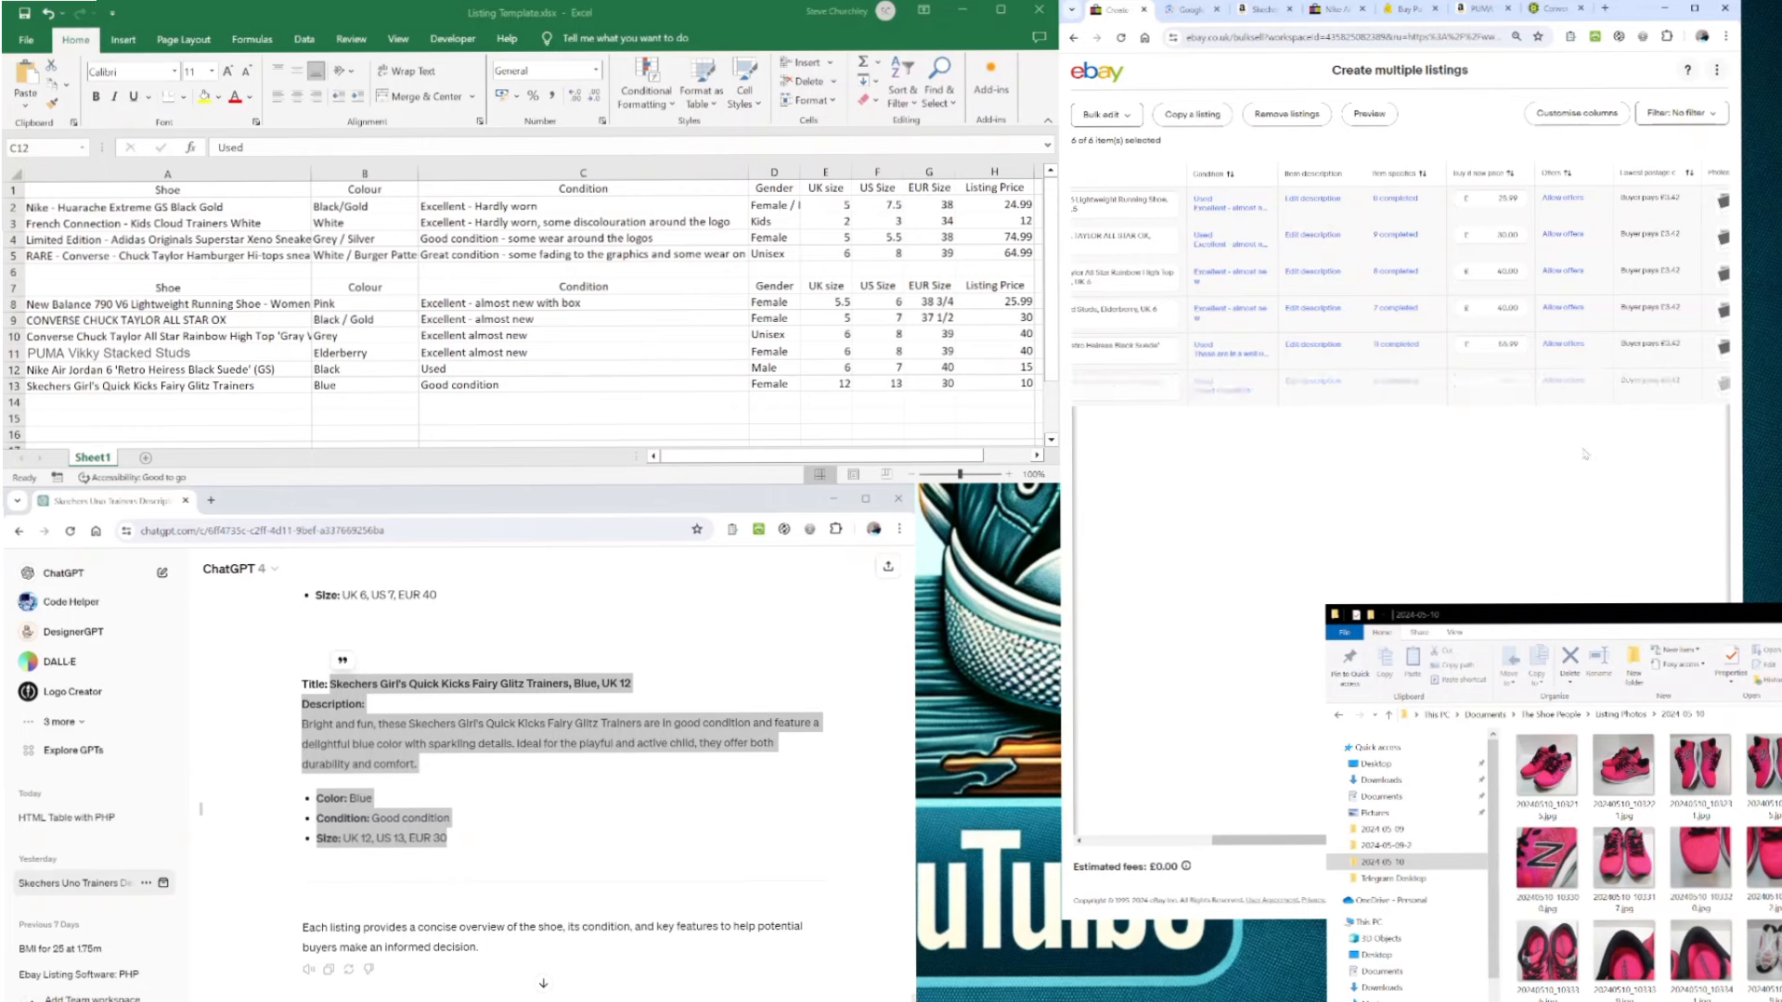
# - Set the New Balance listing's minimum offer to £15.99 and its auto-accept amount to £22, and continue to the following listing's offers
pyautogui.click(1565, 199)
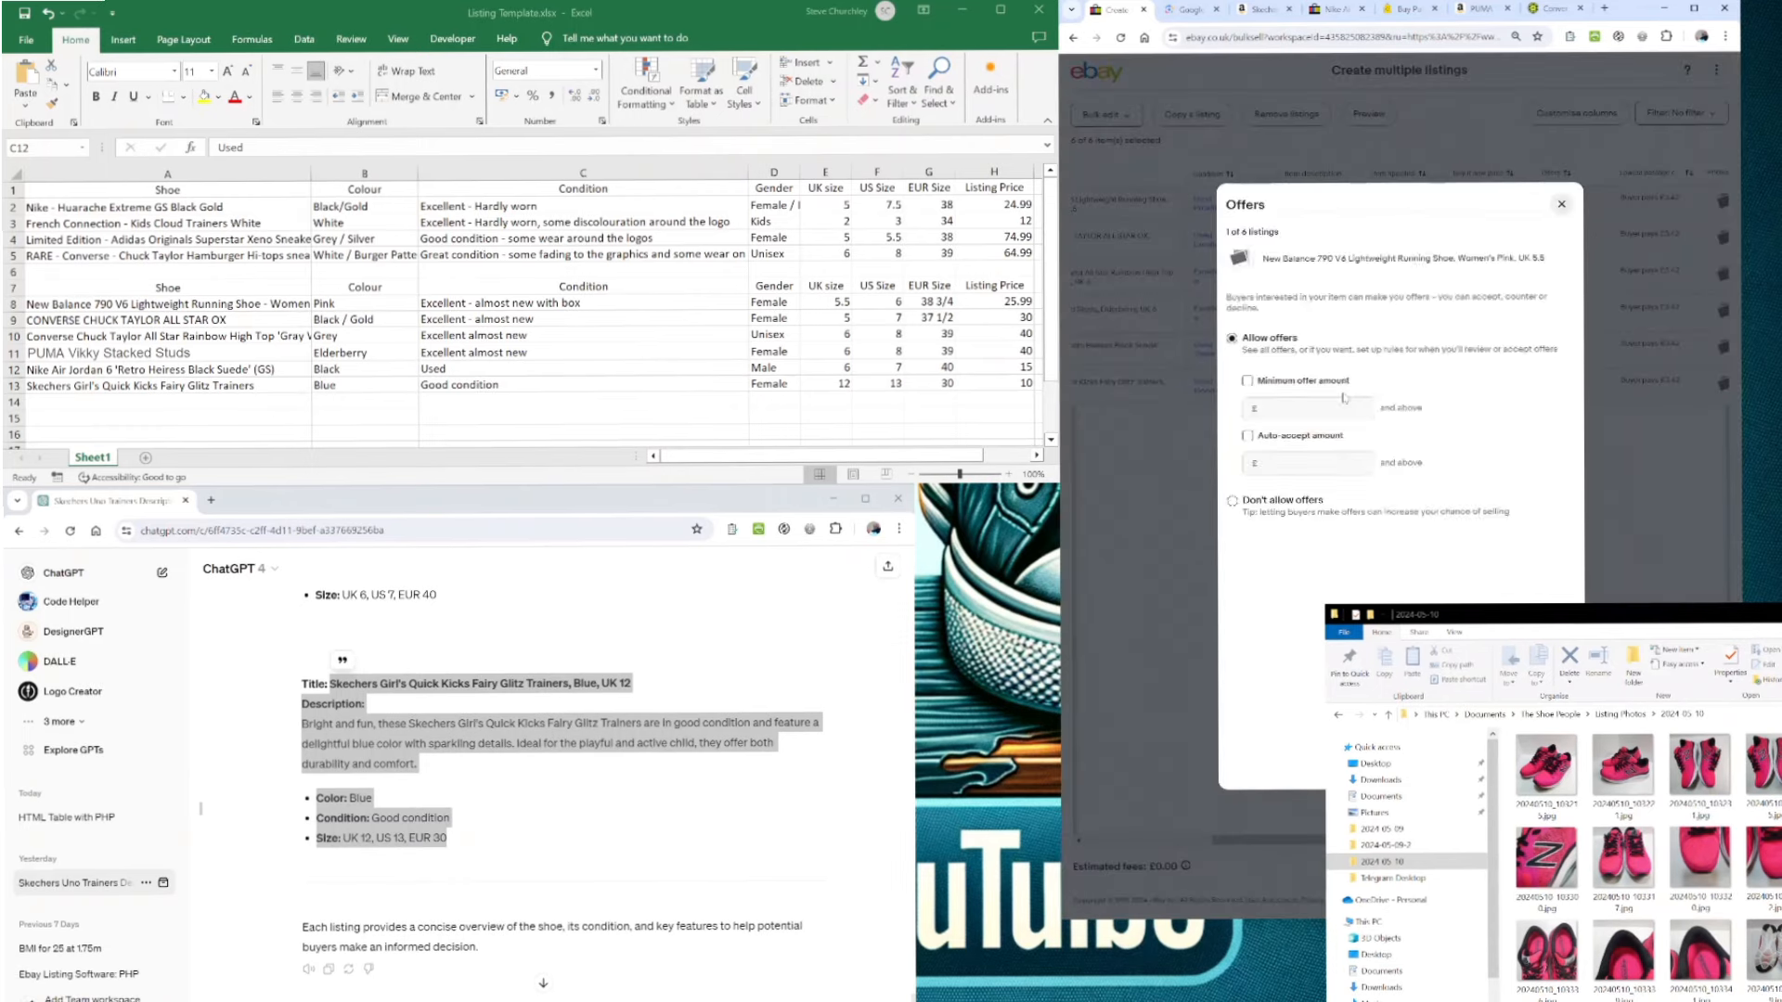
pyautogui.click(1276, 406)
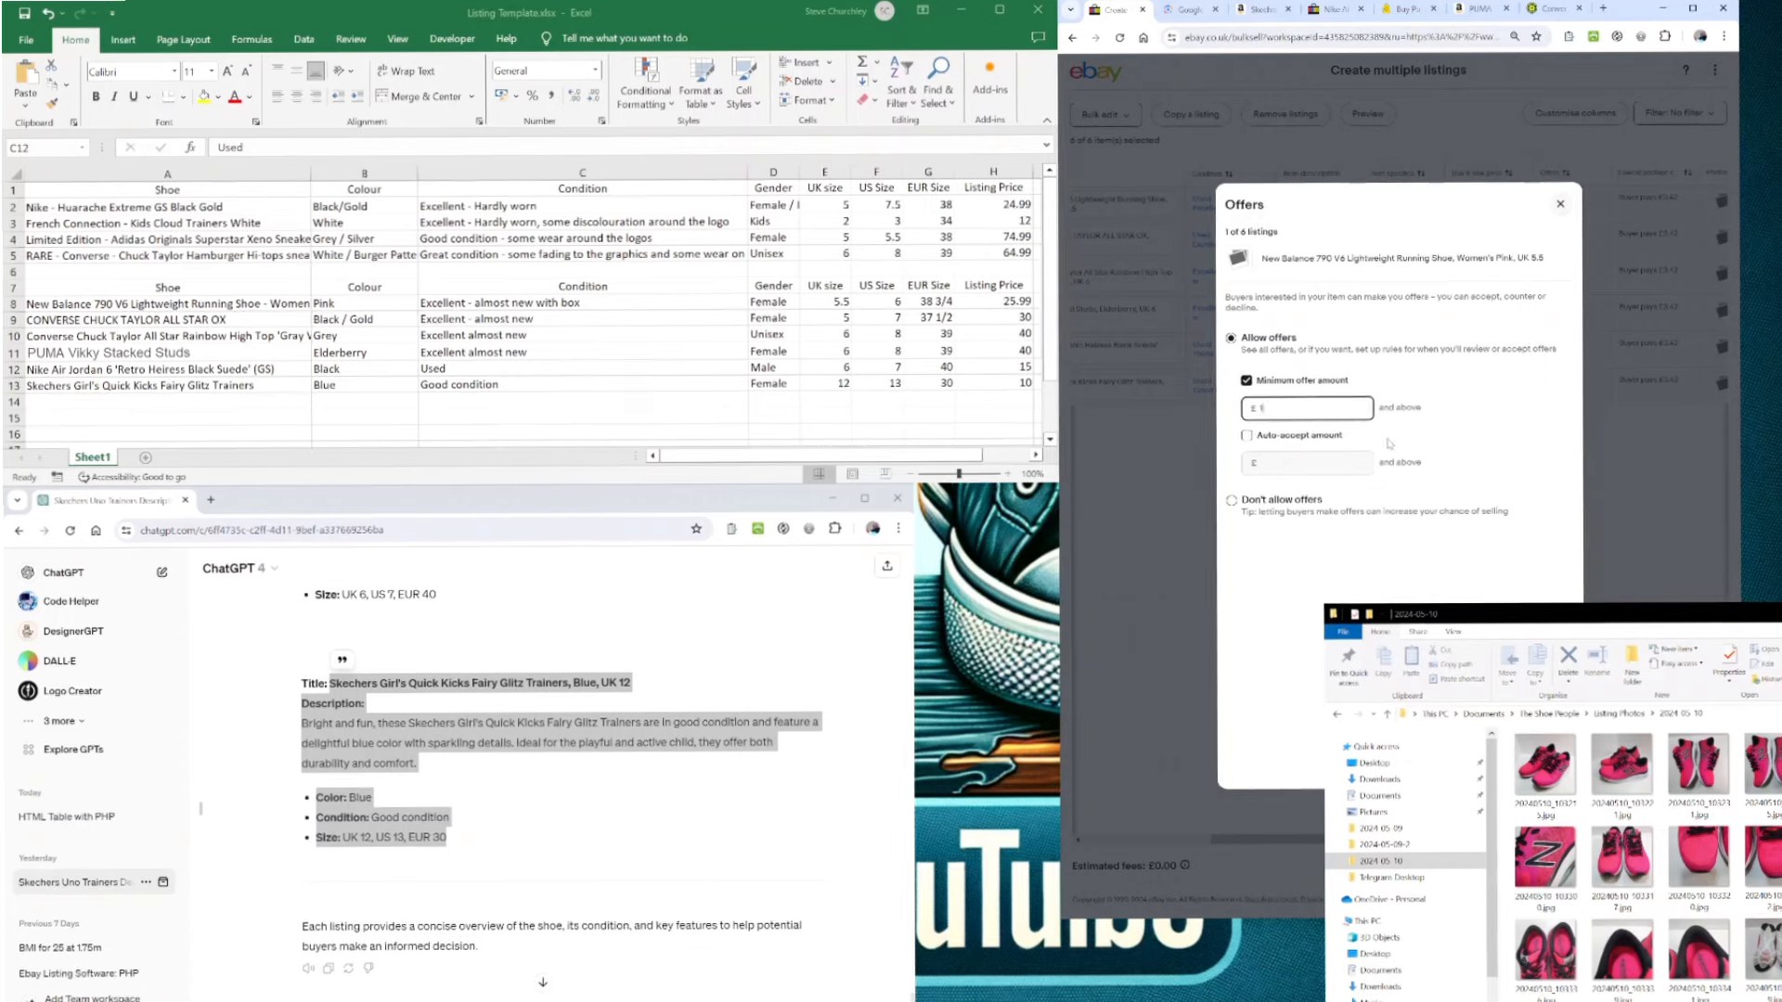
pyautogui.write('99')
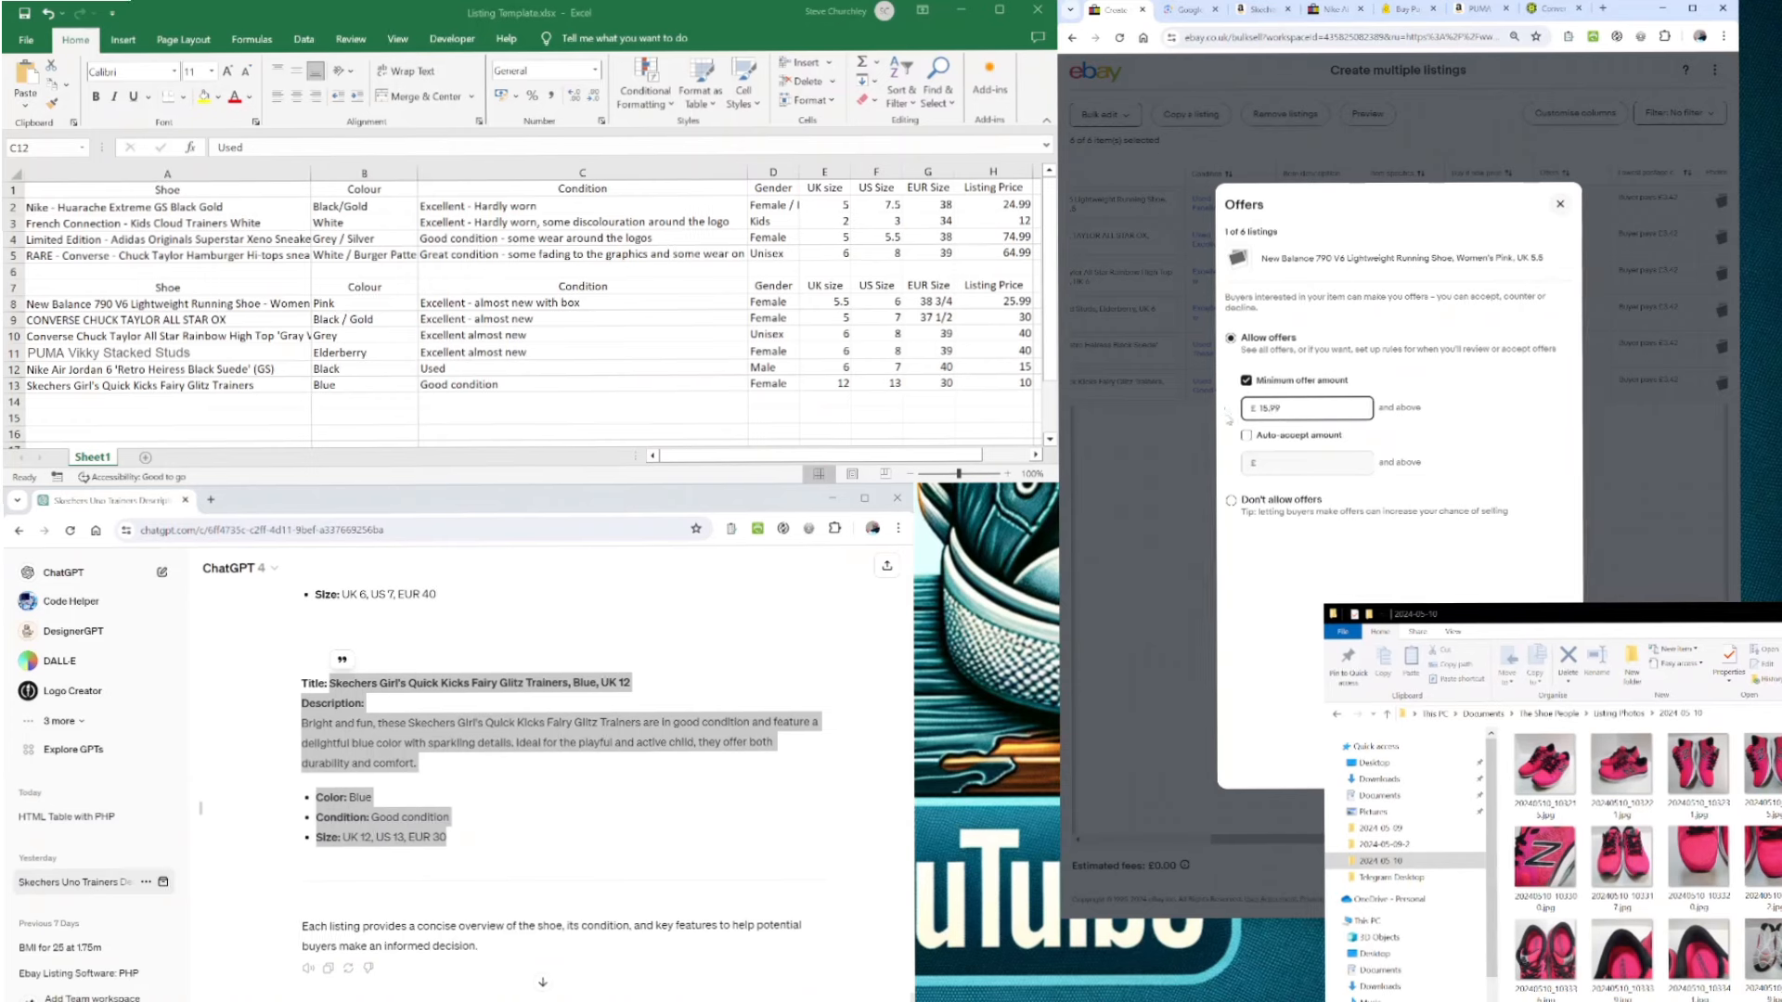
pyautogui.click(1296, 460)
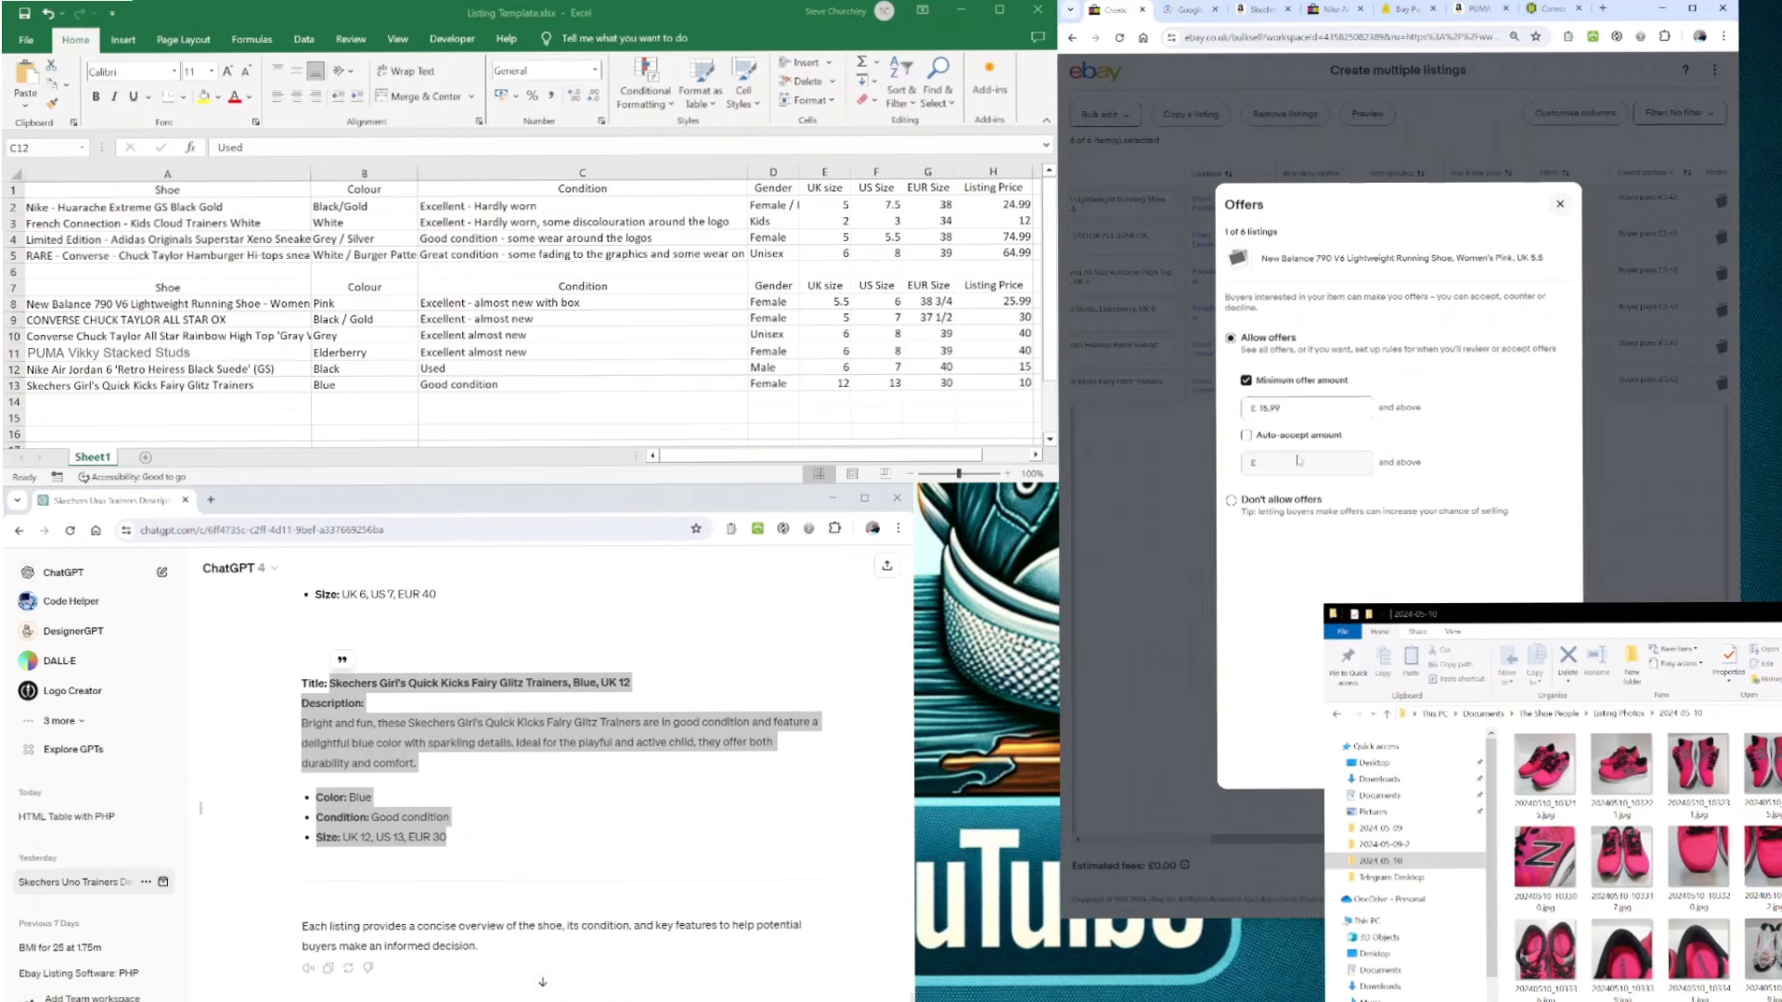
pyautogui.click(1245, 435)
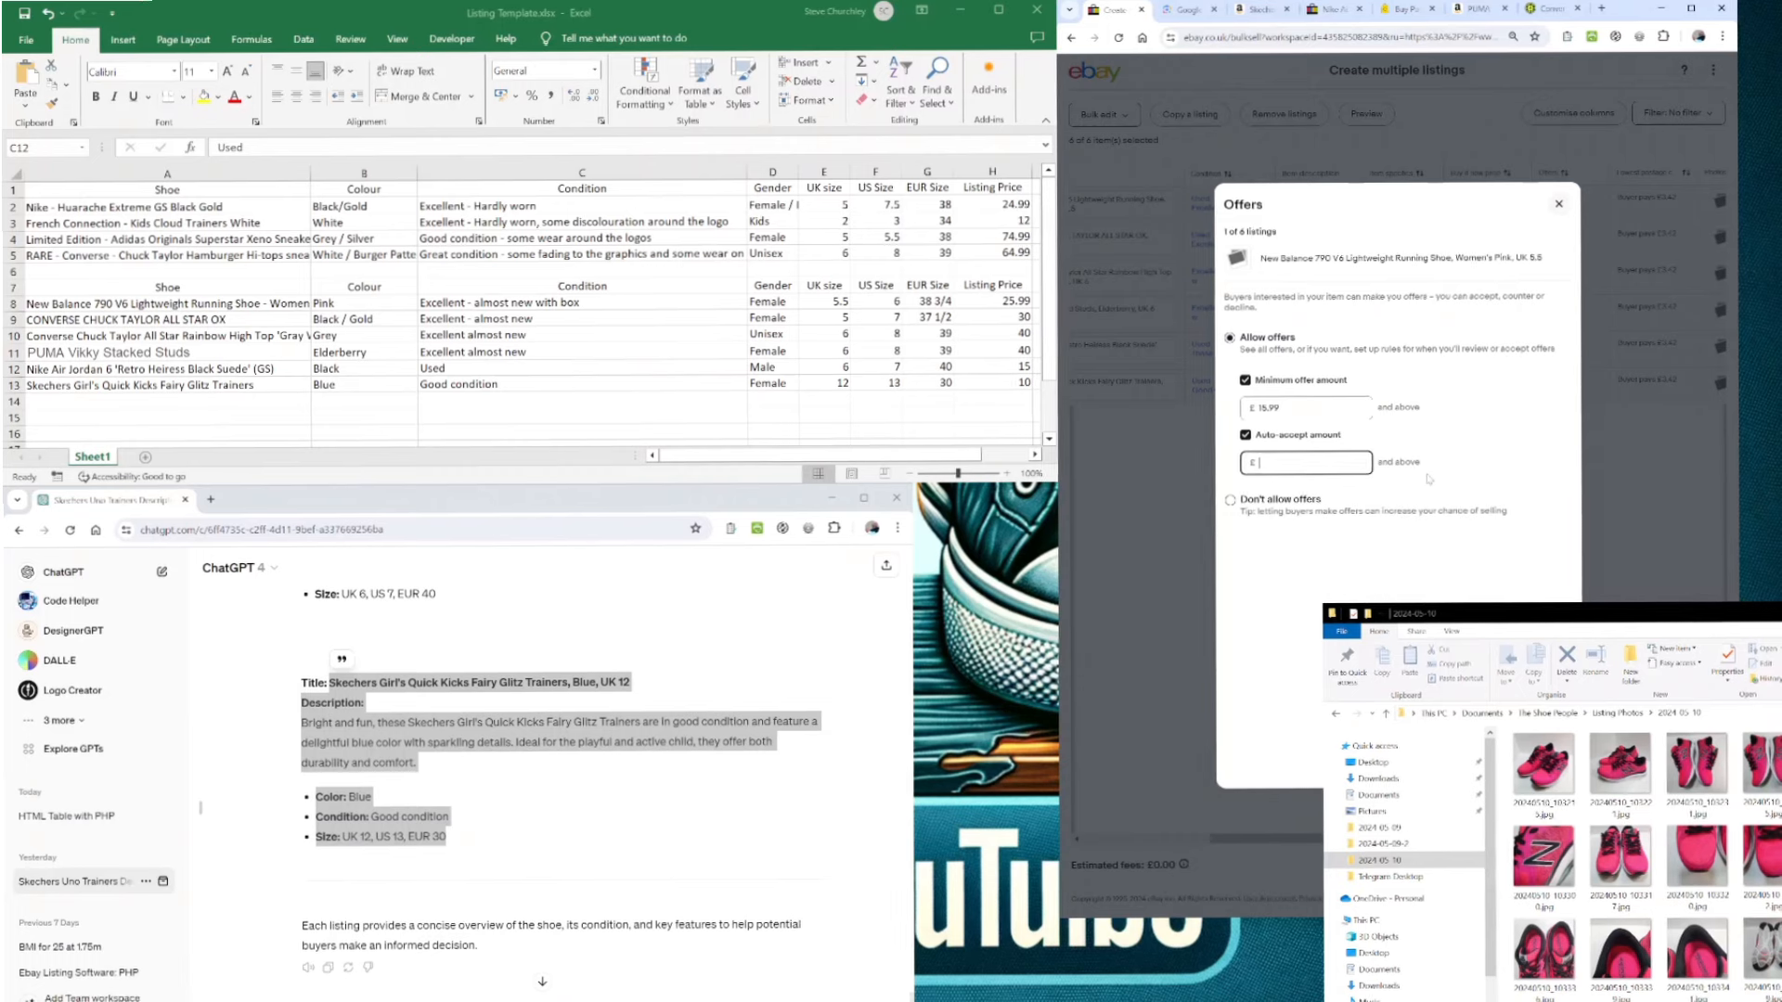
pyautogui.write('22')
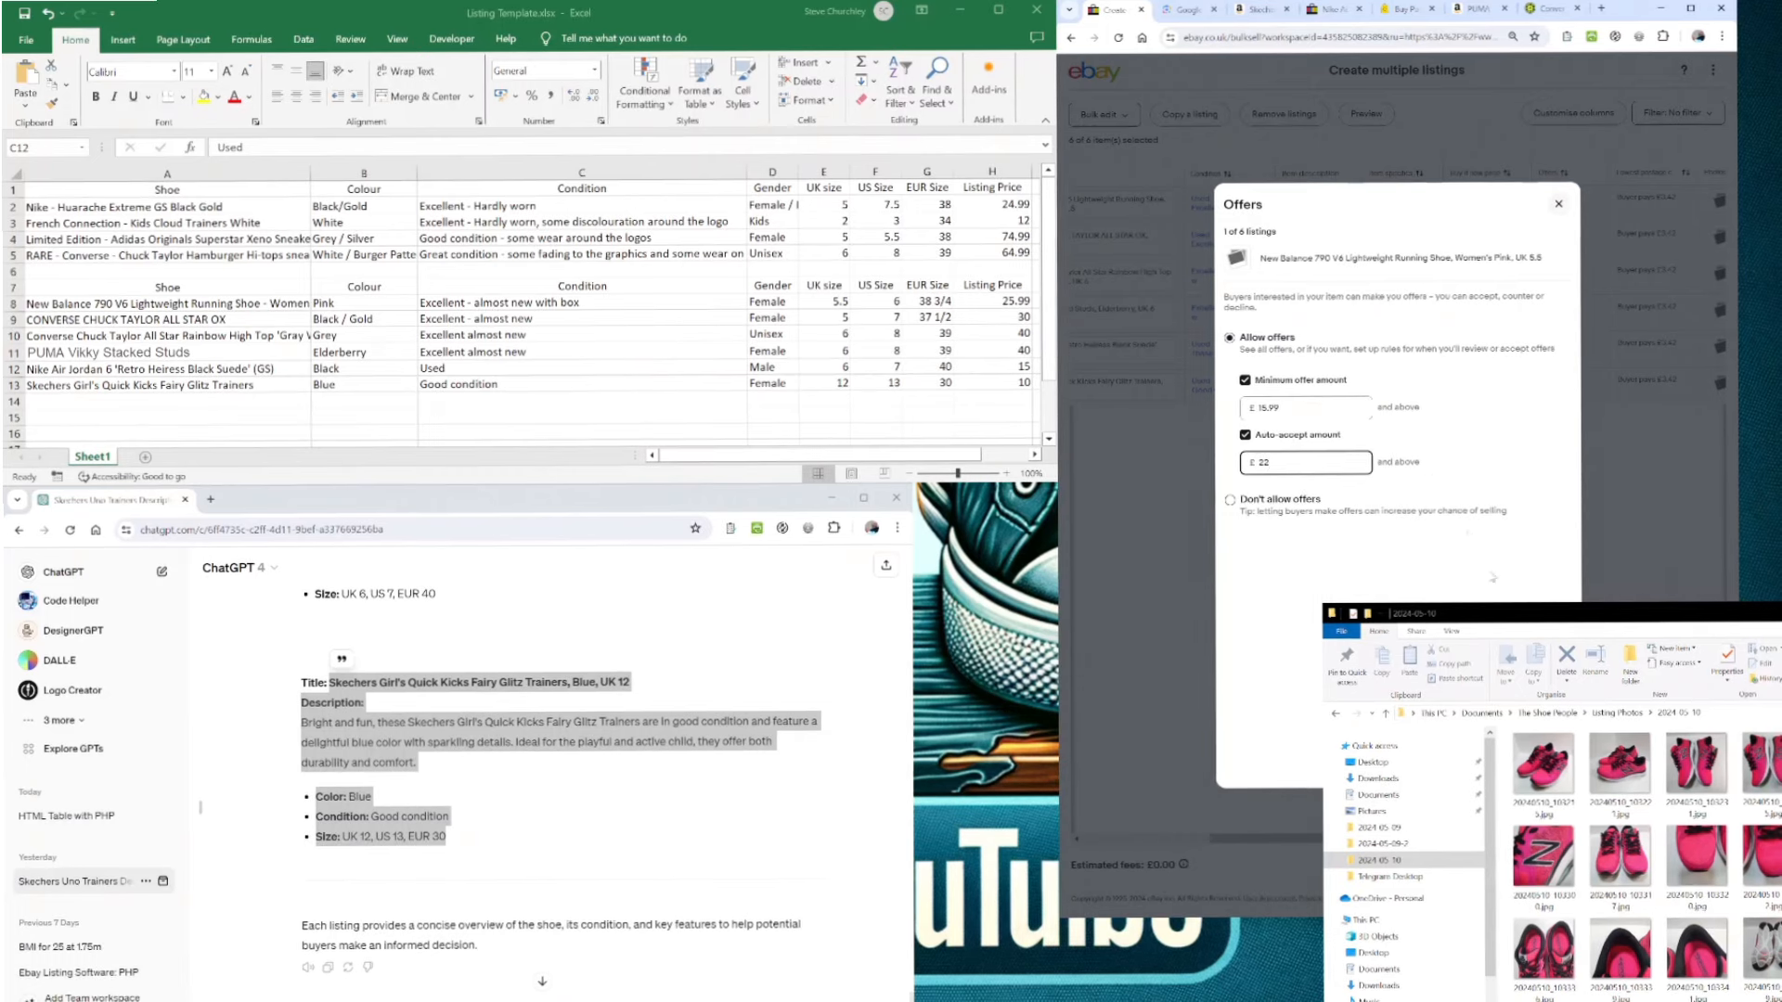
pyautogui.click(1349, 749)
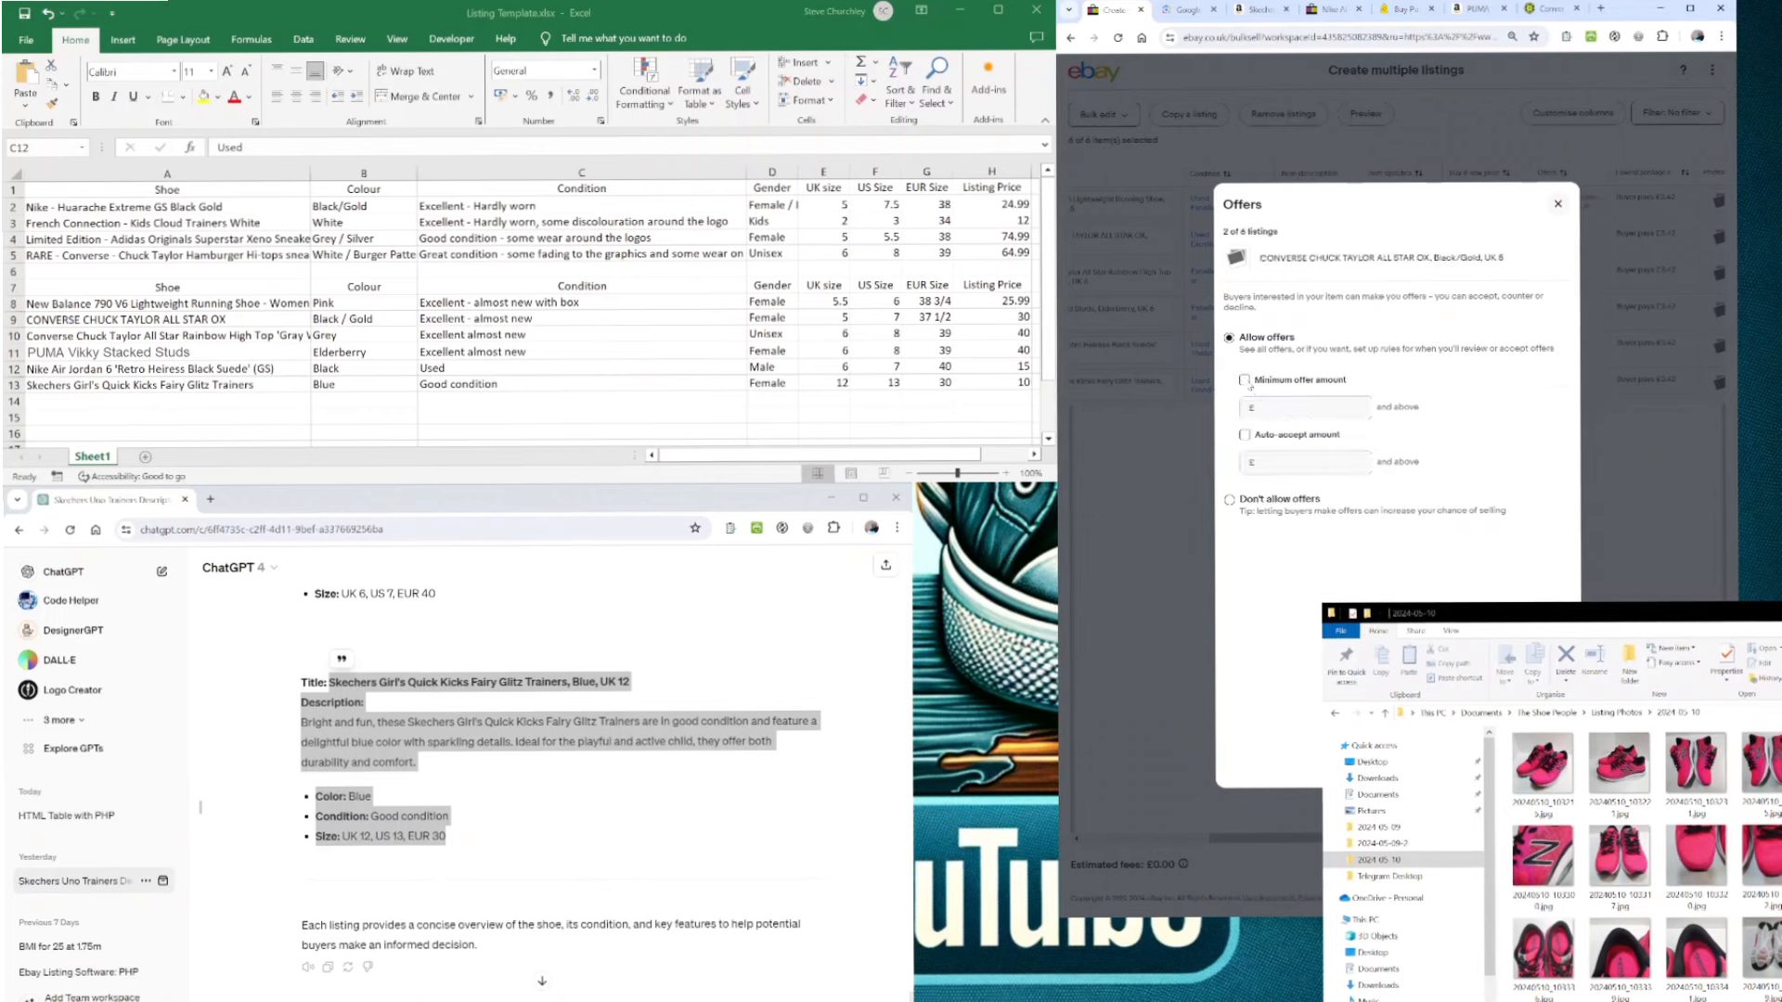
# - Set the Converse All Star OX listing's minimum offer to £20 and its auto-accept amount to £27
pyautogui.click(1245, 381)
pyautogui.click(1289, 408)
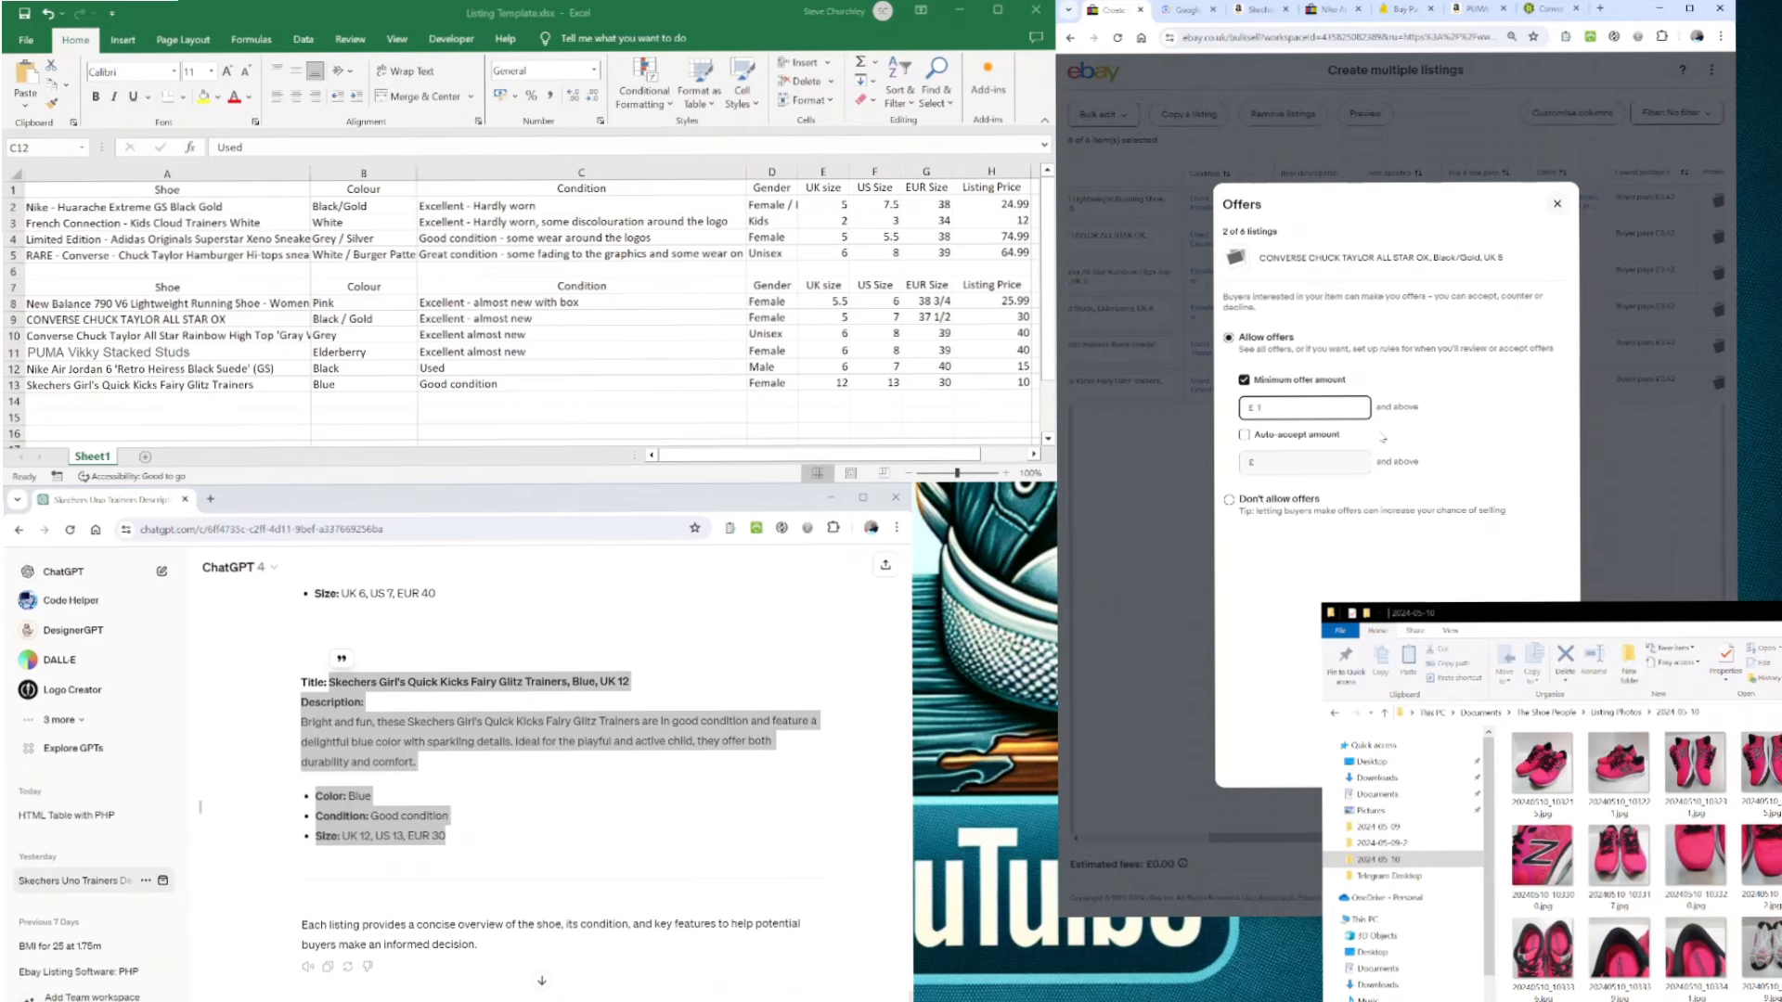
pyautogui.write('20')
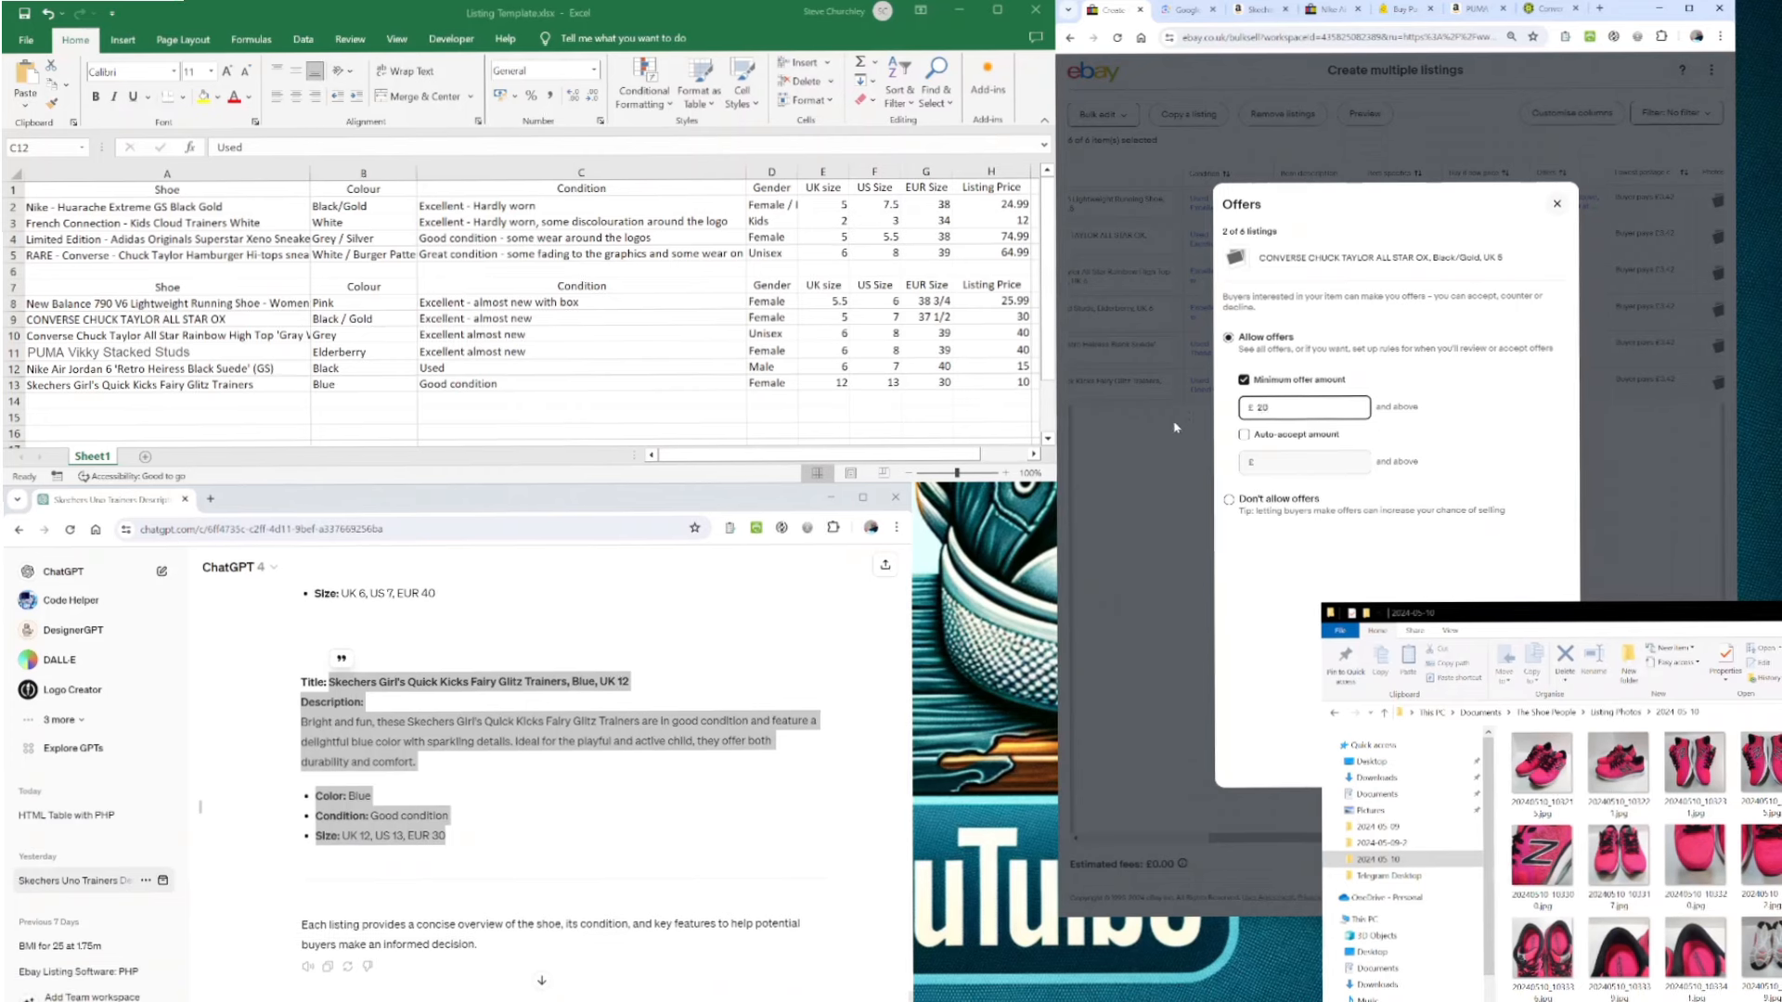
pyautogui.click(1244, 434)
pyautogui.click(1289, 464)
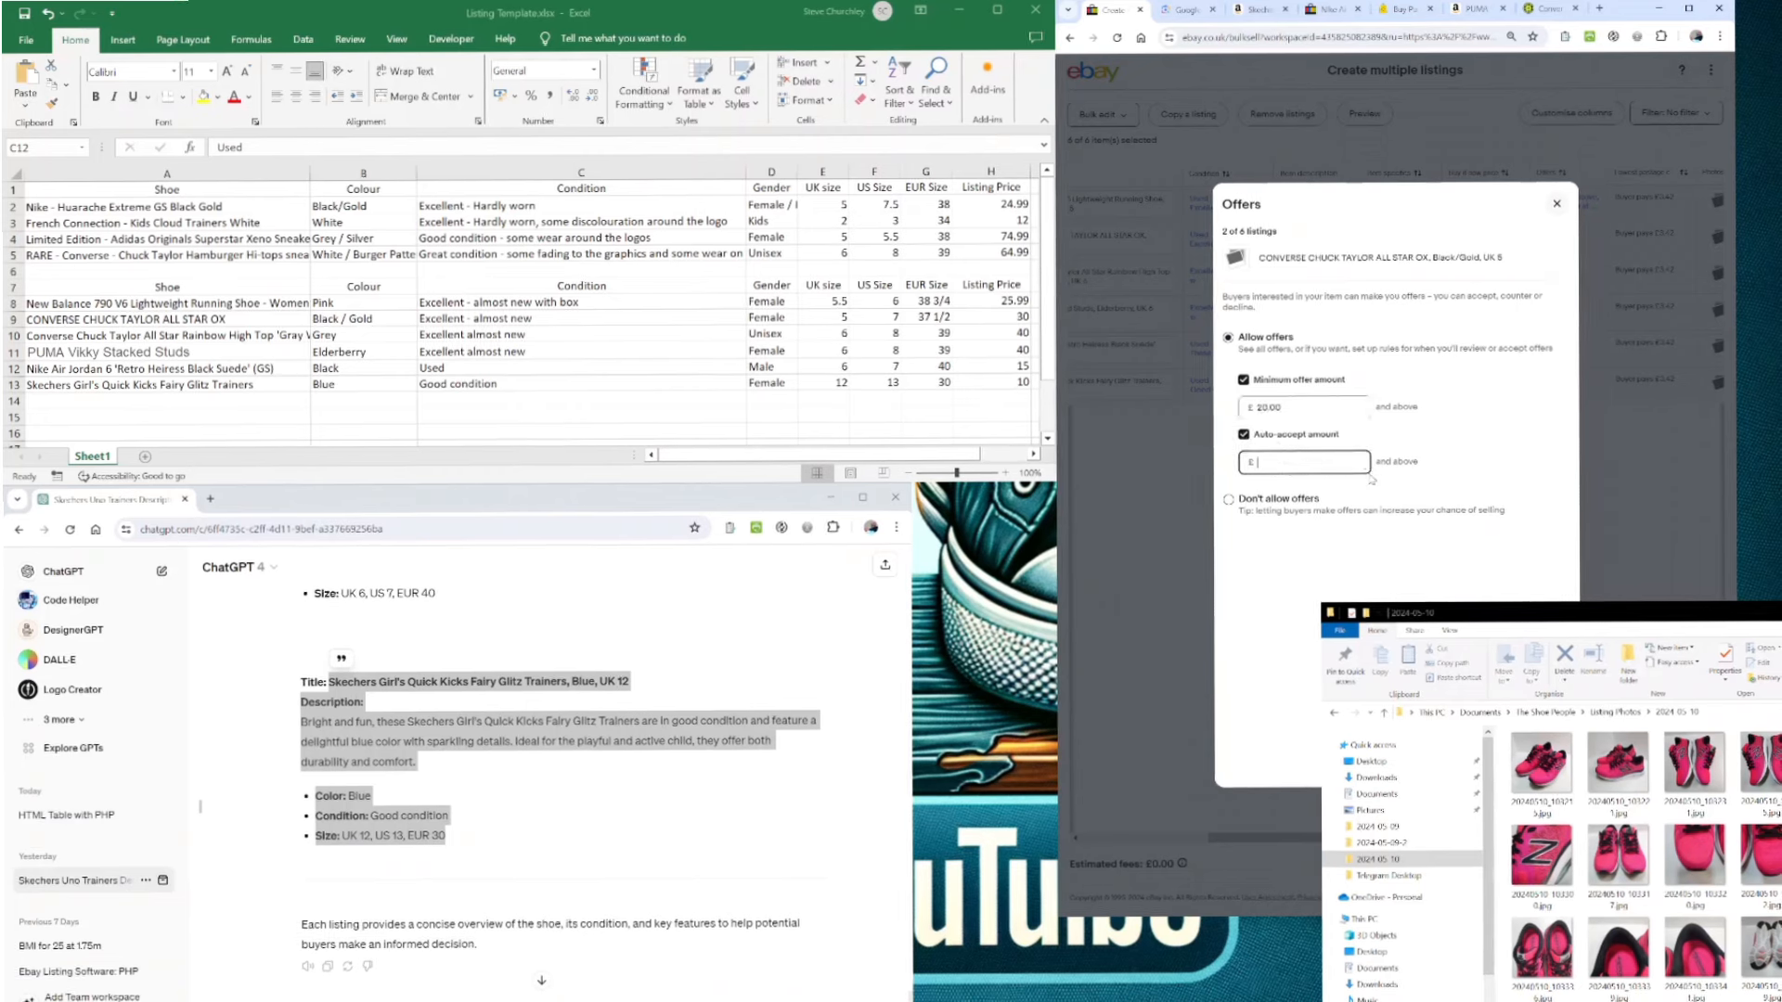
pyautogui.write('2')
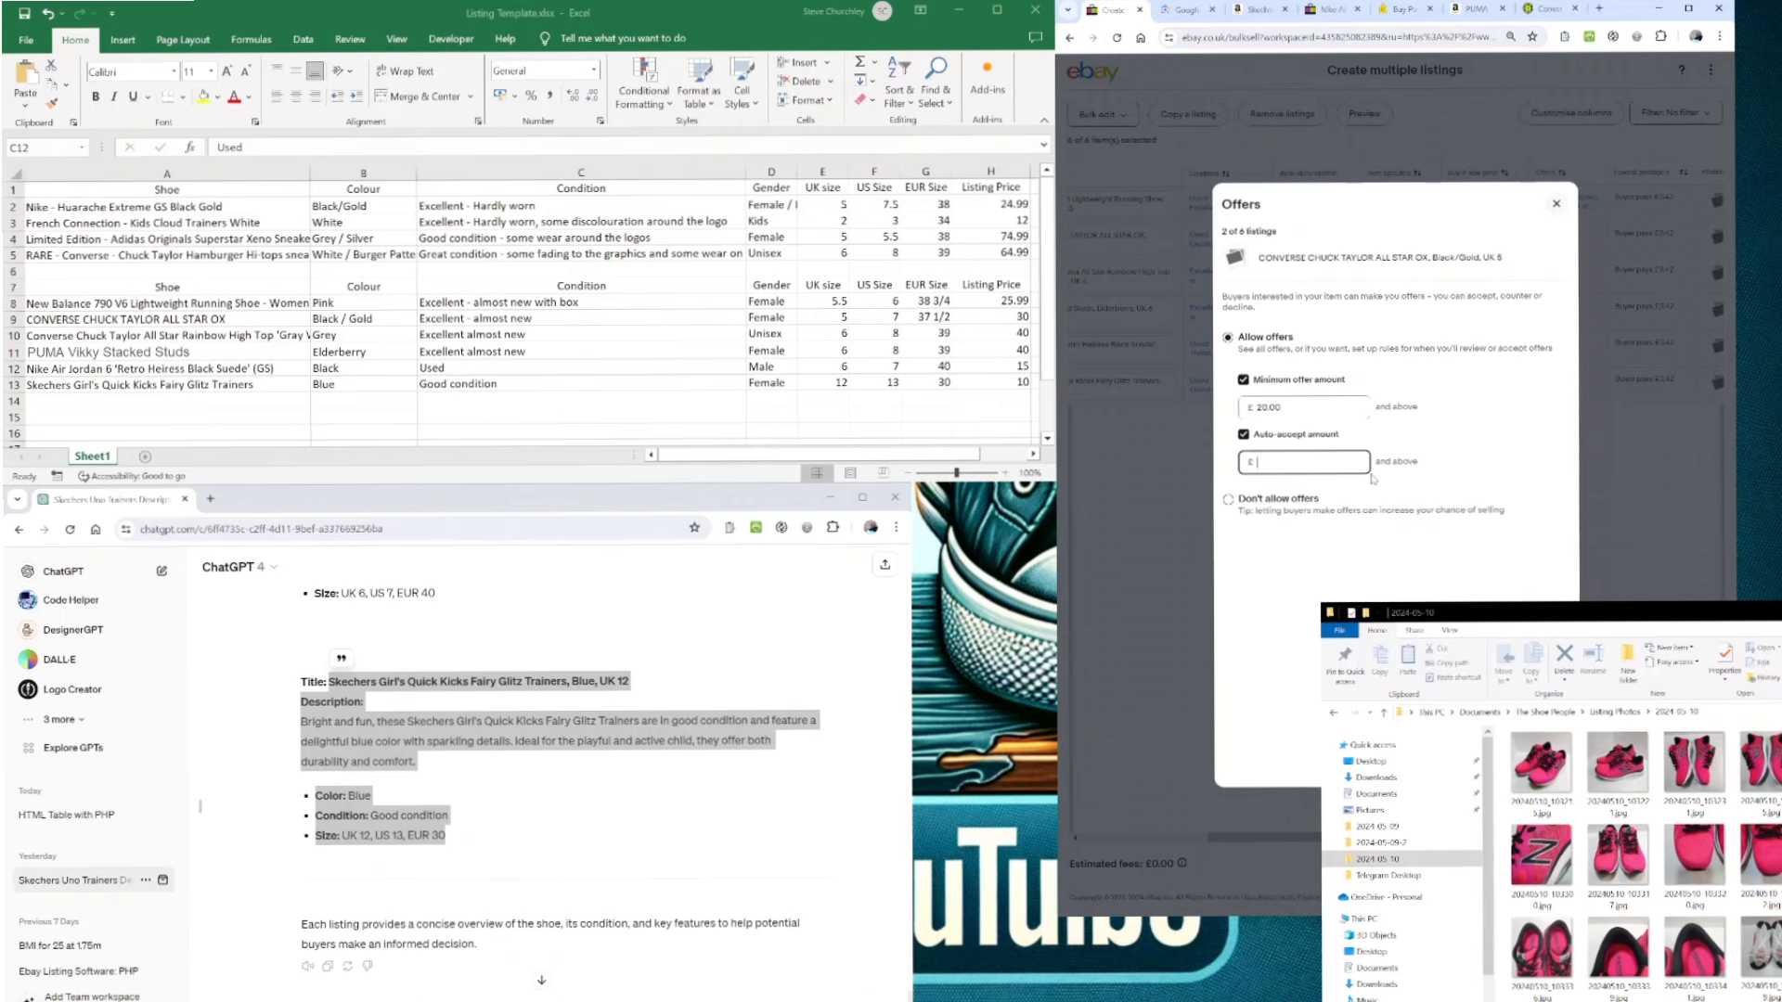
pyautogui.write('7')
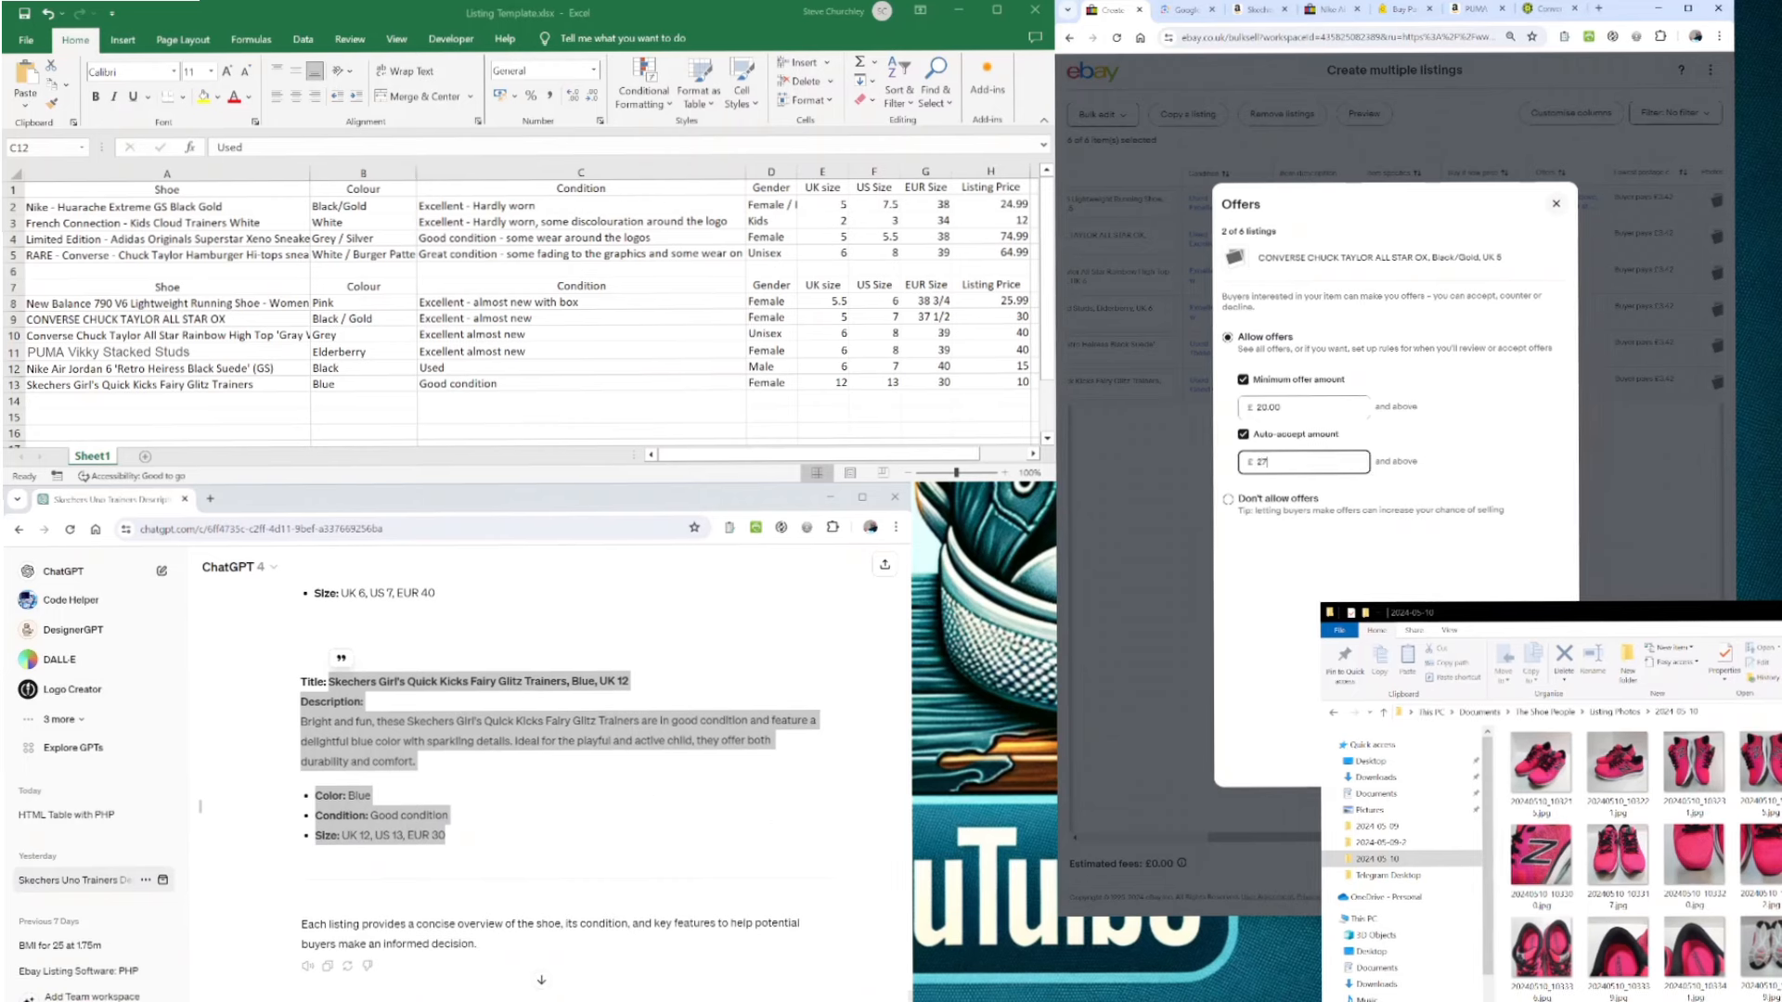
pyautogui.press('Return')
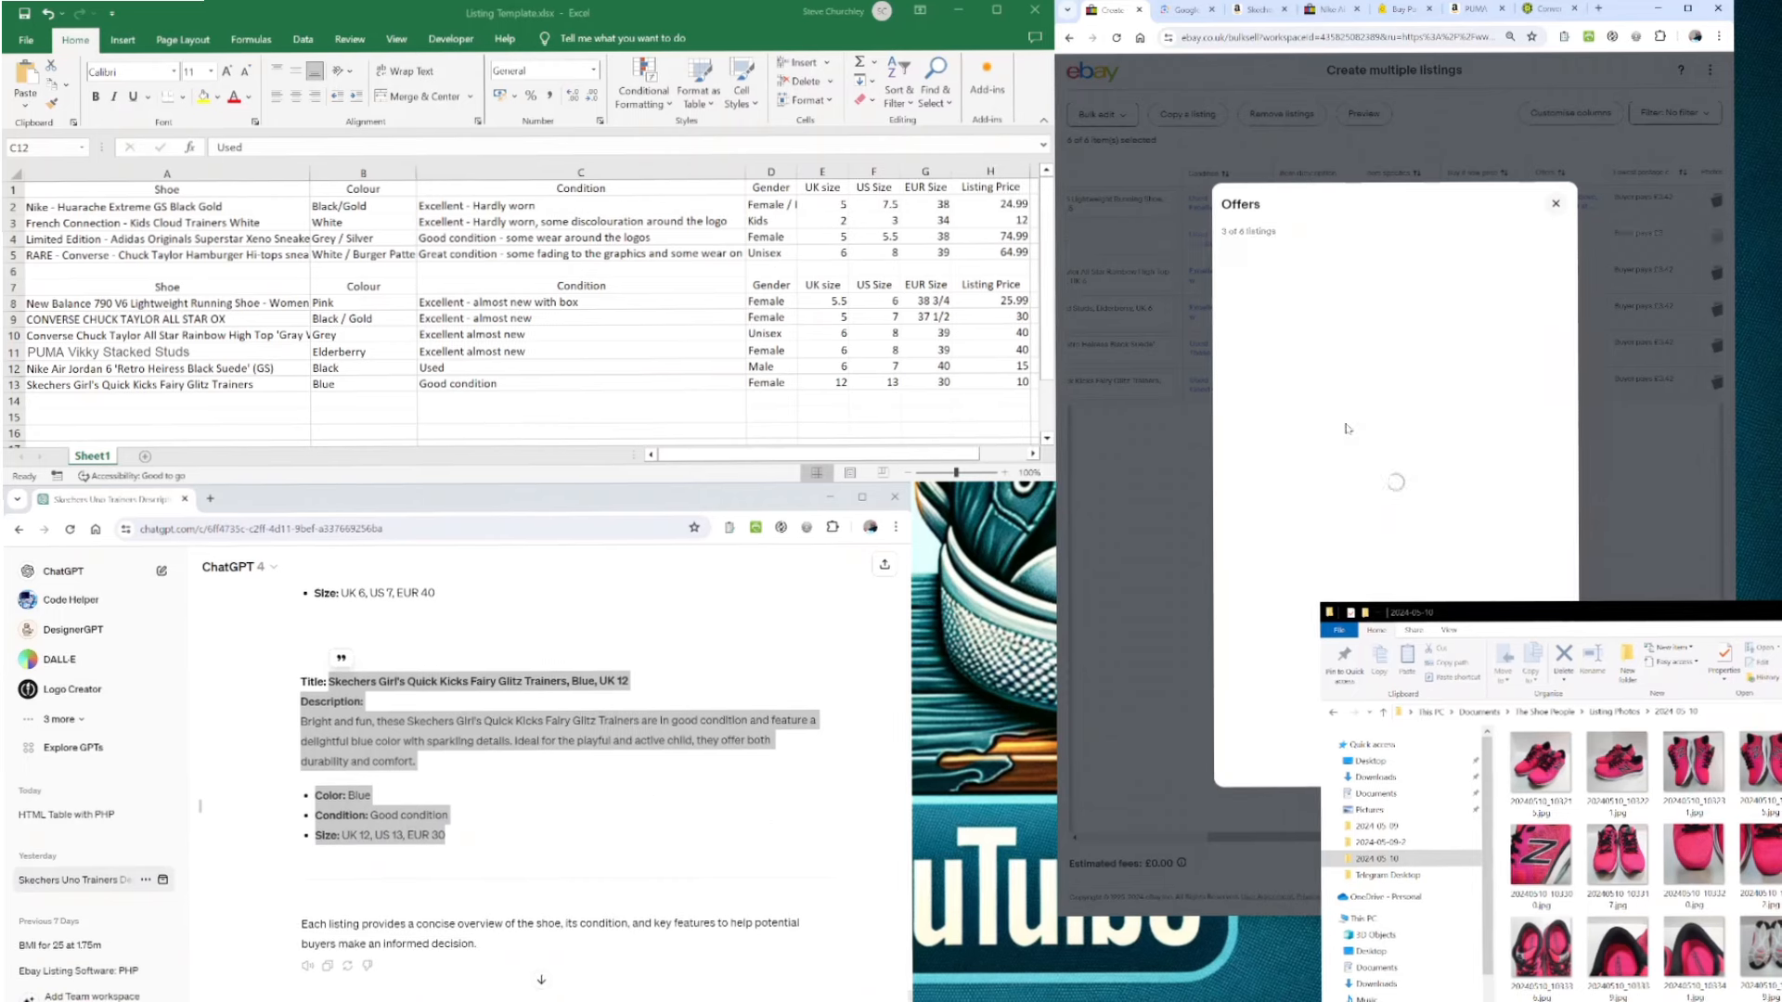
# - Set the Converse Rainbow High Top listing's minimum offer to £30 and enable an auto-accept amount for it
pyautogui.click(1242, 380)
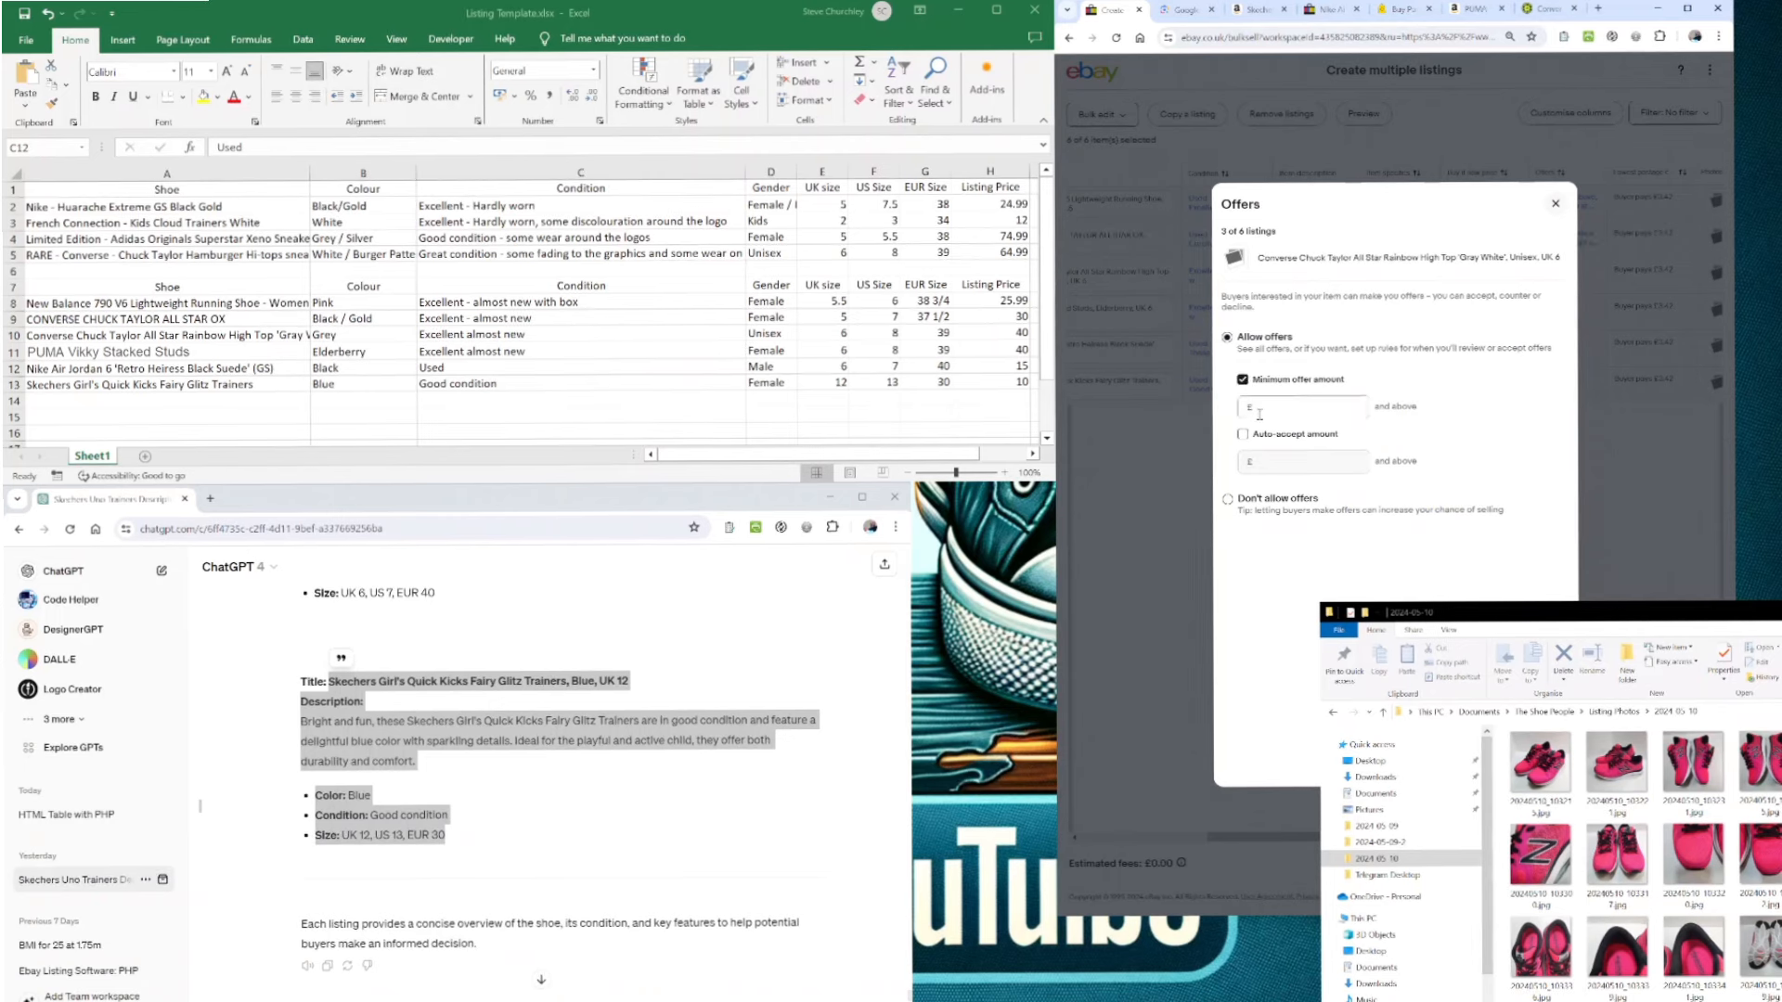
pyautogui.click(1282, 411)
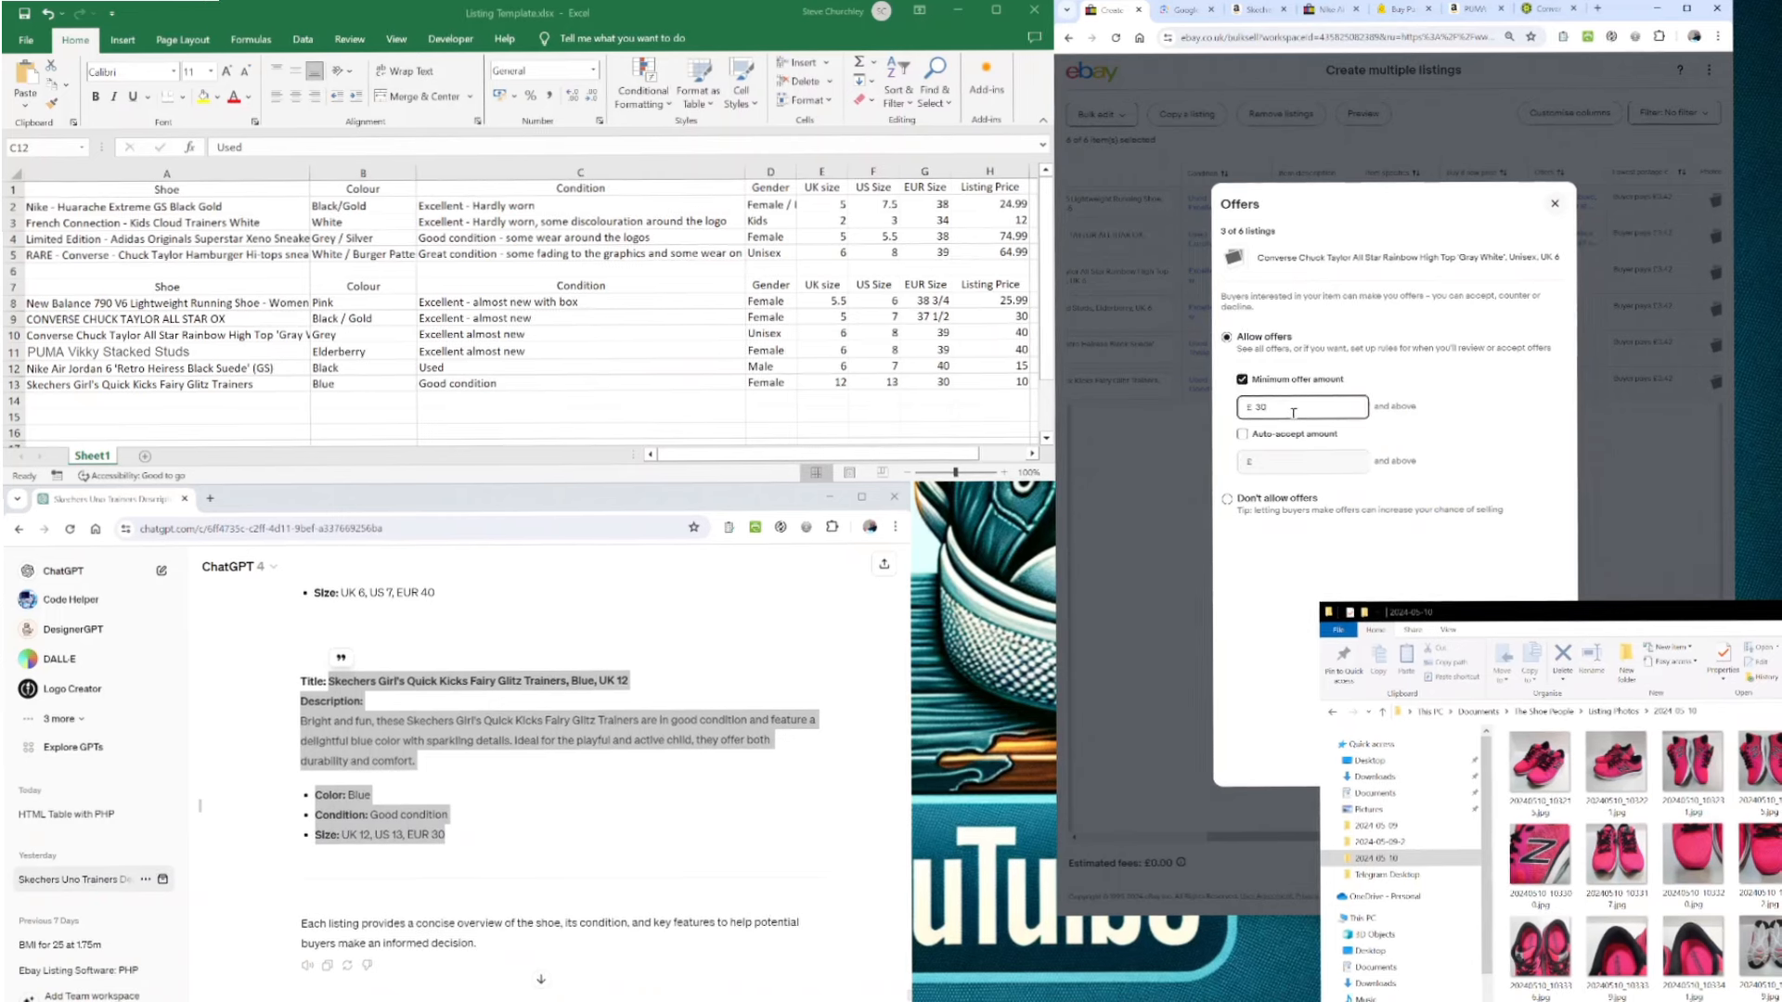
pyautogui.click(1264, 469)
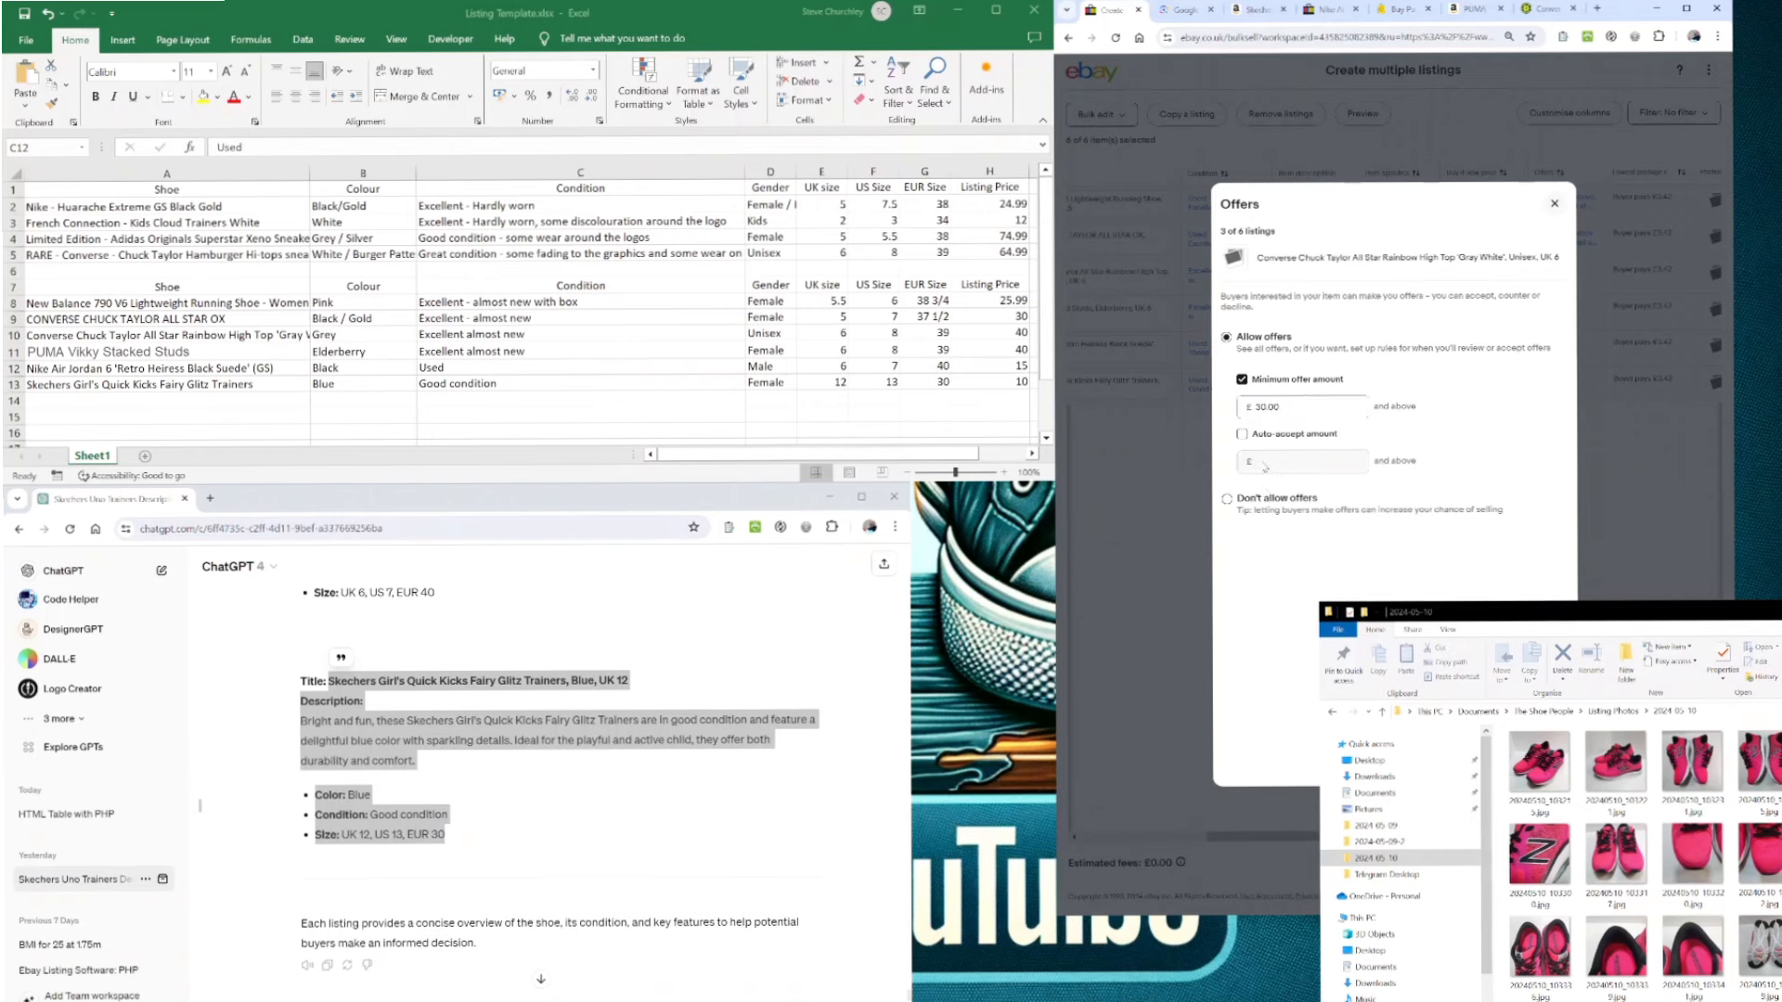
pyautogui.click(1242, 433)
pyautogui.click(1289, 464)
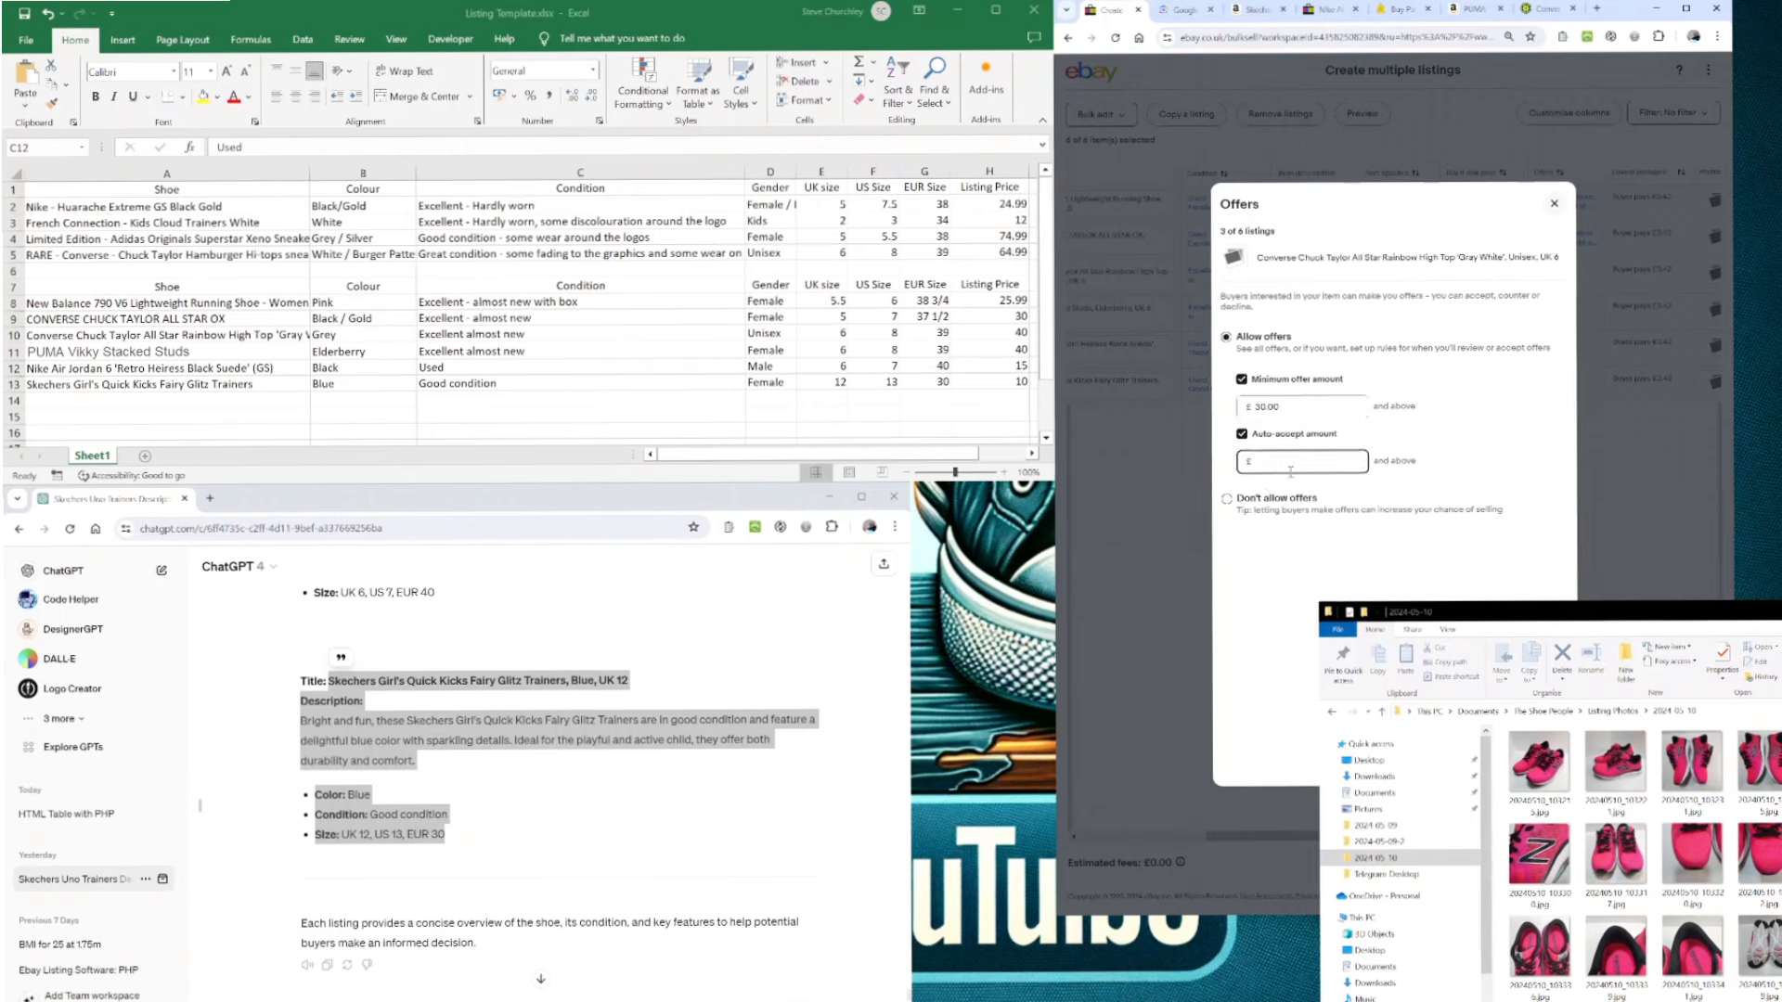
pyautogui.press('Return')
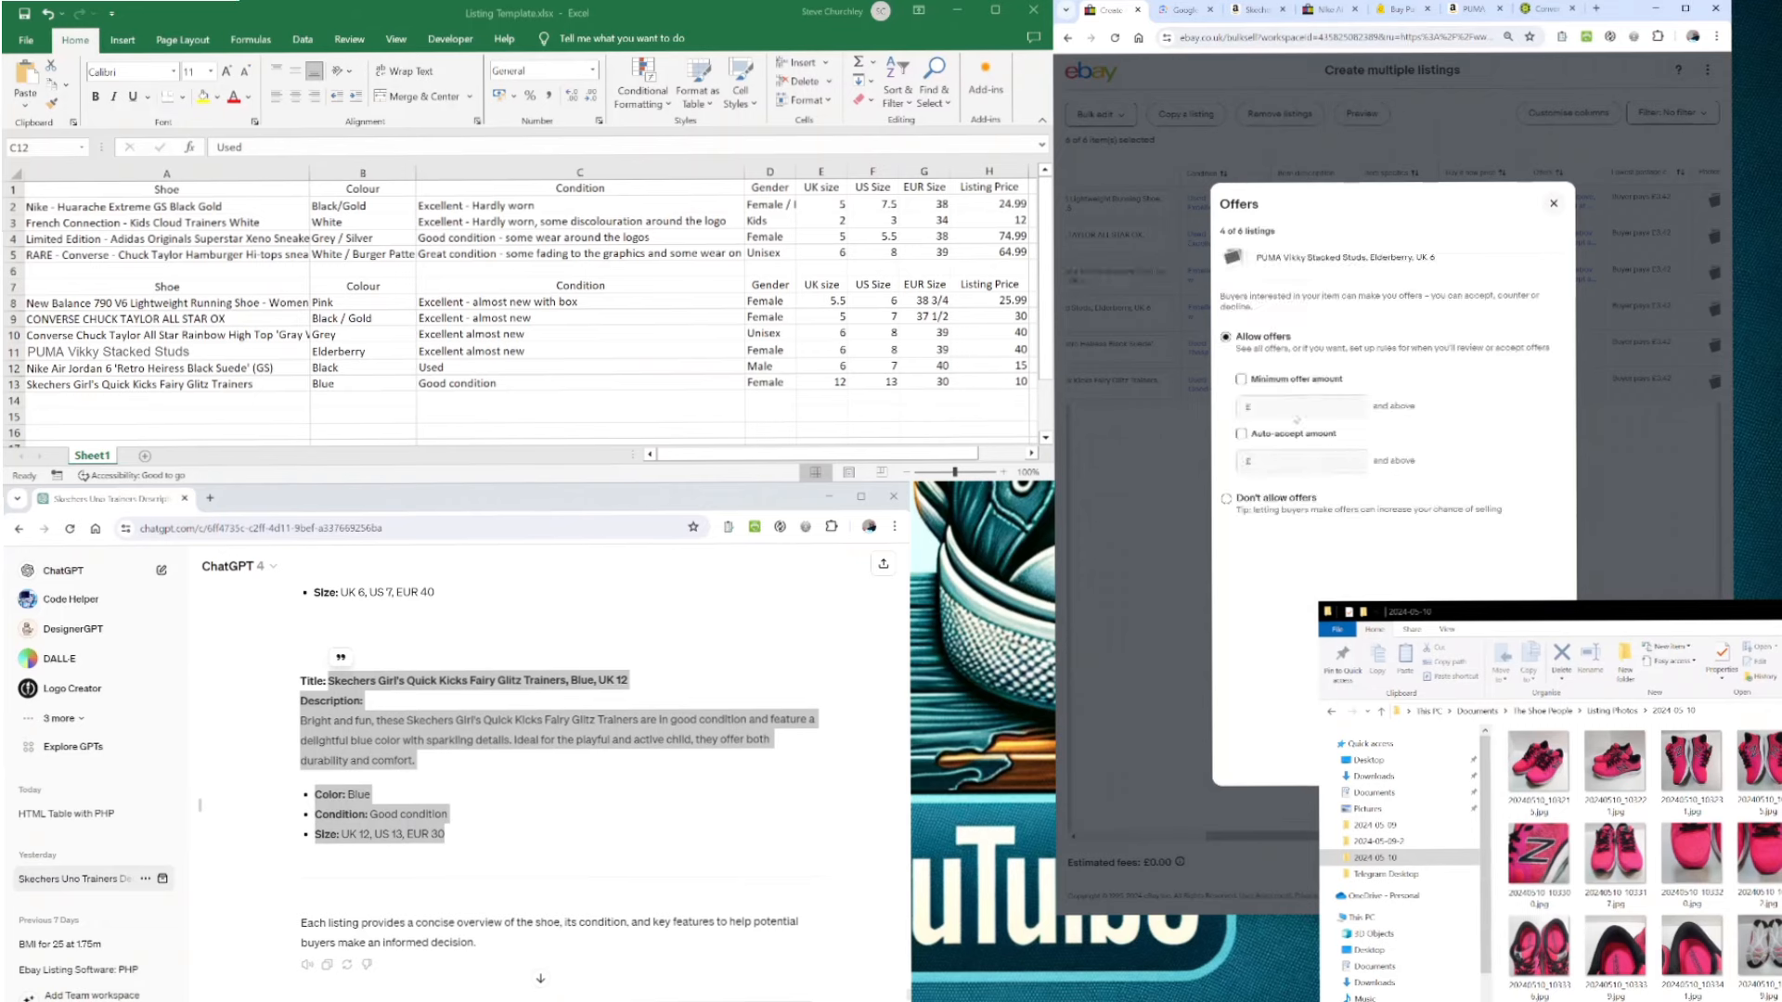
# - Set the PUMA Vikky listing's minimum offer to £30 and its auto-accept amount to £37
pyautogui.click(1241, 379)
pyautogui.click(1278, 408)
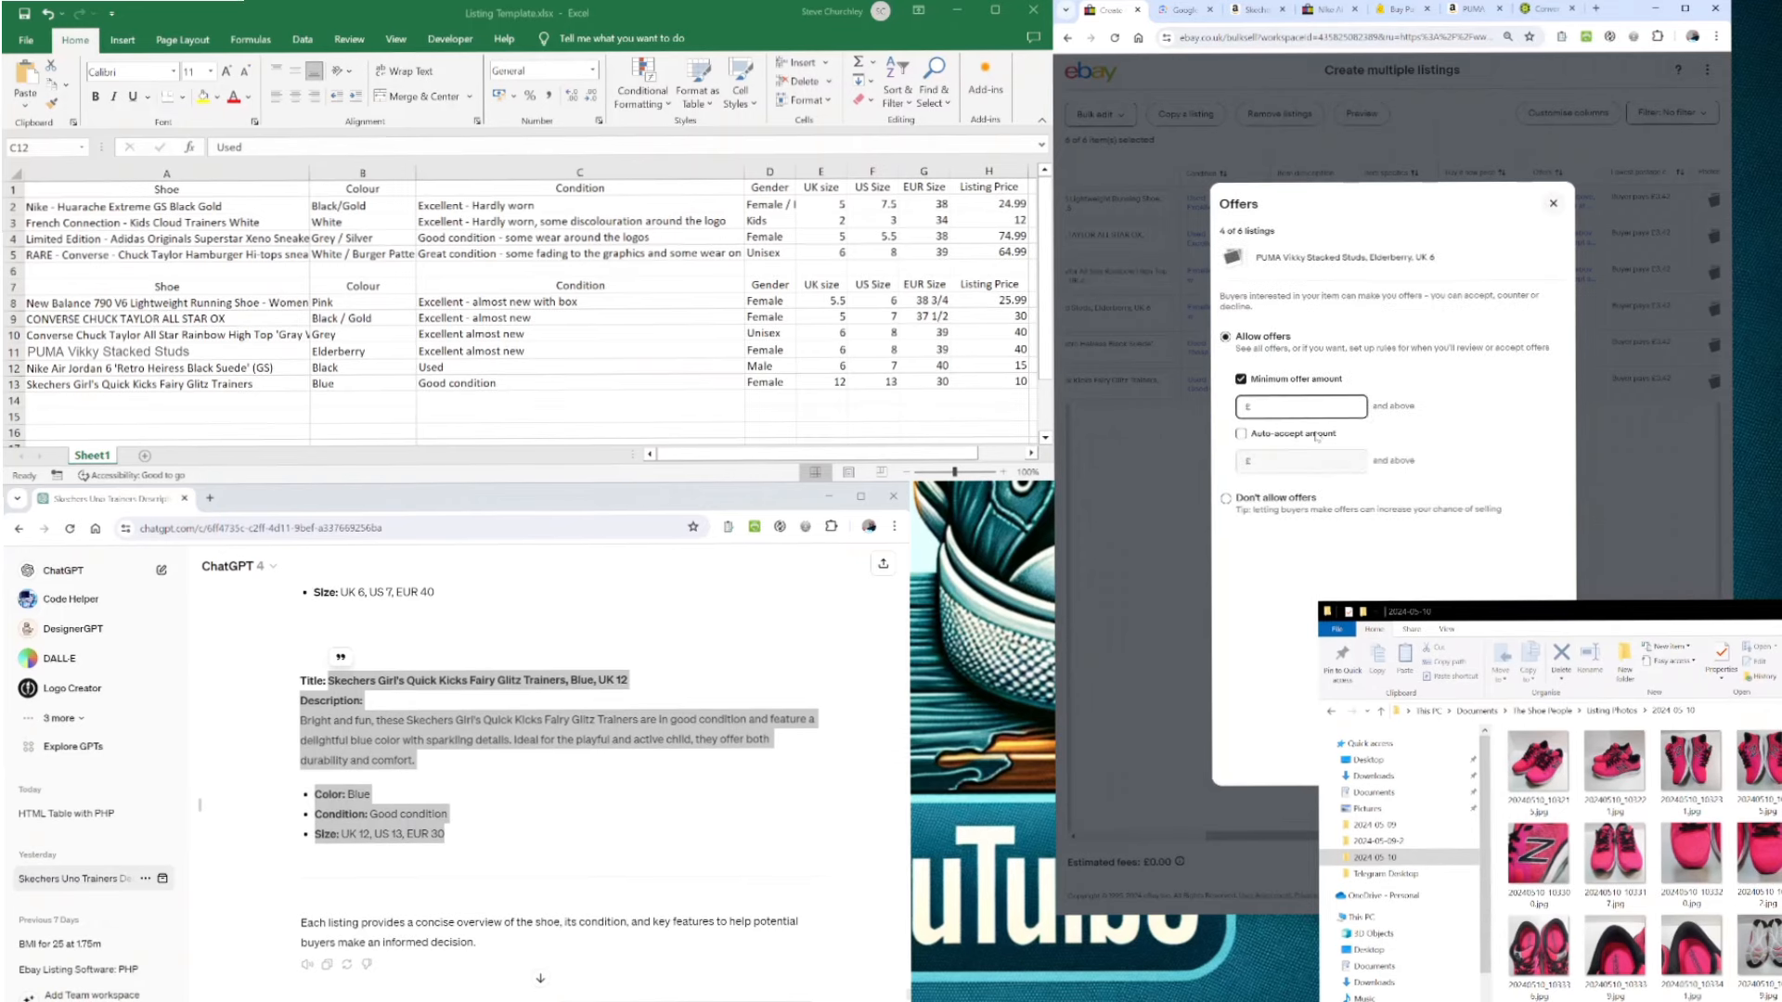
pyautogui.write('30')
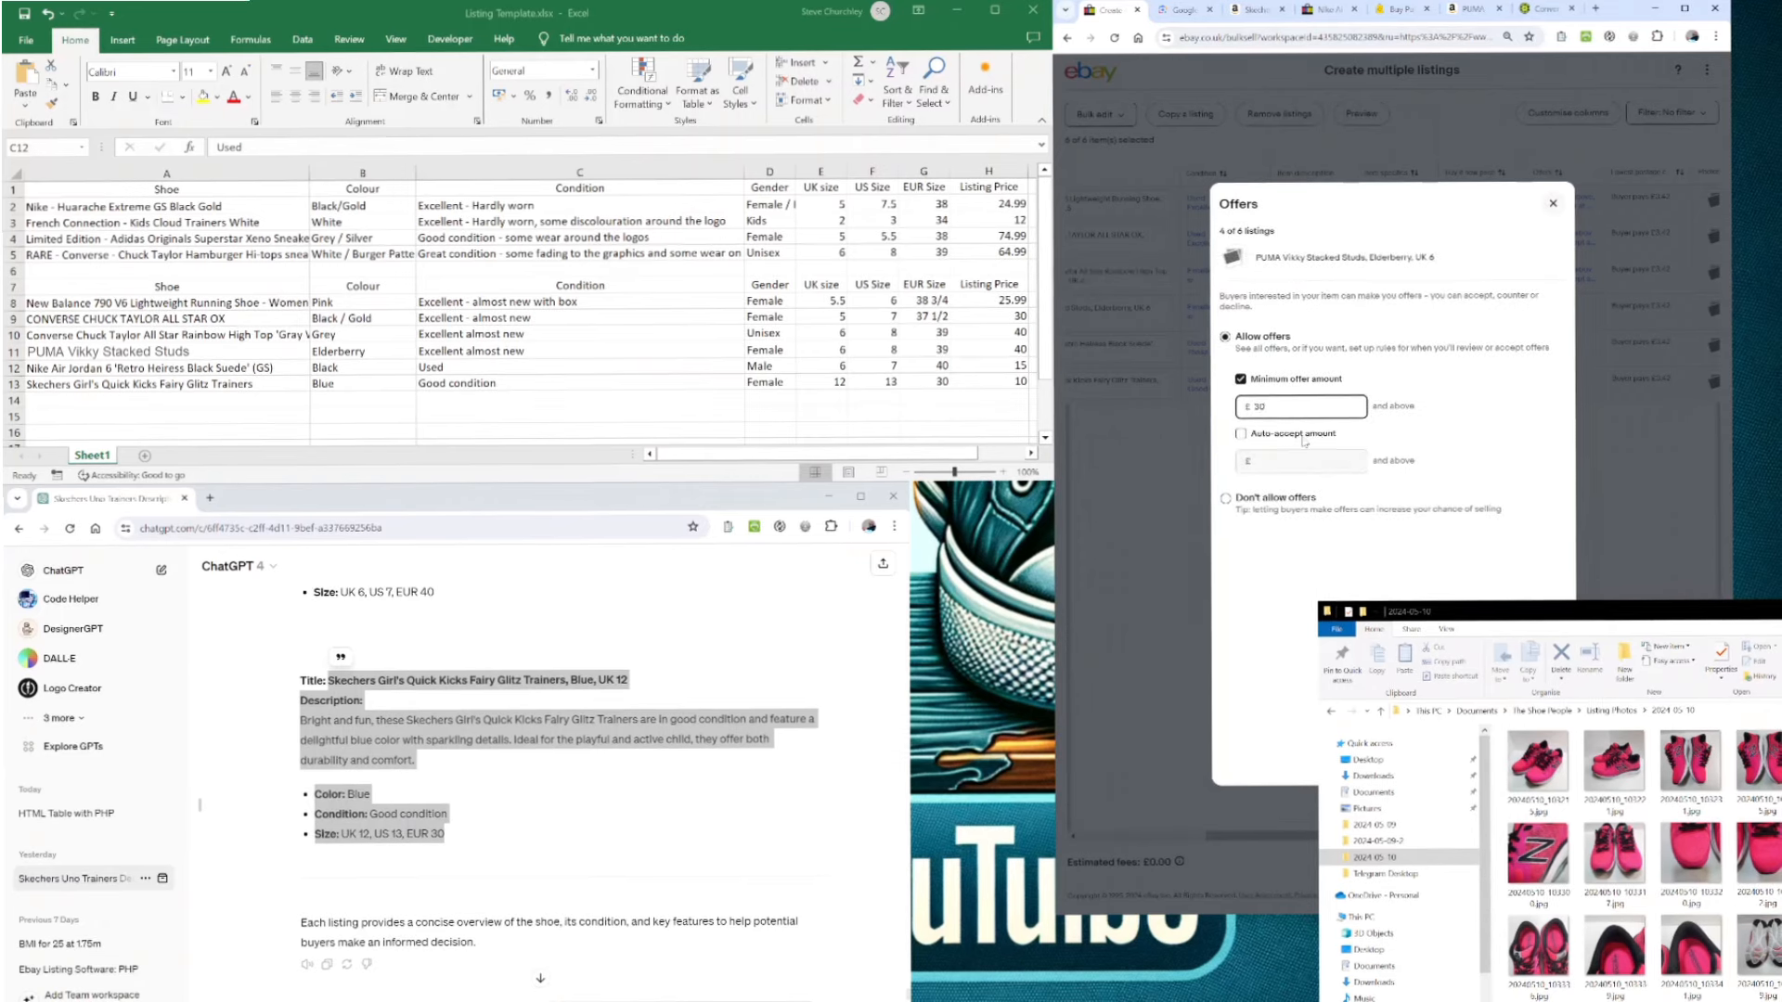
pyautogui.click(1300, 434)
pyautogui.click(1299, 462)
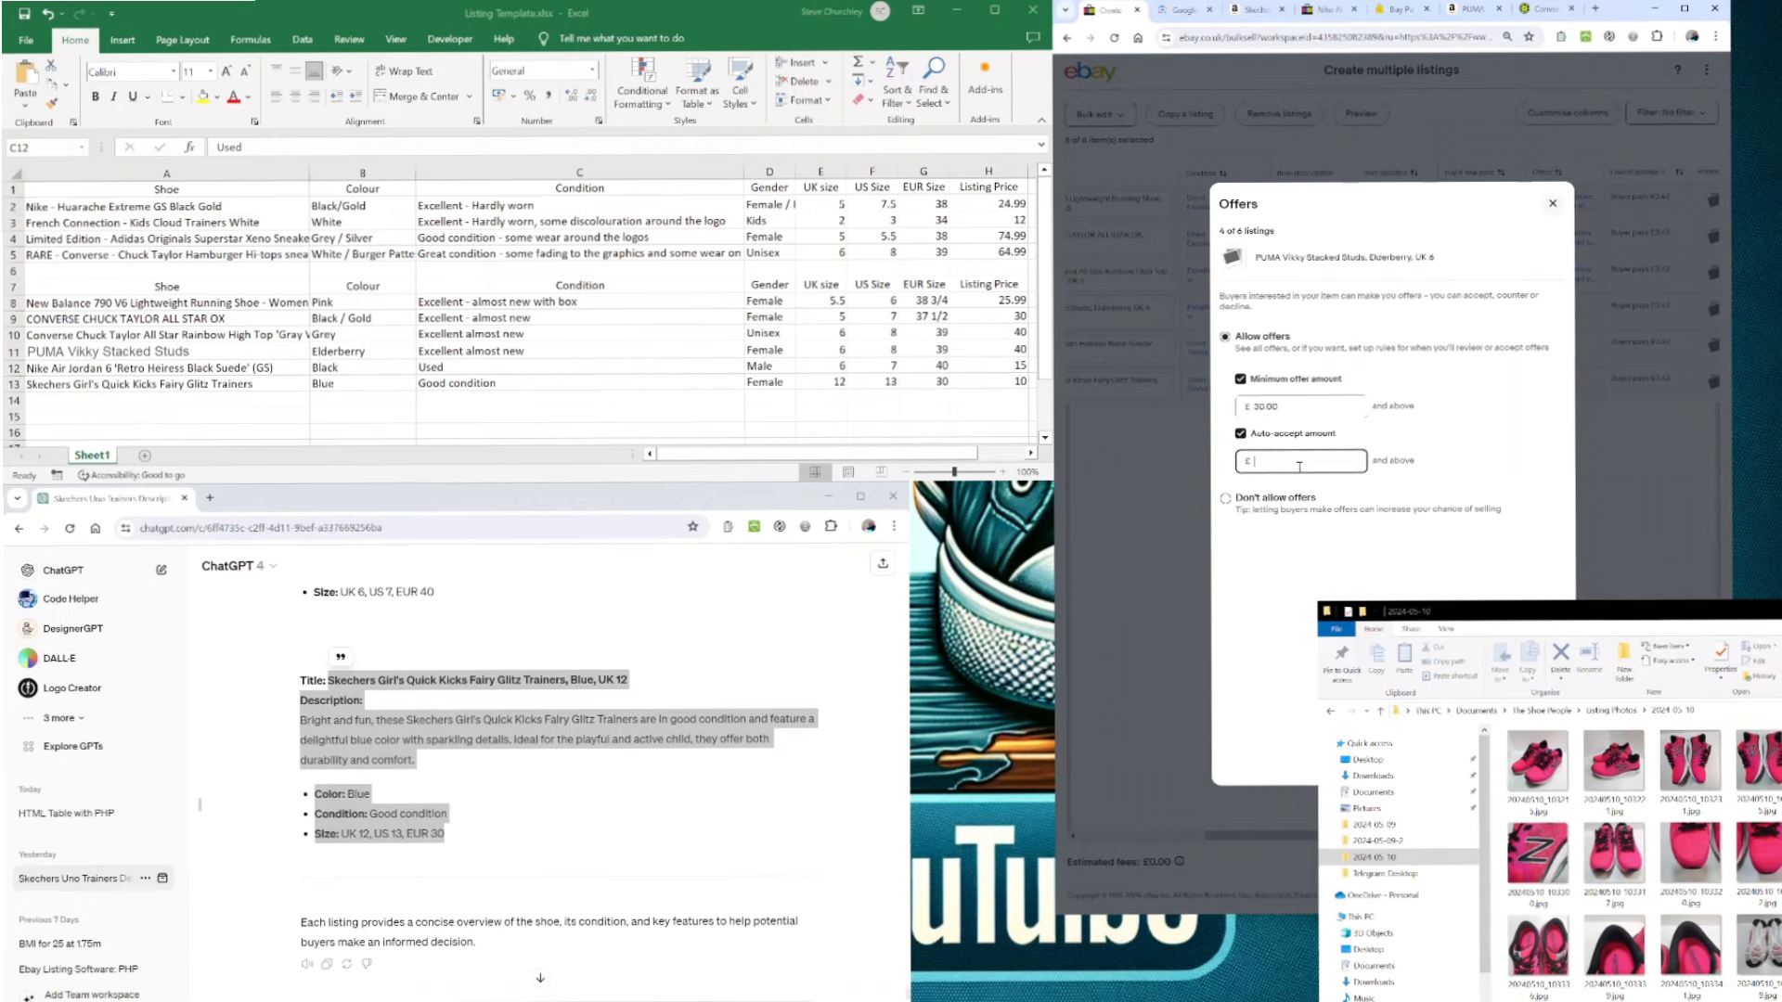
pyautogui.write('37')
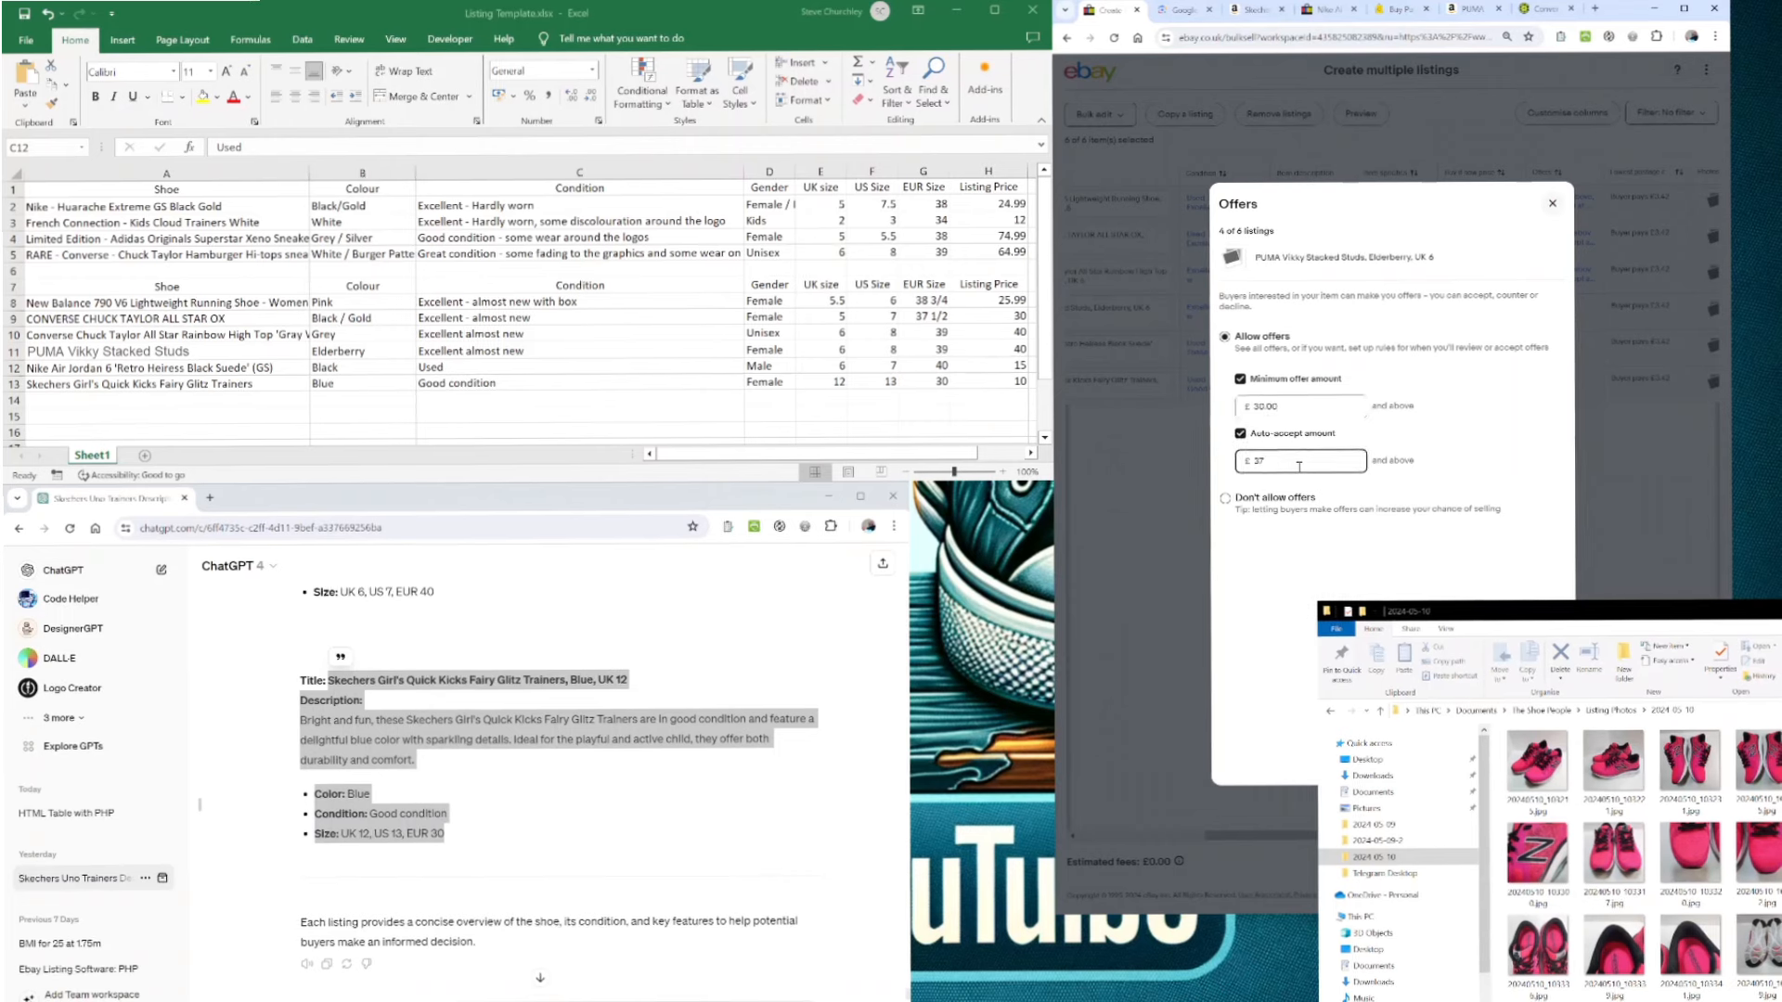
pyautogui.click(1496, 753)
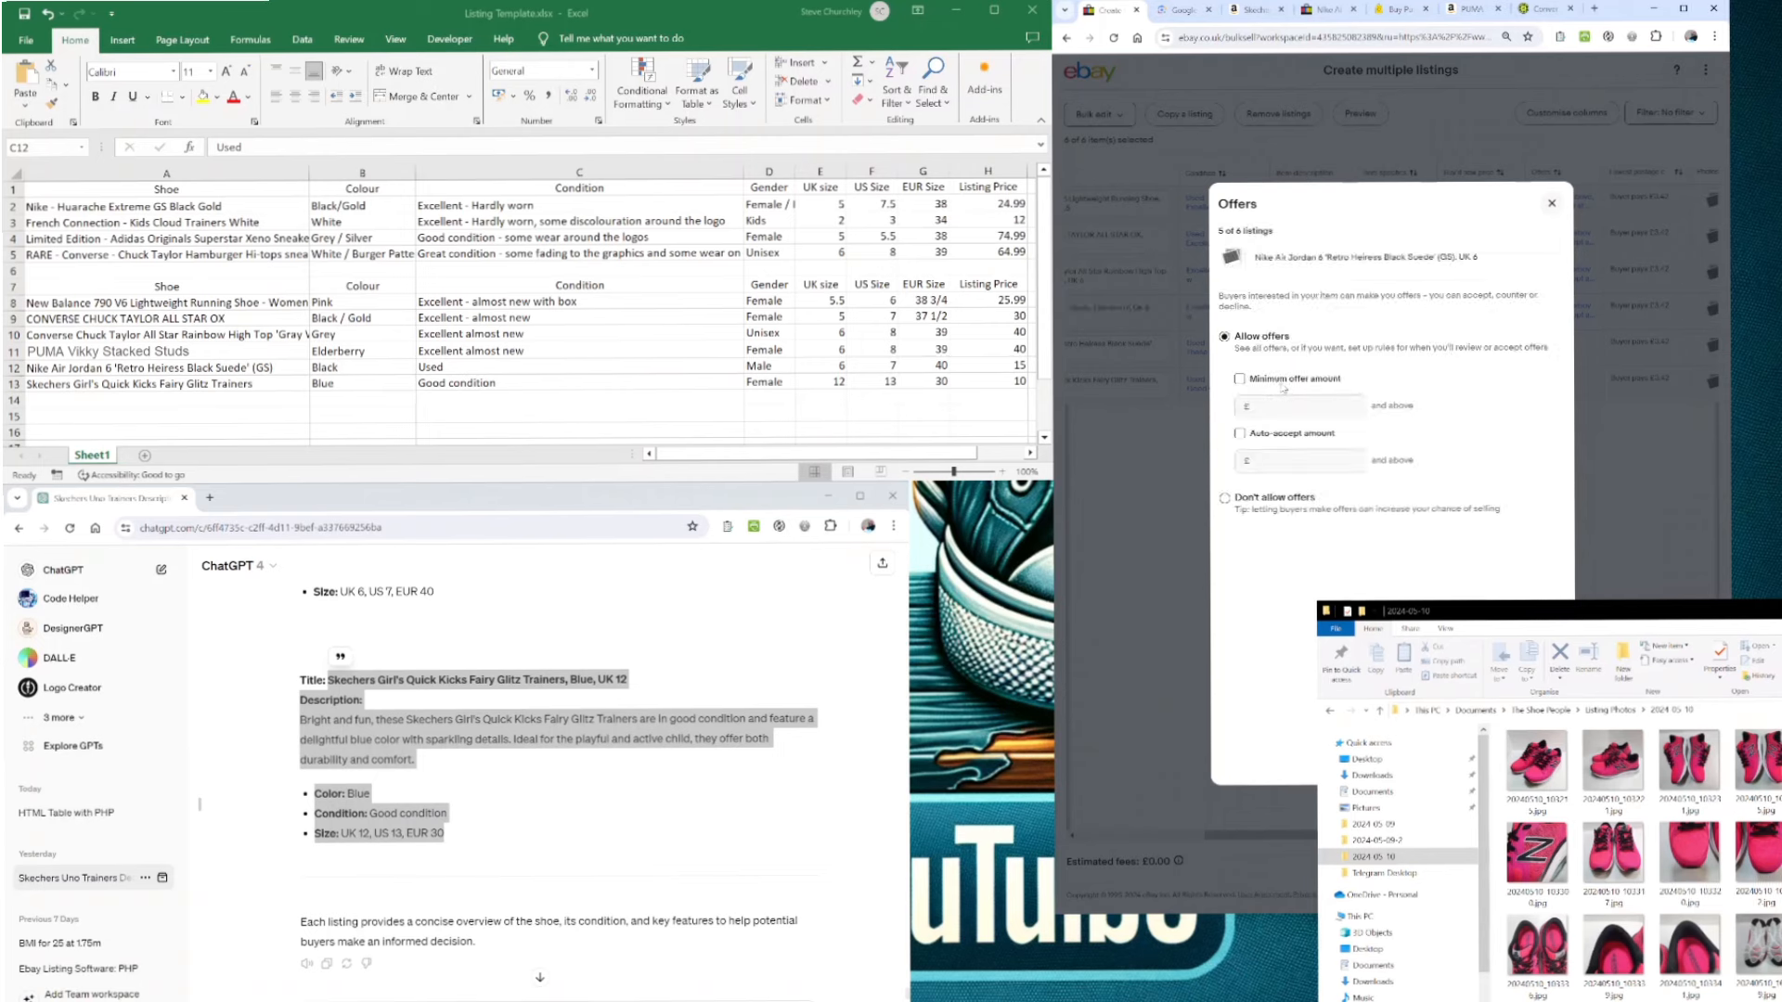
# - Set the Nike Air Jordan 6 listing's minimum offer to £30 and its auto-accept amount to £40, and continue to the following listing
pyautogui.click(1239, 379)
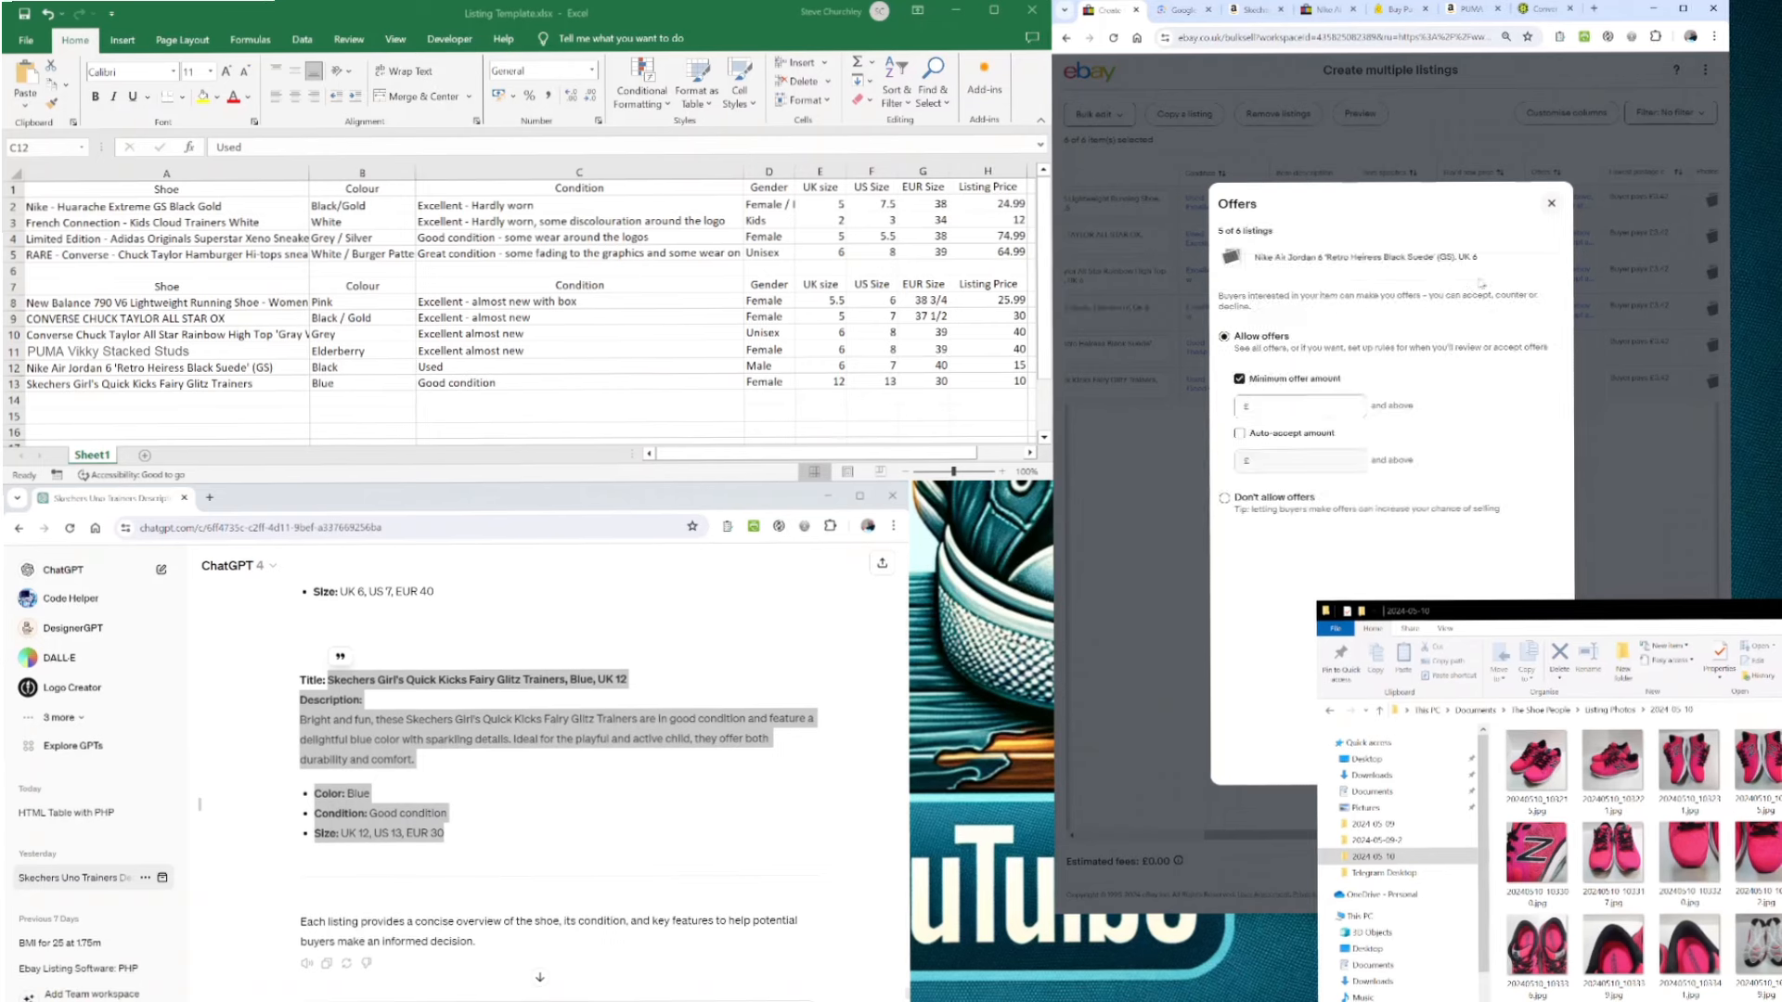
pyautogui.click(1282, 400)
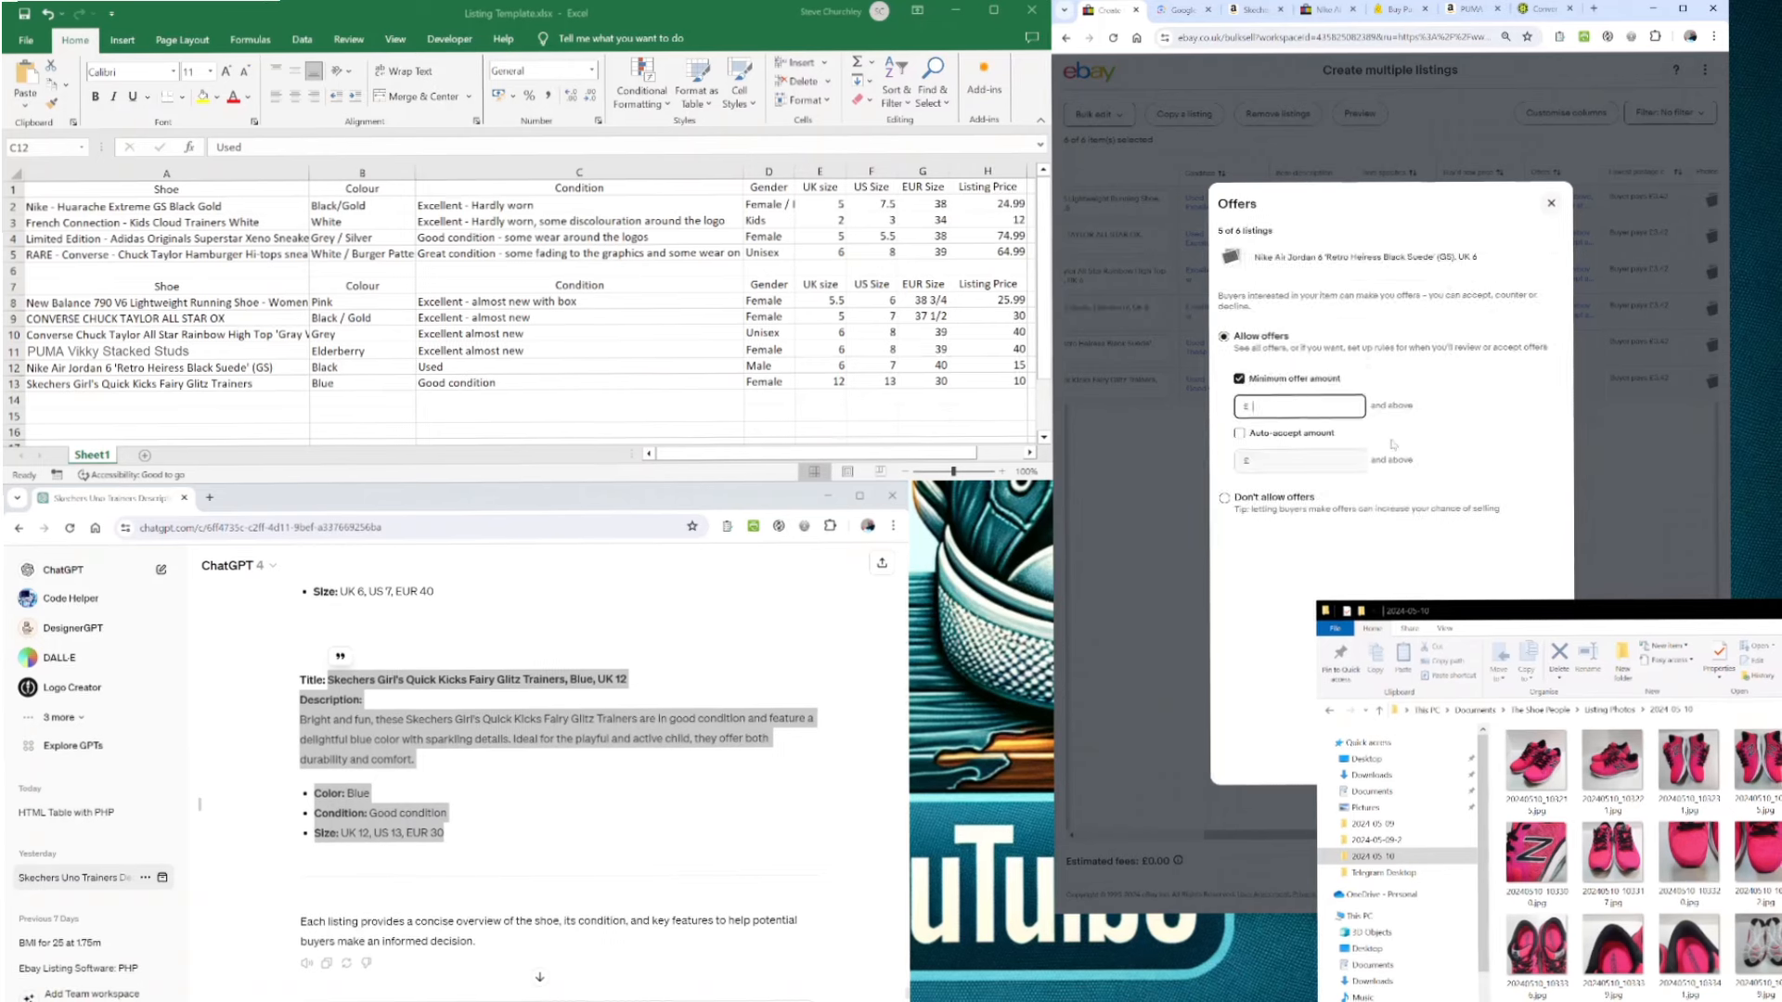
pyautogui.write('40')
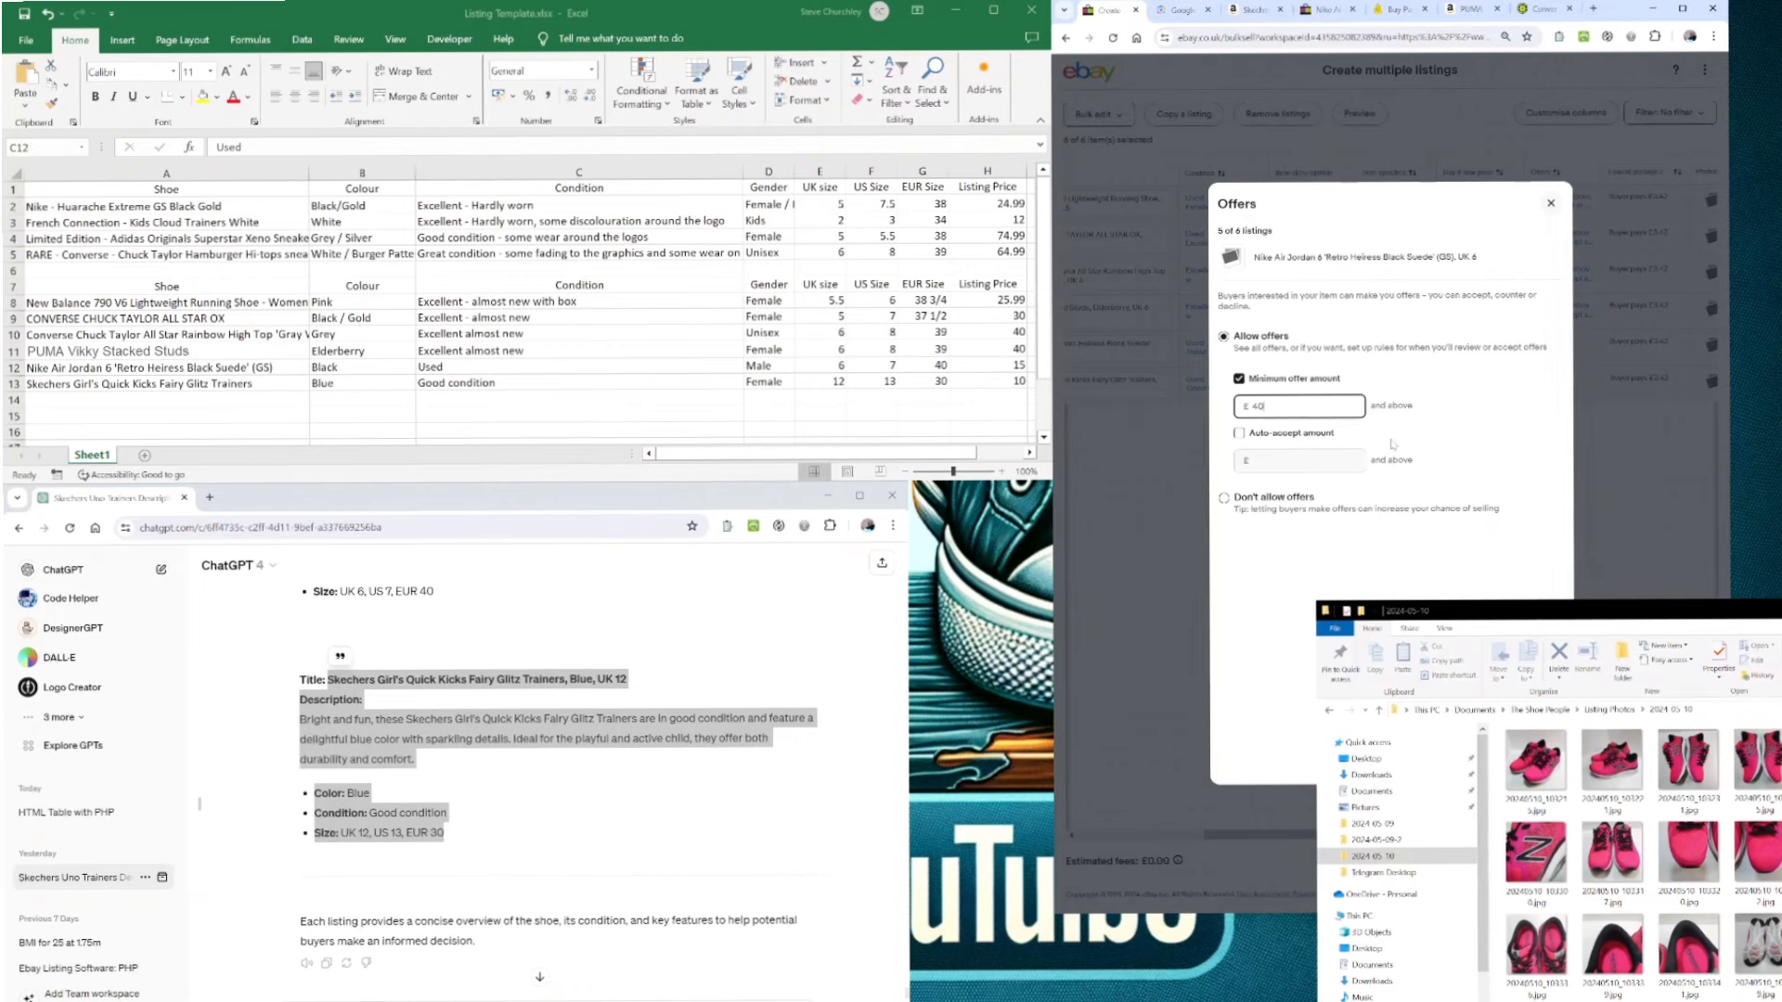
pyautogui.moveTo(1316, 412); pyautogui.dragTo(1245, 408)
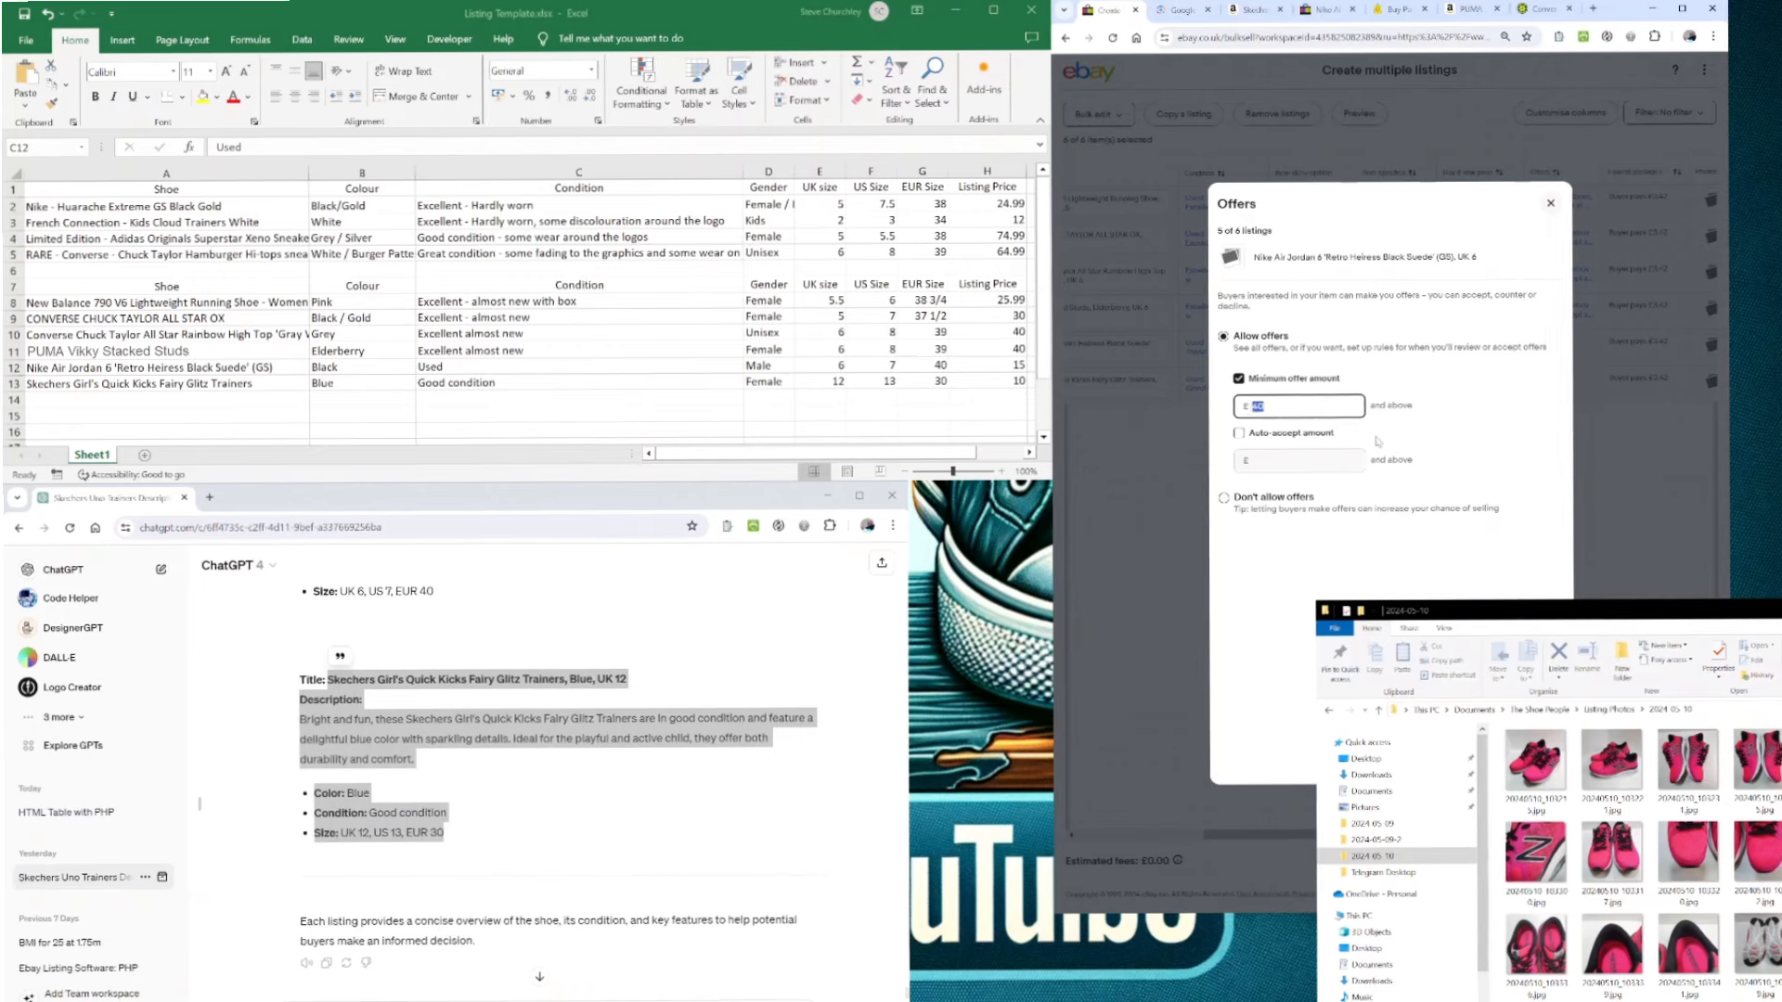
pyautogui.write('30')
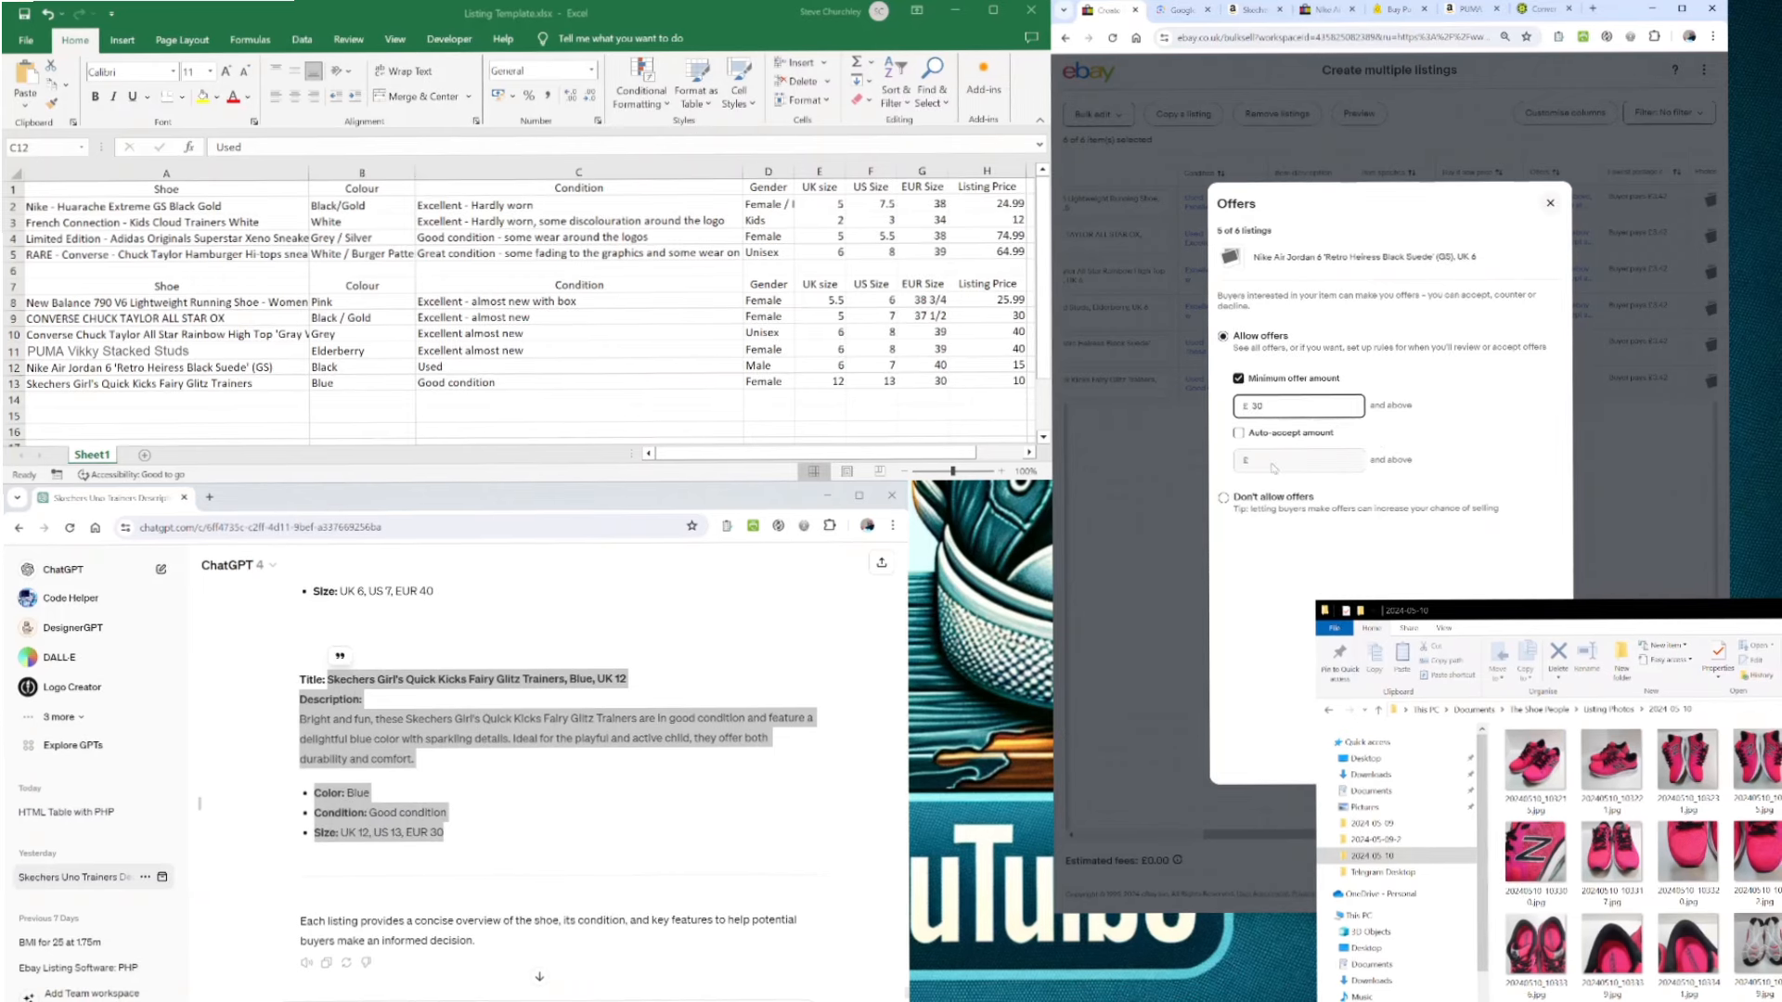
pyautogui.click(1273, 469)
pyautogui.click(1238, 432)
pyautogui.click(1299, 461)
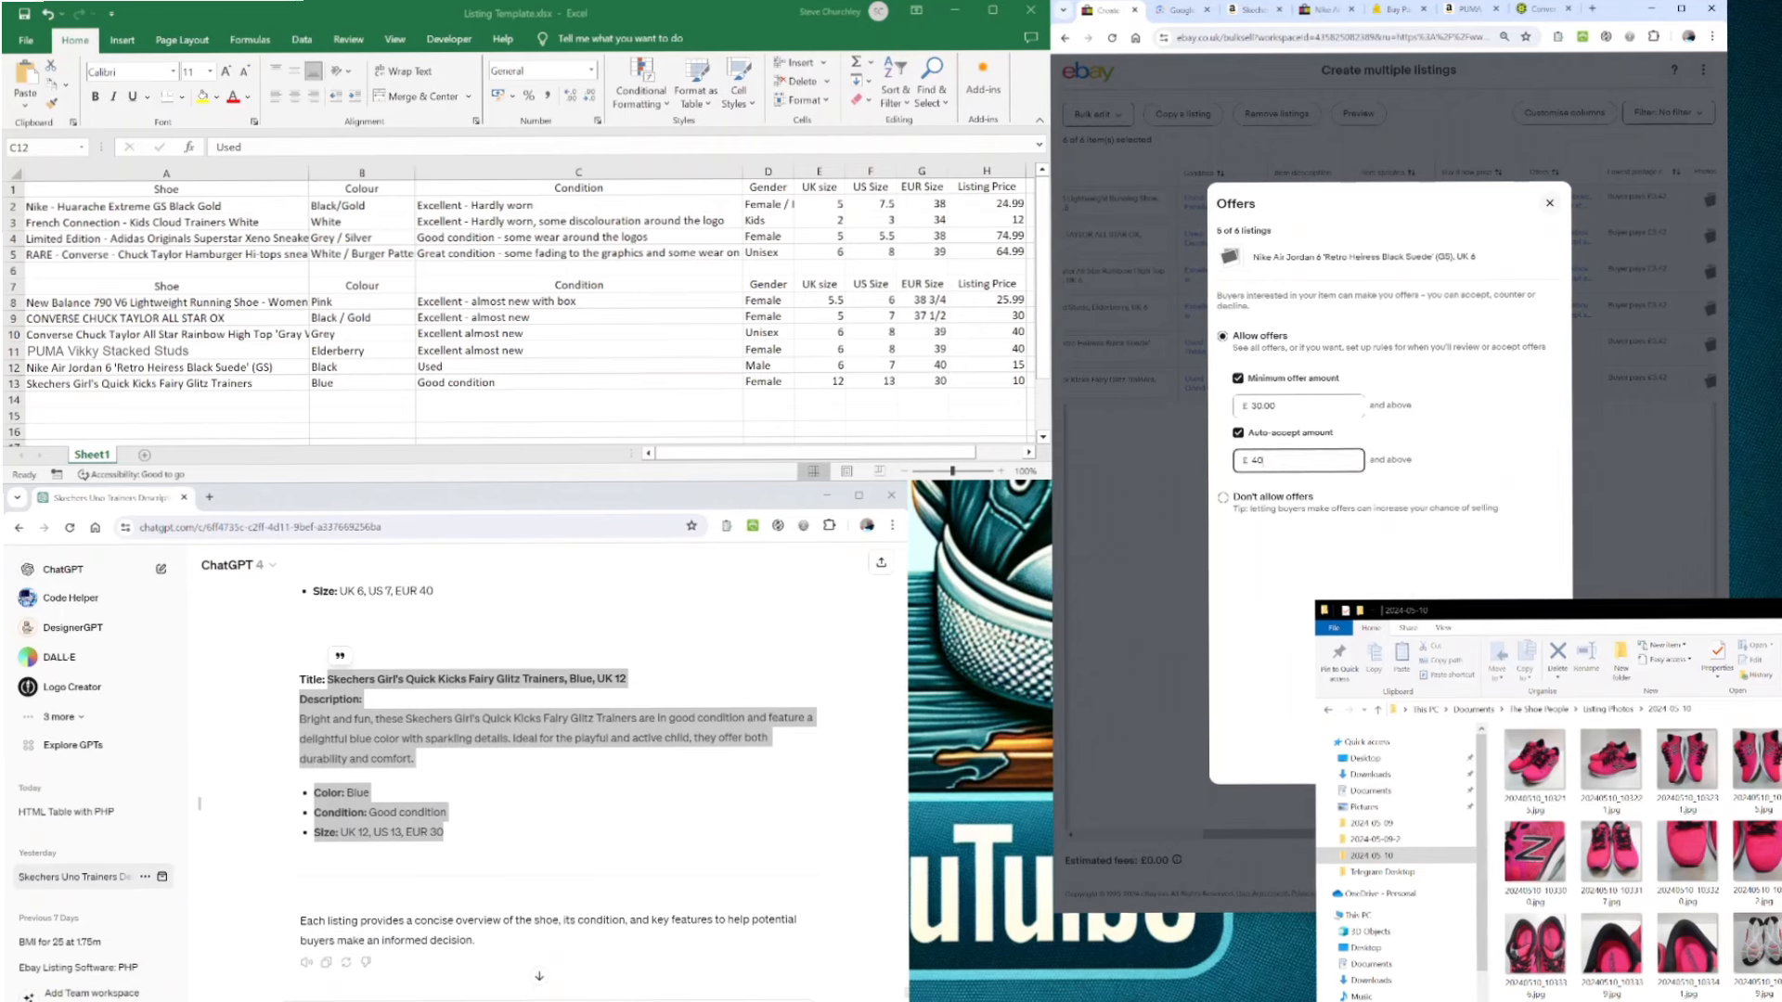
pyautogui.press('Return')
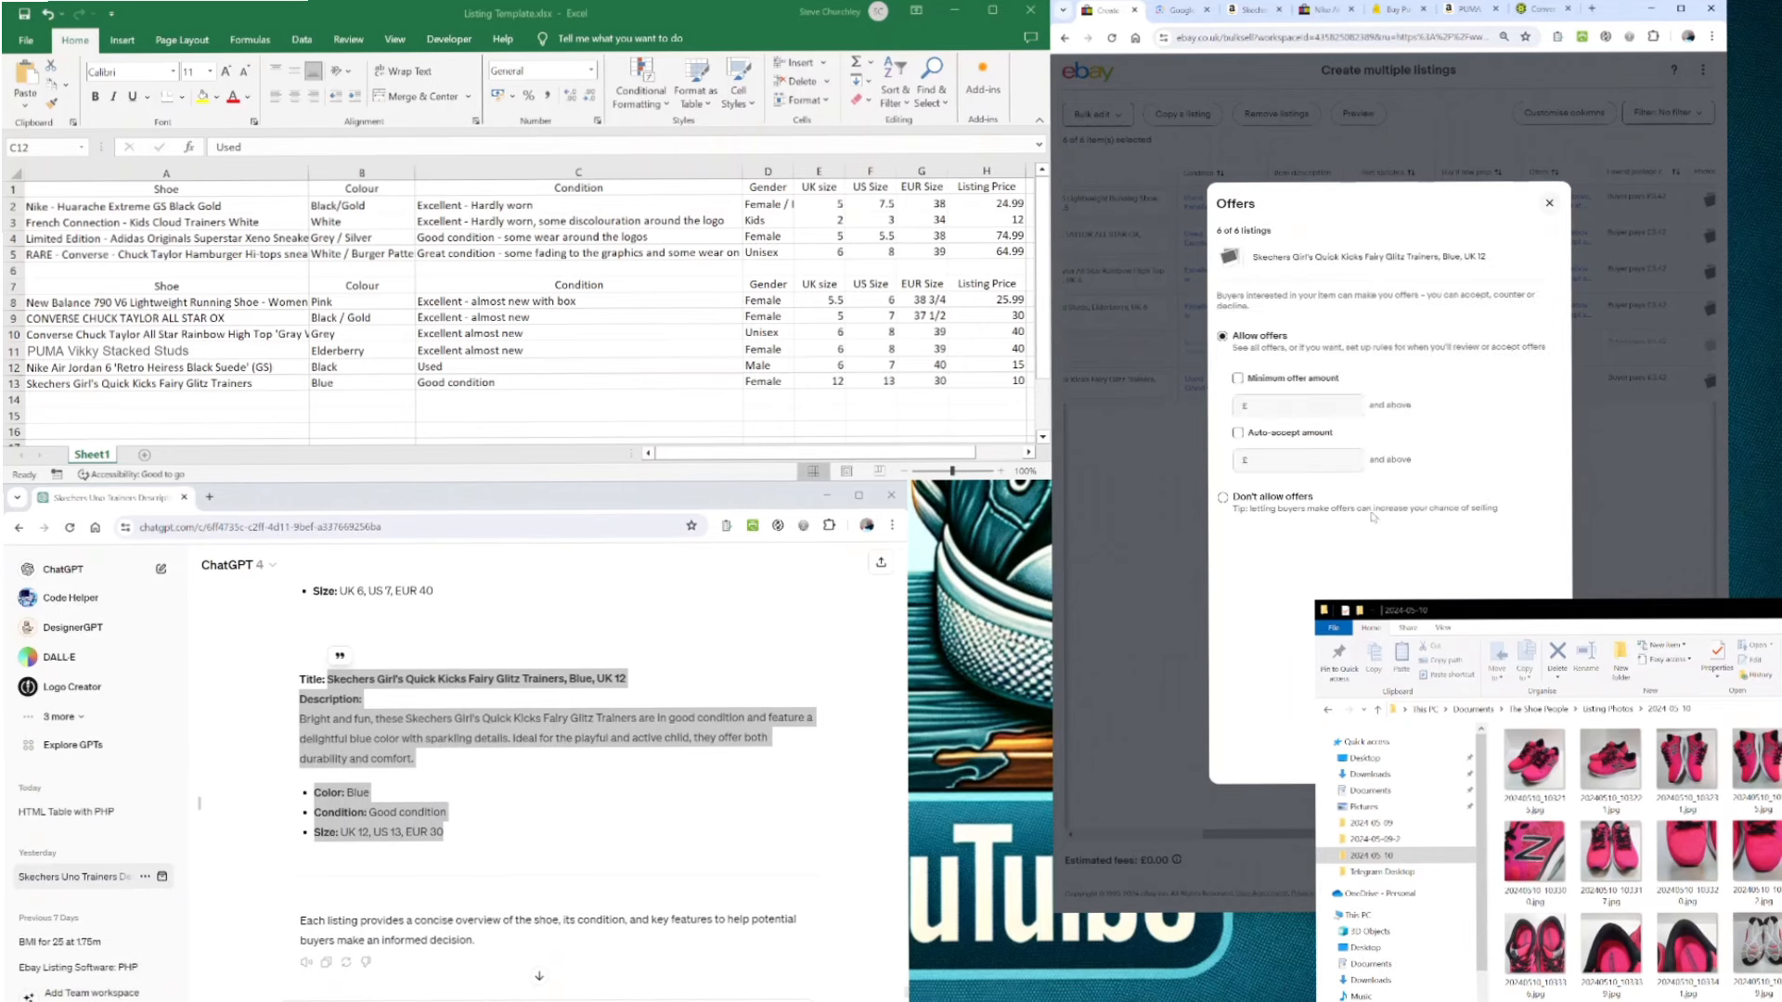
# - Set the Skechers listing's minimum offer to £5 and its auto-accept amount to £7, and save the offer settings
pyautogui.click(1237, 378)
pyautogui.click(1318, 408)
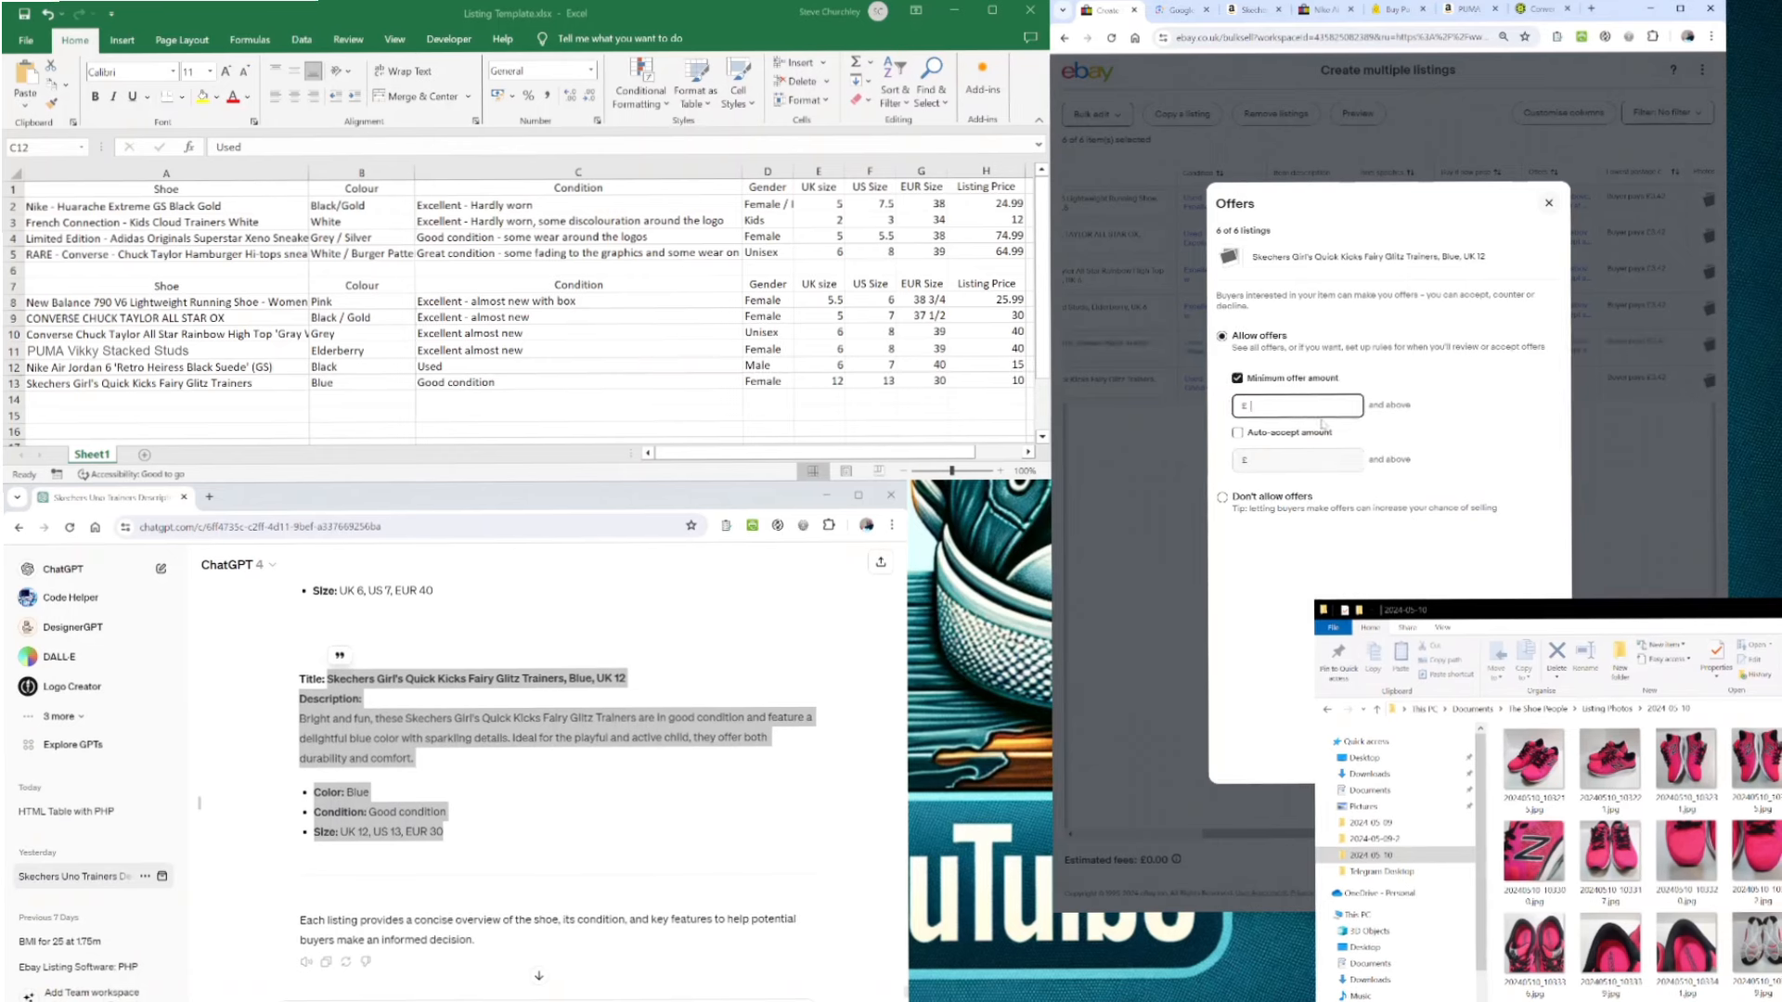
pyautogui.write('5')
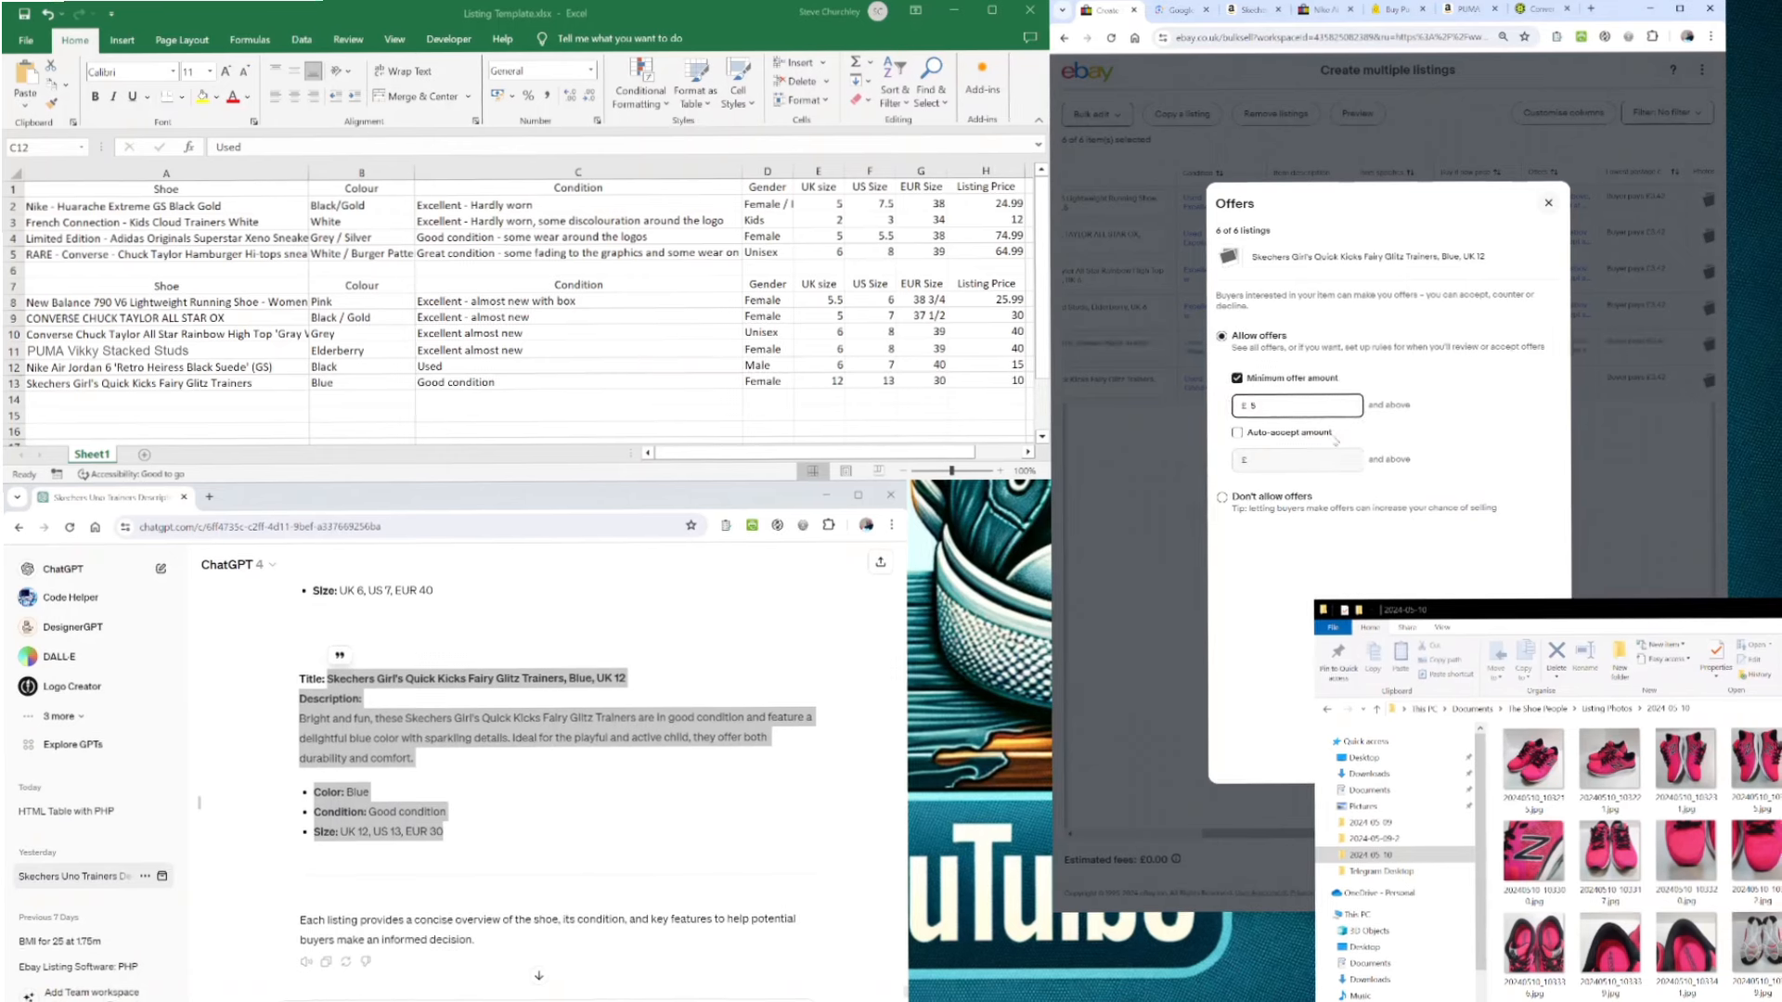
pyautogui.click(1237, 433)
pyautogui.click(1299, 459)
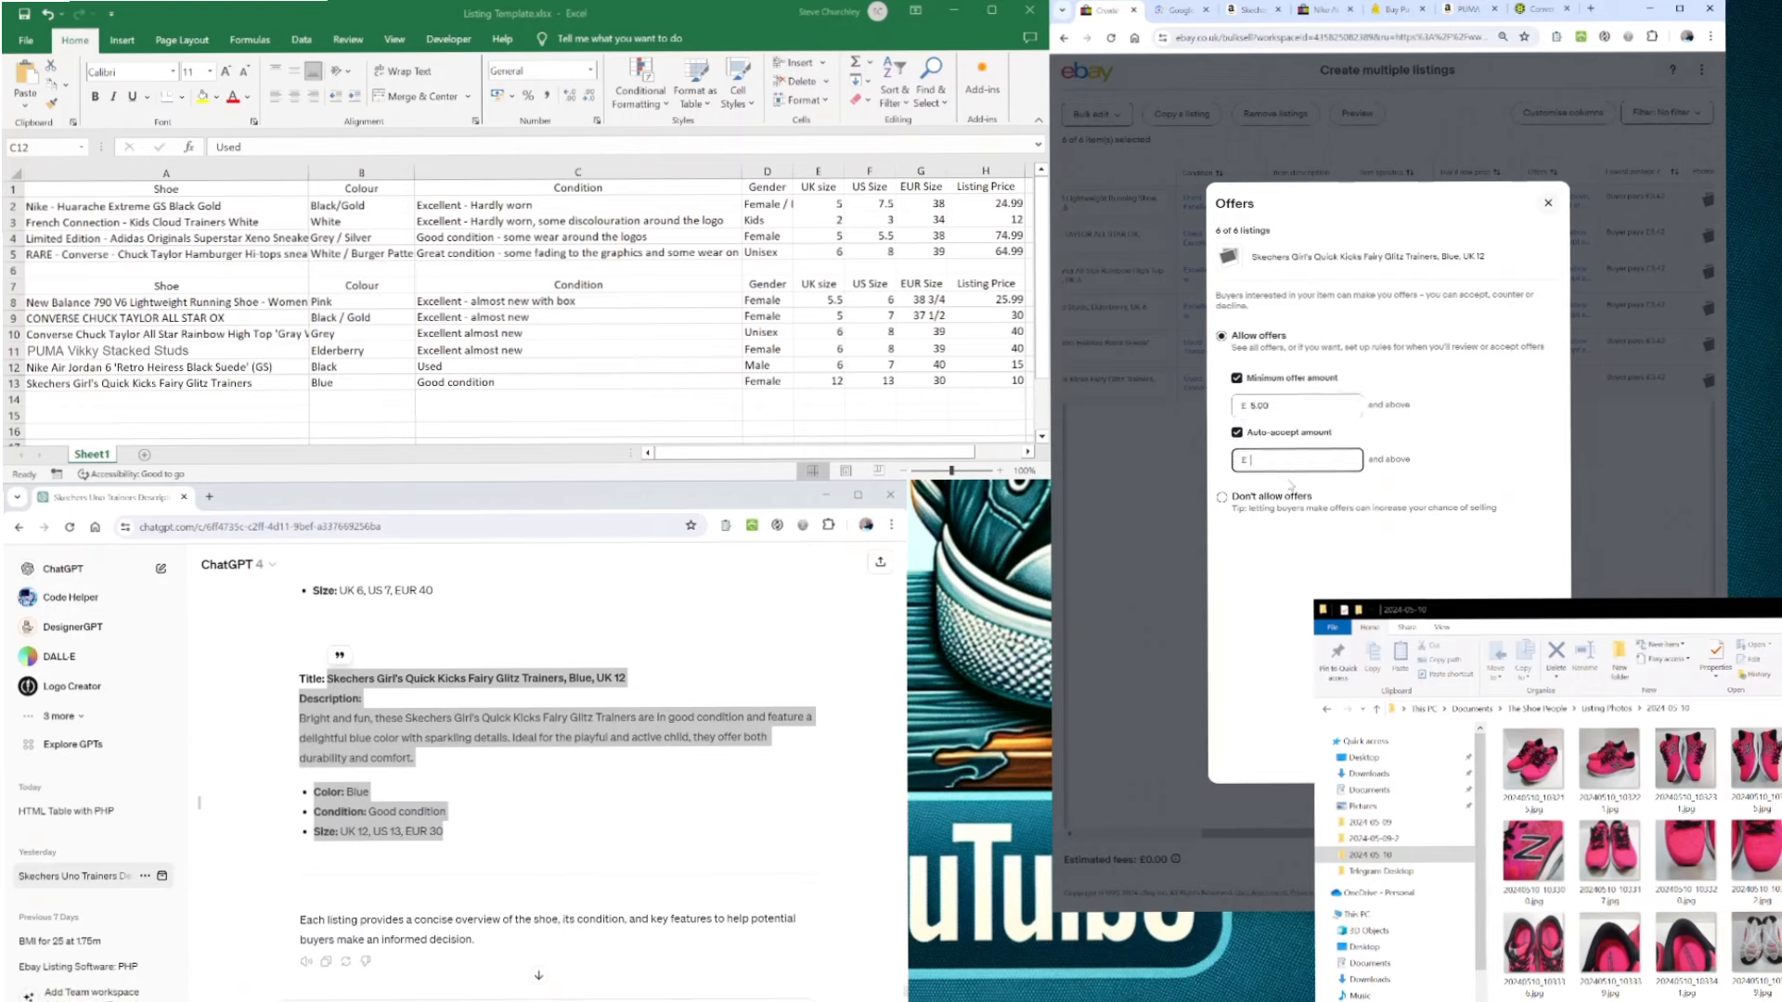
pyautogui.write('7')
pyautogui.click(1516, 754)
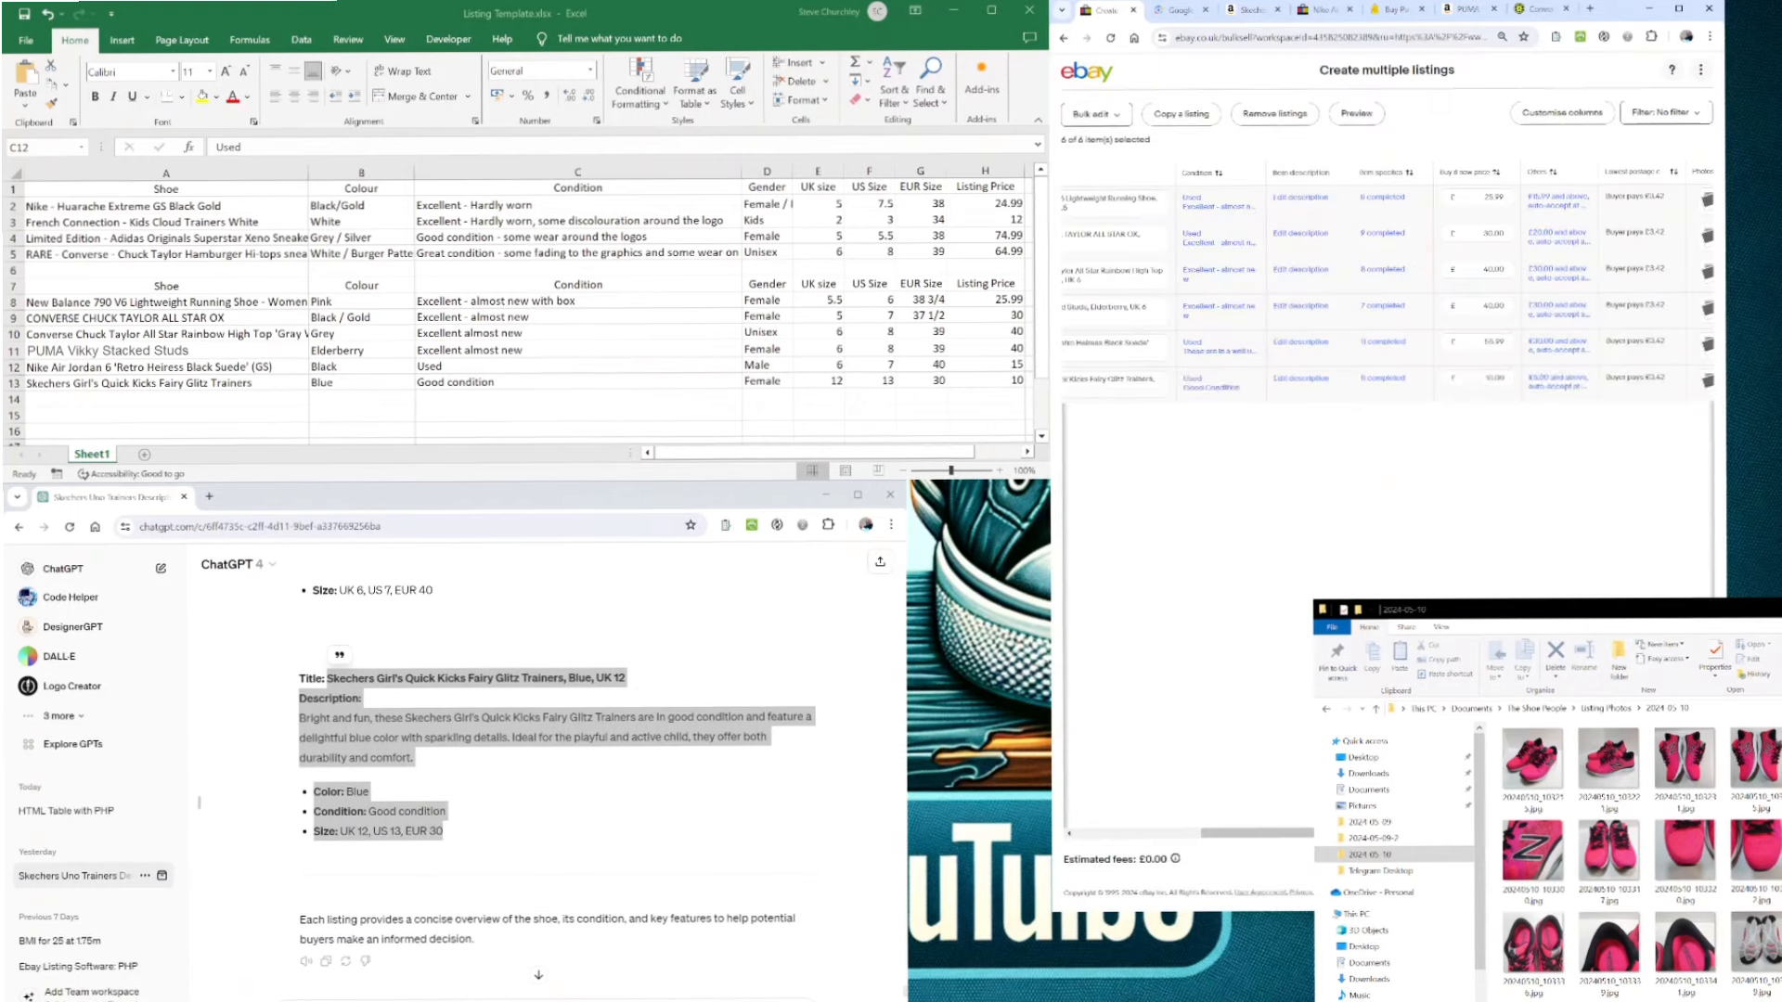
# - Open the photo upload for the New Balance 790 V6 listing and reduce the page zoom
pyautogui.moveTo(1309, 835); pyautogui.dragTo(1408, 835)
pyautogui.click(1421, 233)
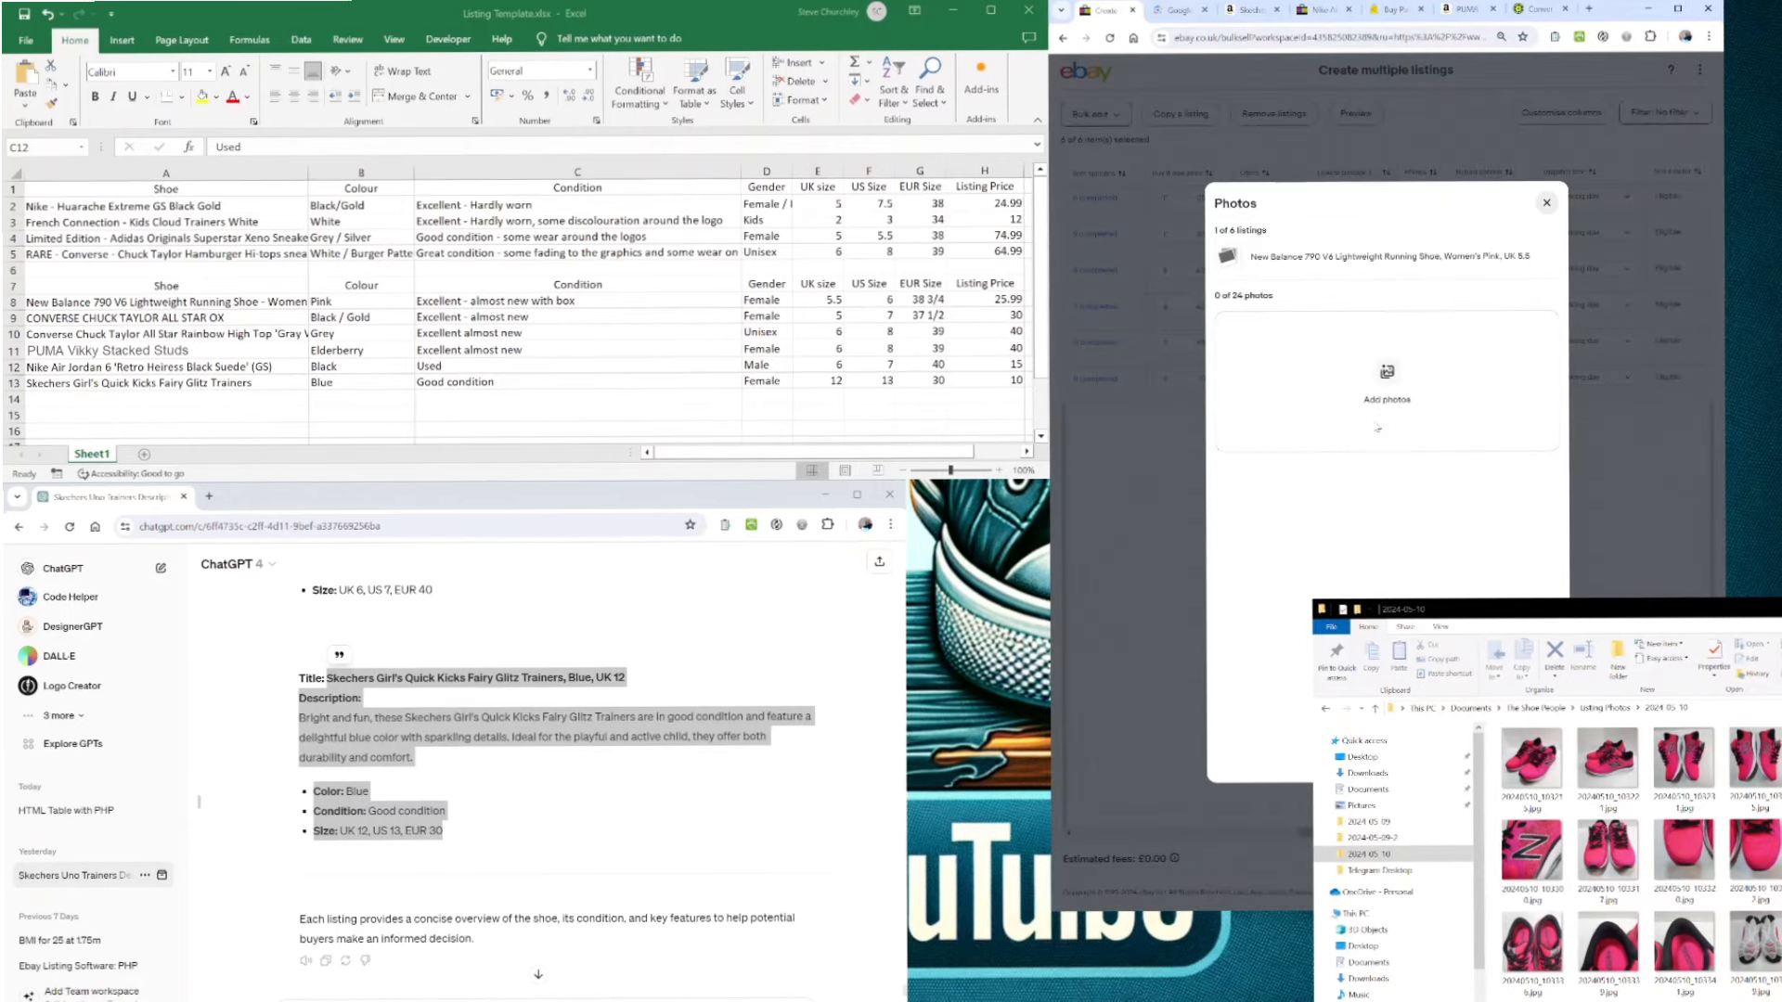
pyautogui.hotkey('ctrl', '-')
pyautogui.hotkey('ctrl', '-')
pyautogui.hotkey('ctrl', '-')
pyautogui.hotkey('ctrl', '-')
pyautogui.hotkey('ctrl', '-')
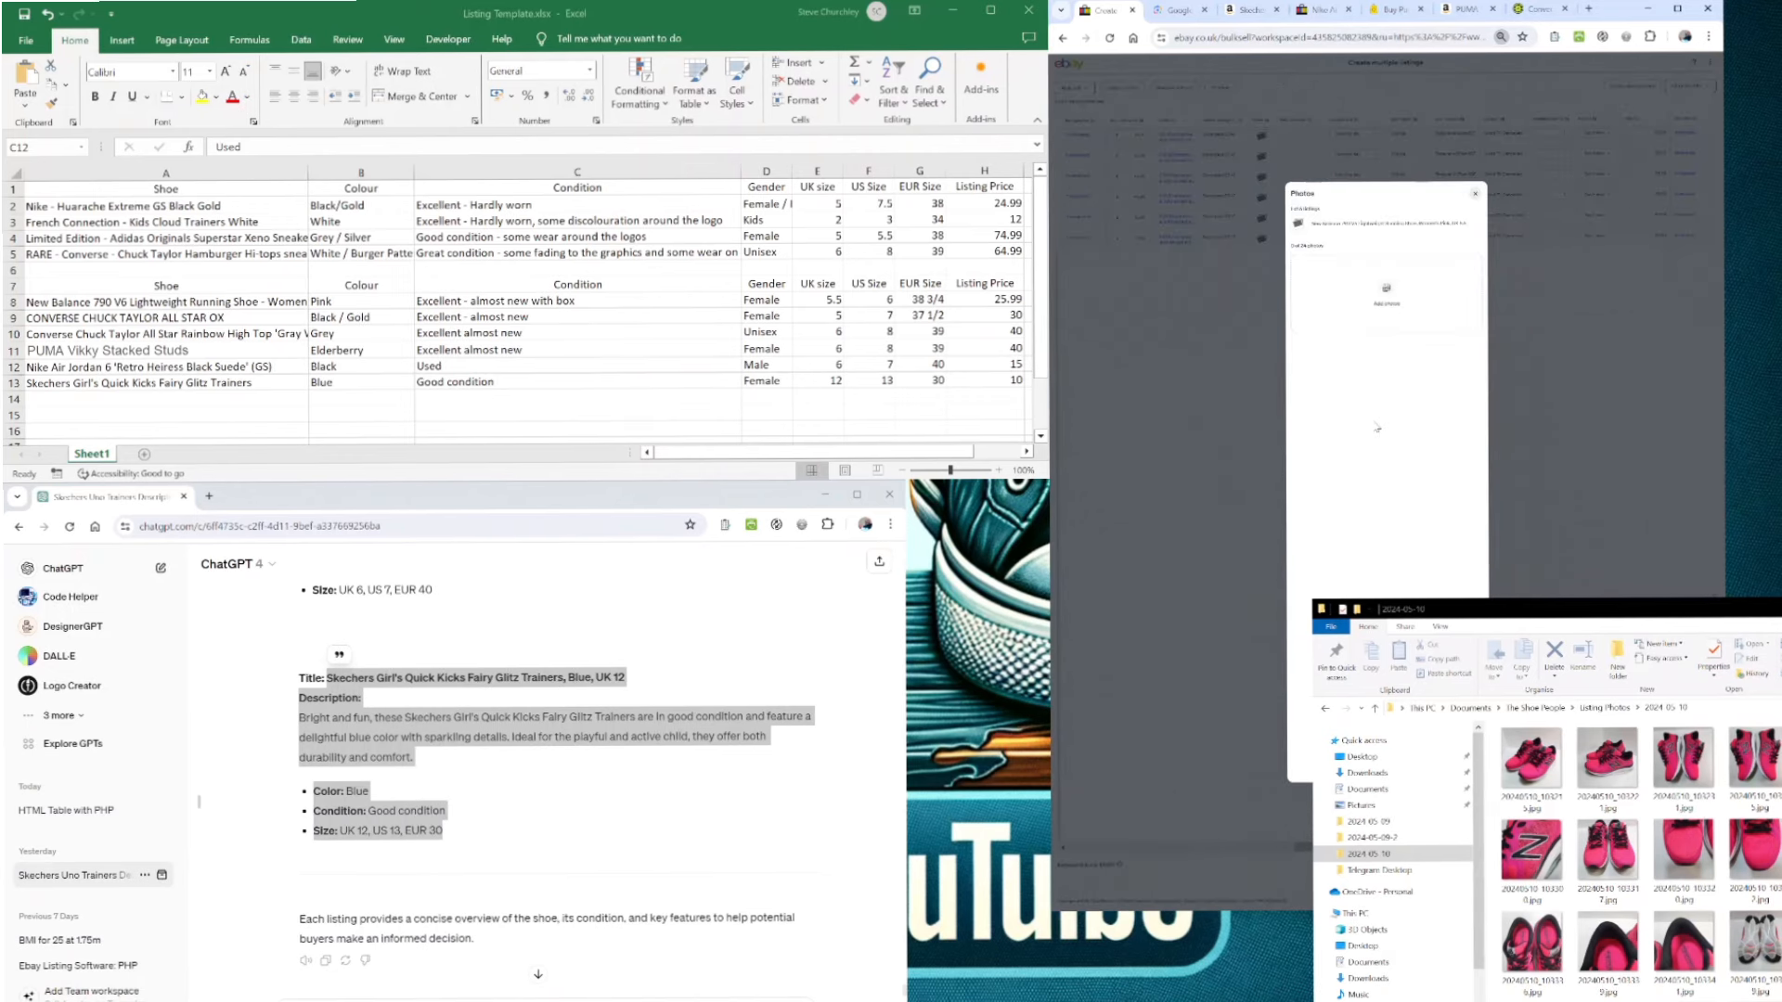
pyautogui.hotkey('ctrl', '-')
pyautogui.hotkey('ctrl', '-')
pyautogui.hotkey('ctrl', '+')
pyautogui.hotkey('ctrl', '+')
pyautogui.hotkey('ctrl', '+')
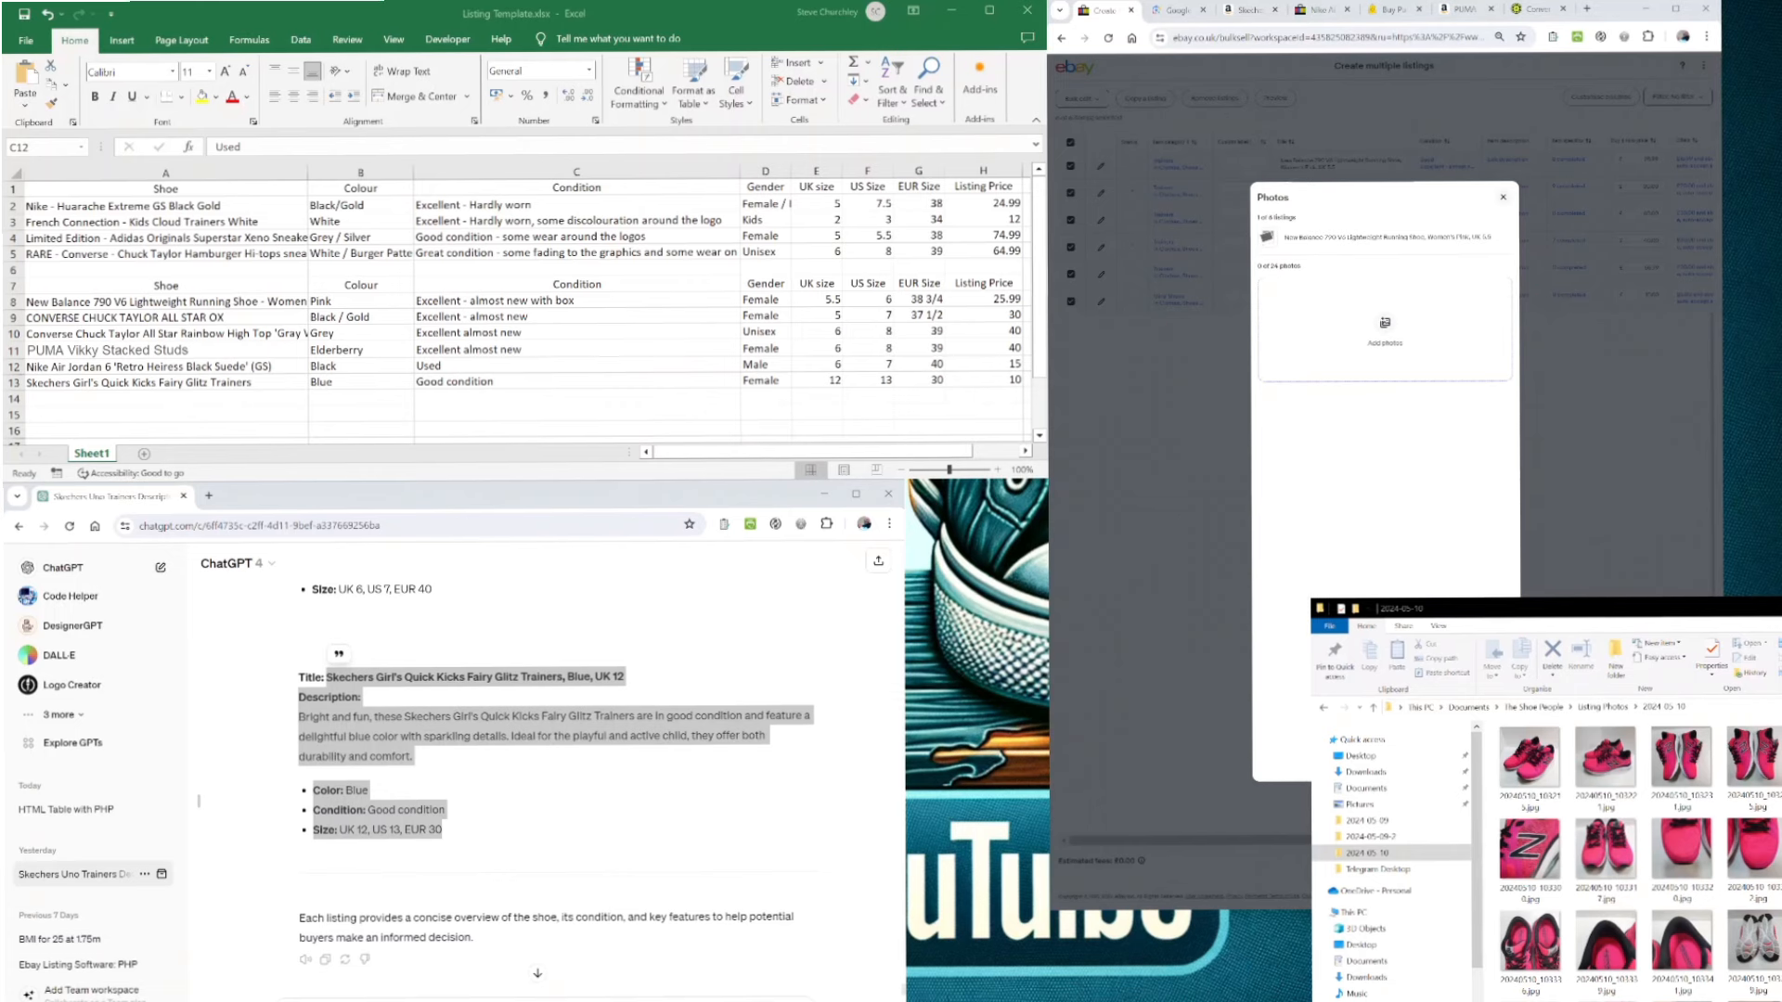
# - Add the pink running shoe photos to the New Balance 790 V6 listing and check the uploaded images
pyautogui.click(1651, 576)
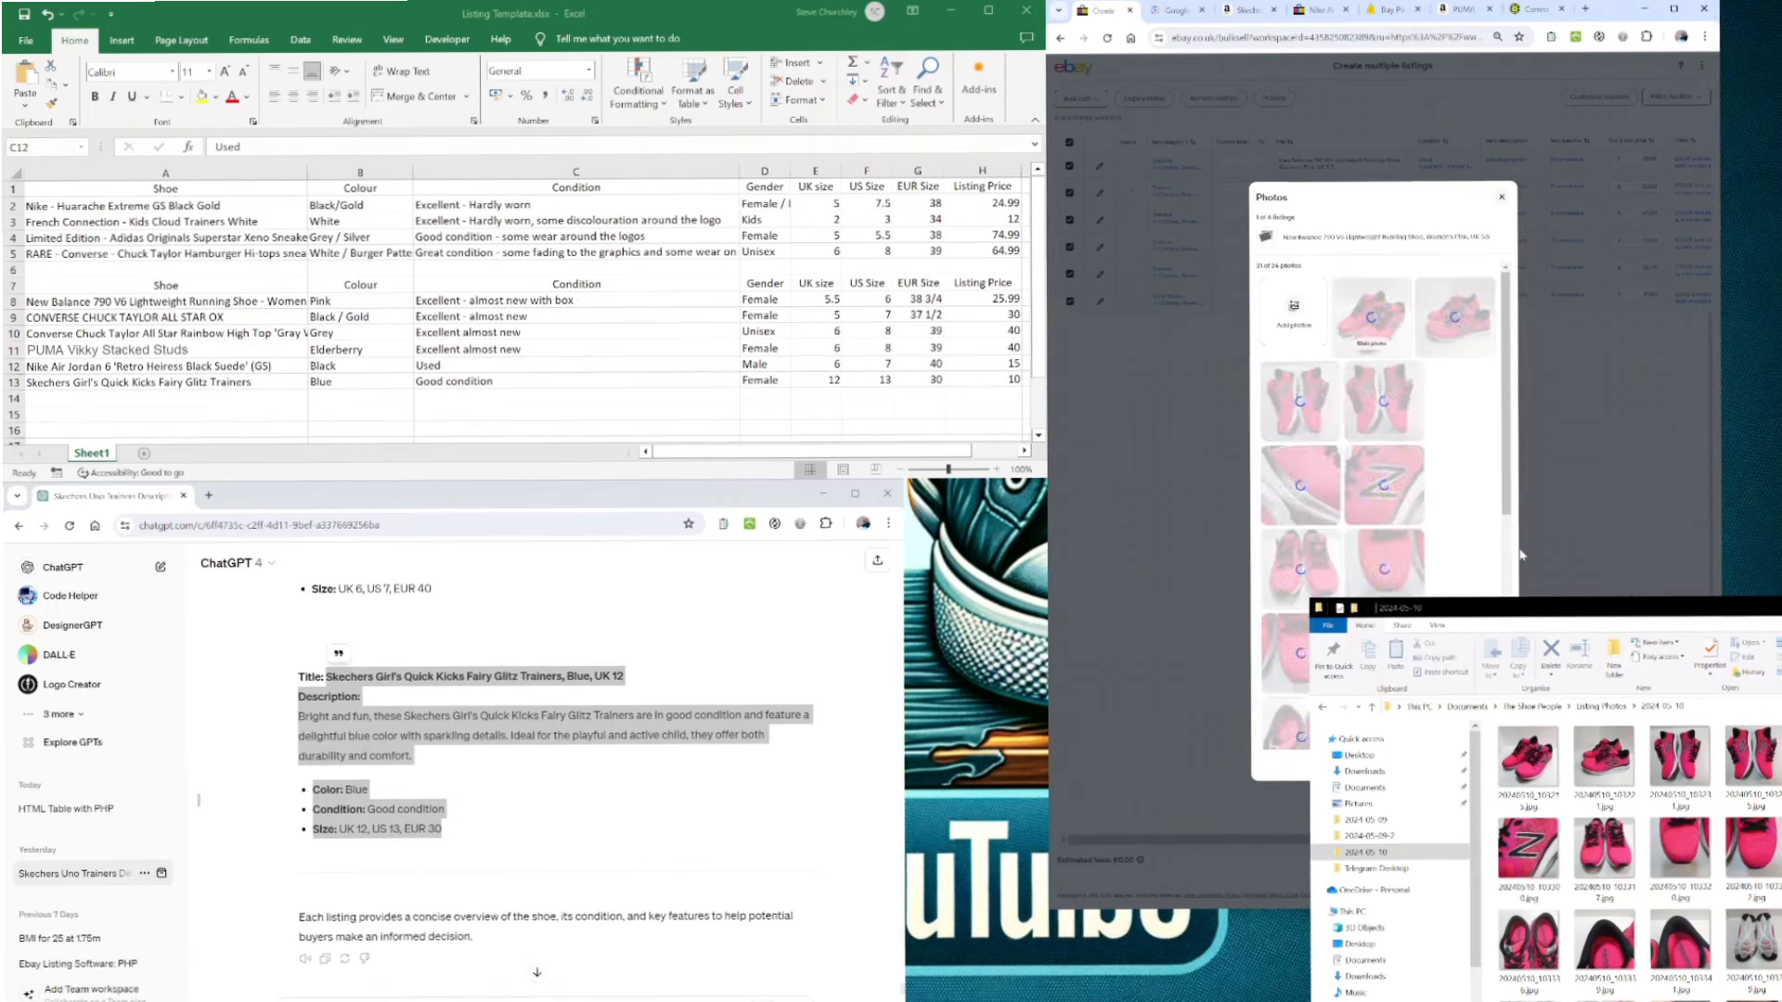
pyautogui.scroll(-5, 1455, 492)
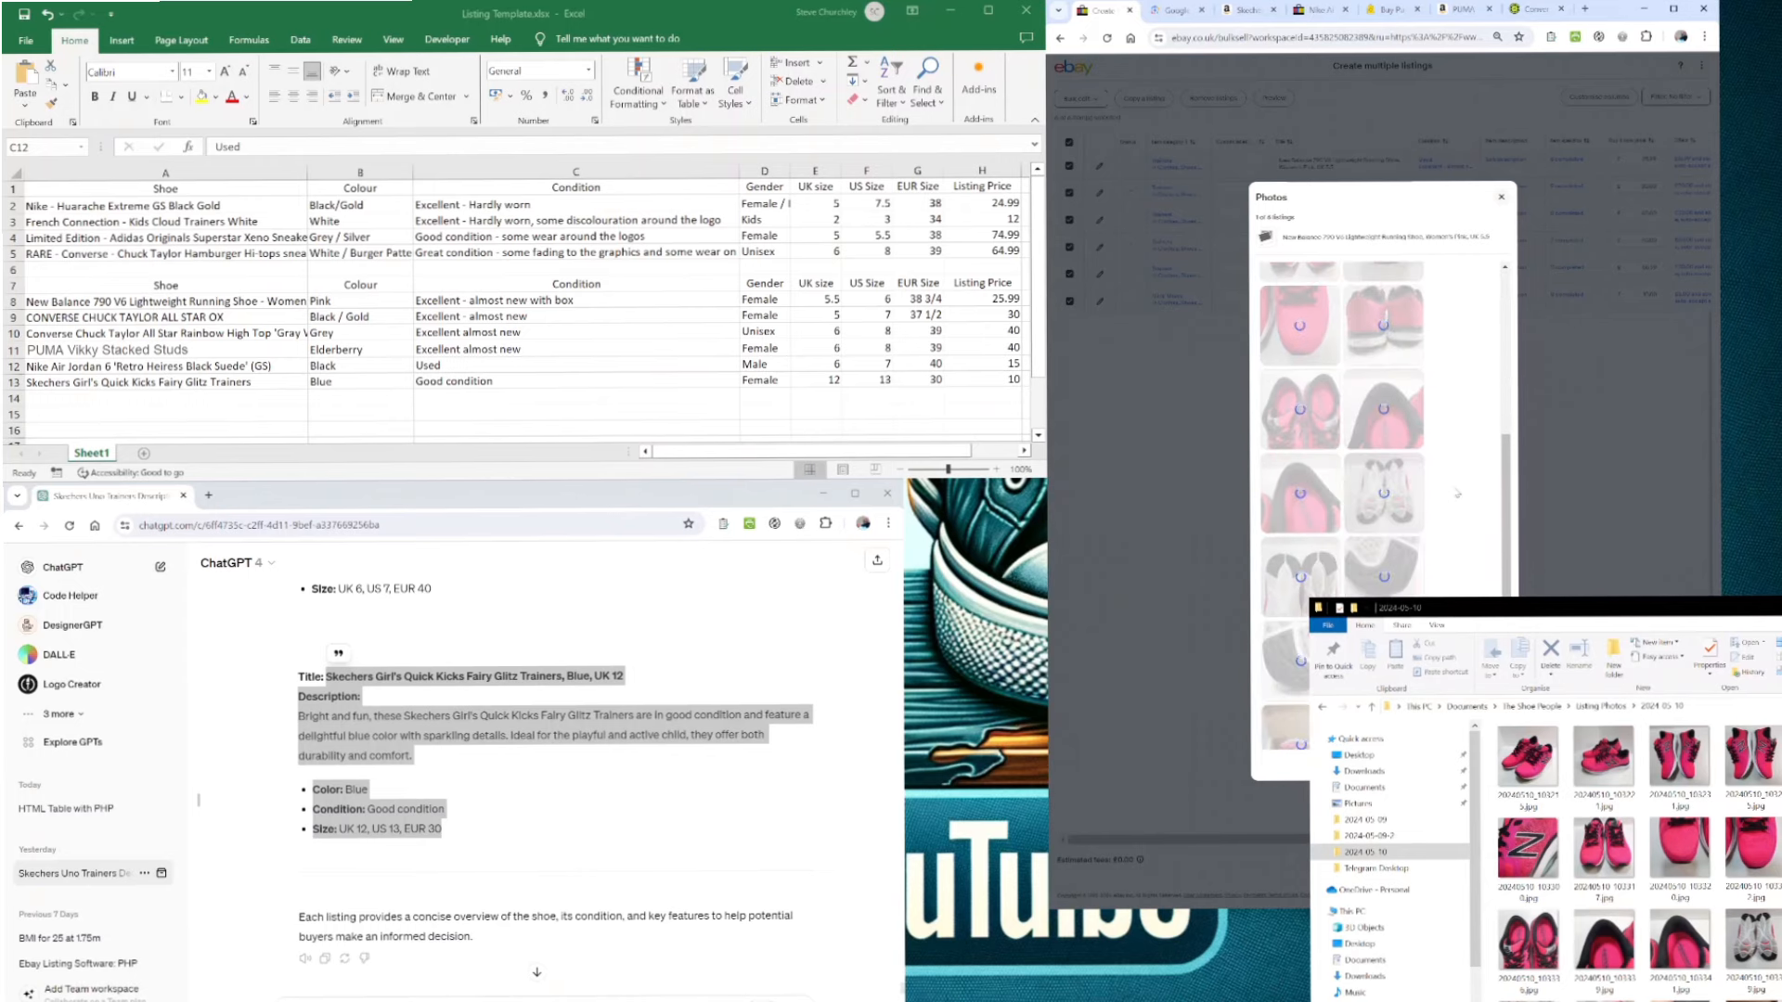
pyautogui.scroll(5, 1436, 521)
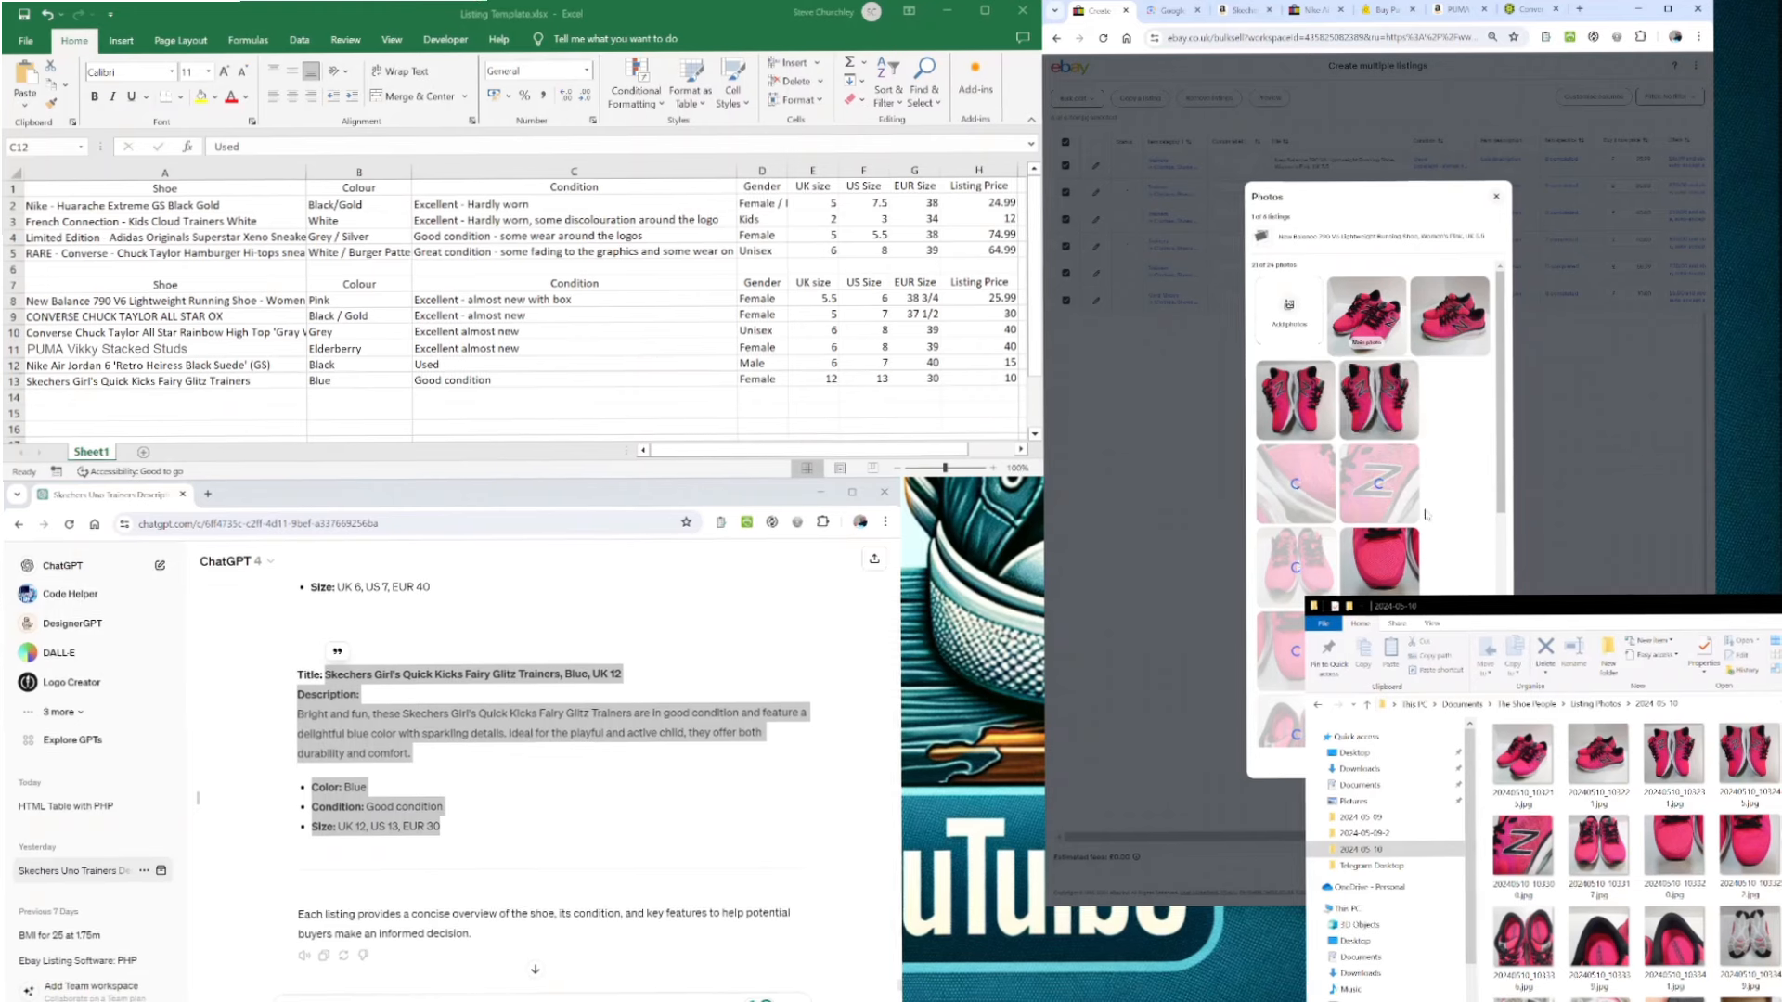
pyautogui.scroll(-5, 1429, 517)
pyautogui.scroll(6, 1452, 547)
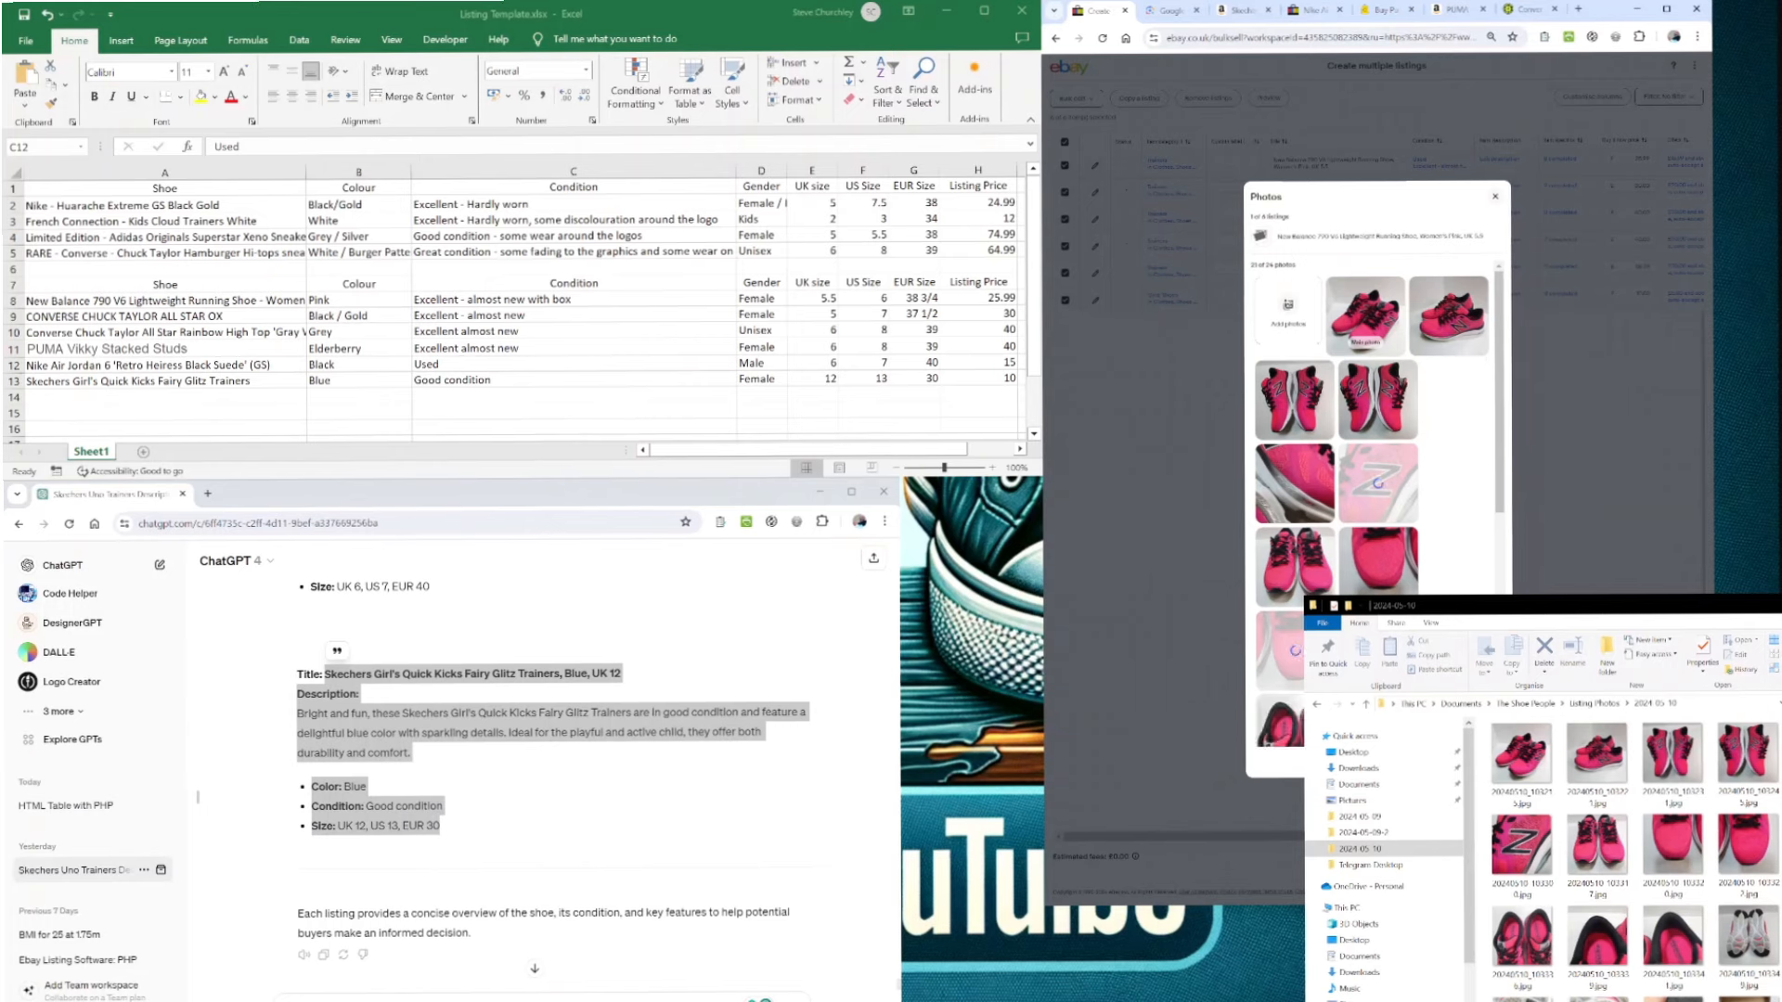
pyautogui.scroll(-5, 1465, 582)
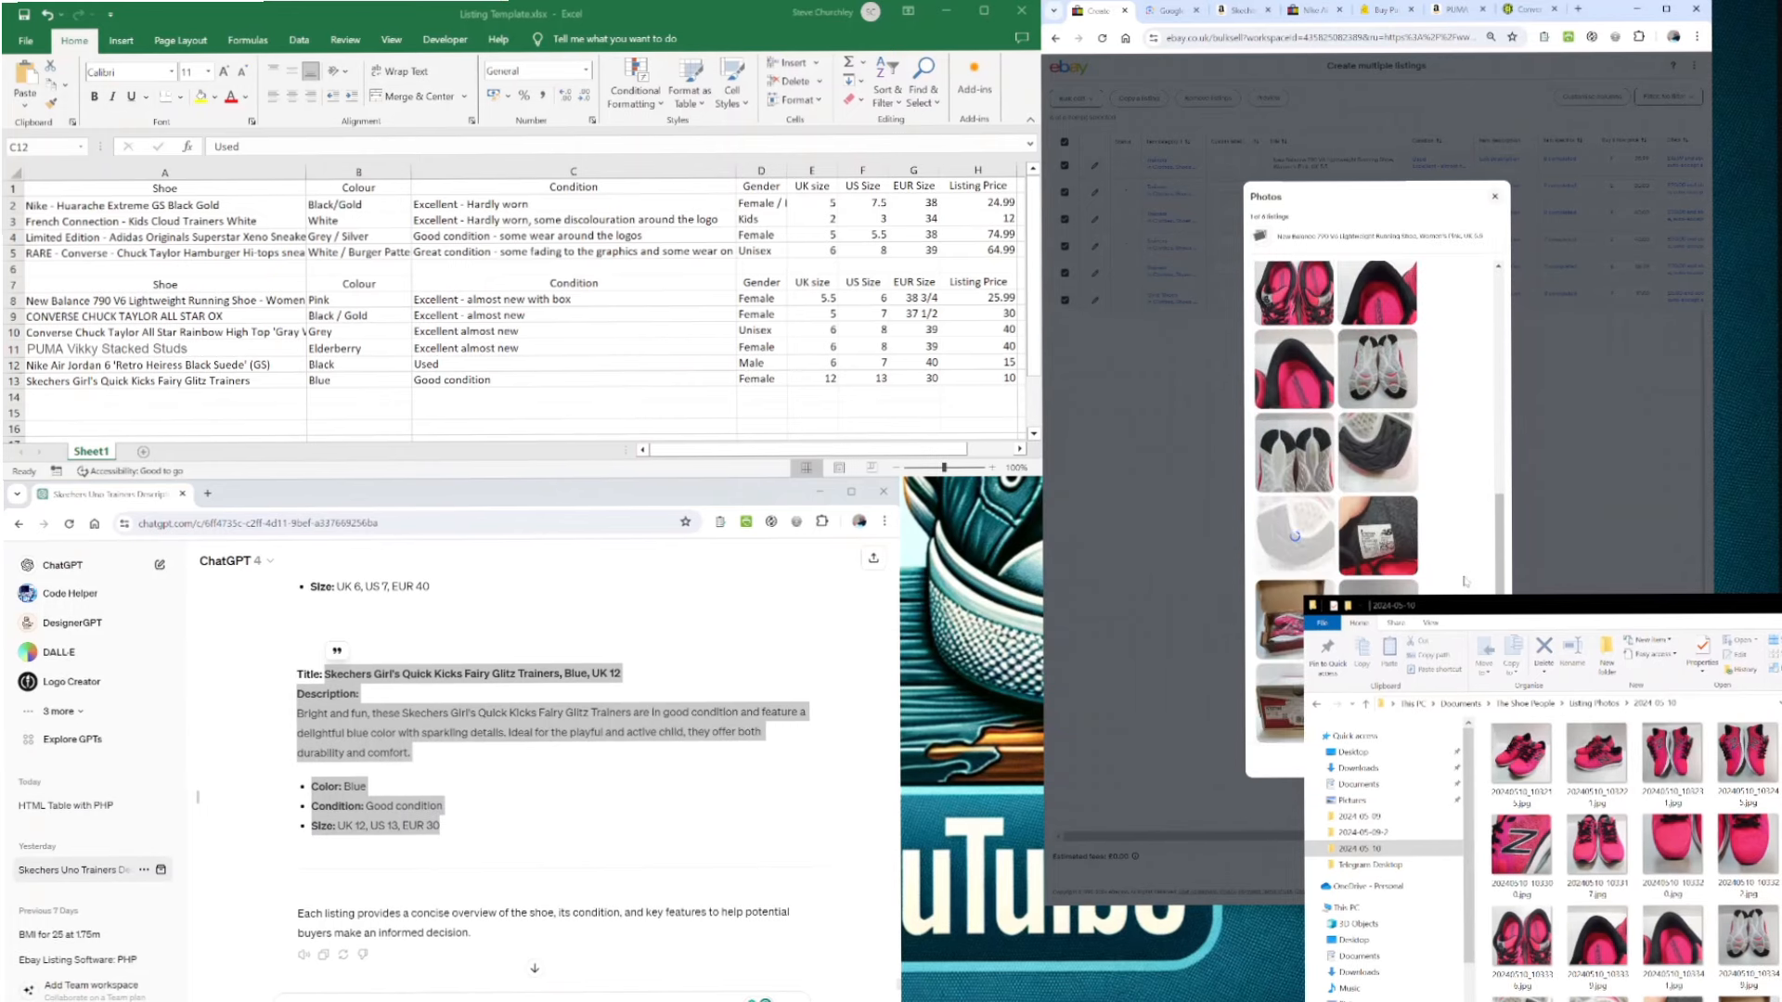
pyautogui.scroll(5, 1464, 582)
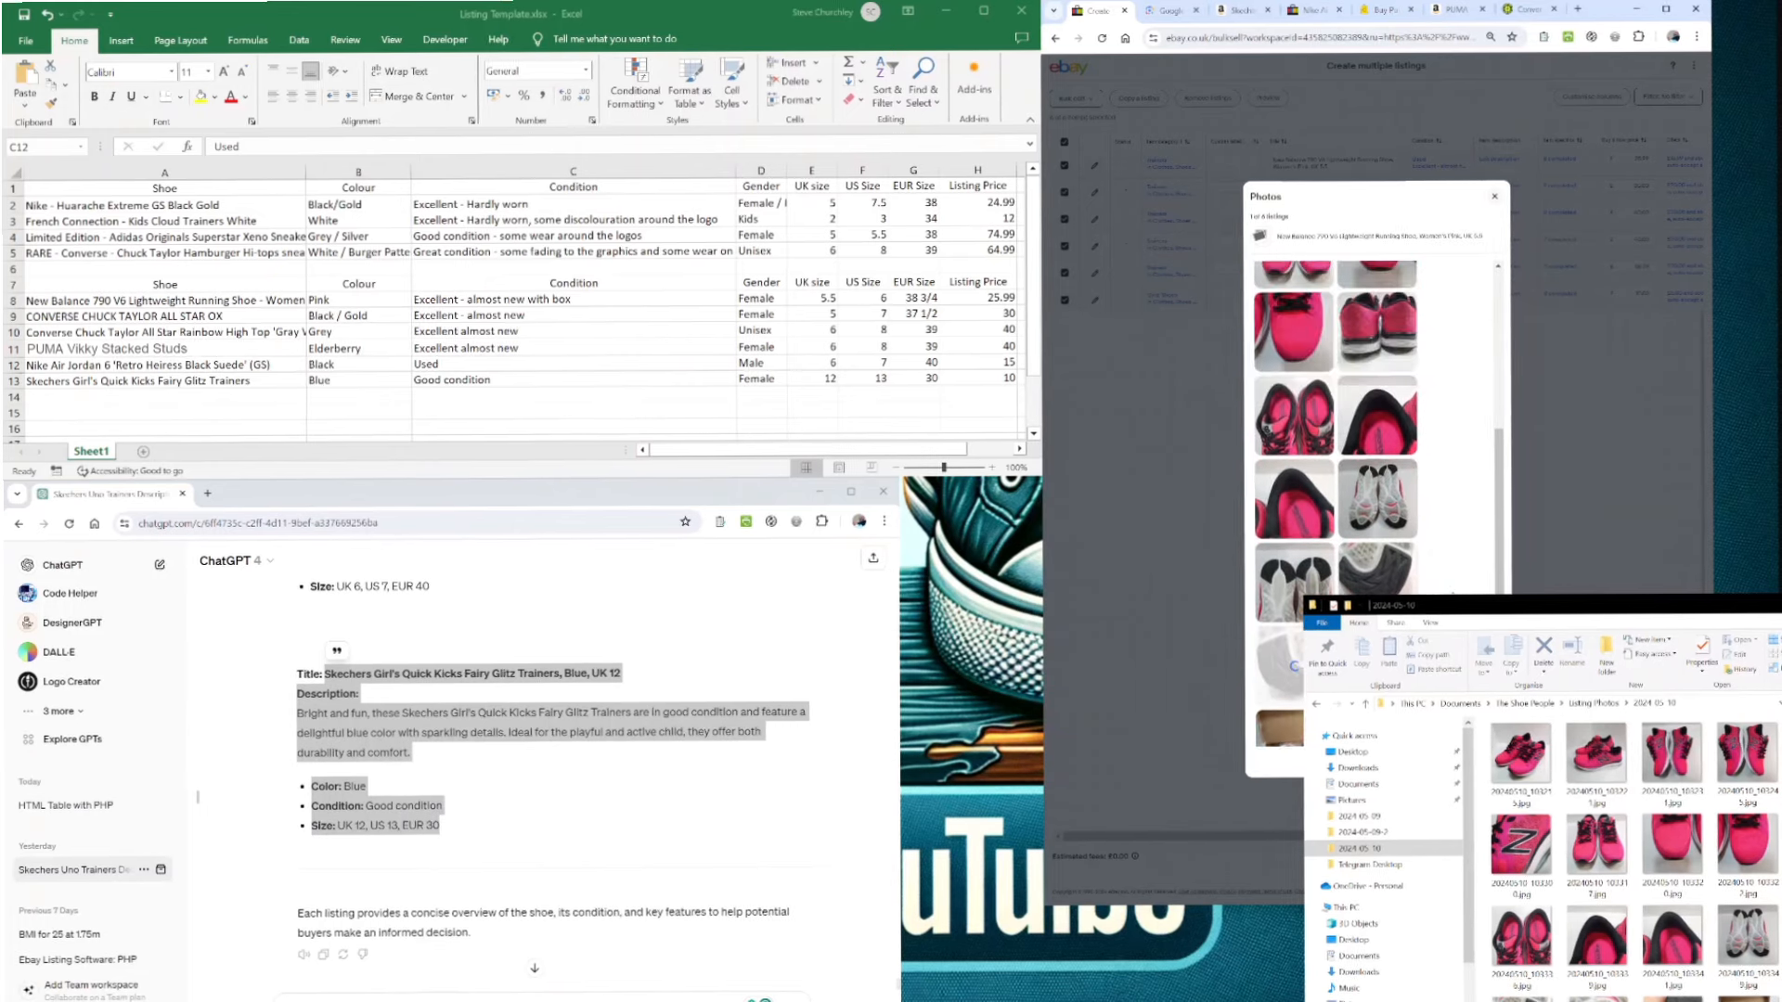
pyautogui.scroll(3, 1371, 506)
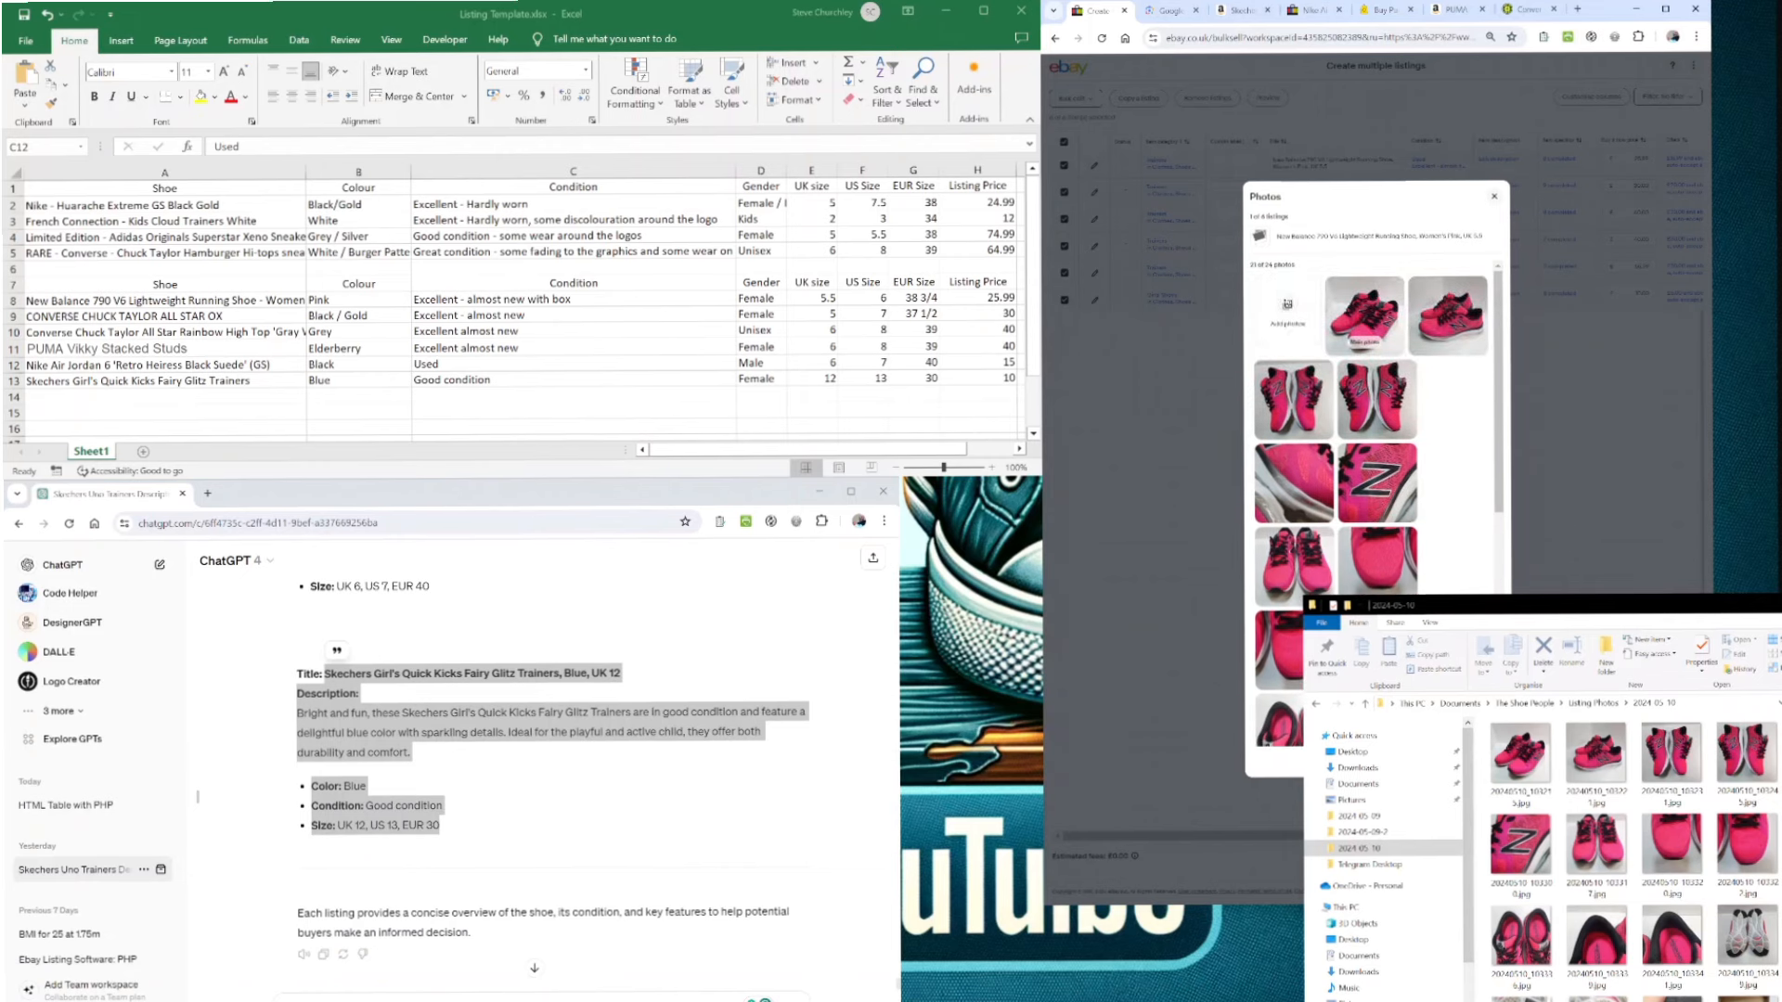
# - Add the shoe's photos to the CONVERSE CHUCK TAYLOR ALL STAR OX listing, check the images and continue to the following listing
pyautogui.click(1584, 460)
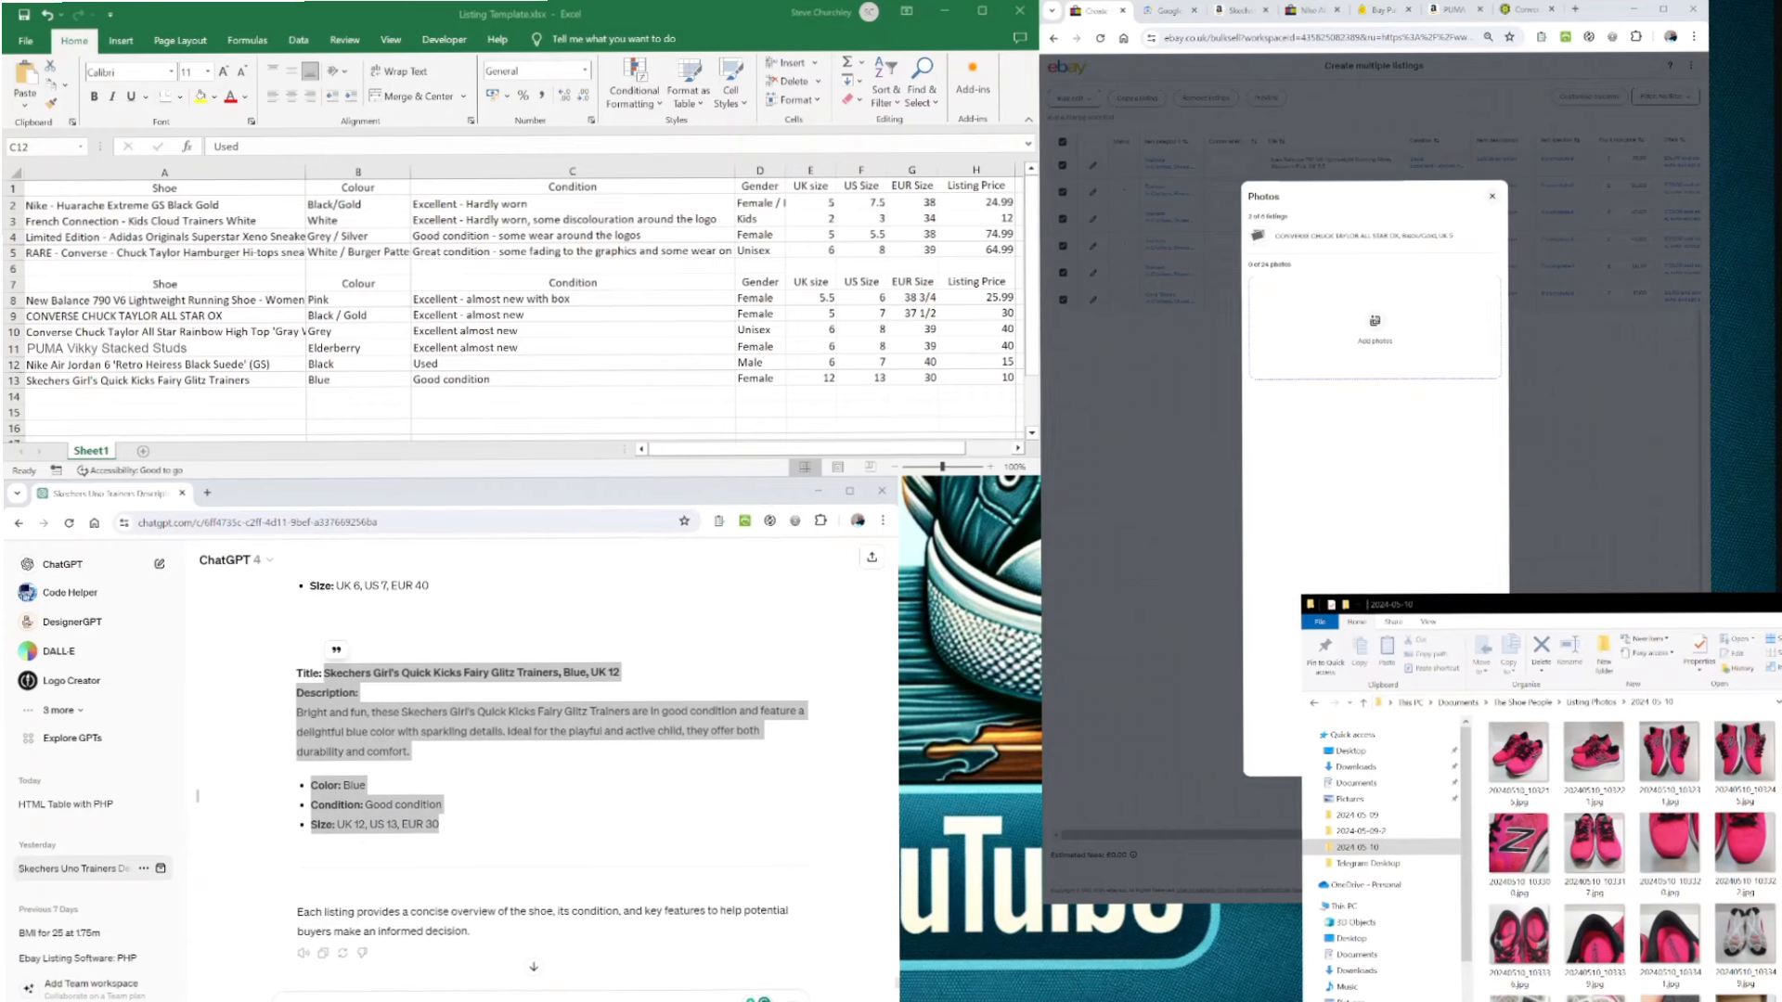
pyautogui.click(1377, 484)
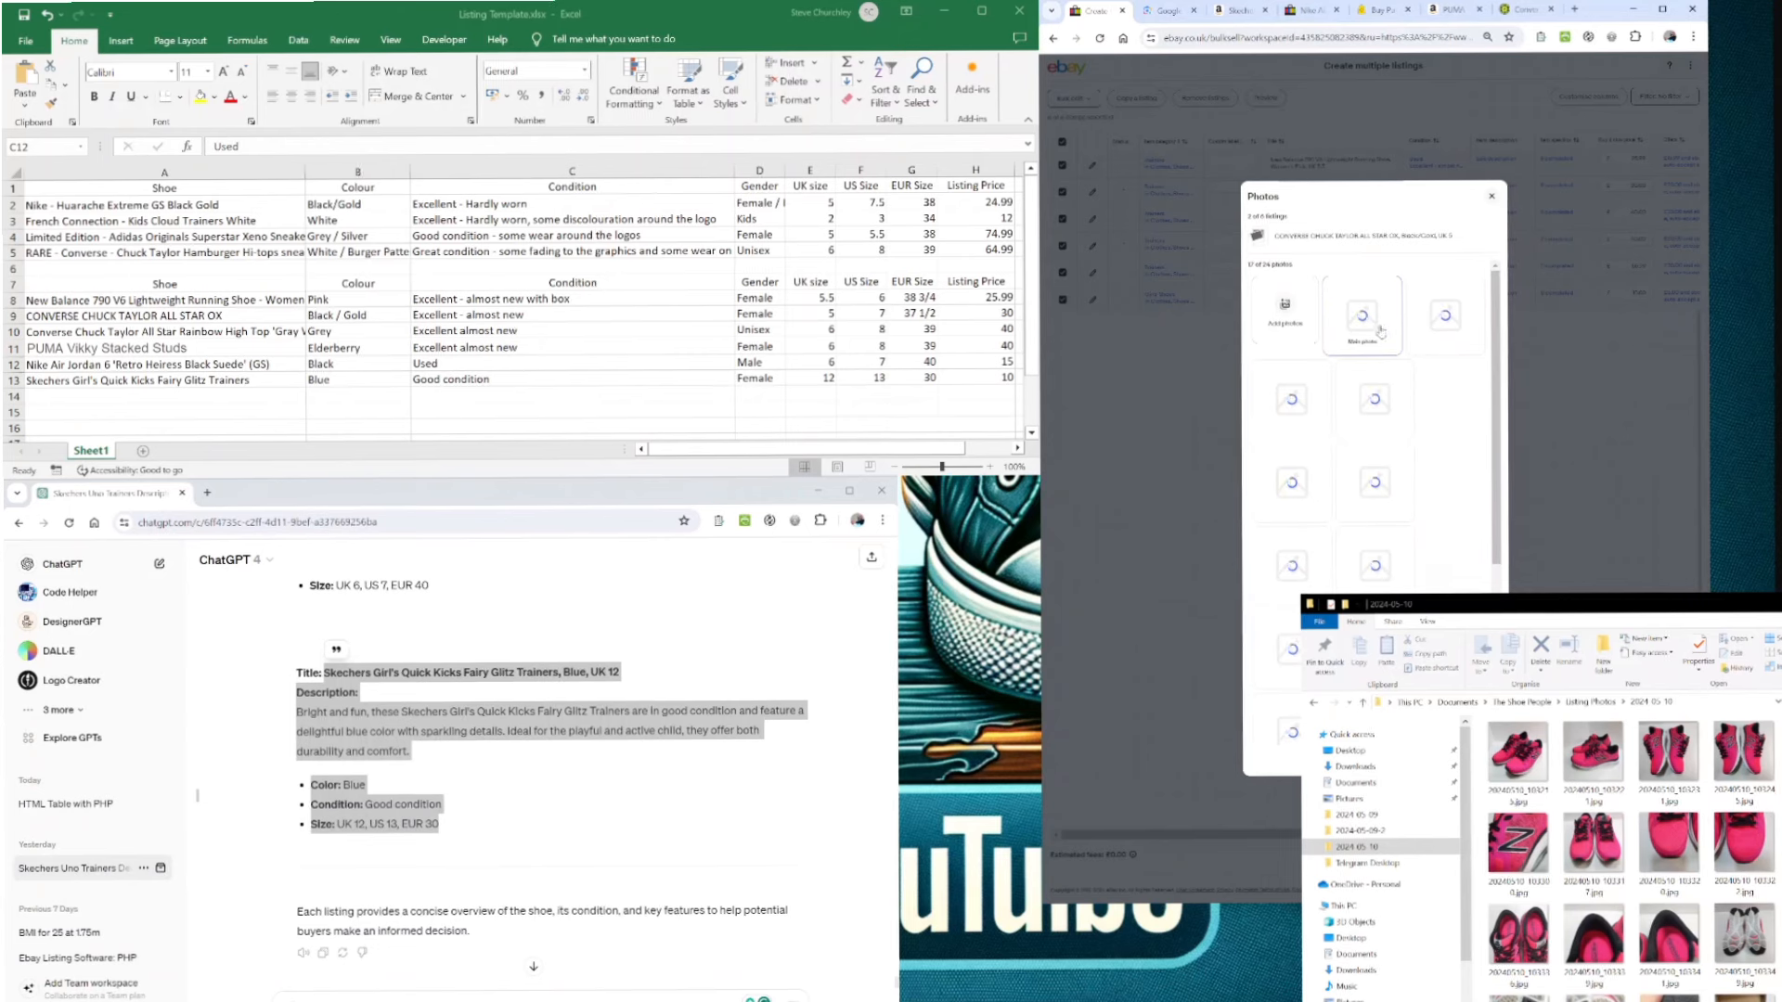
pyautogui.scroll(-5, 1380, 331)
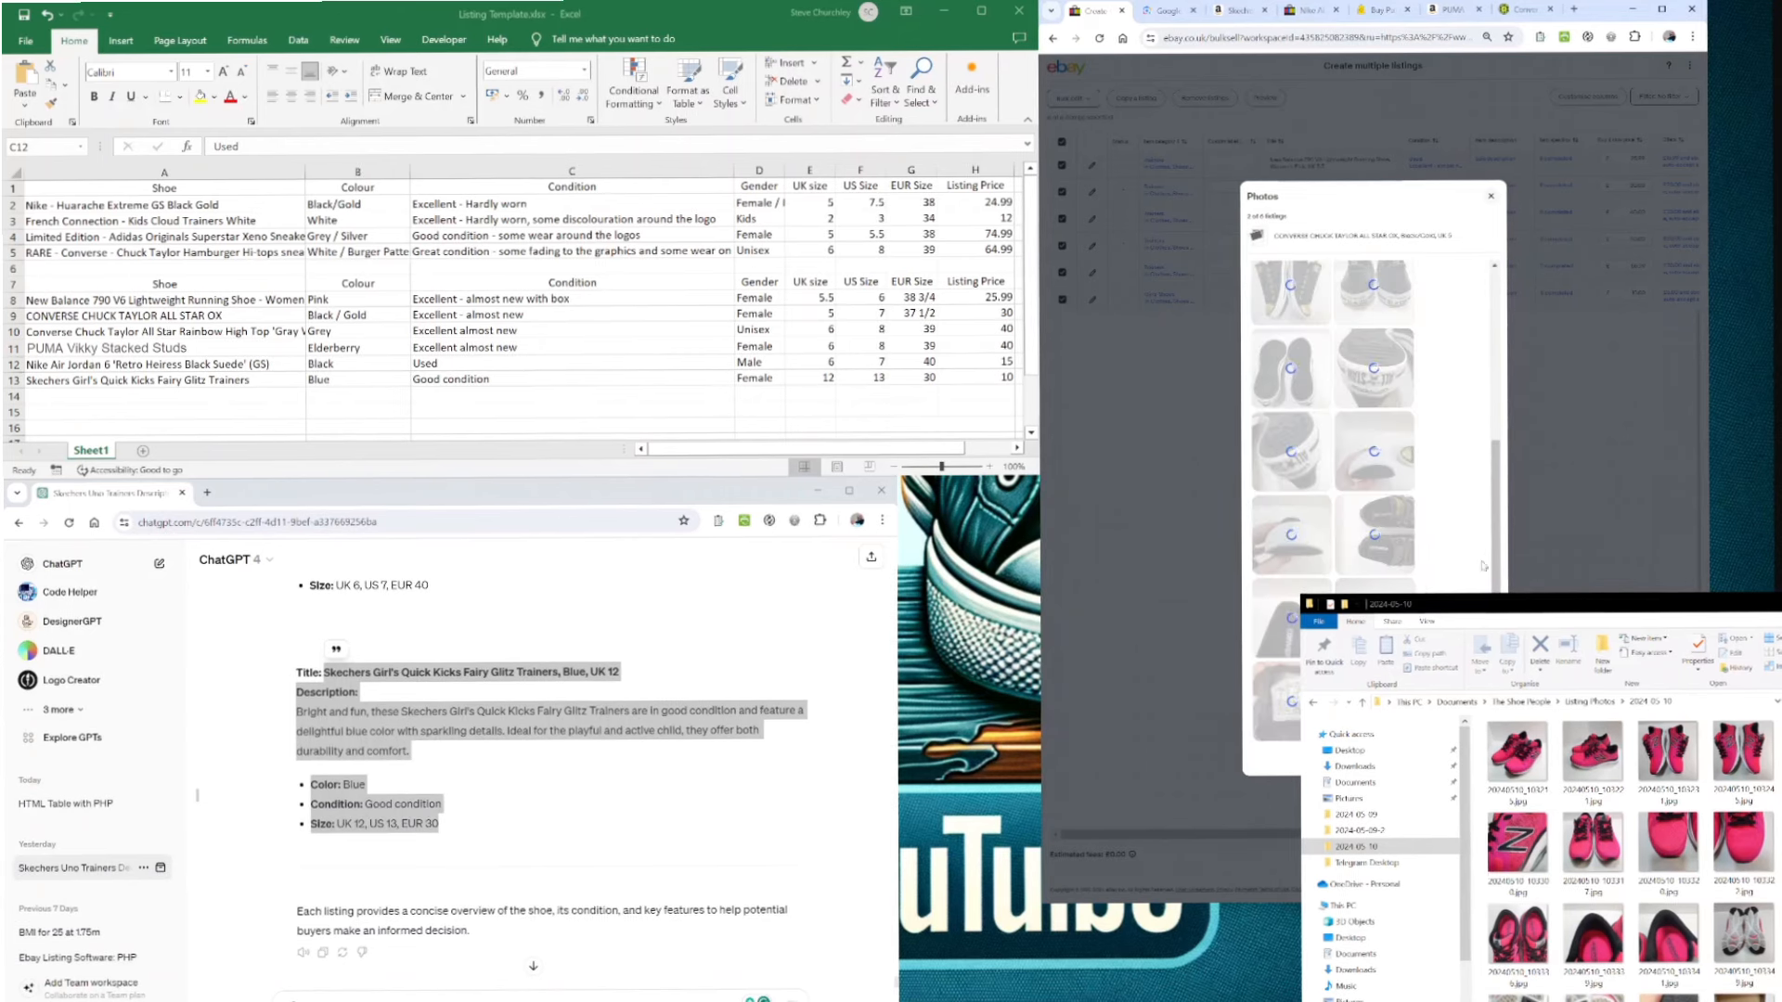
pyautogui.scroll(5, 1483, 556)
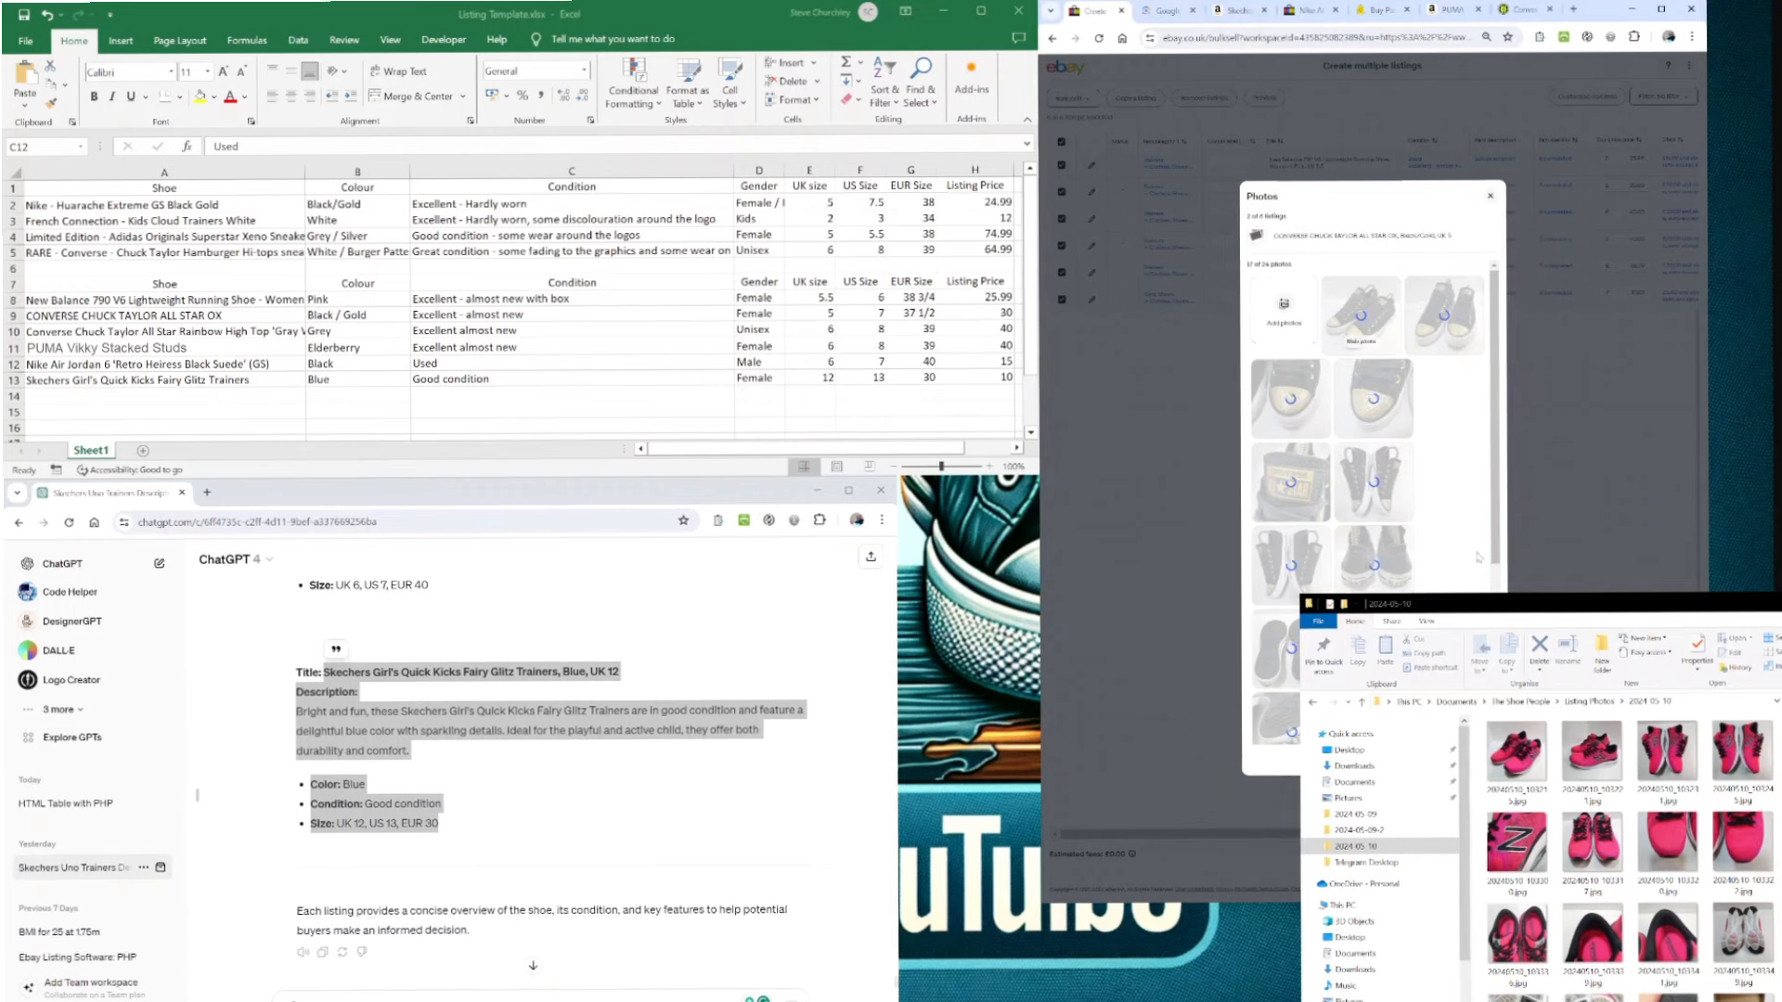
pyautogui.scroll(-3, 1457, 537)
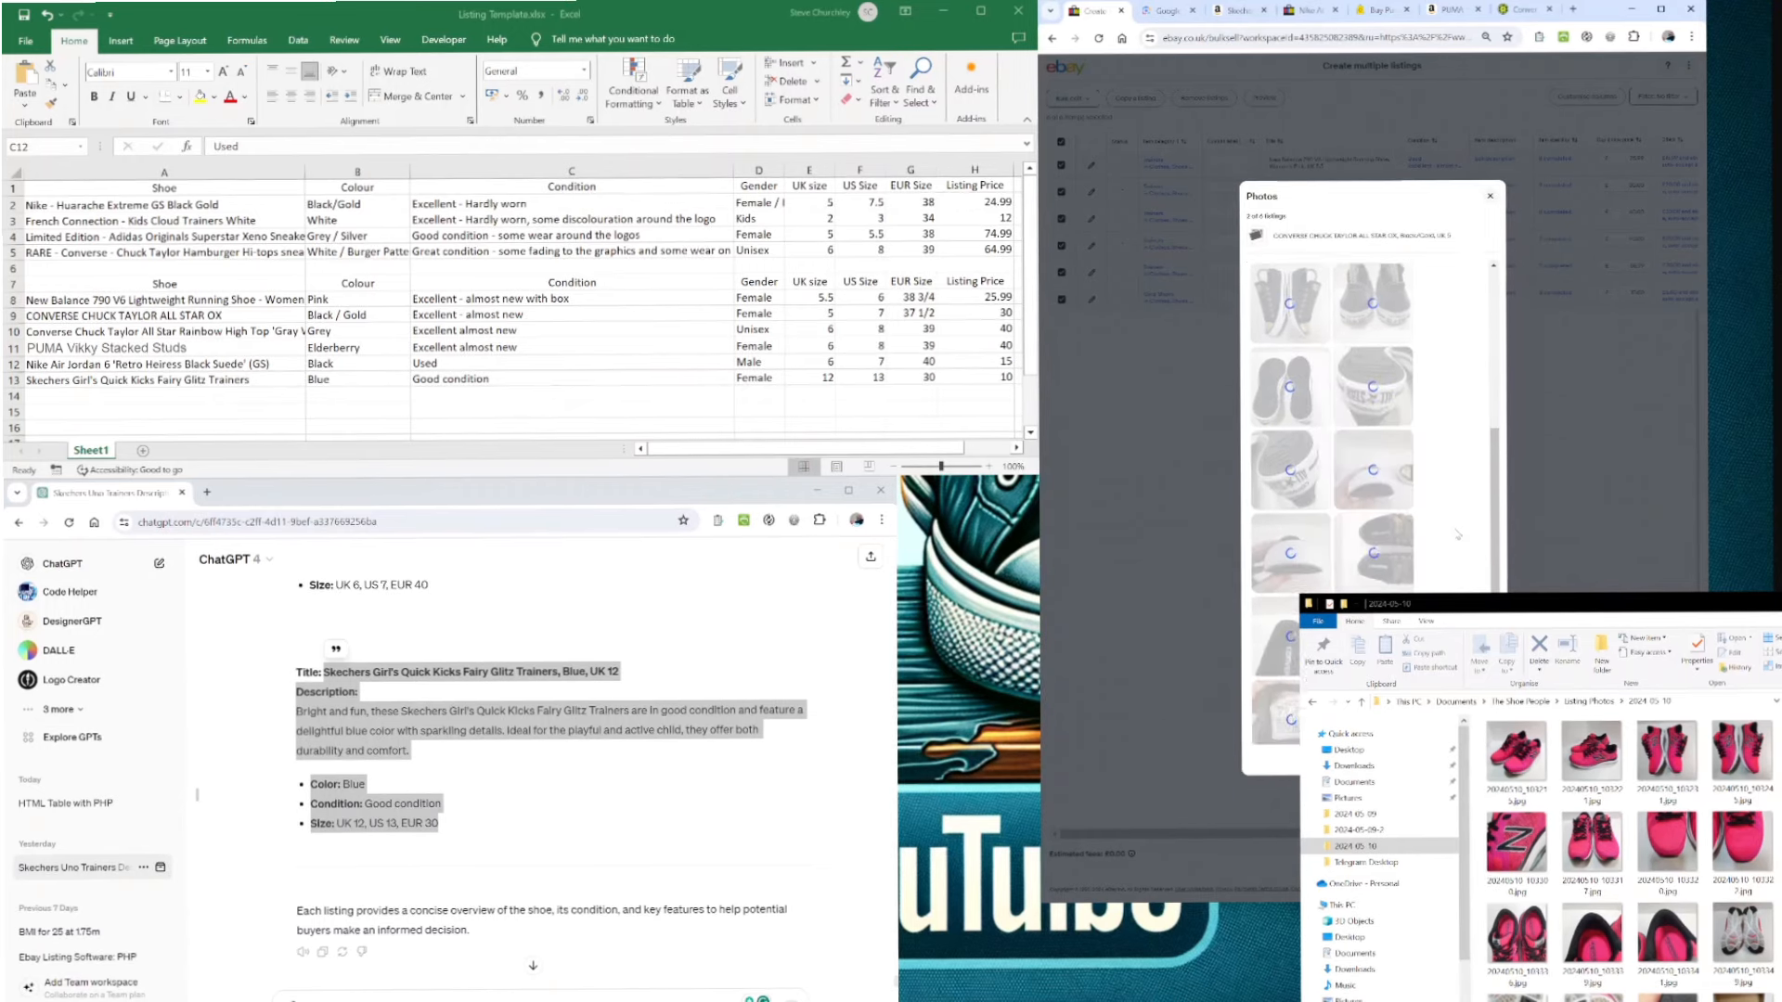
pyautogui.scroll(4, 1458, 535)
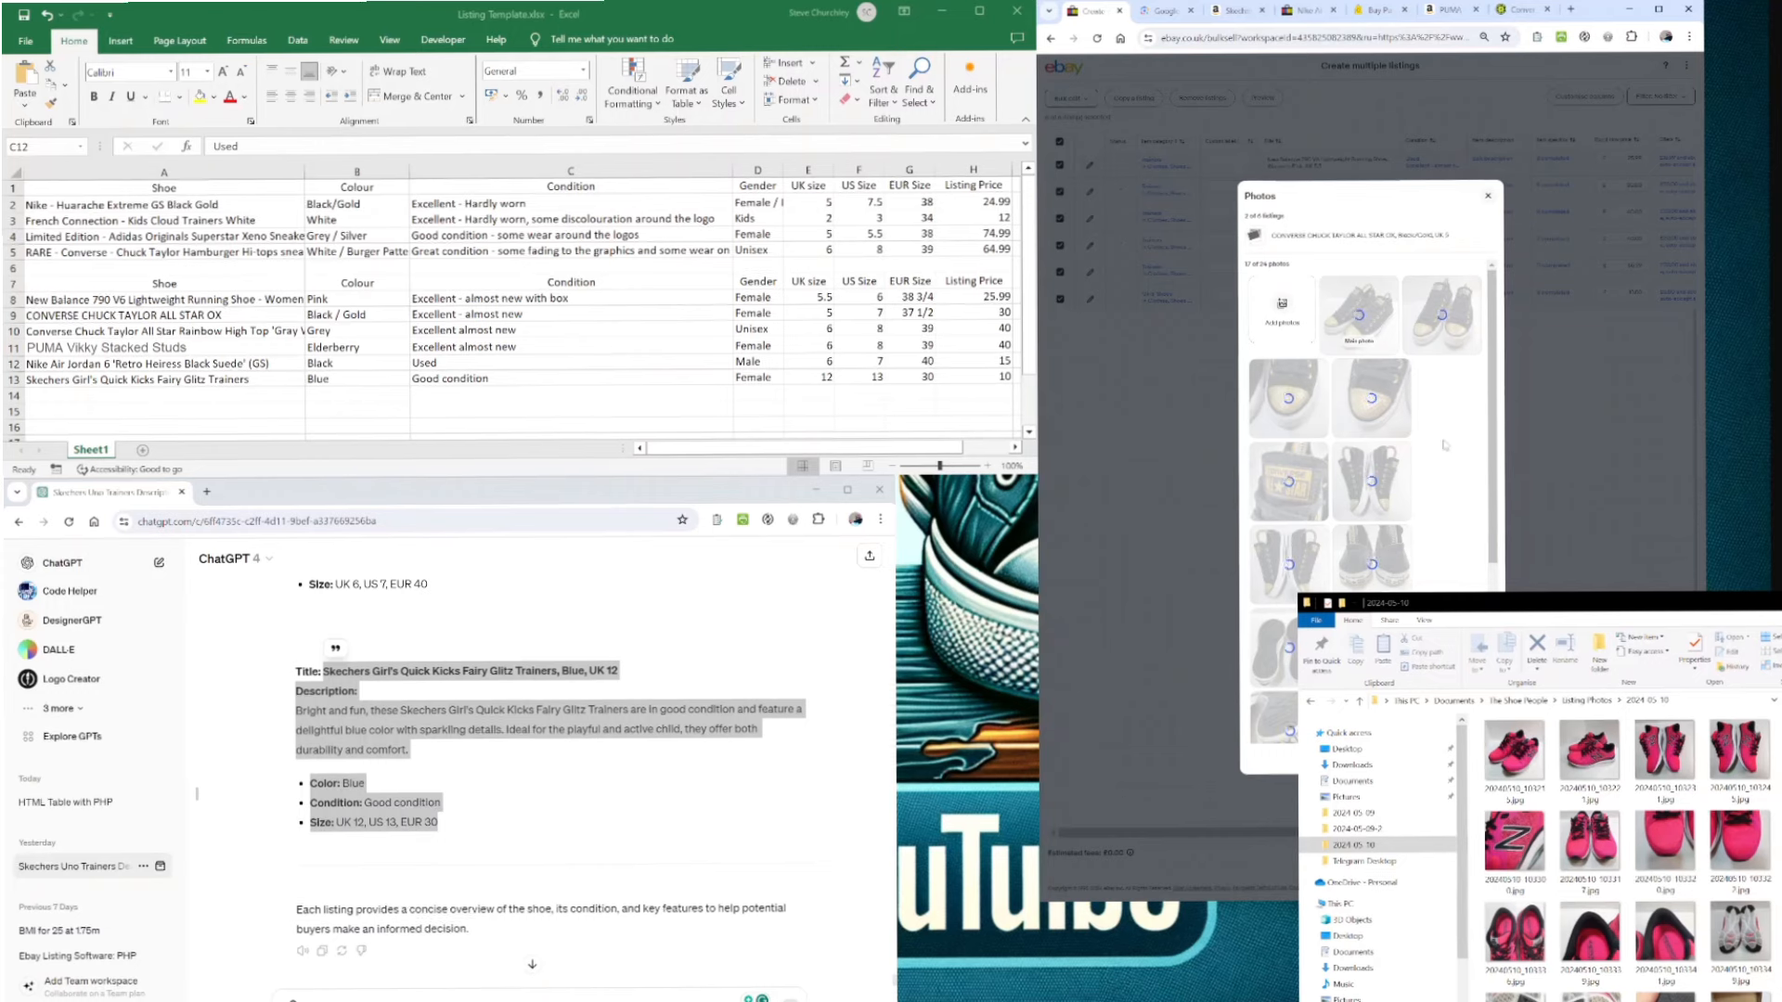
pyautogui.scroll(-1, 1453, 442)
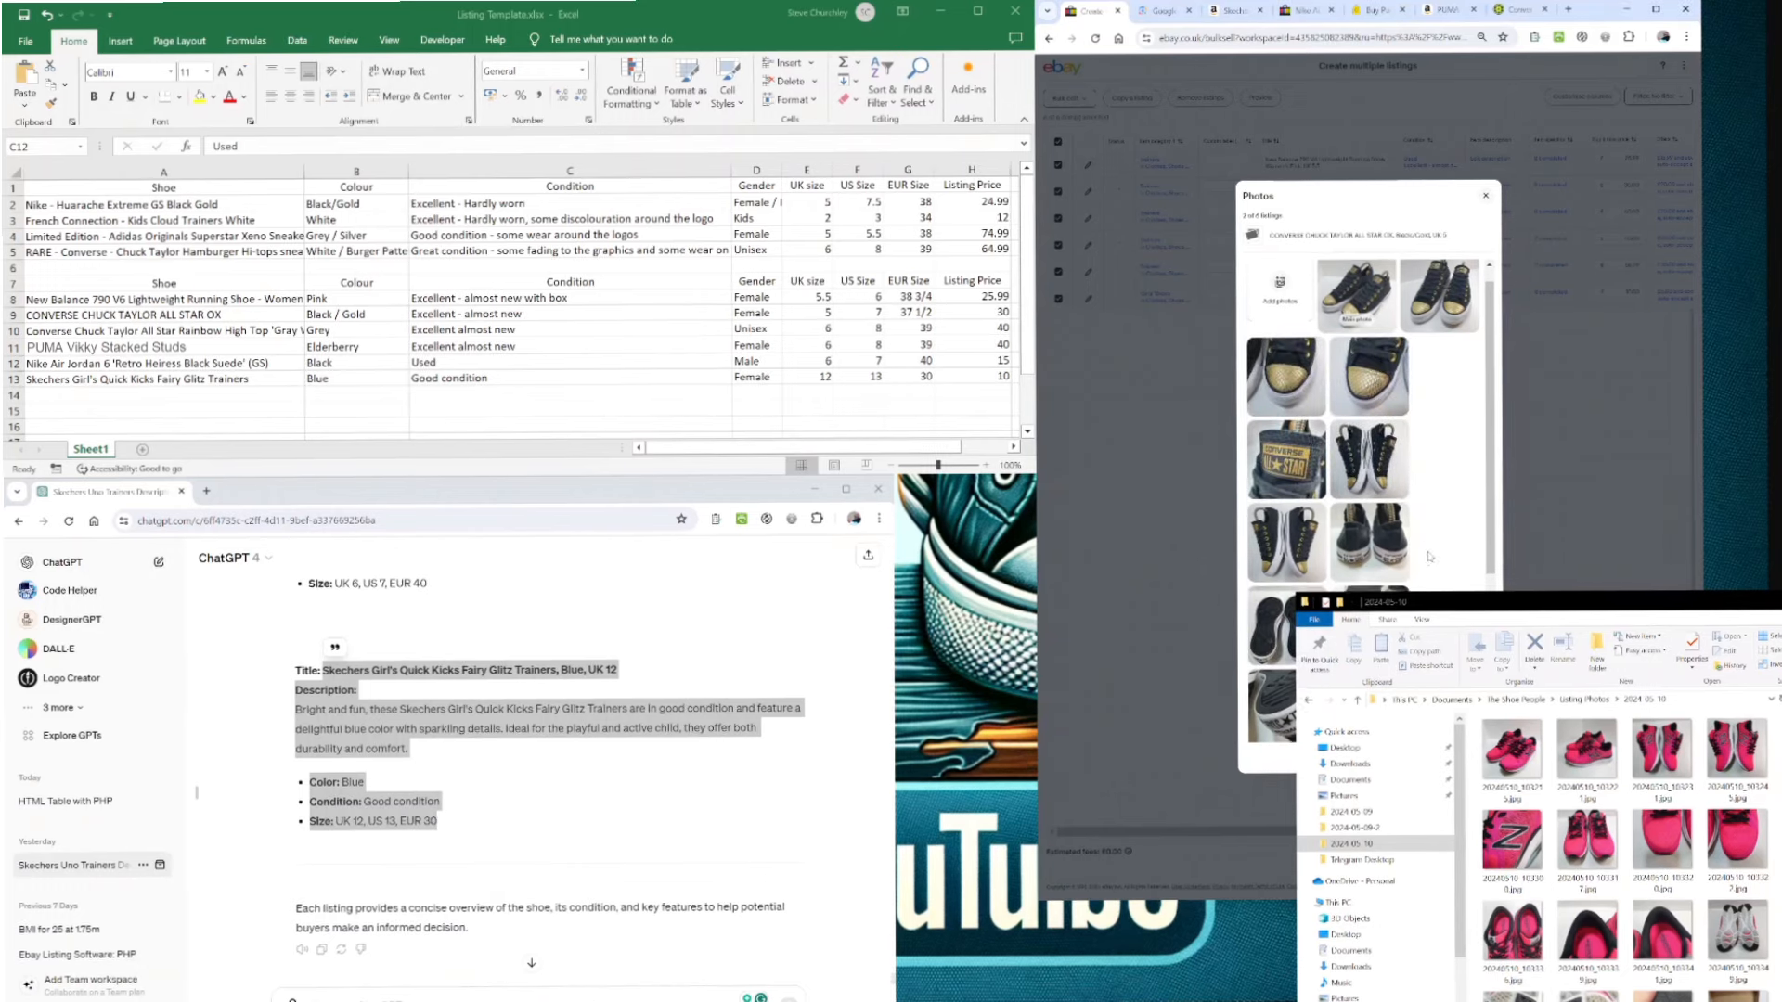
pyautogui.scroll(-3, 1429, 557)
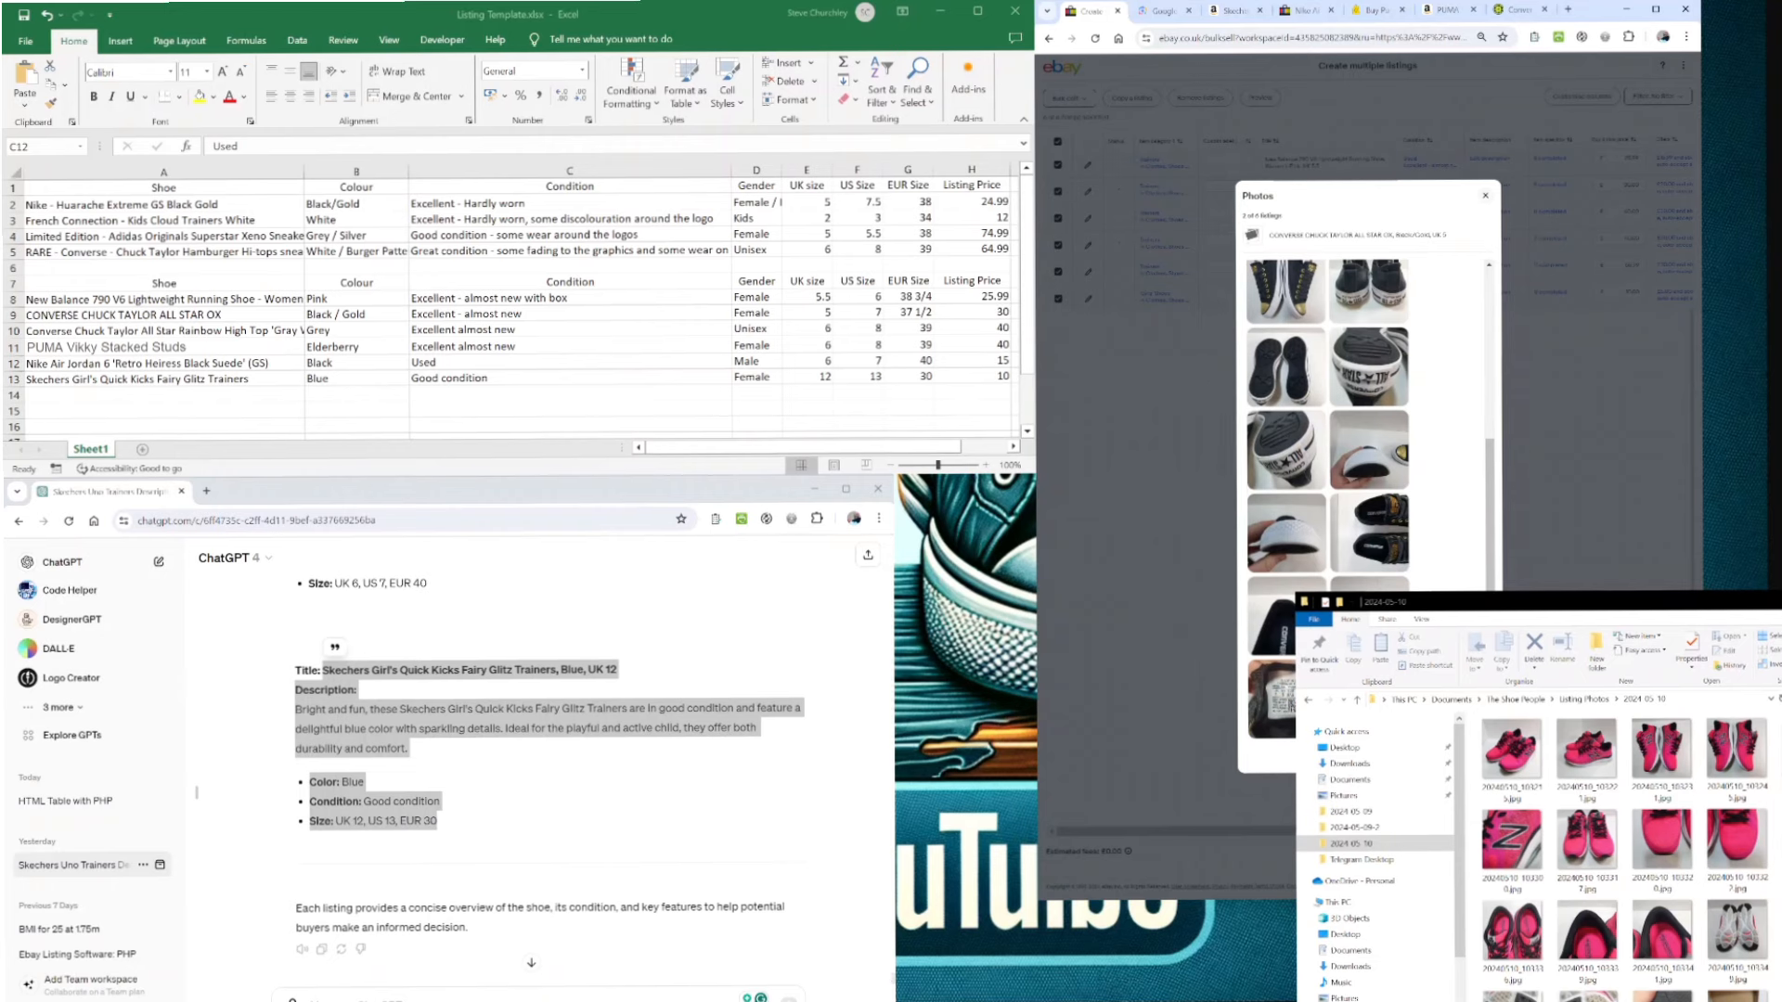
pyautogui.click(1454, 754)
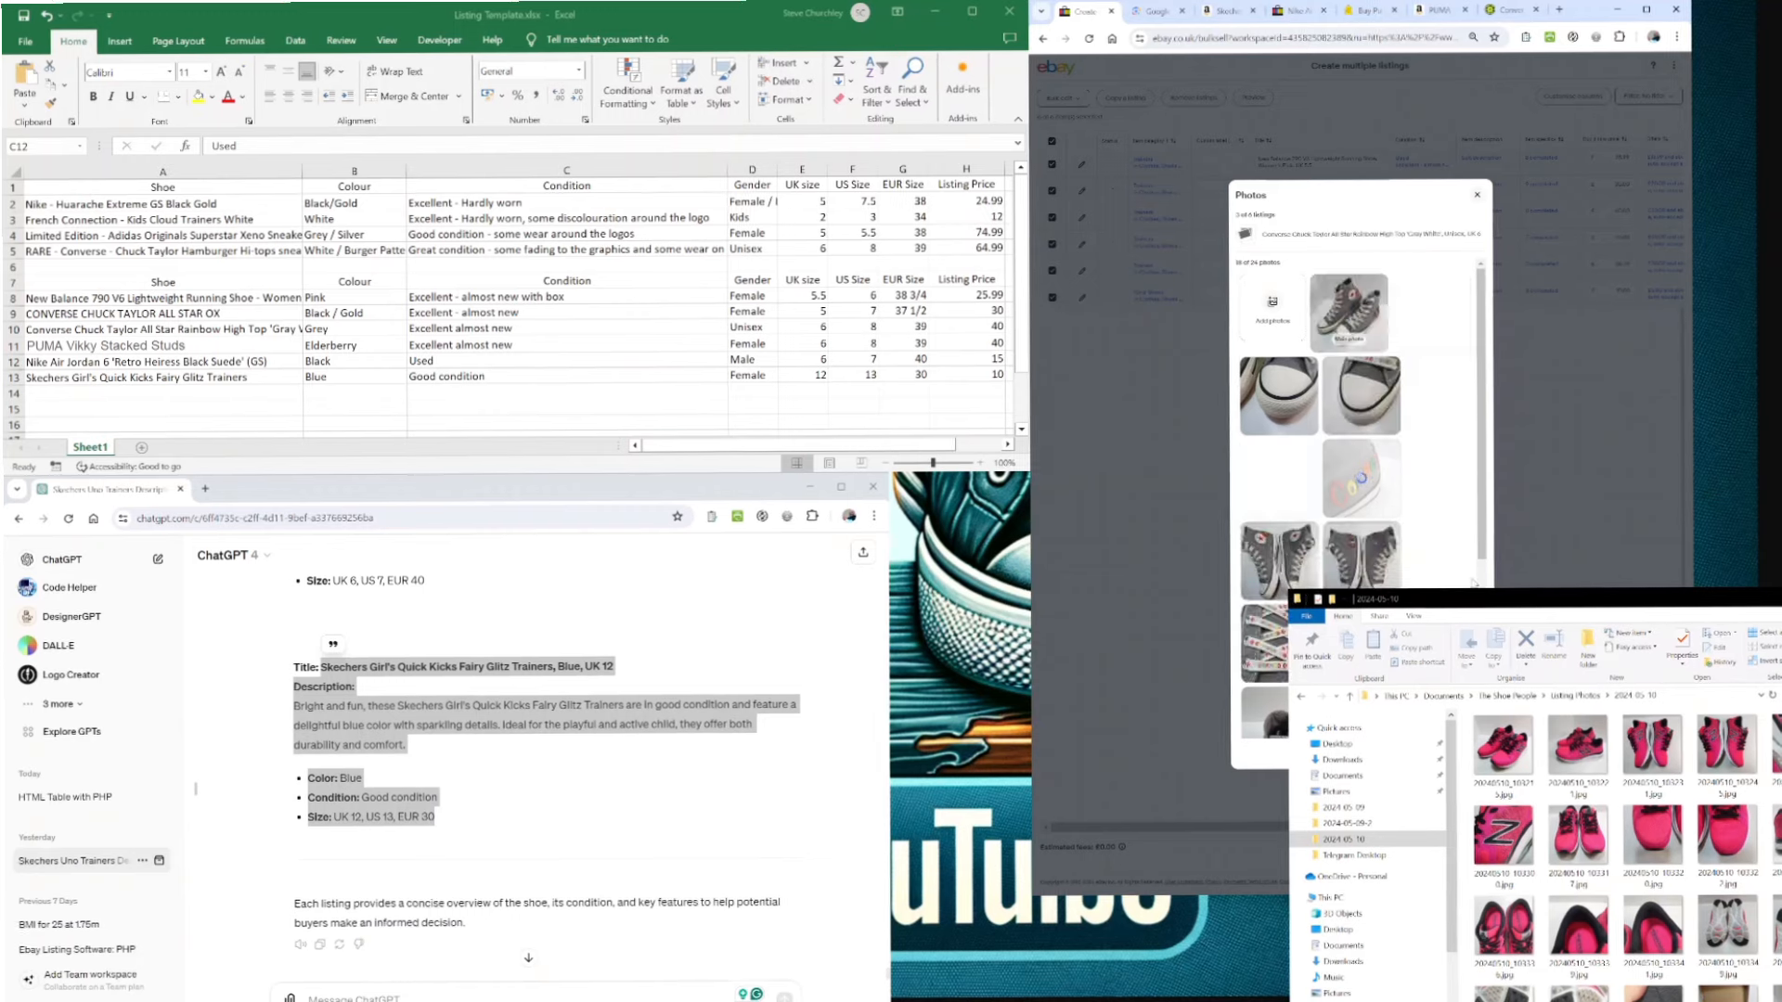
# - Check the Converse Rainbow High Top listing's photos, and add and check the photos of the PUMA Vikky Stacked Studs listing
pyautogui.scroll(-3, 1441, 561)
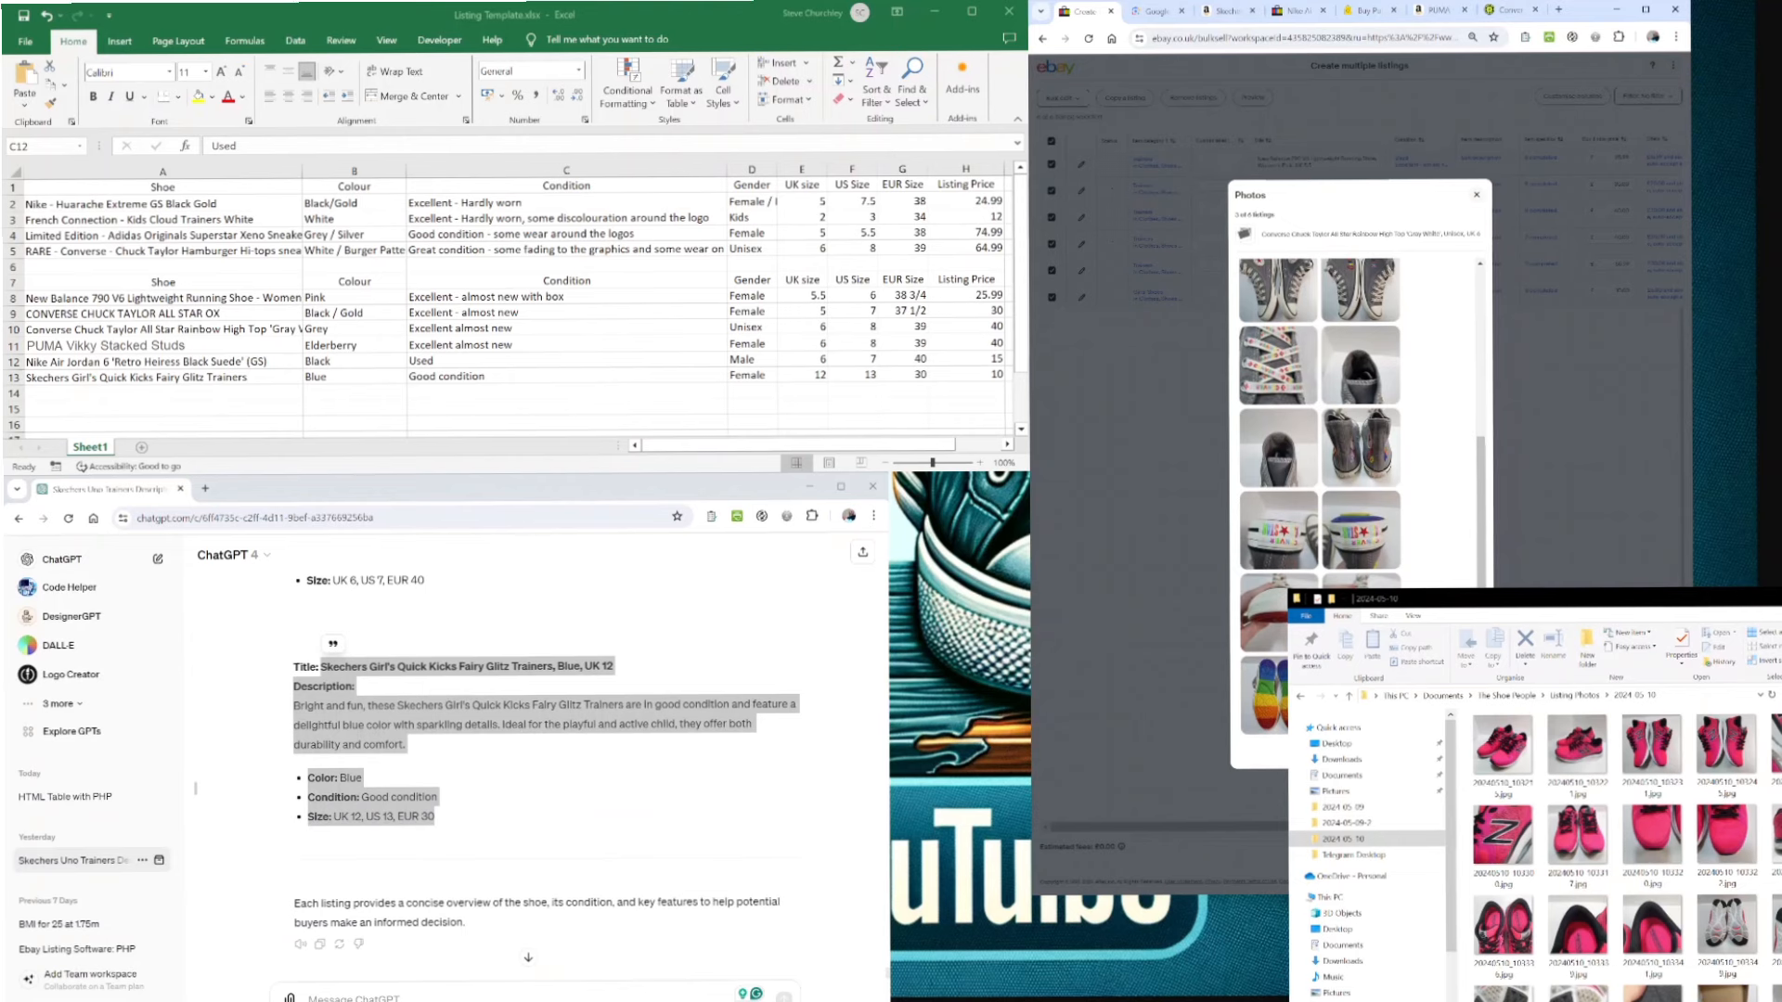
pyautogui.click(1453, 749)
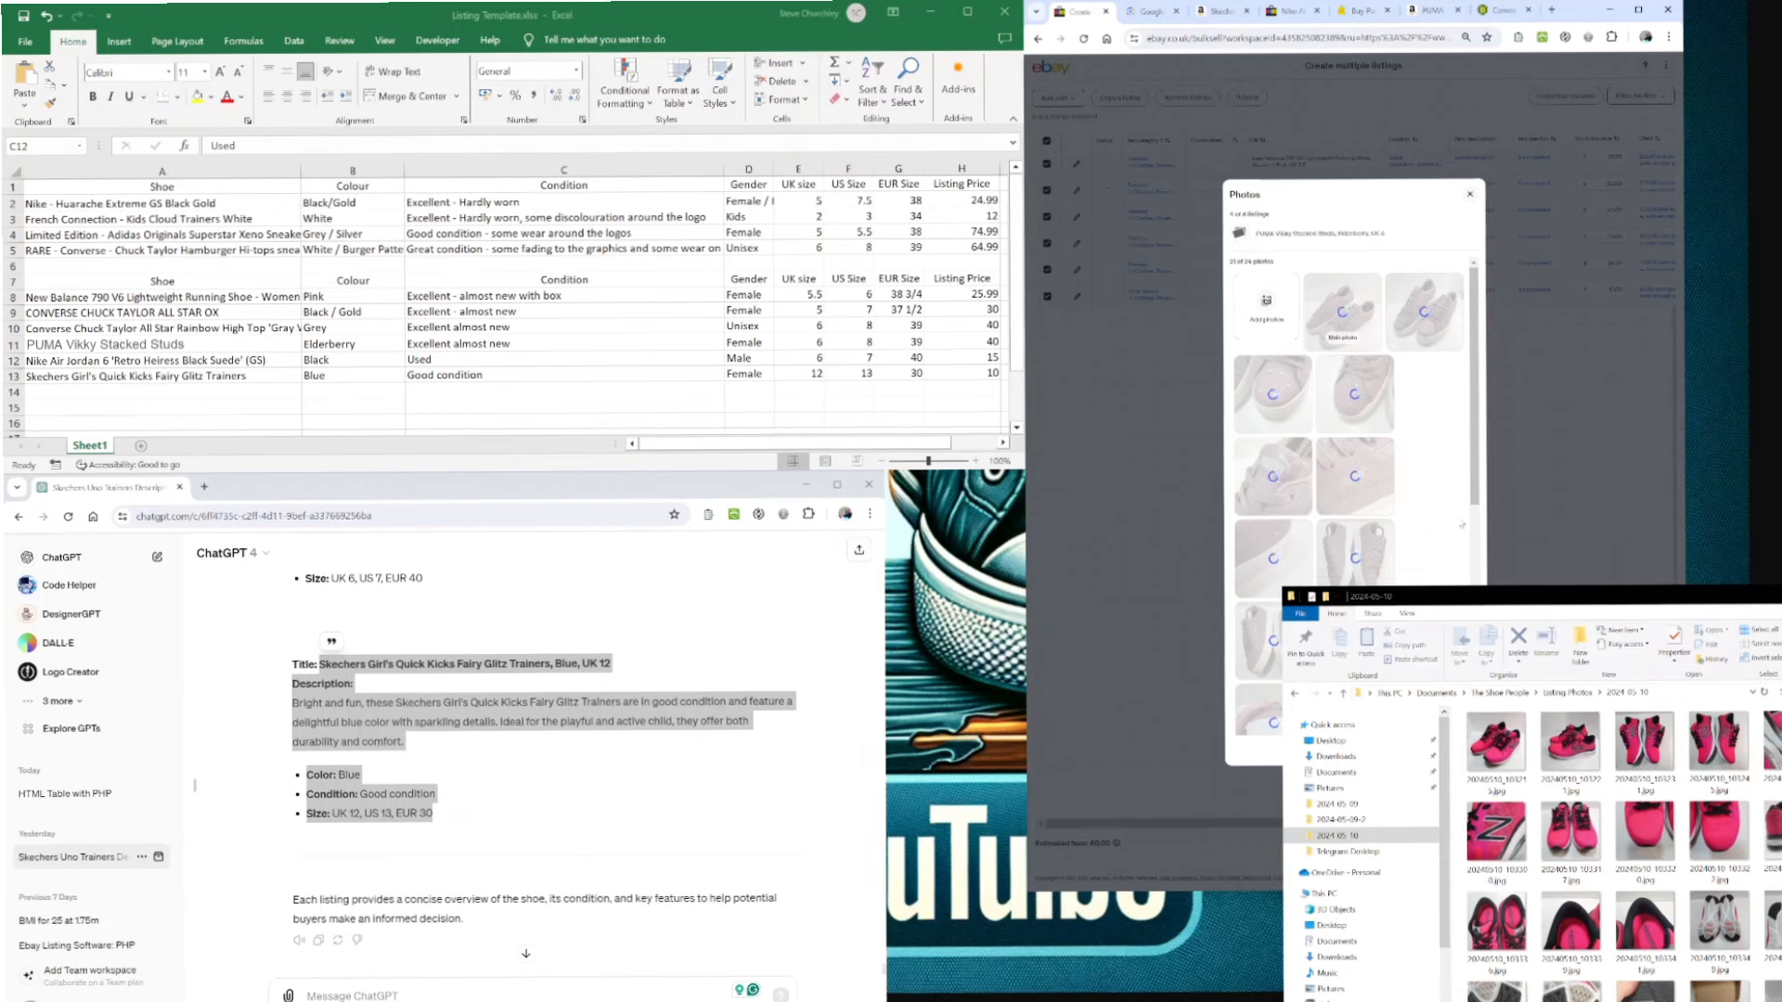
pyautogui.scroll(-2, 1432, 544)
pyautogui.scroll(-2, 1432, 543)
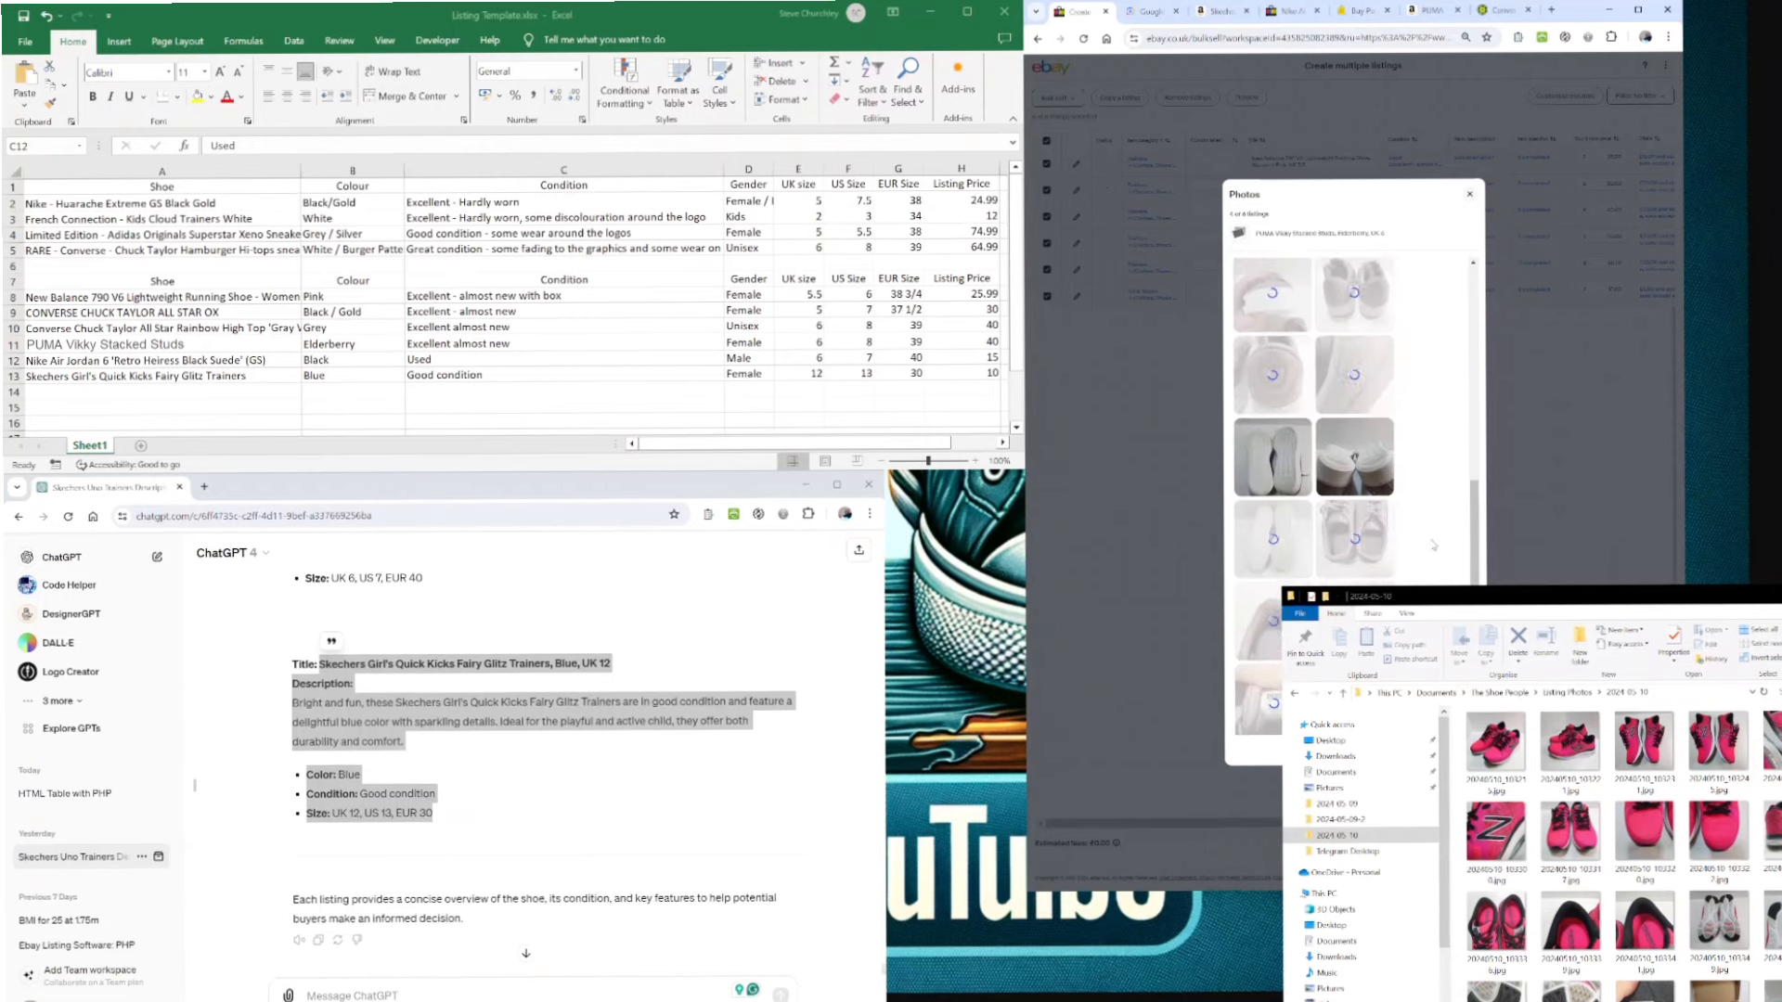
pyautogui.scroll(5, 1426, 561)
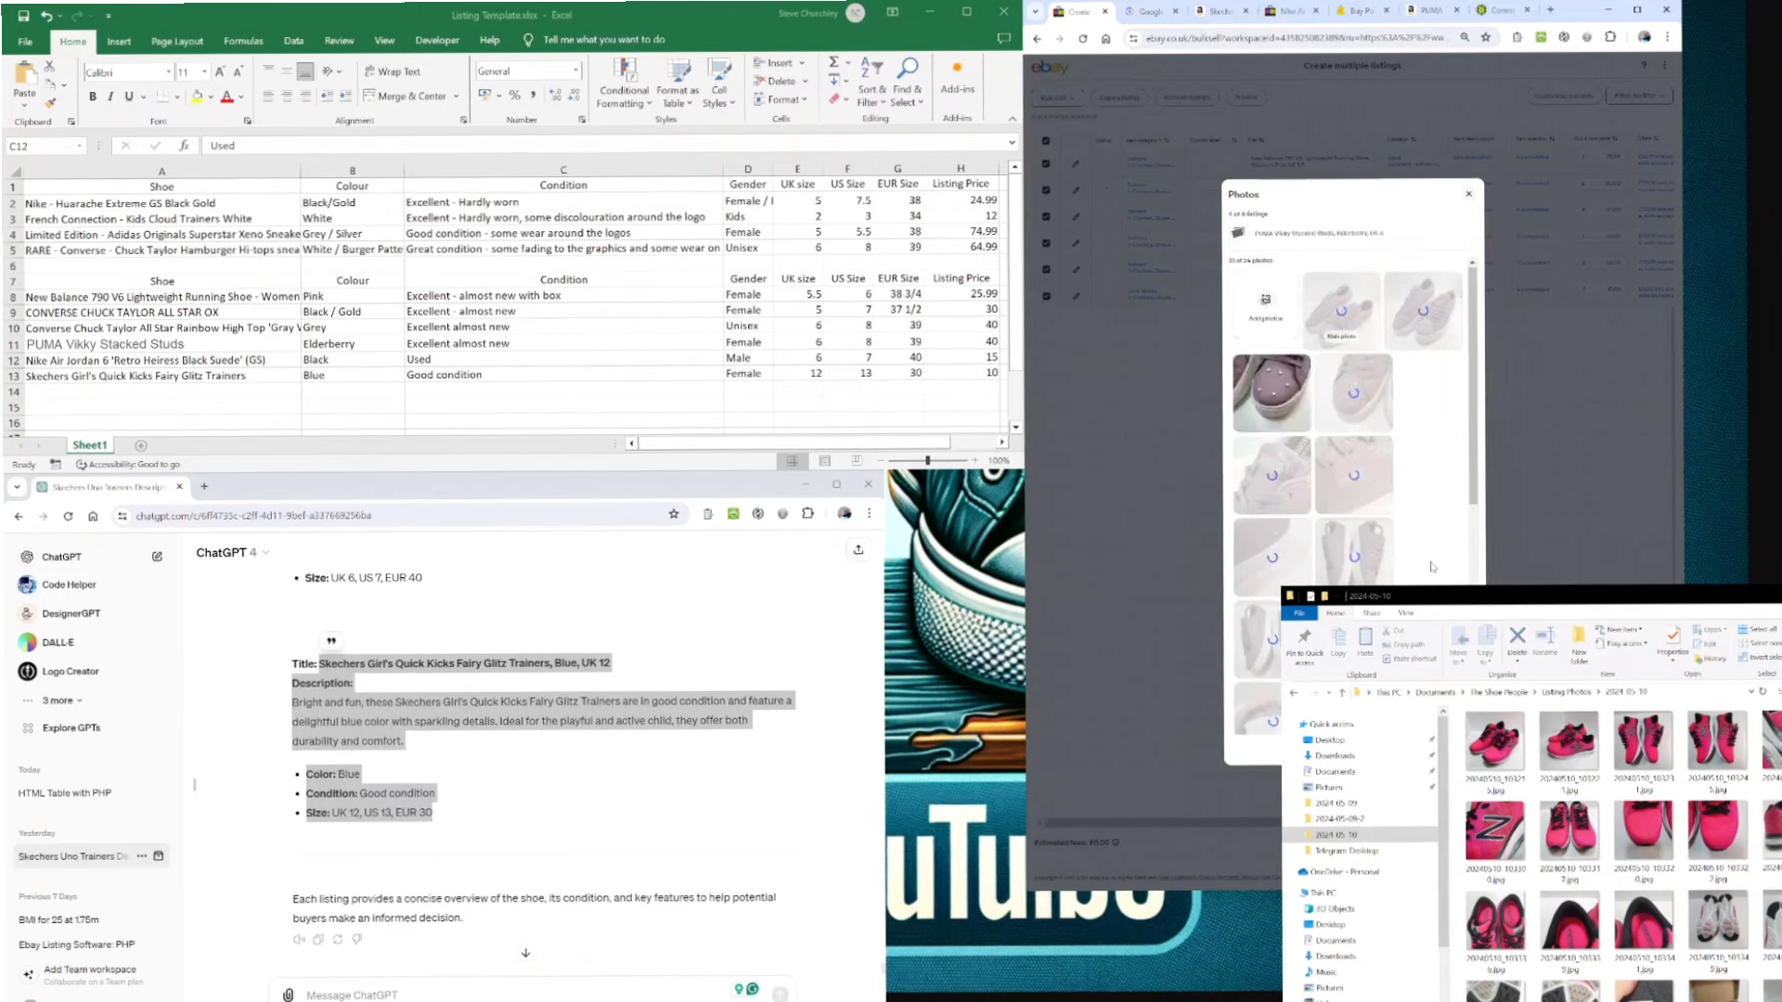
pyautogui.scroll(-5, 1426, 563)
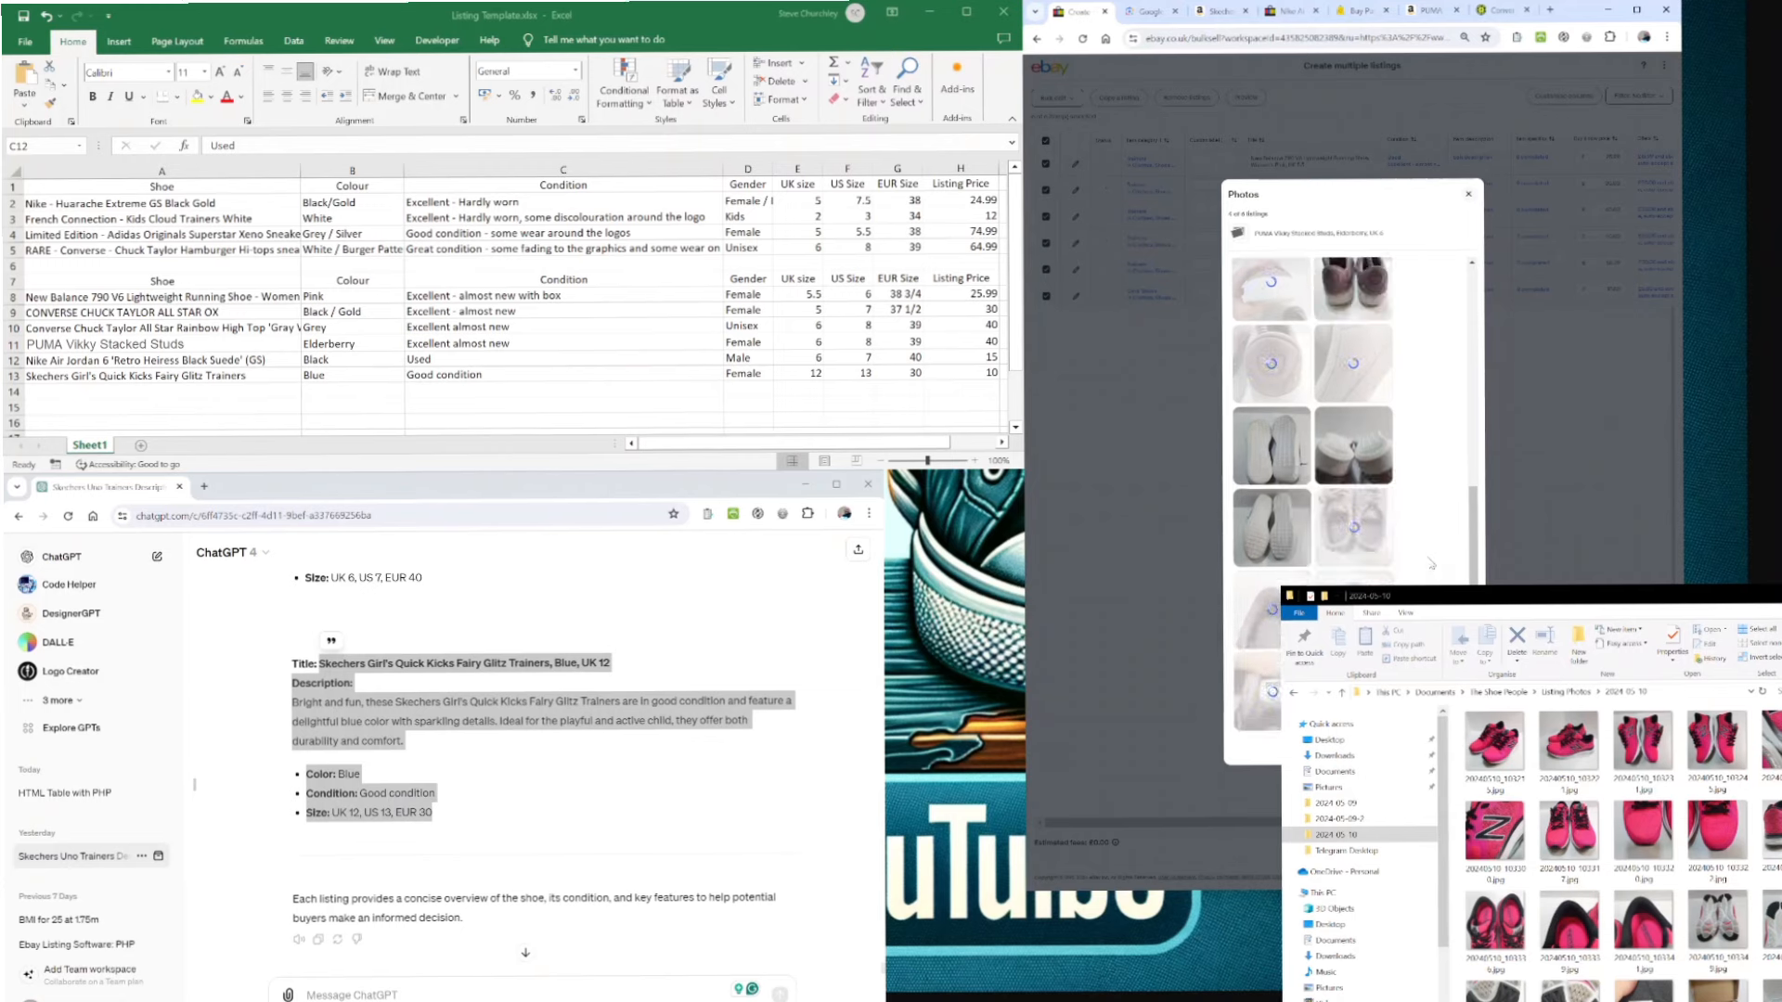
pyautogui.scroll(2, 1428, 564)
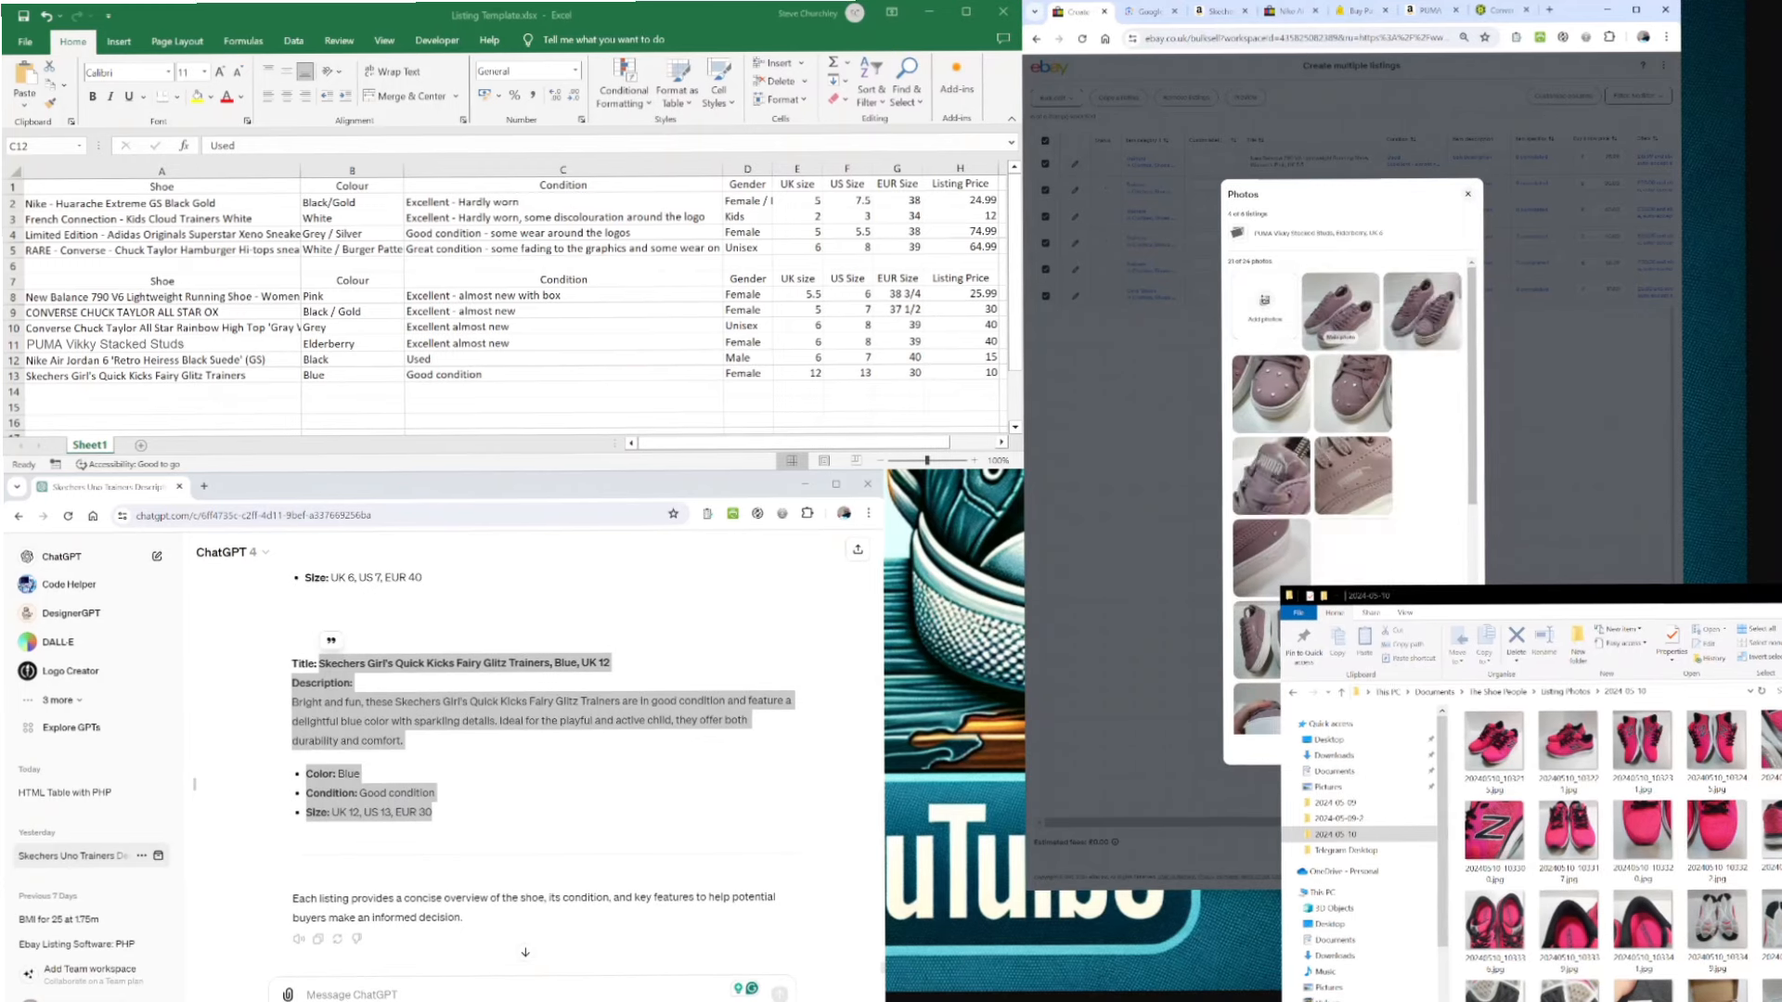
pyautogui.scroll(-5, 1344, 496)
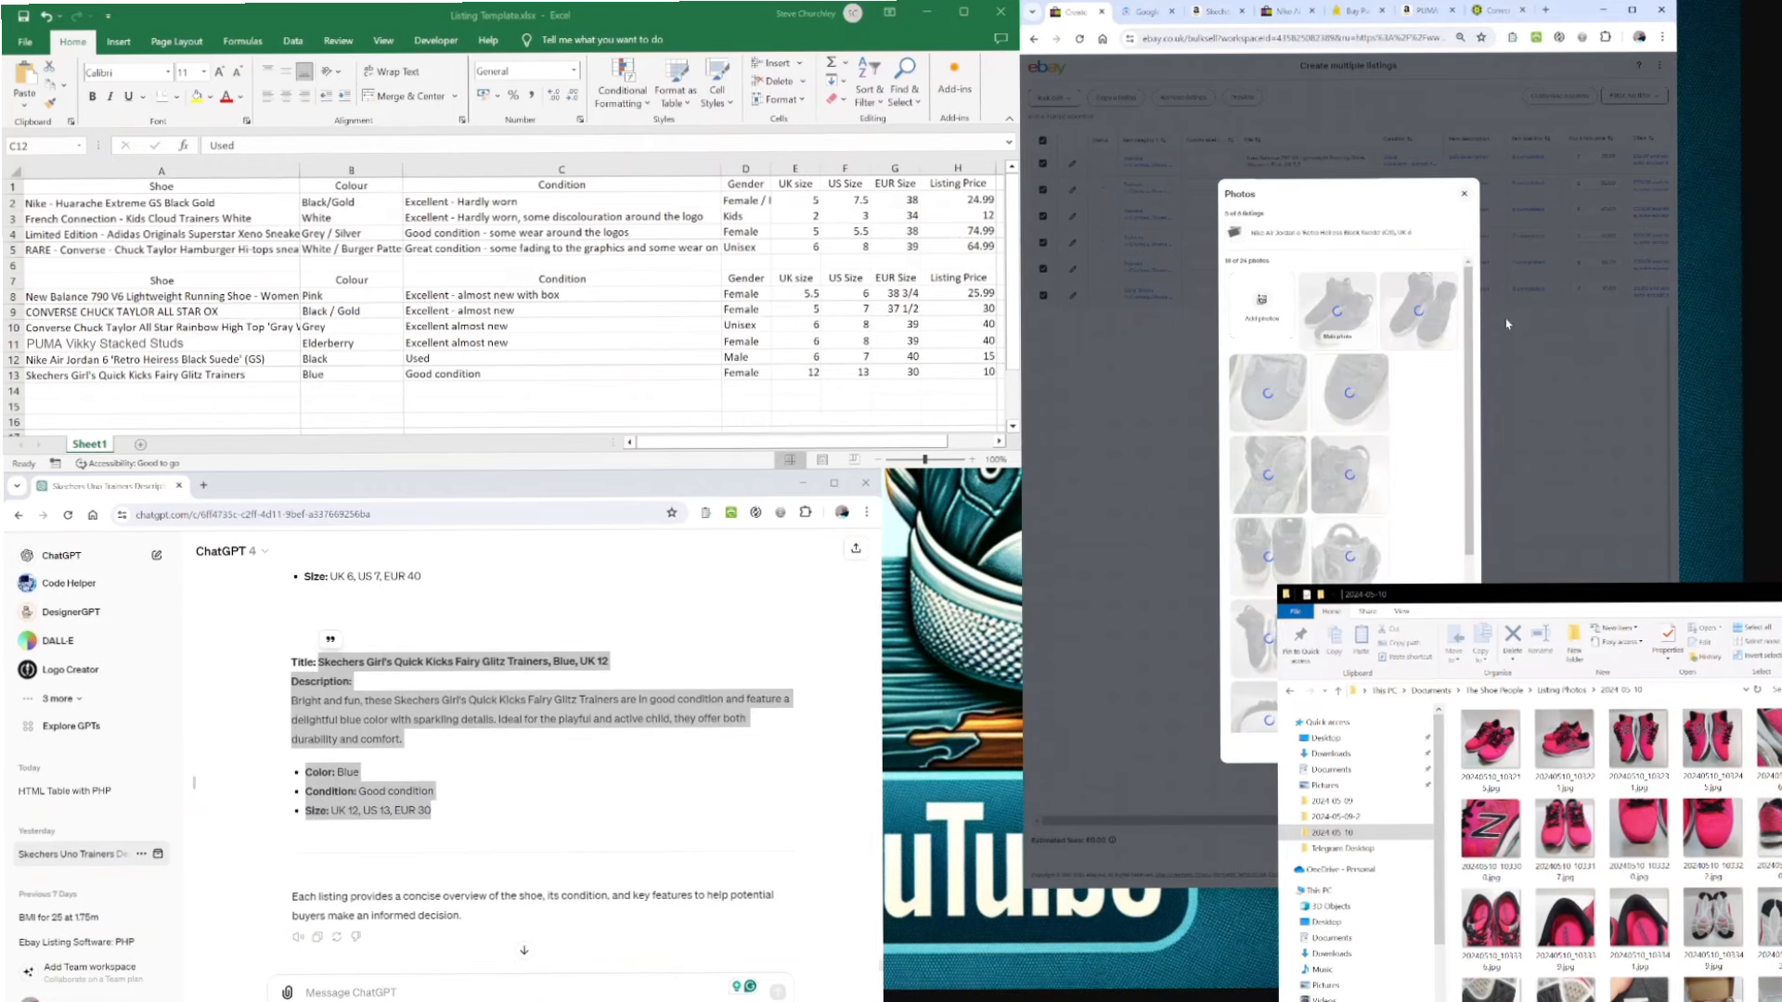
# - Add and check the photos of the Nike Air Jordan 6 and Skechers listings, and close the photo upload
pyautogui.scroll(-3, 1429, 525)
pyautogui.scroll(4, 1435, 513)
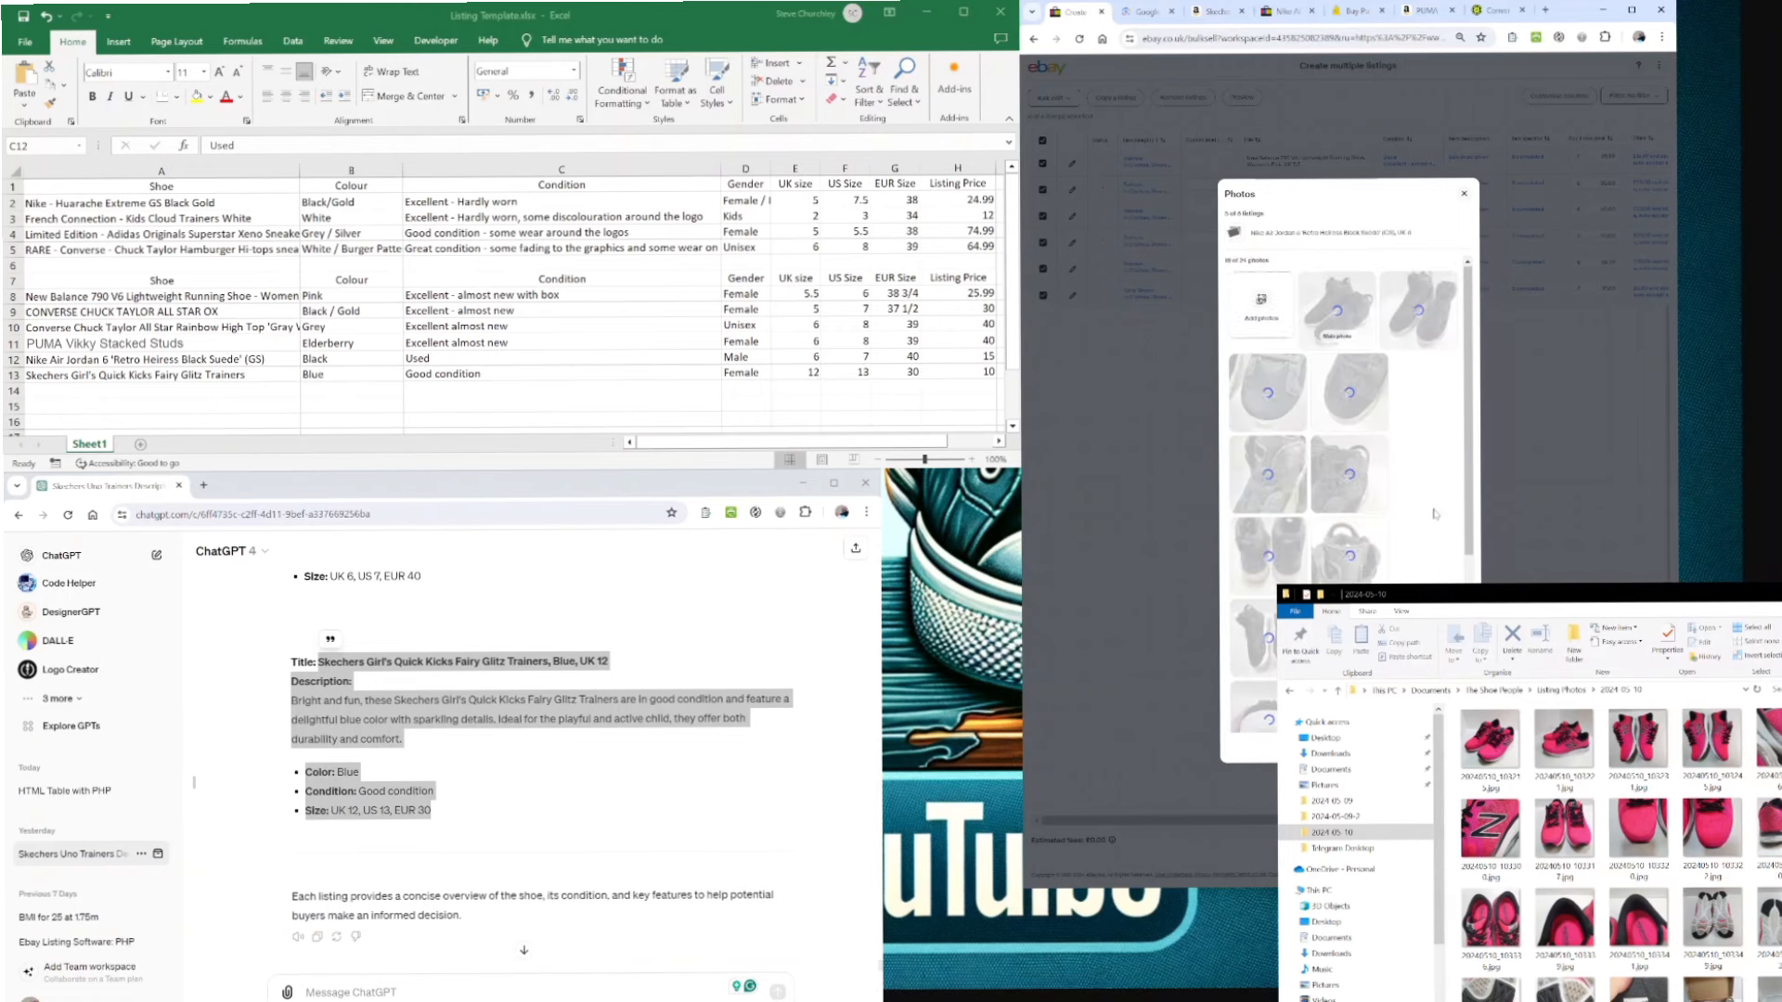
pyautogui.scroll(-4, 1431, 517)
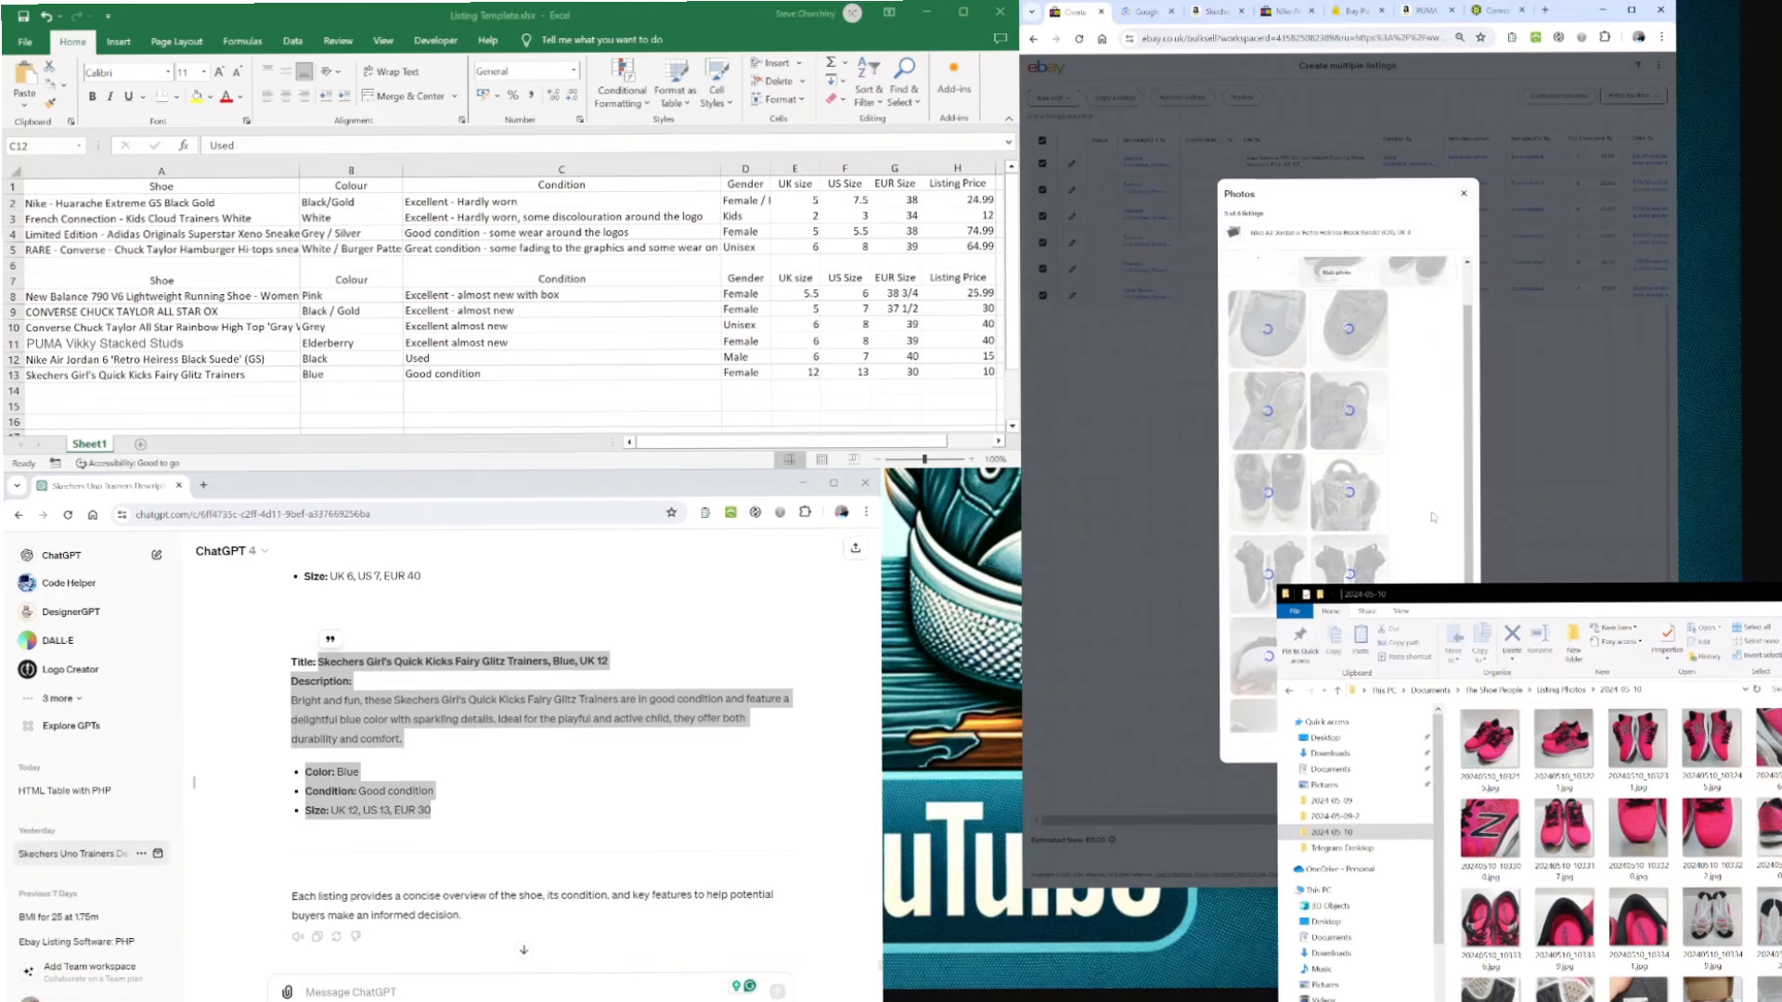
pyautogui.scroll(4, 1420, 522)
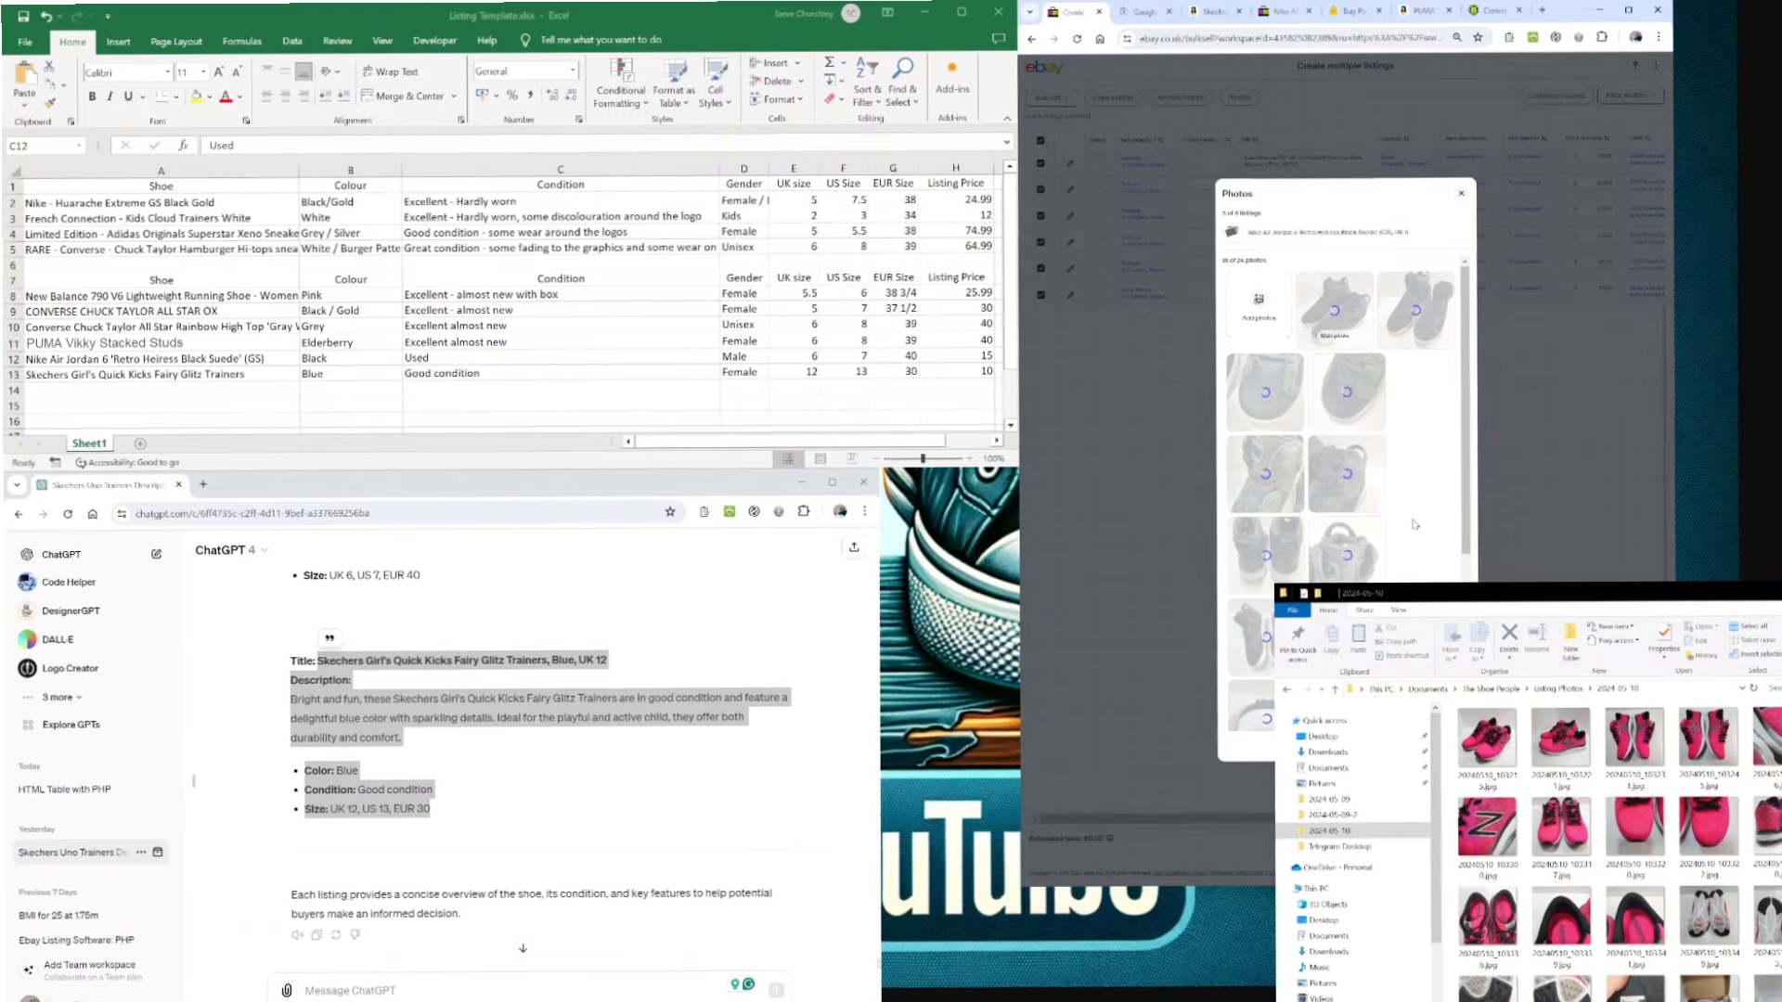
pyautogui.scroll(-3, 1424, 499)
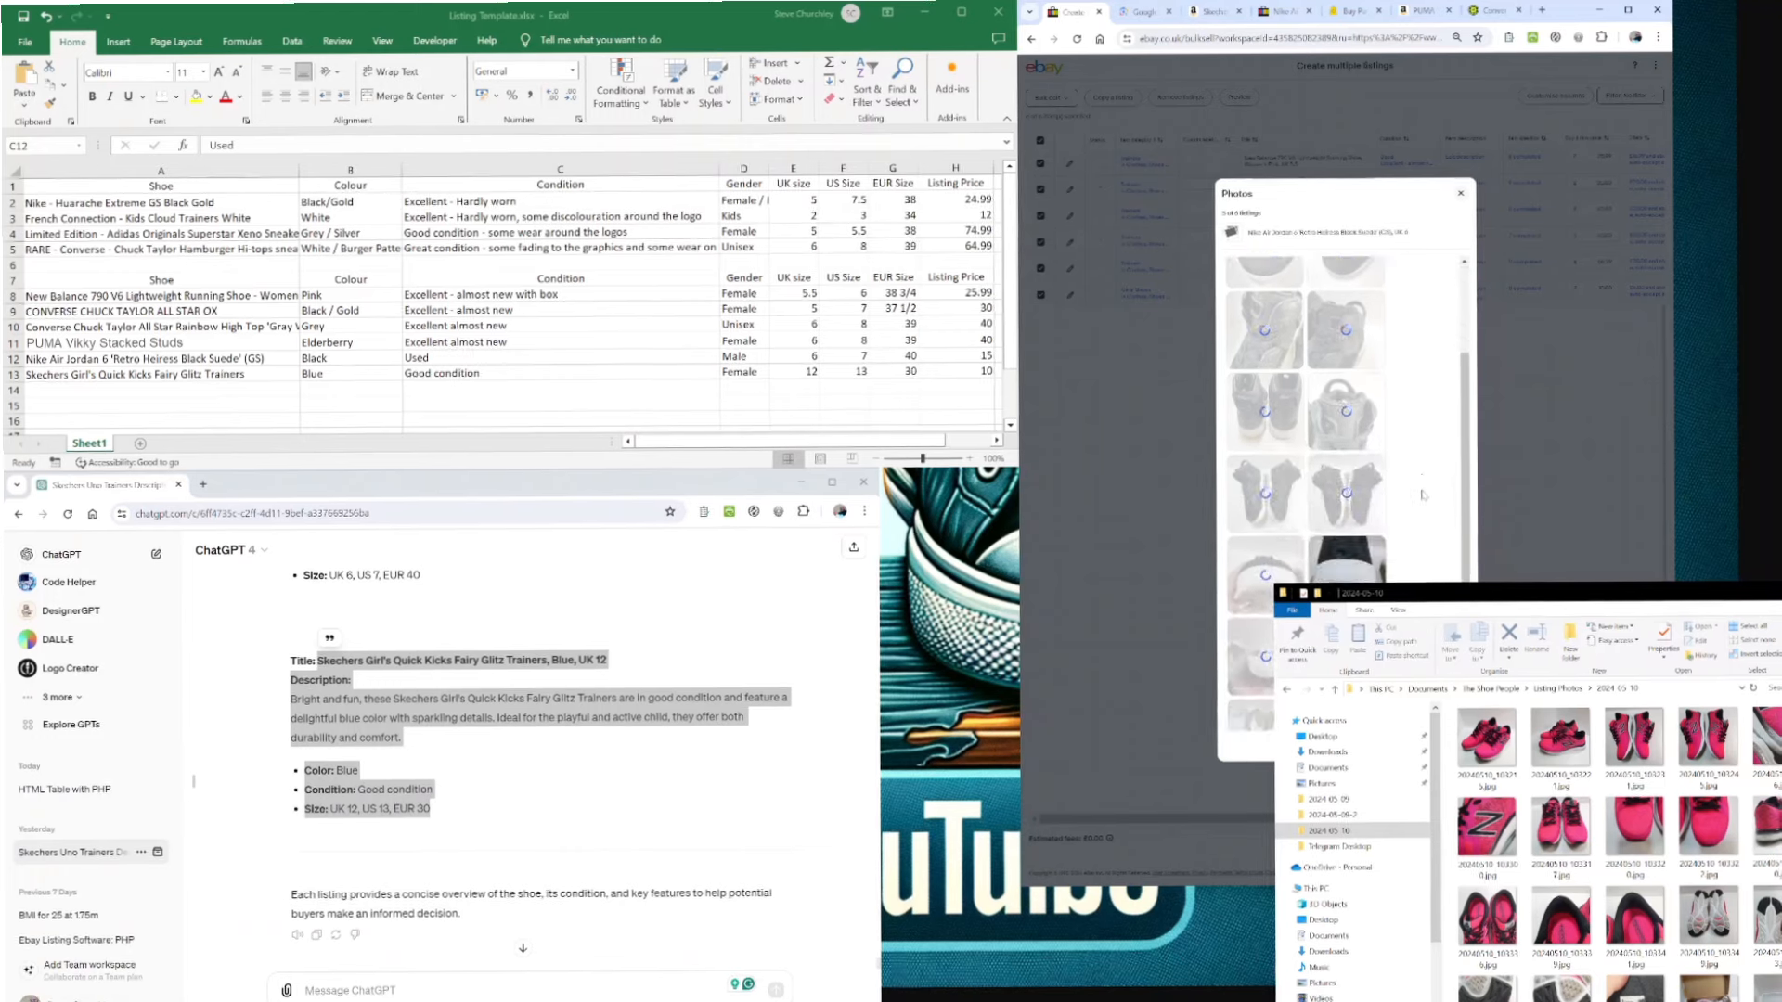
pyautogui.scroll(3, 1421, 499)
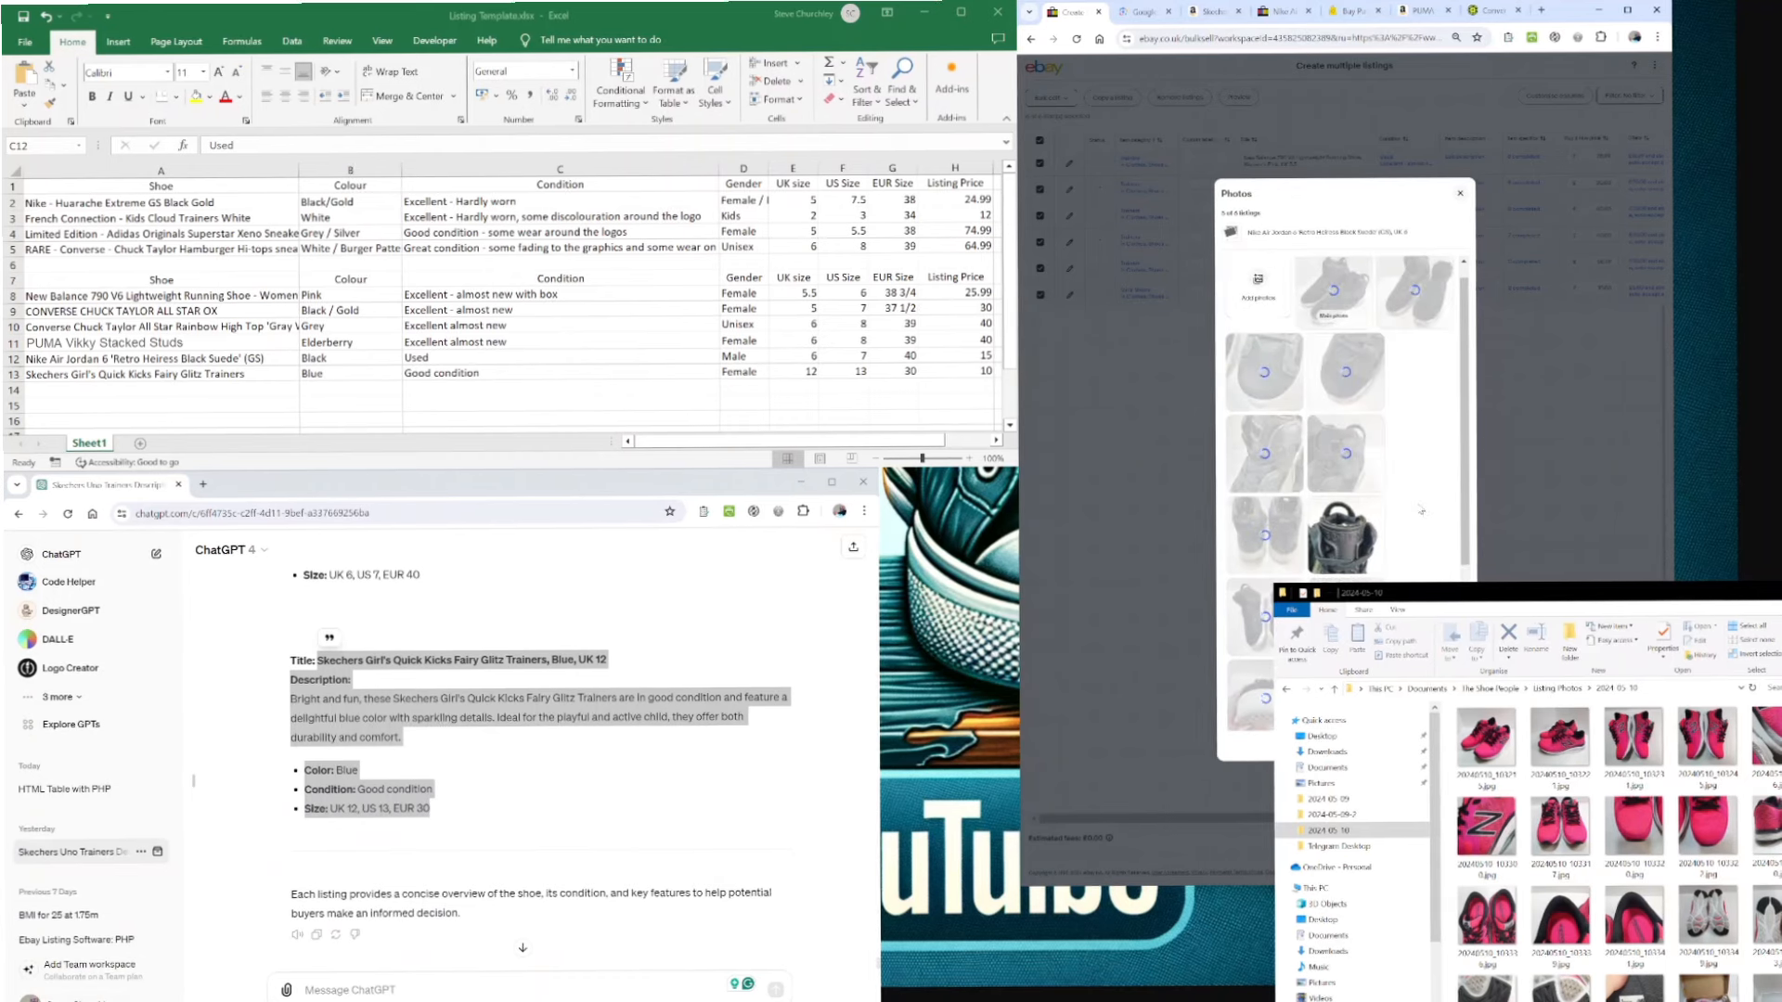
pyautogui.scroll(-3, 1420, 516)
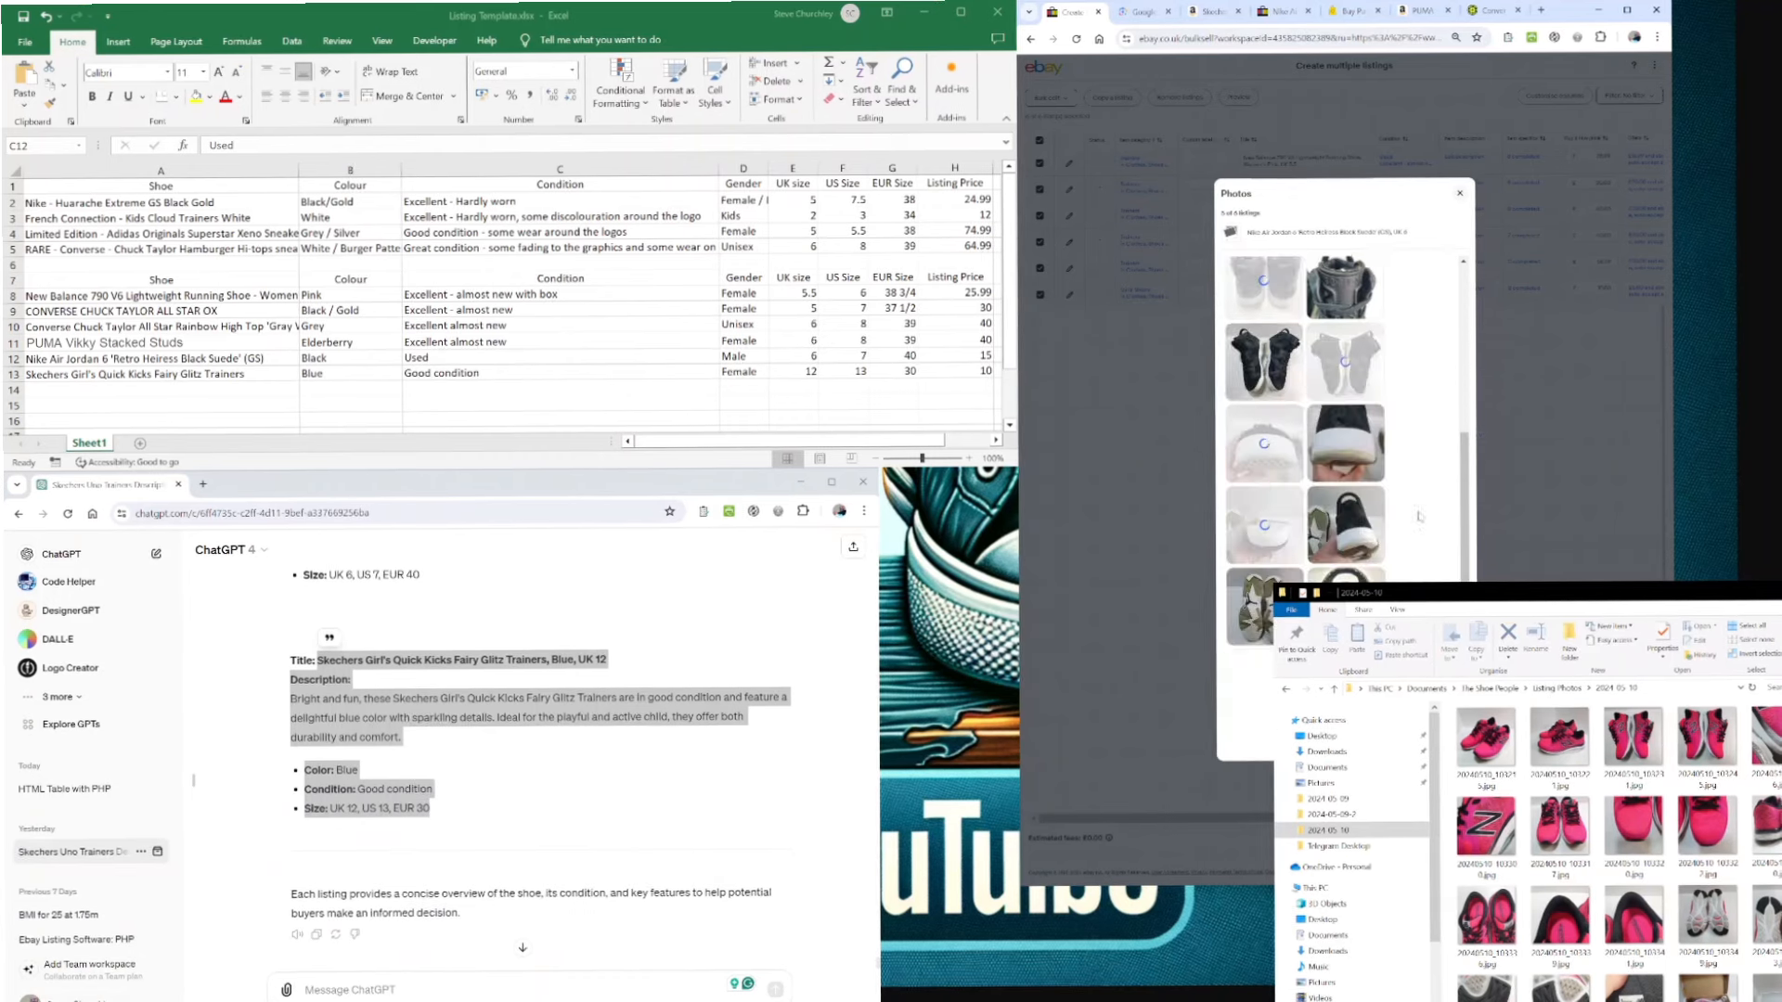
pyautogui.scroll(3, 1420, 518)
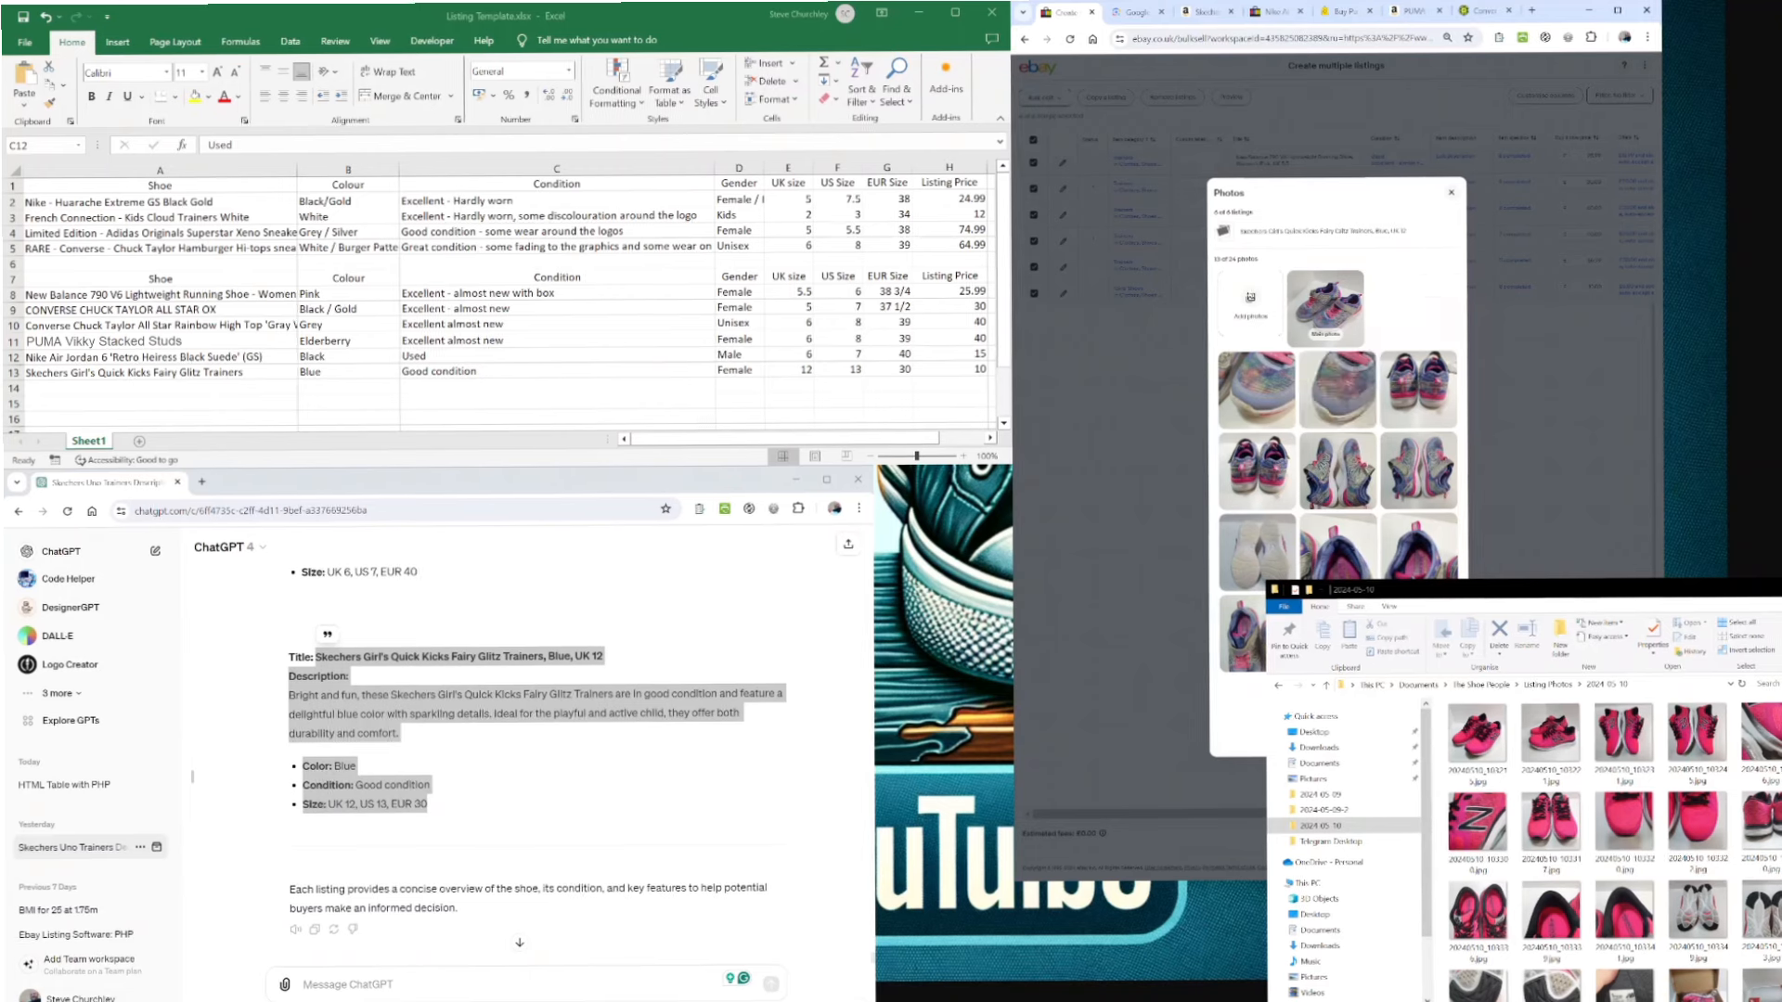
pyautogui.click(1451, 193)
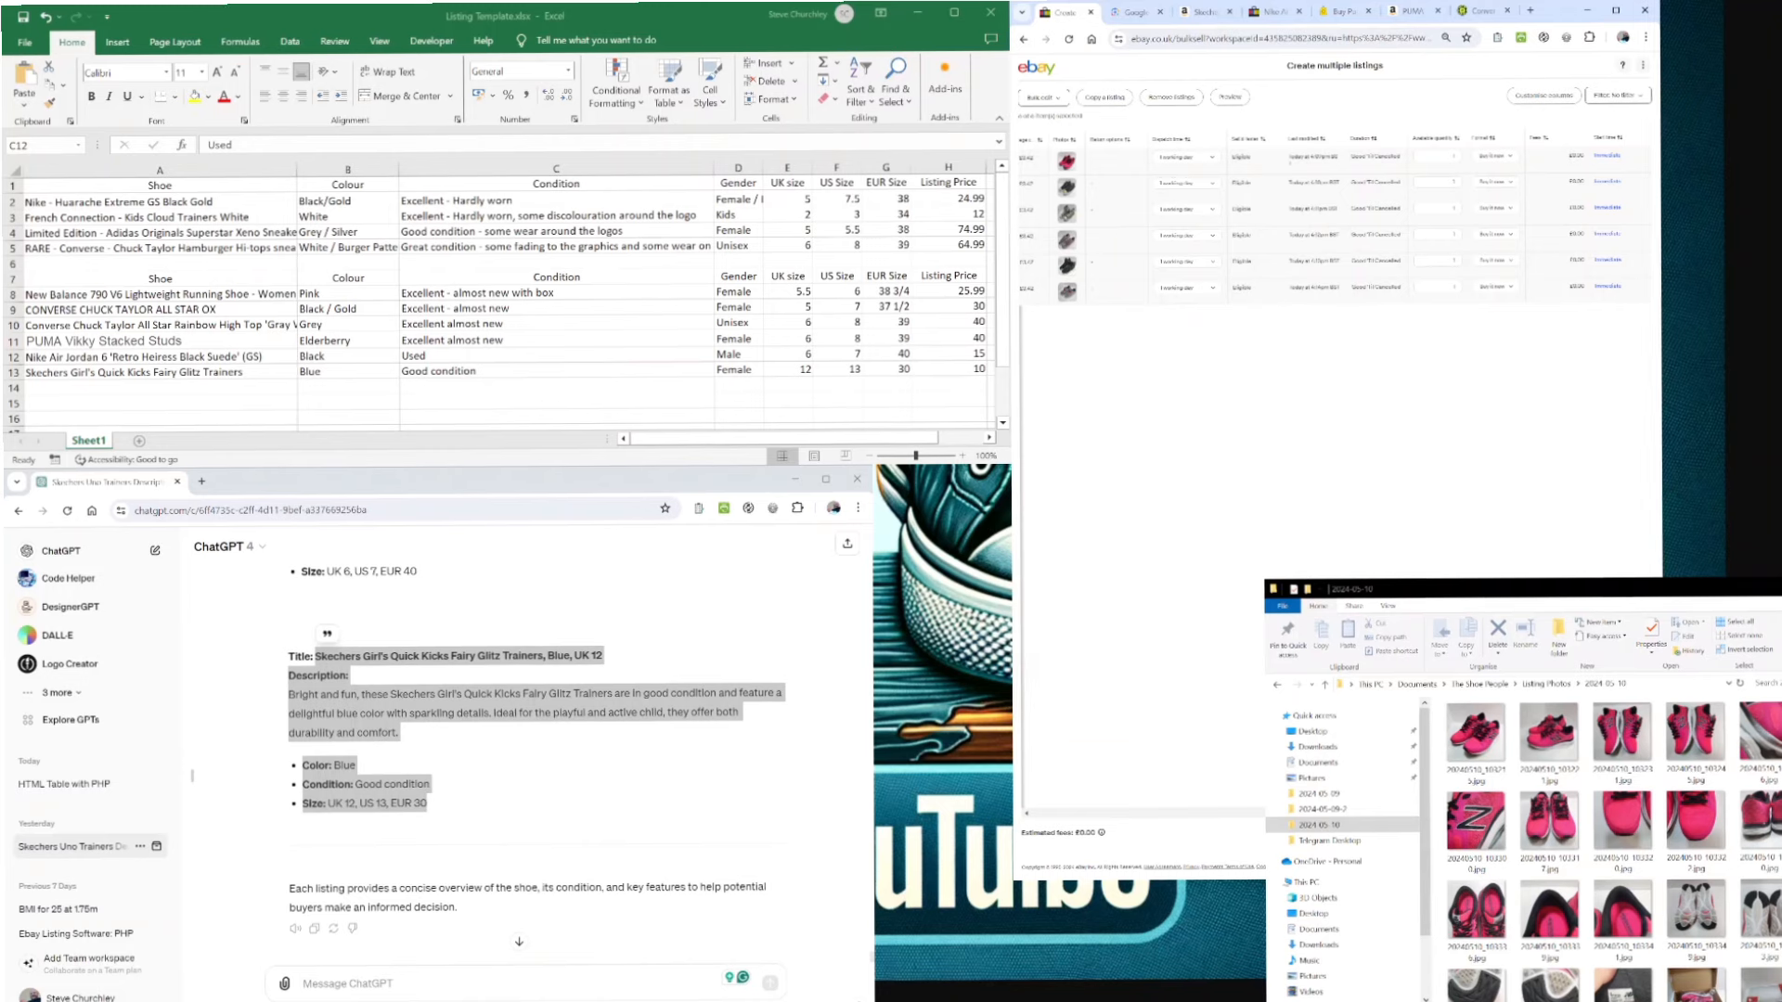
# - Examine the available columns in the bulk listing table's column settings and leave them as they are
pyautogui.hscroll(5, 1204, 221)
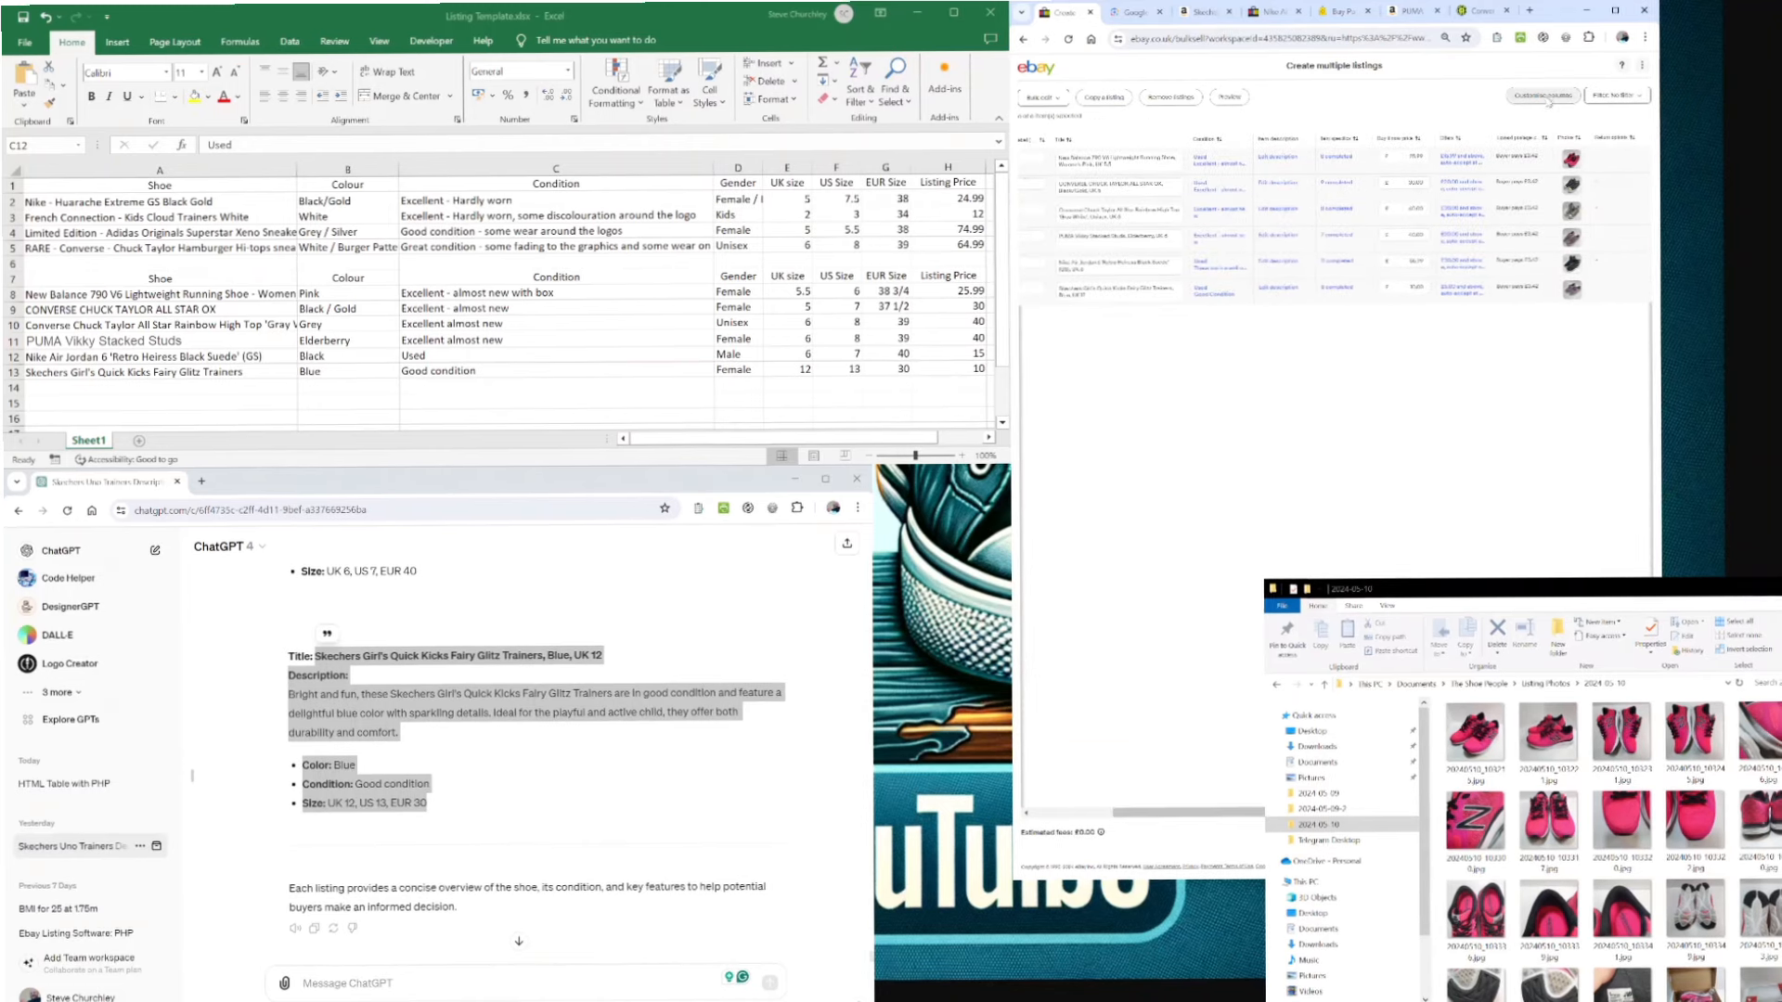
pyautogui.click(1542, 95)
pyautogui.scroll(-2, 1309, 436)
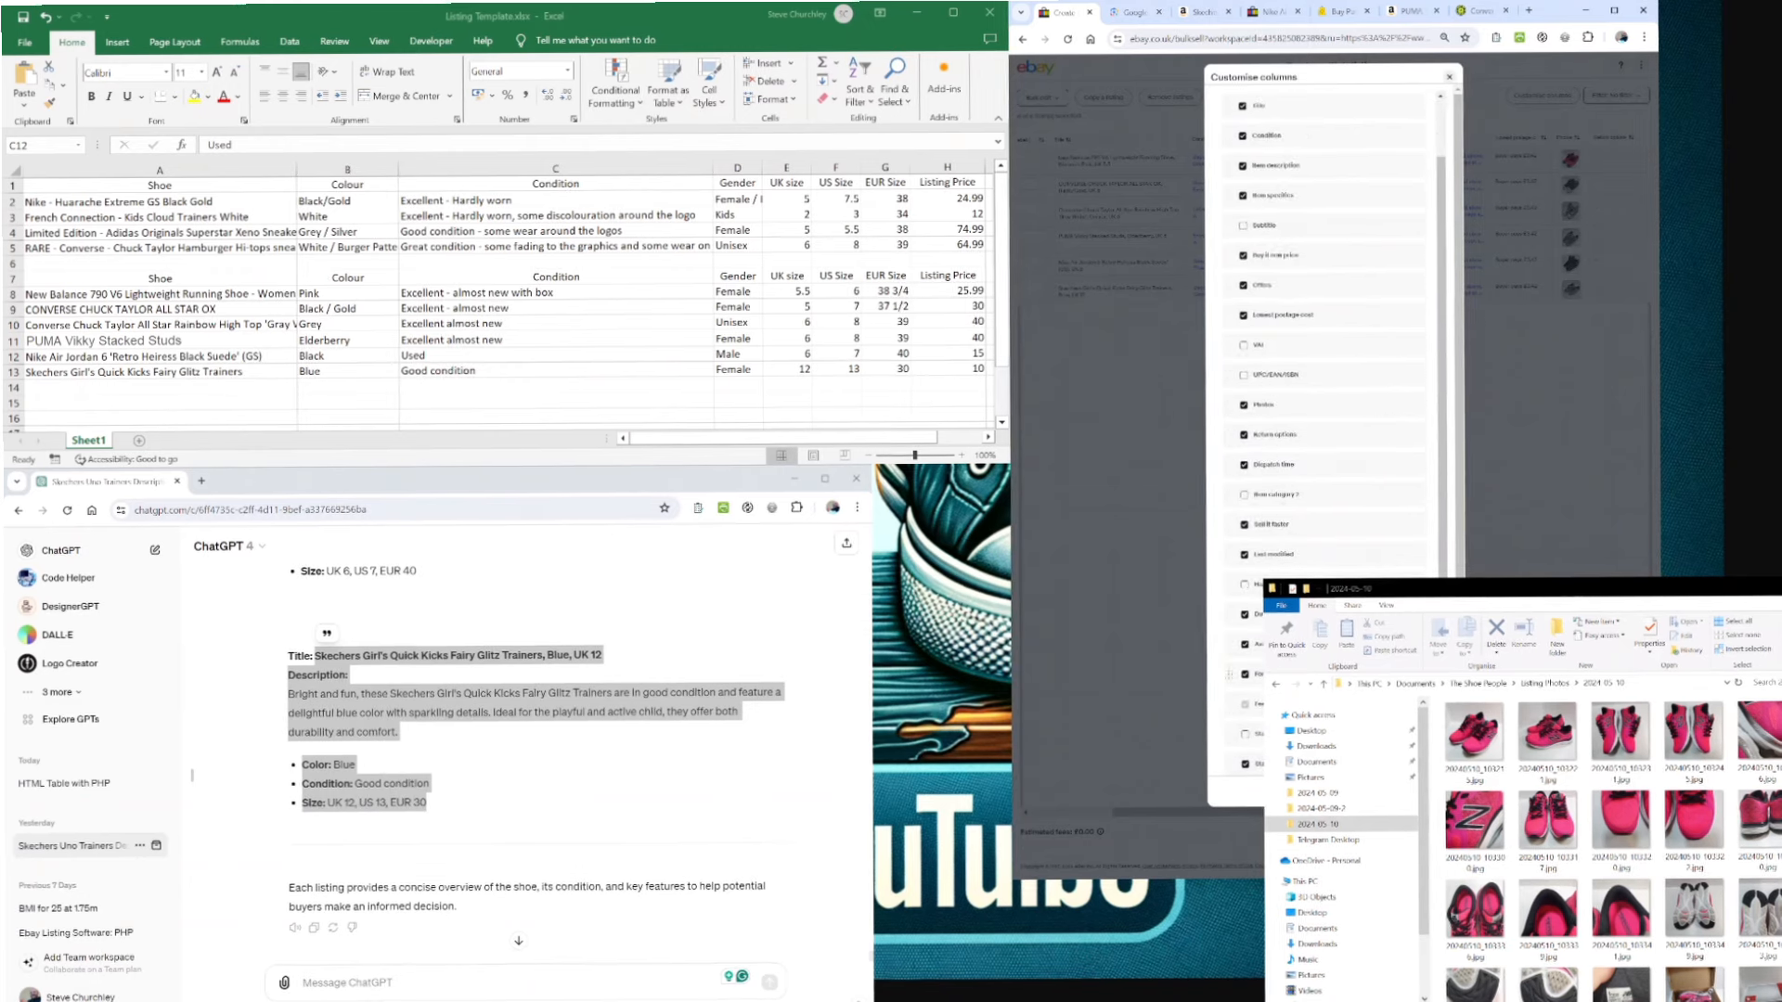
pyautogui.scroll(-1, 1317, 371)
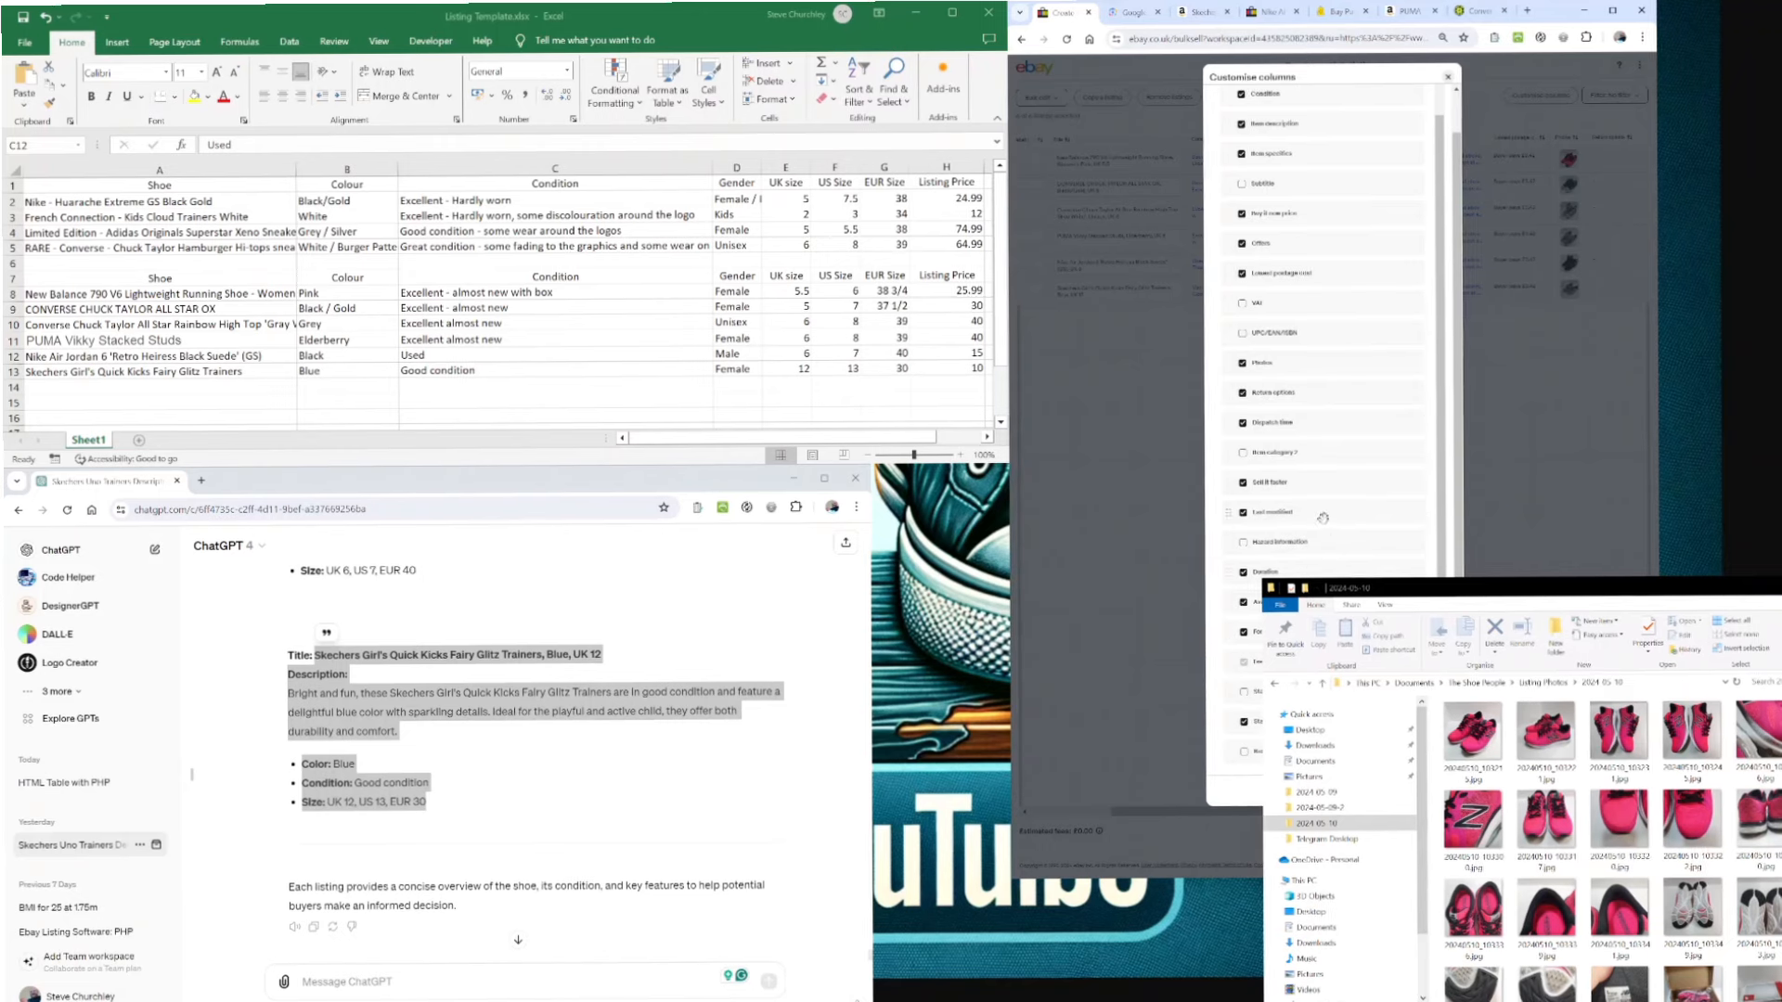
pyautogui.scroll(2, 1317, 520)
pyautogui.scroll(1, 1301, 428)
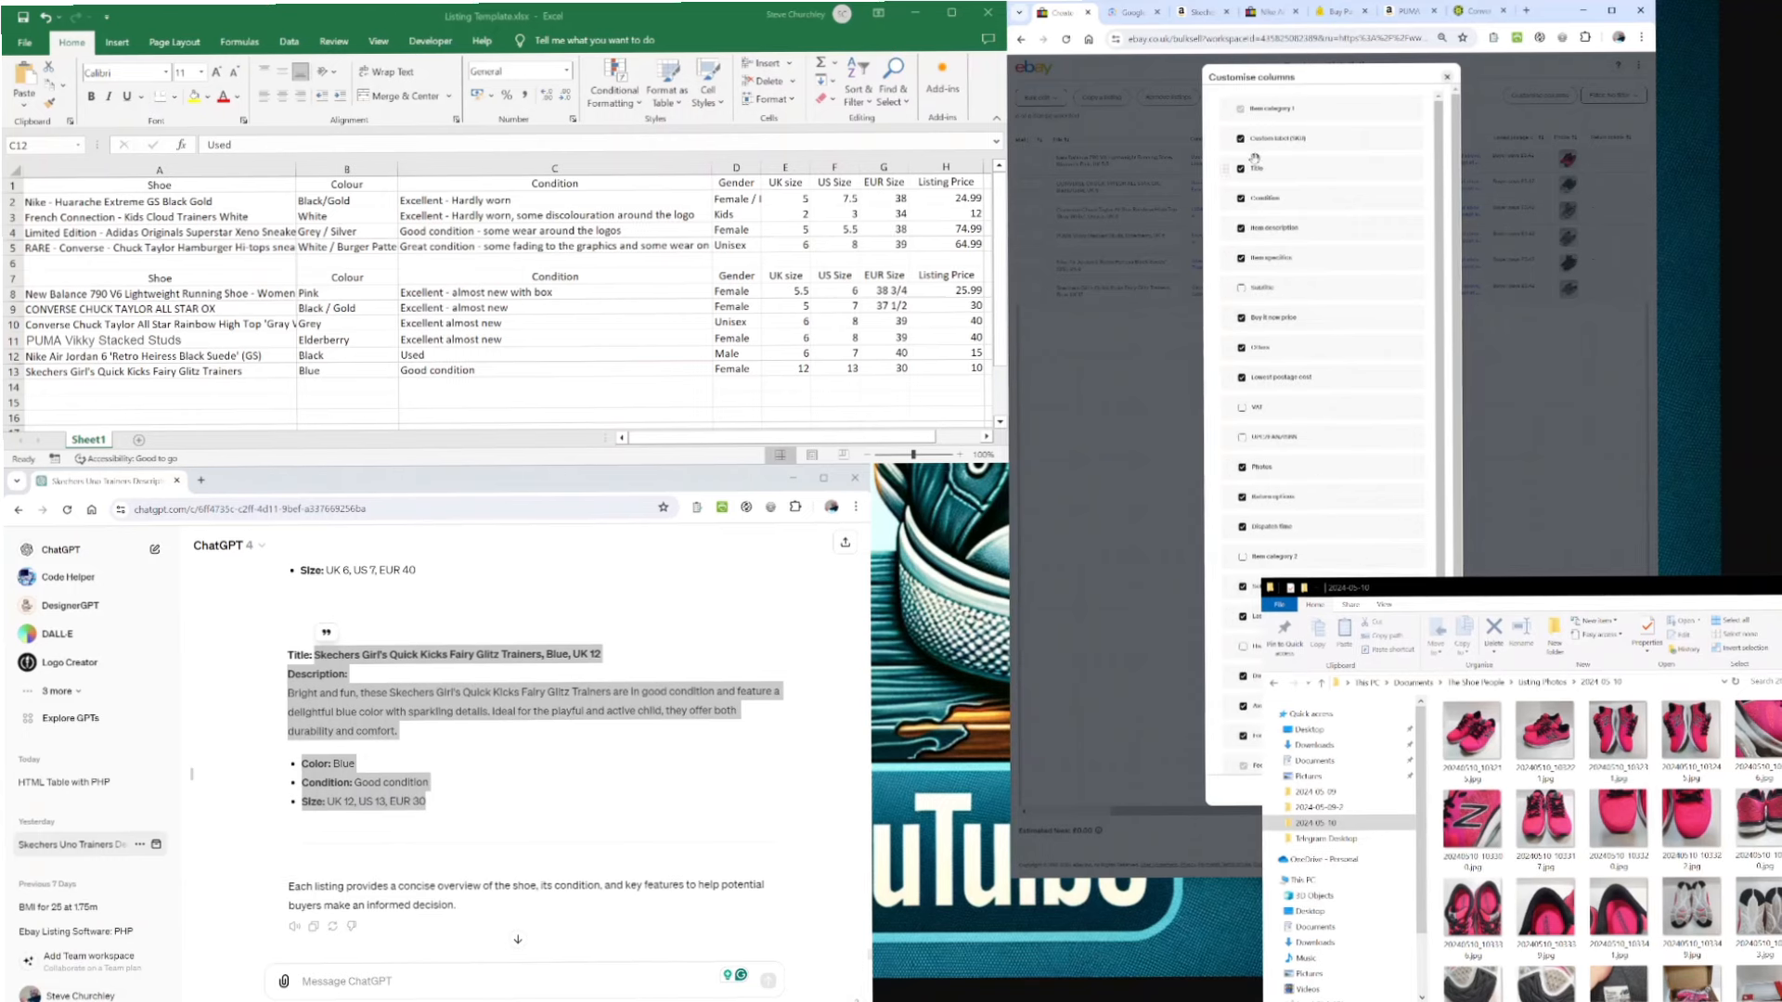
pyautogui.click(1446, 79)
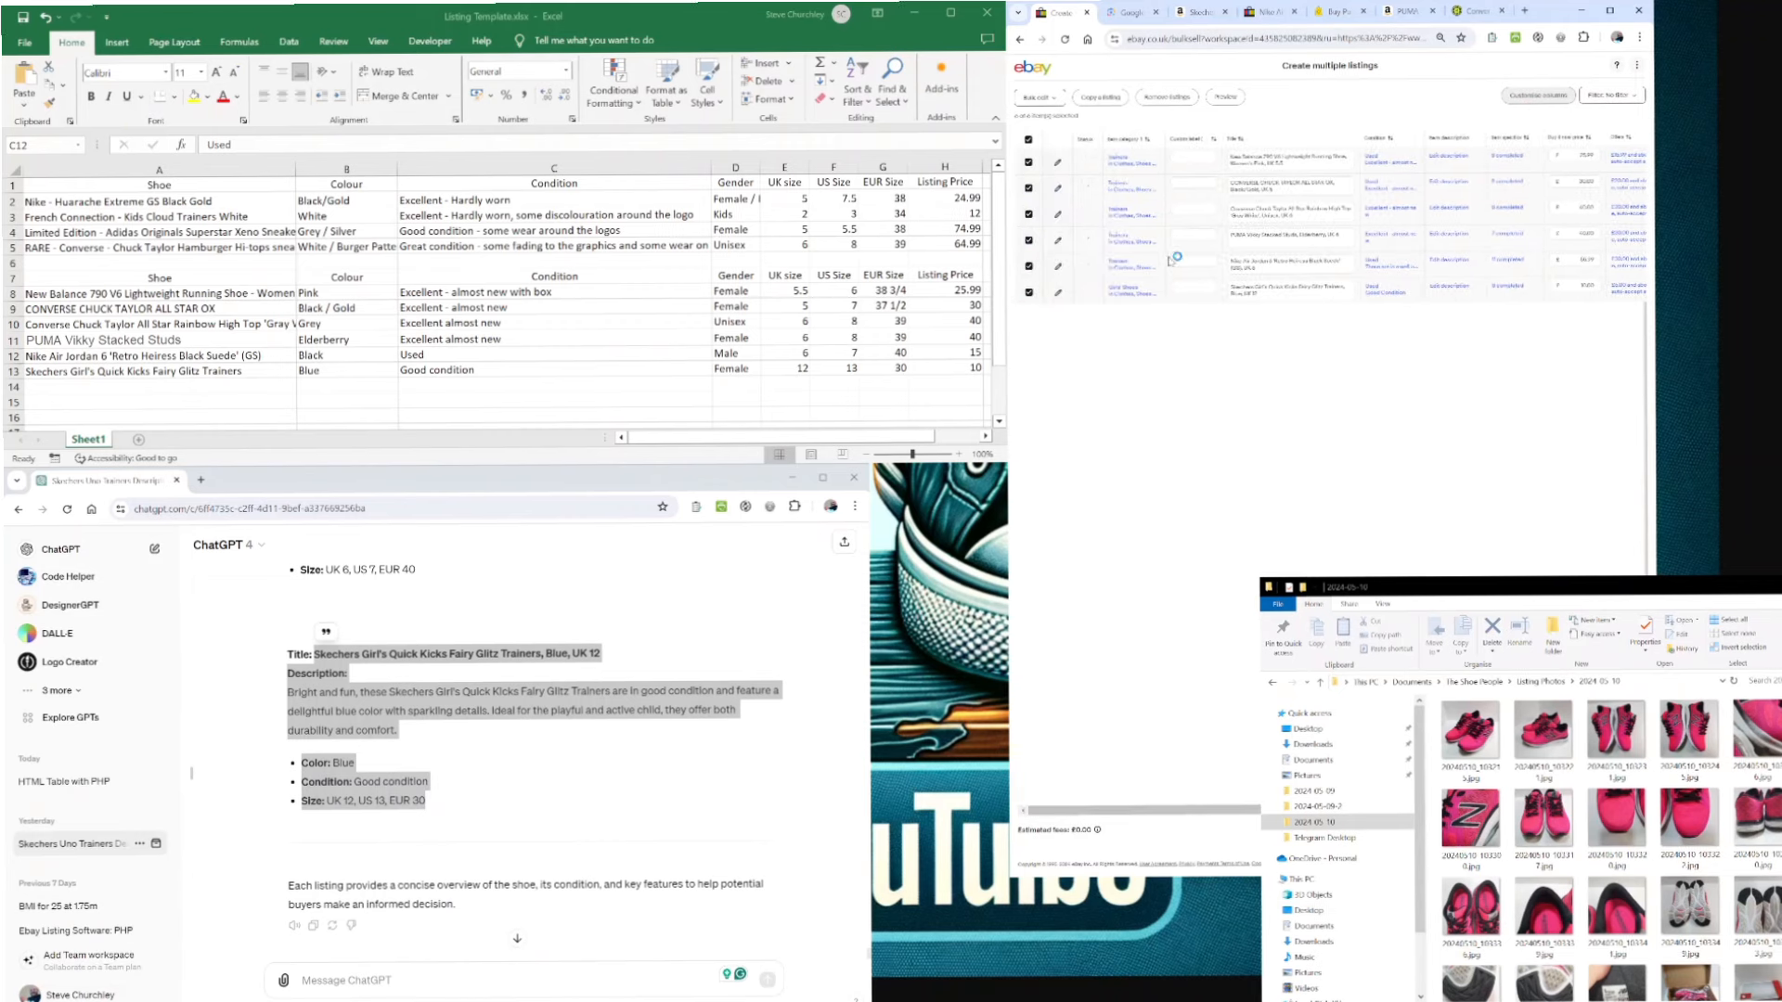
# - Open the Promoted Listings Standard bulk edit for all selected shoe listings and choose to update promoted listings
pyautogui.click(1058, 96)
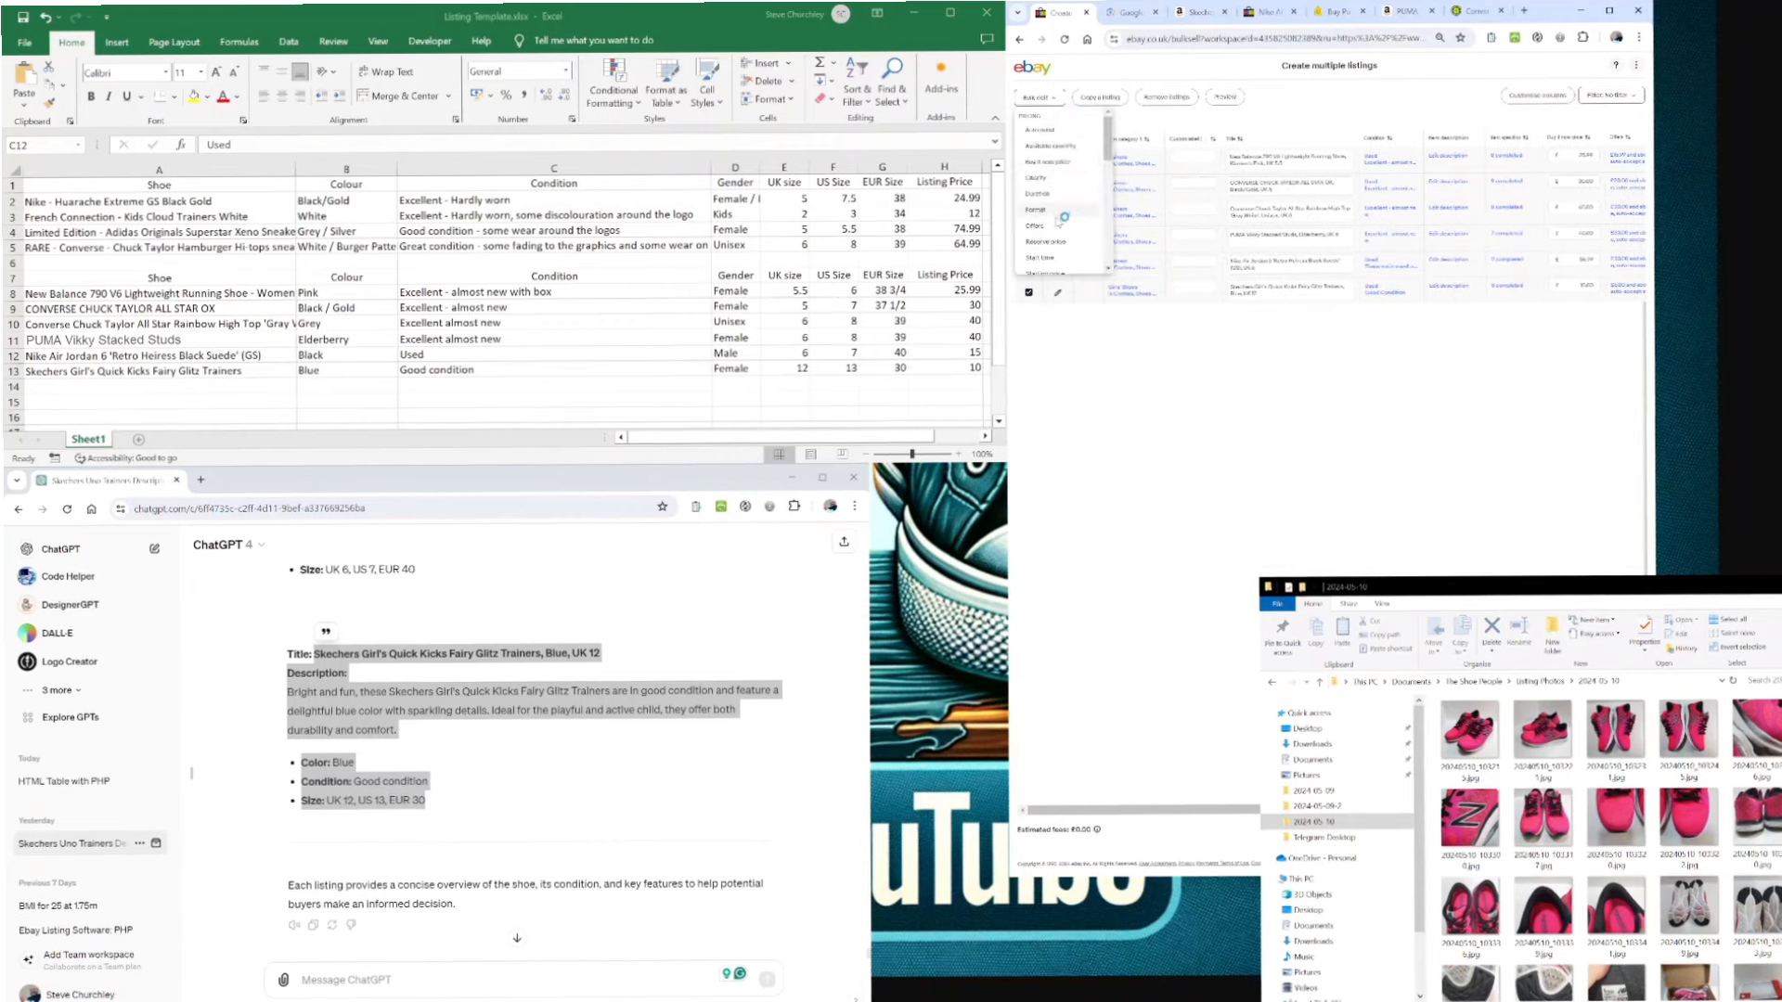
pyautogui.scroll(-3, 1060, 204)
pyautogui.scroll(-5, 1058, 232)
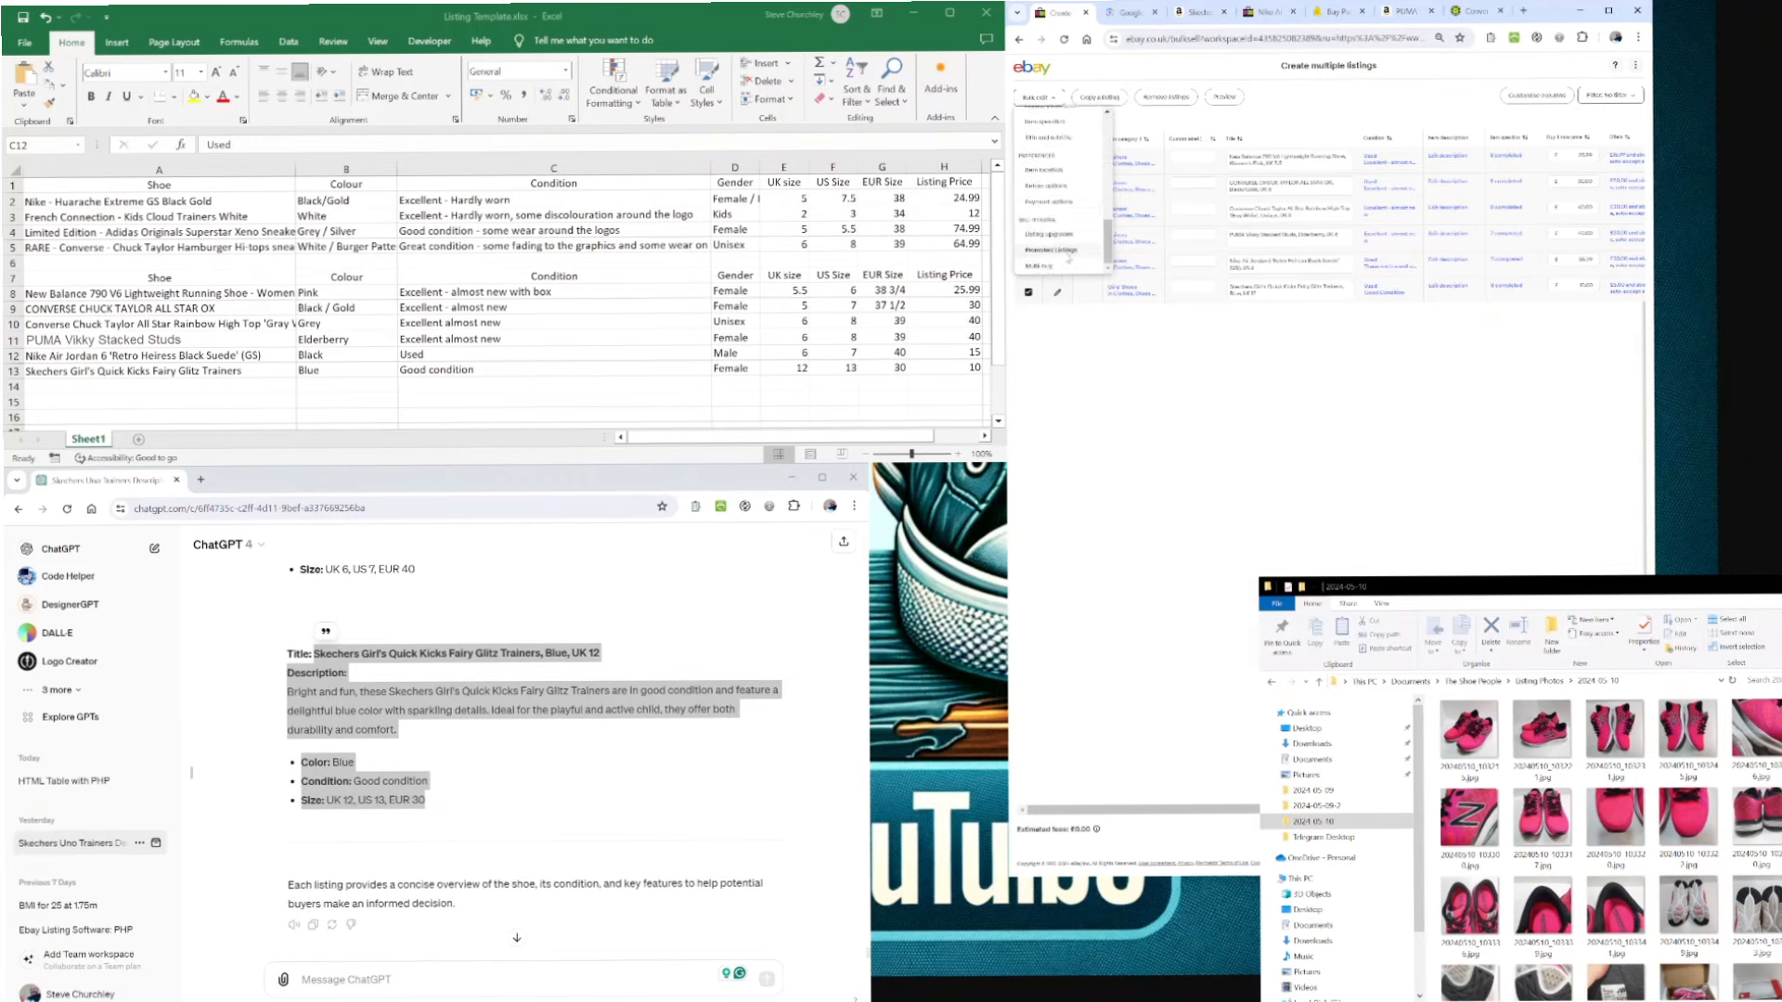
pyautogui.click(1054, 251)
pyautogui.click(1210, 226)
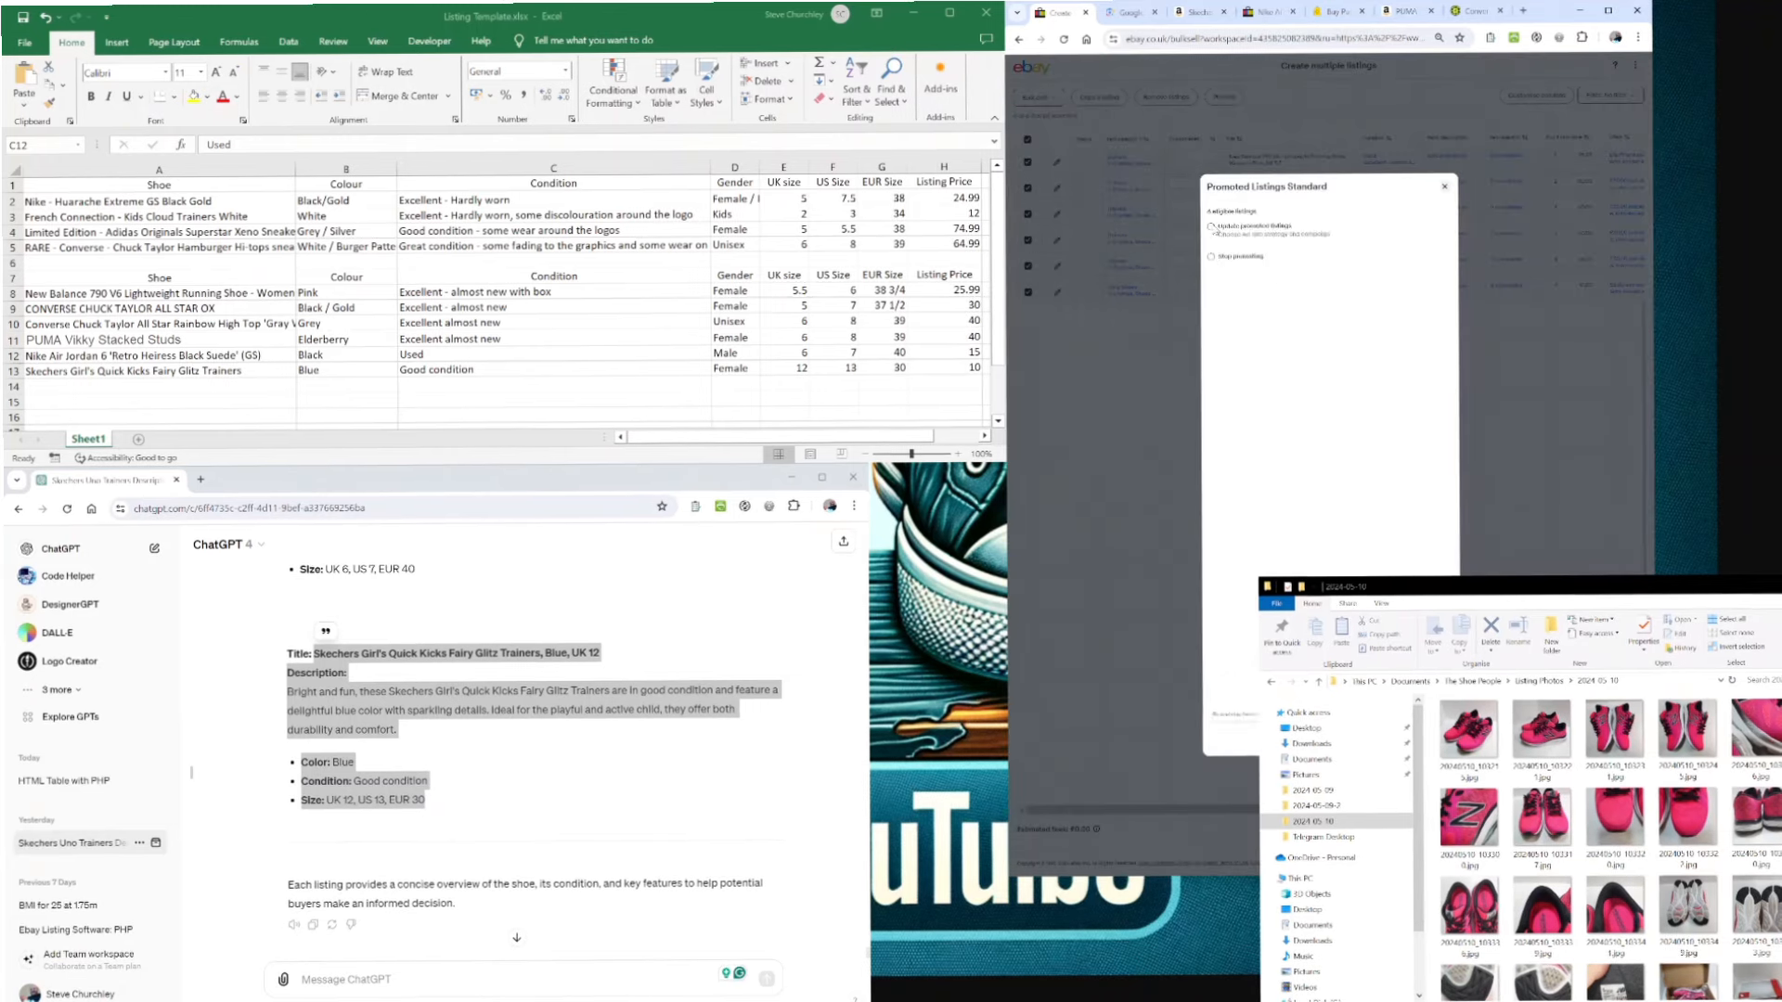
# - Apply a single ad rate to all the selected listings and save the promotion settings
pyautogui.click(1237, 279)
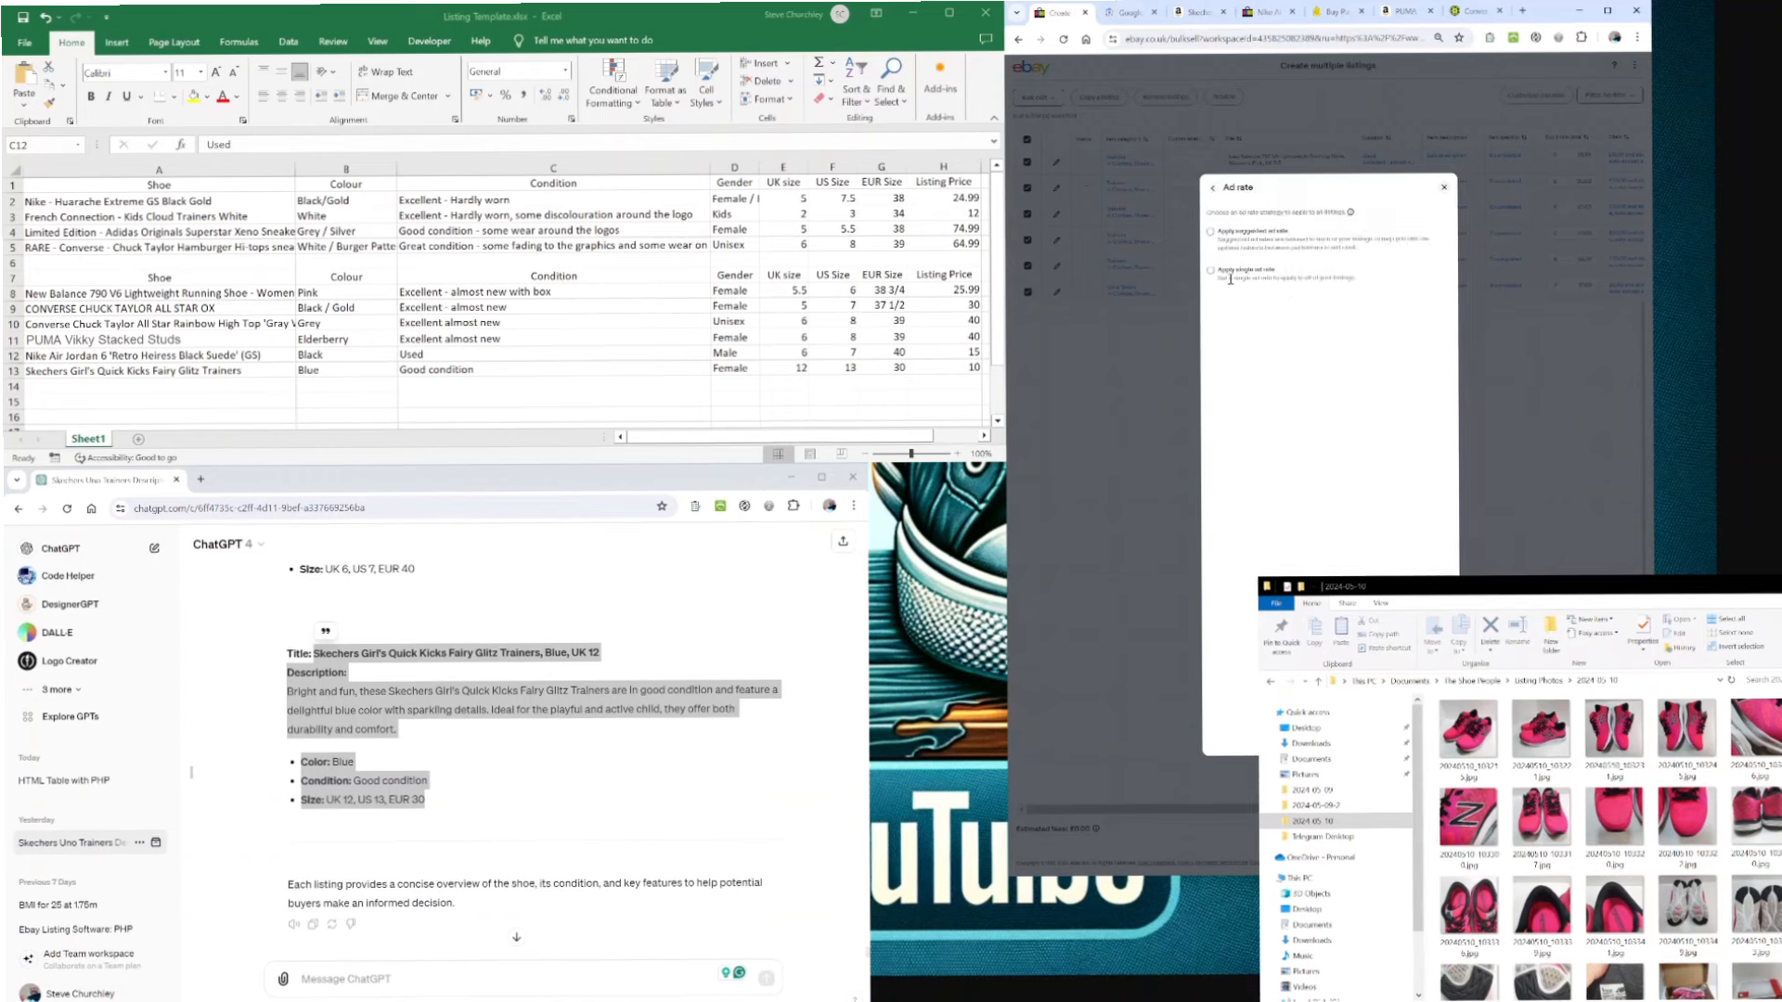
pyautogui.click(1210, 271)
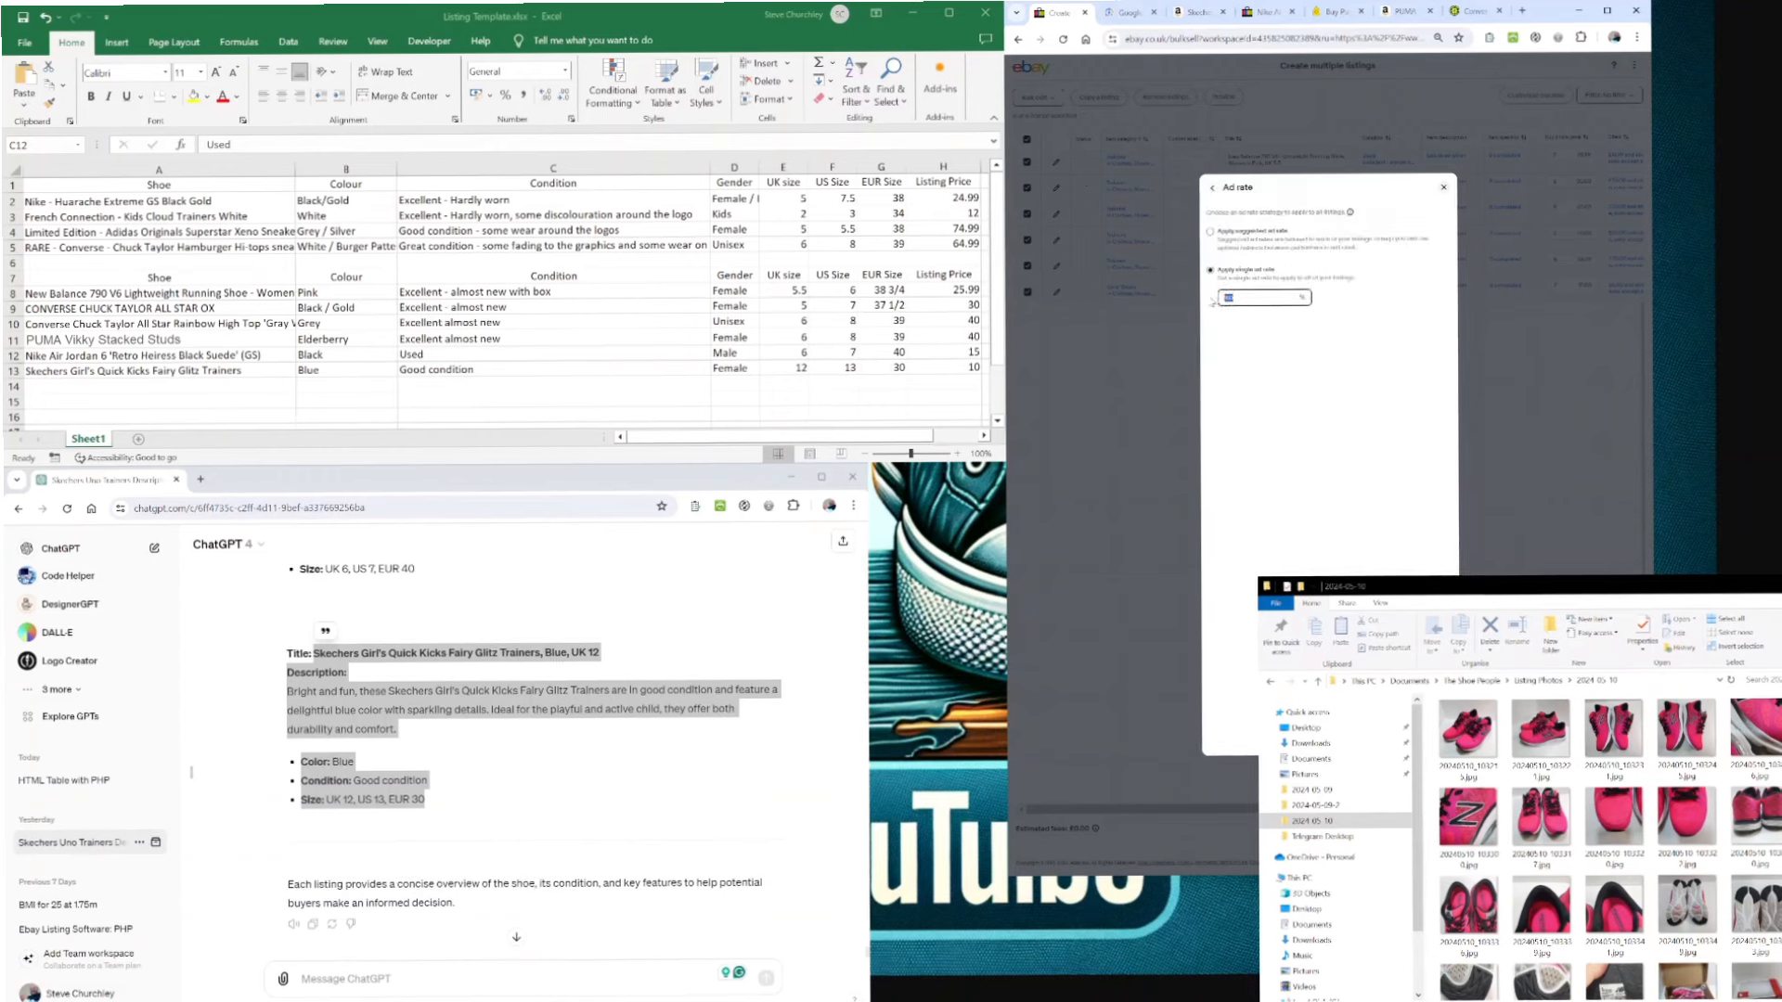
pyautogui.press('BackSpace')
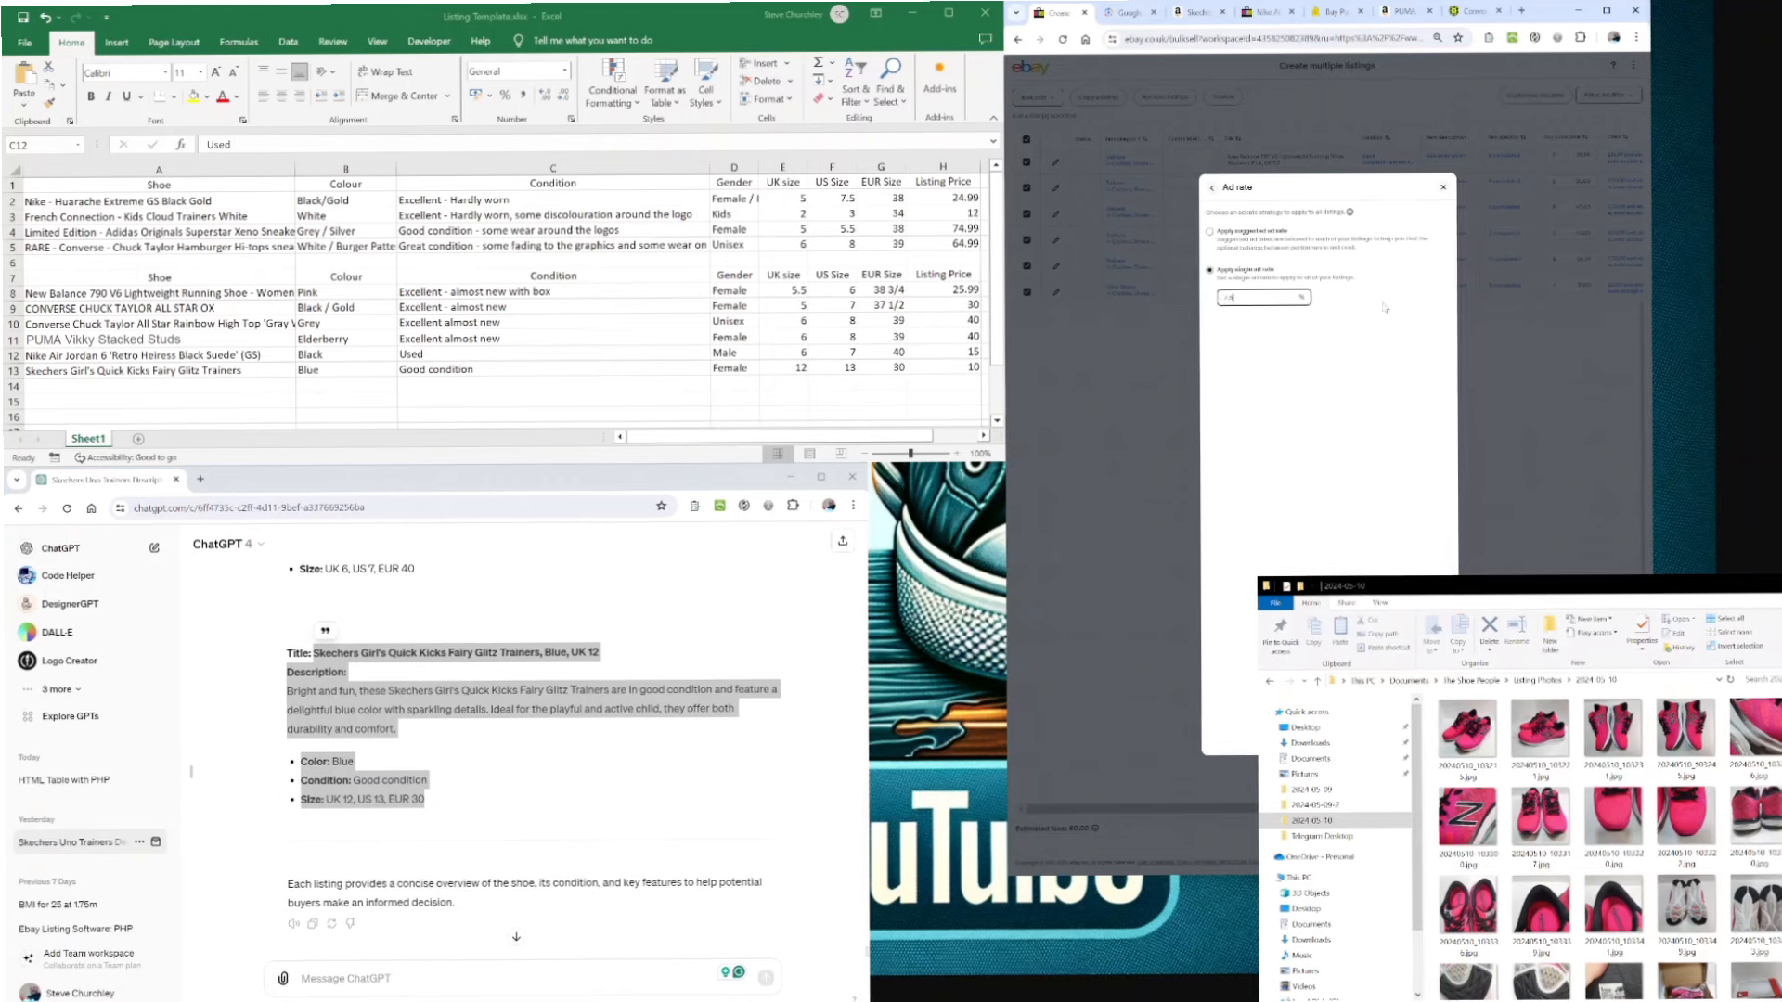
pyautogui.click(1423, 737)
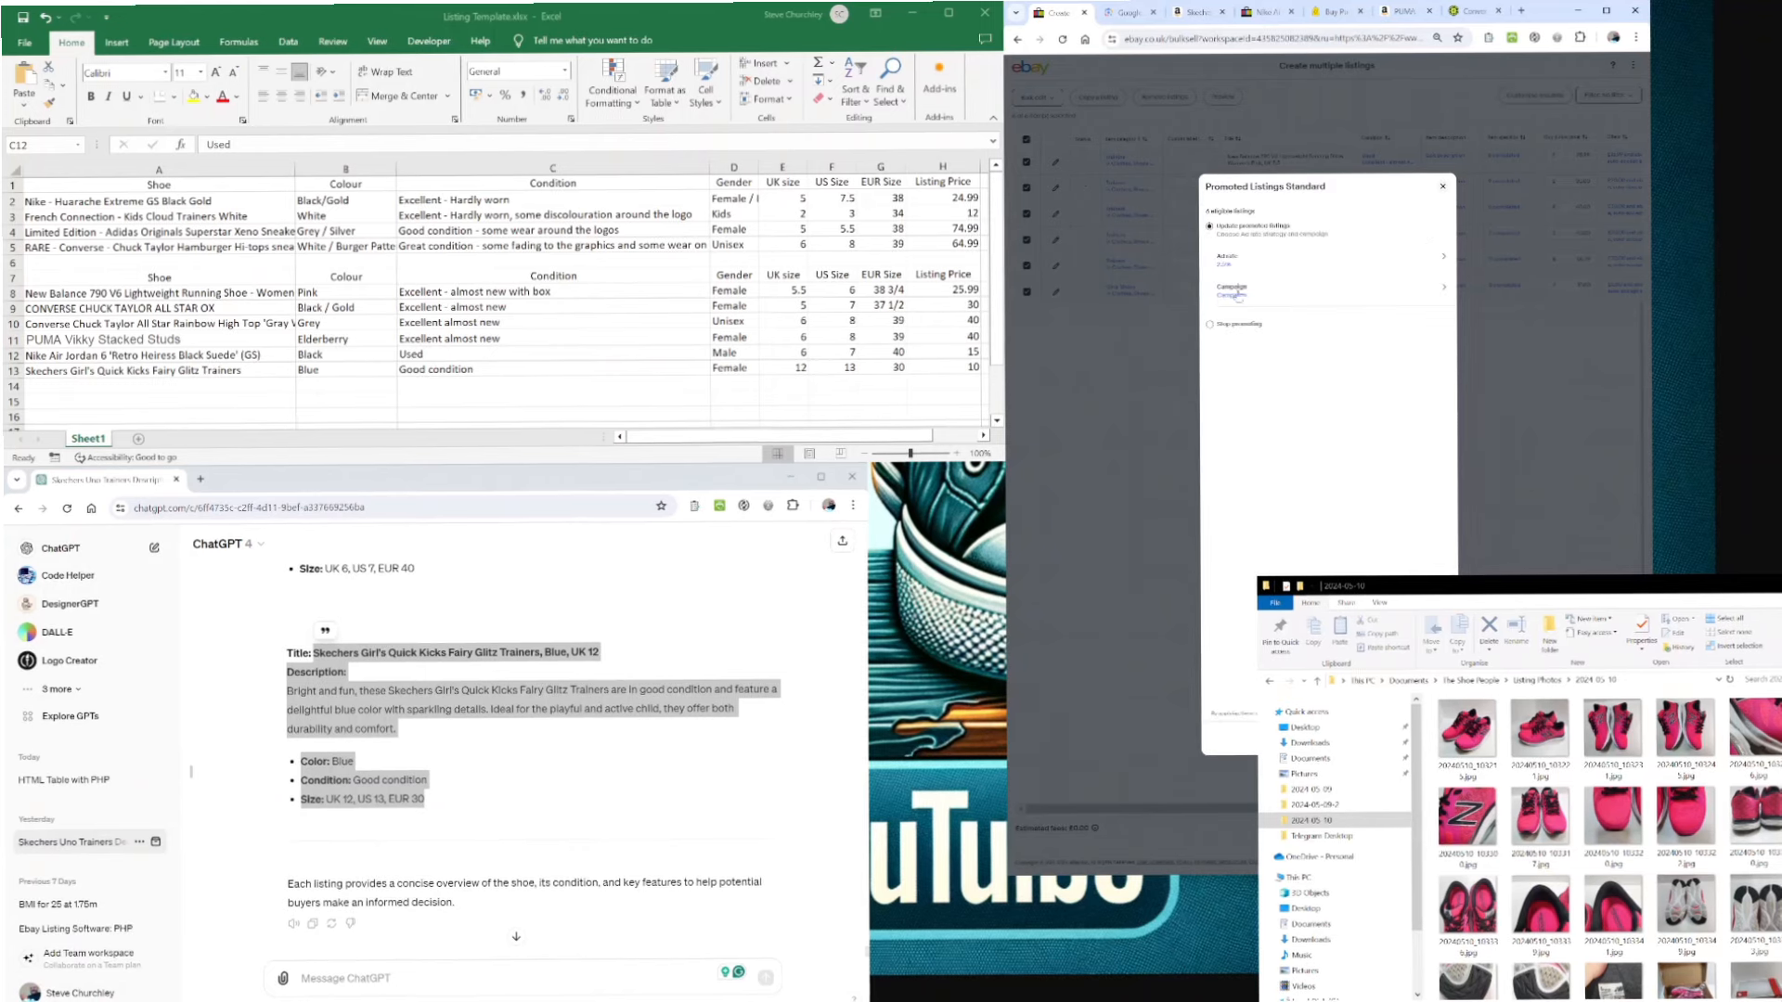
pyautogui.click(1422, 737)
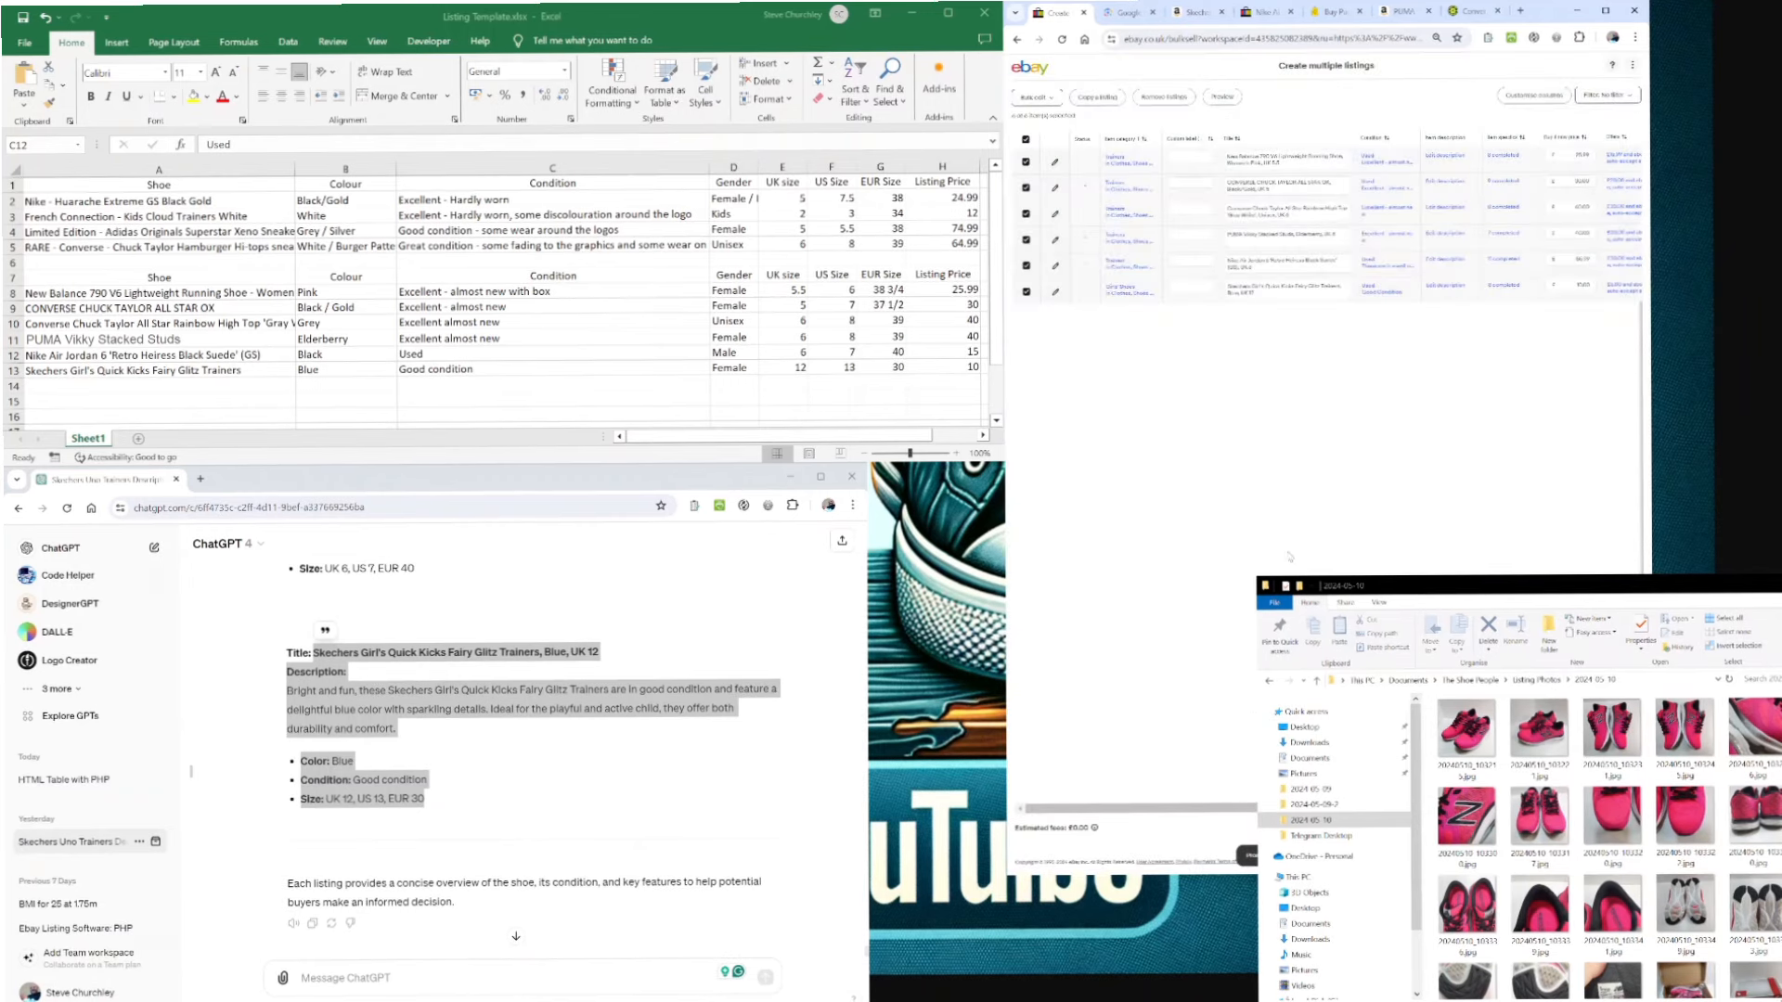
# - Review all columns of the shoe listings, submit them with the displayed fees and return to the listings that need editing
pyautogui.moveTo(1151, 808); pyautogui.dragTo(1438, 808)
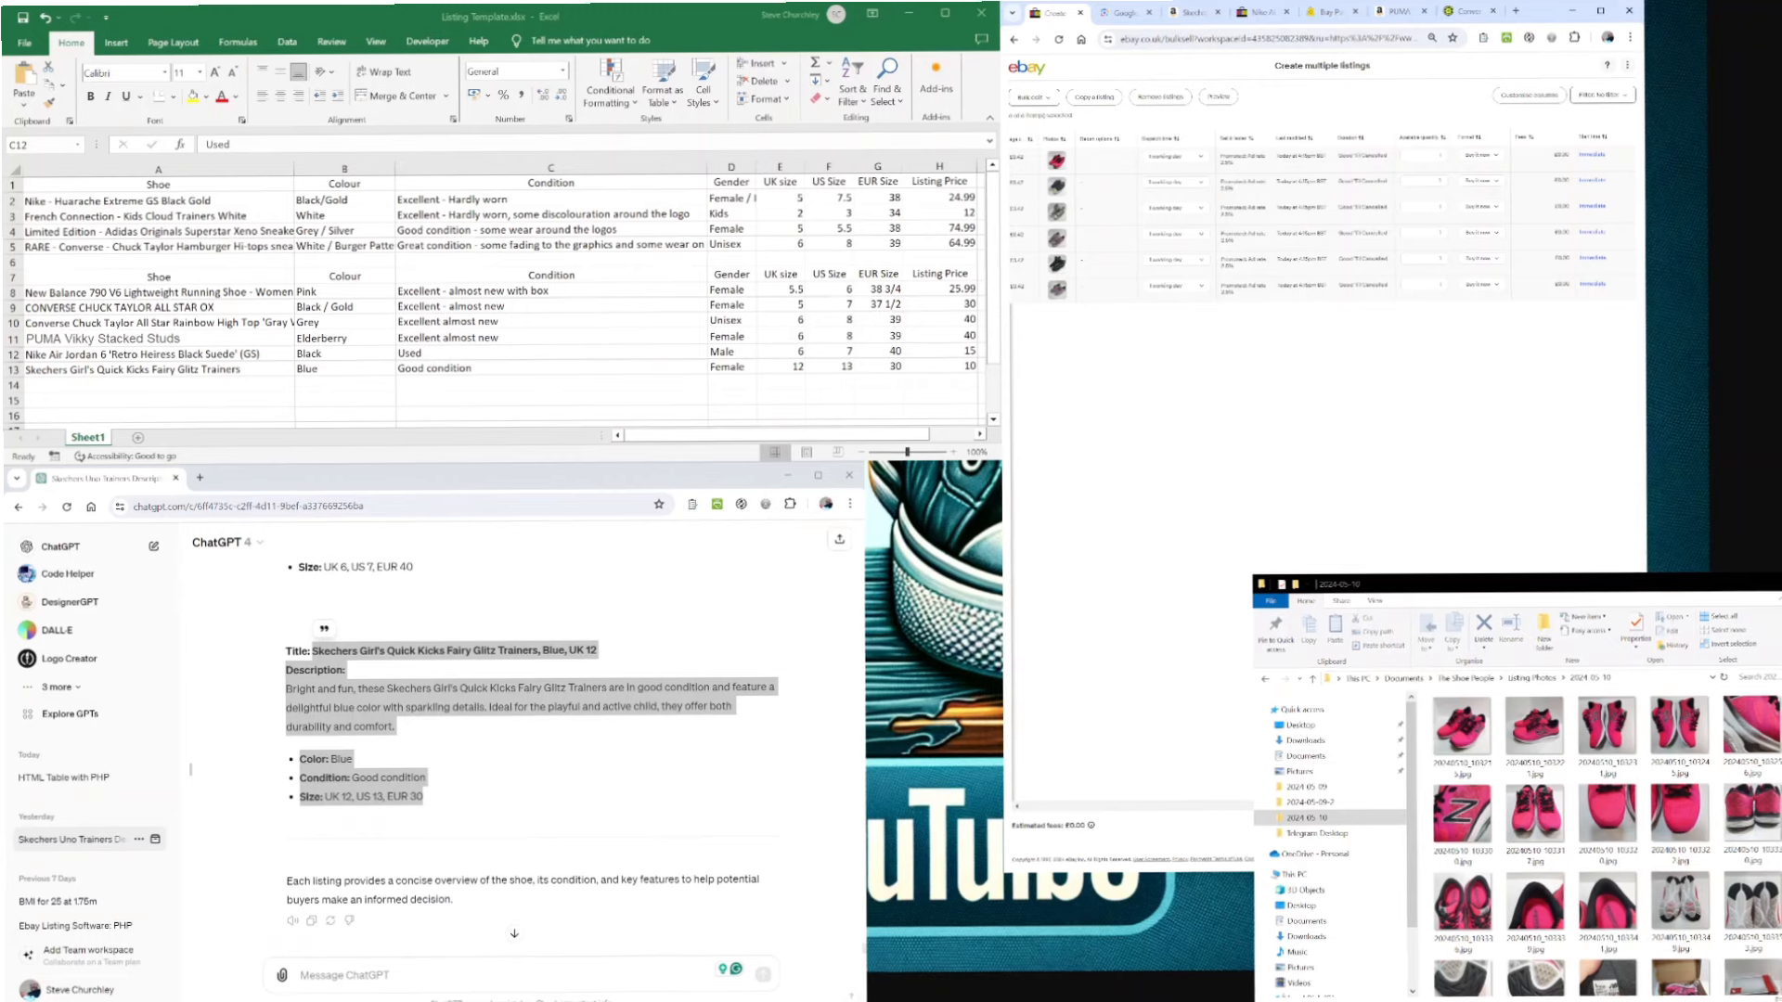
pyautogui.moveTo(1408, 804); pyautogui.dragTo(1089, 806)
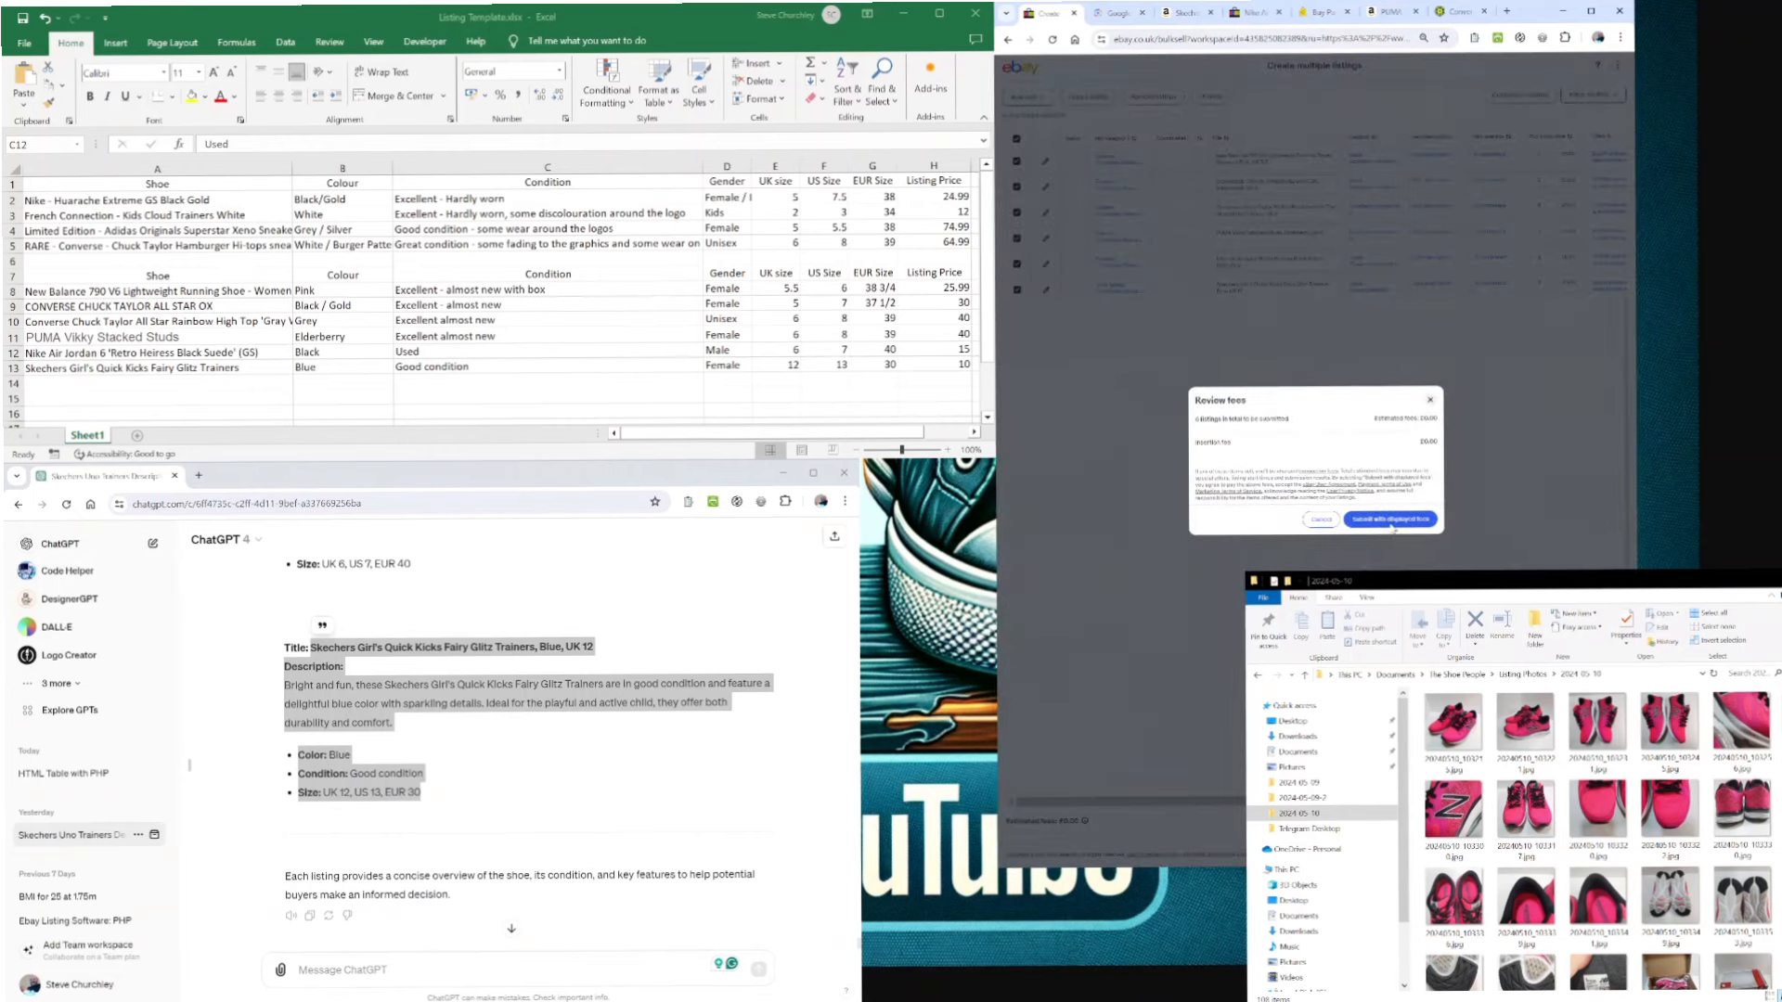
pyautogui.click(1391, 521)
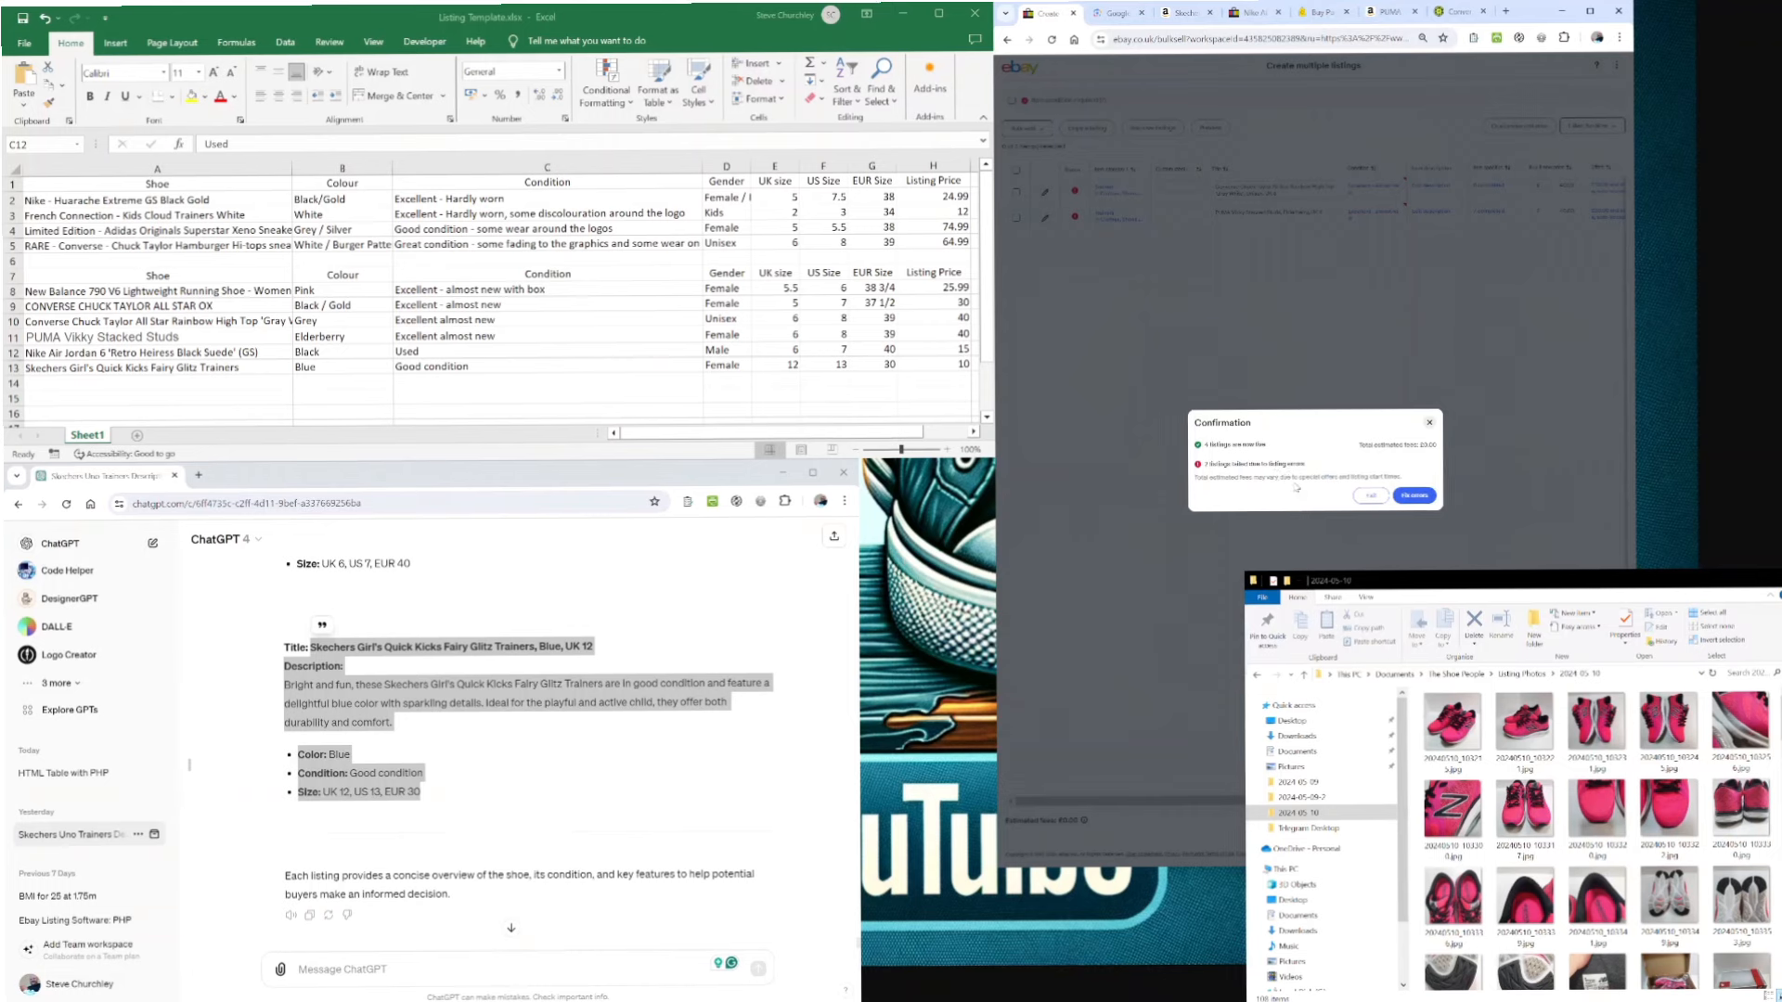
pyautogui.click(1378, 500)
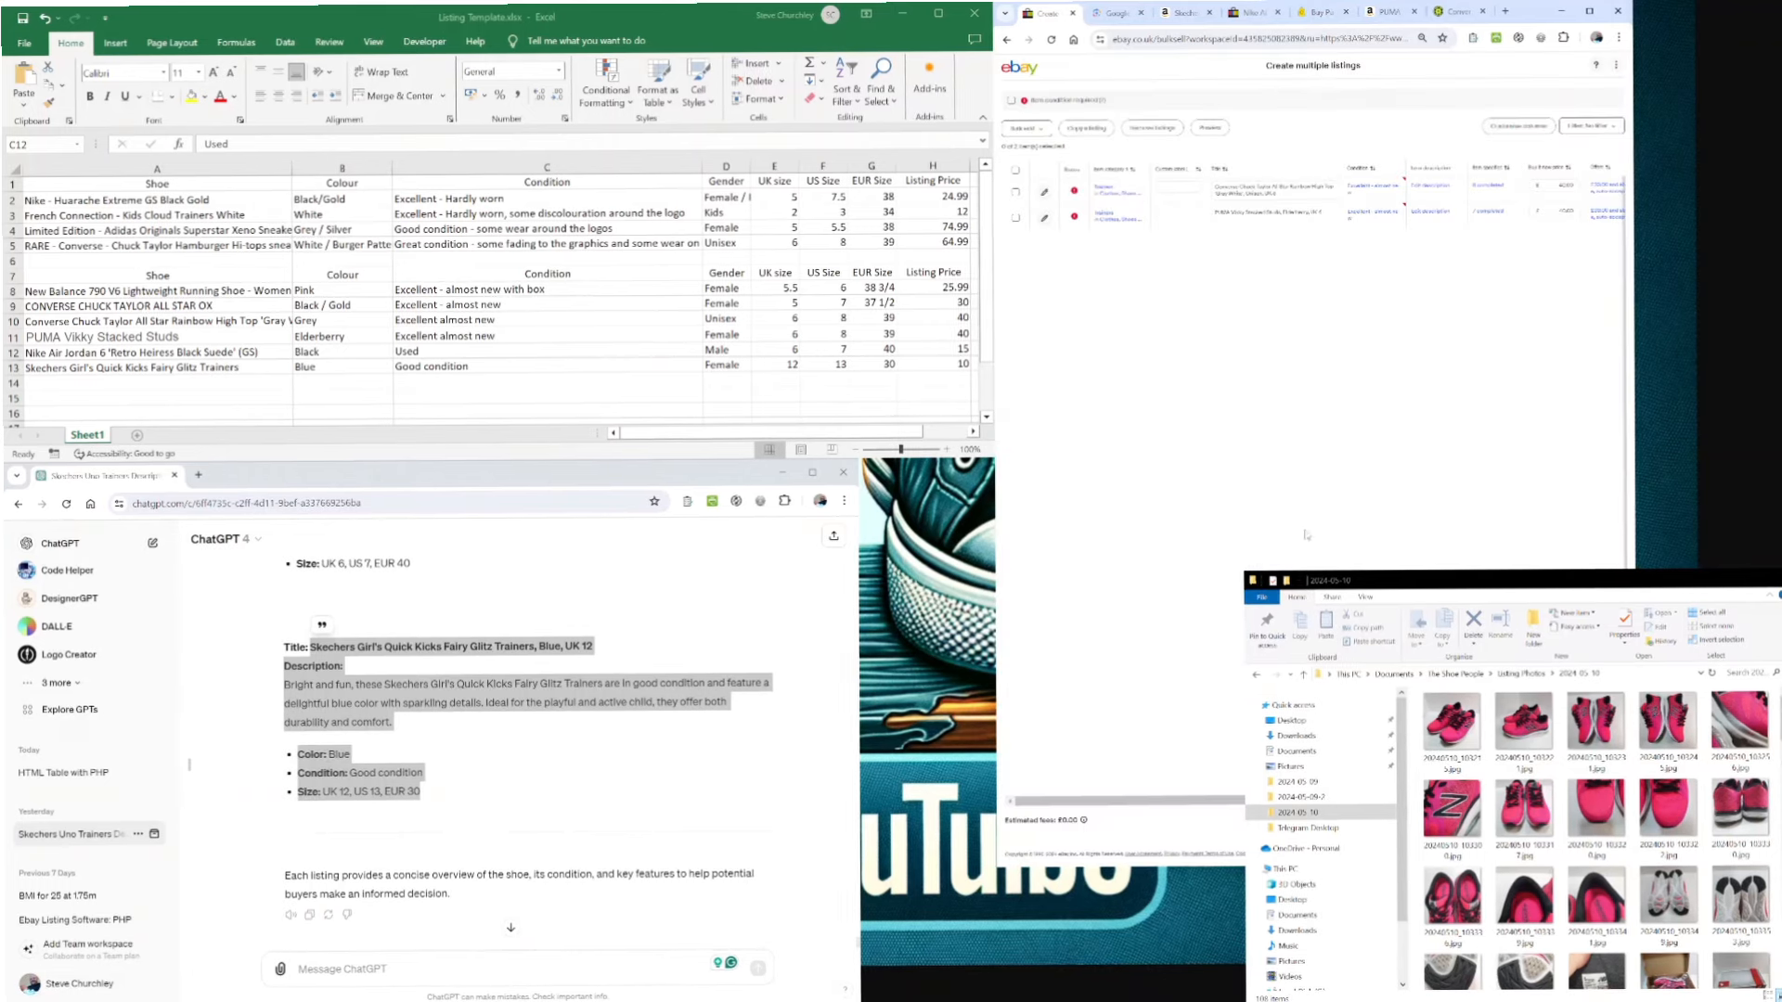
# - Try to correct the condition descriptions of the Converse Rainbow High Top and PUMA Vikky listings
pyautogui.click(1376, 187)
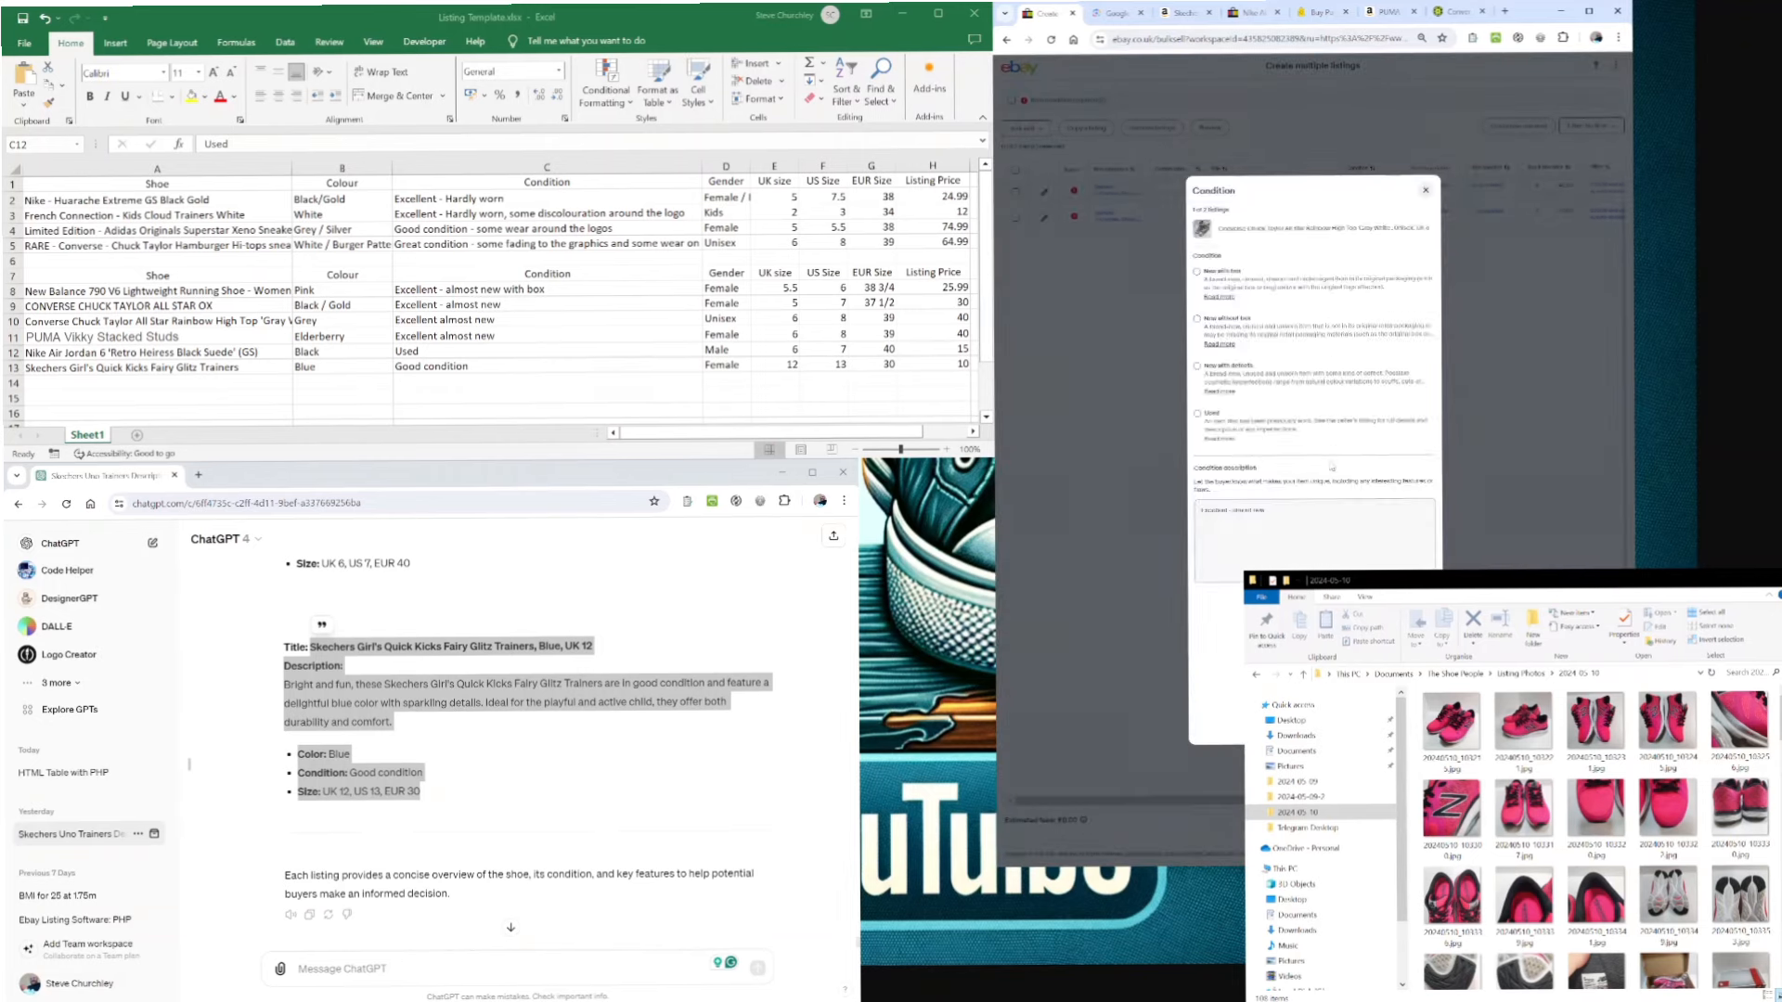
pyautogui.click(1297, 525)
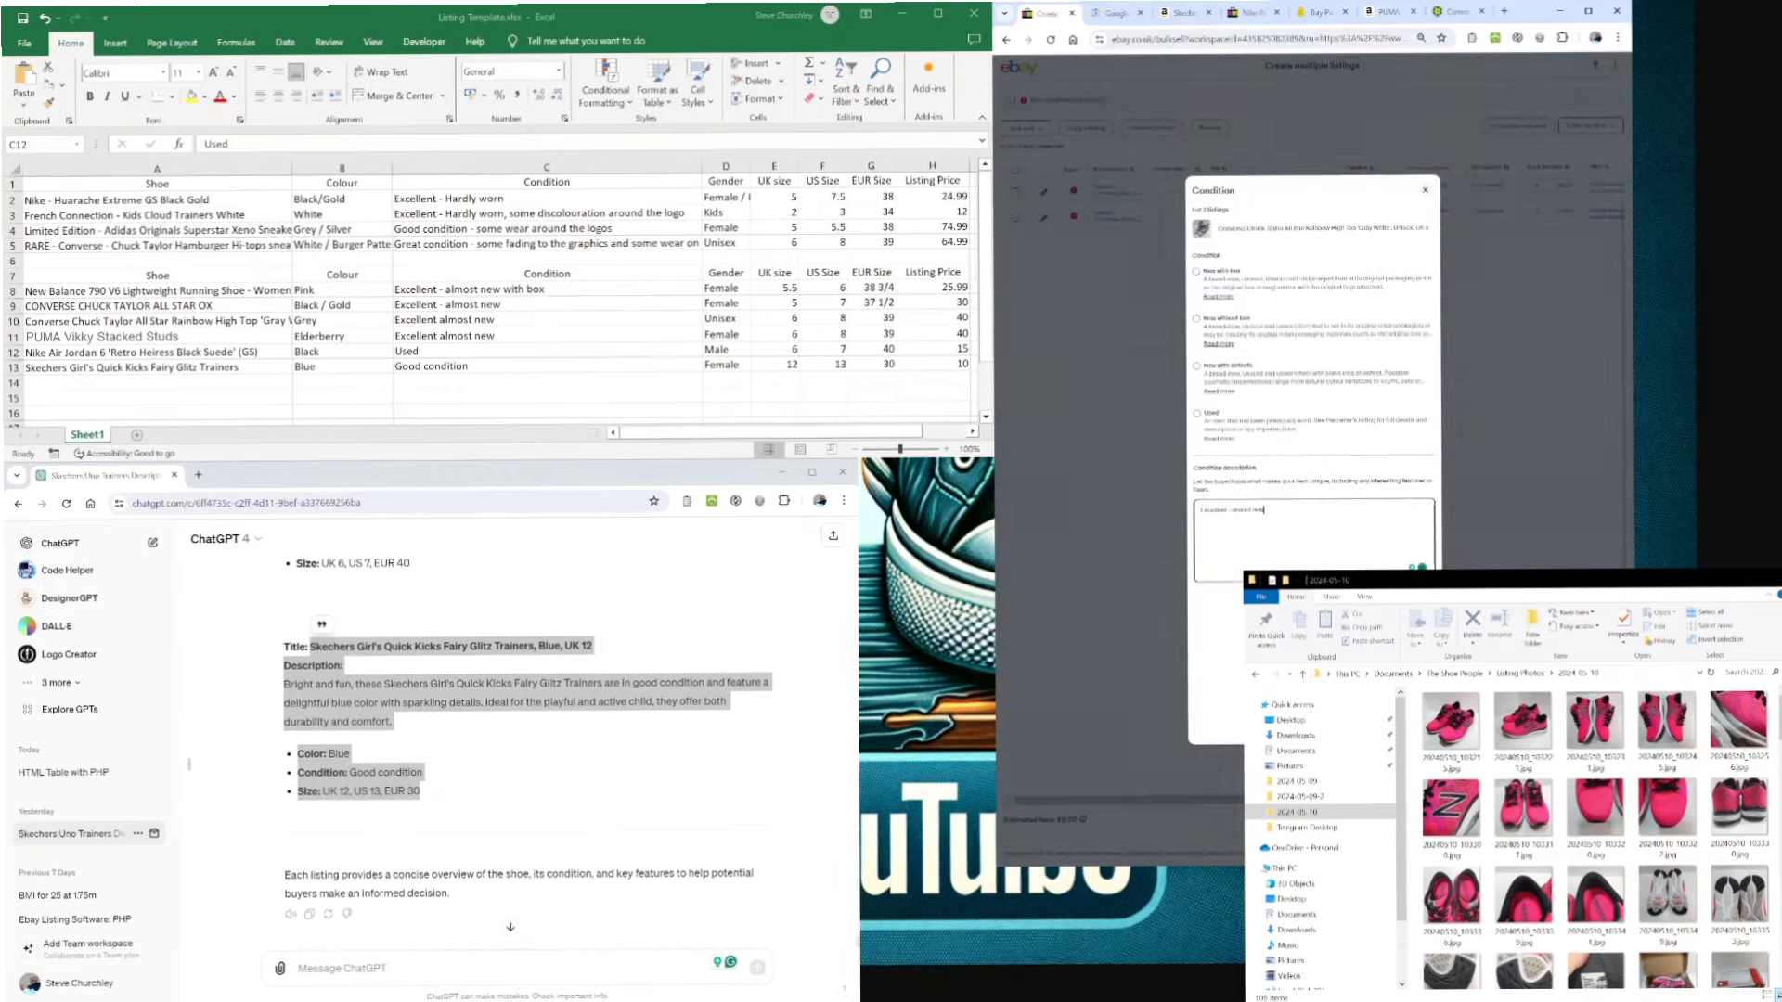
pyautogui.press('Tab')
pyautogui.press('Return')
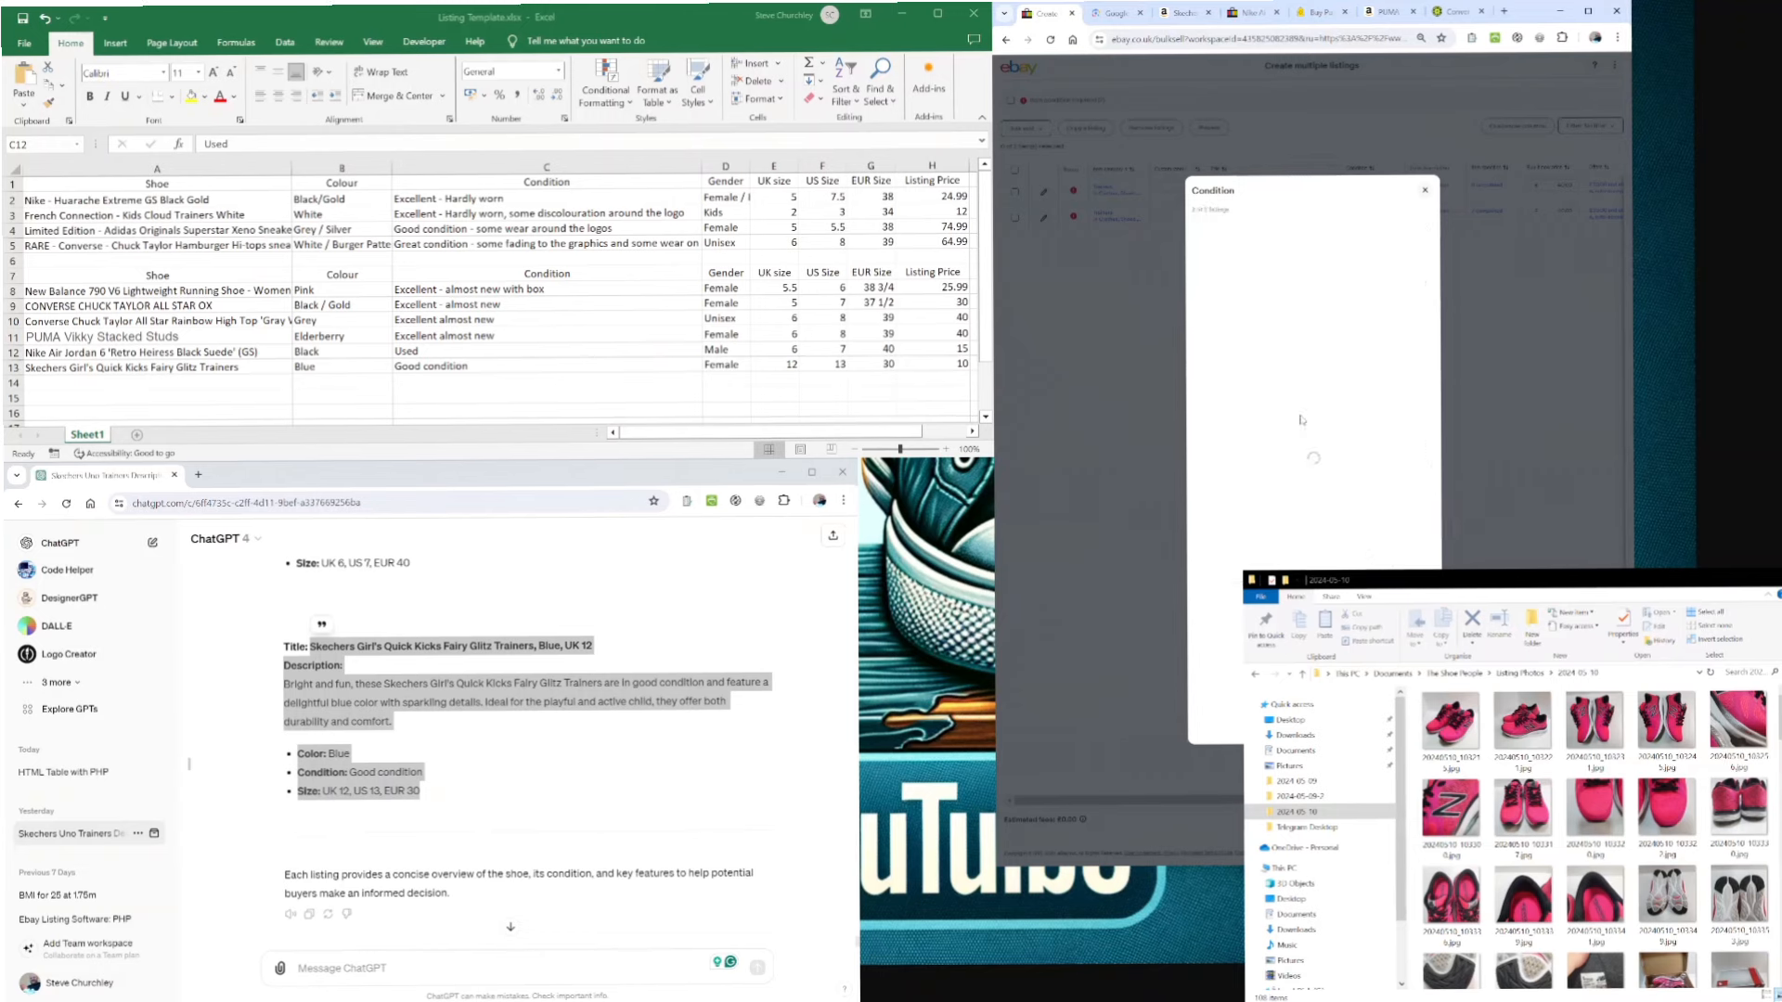
pyautogui.click(1279, 508)
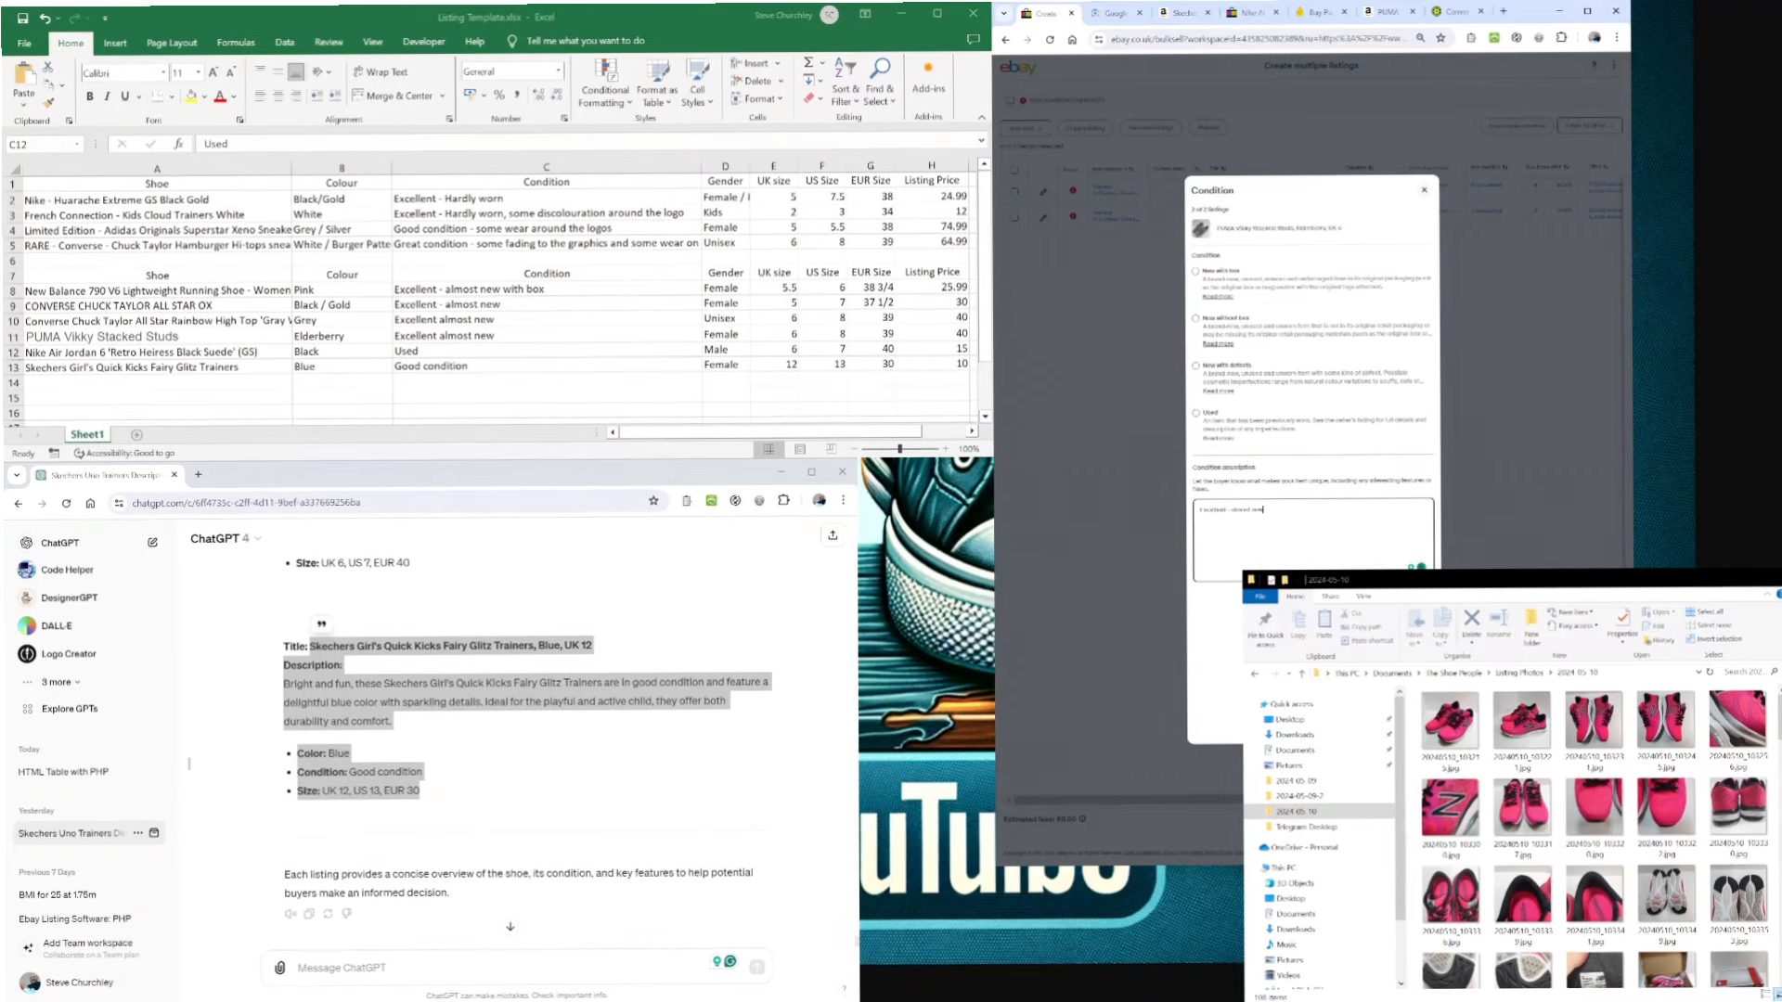
pyautogui.press('Escape')
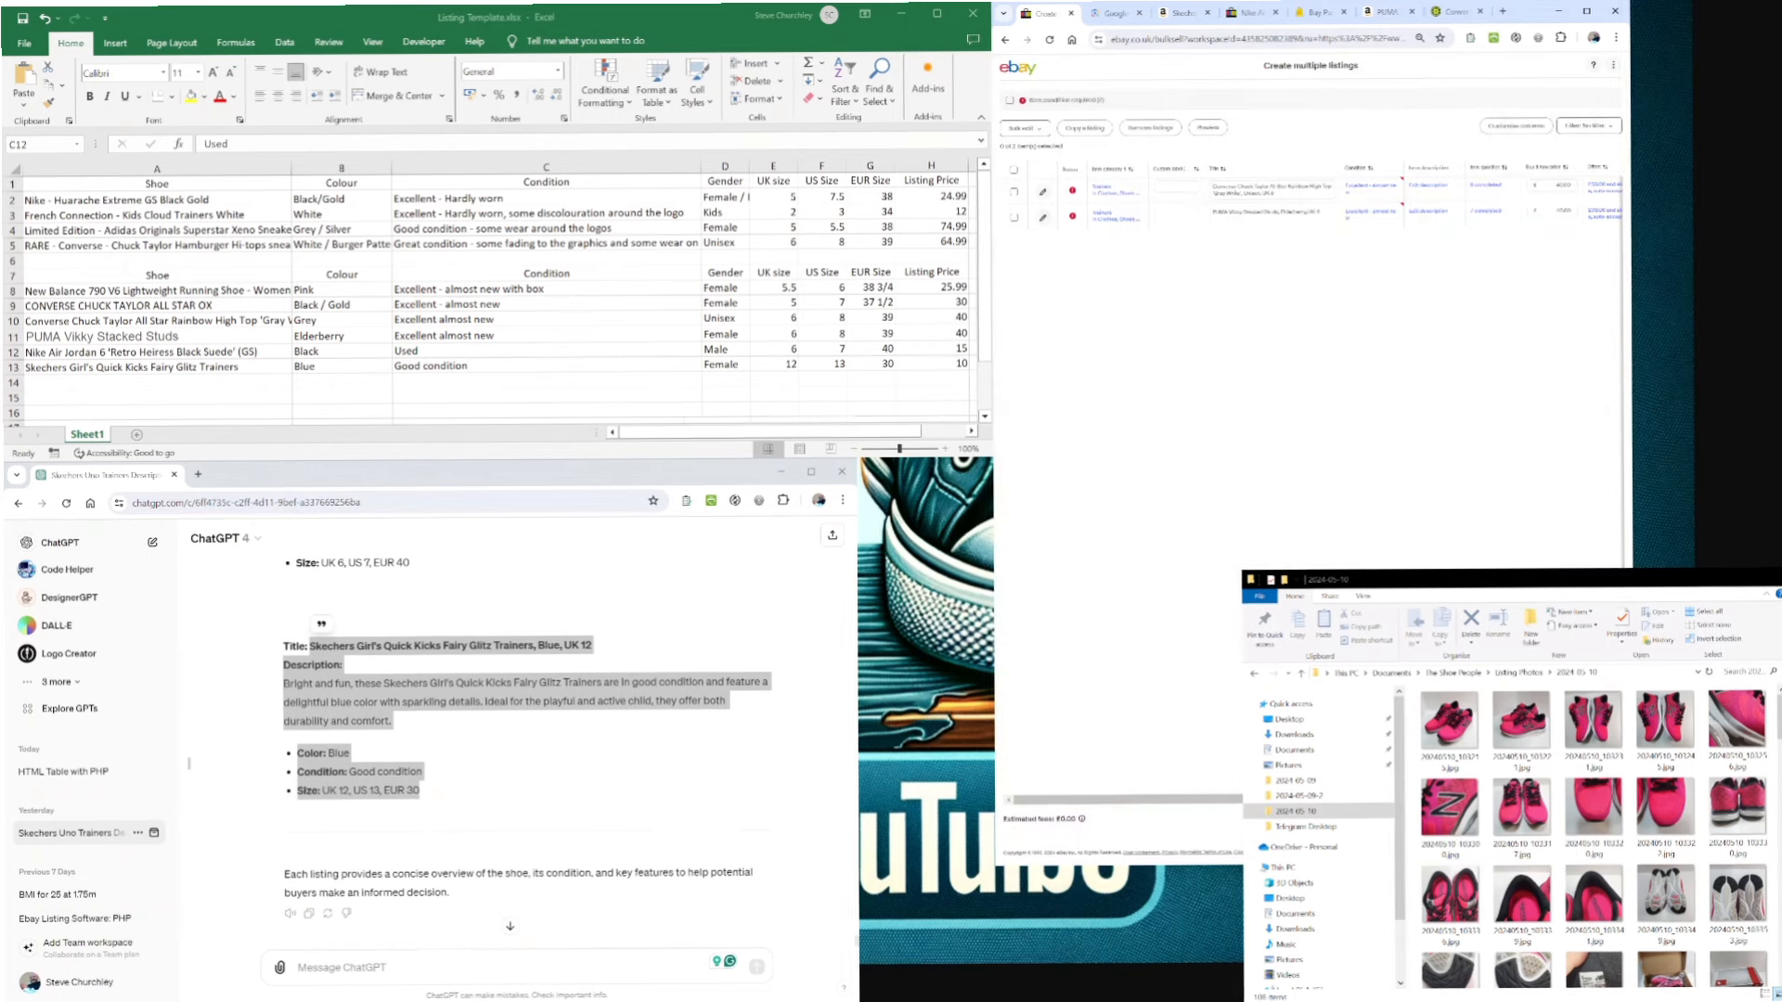
# - Try to submit the two remaining listings with the displayed fees and return to the listing table
pyautogui.moveTo(1150, 799)
pyautogui.mouseDown()
pyautogui.moveTo(1464, 799)
pyautogui.moveTo(1151, 799)
pyautogui.mouseUp()
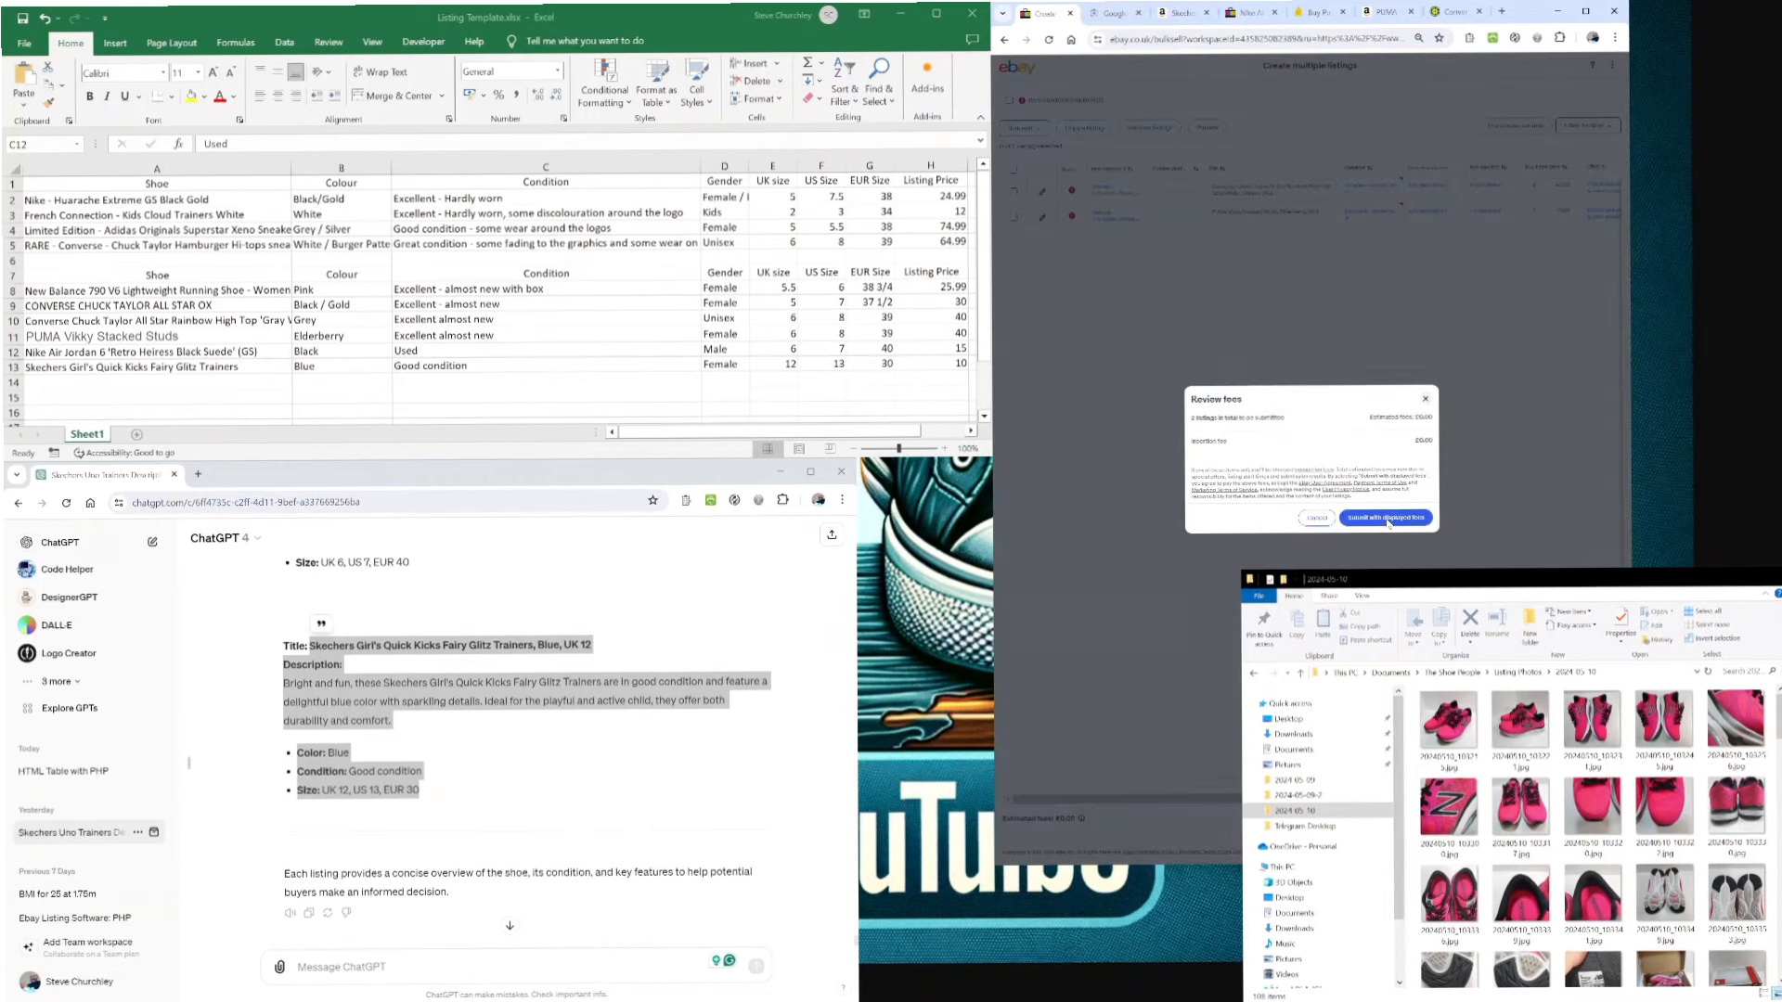
pyautogui.click(1386, 520)
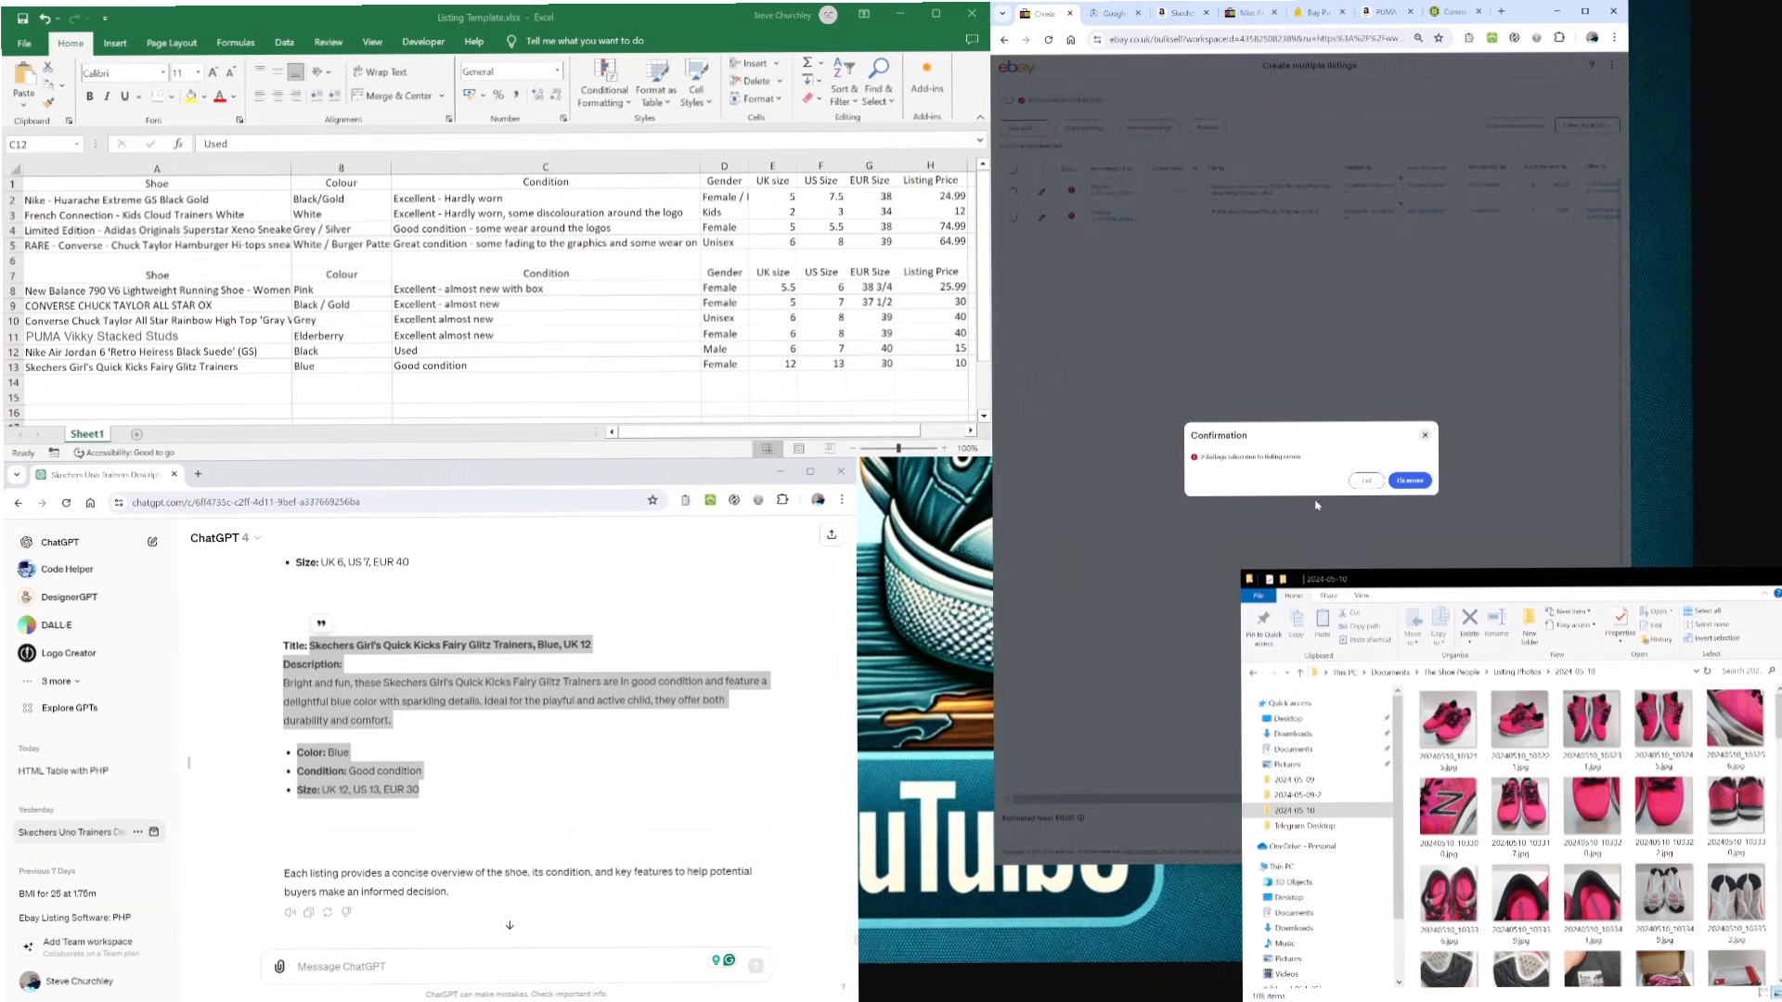
pyautogui.click(1409, 481)
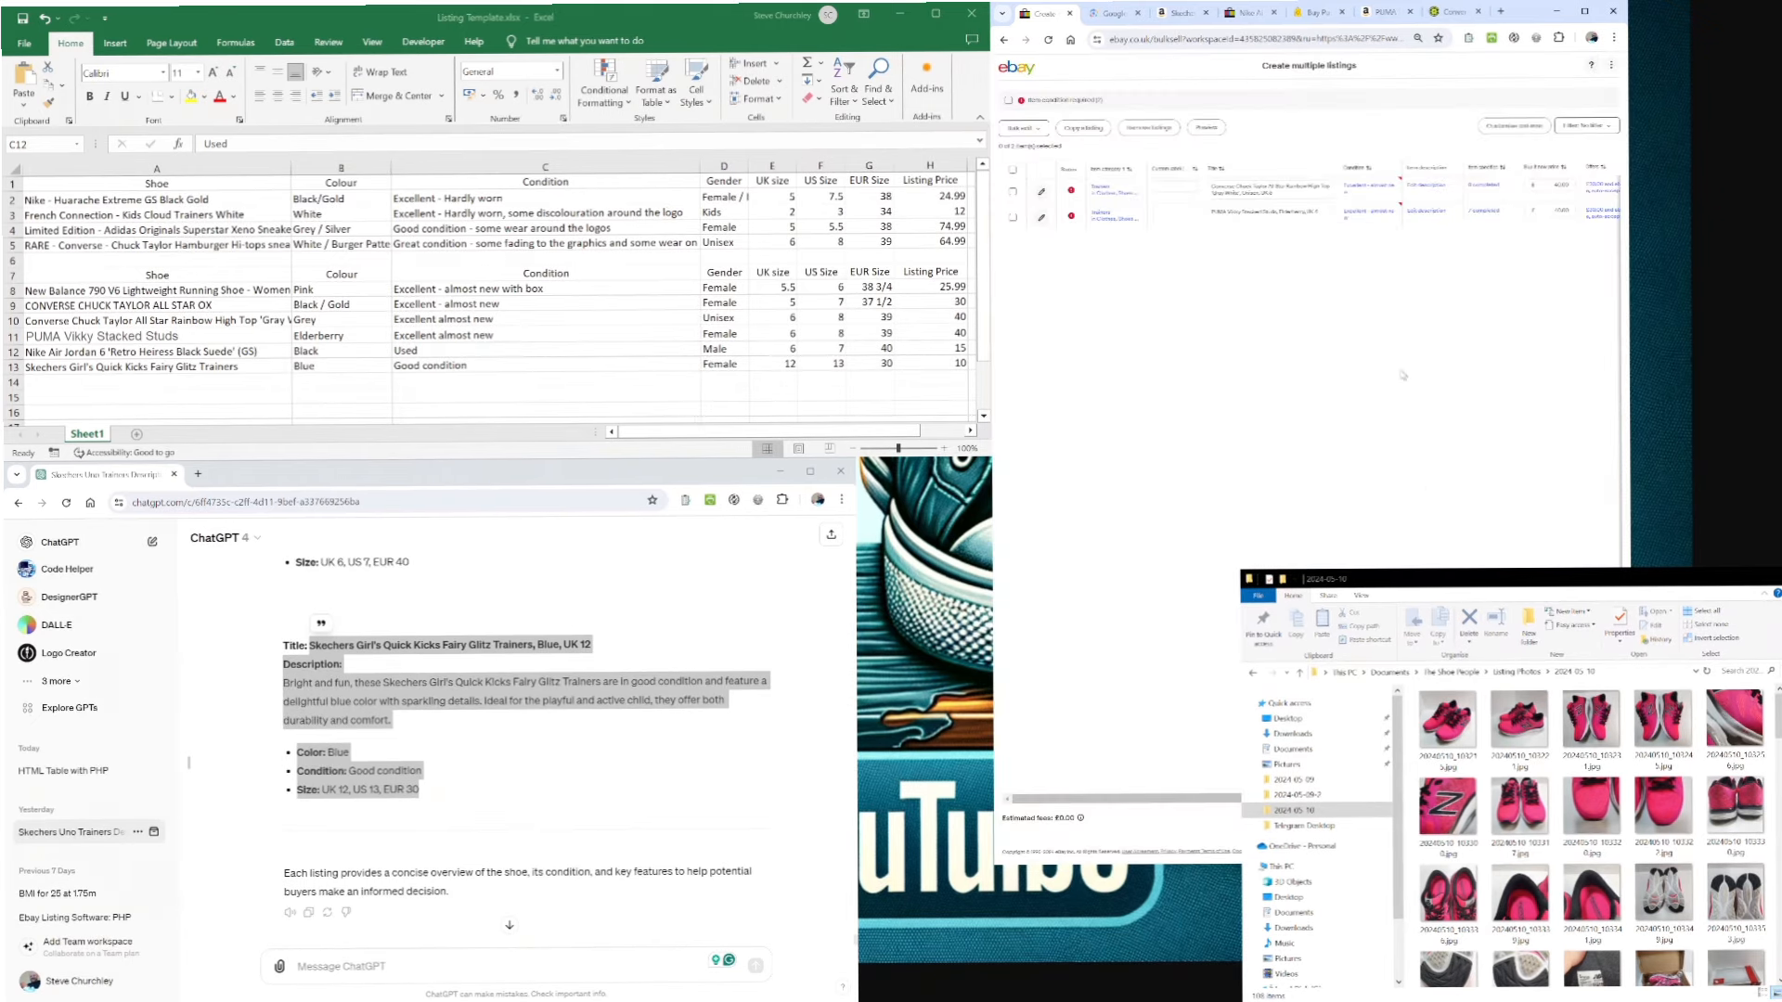
# - Set the Converse listing's condition description to "Excellent - Hardly worn at all", copy the text and move on to the PUMA listing
pyautogui.click(1375, 191)
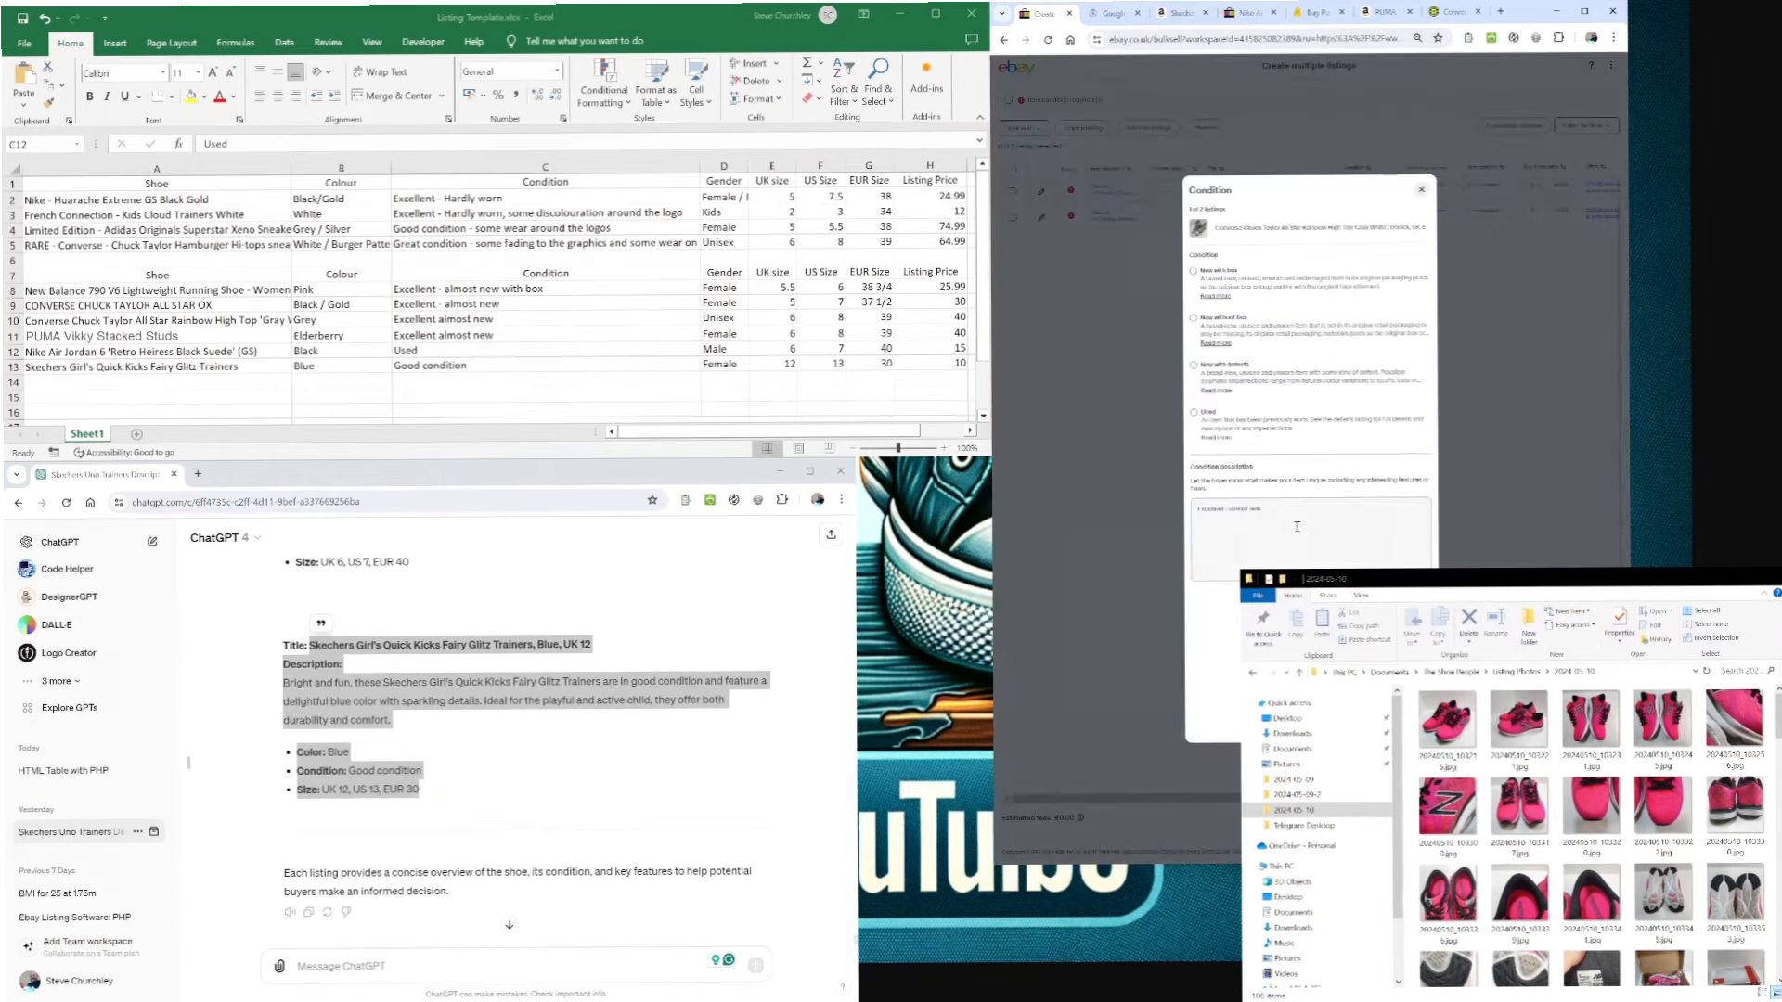
pyautogui.click(1270, 509)
pyautogui.hotkey('ctrl', 'shift', 'Left')
pyautogui.hotkey('ctrl', 'shift', 'Left')
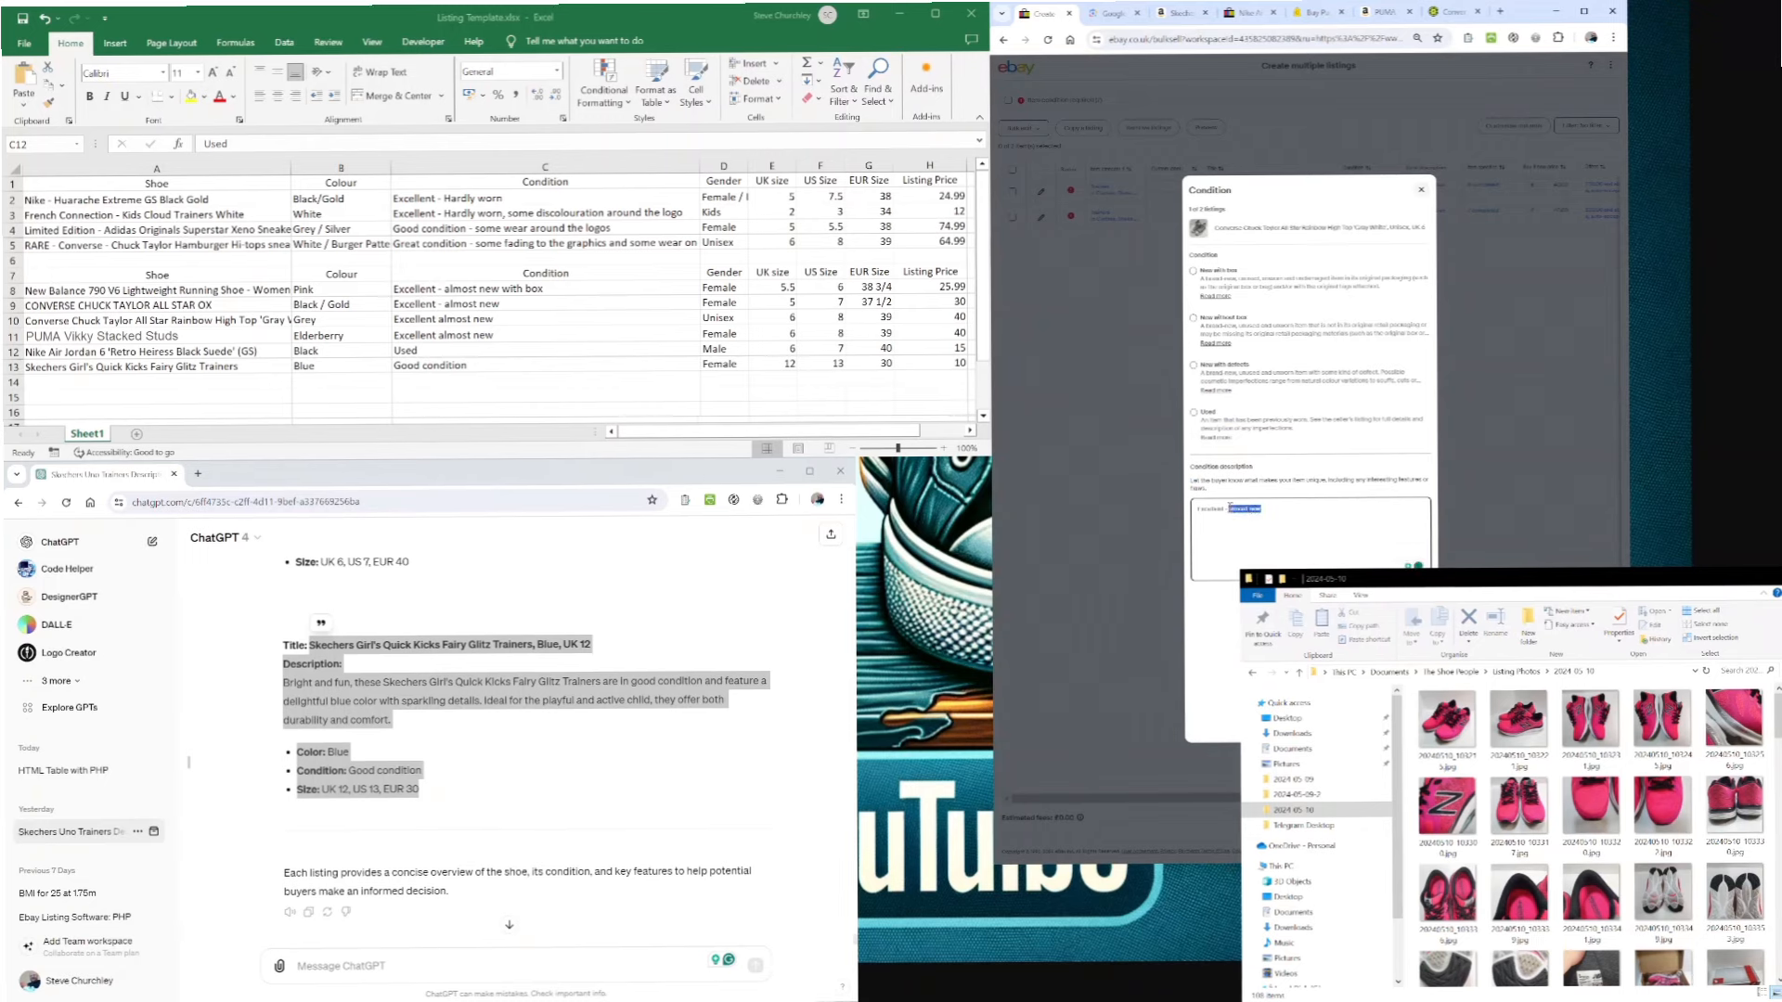
pyautogui.write('mostly')
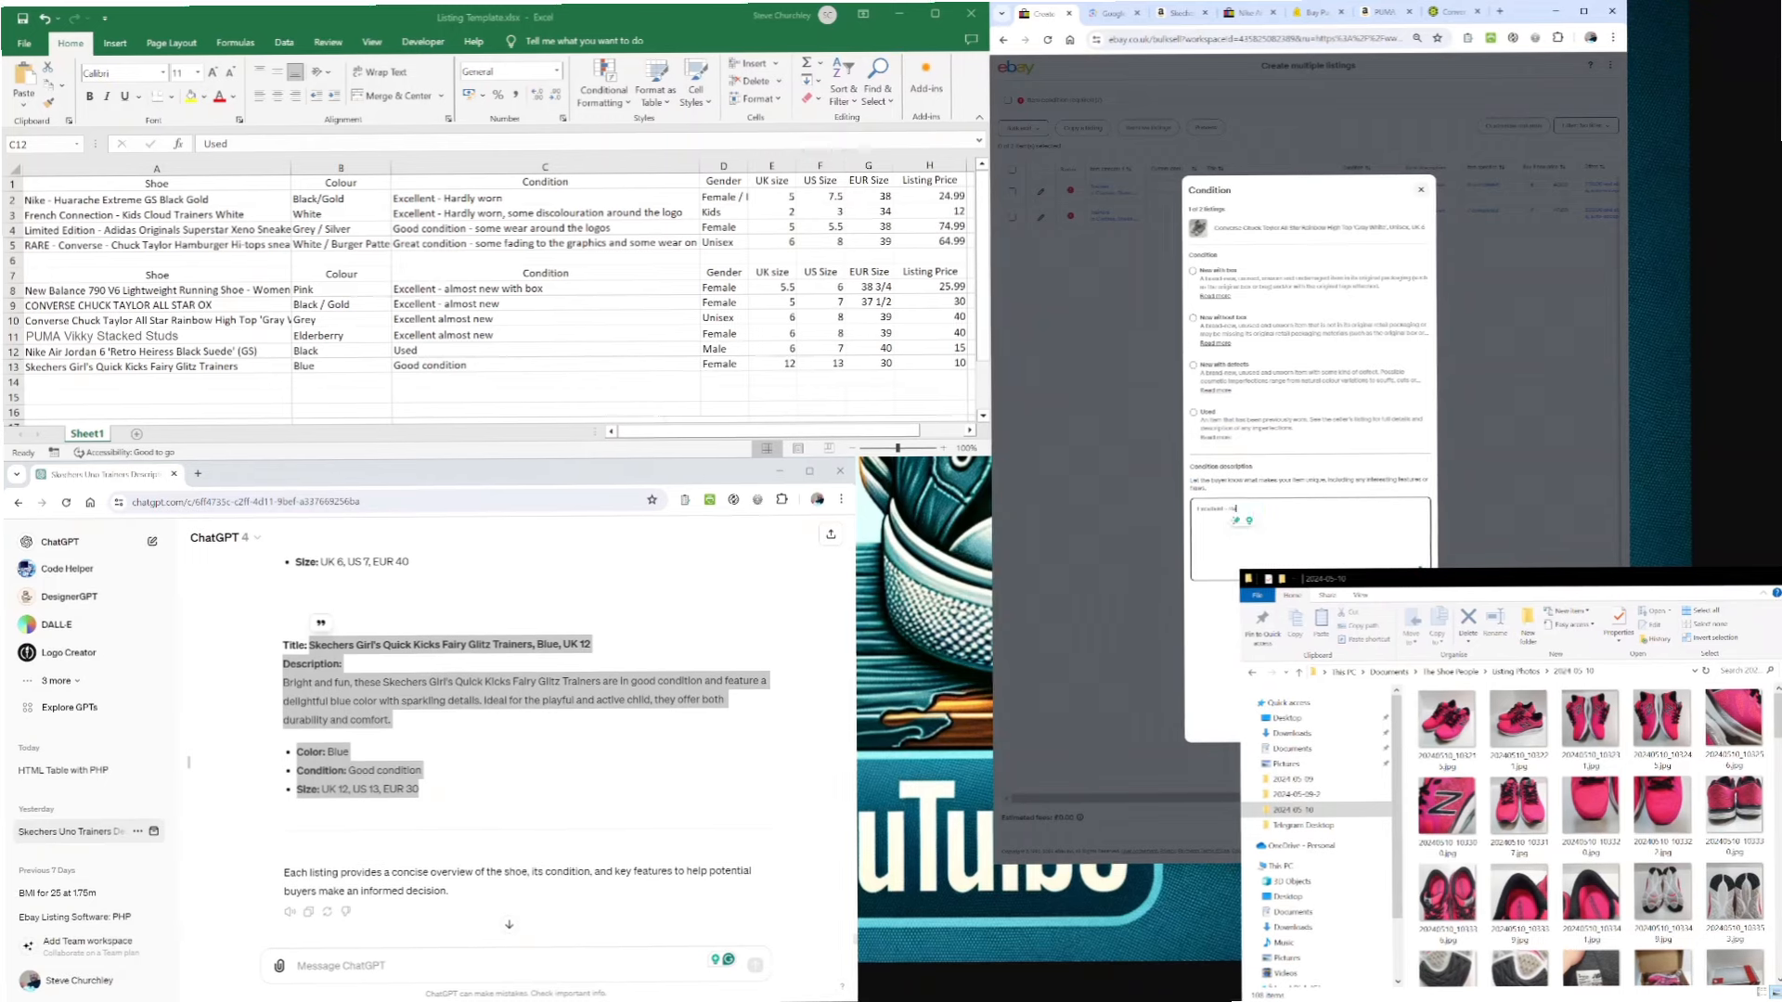
pyautogui.press('BackSpace')
pyautogui.press('BackSpace')
pyautogui.press('BackSpace')
pyautogui.press('BackSpace')
pyautogui.press('BackSpace')
pyautogui.press('BackSpace')
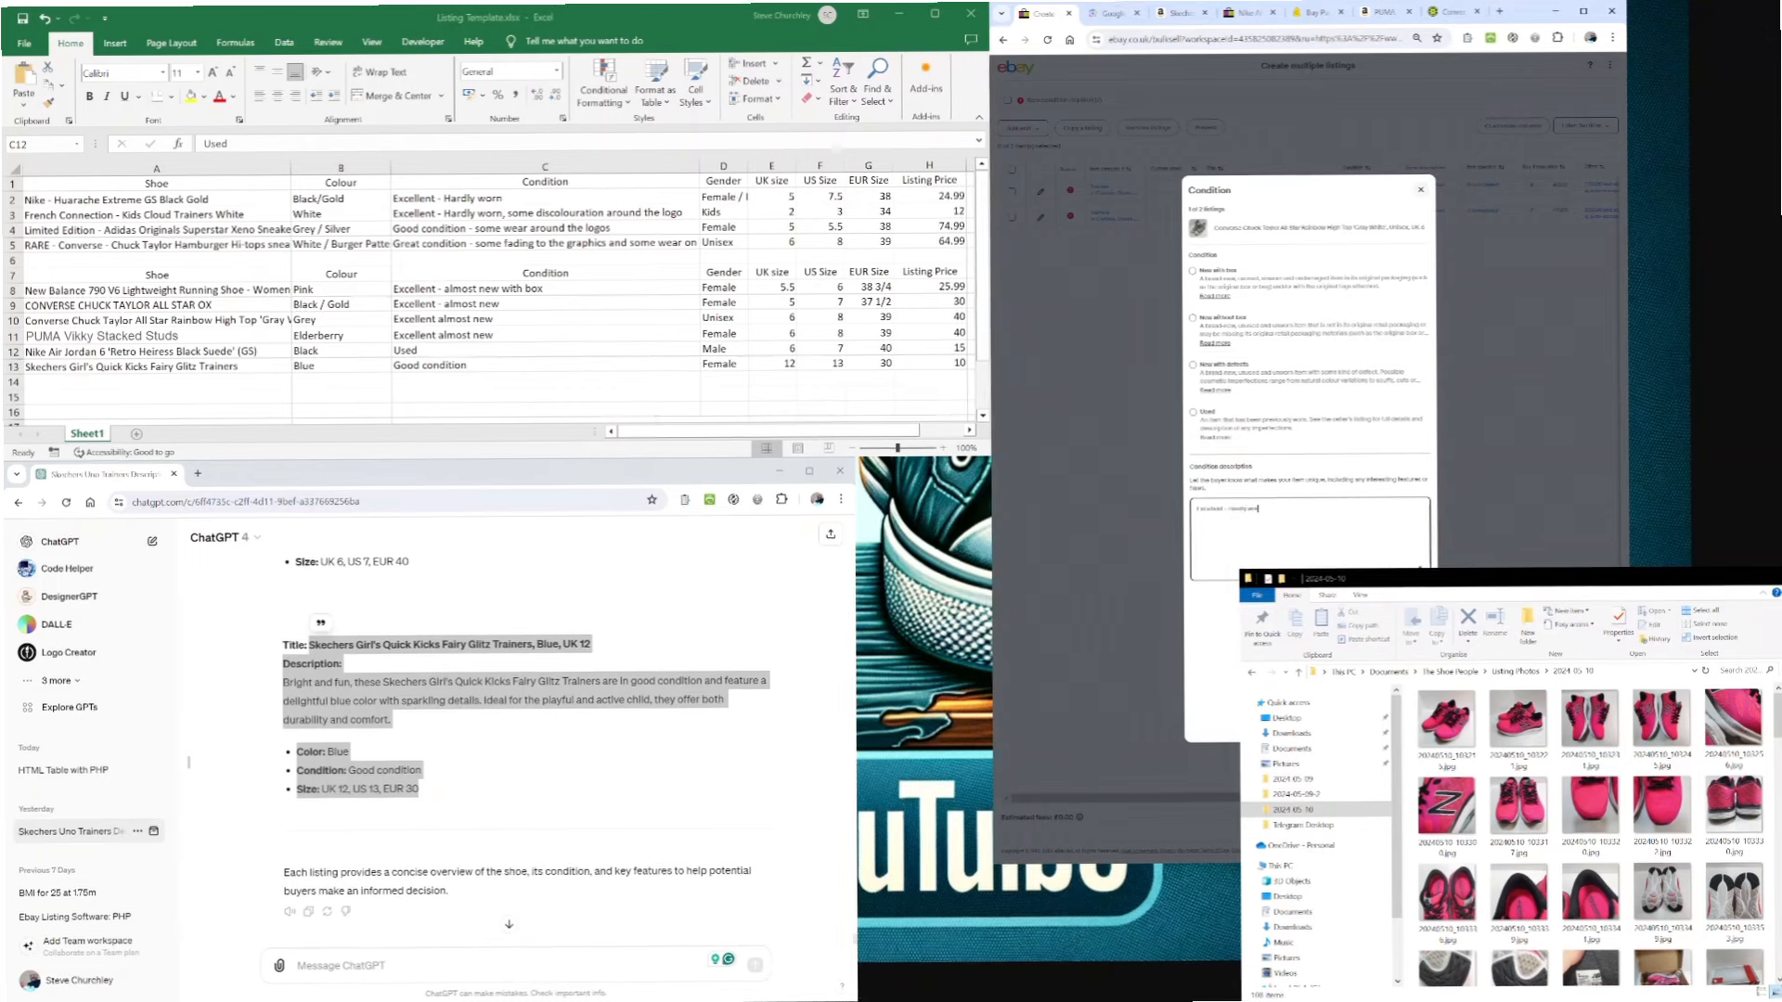
pyautogui.write('Hardly worn at all')
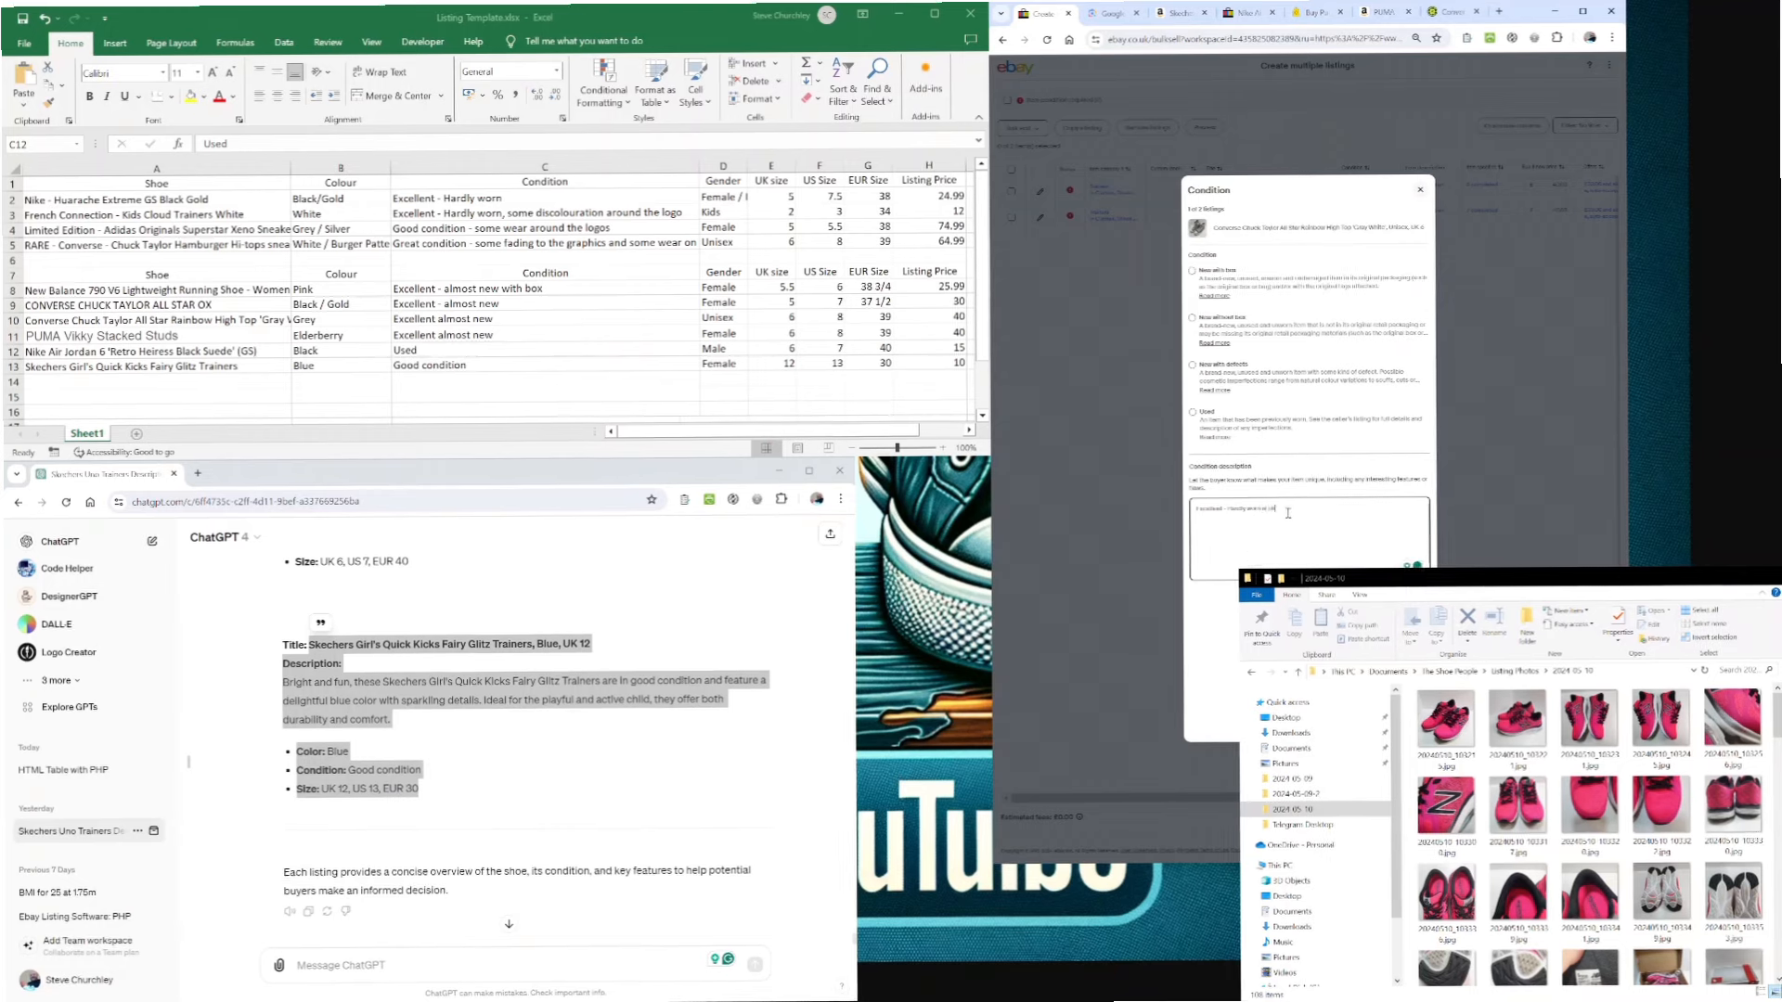
pyautogui.moveTo(1287, 511); pyautogui.dragTo(1192, 518)
pyautogui.hotkey('ctrl', 'c')
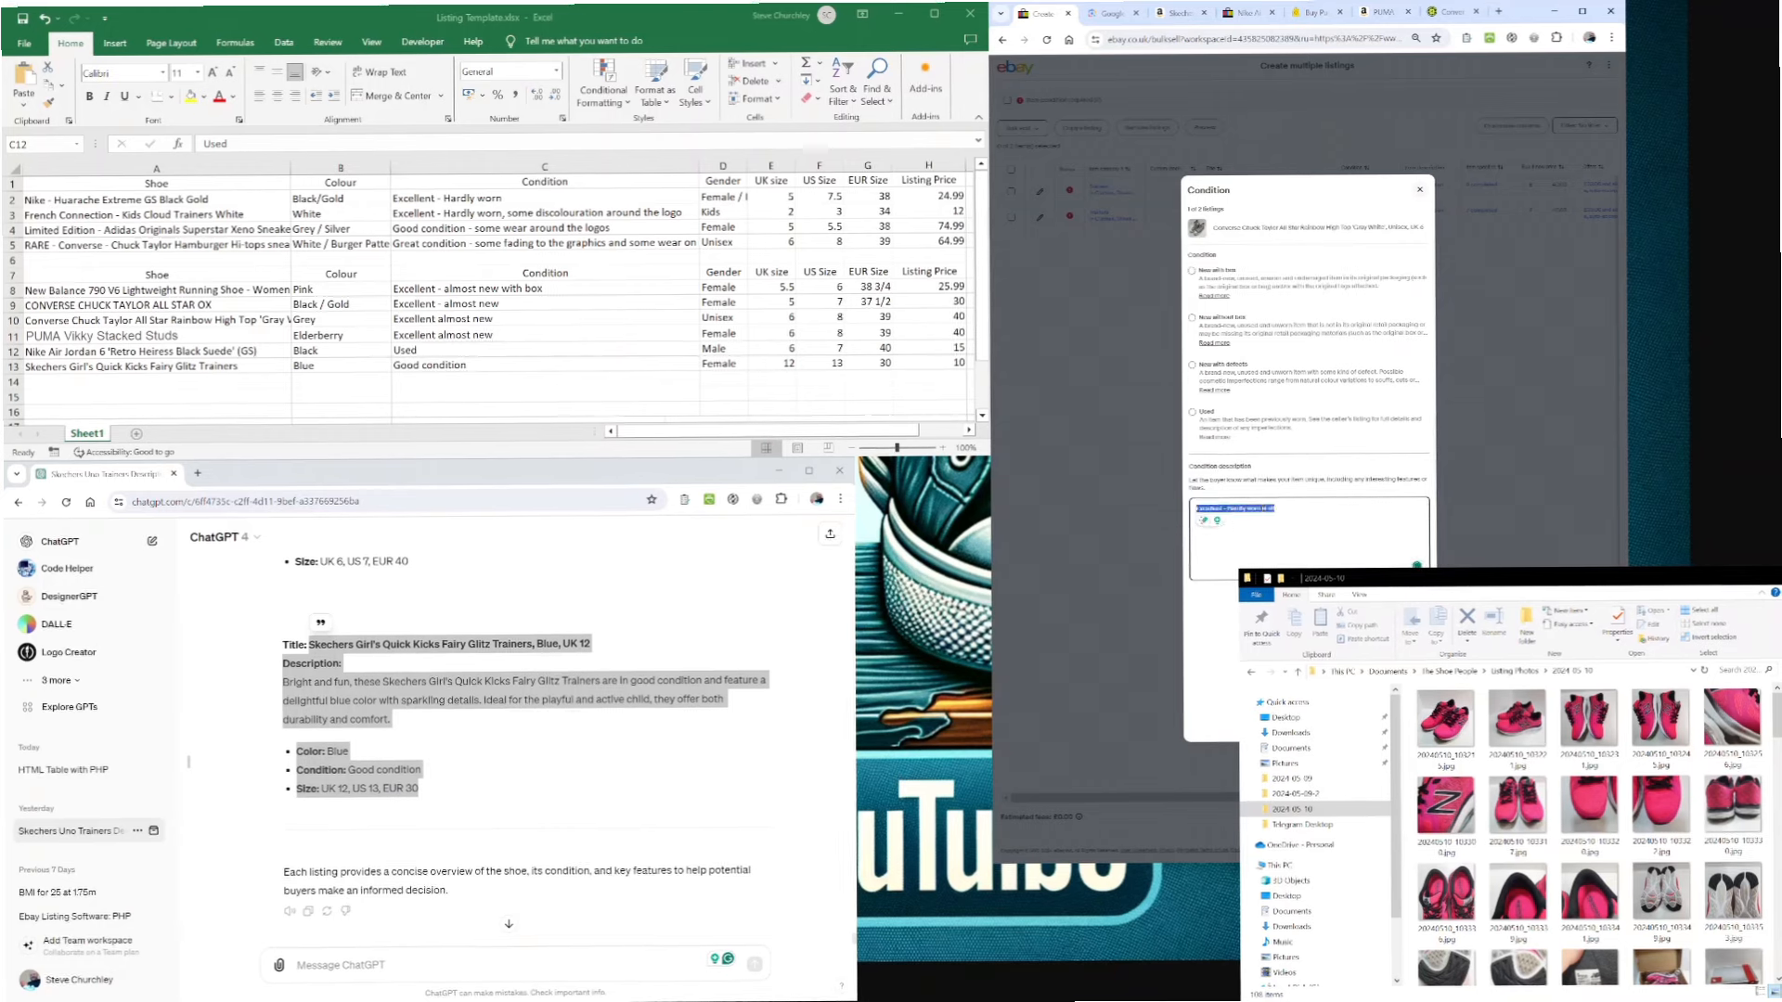
pyautogui.click(1392, 720)
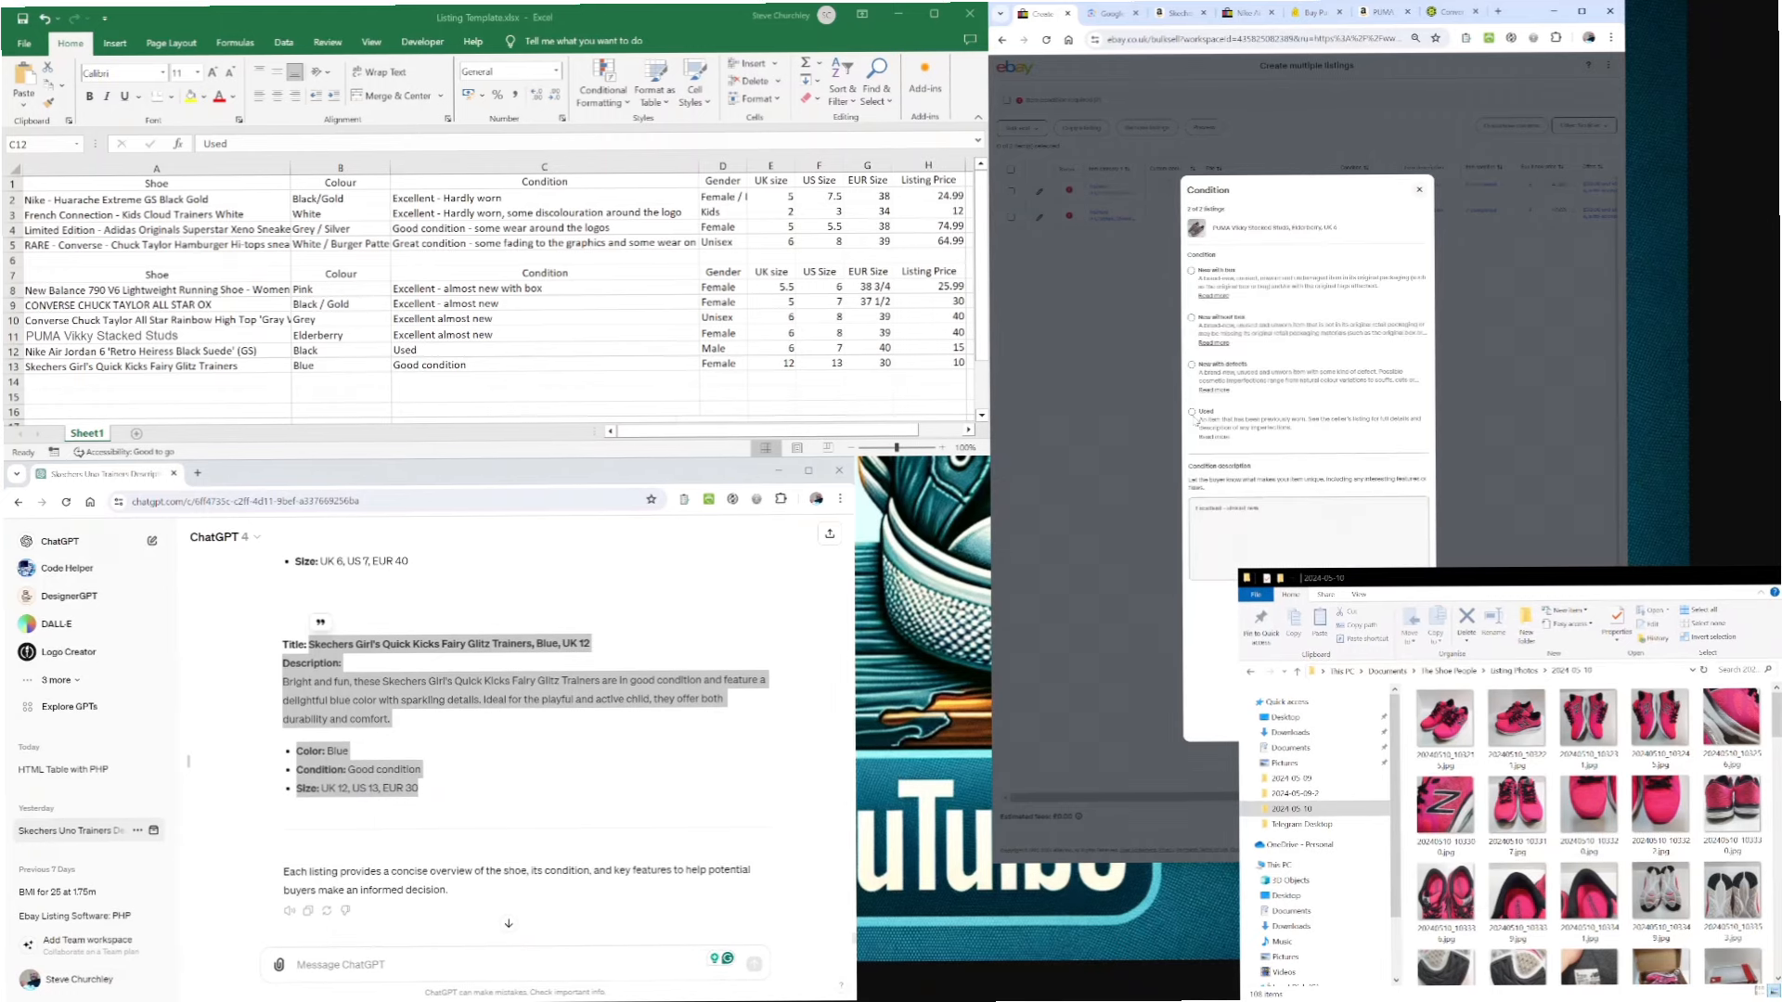
# - Set the PUMA listing's condition to Used, replace its description with the copied text and return to the Converse listing
pyautogui.moveTo(1270, 508); pyautogui.dragTo(1192, 509)
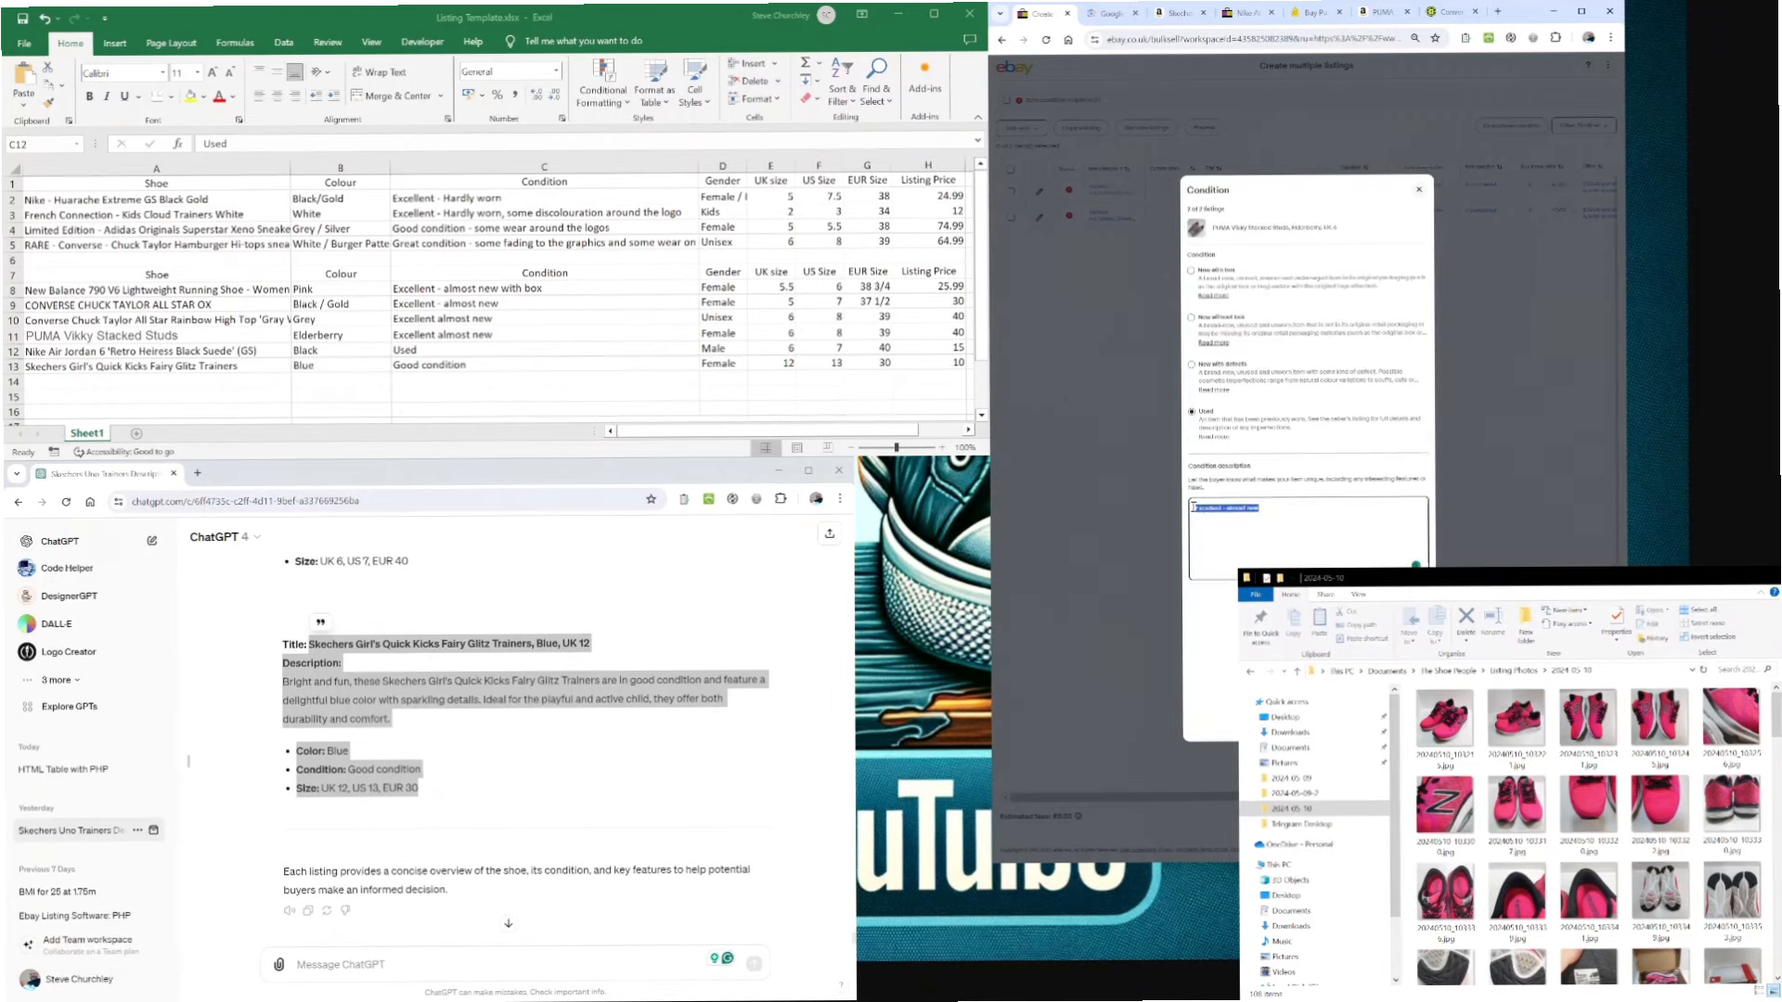
pyautogui.hotkey('ctrl', 'v')
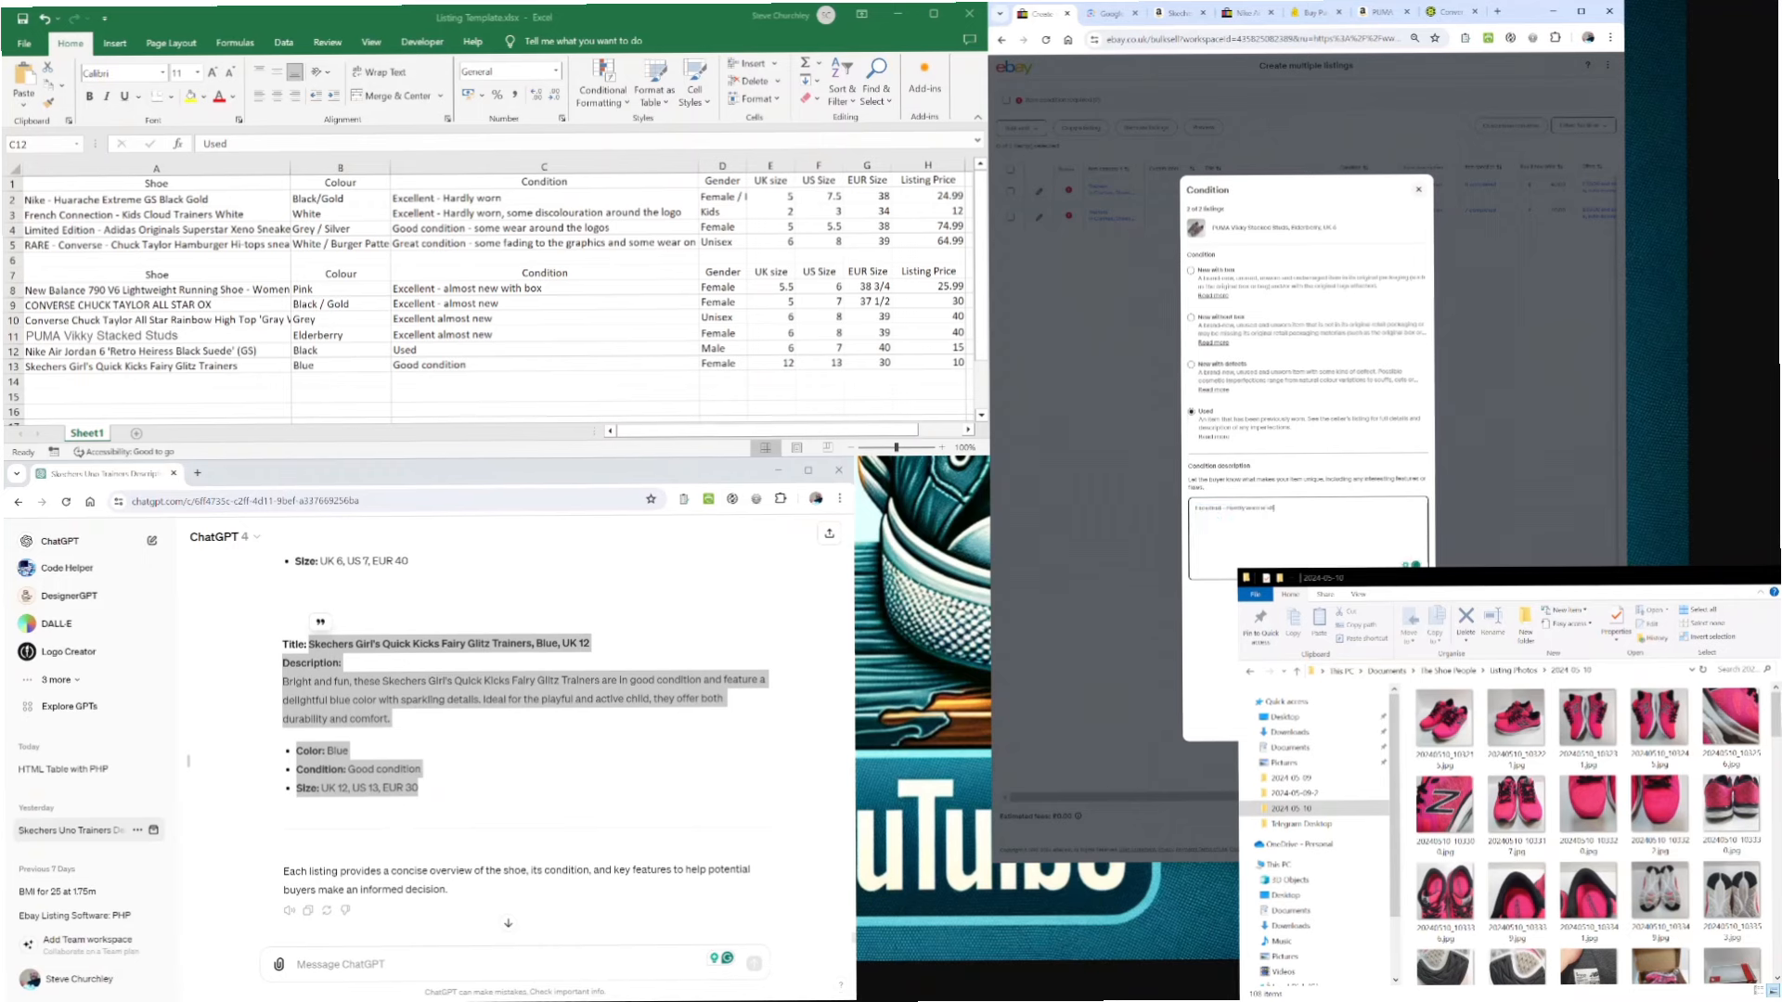
pyautogui.press('Tab')
pyautogui.press('Return')
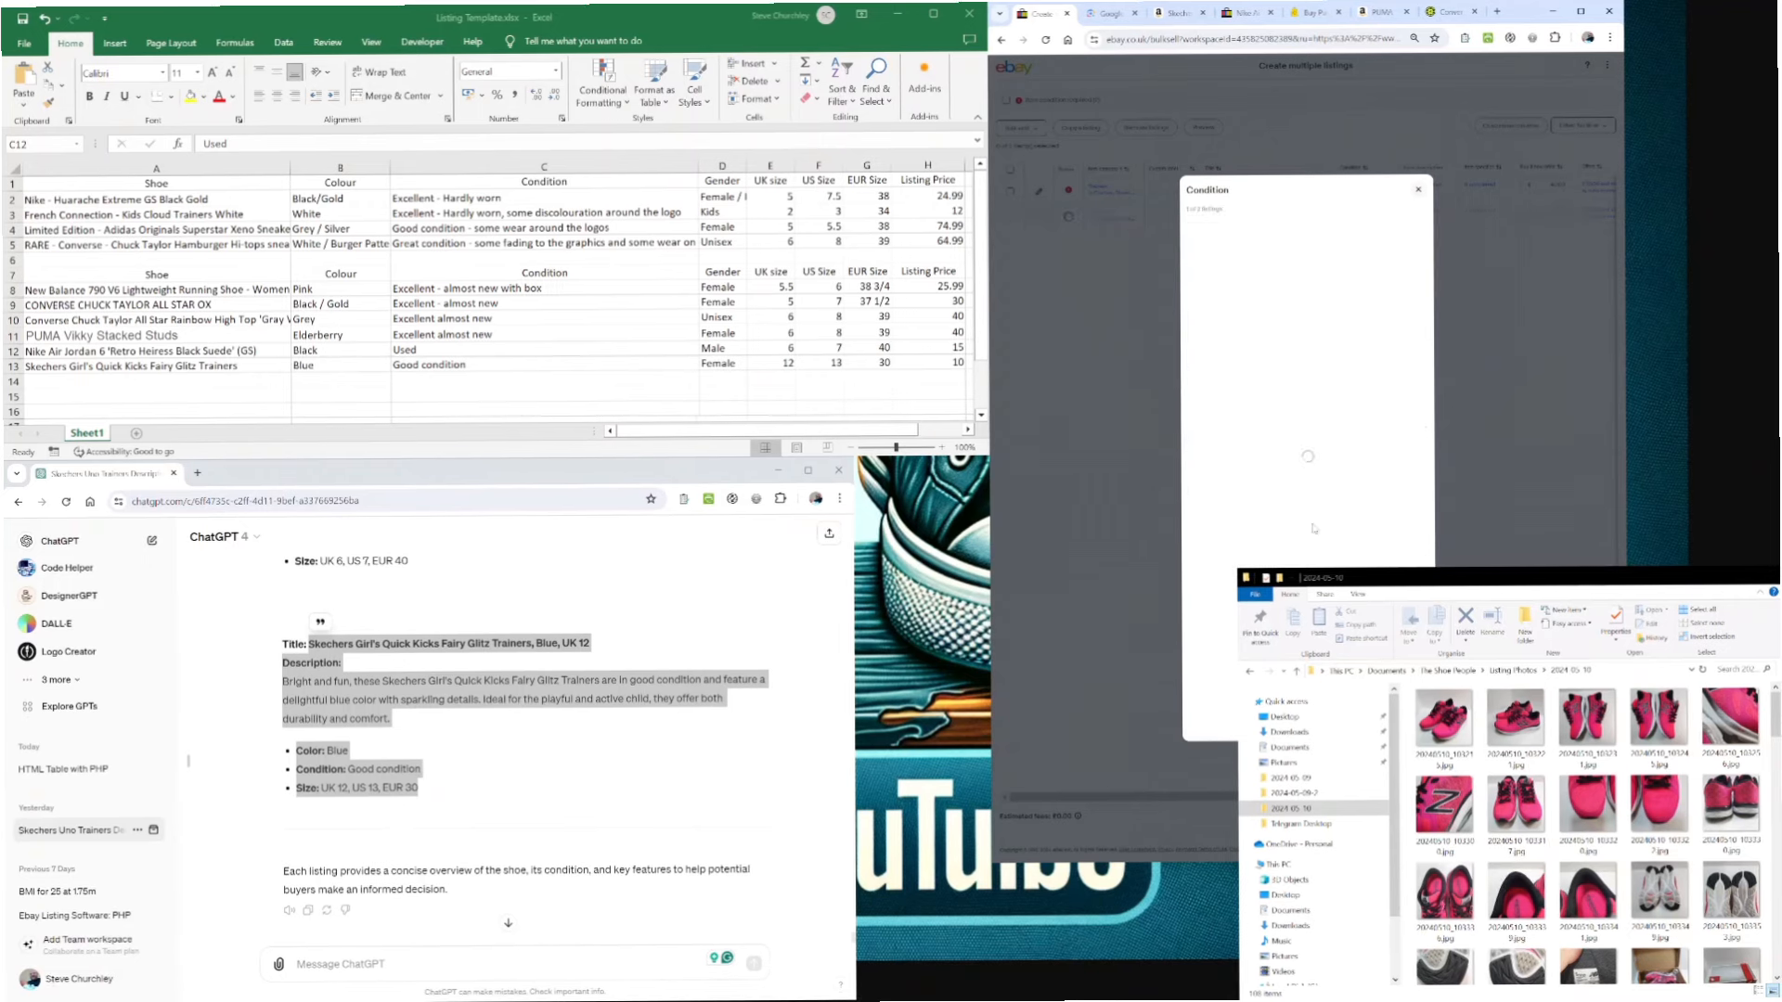
# - Set the Converse listing's condition to Used, save it and close the condition details
pyautogui.click(1198, 418)
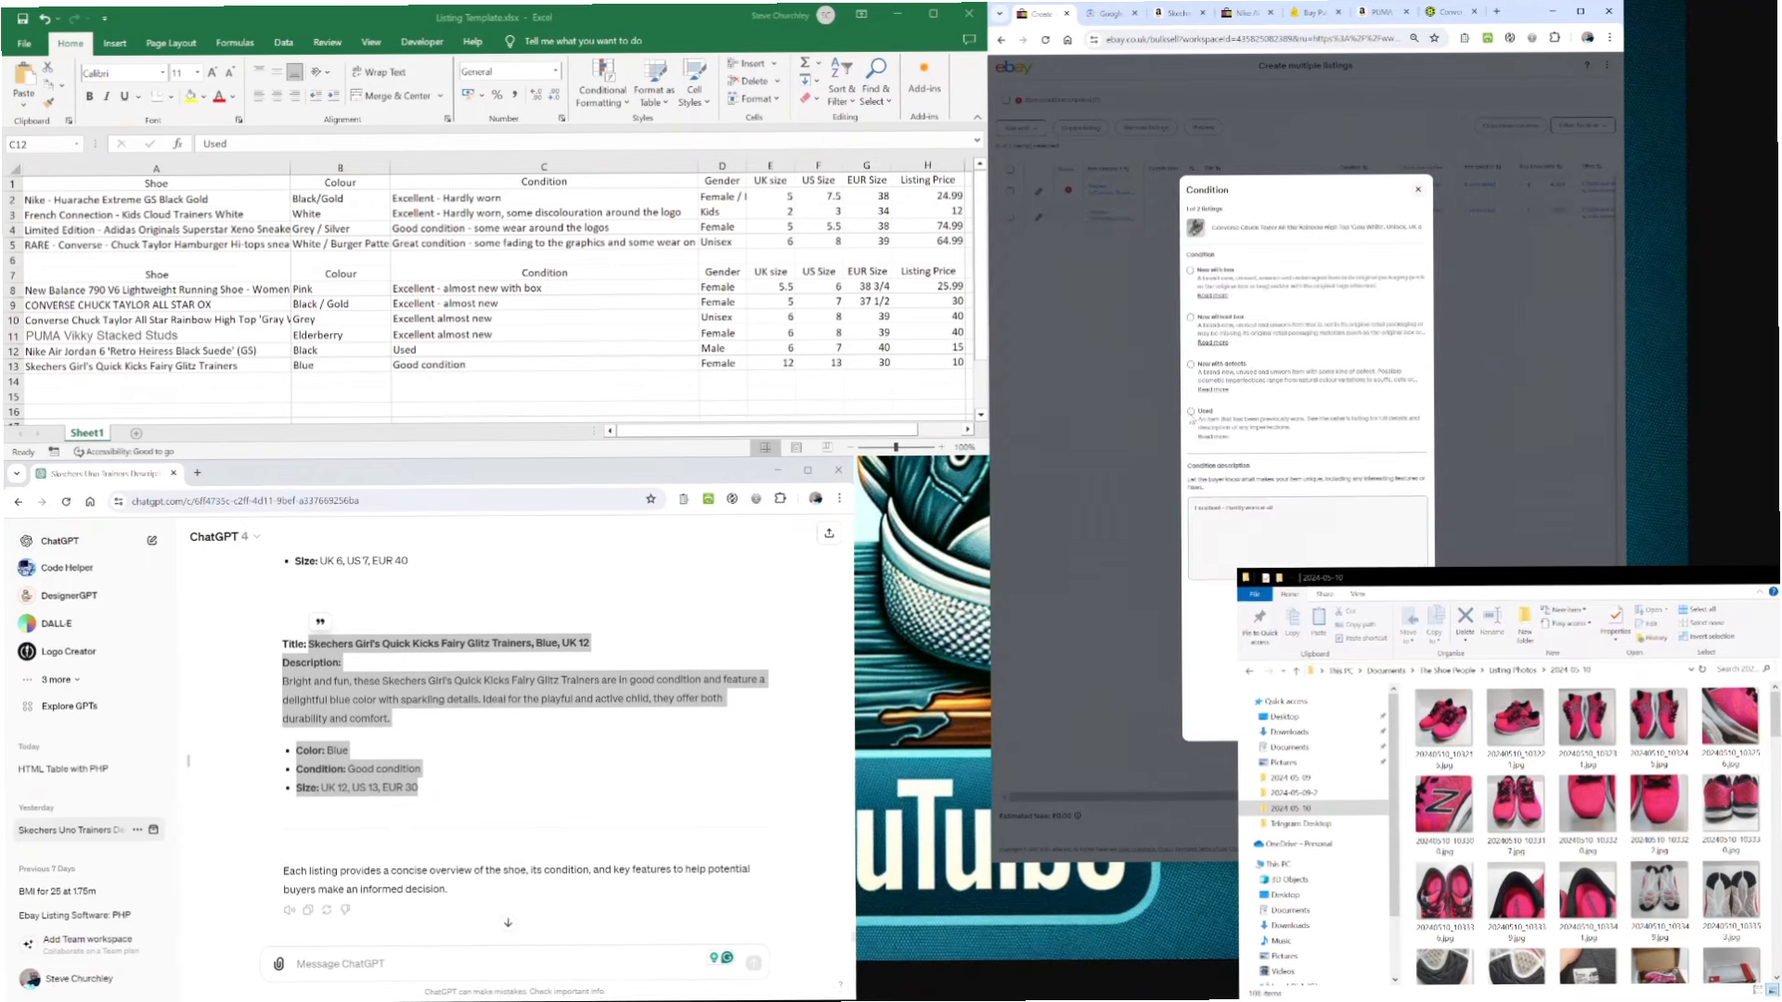
pyautogui.press('Return')
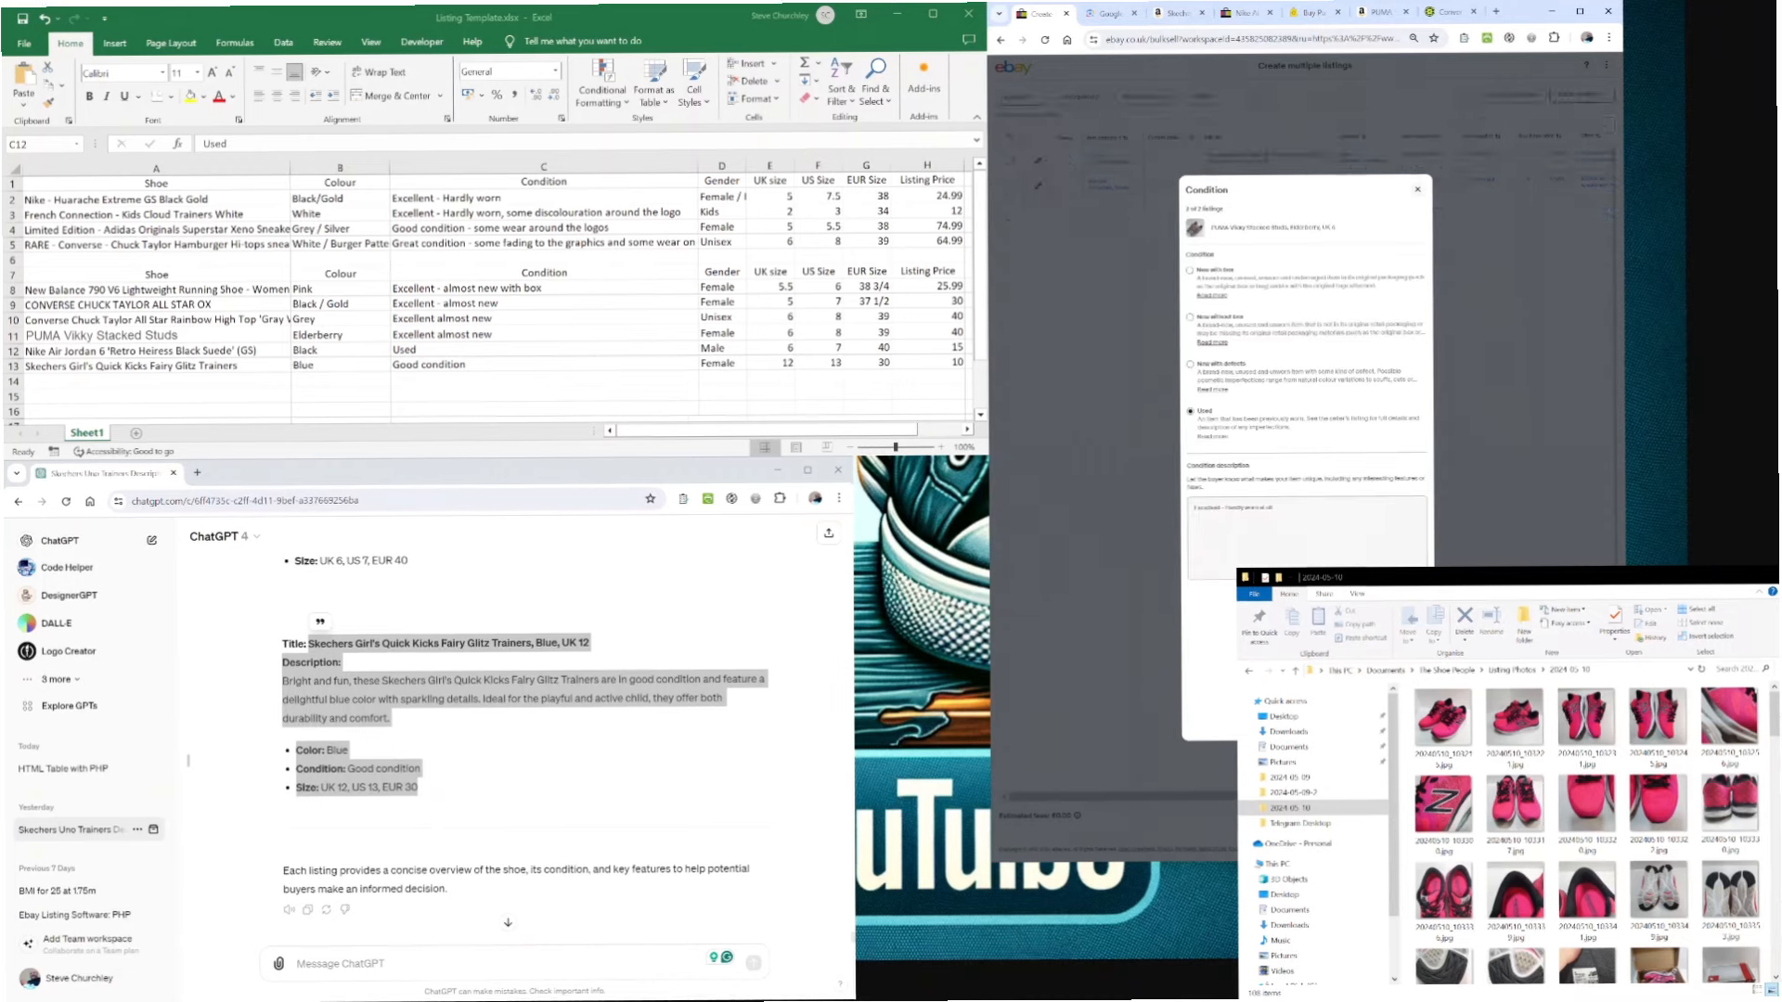
pyautogui.click(1306, 716)
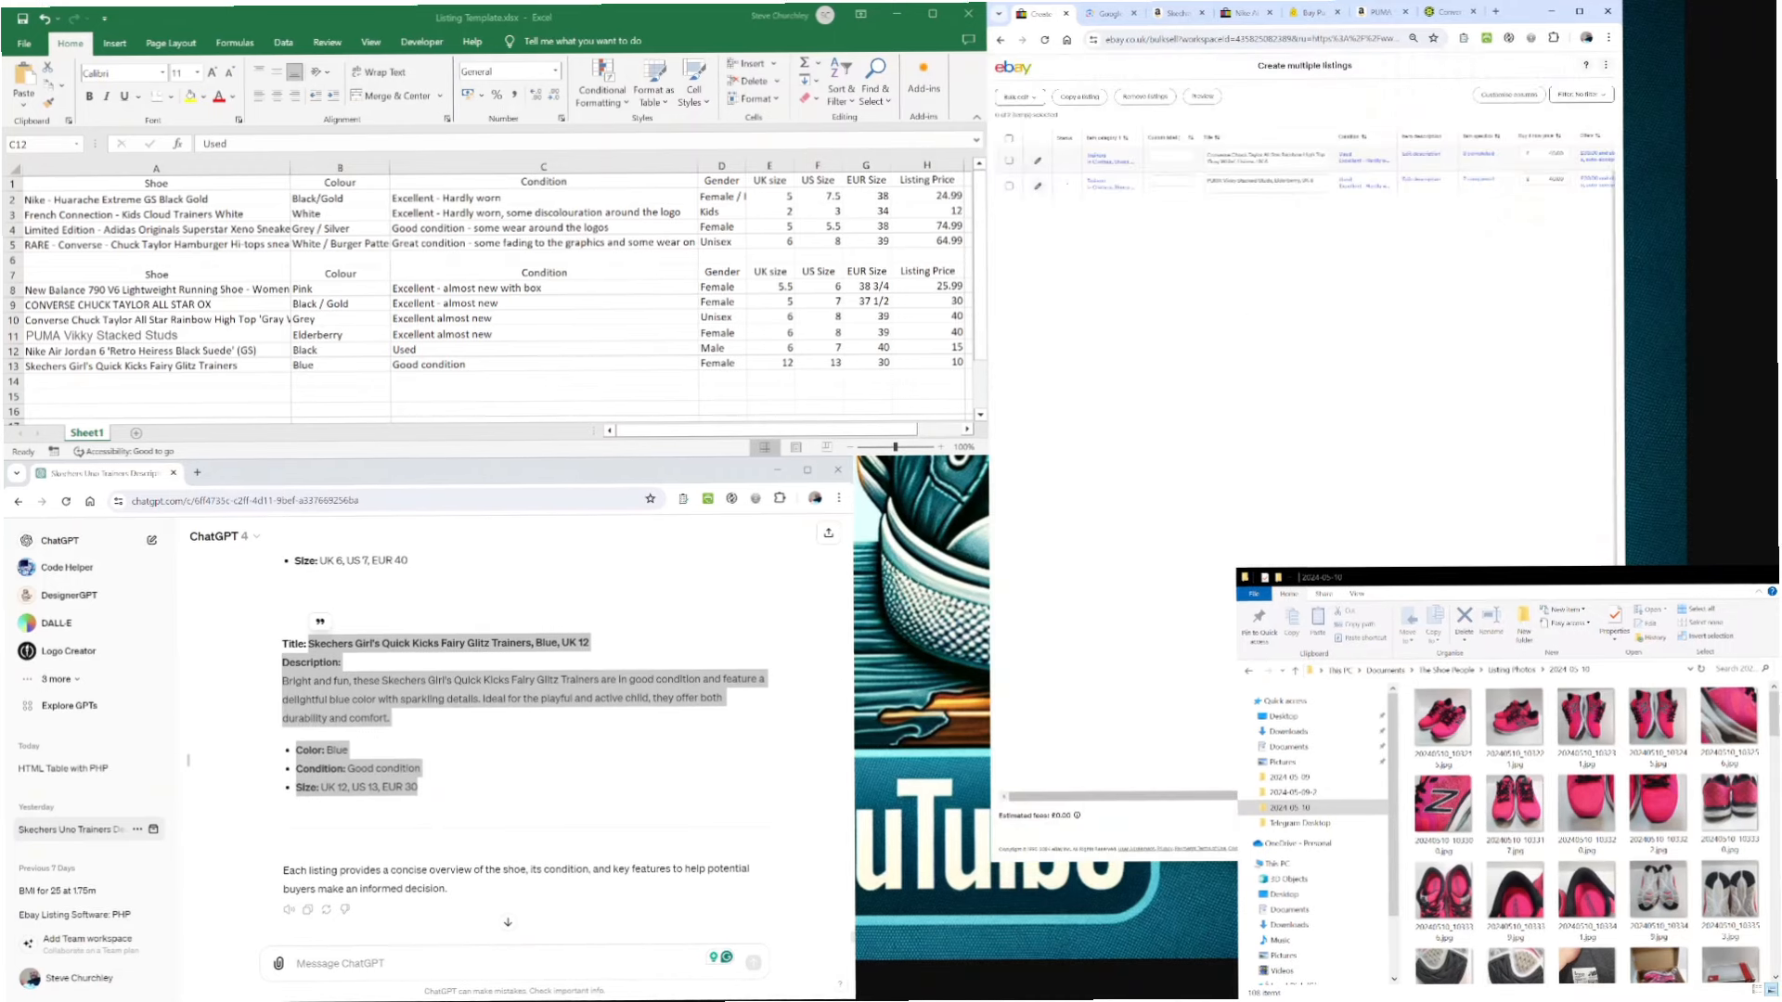
# - Submit the two corrected listings with the displayed fees and finish the bulk listing session
pyautogui.click(1387, 522)
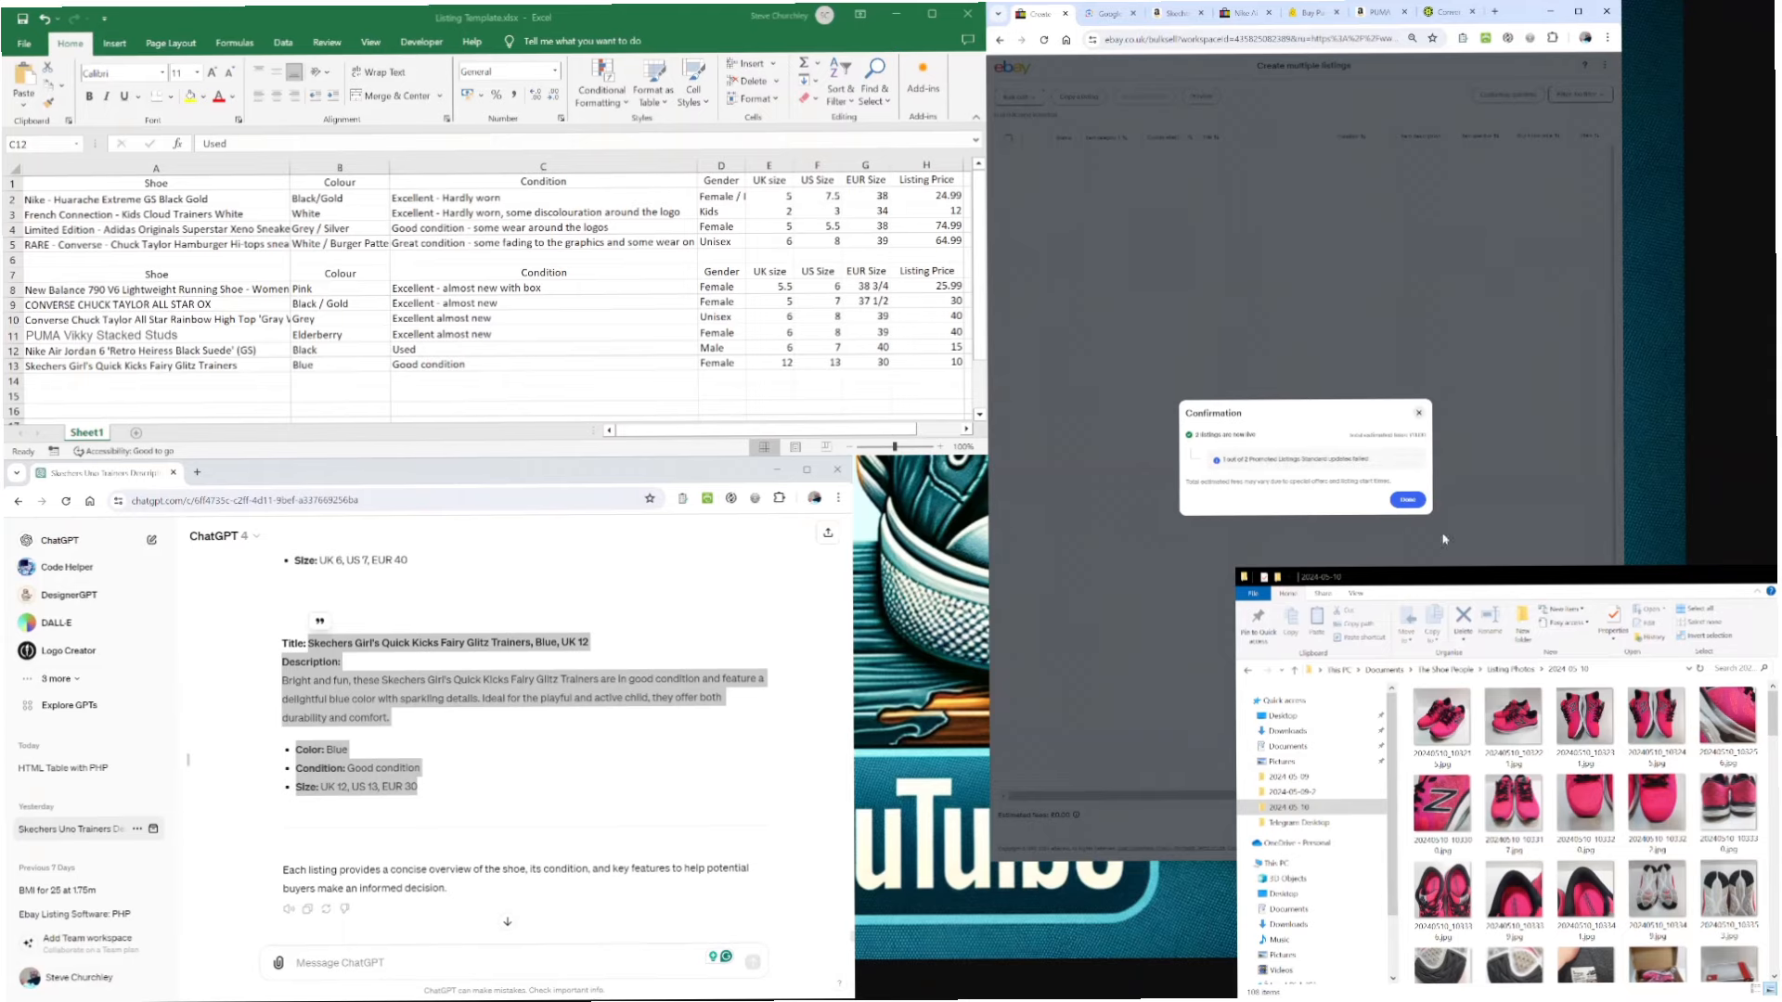
pyautogui.click(1409, 501)
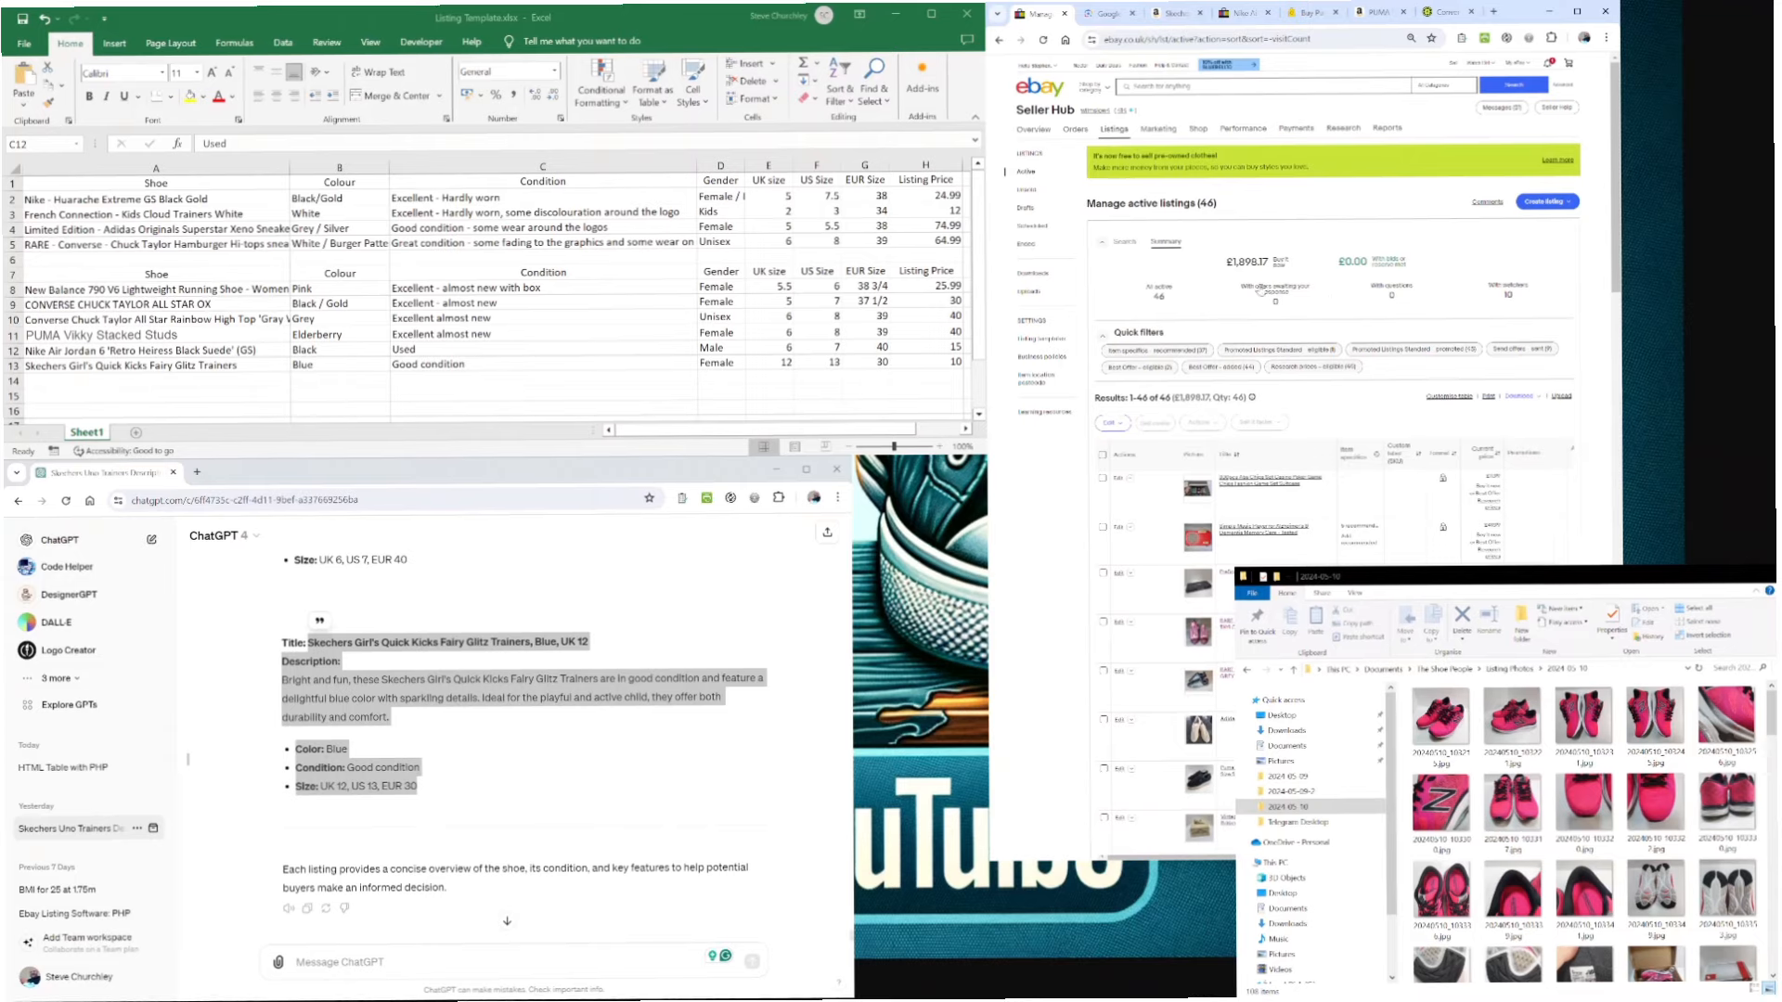
# - Show all active listings in Seller Hub and look through the whole list
pyautogui.click(1163, 306)
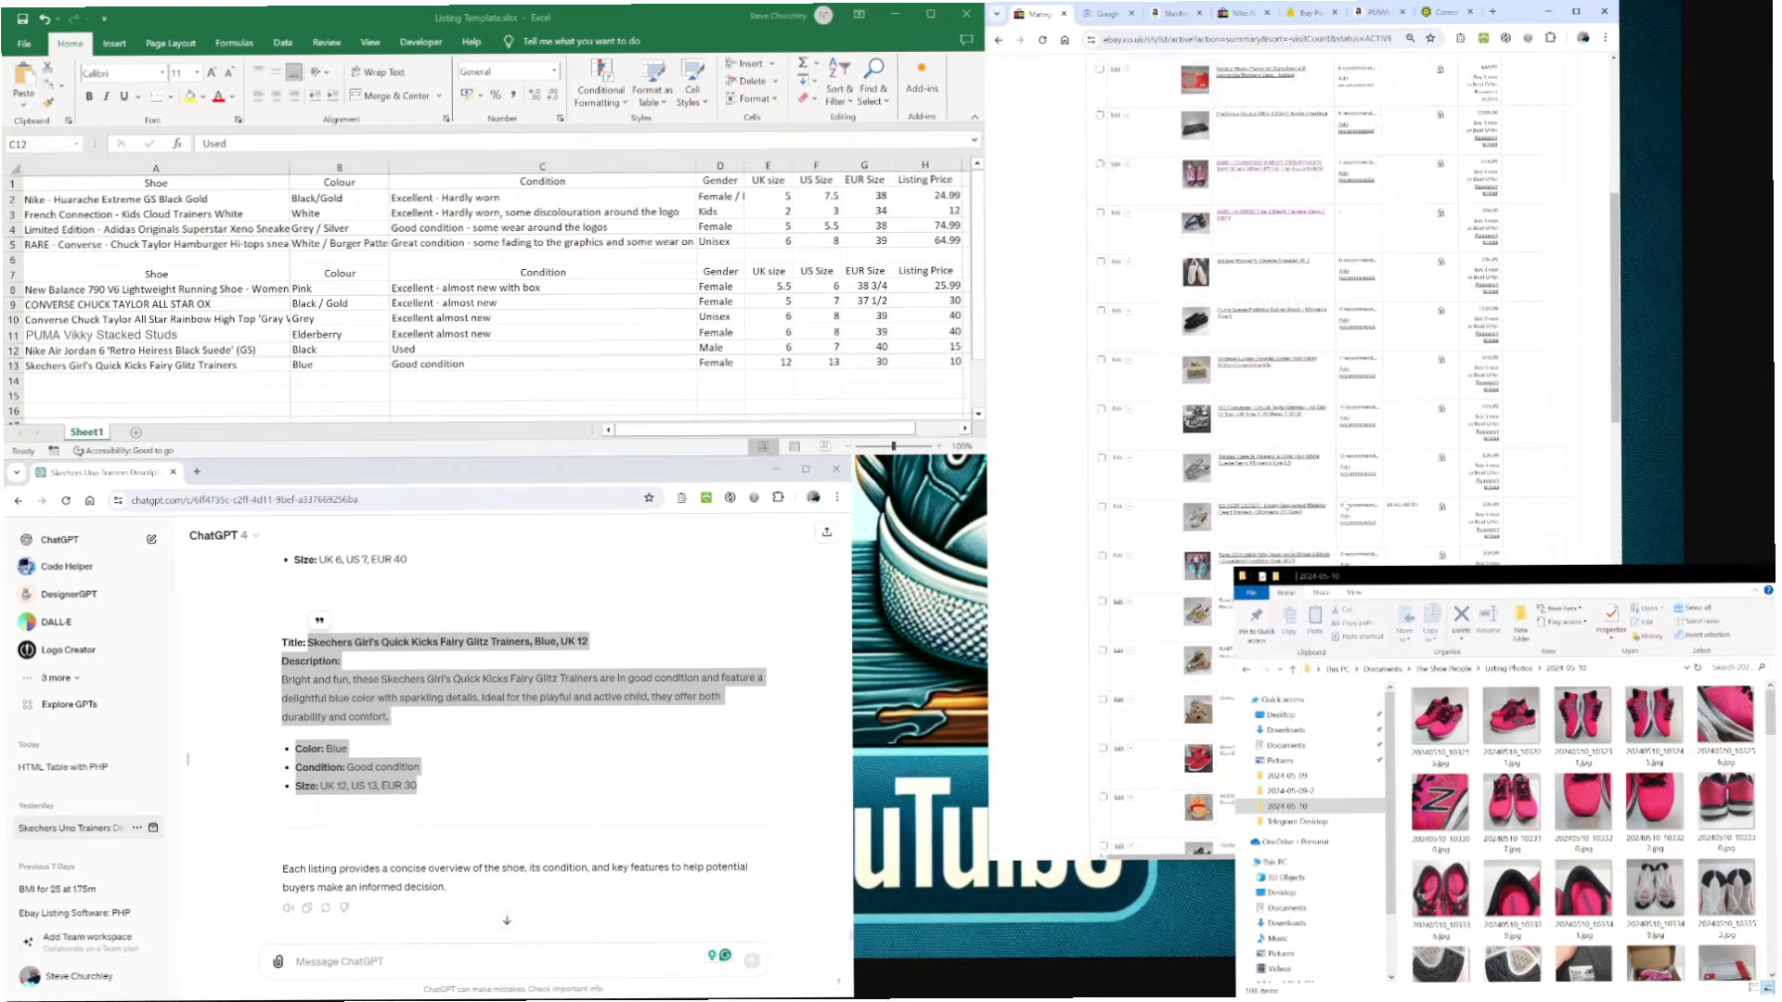
pyautogui.scroll(-5, 1347, 507)
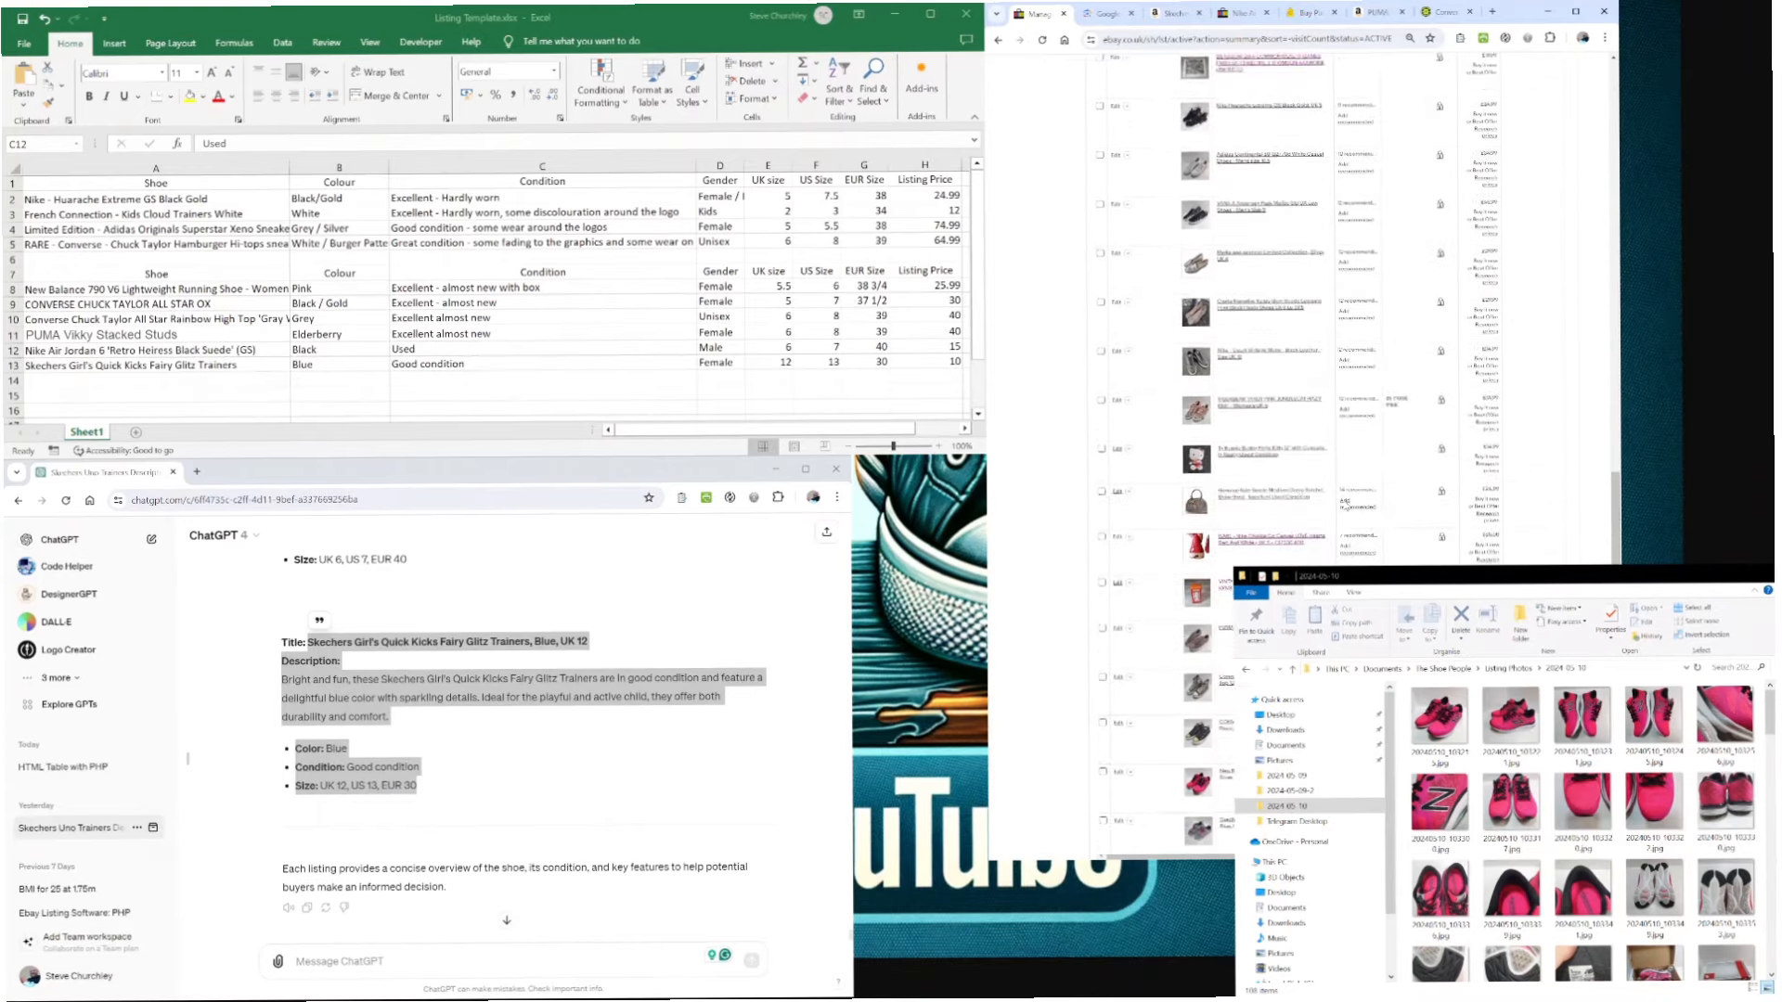
pyautogui.scroll(10, 1346, 507)
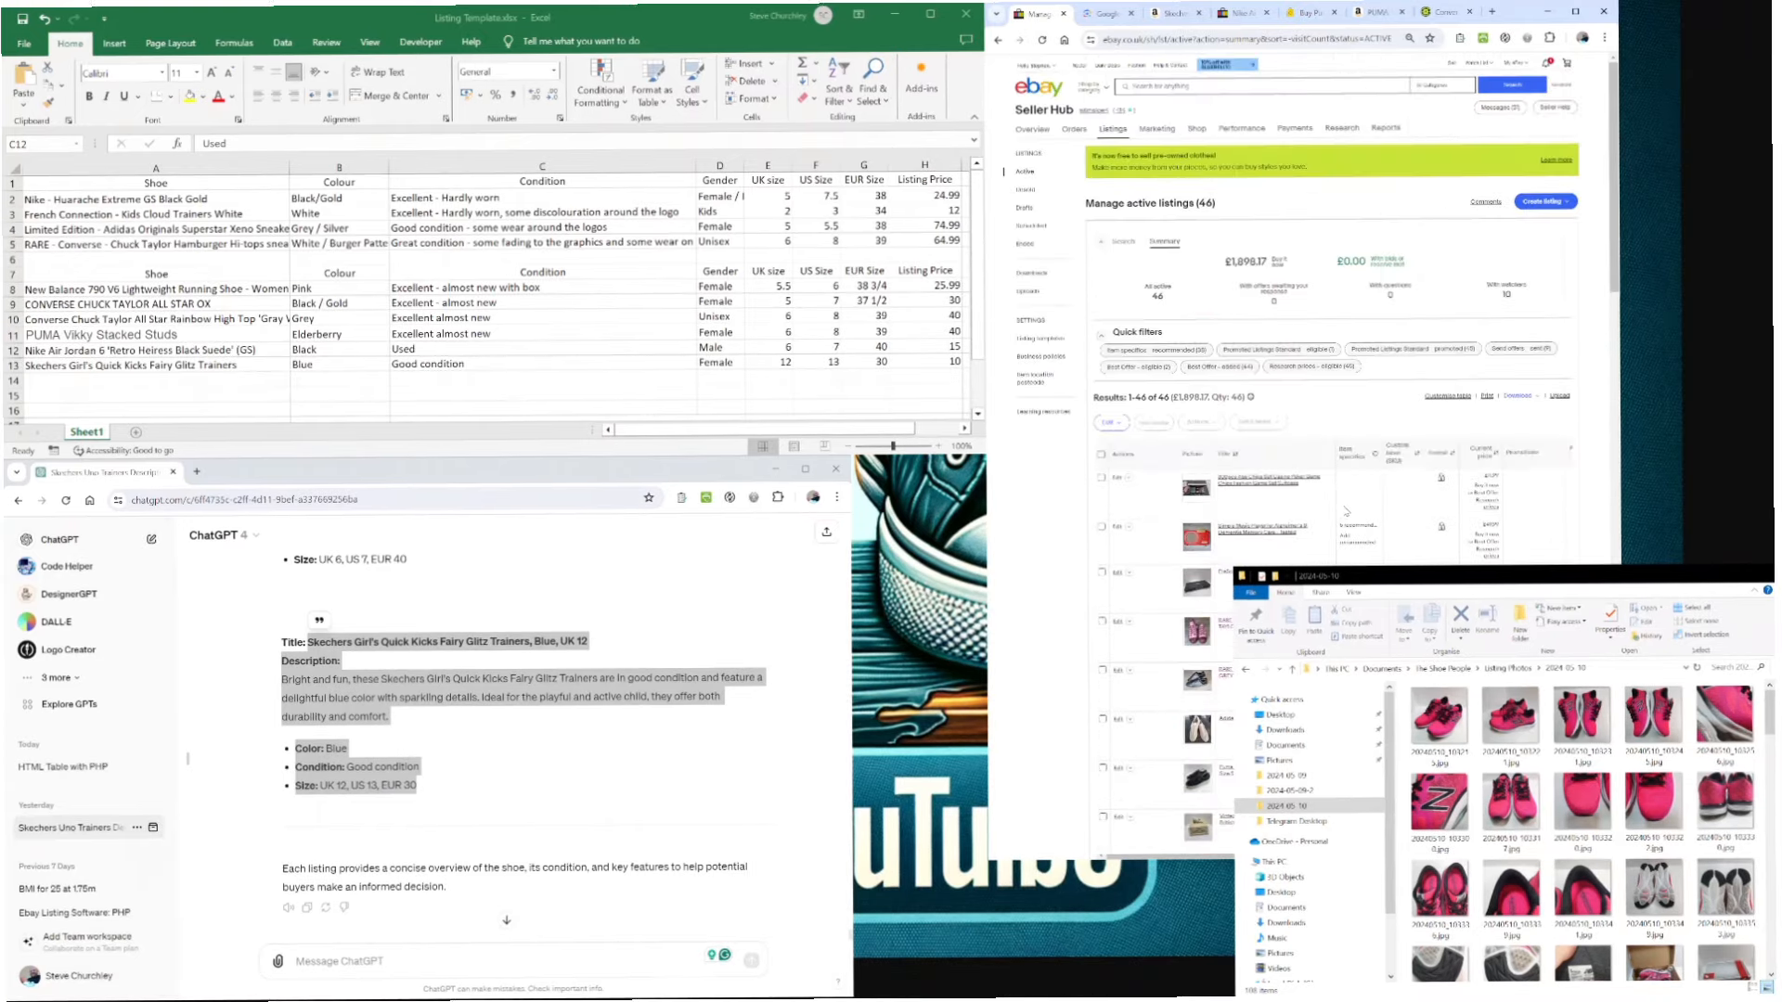